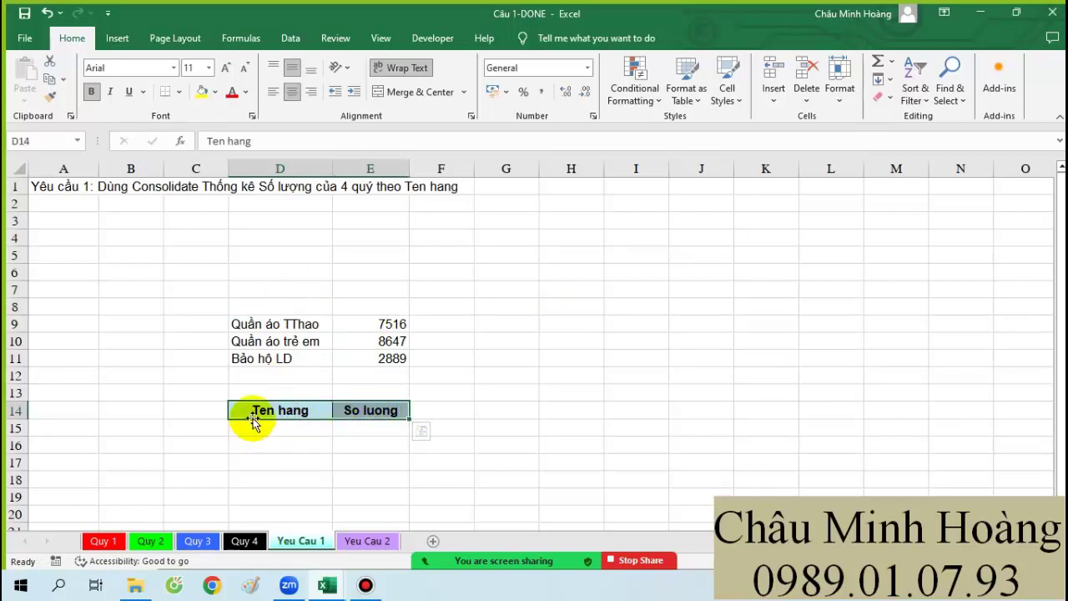
Step: Open Consolidate for the header cells D14:E14 and remove all existing source references for sheets Quy 1 to Quy 4
{"action": "left_click_drag", "start_coordinate": [253, 417], "coordinate": [397, 412]}
{"action": "left_click", "coordinate": [290, 37]}
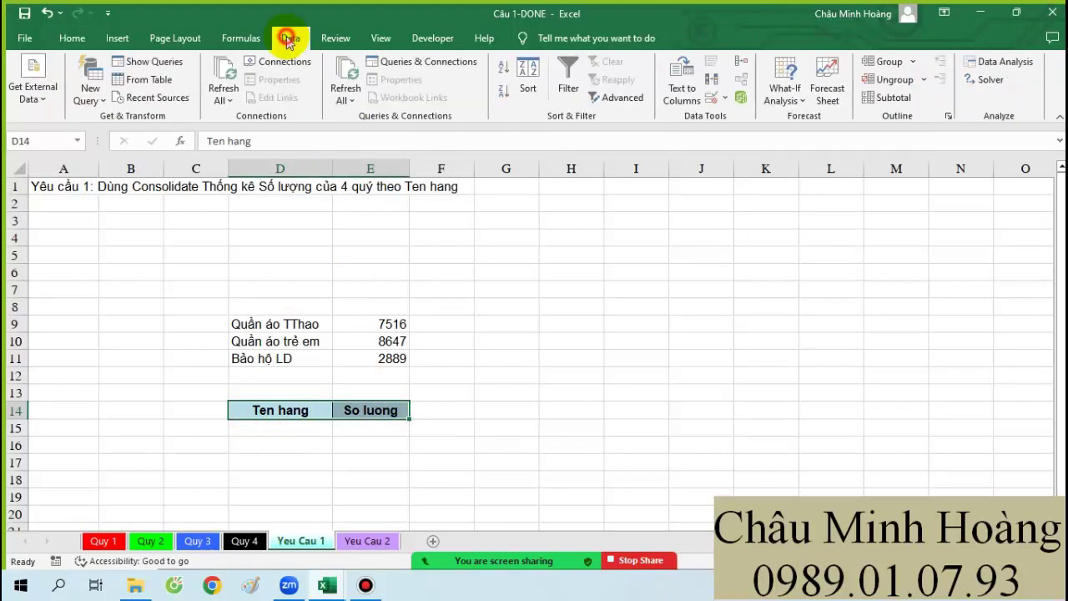
{"action": "left_click", "coordinate": [734, 63]}
{"action": "left_click", "coordinate": [667, 296]}
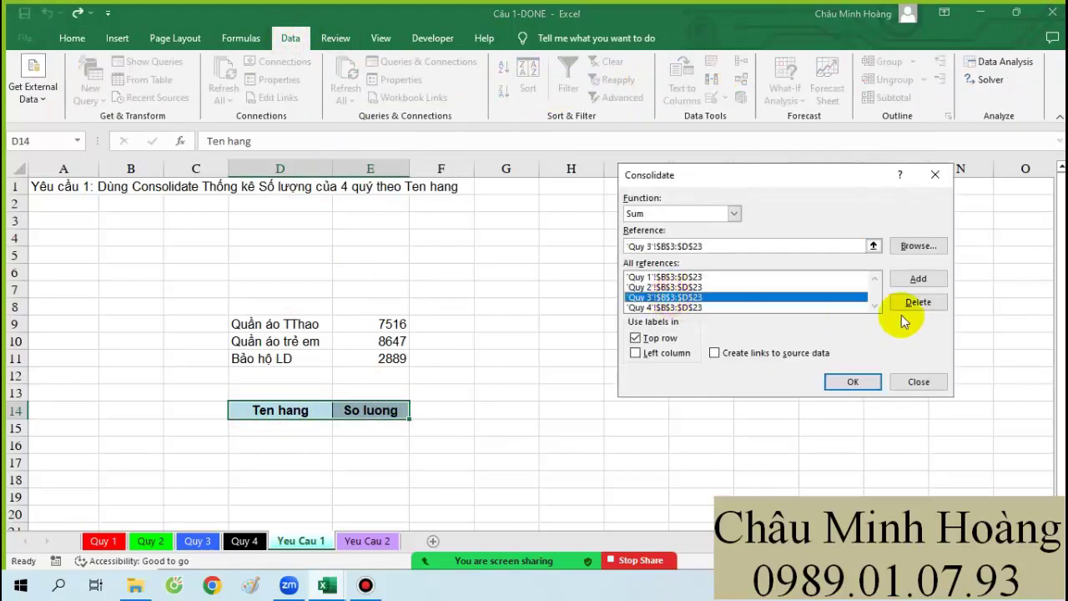
{"action": "left_click", "coordinate": [915, 302]}
{"action": "left_click", "coordinate": [751, 286]}
{"action": "left_click", "coordinate": [939, 302]}
{"action": "left_click", "coordinate": [750, 287]}
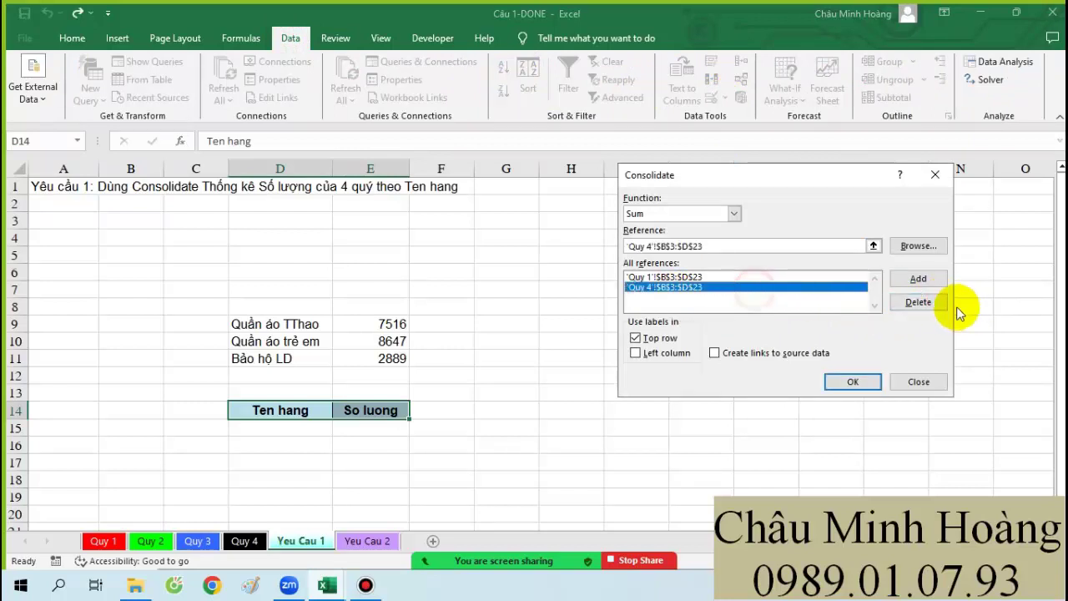
{"action": "left_click", "coordinate": [934, 302]}
{"action": "left_click", "coordinate": [772, 277]}
{"action": "left_click", "coordinate": [915, 304]}
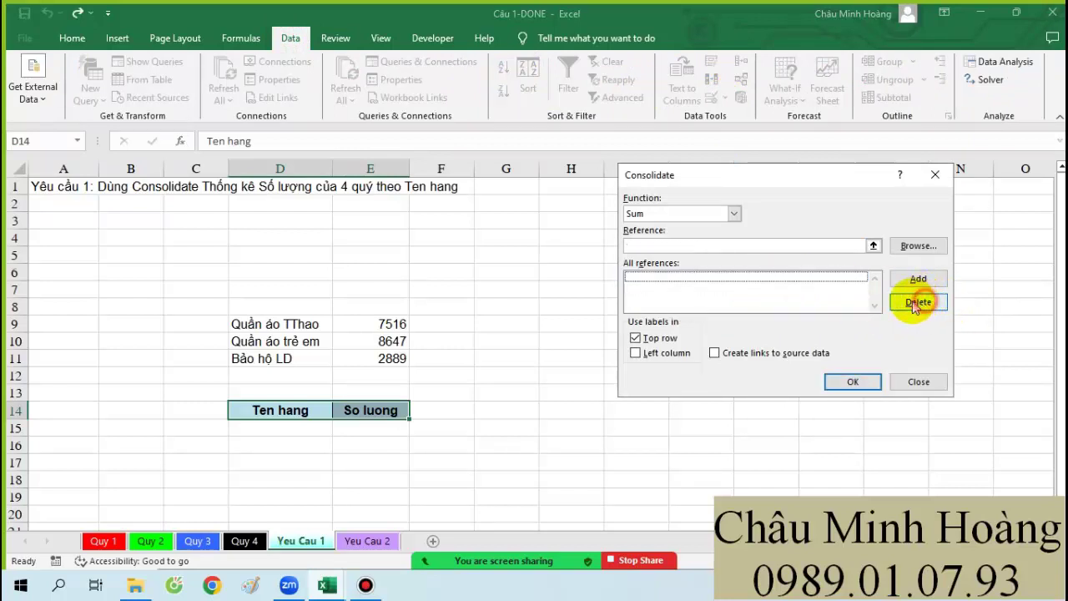
Step: Keep the Sum function and add range B3:D23 of sheet Quy 1 as a consolidation reference
{"action": "left_click", "coordinate": [676, 215]}
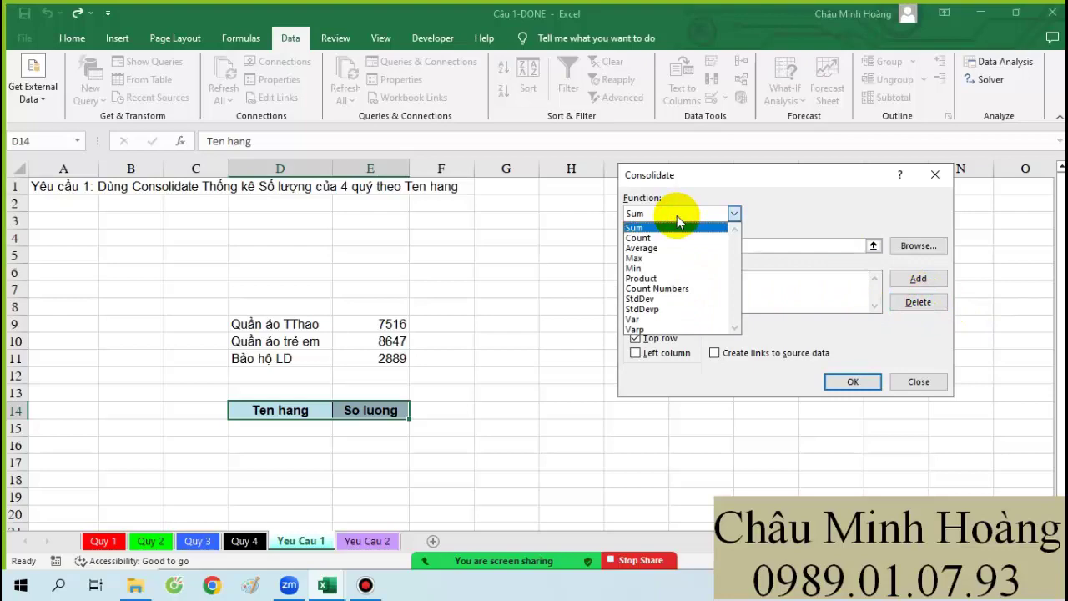
{"action": "left_click", "coordinate": [677, 215]}
{"action": "left_click", "coordinate": [657, 245]}
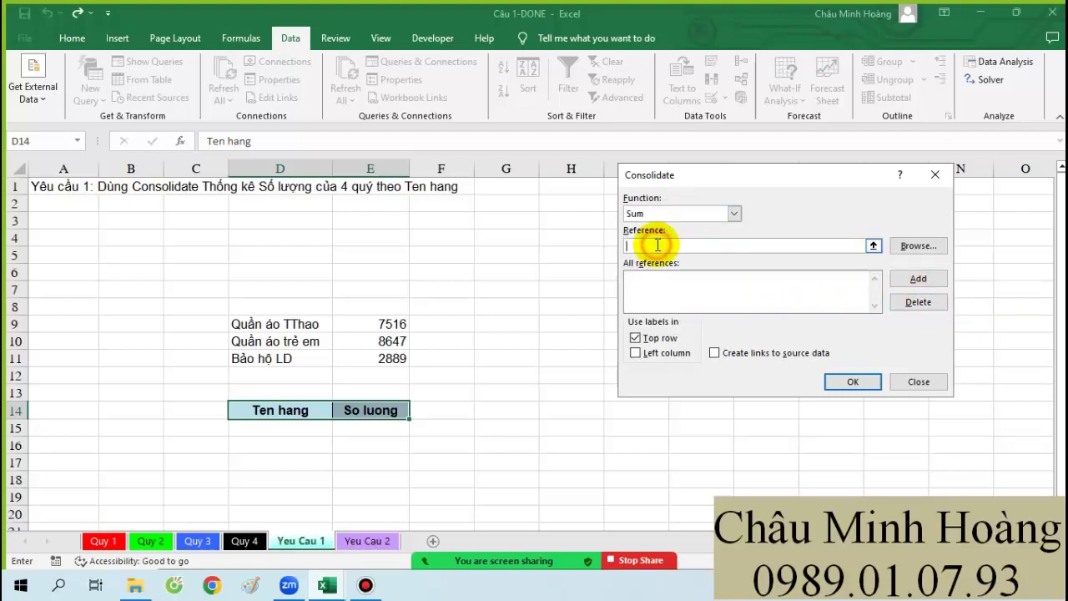
{"action": "left_click", "coordinate": [103, 540]}
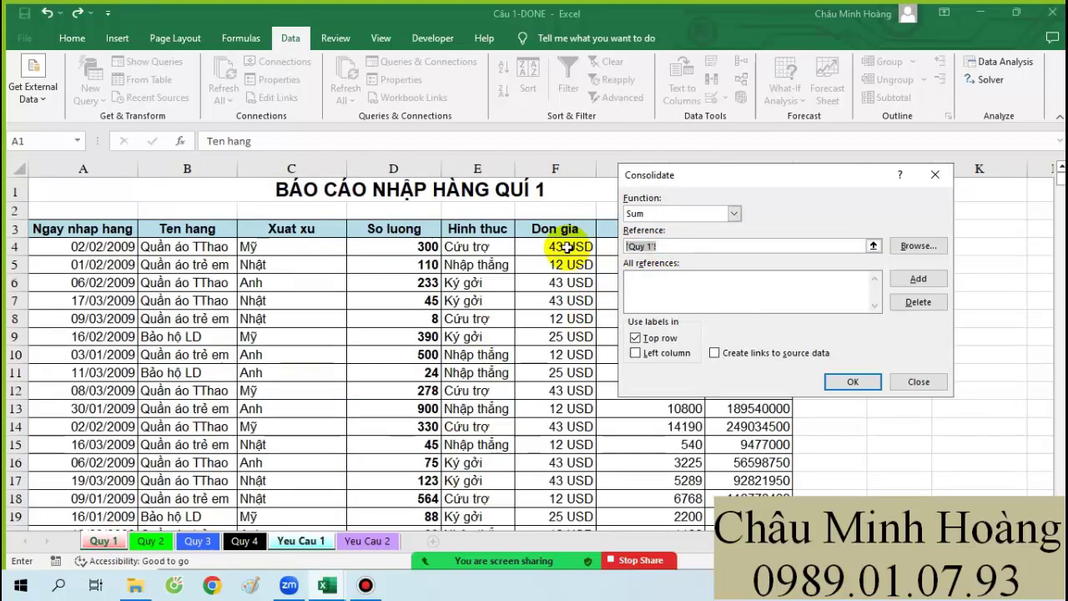
{"action": "key", "text": "BackSpace"}
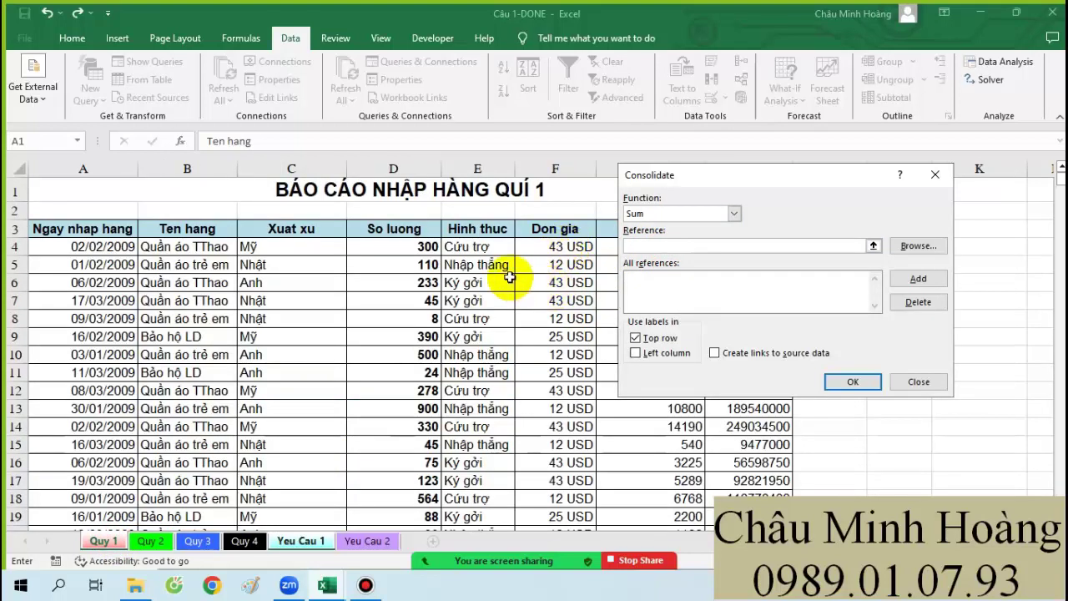
{"action": "left_click_drag", "start_coordinate": [219, 228], "coordinate": [418, 492]}
{"action": "left_click", "coordinate": [918, 278]}
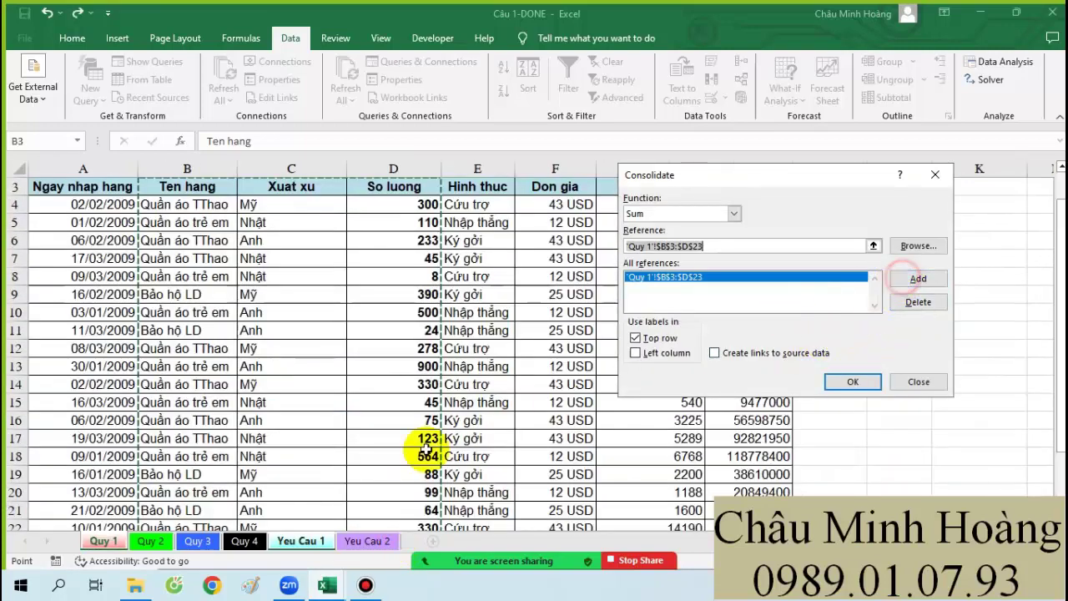
Step: Add range B3:D23 of sheet Quy 2 to the consolidation references
{"action": "left_click", "coordinate": [151, 541]}
{"action": "left_click_drag", "start_coordinate": [726, 245], "coordinate": [554, 245]}
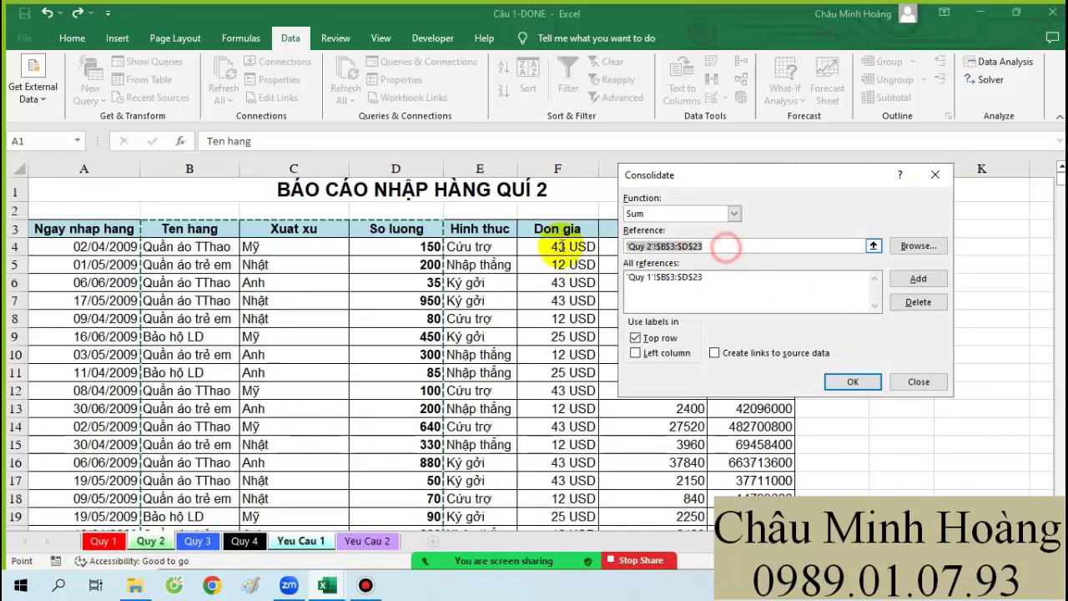
{"action": "key", "text": "Delete"}
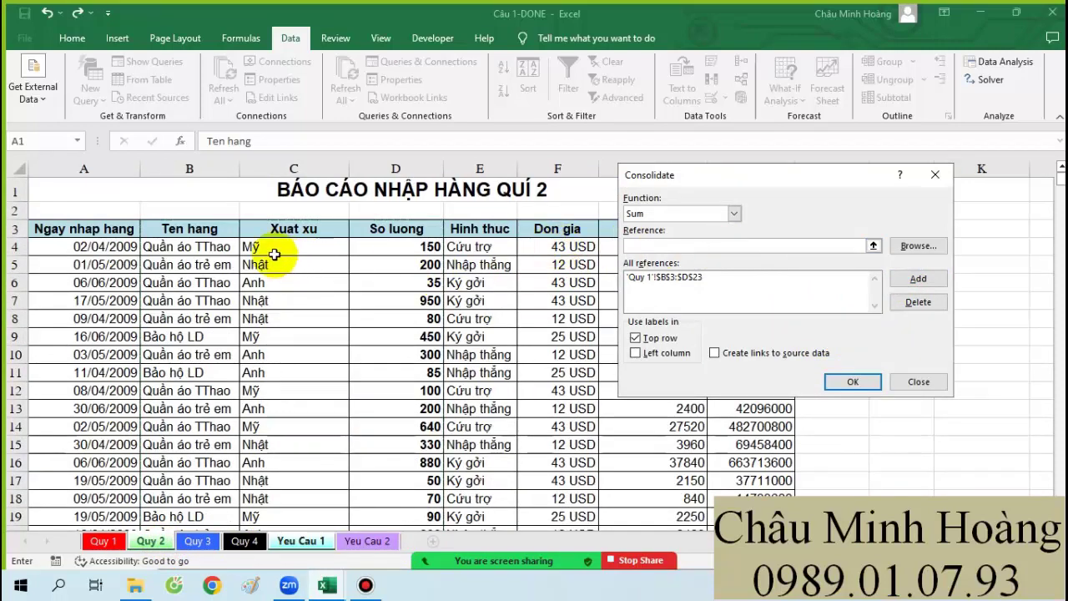
{"action": "left_click_drag", "start_coordinate": [191, 226], "coordinate": [405, 493]}
{"action": "left_click", "coordinate": [917, 278]}
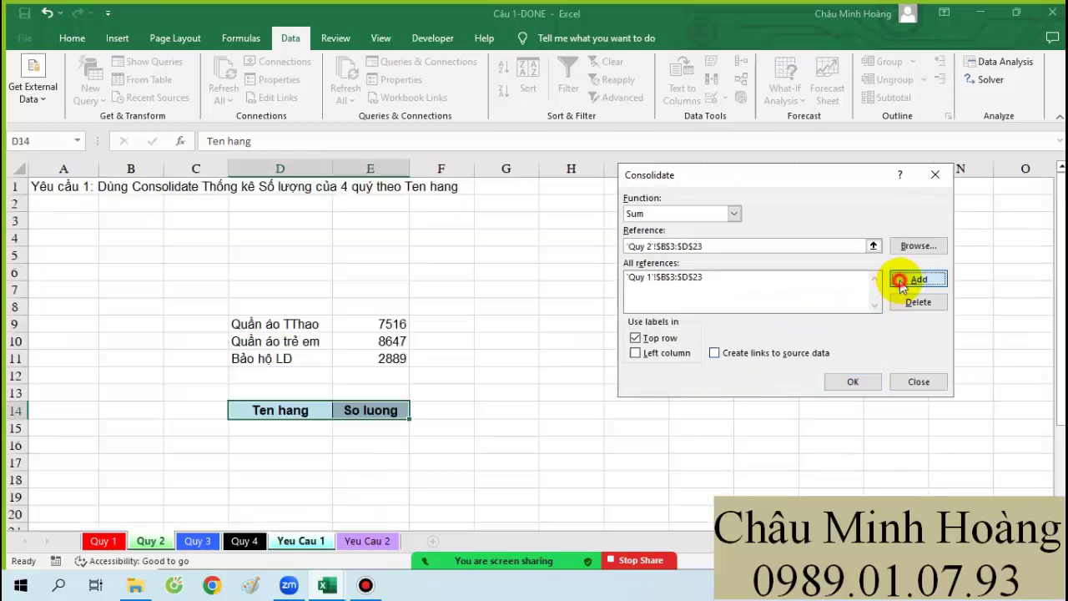
Step: Add range B3:D23 of sheet Quy 3 to the consolidation references
{"action": "left_click", "coordinate": [198, 541]}
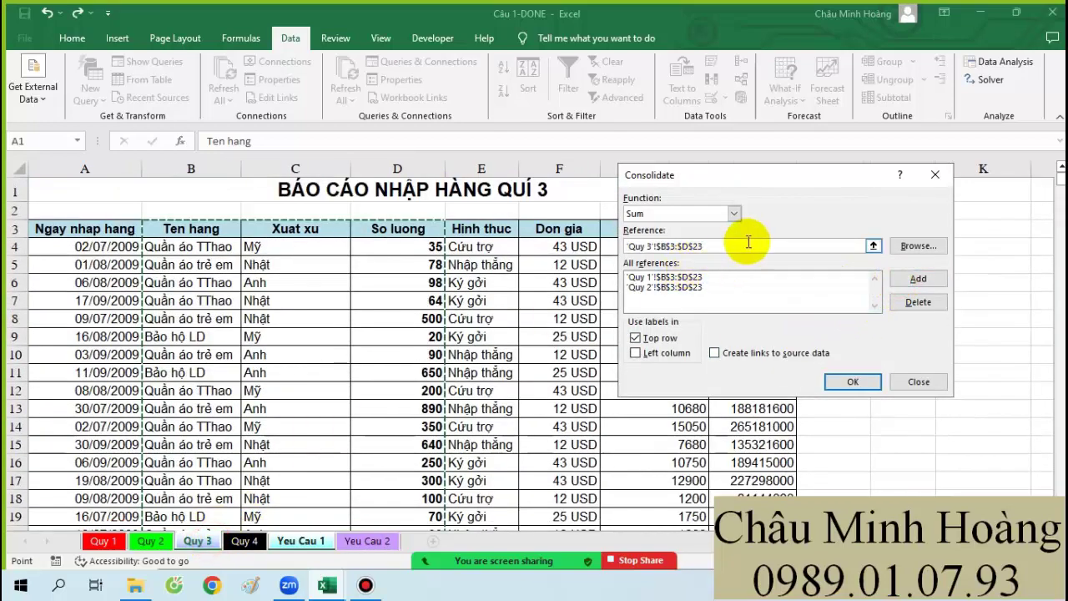
{"action": "left_click_drag", "start_coordinate": [739, 245], "coordinate": [547, 246]}
{"action": "key", "text": "BackSpace"}
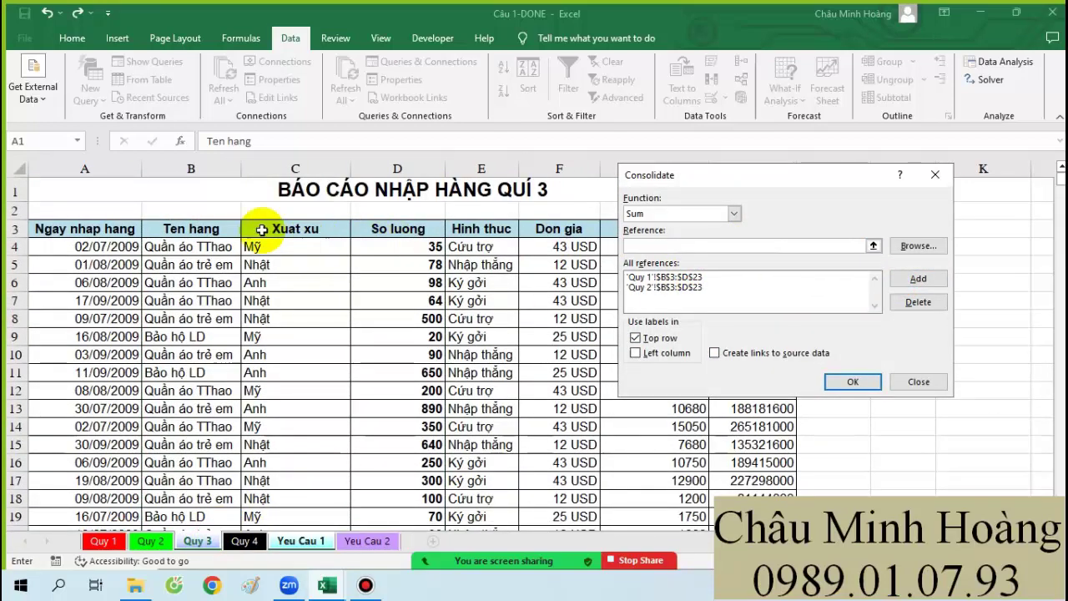
{"action": "left_click_drag", "start_coordinate": [172, 226], "coordinate": [423, 494]}
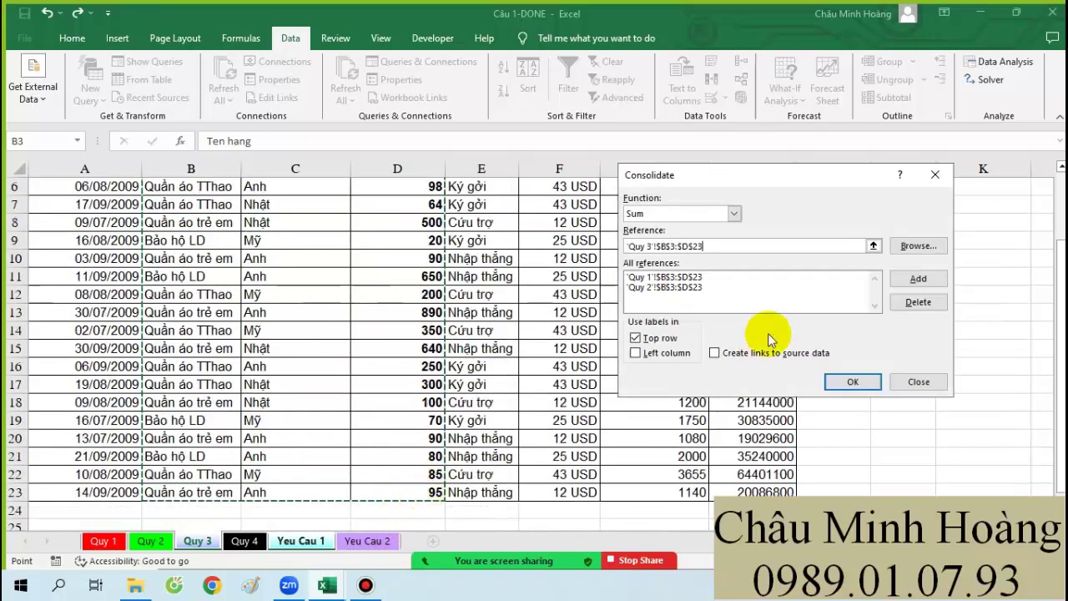
{"action": "left_click", "coordinate": [917, 277]}
Step: Add range B3:D23 of sheet Quy 4 as a reference and run the consolidation with left column labels enabled as well
{"action": "left_click", "coordinate": [244, 541]}
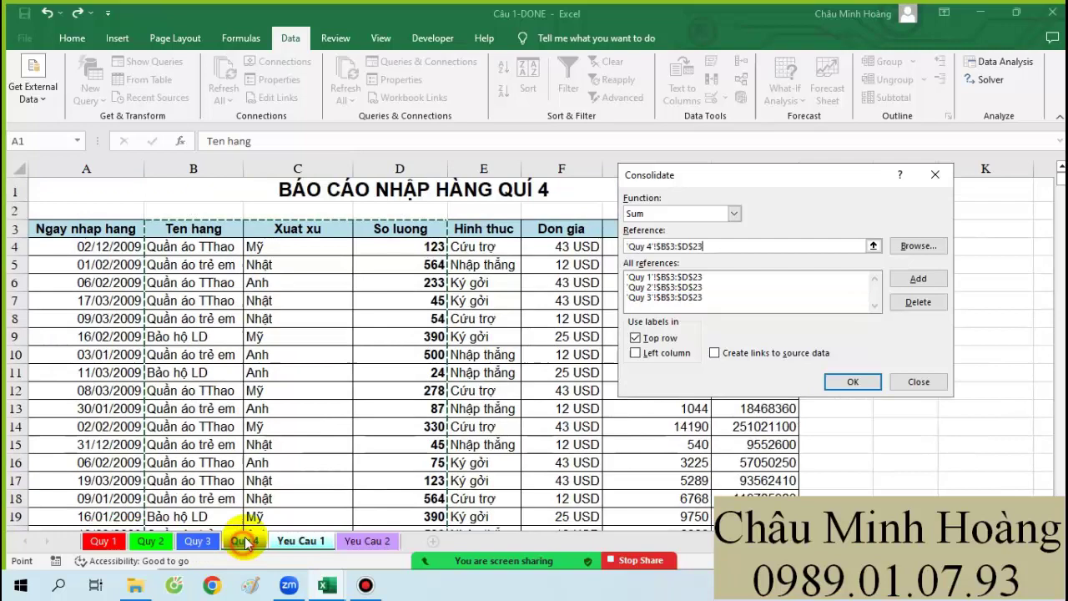
{"action": "triple_click", "coordinate": [715, 240]}
{"action": "key", "text": "BackSpace"}
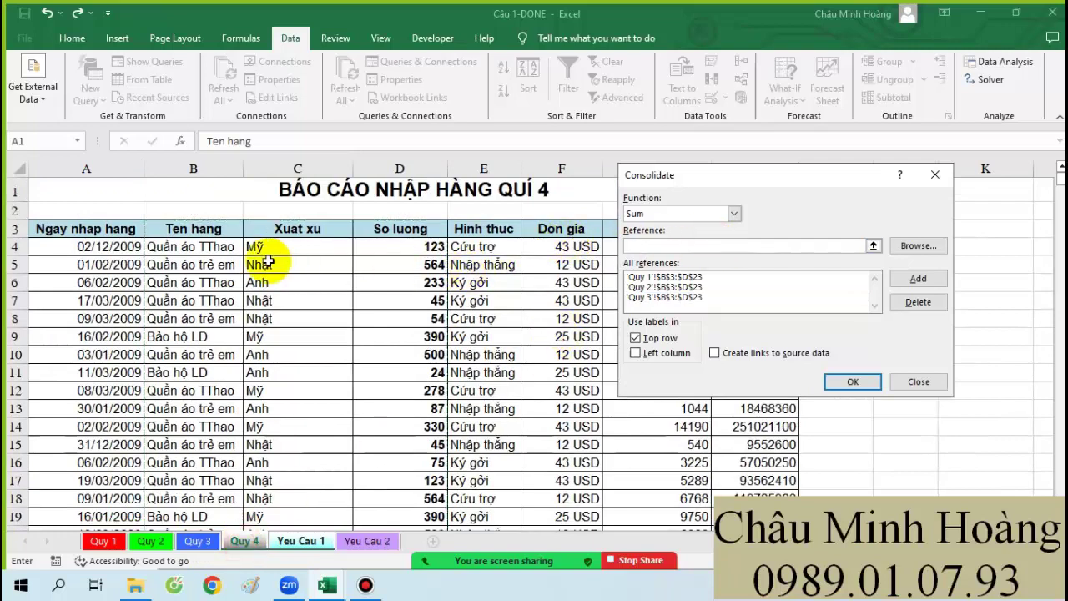
{"action": "left_click_drag", "start_coordinate": [209, 230], "coordinate": [407, 492]}
{"action": "left_click", "coordinate": [916, 278]}
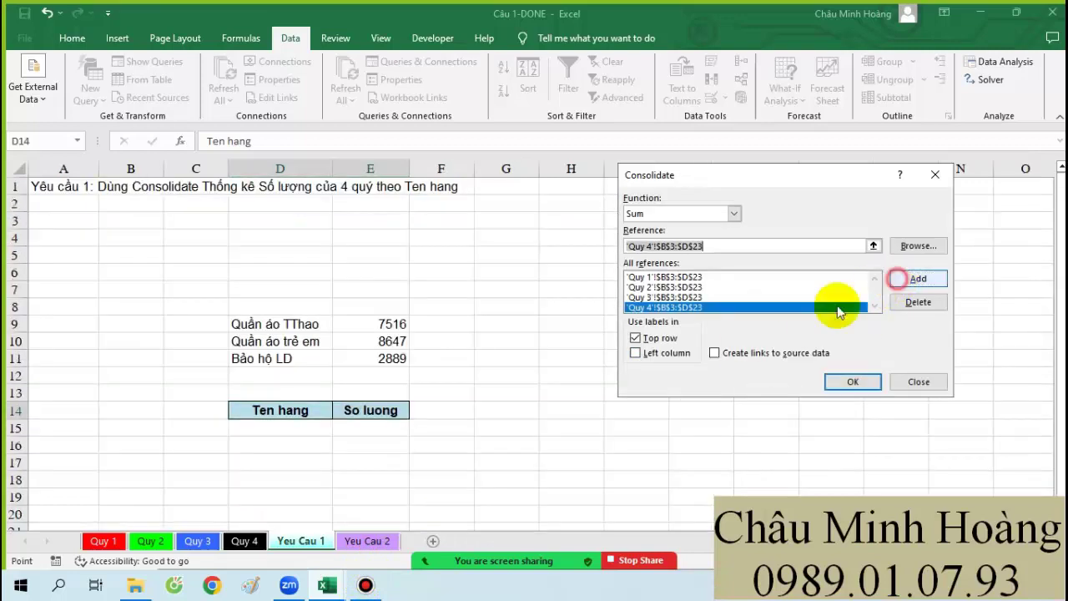
{"action": "left_click", "coordinate": [657, 355]}
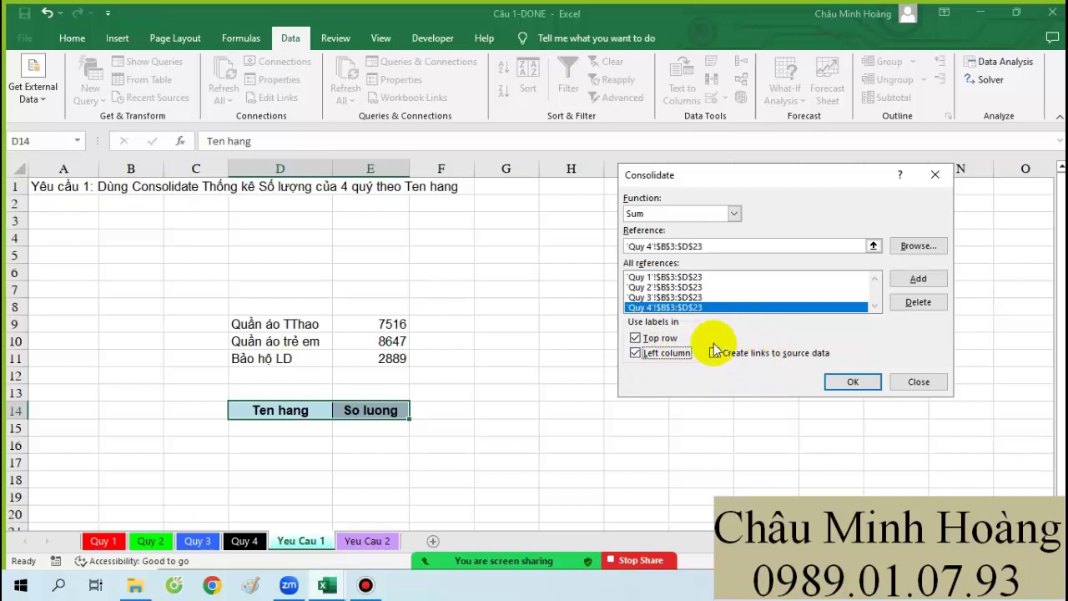
{"action": "left_click", "coordinate": [851, 383]}
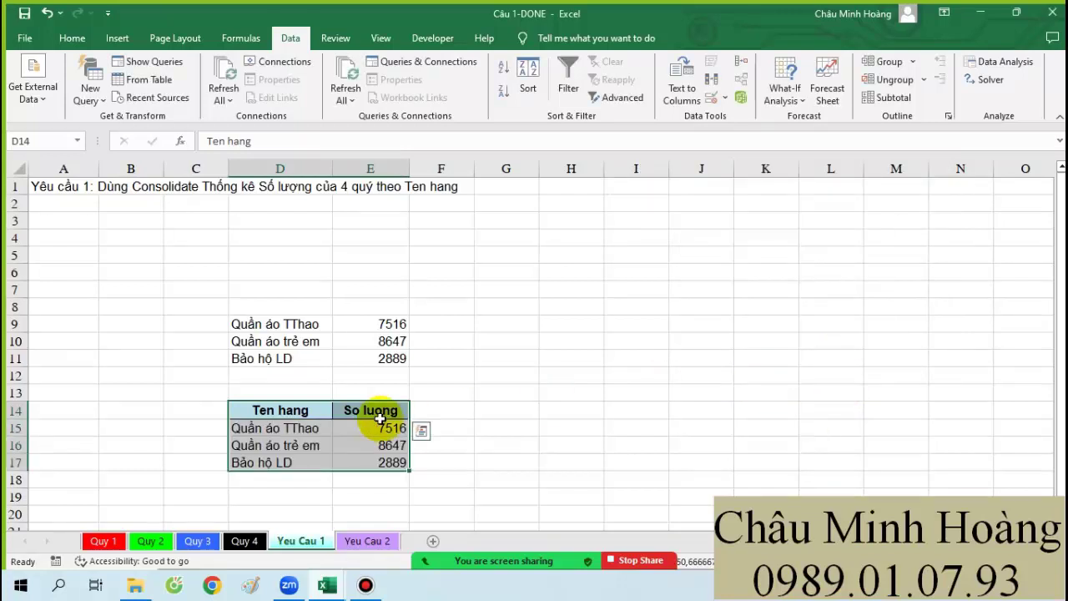
Step: Examine the Xuat xu summary table with its So luong and Thanh tien columns on sheet Yeu Cau 2
{"action": "left_click", "coordinate": [357, 543]}
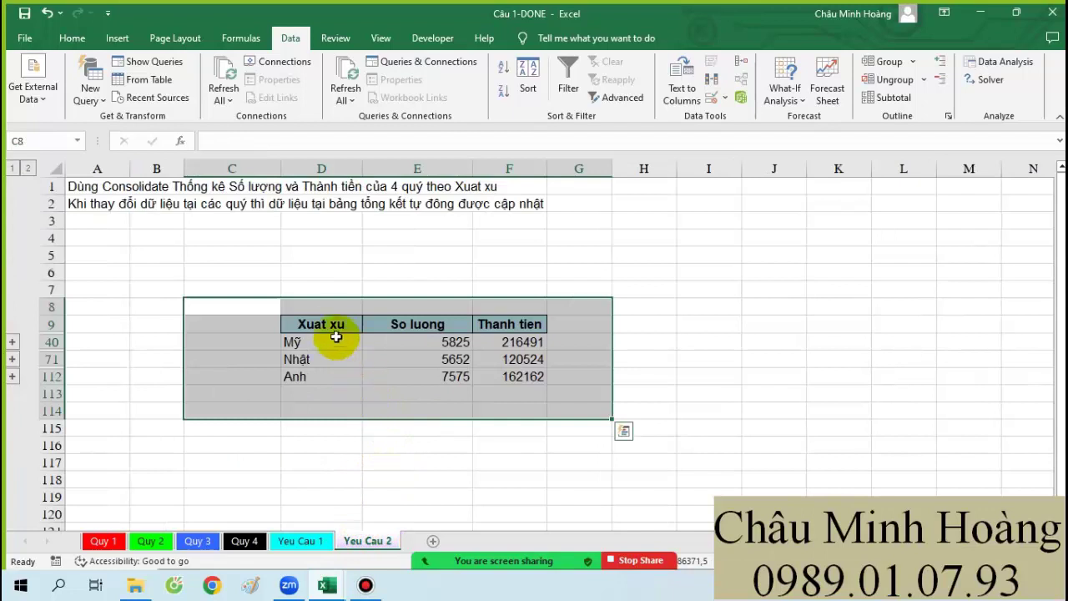
{"action": "left_click_drag", "start_coordinate": [324, 325], "coordinate": [494, 371]}
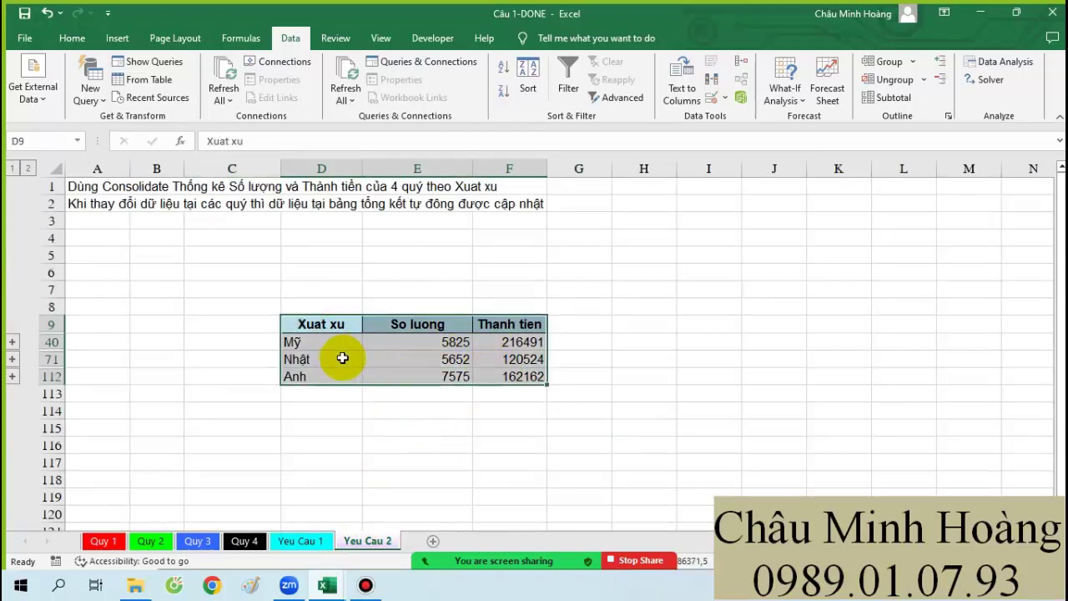
{"action": "left_click_drag", "start_coordinate": [411, 373], "coordinate": [424, 339]}
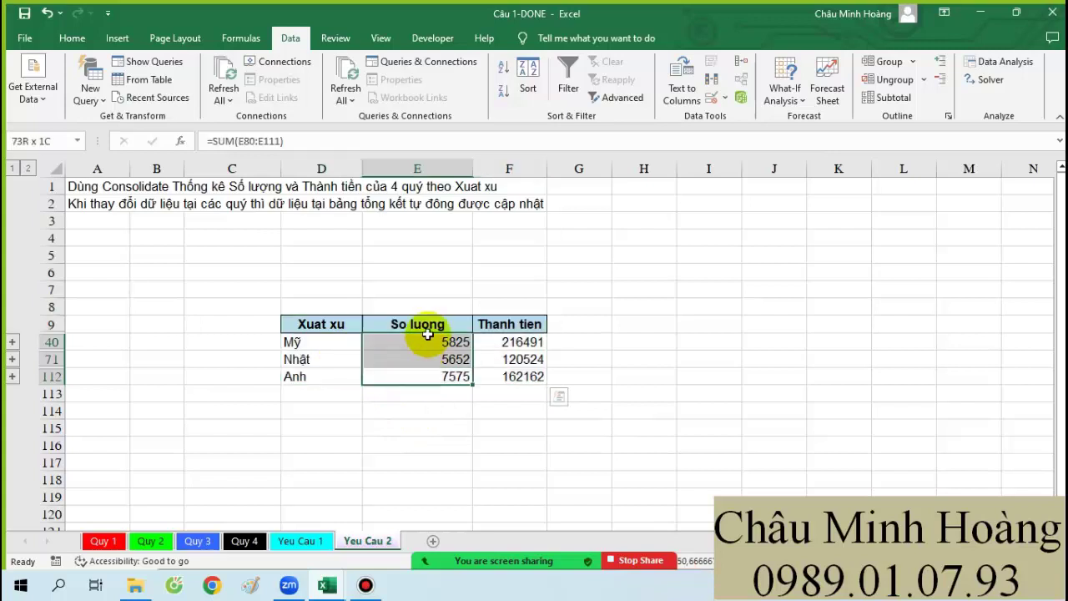
{"action": "left_click_drag", "start_coordinate": [238, 290], "coordinate": [572, 414]}
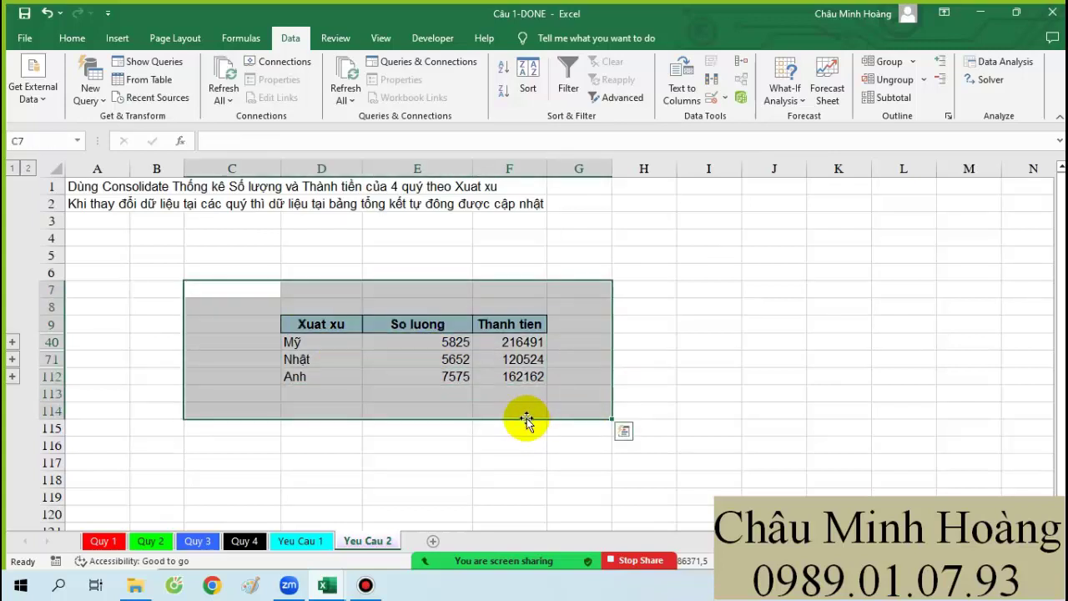
Step: Switch to the Câu 2-DONE workbook and review the Consolidate task in A17 together with the room data table
{"action": "mouse_move", "coordinate": [333, 584]}
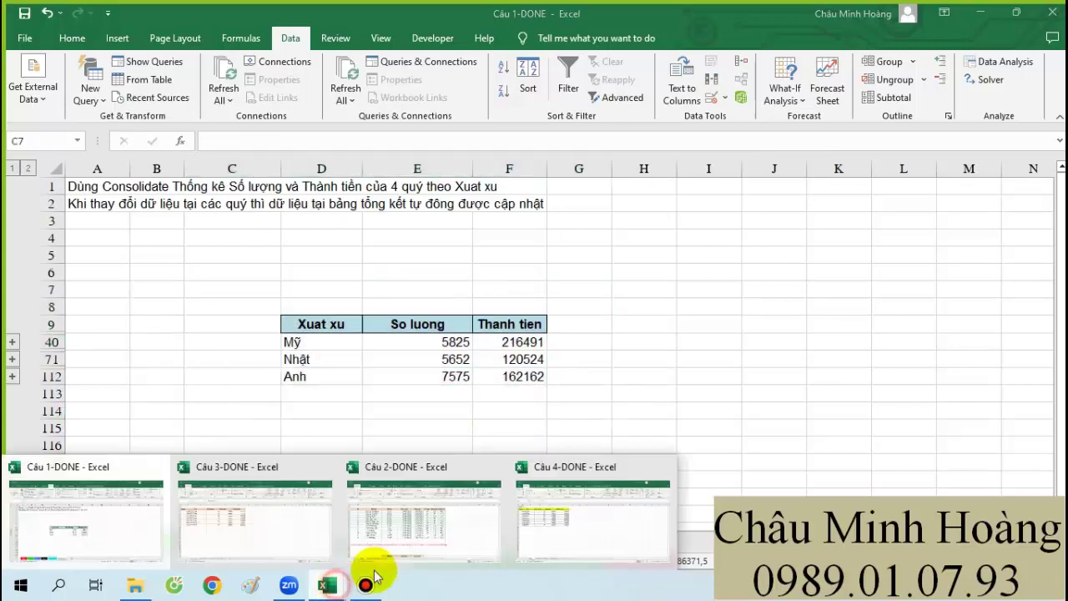
{"action": "left_click", "coordinate": [428, 512]}
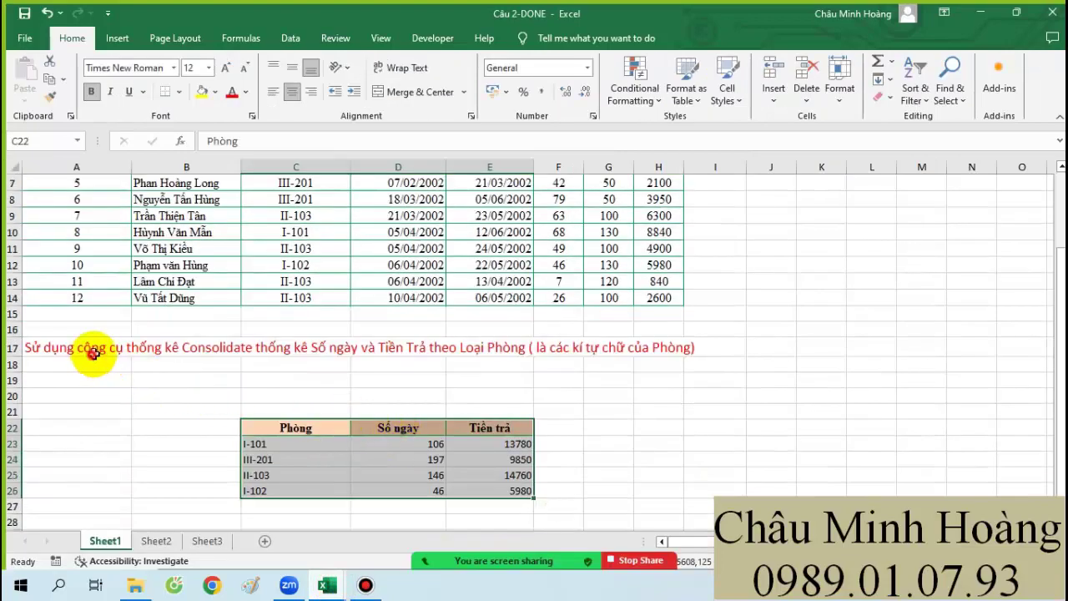
{"action": "left_click_drag", "start_coordinate": [95, 349], "coordinate": [691, 347]}
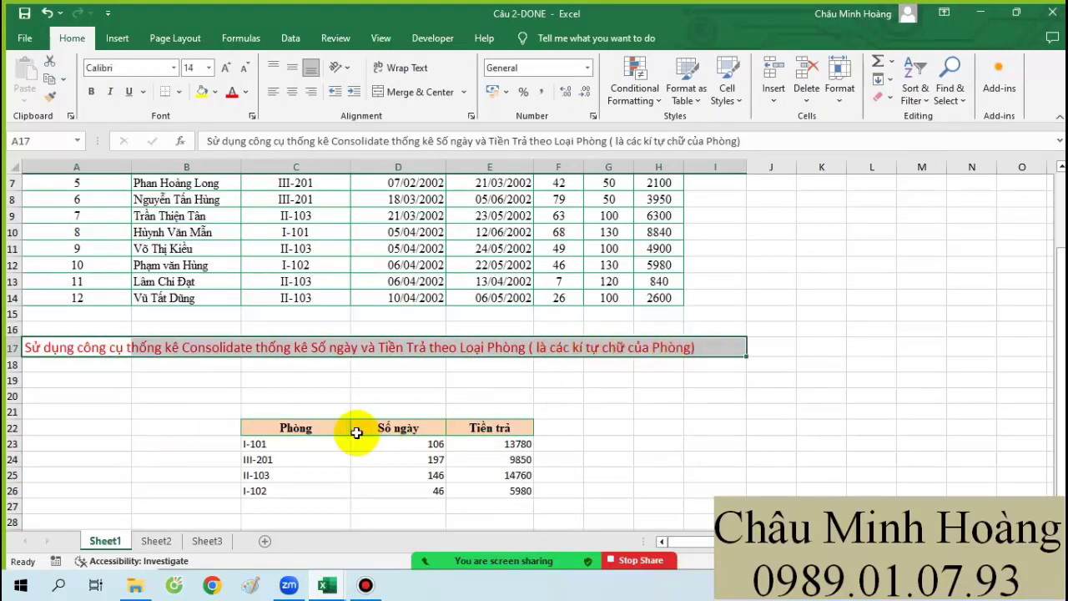
{"action": "left_click", "coordinate": [613, 392]}
{"action": "scroll", "coordinate": [500, 379], "scroll_direction": "up", "scroll_amount": 2}
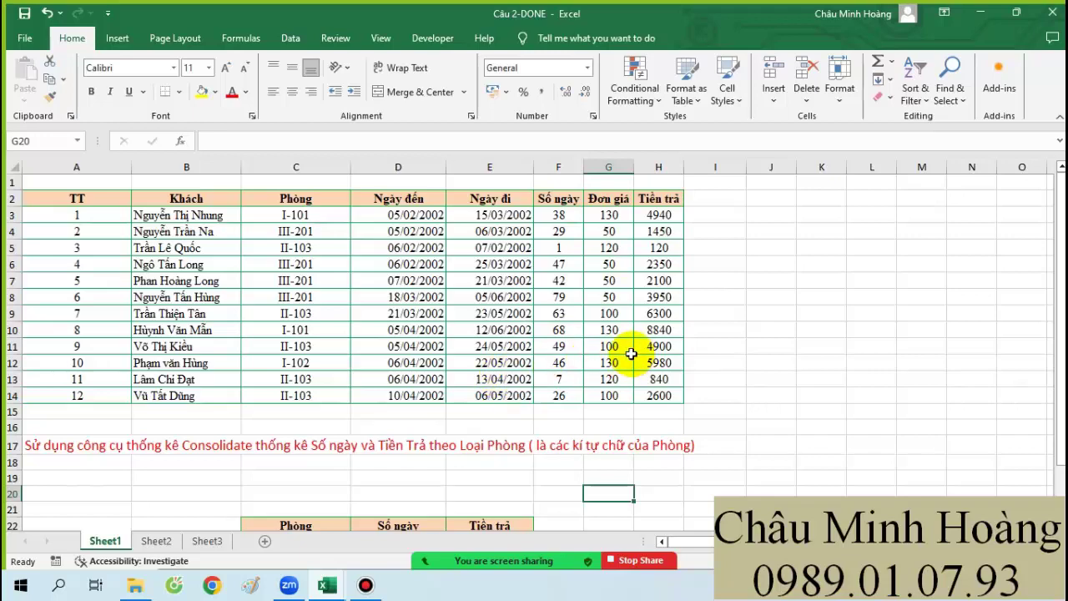
{"action": "scroll", "coordinate": [622, 354], "scroll_direction": "down", "scroll_amount": 3}
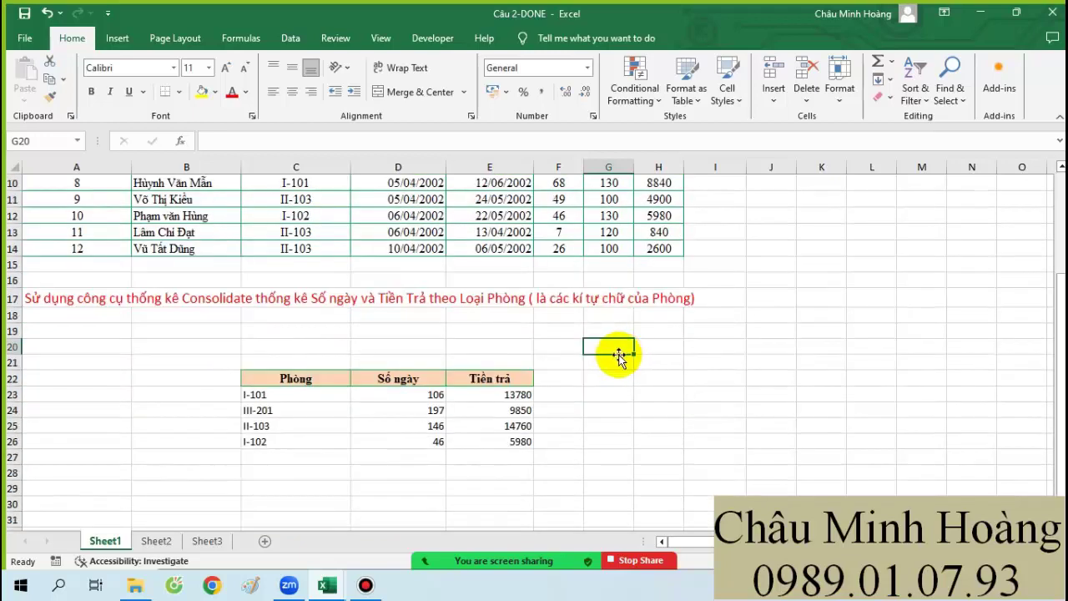
Step: Format the empty cells A18:J20 below the task text in Times New Roman, size 22
{"action": "left_click_drag", "start_coordinate": [77, 315], "coordinate": [778, 353]}
{"action": "left_click", "coordinate": [125, 68]}
{"action": "type", "text": "Times New Roman"}
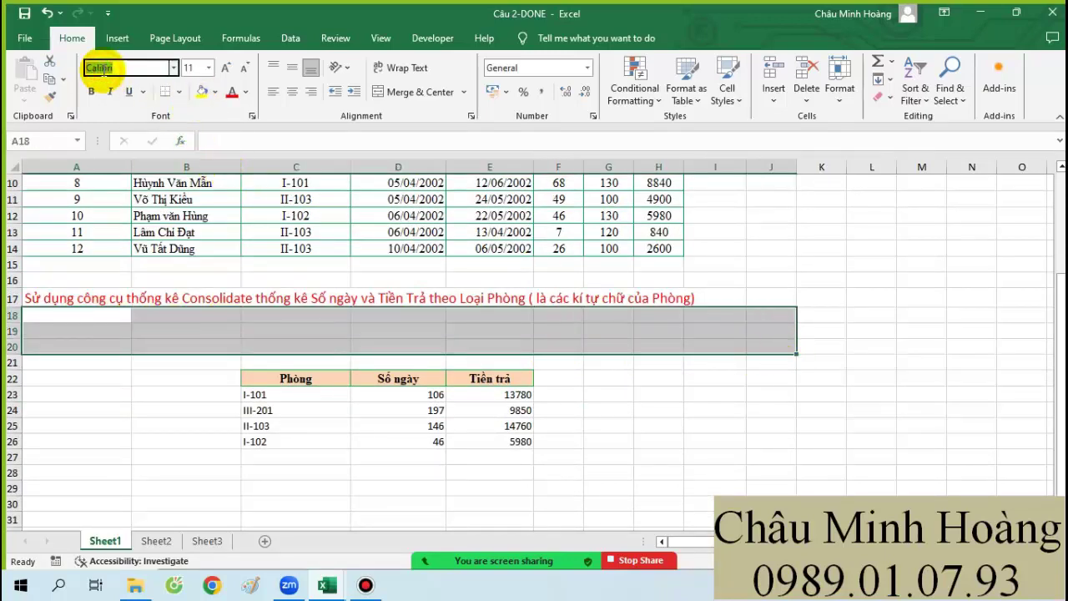
{"action": "left_click", "coordinate": [208, 68]}
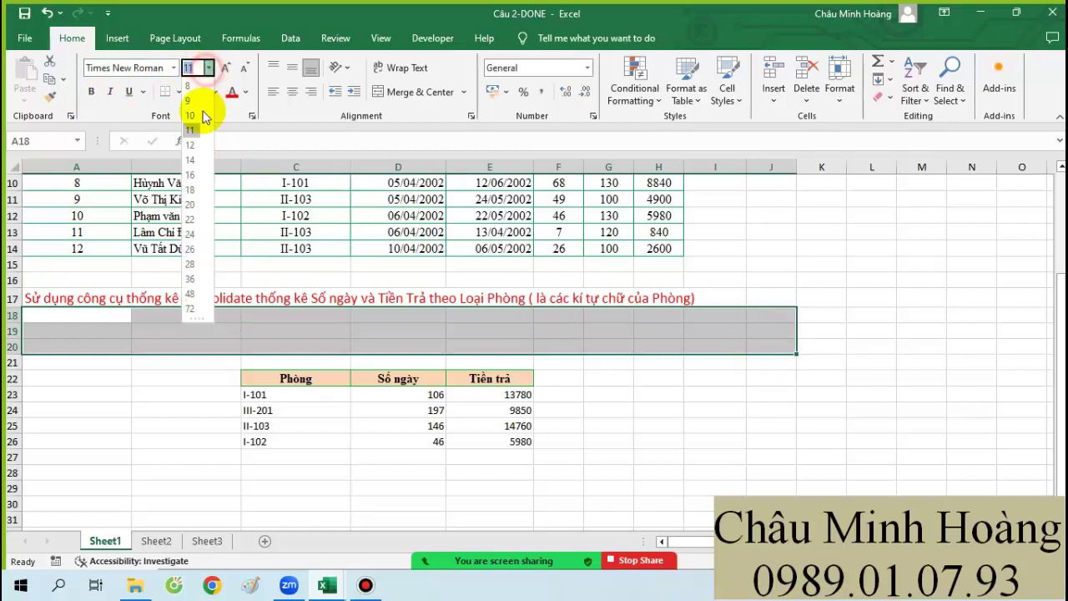
{"action": "left_click", "coordinate": [190, 220]}
Step: Enter the note "3 dạng bt pivot ; consolidate ; subtotal được quyền lập cột phụ nếu cho thiếu tiêu đề" in cell A18
{"action": "left_click", "coordinate": [63, 333]}
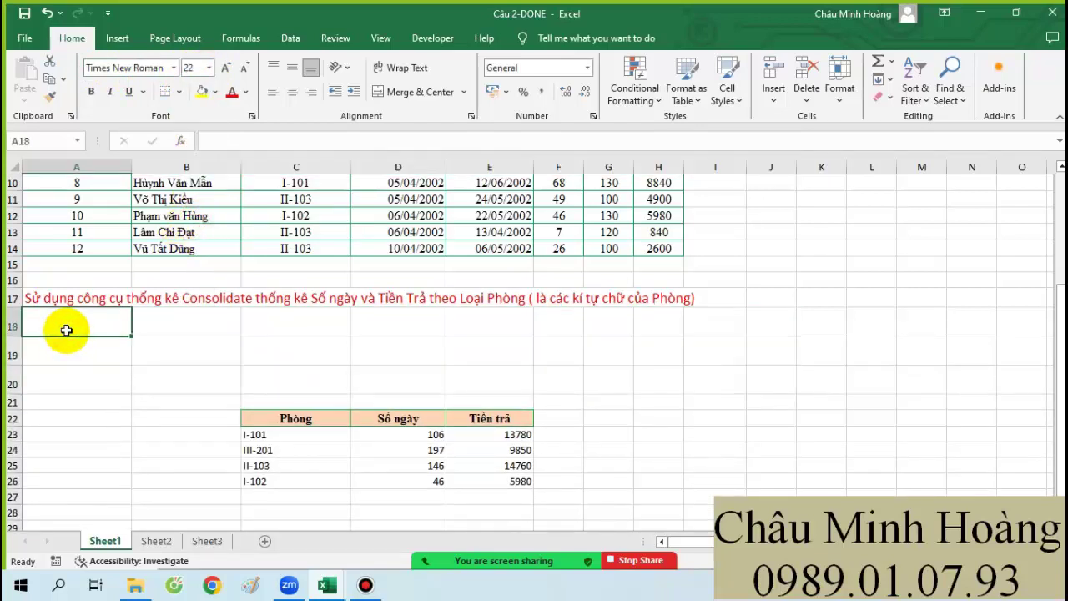
{"action": "type", "text": "3 dạng"}
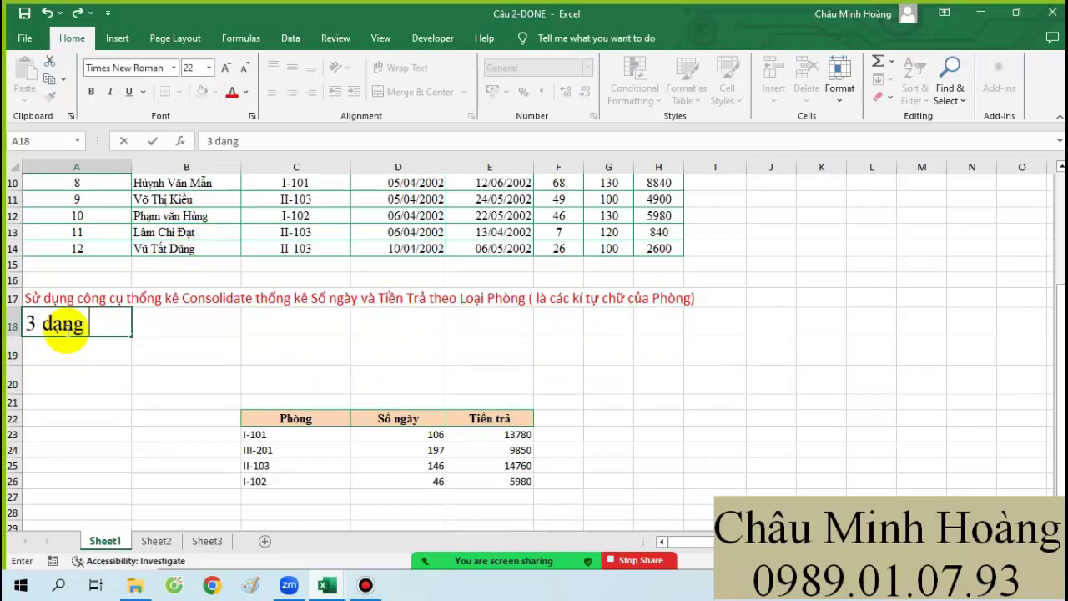
{"action": "type", "text": " bt pivot"}
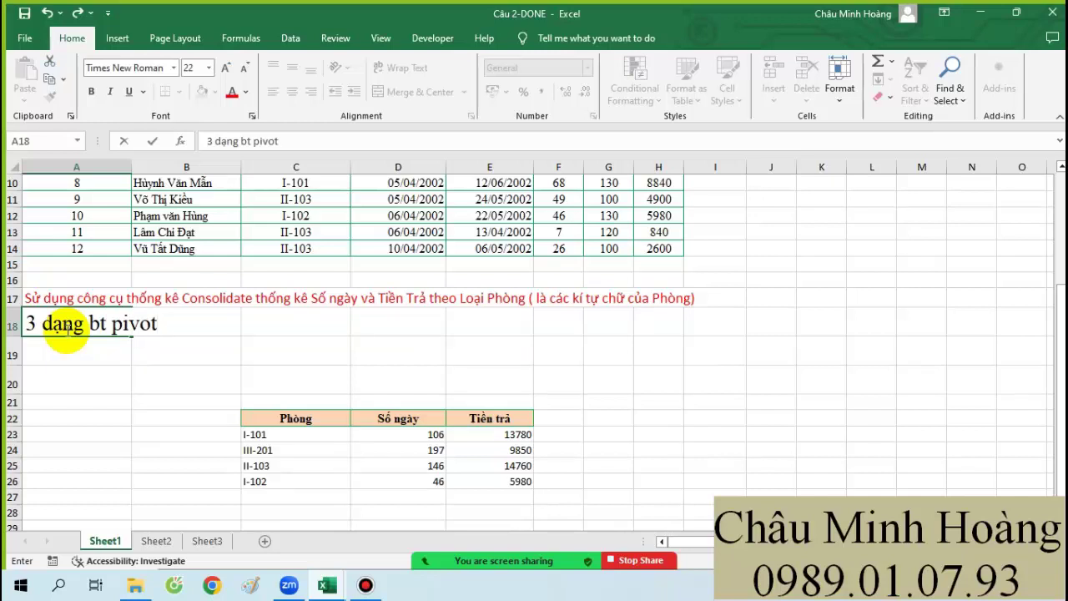
{"action": "type", "text": " ; consol"}
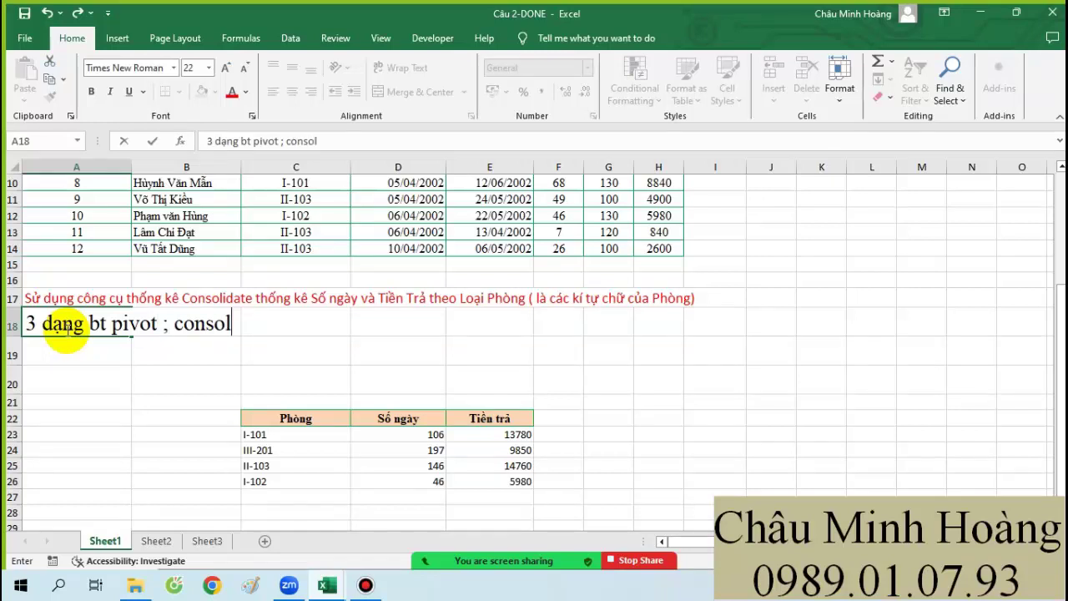
{"action": "type", "text": "idate ; su"}
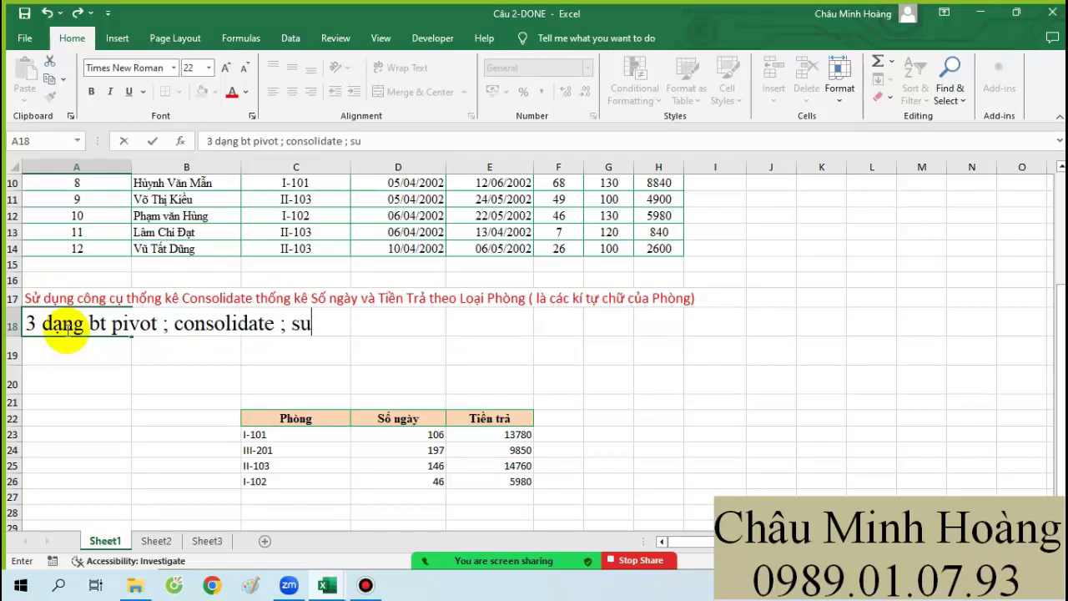
{"action": "type", "text": "btotalđưuocj"}
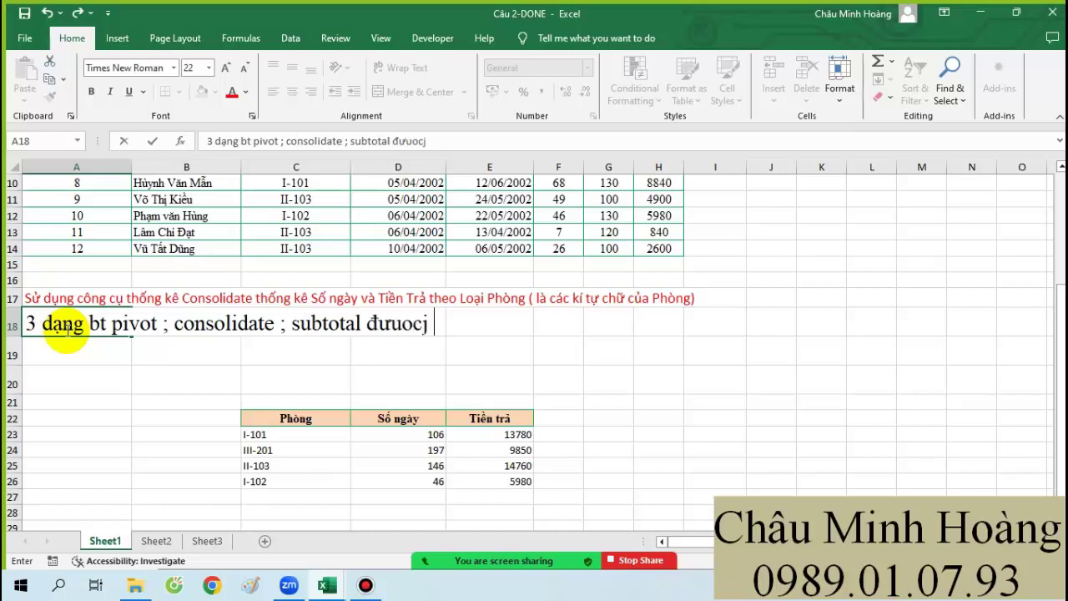
{"action": "key", "text": "BackSpace"}
{"action": "key", "text": "BackSpace"}
{"action": "type", "text": "ocjw"}
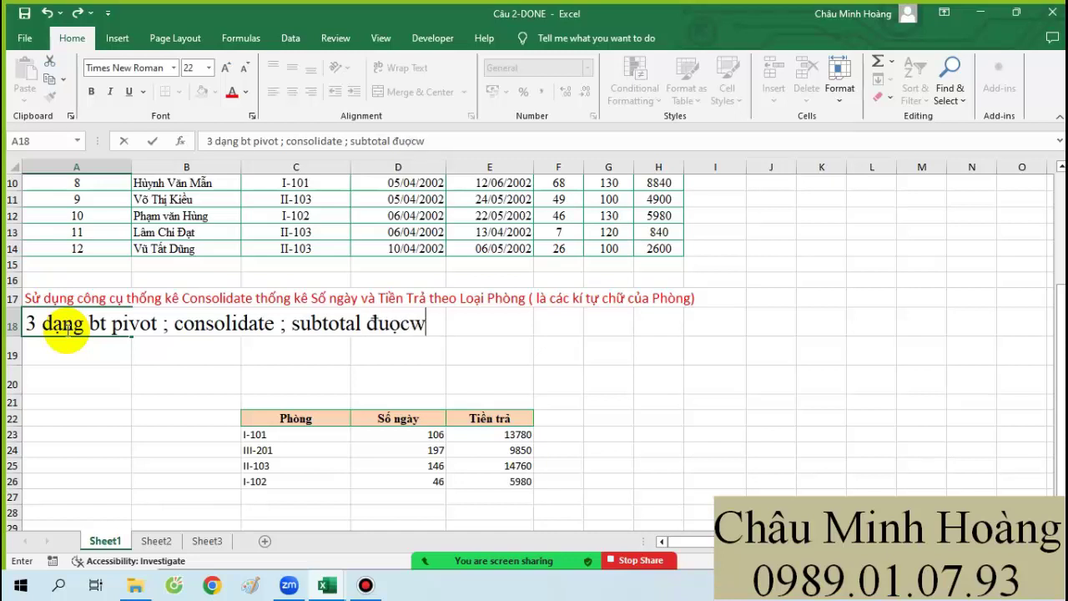
{"action": "type", "text": " quyee"}
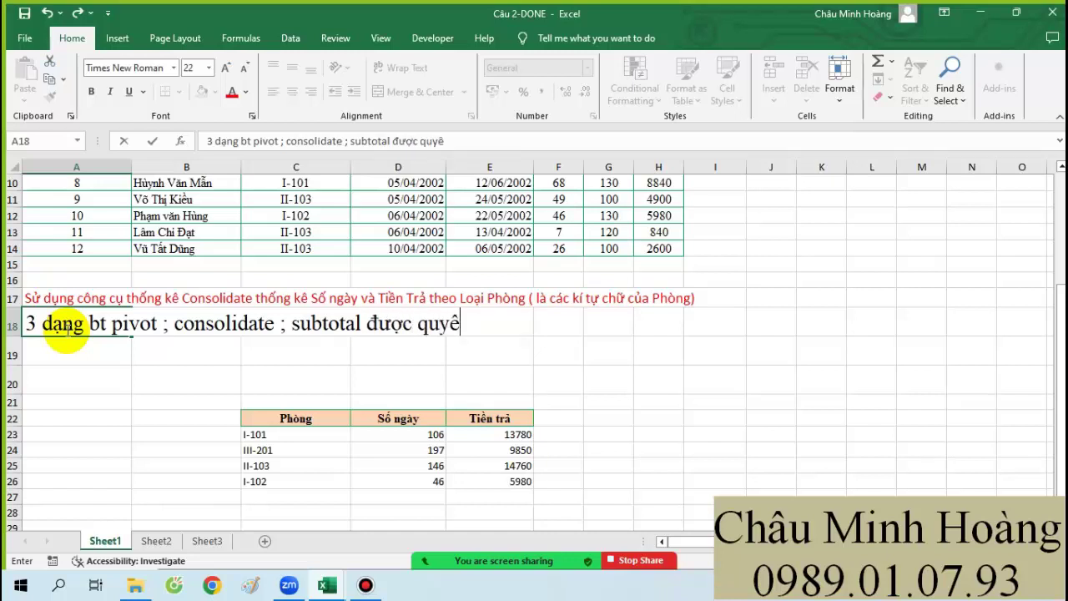
{"action": "type", "text": "nf laapj coojt phu"}
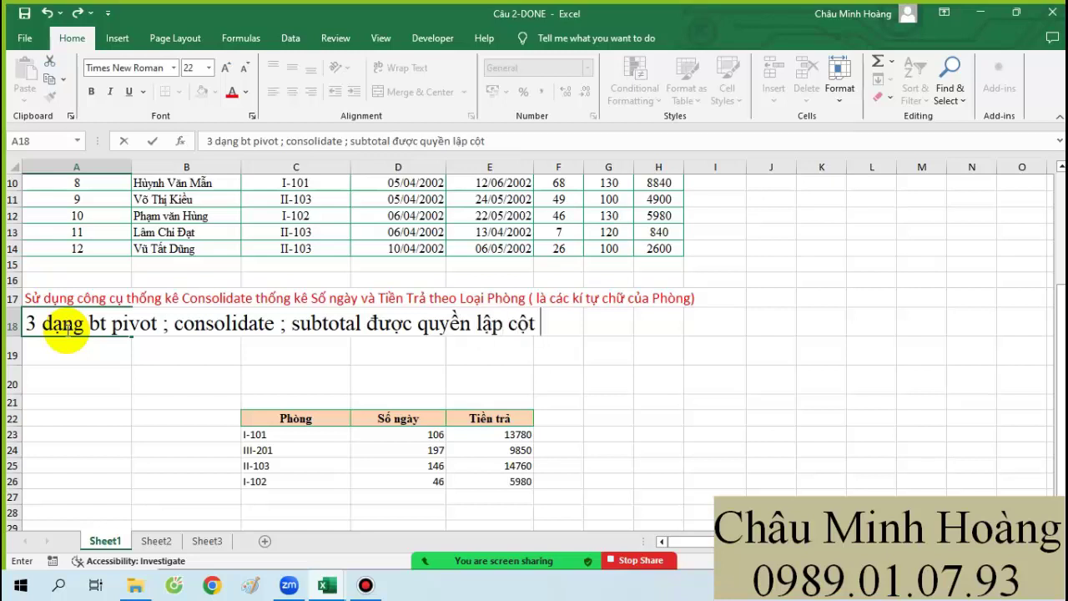
{"action": "type", "text": "j neeus cho"}
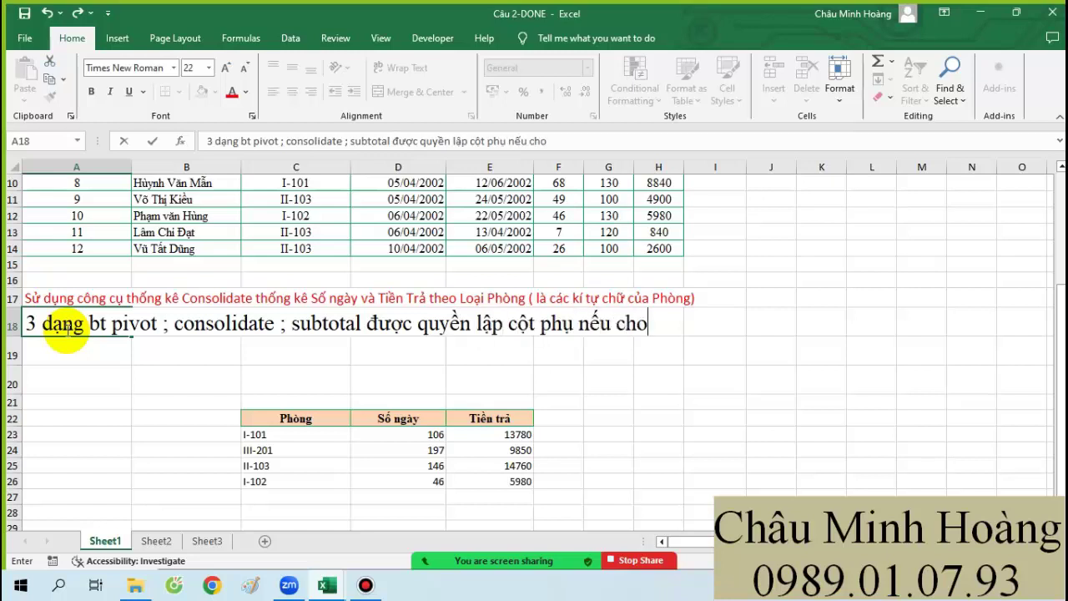
{"action": "type", "text": " thieeus t"}
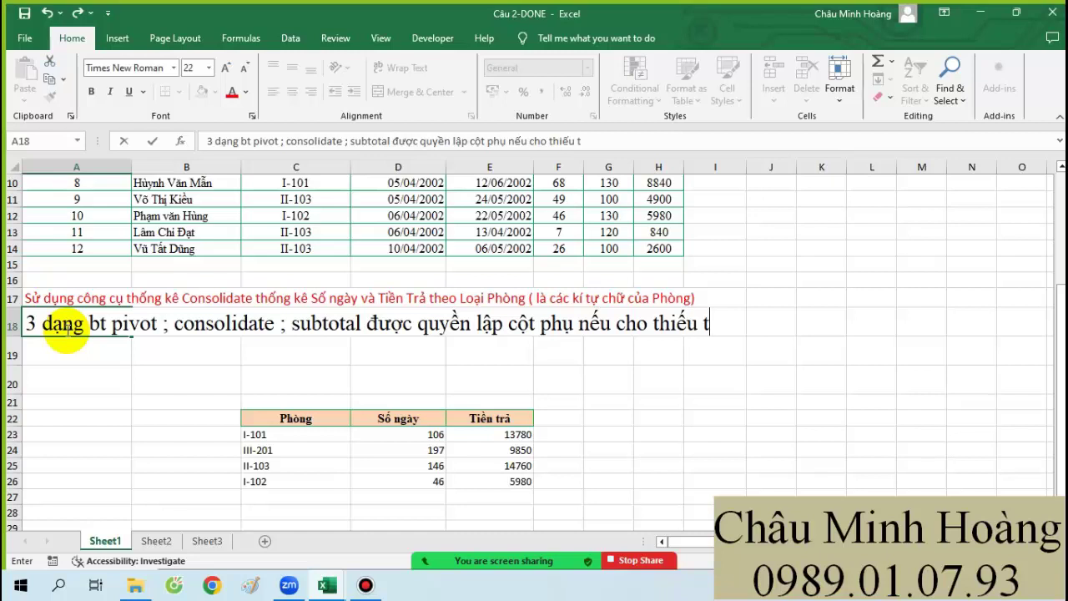
{"action": "type", "text": "ieeu cdeef"}
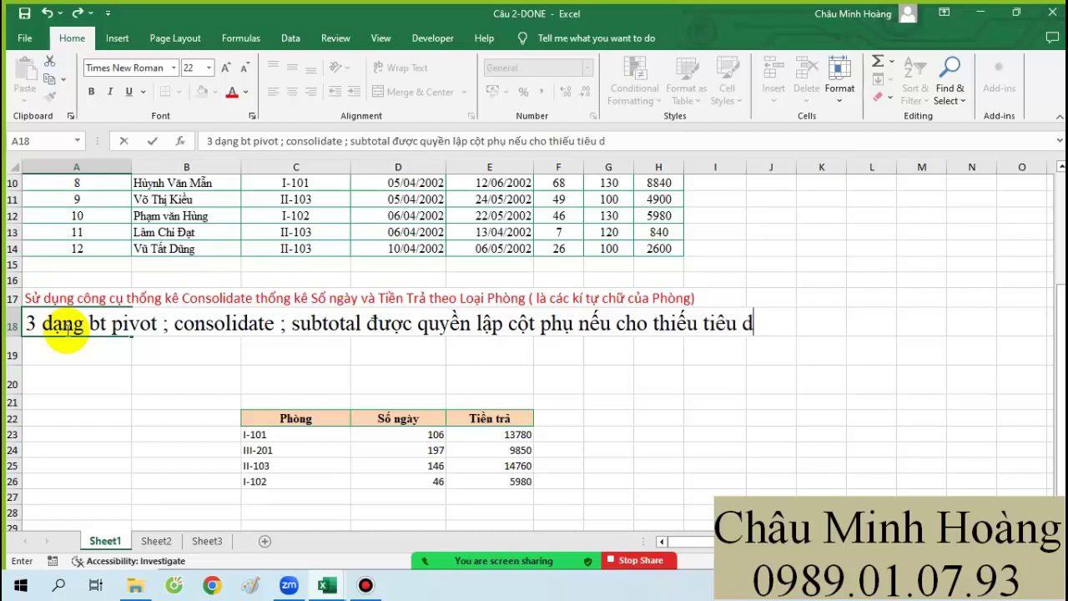
{"action": "key", "text": "Return"}
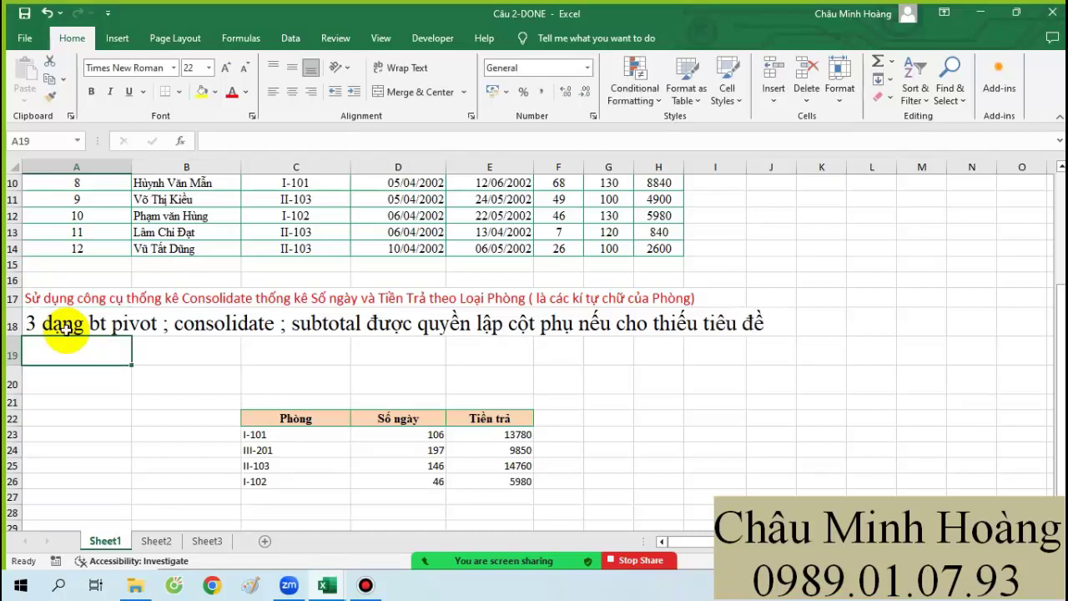
Step: Add the note "khi lập cột phụ cần đặt liền kề cột lấy dữ liệu" in cell A19
{"action": "type", "text": "lh"}
{"action": "key", "text": "BackSpace"}
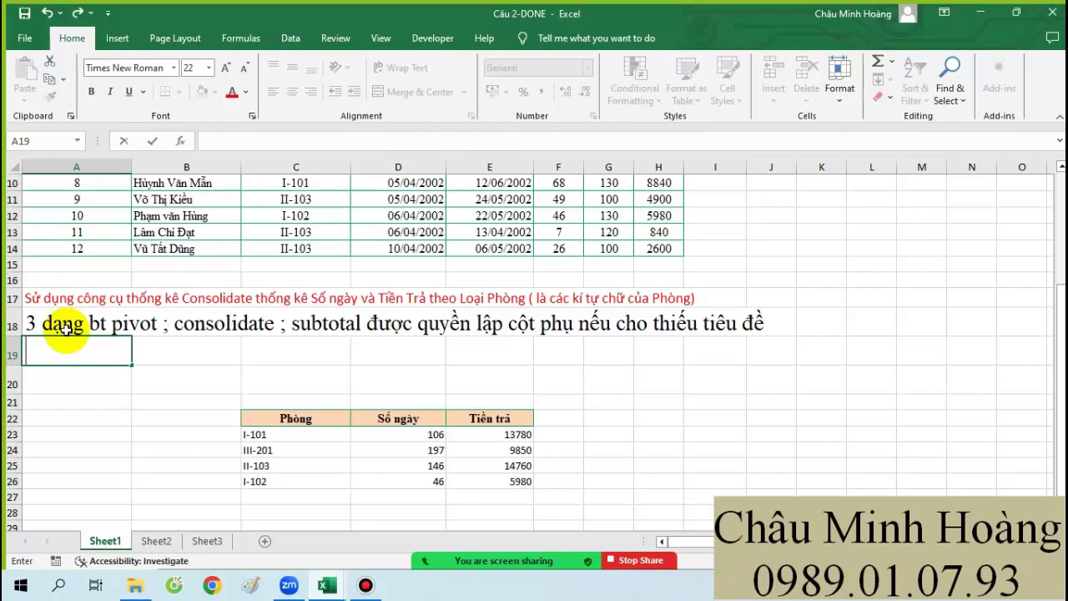
{"action": "type", "text": "khi laajp"}
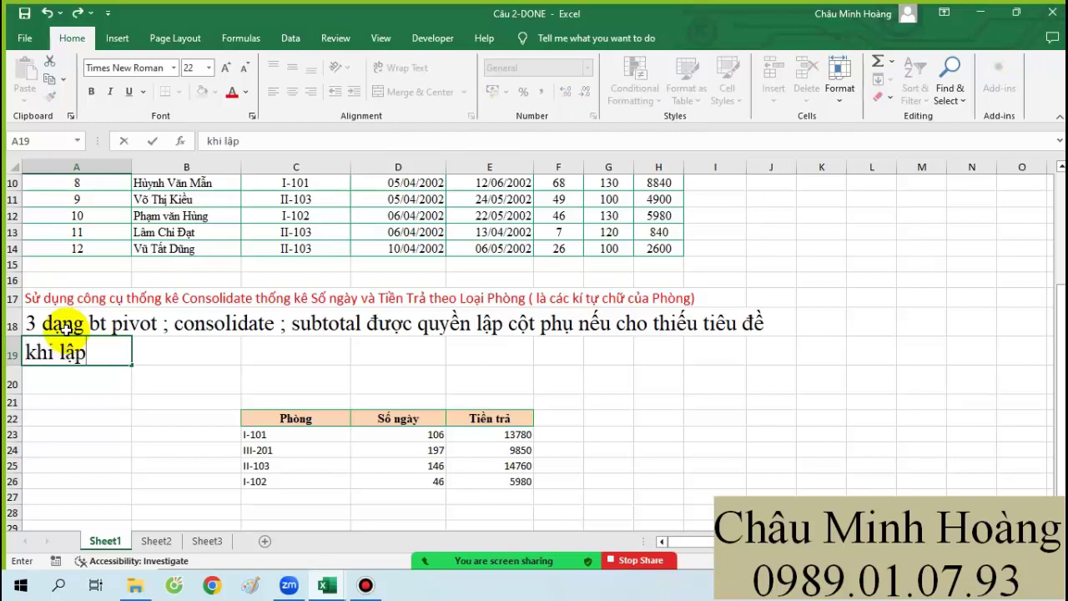
{"action": "type", "text": " coojt phuj"}
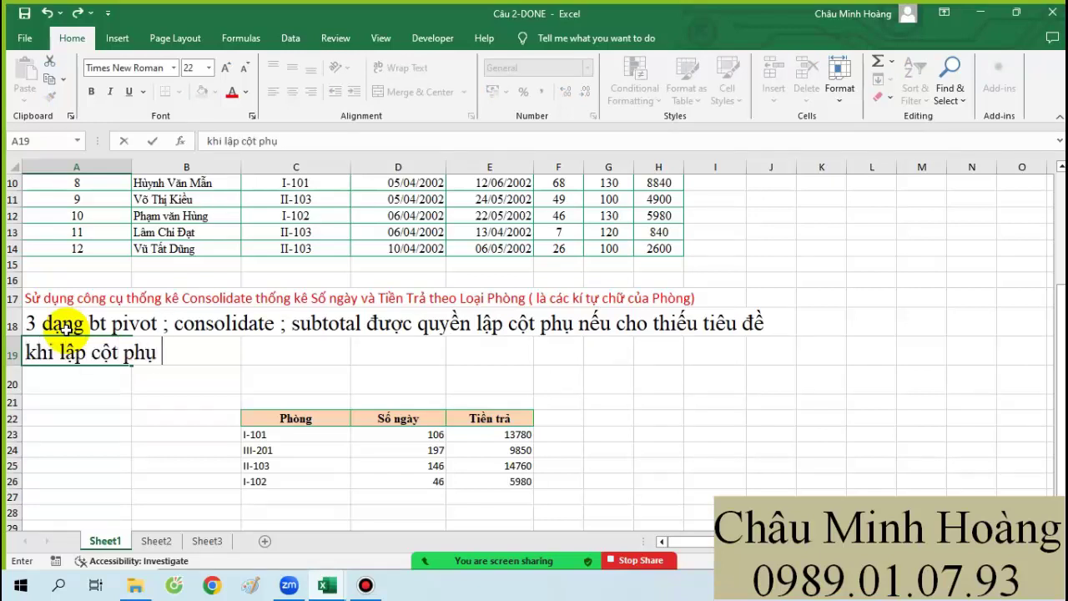
{"action": "type", "text": " caafn ddawjt"}
{"action": "type", "text": " l"}
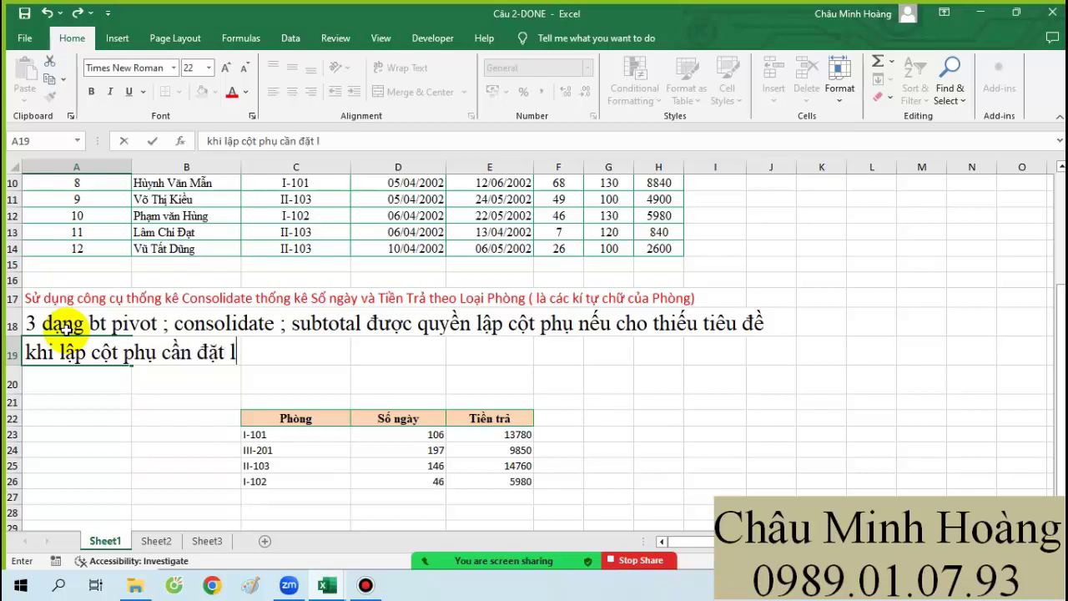
{"action": "type", "text": "ieefn keef coot"}
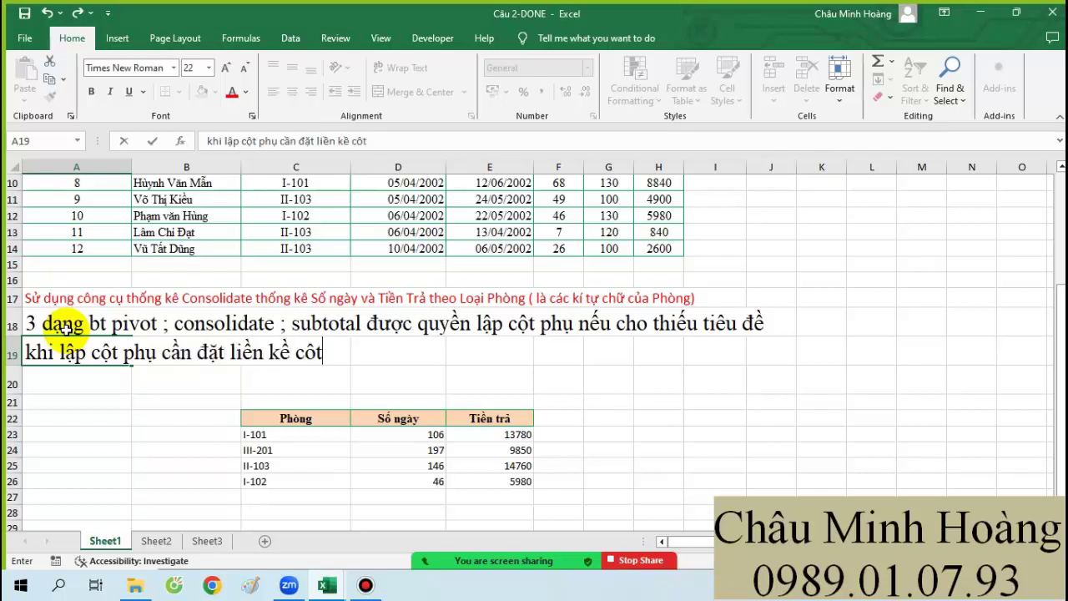
{"action": "type", "text": "j laays duwx "}
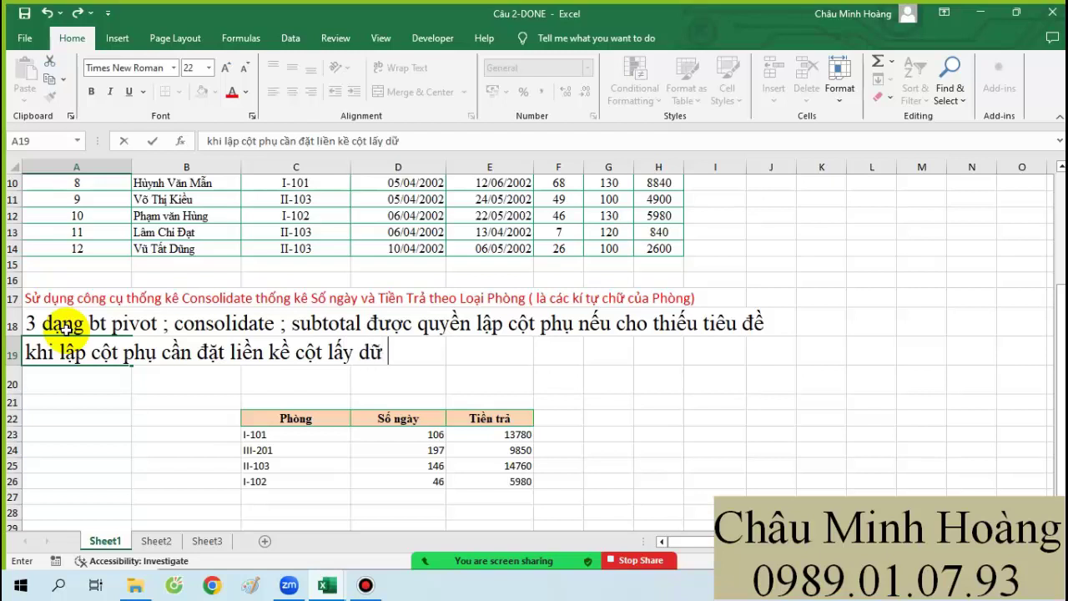
{"action": "type", "text": "liueue"}
{"action": "key", "text": "BackSpace"}
{"action": "key", "text": "BackSpace"}
{"action": "type", "text": "eeuj"}
{"action": "key", "text": "Return"}
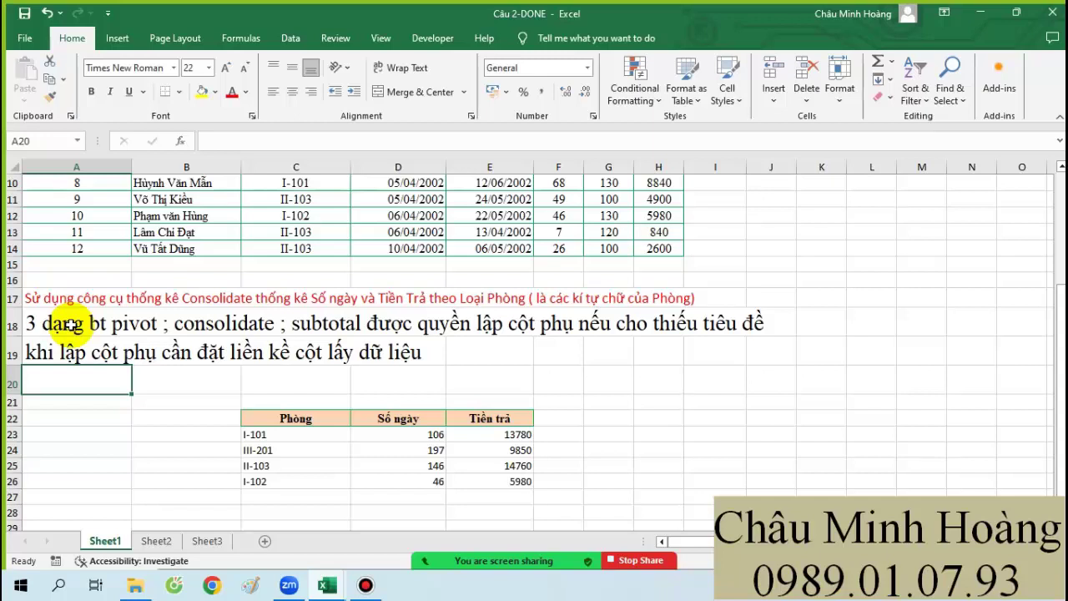
Step: Review the notes in rows 18 and 19 against the room table and its Phòng values in C3:C14
{"action": "scroll", "coordinate": [277, 328], "scroll_direction": "down", "scroll_amount": 2}
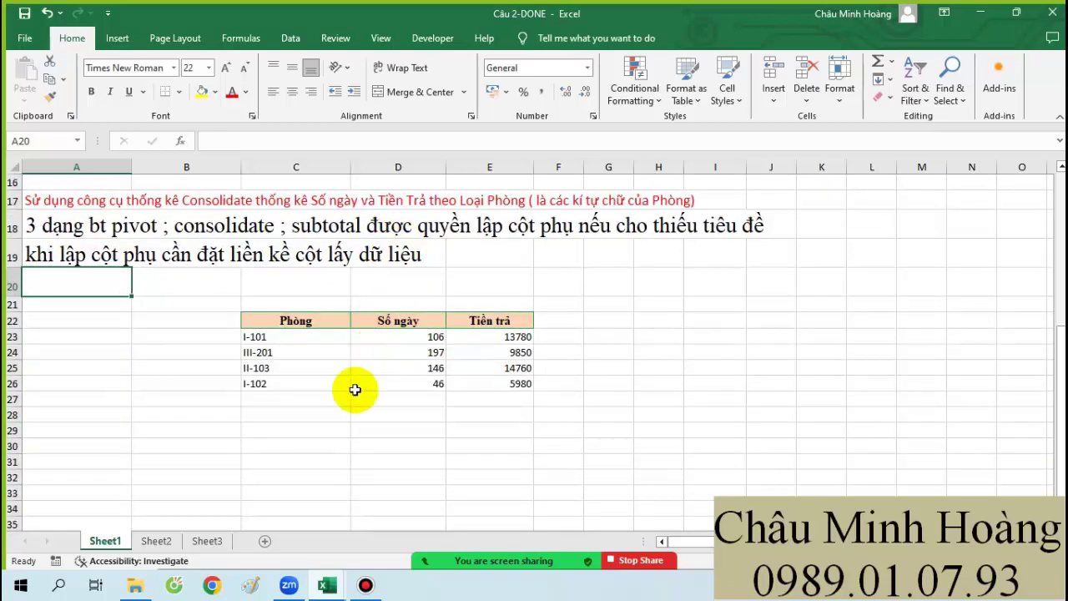
{"action": "scroll", "coordinate": [95, 334], "scroll_direction": "up", "scroll_amount": 1}
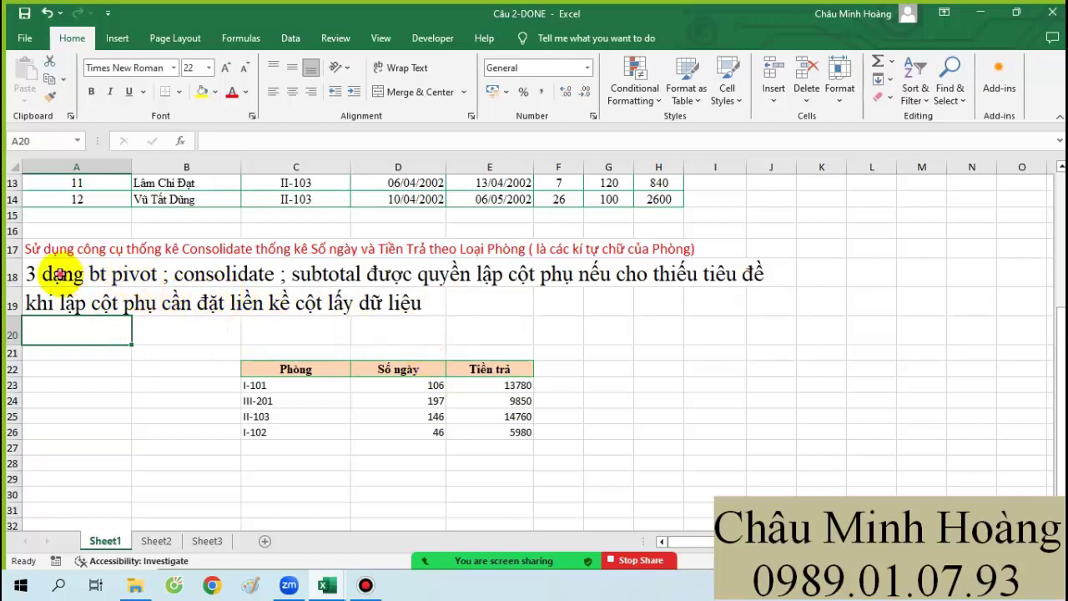
{"action": "left_click_drag", "start_coordinate": [33, 274], "coordinate": [747, 306]}
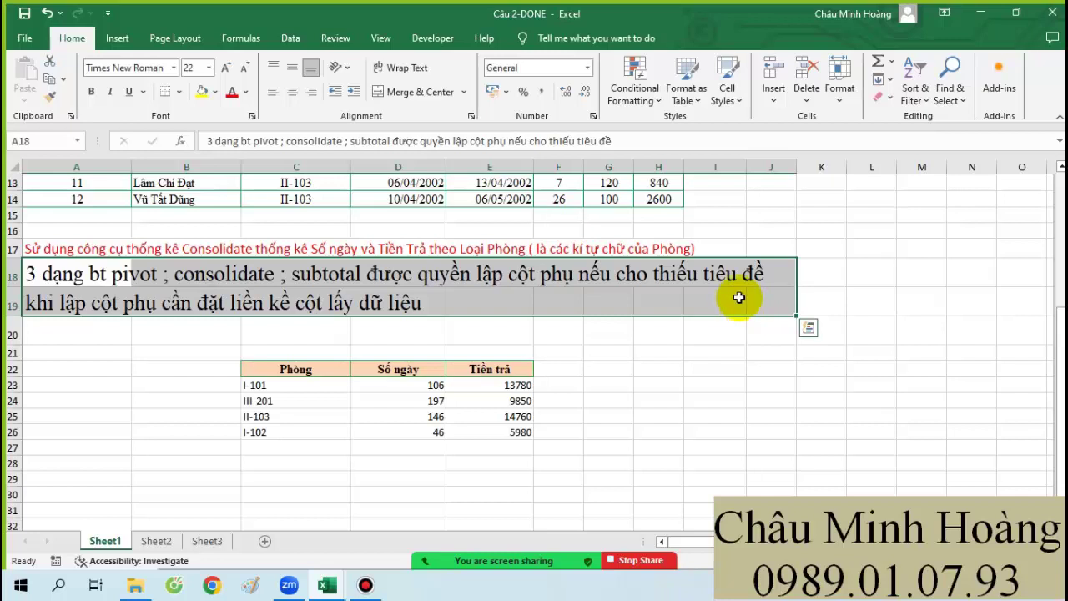
{"action": "scroll", "coordinate": [619, 353], "scroll_direction": "up", "scroll_amount": 4}
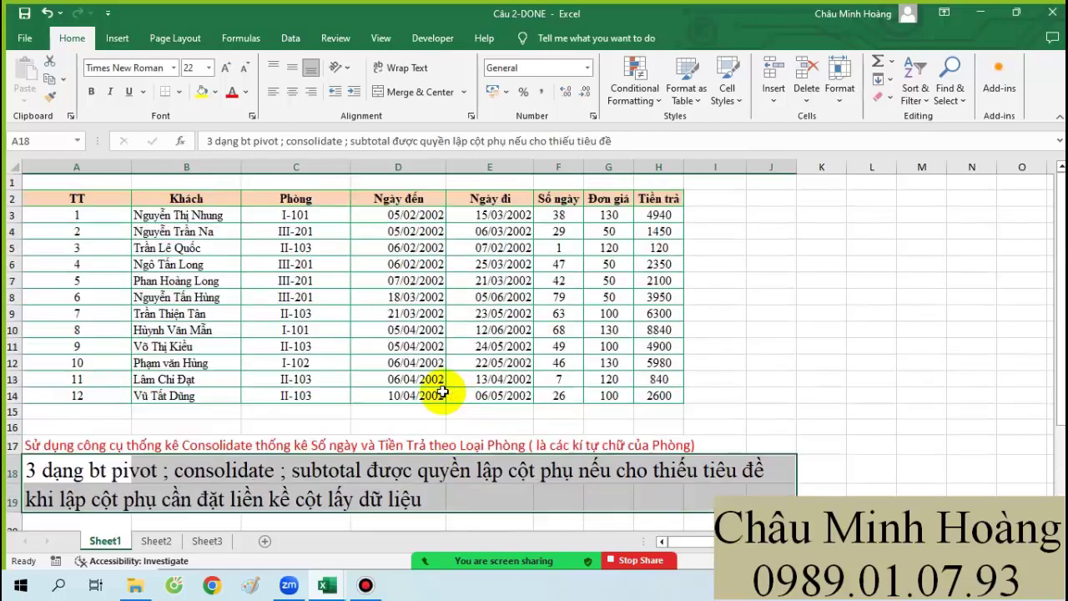
{"action": "scroll", "coordinate": [437, 462], "scroll_direction": "down", "scroll_amount": 3}
{"action": "scroll", "coordinate": [595, 313], "scroll_direction": "up", "scroll_amount": 3}
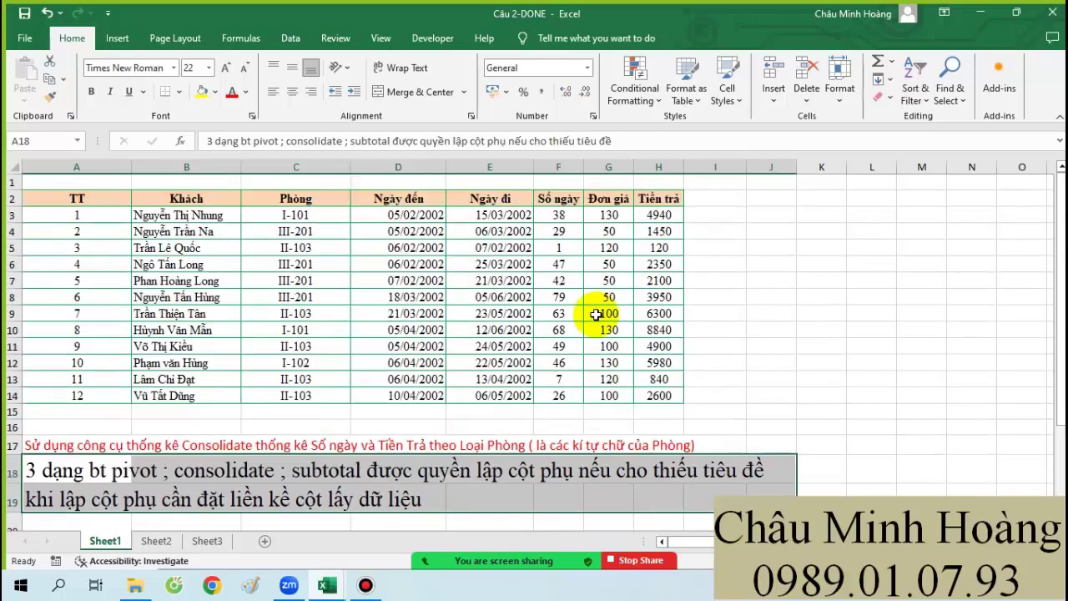
{"action": "left_click_drag", "start_coordinate": [282, 214], "coordinate": [282, 395]}
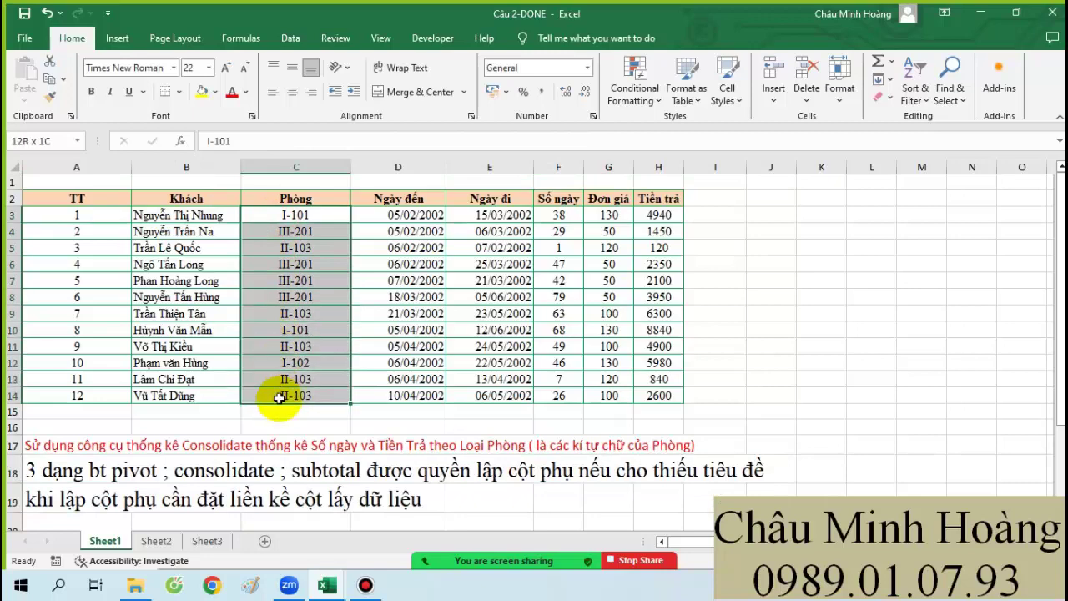
Step: Insert a helper column at D2:D14 by shifting the existing cells right, and give it the heading Loại Phòng
{"action": "left_click_drag", "start_coordinate": [381, 200], "coordinate": [389, 395]}
{"action": "right_click", "coordinate": [390, 394]}
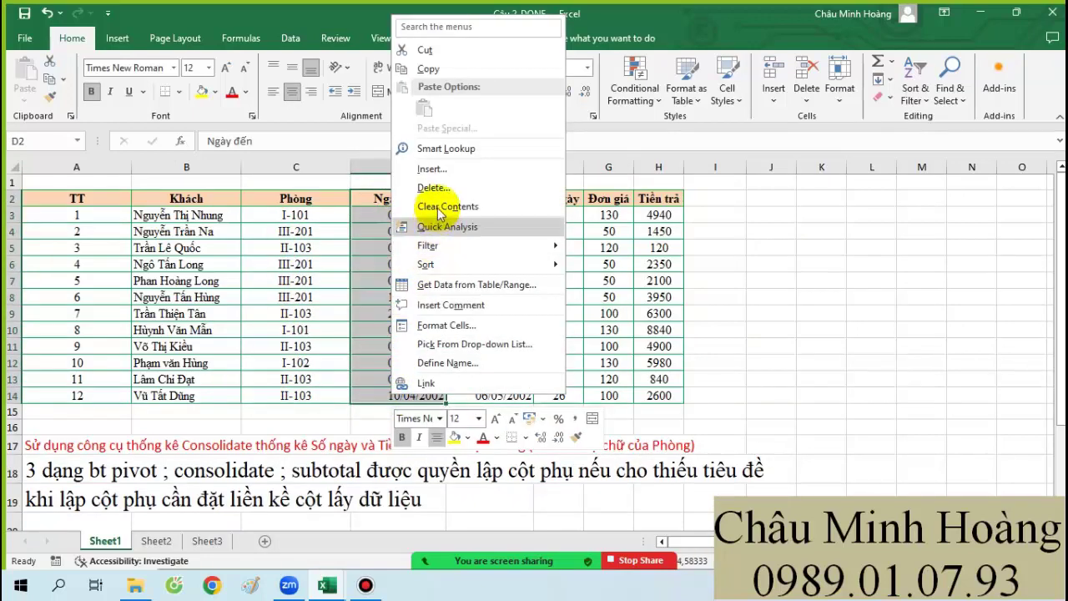
{"action": "left_click", "coordinate": [424, 167]}
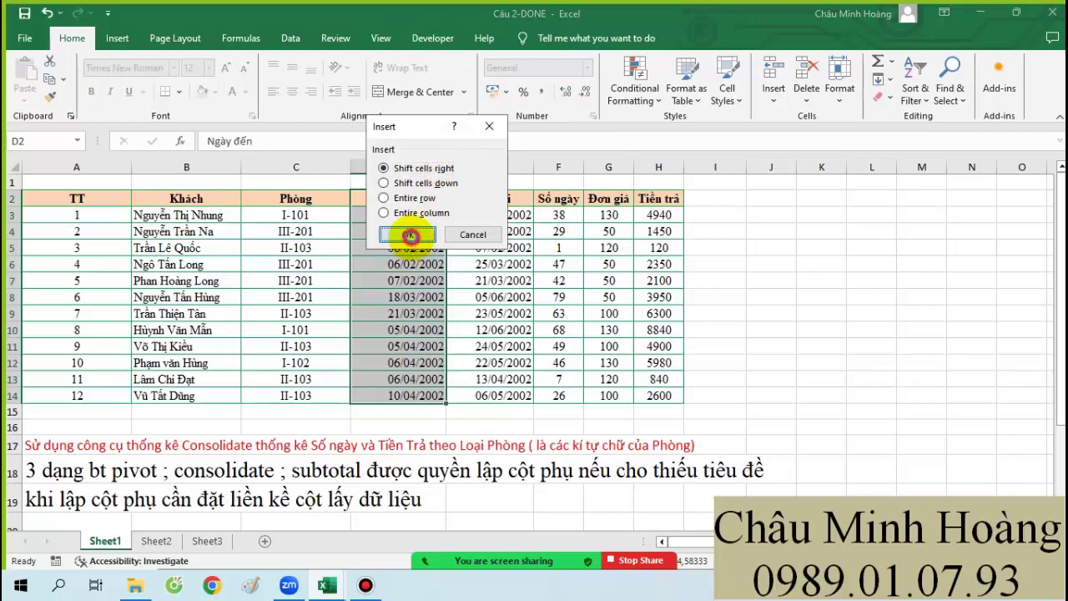
{"action": "left_click", "coordinate": [417, 232]}
{"action": "left_click", "coordinate": [393, 198]}
{"action": "type", "text": "Loại Phong"}
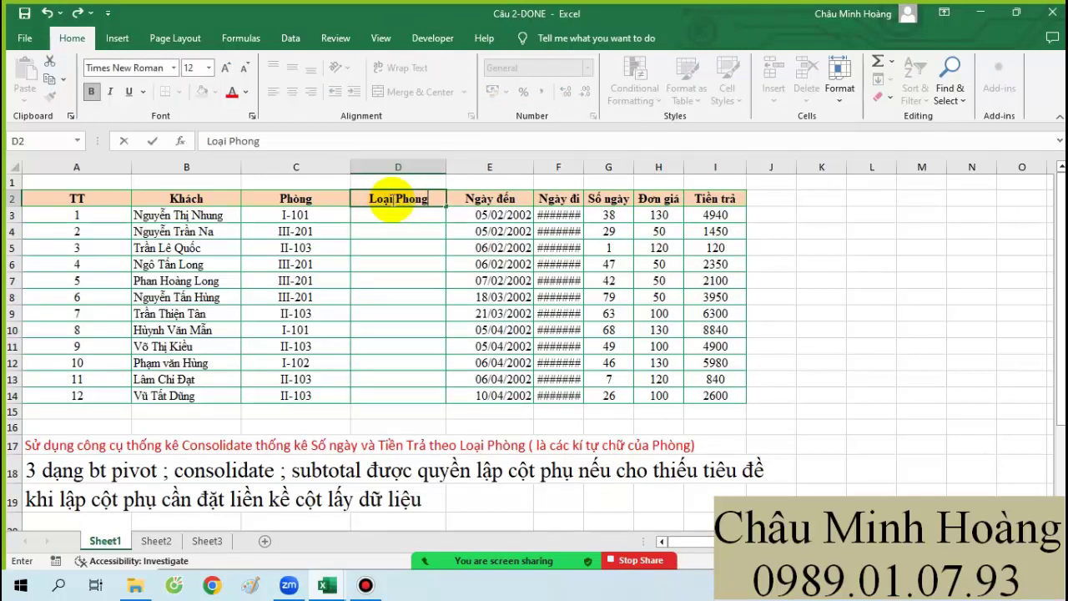
{"action": "key", "text": "Return"}
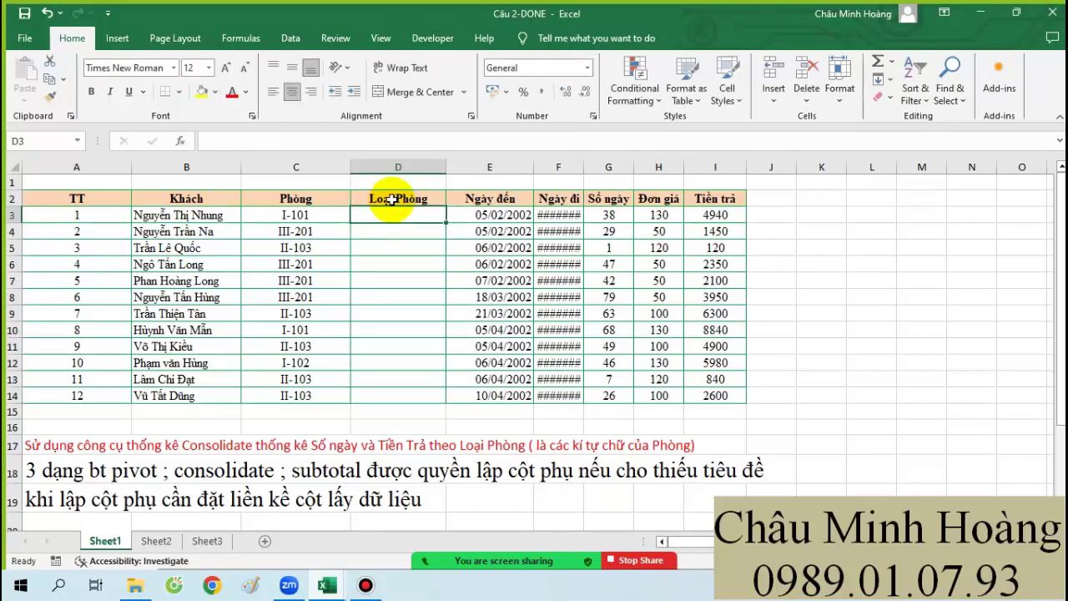
Step: Enter =LEFT(C3;LEN(C3)-4) in D3 and fill the formula down the Loại Phòng column to D14
{"action": "type", "text": "=LEFT("}
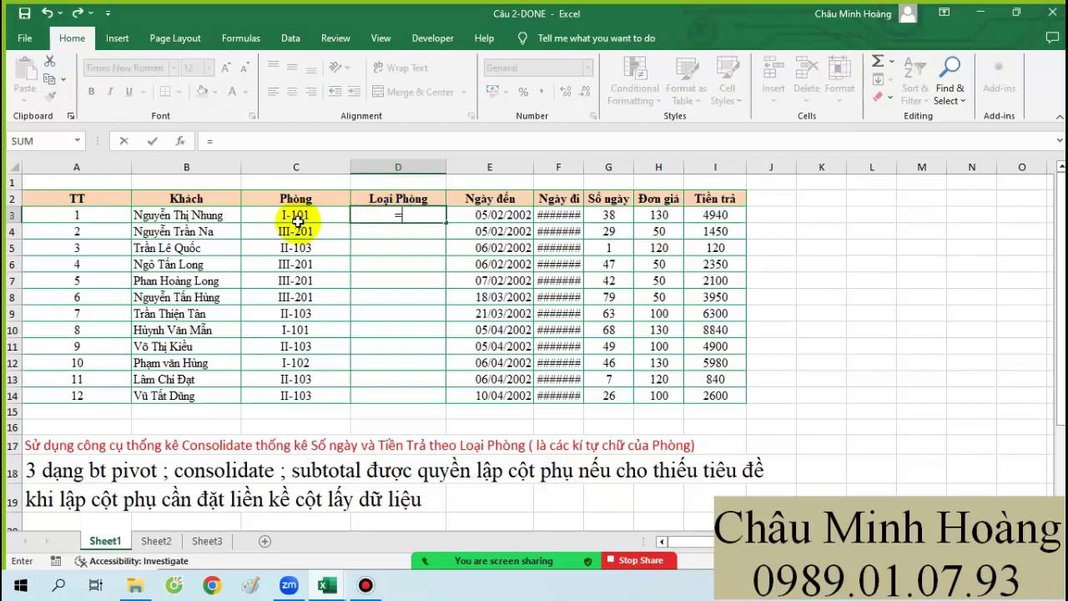
{"action": "left_click", "coordinate": [286, 214]}
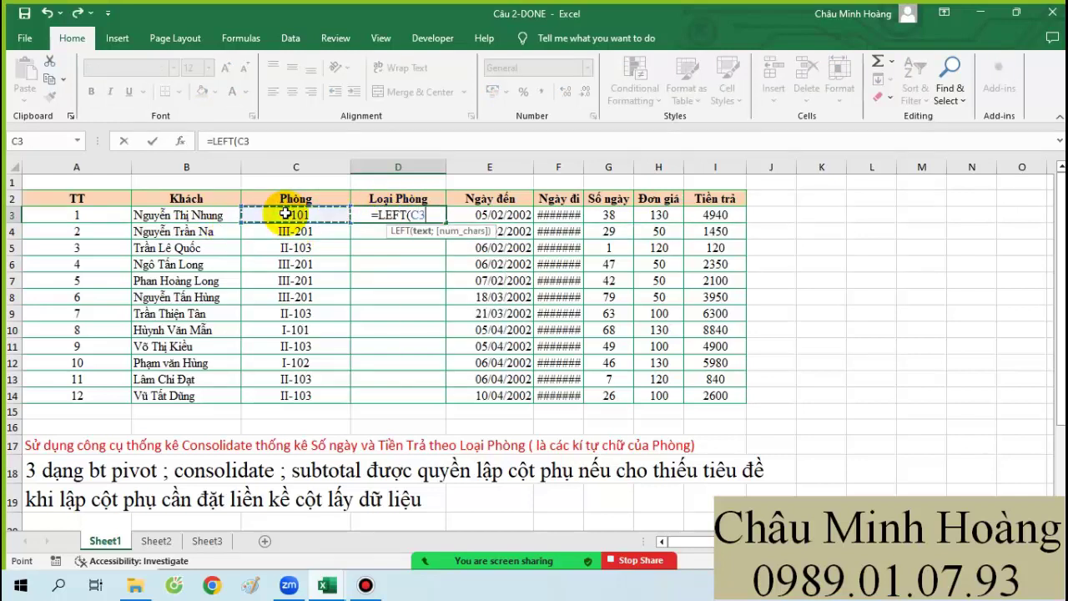
{"action": "type", "text": ";"}
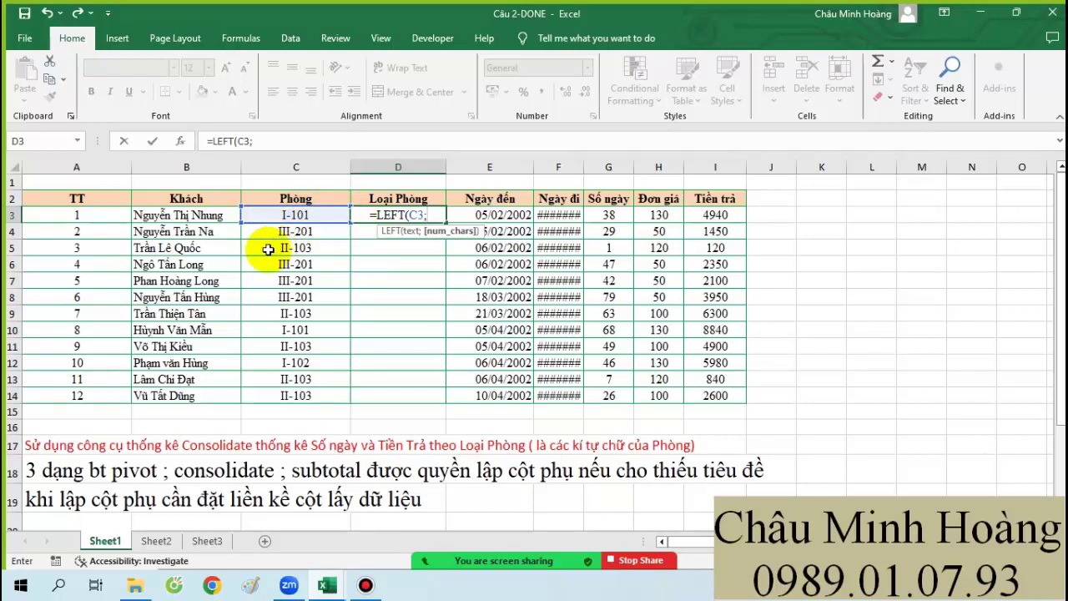
{"action": "type", "text": "len("}
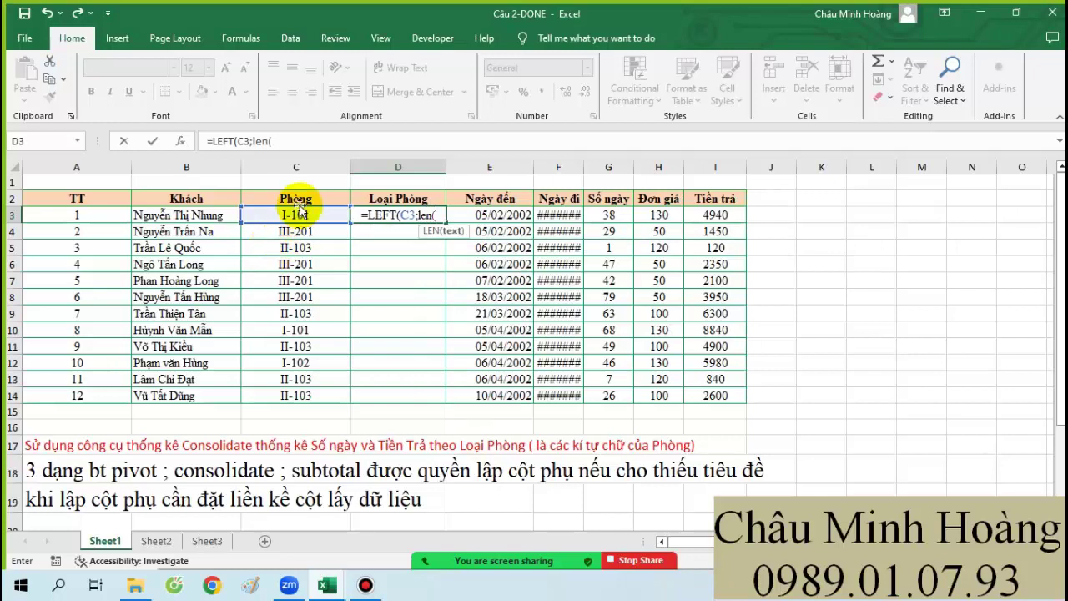
{"action": "left_click", "coordinate": [296, 213]}
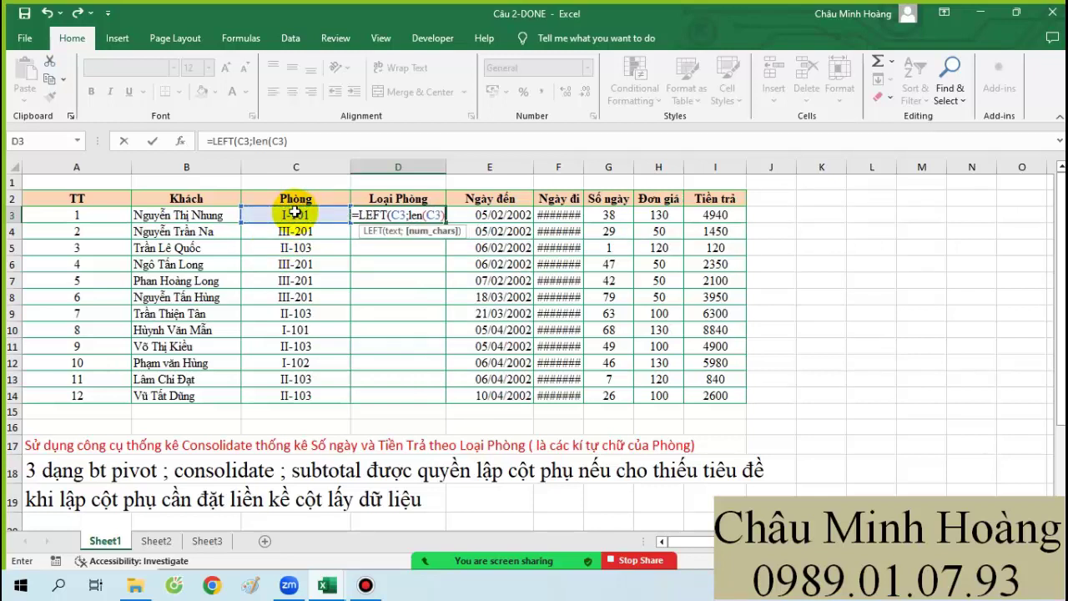
{"action": "type", "text": ")-"}
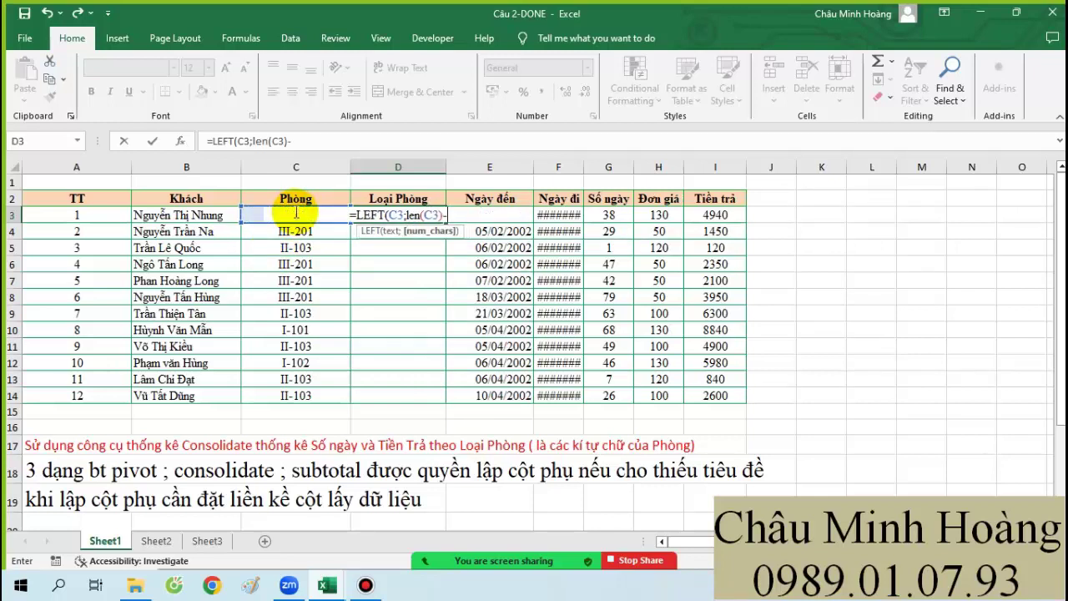
{"action": "type", "text": "4)"}
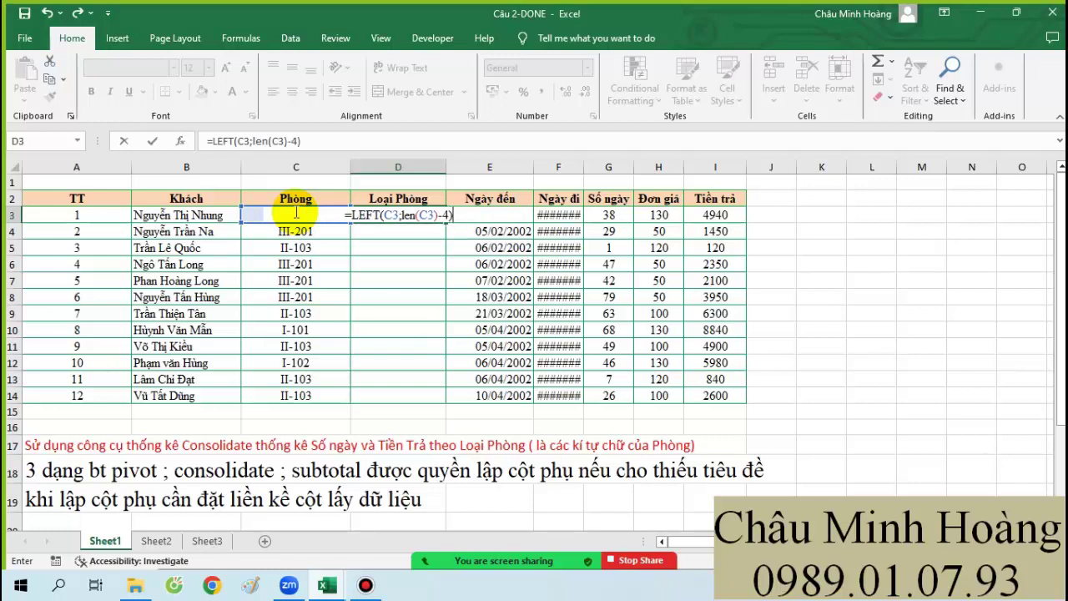
{"action": "key", "text": "ctrl+Return"}
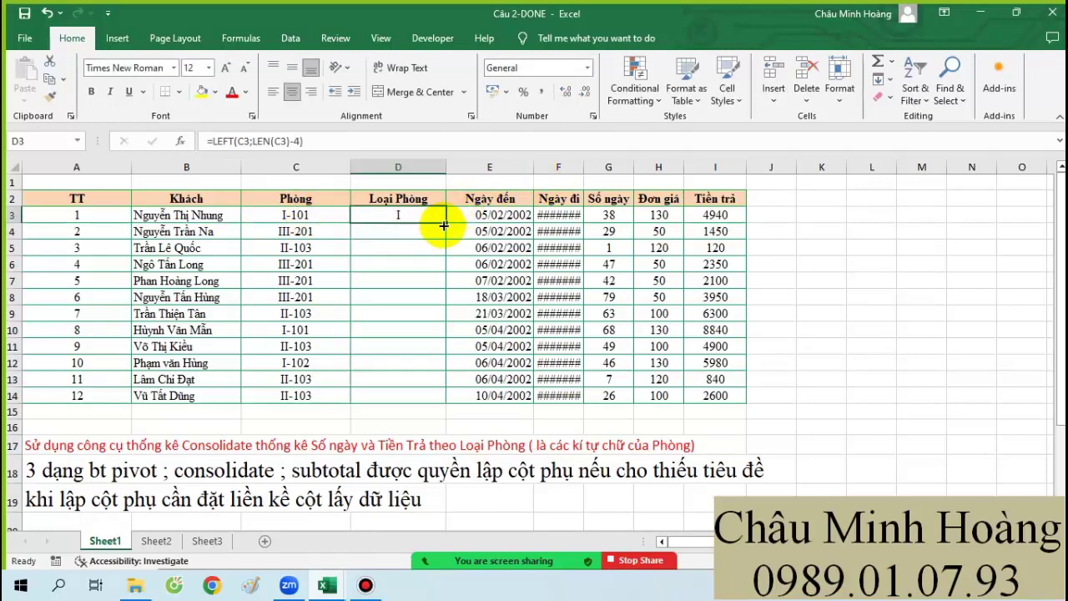
{"action": "left_click_drag", "start_coordinate": [443, 225], "coordinate": [417, 396]}
Step: Enlarge the font of cell D3 to 20 and display its formula in the cell for review
{"action": "left_click", "coordinate": [396, 215]}
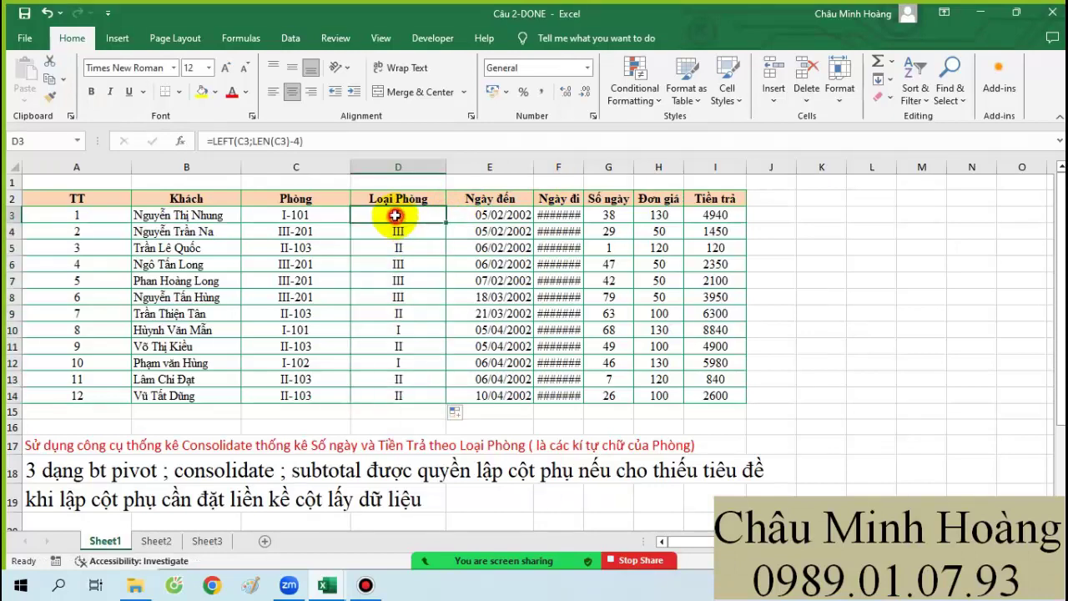
{"action": "left_click", "coordinate": [226, 69]}
{"action": "left_click", "coordinate": [227, 70]}
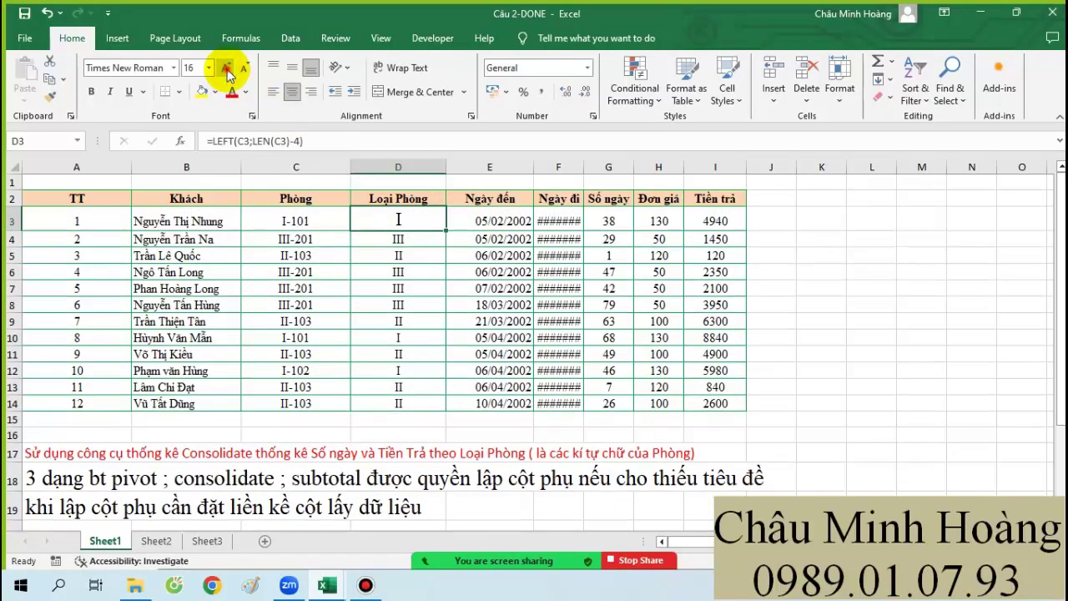
{"action": "left_click", "coordinate": [227, 70]}
{"action": "double_click", "coordinate": [408, 220]}
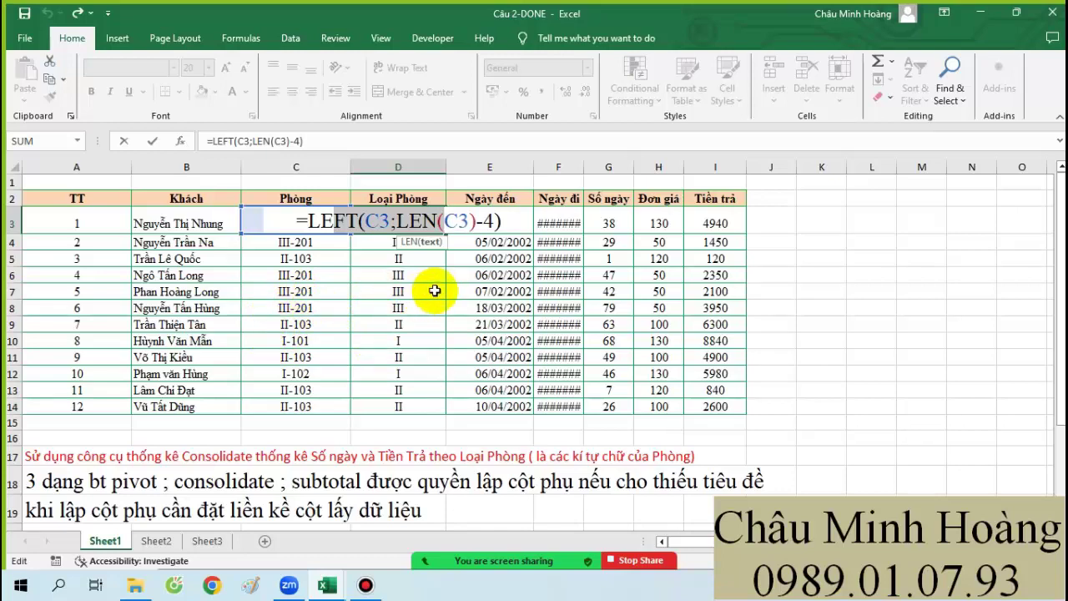
{"action": "key", "text": "Return"}
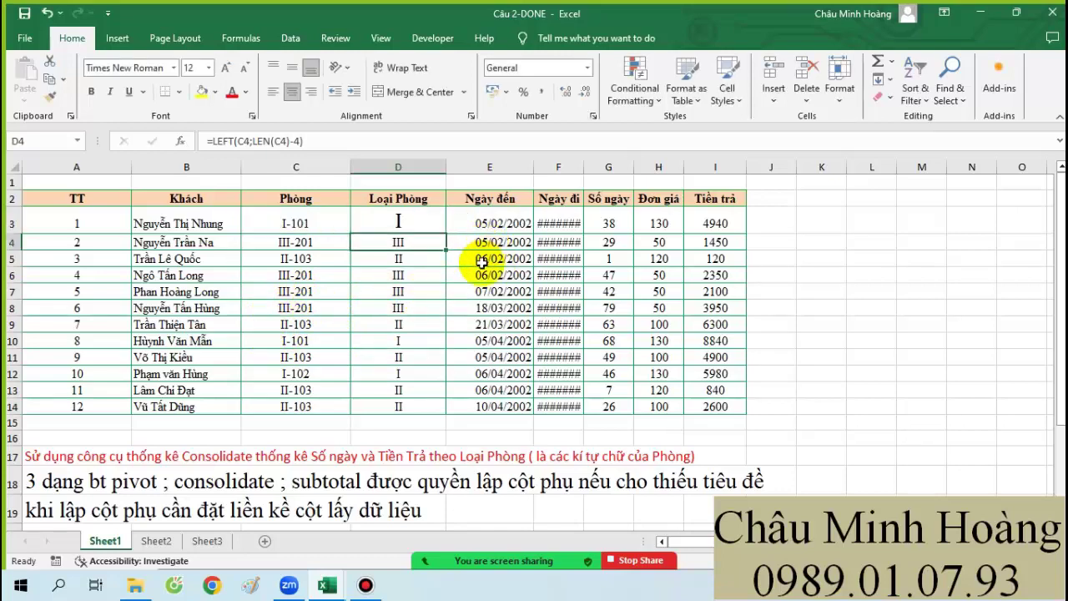
Step: Copy the headings Loại Phòng, Số ngày and Tiền trả from row 2 to C29:E29
{"action": "scroll", "coordinate": [409, 364], "scroll_direction": "down", "scroll_amount": 4}
{"action": "scroll", "coordinate": [405, 365], "scroll_direction": "up", "scroll_amount": 4}
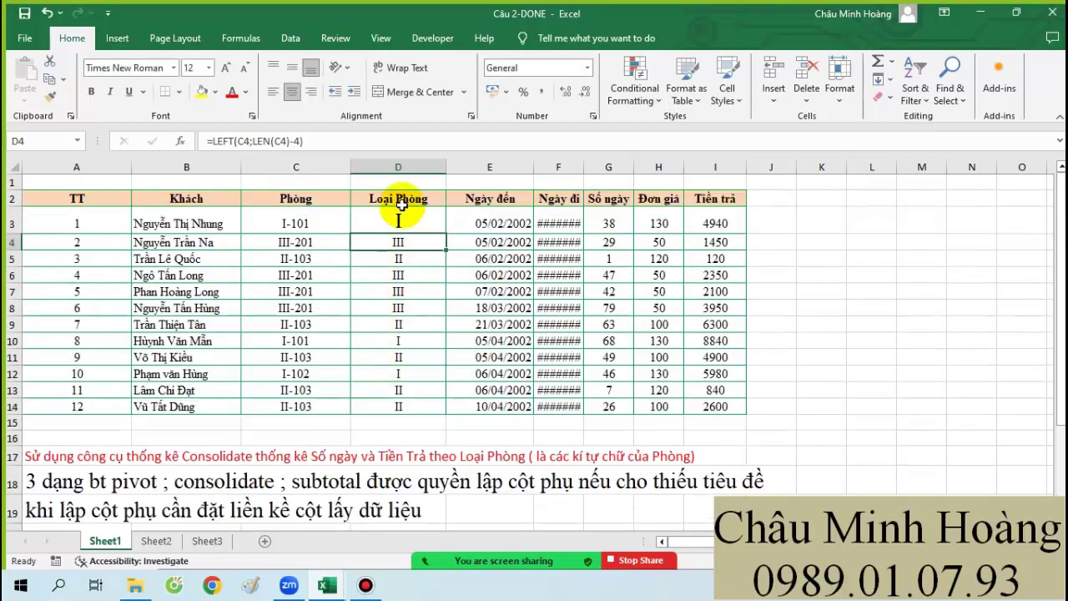
{"action": "left_click", "coordinate": [399, 201]}
{"action": "scroll", "coordinate": [417, 317], "scroll_direction": "down", "scroll_amount": 3}
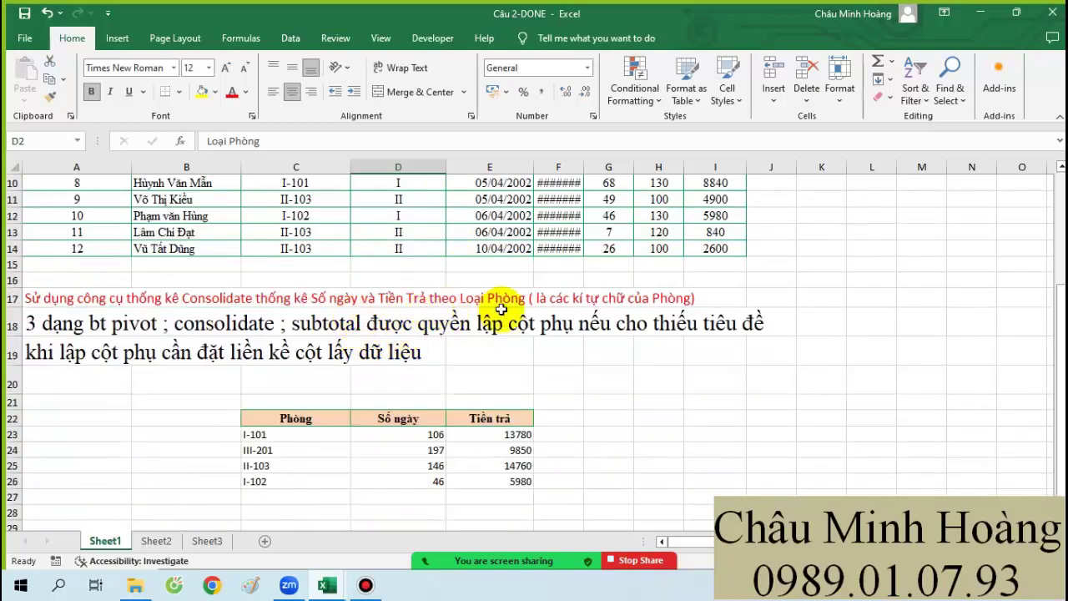
{"action": "scroll", "coordinate": [509, 304], "scroll_direction": "up", "scroll_amount": 3}
{"action": "left_click", "coordinate": [605, 199], "text": "ctrl"}
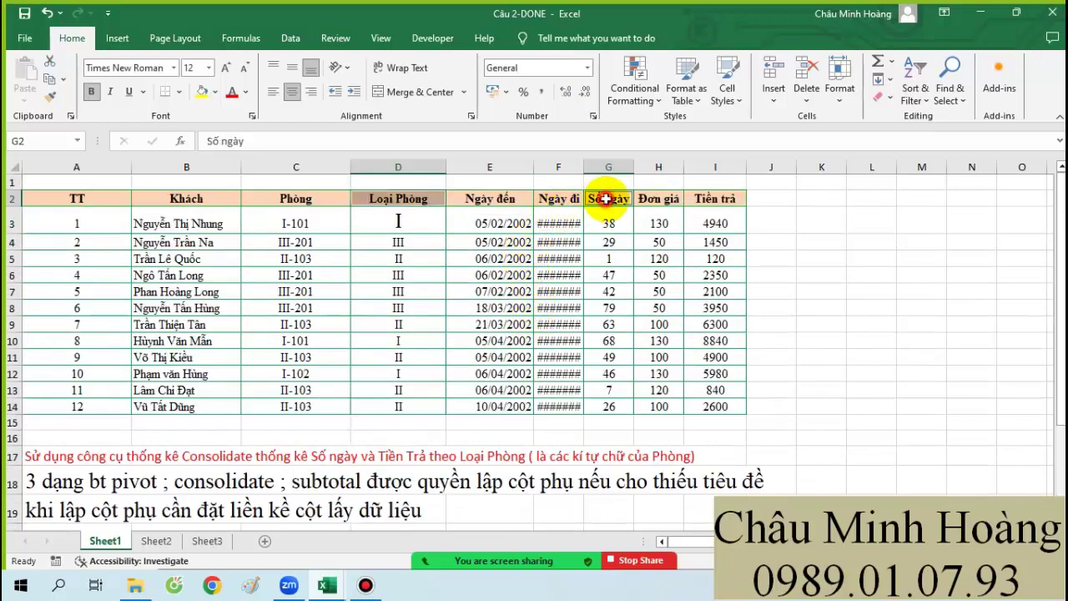
{"action": "left_click", "coordinate": [709, 198], "text": "ctrl"}
{"action": "key", "text": "ctrl+c"}
{"action": "scroll", "coordinate": [453, 239], "scroll_direction": "down", "scroll_amount": 6}
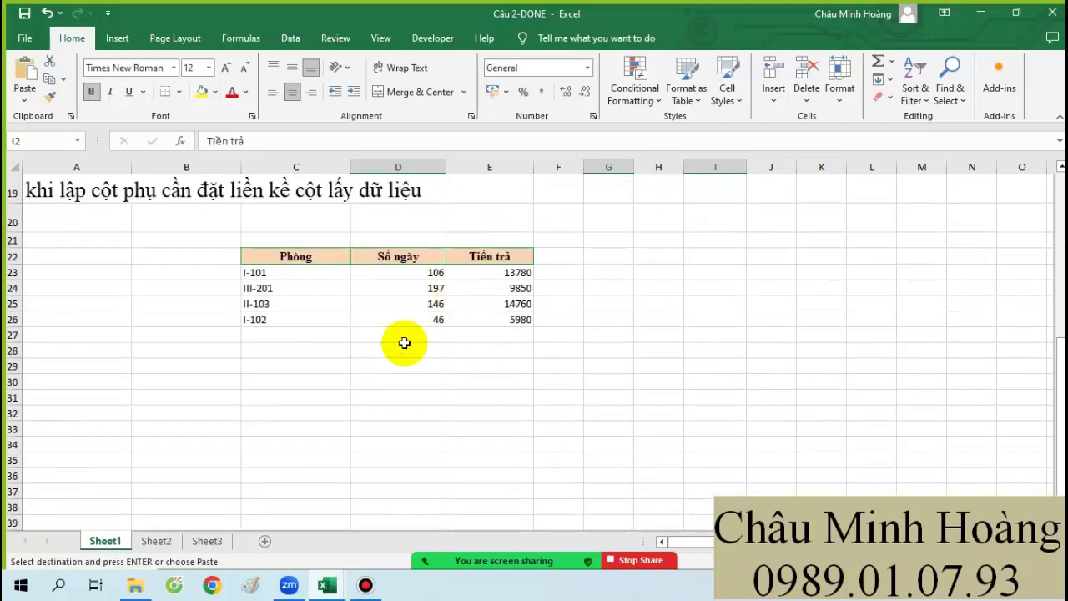
{"action": "left_click", "coordinate": [279, 364]}
{"action": "key", "text": "ctrl+v"}
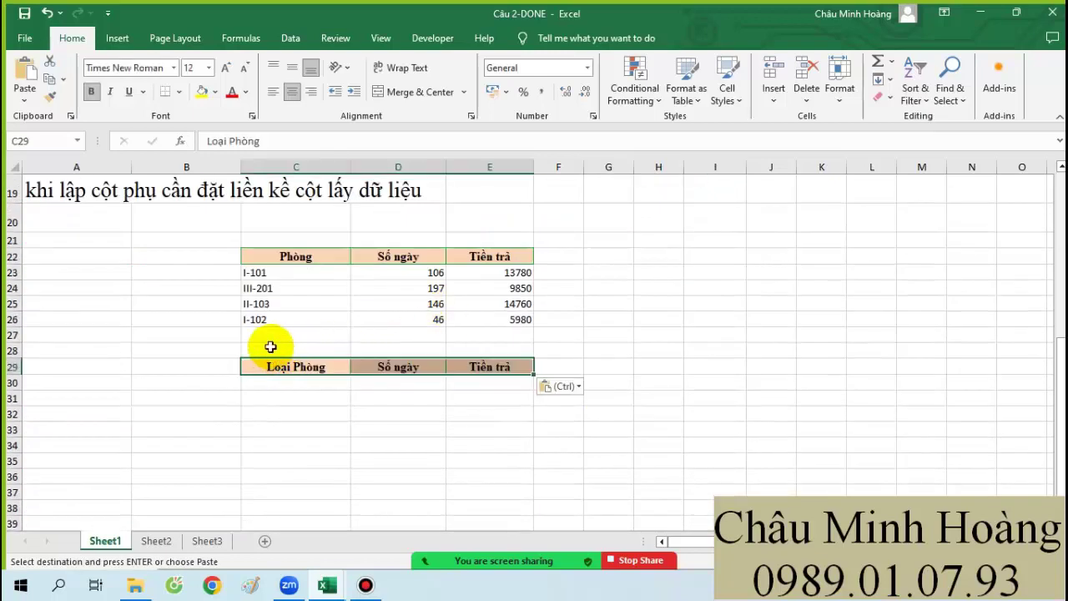
Step: Start Consolidate with the headings in C29:E29 as destination and delete the existing source reference
{"action": "left_click_drag", "start_coordinate": [282, 367], "coordinate": [472, 375]}
{"action": "left_click", "coordinate": [297, 39]}
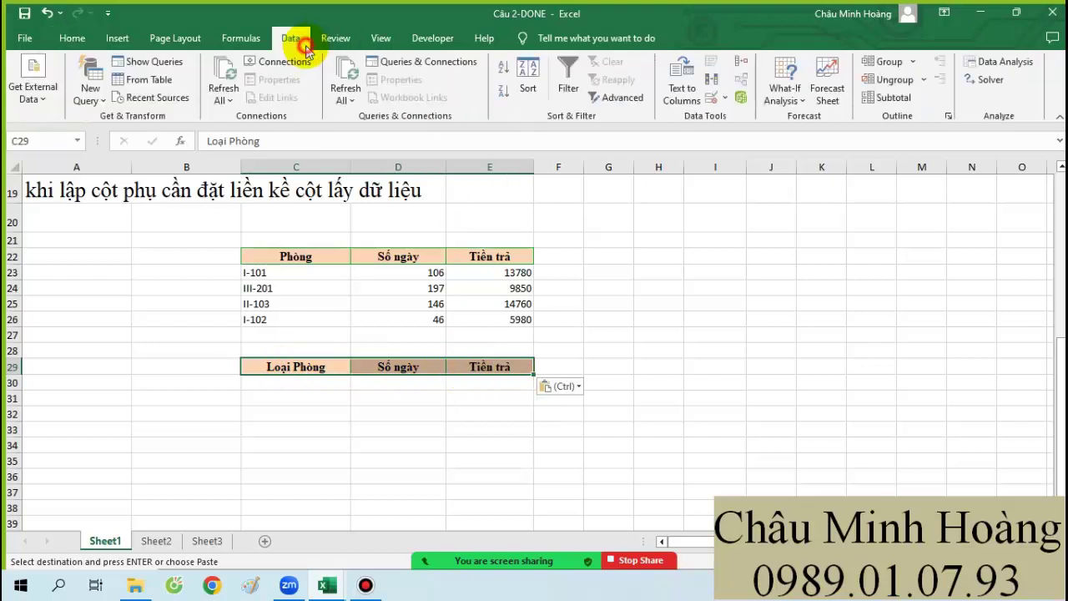
{"action": "left_click", "coordinate": [742, 66]}
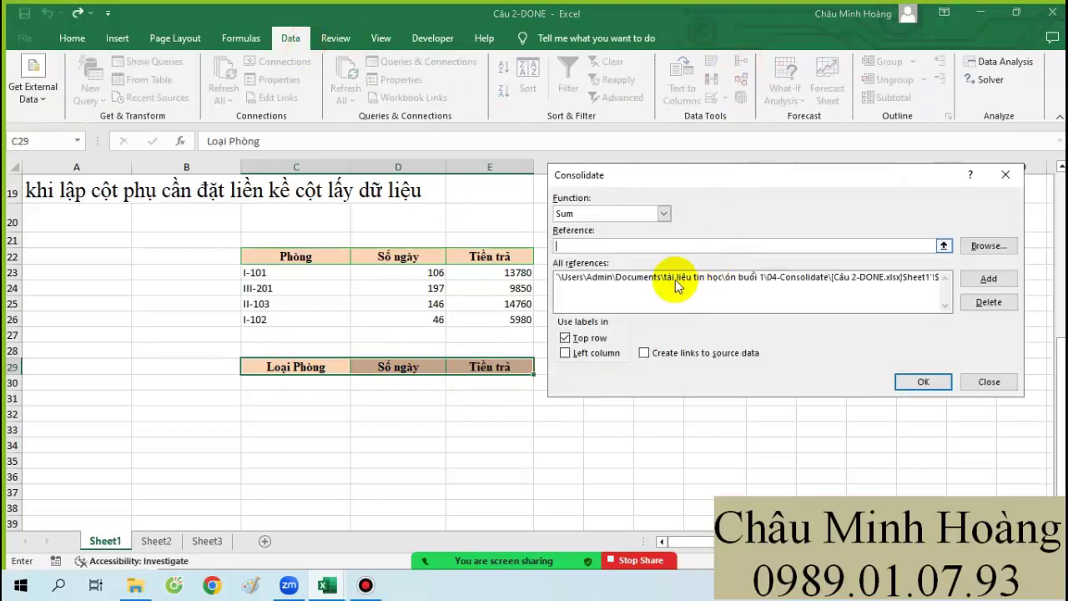
{"action": "left_click", "coordinate": [622, 277]}
{"action": "left_click", "coordinate": [978, 306]}
Step: Add the range D2:I14 of Sheet1 as the Consolidate source reference
{"action": "left_click", "coordinate": [587, 245]}
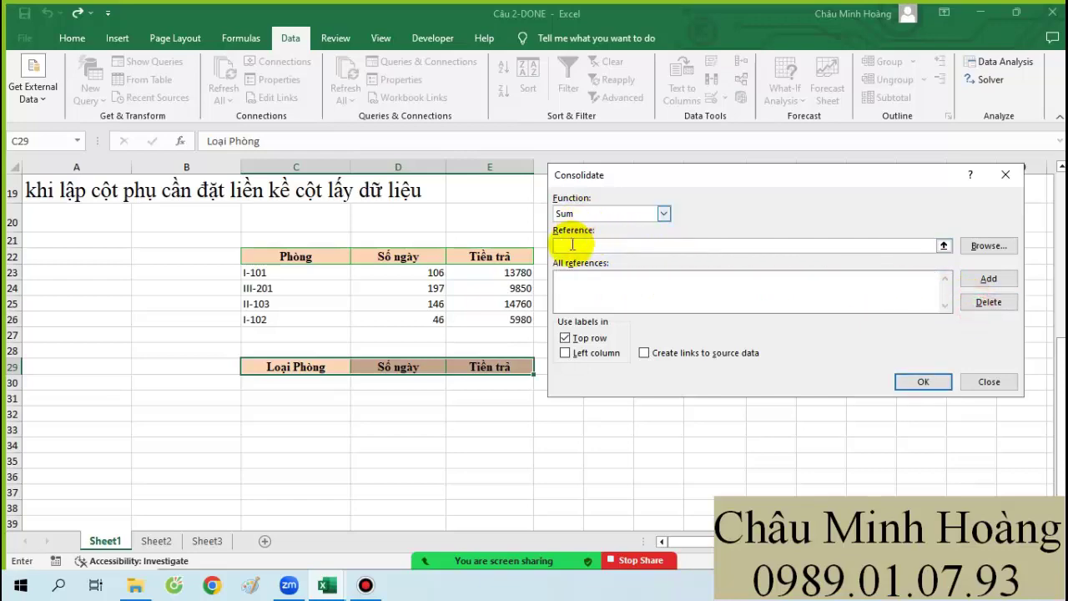
{"action": "scroll", "coordinate": [328, 358], "scroll_direction": "up", "scroll_amount": 5}
{"action": "scroll", "coordinate": [327, 358], "scroll_direction": "up", "scroll_amount": 1}
{"action": "left_click_drag", "start_coordinate": [398, 200], "coordinate": [693, 414]}
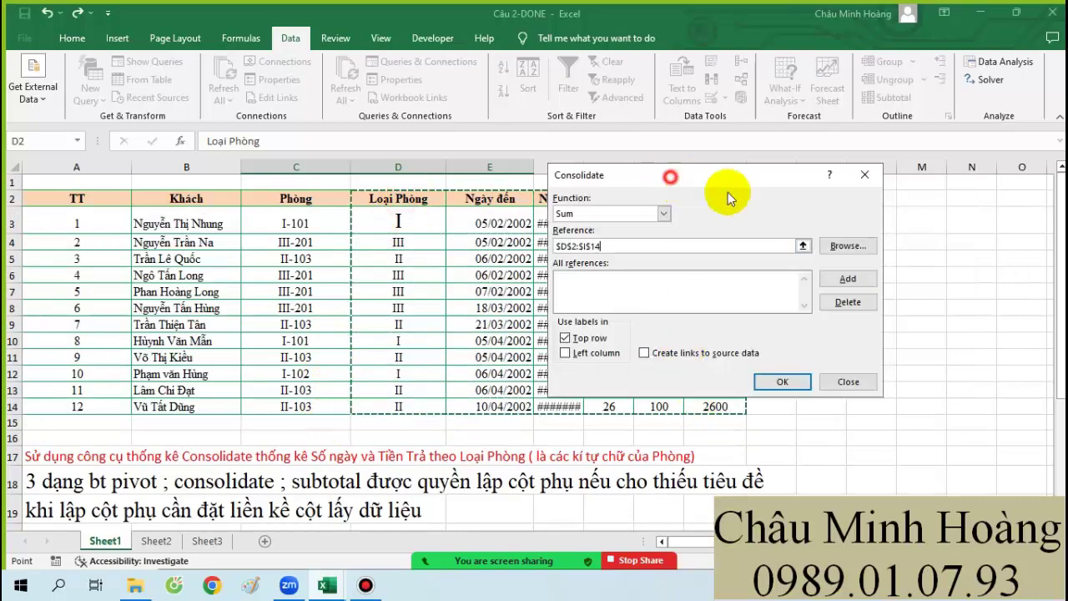
{"action": "left_click_drag", "start_coordinate": [722, 177], "coordinate": [705, 251]}
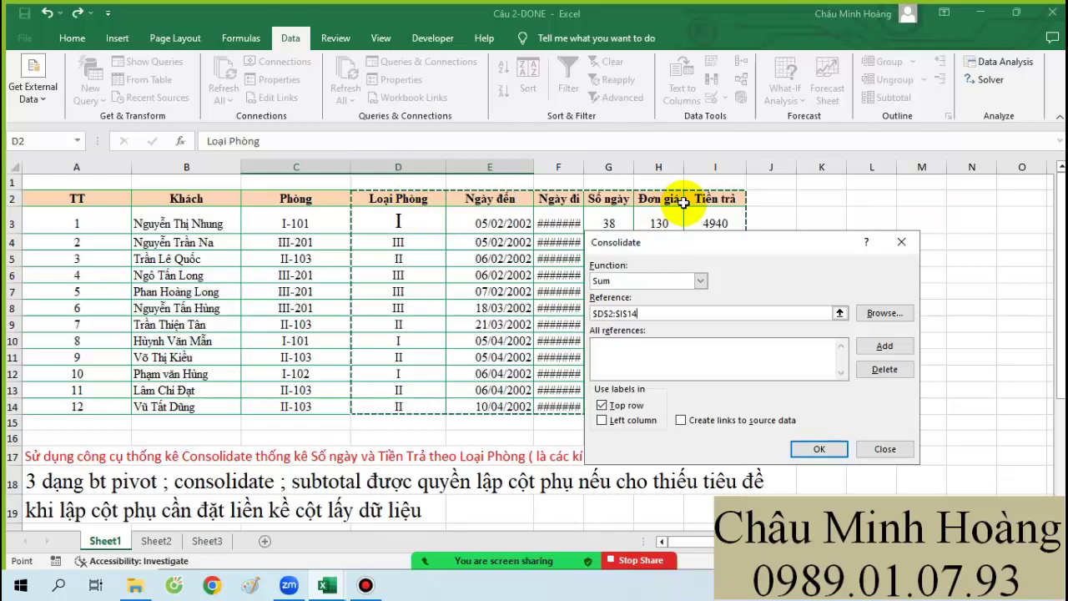
{"action": "left_click", "coordinate": [884, 345]}
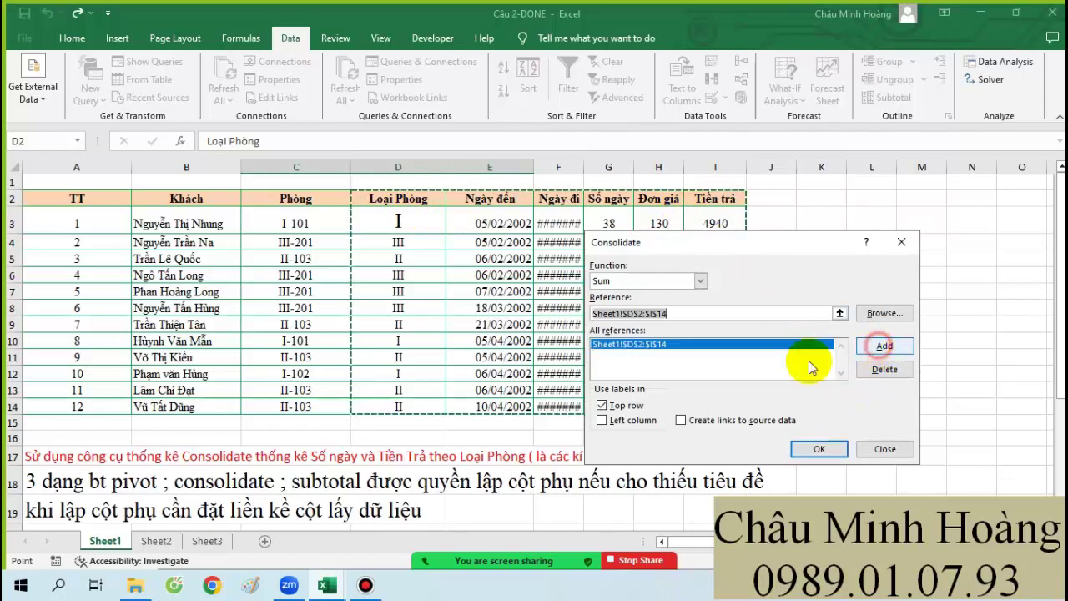
Step: Turn on left column labels, run the consolidation and view the summary by room type under row 29
{"action": "left_click", "coordinate": [647, 421]}
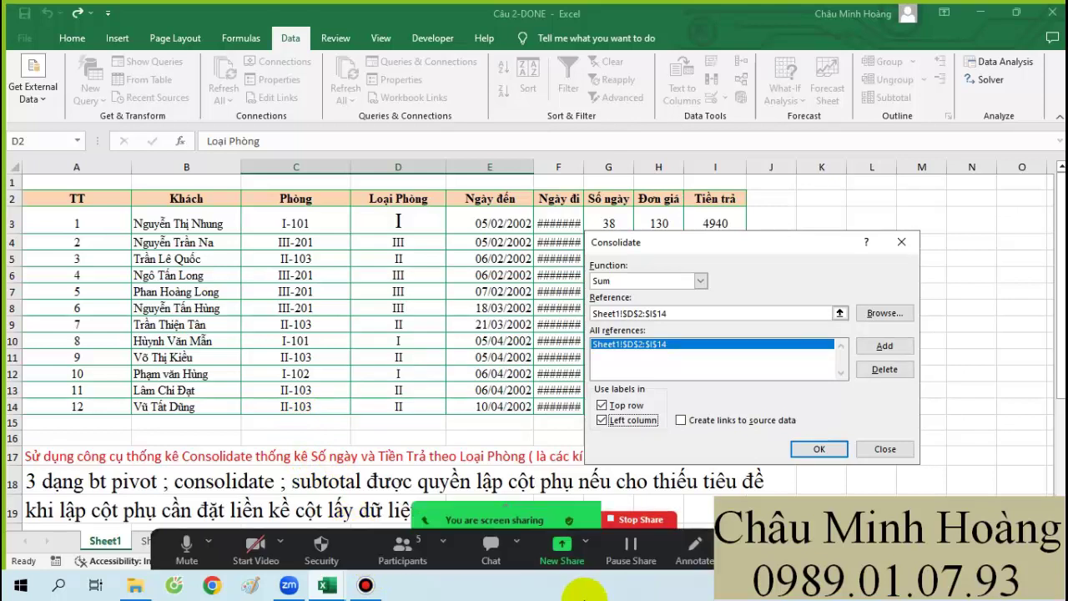
{"action": "left_click", "coordinate": [806, 452]}
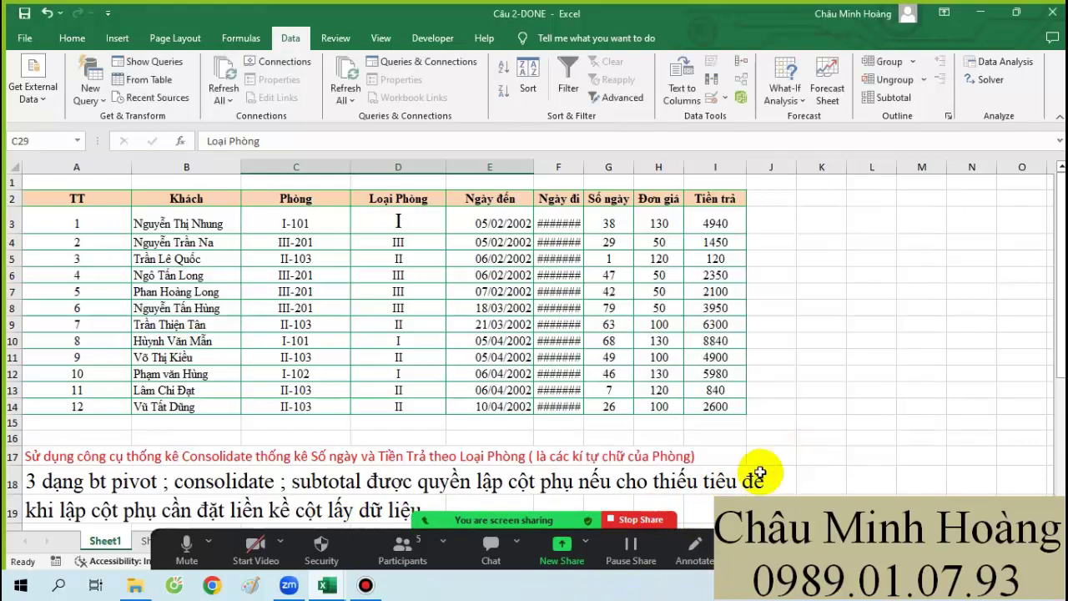
{"action": "left_click", "coordinate": [607, 406]}
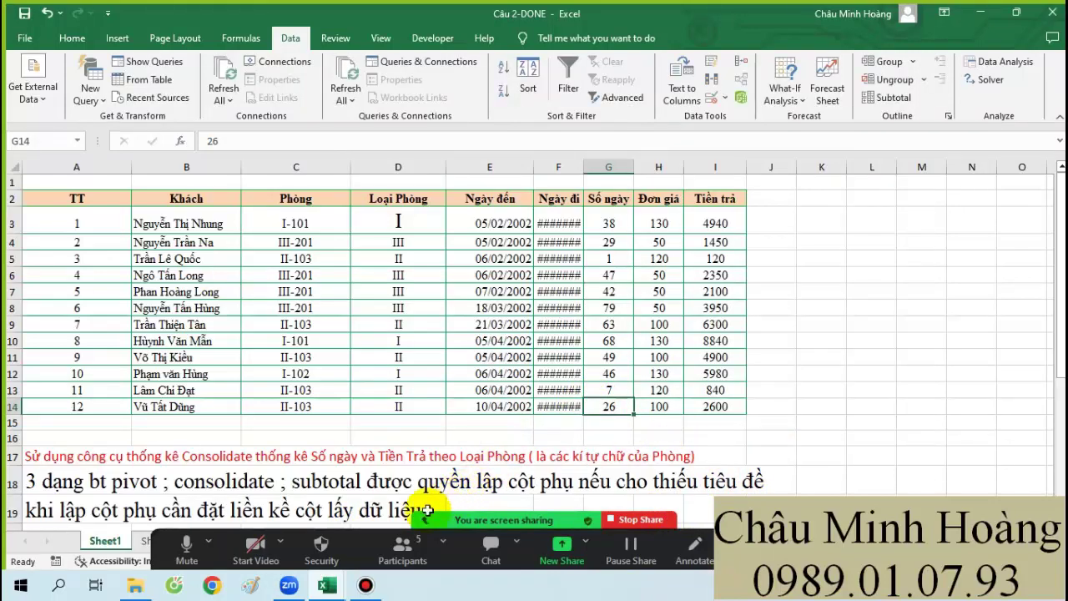
{"action": "scroll", "coordinate": [437, 472], "scroll_direction": "down", "scroll_amount": 6}
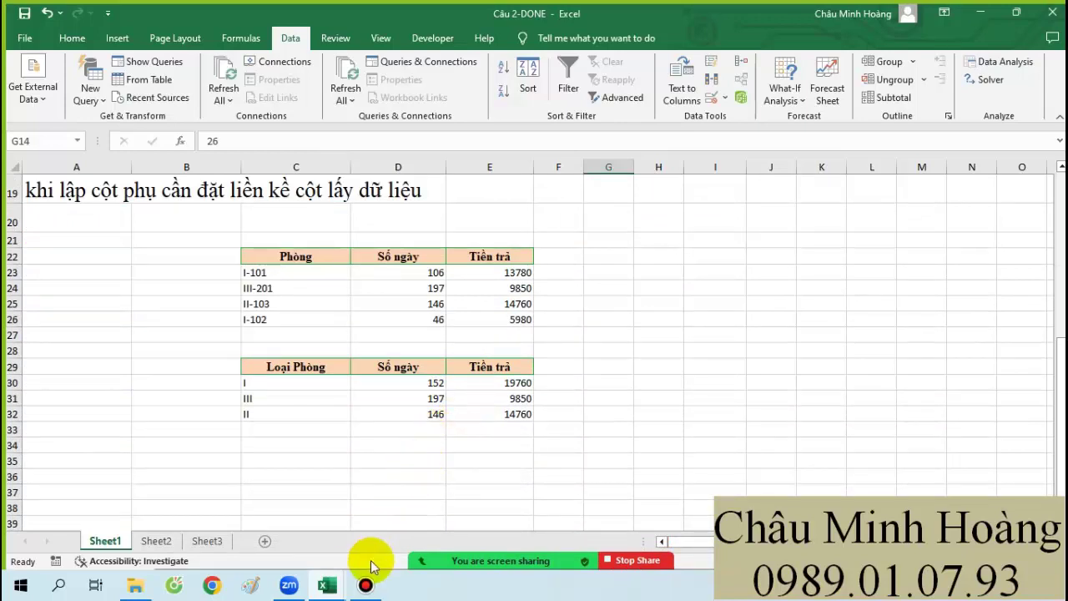
Step: Switch to the Câu 3-DONE workbook and review the DU LIEU 2 data and the requirements and summary table on YEU CAU
{"action": "mouse_move", "coordinate": [327, 582]}
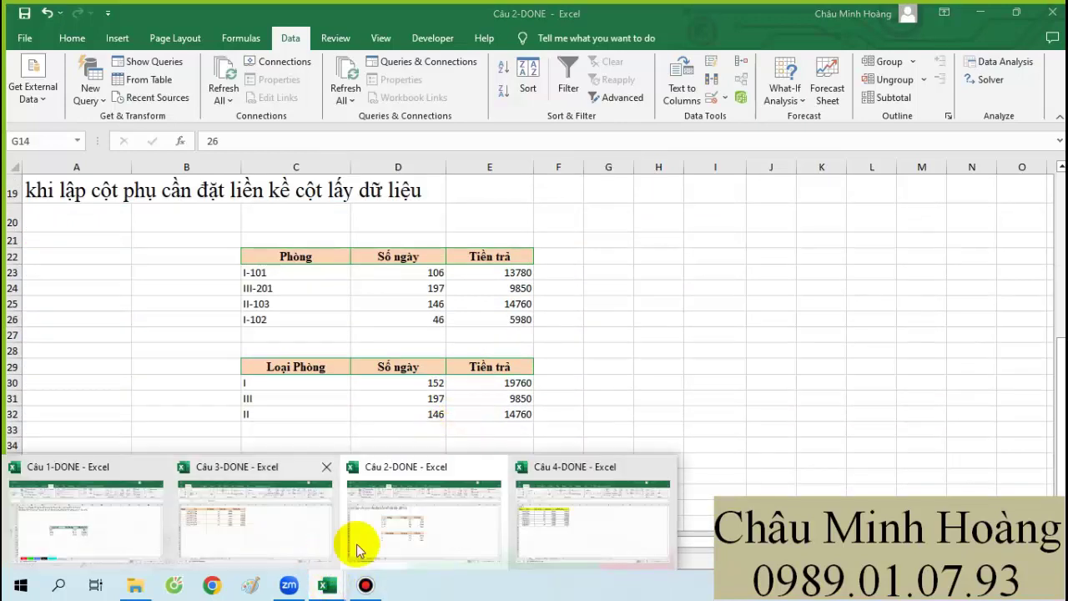
{"action": "left_click", "coordinate": [227, 512]}
{"action": "scroll", "coordinate": [286, 453], "scroll_direction": "down", "scroll_amount": 3}
{"action": "left_click", "coordinate": [180, 538]}
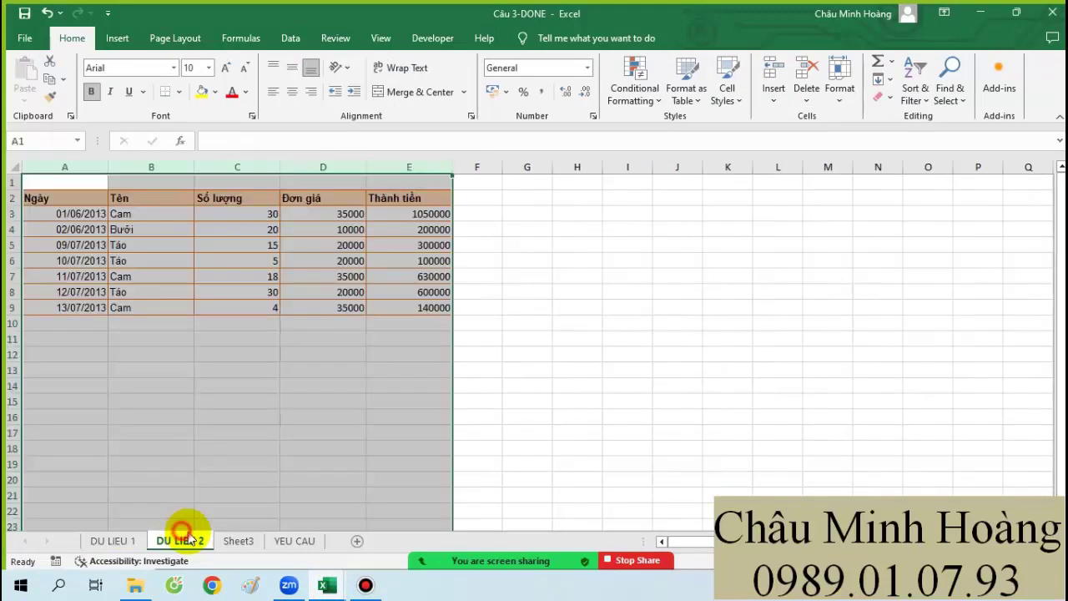
{"action": "left_click", "coordinate": [292, 541]}
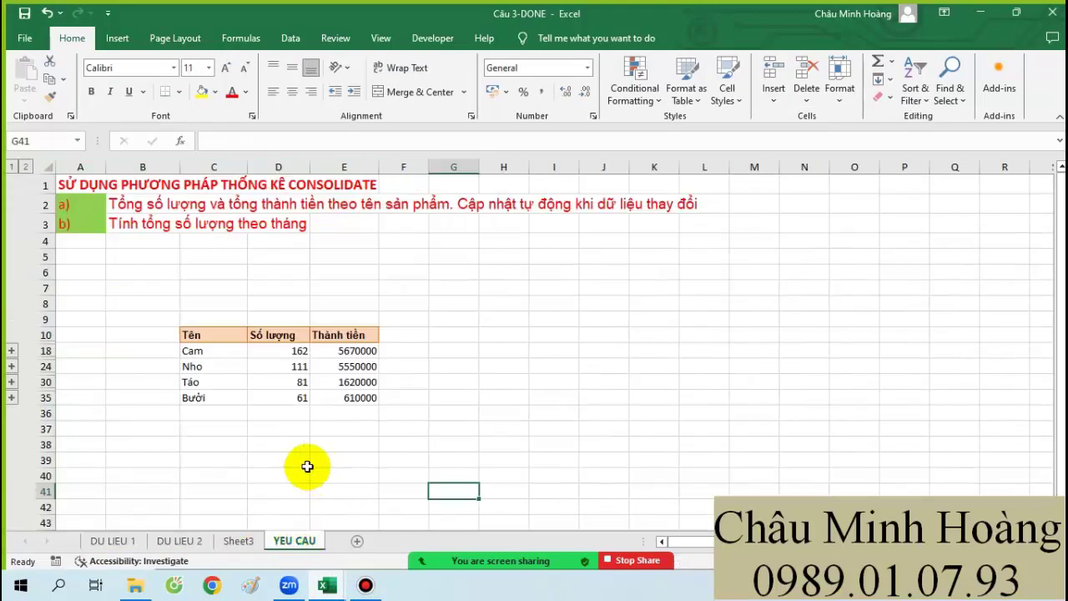
{"action": "scroll", "coordinate": [279, 439], "scroll_direction": "down", "scroll_amount": 2}
{"action": "scroll", "coordinate": [279, 440], "scroll_direction": "up", "scroll_amount": 2}
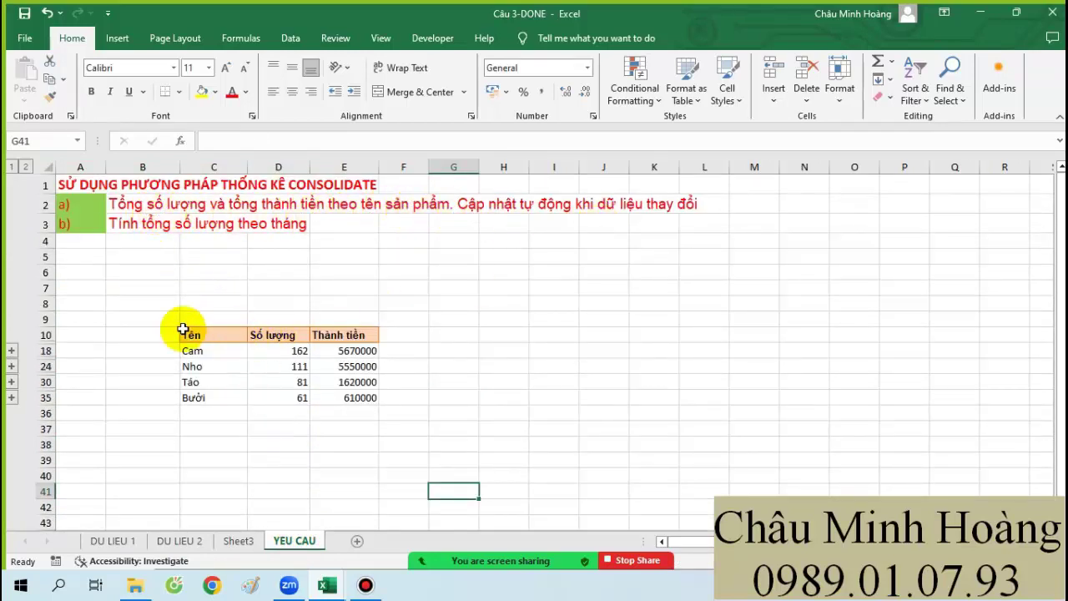
{"action": "left_click_drag", "start_coordinate": [171, 317], "coordinate": [462, 424]}
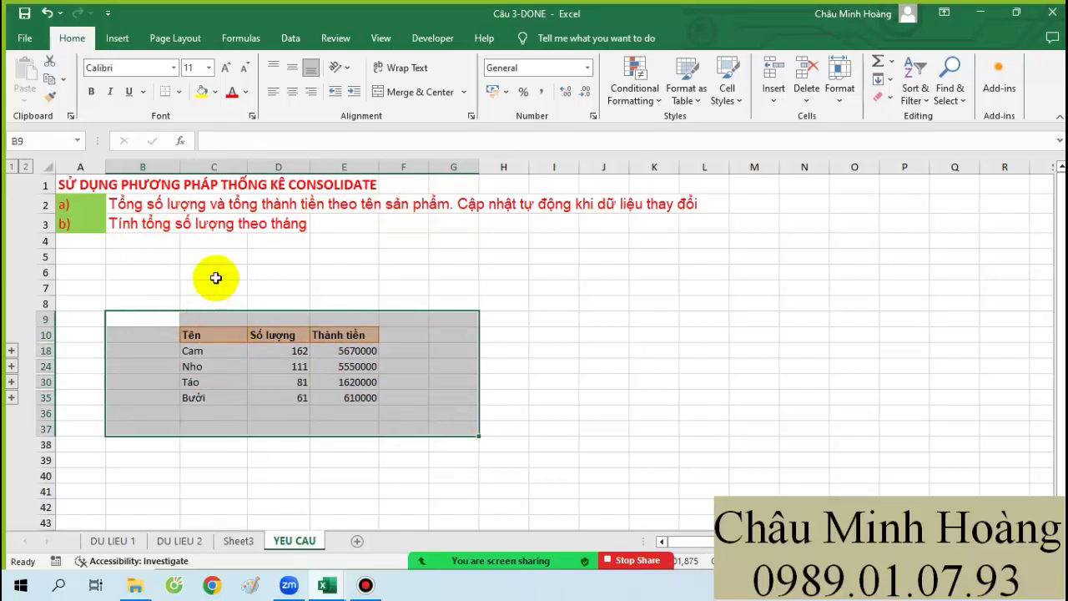
Step: On DU LIEU 1, insert cells at B2:B9 with existing cells shifted right, and head the new column "Tháng"
{"action": "left_click", "coordinate": [115, 543]}
{"action": "scroll", "coordinate": [243, 477], "scroll_direction": "up", "scroll_amount": 4}
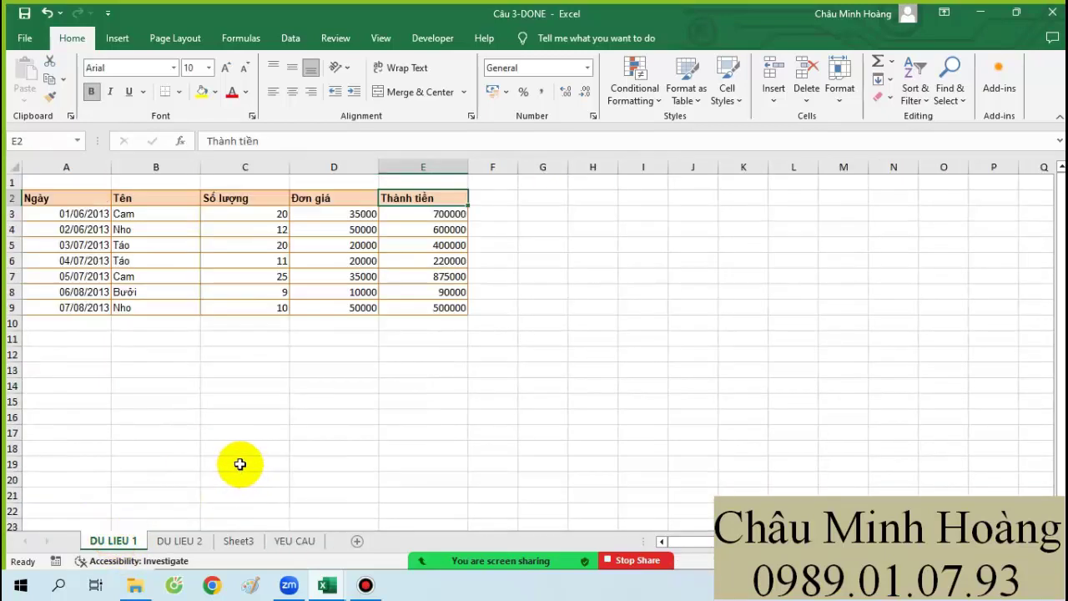
{"action": "left_click_drag", "start_coordinate": [157, 199], "coordinate": [149, 305]}
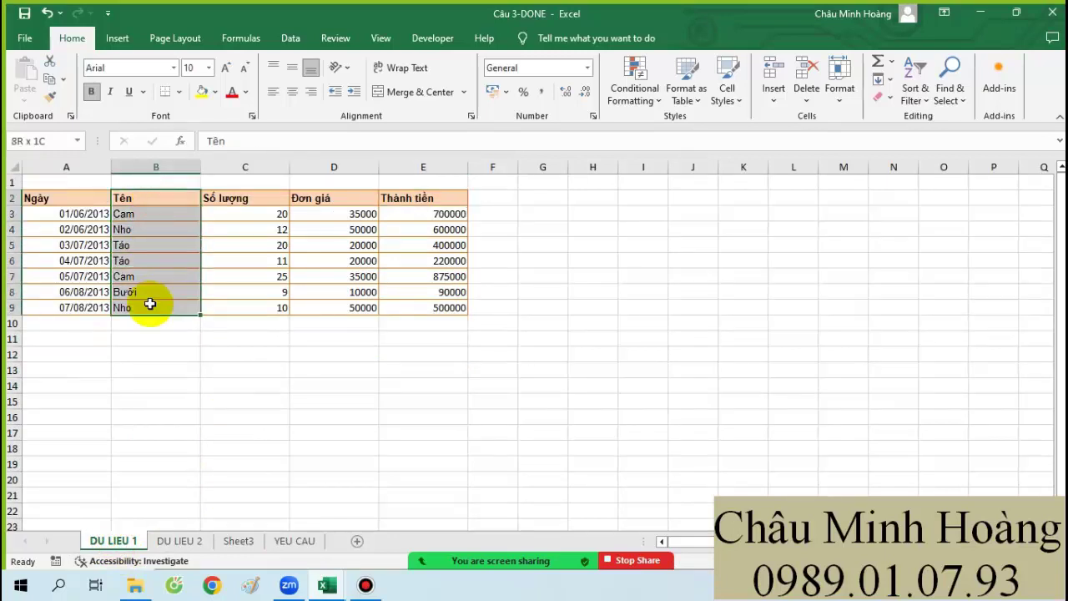
{"action": "right_click", "coordinate": [149, 304]}
{"action": "left_click", "coordinate": [222, 344]}
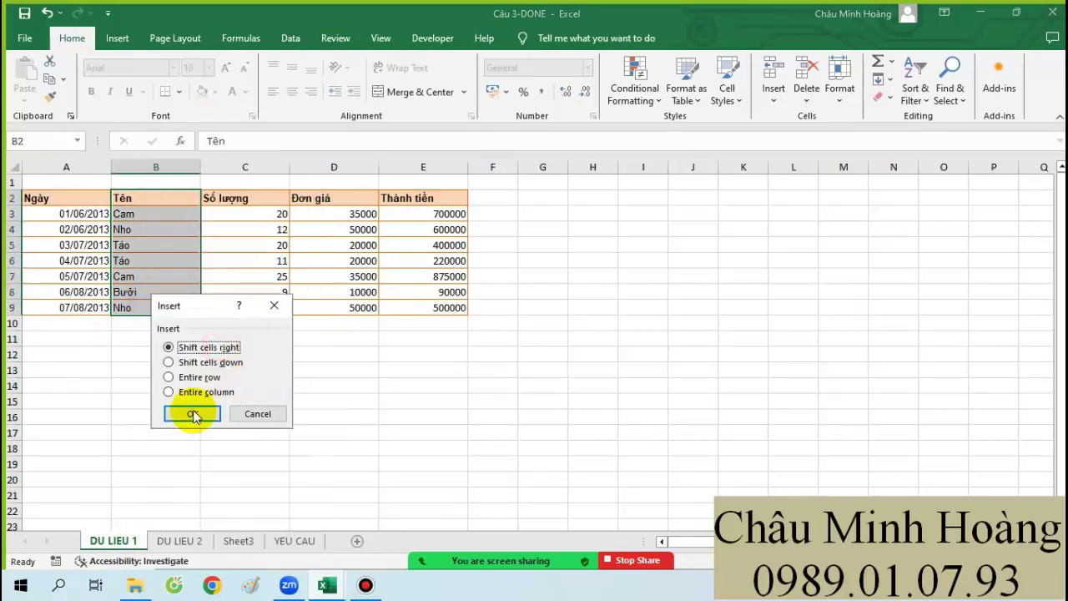
{"action": "left_click", "coordinate": [189, 412]}
{"action": "left_click", "coordinate": [169, 201]}
{"action": "type", "text": "Th"}
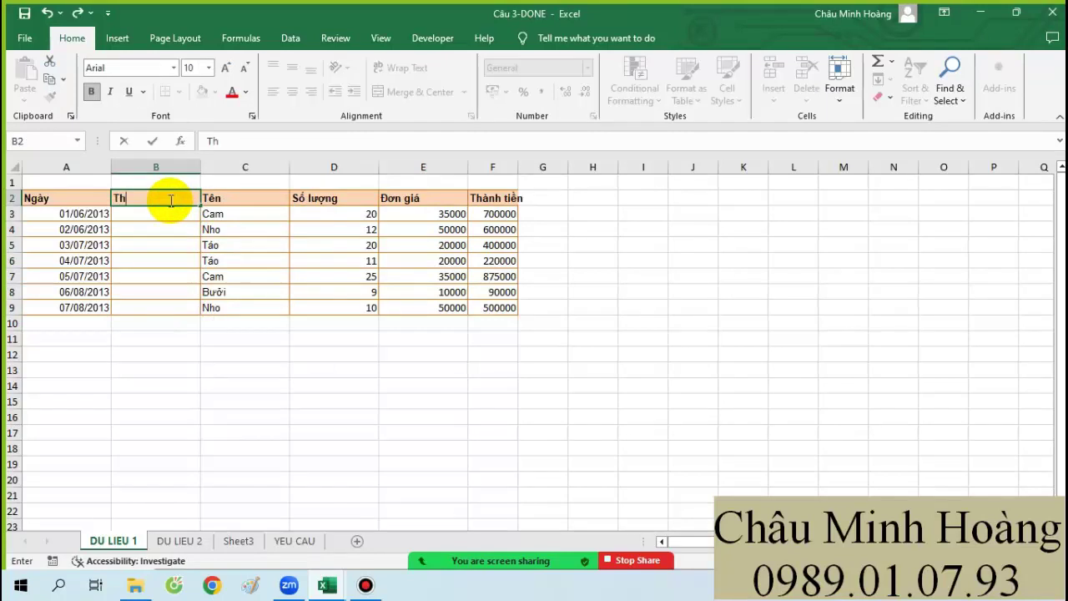
{"action": "type", "text": "áng"}
{"action": "key", "text": "Return"}
Step: Enter ="Tháng "&MONTH(A3) in B3 of DU LIEU 1 and fill it through B9
{"action": "type", "text": "="}
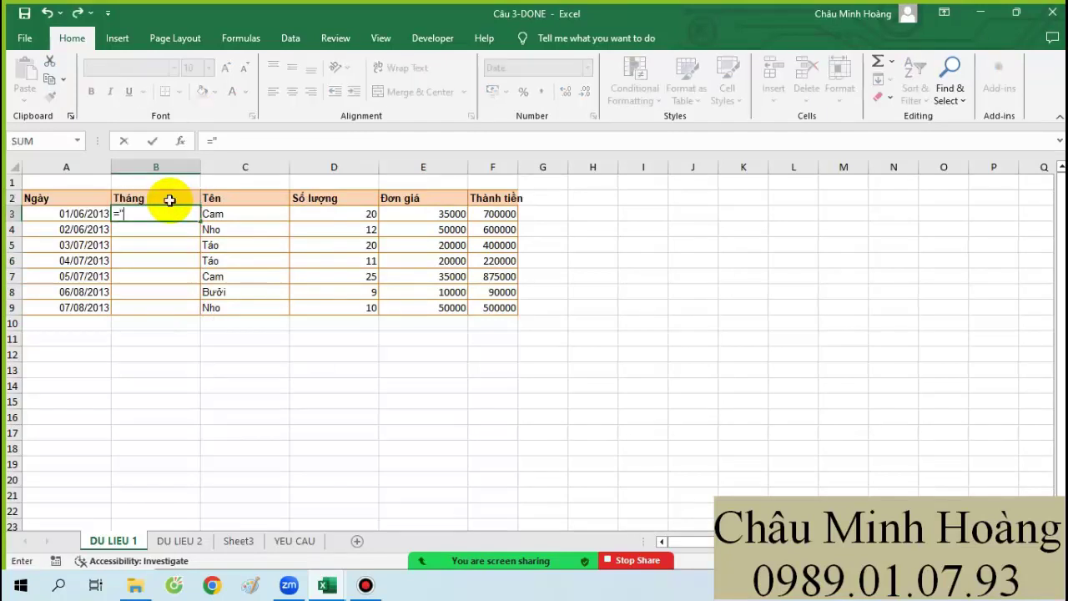
{"action": "type", "text": "\"Tháng \"&MONTH("}
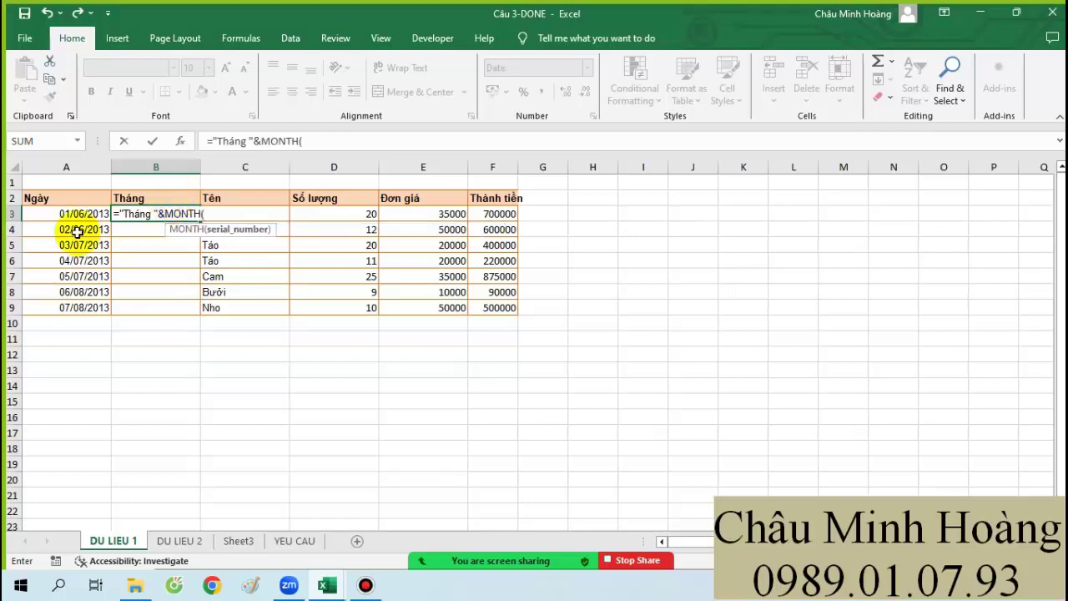
{"action": "left_click", "coordinate": [77, 215]}
{"action": "key", "text": "Return"}
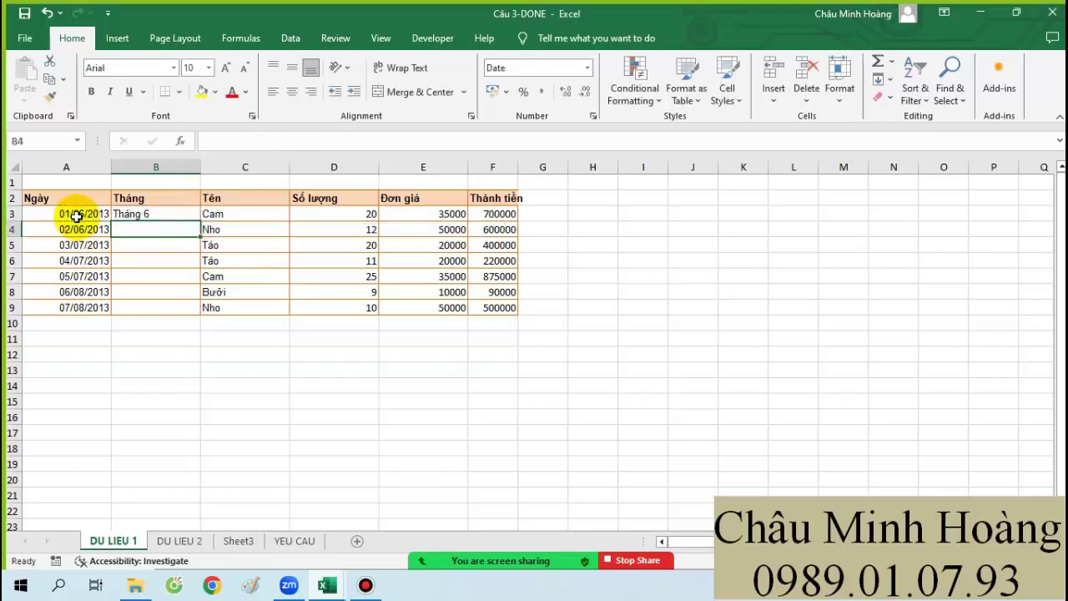
{"action": "left_click", "coordinate": [149, 215]}
{"action": "left_click_drag", "start_coordinate": [198, 224], "coordinate": [179, 312]}
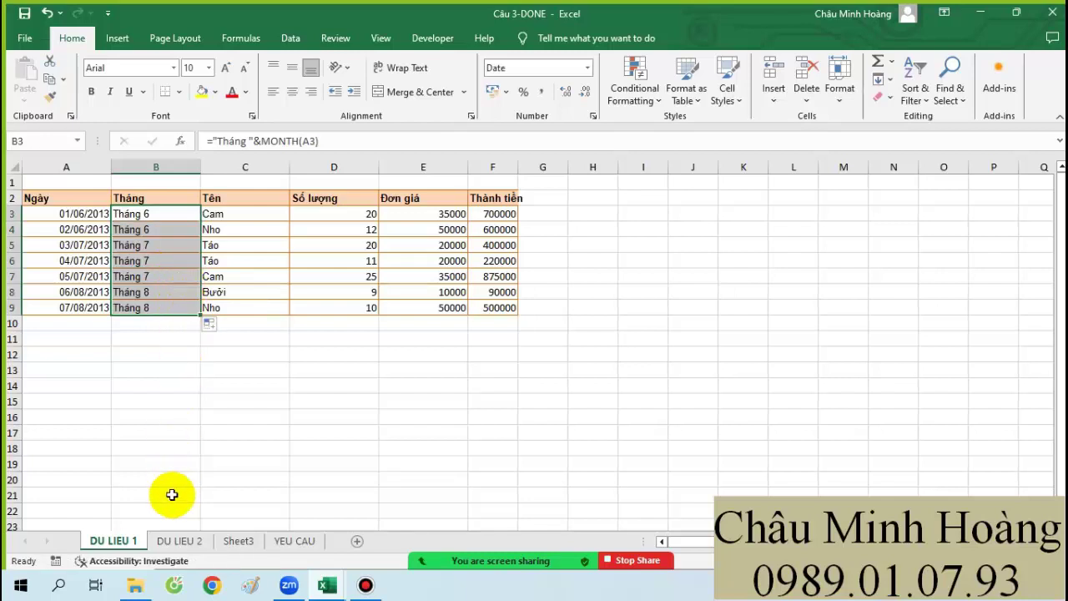
Step: On DU LIEU 2, insert cells at B2:B9 with existing cells shifted right, and head the new column "Tháng"
{"action": "left_click", "coordinate": [173, 539]}
{"action": "left_click_drag", "start_coordinate": [160, 202], "coordinate": [151, 303]}
{"action": "right_click", "coordinate": [151, 304]}
{"action": "left_click", "coordinate": [214, 350]}
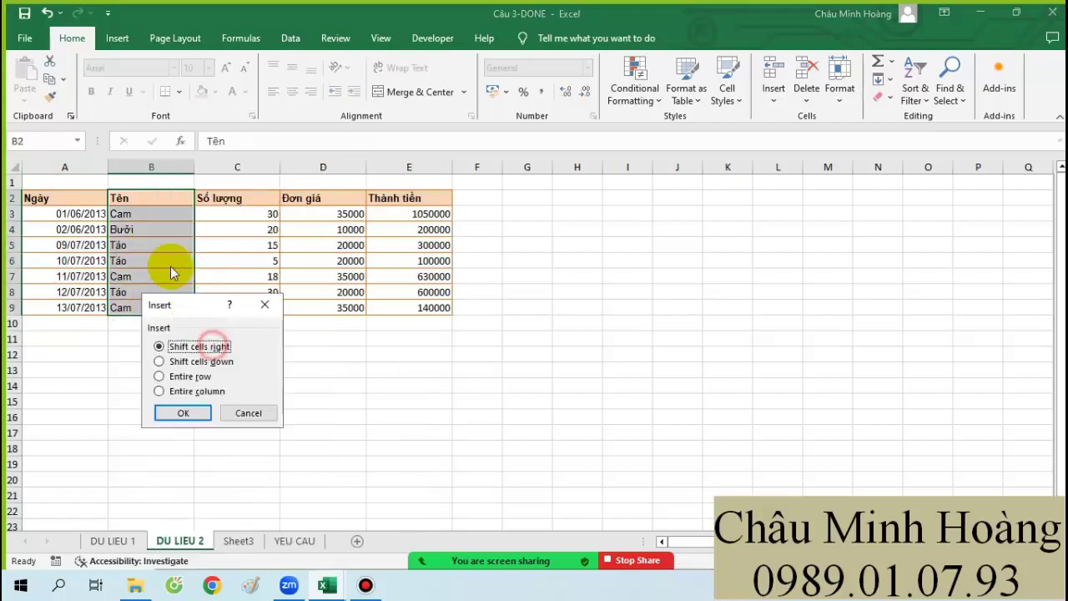
{"action": "left_click", "coordinate": [182, 412]}
{"action": "left_click", "coordinate": [161, 202]}
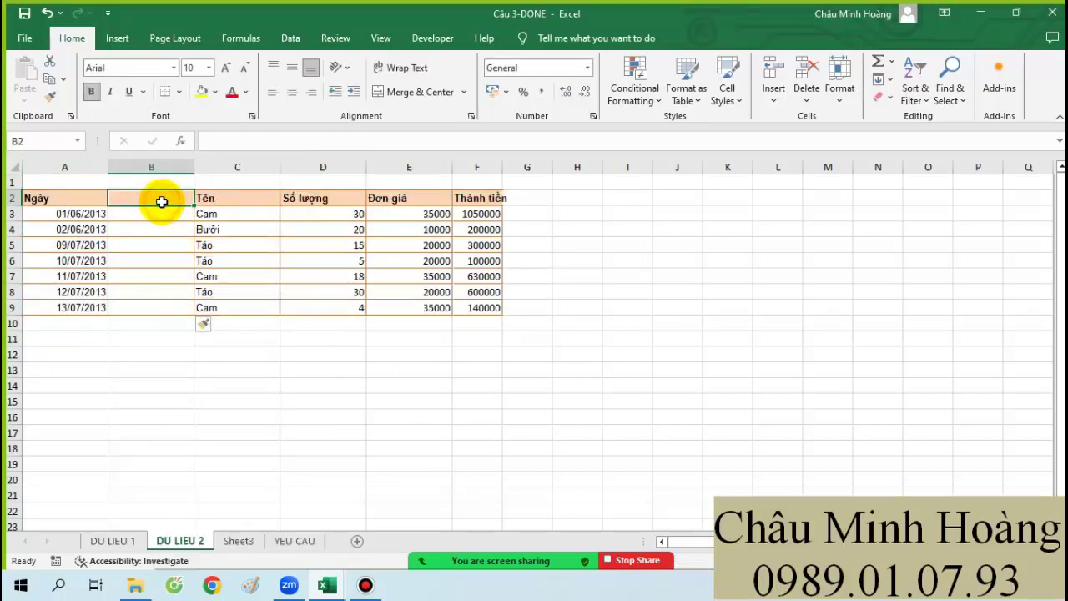
{"action": "type", "text": "Tháng"}
{"action": "key", "text": "Return"}
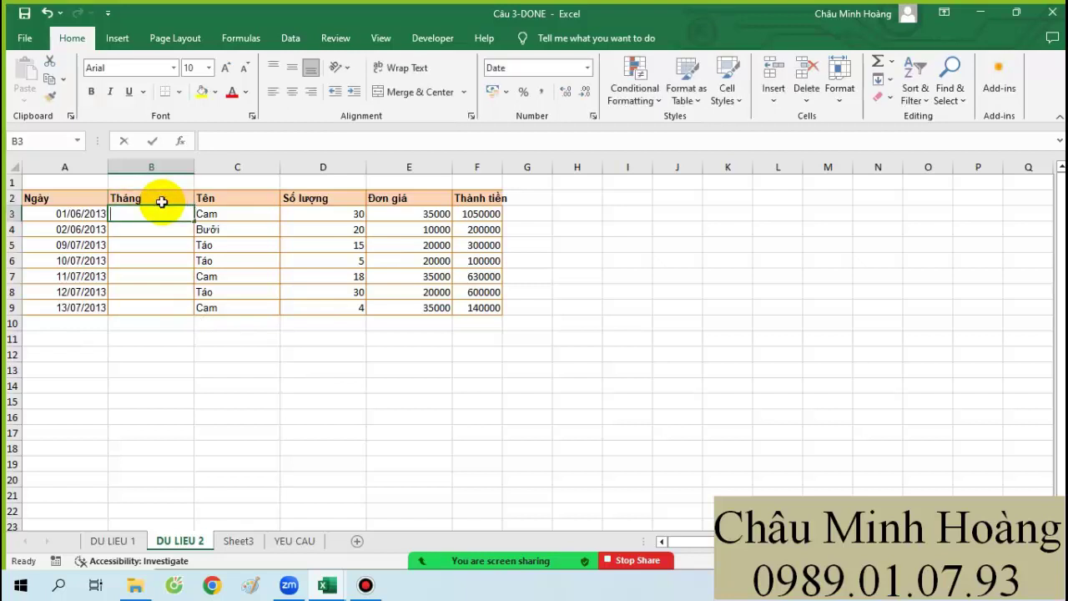
Step: Enter ="Tháng "&MONTH(A3) in B3 of DU LIEU 2 and fill it through B9
{"action": "type", "text": "=\"Tháng \"&"}
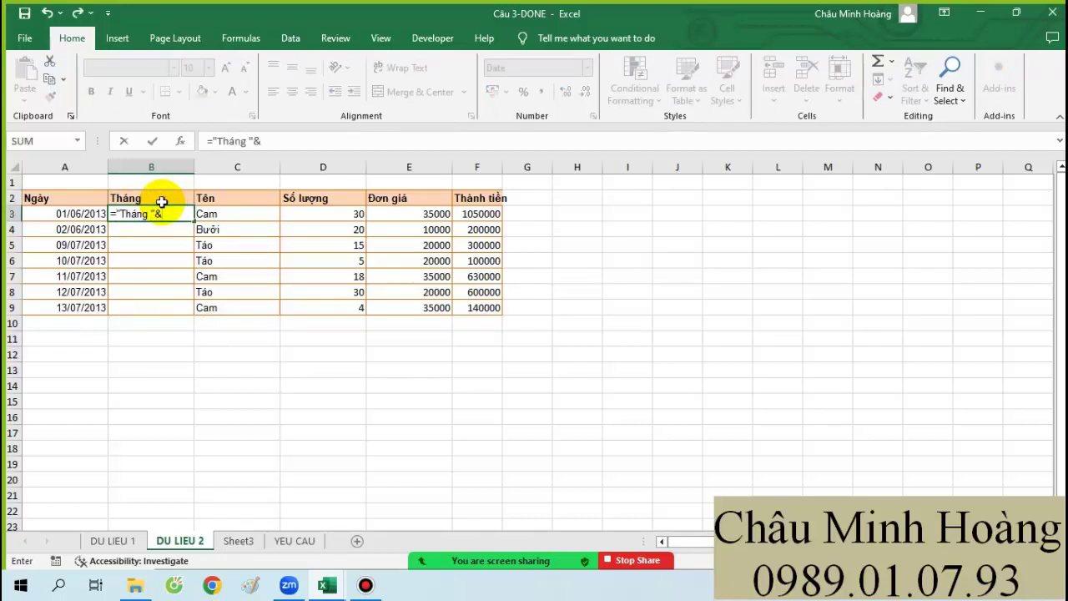
{"action": "type", "text": "month"}
{"action": "key", "text": "Tab"}
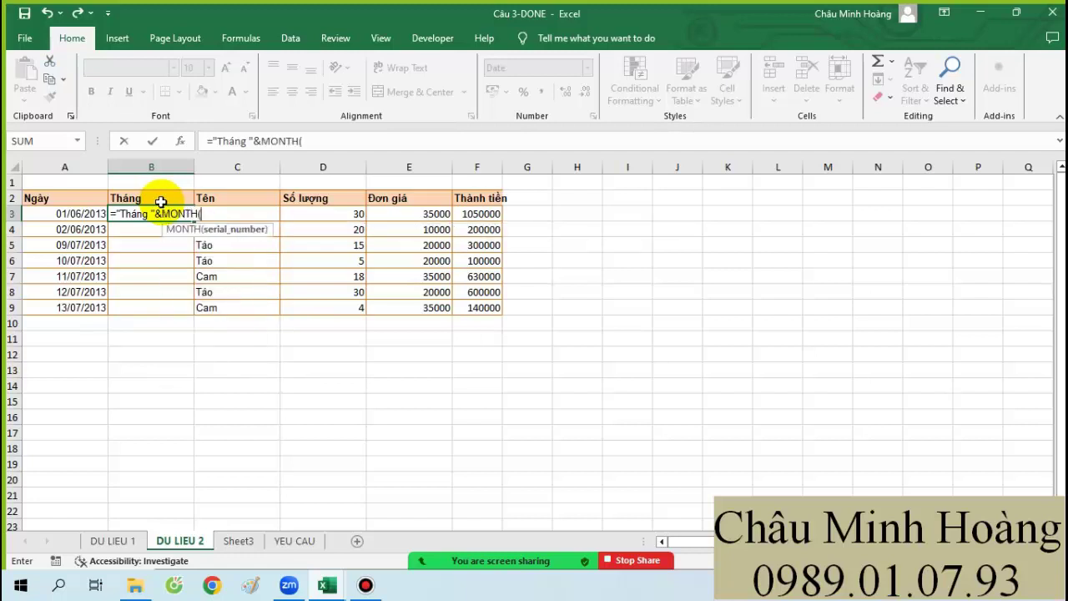
{"action": "left_click", "coordinate": [54, 213]}
{"action": "type", "text": ")"}
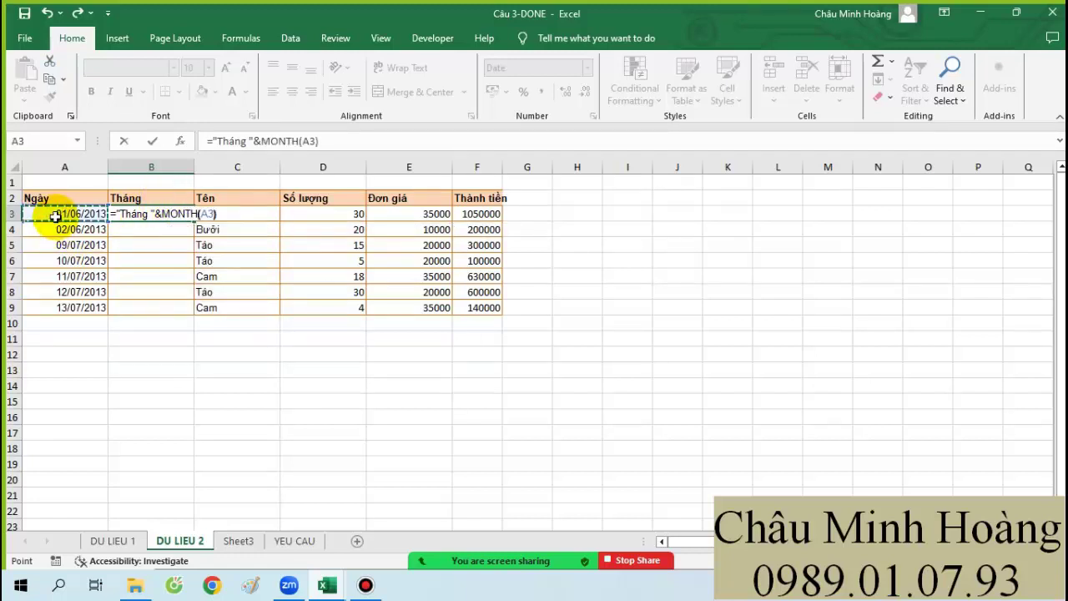
{"action": "key", "text": "Return"}
{"action": "left_click", "coordinate": [158, 213]}
{"action": "left_click_drag", "start_coordinate": [192, 221], "coordinate": [184, 310]}
Step: On Sheet3, insert cells at B2:B9 with existing cells shifted right, and head the new column "Tháng"
{"action": "left_click", "coordinate": [239, 541]}
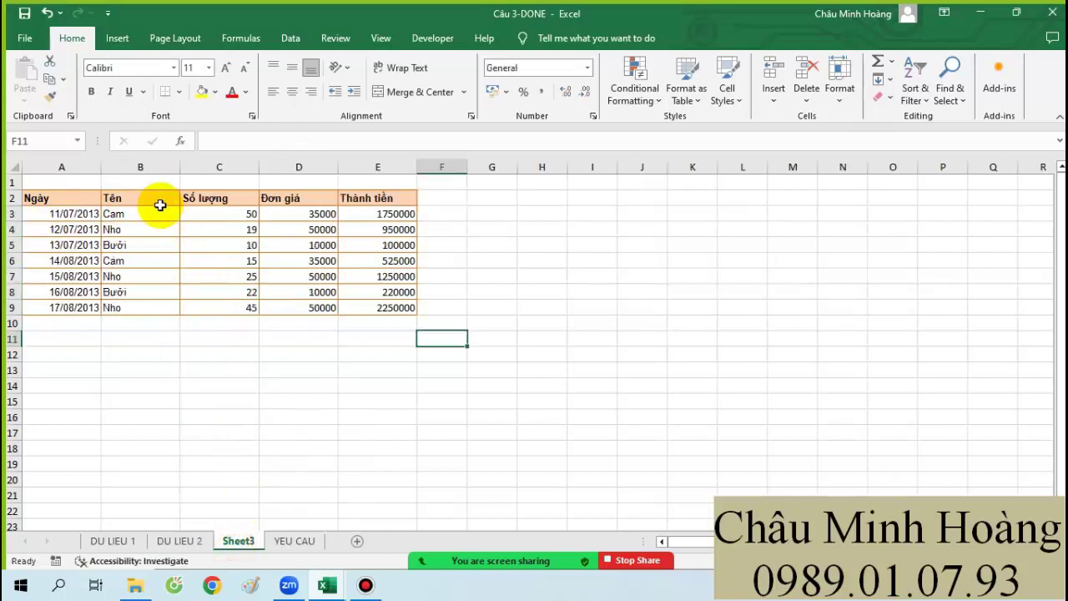
{"action": "left_click_drag", "start_coordinate": [156, 201], "coordinate": [150, 303]}
{"action": "right_click", "coordinate": [150, 303]}
{"action": "left_click", "coordinate": [195, 341]}
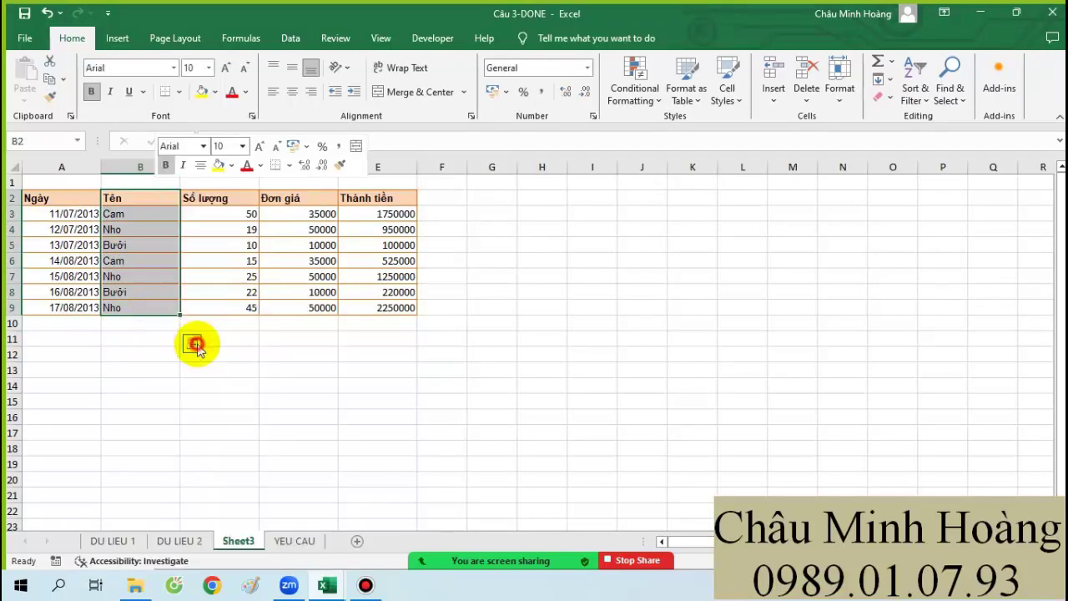
{"action": "left_click", "coordinate": [168, 411]}
{"action": "left_click", "coordinate": [130, 201]}
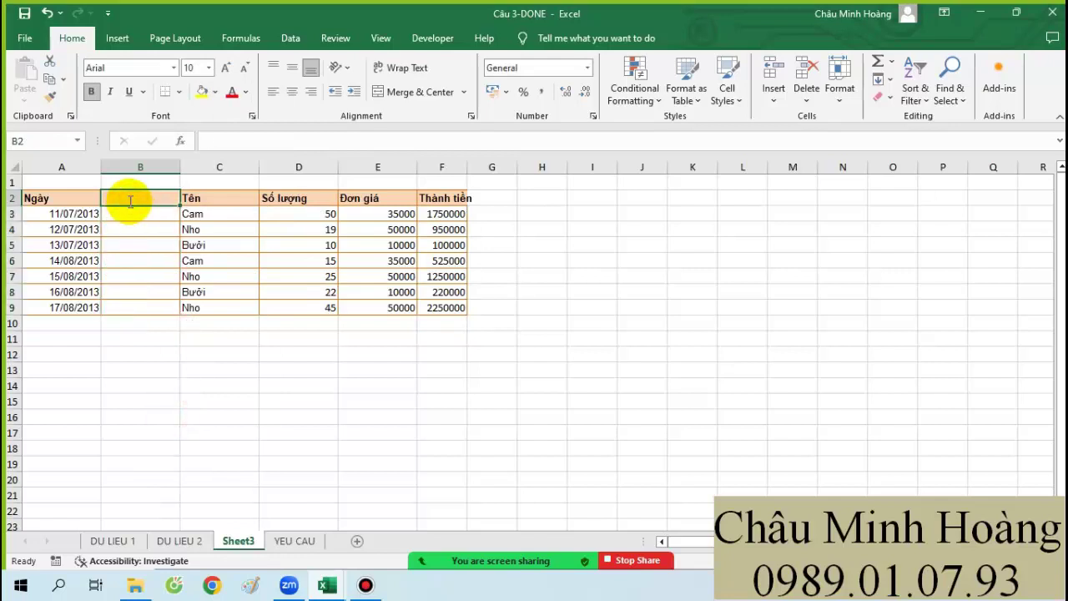
{"action": "type", "text": "Tháng"}
{"action": "key", "text": "Return"}
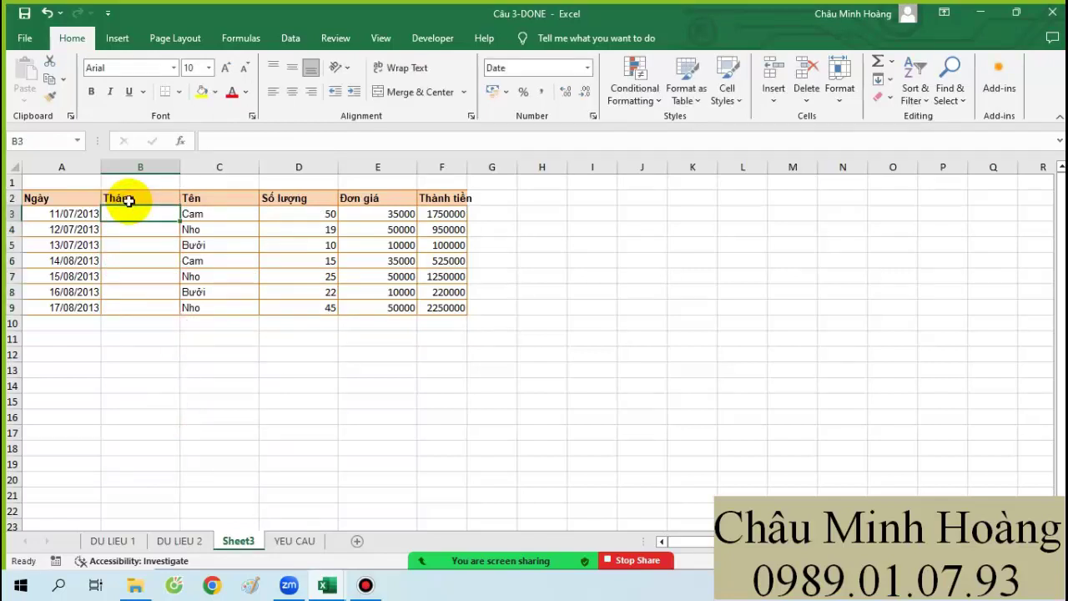
Step: Enter ="Tháng "&MONTH(A3) in B3 of Sheet3 and fill it through B9
{"action": "type", "text": "=\"Tháng"}
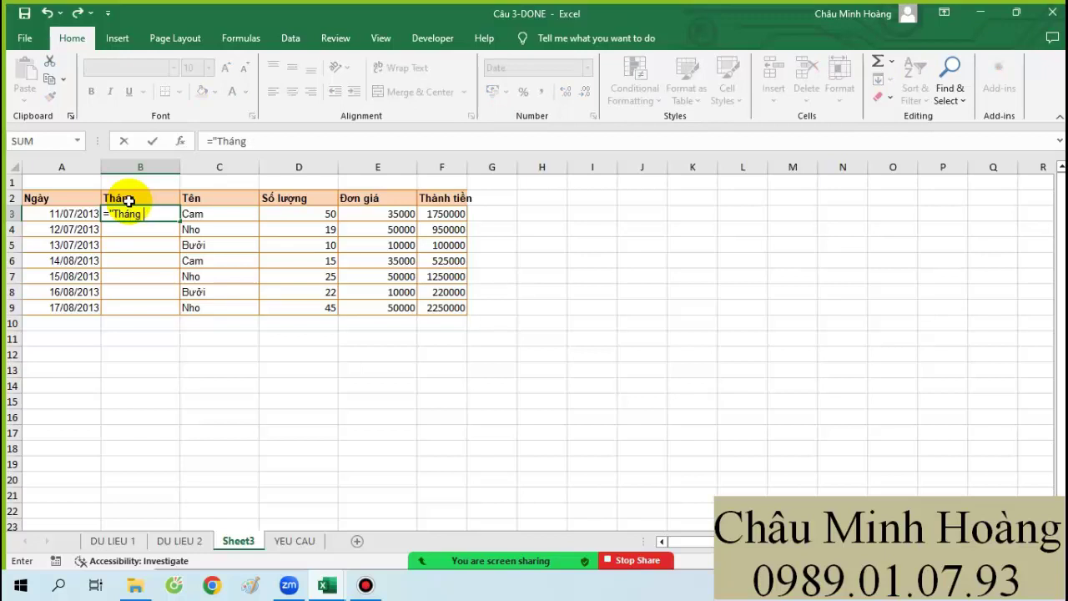
{"action": "type", "text": " \"&month"}
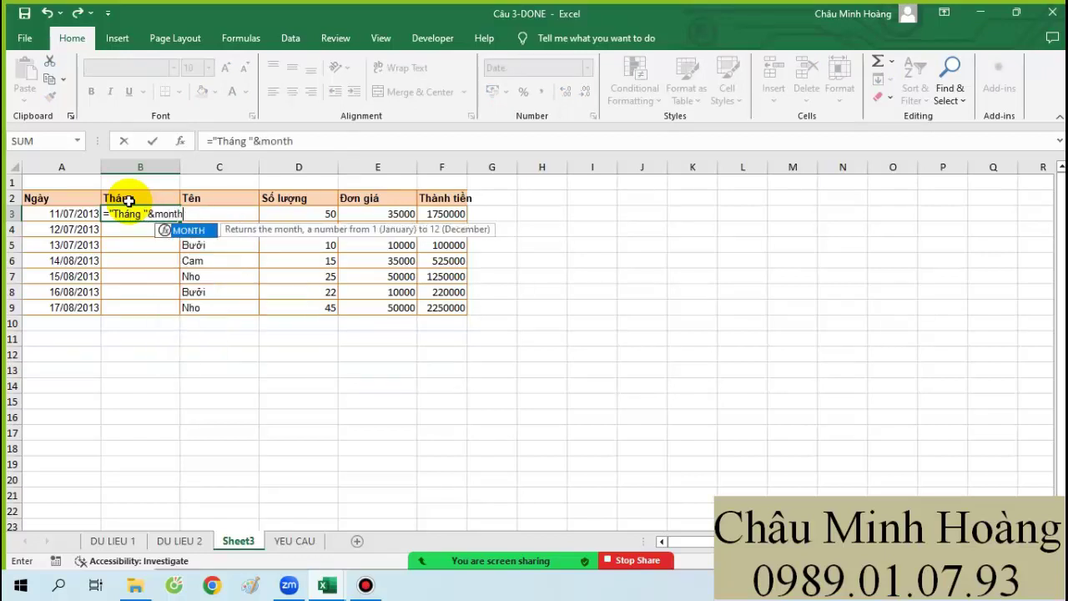
{"action": "key", "text": "Tab"}
{"action": "left_click", "coordinate": [78, 215]}
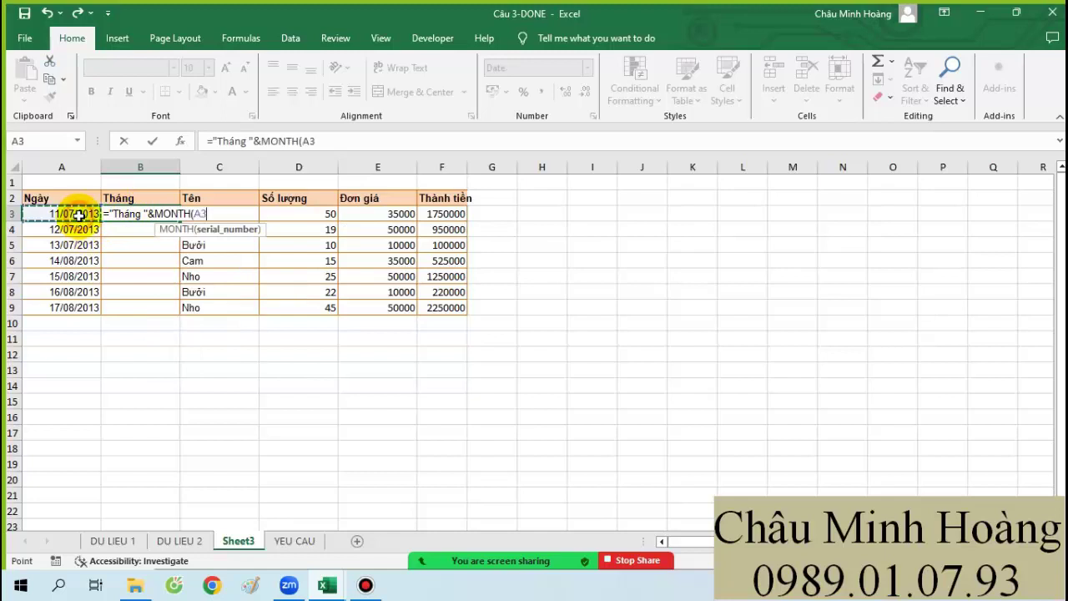
{"action": "key", "text": "Return"}
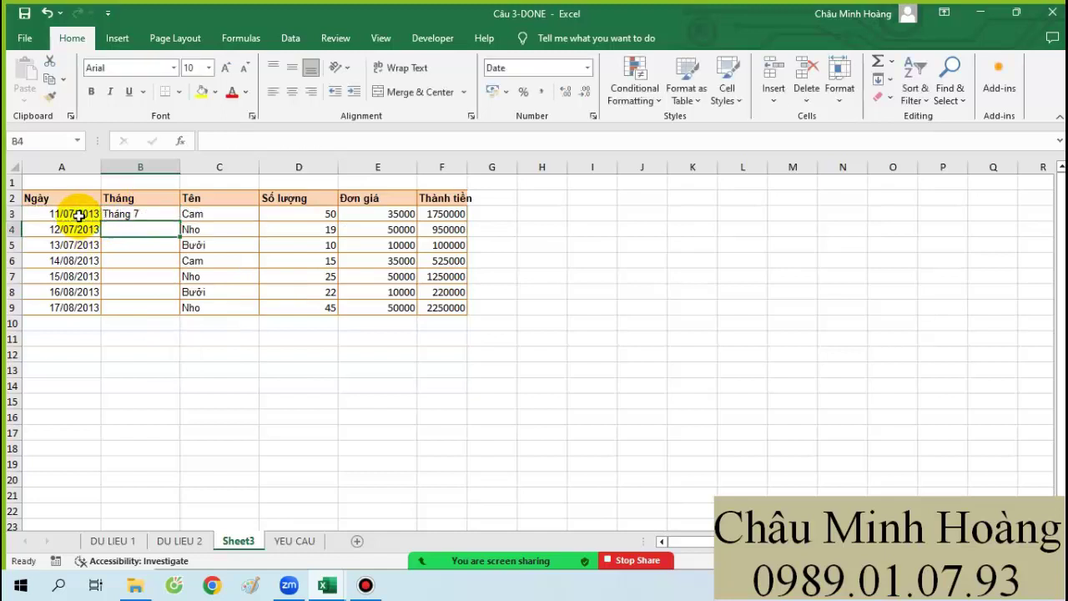
{"action": "left_click", "coordinate": [164, 214]}
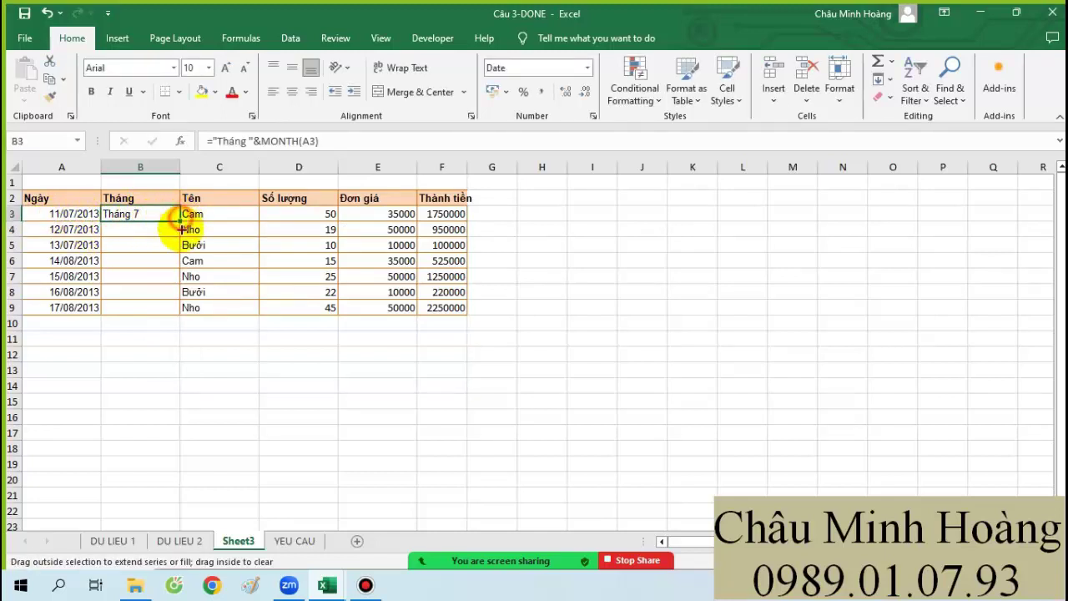
{"action": "left_click_drag", "start_coordinate": [181, 228], "coordinate": [163, 307]}
Step: Set the font size of B3 on Sheet3 to 22 and review its month formula without editing it
{"action": "left_click", "coordinate": [145, 215]}
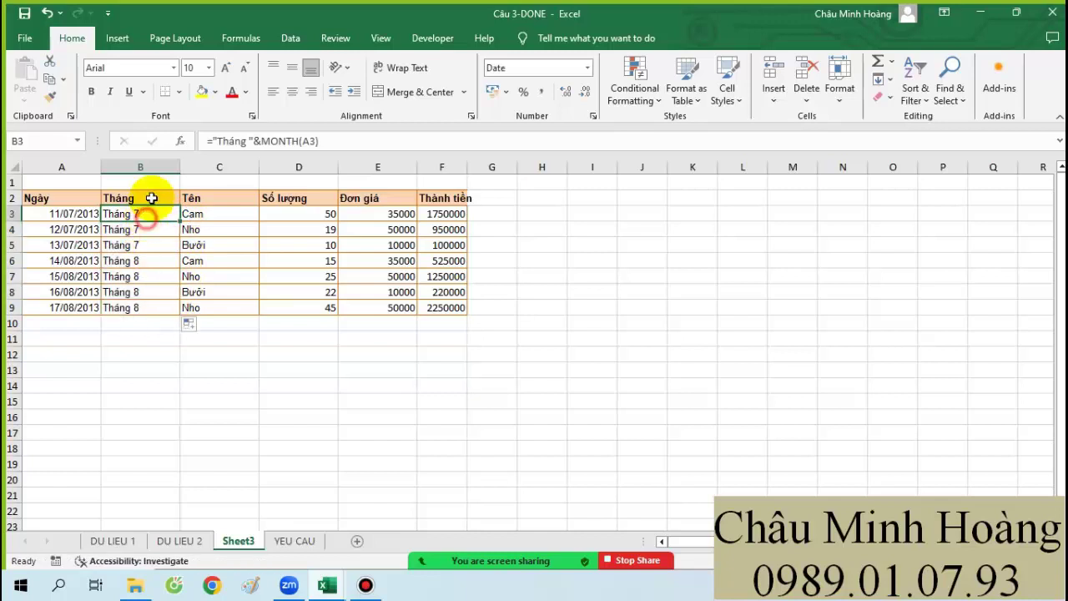
{"action": "left_click", "coordinate": [209, 67]}
{"action": "left_click", "coordinate": [195, 215]}
{"action": "double_click", "coordinate": [171, 219]}
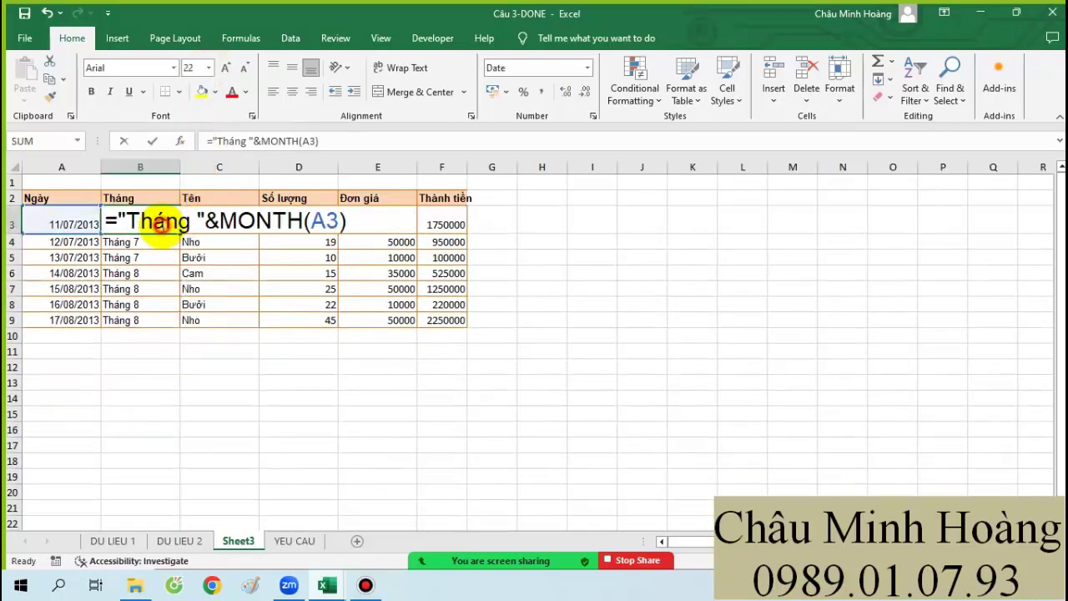
{"action": "left_click_drag", "start_coordinate": [126, 221], "coordinate": [307, 235]}
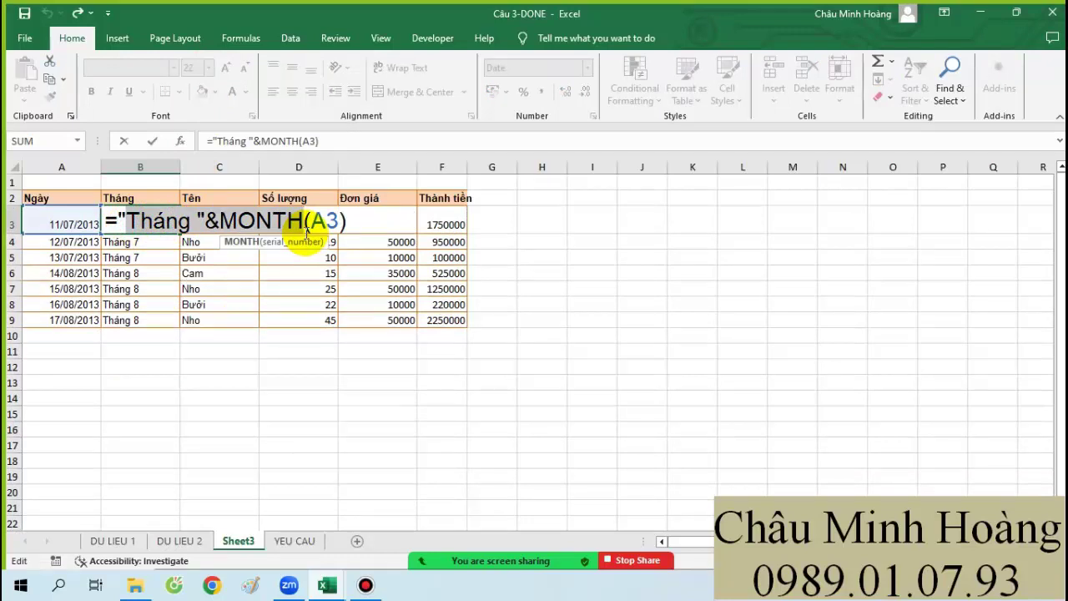
{"action": "key", "text": "Escape"}
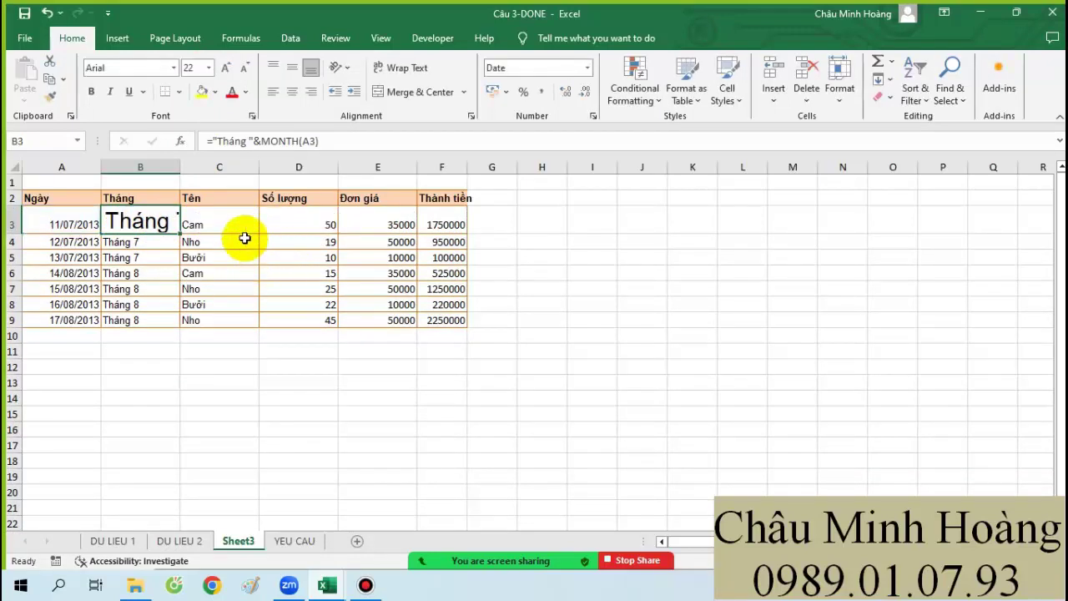
Step: Copy the "Tháng" and "Số lượng" headings from cells B2 and D2 of Sheet3
{"action": "left_click", "coordinate": [295, 541]}
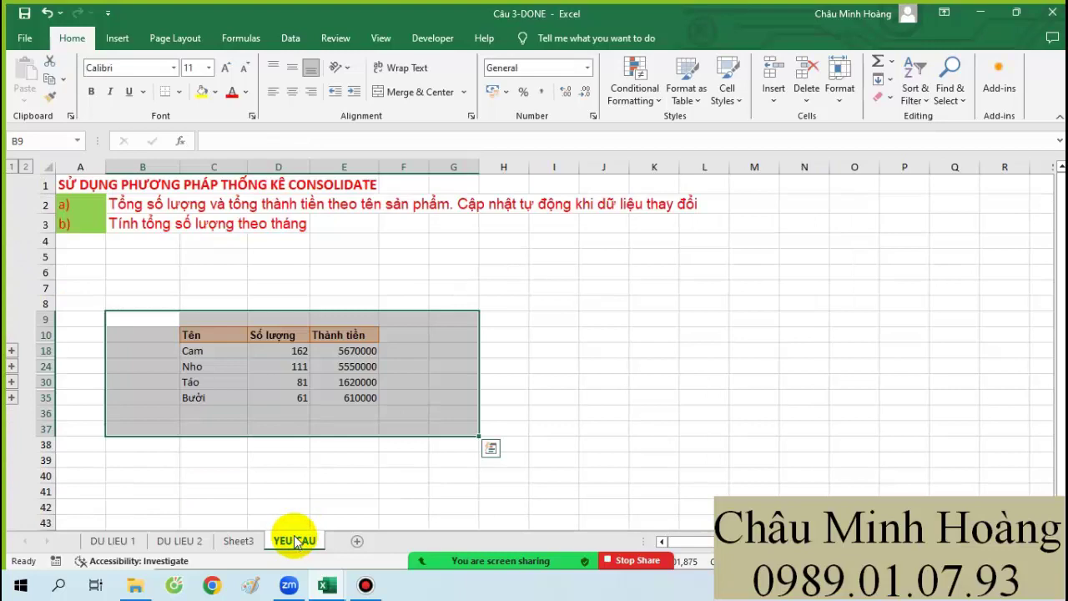
{"action": "left_click", "coordinate": [250, 541]}
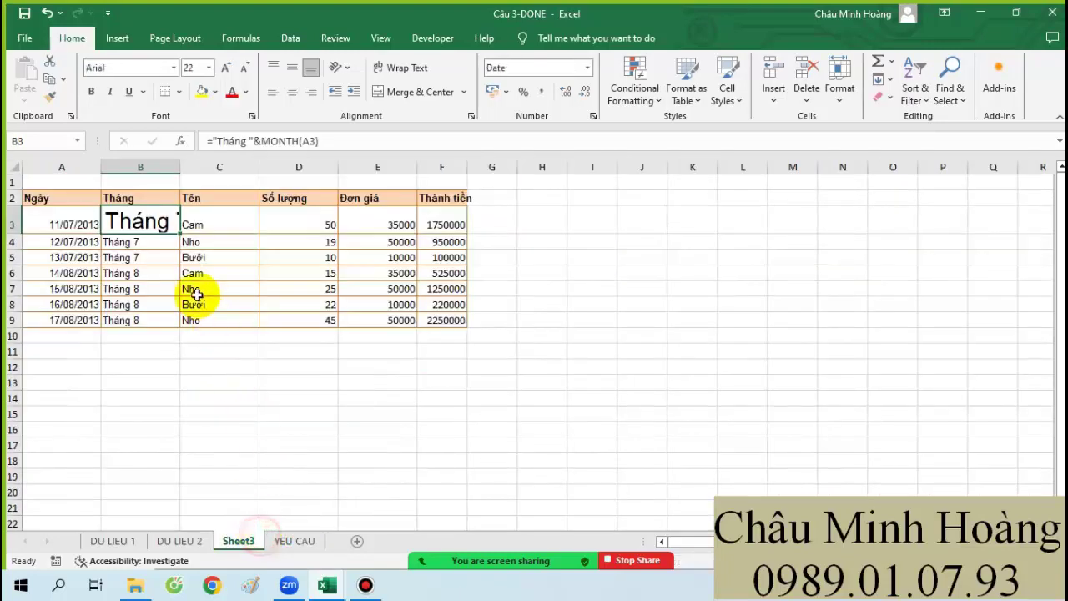
{"action": "left_click", "coordinate": [135, 197]}
{"action": "left_click_drag", "start_coordinate": [318, 193], "coordinate": [322, 328]}
{"action": "key", "text": "ctrl+c"}
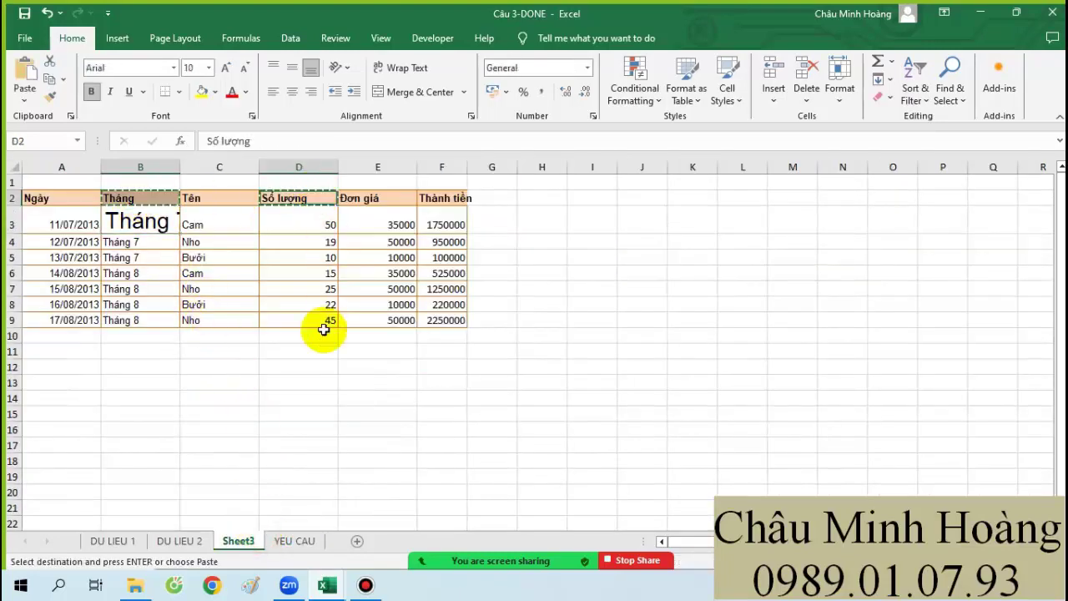
Step: Paste the copied headings at B37 on YEU CAU, below the product summary, and select B37:C37
{"action": "left_click", "coordinate": [293, 539]}
{"action": "scroll", "coordinate": [319, 400], "scroll_direction": "down", "scroll_amount": 3}
{"action": "left_click", "coordinate": [206, 284]}
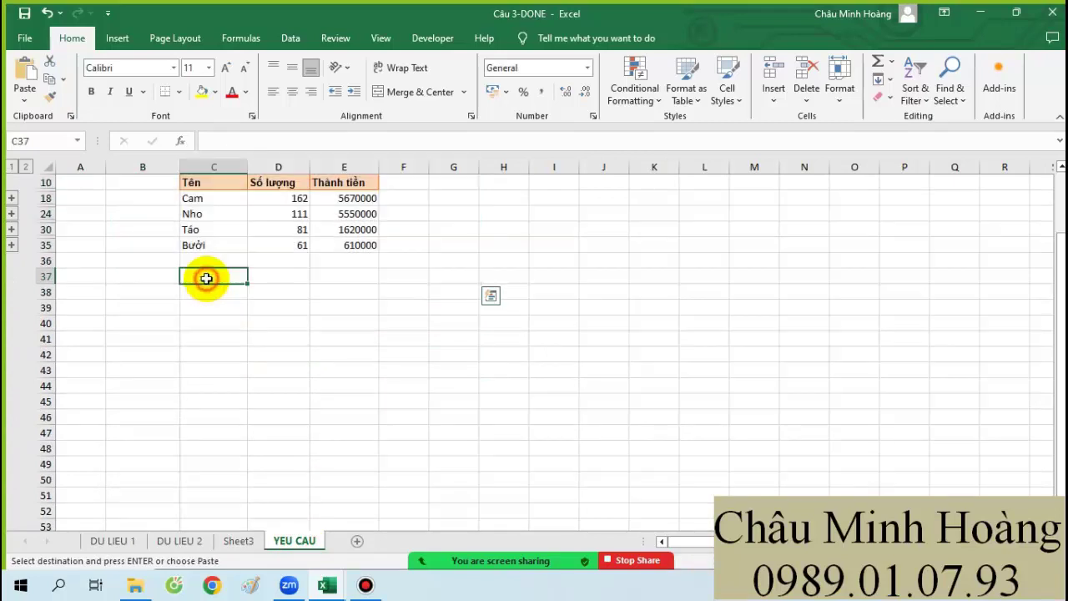
{"action": "left_click", "coordinate": [148, 281]}
{"action": "scroll", "coordinate": [192, 324], "scroll_direction": "up", "scroll_amount": 3}
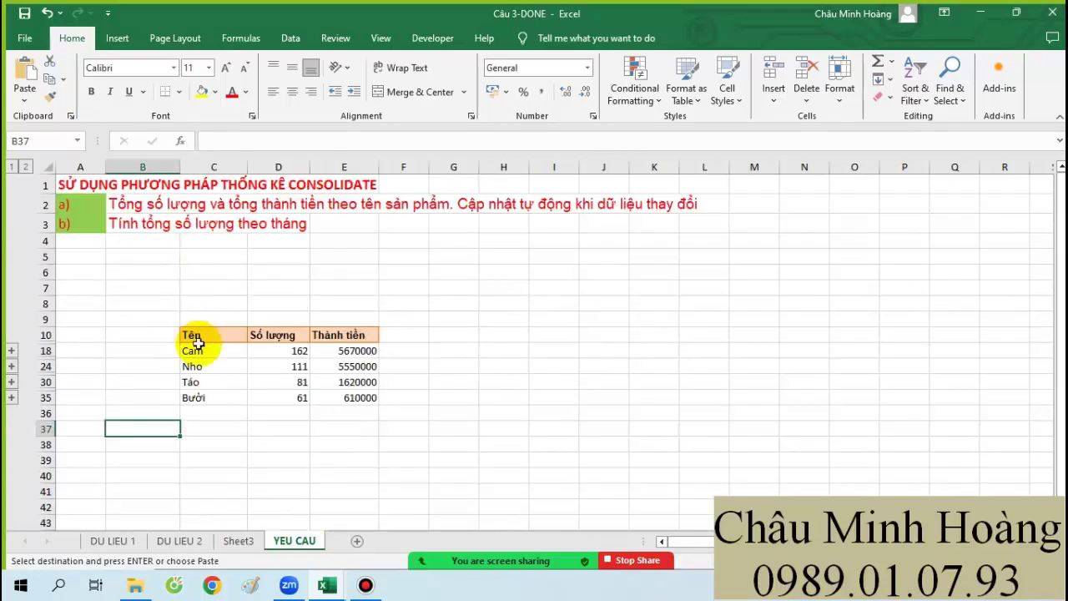
{"action": "scroll", "coordinate": [258, 339], "scroll_direction": "down", "scroll_amount": 1}
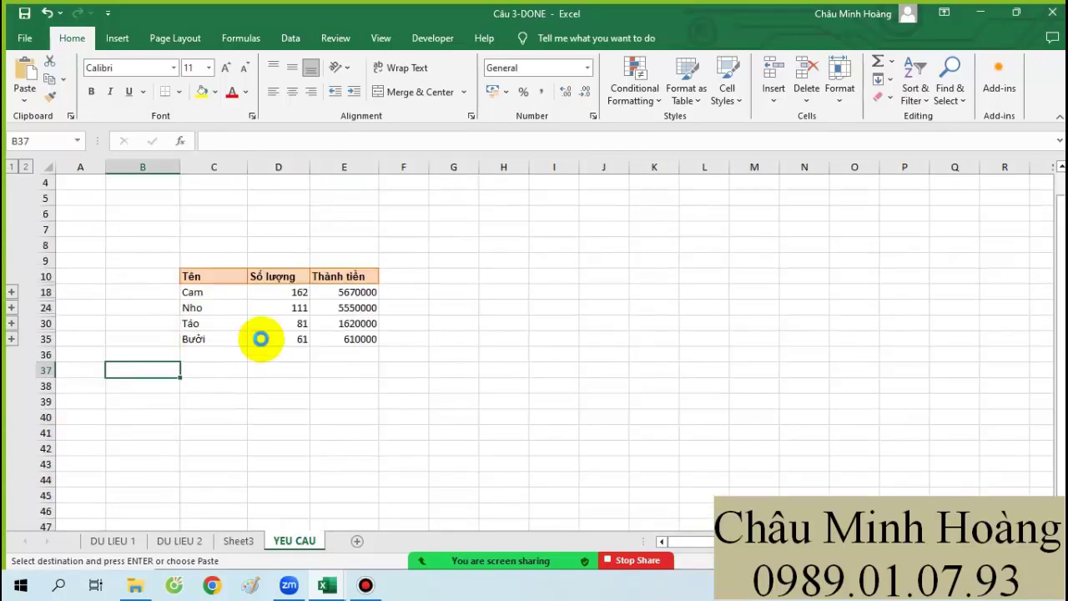
{"action": "key", "text": "ctrl+v"}
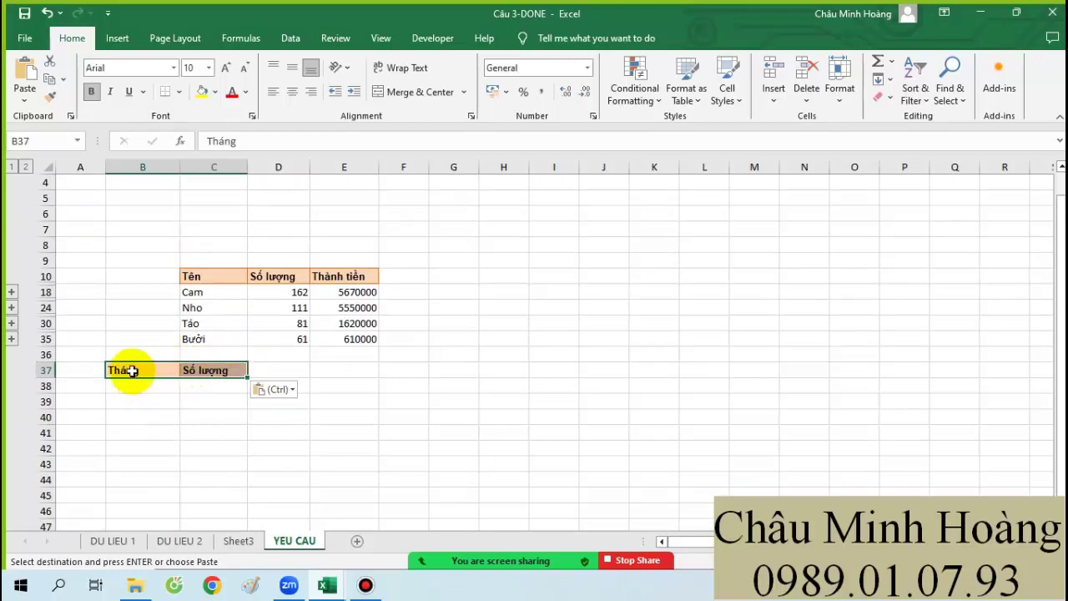
{"action": "left_click_drag", "start_coordinate": [125, 370], "coordinate": [211, 371]}
{"action": "left_click_drag", "start_coordinate": [124, 370], "coordinate": [207, 375]}
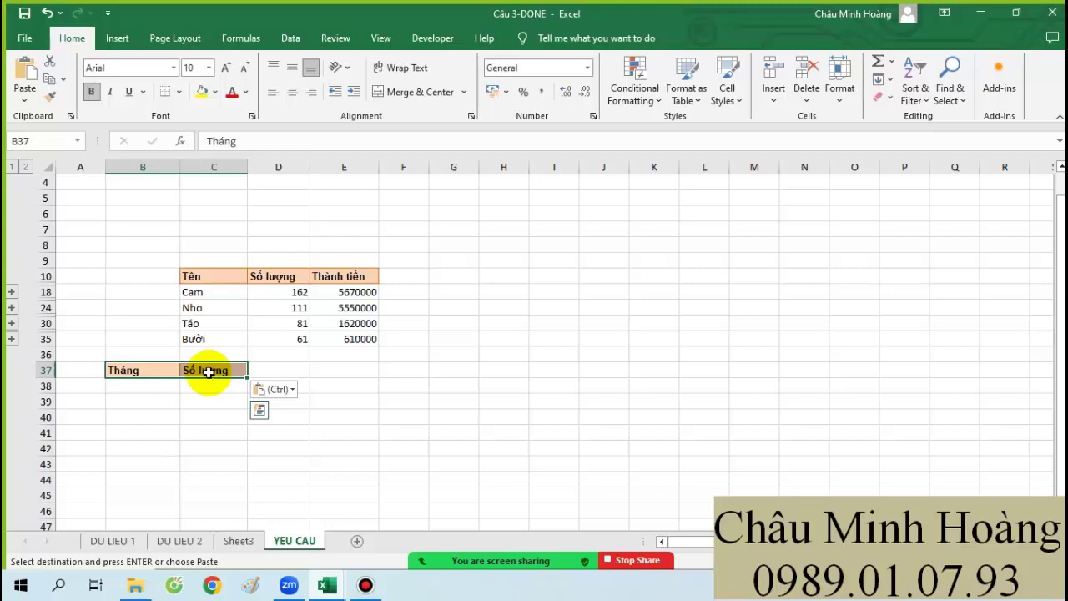
Step: Start Consolidate for the month headings at B37:C37 on YEU CAU and delete all three old source references
{"action": "left_click", "coordinate": [291, 38]}
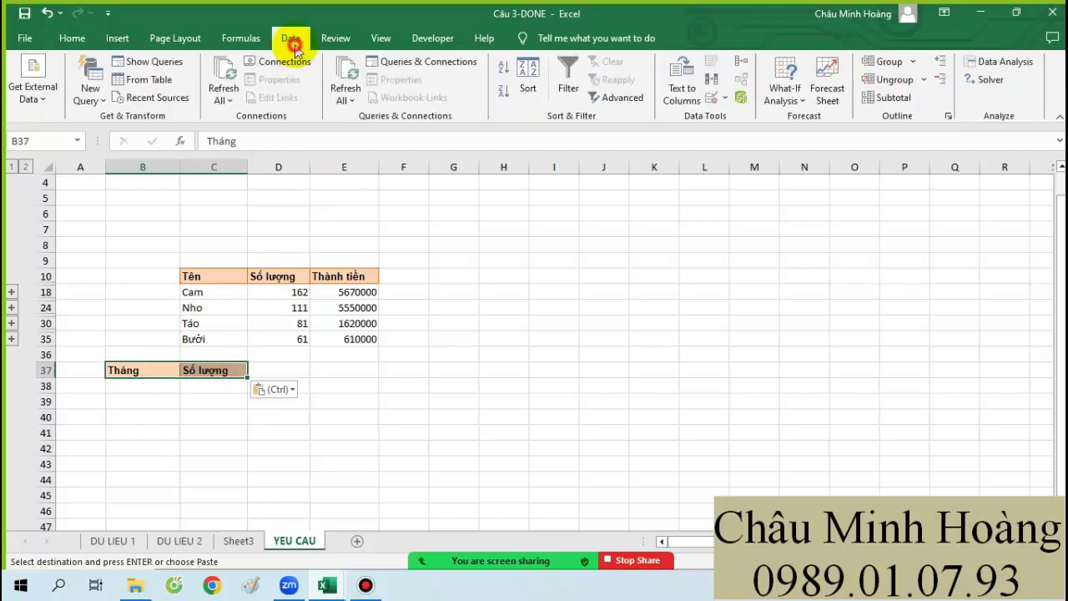
{"action": "left_click", "coordinate": [743, 64]}
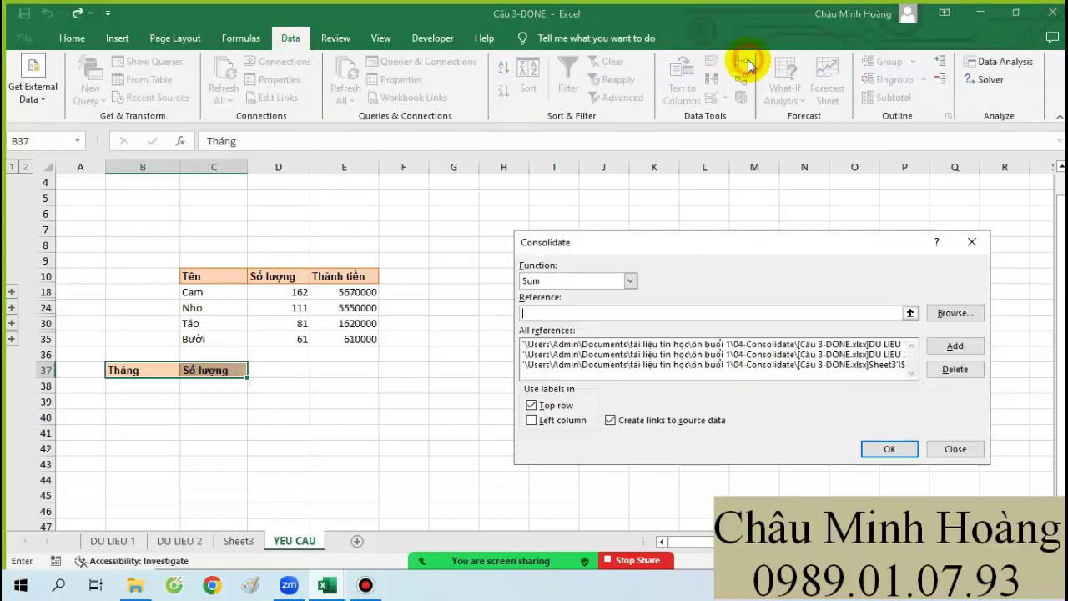
{"action": "left_click", "coordinate": [575, 363]}
{"action": "left_click", "coordinate": [952, 372]}
{"action": "left_click", "coordinate": [860, 354]}
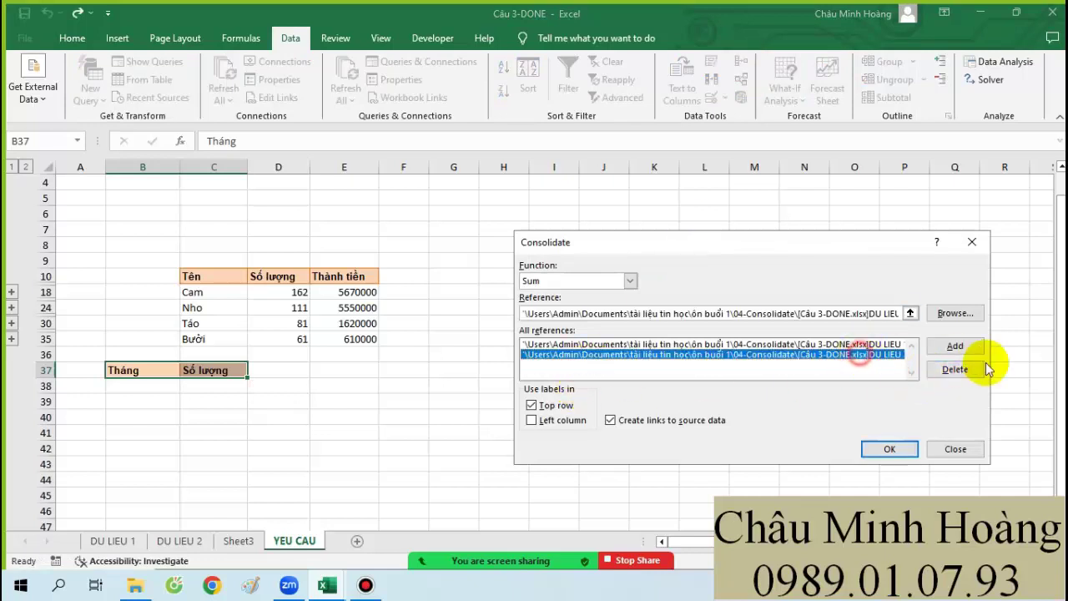
{"action": "left_click", "coordinate": [955, 370]}
{"action": "left_click", "coordinate": [873, 344]}
{"action": "left_click", "coordinate": [976, 371]}
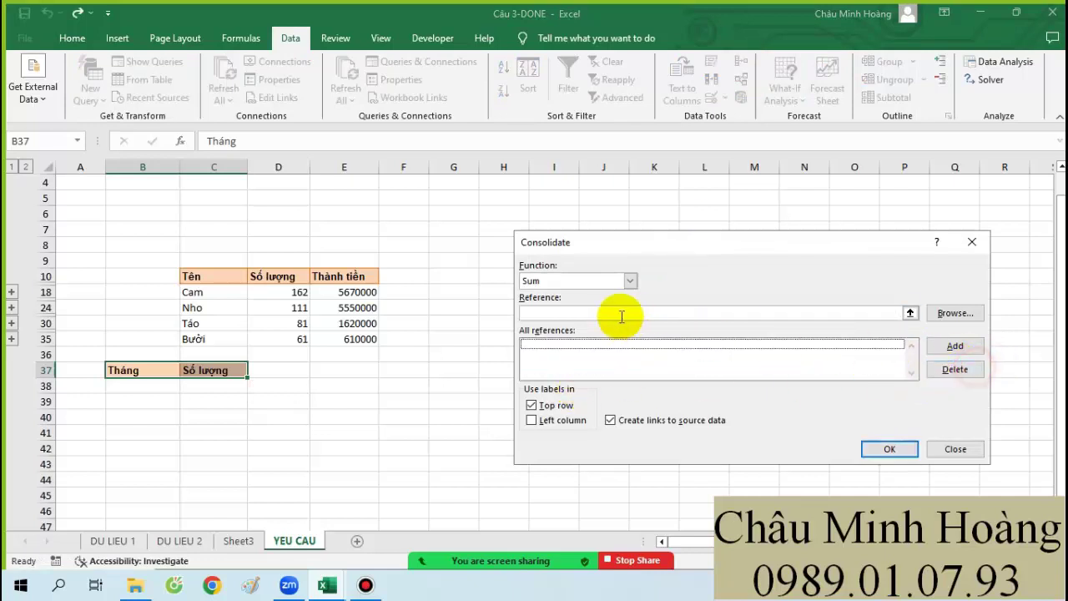
Step: Add the range B2:D9 of DU LIEU 1, from Tháng to Số lượng, to the consolidation references
{"action": "left_click", "coordinate": [595, 312]}
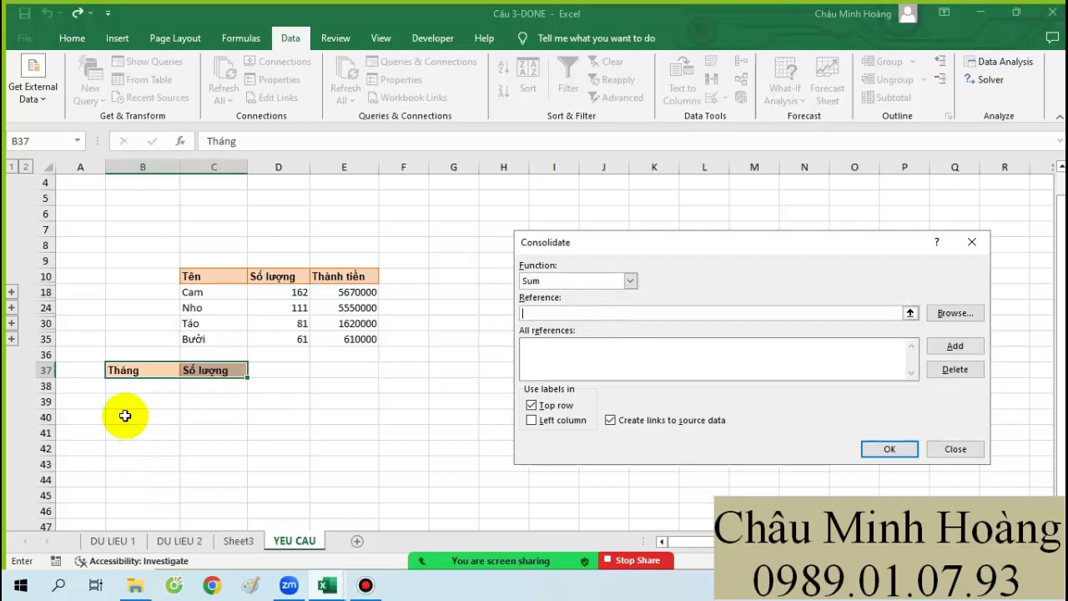
{"action": "left_click", "coordinate": [112, 541]}
{"action": "left_click", "coordinate": [576, 310]}
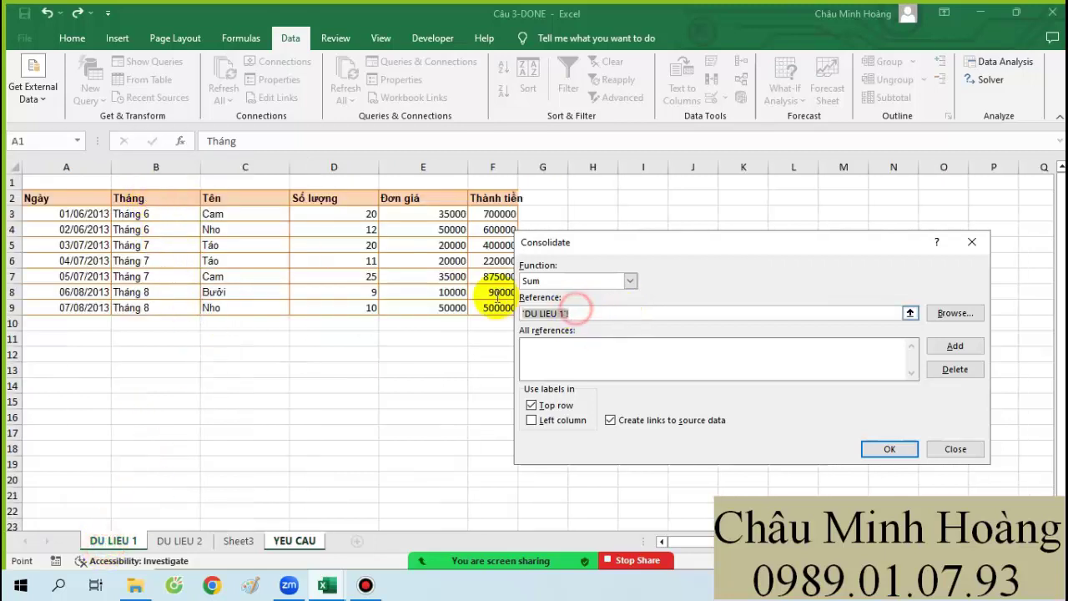
{"action": "left_click_drag", "start_coordinate": [162, 200], "coordinate": [342, 307]}
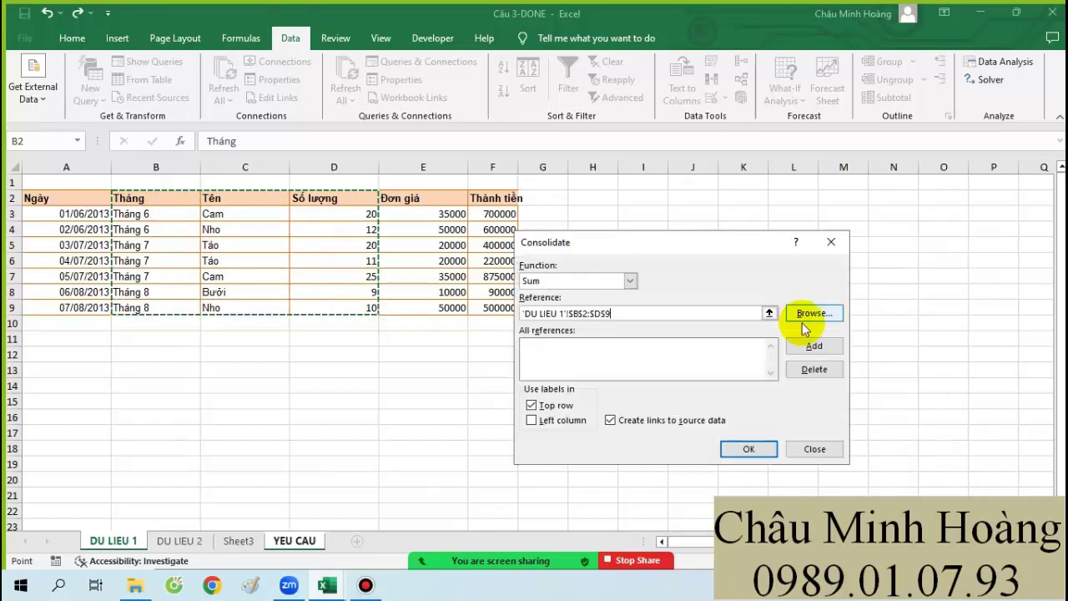
{"action": "left_click", "coordinate": [813, 345]}
Step: Replace the suggested reference with B2:D9 selected on DU LIEU 2 and add it to the consolidation references
{"action": "left_click", "coordinate": [177, 541]}
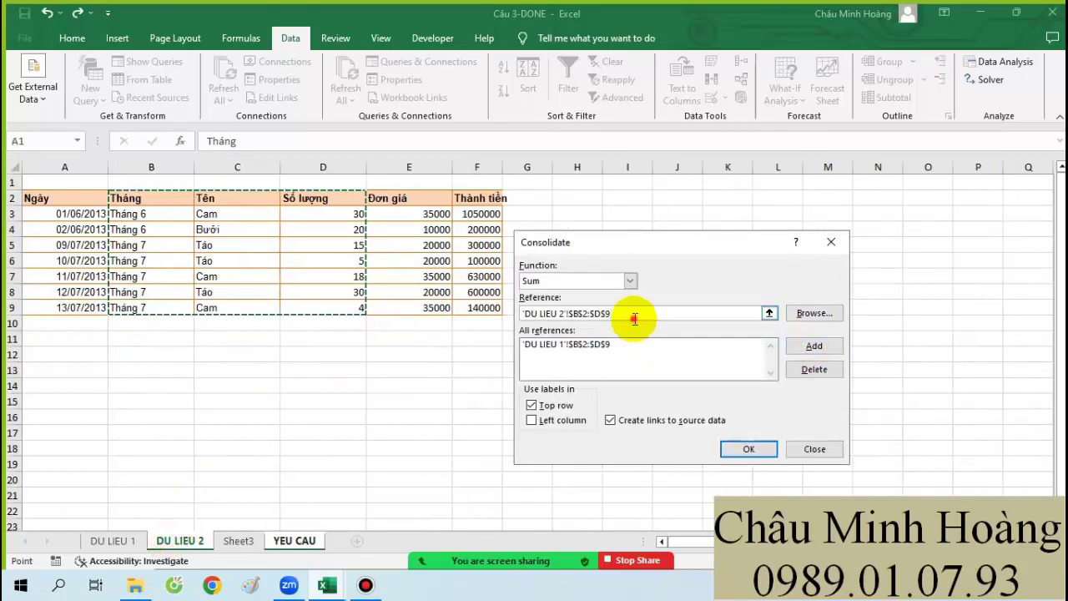
{"action": "left_click_drag", "start_coordinate": [634, 317], "coordinate": [477, 317]}
{"action": "key", "text": "BackSpace"}
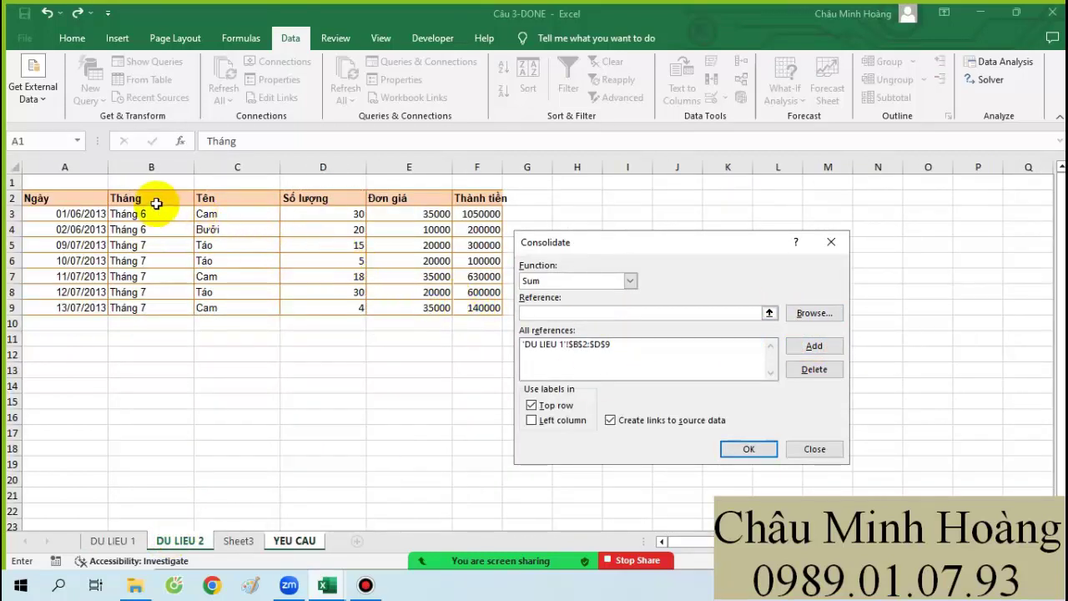
{"action": "left_click_drag", "start_coordinate": [156, 204], "coordinate": [348, 308]}
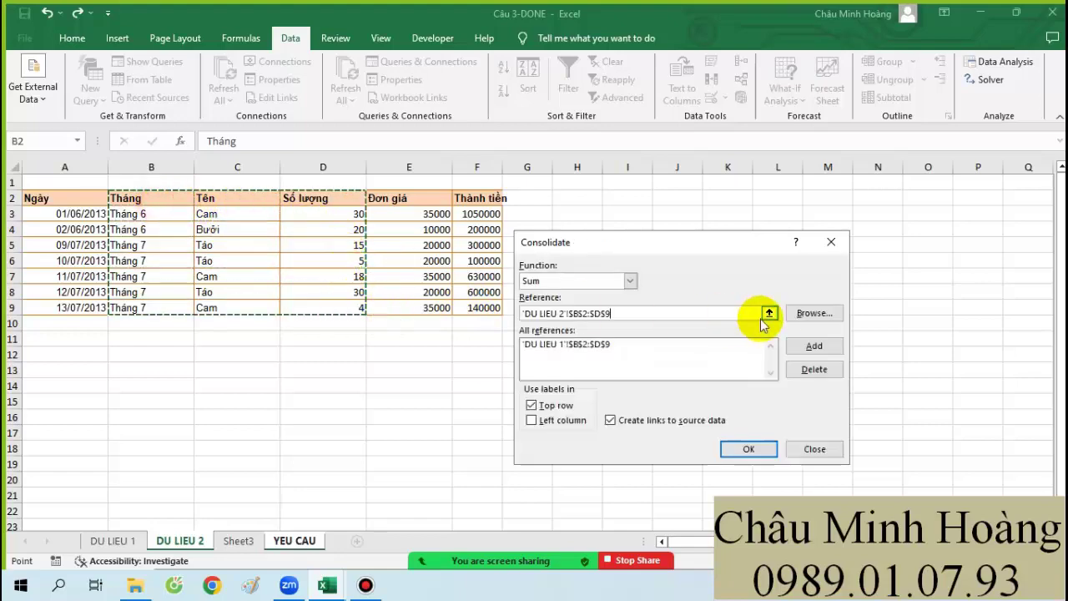
{"action": "left_click", "coordinate": [814, 345]}
Step: Replace the suggested reference with B2:D9 selected on Sheet3 and add it to the consolidation references
{"action": "left_click", "coordinate": [240, 540]}
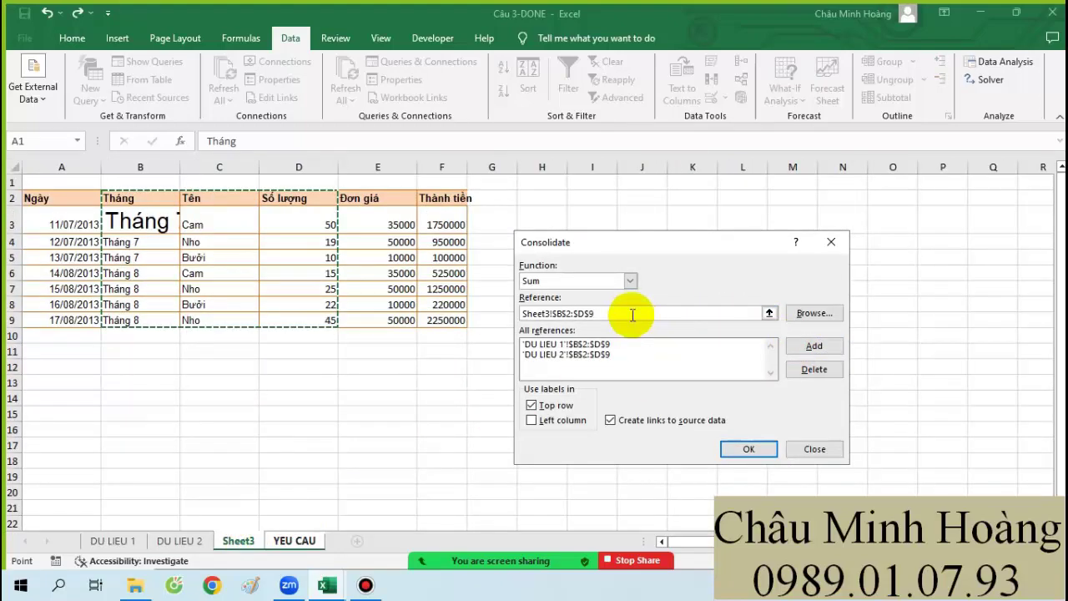
{"action": "left_click_drag", "start_coordinate": [632, 315], "coordinate": [417, 304]}
{"action": "key", "text": "BackSpace"}
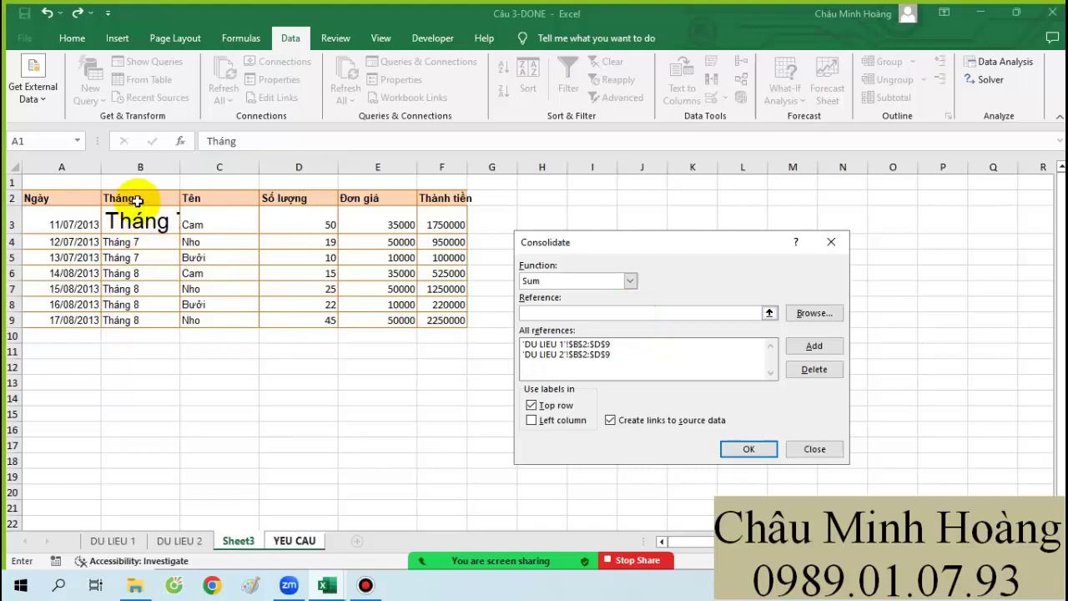
{"action": "left_click_drag", "start_coordinate": [138, 200], "coordinate": [298, 320]}
{"action": "left_click", "coordinate": [813, 346]}
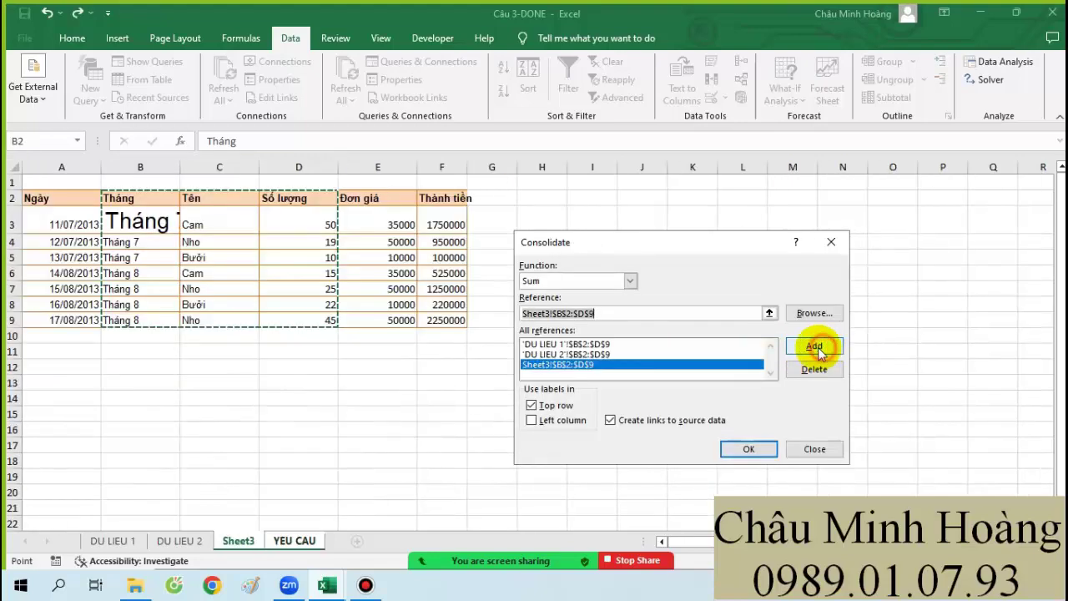
Step: Use left column labels, turn off links to source data, and run the monthly quantity consolidation
{"action": "left_click", "coordinate": [539, 421]}
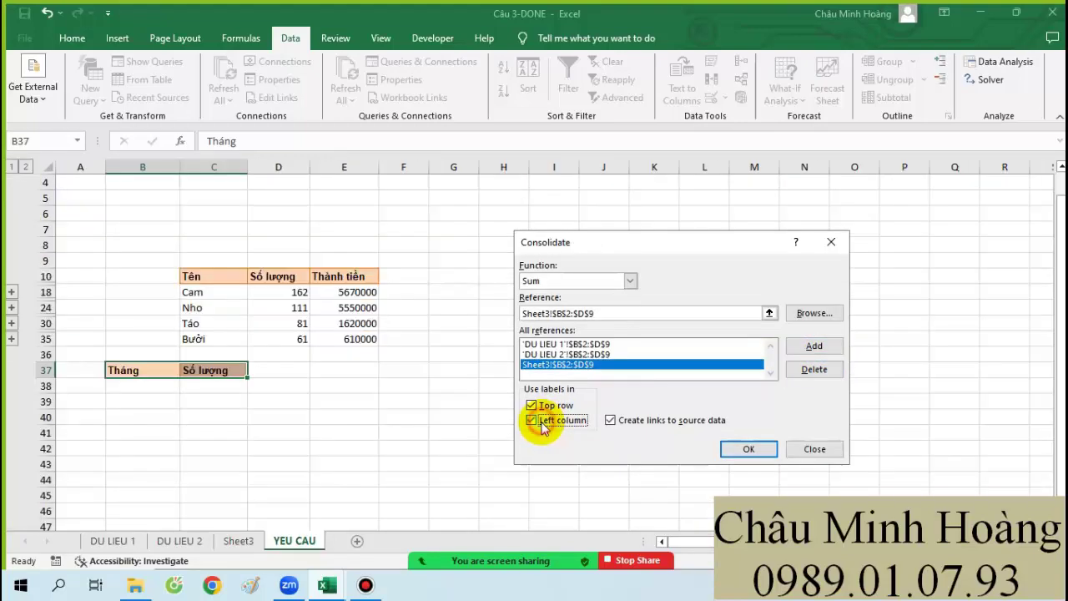
{"action": "left_click", "coordinate": [610, 419]}
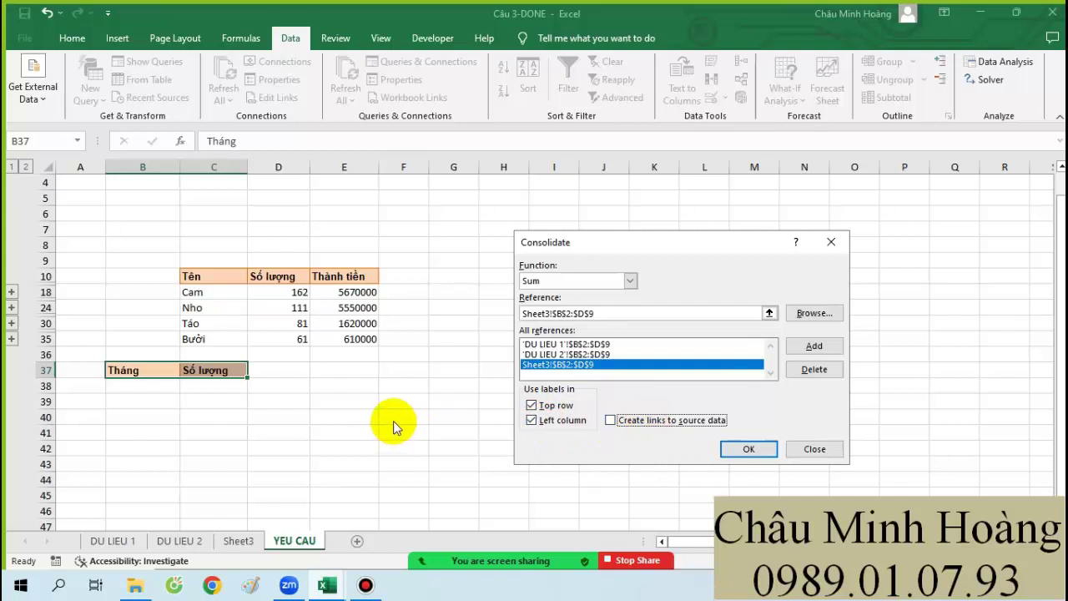
{"action": "left_click", "coordinate": [748, 449]}
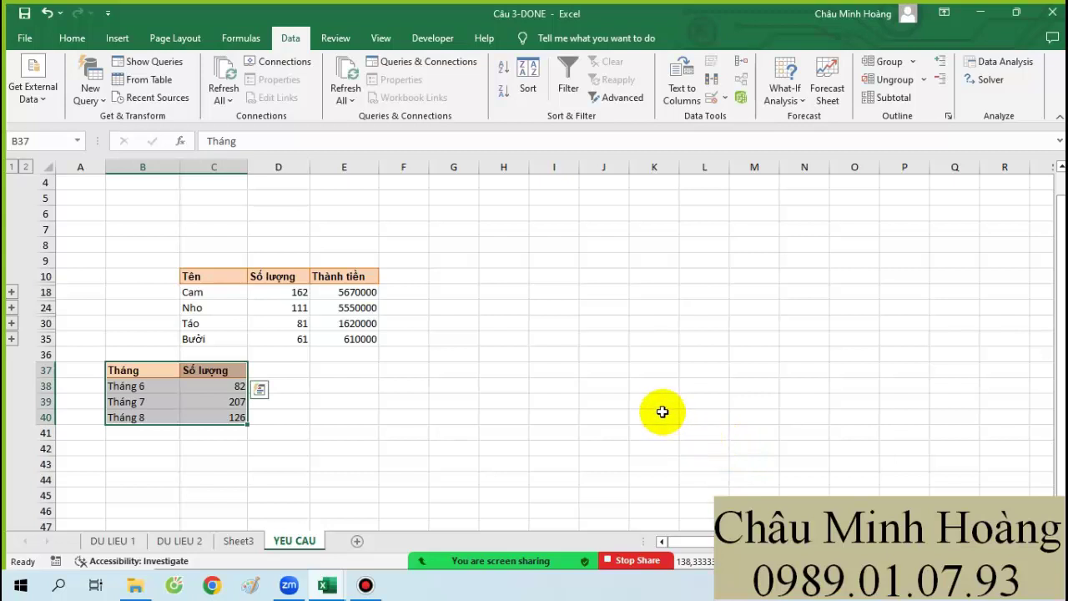
Step: Switch to the Câu 4-DONE workbook and show its Thong ke sheet
{"action": "left_click", "coordinate": [327, 584]}
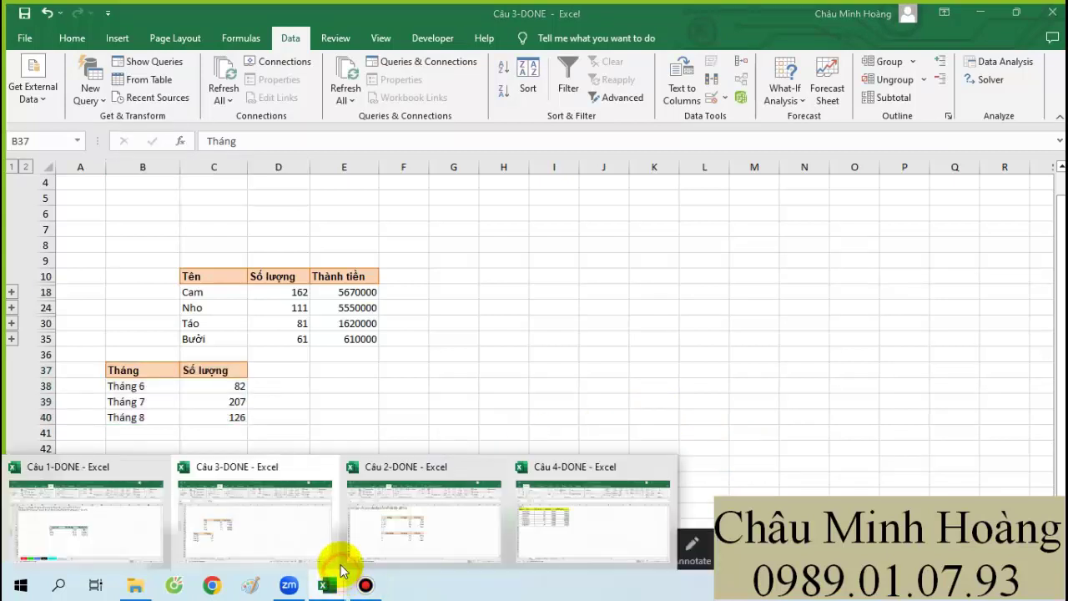
{"action": "left_click", "coordinate": [574, 506]}
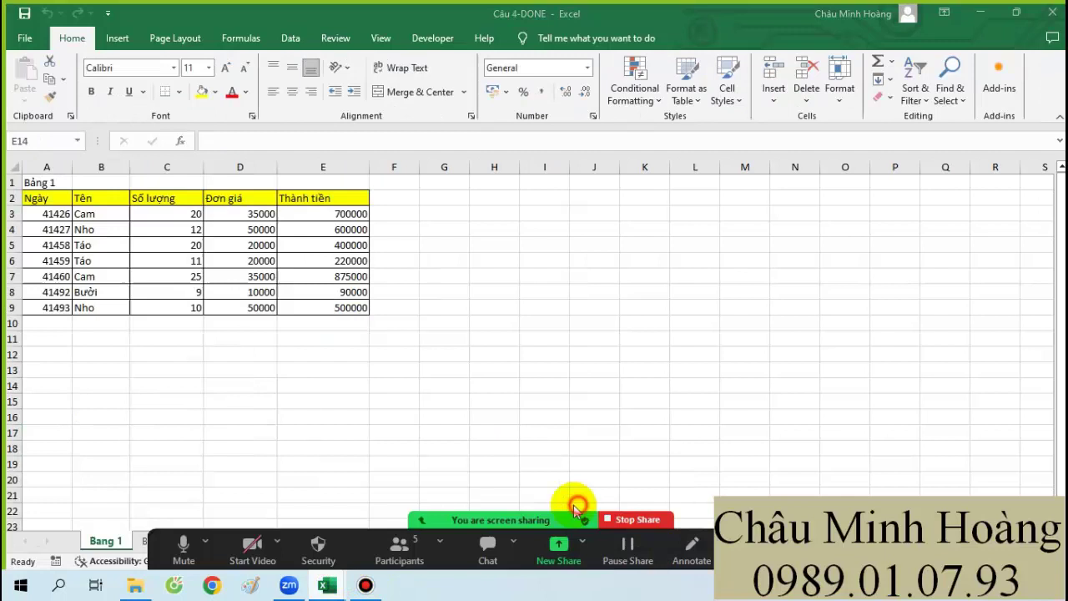
{"action": "left_click", "coordinate": [411, 433]}
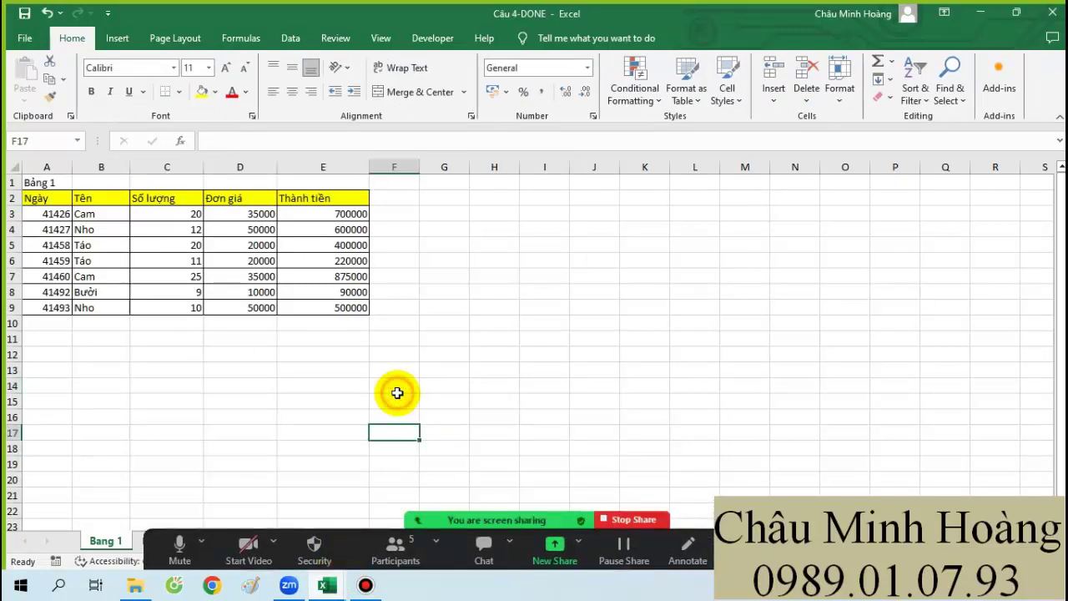
{"action": "left_click", "coordinate": [261, 541]}
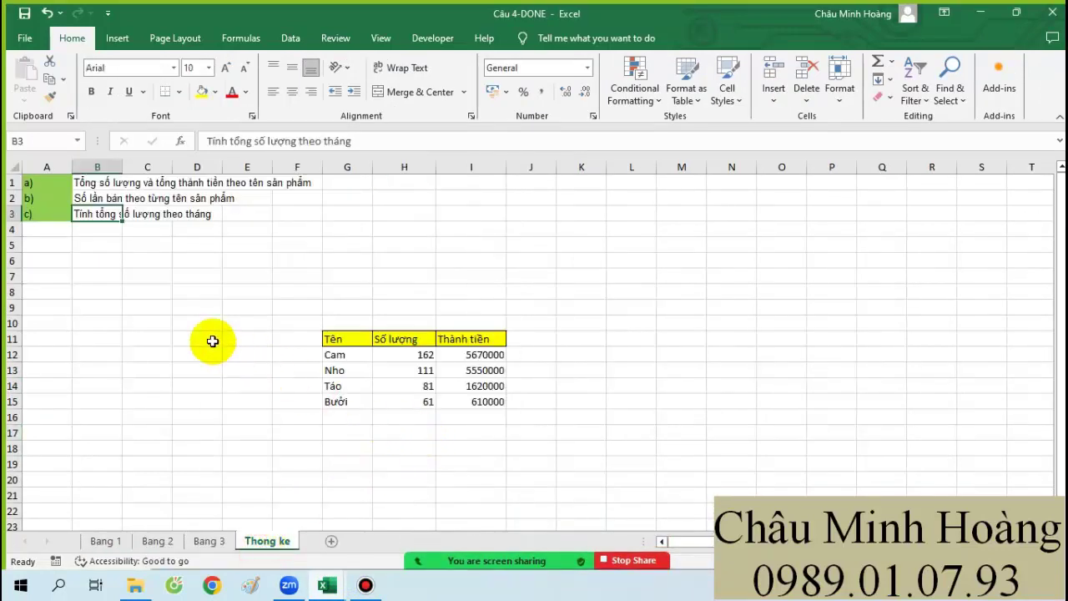
Step: Delete the empty rows 5 to 9 above the product summary table on Thong ke
{"action": "left_click_drag", "start_coordinate": [120, 274], "coordinate": [644, 431]}
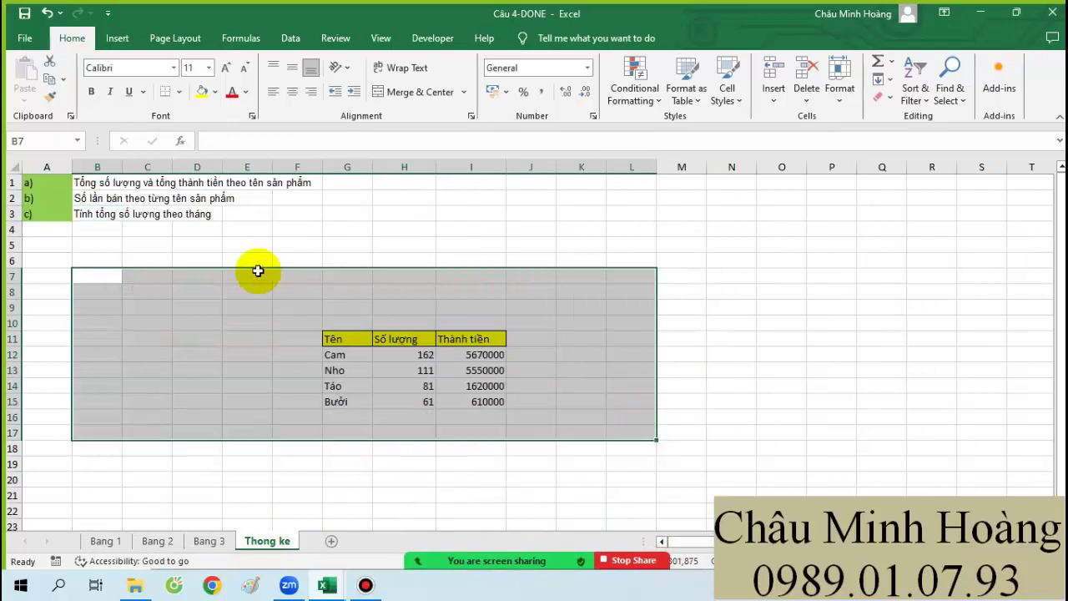
{"action": "left_click_drag", "start_coordinate": [15, 243], "coordinate": [11, 302]}
{"action": "right_click", "coordinate": [11, 302]}
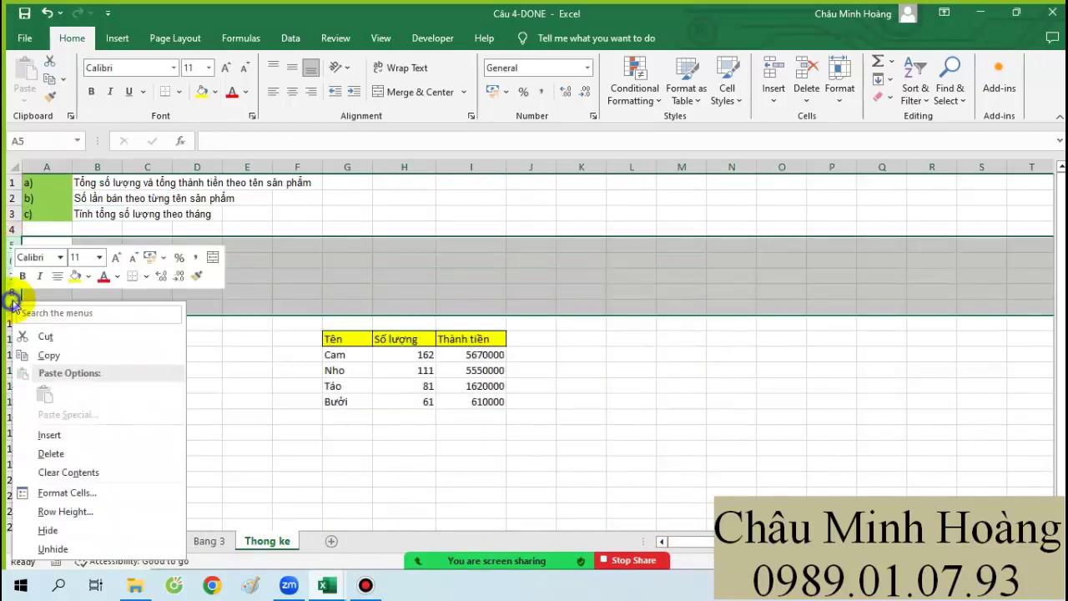
{"action": "left_click", "coordinate": [74, 453]}
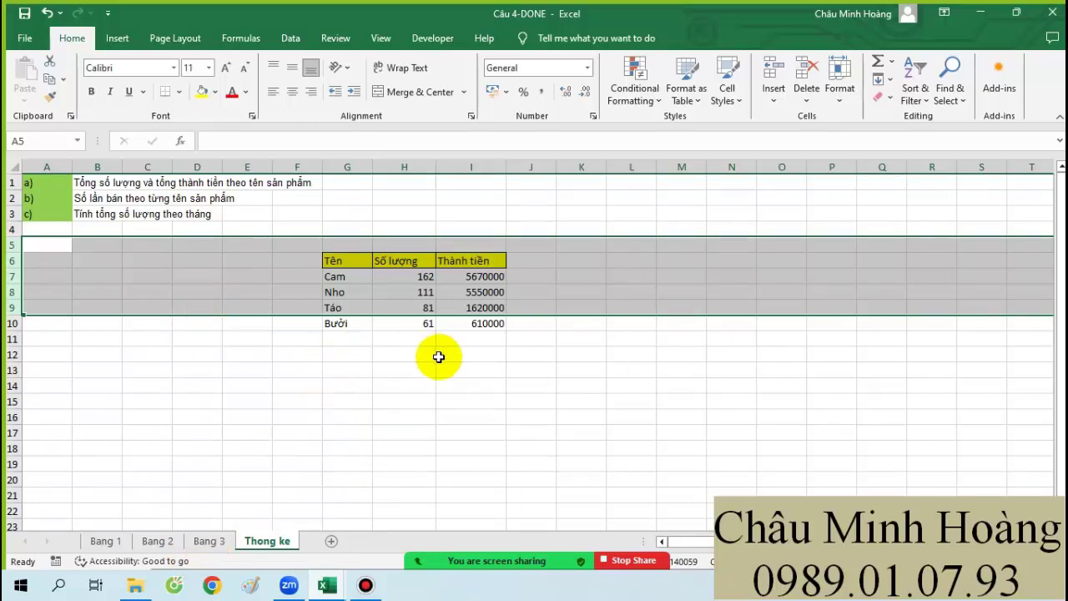
Step: Copy the "Tên" and "Đơn giá" headings from cells B2 and D2 of Bang 3
{"action": "left_click", "coordinate": [208, 540]}
{"action": "left_click", "coordinate": [154, 200]}
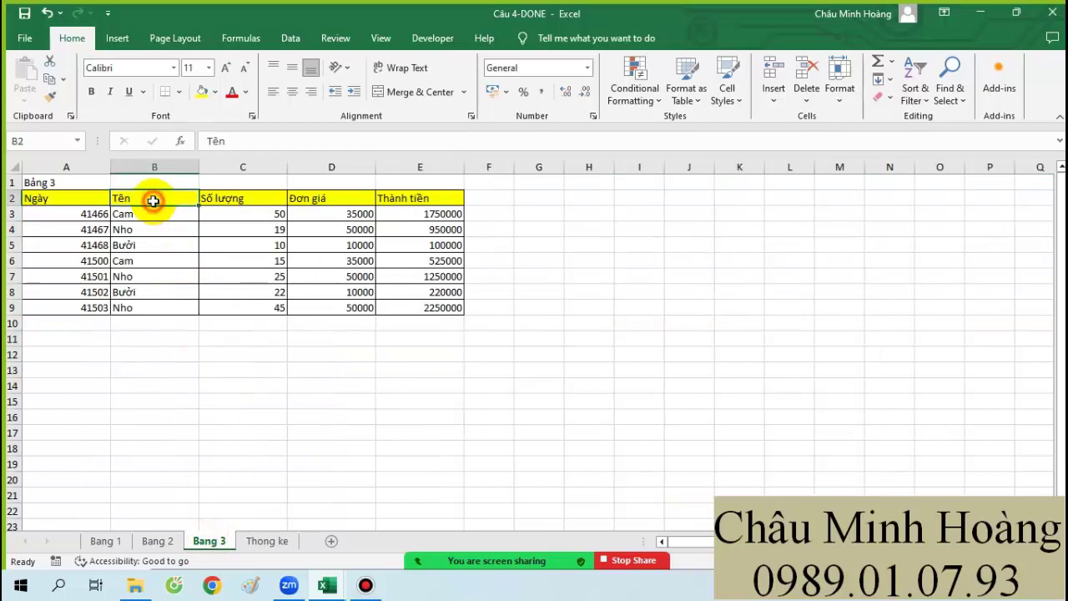
{"action": "left_click", "coordinate": [221, 201]}
{"action": "left_click", "coordinate": [153, 200]}
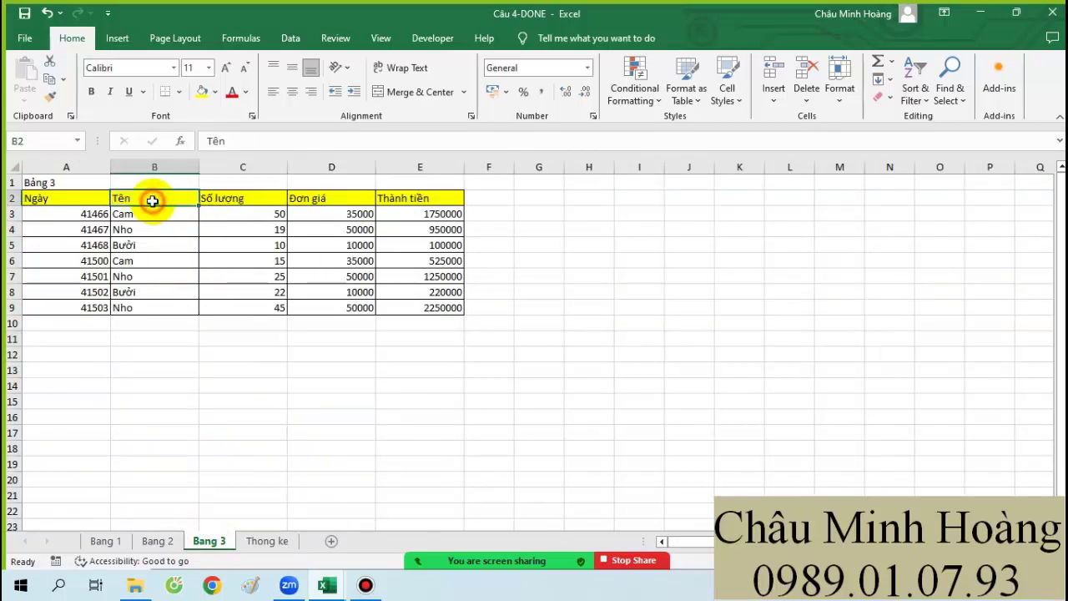
{"action": "left_click", "coordinate": [344, 202], "text": "ctrl"}
{"action": "key", "text": "ctrl+c"}
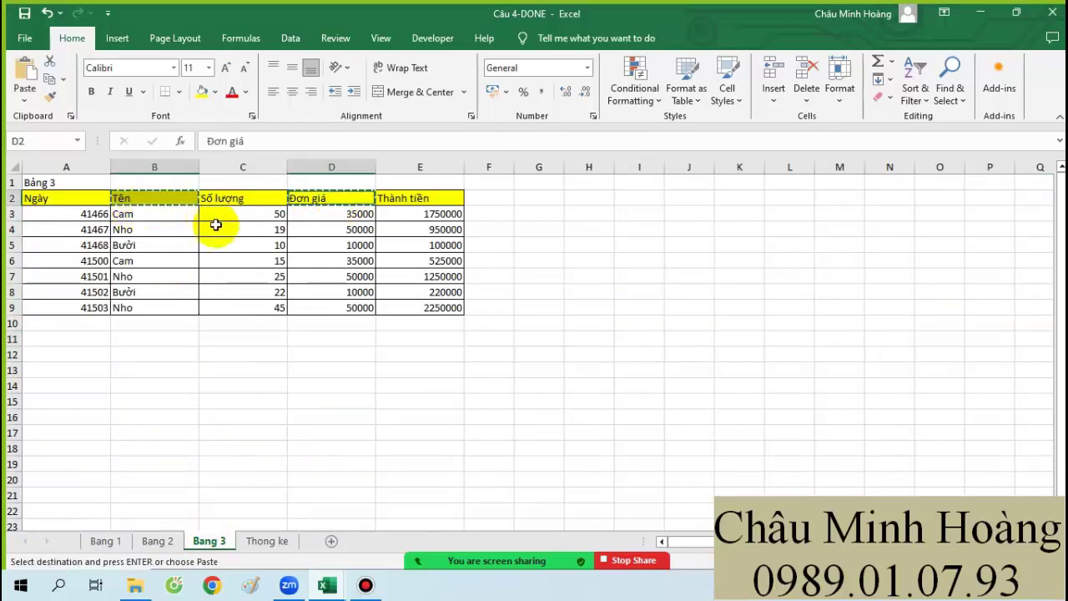
Step: Paste the copied headings at E13 on Thong ke, below the product summary
{"action": "left_click", "coordinate": [267, 540]}
{"action": "left_click", "coordinate": [263, 373]}
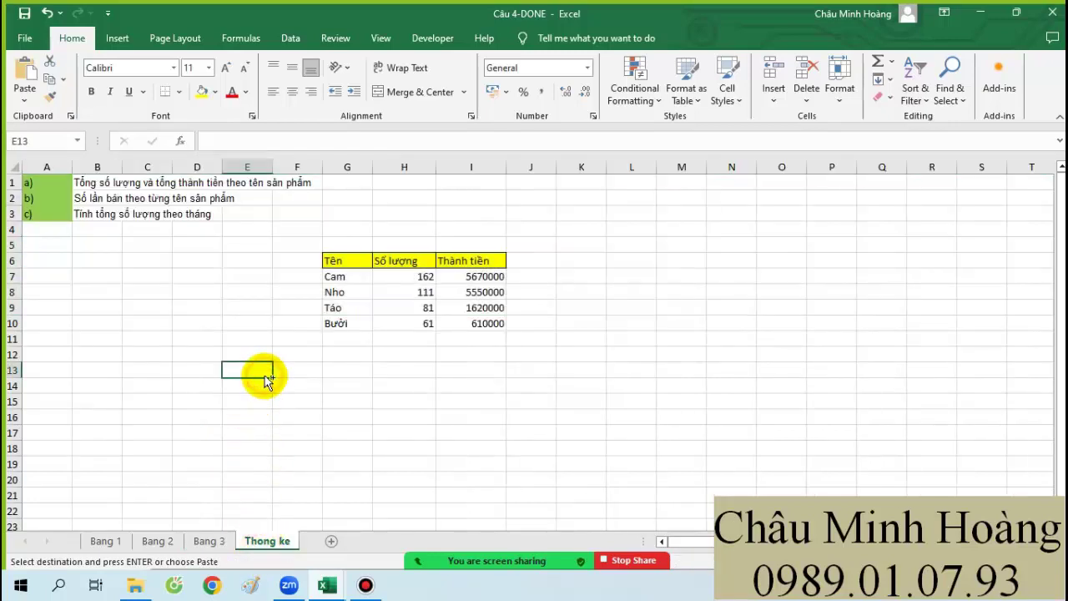
{"action": "key", "text": "ctrl+v"}
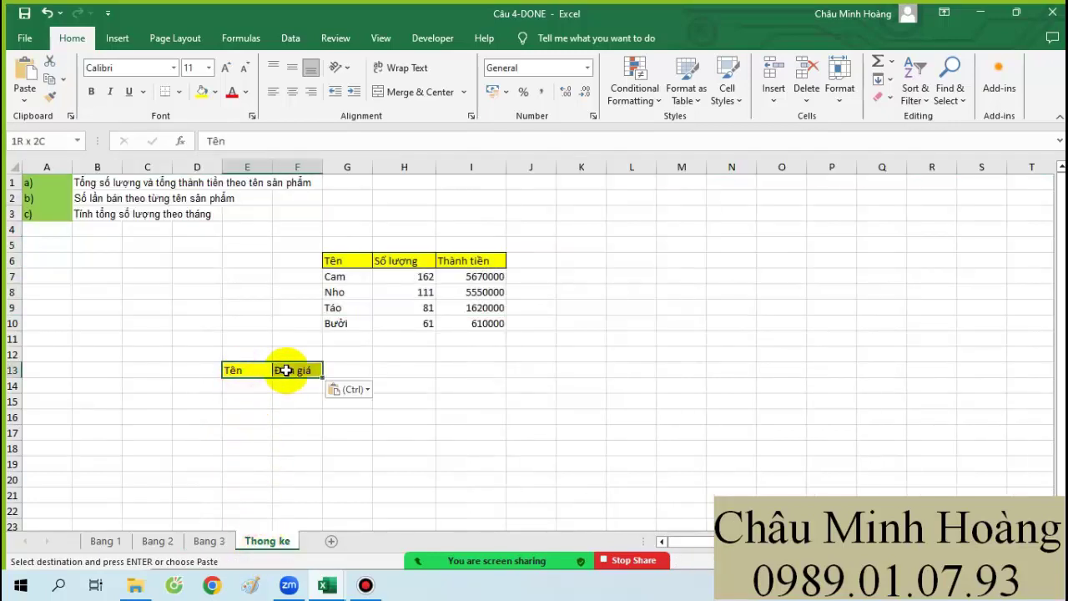
Step: Start Consolidate for the headings at E13:F13 on Thong ke and delete all four old source references
{"action": "left_click", "coordinate": [290, 37]}
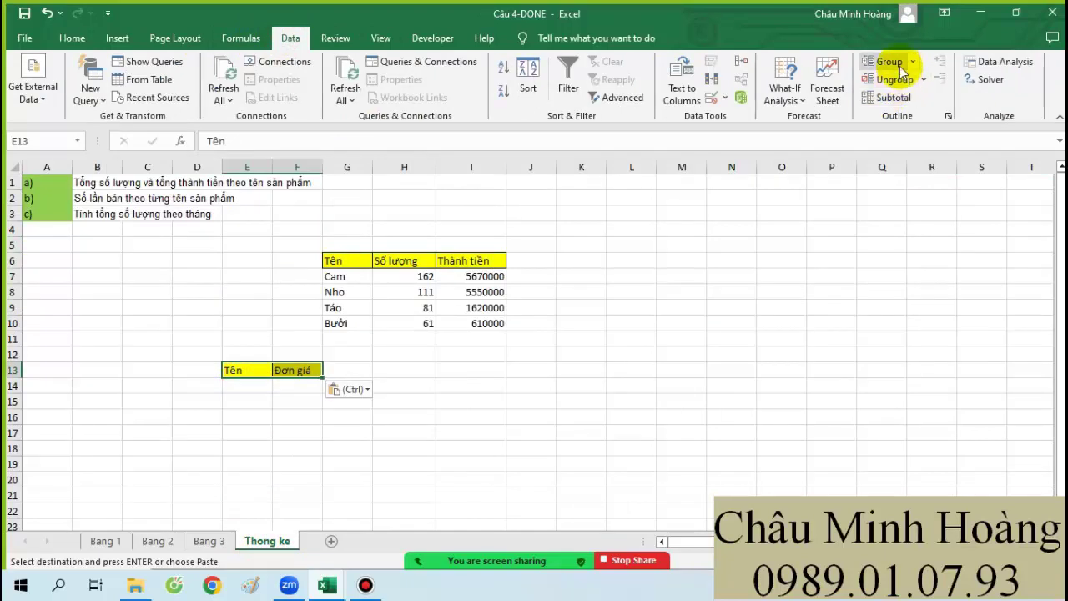
{"action": "left_click", "coordinate": [750, 64]}
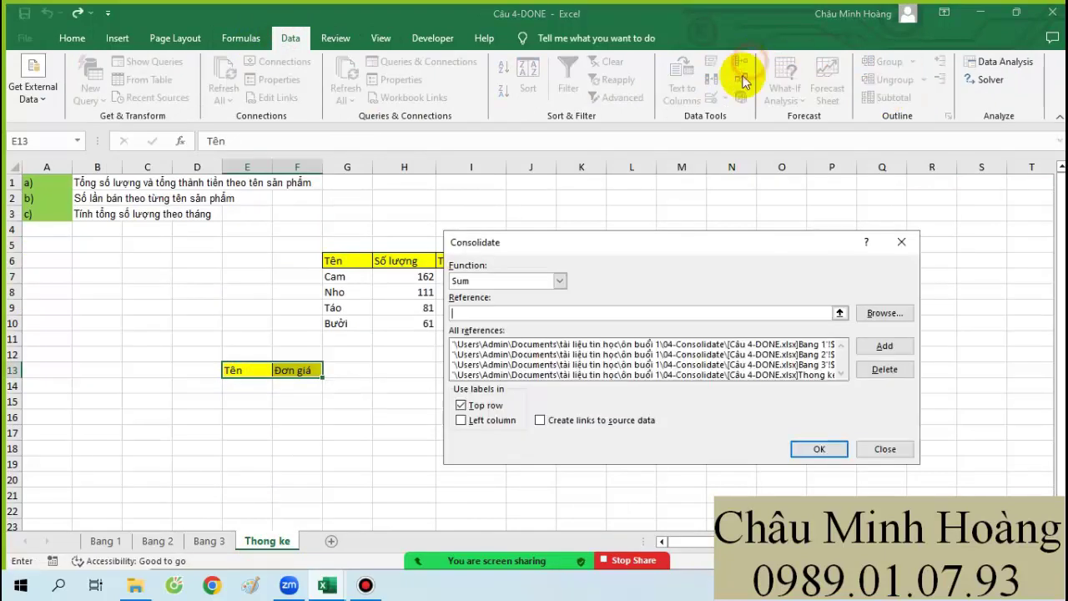
{"action": "left_click", "coordinate": [658, 354]}
{"action": "left_click", "coordinate": [885, 369]}
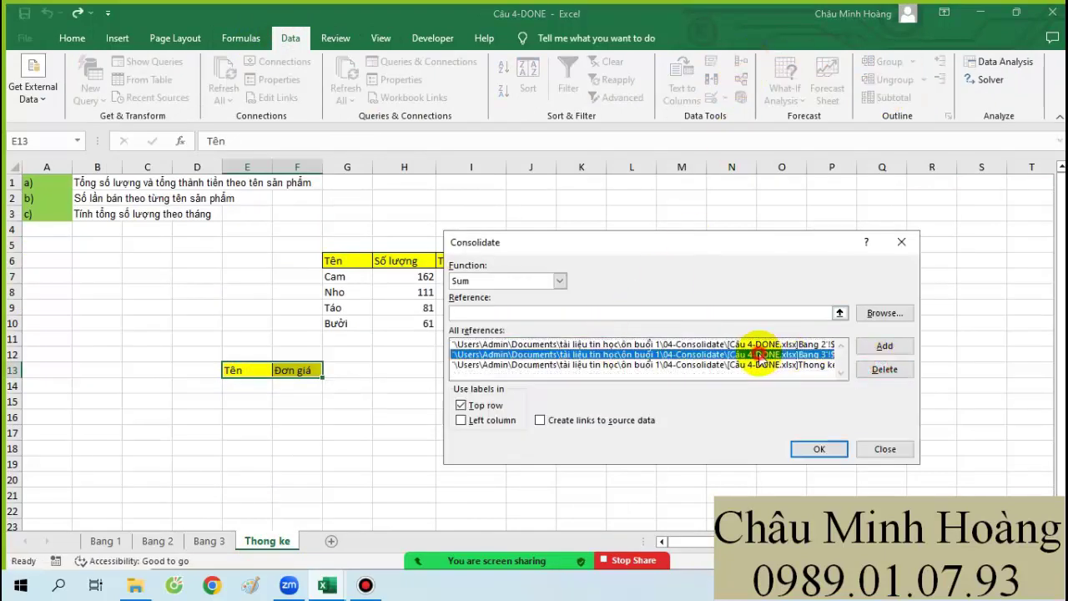
{"action": "left_click", "coordinate": [884, 369]}
{"action": "left_click", "coordinate": [782, 354]}
{"action": "left_click", "coordinate": [885, 369]}
{"action": "left_click", "coordinate": [791, 357]}
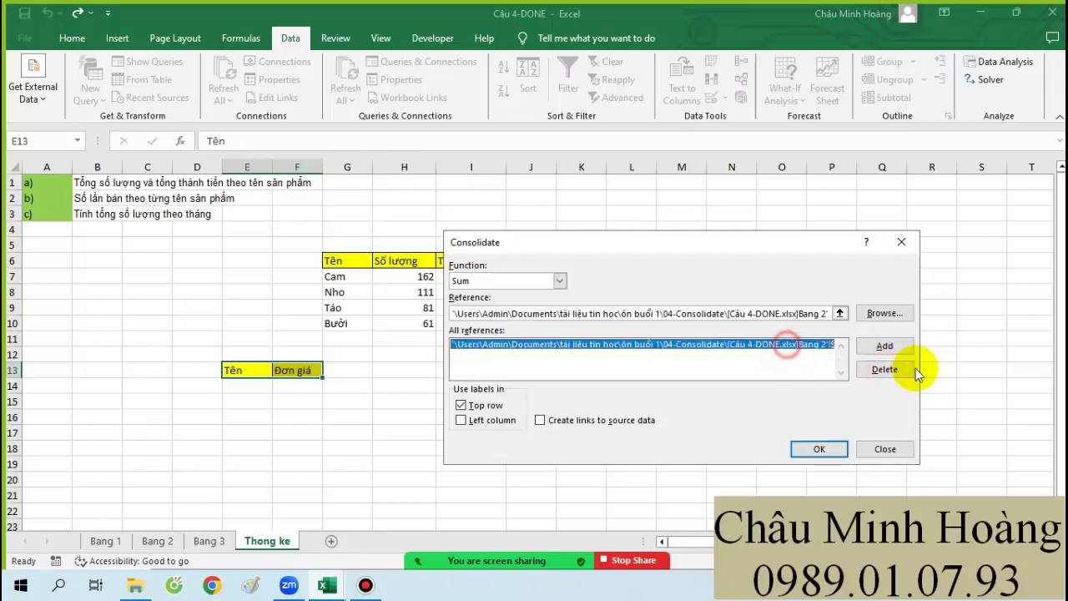
{"action": "left_click", "coordinate": [905, 370]}
Step: Set the consolidation function to Count and make the empty reference field ready for a source range
{"action": "left_click", "coordinate": [458, 282]}
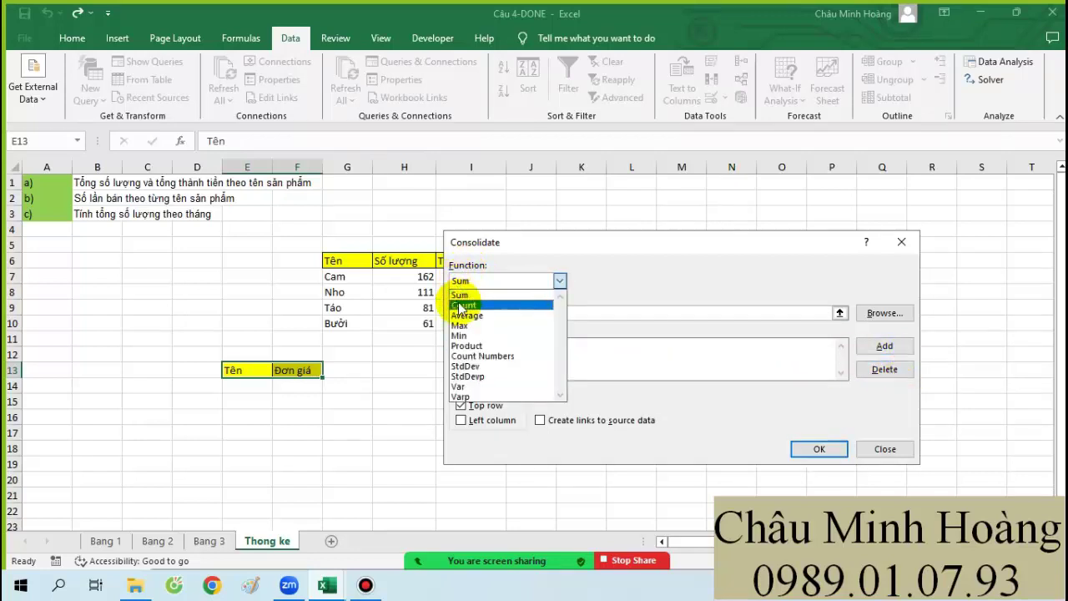
{"action": "left_click", "coordinate": [460, 306]}
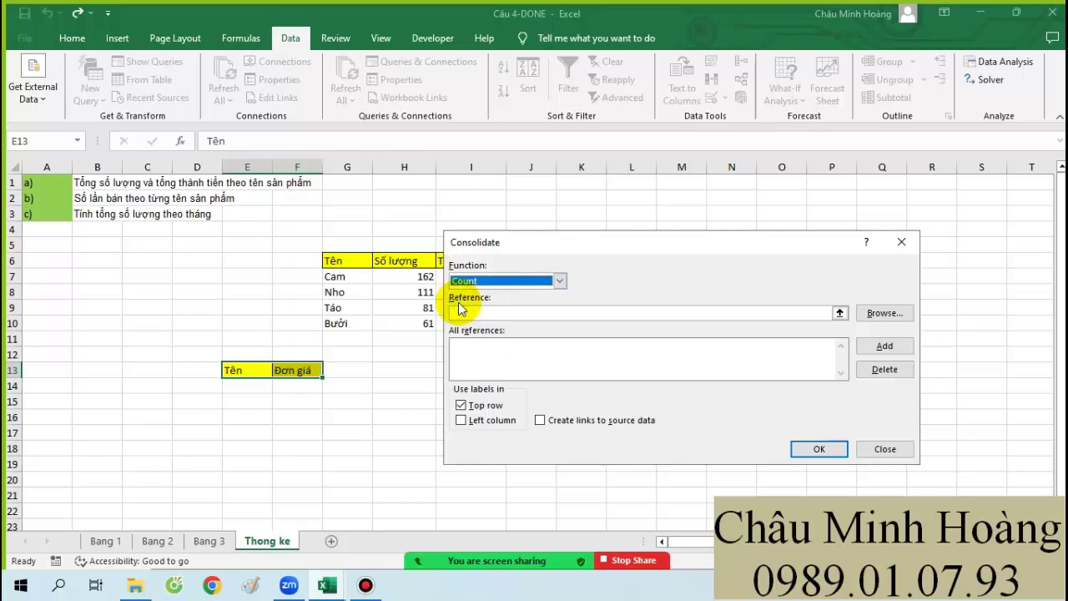
{"action": "left_click", "coordinate": [643, 312]}
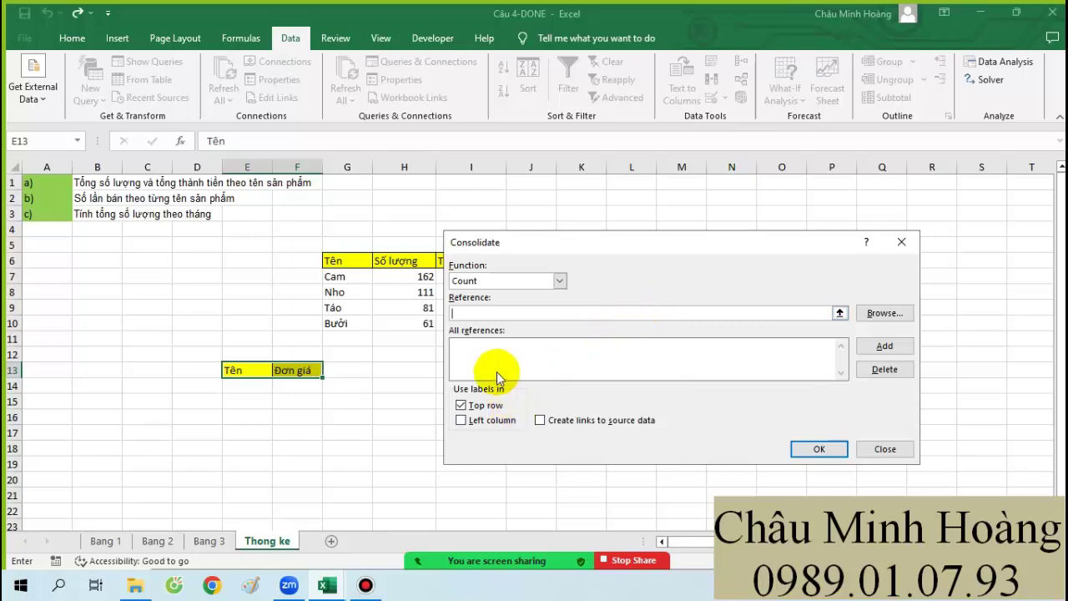
Step: Add the range B2:D9 on Bang 1 and the range B2:D9 on Bang 2 as consolidation references
{"action": "left_click", "coordinate": [106, 540]}
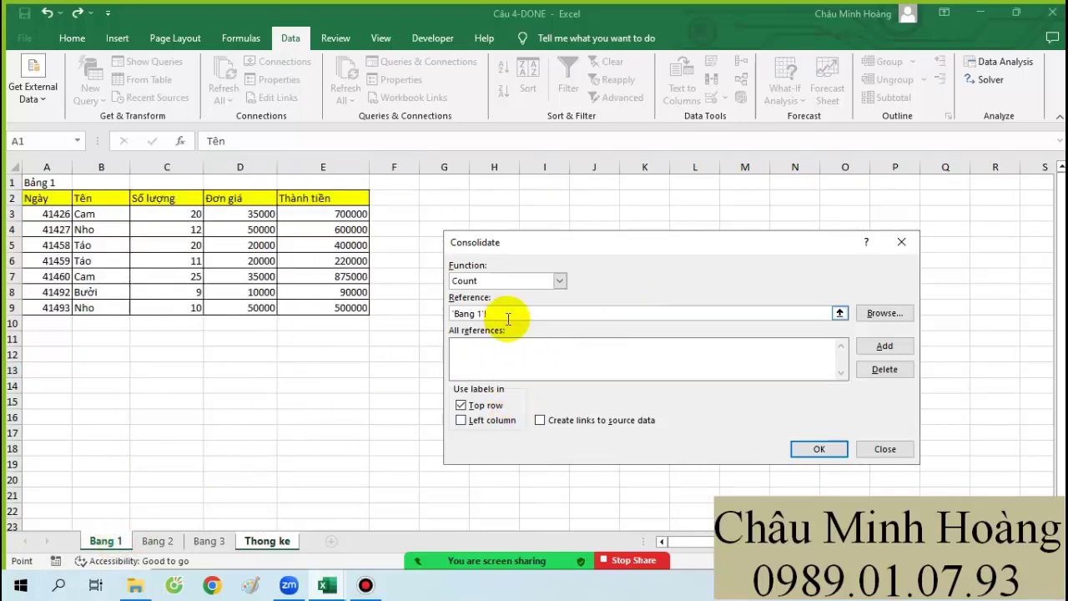
{"action": "left_click_drag", "start_coordinate": [90, 200], "coordinate": [263, 308]}
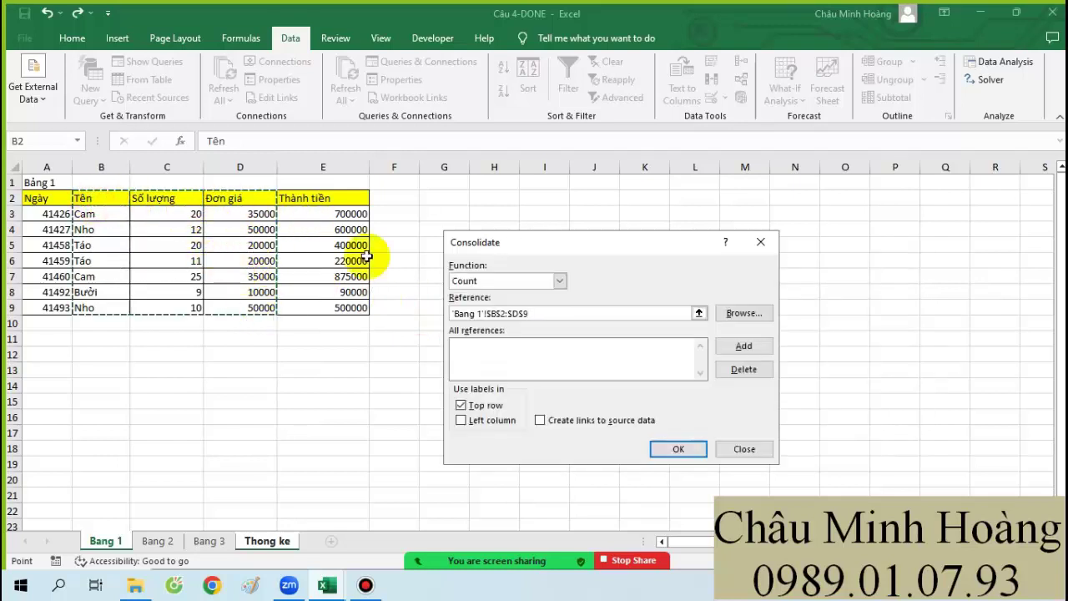
{"action": "left_click", "coordinate": [734, 349]}
{"action": "left_click", "coordinate": [157, 540]}
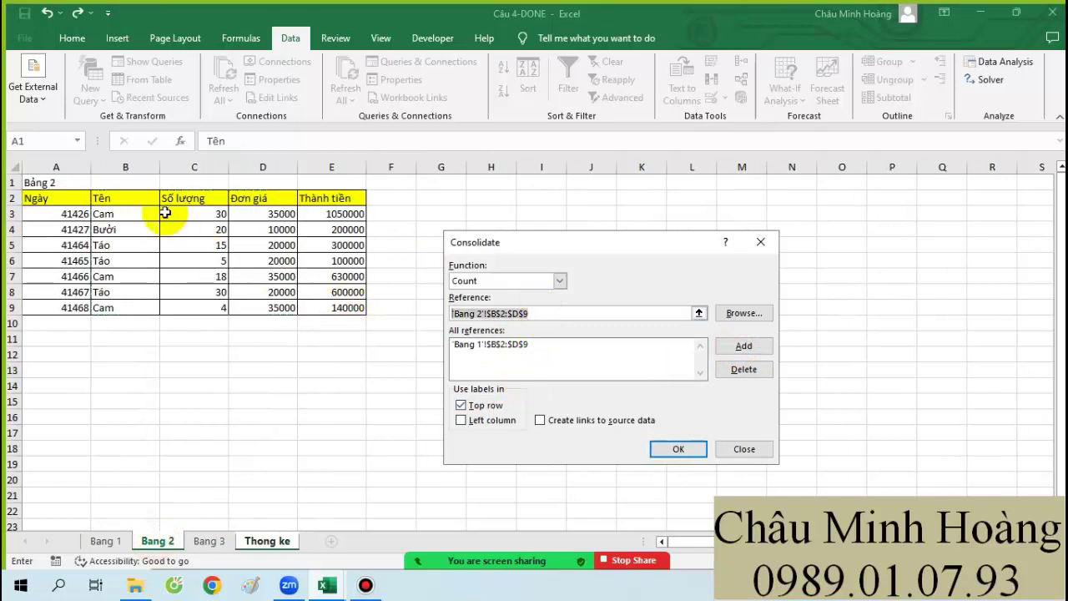
{"action": "left_click_drag", "start_coordinate": [101, 198], "coordinate": [278, 307]}
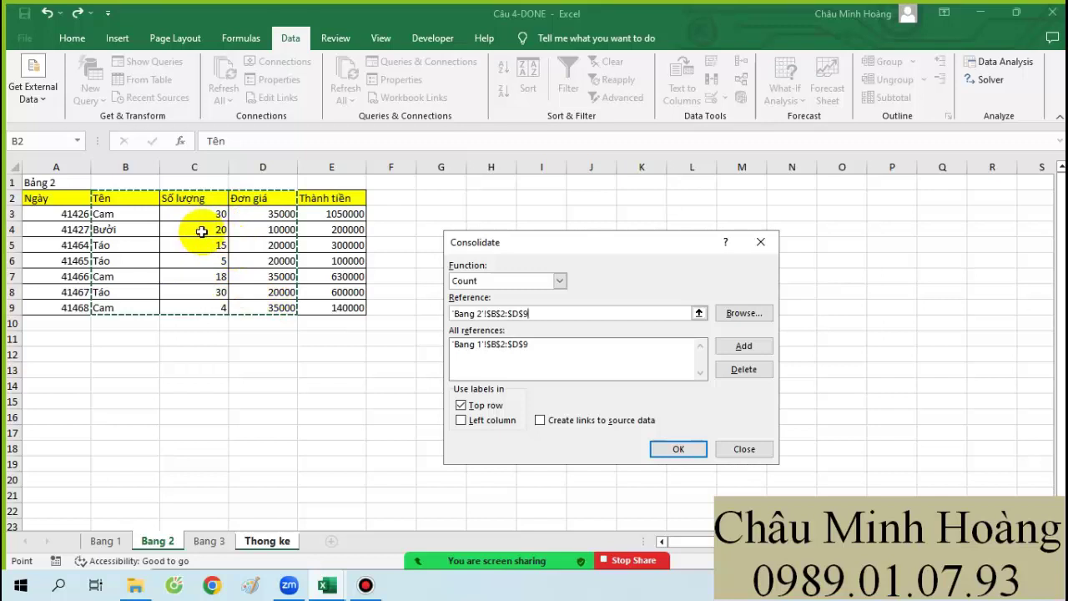
{"action": "left_click", "coordinate": [743, 345]}
Step: Add B2:D9 on Bang 3 as the third reference and run the consolidation with left column labels enabled
{"action": "left_click", "coordinate": [222, 540]}
{"action": "left_click_drag", "start_coordinate": [543, 313], "coordinate": [450, 313]}
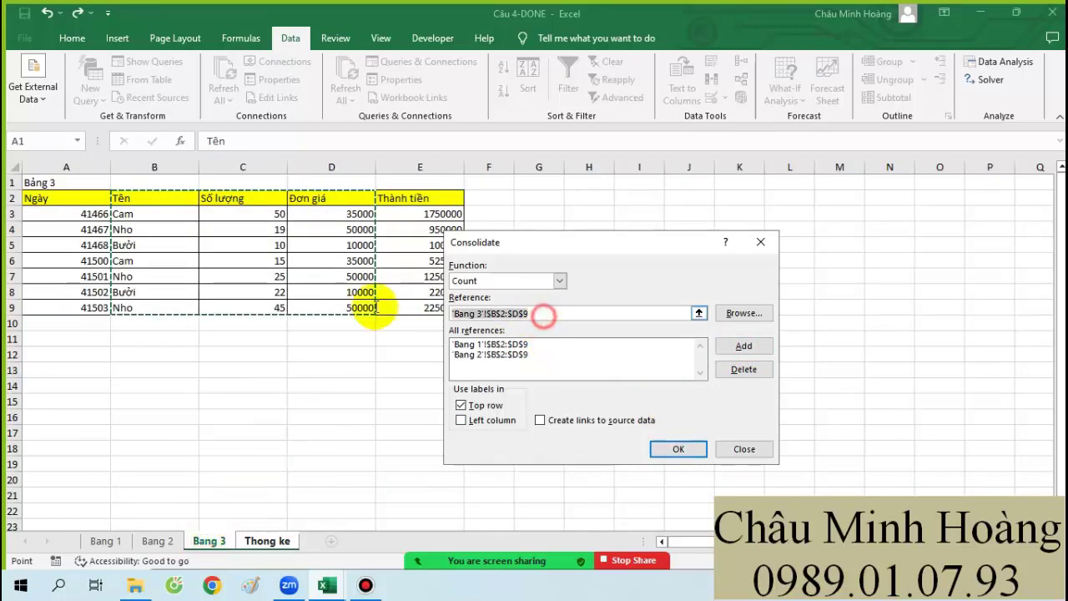
{"action": "mouse_move", "coordinate": [125, 200]}
{"action": "left_mouse_down"}
{"action": "mouse_move", "coordinate": [219, 206]}
{"action": "mouse_move", "coordinate": [359, 309]}
{"action": "left_mouse_up"}
{"action": "left_click", "coordinate": [743, 345]}
{"action": "left_click", "coordinate": [513, 420]}
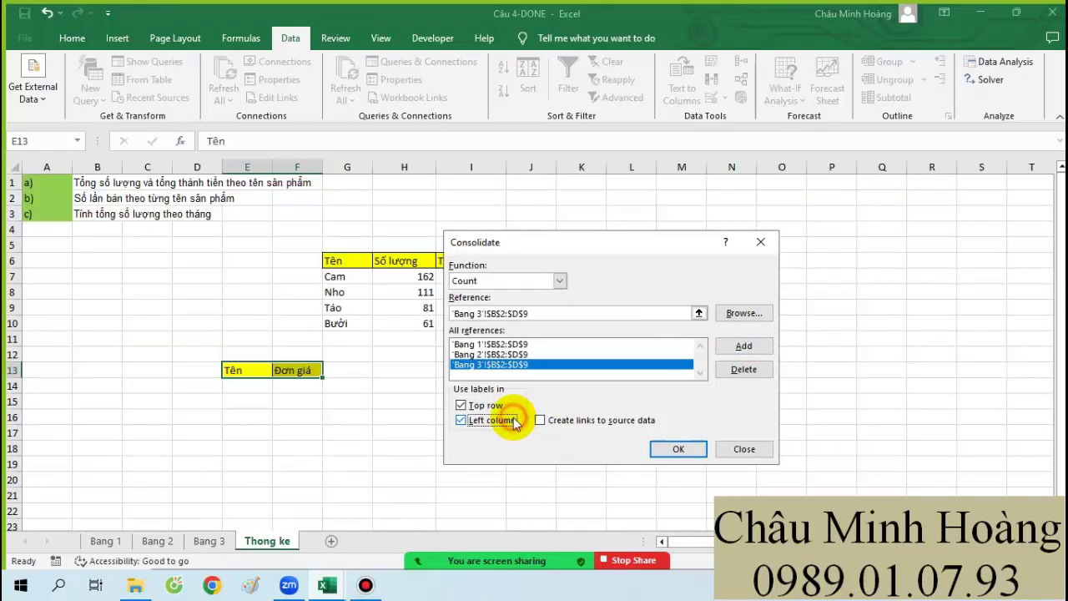
{"action": "left_click", "coordinate": [667, 449]}
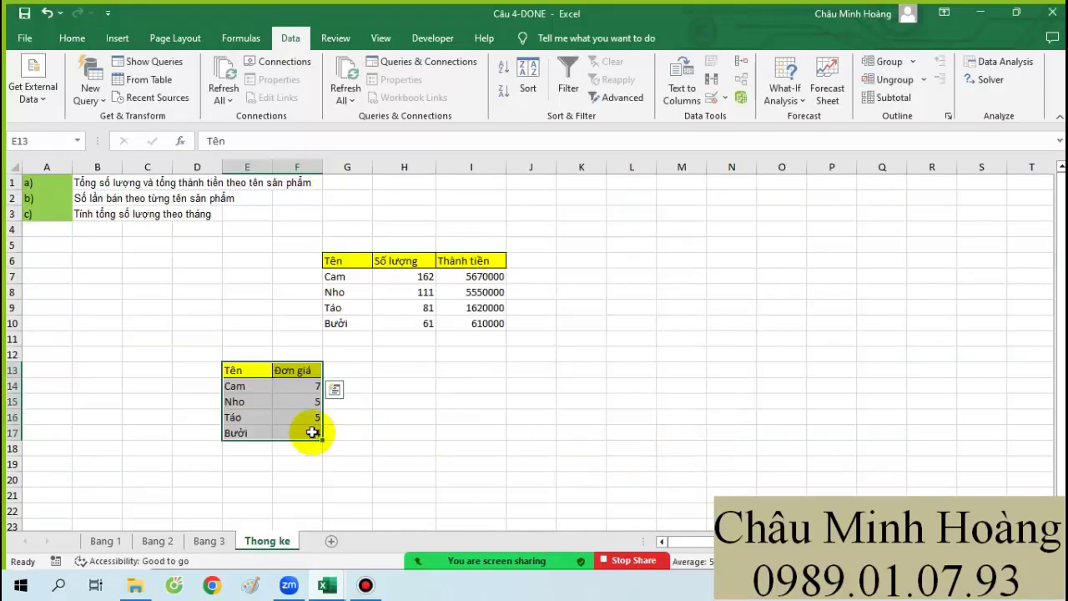
Step: Rename the heading in F13 to "Số lần bán" and widen column F to fit it
{"action": "left_click", "coordinate": [259, 375]}
{"action": "left_click", "coordinate": [313, 372]}
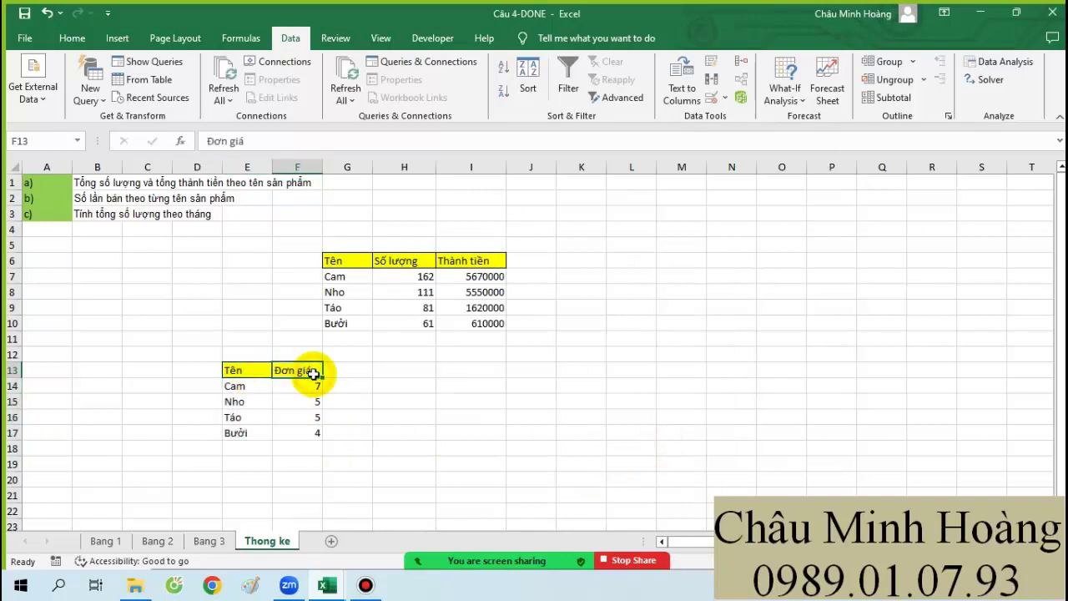
{"action": "type", "text": "Số lầ"}
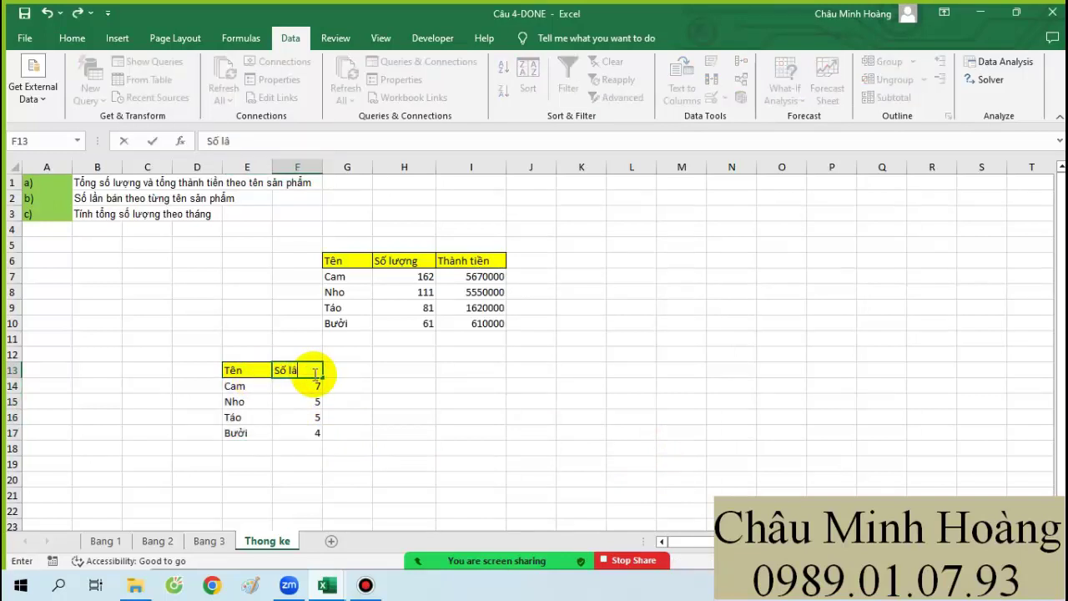
{"action": "type", "text": "n bán"}
{"action": "key", "text": "Return"}
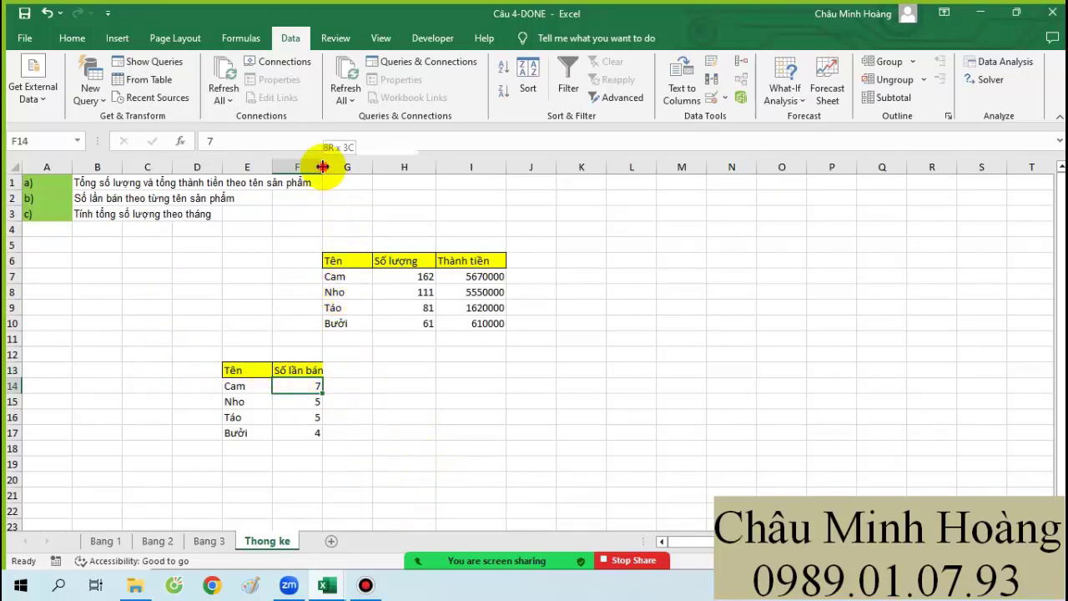
{"action": "left_click_drag", "start_coordinate": [323, 167], "coordinate": [331, 167]}
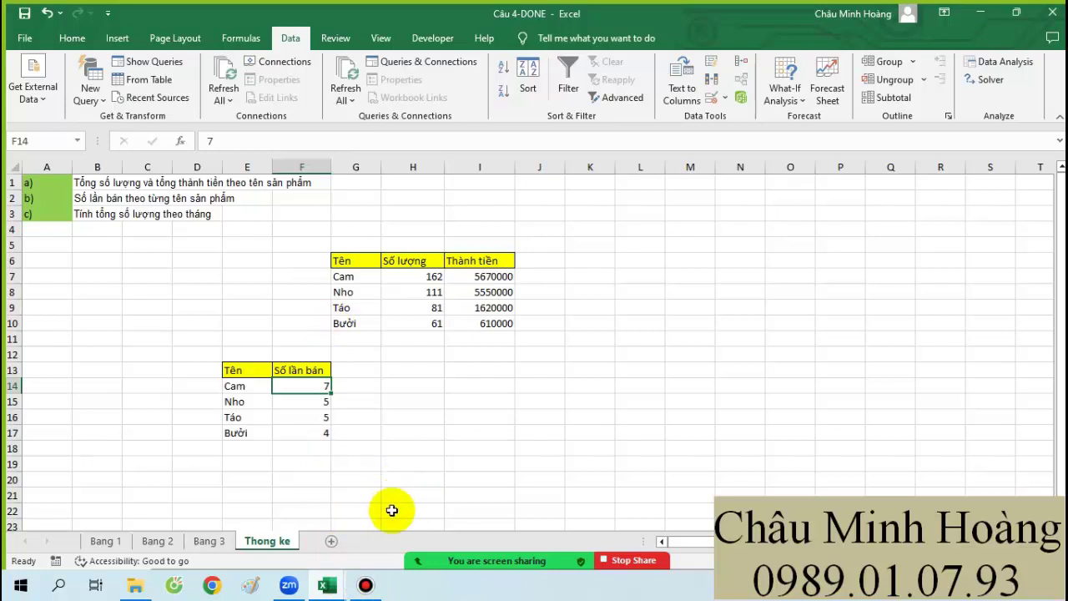
{"action": "left_click", "coordinate": [366, 585]}
{"action": "left_click", "coordinate": [583, 122]}
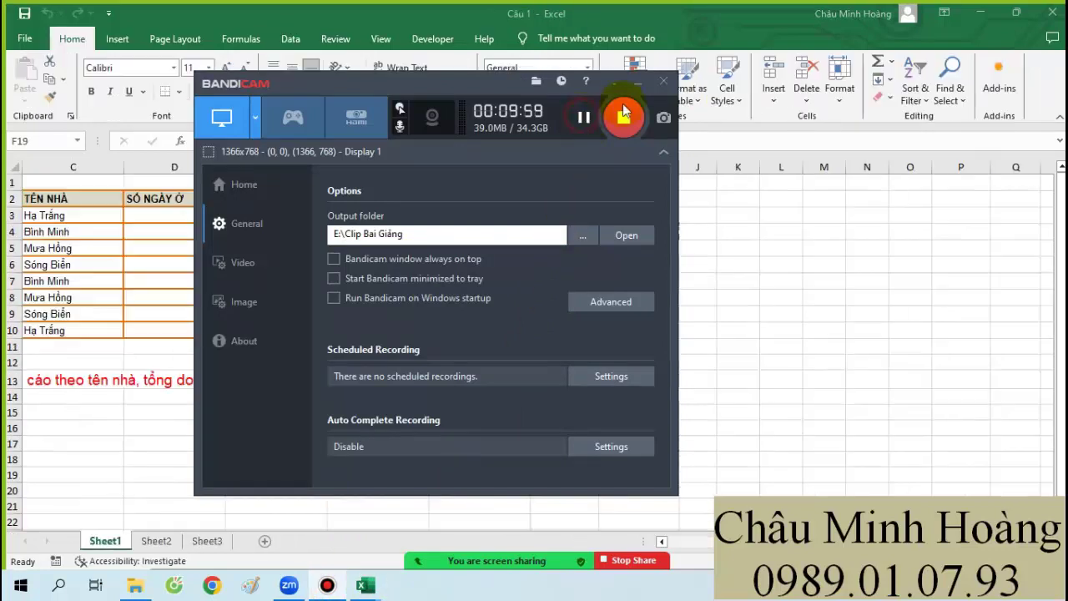
{"action": "left_click", "coordinate": [648, 92]}
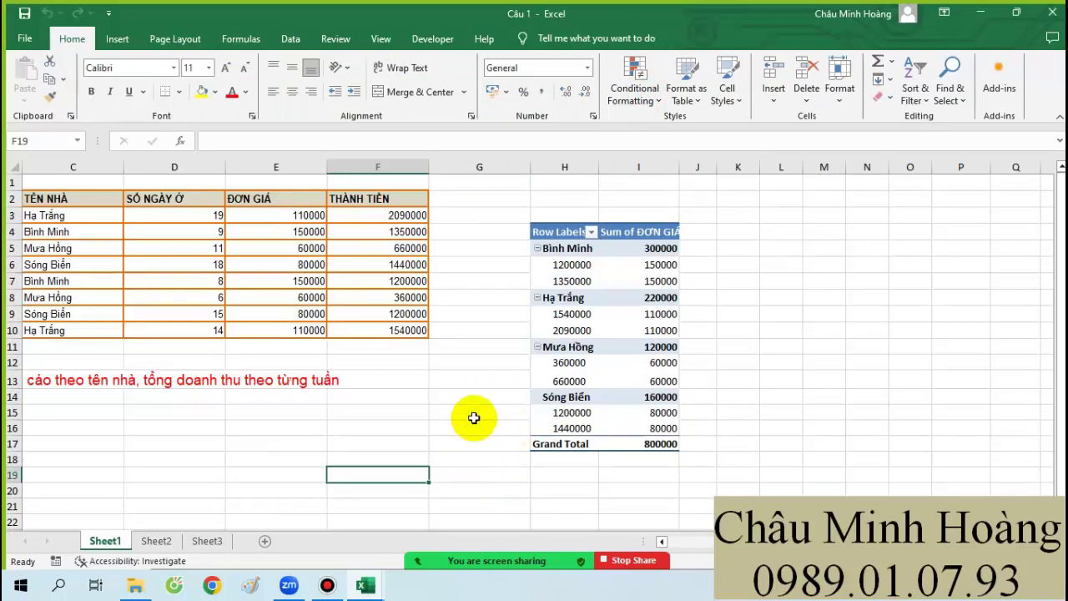
{"action": "left_click_drag", "start_coordinate": [472, 406], "coordinate": [476, 389]}
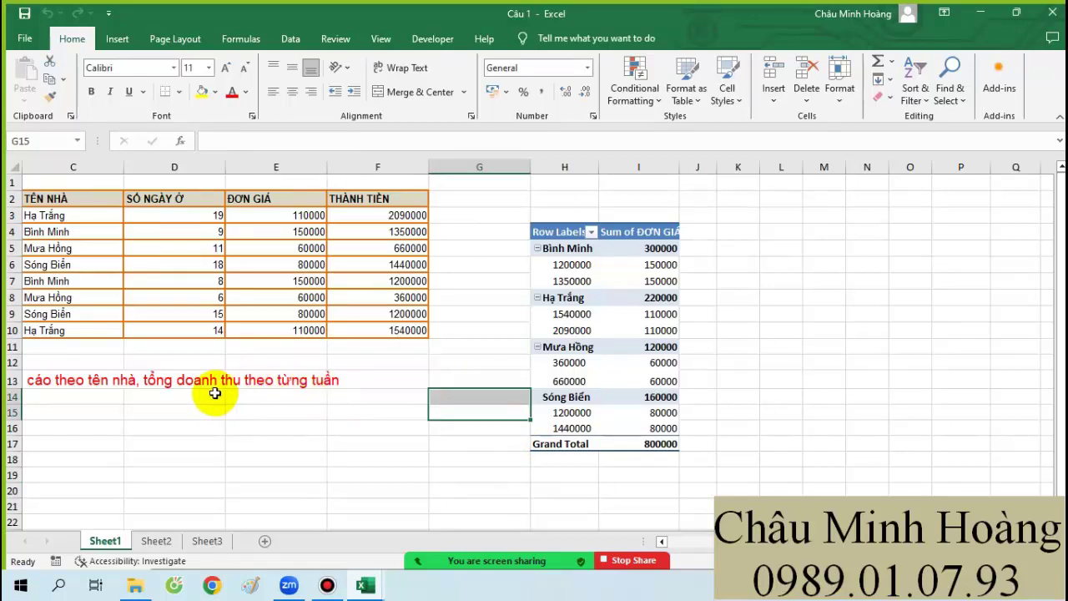
{"action": "left_click_drag", "start_coordinate": [108, 413], "coordinate": [12, 393]}
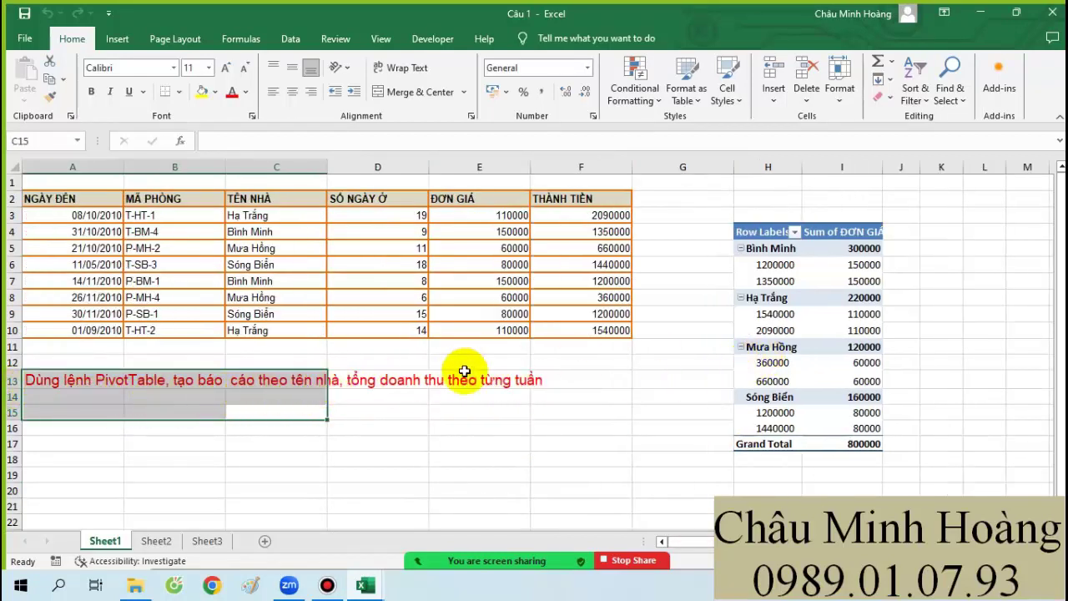
{"action": "left_click", "coordinate": [178, 197]}
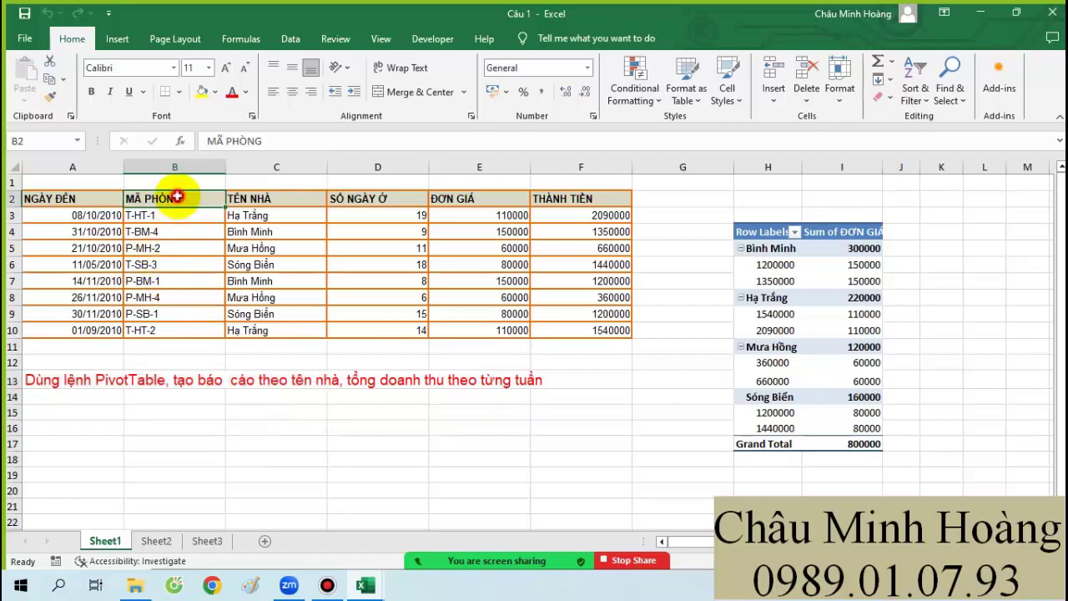
{"action": "left_click_drag", "start_coordinate": [178, 197], "coordinate": [188, 332]}
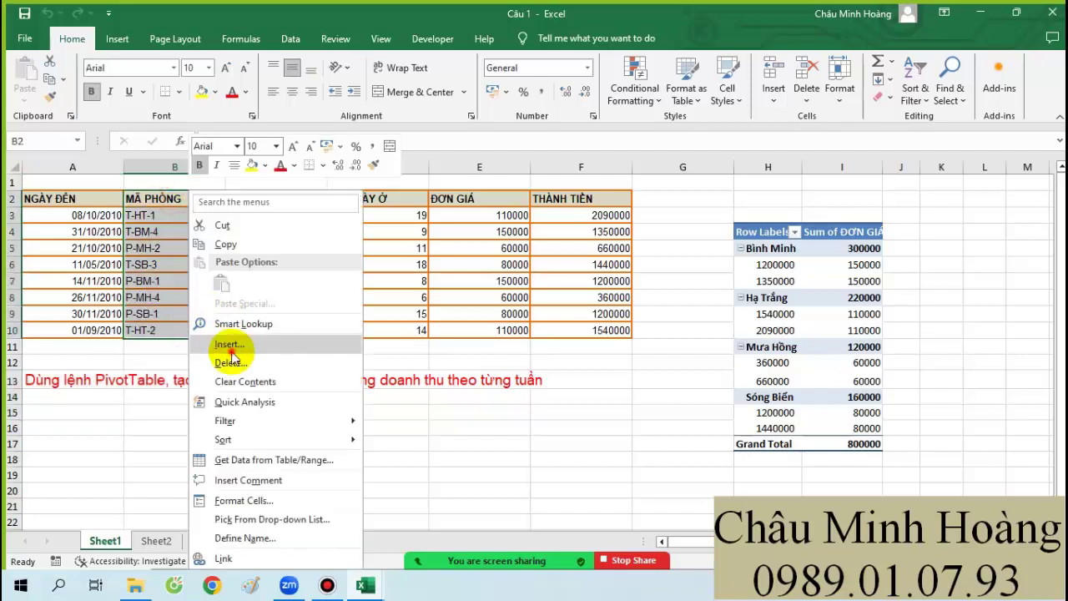
{"action": "left_click", "coordinate": [229, 343]}
{"action": "left_click", "coordinate": [200, 420]}
{"action": "left_click", "coordinate": [540, 337]}
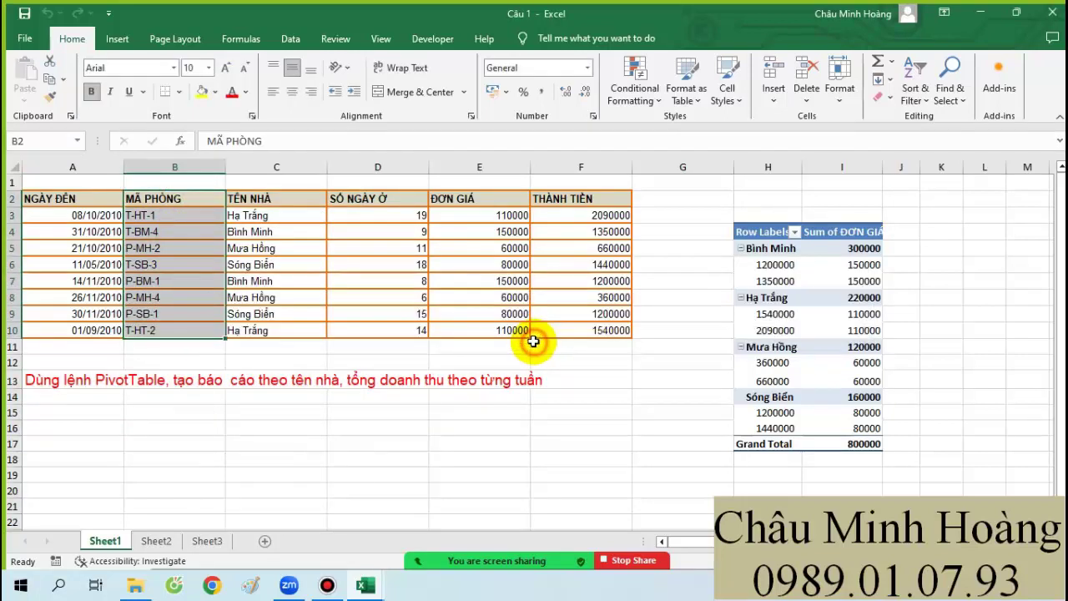
Step: Insert a new column before MÃ PHÒNG on Sheet1 of Câu 1 and head it "Tuần" in B2
{"action": "right_click", "coordinate": [174, 167]}
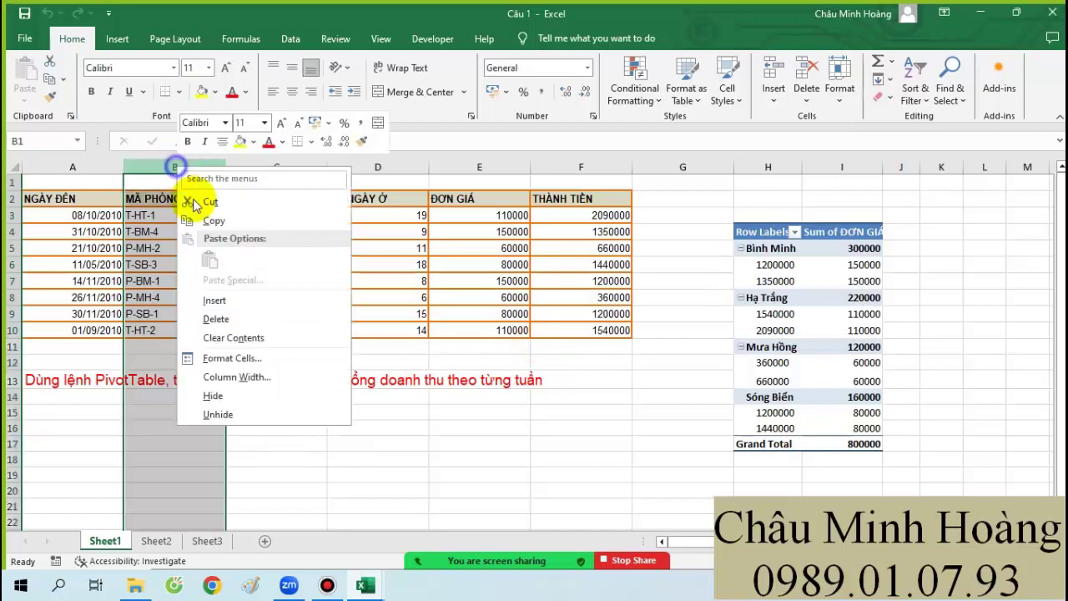
{"action": "left_click", "coordinate": [242, 301]}
{"action": "left_click", "coordinate": [179, 201]}
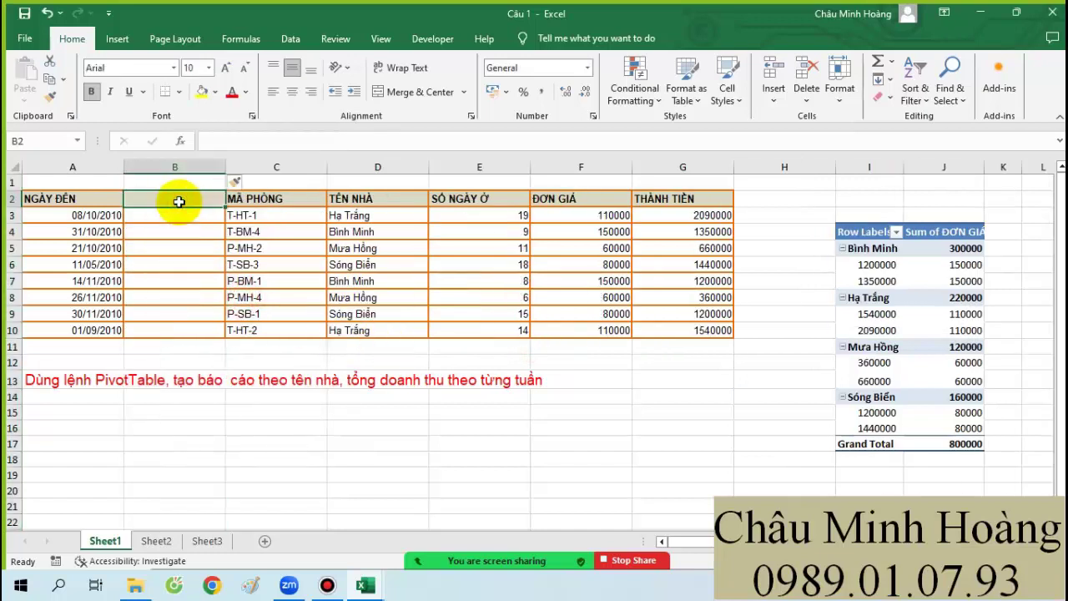
{"action": "type", "text": "Tuan"}
{"action": "key", "text": "Return"}
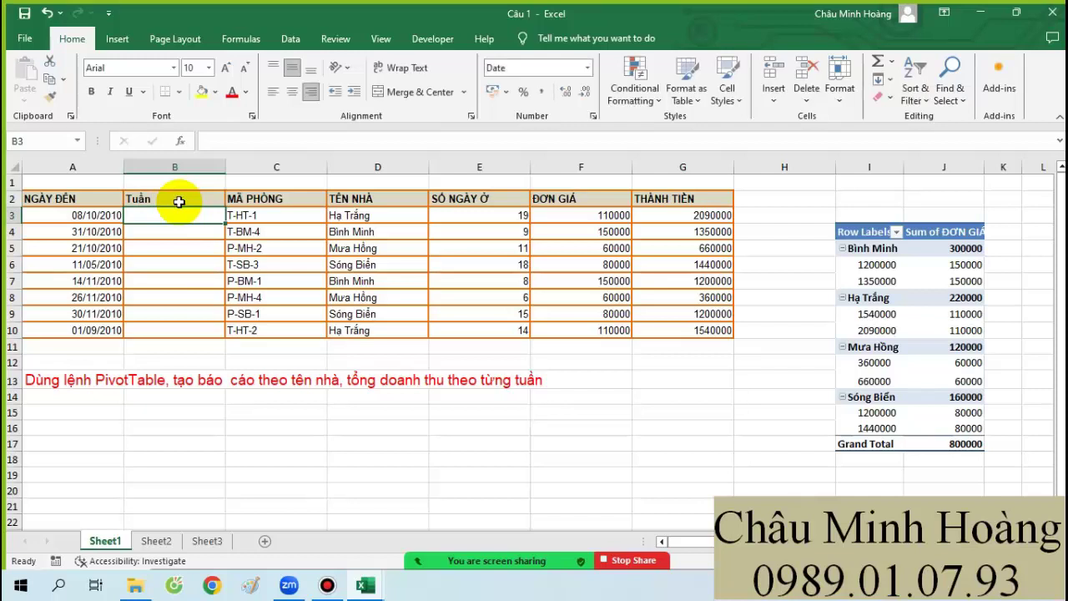
Step: Enter ="Tuần Thứ "&INT((DAY(A3)-1)/7)+1 in B3 and fill it down to B10
{"action": "type", "text": "=\"Tuần Thứ"}
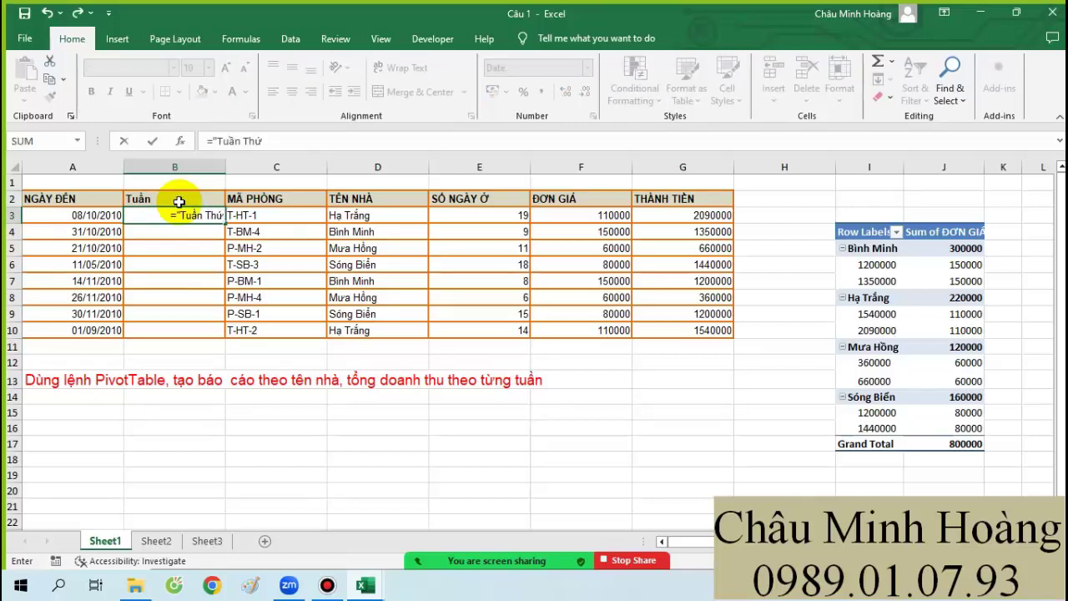
{"action": "type", "text": " \"&int"}
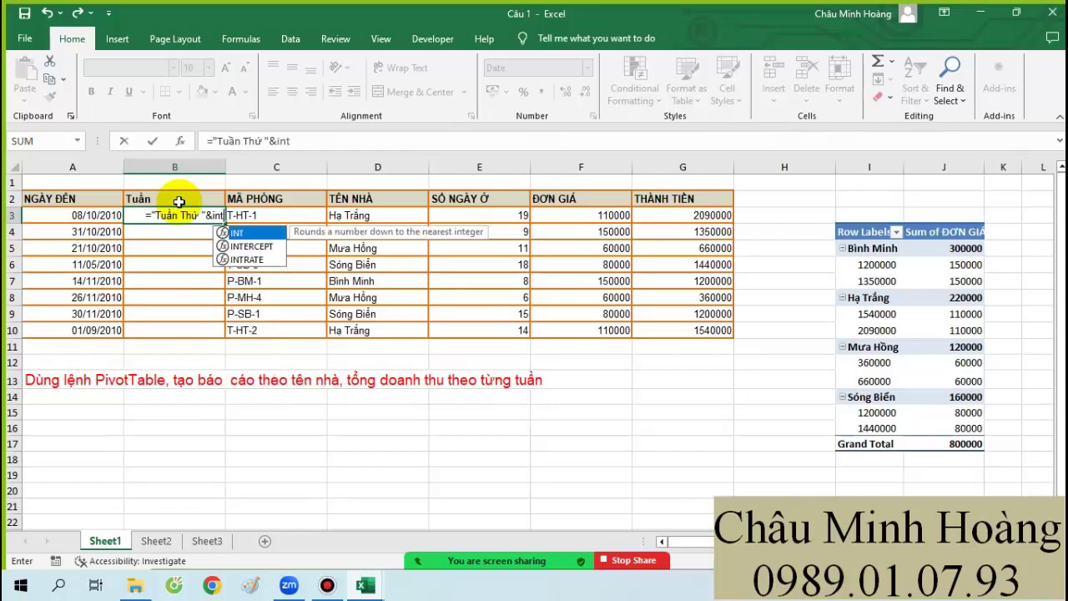
{"action": "type", "text": "((day("}
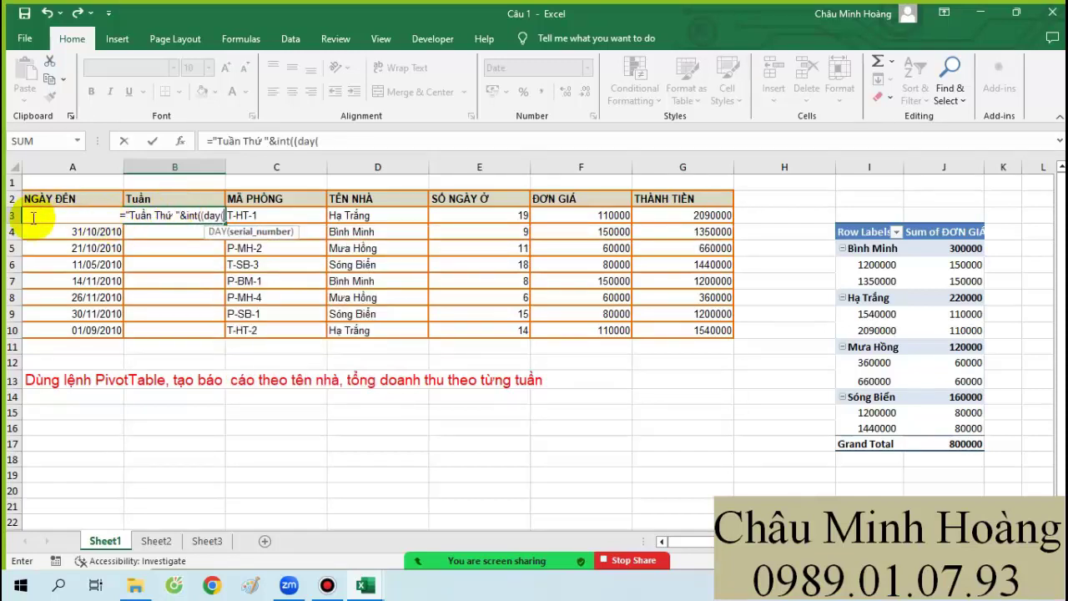
{"action": "type", "text": "A3"}
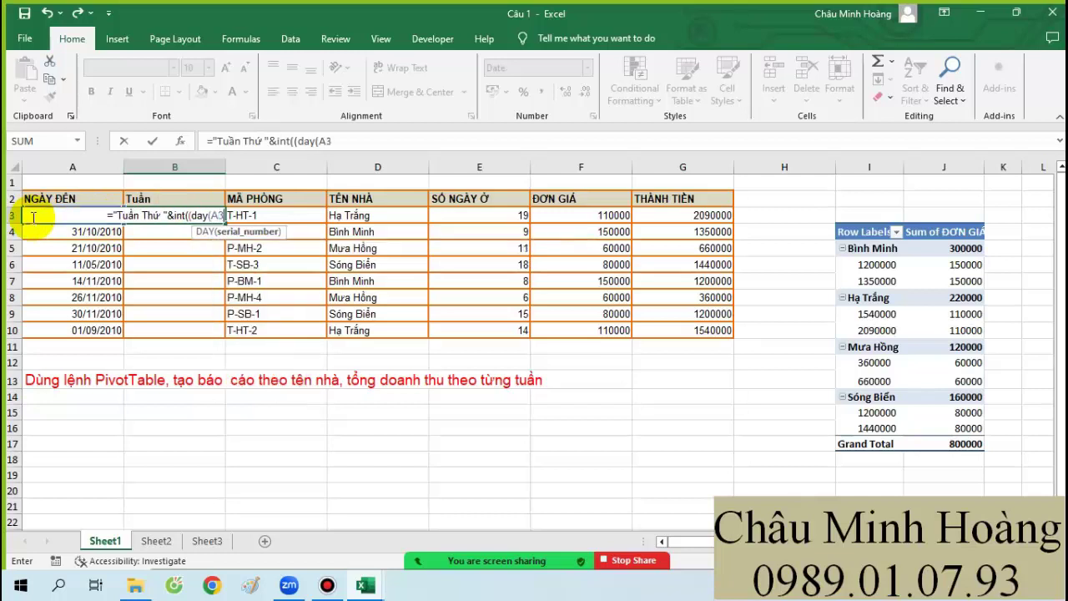
{"action": "type", "text": ")-1)/"}
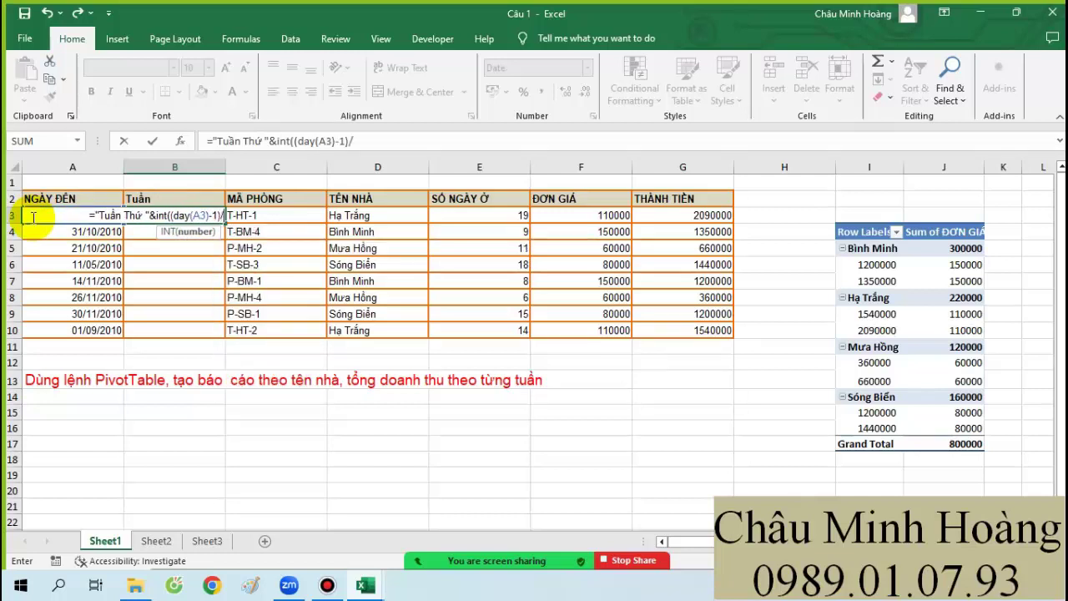
{"action": "type", "text": "7)+1"}
{"action": "key", "text": "Return"}
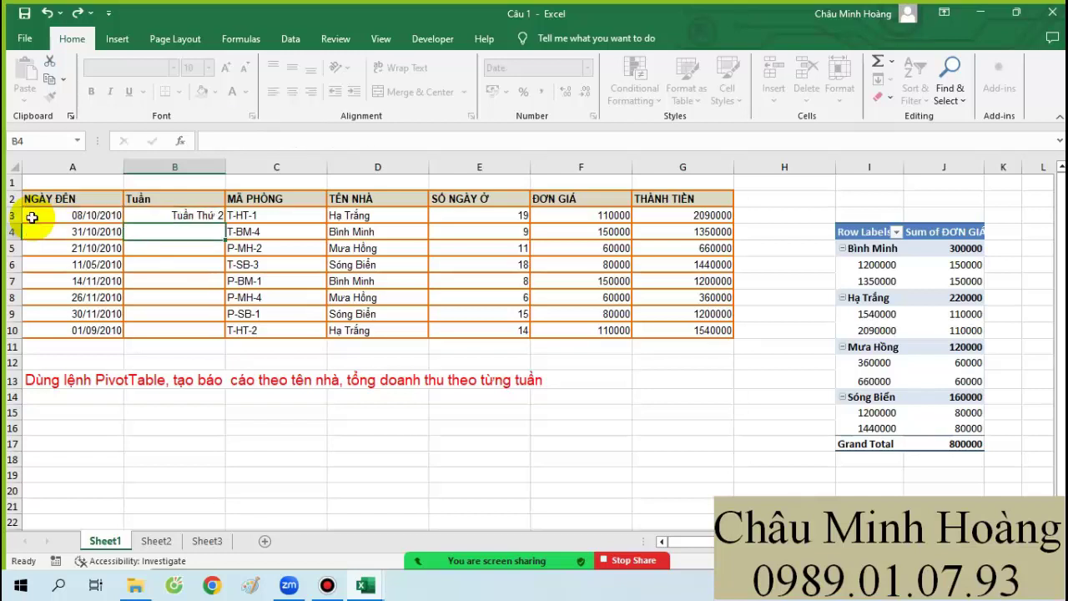
{"action": "left_click", "coordinate": [173, 215]}
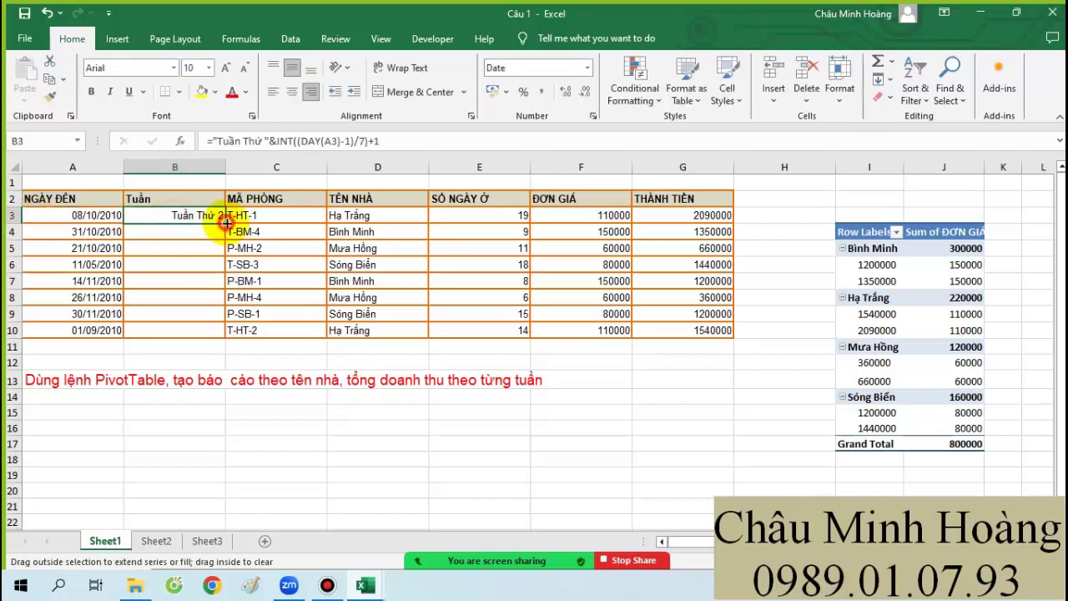
{"action": "double_click", "coordinate": [224, 222]}
Step: Copy the text of the B3 formula without its opening =" and paste it as plain text in A15
{"action": "double_click", "coordinate": [178, 215]}
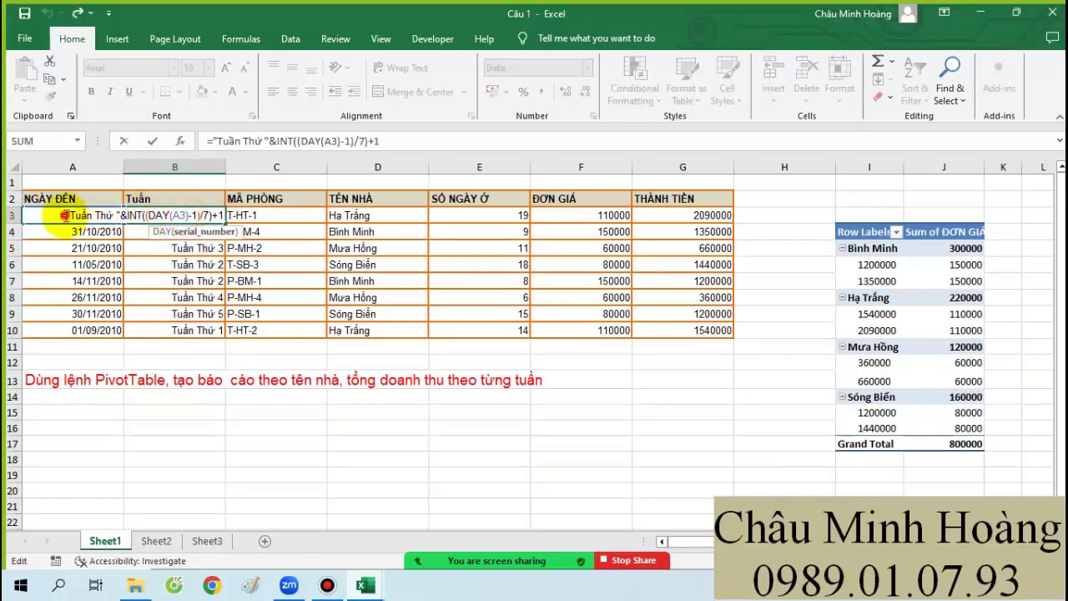
{"action": "left_click_drag", "start_coordinate": [66, 215], "coordinate": [224, 215]}
{"action": "key", "text": "Escape"}
{"action": "key", "text": "Up"}
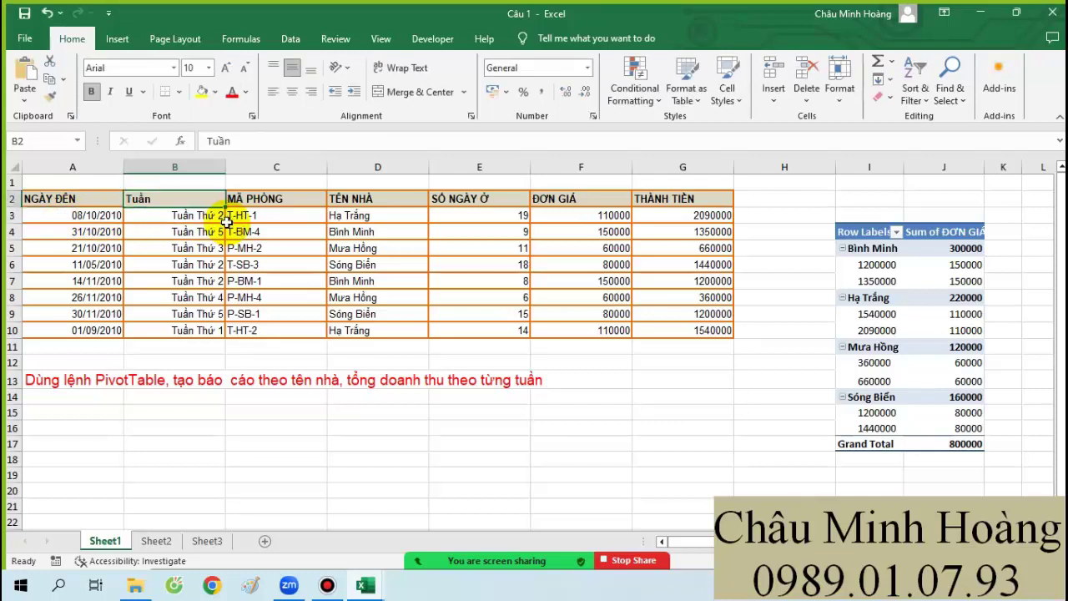
{"action": "left_click", "coordinate": [74, 413]}
{"action": "type", "text": "Tuần Thứ &INT((DAY(A3)-1)/7)+1"}
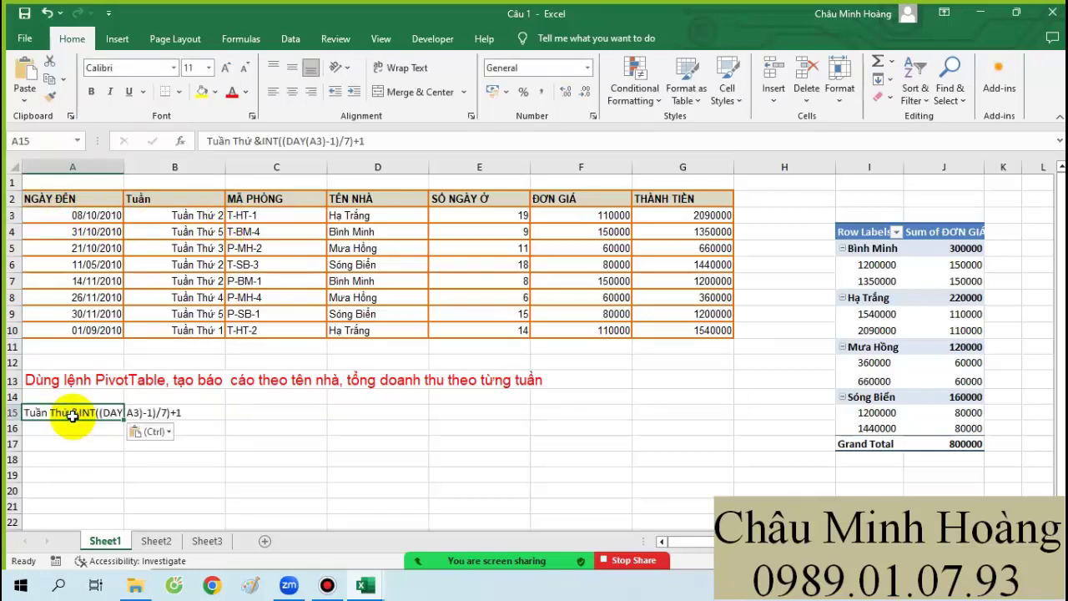
Step: Enlarge the formula text in A15 to font size 24
{"action": "left_click", "coordinate": [225, 69]}
{"action": "left_click", "coordinate": [226, 69]}
{"action": "left_click", "coordinate": [225, 69]}
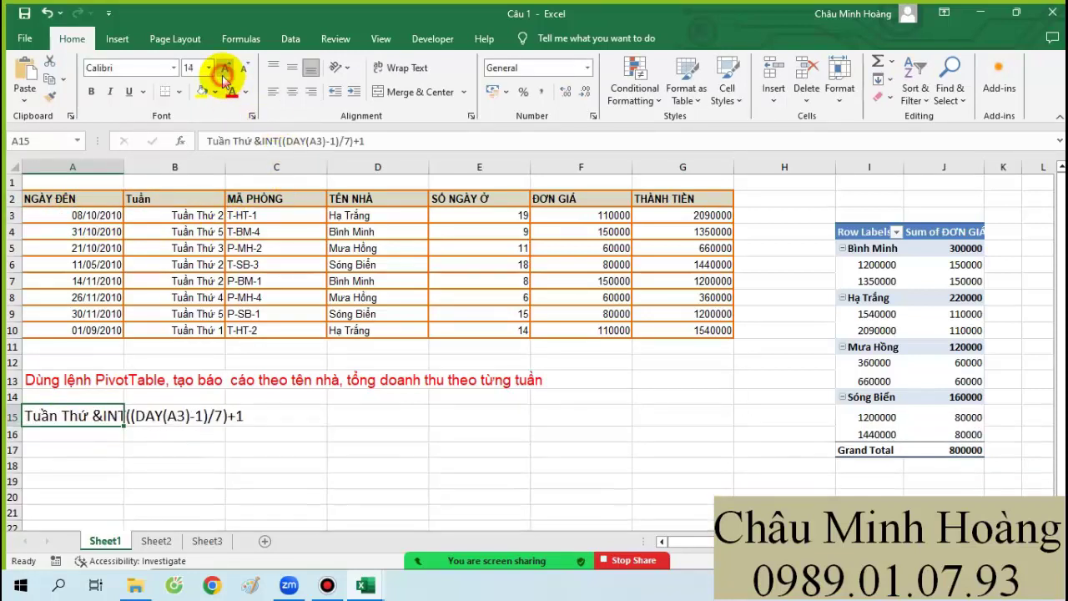
{"action": "left_click", "coordinate": [225, 68]}
{"action": "left_click", "coordinate": [225, 68]}
{"action": "left_click", "coordinate": [225, 68]}
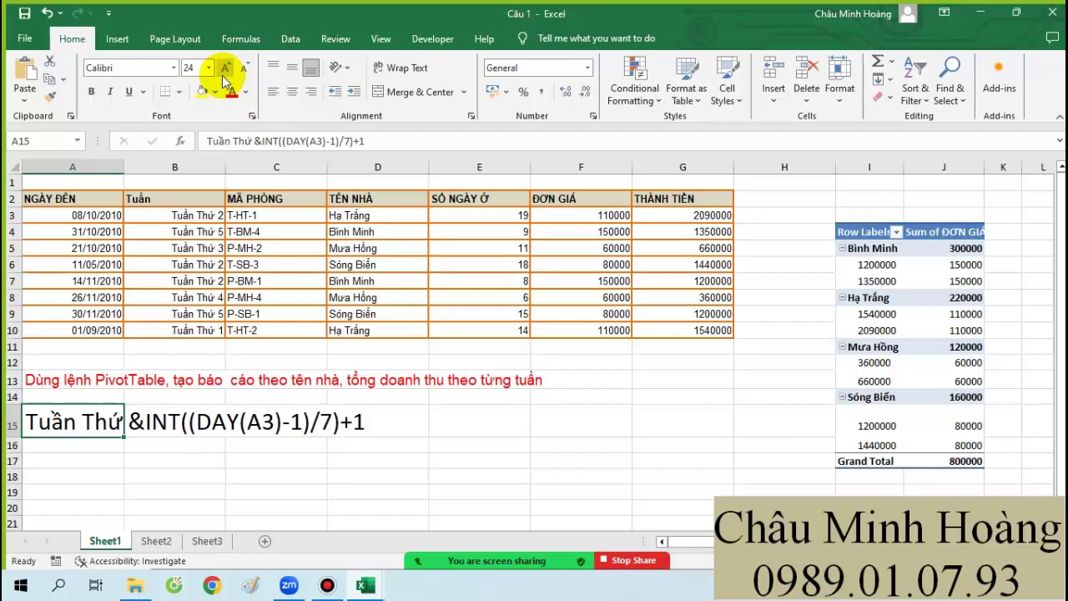
{"action": "left_click", "coordinate": [601, 359]}
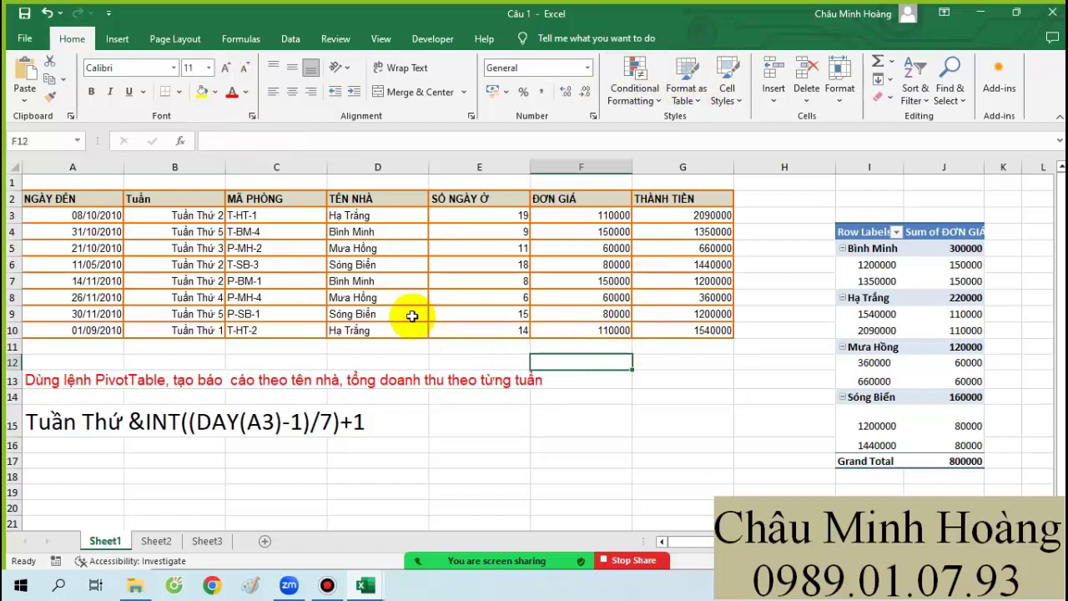
{"action": "left_click_drag", "start_coordinate": [108, 202], "coordinate": [690, 333]}
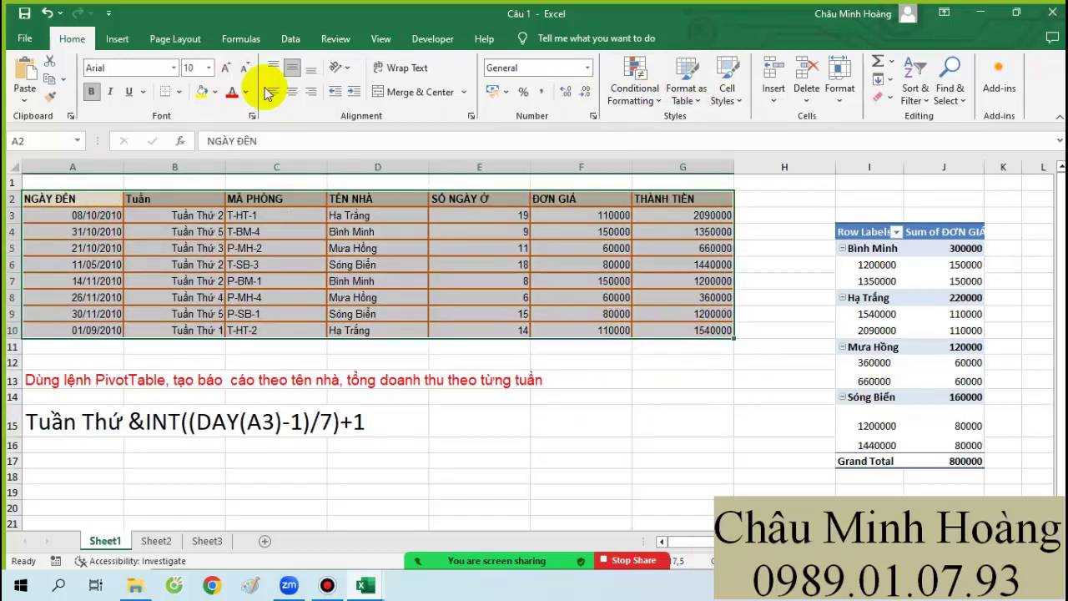
{"action": "left_click", "coordinate": [116, 38]}
{"action": "left_click", "coordinate": [32, 99]}
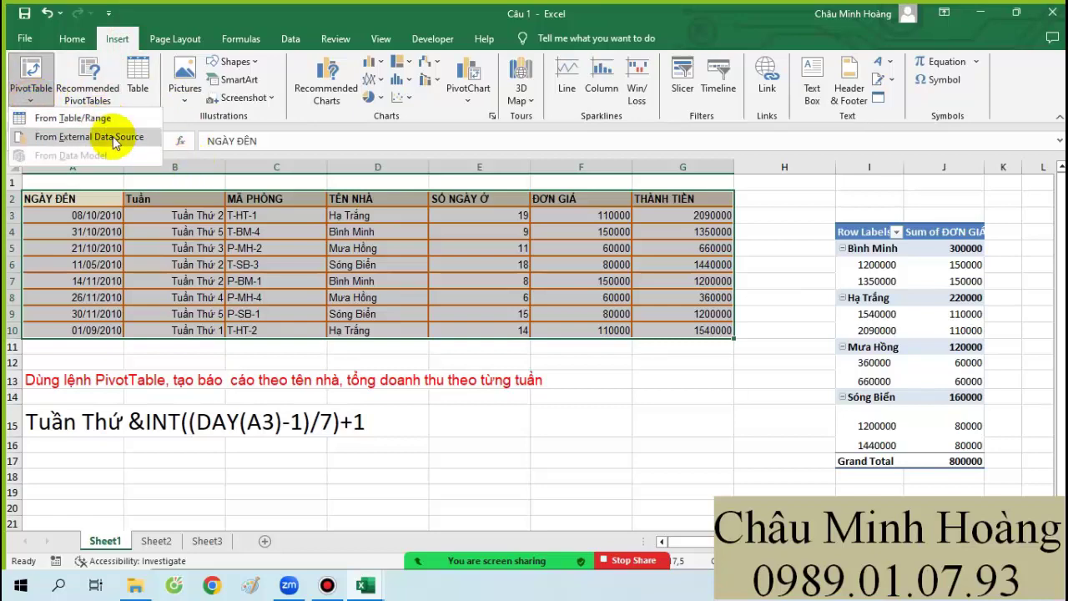
{"action": "left_click", "coordinate": [116, 140]}
{"action": "left_click", "coordinate": [509, 389]}
{"action": "left_click", "coordinate": [540, 405]}
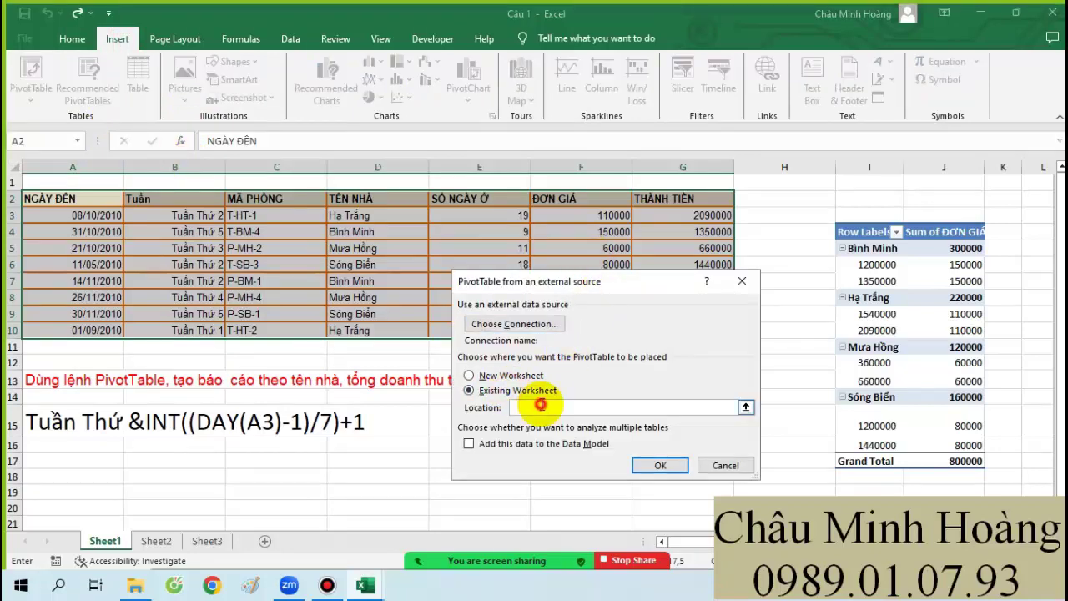
{"action": "scroll", "coordinate": [278, 405], "scroll_direction": "down", "scroll_amount": 3}
{"action": "left_click", "coordinate": [117, 382]}
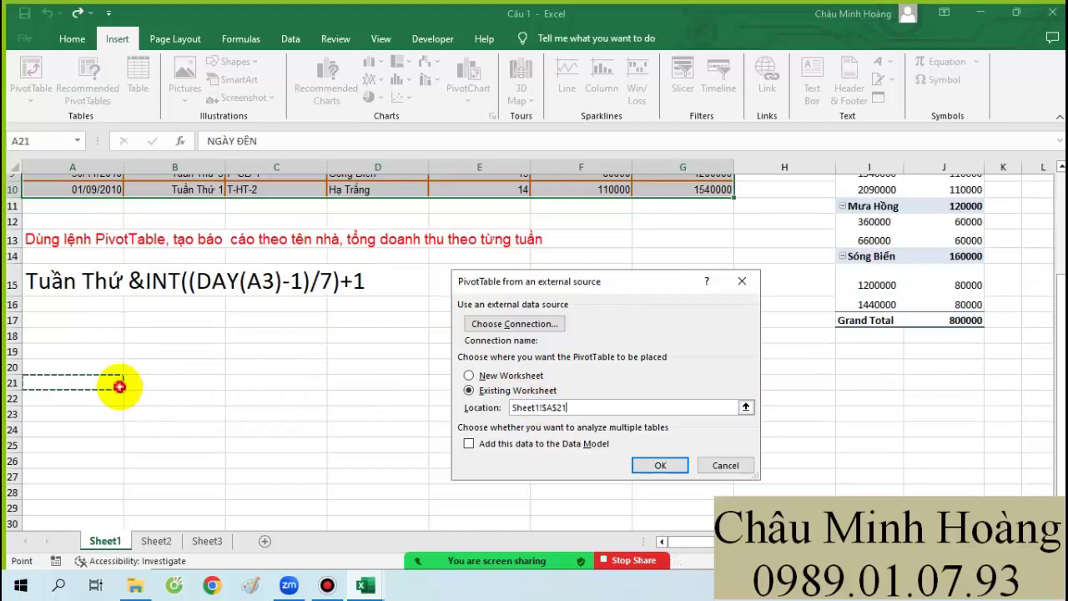
{"action": "left_click", "coordinate": [639, 469]}
{"action": "left_click", "coordinate": [627, 276]}
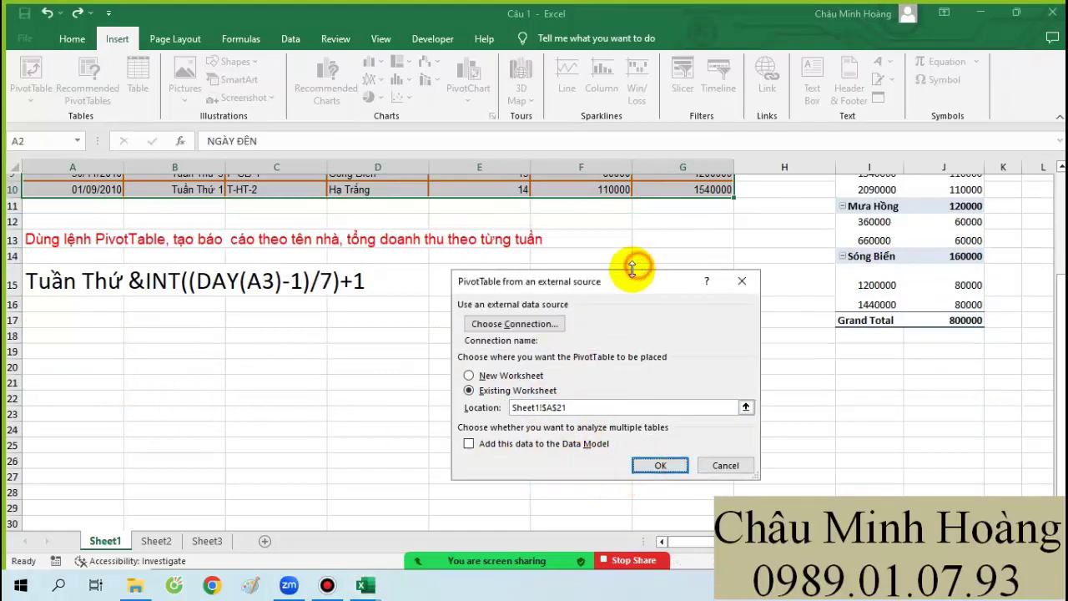
{"action": "left_click", "coordinate": [739, 285]}
{"action": "scroll", "coordinate": [345, 352], "scroll_direction": "up", "scroll_amount": 3}
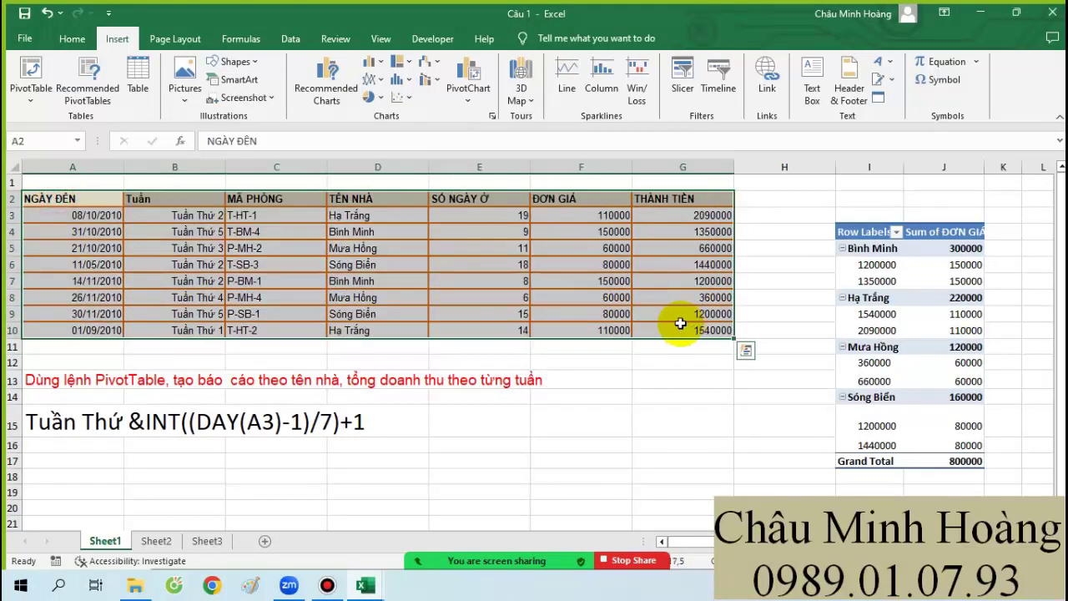
Step: Insert a PivotTable from Sheet1!A2:G10 into the existing worksheet at cell B19
{"action": "left_click", "coordinate": [30, 69]}
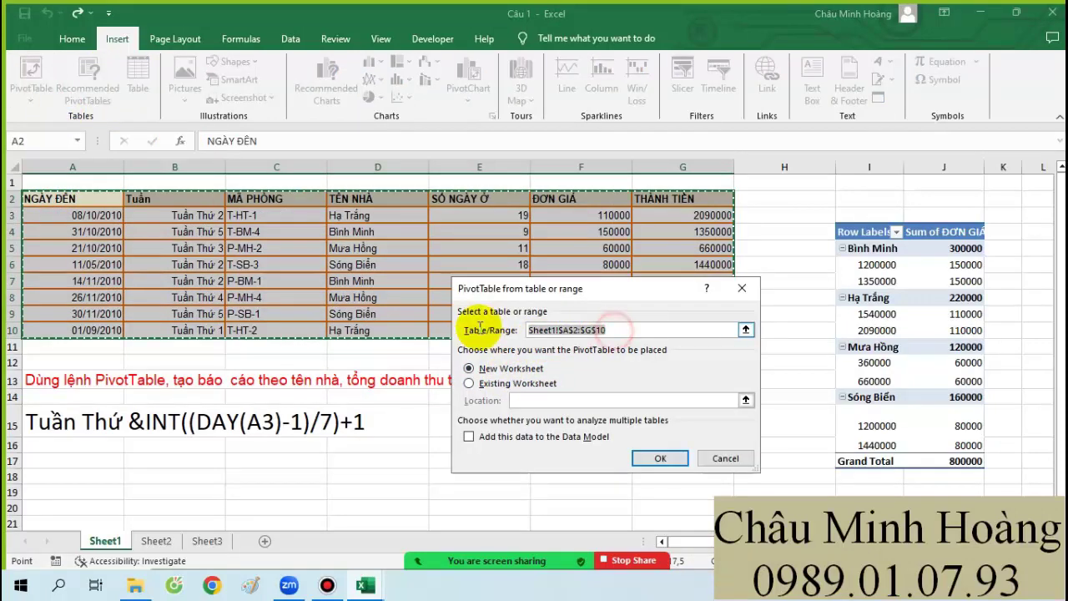
{"action": "left_click", "coordinate": [484, 383]}
{"action": "scroll", "coordinate": [226, 429], "scroll_direction": "down", "scroll_amount": 1}
{"action": "left_click", "coordinate": [134, 444]}
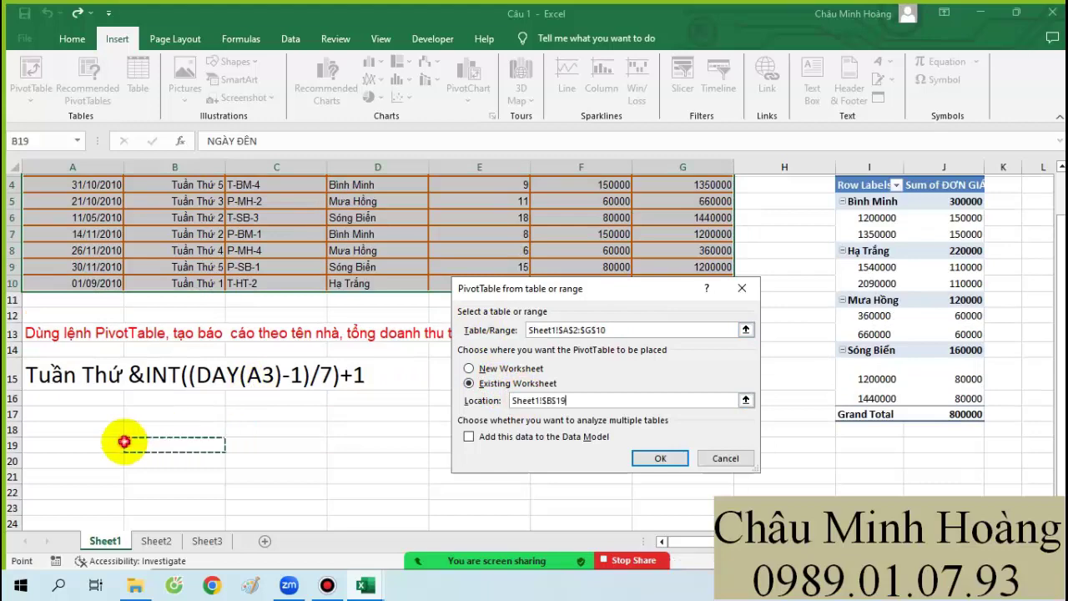
{"action": "left_click", "coordinate": [652, 460]}
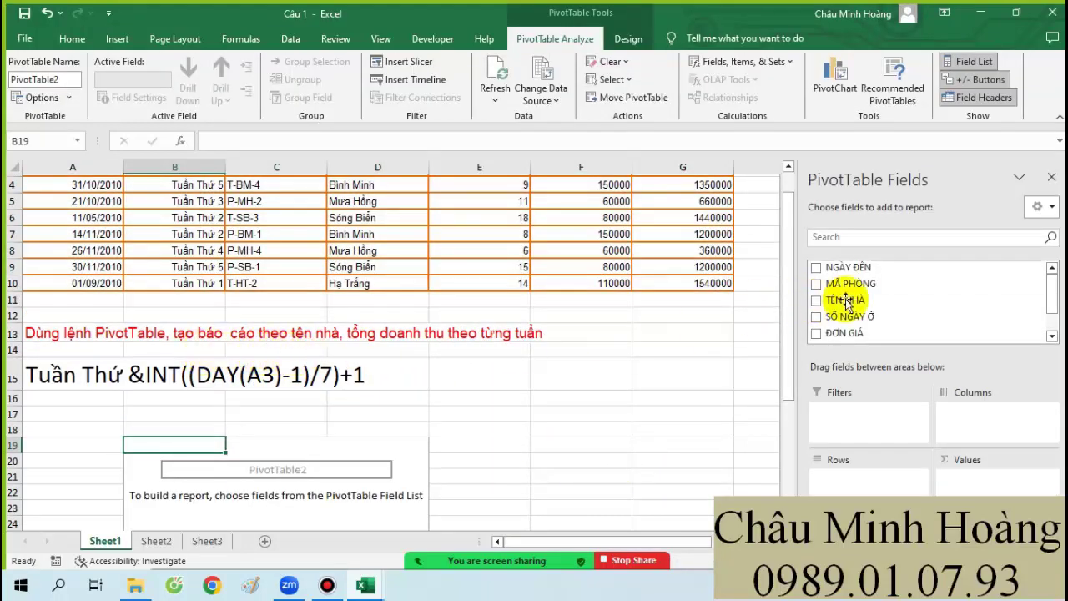
Step: Add TÊN NHÀ to the rows and THÀNH TIỀN to the values of the PivotTable at B19
{"action": "left_click_drag", "start_coordinate": [839, 300], "coordinate": [826, 481]}
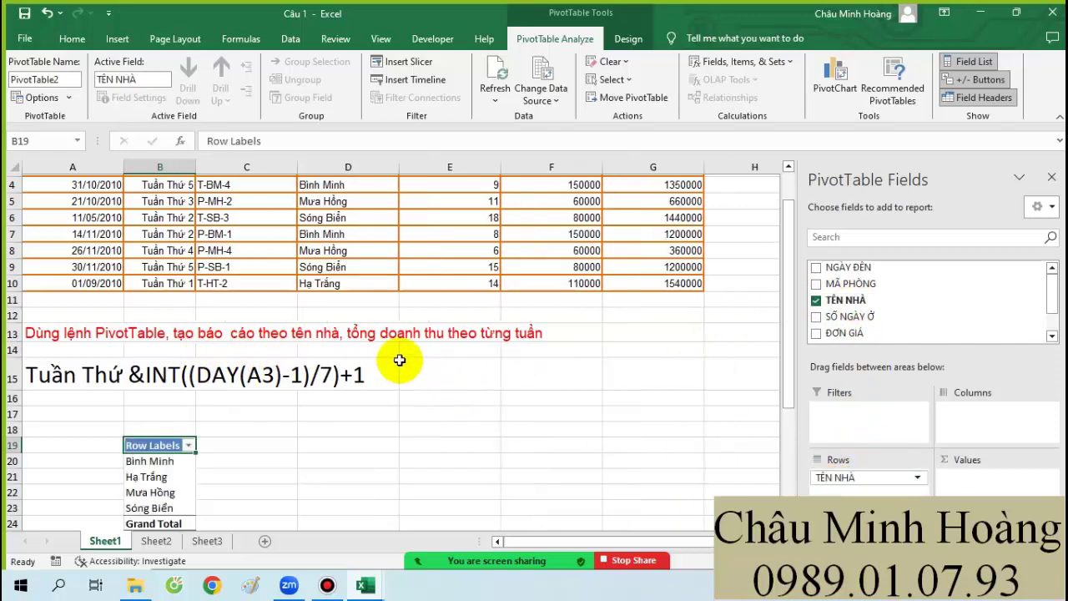
{"action": "scroll", "coordinate": [859, 331], "scroll_direction": "down", "scroll_amount": 1}
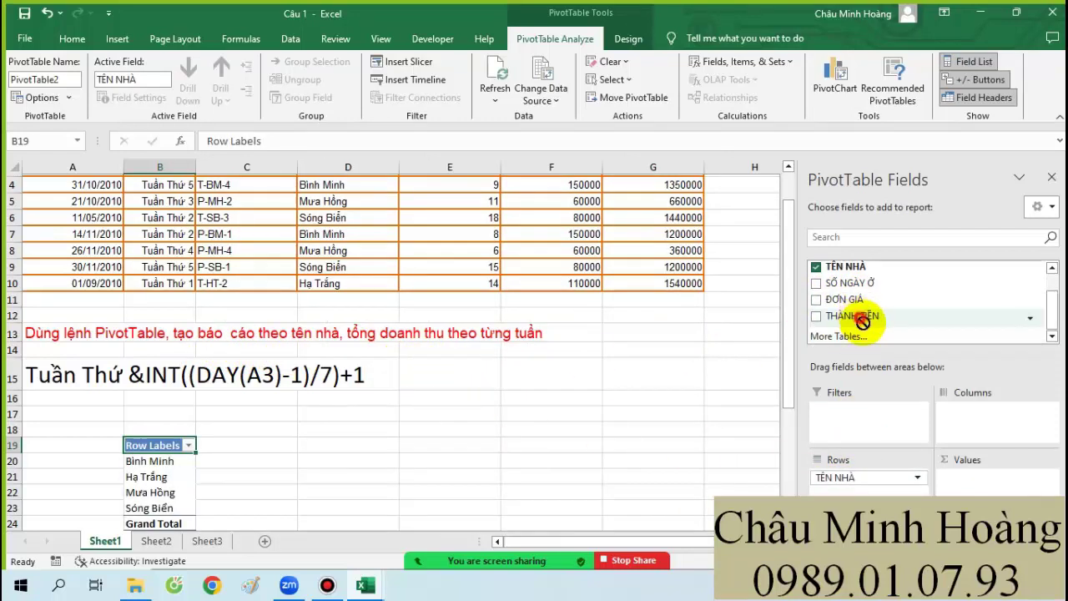
{"action": "left_click_drag", "start_coordinate": [863, 315], "coordinate": [968, 477]}
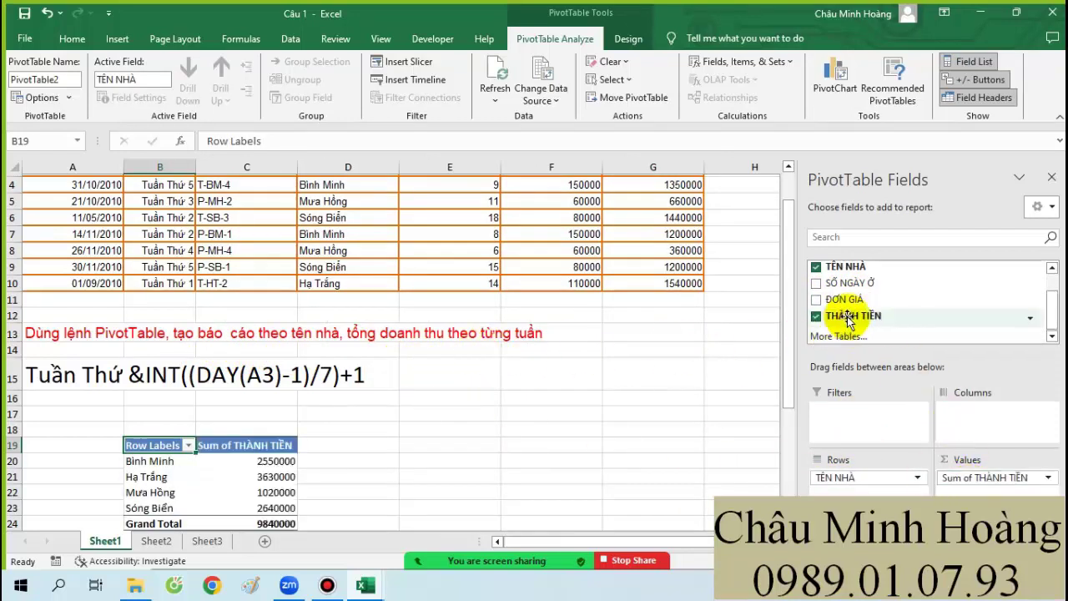
{"action": "scroll", "coordinate": [859, 309], "scroll_direction": "up", "scroll_amount": 1}
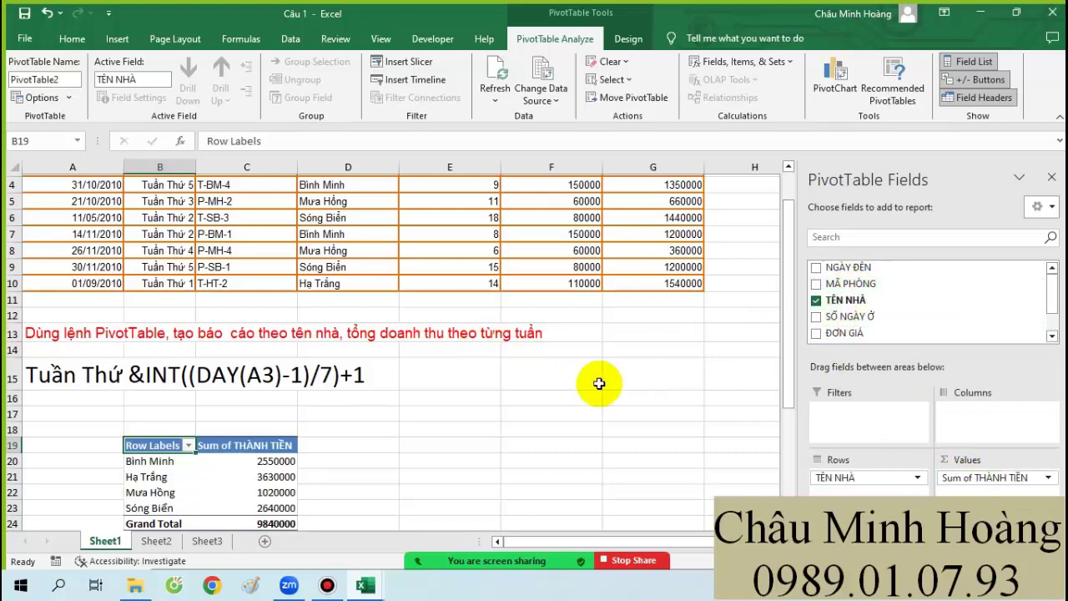
Step: Clear everything from the cell block starting at H3 that holds the old ĐƠN GIÁ PivotTable
{"action": "left_click", "coordinate": [632, 398]}
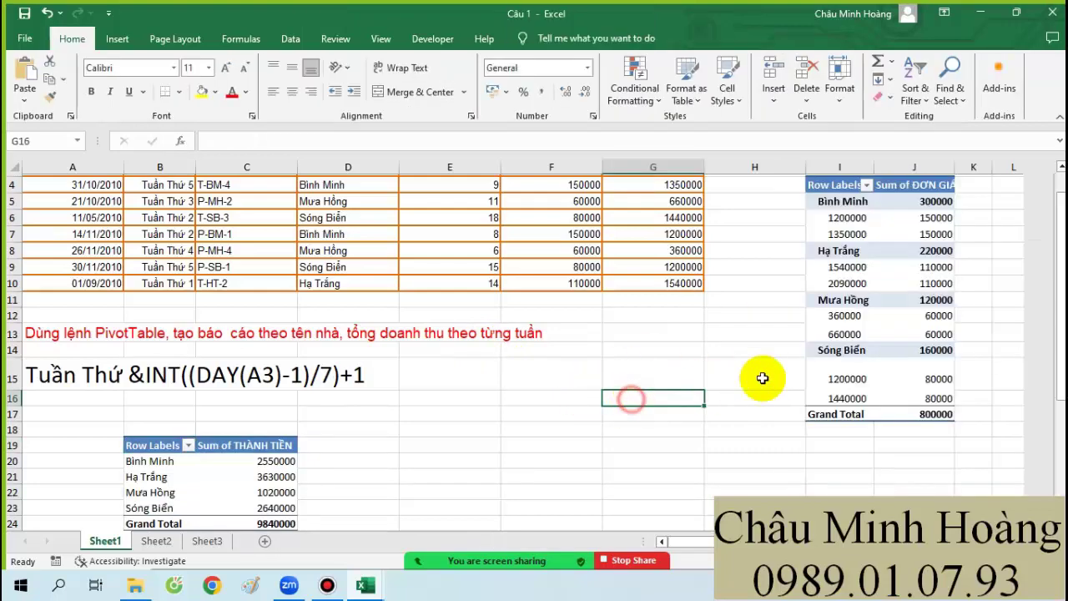
{"action": "scroll", "coordinate": [760, 374], "scroll_direction": "up", "scroll_amount": 1}
{"action": "left_click_drag", "start_coordinate": [788, 215], "coordinate": [1013, 508]}
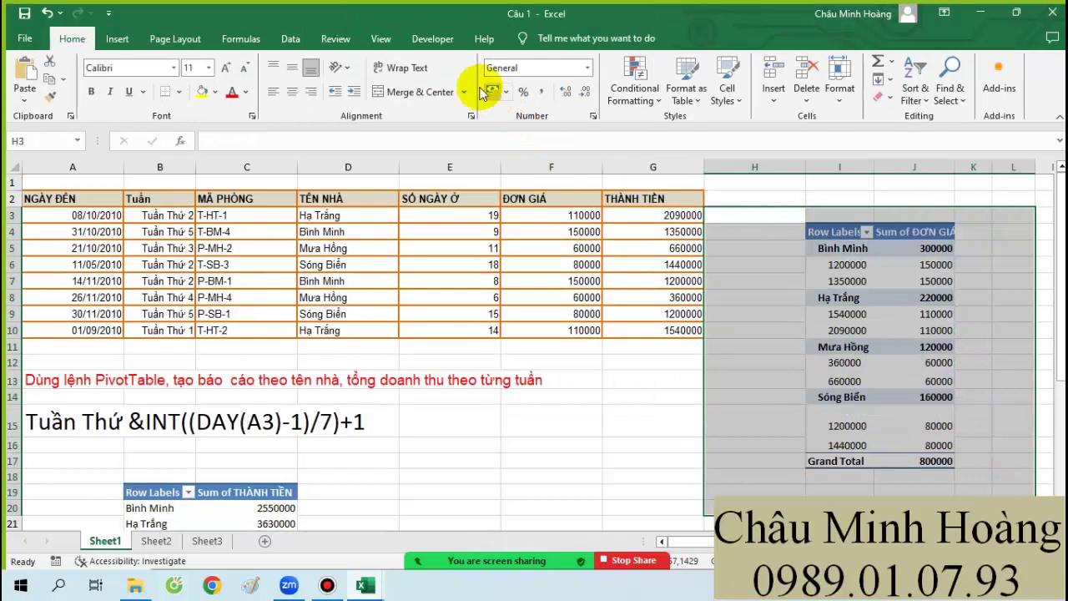
{"action": "left_click", "coordinate": [876, 99]}
{"action": "left_click", "coordinate": [918, 119]}
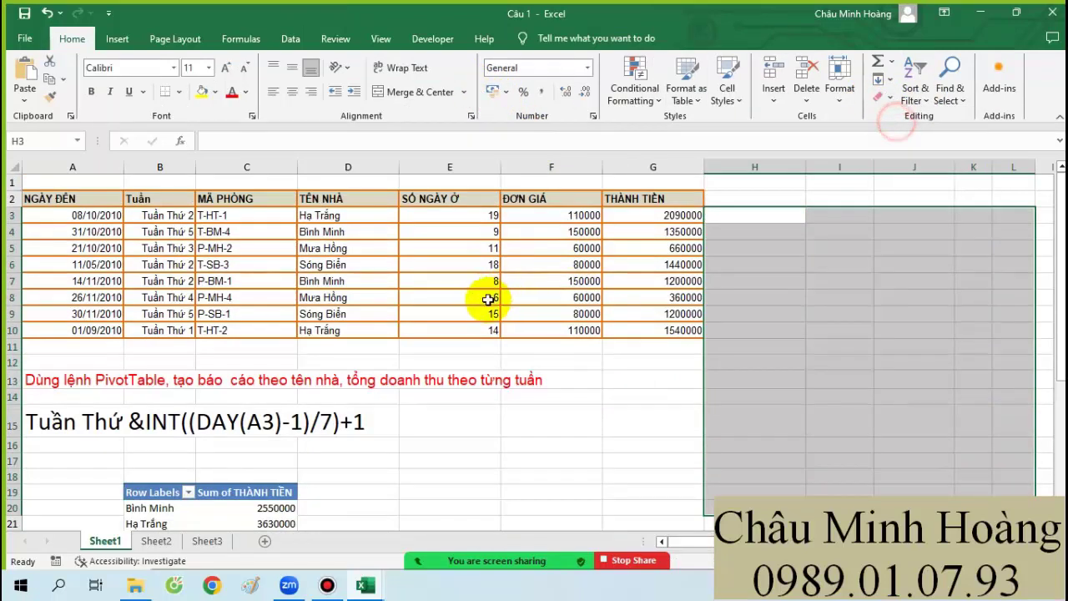
Step: Clear the THÀNH TIỀN PivotTable at B19 by clearing all contents of A16:E25
{"action": "scroll", "coordinate": [467, 300], "scroll_direction": "down", "scroll_amount": 3}
{"action": "left_click_drag", "start_coordinate": [83, 303], "coordinate": [417, 451]}
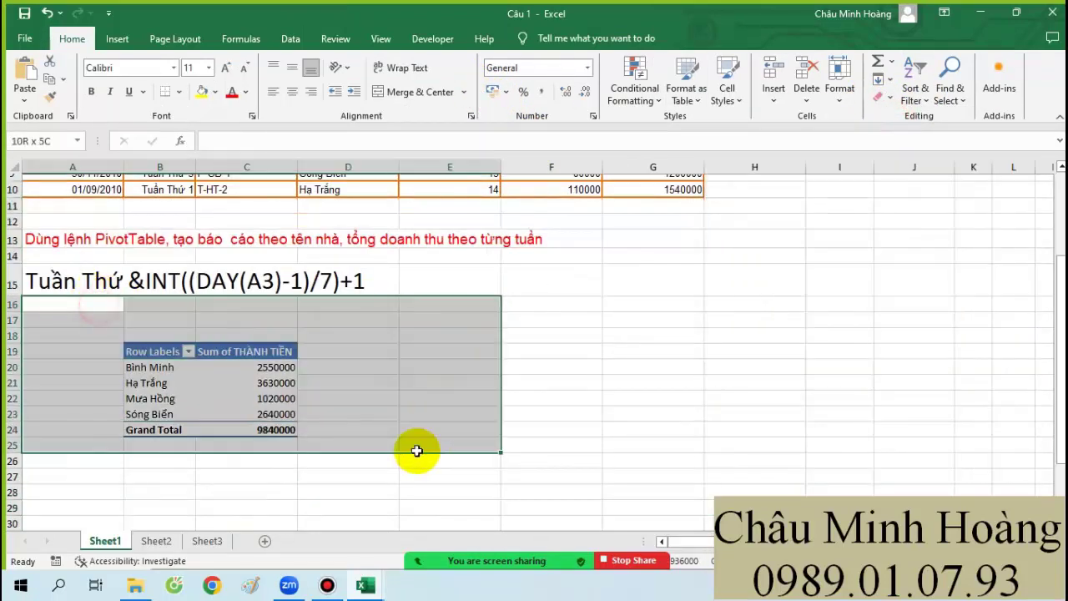
{"action": "left_click", "coordinate": [876, 99]}
{"action": "left_click", "coordinate": [900, 119]}
{"action": "scroll", "coordinate": [281, 250], "scroll_direction": "up", "scroll_amount": 3}
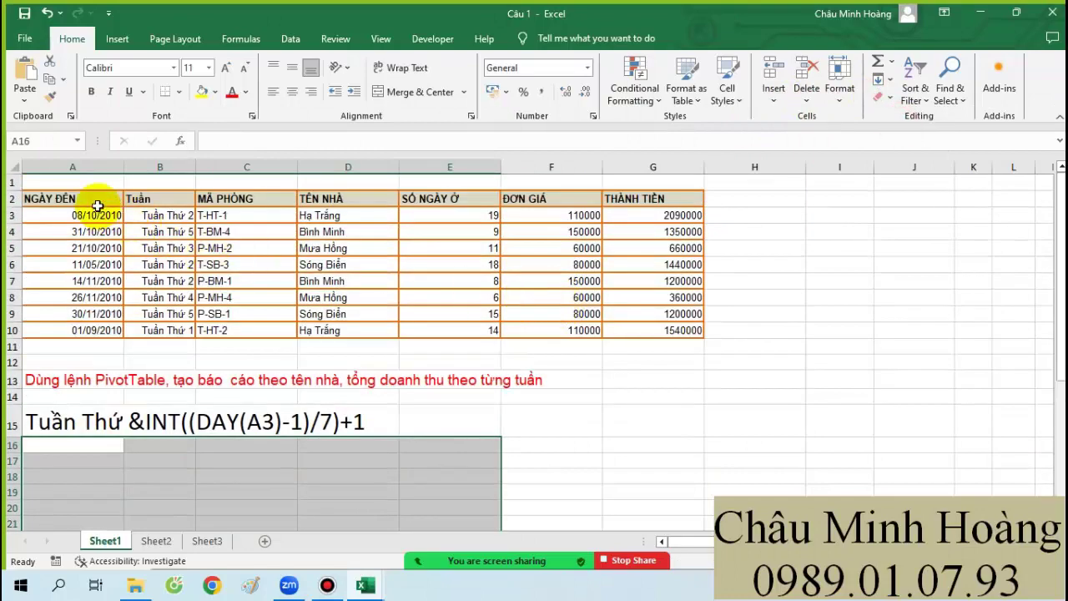
Step: Create a fresh PivotTable from the table A2:G10, placed on the existing worksheet at B20
{"action": "left_click_drag", "start_coordinate": [267, 219], "coordinate": [367, 218]}
{"action": "left_click_drag", "start_coordinate": [110, 198], "coordinate": [692, 329]}
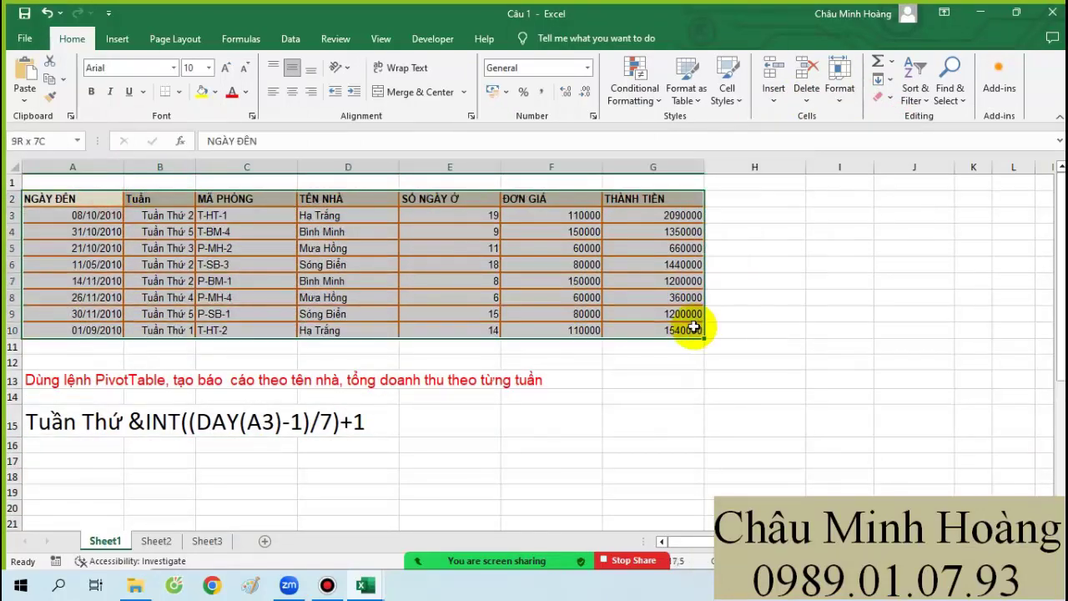
{"action": "left_click", "coordinate": [116, 39]}
{"action": "left_click", "coordinate": [31, 76]}
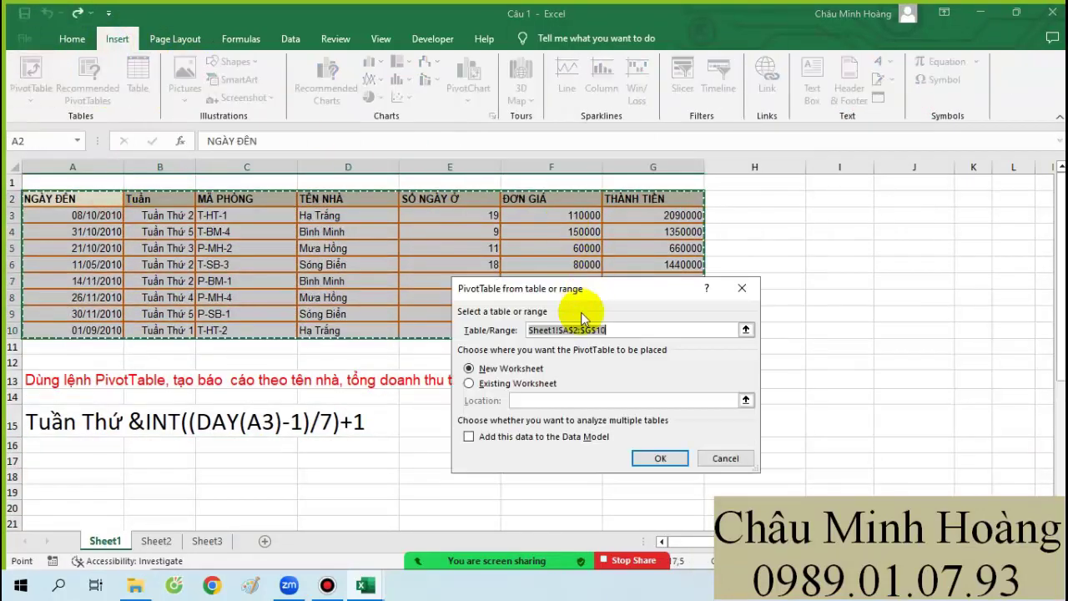
{"action": "left_click", "coordinate": [469, 383]}
{"action": "left_click", "coordinate": [535, 399]}
{"action": "scroll", "coordinate": [291, 408], "scroll_direction": "down", "scroll_amount": 4}
{"action": "left_click", "coordinate": [150, 317]}
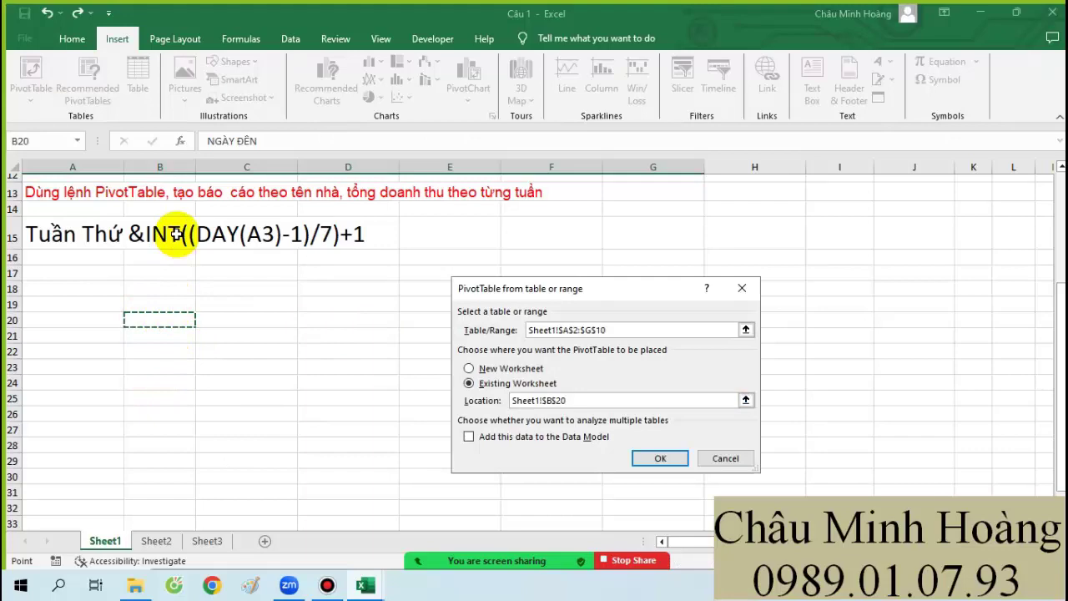
{"action": "left_click", "coordinate": [661, 458]}
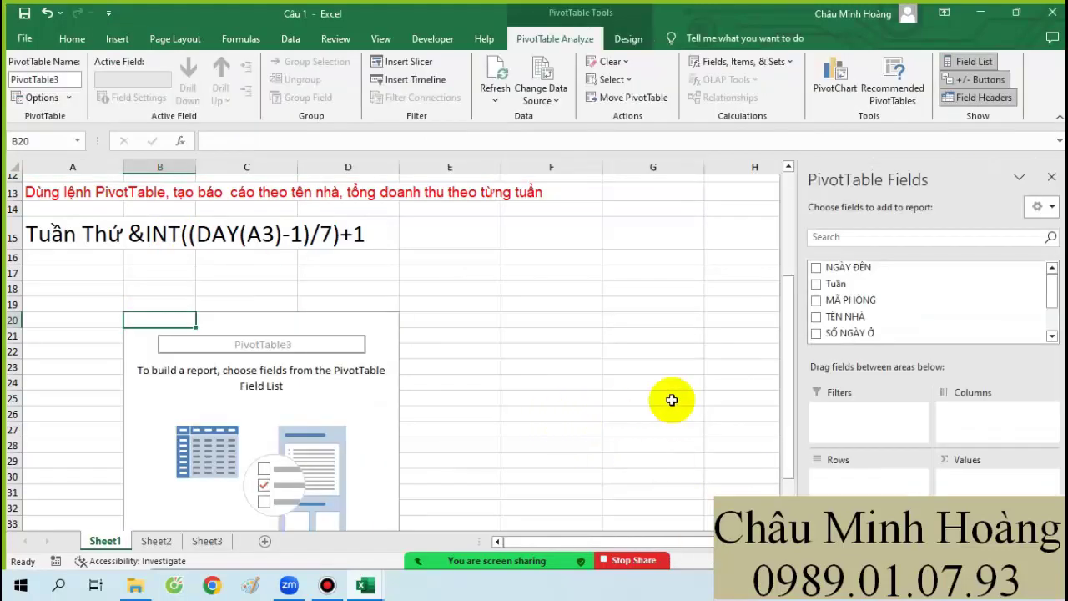
Step: Build the B20 PivotTable with TÊN NHÀ and then Tuần as rows and the sum of THÀNH TIỀN as values
{"action": "scroll", "coordinate": [293, 208], "scroll_direction": "down", "scroll_amount": 2}
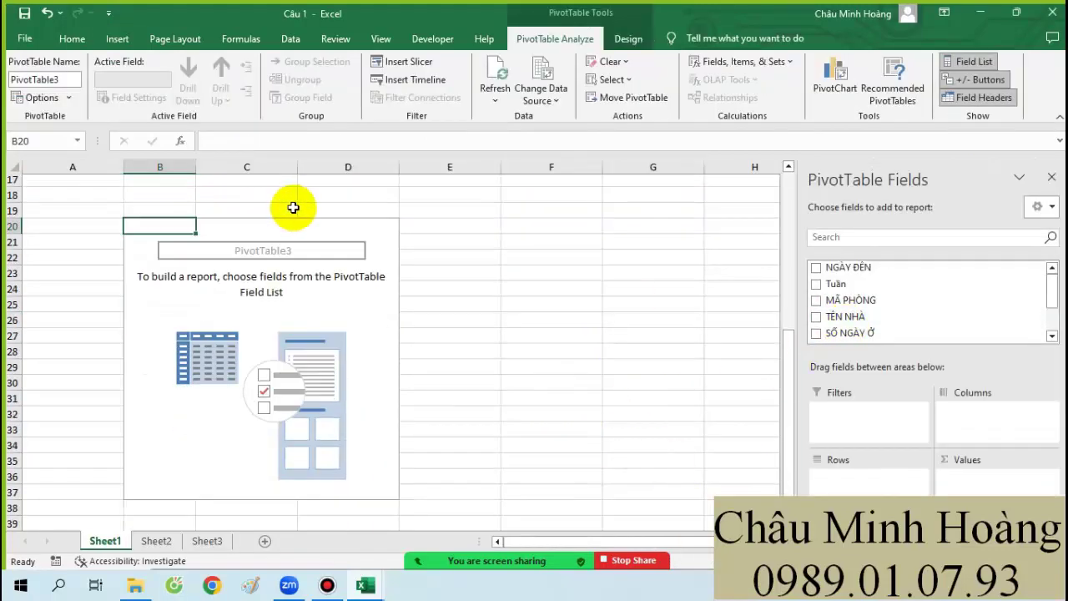
{"action": "scroll", "coordinate": [283, 234], "scroll_direction": "up", "scroll_amount": 3}
{"action": "scroll", "coordinate": [855, 311], "scroll_direction": "down", "scroll_amount": 3}
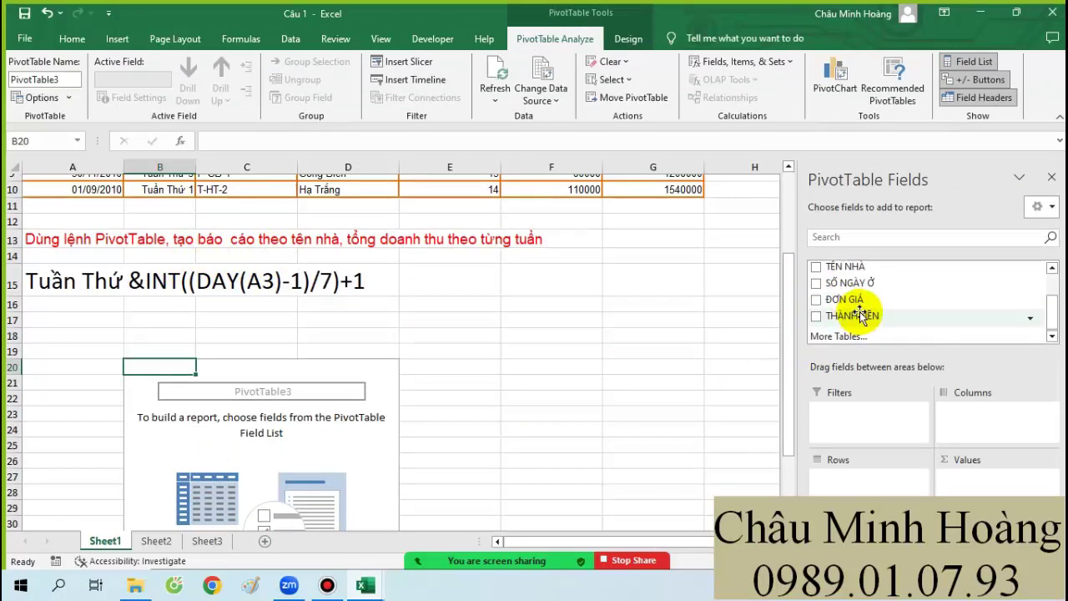
{"action": "left_click_drag", "start_coordinate": [877, 269], "coordinate": [843, 484]}
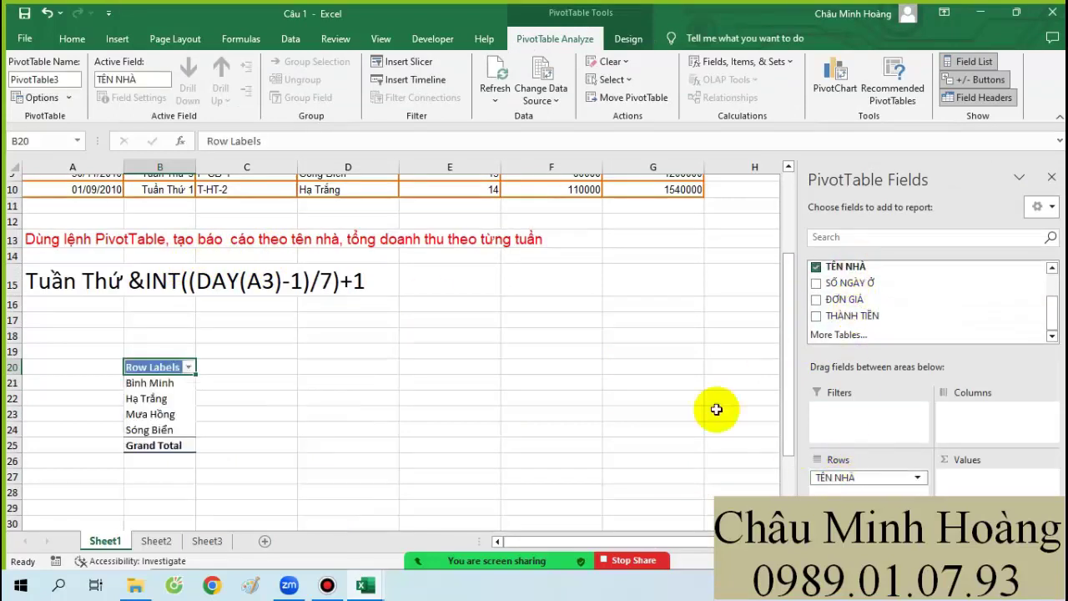
{"action": "left_click_drag", "start_coordinate": [826, 313], "coordinate": [976, 488]}
{"action": "scroll", "coordinate": [910, 317], "scroll_direction": "up", "scroll_amount": 3}
{"action": "left_click_drag", "start_coordinate": [854, 284], "coordinate": [843, 490]}
{"action": "scroll", "coordinate": [680, 431], "scroll_direction": "down", "scroll_amount": 1}
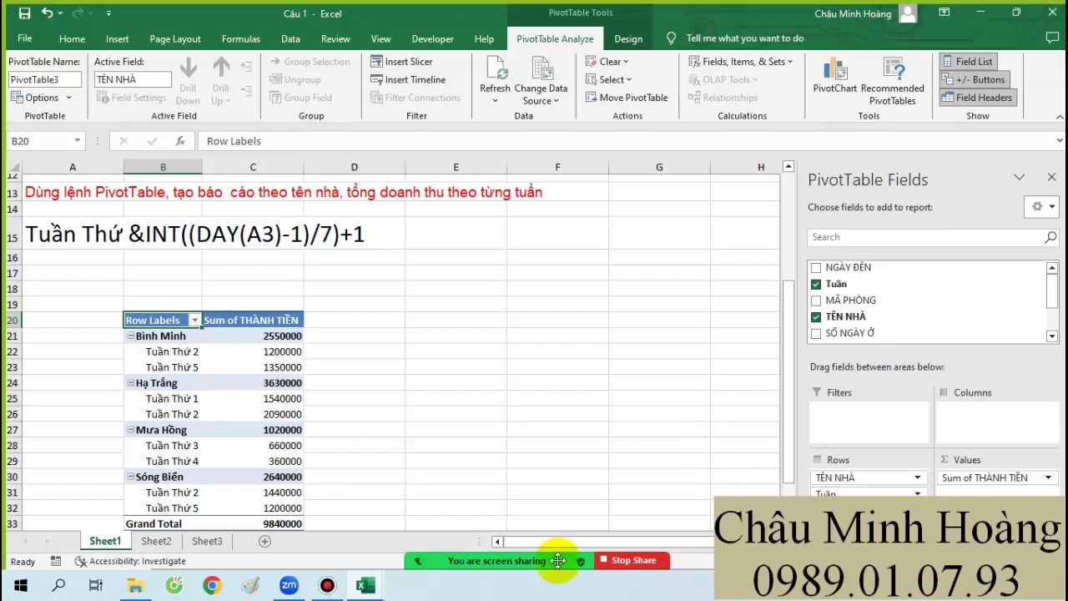
Step: Switch to the Câu 2 workbook and move the PivotTable's Họ tên field from the columns to the rows, above Mặt hàng
{"action": "left_click", "coordinate": [385, 587]}
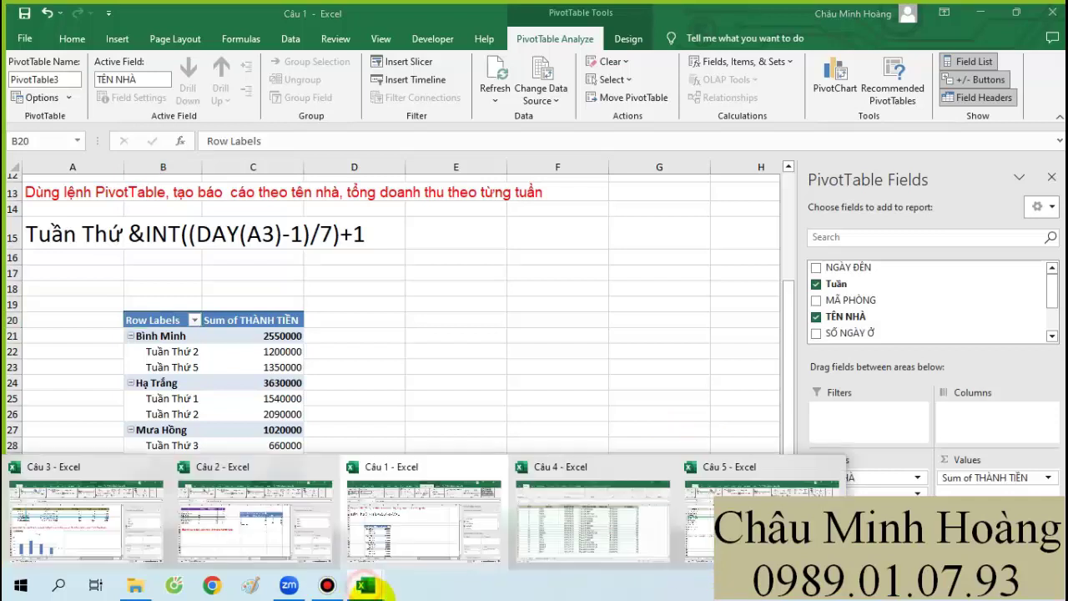
{"action": "left_click", "coordinate": [287, 526]}
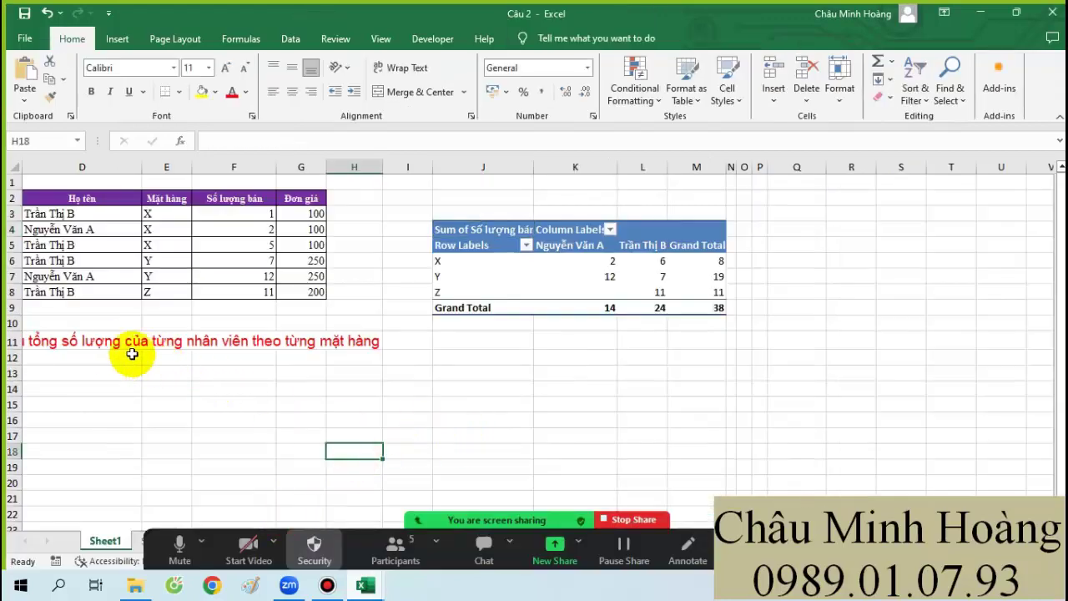
{"action": "left_click_drag", "start_coordinate": [122, 357], "coordinate": [5, 356]}
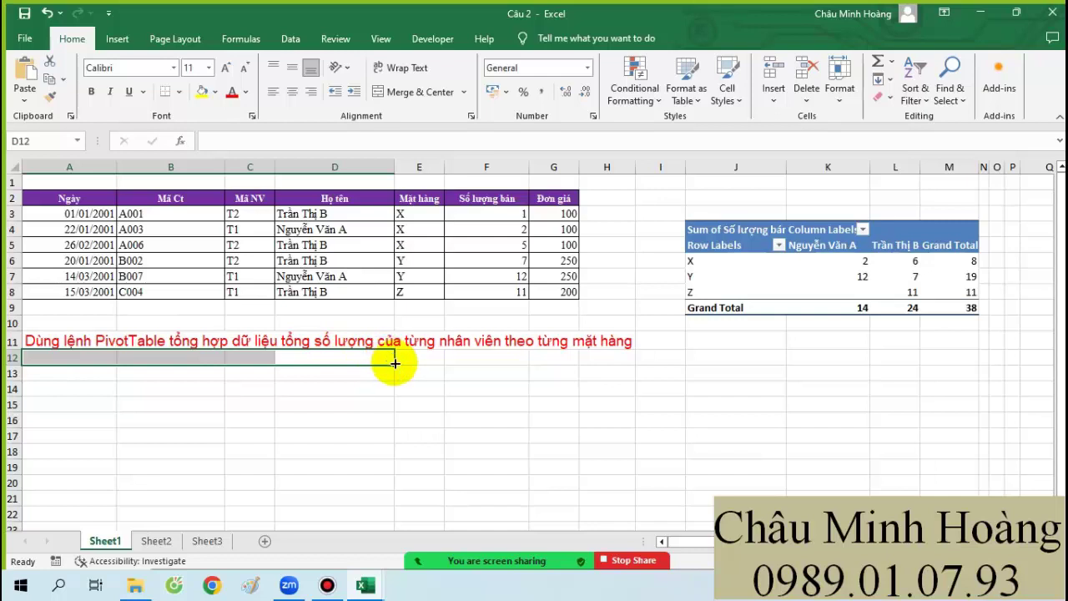
{"action": "left_click", "coordinate": [766, 230]}
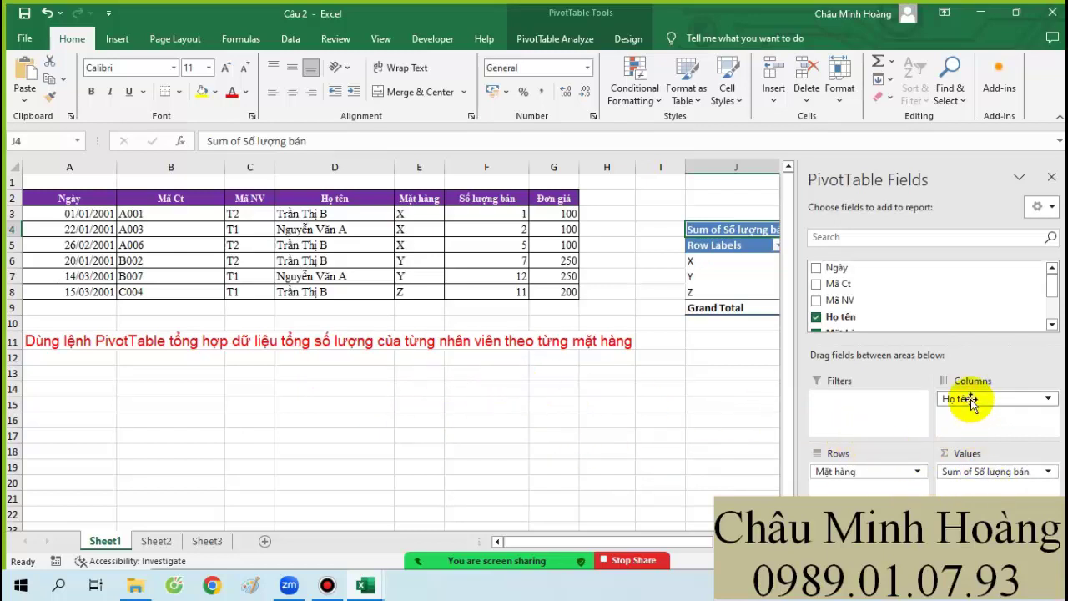
{"action": "left_click_drag", "start_coordinate": [967, 398], "coordinate": [830, 469]}
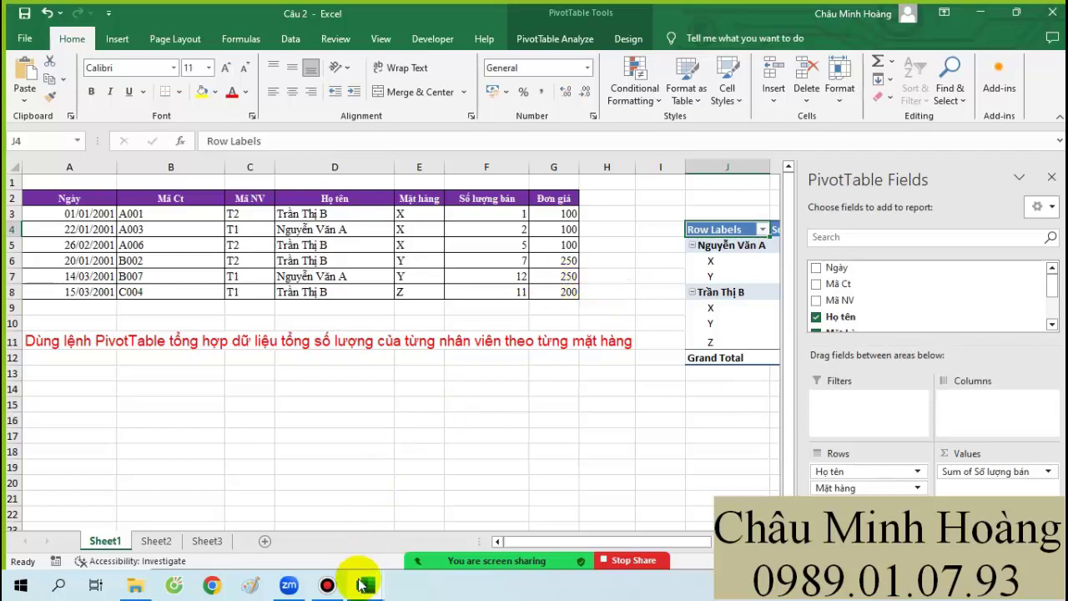
Step: Switch to the Câu 3 workbook and move the PivotChart so its upper-left corner sits near cell B13
{"action": "mouse_move", "coordinate": [360, 583]}
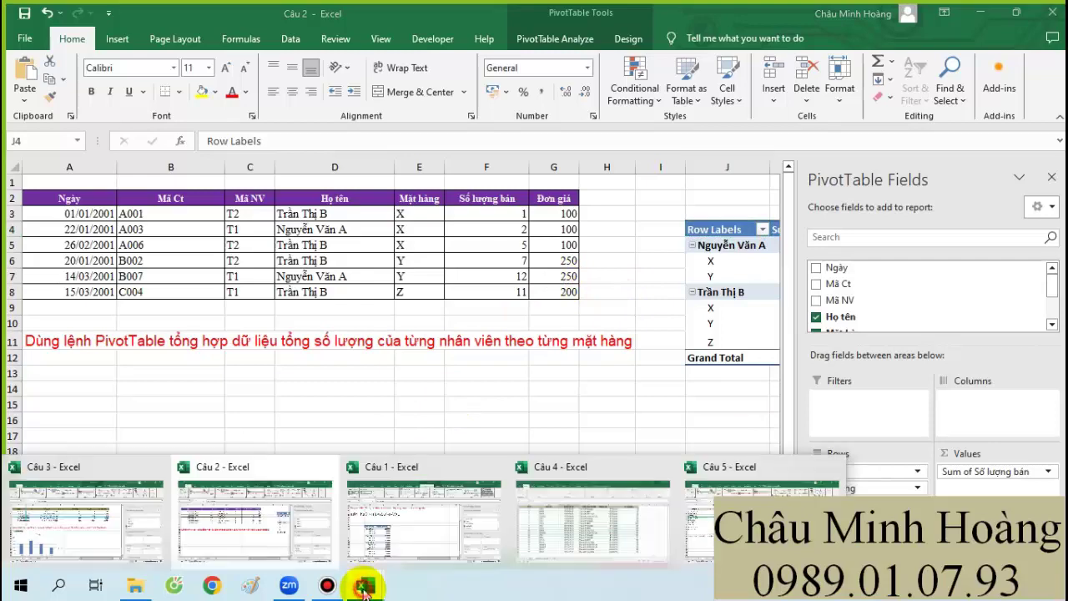
{"action": "left_click", "coordinate": [65, 512]}
{"action": "left_click", "coordinate": [484, 419]}
{"action": "left_click", "coordinate": [206, 364]}
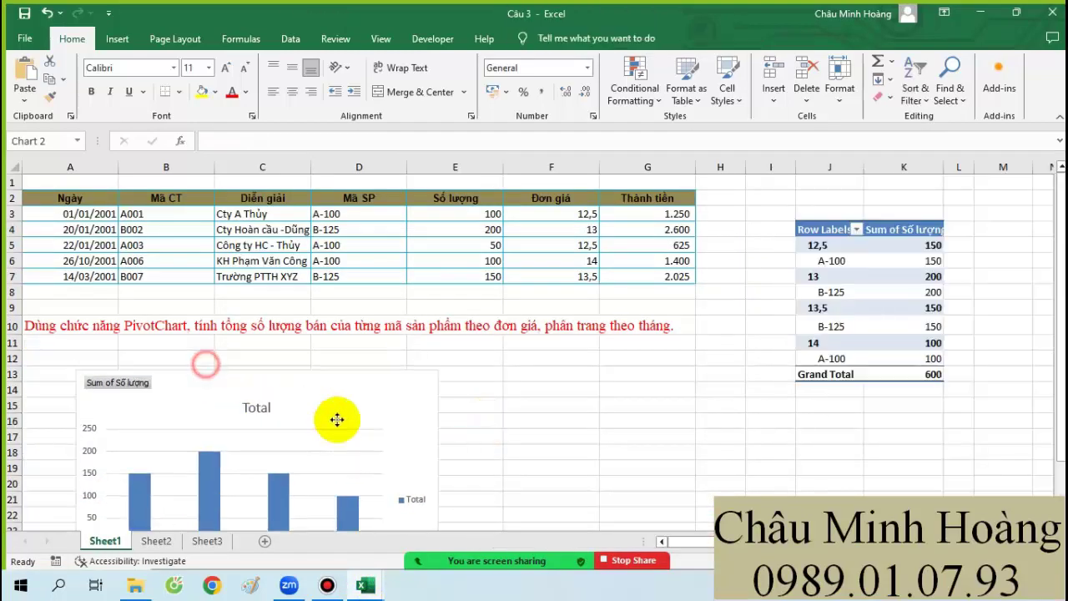
{"action": "left_click_drag", "start_coordinate": [336, 420], "coordinate": [296, 393]}
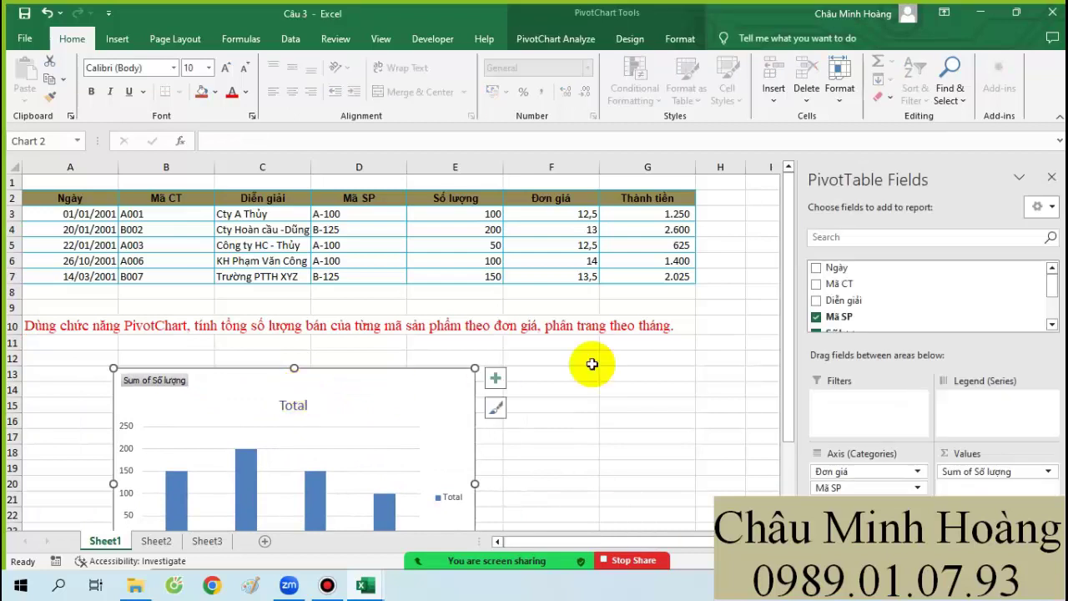
Step: Reorder the PivotTable's row fields so that Mã SP comes above Đơn giá
{"action": "left_click", "coordinate": [638, 403]}
{"action": "scroll", "coordinate": [751, 373], "scroll_direction": "right", "scroll_amount": 1}
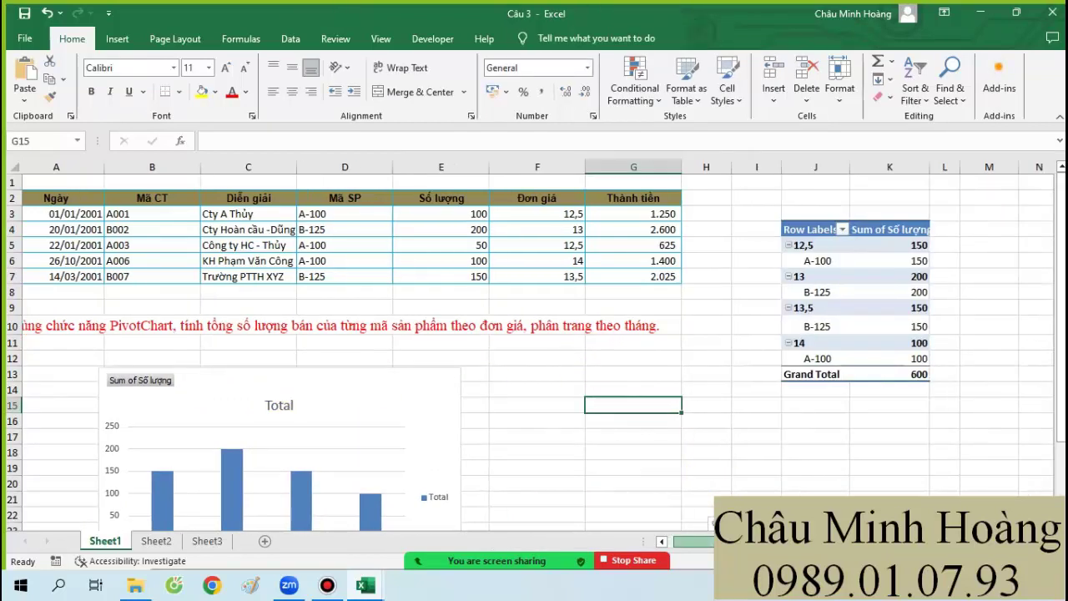
{"action": "left_click", "coordinate": [755, 373]}
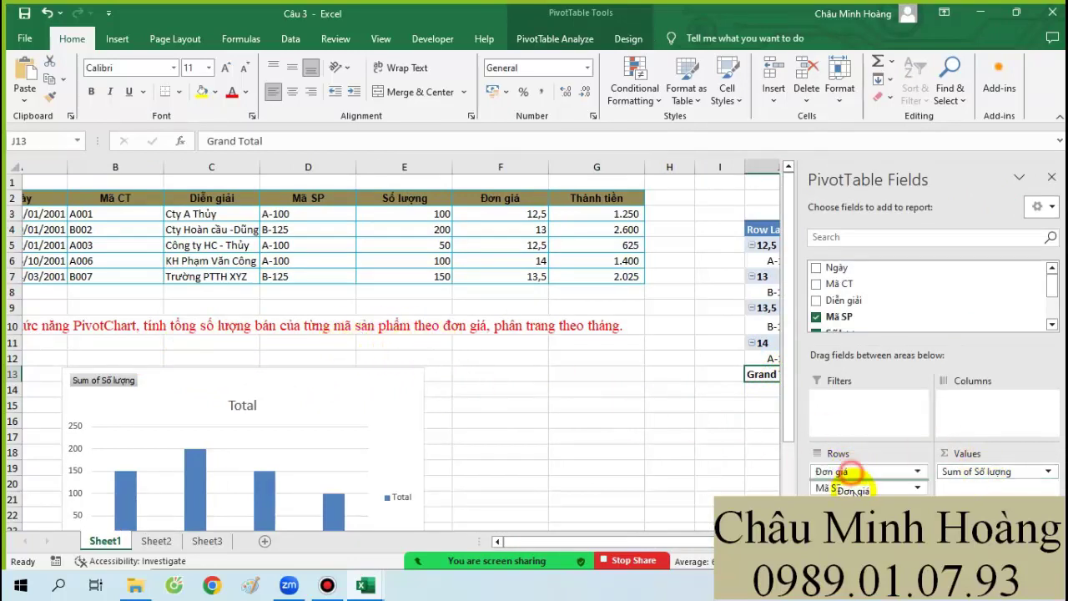
{"action": "left_click_drag", "start_coordinate": [859, 488], "coordinate": [861, 494]}
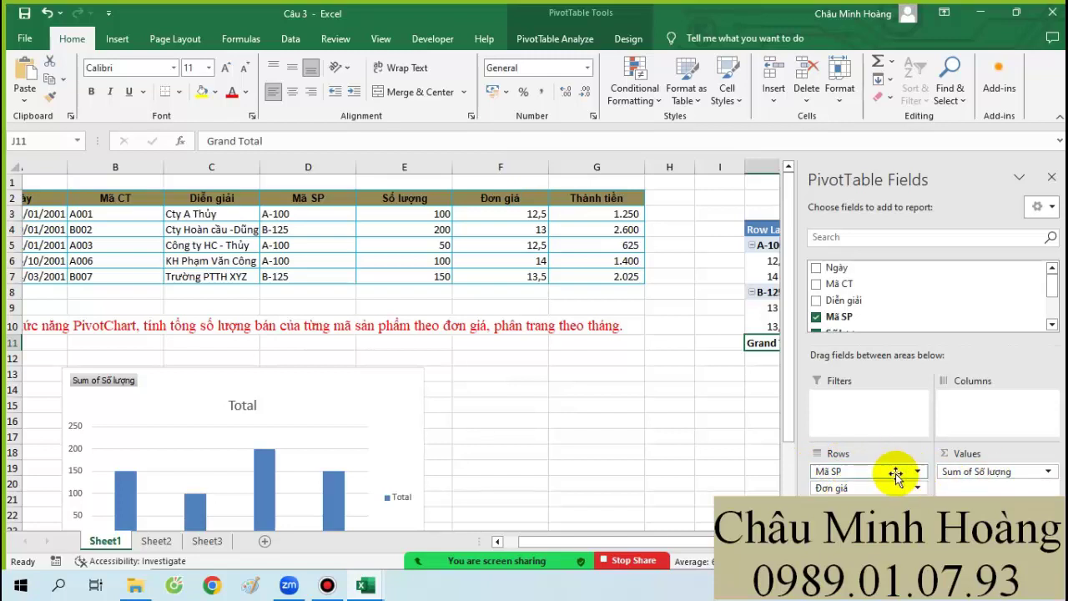
{"action": "scroll", "coordinate": [854, 302], "scroll_direction": "down", "scroll_amount": 2}
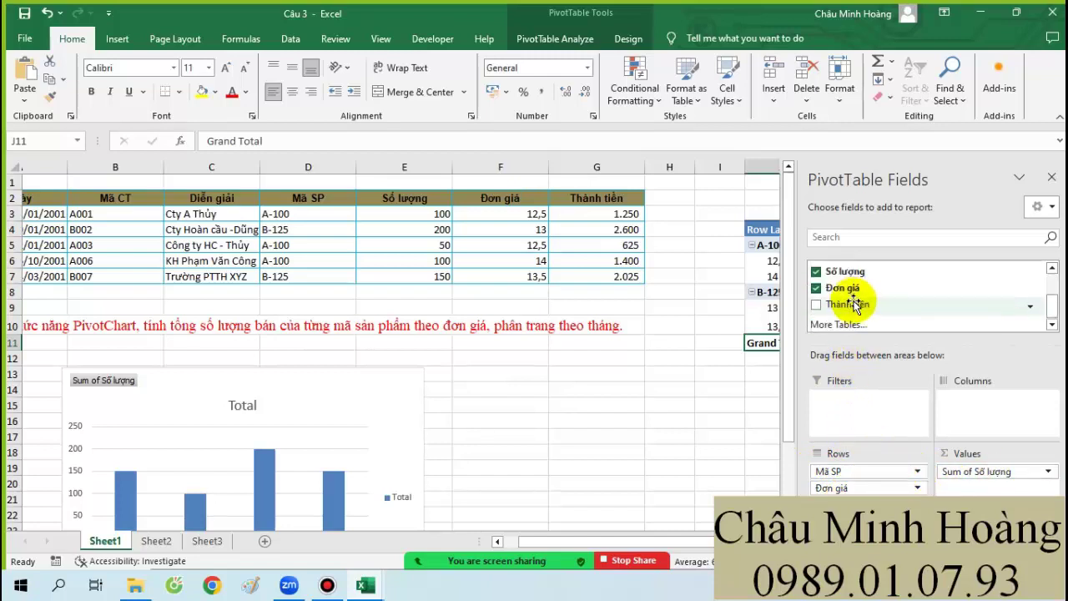
{"action": "left_click", "coordinate": [439, 396]}
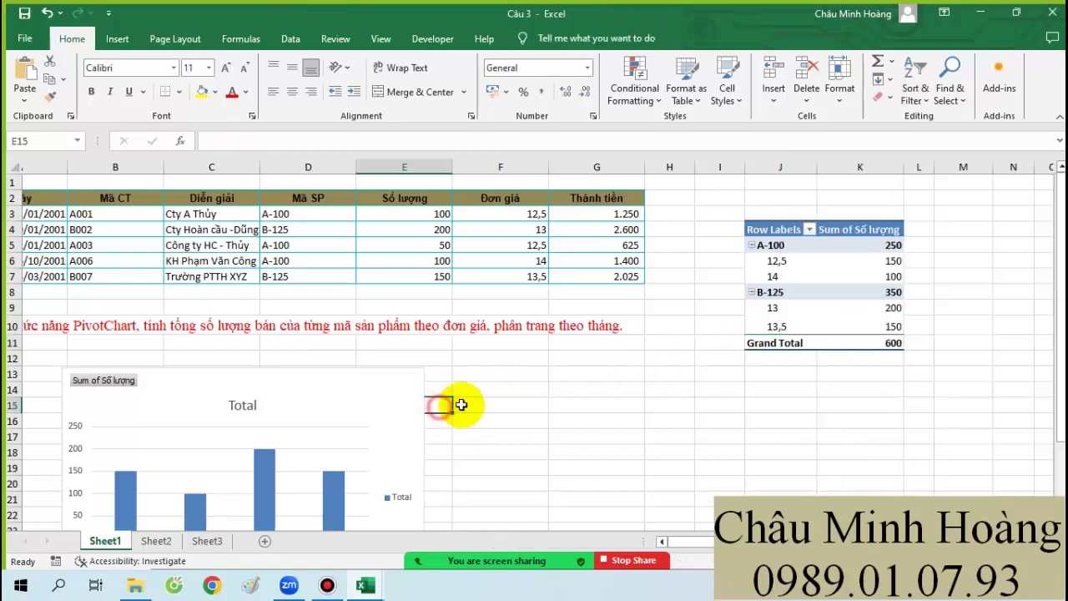
Step: Clear the old PivotTable within I2:M14 and delete its PivotChart below the data table
{"action": "left_click_drag", "start_coordinate": [705, 200], "coordinate": [992, 396]}
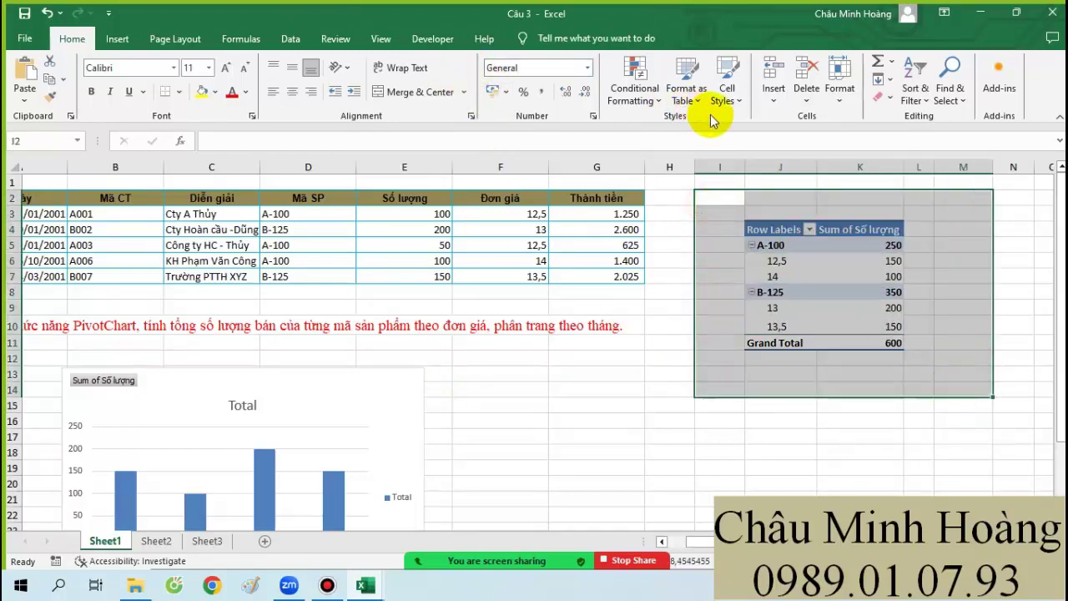
{"action": "left_click", "coordinate": [882, 97]}
{"action": "left_click", "coordinate": [892, 117]}
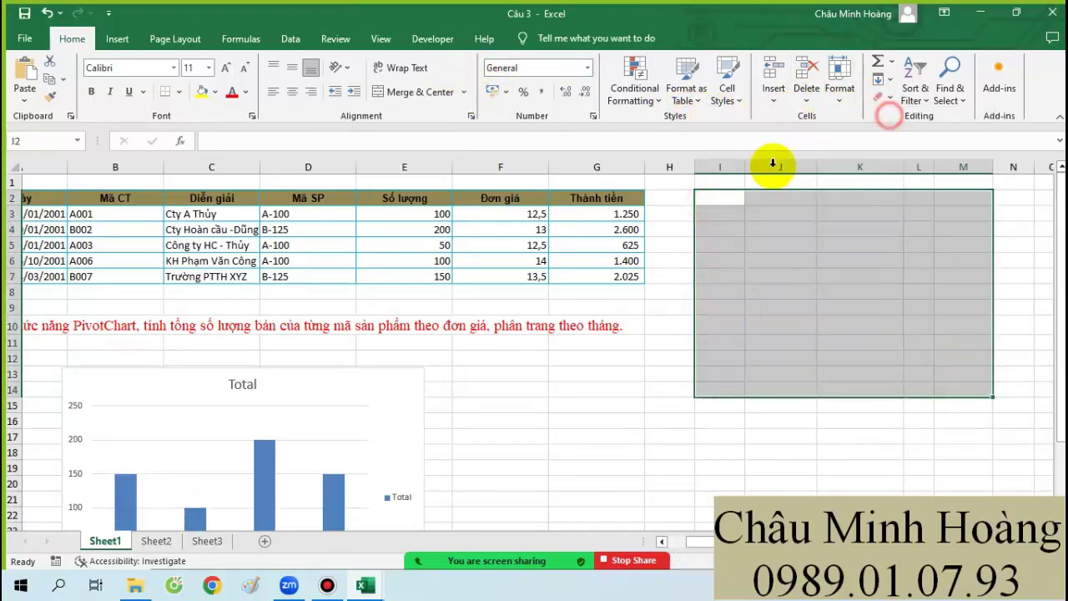
{"action": "left_click", "coordinate": [402, 414]}
{"action": "key", "text": "Delete"}
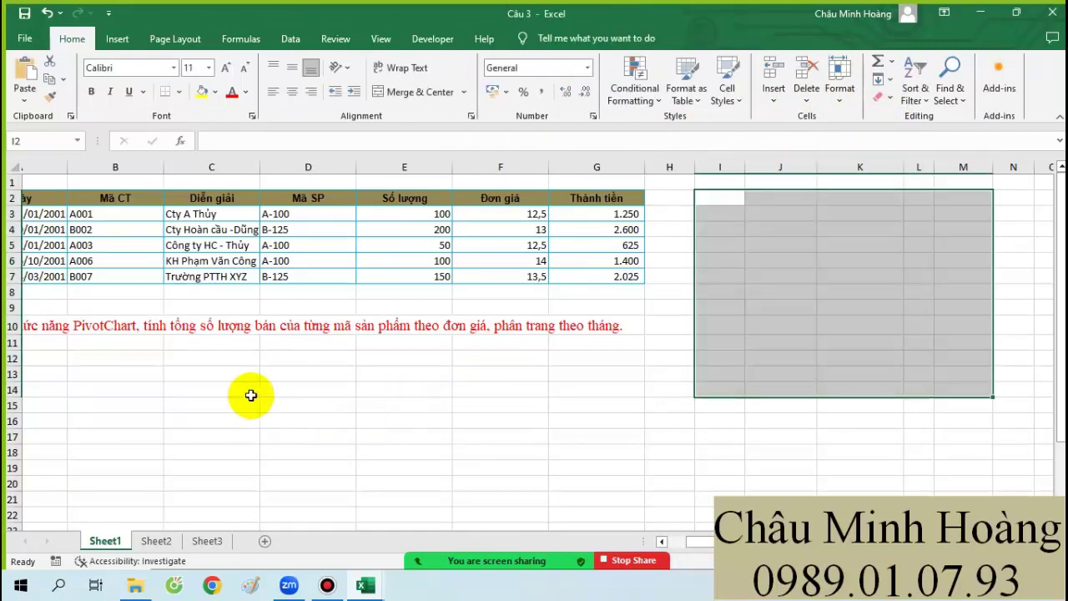
{"action": "left_click", "coordinate": [248, 435]}
Step: Insert blank cells at B2:B7, shifting the existing cells right, and enter the header Tháng in B2
{"action": "left_click_drag", "start_coordinate": [126, 200], "coordinate": [136, 276]}
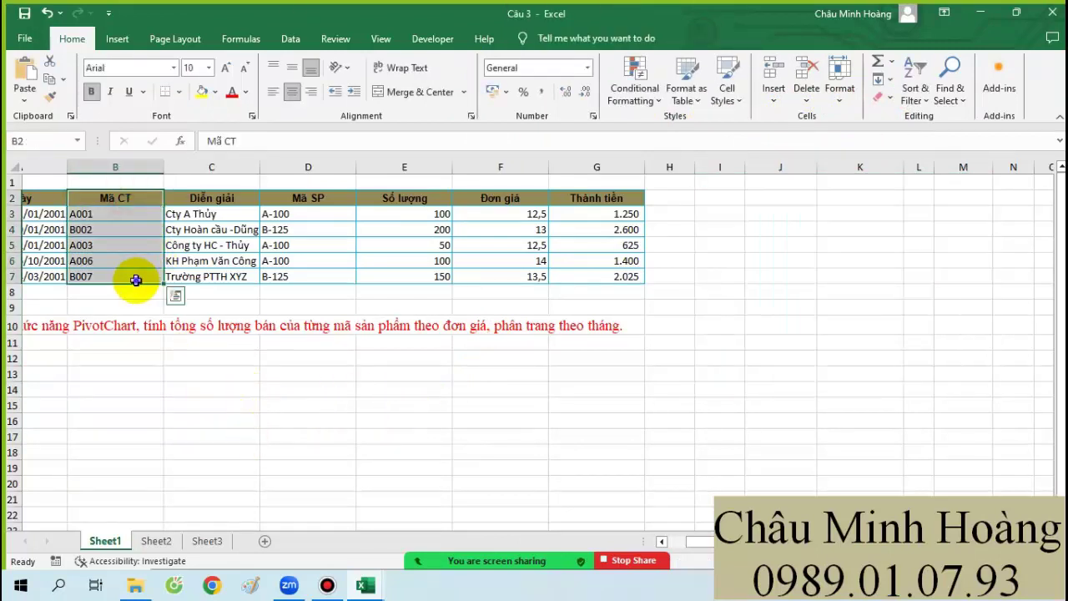
{"action": "right_click", "coordinate": [136, 276]}
{"action": "left_click", "coordinate": [185, 344]}
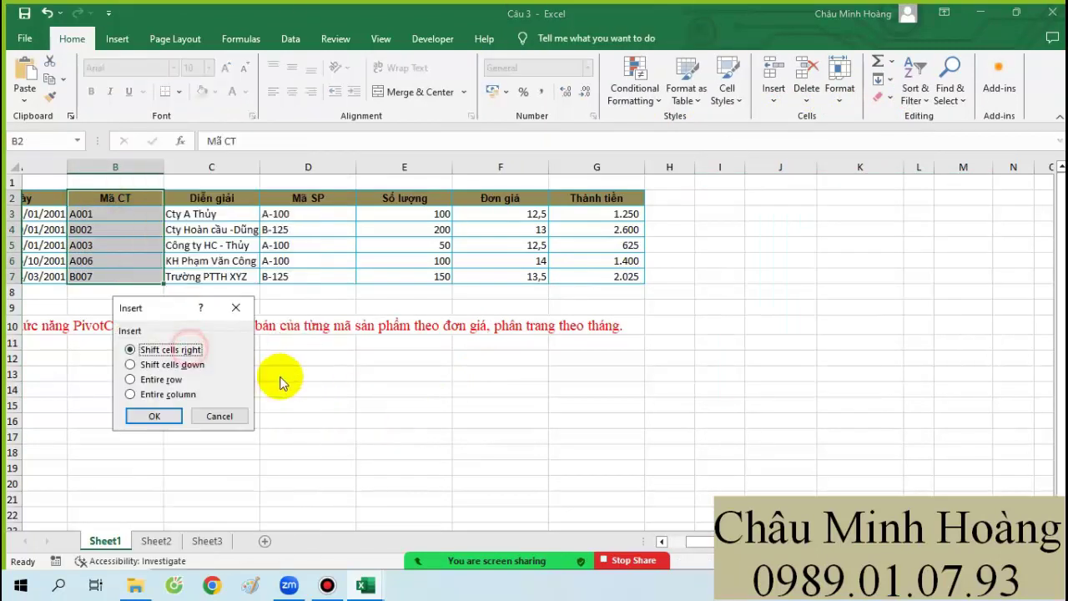
{"action": "left_click", "coordinate": [154, 415]}
{"action": "left_click", "coordinate": [122, 200]}
{"action": "type", "text": "Yasmh"}
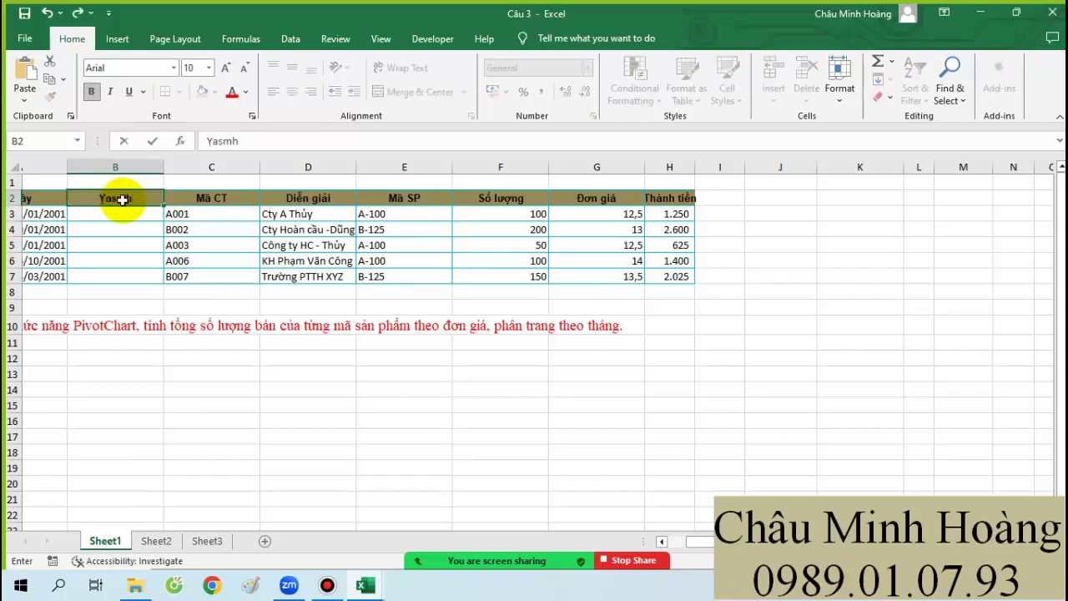
{"action": "key", "text": "Return"}
{"action": "left_click", "coordinate": [122, 200]}
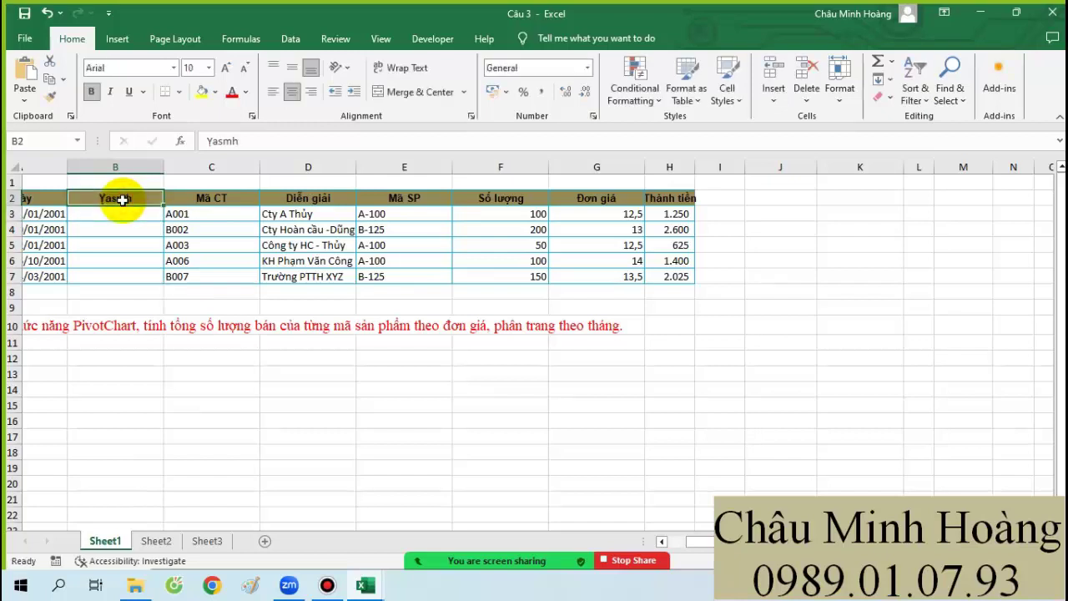
{"action": "type", "text": "Tháng"}
{"action": "key", "text": "Return"}
Step: Enter the formula ="Tháng "&MONTH(A3) in B3 and fill it down to B7
{"action": "type", "text": "="}
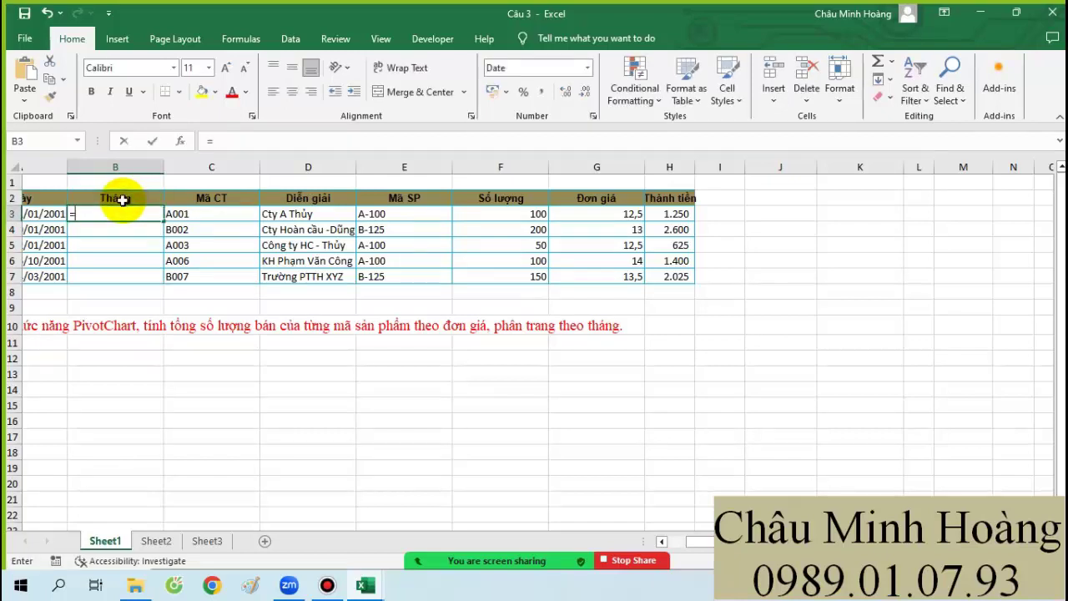
{"action": "type", "text": "\"Tháng "}
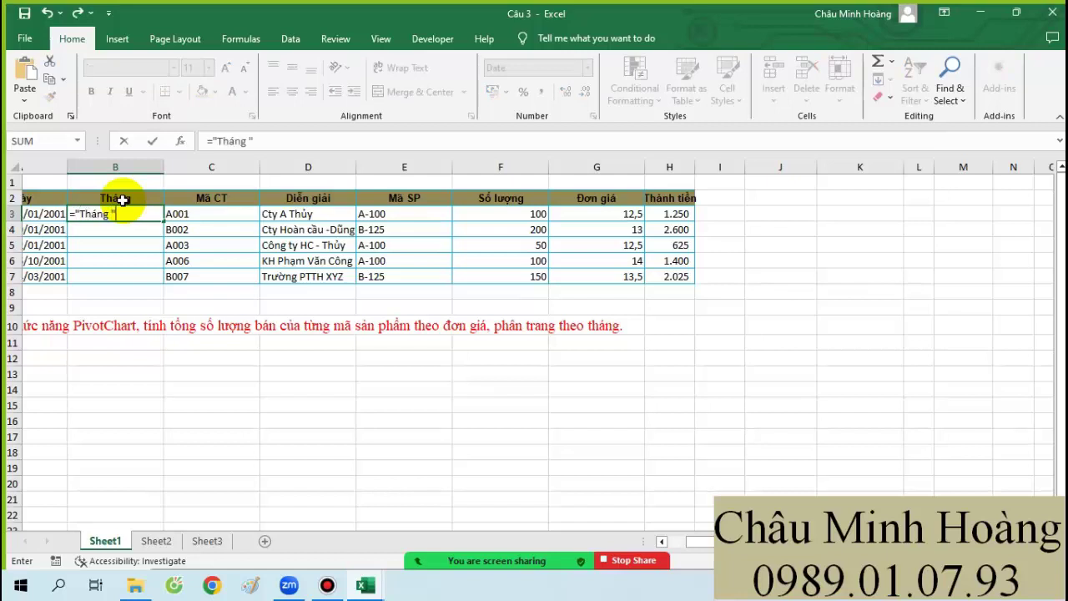
{"action": "type", "text": "\"&mon"}
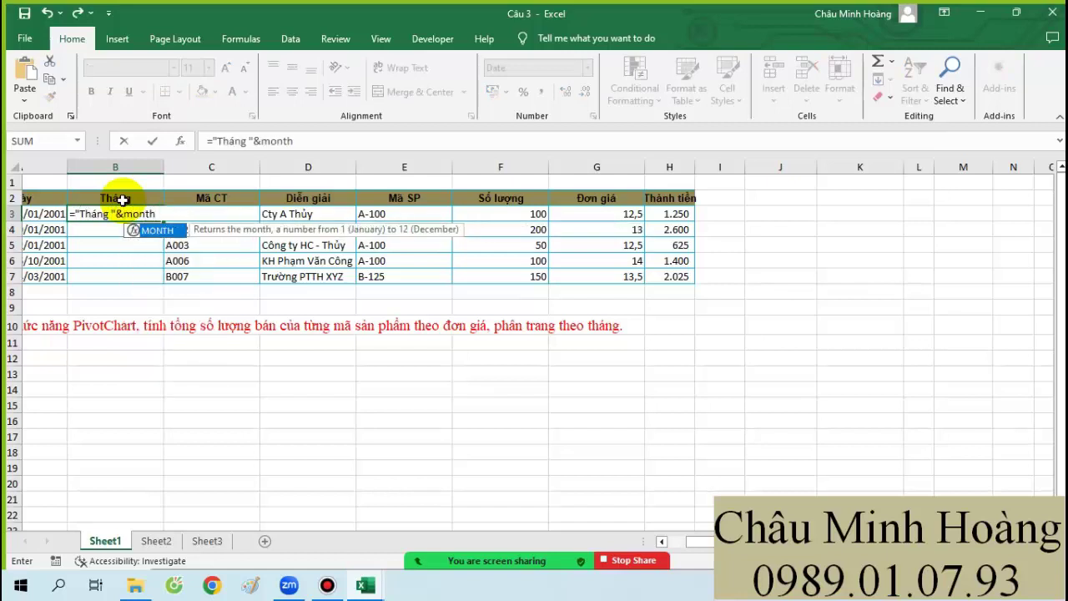
{"action": "type", "text": "th"}
{"action": "key", "text": "Tab"}
{"action": "left_click", "coordinate": [49, 210]}
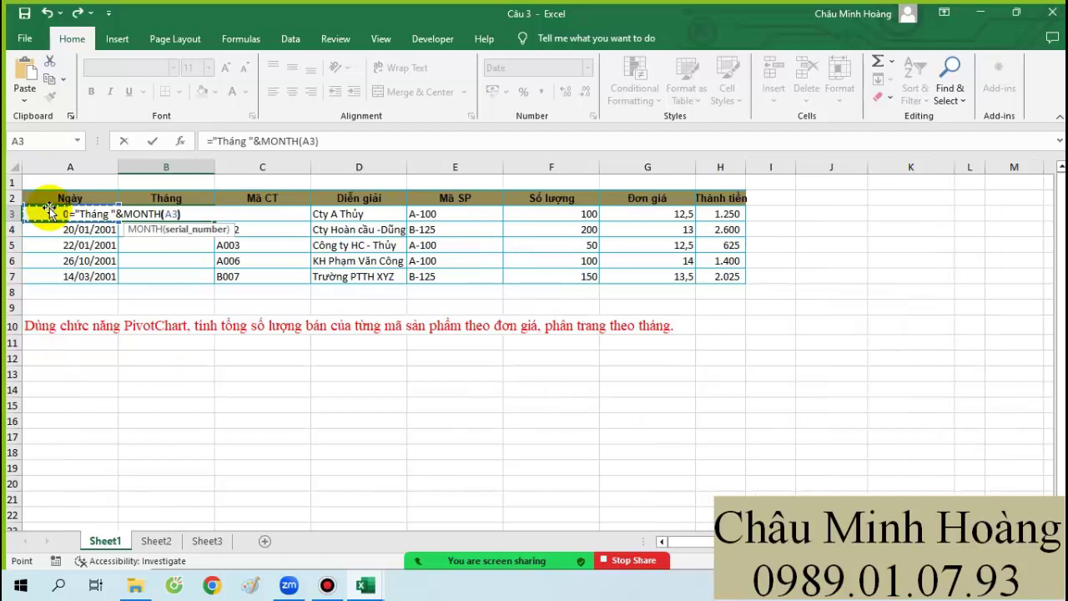
{"action": "type", "text": ")"}
{"action": "key", "text": "Return"}
{"action": "left_click", "coordinate": [167, 214]}
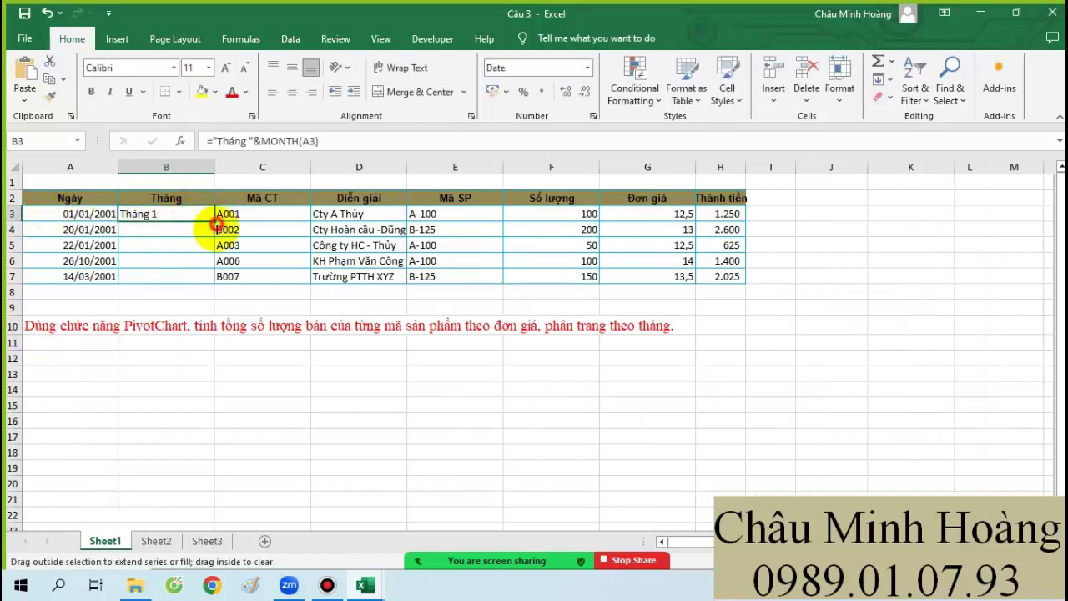
{"action": "left_click_drag", "start_coordinate": [216, 221], "coordinate": [215, 276]}
Step: Insert a PivotChart with PivotTable from A2:H7 on the existing worksheet at B16, and move the chart below the instruction in row 10
{"action": "left_click_drag", "start_coordinate": [70, 200], "coordinate": [715, 281]}
{"action": "left_click", "coordinate": [117, 39]}
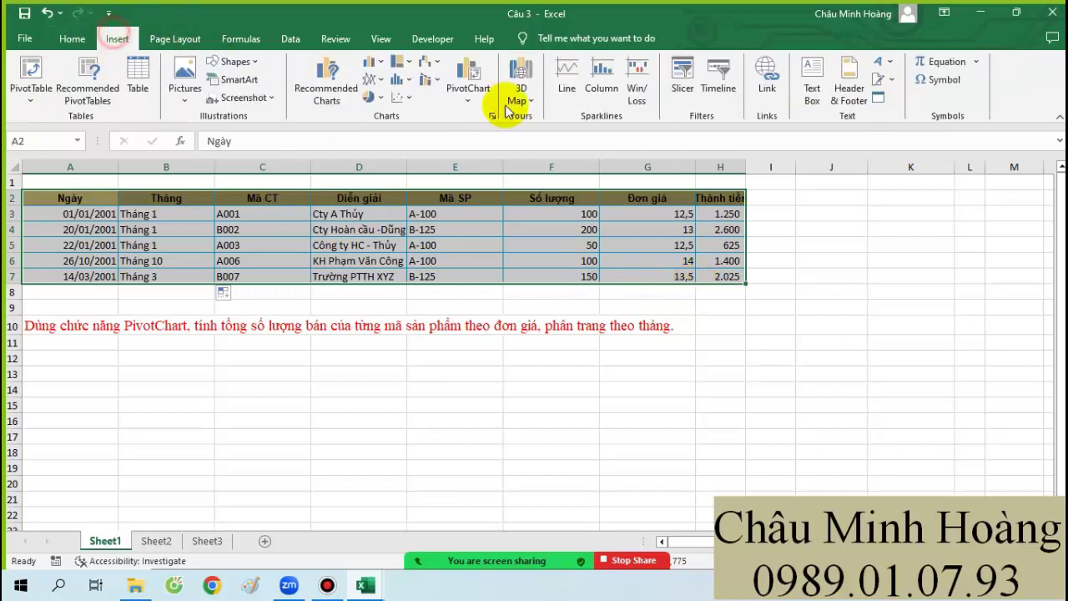
{"action": "left_click", "coordinate": [468, 88]}
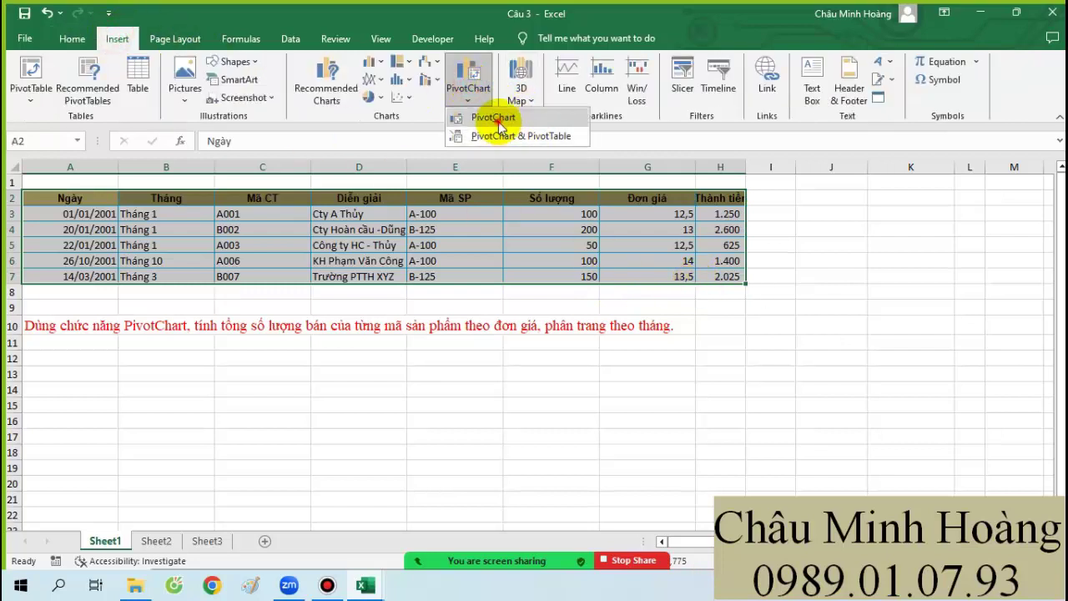
{"action": "left_click", "coordinate": [514, 136]}
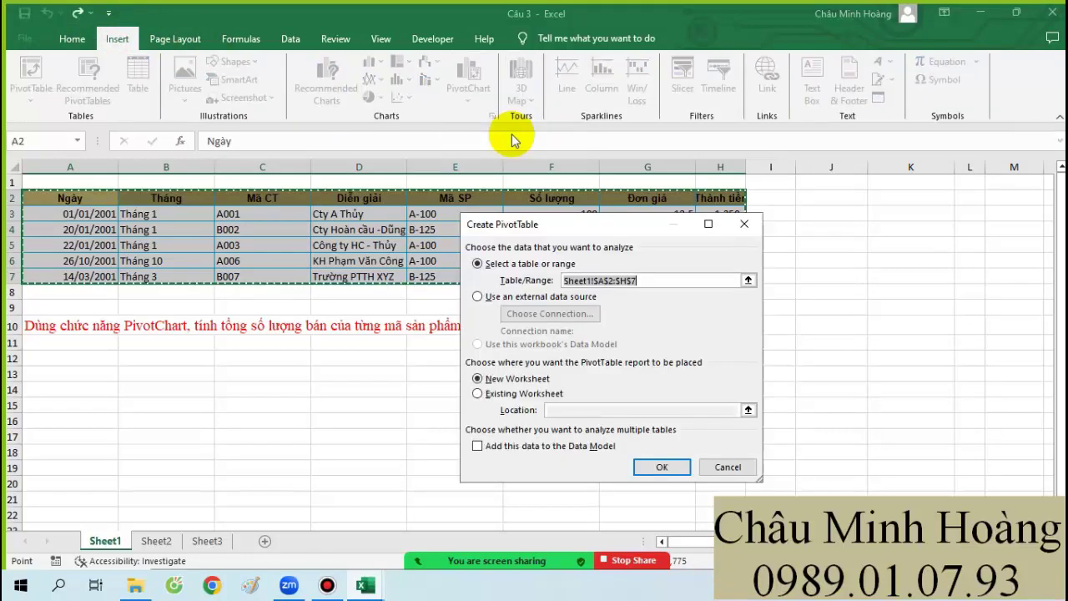
{"action": "left_click", "coordinate": [518, 393]}
{"action": "left_click", "coordinate": [586, 413]}
{"action": "left_click", "coordinate": [163, 419]}
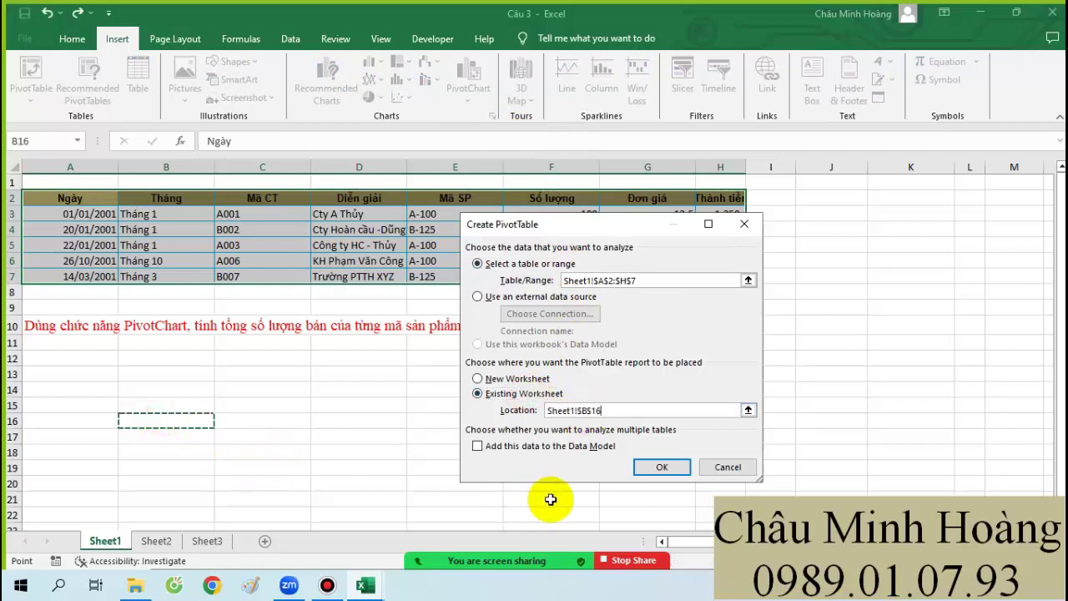
{"action": "left_click", "coordinate": [661, 468]}
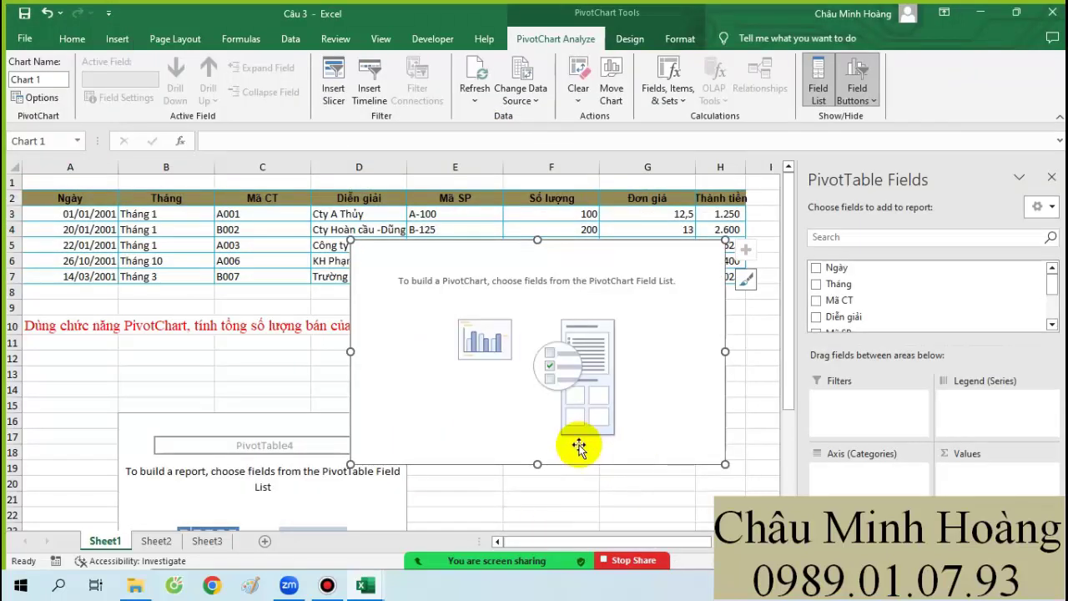
{"action": "left_click_drag", "start_coordinate": [459, 250], "coordinate": [459, 352]}
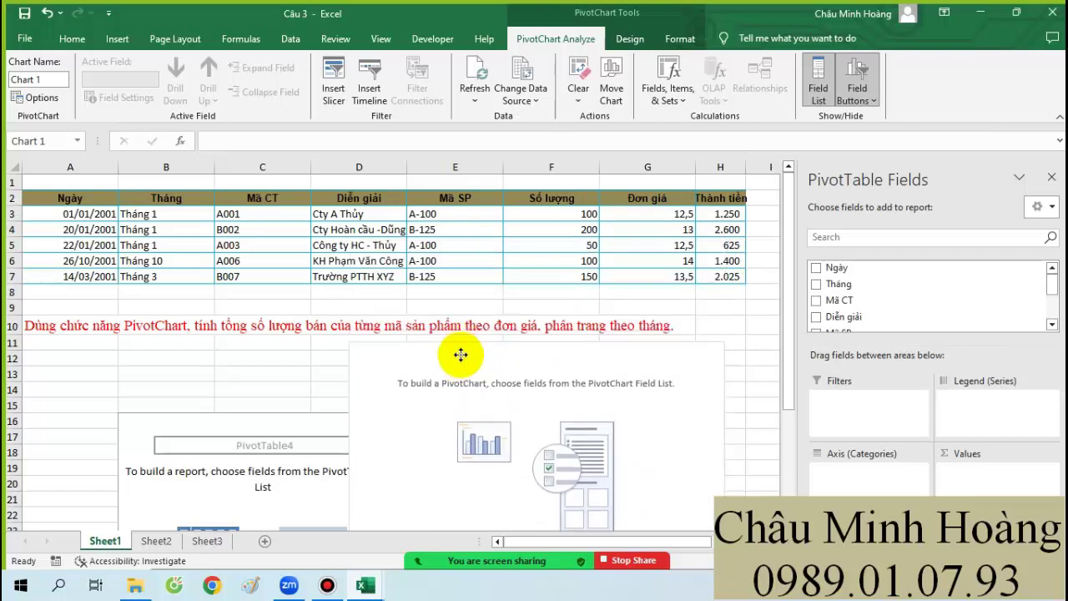
Step: Build the PivotChart with the sum of Số lượng as values, Mã SP above Đơn giá as axis categories, and Tháng as the legend
{"action": "scroll", "coordinate": [855, 305], "scroll_direction": "down", "scroll_amount": 3}
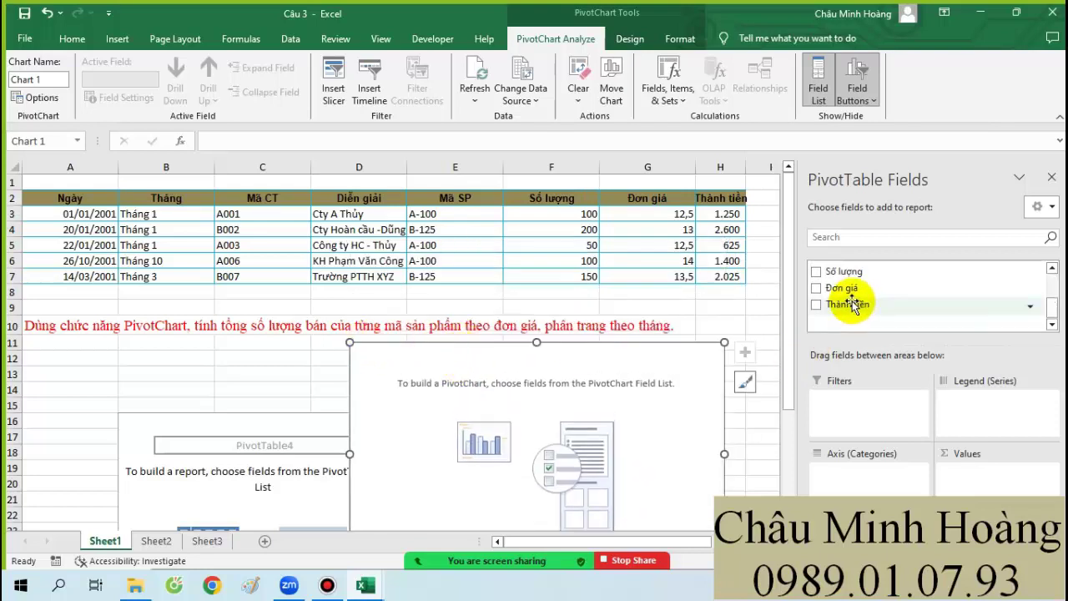
{"action": "left_click_drag", "start_coordinate": [844, 272], "coordinate": [978, 480]}
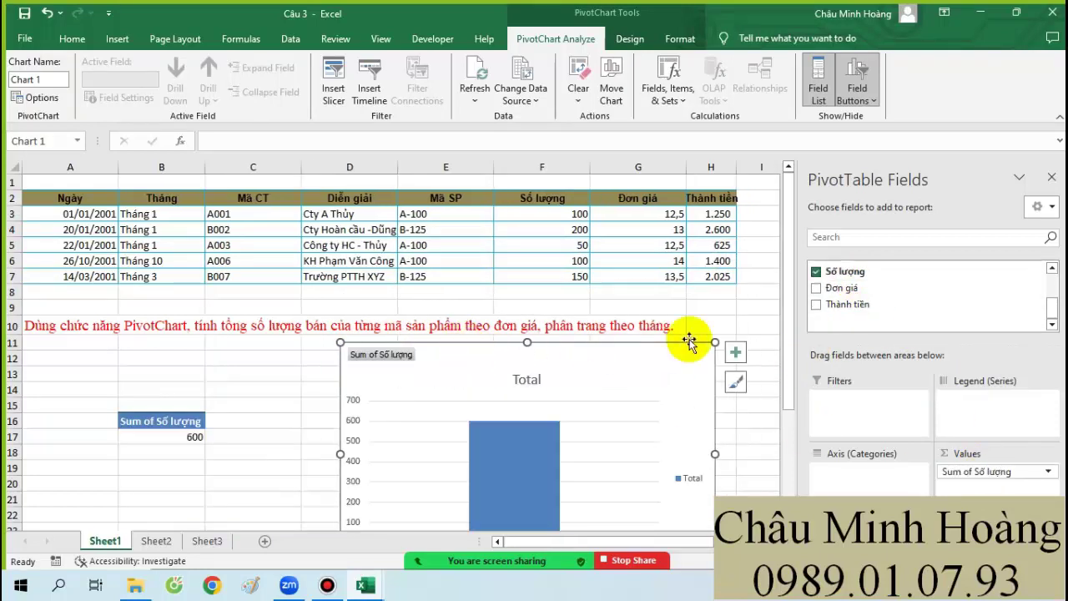
{"action": "scroll", "coordinate": [855, 305], "scroll_direction": "up", "scroll_amount": 3}
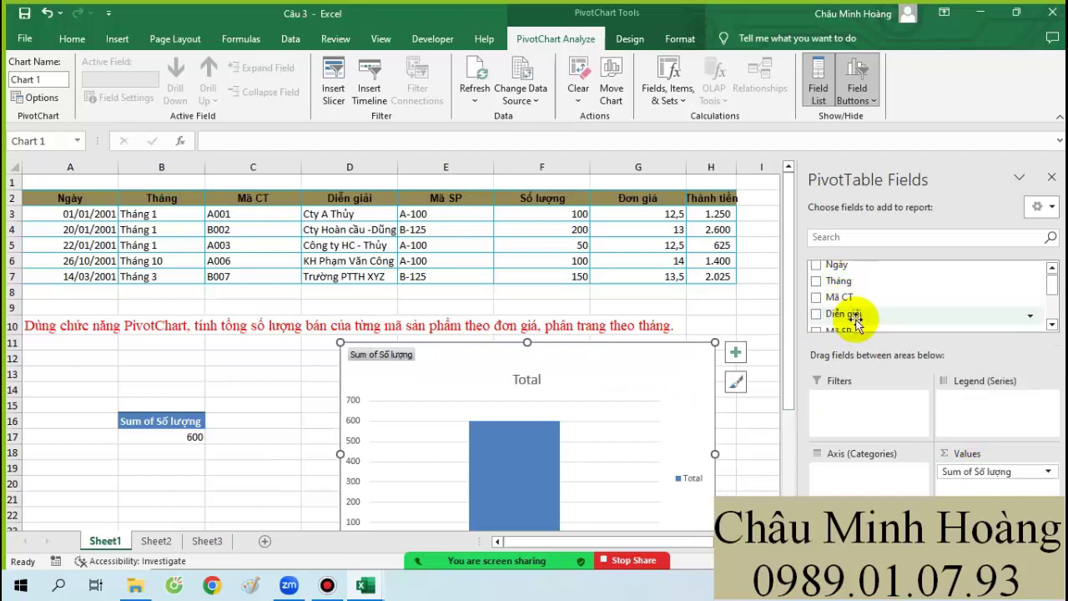
{"action": "scroll", "coordinate": [858, 315], "scroll_direction": "down", "scroll_amount": 3}
{"action": "scroll", "coordinate": [862, 305], "scroll_direction": "up", "scroll_amount": 3}
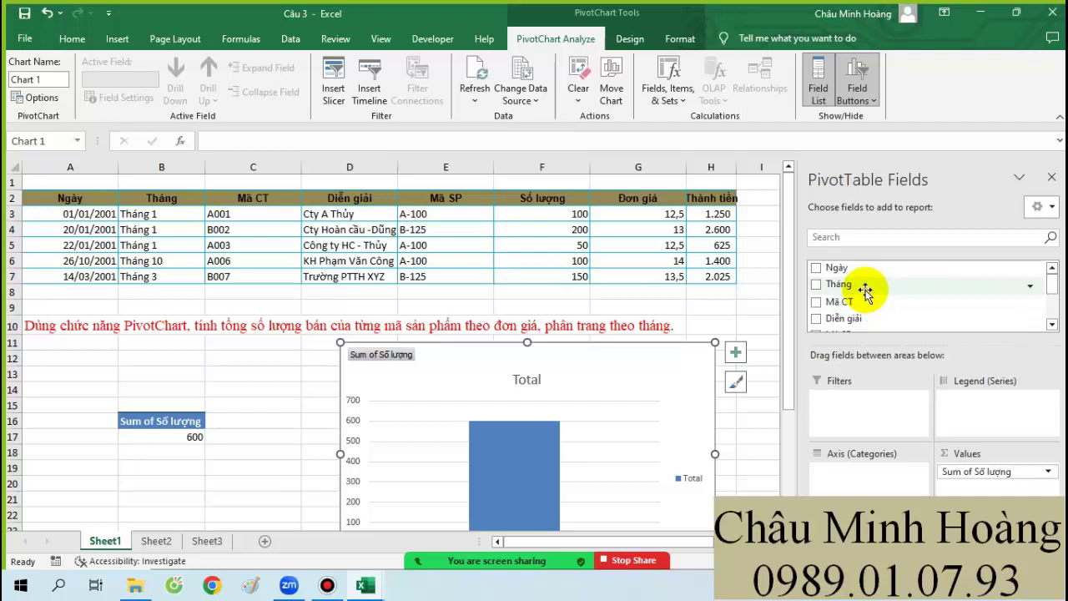
{"action": "scroll", "coordinate": [867, 310], "scroll_direction": "down", "scroll_amount": 1}
{"action": "left_click_drag", "start_coordinate": [836, 296], "coordinate": [844, 479]}
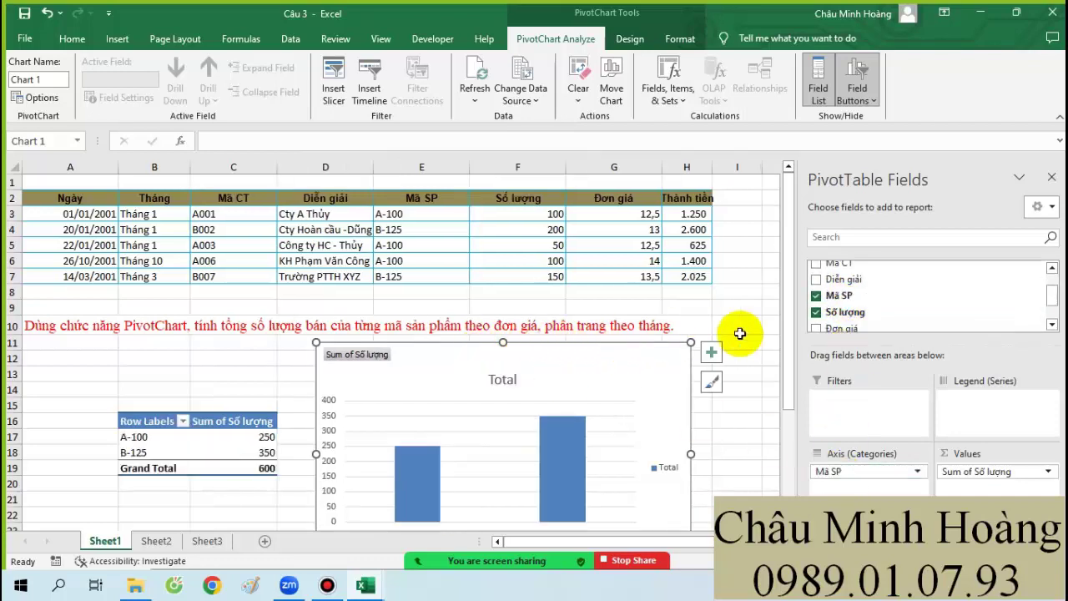
{"action": "left_click_drag", "start_coordinate": [842, 328], "coordinate": [851, 489]}
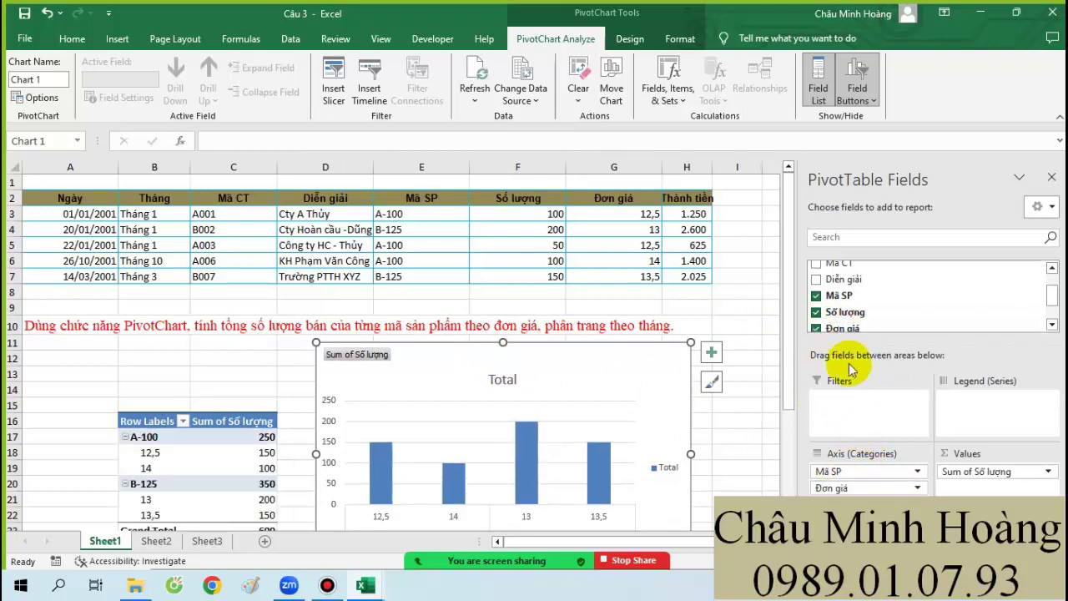
{"action": "scroll", "coordinate": [867, 302], "scroll_direction": "up", "scroll_amount": 1}
{"action": "left_click_drag", "start_coordinate": [838, 284], "coordinate": [984, 425]}
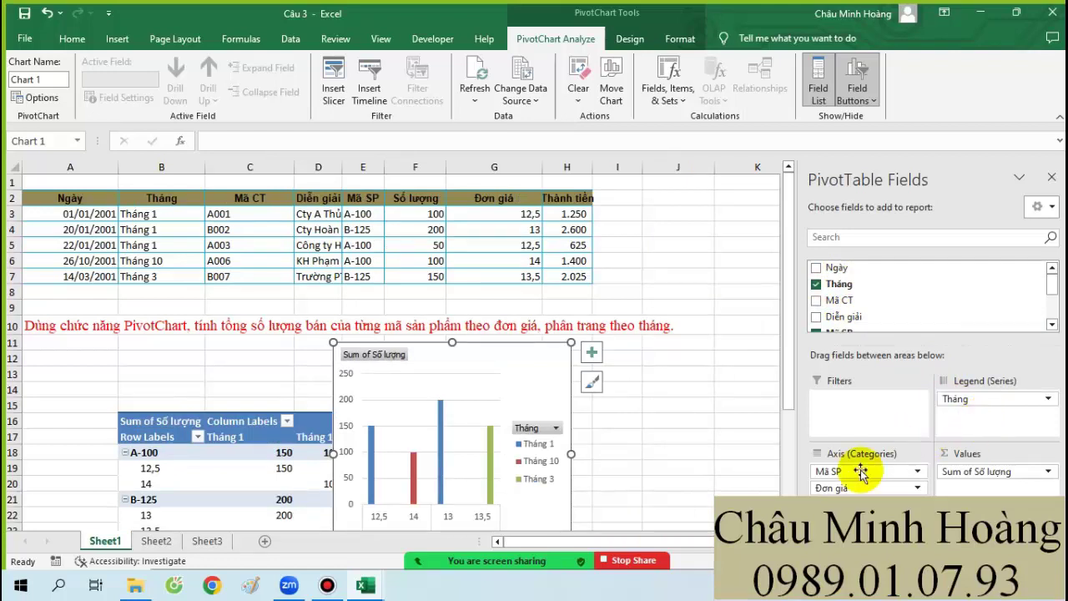
Step: Switch to the Câu 4 workbook and examine the sample summary layout below the source data
{"action": "mouse_move", "coordinate": [364, 584]}
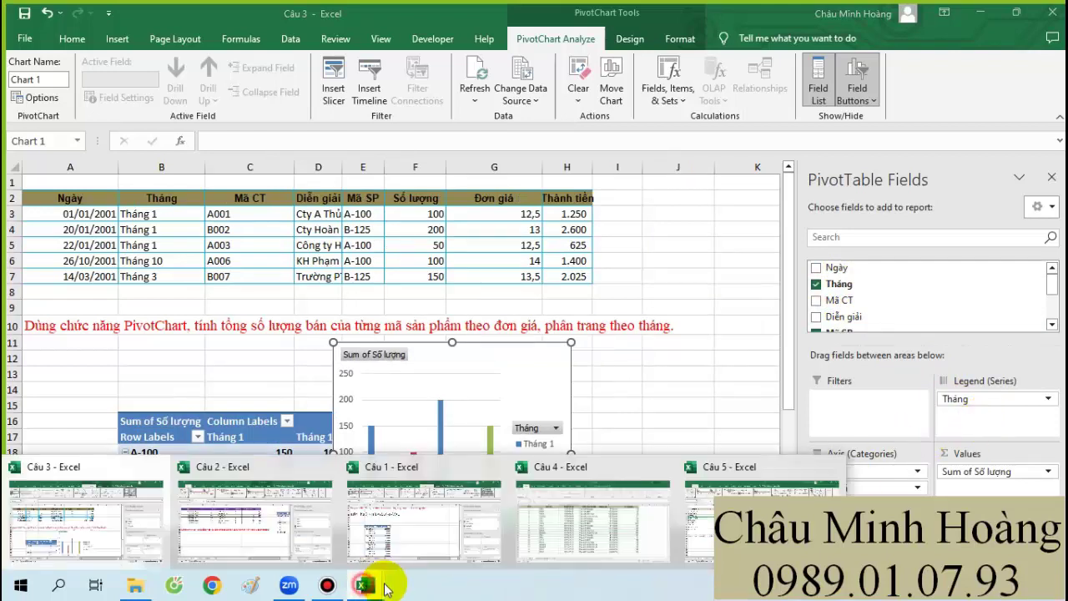
{"action": "left_click", "coordinate": [582, 528]}
{"action": "scroll", "coordinate": [615, 397], "scroll_direction": "down", "scroll_amount": 8}
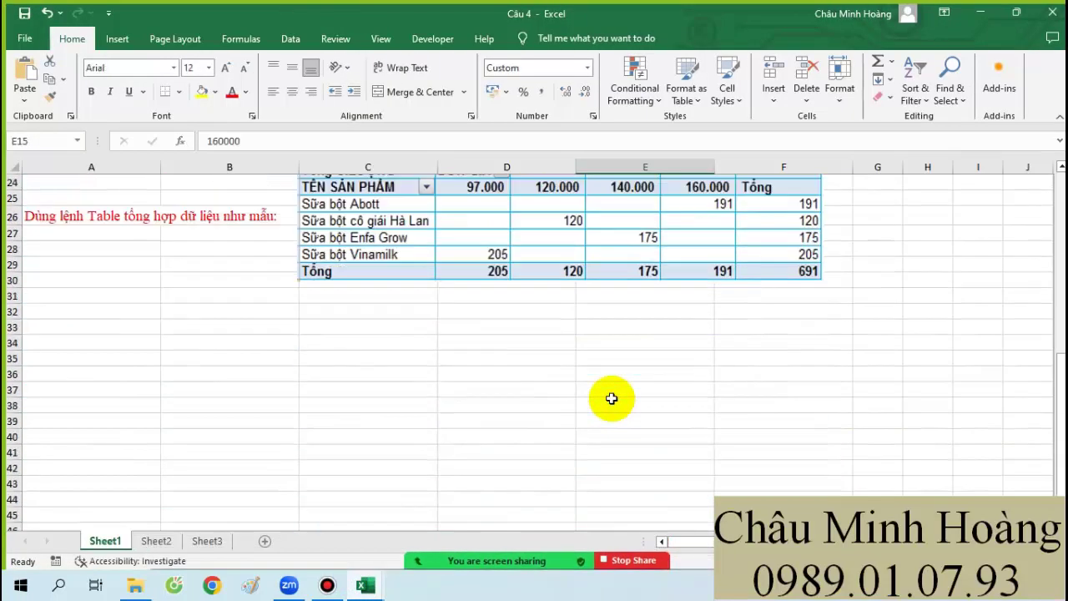
{"action": "scroll", "coordinate": [611, 398], "scroll_direction": "up", "scroll_amount": 2}
{"action": "left_click_drag", "start_coordinate": [238, 250], "coordinate": [839, 376]}
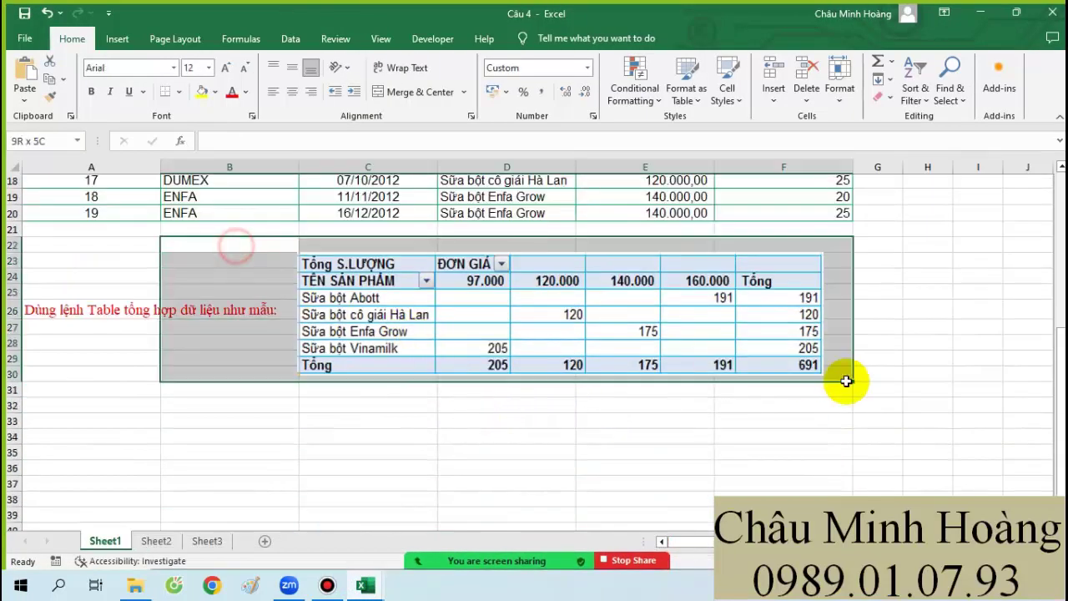
{"action": "scroll", "coordinate": [450, 448], "scroll_direction": "up", "scroll_amount": 4}
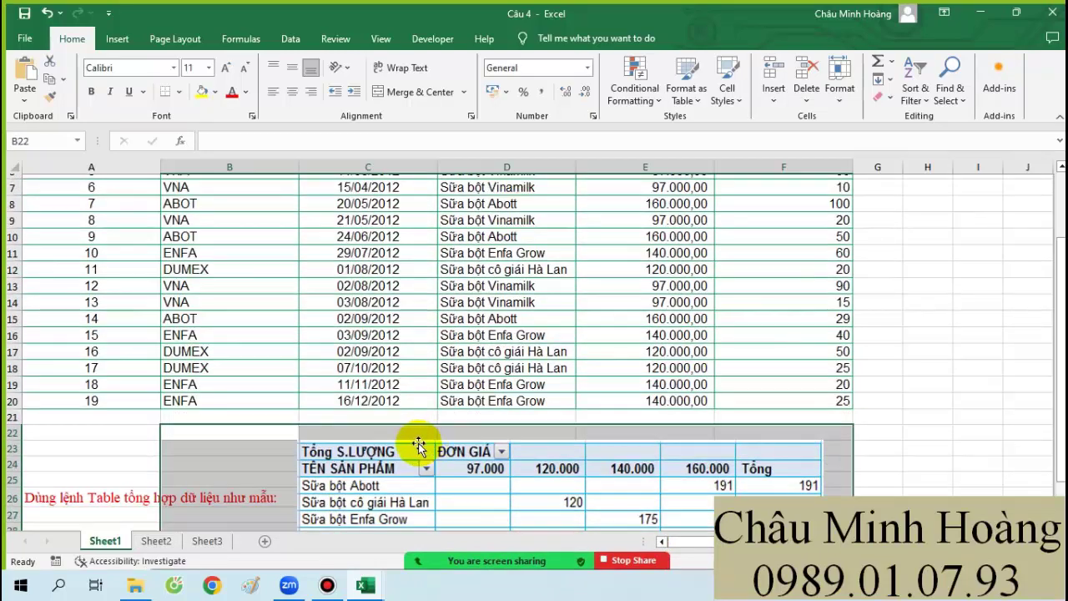
Step: Insert a PivotTable from A1:F20 of Sheet1 on the existing worksheet at C35
{"action": "scroll", "coordinate": [418, 448], "scroll_direction": "up", "scroll_amount": 2}
{"action": "left_click_drag", "start_coordinate": [150, 186], "coordinate": [787, 425]}
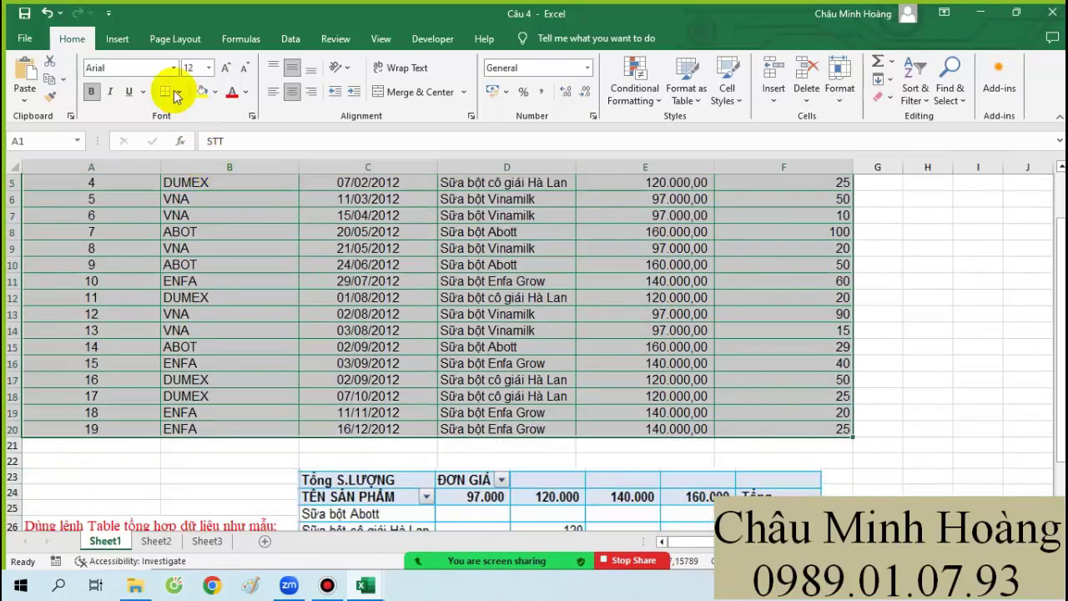
{"action": "left_click", "coordinate": [156, 540]}
{"action": "left_click", "coordinate": [207, 540]}
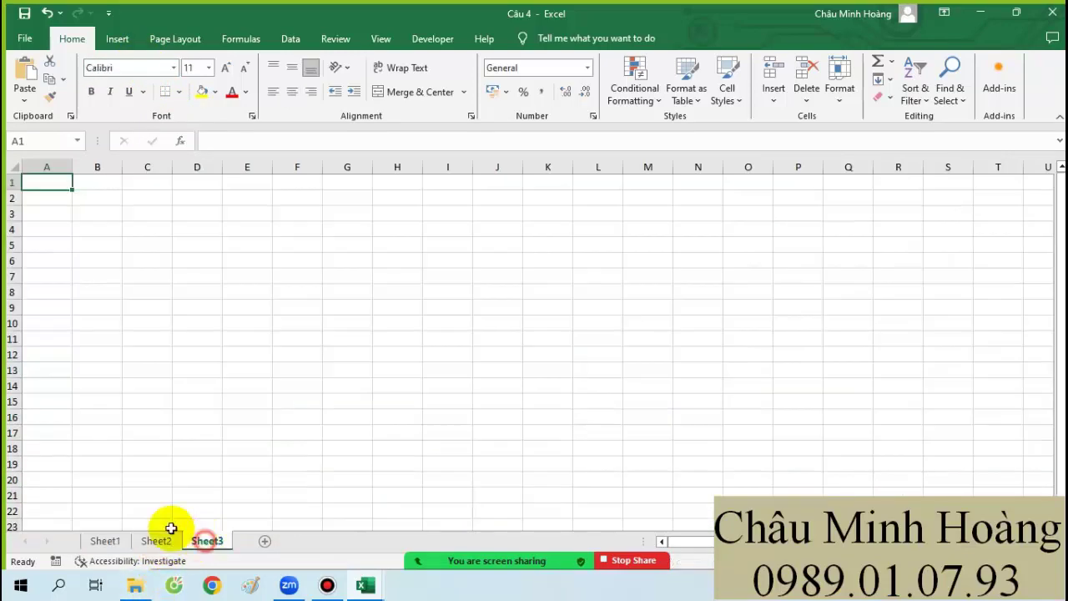
{"action": "left_click", "coordinate": [105, 541]}
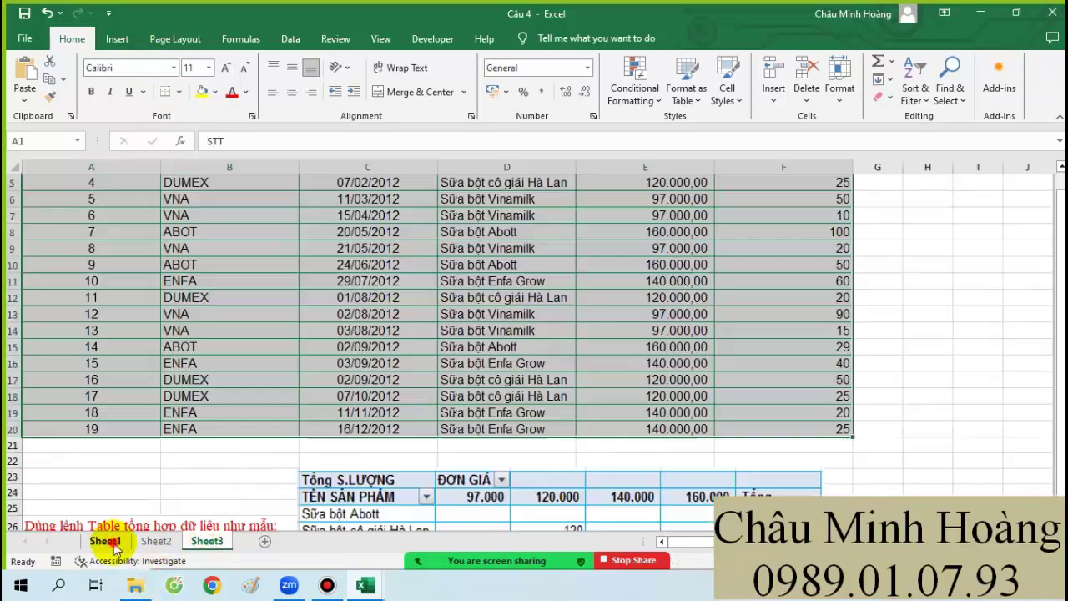
{"action": "left_click", "coordinate": [122, 44]}
{"action": "left_click", "coordinate": [28, 74]}
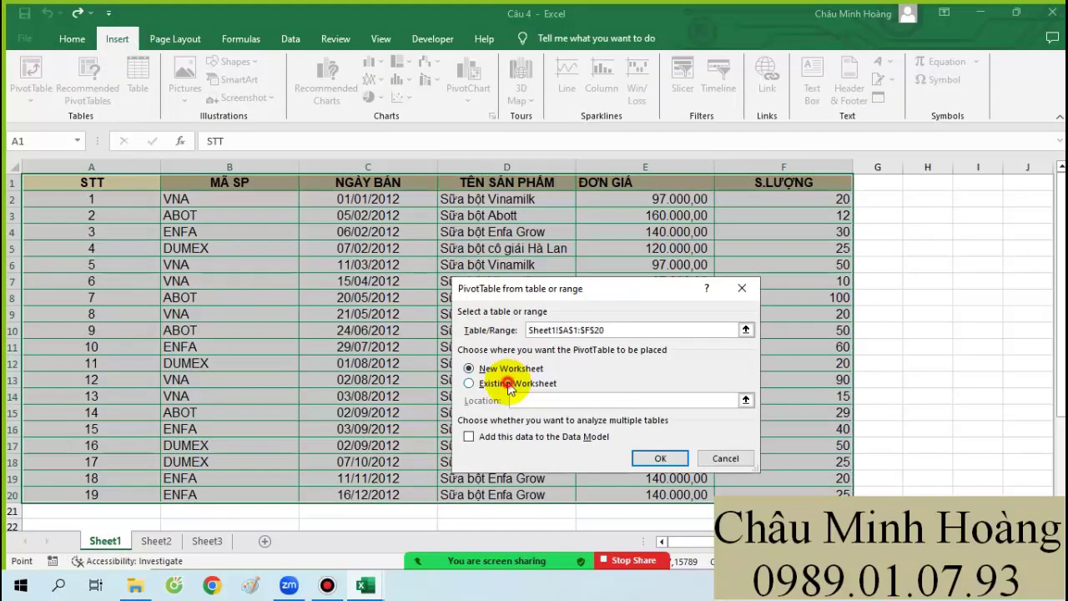
{"action": "left_click", "coordinate": [508, 386]}
{"action": "scroll", "coordinate": [275, 432], "scroll_direction": "down", "scroll_amount": 6}
{"action": "left_click", "coordinate": [338, 464]}
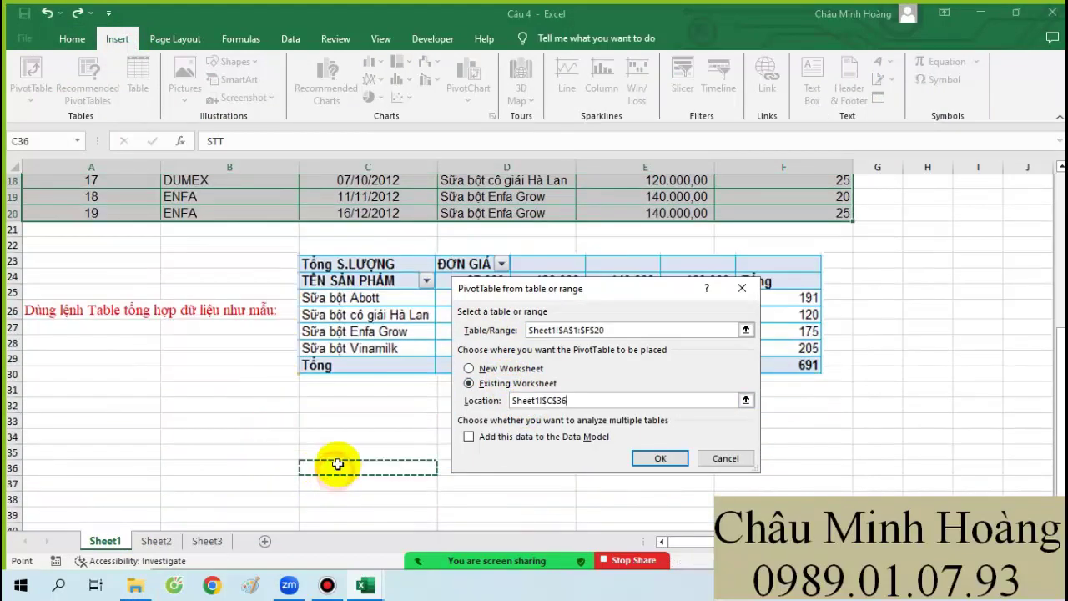
{"action": "left_click", "coordinate": [339, 451]}
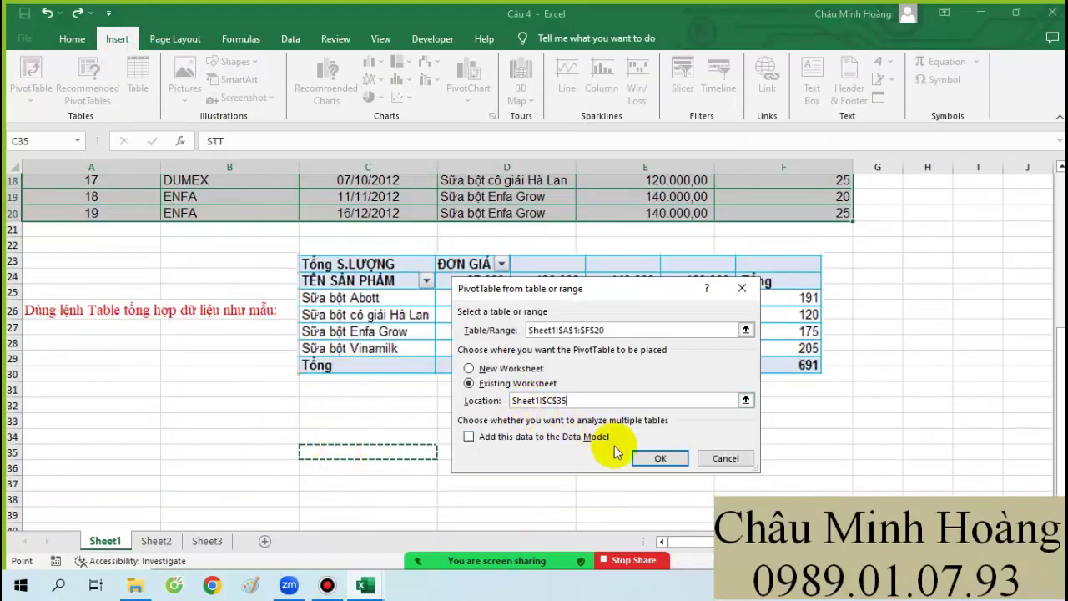
{"action": "left_click", "coordinate": [660, 458]}
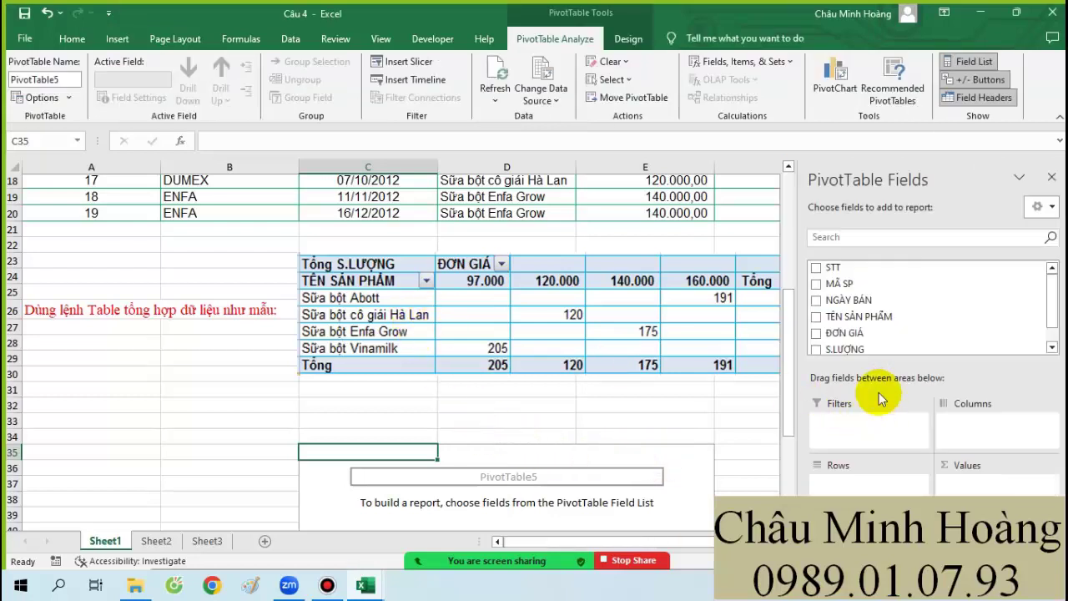
Step: Build the PivotTable with the sum of S.LƯỢNG as values, ĐƠN GIÁ as columns and TÊN SẢN PHẨM as rows
{"action": "left_click_drag", "start_coordinate": [849, 336], "coordinate": [992, 487]}
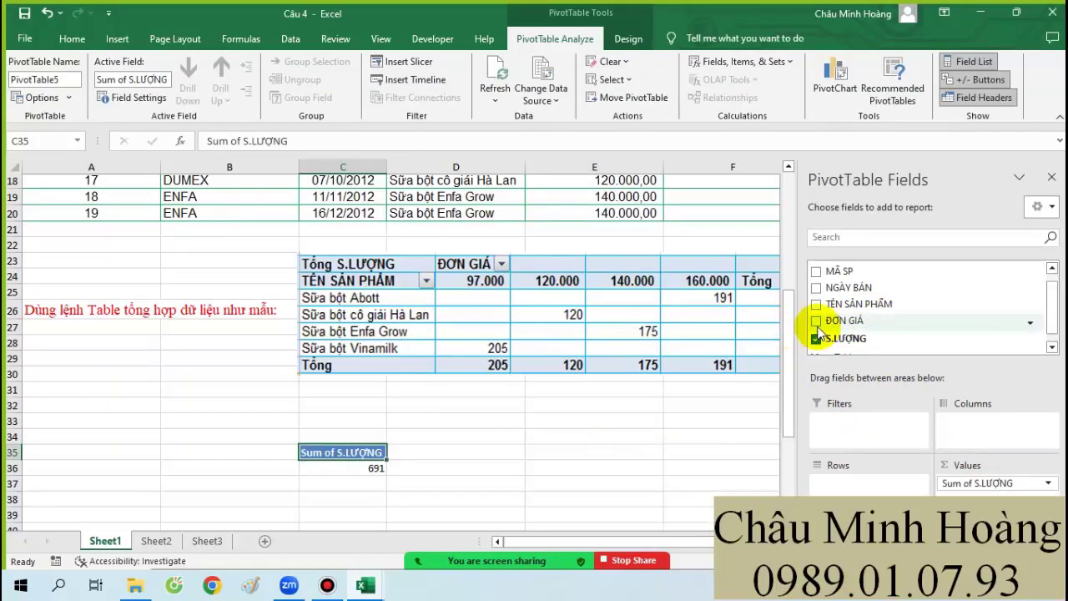
{"action": "left_click_drag", "start_coordinate": [834, 320], "coordinate": [953, 428]}
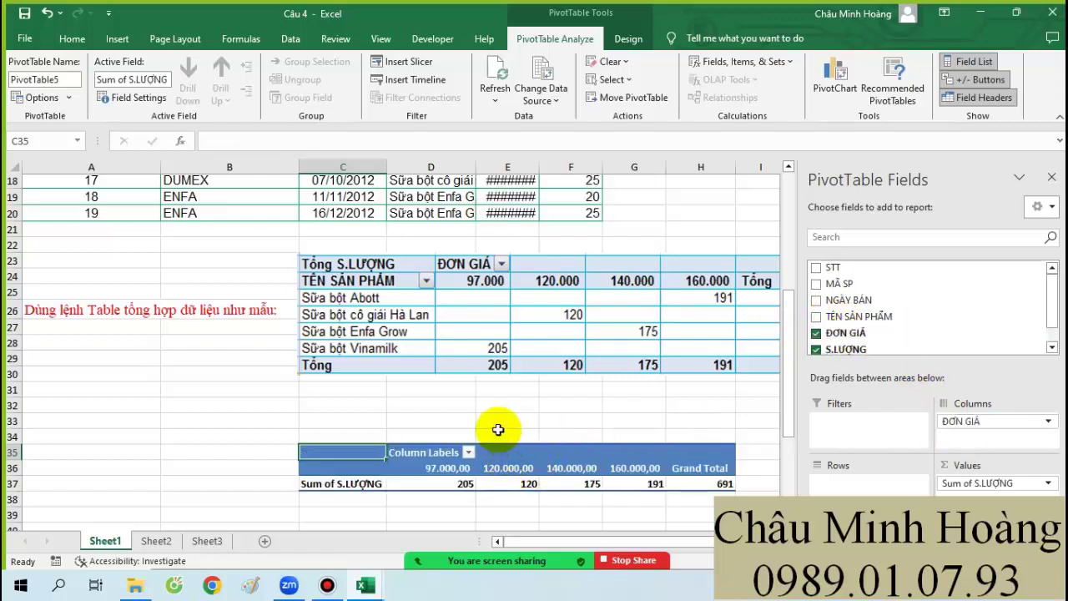
{"action": "left_click_drag", "start_coordinate": [834, 317], "coordinate": [857, 488]}
{"action": "scroll", "coordinate": [706, 436], "scroll_direction": "down", "scroll_amount": 1}
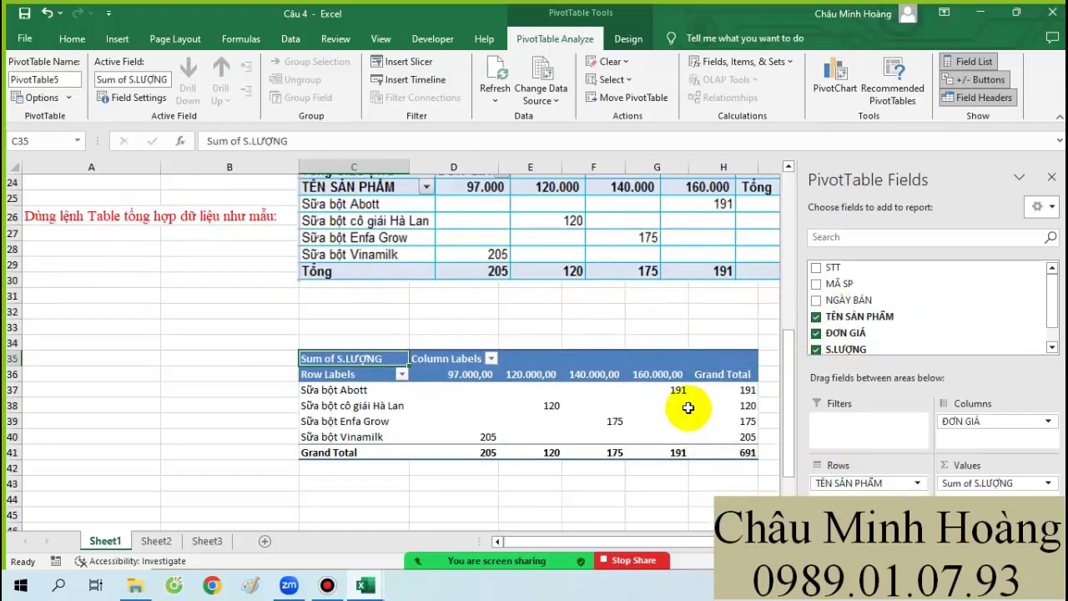
{"action": "left_click_drag", "start_coordinate": [594, 357], "coordinate": [596, 372]}
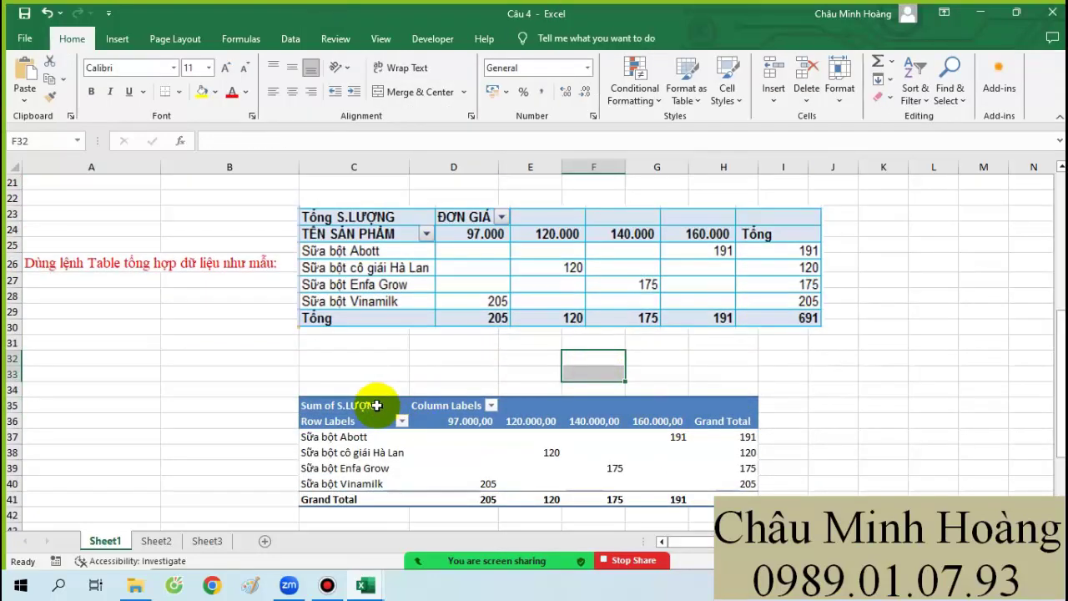
Step: Rename the PivotTable's value header in C35 to Tổng S.LƯỢNG and its column header in D35 to ĐƠN GIÁ
{"action": "left_click", "coordinate": [367, 406]}
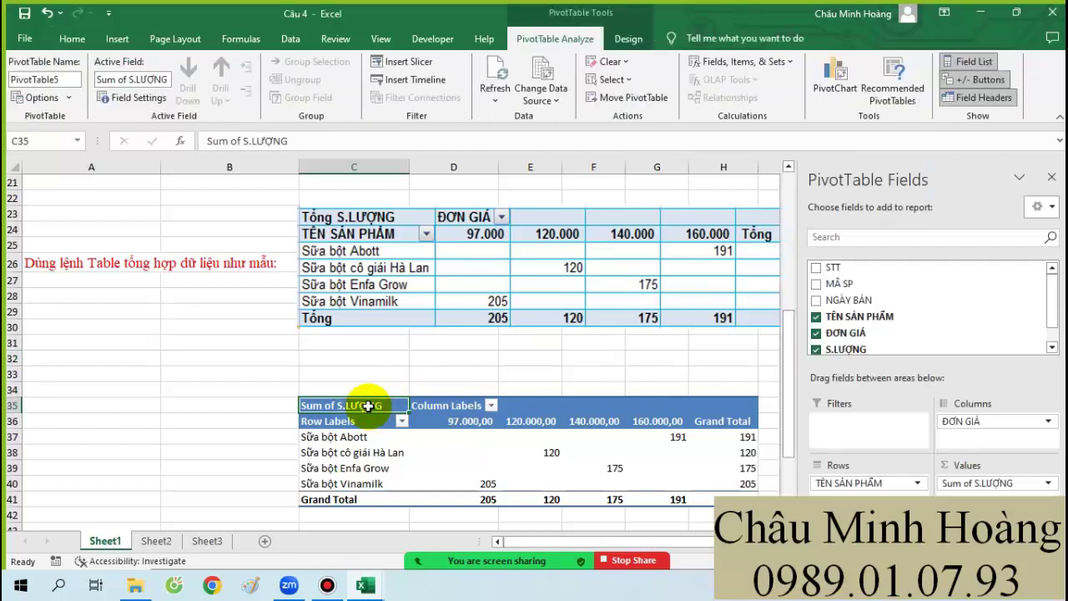
{"action": "type", "text": "Tổng"}
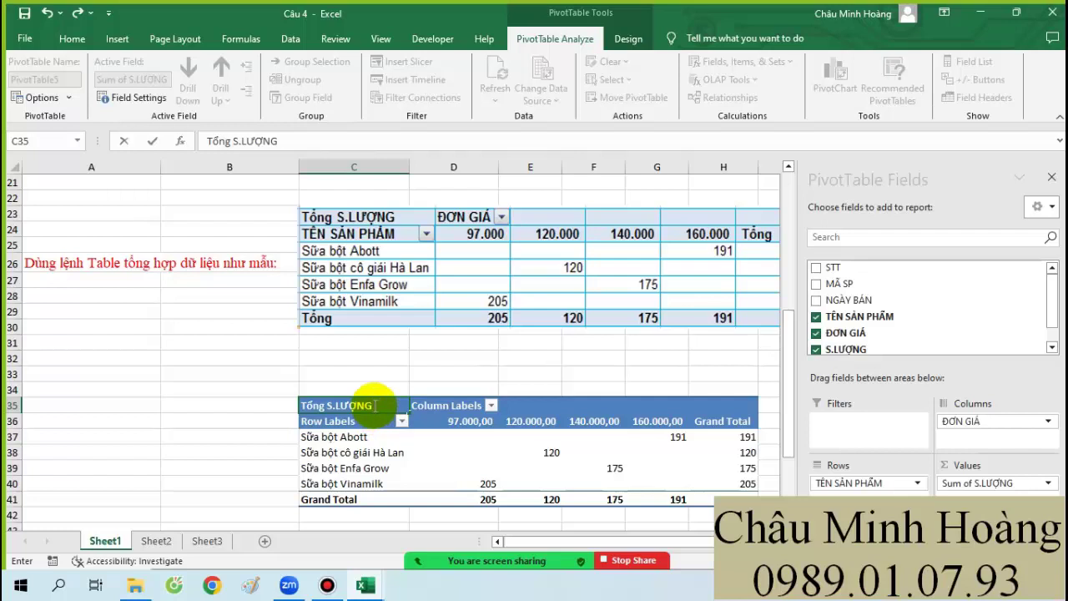
{"action": "key", "text": "Return"}
{"action": "left_click", "coordinate": [431, 408]}
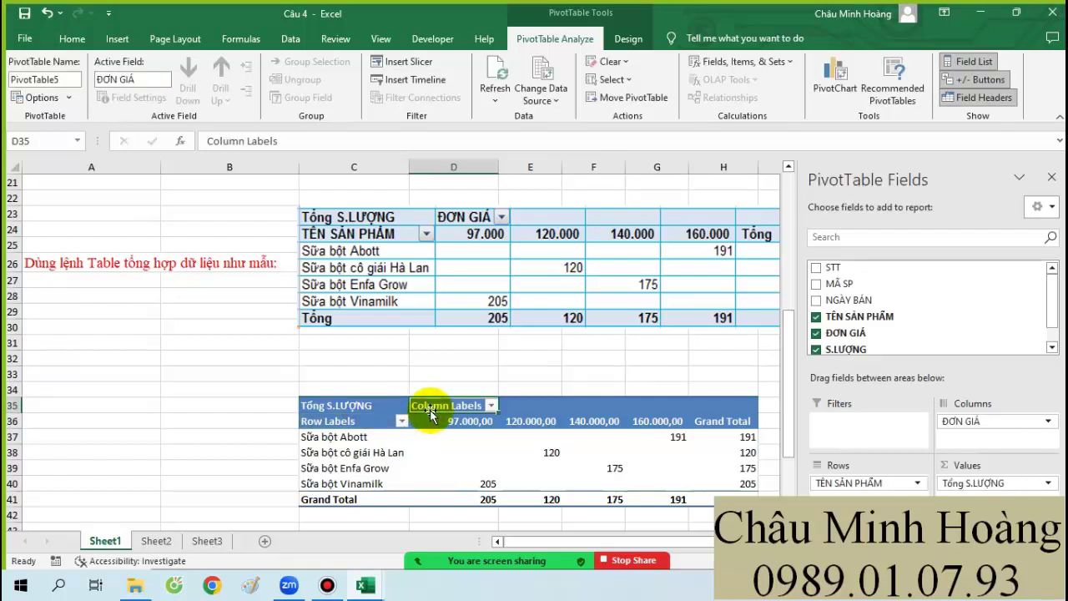
{"action": "type", "text": "D"}
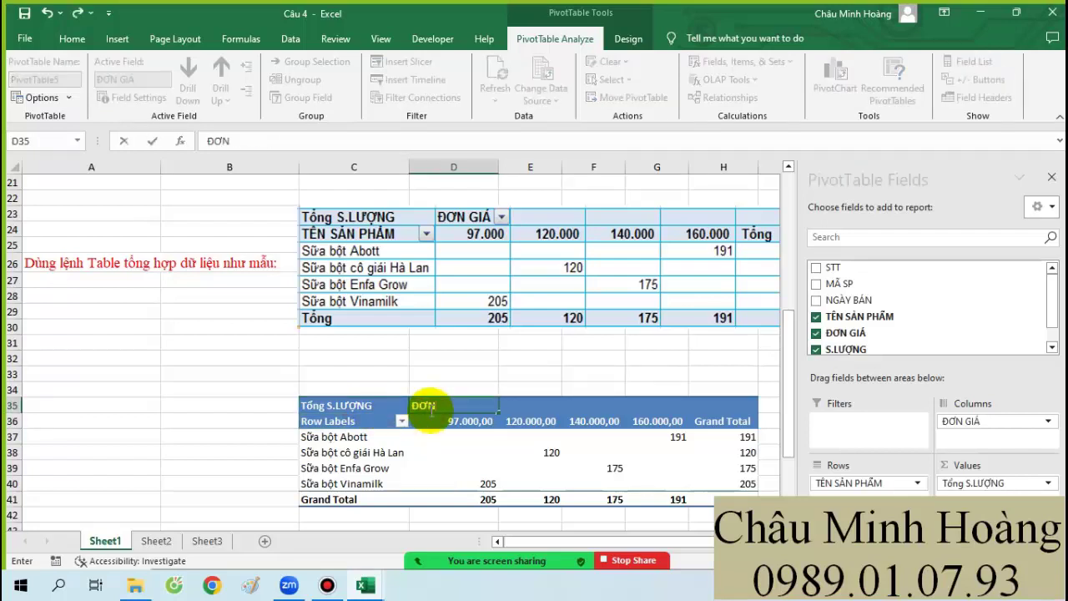
{"action": "key", "text": "Return"}
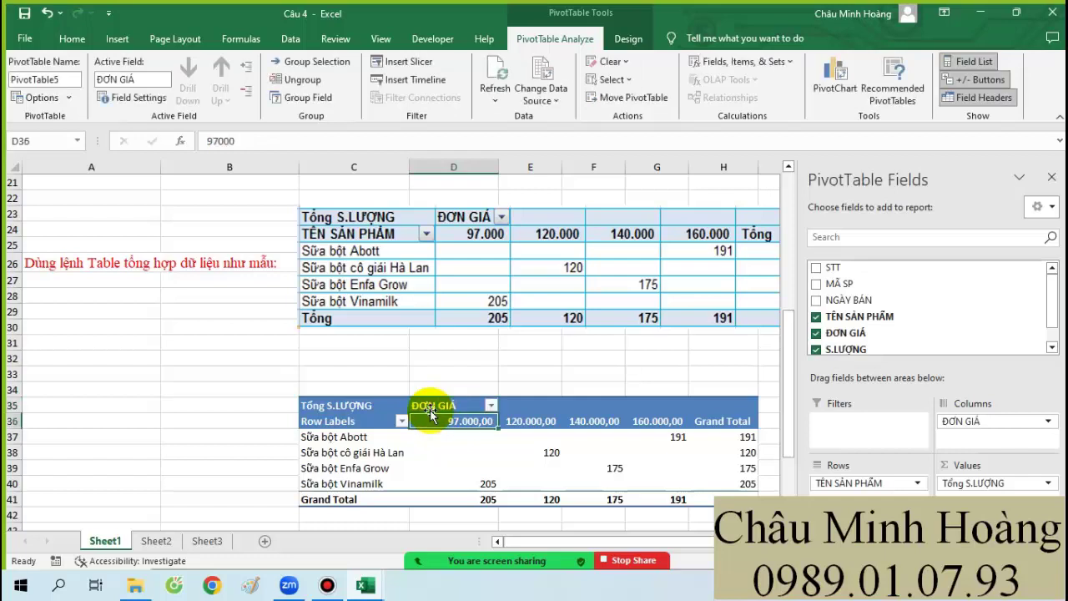
Step: Rename the PivotTable's grand total label in C41 to Tổng
{"action": "left_click", "coordinate": [322, 498]}
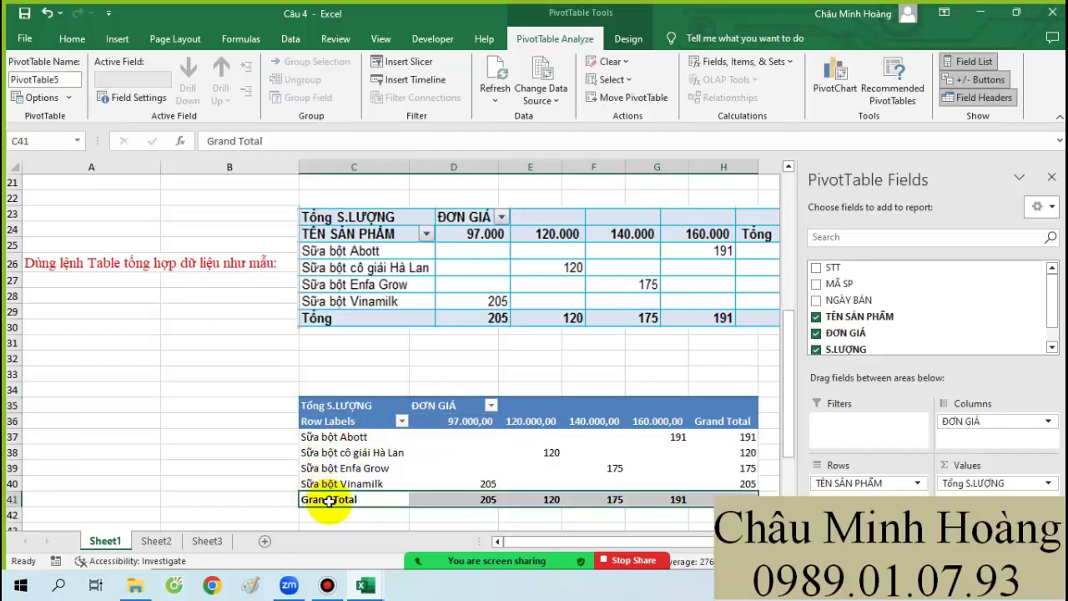
{"action": "left_click", "coordinate": [332, 499]}
{"action": "type", "text": "To"}
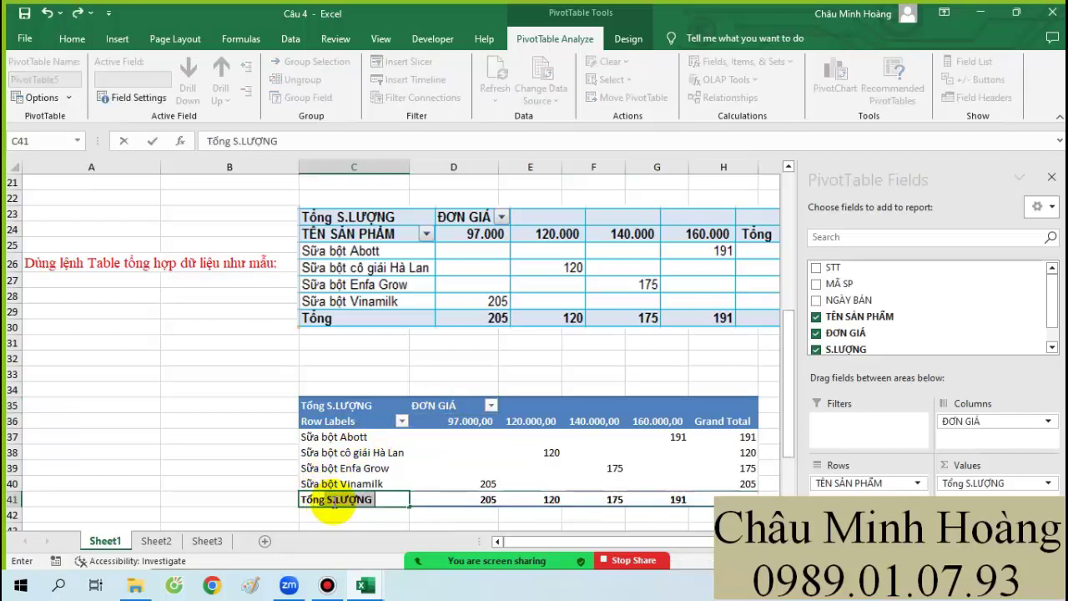
{"action": "type", "text": "ng S.LƯỢNG"}
{"action": "key", "text": "Return"}
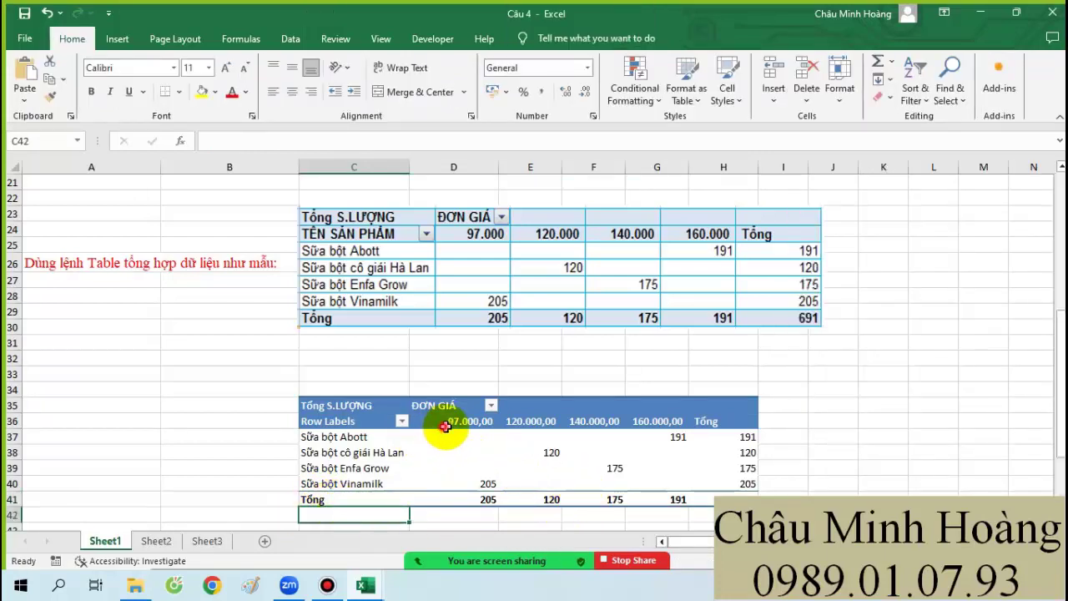
Step: Format the unit price headings in D36:G36 as numbers with 0 decimal places and a thousands separator
{"action": "left_click_drag", "start_coordinate": [451, 421], "coordinate": [655, 431]}
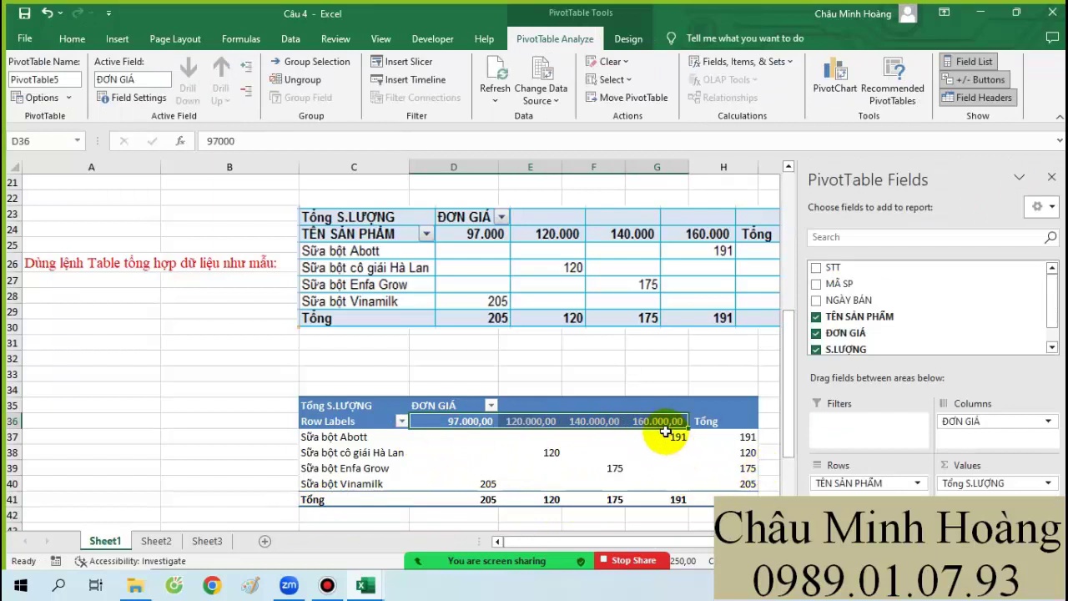
{"action": "right_click", "coordinate": [664, 427]}
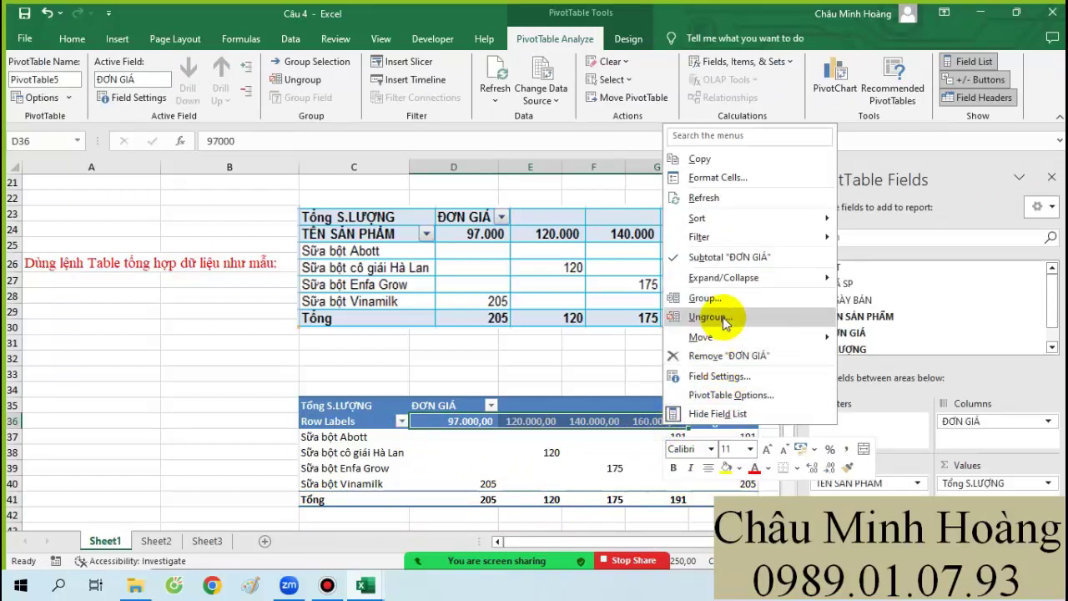
{"action": "left_click", "coordinate": [726, 185]}
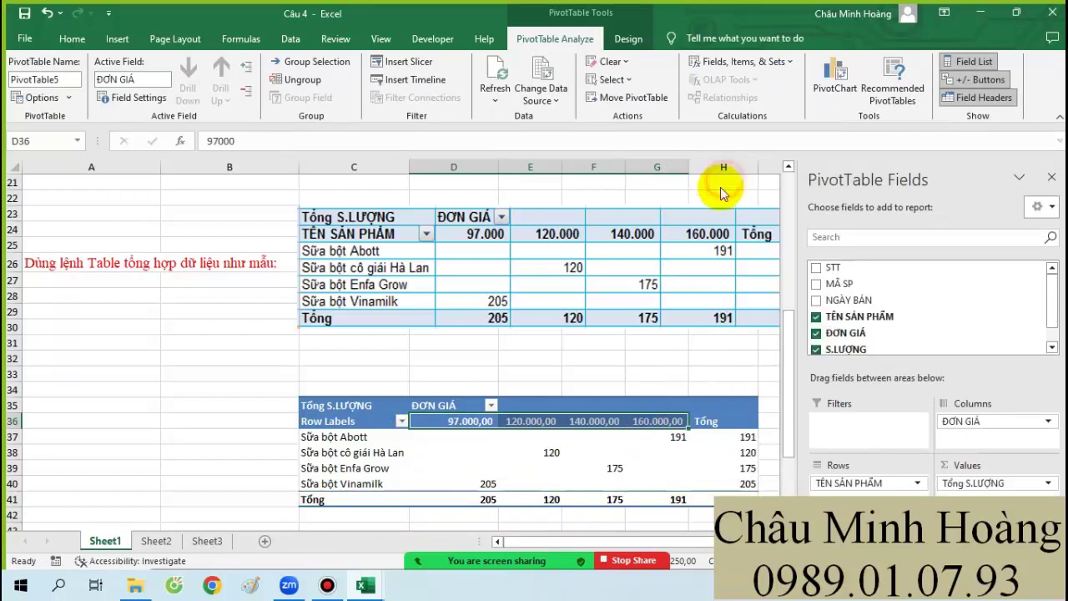
{"action": "left_click", "coordinate": [550, 75]}
{"action": "left_click", "coordinate": [548, 84]}
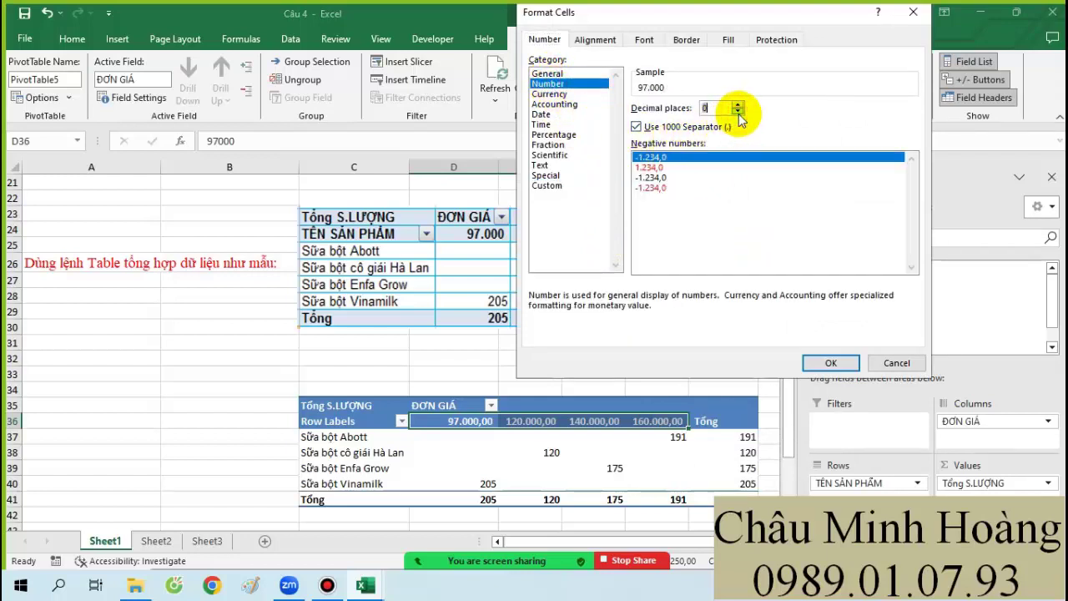
{"action": "left_click", "coordinate": [826, 361]}
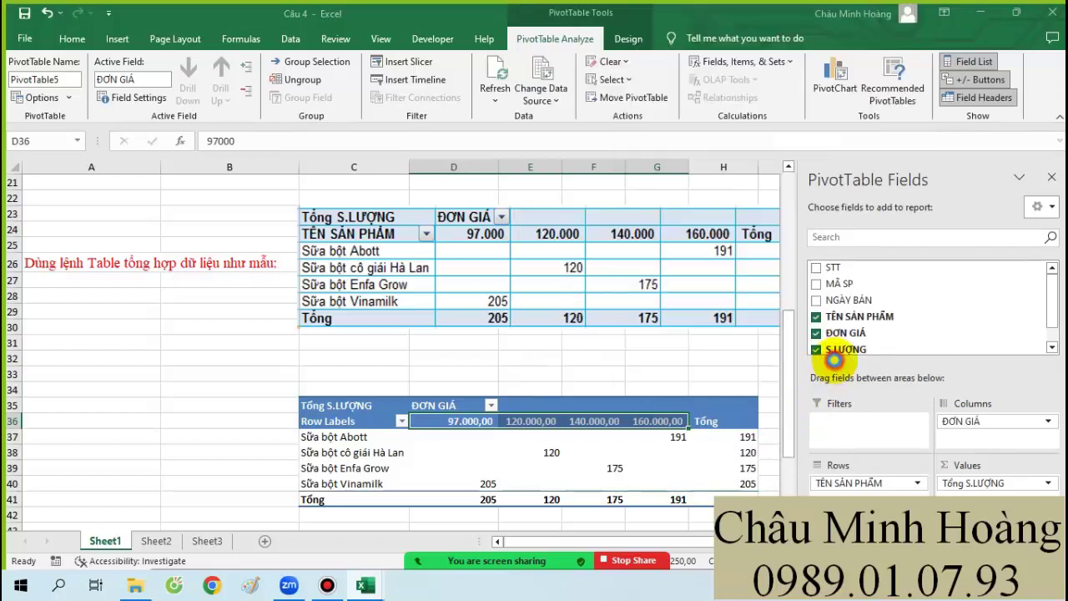
{"action": "left_click", "coordinate": [709, 357]}
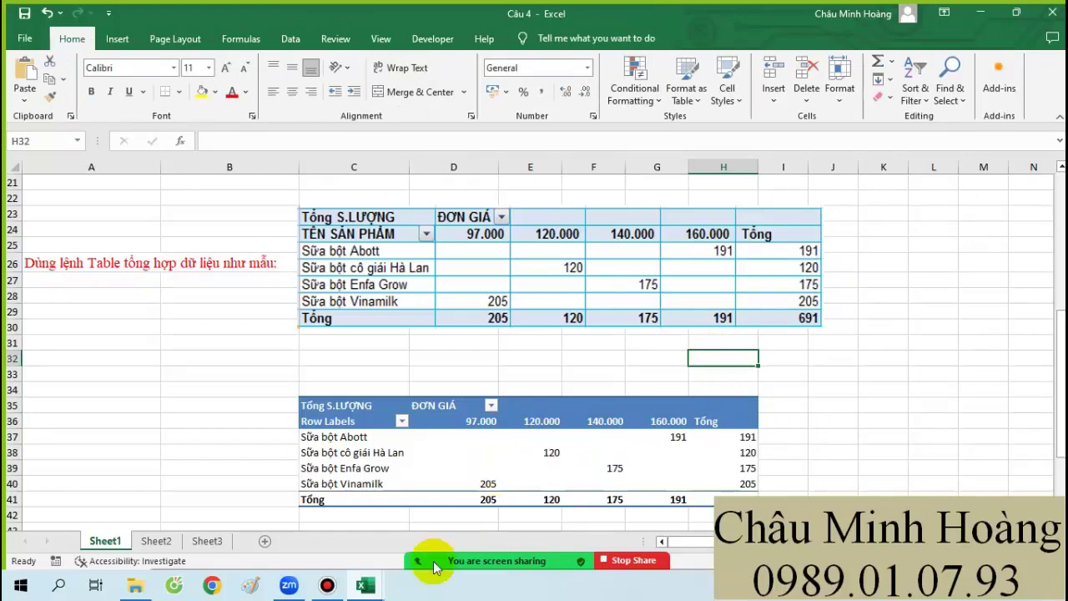
Step: Switch to the Câu 5 workbook for the exercise that needs an added Loại hàng column
{"action": "mouse_move", "coordinate": [364, 585]}
{"action": "left_click", "coordinate": [692, 528]}
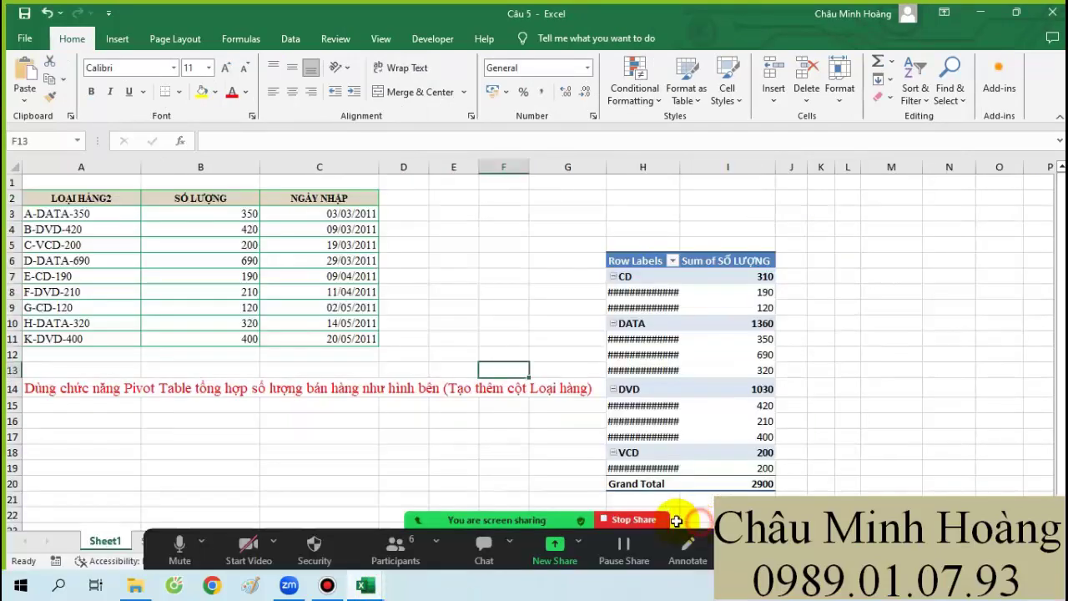
{"action": "left_click", "coordinate": [455, 467]}
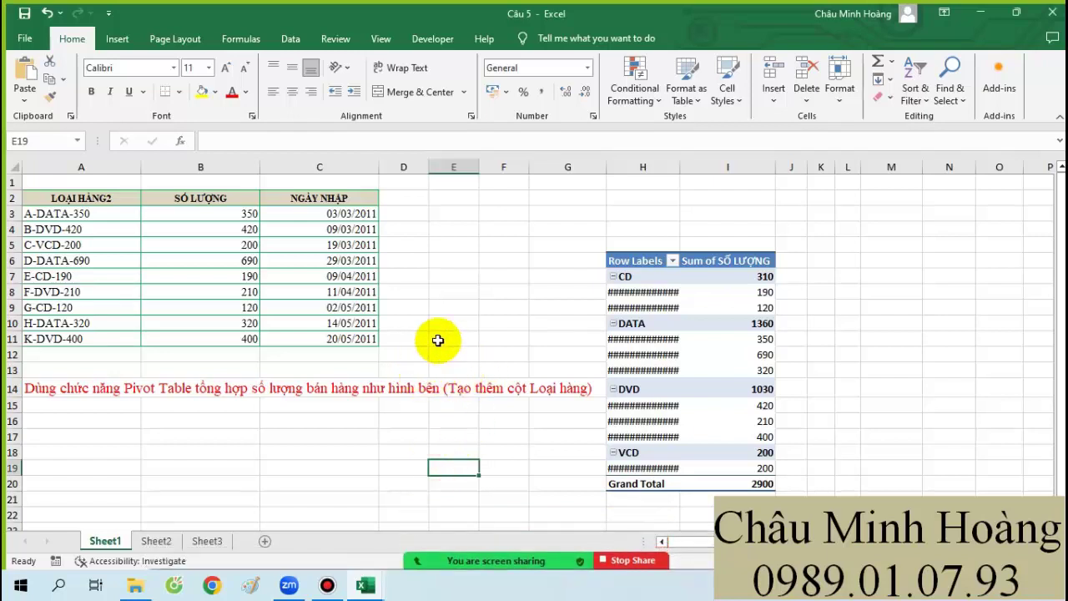
Step: Try to insert blank cells at B2:B11, shifting the existing cells right
{"action": "left_click_drag", "start_coordinate": [414, 322], "coordinate": [133, 310]}
{"action": "left_click_drag", "start_coordinate": [220, 198], "coordinate": [210, 333]}
{"action": "right_click", "coordinate": [209, 333]}
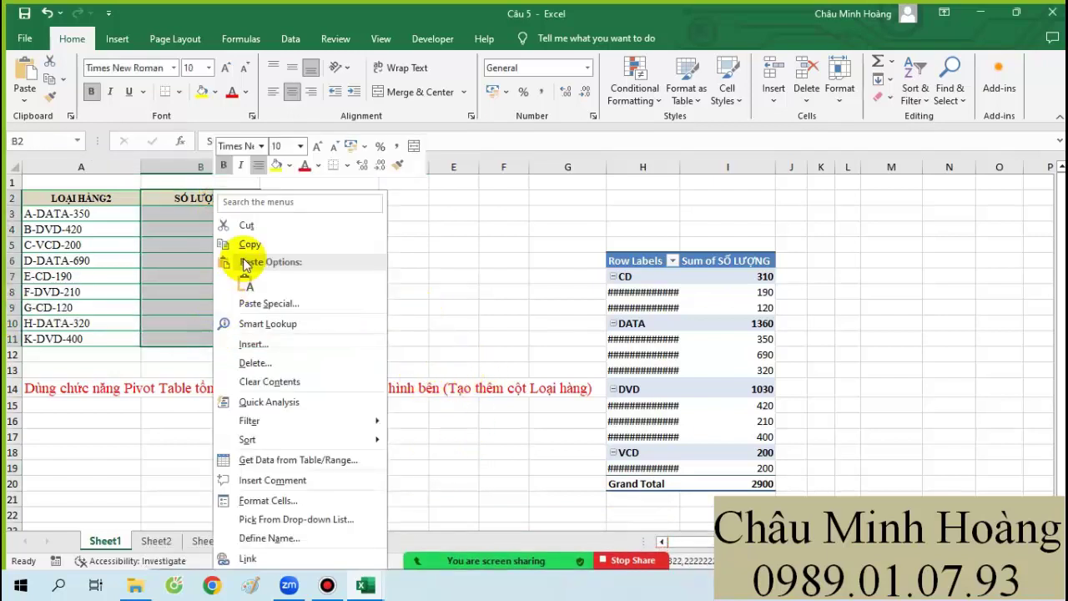
{"action": "left_click", "coordinate": [252, 343]}
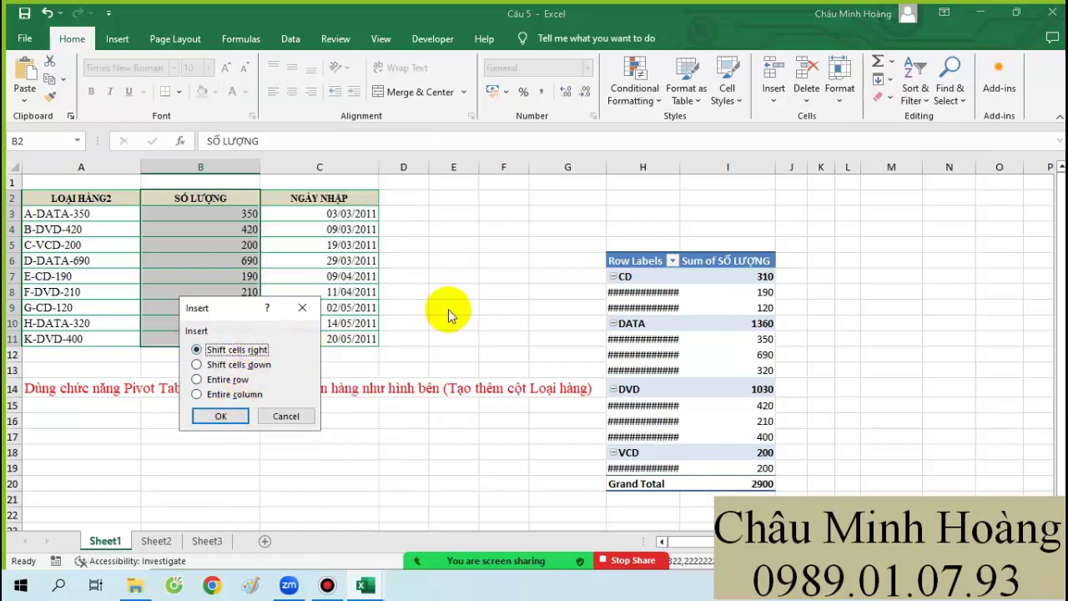
{"action": "left_click", "coordinate": [219, 414]}
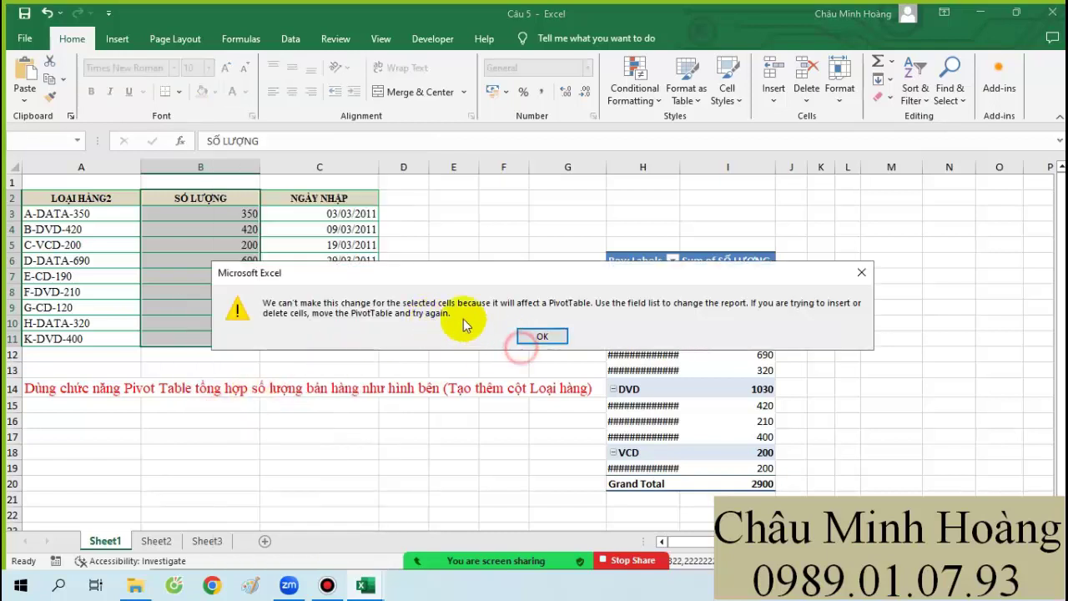
{"action": "left_click", "coordinate": [861, 273]}
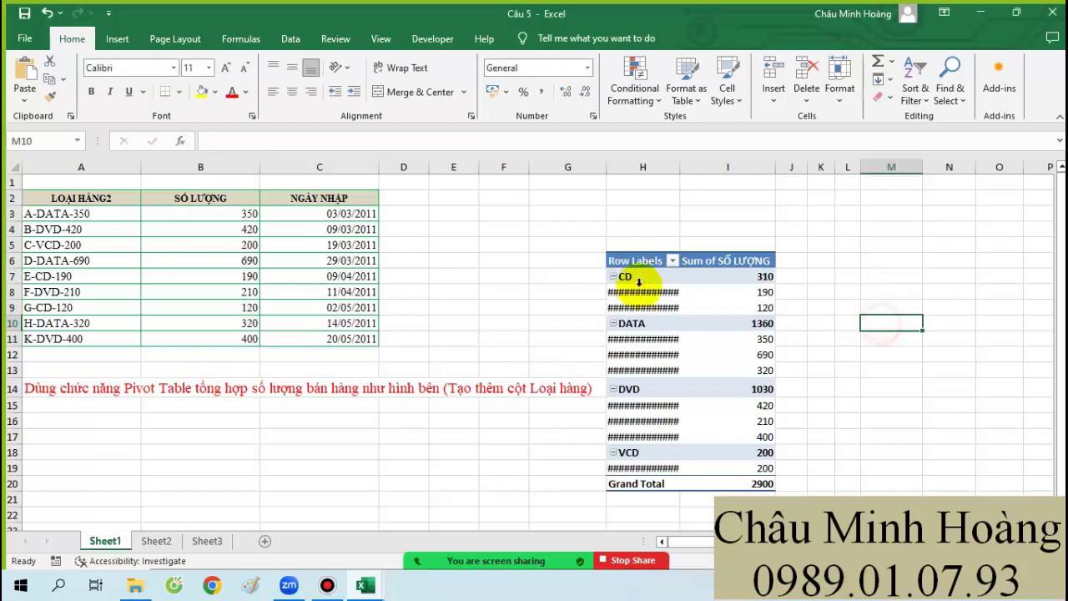
Step: Clear everything, contents and formatting, from the block G4:J22 that holds the sample PivotTable
{"action": "left_click", "coordinate": [639, 276]}
{"action": "left_click_drag", "start_coordinate": [550, 229], "coordinate": [799, 511]}
{"action": "left_click", "coordinate": [881, 98]}
{"action": "left_click", "coordinate": [912, 117]}
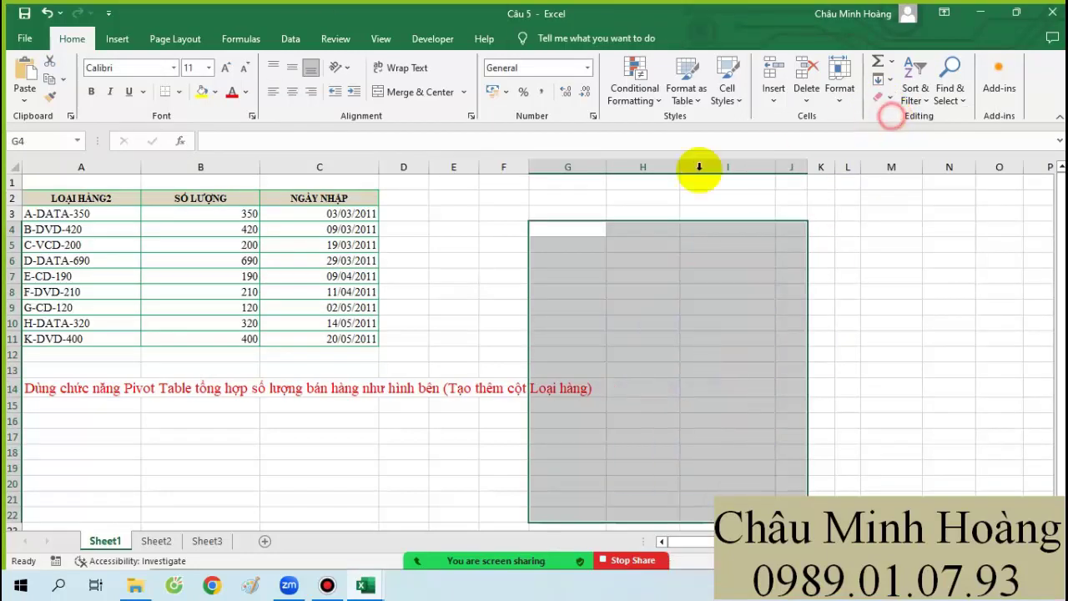
{"action": "left_click", "coordinate": [580, 182]}
Step: Insert blank cells at B2:B11, shifting the SỐ LƯỢNG and NGÀY NHẬP columns right
{"action": "left_click_drag", "start_coordinate": [204, 197], "coordinate": [205, 335]}
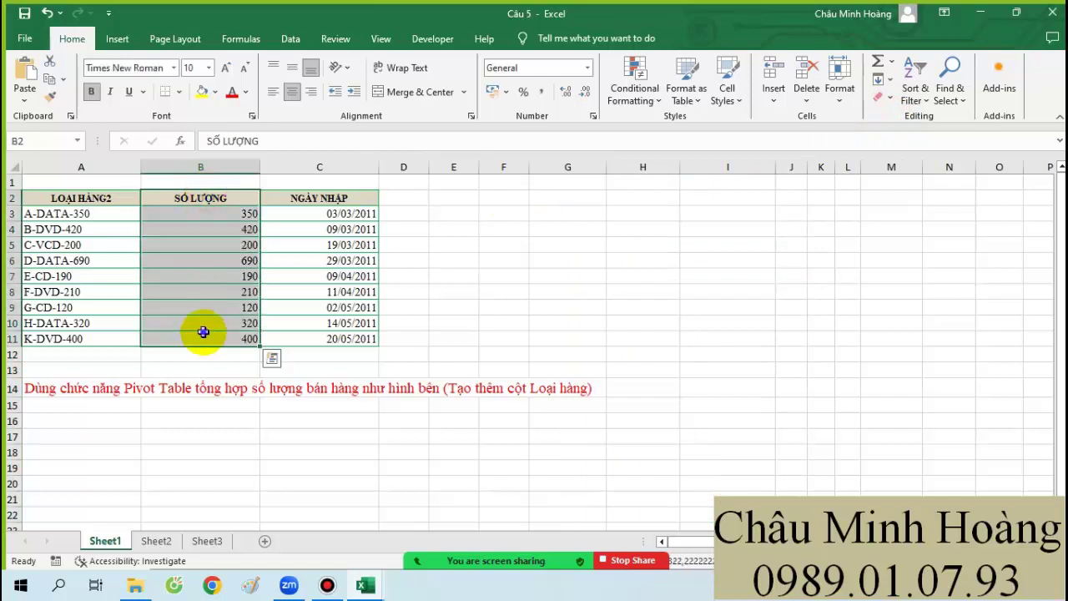
{"action": "right_click", "coordinate": [205, 334]}
{"action": "left_click", "coordinate": [237, 342]}
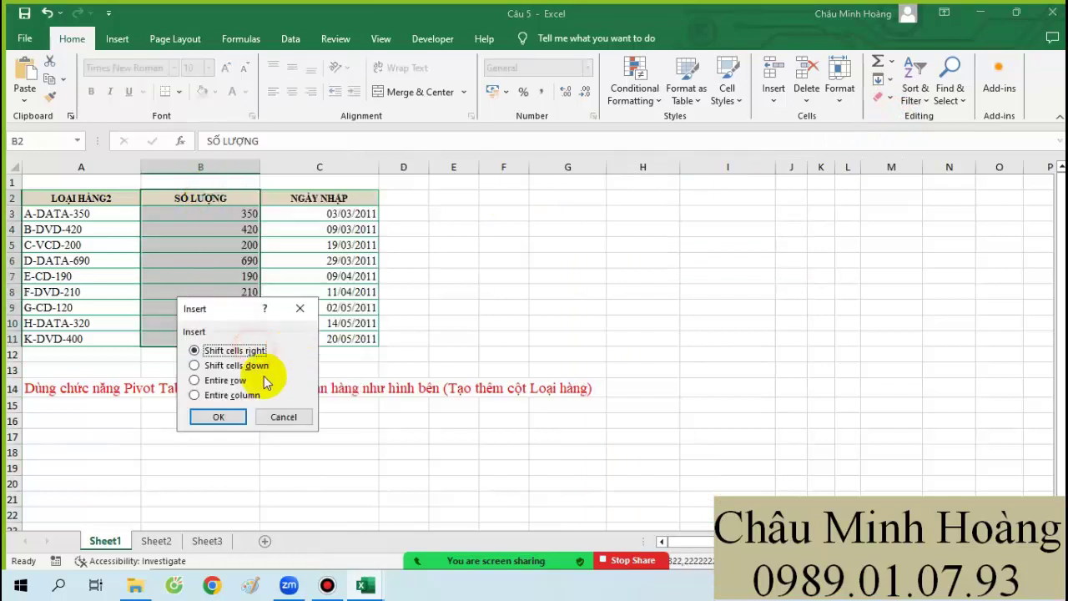
{"action": "left_click", "coordinate": [218, 416]}
Step: Enter the heading Loại Hàng in B2 for the new column
{"action": "left_click", "coordinate": [209, 198]}
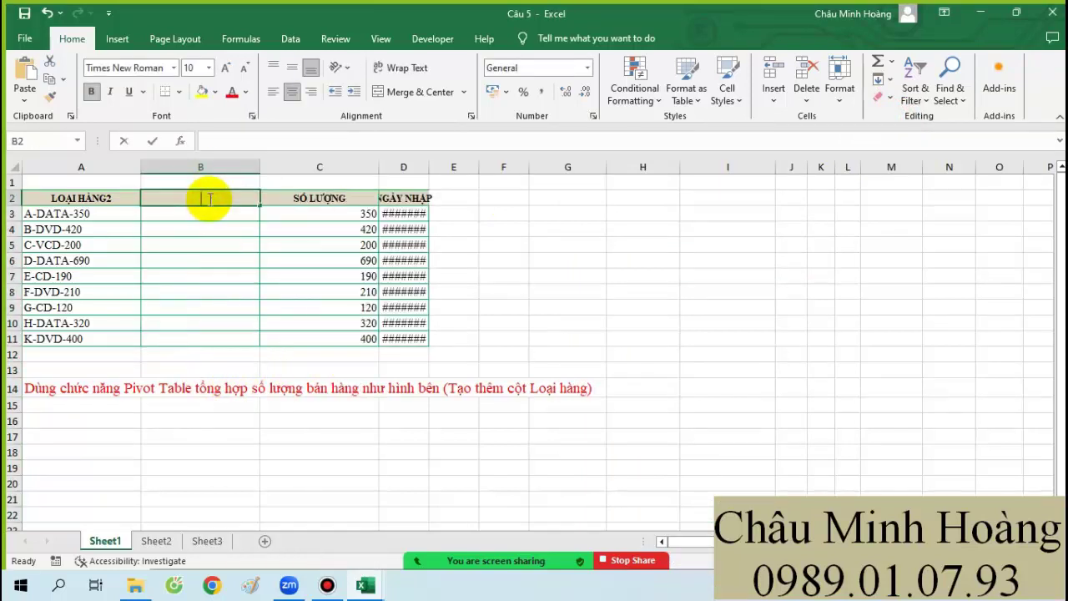
{"action": "type", "text": "Loại Hàng"}
{"action": "key", "text": "BackSpace"}
{"action": "key", "text": "BackSpace"}
{"action": "key", "text": "BackSpace"}
{"action": "key", "text": "BackSpace"}
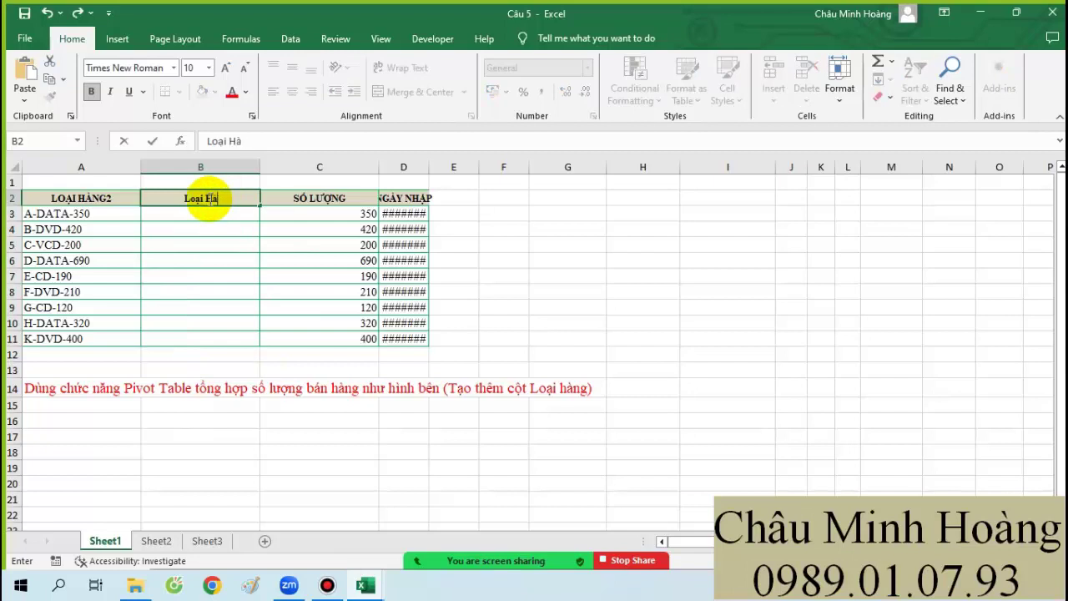
{"action": "type", "text": "Hàng"}
{"action": "key", "text": "Return"}
Step: Extract the product type in B3 with =MID(A3;3;LEN(A3)-4-2) and fill the formula down to B11
{"action": "type", "text": "=,o"}
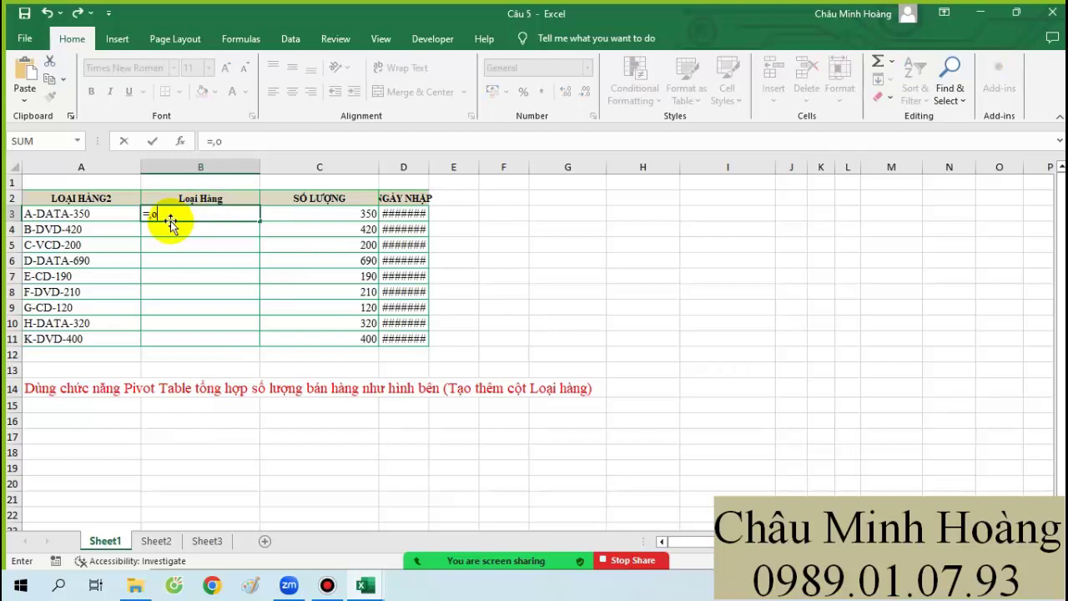
{"action": "key", "text": "BackSpace"}
{"action": "type", "text": "mid"}
{"action": "key", "text": "Tab"}
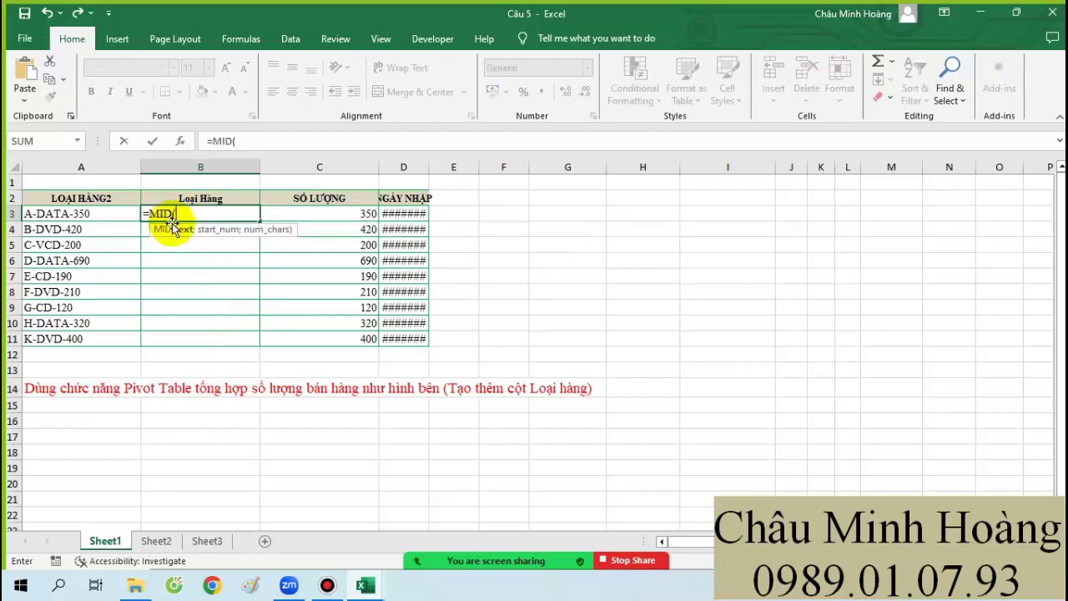
{"action": "left_click", "coordinate": [93, 215]}
{"action": "type", "text": ";"}
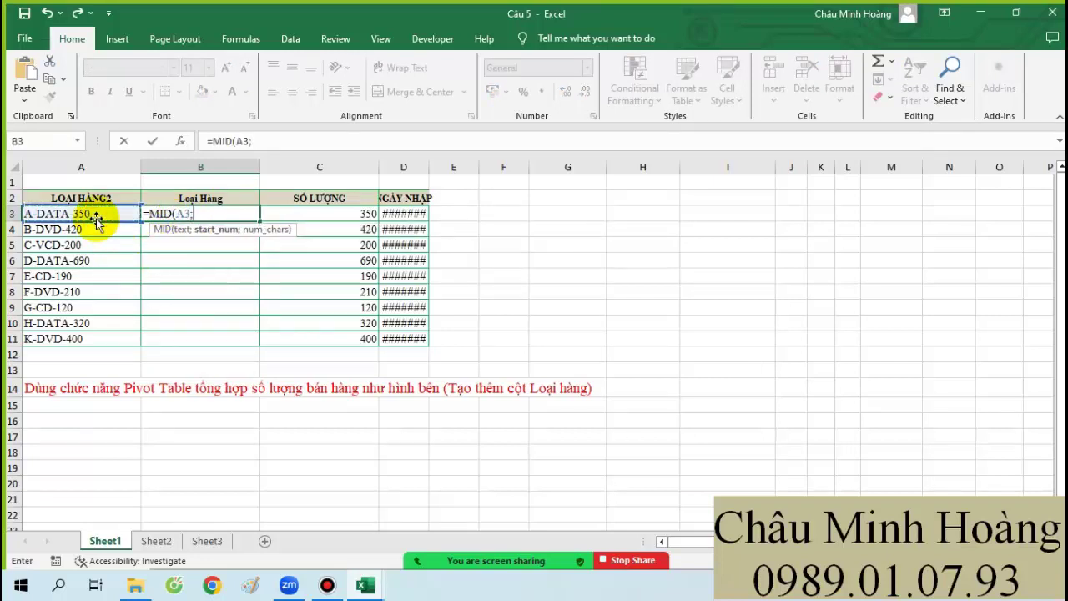
{"action": "type", "text": "3;len("}
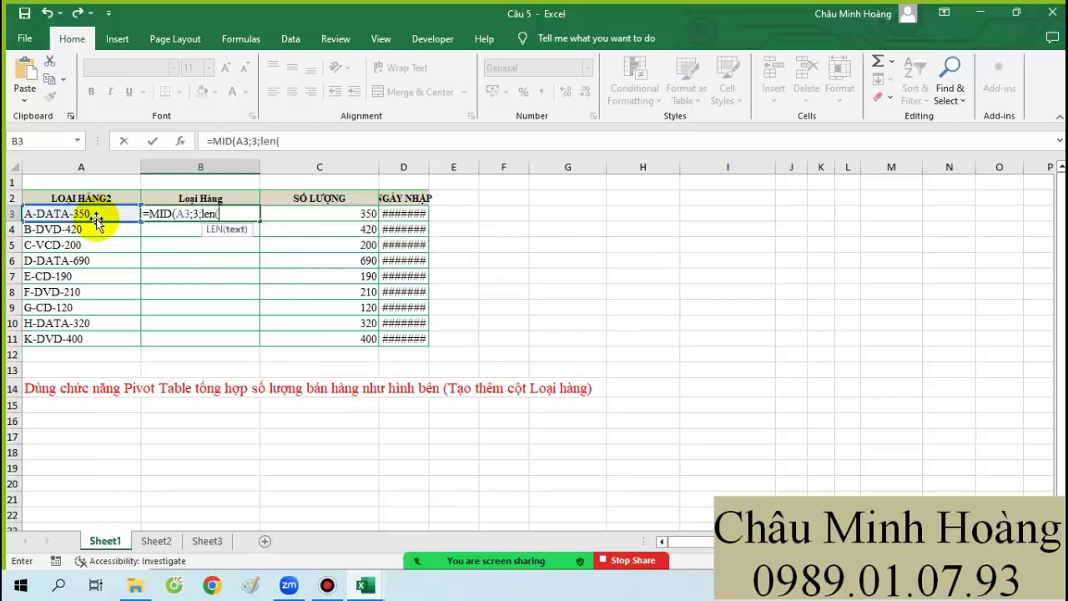
{"action": "left_click", "coordinate": [87, 211]}
{"action": "type", "text": ")"}
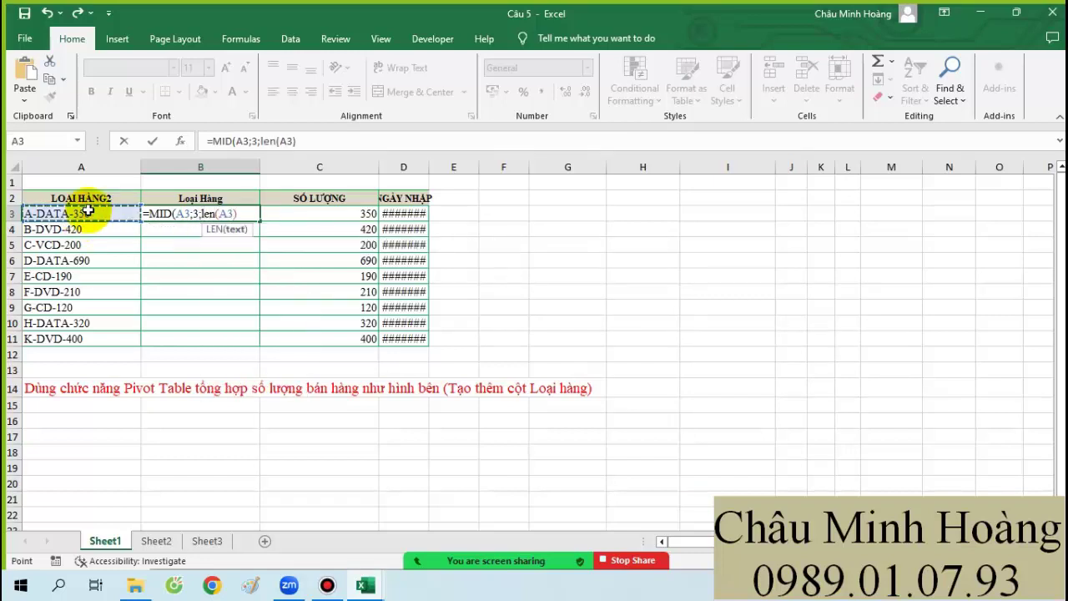
{"action": "type", "text": "-4-2"}
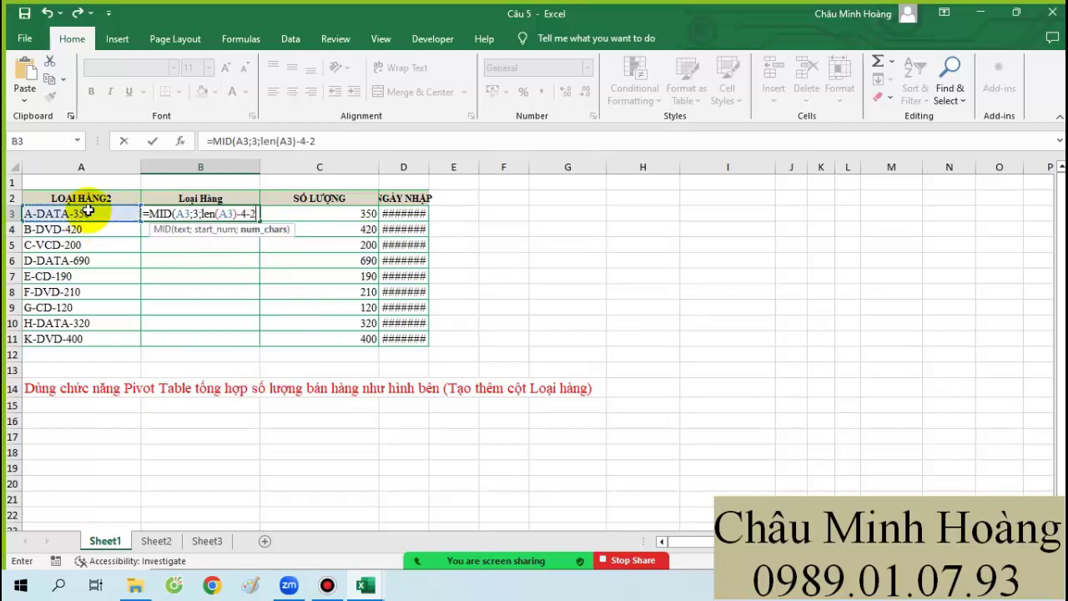
{"action": "type", "text": ")"}
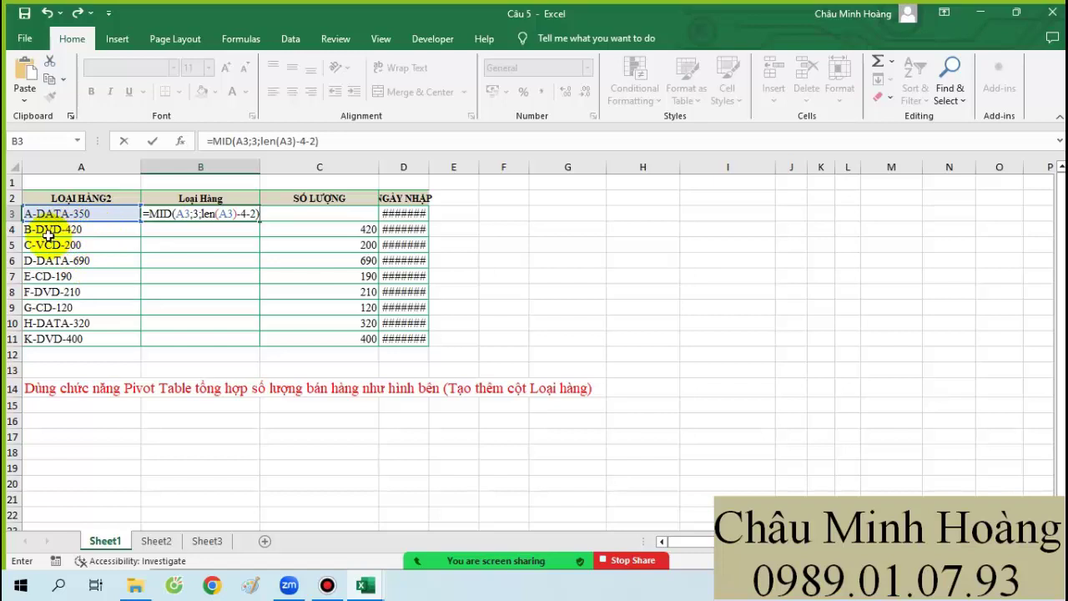
{"action": "key", "text": "Return"}
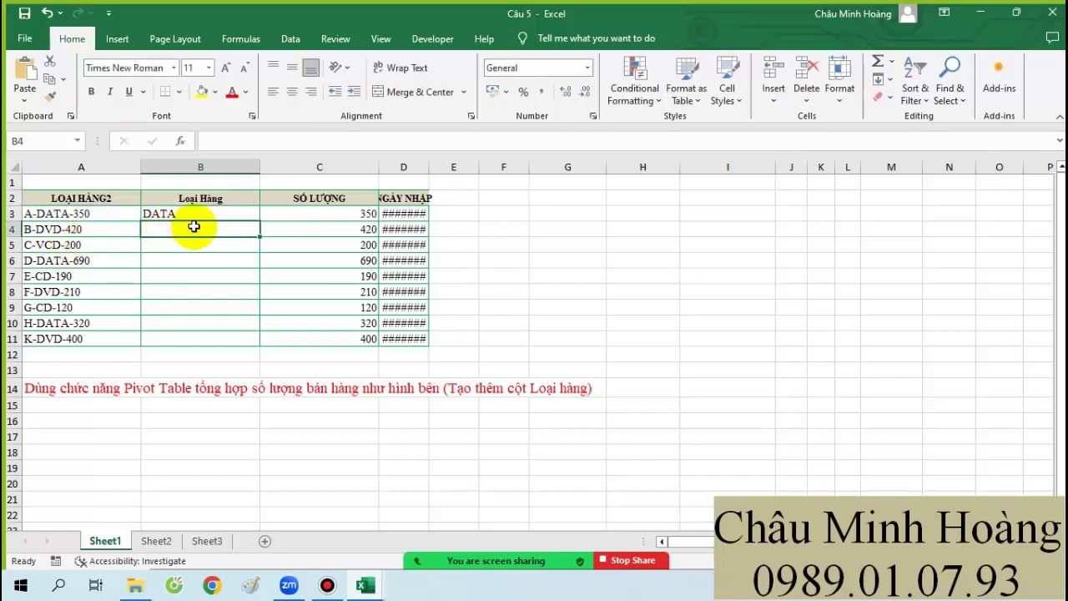
{"action": "left_click", "coordinate": [221, 217]}
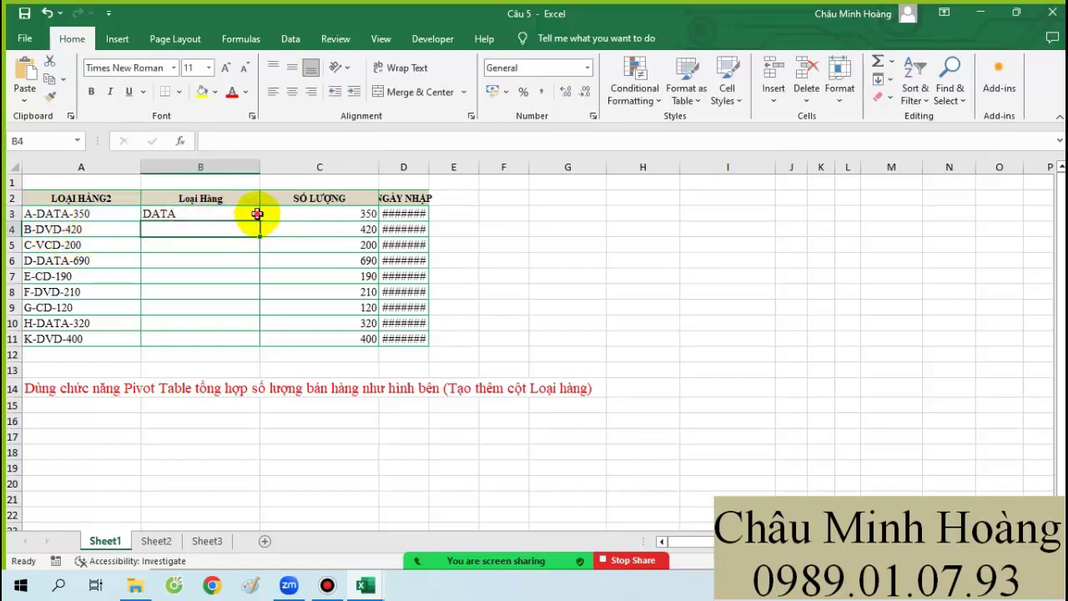
{"action": "double_click", "coordinate": [259, 220]}
Step: Create a PivotTable from the data range A2:D11 on a new worksheet
{"action": "left_click_drag", "start_coordinate": [92, 198], "coordinate": [427, 338]}
{"action": "left_click", "coordinate": [115, 38]}
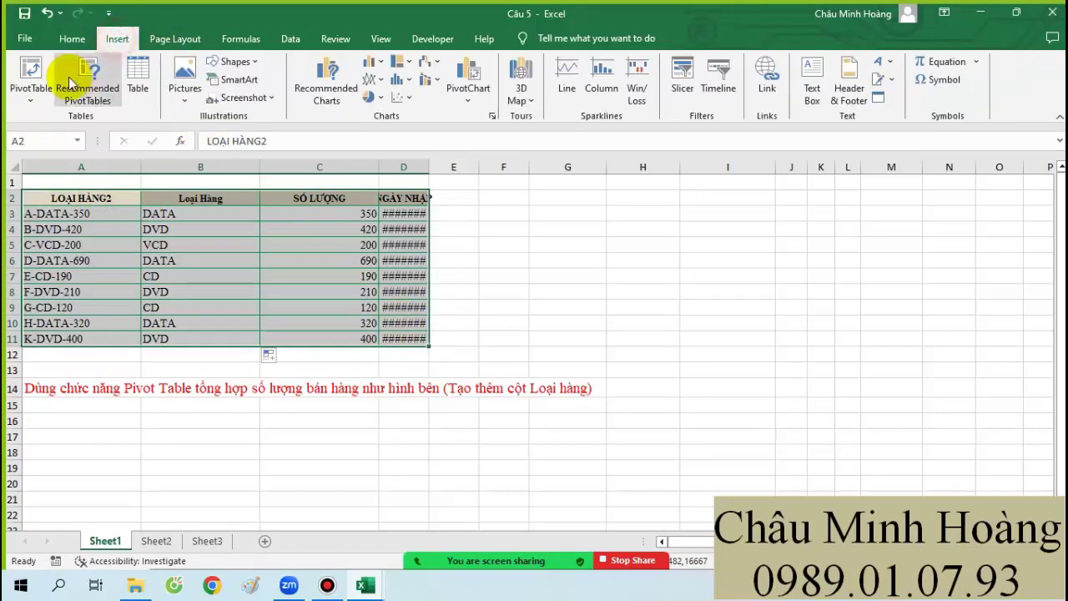
{"action": "left_click", "coordinate": [33, 73]}
{"action": "left_click", "coordinate": [654, 459]}
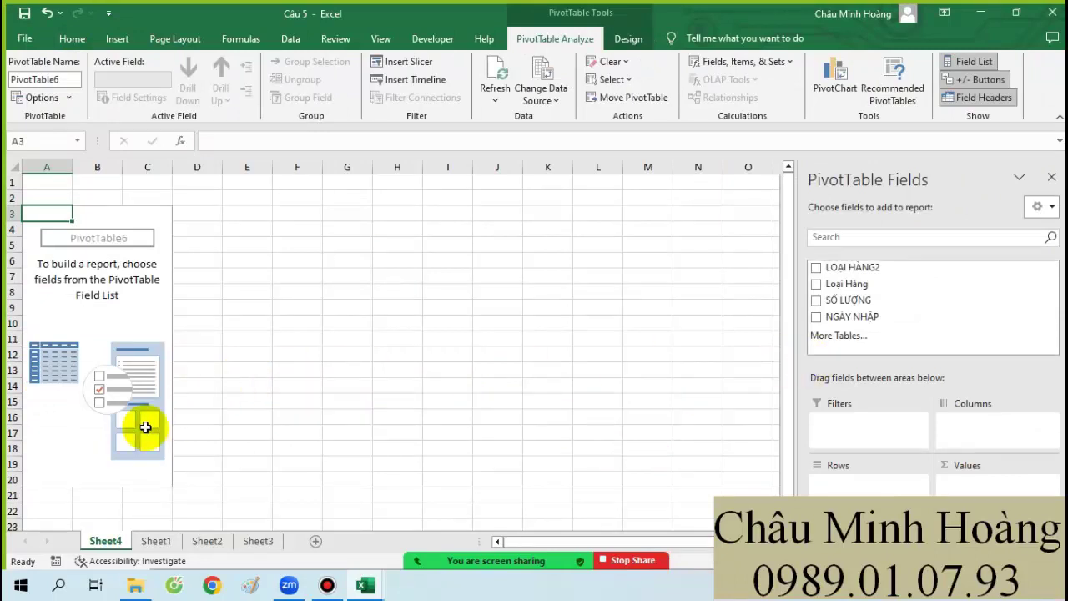
{"action": "left_click", "coordinate": [159, 541]}
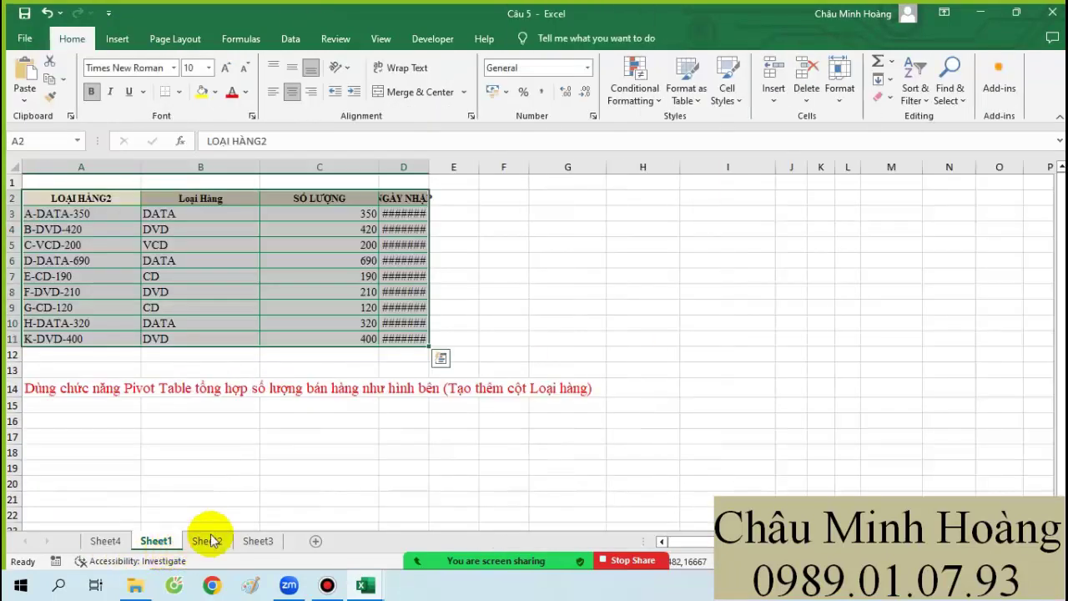
{"action": "left_click", "coordinate": [224, 543]}
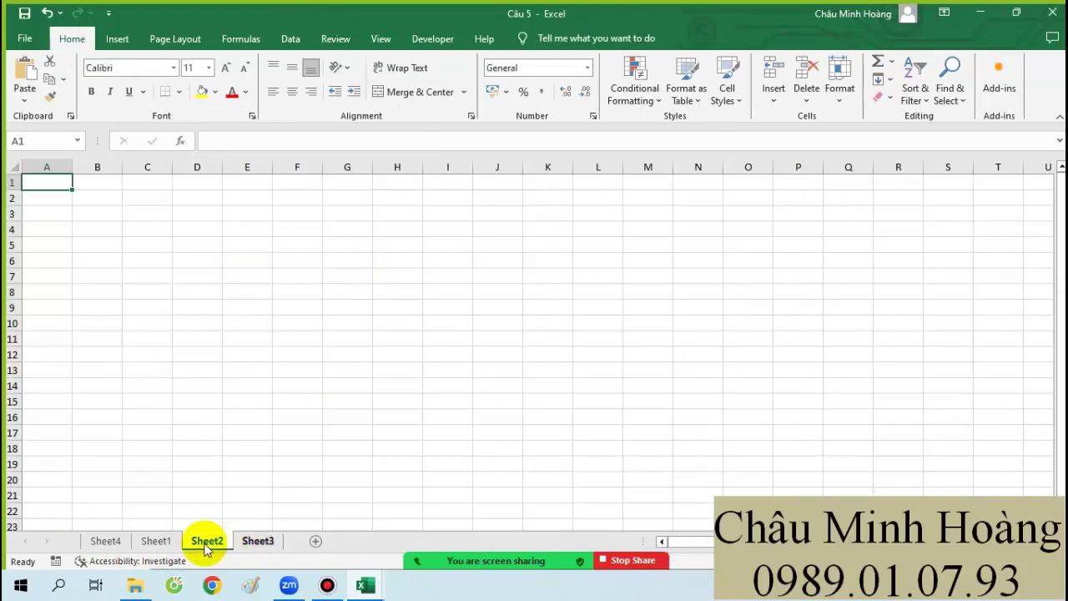
{"action": "left_click", "coordinate": [167, 542]}
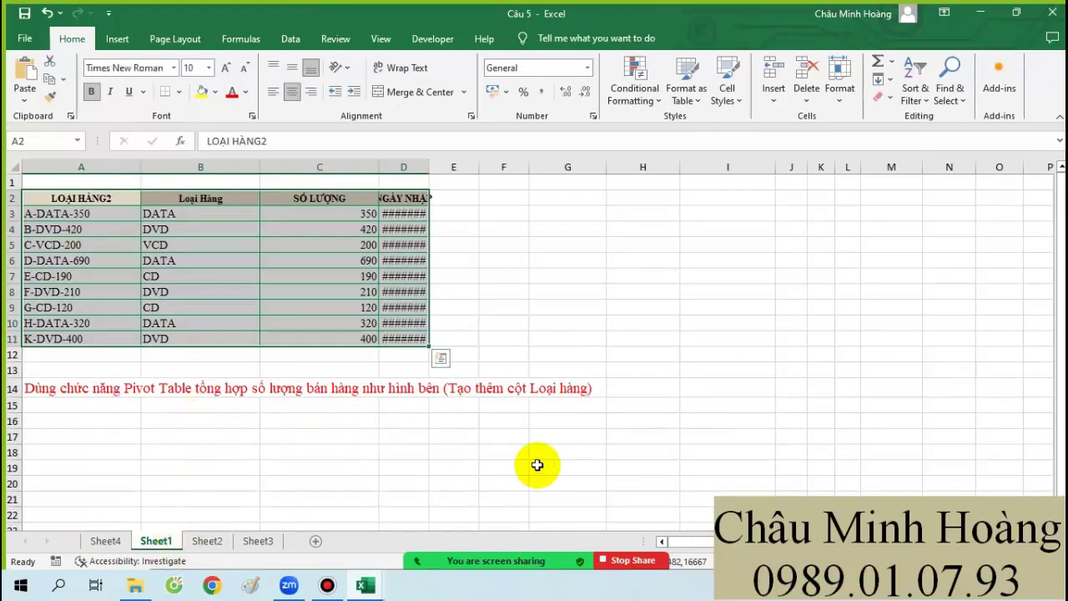
{"action": "scroll", "coordinate": [604, 406], "scroll_direction": "down", "scroll_amount": 3}
{"action": "scroll", "coordinate": [591, 408], "scroll_direction": "up", "scroll_amount": 3}
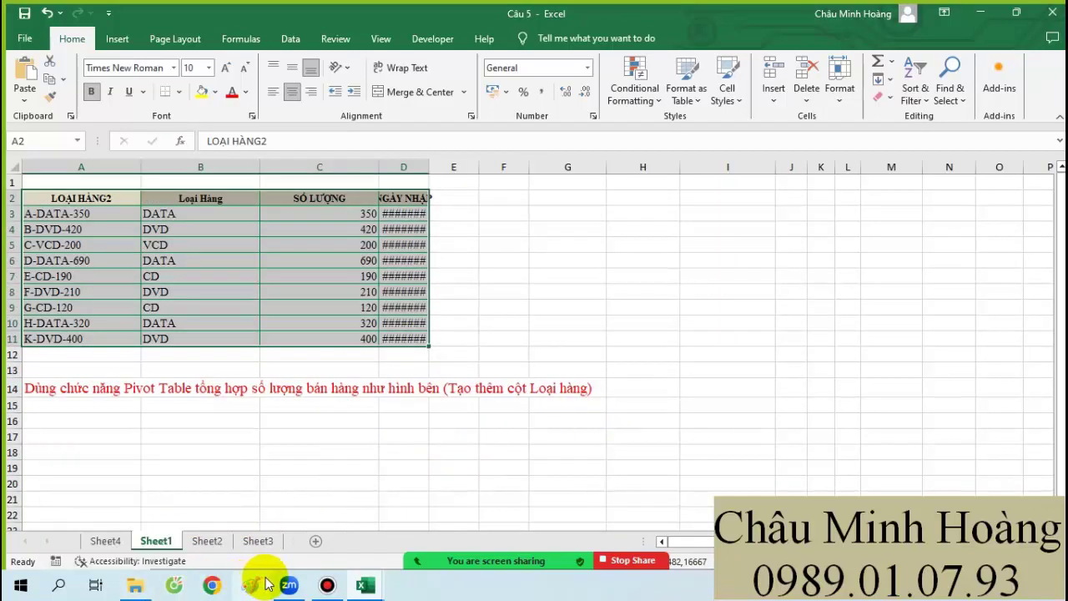
{"action": "left_click", "coordinate": [365, 585]}
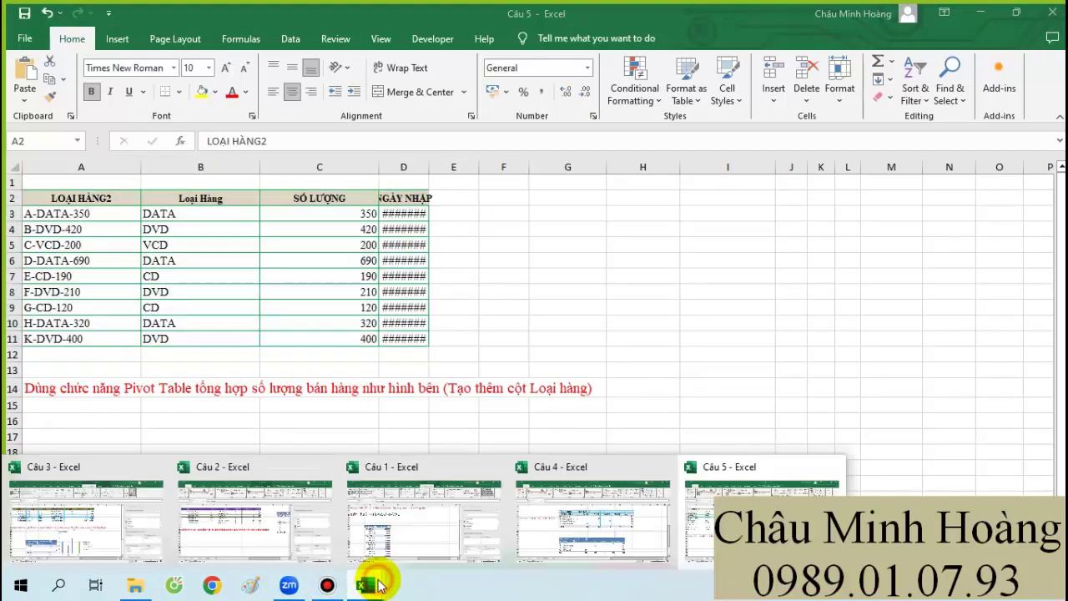
{"action": "left_click", "coordinate": [712, 534]}
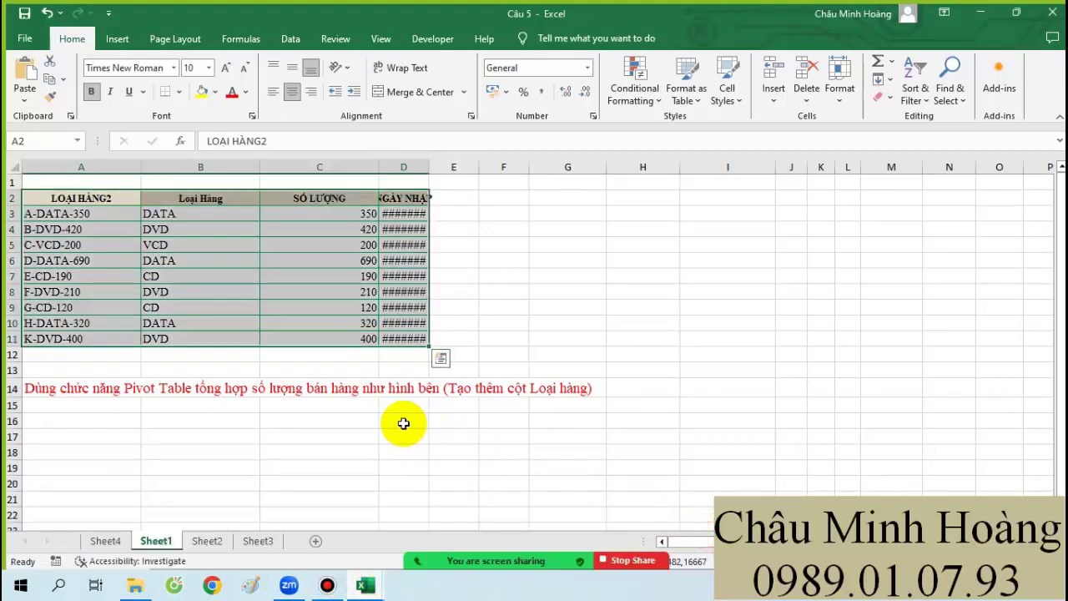
Step: Build the PivotTable on Sheet4 with Loại Hàng as rows and the sum of SỐ LƯỢNG as values
{"action": "left_click", "coordinate": [105, 542]}
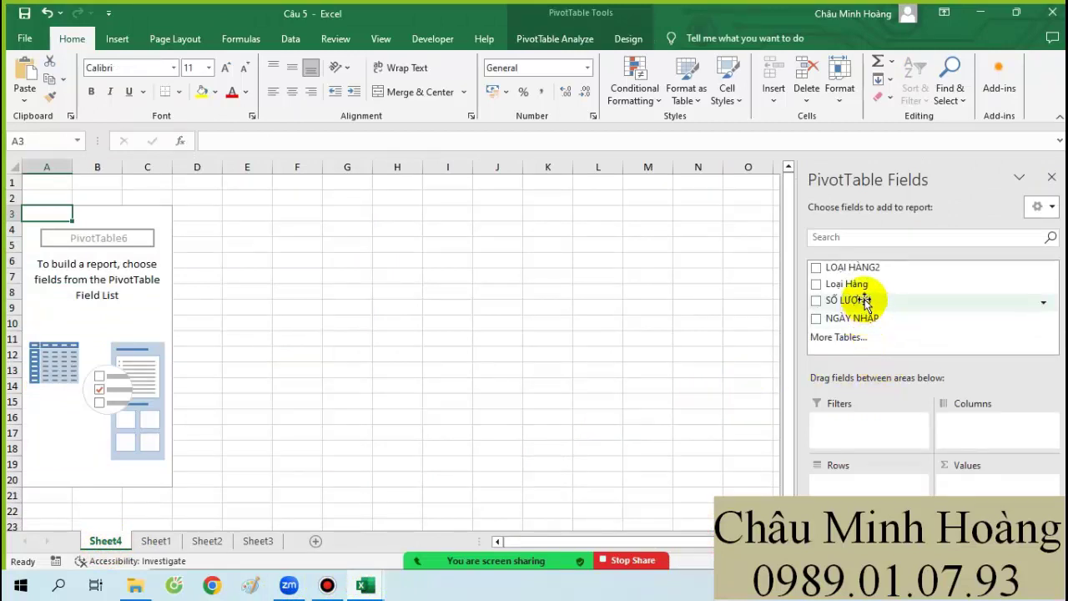
{"action": "left_click_drag", "start_coordinate": [867, 284], "coordinate": [864, 488]}
{"action": "left_click_drag", "start_coordinate": [845, 300], "coordinate": [960, 486]}
{"action": "left_click_drag", "start_coordinate": [364, 369], "coordinate": [25, 353]}
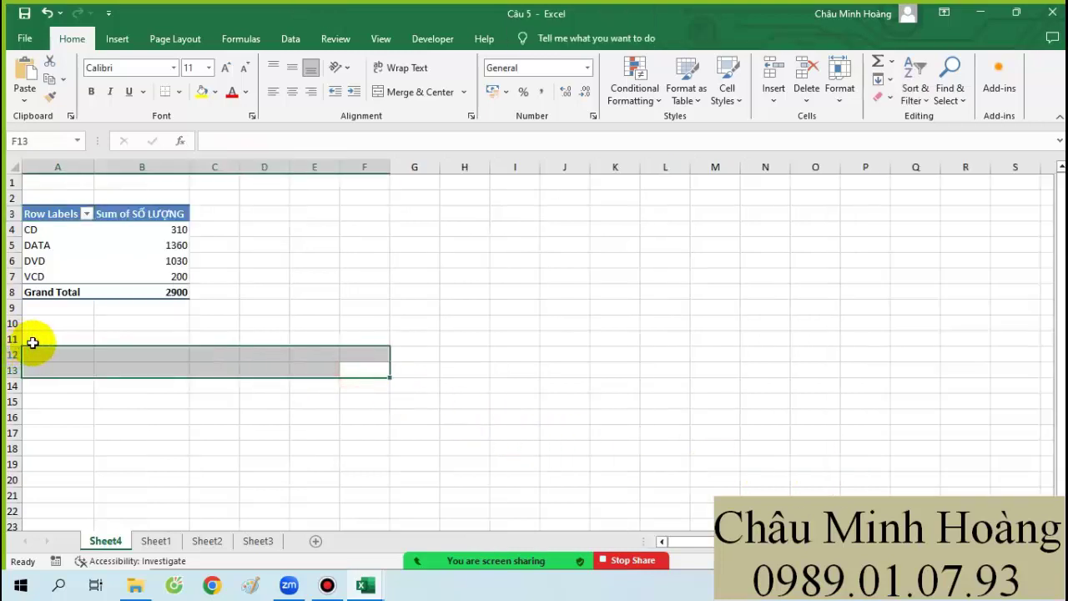
{"action": "left_click", "coordinate": [121, 261]}
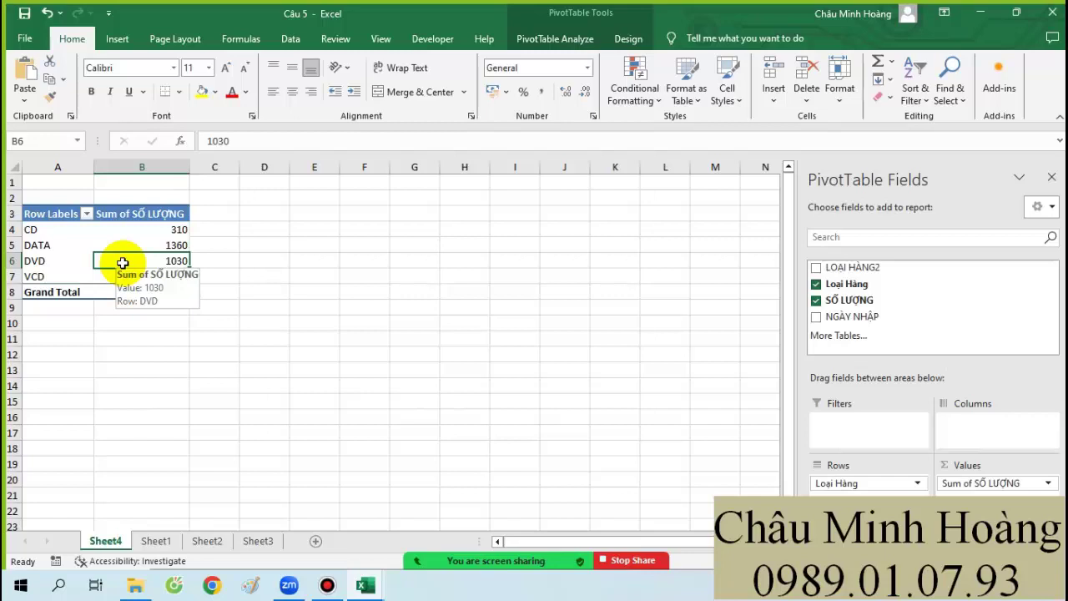
{"action": "mouse_move", "coordinate": [307, 568]}
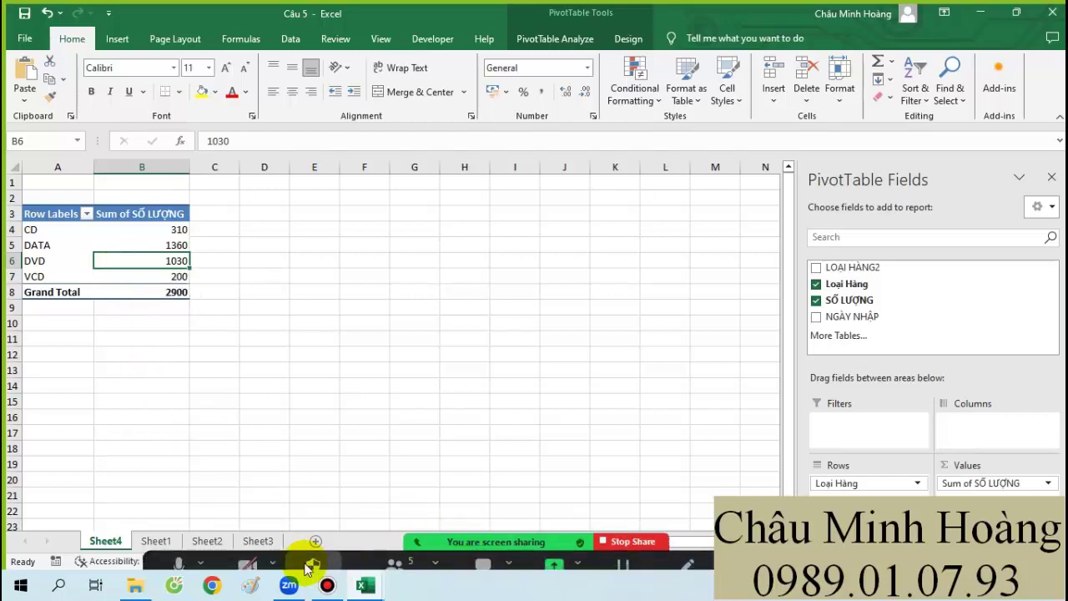
{"action": "left_click", "coordinate": [327, 585]}
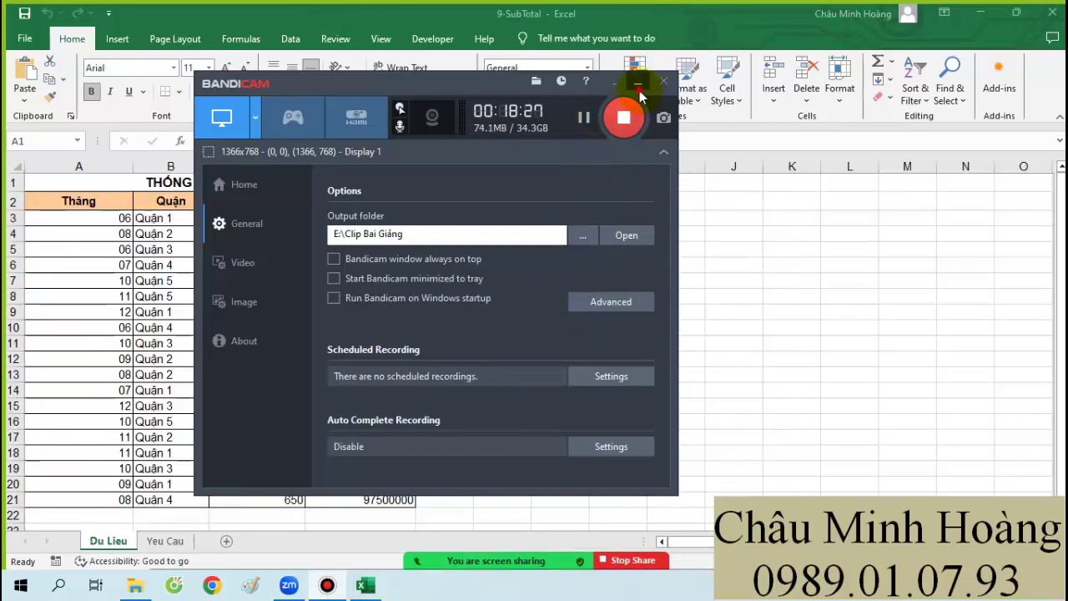
{"action": "left_click", "coordinate": [638, 83]}
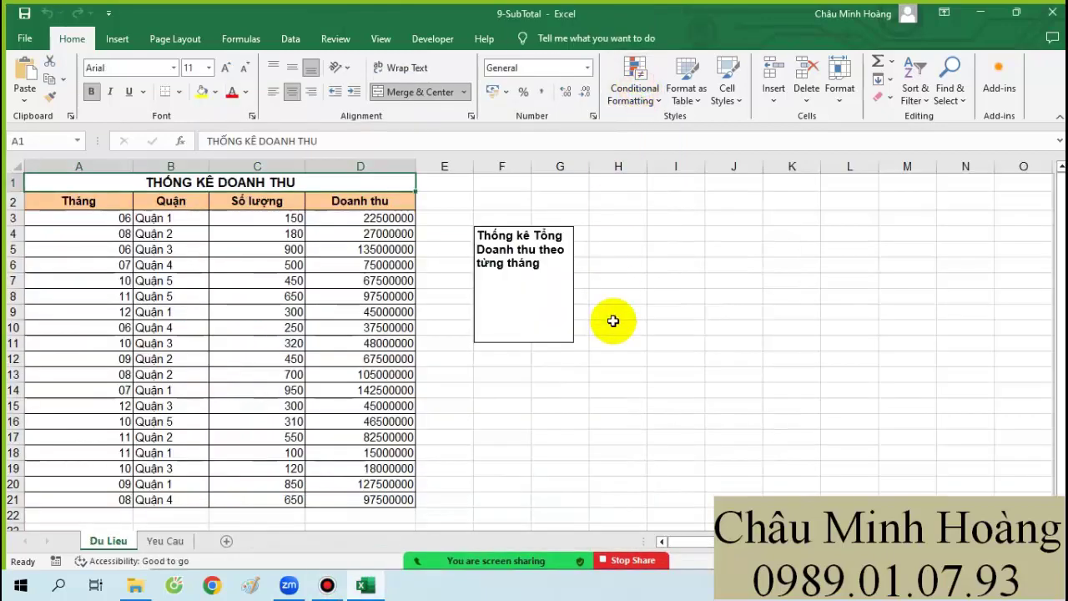
Step: Format the empty cells A23:J33 below the revenue table on the Du Lieu sheet as Times New Roman, size 20
{"action": "scroll", "coordinate": [620, 413], "scroll_direction": "down", "scroll_amount": 6}
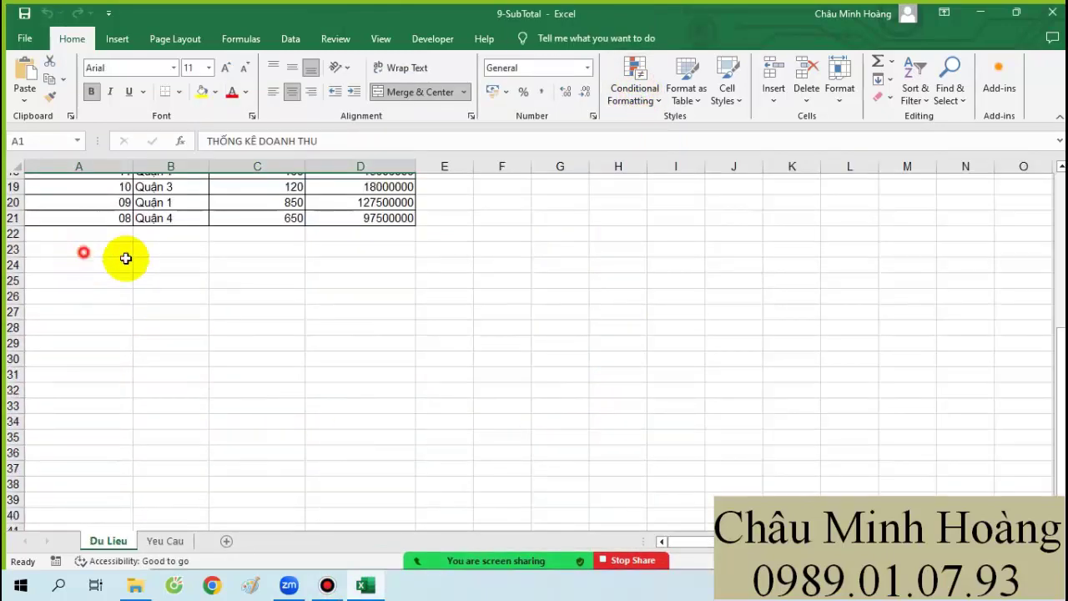
{"action": "left_click_drag", "start_coordinate": [125, 250], "coordinate": [758, 400]}
{"action": "left_click", "coordinate": [137, 68]}
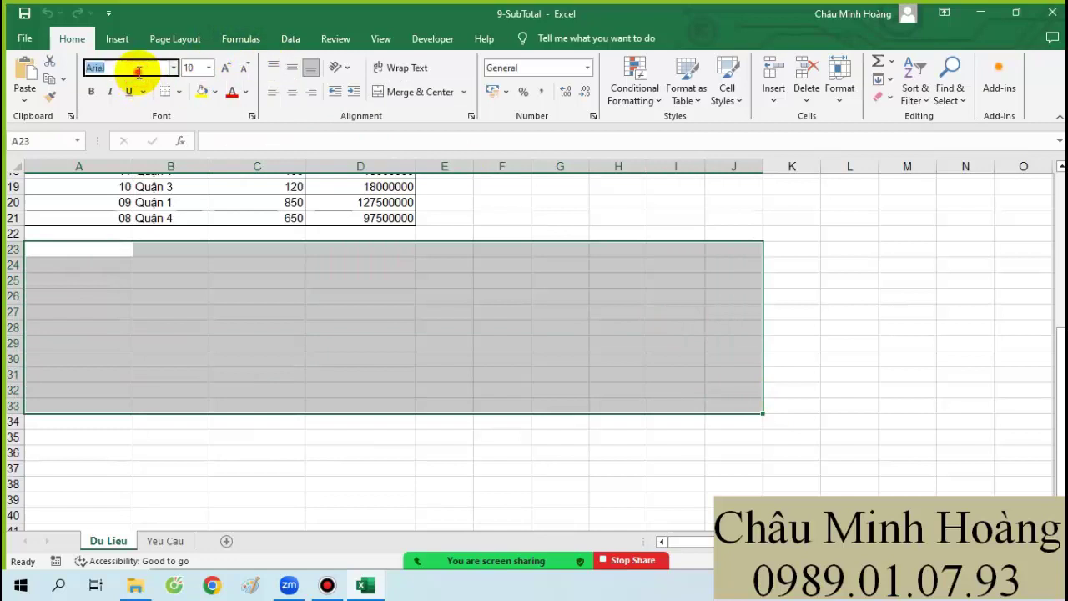
{"action": "type", "text": "Times New Roman"}
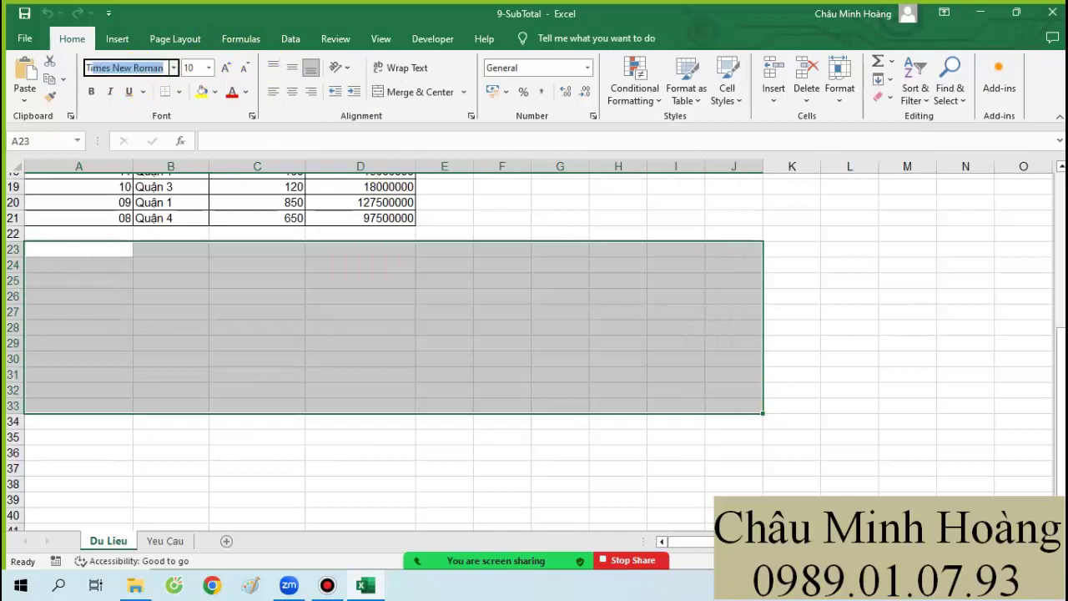
{"action": "left_click", "coordinate": [192, 67]}
{"action": "type", "text": "20"}
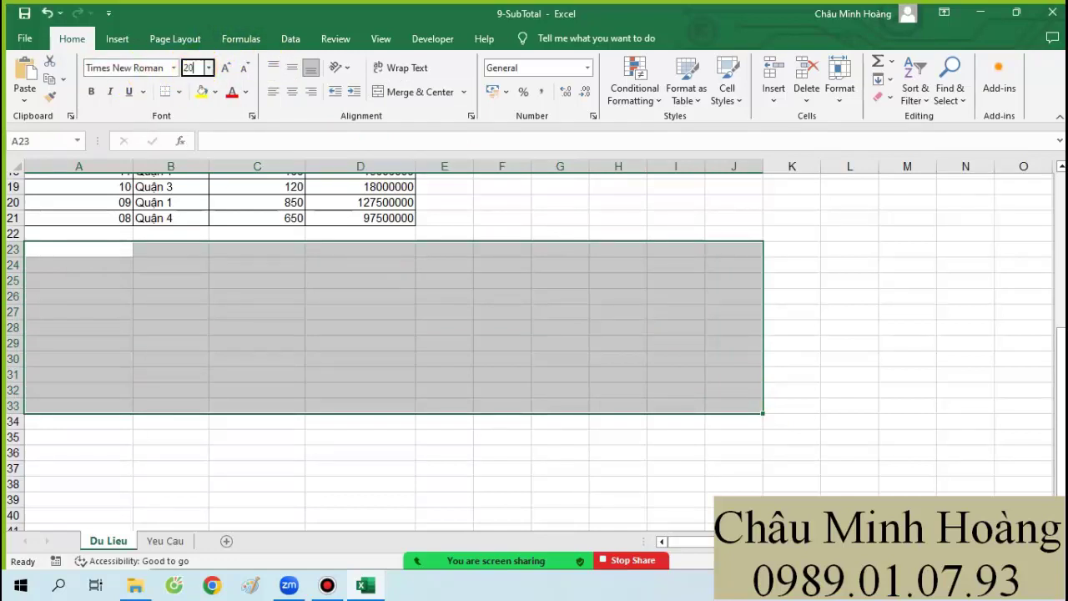
{"action": "key", "text": "Return"}
Step: Enter the note "thống kê theo cái gì thì sắp xếp cái đó" in cell A24 below the revenue table
{"action": "left_click", "coordinate": [55, 312]}
{"action": "left_click", "coordinate": [64, 292]}
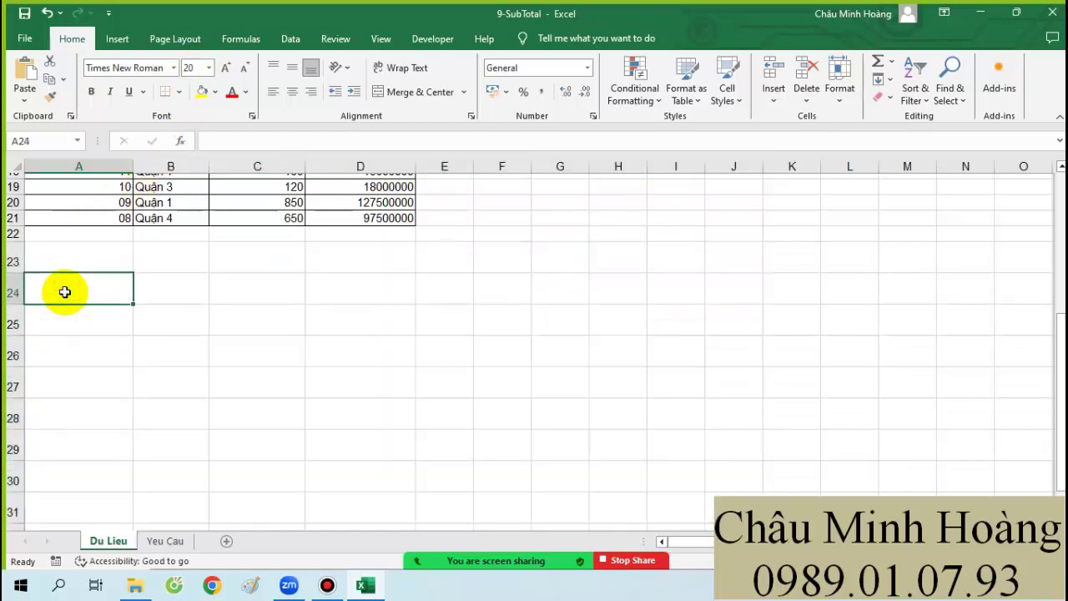
{"action": "type", "text": "thống"}
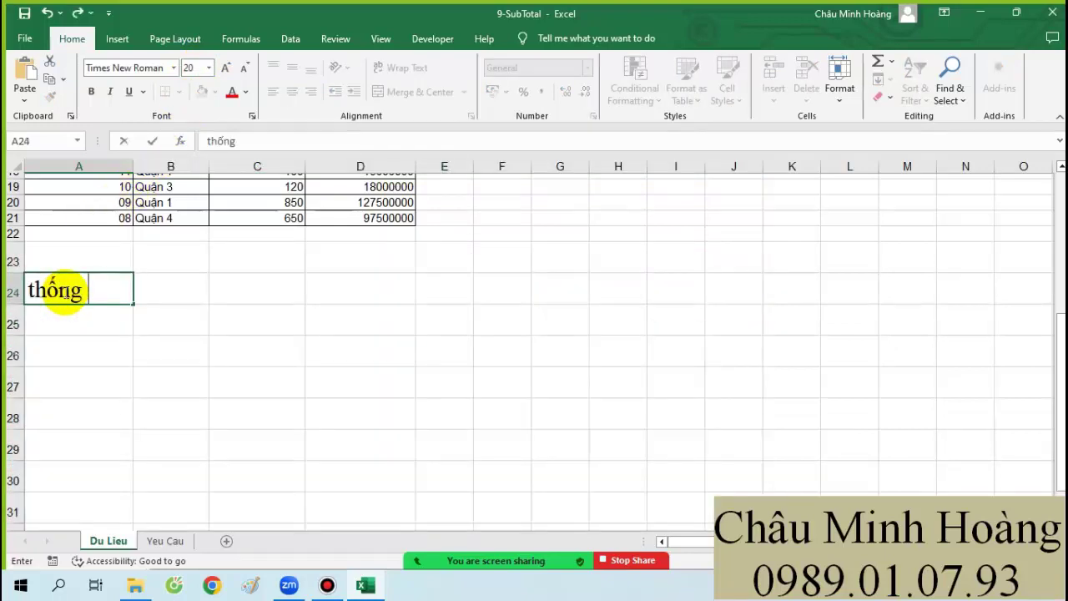
{"action": "type", "text": " kê theo"}
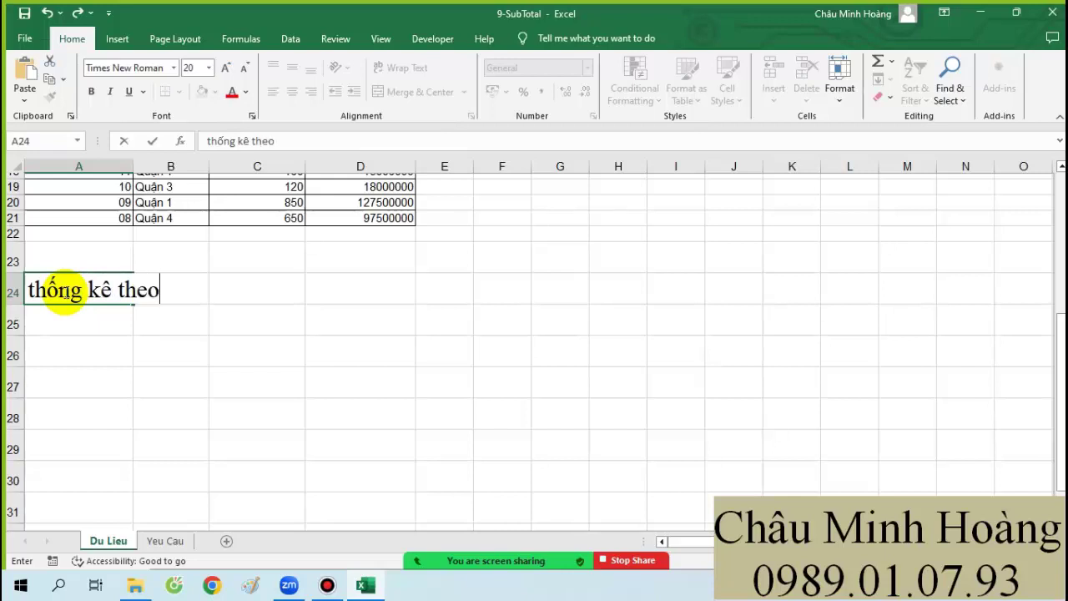
{"action": "type", "text": " cai "}
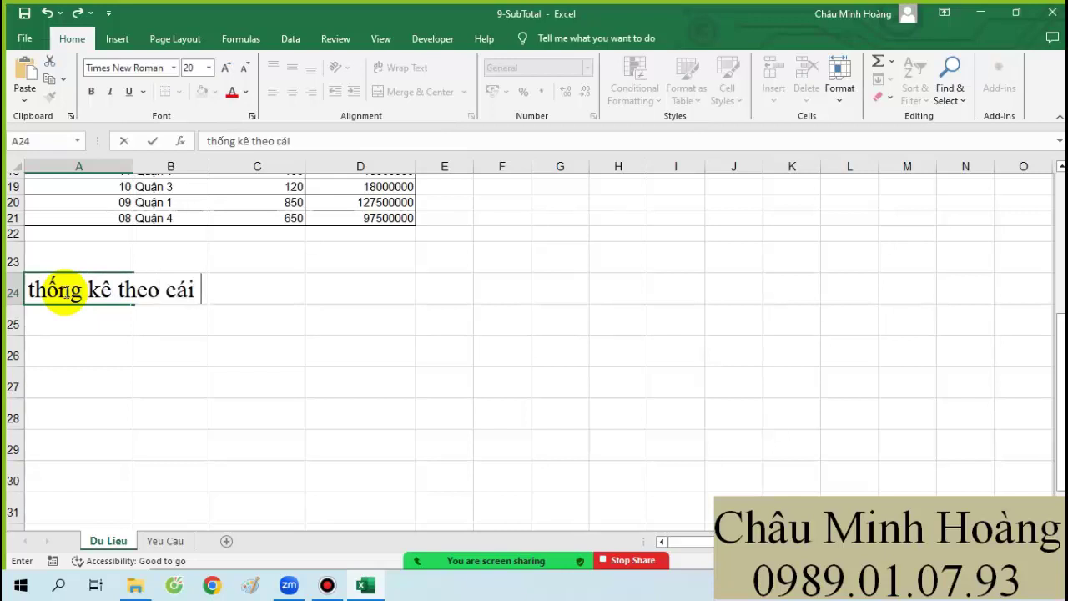
{"action": "type", "text": "gì thì "}
{"action": "type", "text": "sắp sx"}
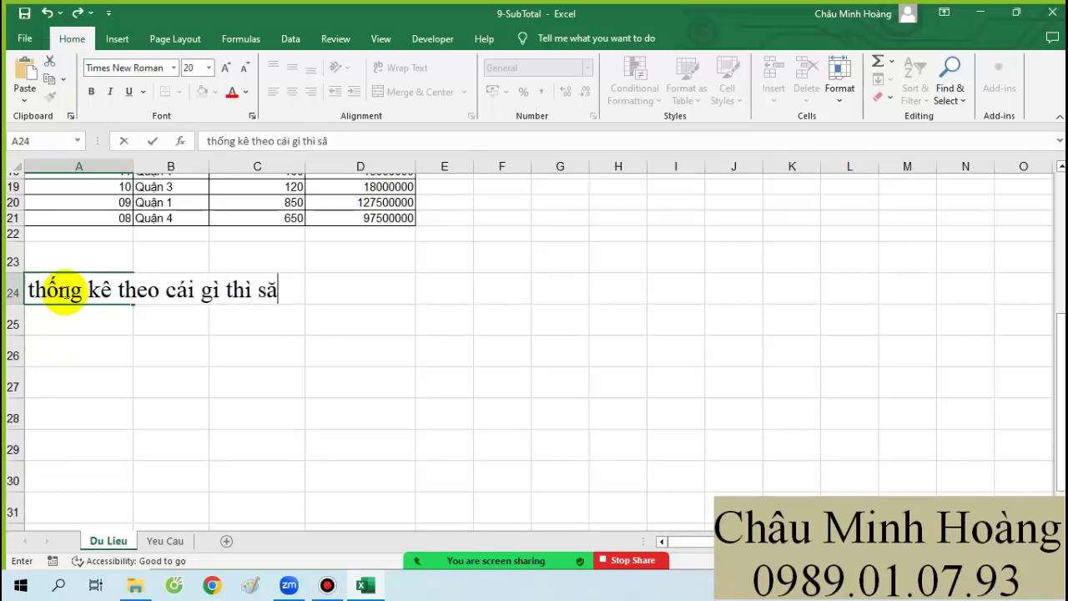
{"action": "key", "text": "BackSpace"}
{"action": "key", "text": "BackSpace"}
{"action": "type", "text": "xếp cái đó"}
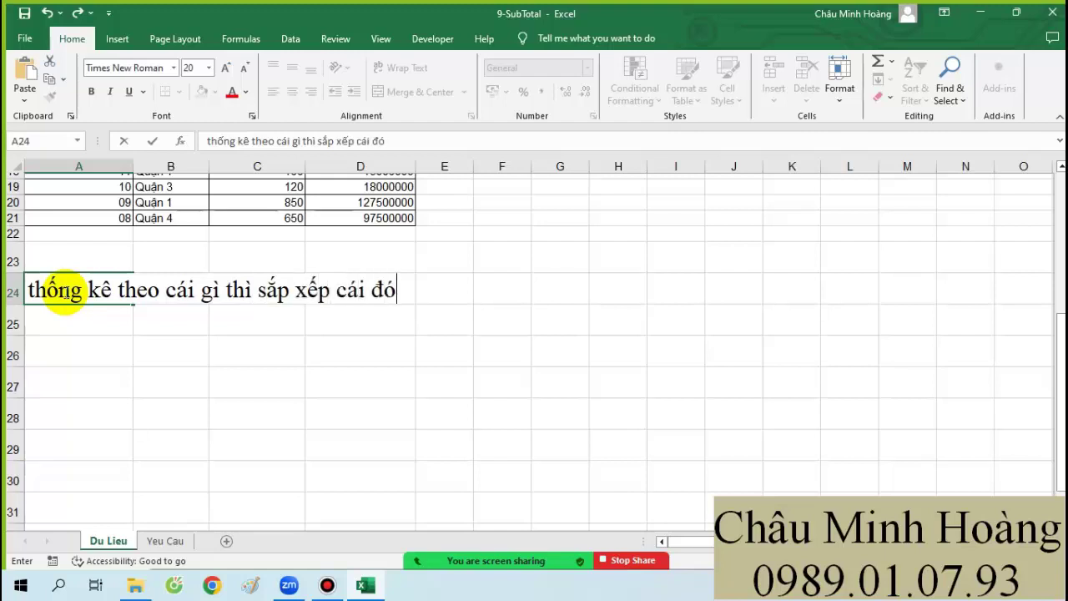
{"action": "key", "text": "Return"}
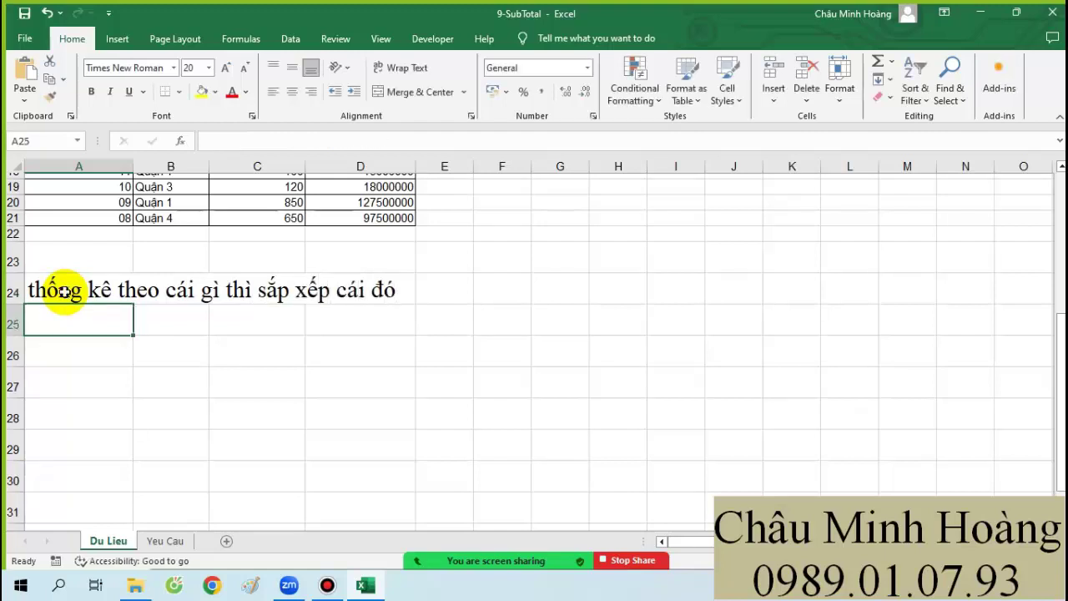
Step: Enter the second note "sắp xếp cài gì thì subtotal cái đó" in cell A25
{"action": "type", "text": "sắp xếp"}
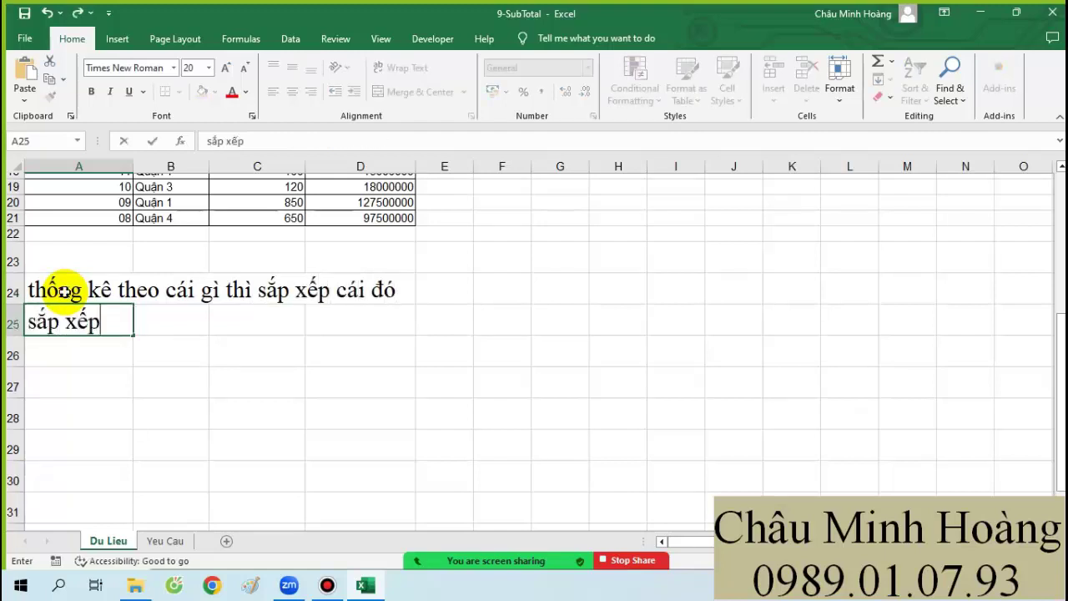
{"action": "type", "text": " cài gì thì "}
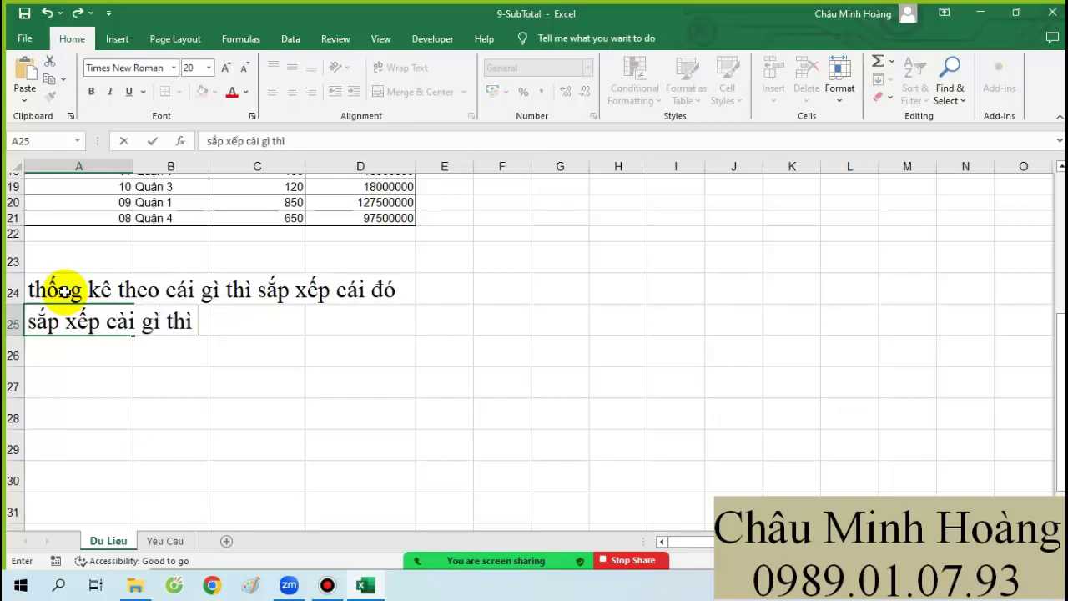
{"action": "type", "text": "subt"}
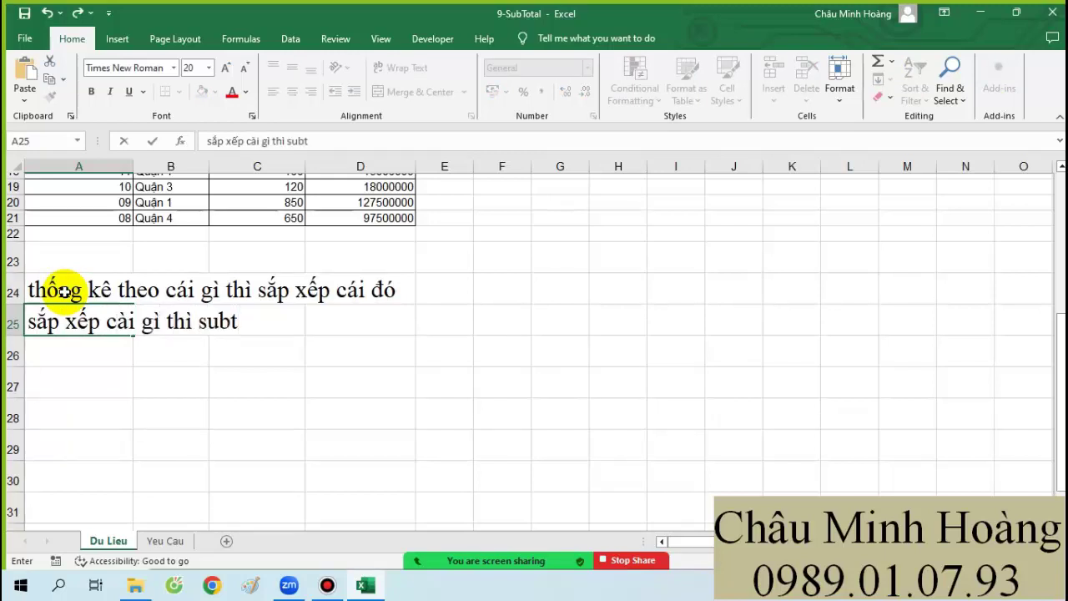
{"action": "type", "text": "otal cái đ"}
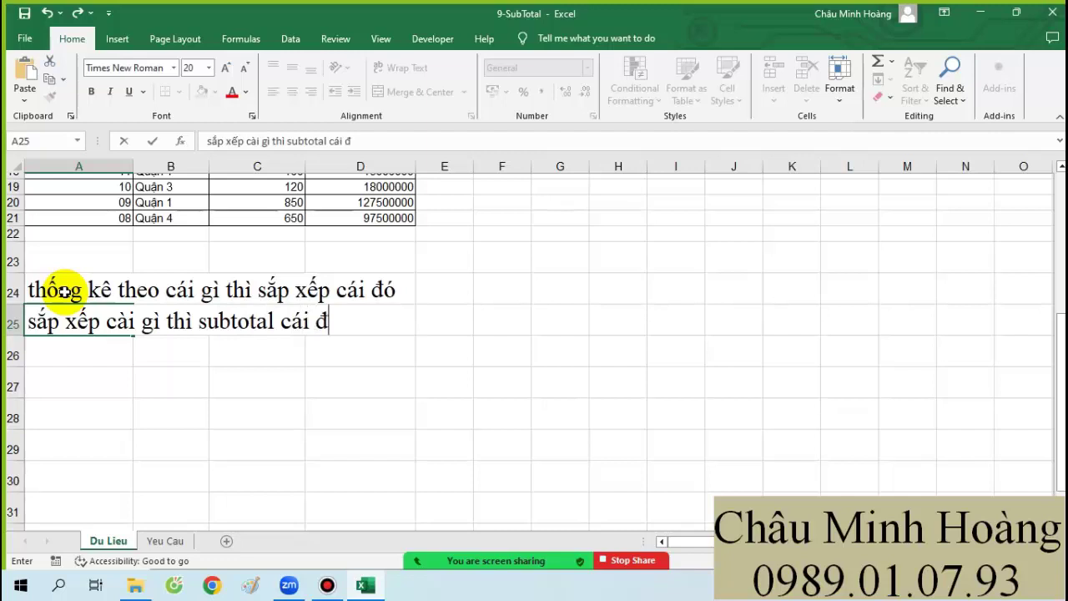
{"action": "type", "text": "ó"}
{"action": "key", "text": "Return"}
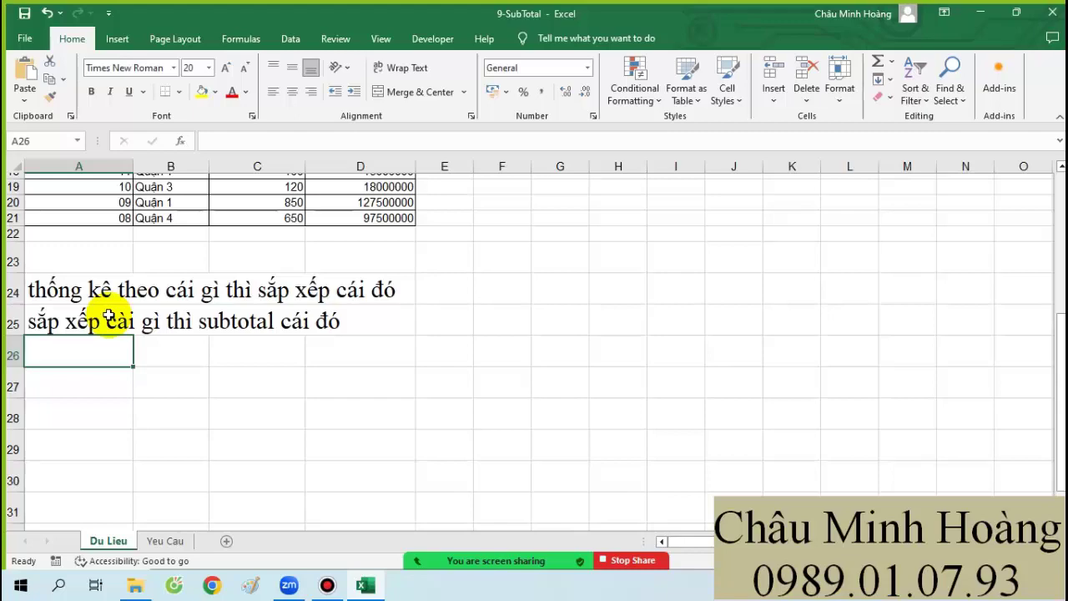
Step: Examine the revenue table and the grouping criterion stated in the text box beside it
{"action": "scroll", "coordinate": [115, 362], "scroll_direction": "up", "scroll_amount": 6}
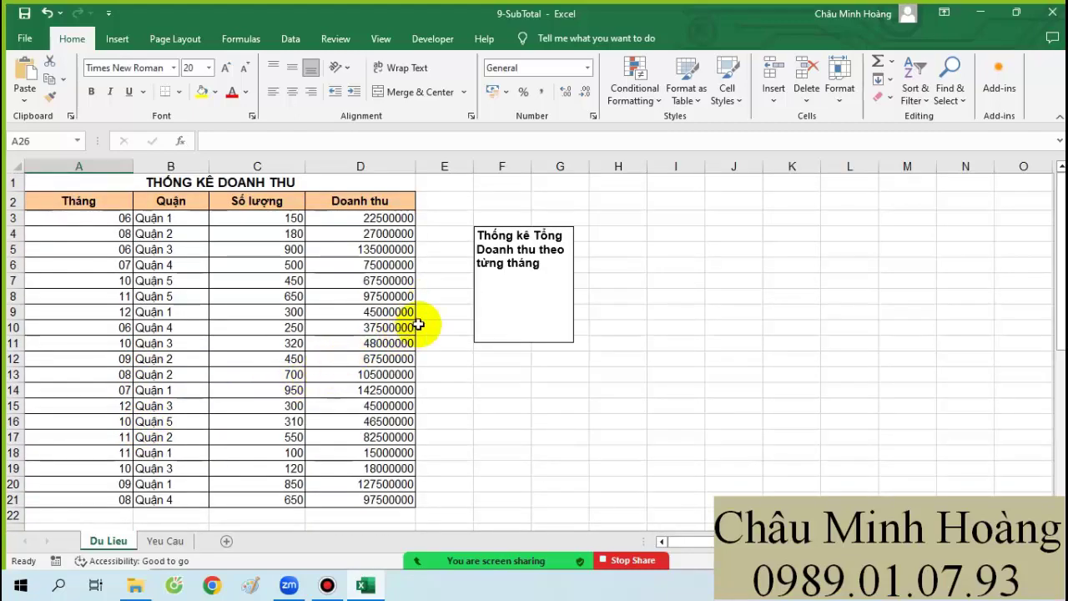
{"action": "left_click_drag", "start_coordinate": [96, 203], "coordinate": [389, 431]}
{"action": "scroll", "coordinate": [334, 424], "scroll_direction": "up", "scroll_amount": 2}
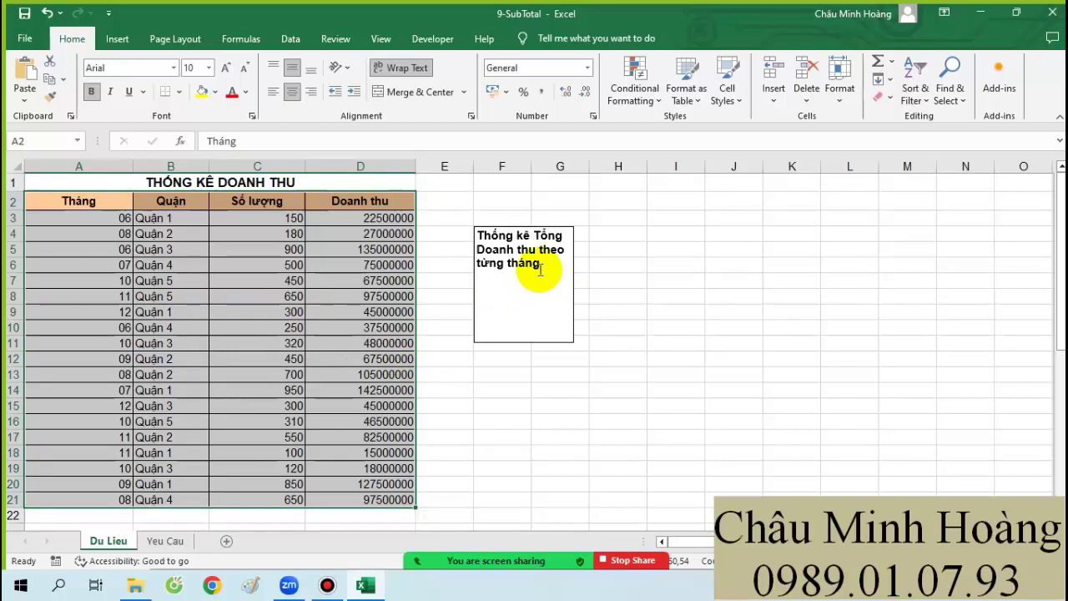
{"action": "left_click_drag", "start_coordinate": [539, 268], "coordinate": [477, 264]}
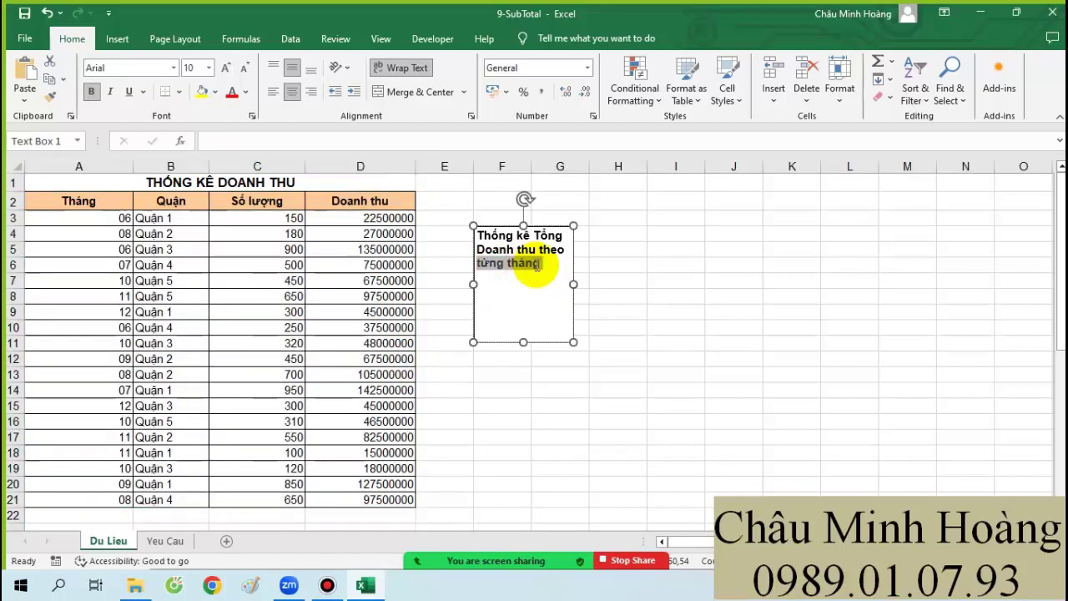
{"action": "left_click_drag", "start_coordinate": [105, 200], "coordinate": [371, 497]}
{"action": "mouse_move", "coordinate": [119, 202]}
{"action": "left_mouse_down"}
{"action": "mouse_move", "coordinate": [358, 393]}
{"action": "mouse_move", "coordinate": [387, 499]}
{"action": "left_mouse_up"}
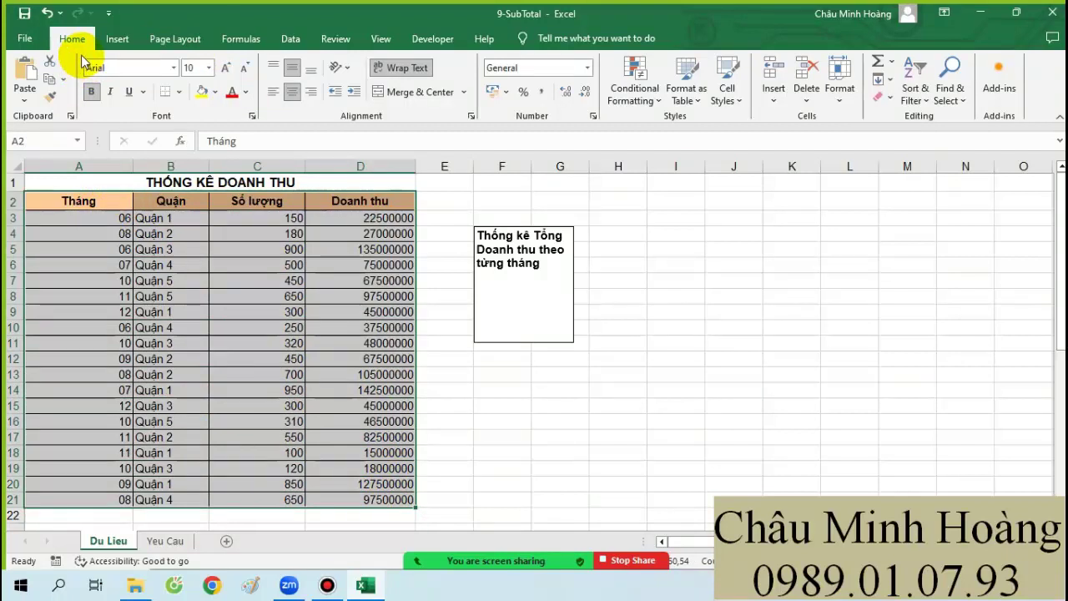
{"action": "left_click", "coordinate": [914, 90]}
{"action": "left_click", "coordinate": [948, 157]}
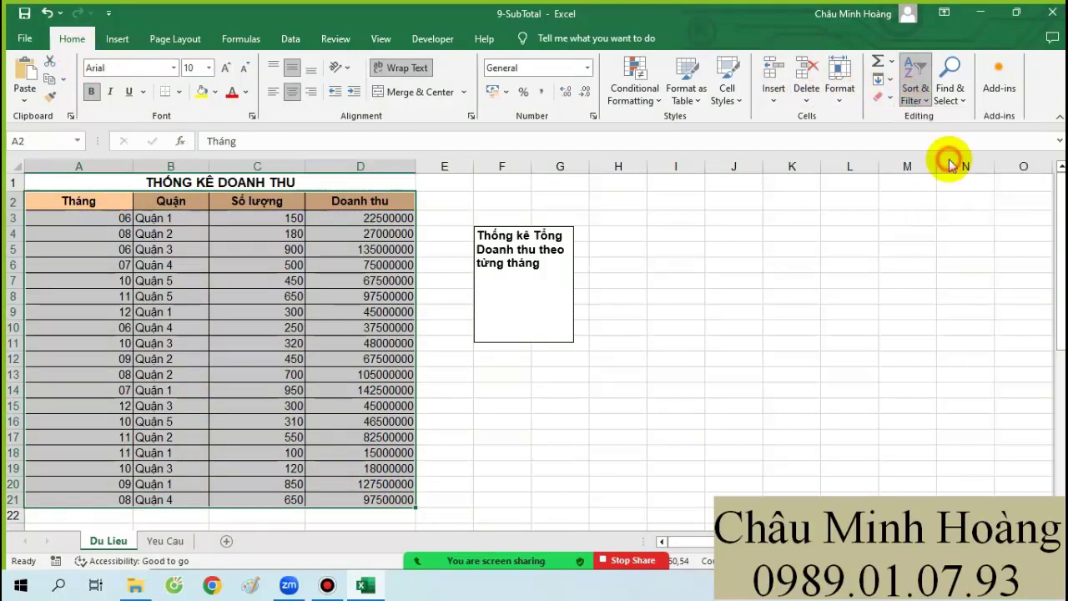
{"action": "left_click", "coordinate": [817, 265]}
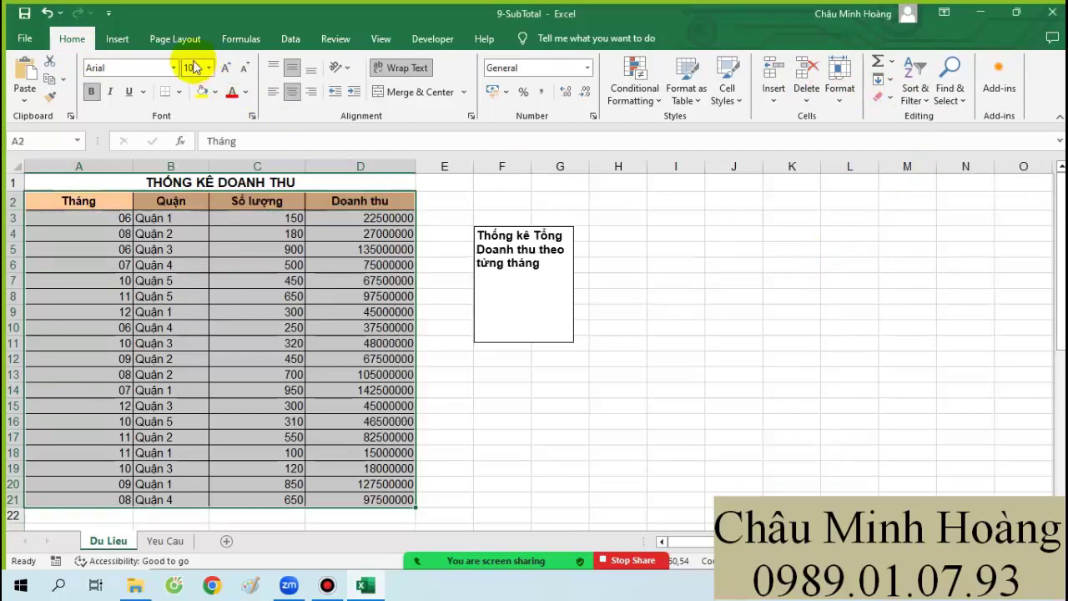
{"action": "left_click", "coordinate": [291, 39]}
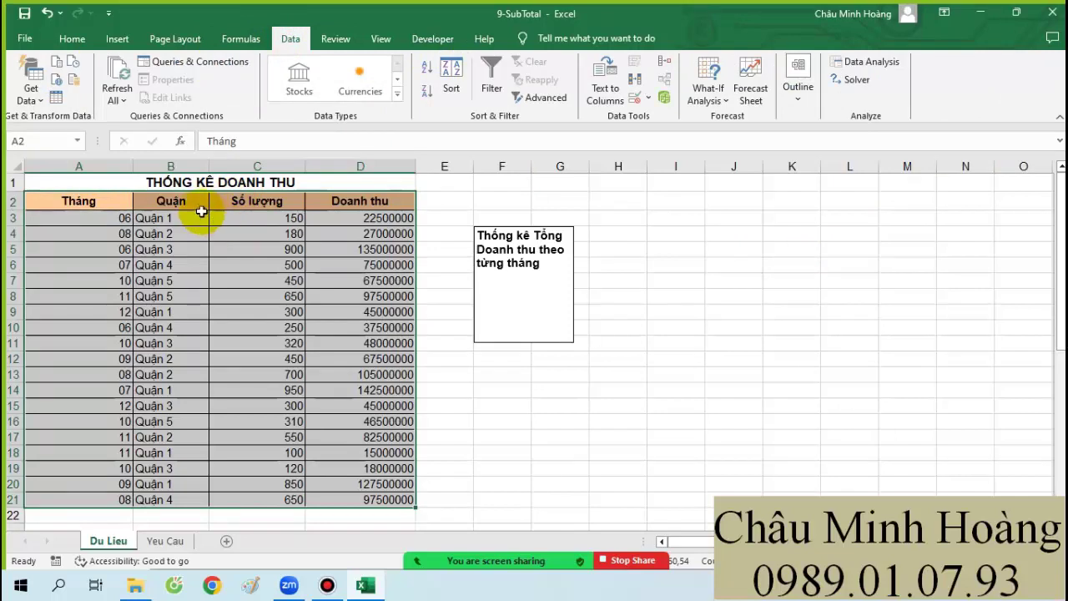
{"action": "left_click", "coordinate": [96, 256]}
Step: Sort the revenue table range A2:D21 by the Tháng column's cell values from smallest to largest
{"action": "left_click_drag", "start_coordinate": [108, 202], "coordinate": [377, 495]}
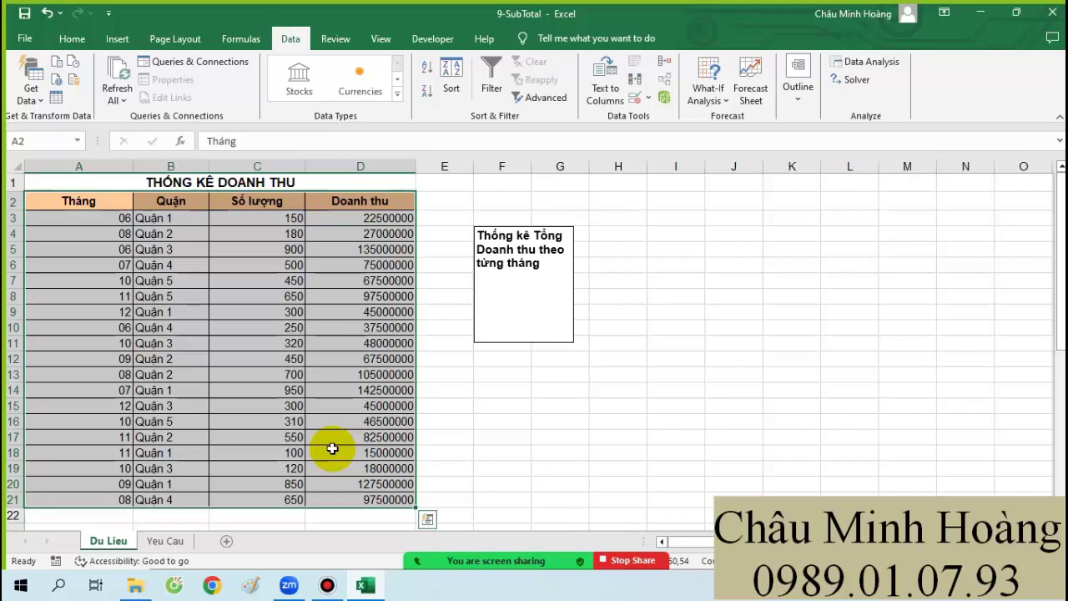
{"action": "left_click", "coordinate": [73, 39]}
{"action": "left_click", "coordinate": [916, 94]}
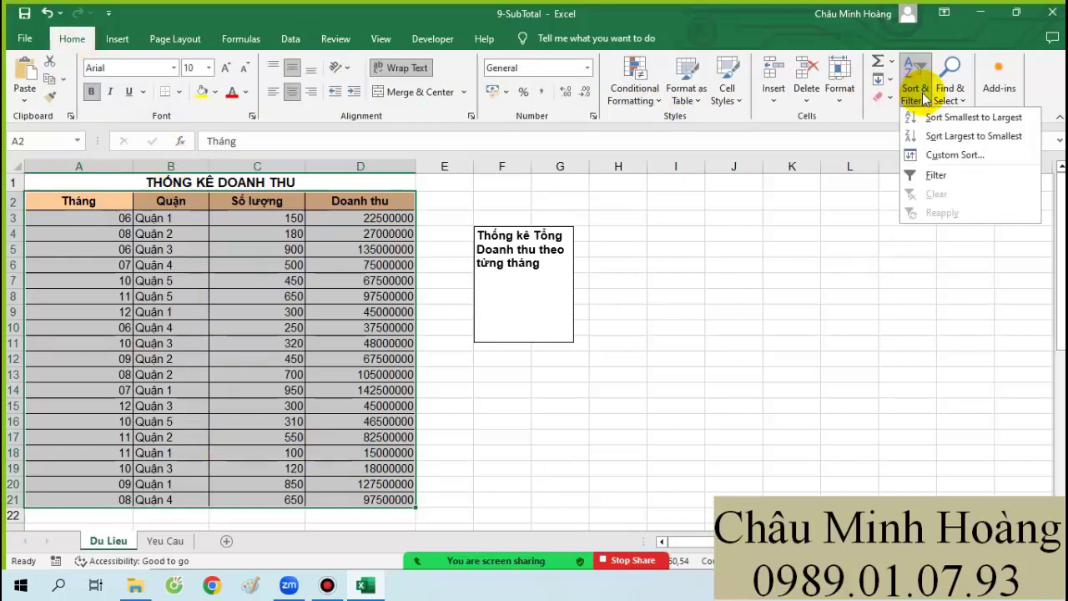
{"action": "left_click", "coordinate": [925, 98]}
{"action": "left_click", "coordinate": [918, 94]}
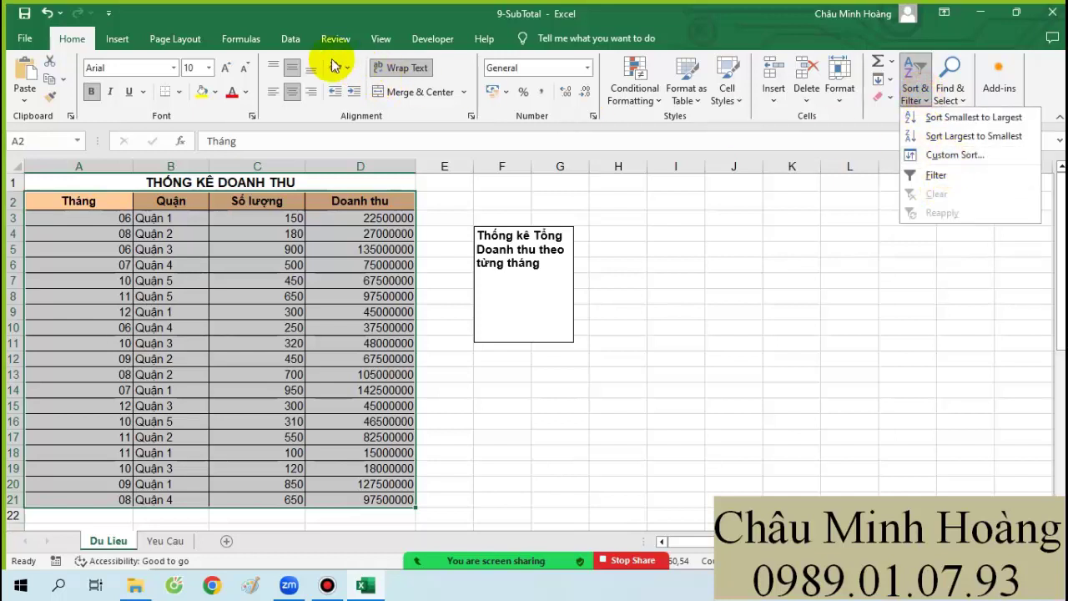
{"action": "left_click", "coordinate": [291, 40]}
{"action": "left_click", "coordinate": [457, 98]}
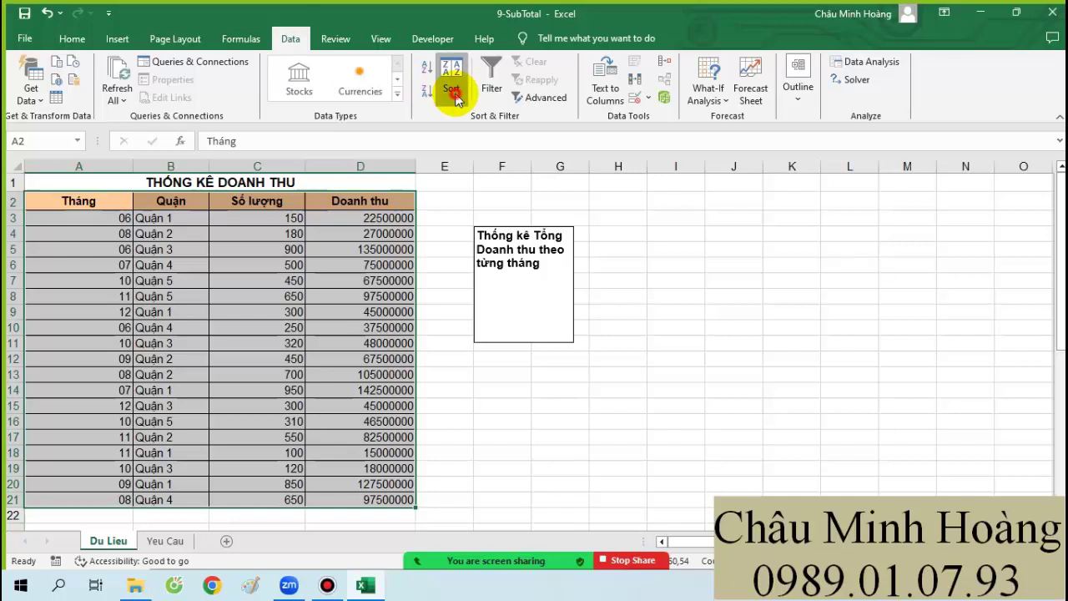
{"action": "left_click_drag", "start_coordinate": [495, 260], "coordinate": [689, 229]}
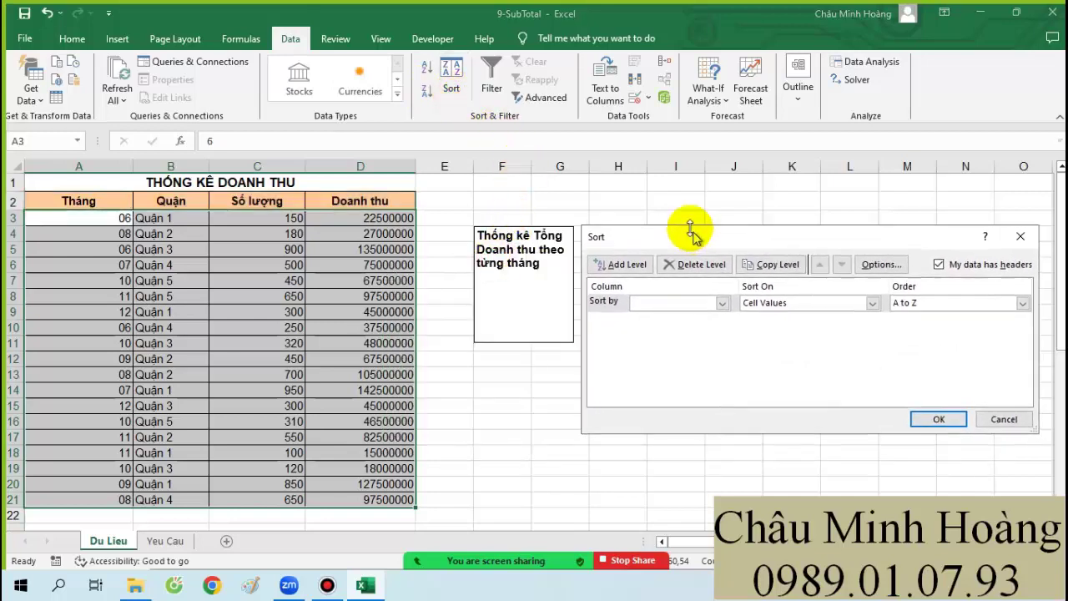
{"action": "left_click", "coordinate": [665, 308]}
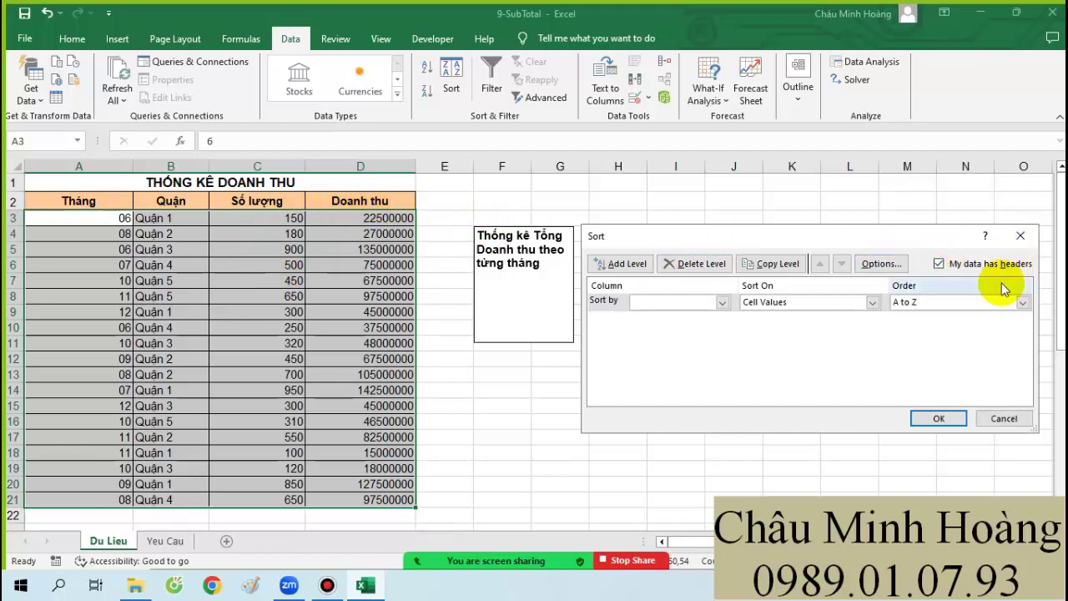
{"action": "left_click", "coordinate": [663, 302]}
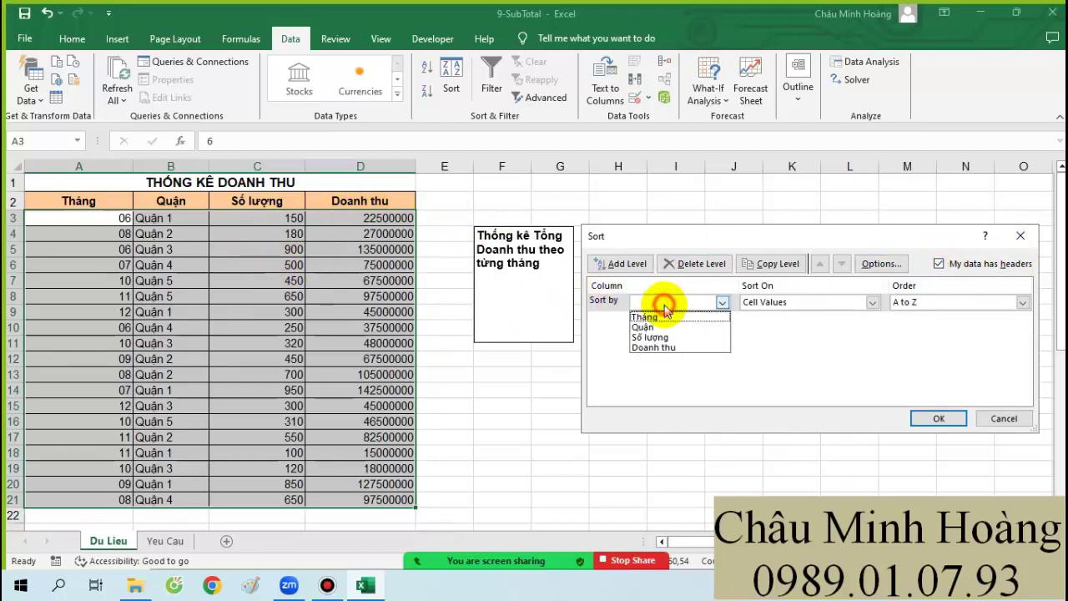
{"action": "left_click", "coordinate": [659, 317]}
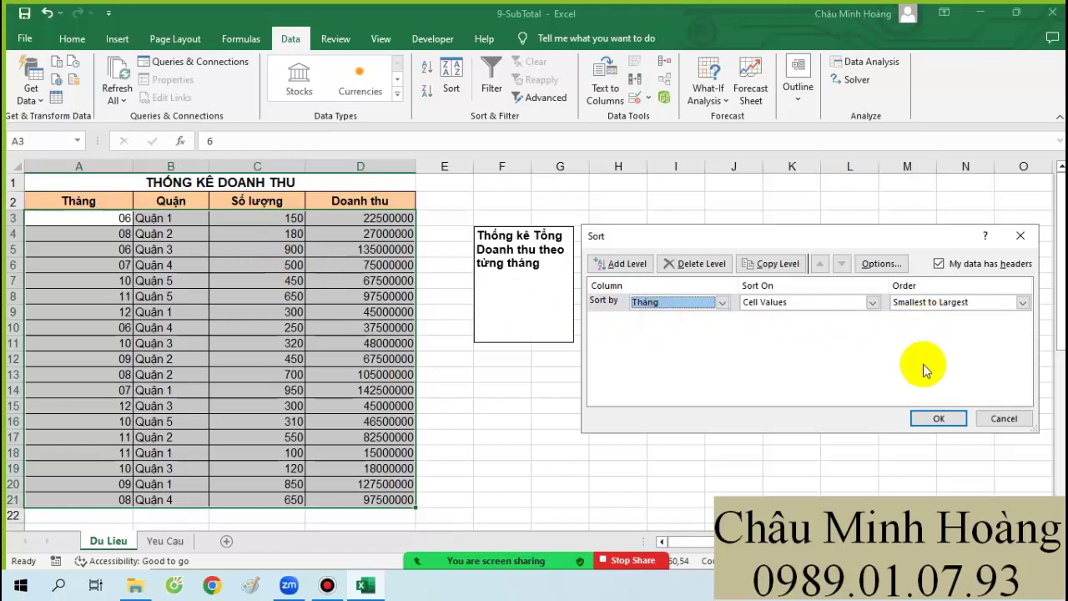
{"action": "left_click", "coordinate": [936, 418]}
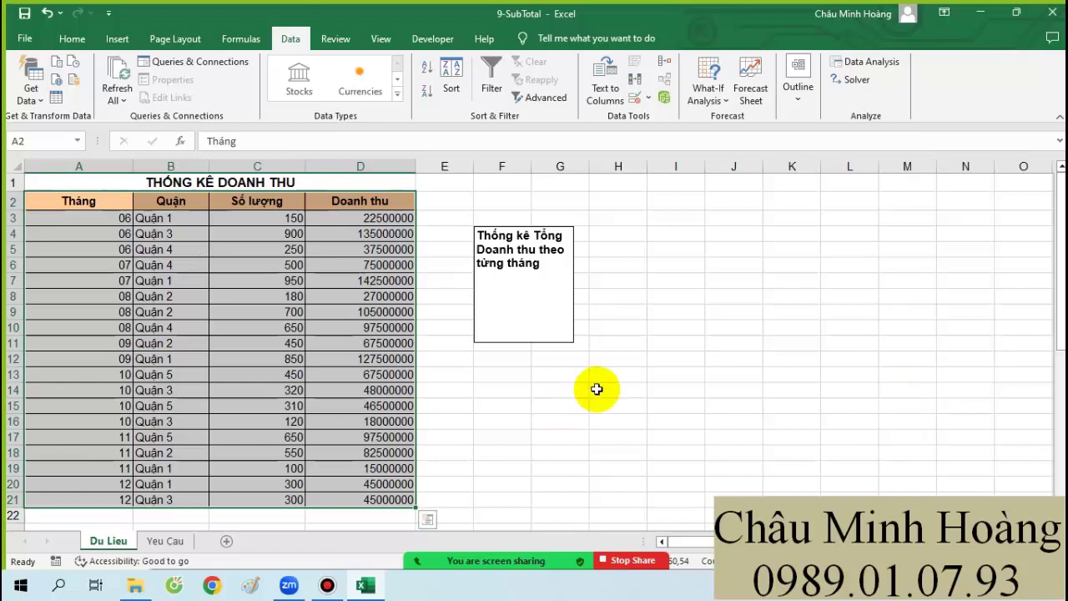
Step: Add subtotals to the sorted revenue table A2:D21, summing Doanh thu at each change in Tháng with the summary below the data
{"action": "left_click", "coordinate": [745, 358]}
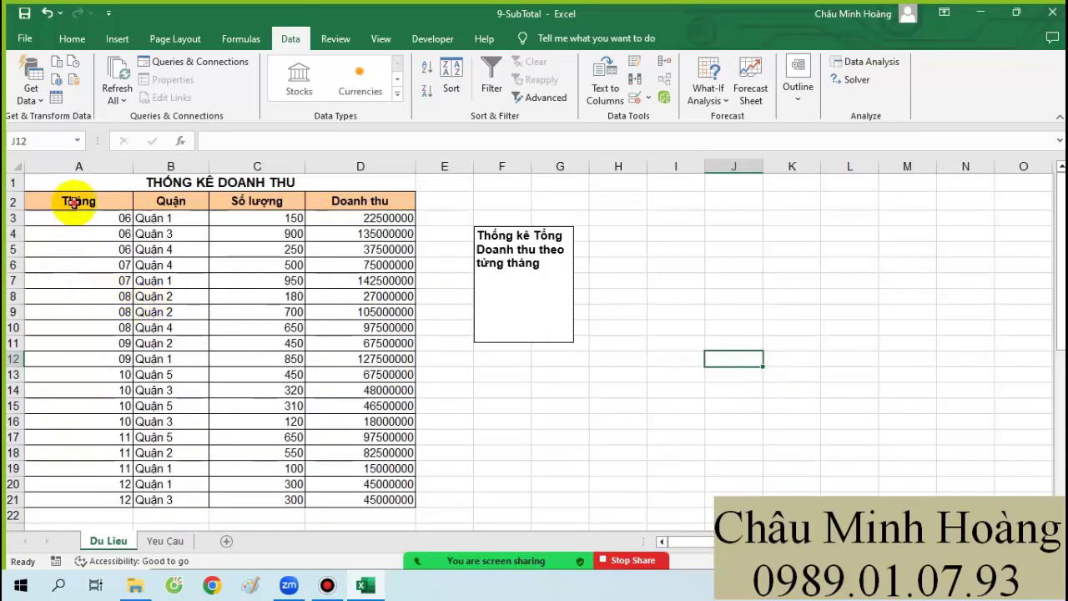
{"action": "left_click_drag", "start_coordinate": [72, 202], "coordinate": [381, 306]}
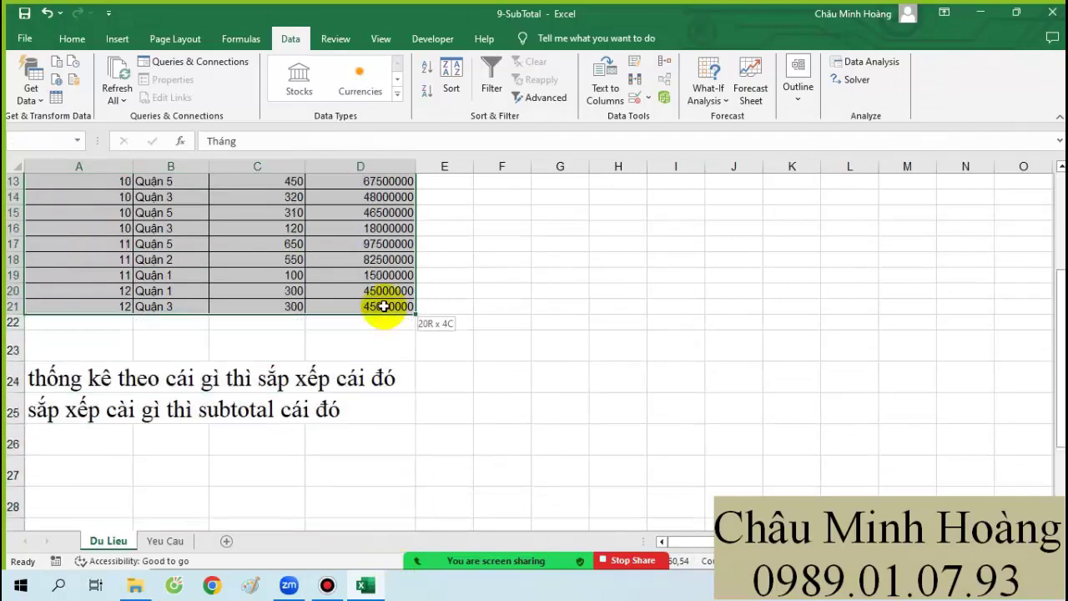
{"action": "scroll", "coordinate": [380, 376], "scroll_direction": "up", "scroll_amount": 4}
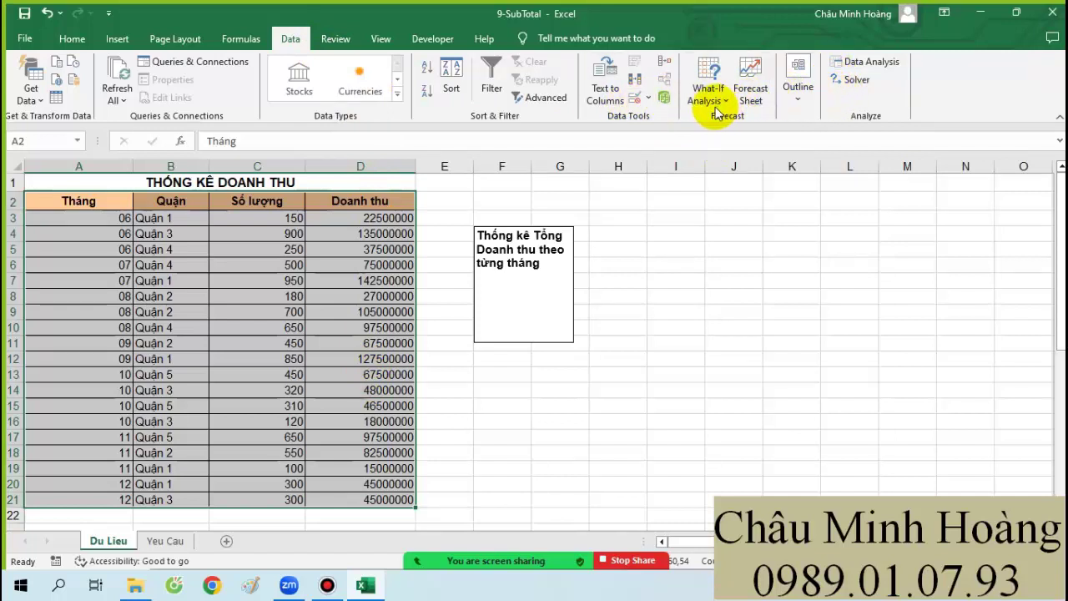
{"action": "left_click", "coordinate": [637, 86]}
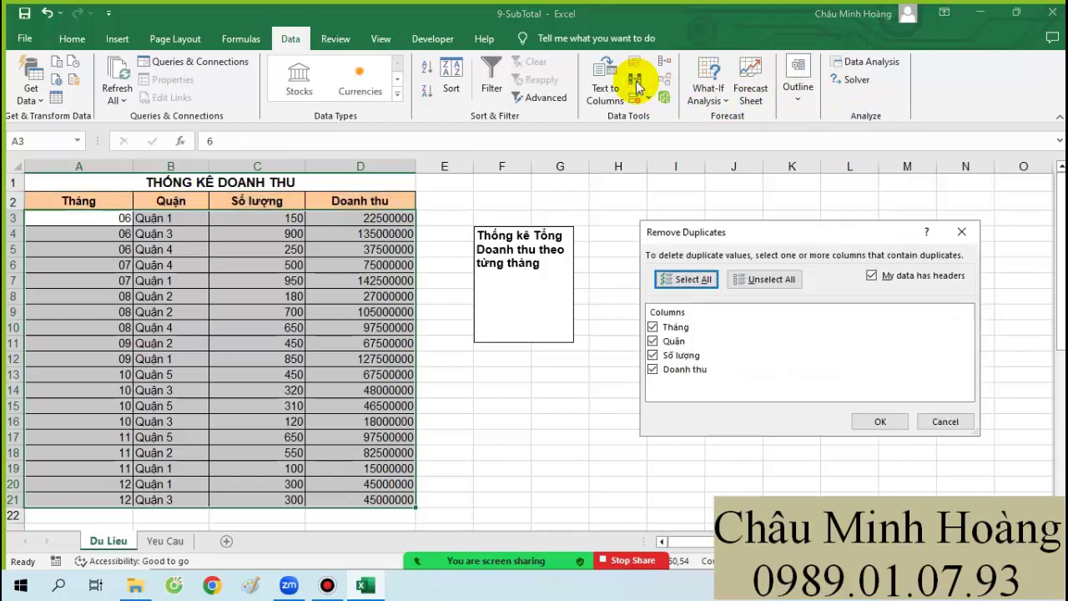
{"action": "left_click", "coordinate": [965, 226]}
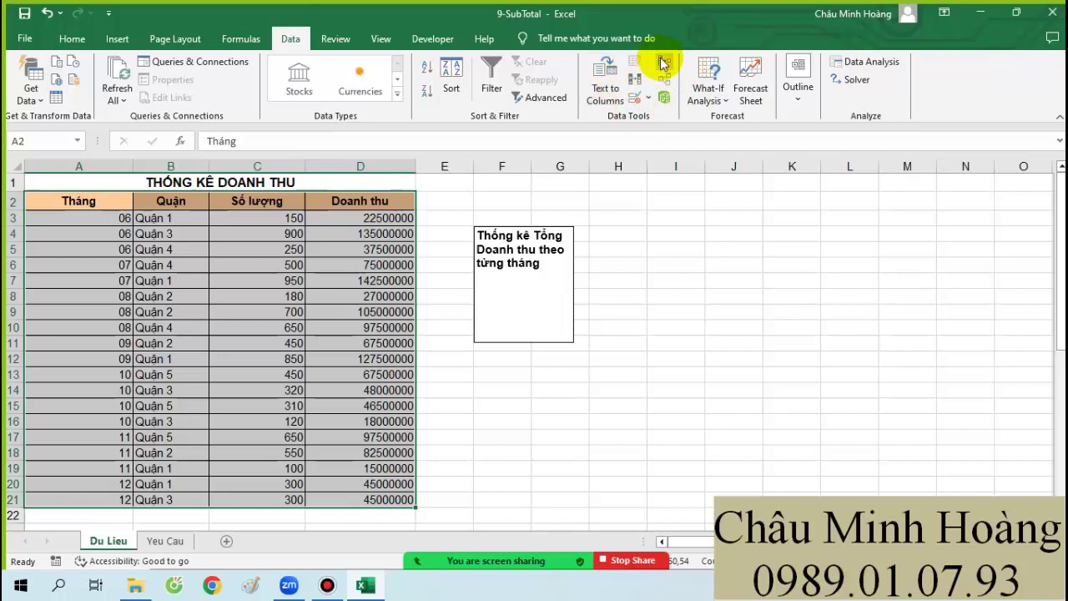
{"action": "left_click", "coordinate": [799, 100]}
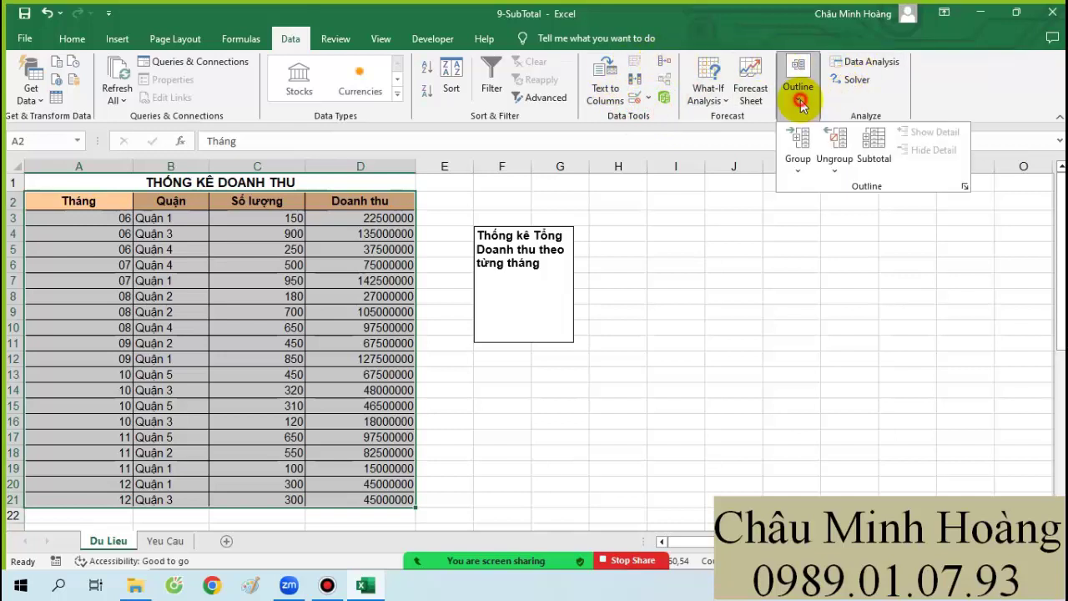
{"action": "left_click", "coordinate": [864, 154]}
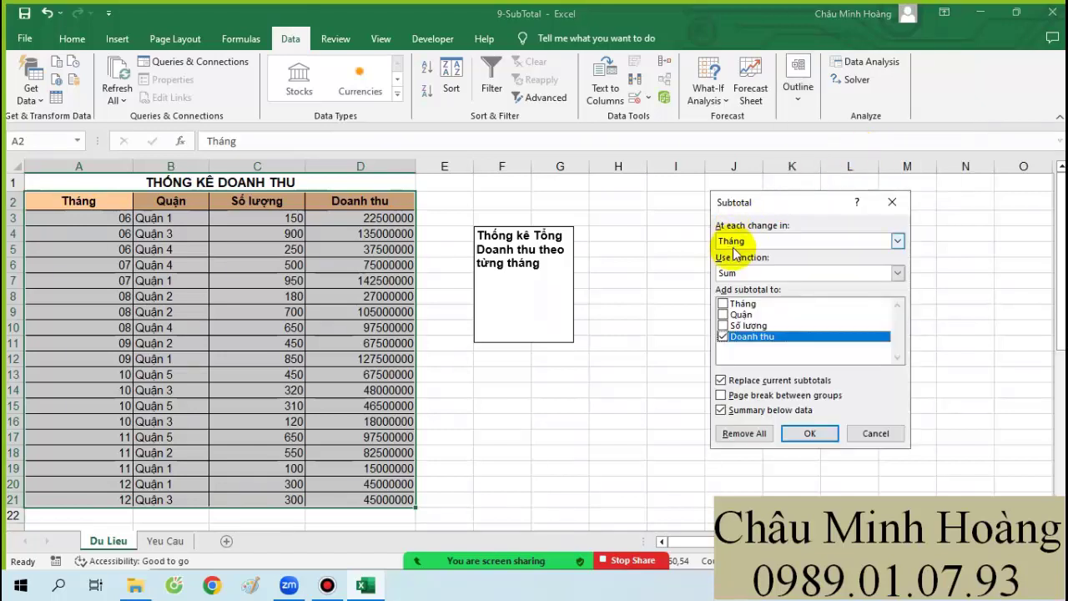
{"action": "left_click", "coordinate": [731, 243]}
{"action": "left_click", "coordinate": [734, 254]}
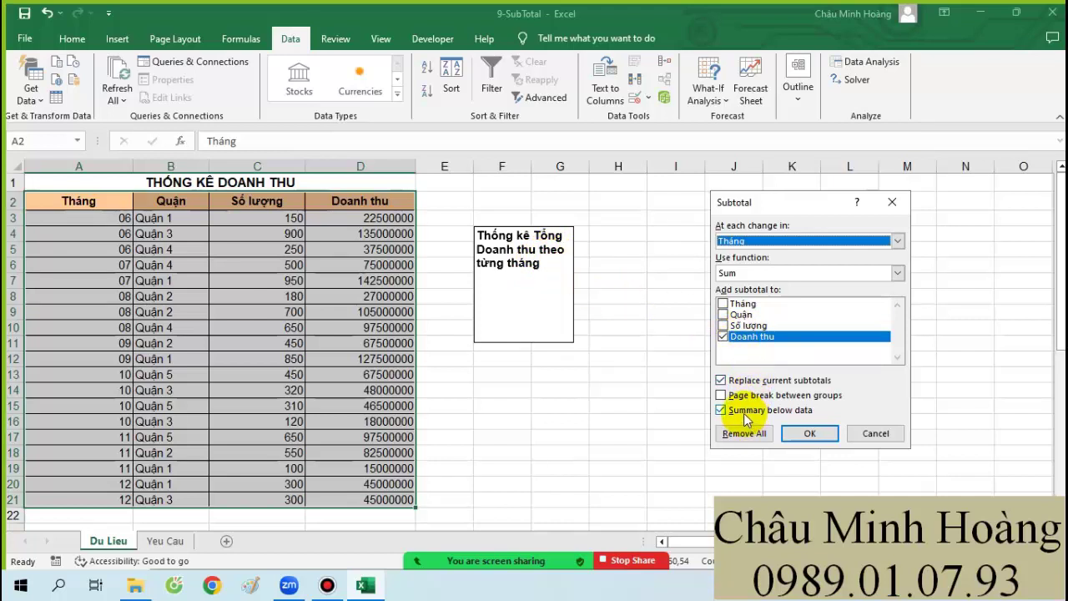
{"action": "left_click", "coordinate": [809, 435]}
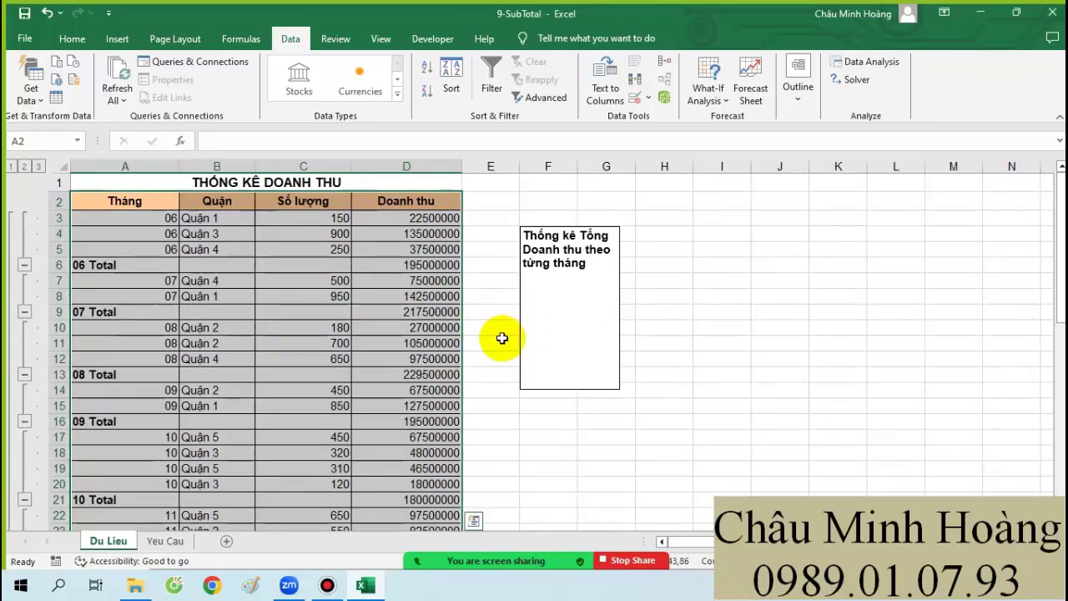
{"action": "scroll", "coordinate": [501, 337], "scroll_direction": "down", "scroll_amount": 2}
{"action": "scroll", "coordinate": [489, 341], "scroll_direction": "up", "scroll_amount": 2}
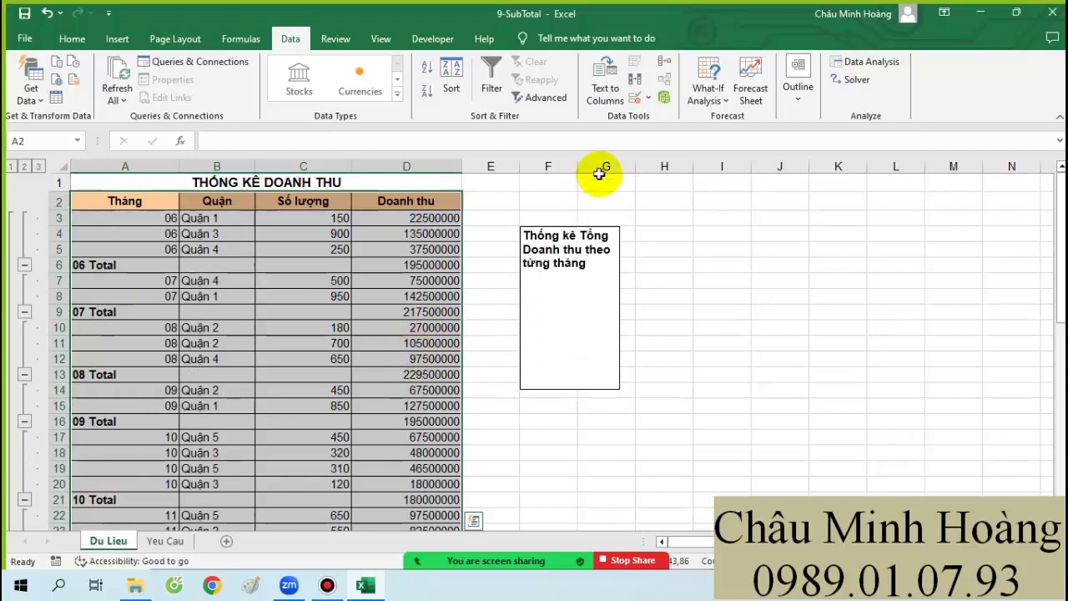
Step: Check the Subtotal settings of the monthly revenue table, then bring up the 10-SubTotal workbook
{"action": "left_click", "coordinate": [797, 86]}
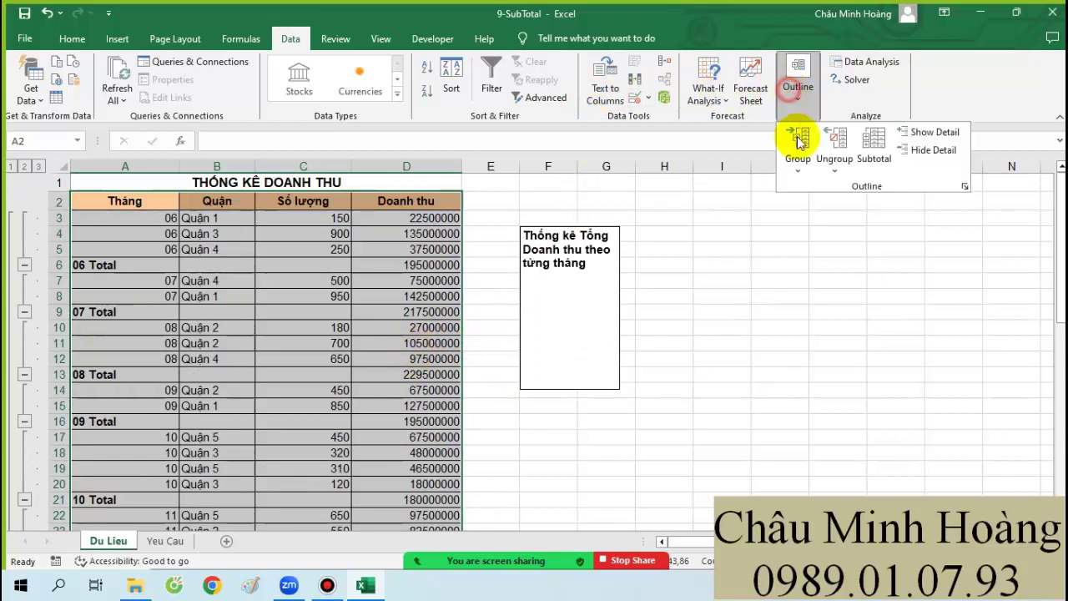
{"action": "left_click", "coordinate": [859, 164]}
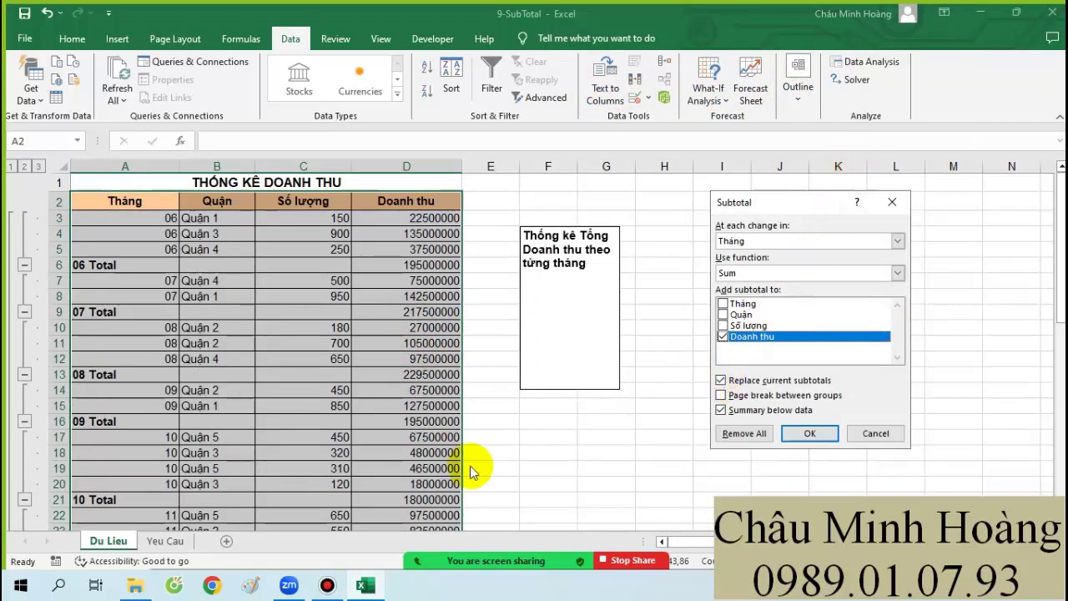
{"action": "mouse_move", "coordinate": [332, 588]}
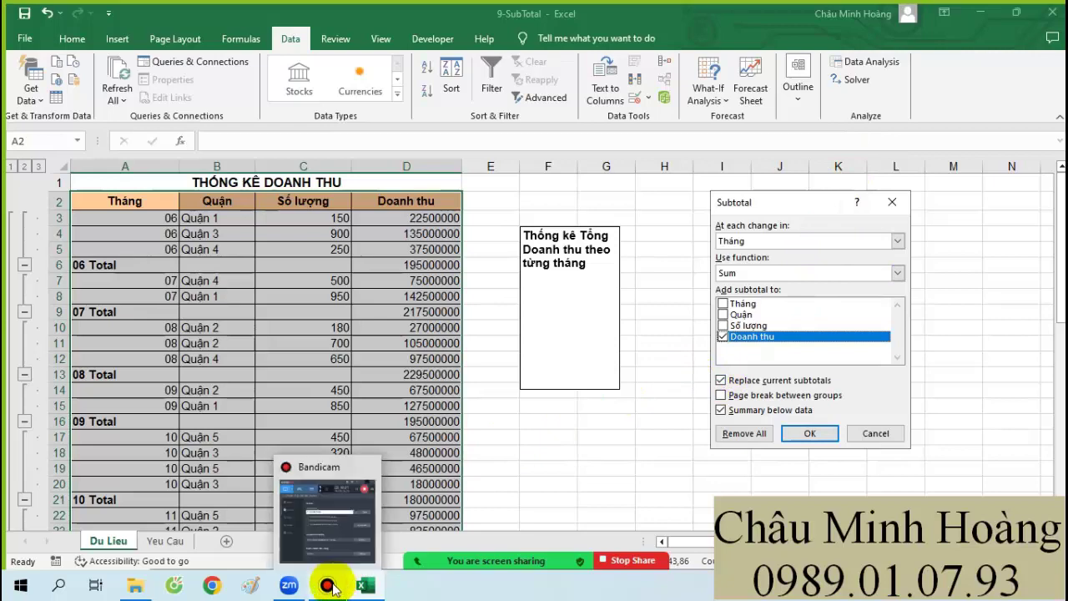
{"action": "left_click", "coordinate": [328, 587]}
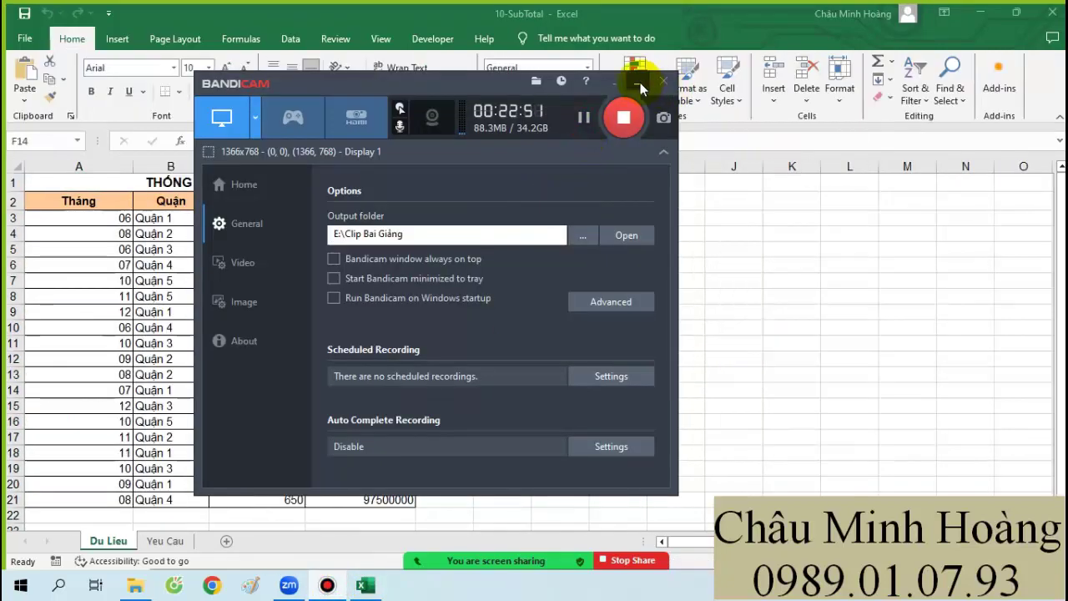
{"action": "left_click", "coordinate": [639, 83]}
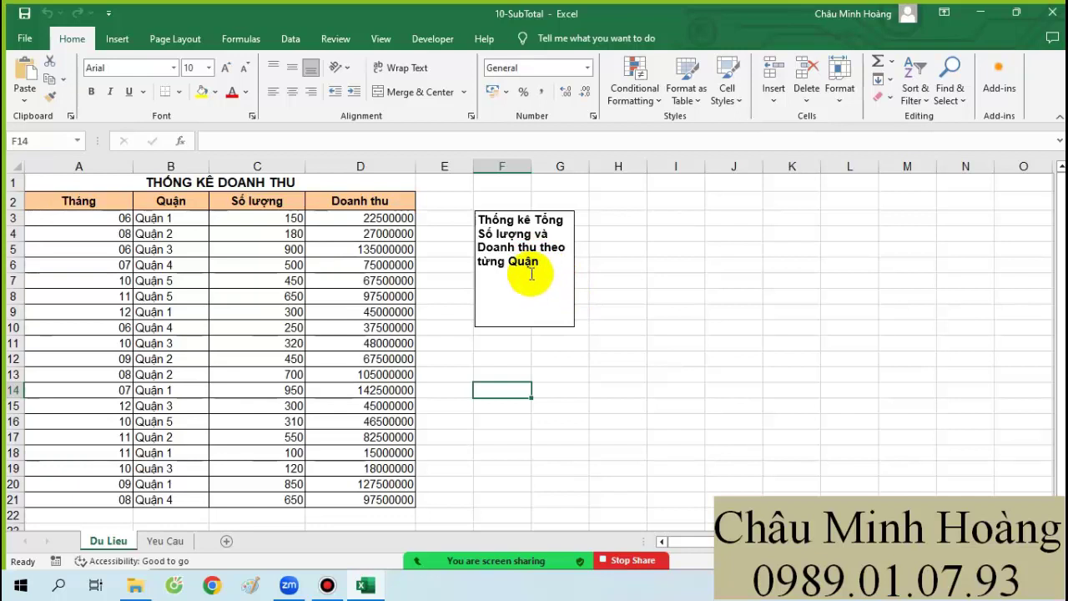
Step: Sort the revenue table range A2:D21 in 10-SubTotal by the Quận column's cell values from A to Z
{"action": "left_click_drag", "start_coordinate": [117, 203], "coordinate": [370, 495]}
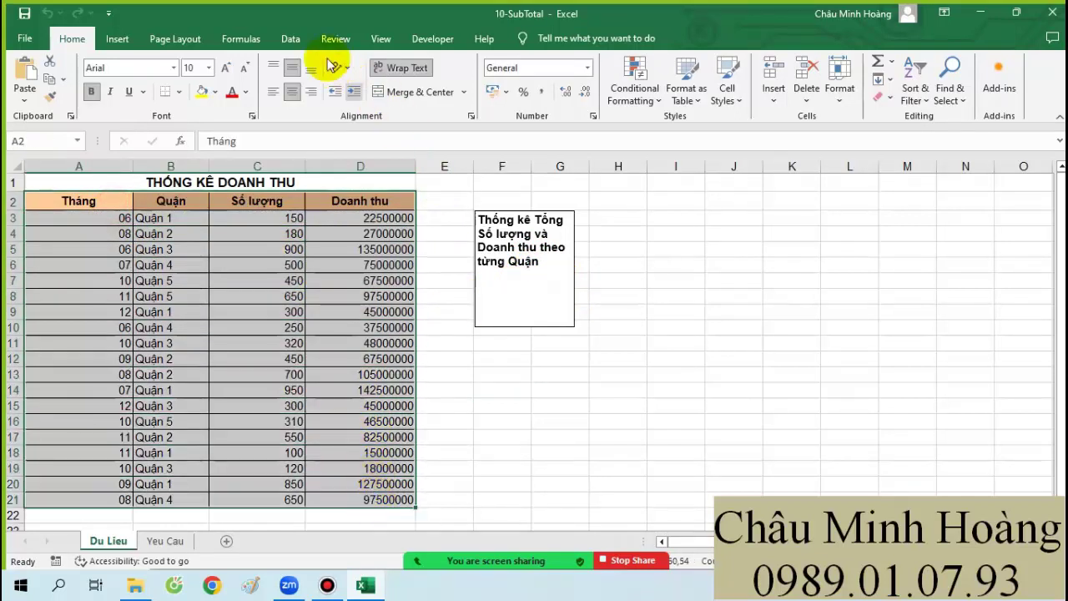
{"action": "left_click", "coordinate": [292, 39]}
{"action": "left_click", "coordinate": [449, 74]}
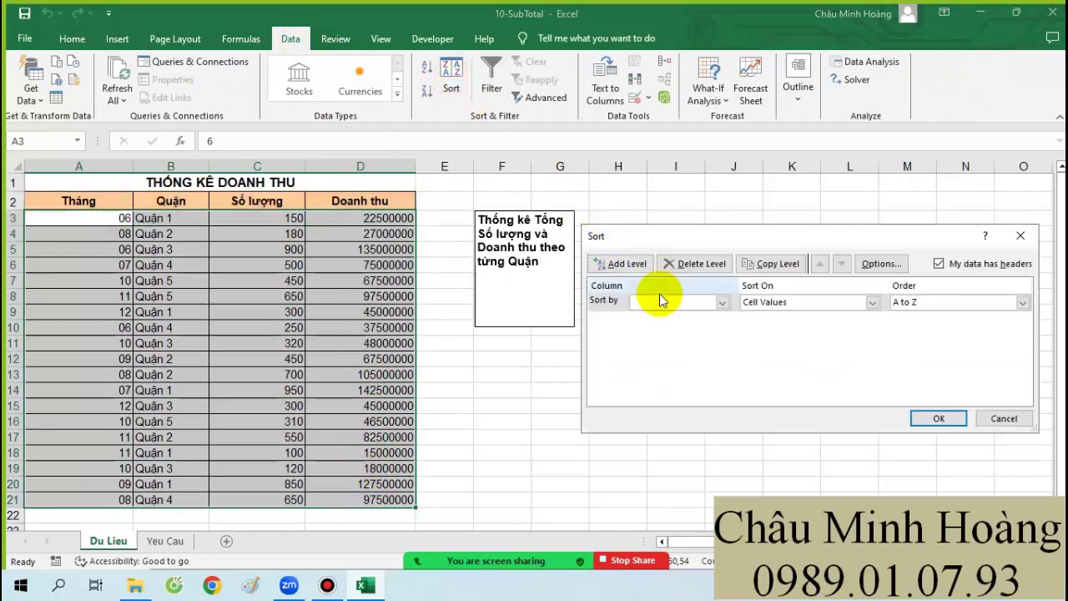
{"action": "left_click", "coordinate": [667, 301]}
{"action": "left_click", "coordinate": [659, 327]}
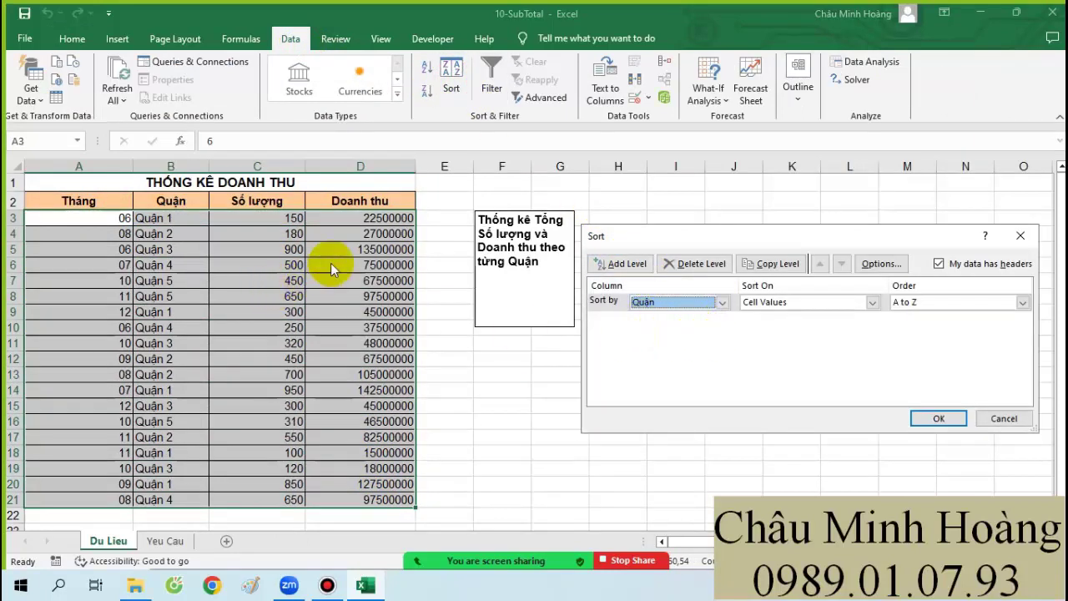
{"action": "left_click", "coordinate": [931, 417]}
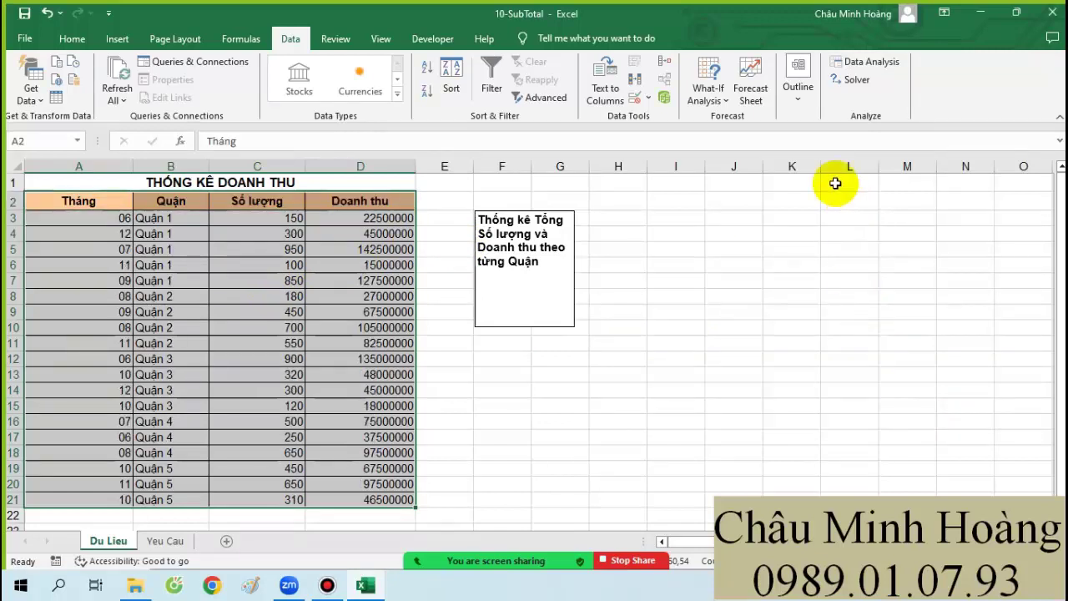
Step: Add Sum subtotals of Số lượng and Doanh thu to the revenue table at each change in Quận
{"action": "left_click", "coordinate": [794, 101]}
{"action": "left_click", "coordinate": [873, 155]}
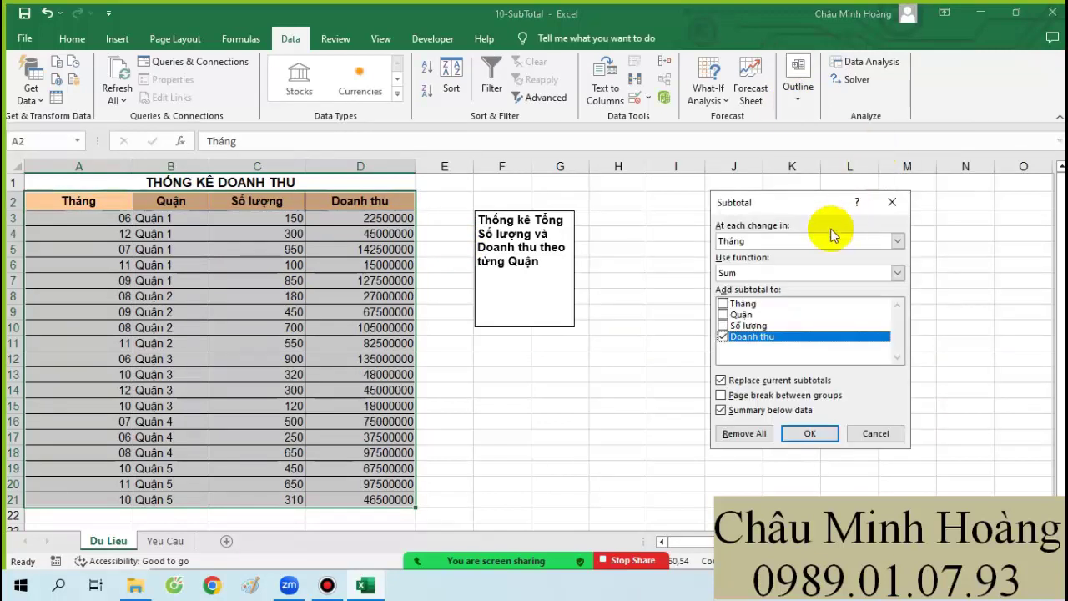
{"action": "left_click", "coordinate": [780, 240]}
{"action": "left_click", "coordinate": [726, 264]}
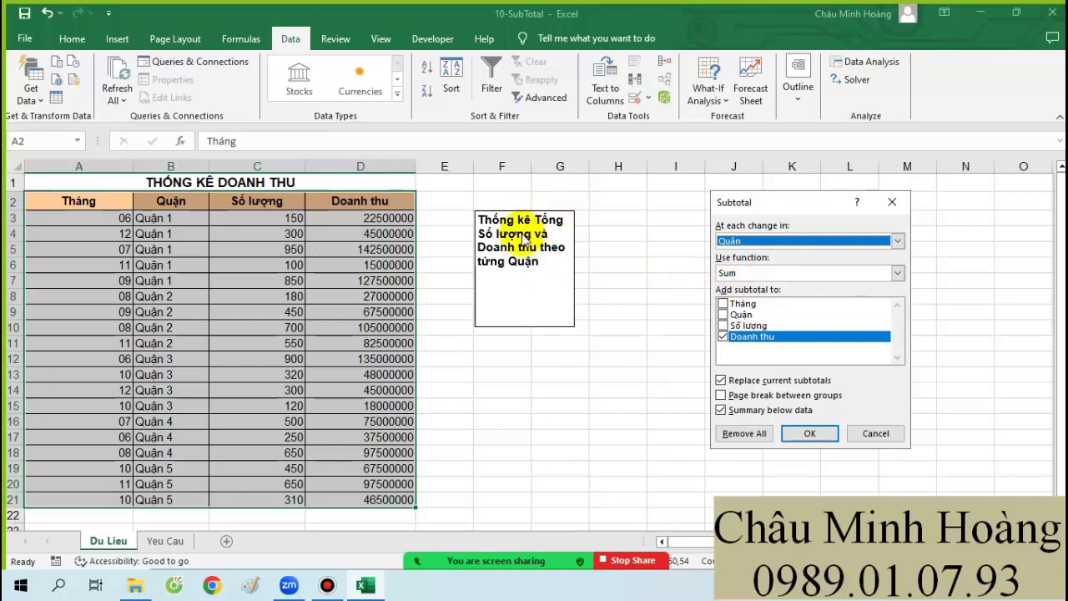
{"action": "left_click", "coordinate": [723, 325]}
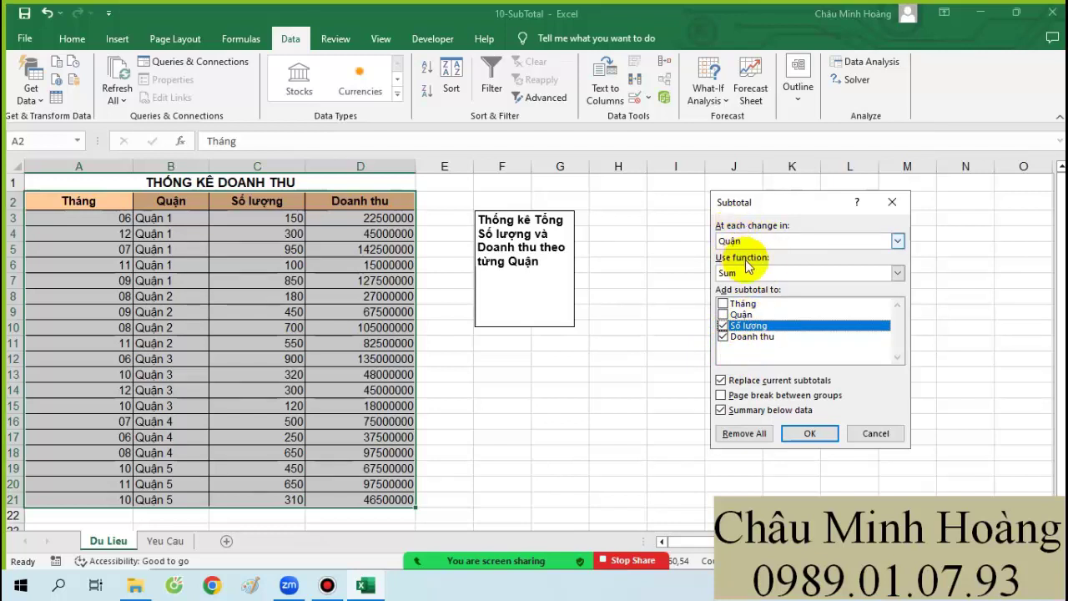
{"action": "left_click", "coordinate": [809, 435]}
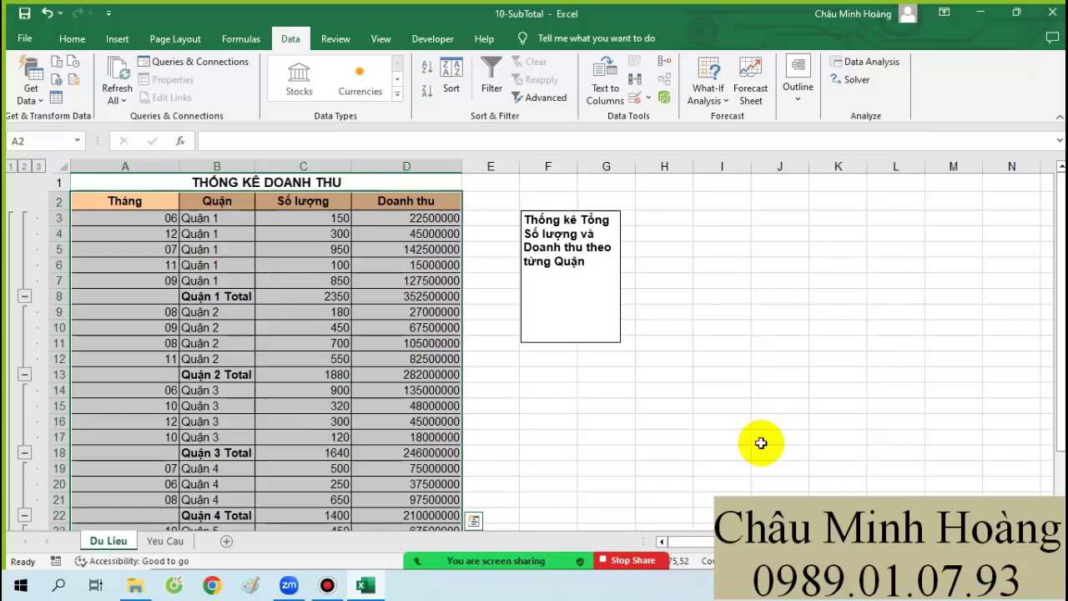
Step: Open the 11-SubTotal workbook and read the grouping criteria in the text box beside the revenue table
{"action": "left_click", "coordinate": [136, 585]}
{"action": "double_click", "coordinate": [178, 268]}
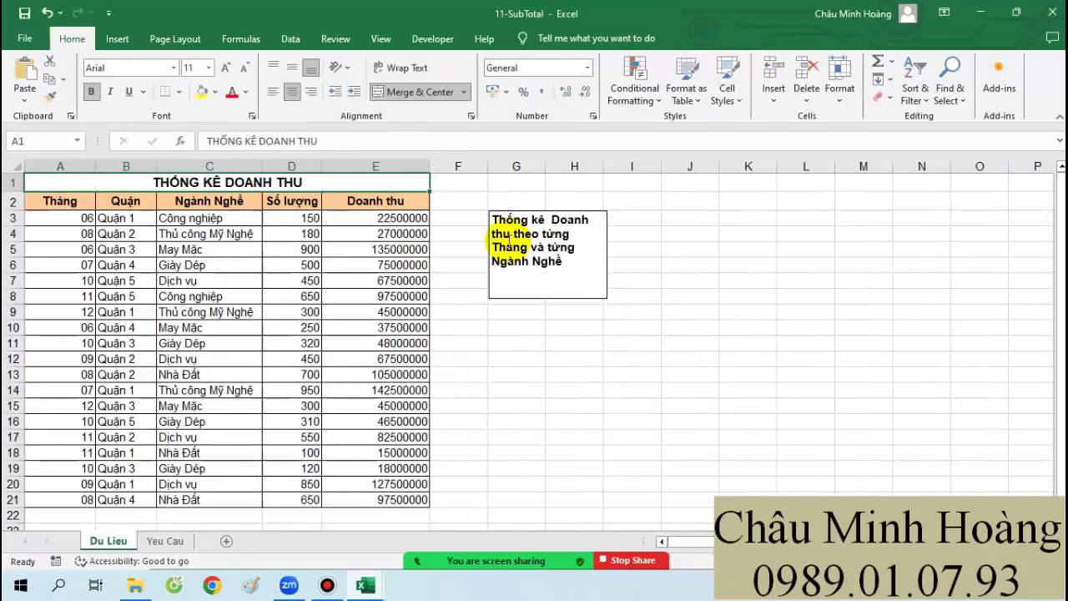
{"action": "left_click_drag", "start_coordinate": [492, 233], "coordinate": [568, 259]}
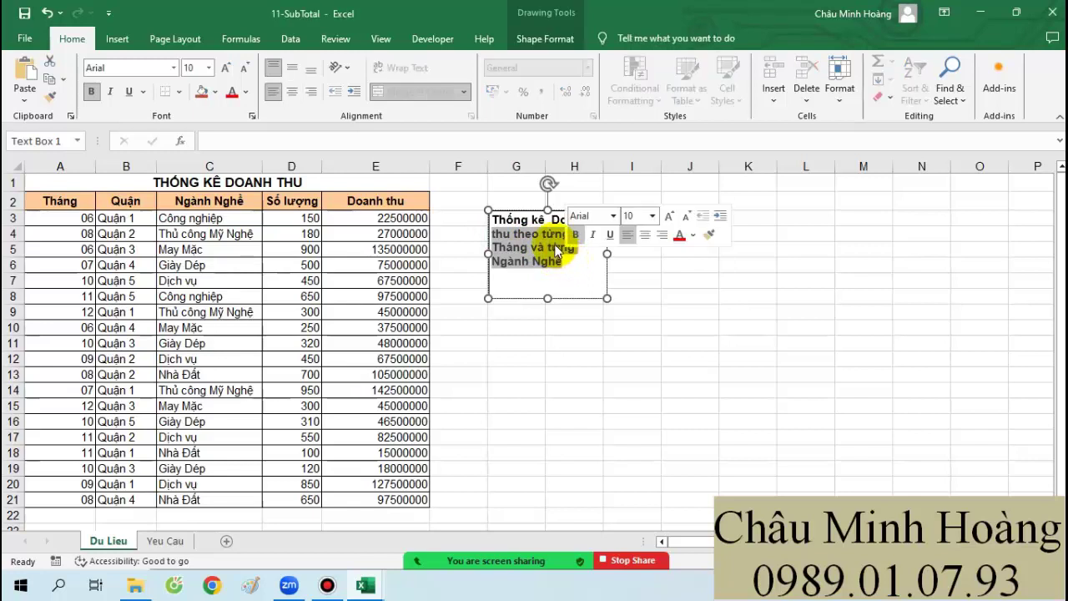
{"action": "left_click", "coordinate": [639, 308]}
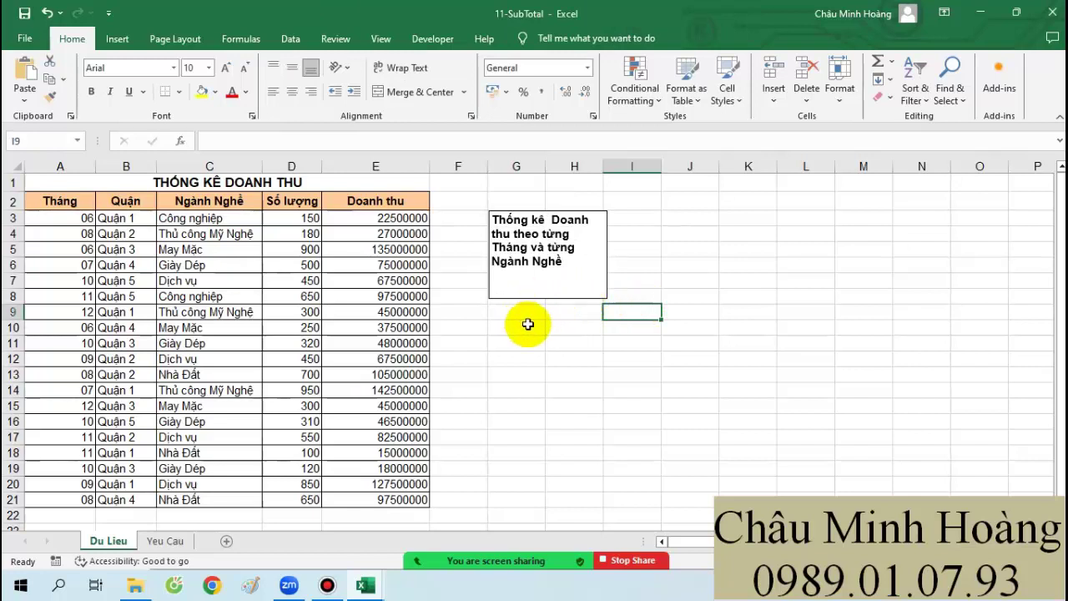
Step: Sort the table range A2:E21 by Tháng from smallest to largest, then by Ngành Nghề from A to Z, using cell values
{"action": "left_click_drag", "start_coordinate": [60, 200], "coordinate": [394, 492]}
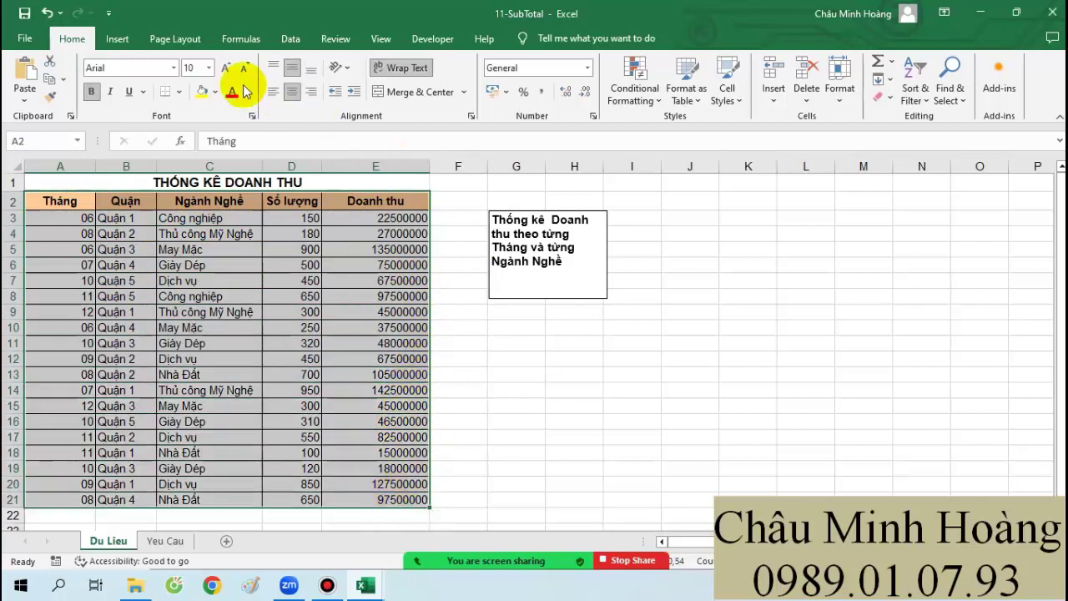
{"action": "left_click", "coordinate": [290, 39]}
{"action": "left_click", "coordinate": [450, 87]}
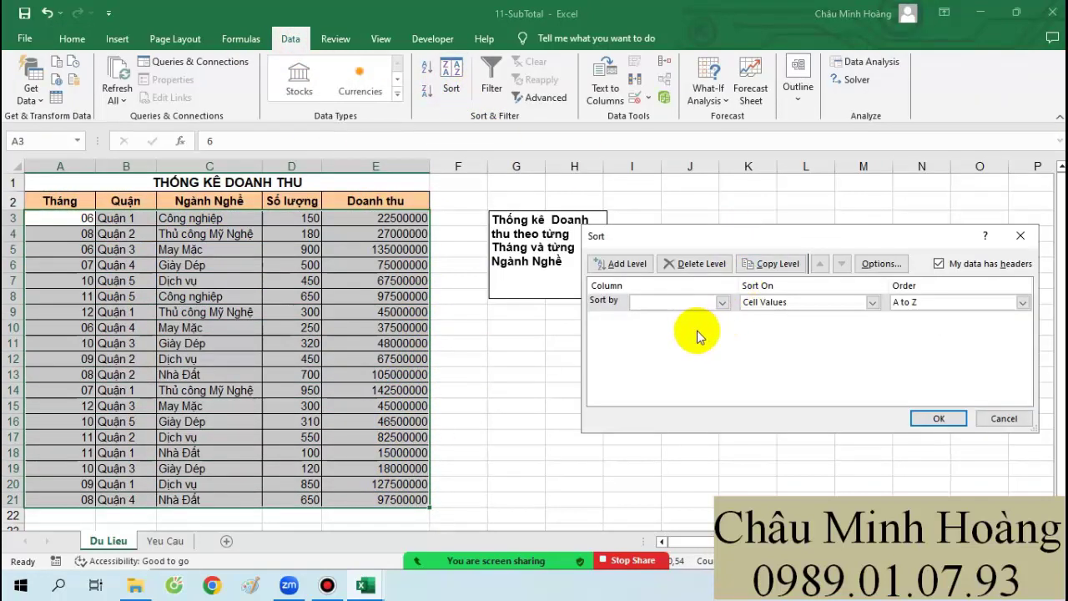
{"action": "left_click", "coordinate": [681, 306]}
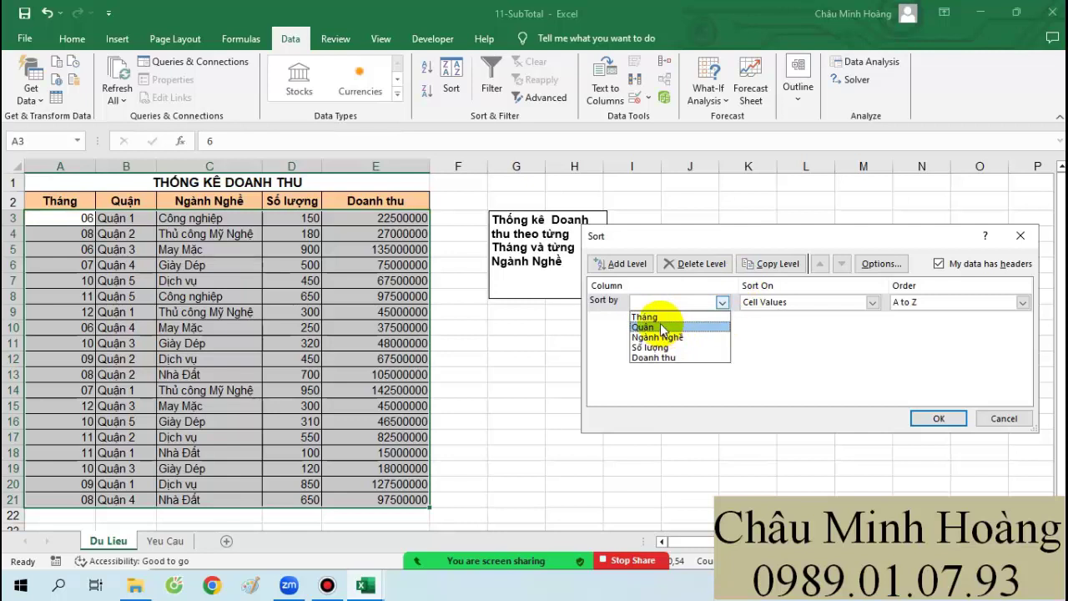
{"action": "left_click", "coordinate": [659, 318]}
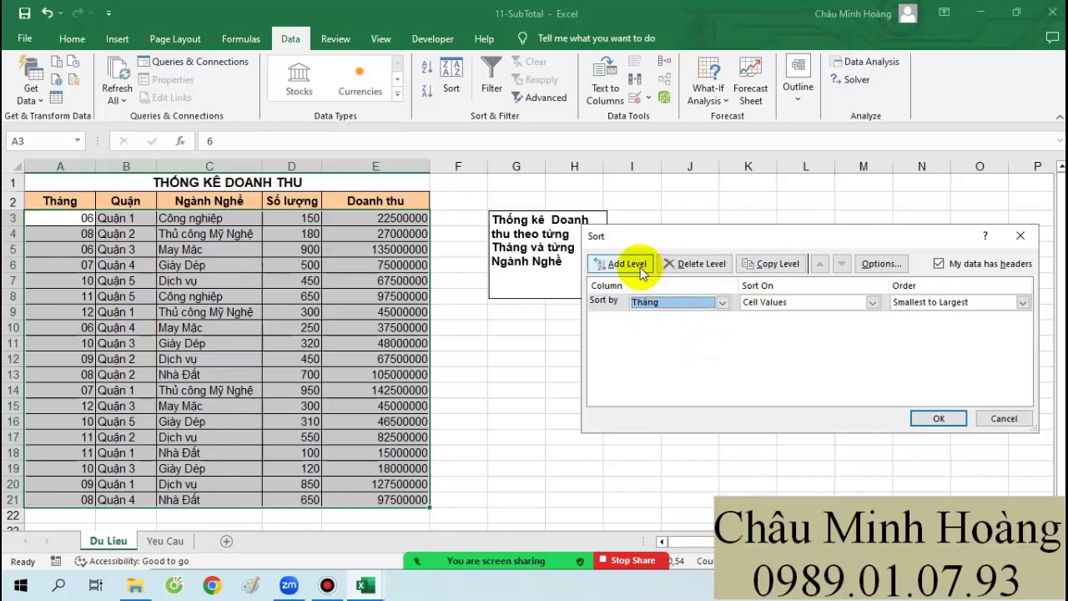
{"action": "left_click", "coordinate": [640, 267]}
{"action": "left_click", "coordinate": [645, 325]}
{"action": "left_click", "coordinate": [655, 358]}
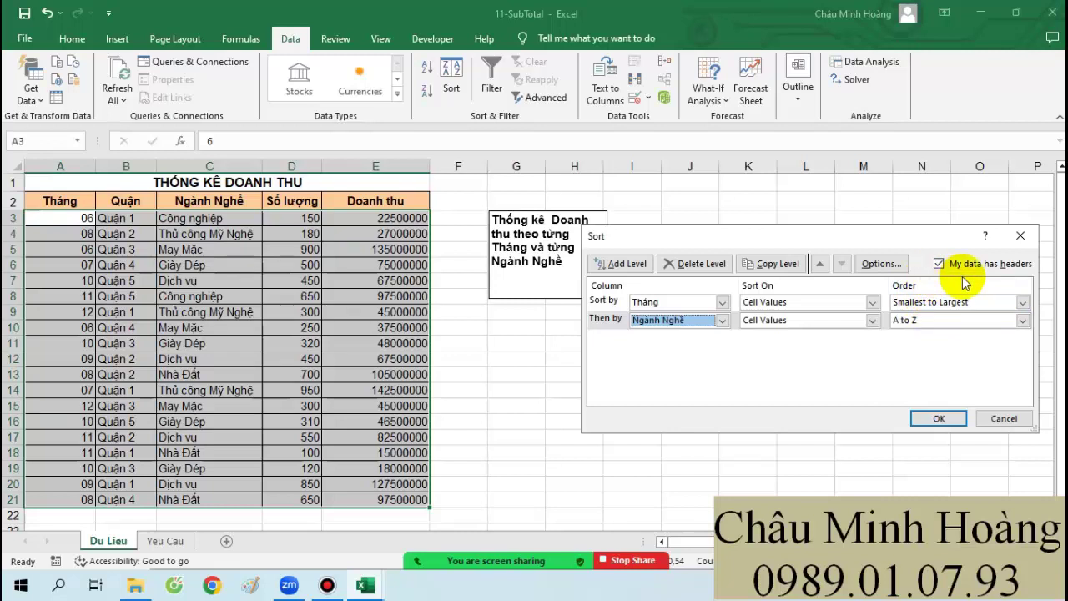
{"action": "left_click", "coordinate": [951, 419]}
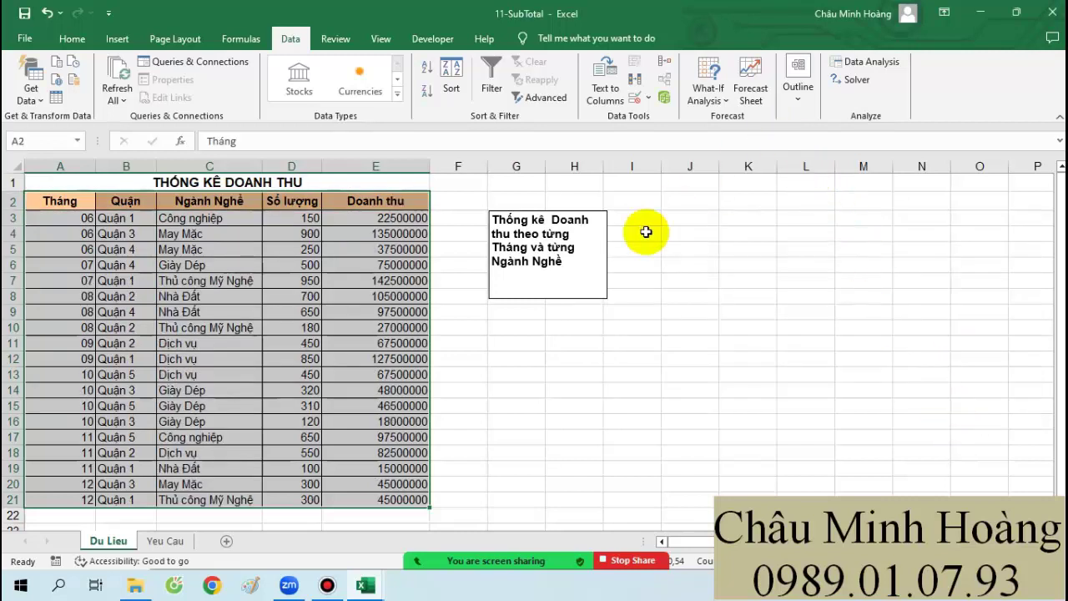
{"action": "left_click", "coordinate": [751, 377]}
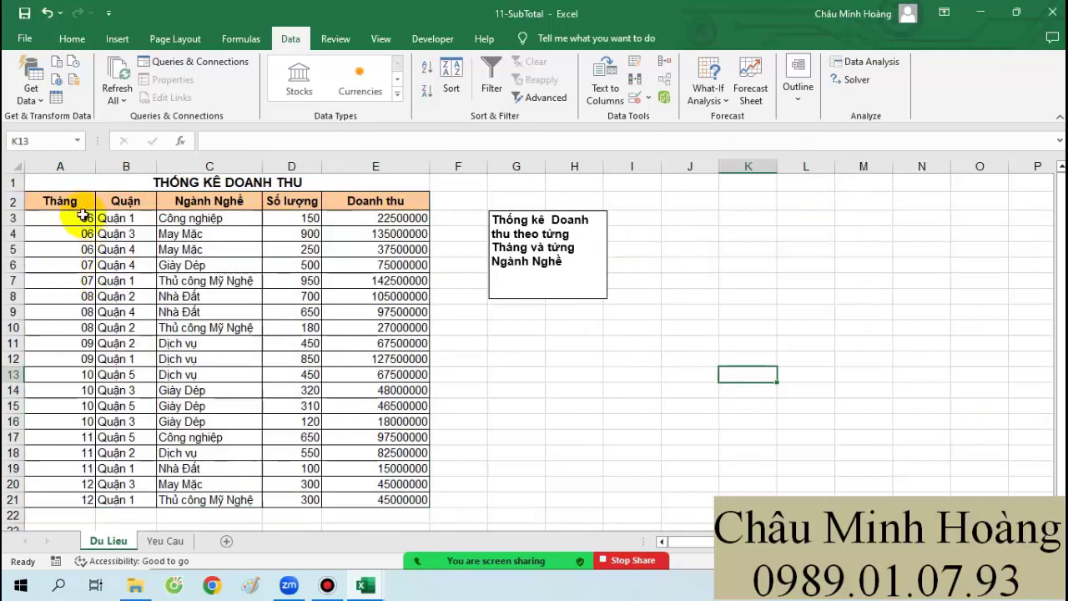
Step: Set up a Subtotal on range A2:E21 that sums Doanh thu at each change in Tháng
{"action": "left_click_drag", "start_coordinate": [74, 202], "coordinate": [376, 499]}
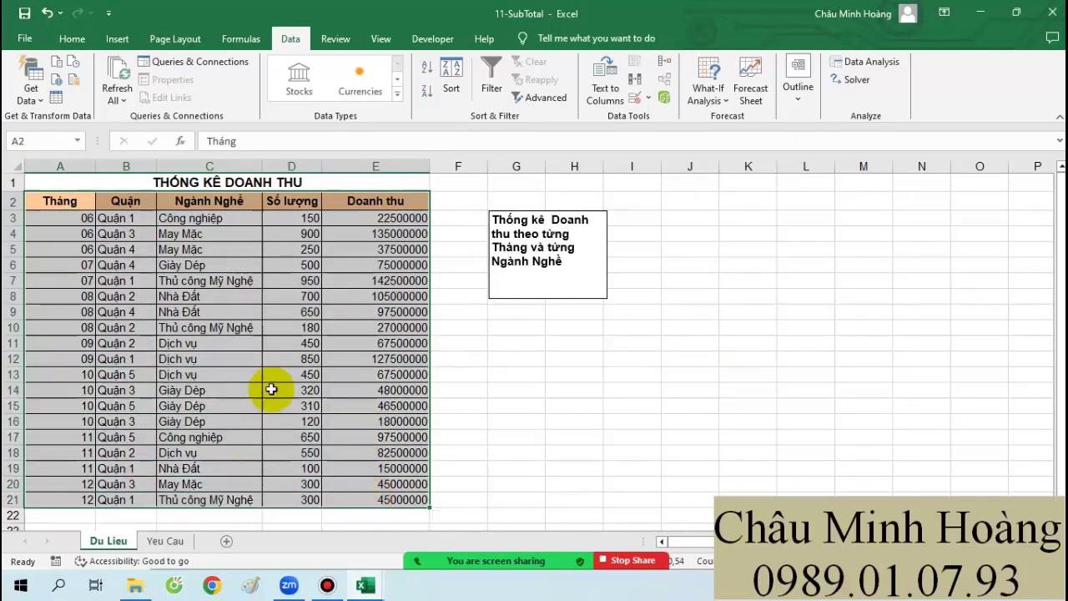
{"action": "left_click", "coordinate": [792, 99]}
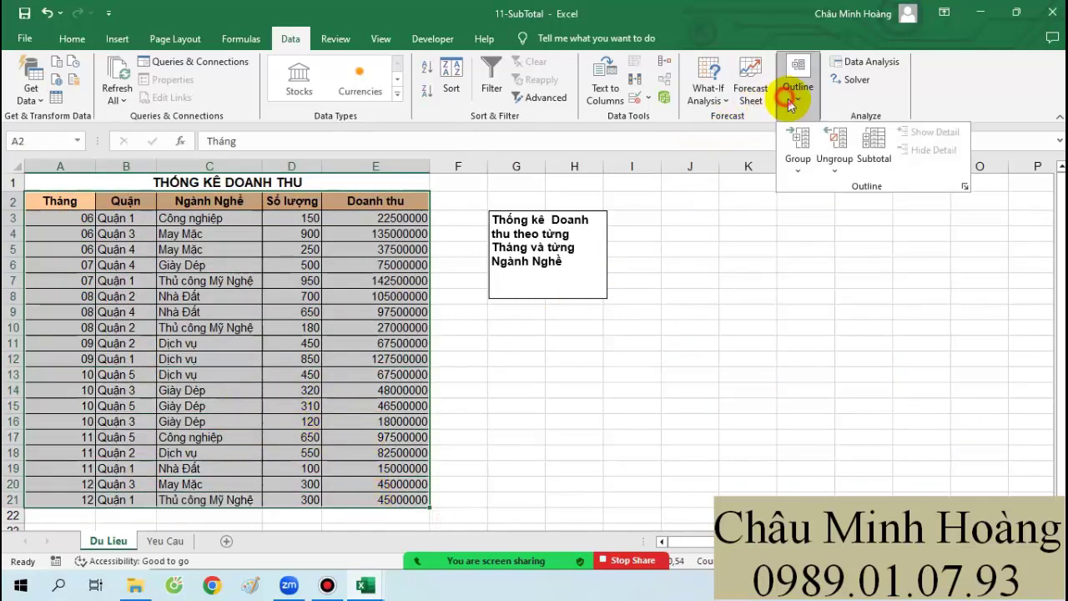
{"action": "left_click", "coordinate": [870, 158]}
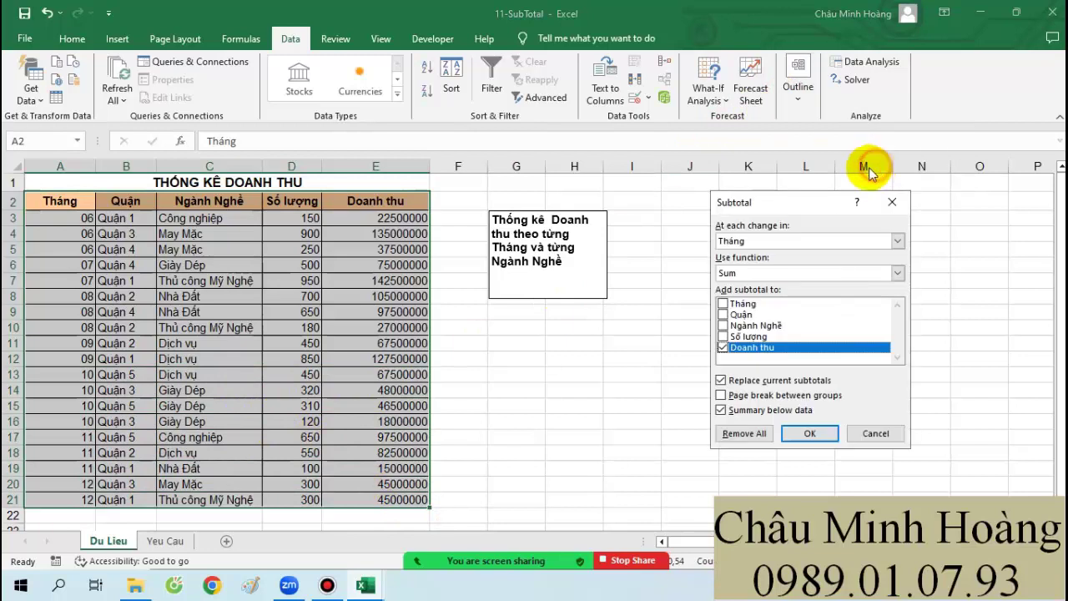
{"action": "left_click", "coordinate": [766, 241]}
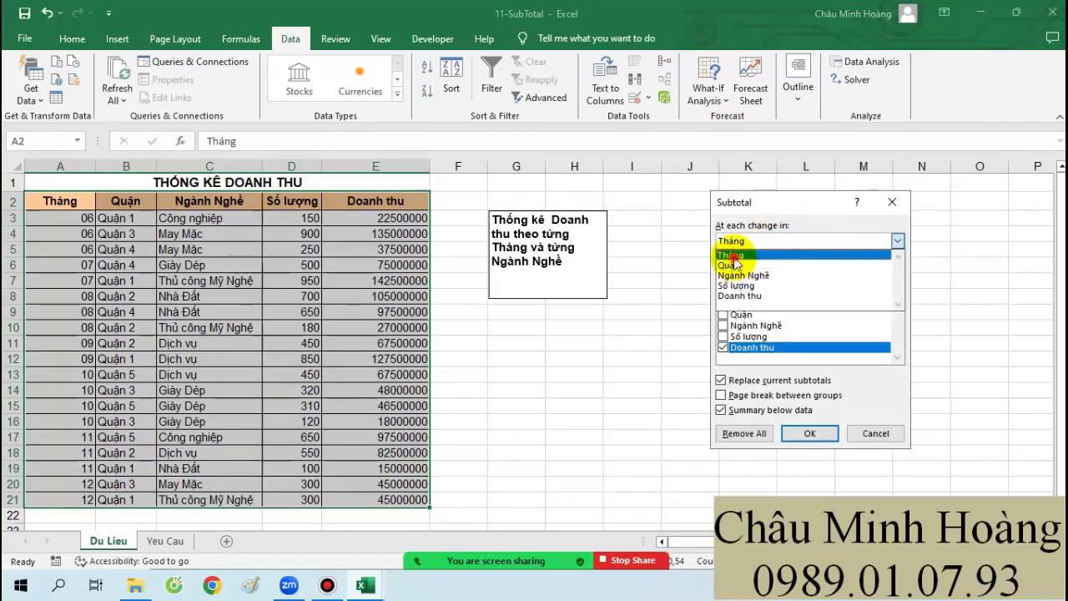
Step: Add subtotals to the THỐNG KÊ DOANH THU table at each change in Tháng, summing Doanh thu
{"action": "left_click", "coordinate": [733, 255]}
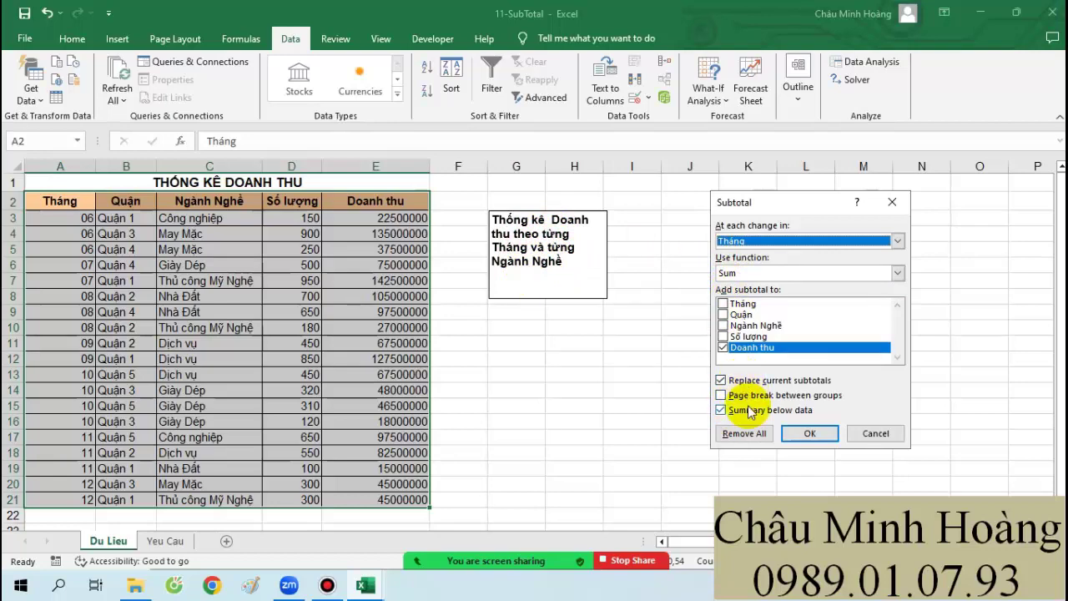
{"action": "left_click", "coordinate": [808, 434]}
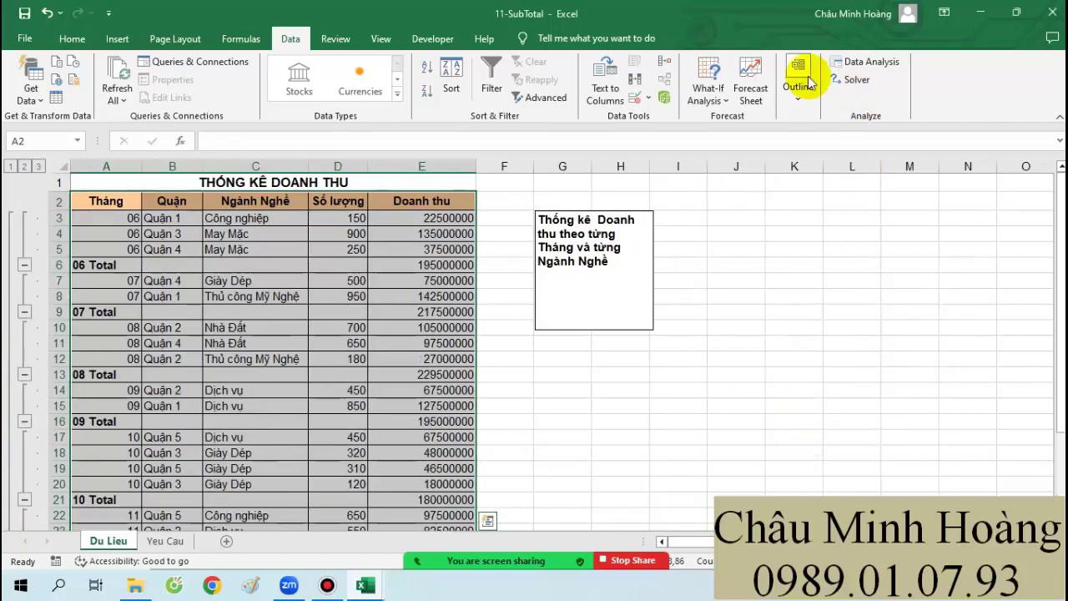
{"action": "left_click", "coordinate": [765, 358]}
Step: Add a nested Sum subtotal of Doanh thu at each change in Ngành Nghề, without replacing the current subtotals
{"action": "left_click_drag", "start_coordinate": [109, 203], "coordinate": [439, 496]}
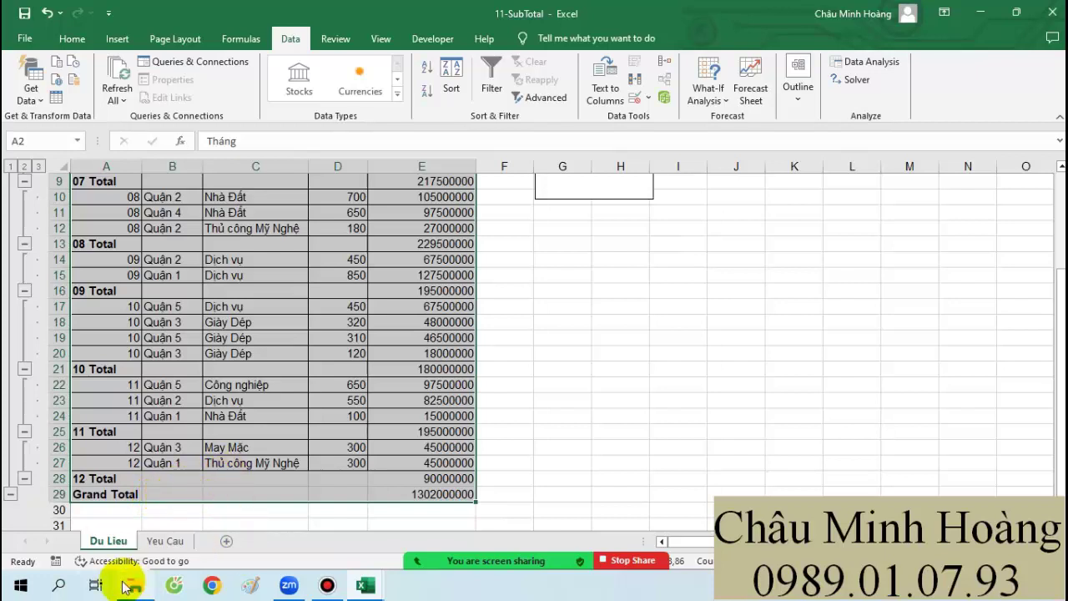
{"action": "left_click", "coordinate": [798, 79]}
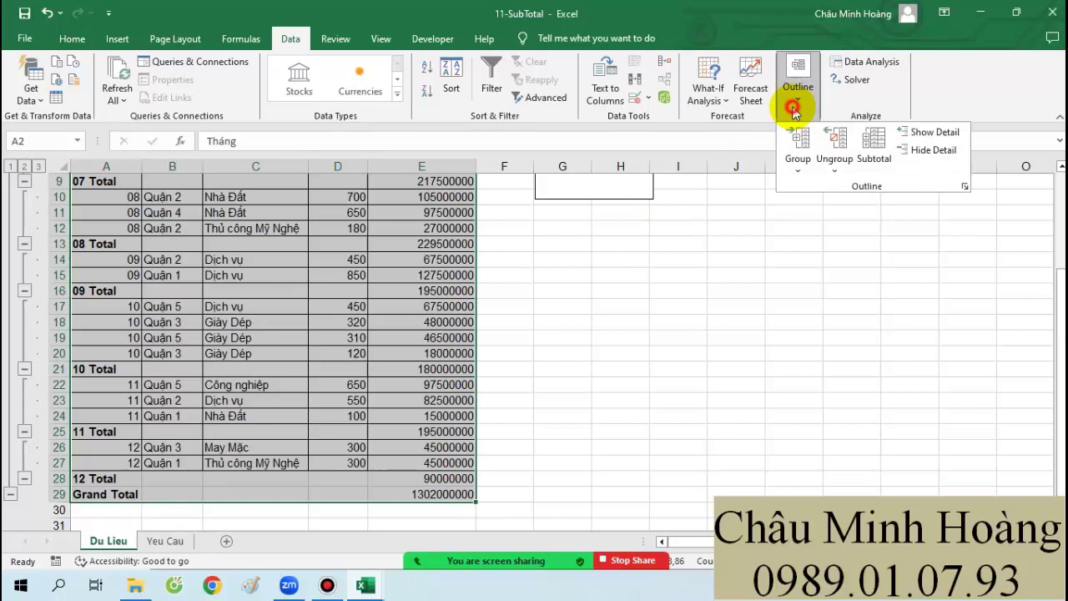
{"action": "left_click", "coordinate": [865, 140]}
{"action": "left_click", "coordinate": [736, 242]}
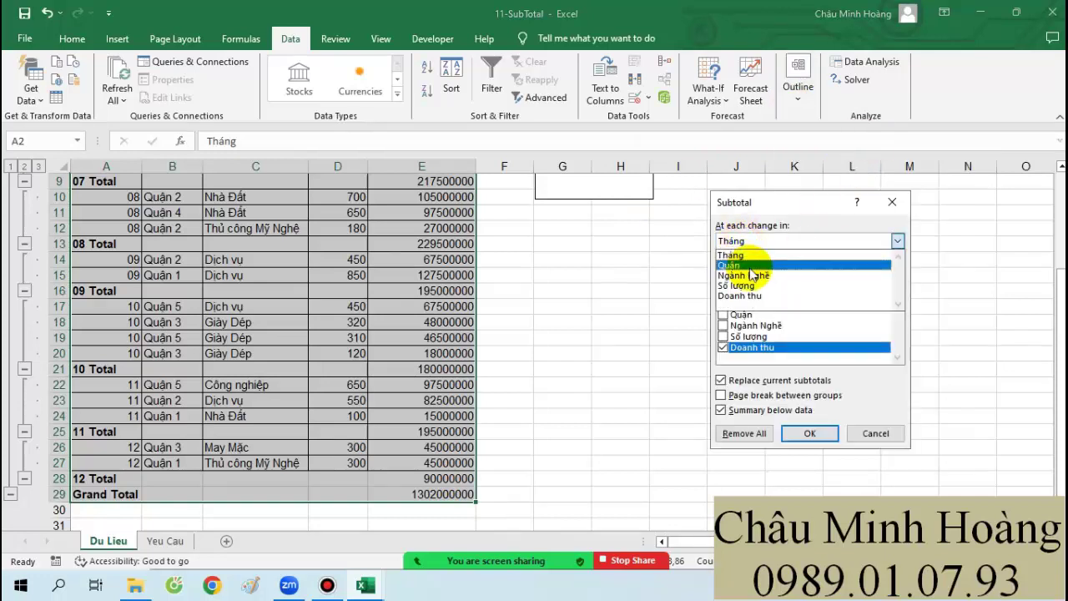
{"action": "left_click", "coordinate": [751, 276]}
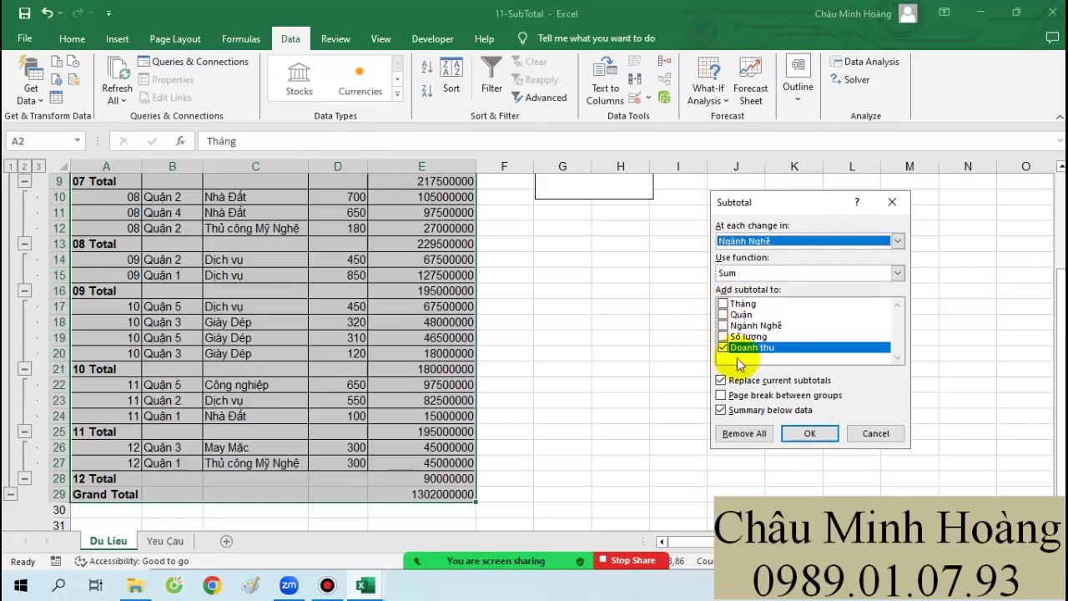
{"action": "left_click", "coordinate": [759, 381]}
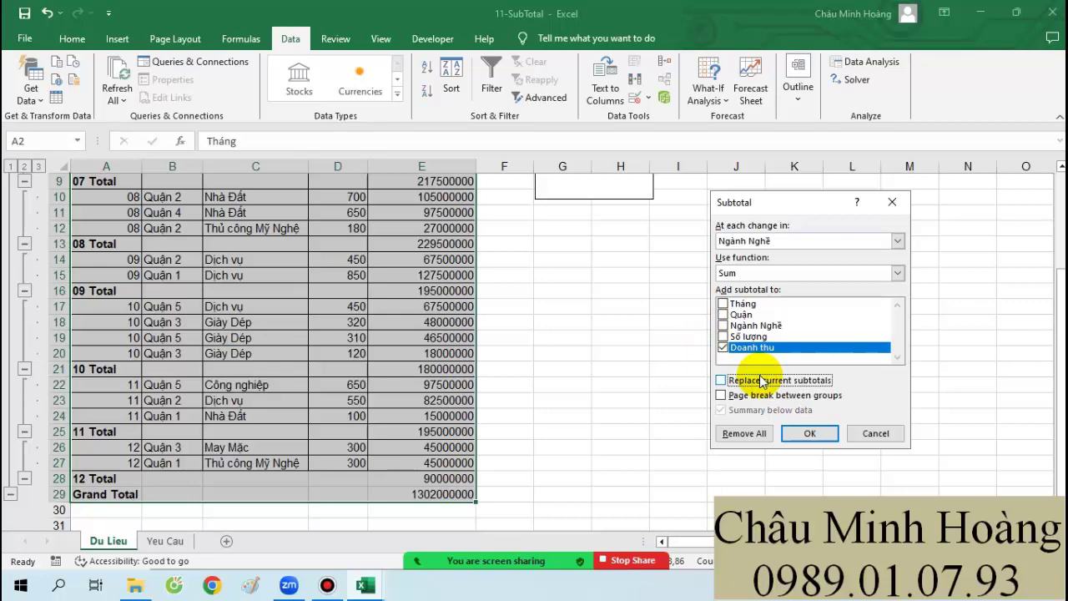
{"action": "left_click", "coordinate": [794, 433]}
Step: Review the nested subtotals through to the Grand Total row and reopen the Subtotal settings
{"action": "scroll", "coordinate": [734, 417], "scroll_direction": "up", "scroll_amount": 3}
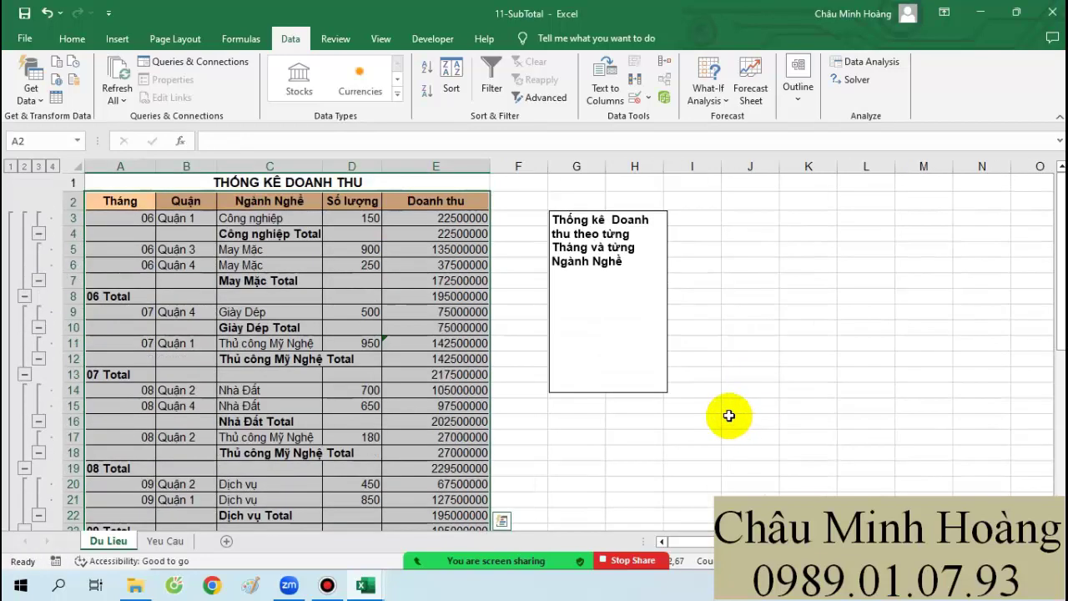
{"action": "scroll", "coordinate": [728, 409], "scroll_direction": "down", "scroll_amount": 8}
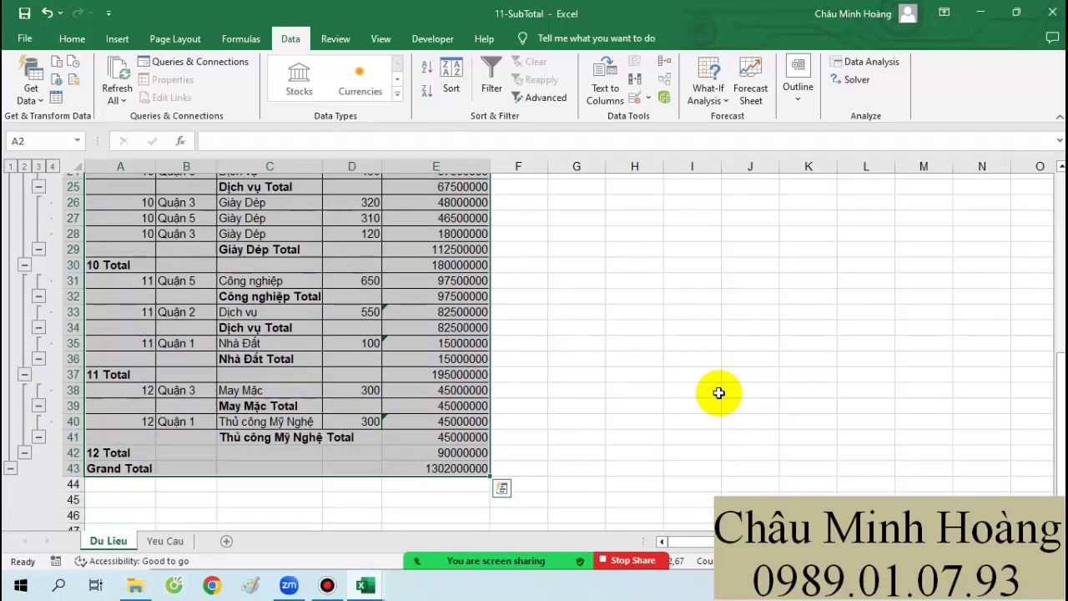
{"action": "scroll", "coordinate": [631, 358], "scroll_direction": "up", "scroll_amount": 1}
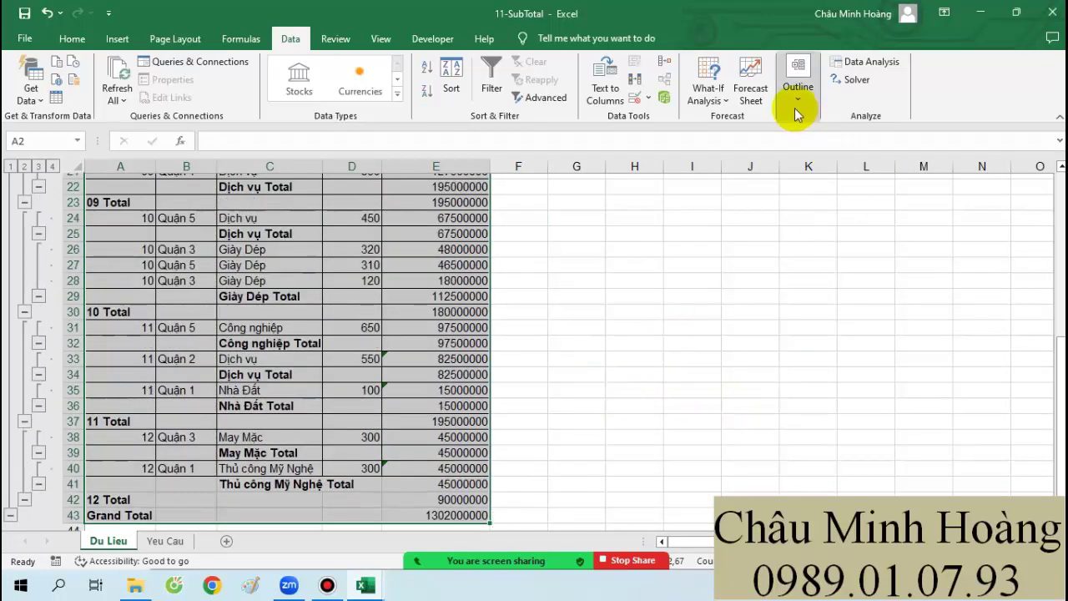
{"action": "left_click", "coordinate": [797, 90]}
{"action": "left_click", "coordinate": [872, 160]}
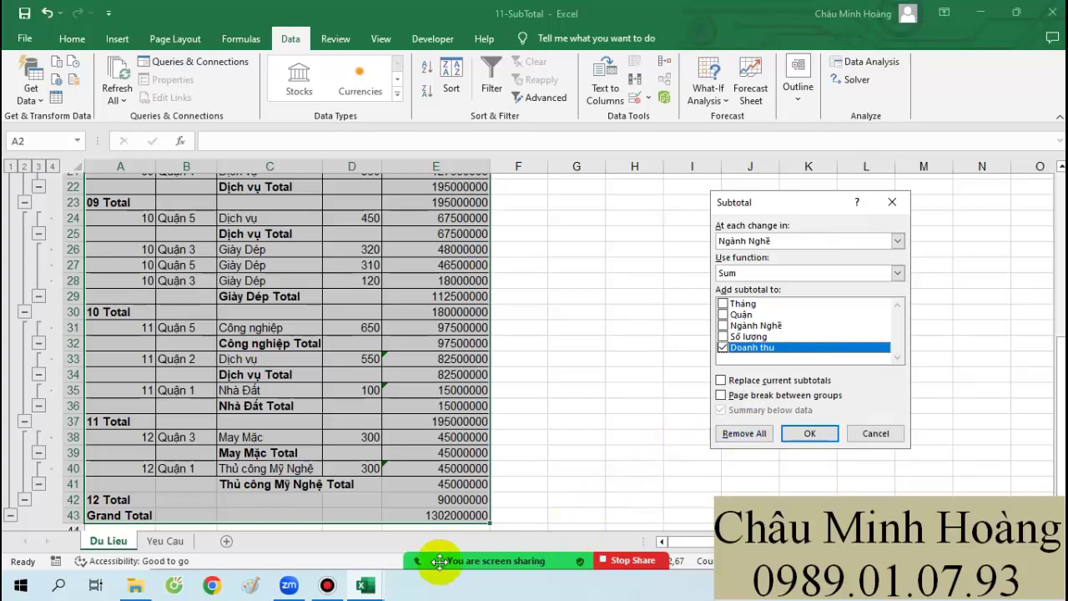
{"action": "left_click", "coordinate": [327, 585]}
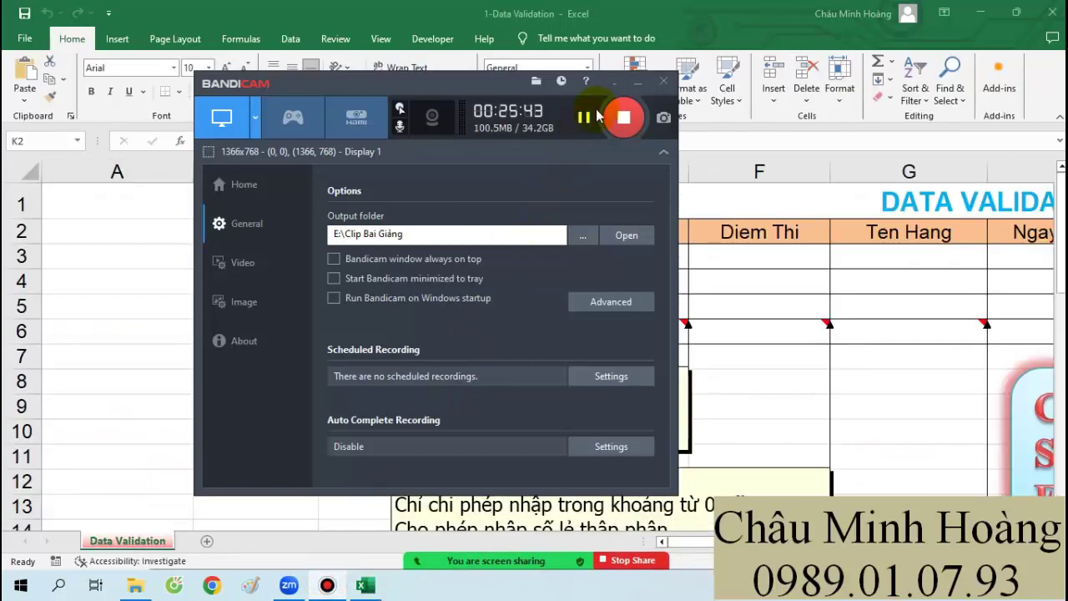
{"action": "left_click", "coordinate": [638, 81]}
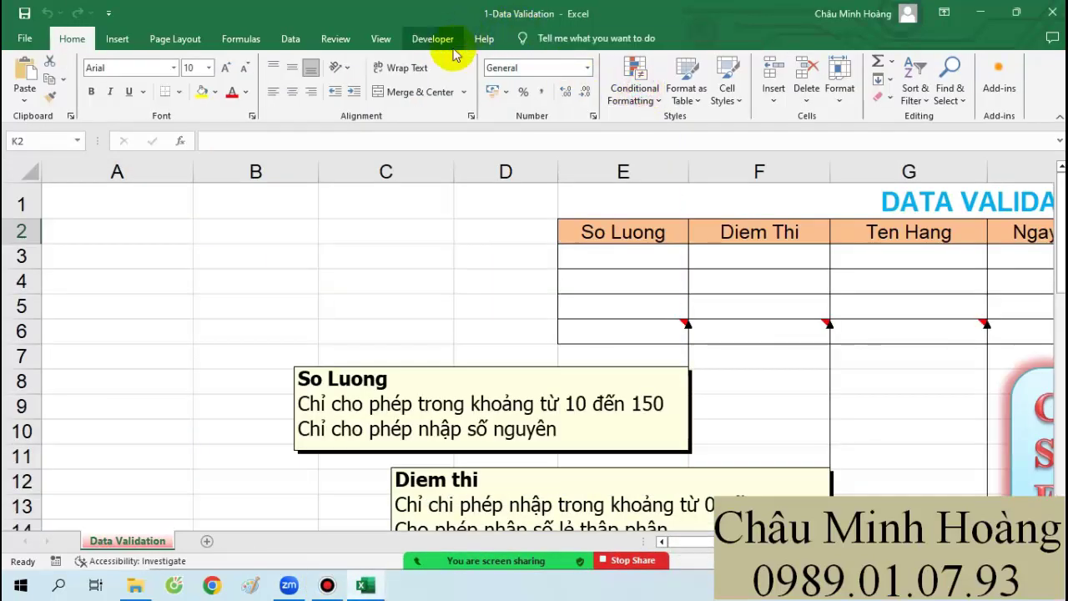
{"action": "left_click", "coordinate": [114, 232]}
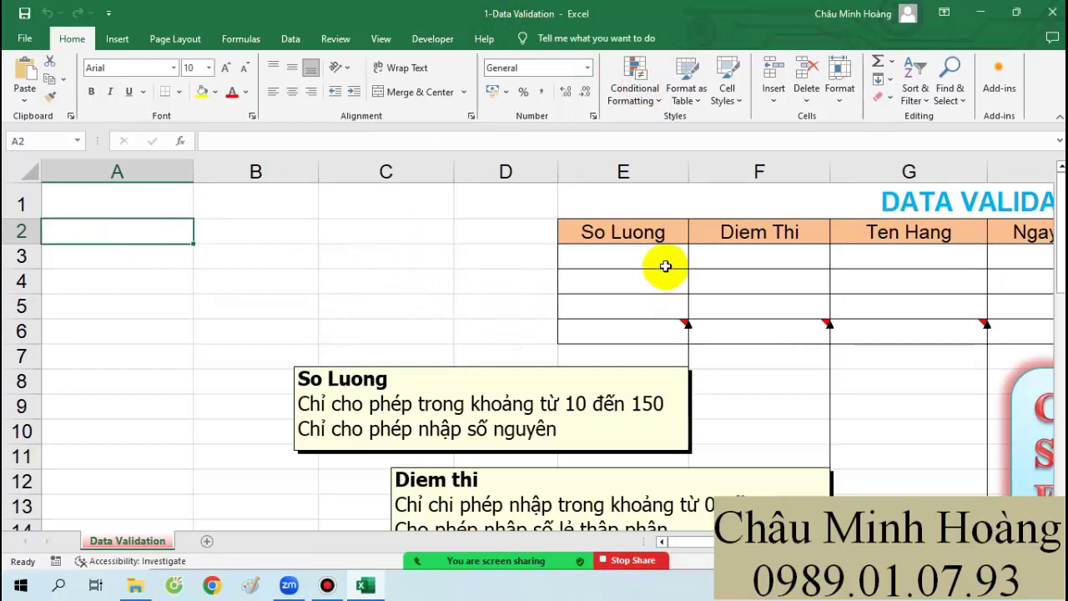
Step: Open Data Validation for the So Luong cells E3:E6 and view its input message and error alert options
{"action": "left_click_drag", "start_coordinate": [632, 255], "coordinate": [634, 321]}
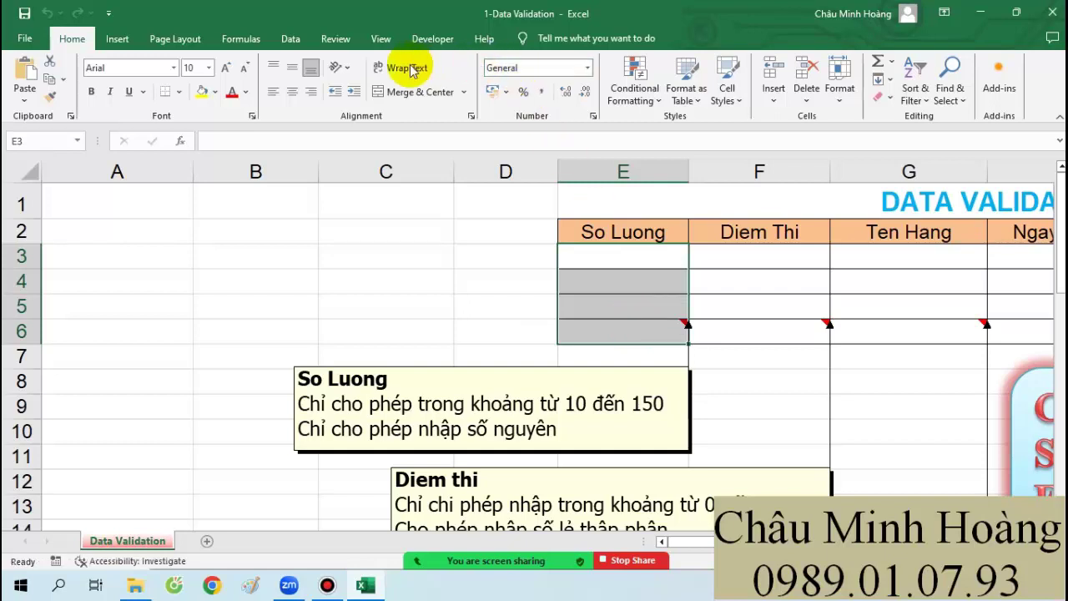
{"action": "left_click", "coordinate": [292, 38]}
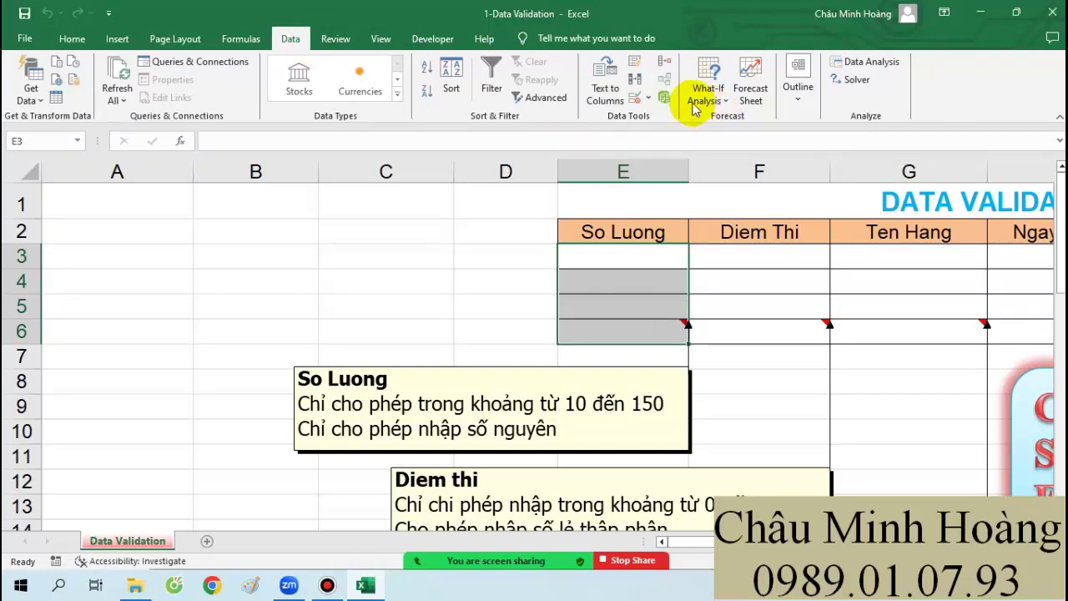
{"action": "left_click", "coordinate": [634, 100]}
{"action": "left_click_drag", "start_coordinate": [737, 203], "coordinate": [388, 218]}
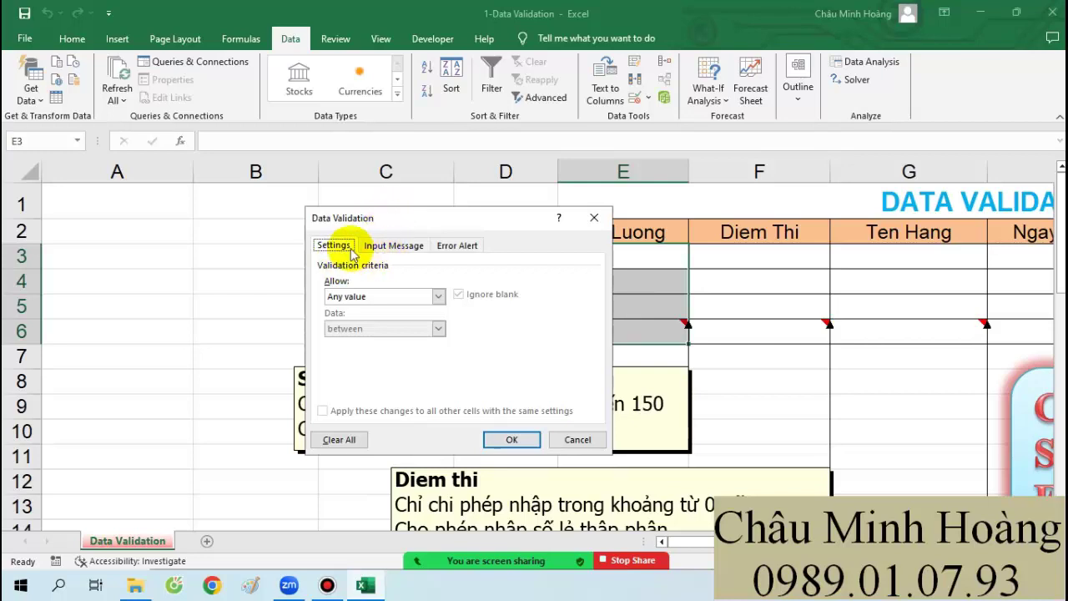
{"action": "left_click", "coordinate": [394, 249]}
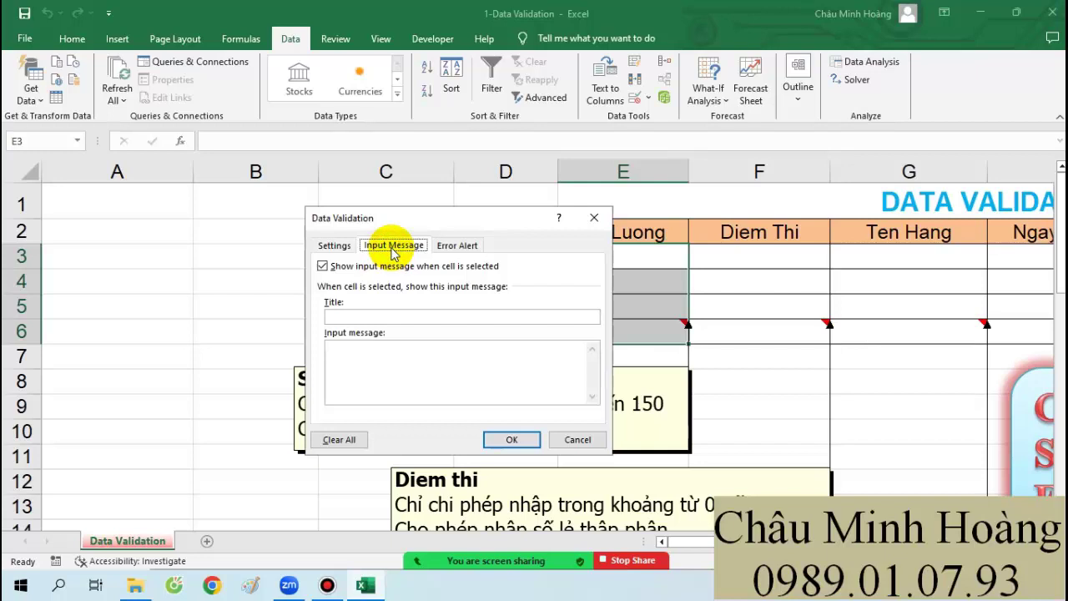
{"action": "left_click", "coordinate": [482, 247]}
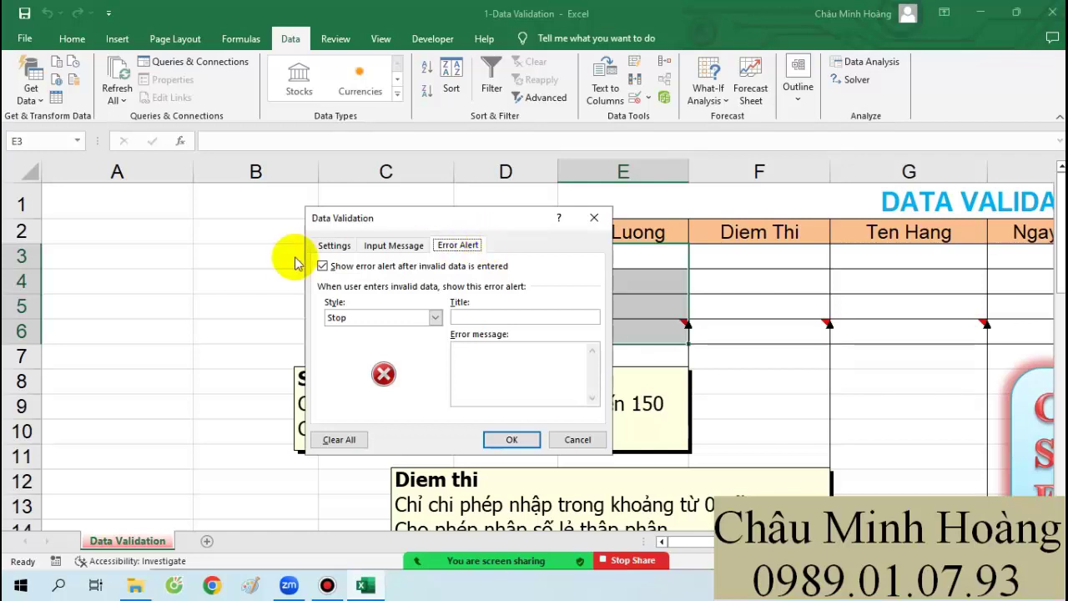
{"action": "left_click", "coordinate": [333, 245]}
Step: Set the validation to allow whole numbers and look through the comparison conditions, keeping between
{"action": "left_click", "coordinate": [377, 297]}
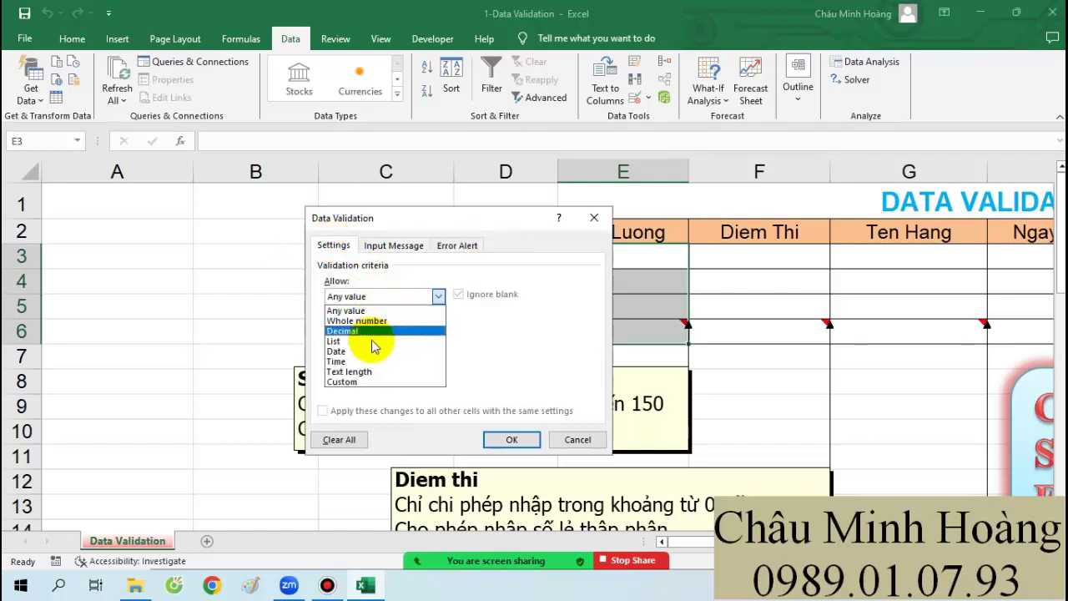
{"action": "left_click", "coordinate": [375, 321]}
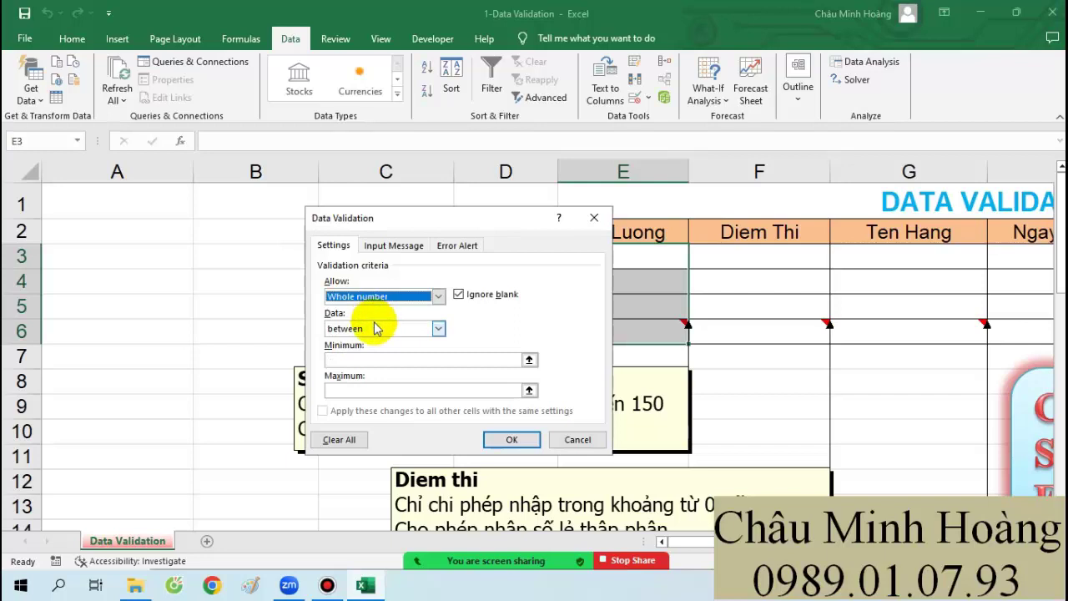
{"action": "left_click", "coordinate": [375, 327]}
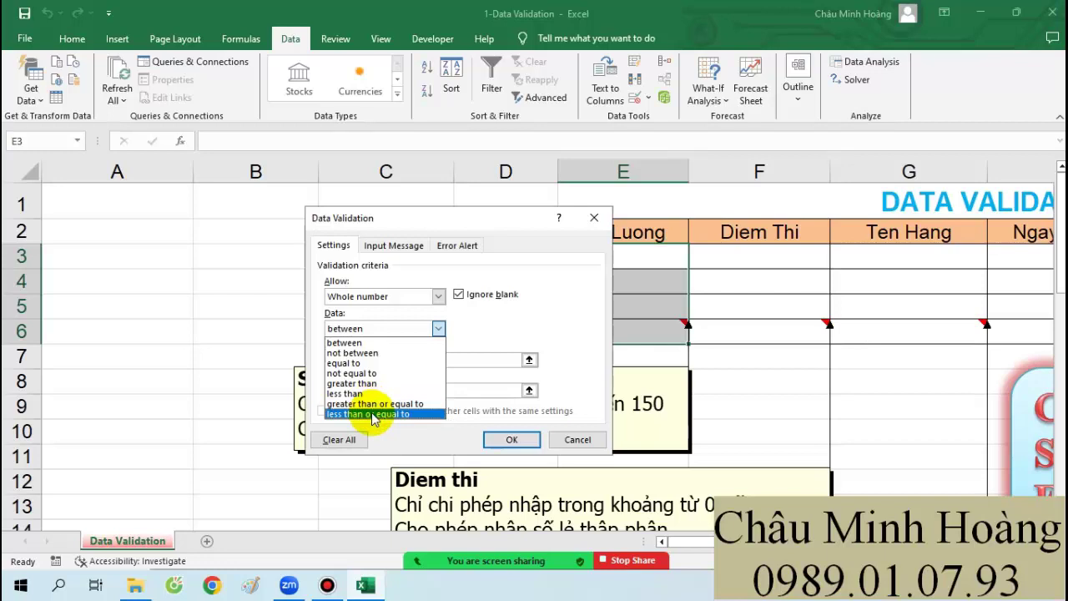
{"action": "left_click", "coordinate": [477, 329]}
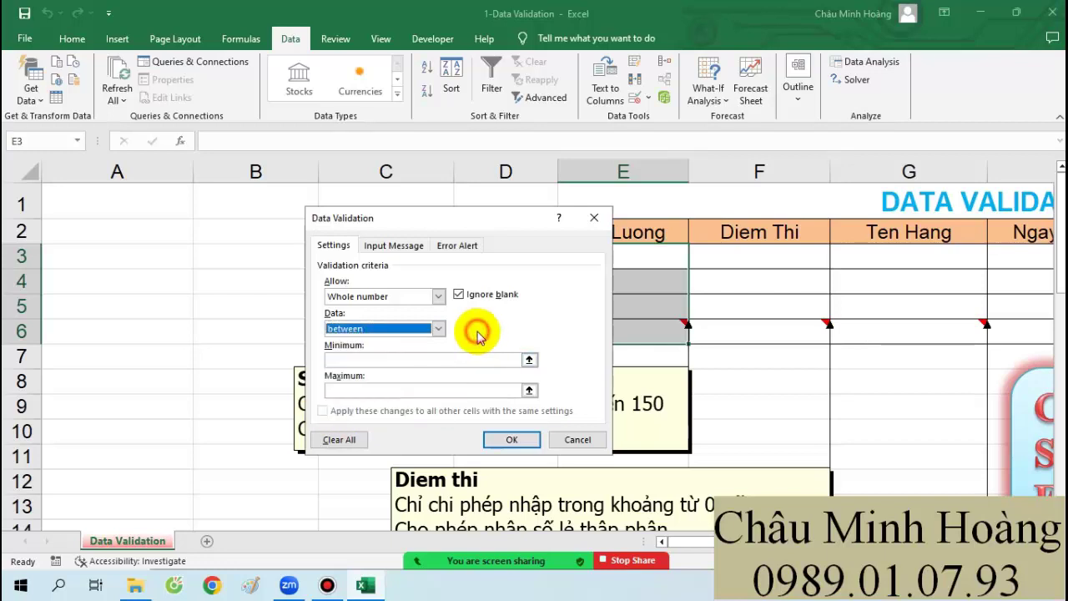
{"action": "left_click", "coordinate": [369, 359]}
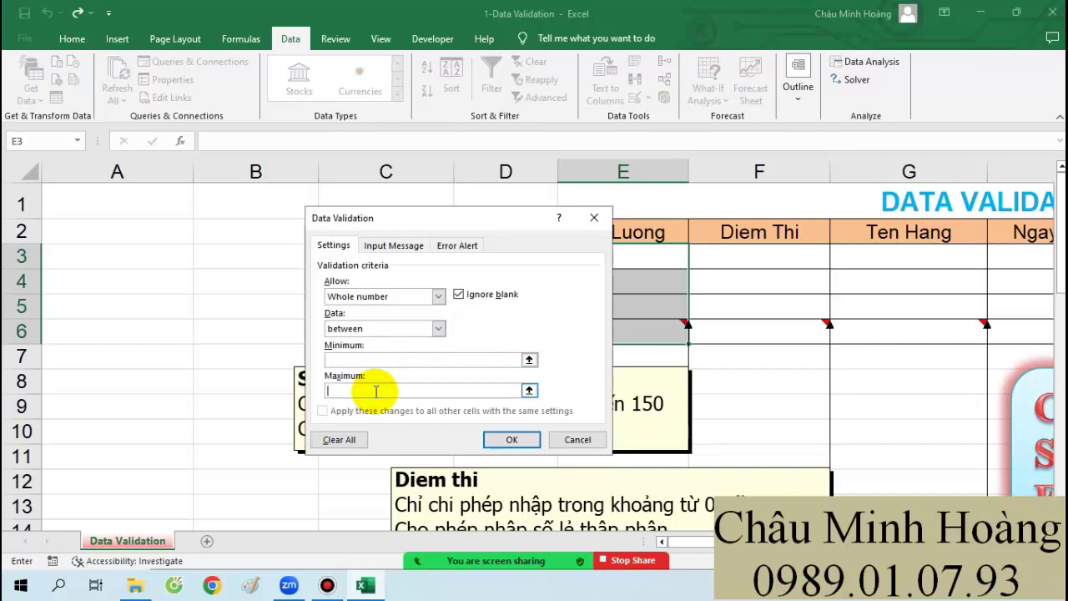
Step: Try the Decimal type, return to Whole number, and set the minimum to 12 and the maximum to 34
{"action": "left_click", "coordinate": [376, 301]}
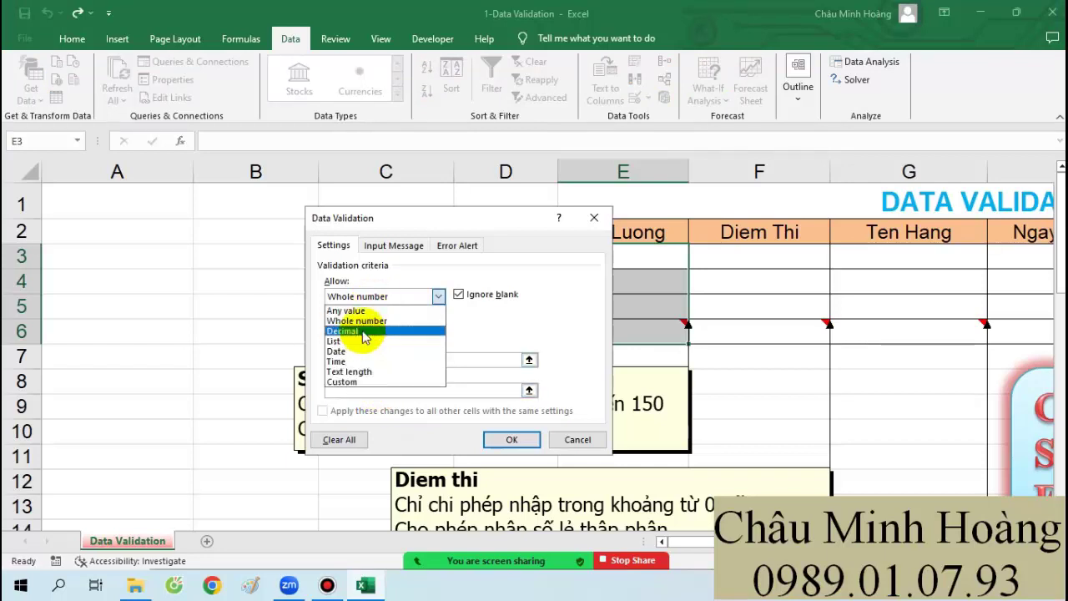
{"action": "left_click", "coordinate": [365, 332]}
{"action": "left_click", "coordinate": [359, 299]}
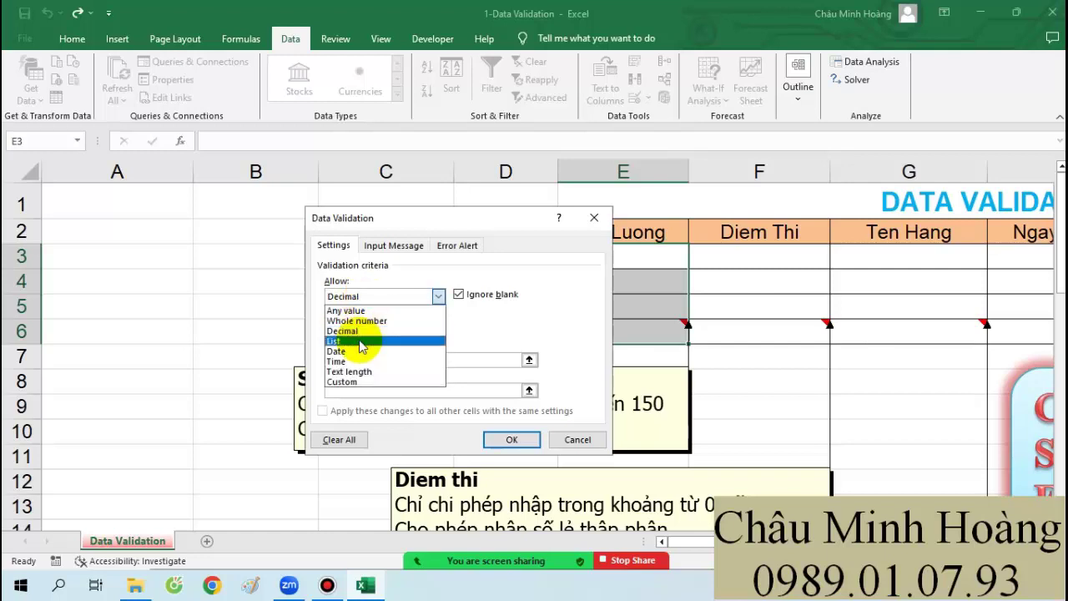
{"action": "left_click", "coordinate": [359, 321]}
{"action": "left_click", "coordinate": [348, 361]}
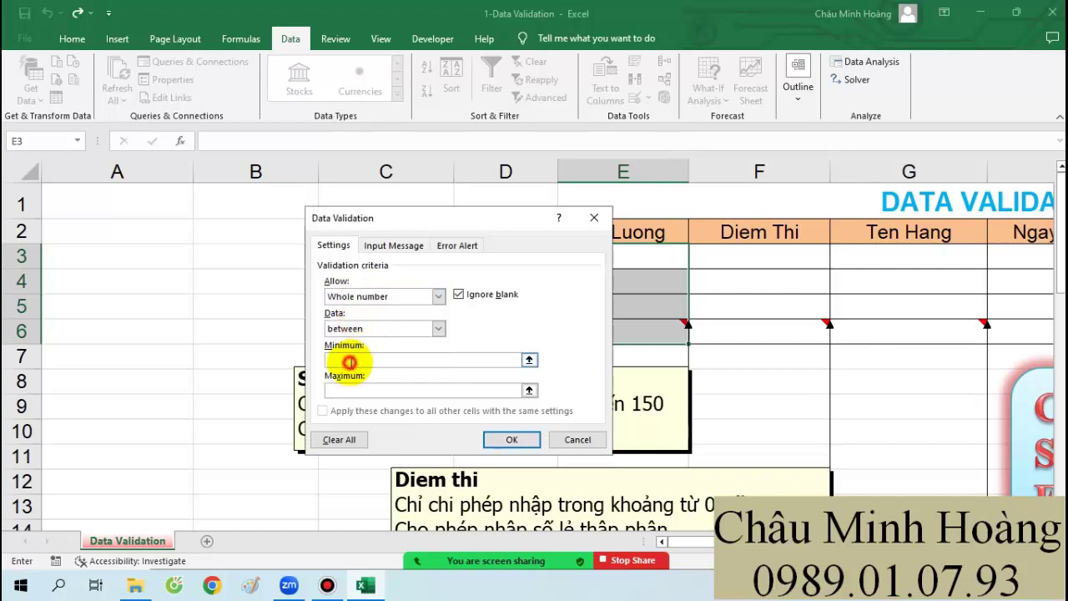
{"action": "type", "text": "12"}
{"action": "left_click", "coordinate": [355, 389]}
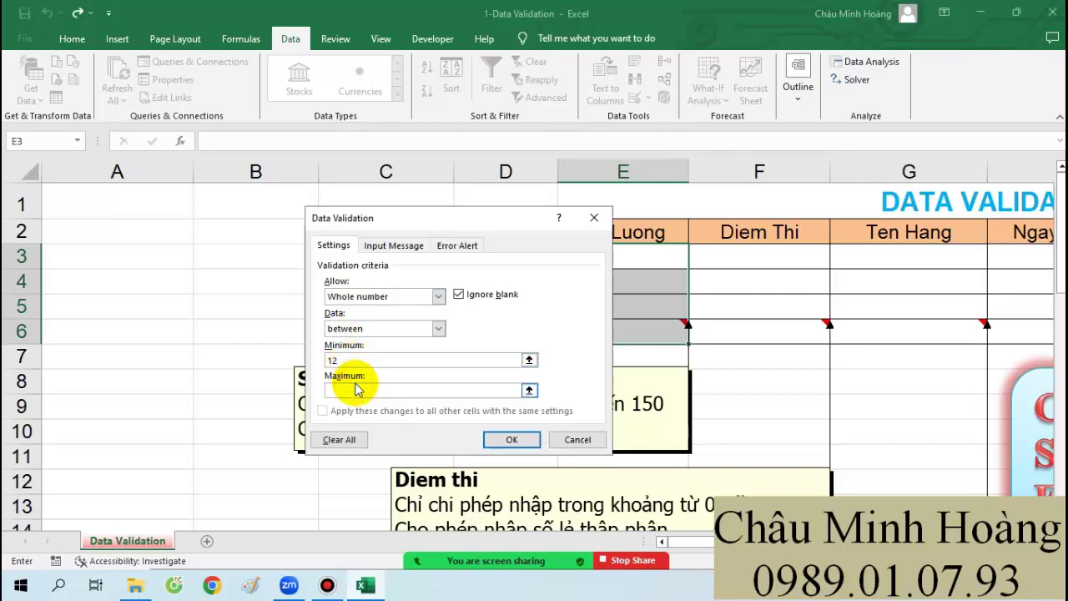
{"action": "type", "text": "34"}
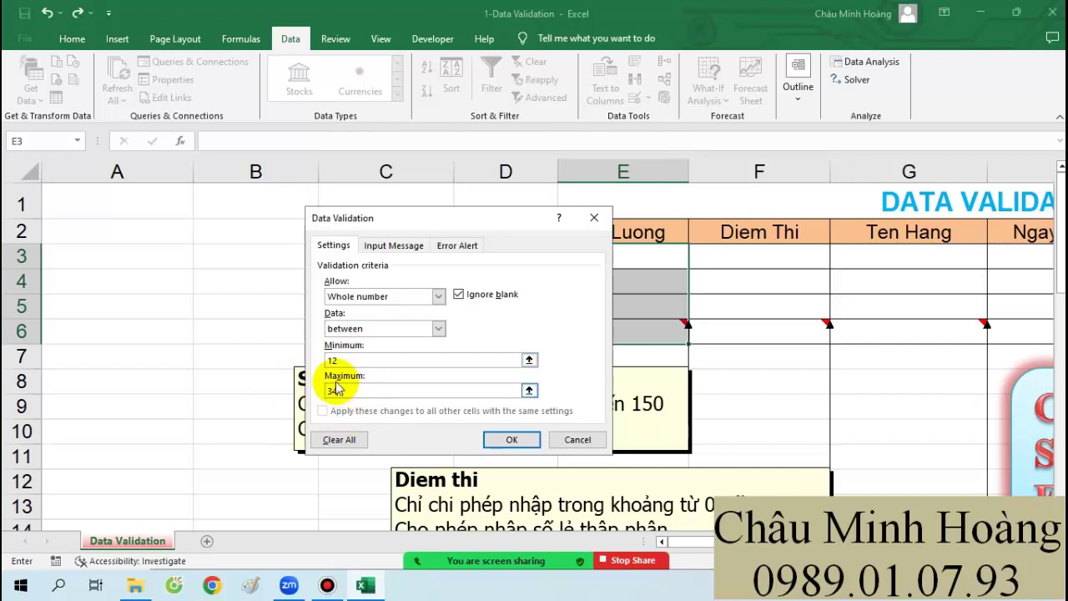
Step: Change the allowed type to List, add the Ten Hang items' range to make the source 12+$C$26:$C$30, and apply the validation
{"action": "left_click", "coordinate": [337, 297]}
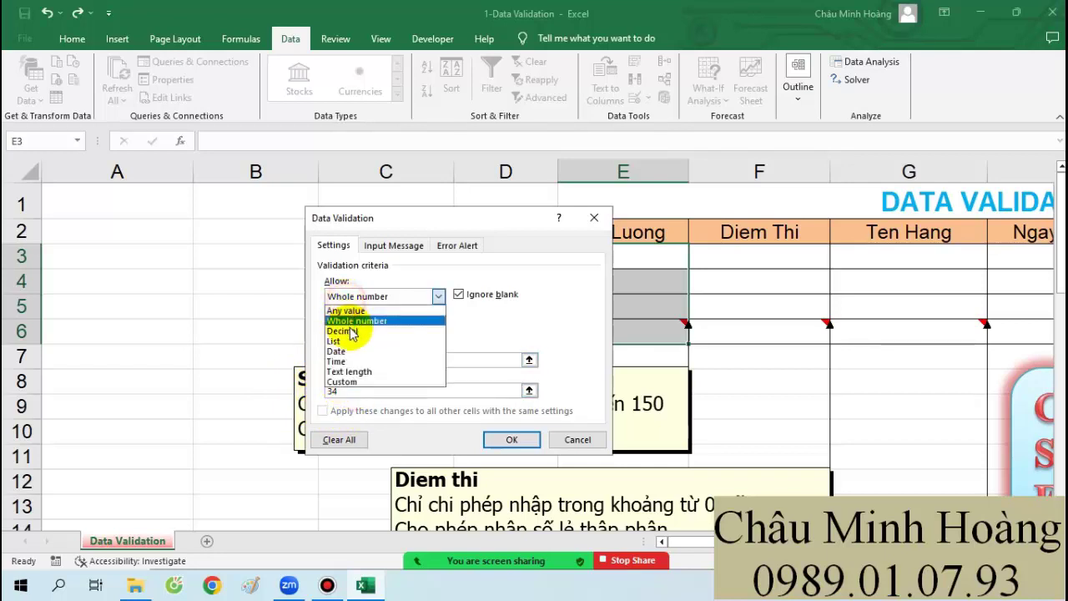
{"action": "left_click", "coordinate": [344, 321]}
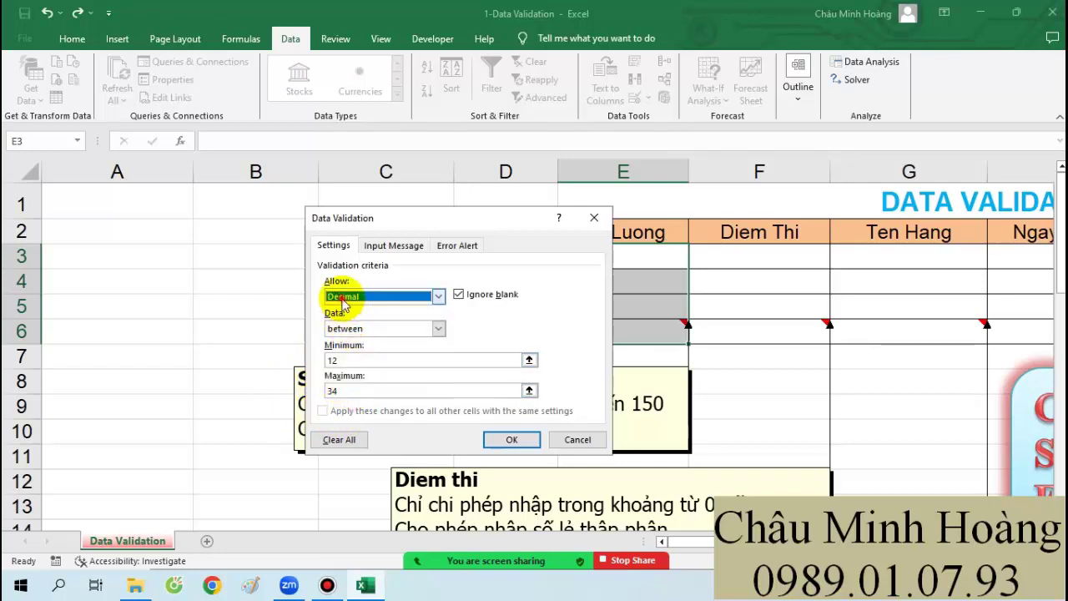
{"action": "left_click", "coordinate": [338, 296]}
{"action": "left_click", "coordinate": [350, 342]}
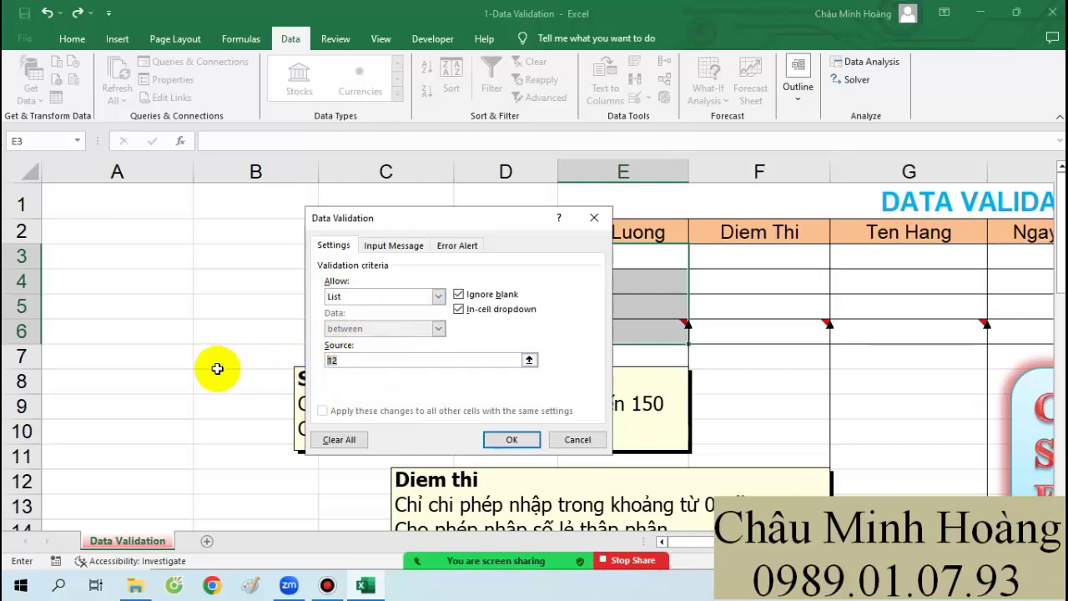
{"action": "scroll", "coordinate": [699, 402], "scroll_direction": "down", "scroll_amount": 4}
{"action": "scroll", "coordinate": [699, 403], "scroll_direction": "down", "scroll_amount": 3}
{"action": "left_click_drag", "start_coordinate": [430, 218], "coordinate": [650, 214]}
{"action": "left_click_drag", "start_coordinate": [414, 307], "coordinate": [405, 405]}
{"action": "left_click_drag", "start_coordinate": [406, 309], "coordinate": [405, 406]}
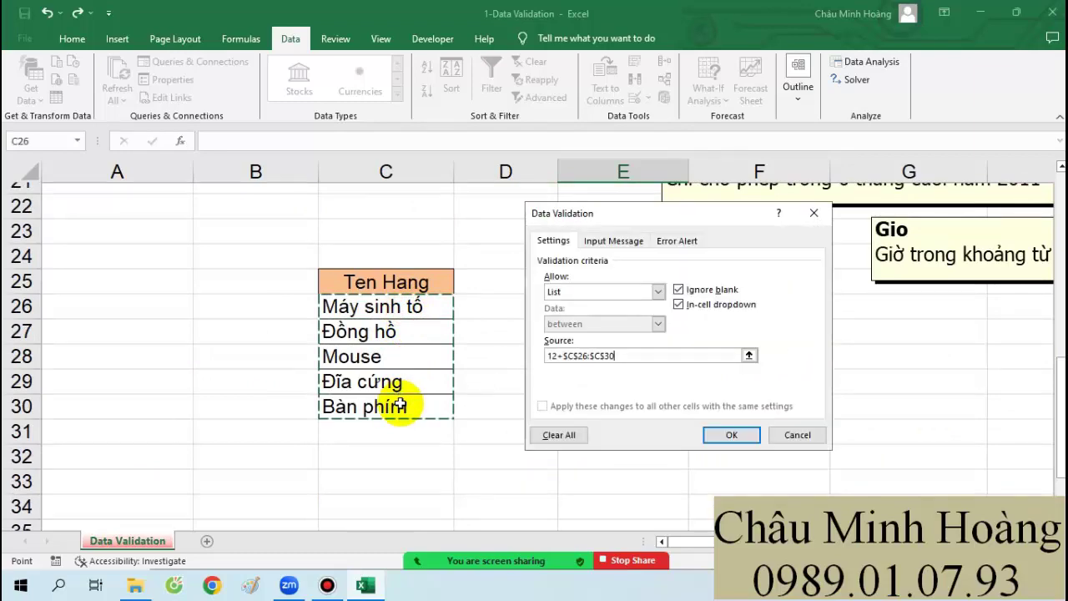
{"action": "left_click", "coordinate": [732, 435]}
Step: Open the dropdown list of So Luong cell E3 to view its choices
{"action": "scroll", "coordinate": [689, 432], "scroll_direction": "up", "scroll_amount": 7}
{"action": "left_click", "coordinate": [694, 260]}
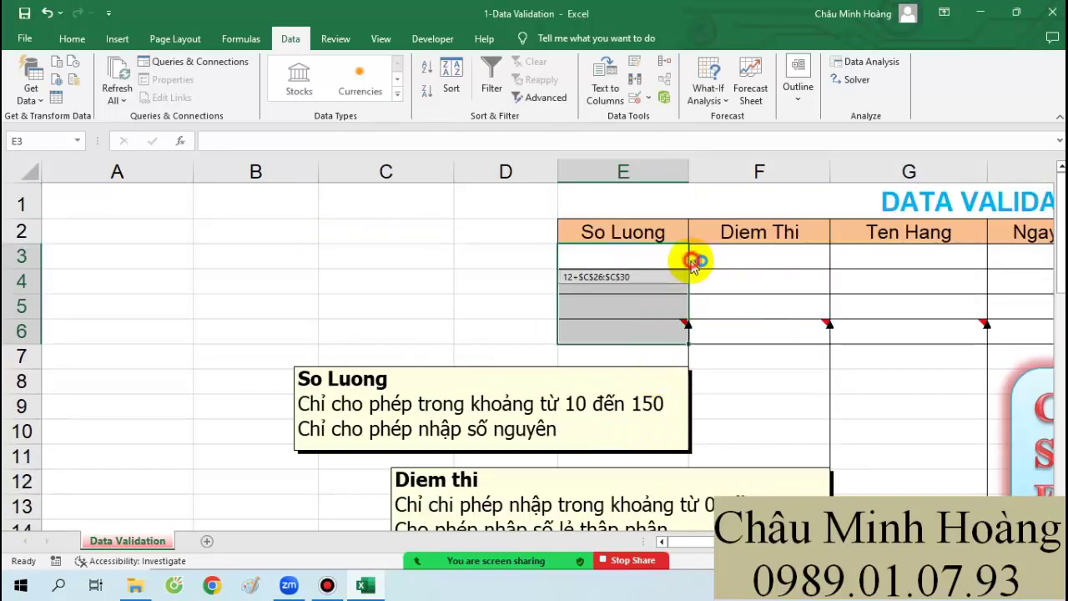
{"action": "left_click", "coordinate": [617, 260]}
{"action": "left_click", "coordinate": [694, 260]}
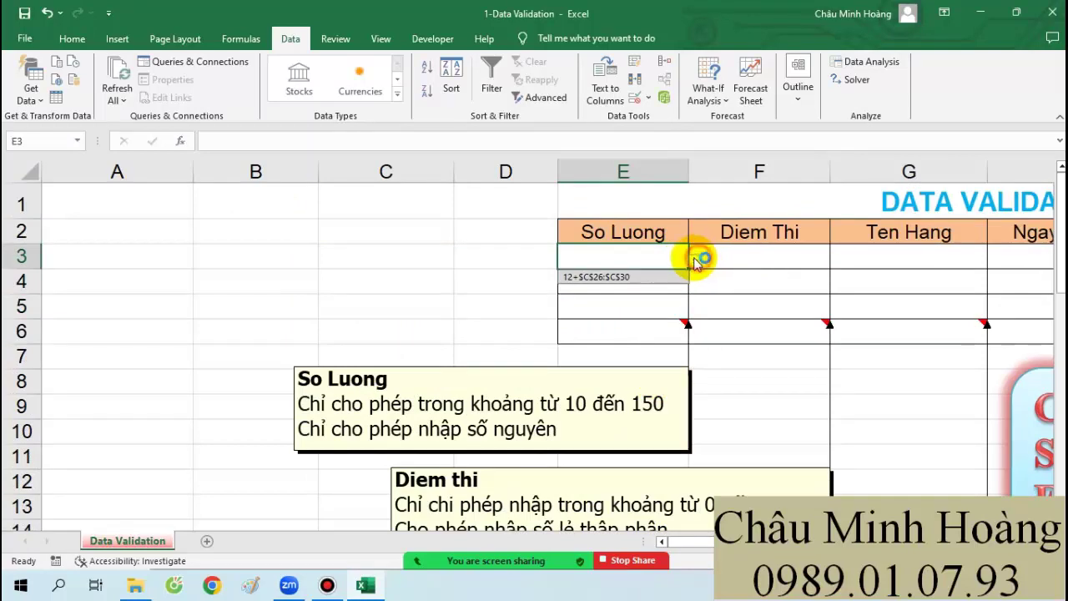
Step: Pick the listed choice in E3, and replace the list validation source of E3:E6 with the Ten Hang items' range =$C$26:$C$30
{"action": "left_click", "coordinate": [628, 277]}
{"action": "mouse_move", "coordinate": [606, 260]}
{"action": "left_mouse_down"}
{"action": "mouse_move", "coordinate": [605, 345]}
{"action": "mouse_move", "coordinate": [604, 332]}
{"action": "left_mouse_up"}
{"action": "left_click", "coordinate": [636, 97]}
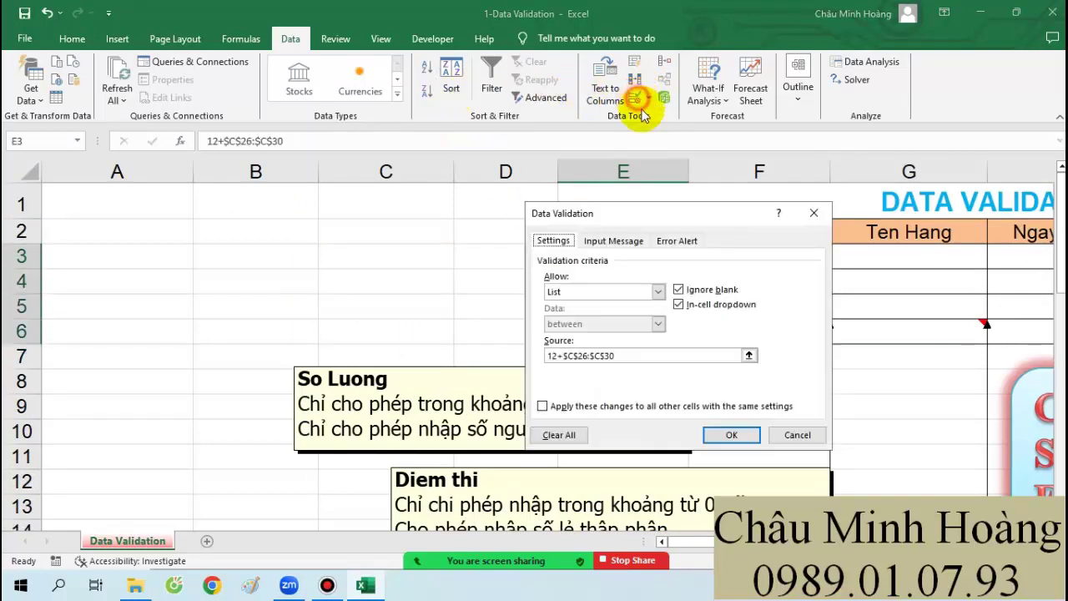
{"action": "left_click_drag", "start_coordinate": [637, 357], "coordinate": [519, 357]}
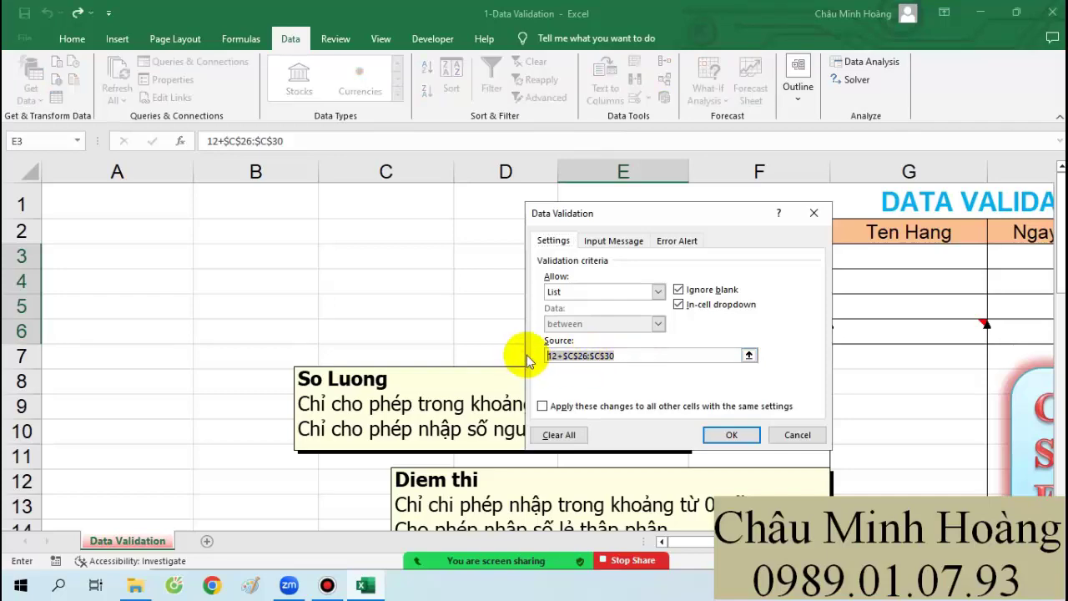
{"action": "key", "text": "BackSpace"}
{"action": "scroll", "coordinate": [381, 422], "scroll_direction": "down", "scroll_amount": 7}
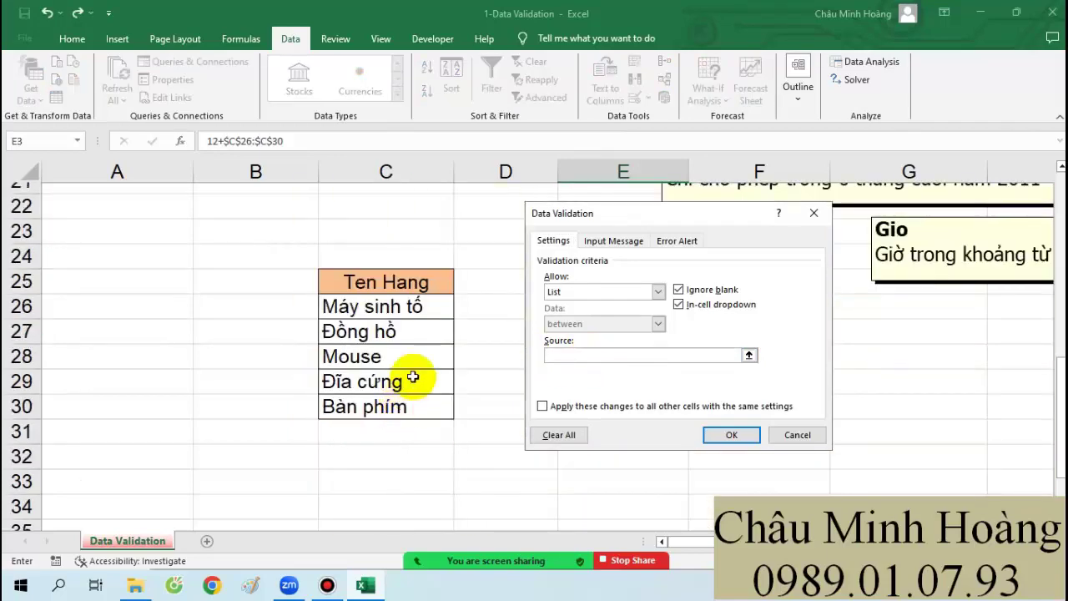
{"action": "left_click_drag", "start_coordinate": [424, 310], "coordinate": [421, 407]}
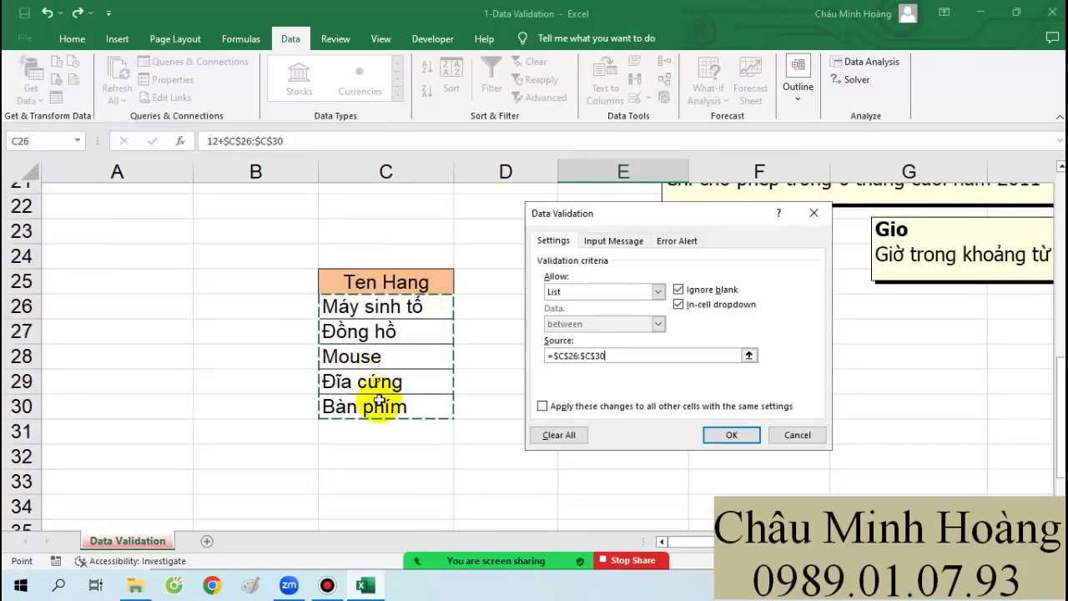
{"action": "left_click", "coordinate": [730, 435]}
{"action": "scroll", "coordinate": [684, 417], "scroll_direction": "up", "scroll_amount": 7}
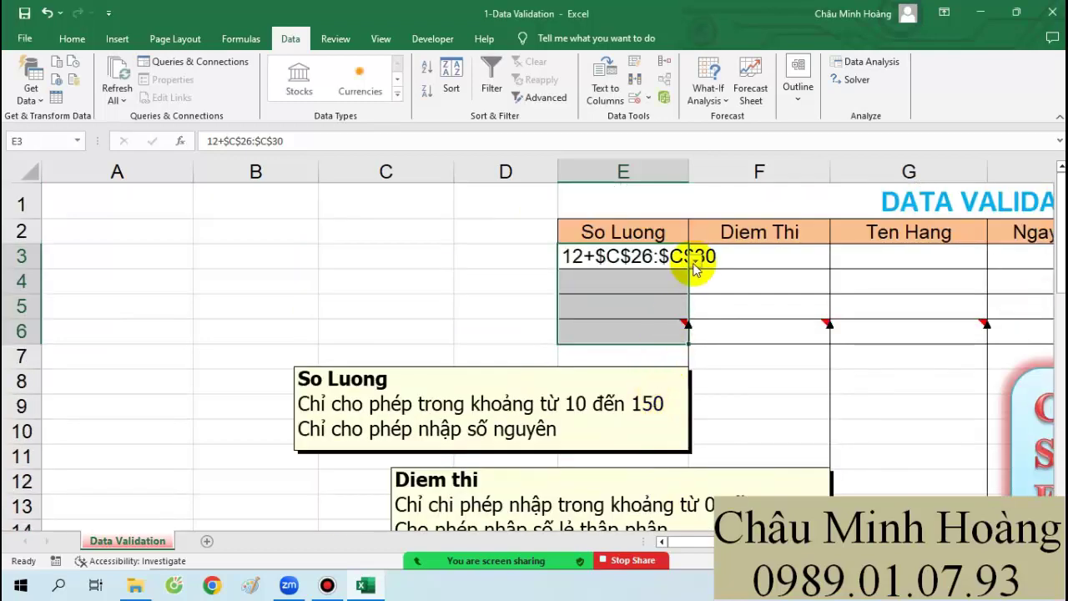
Step: Choose Đồng hồ for E3 and Đĩa cứng for E4 from their validation lists
{"action": "left_click", "coordinate": [696, 259]}
{"action": "left_click", "coordinate": [599, 289]}
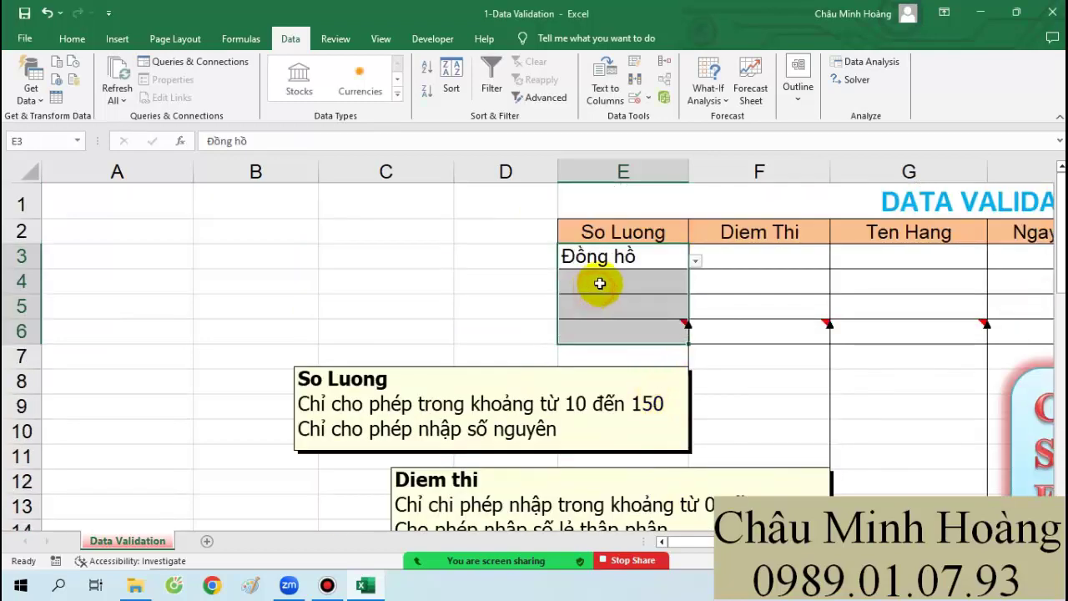
{"action": "left_click", "coordinate": [680, 284]}
{"action": "left_click", "coordinate": [695, 286]}
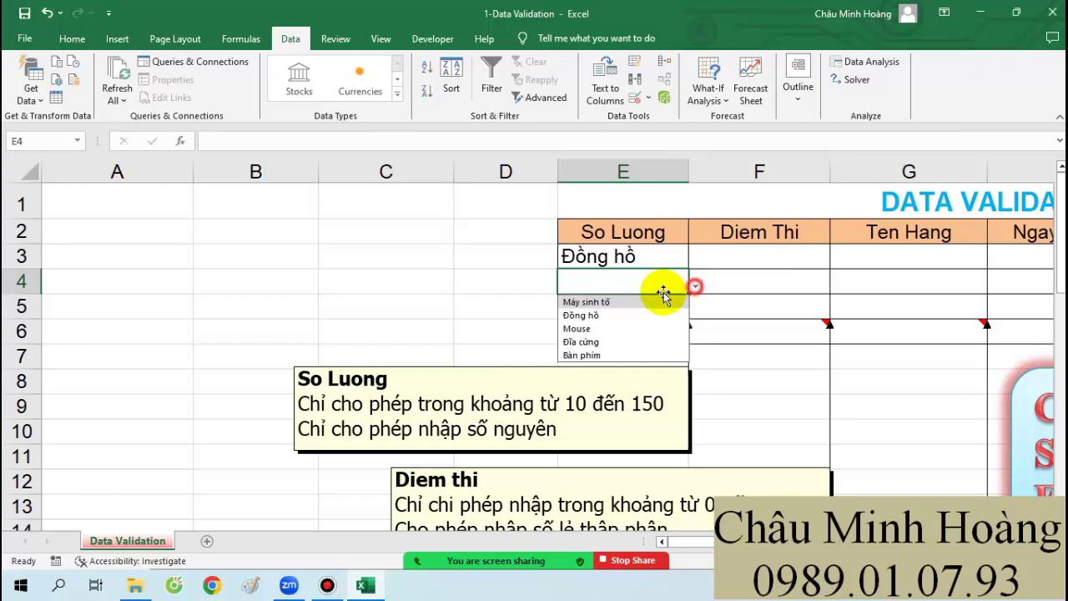
{"action": "left_click", "coordinate": [591, 341]}
Step: Examine the criteria of the Date, Time, Text length and Custom validation types for E3:E6, and cancel without applying
{"action": "left_click_drag", "start_coordinate": [613, 259], "coordinate": [613, 332]}
{"action": "left_click", "coordinate": [635, 98]}
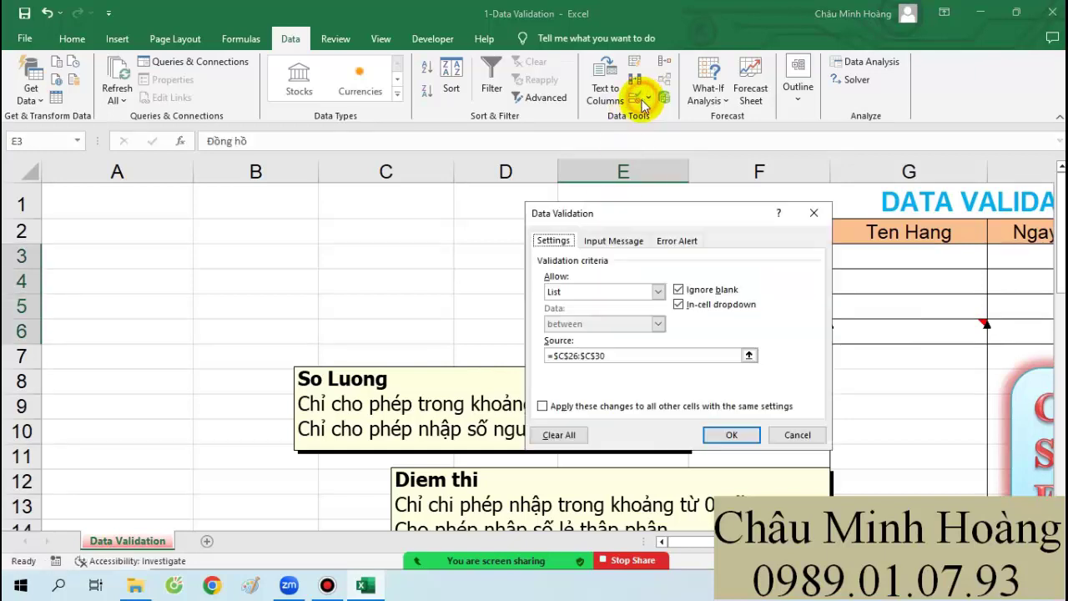
{"action": "left_click", "coordinate": [600, 291]}
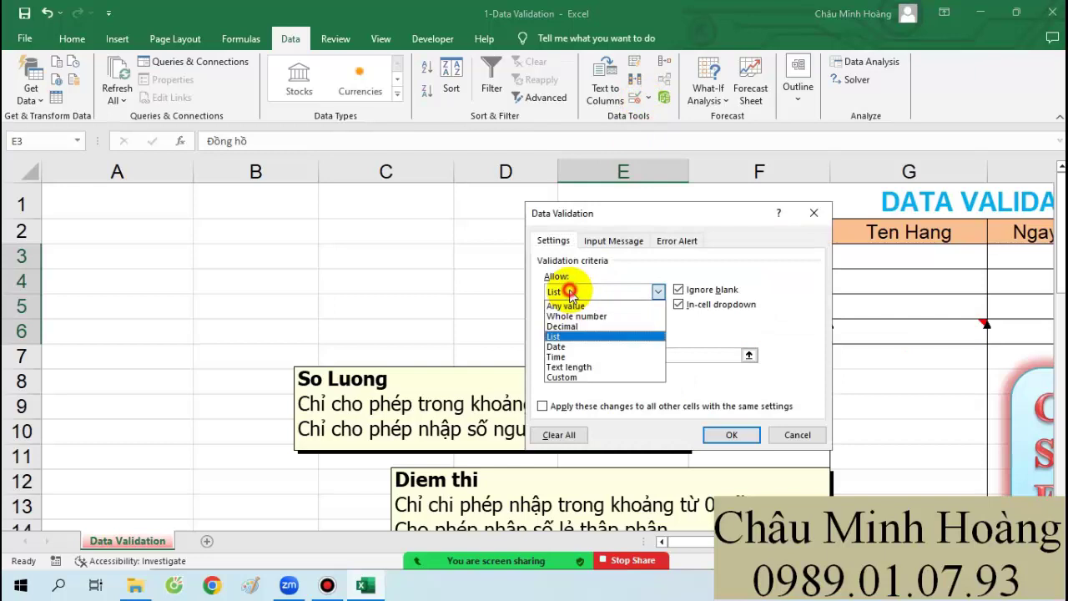
{"action": "left_click", "coordinate": [566, 343]}
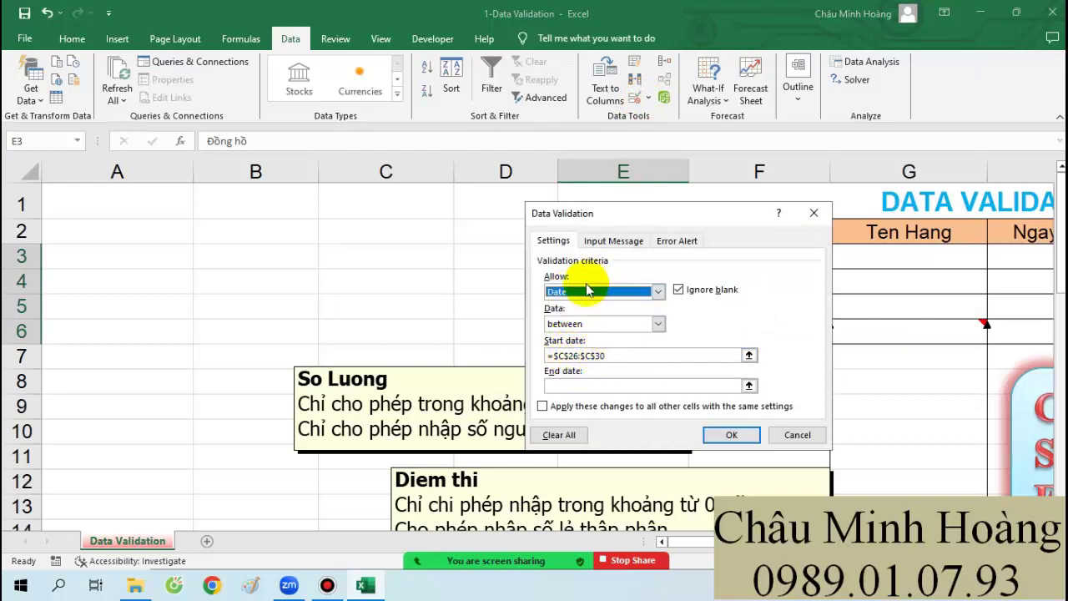
{"action": "left_click", "coordinate": [587, 288]}
{"action": "left_click", "coordinate": [569, 356]}
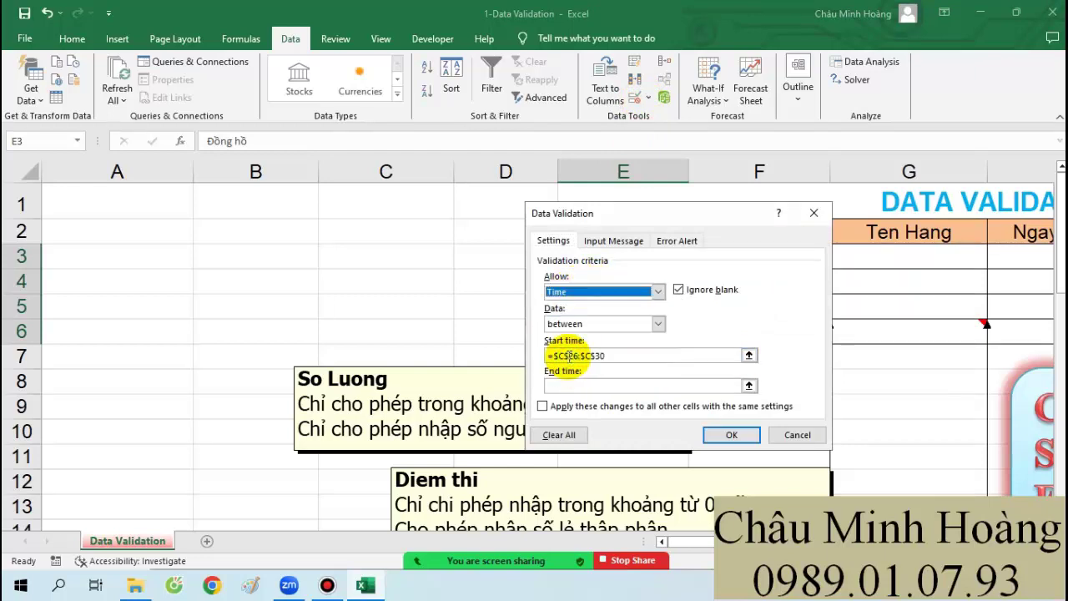
{"action": "left_click", "coordinate": [569, 292]}
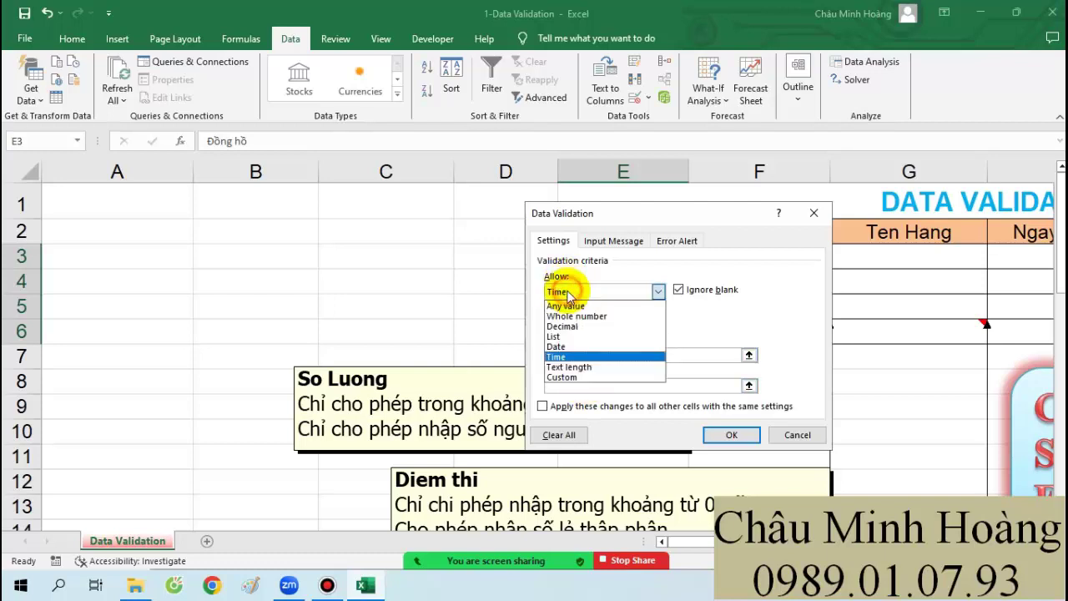
{"action": "left_click", "coordinate": [569, 367]}
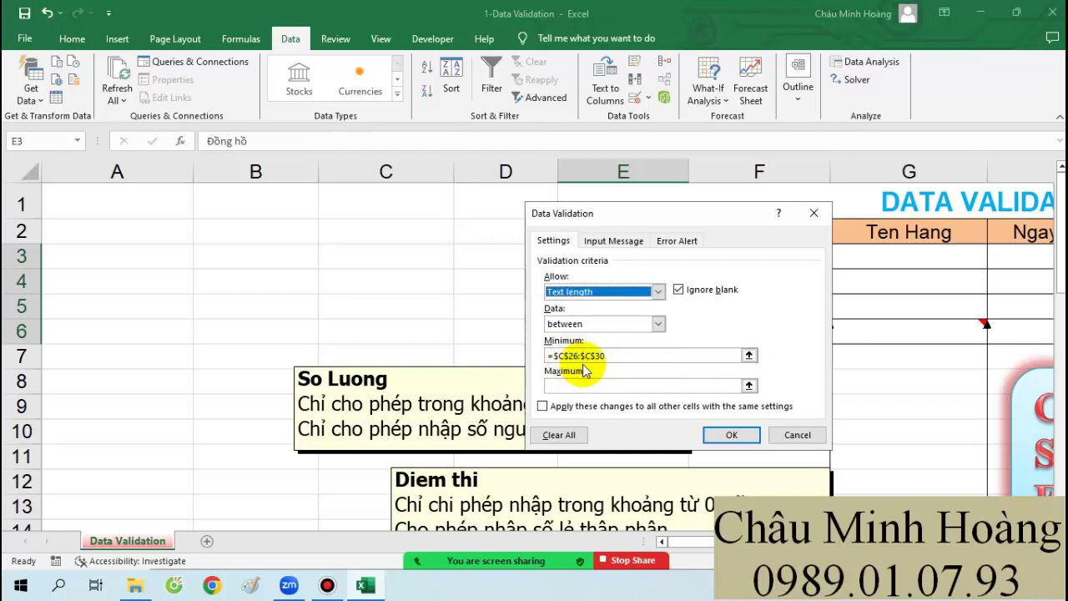
{"action": "left_click", "coordinate": [658, 292]}
{"action": "left_click", "coordinate": [564, 376]}
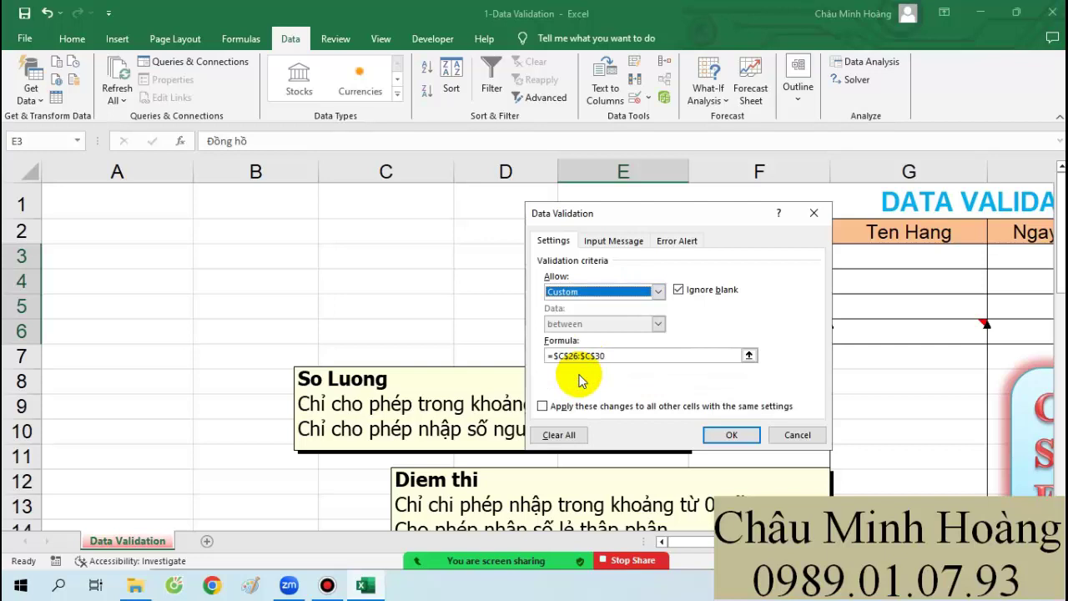
{"action": "left_click", "coordinate": [797, 434]}
Step: Enter 2024/8/3' in cell A2 and check how the entry is aligned
{"action": "left_click", "coordinate": [166, 229]}
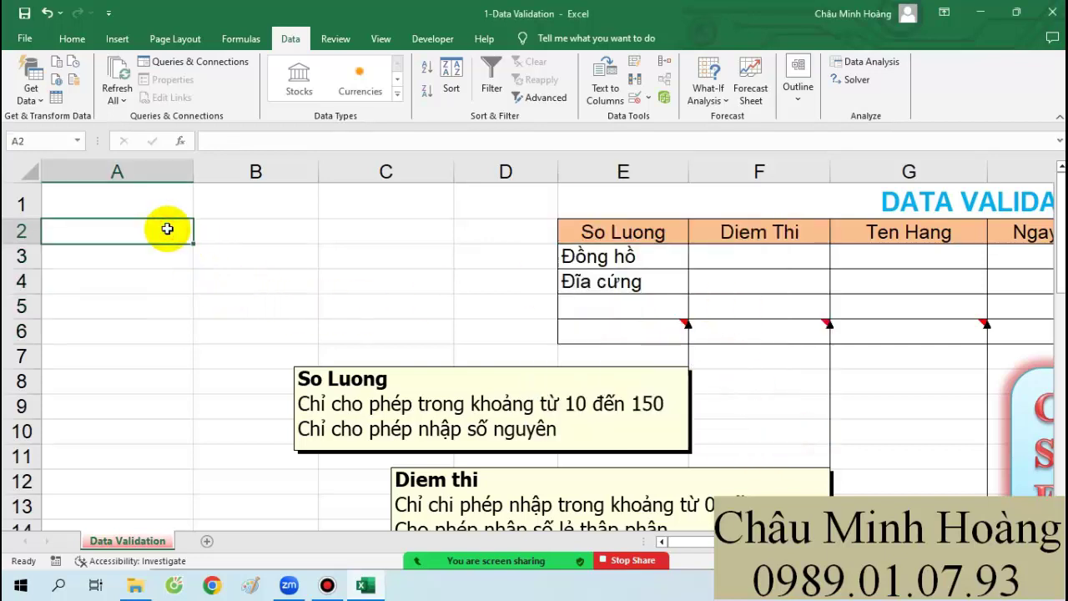
{"action": "type", "text": "20"}
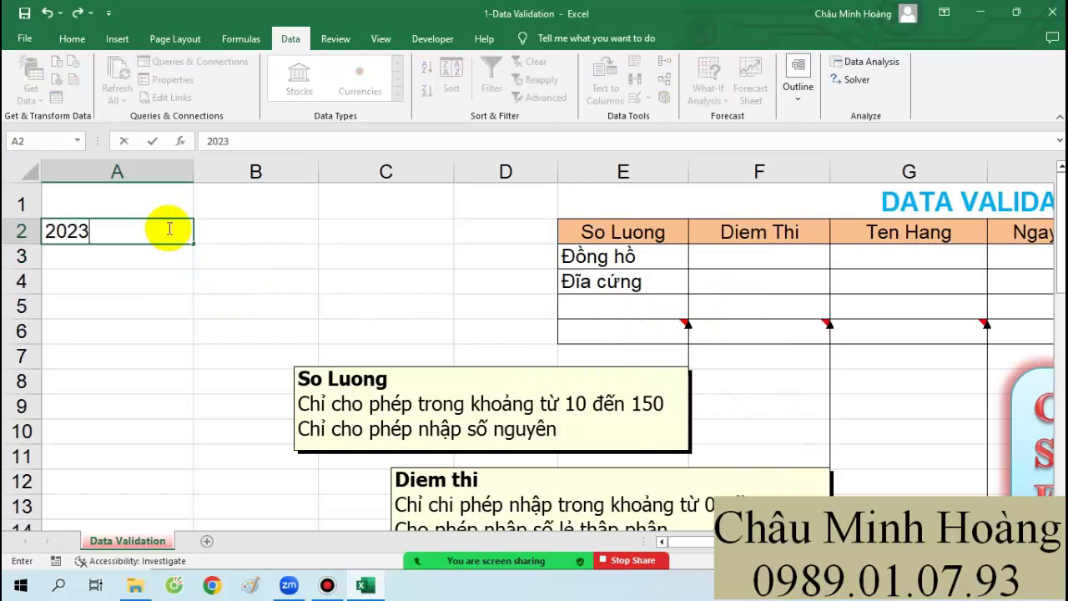
{"action": "type", "text": "24/8/3'"}
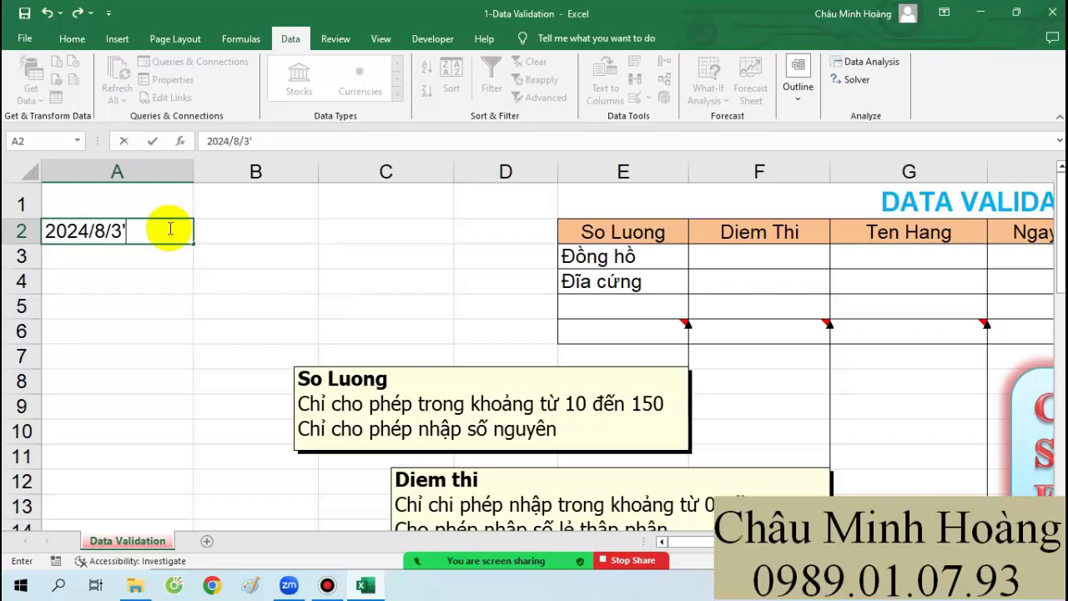
{"action": "key", "text": "Return"}
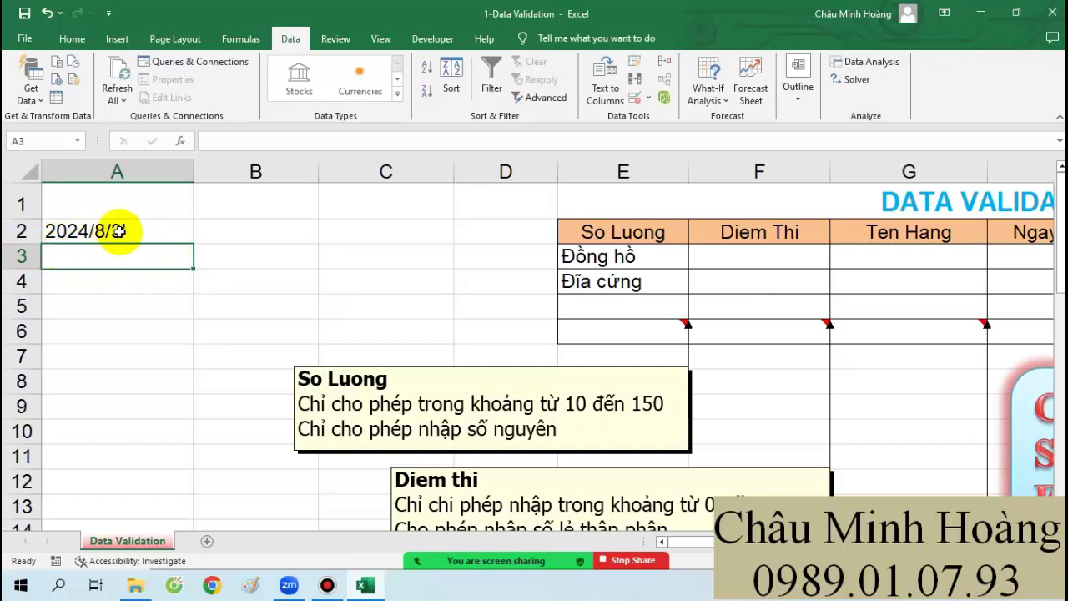
{"action": "left_click", "coordinate": [127, 232]}
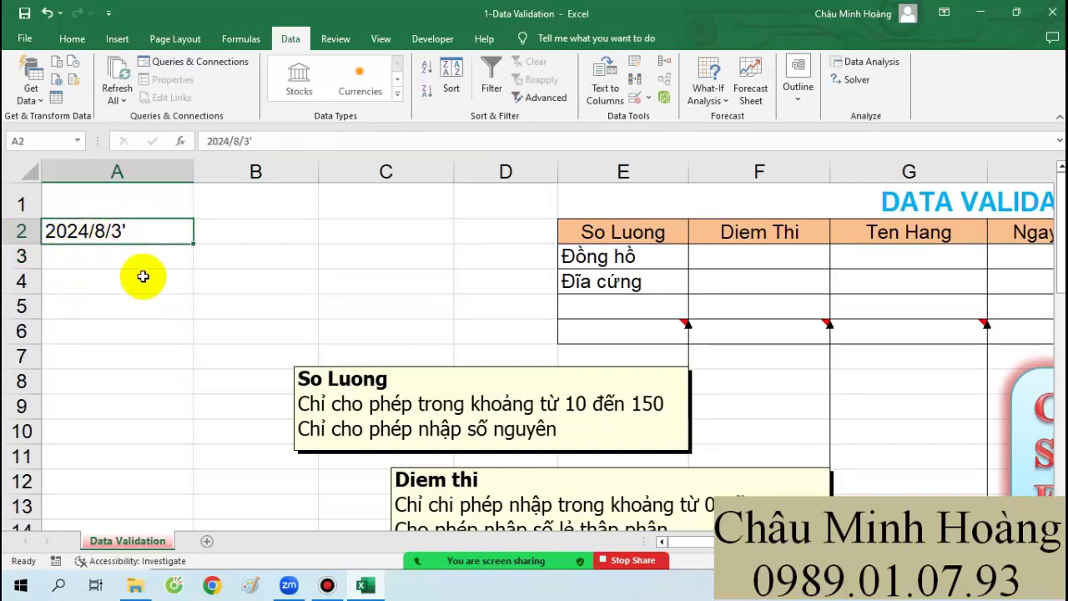
Step: Enter the date 2024/8/3 in cell A3 and compare it with the entry in A2
{"action": "left_click", "coordinate": [126, 253]}
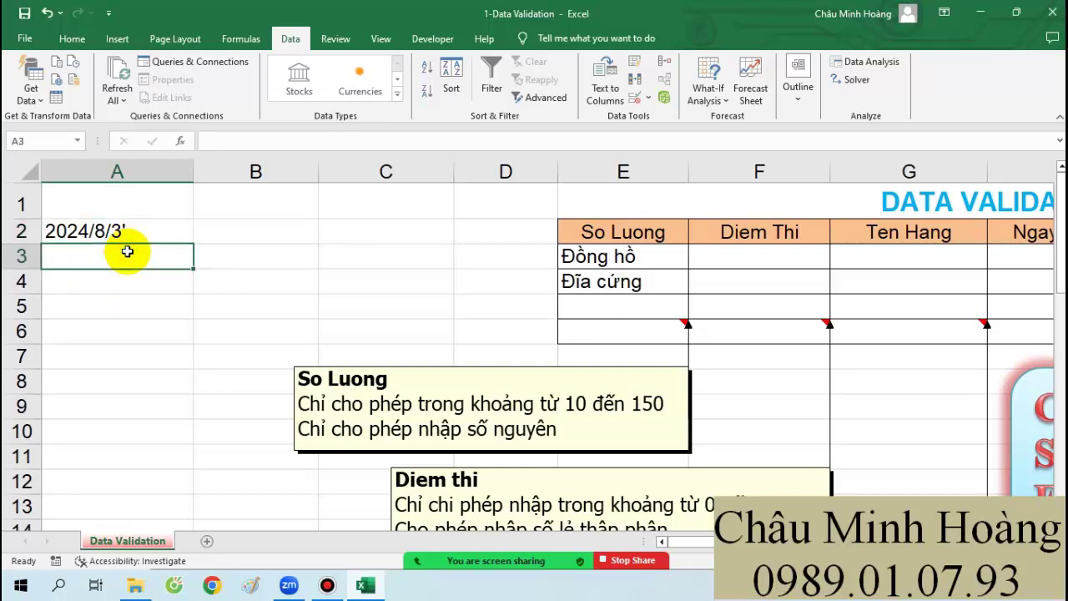
{"action": "type", "text": "2024/8/3"}
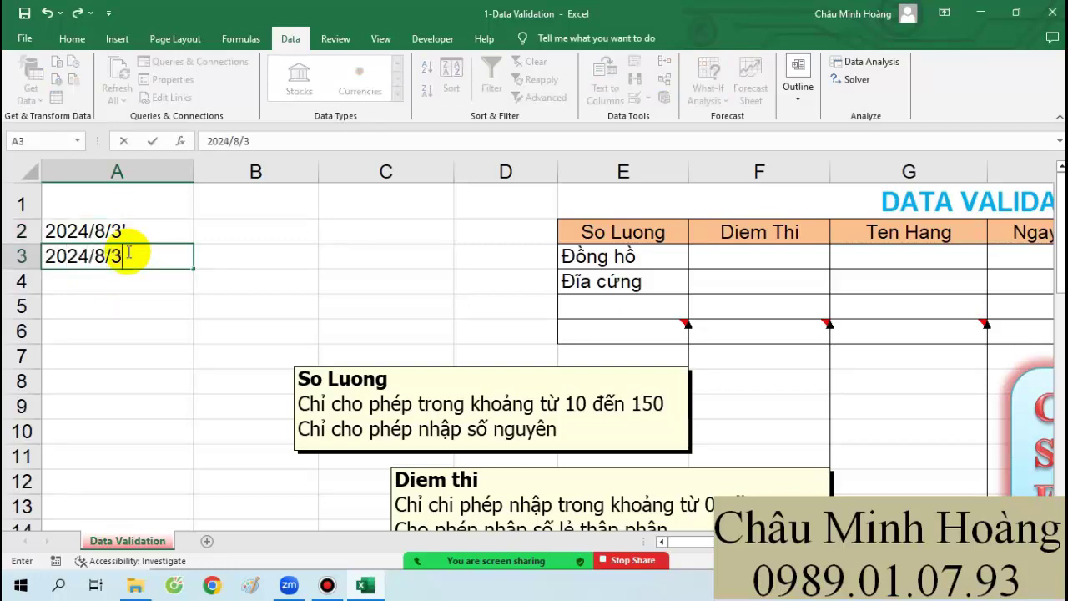
{"action": "key", "text": "Return"}
{"action": "left_click", "coordinate": [119, 264]}
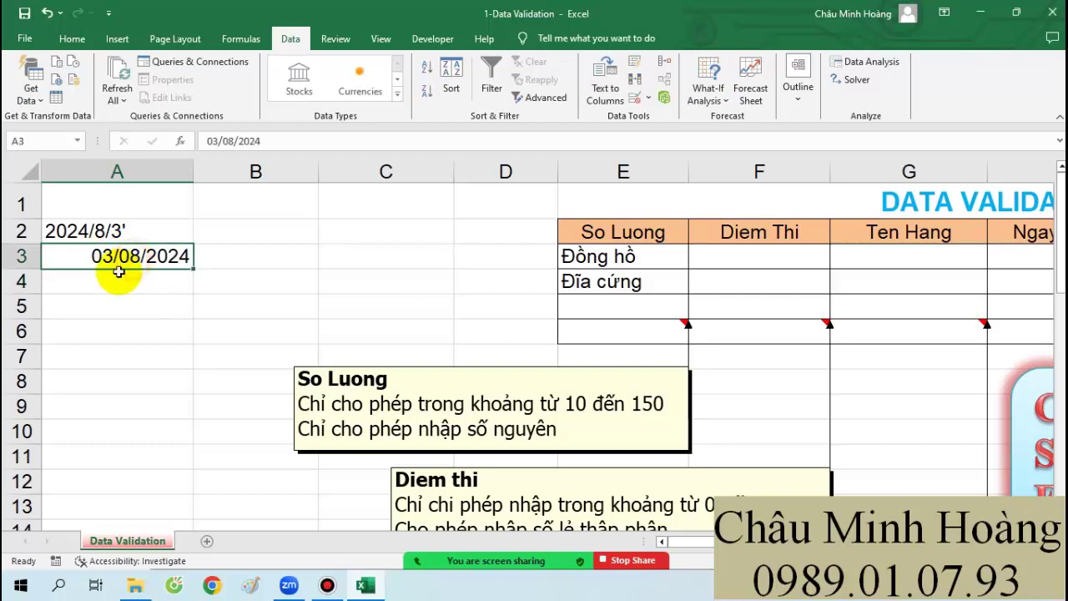
{"action": "left_click_drag", "start_coordinate": [117, 233], "coordinate": [121, 255]}
Step: Enter the time 13:34:56 in cell A4
{"action": "left_click", "coordinate": [115, 281]}
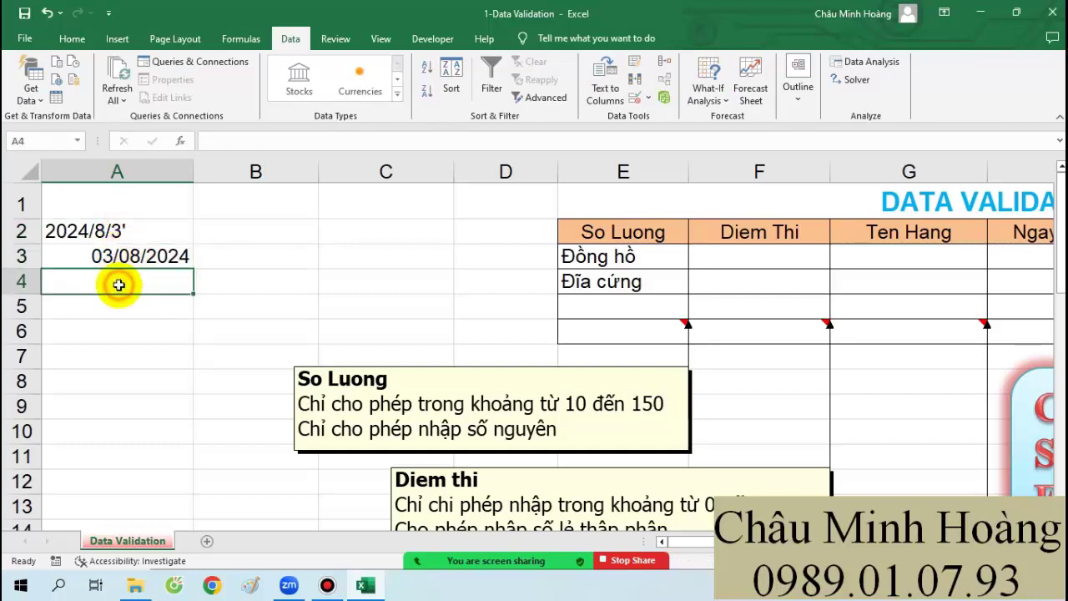
{"action": "type", "text": "13:34"}
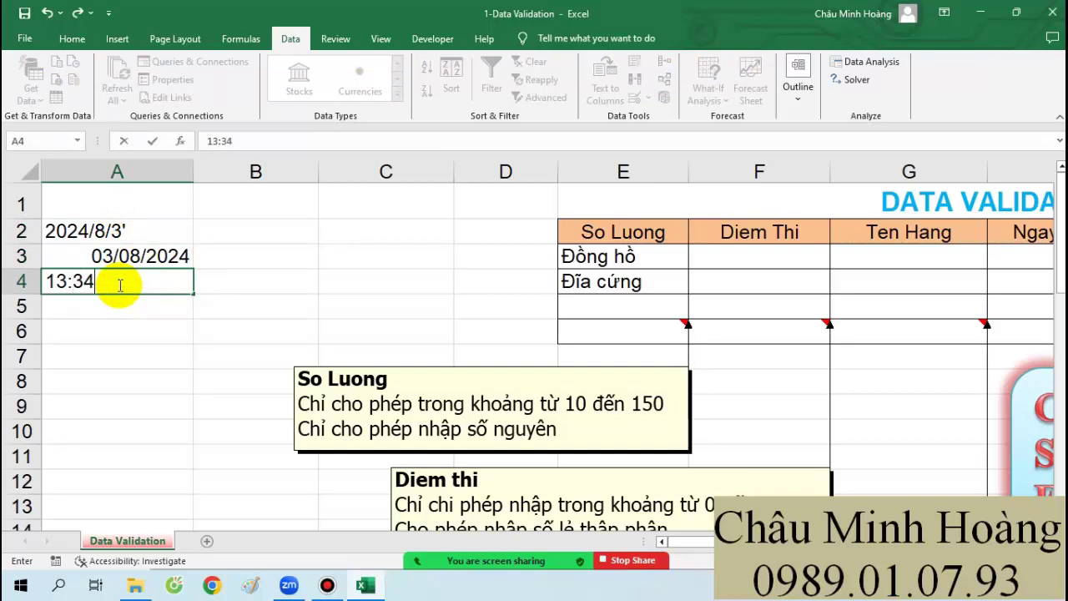
{"action": "type", "text": ":56"}
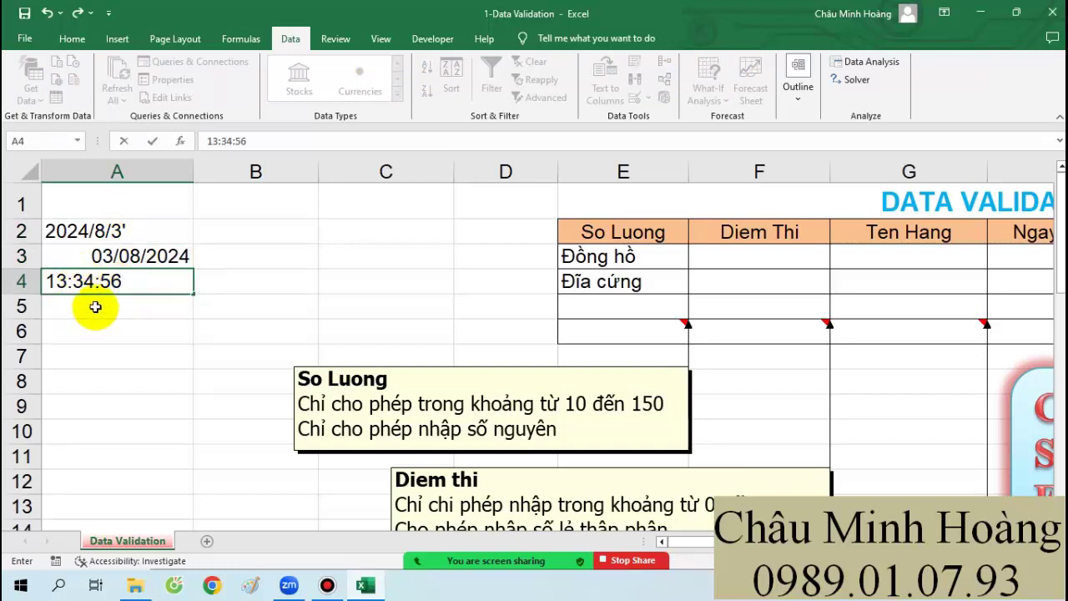
{"action": "left_click", "coordinate": [99, 304]}
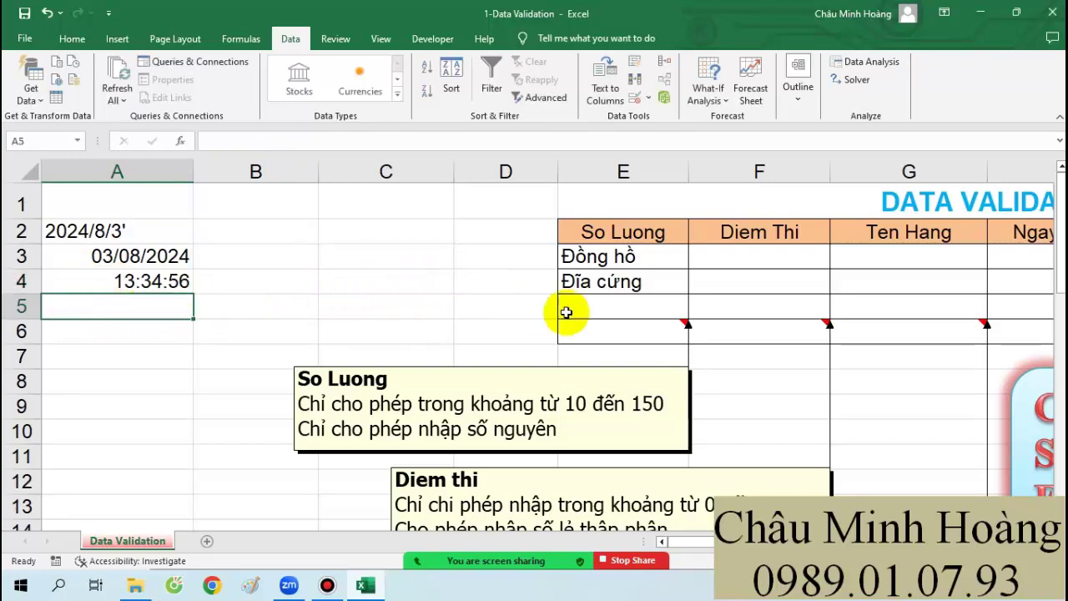
{"action": "left_click_drag", "start_coordinate": [636, 325], "coordinate": [12, 310]}
{"action": "scroll", "coordinate": [822, 369], "scroll_direction": "down", "scroll_amount": 7}
{"action": "scroll", "coordinate": [72, 303], "scroll_direction": "up", "scroll_amount": 7}
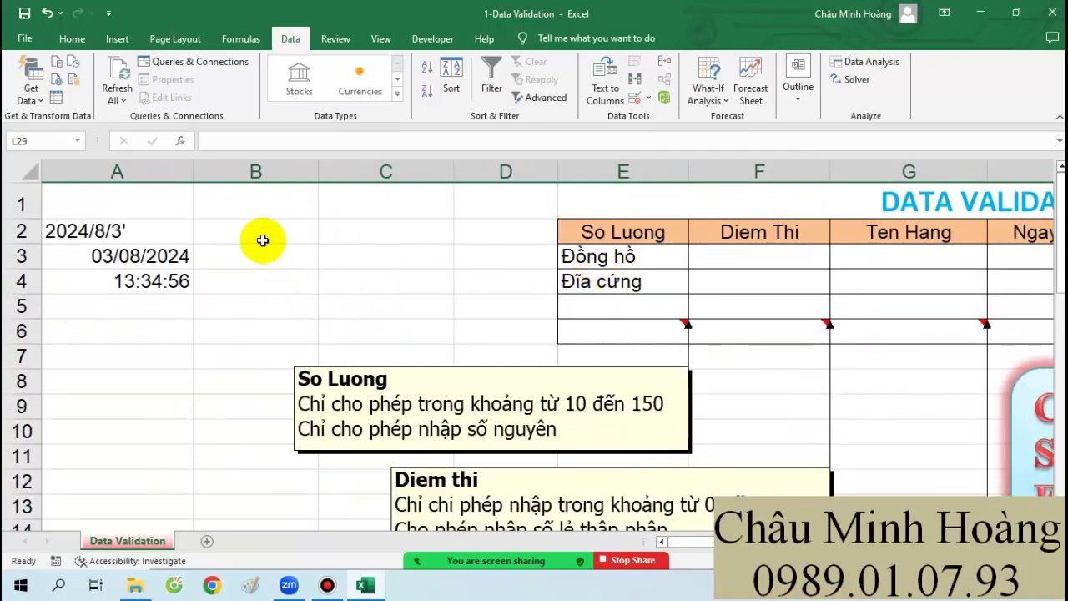
{"action": "left_click", "coordinate": [254, 235]}
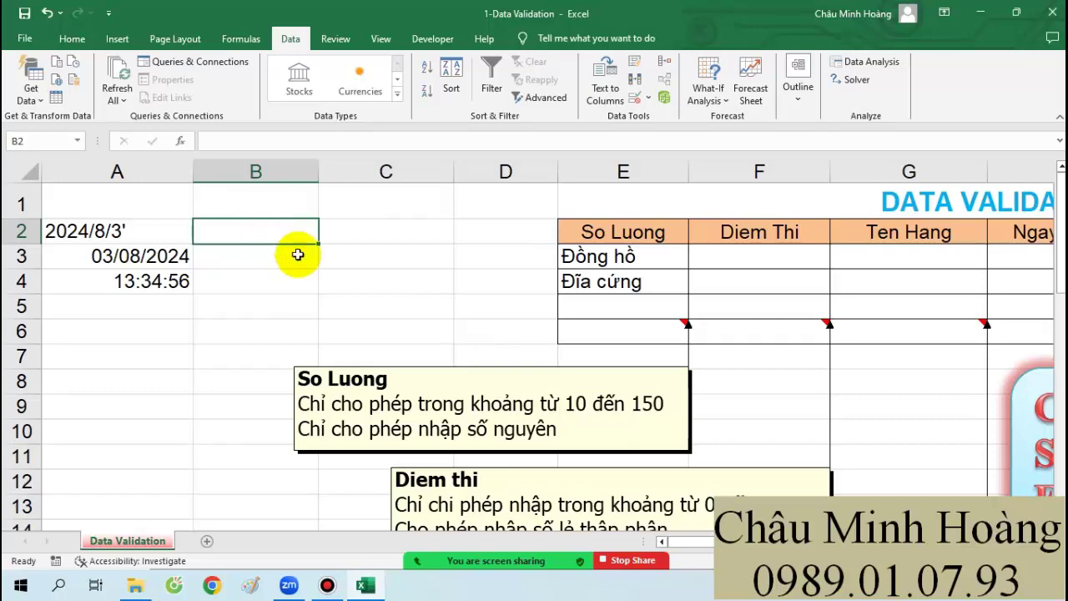
Step: Set the font of the blank range A32:G39 to Times New Roman, size 20, and select cell A32
{"action": "scroll", "coordinate": [339, 285], "scroll_direction": "down", "scroll_amount": 9}
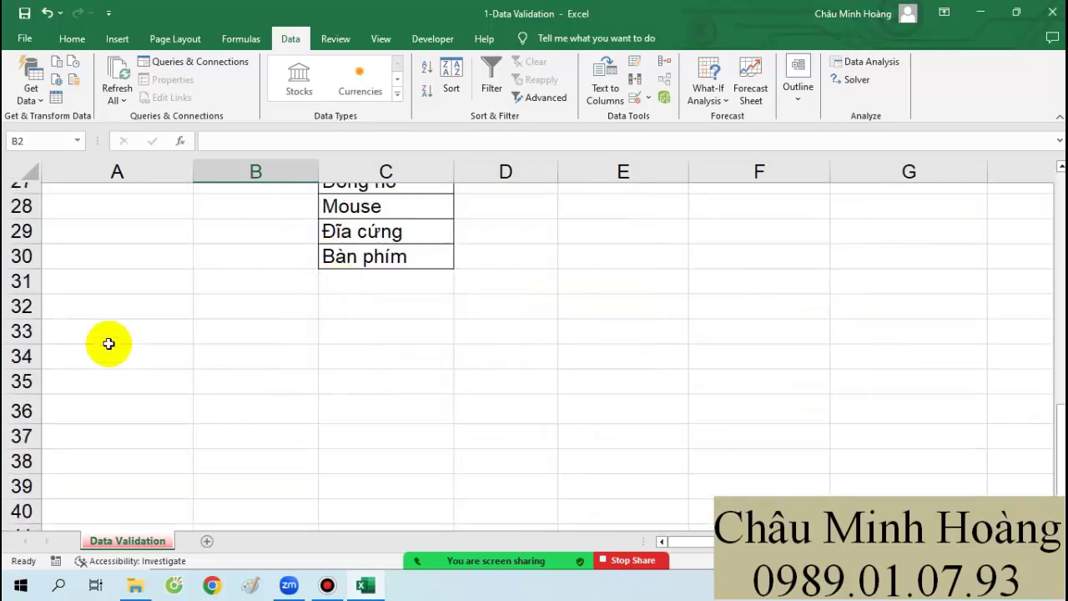
{"action": "left_click_drag", "start_coordinate": [81, 295], "coordinate": [918, 488]}
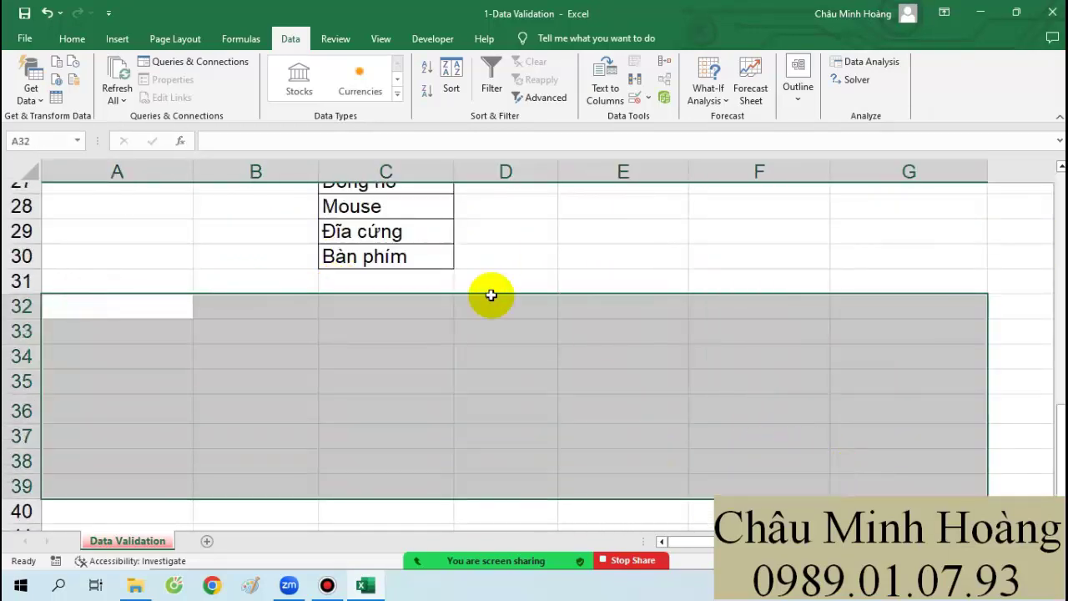
{"action": "left_click", "coordinate": [62, 37]}
{"action": "left_click", "coordinate": [135, 68]}
{"action": "type", "text": "Times New Roman"}
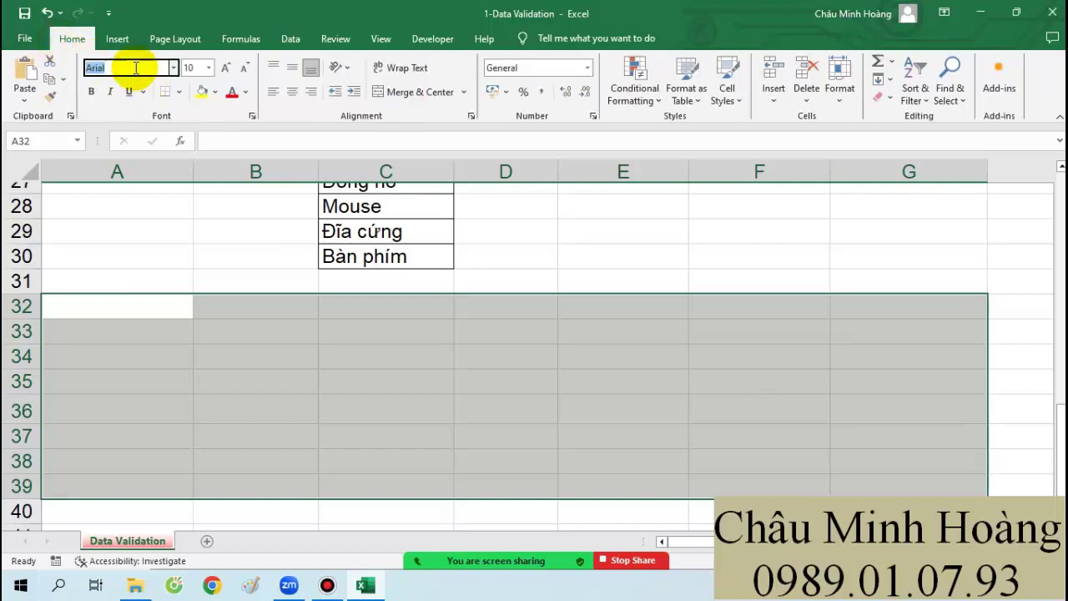
{"action": "key", "text": "Return"}
{"action": "left_click", "coordinate": [192, 69]}
{"action": "type", "text": "20"}
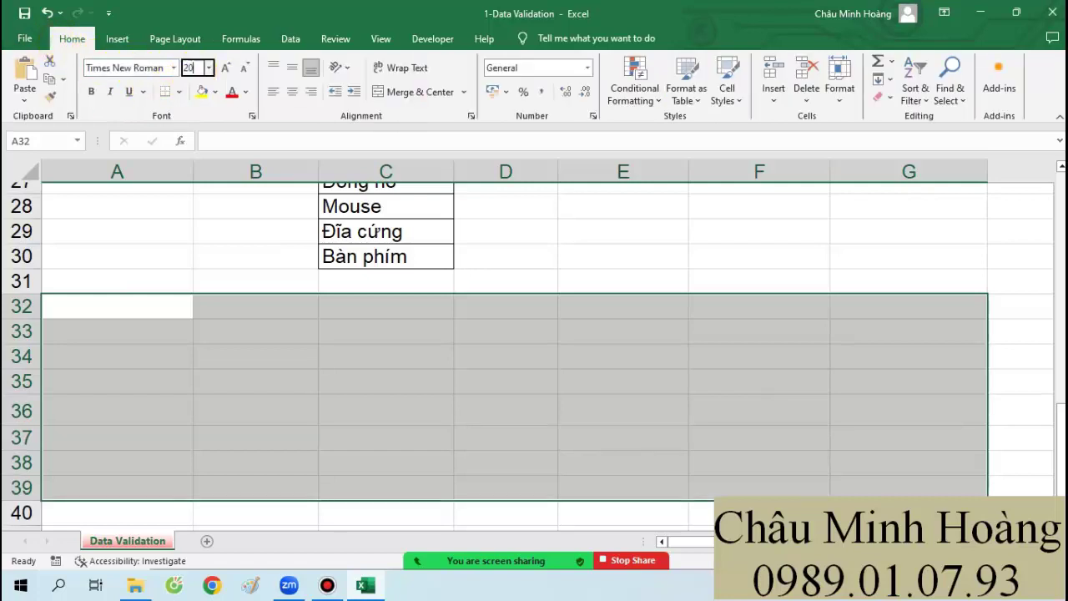
{"action": "key", "text": "Return"}
{"action": "left_click", "coordinate": [94, 331]}
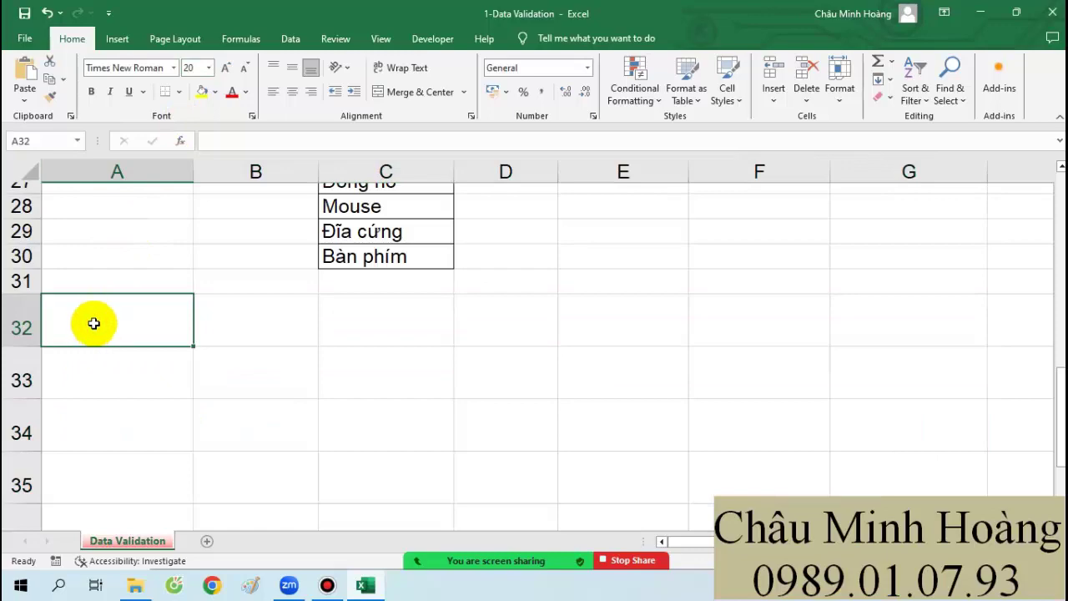
{"action": "scroll", "coordinate": [94, 323], "scroll_direction": "down", "scroll_amount": 3}
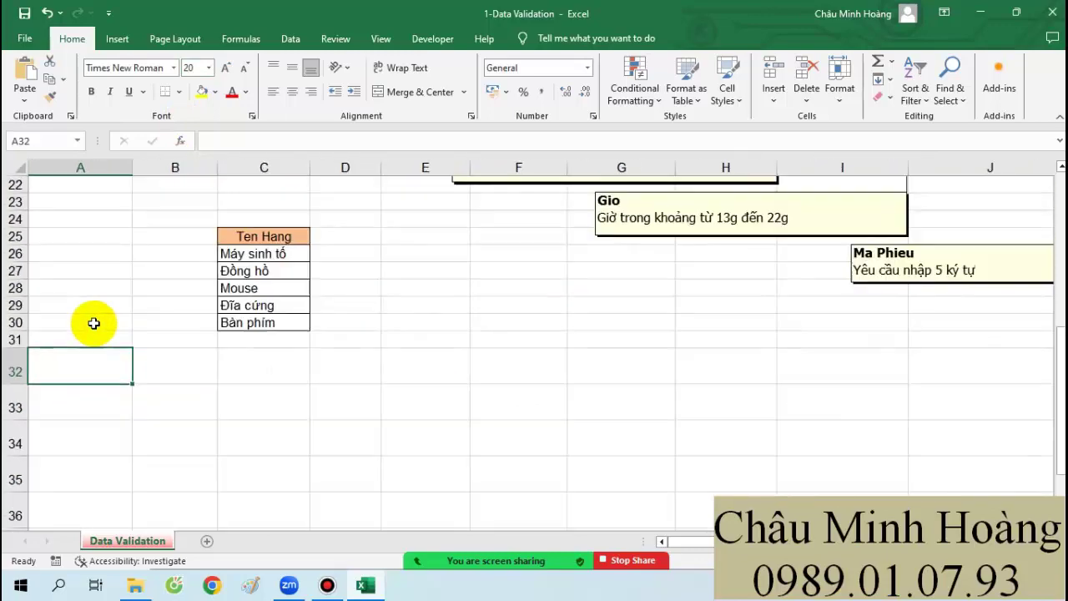
{"action": "scroll", "coordinate": [93, 322], "scroll_direction": "down", "scroll_amount": 1}
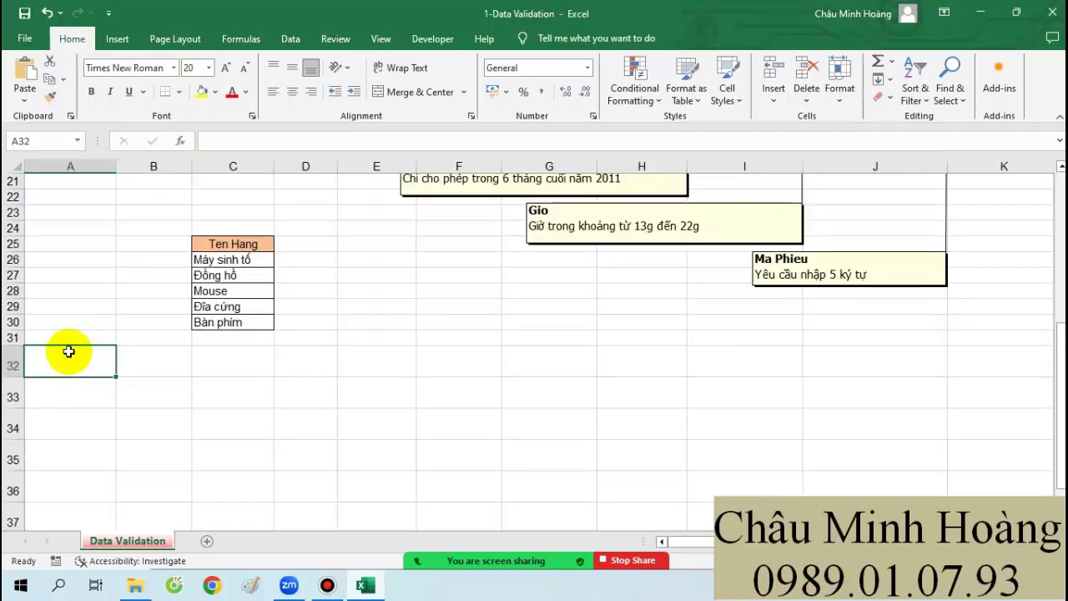
Step: Enter the note "D2: địa chỉ tương đối" in cell A32
{"action": "type", "text": "D2:"}
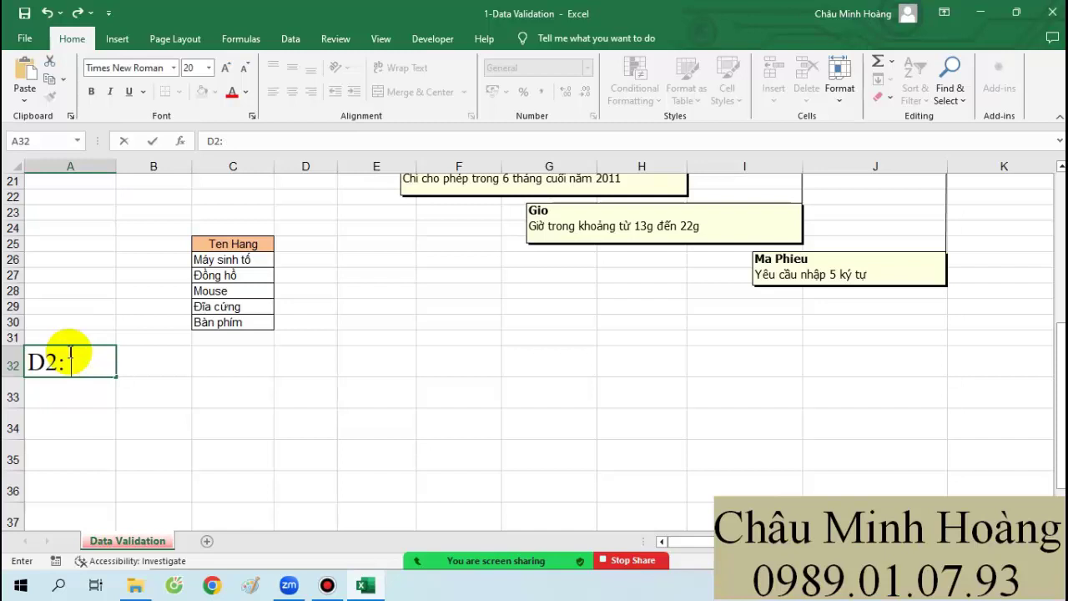
{"action": "type", "text": "địa ch"}
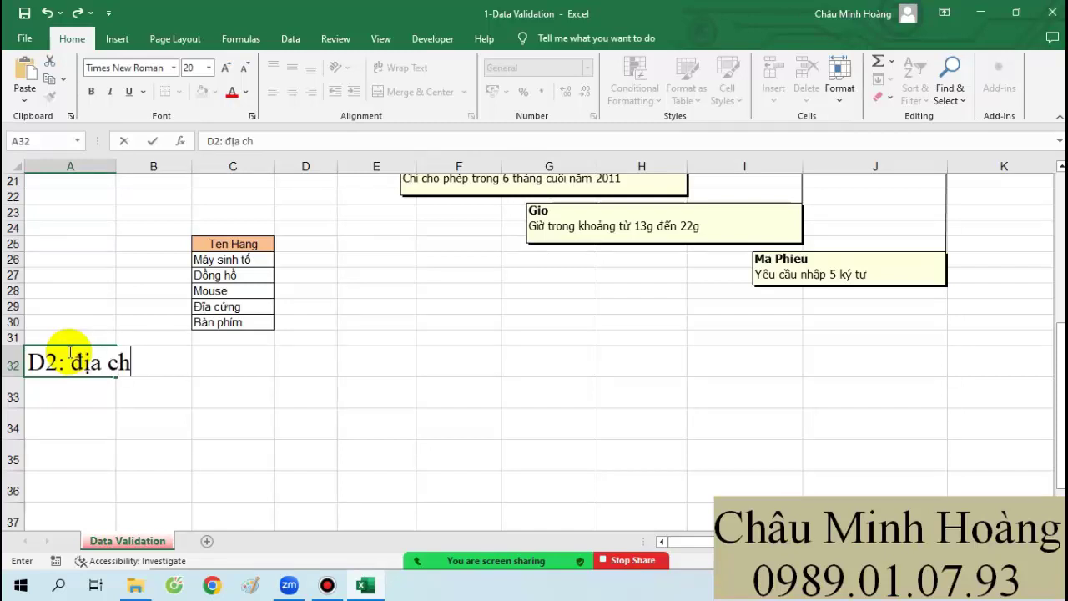
{"action": "type", "text": "ỉ tương do"}
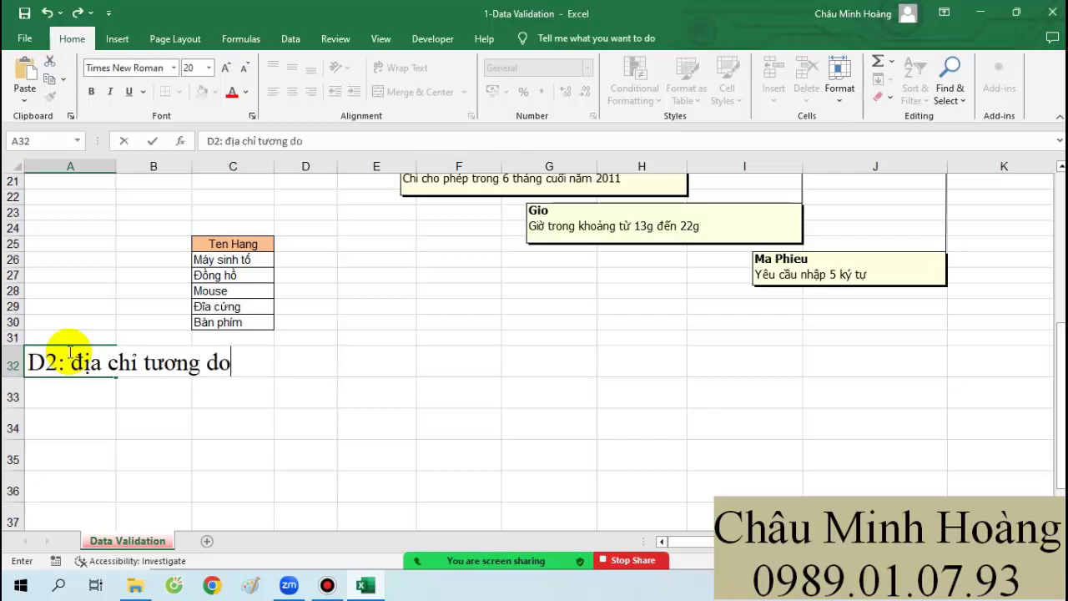
{"action": "key", "text": "Return"}
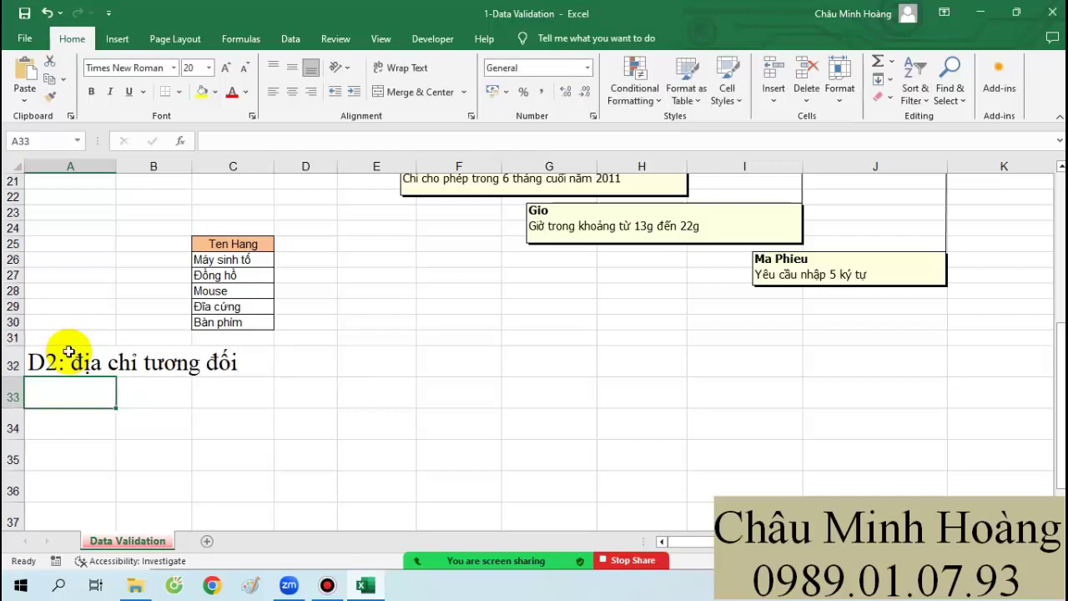
Step: Enter the note "$D2: địa chỉ hỗn hợp ( cố định cột - khoá cột)" in cell A33
{"action": "type", "text": "$"}
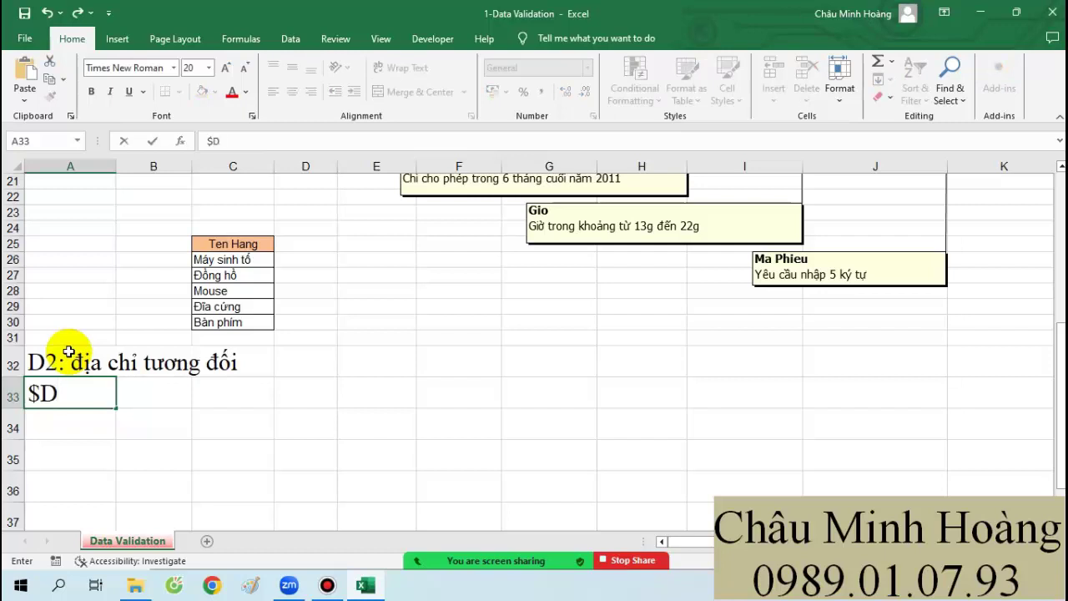
{"action": "type", "text": "D2: địa c"}
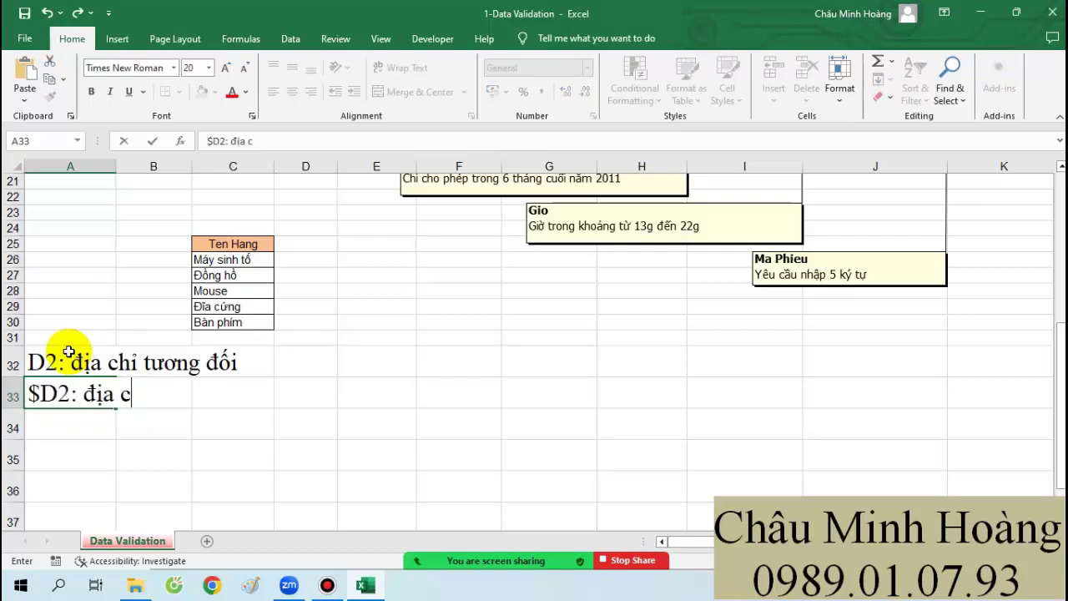
{"action": "type", "text": "hỉ hỗn hợp ("}
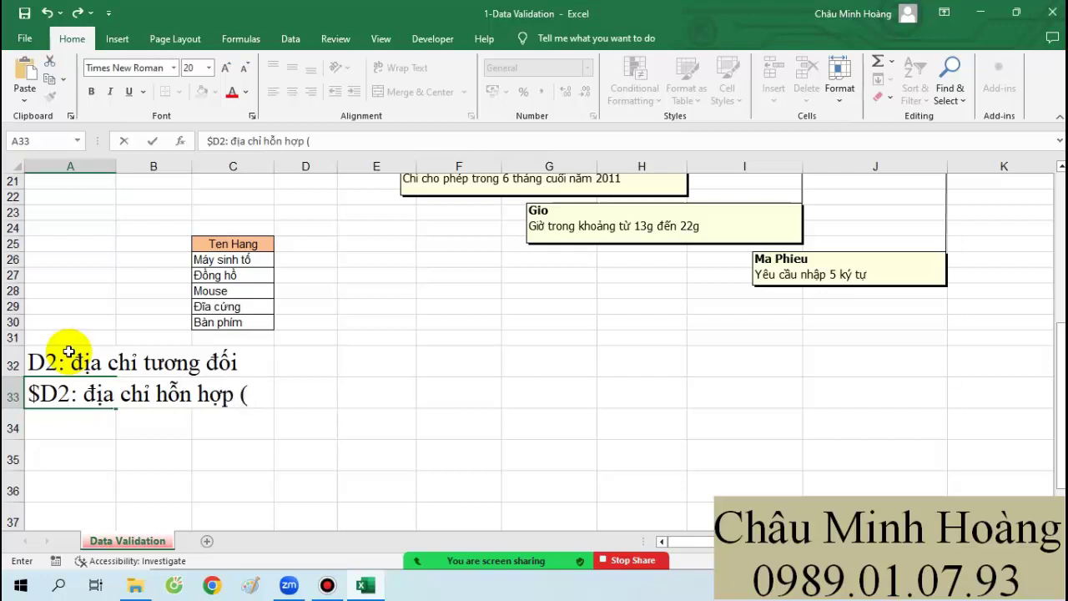
{"action": "type", "text": " cố định co"}
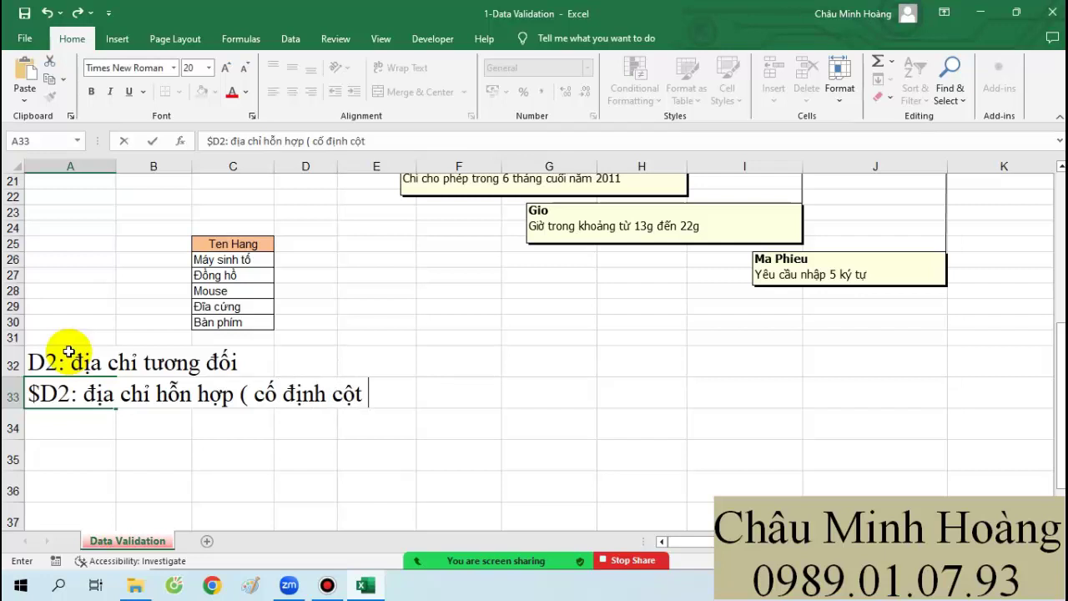
{"action": "type", "text": "t - khoá cột"}
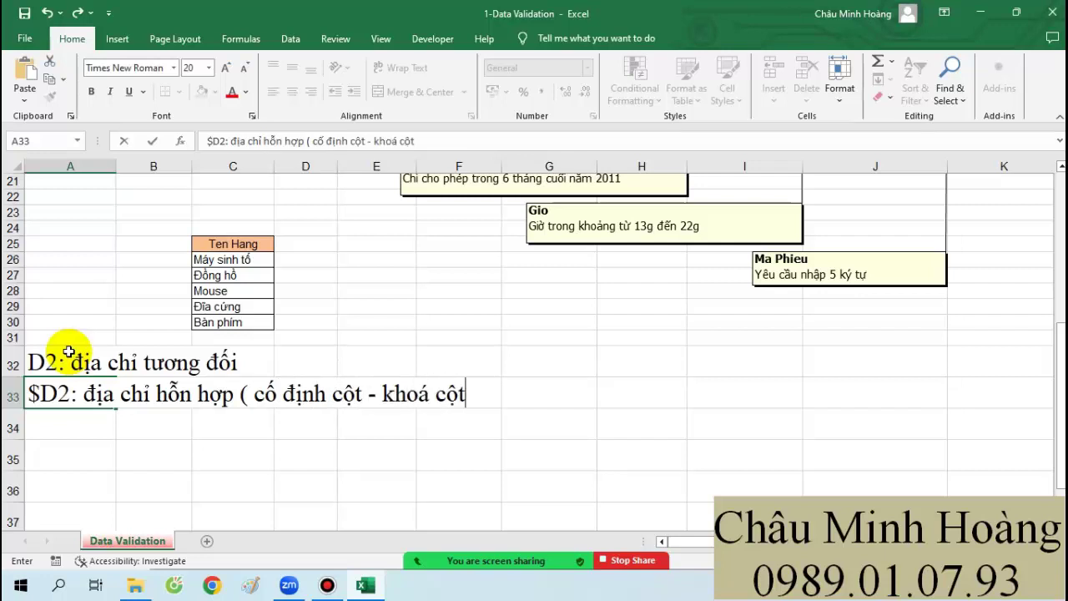
{"action": "key", "text": "Return"}
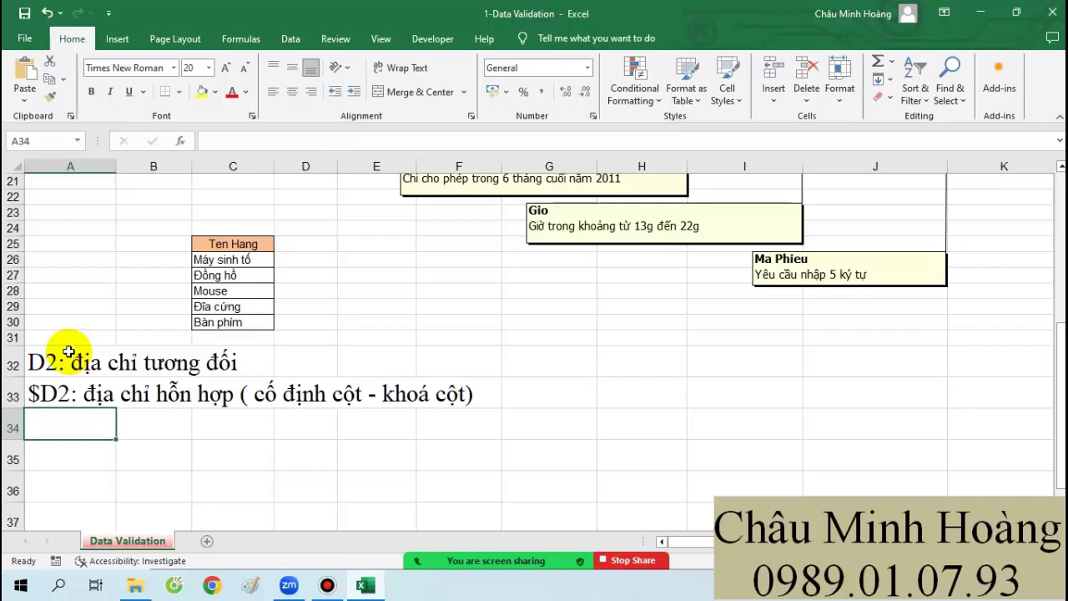
Step: Enter the note "D$2 : địa chỉ hỗn hợp ( cố định dòng - khoá dòng)" in cell A34
{"action": "type", "text": "D$"}
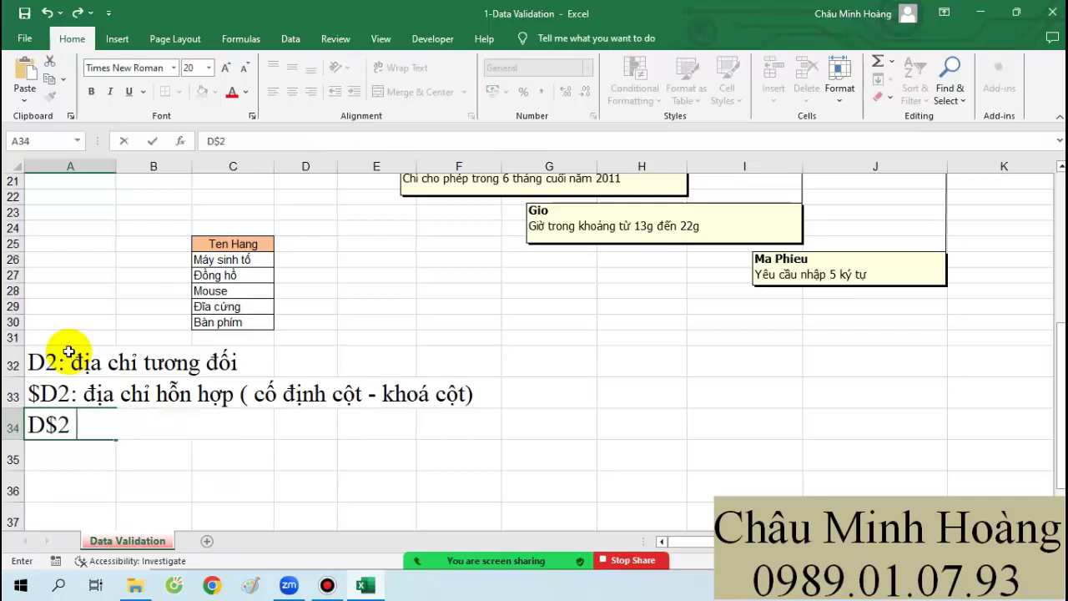
{"action": "type", "text": "2 : địa chỉ "}
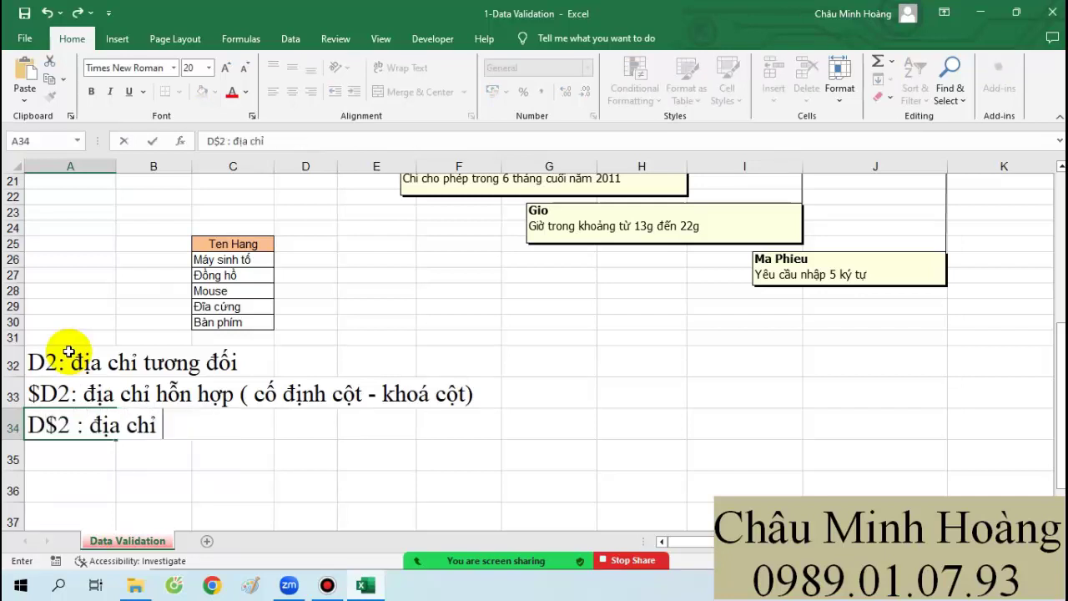
{"action": "type", "text": "hỗn "}
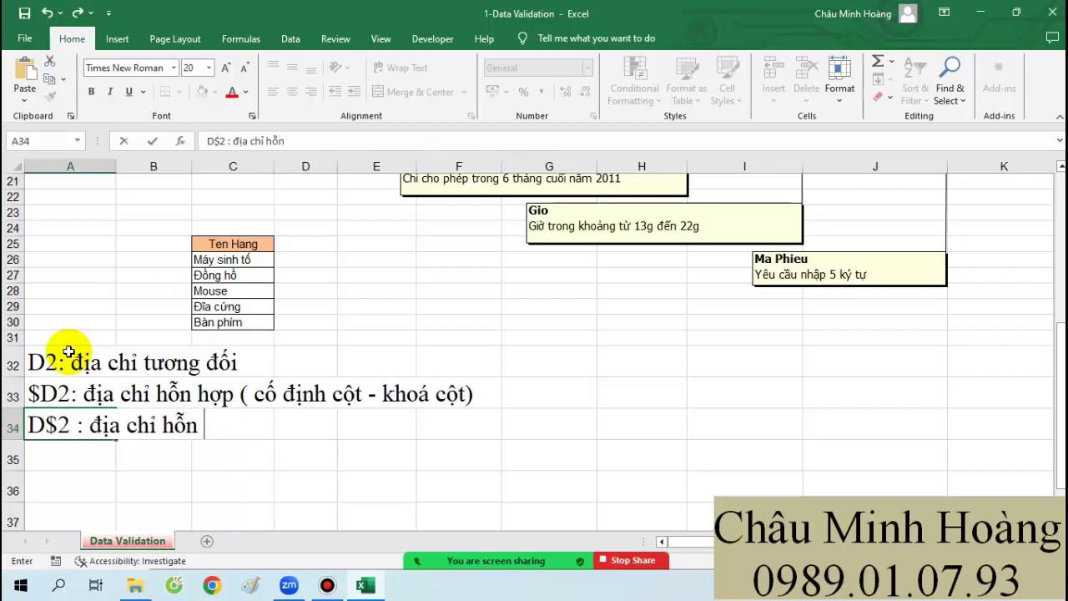
{"action": "type", "text": "hop"}
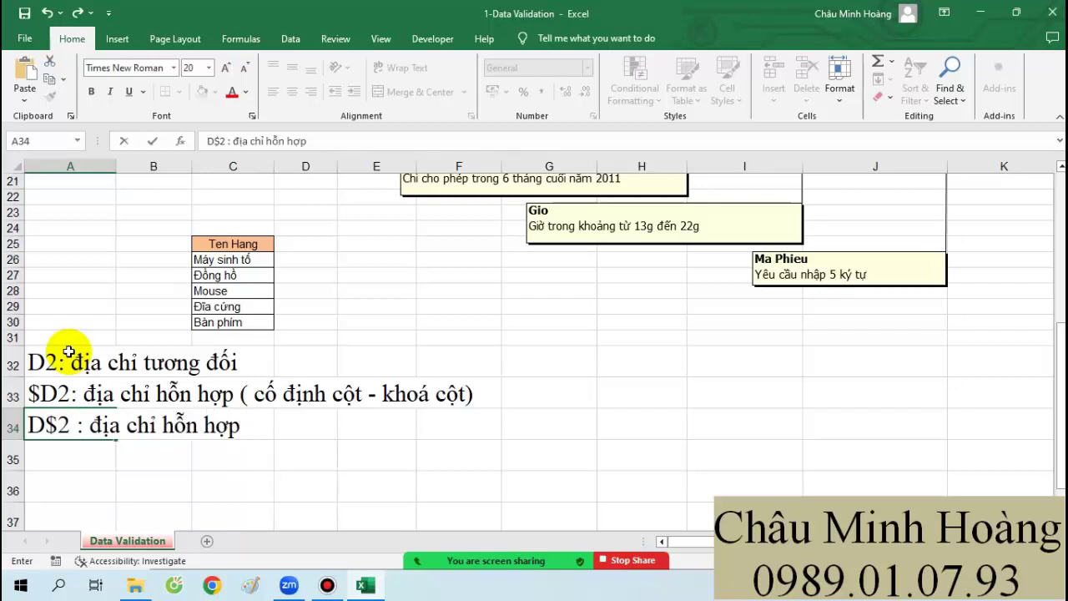
{"action": "type", "text": "định dòng "}
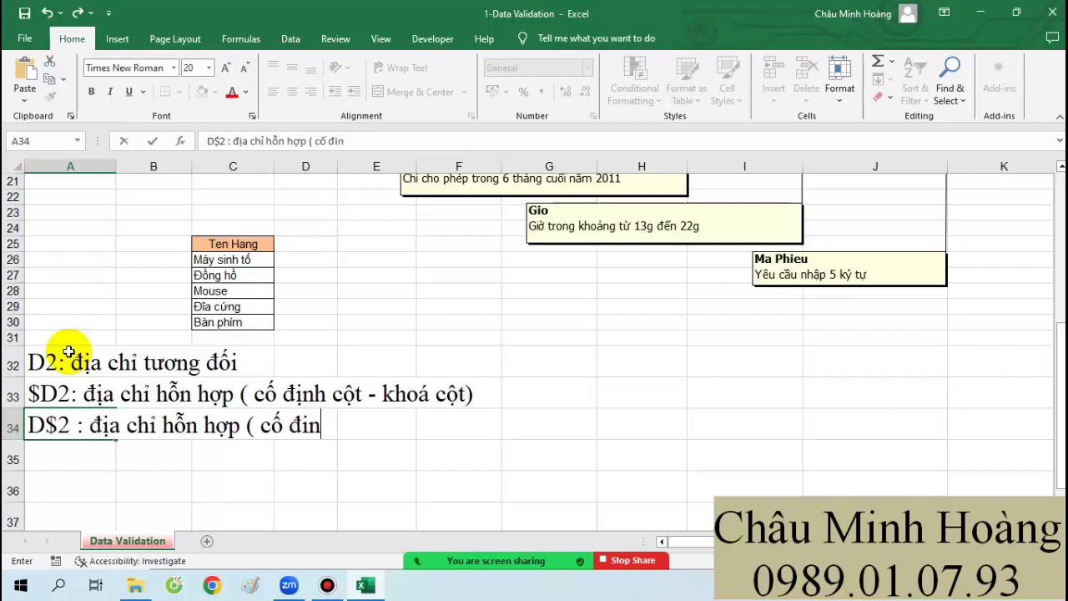
{"action": "type", "text": "- k"}
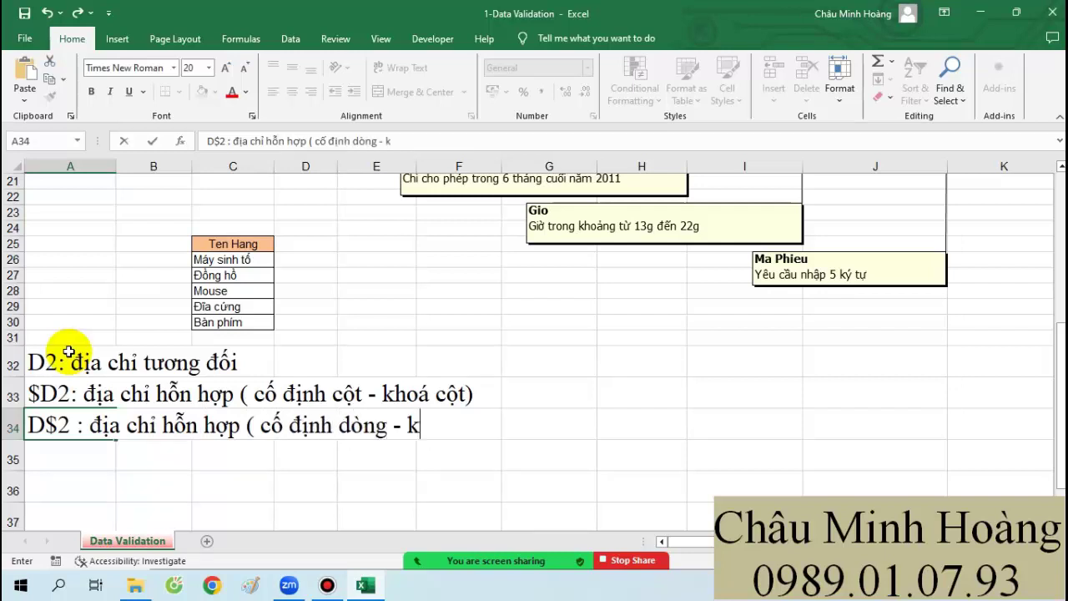
{"action": "type", "text": "hoá dòng"}
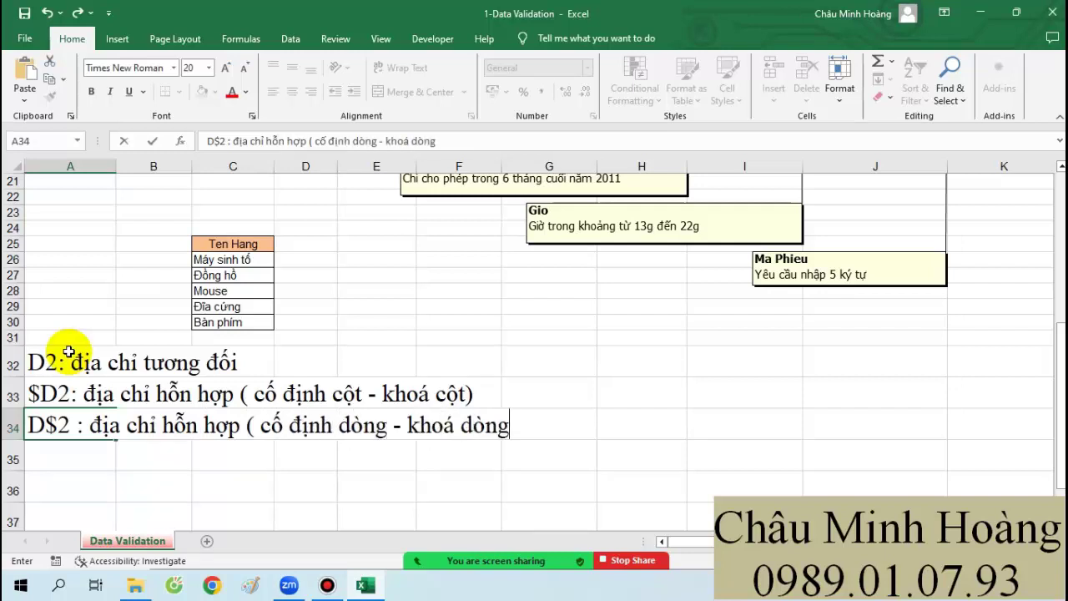
{"action": "type", "text": ")"}
{"action": "key", "text": "Return"}
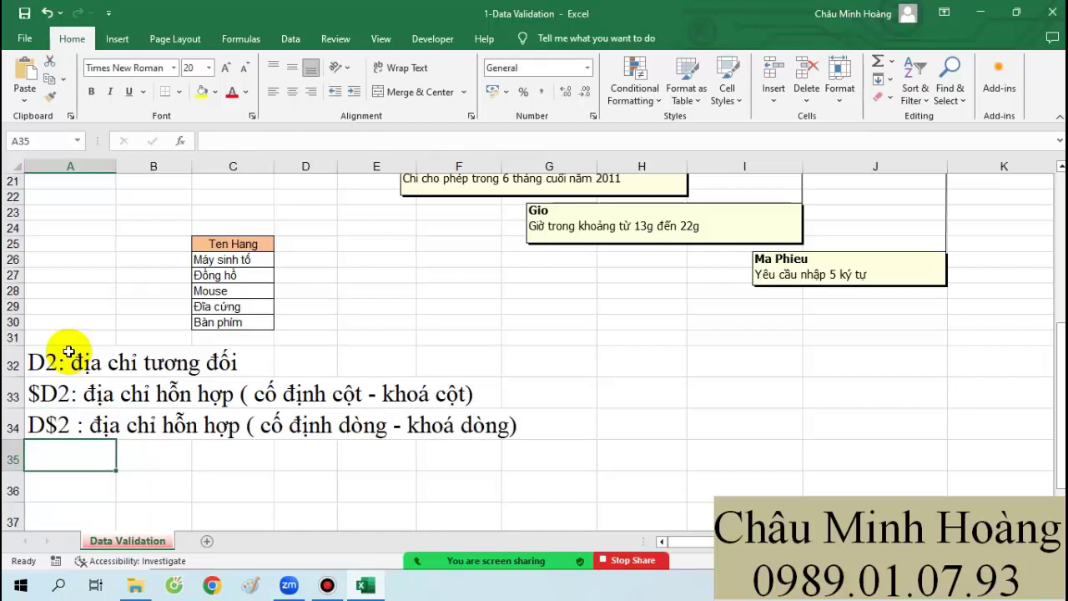
Step: Enter the note "$D$2 : địa chỉ tuyệt đối - khoá ô - vùng" in cell A35
{"action": "type", "text": "$D"}
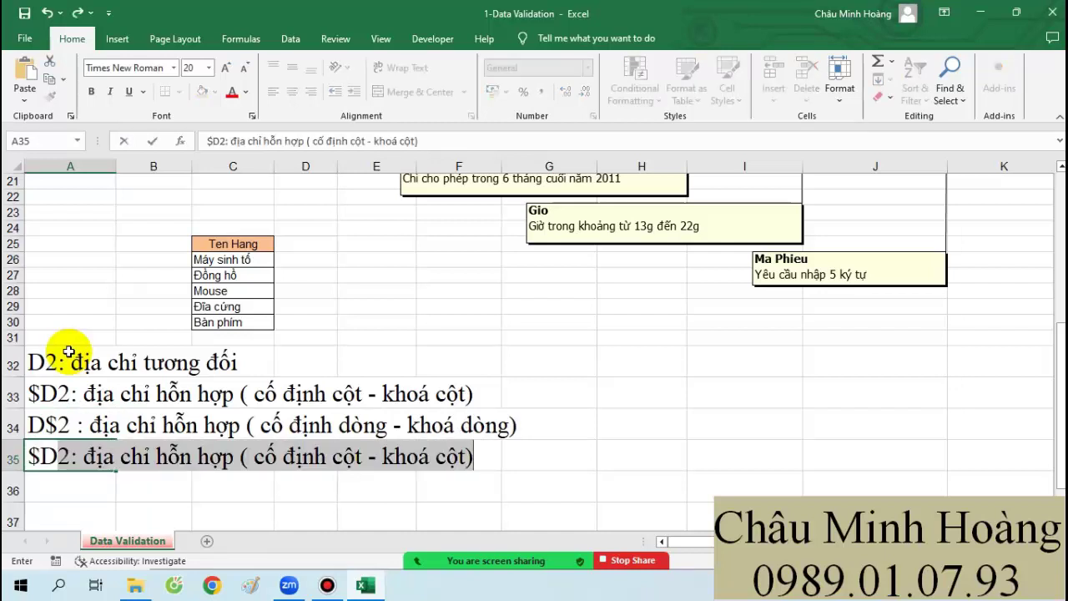
{"action": "type", "text": "$2 : "}
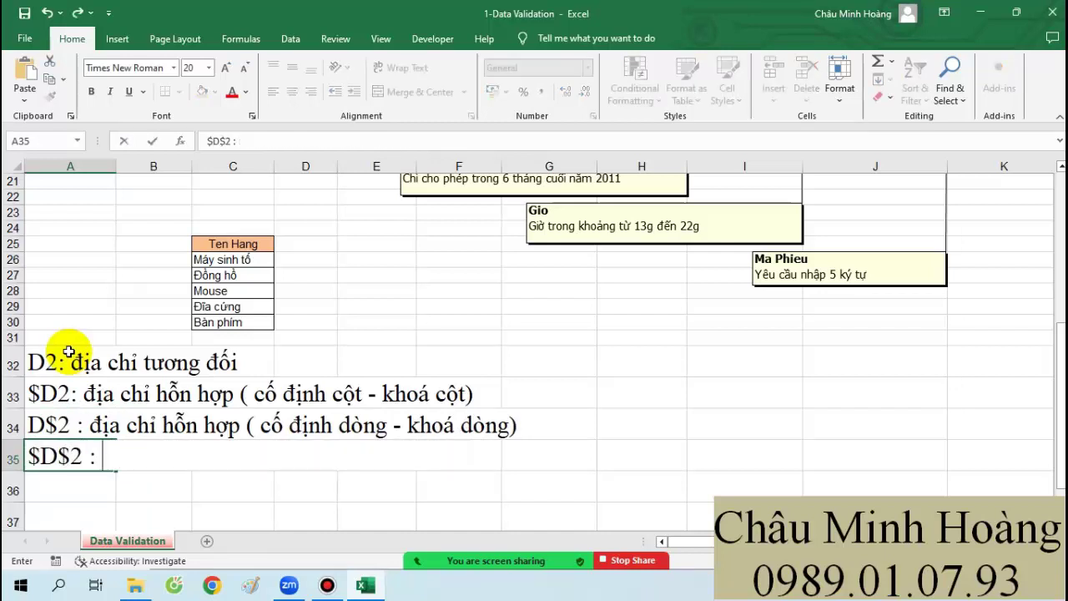
{"action": "type", "text": "địa chi"}
{"action": "type", "text": " tuyệt đo"}
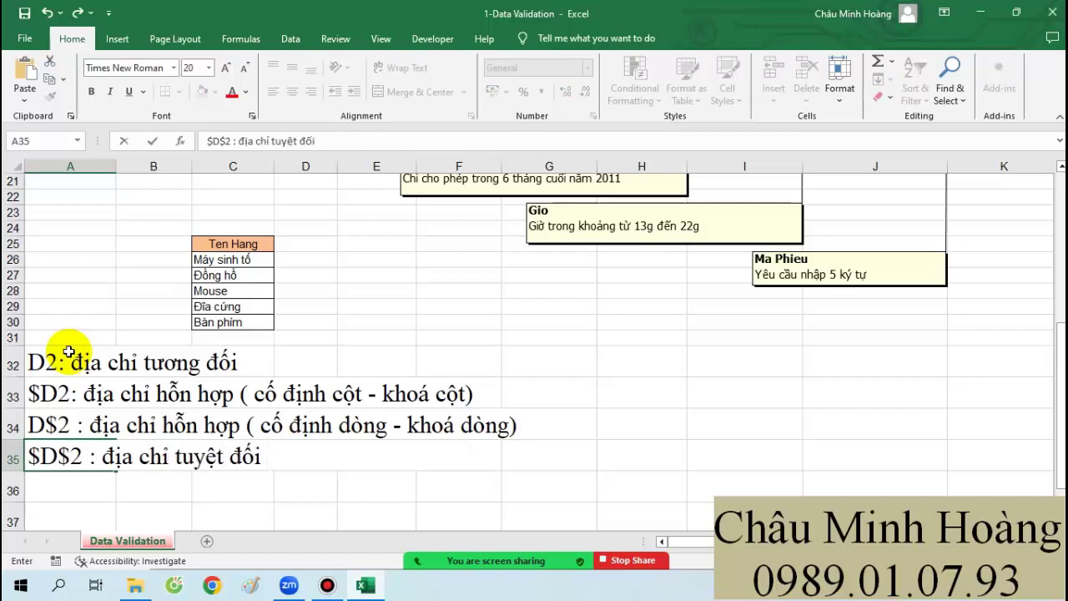
{"action": "type", "text": "i - khoa"}
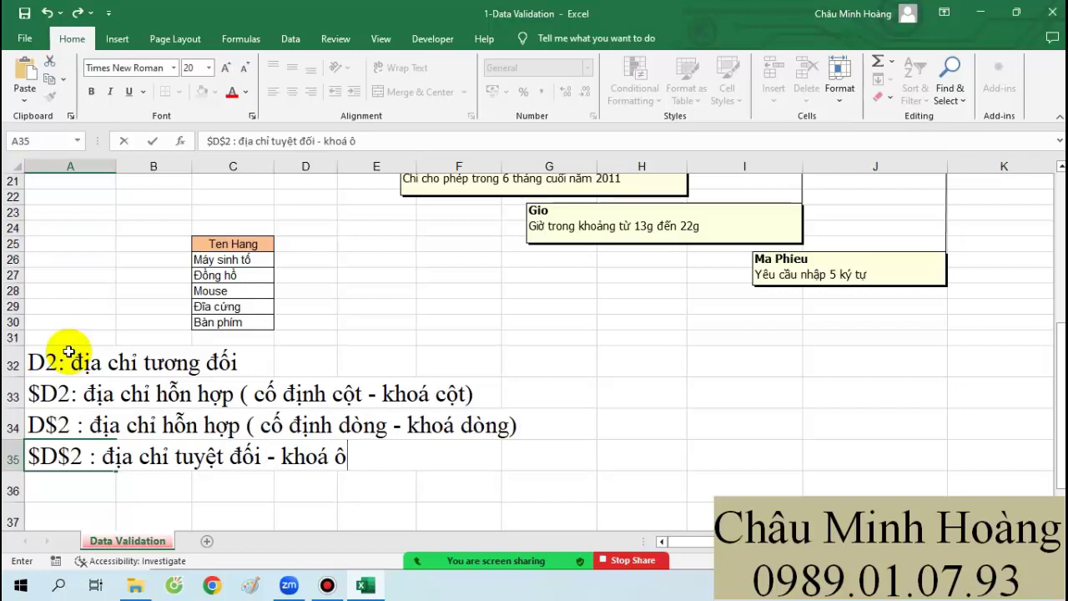
{"action": "type", "text": " ô - vùng"}
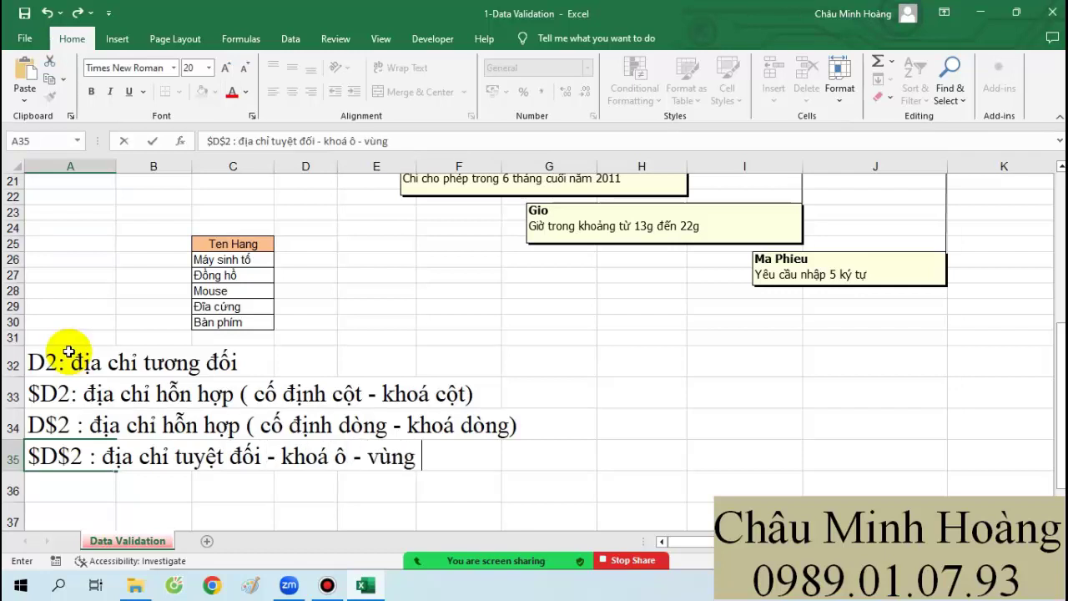
{"action": "key", "text": "Return"}
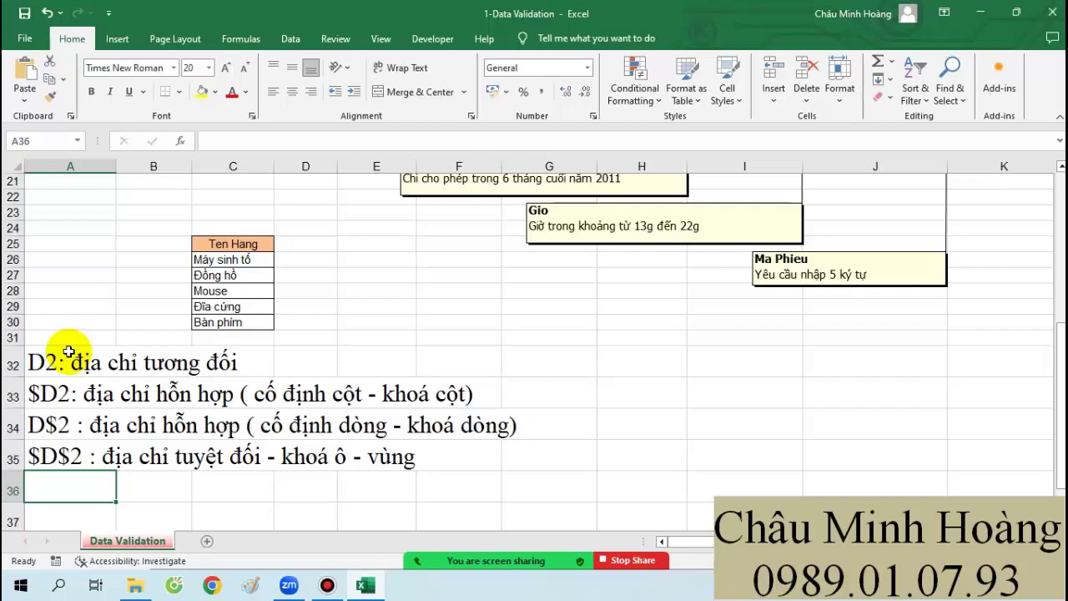
Step: Enter "F4 hoặc Fn+F4 hoặc đánh thủ công : shift + 4" in cell A36 and select the So Luong cells E3:E6
{"action": "type", "text": "F4"}
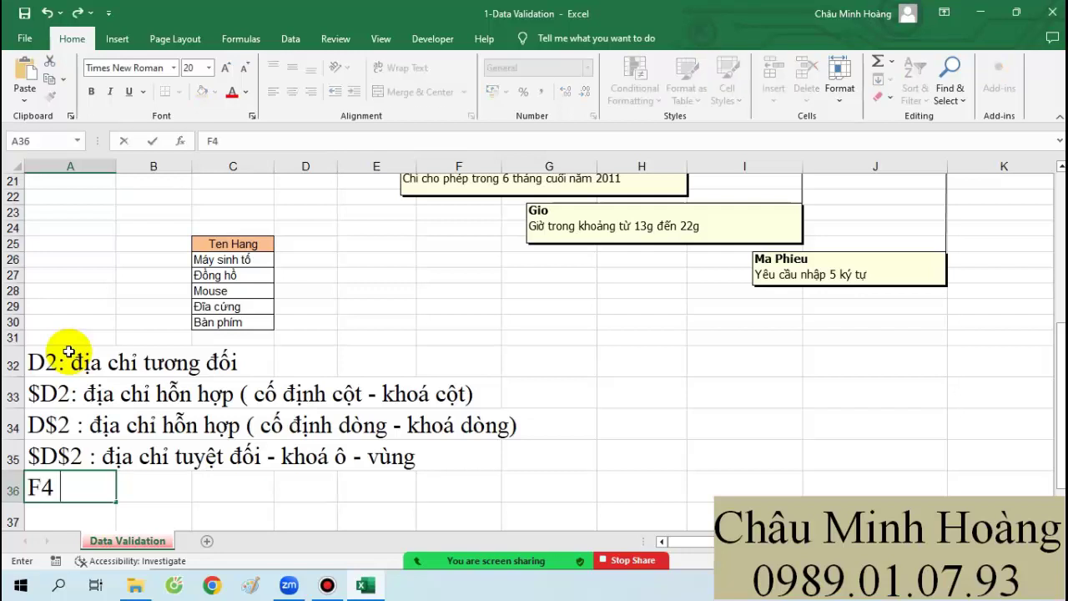
{"action": "type", "text": "hoặc "}
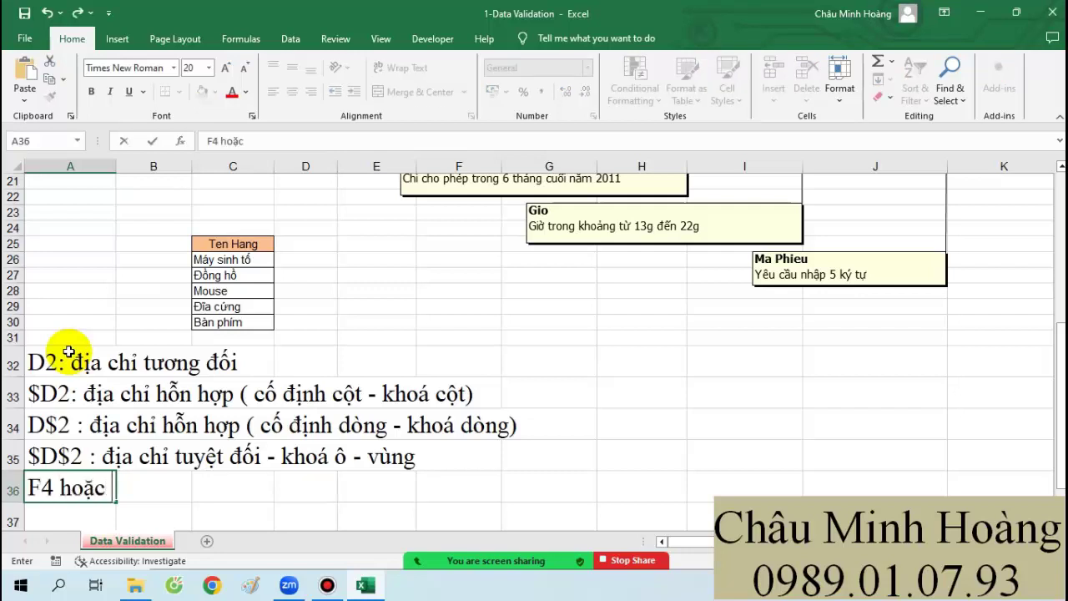
{"action": "type", "text": "Fn"}
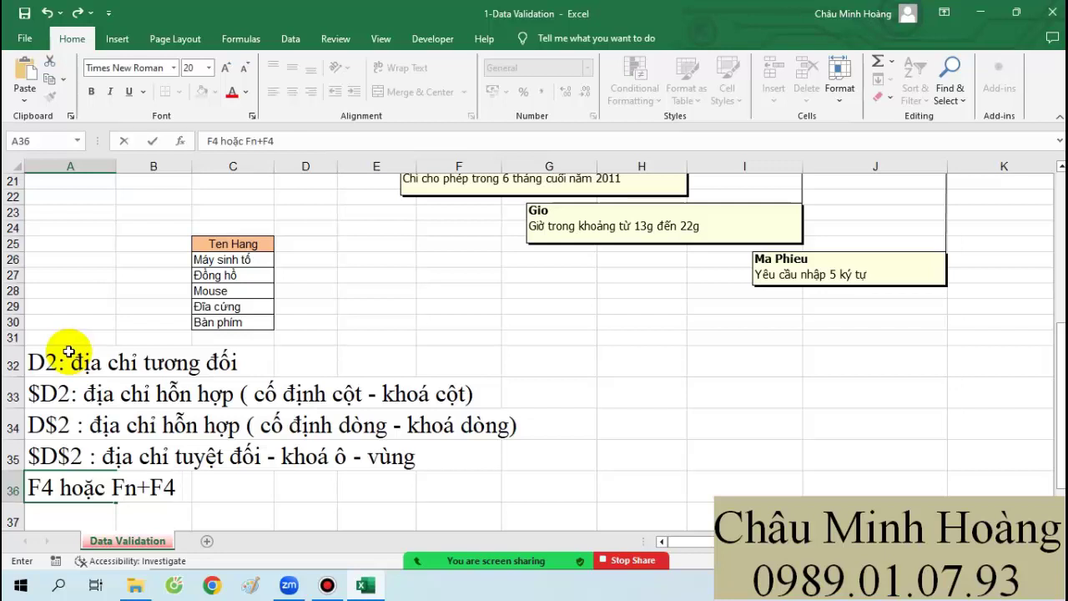
{"action": "type", "text": "hoặc"}
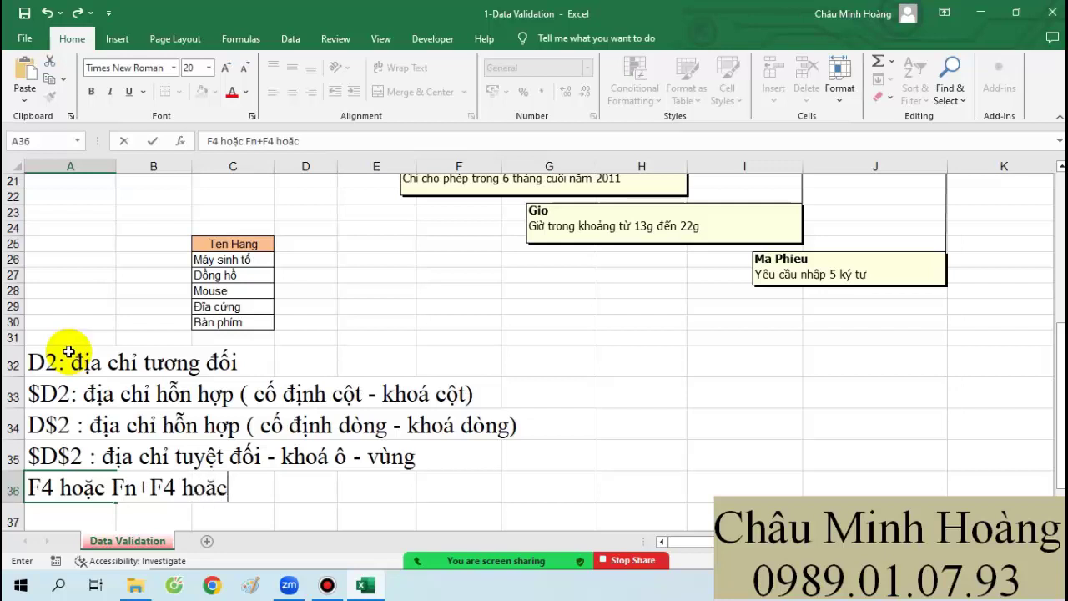
{"action": "type", "text": " dánh d"}
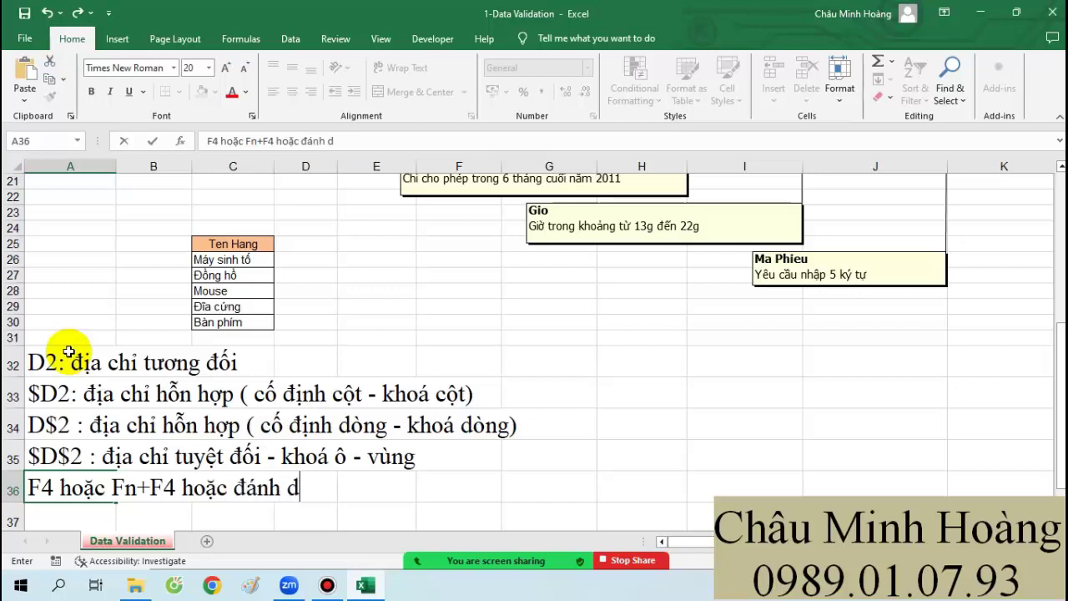
{"action": "key", "text": "BackSpace"}
{"action": "type", "text": "thủ do"}
{"action": "type", "text": "n"}
{"action": "key", "text": "BackSpace"}
{"action": "key", "text": "BackSpace"}
{"action": "key", "text": "BackSpace"}
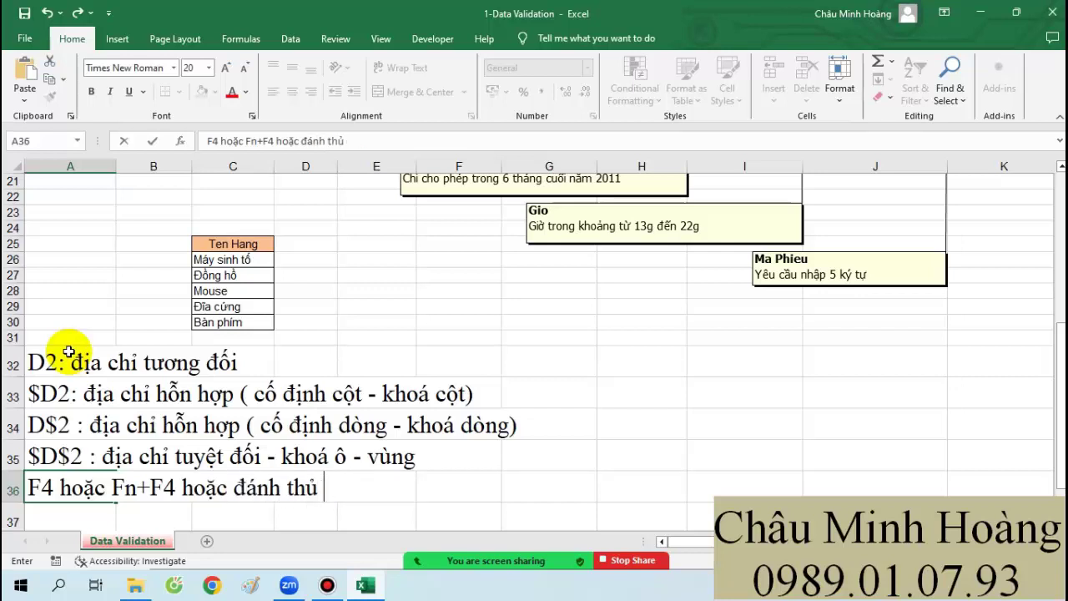
{"action": "type", "text": "công : shift + 4"}
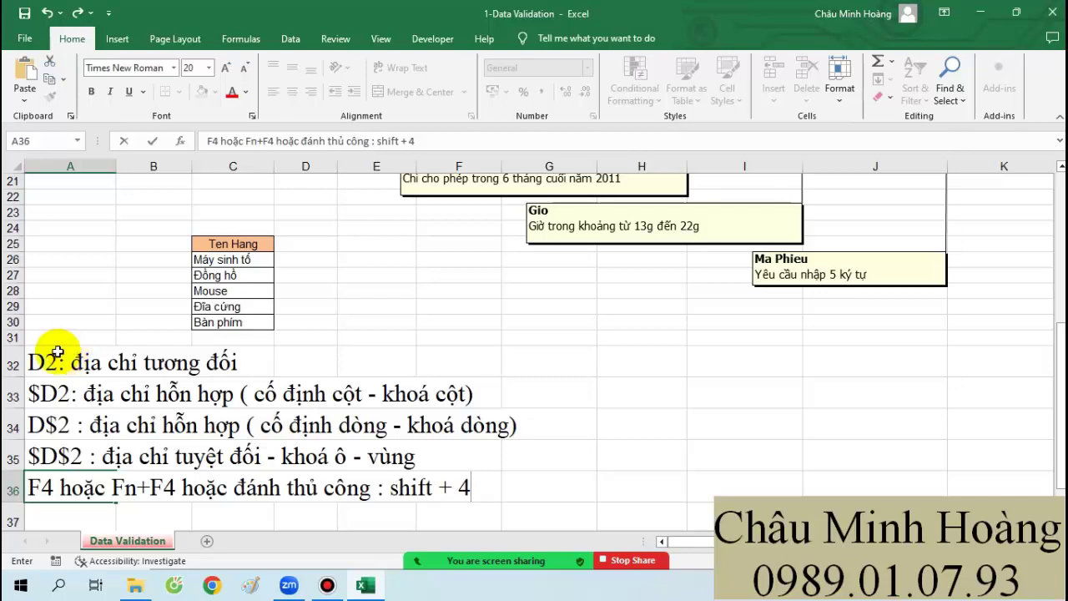
{"action": "scroll", "coordinate": [353, 334], "scroll_direction": "up", "scroll_amount": 6}
{"action": "scroll", "coordinate": [412, 304], "scroll_direction": "up", "scroll_amount": 1}
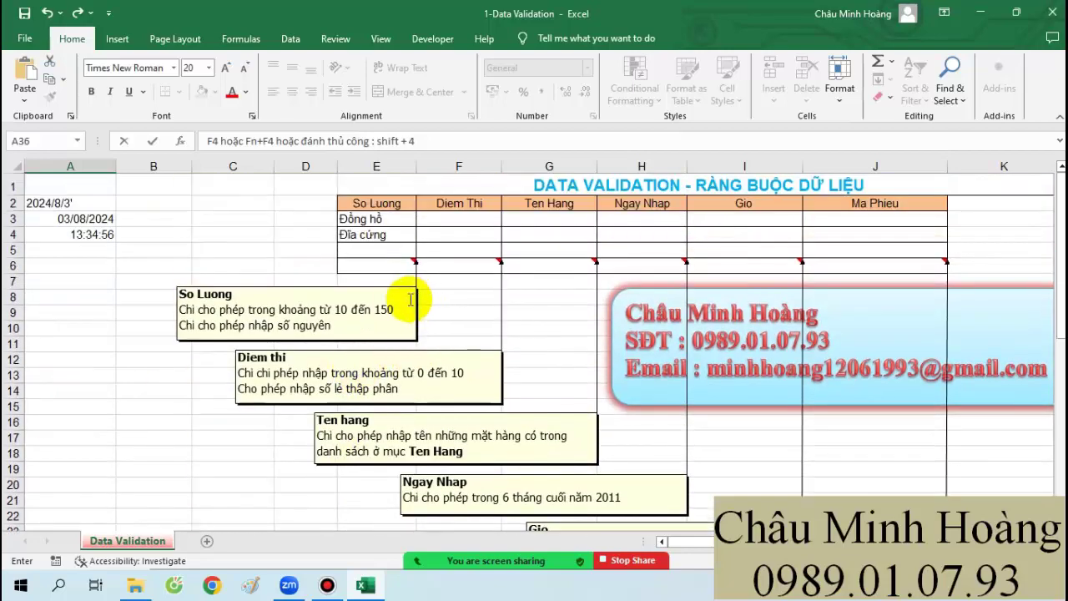
{"action": "left_click_drag", "start_coordinate": [381, 225], "coordinate": [380, 262]}
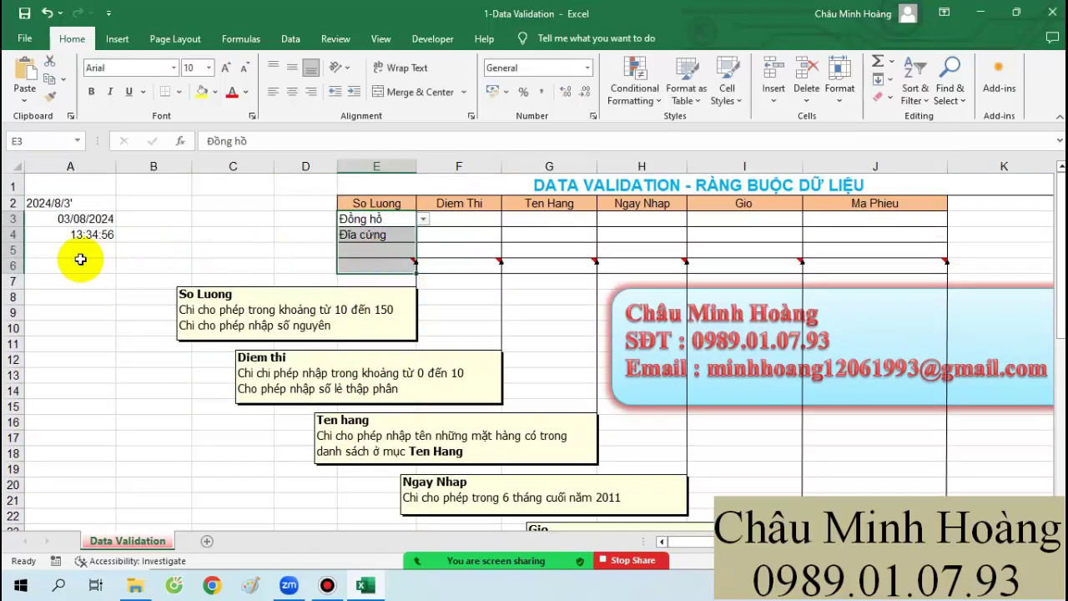
Step: Start an OR formula in cell A37 with the condition $E3="Hoa Hồng", locking only the column of E3
{"action": "scroll", "coordinate": [172, 317], "scroll_direction": "down", "scroll_amount": 9}
{"action": "left_click", "coordinate": [95, 412]}
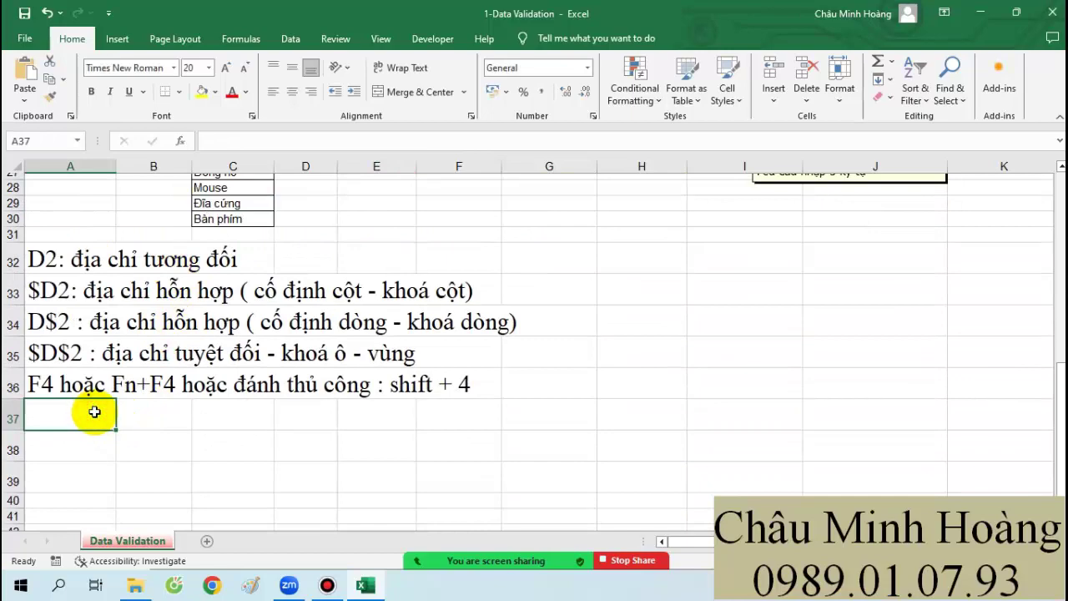
{"action": "type", "text": "=orr"}
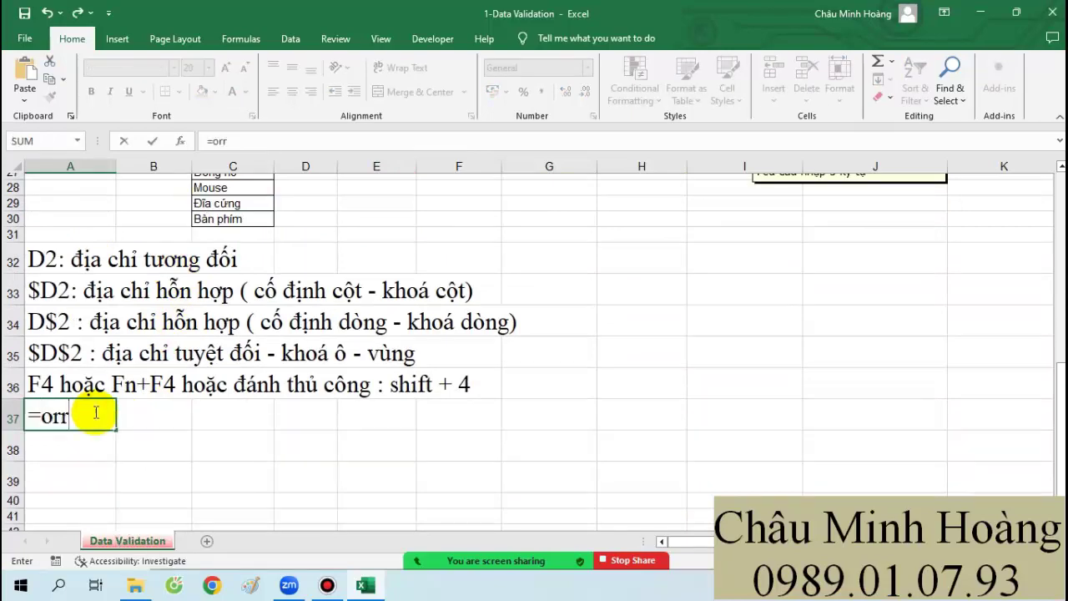
{"action": "key", "text": "BackSpace"}
{"action": "type", "text": "("}
{"action": "scroll", "coordinate": [374, 372], "scroll_direction": "up", "scroll_amount": 9}
{"action": "scroll", "coordinate": [373, 372], "scroll_direction": "up", "scroll_amount": 3}
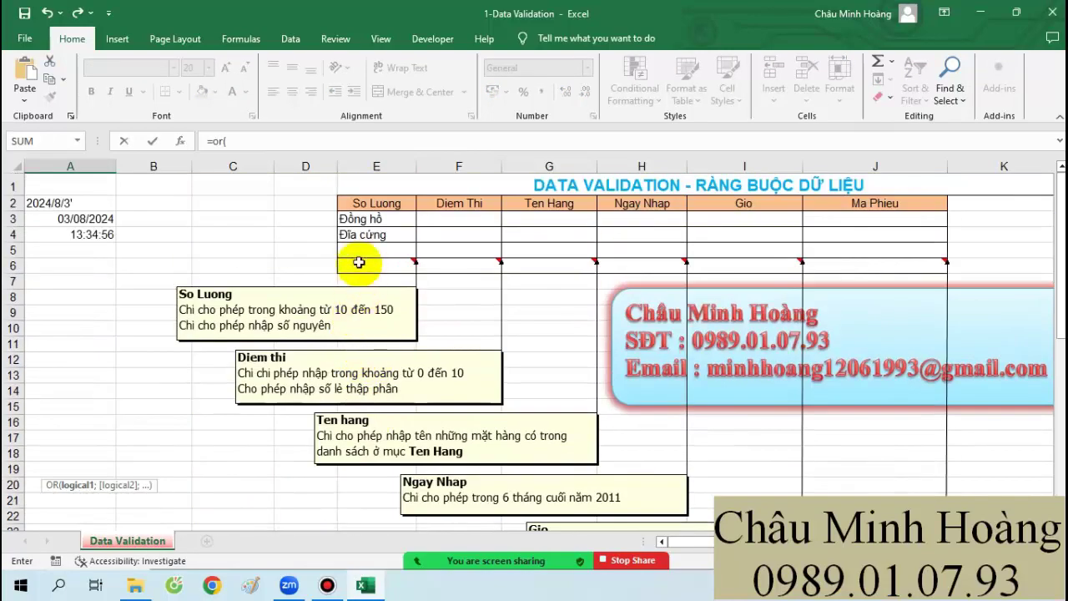
{"action": "left_click", "coordinate": [367, 218]}
{"action": "scroll", "coordinate": [275, 317], "scroll_direction": "down", "scroll_amount": 10}
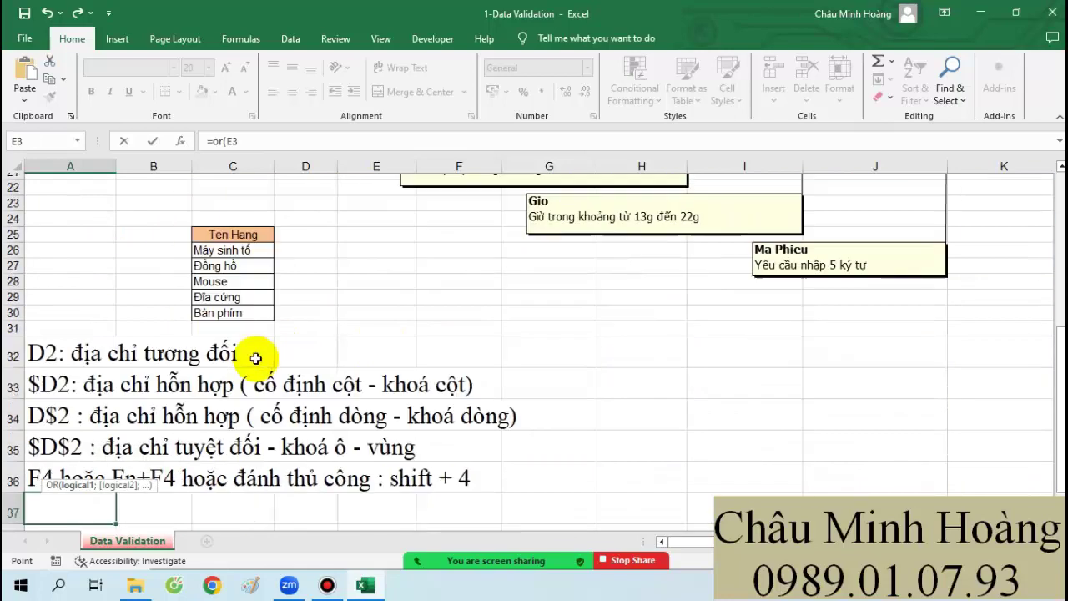
{"action": "key", "text": "F4"}
{"action": "key", "text": "F4"}
{"action": "key", "text": "F4"}
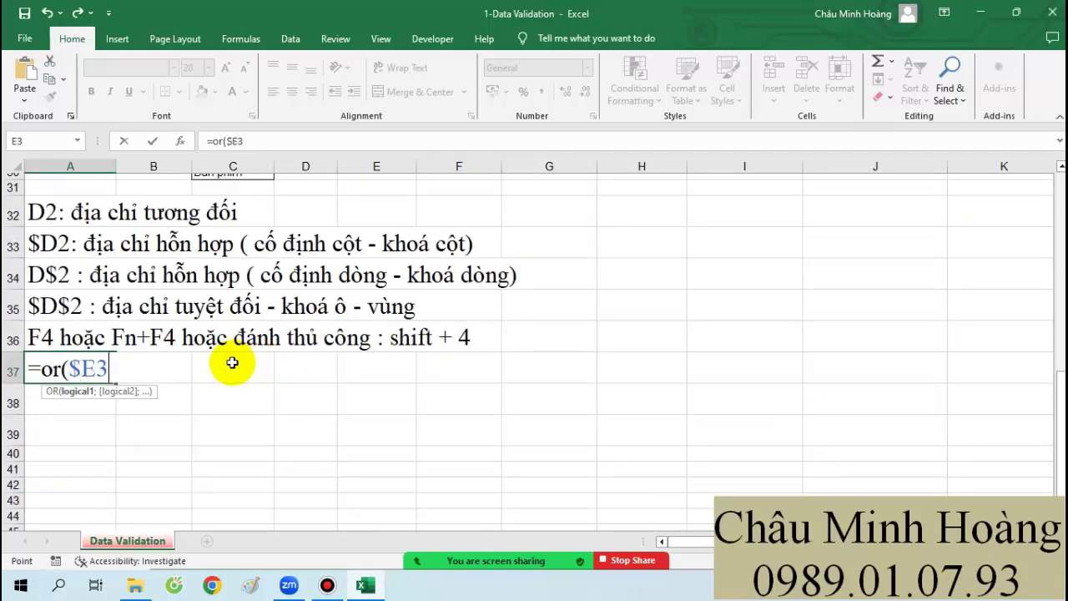
{"action": "type", "text": "=\"Hoa Hồng"}
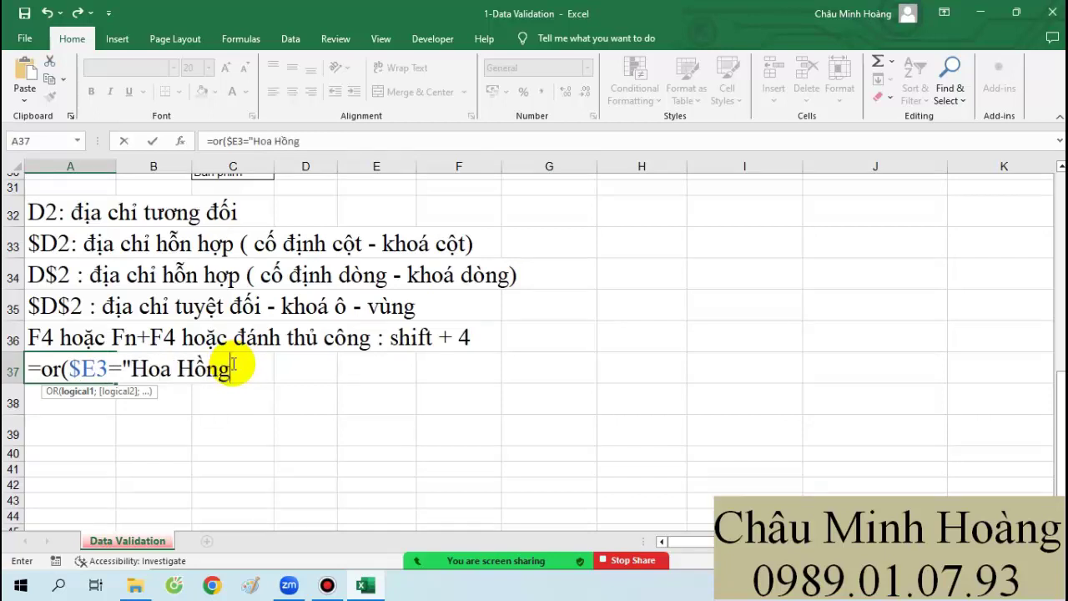
{"action": "type", "text": "\";"}
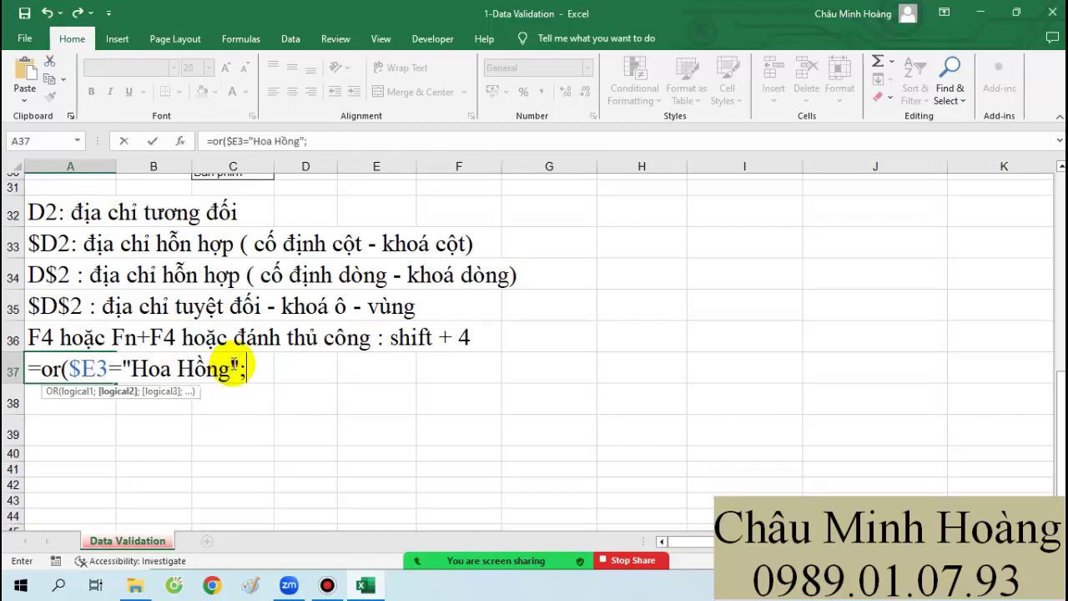
Step: Add the second condition $E3="Hoa Lan" to the OR formula in A37 and commit it, keeping the cell selected
{"action": "type", "text": "E3"}
{"action": "key", "text": "F4"}
{"action": "key", "text": "F4"}
{"action": "key", "text": "F4"}
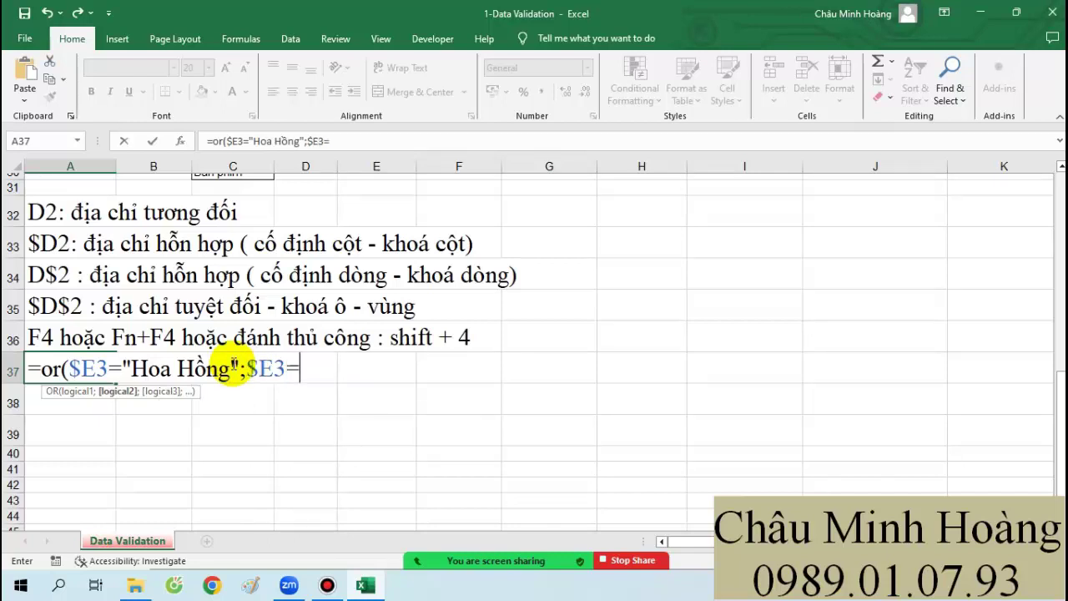
{"action": "type", "text": "=\"Hoa Lan"}
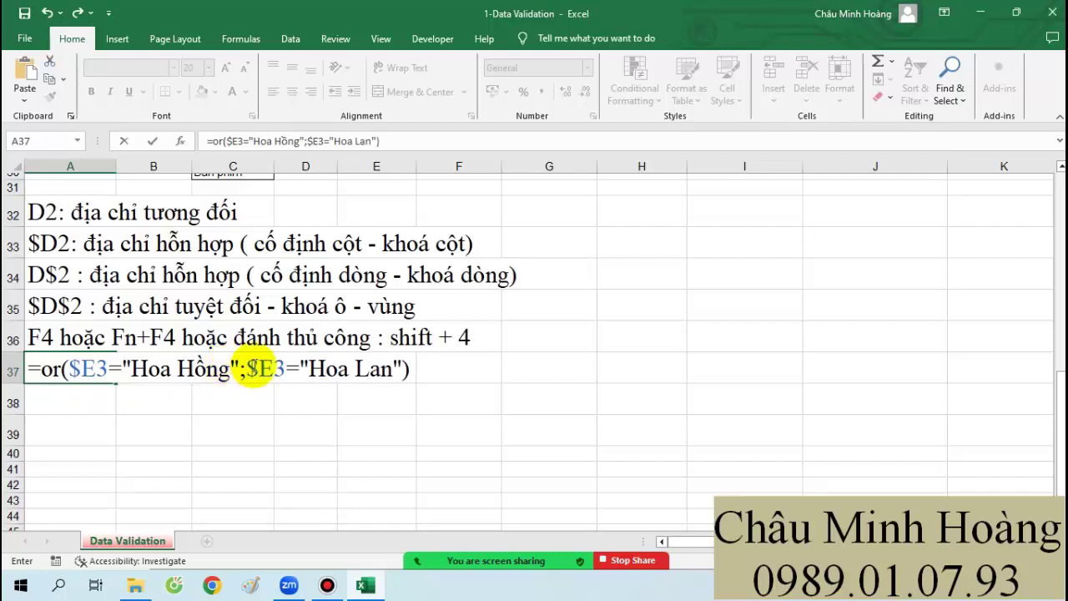
{"action": "key", "text": "ctrl+Return"}
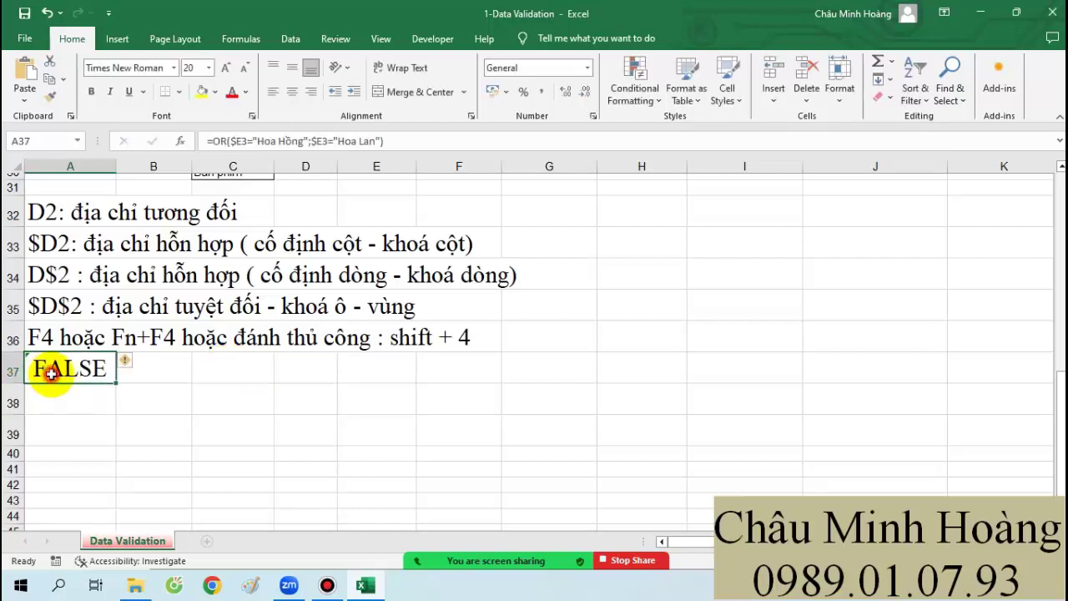
Step: Copy the formula text in A37 without its equals sign, and remove that sign so the cell holds plain text
{"action": "double_click", "coordinate": [46, 369]}
{"action": "left_click_drag", "start_coordinate": [28, 369], "coordinate": [429, 368]}
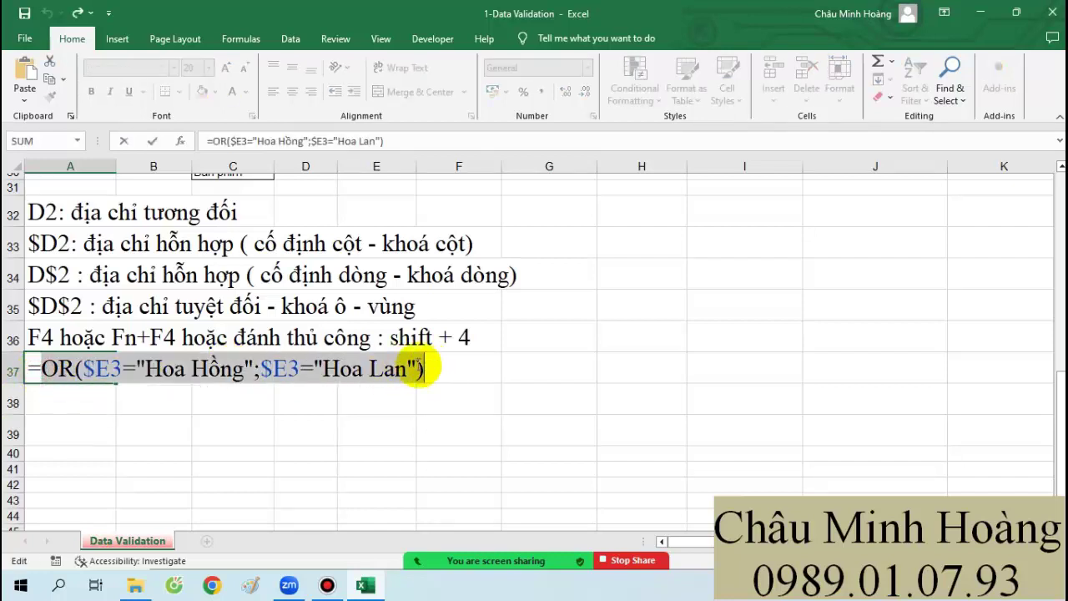
{"action": "left_click", "coordinate": [40, 370]}
{"action": "key", "text": "BackSpace"}
{"action": "key", "text": "Return"}
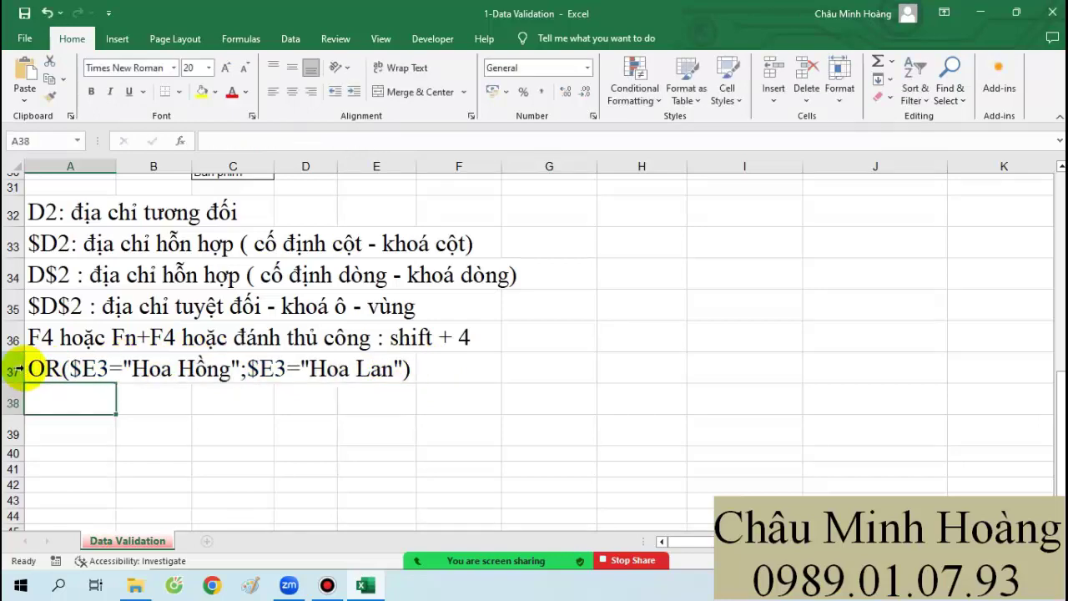
Step: Apply Custom data validation to cells E3:E6 with the copied formula =OR($E3="Hoa Hồng";$E3="Hoa Lan")
{"action": "scroll", "coordinate": [267, 395], "scroll_direction": "up", "scroll_amount": 5}
{"action": "scroll", "coordinate": [266, 396], "scroll_direction": "up", "scroll_amount": 5}
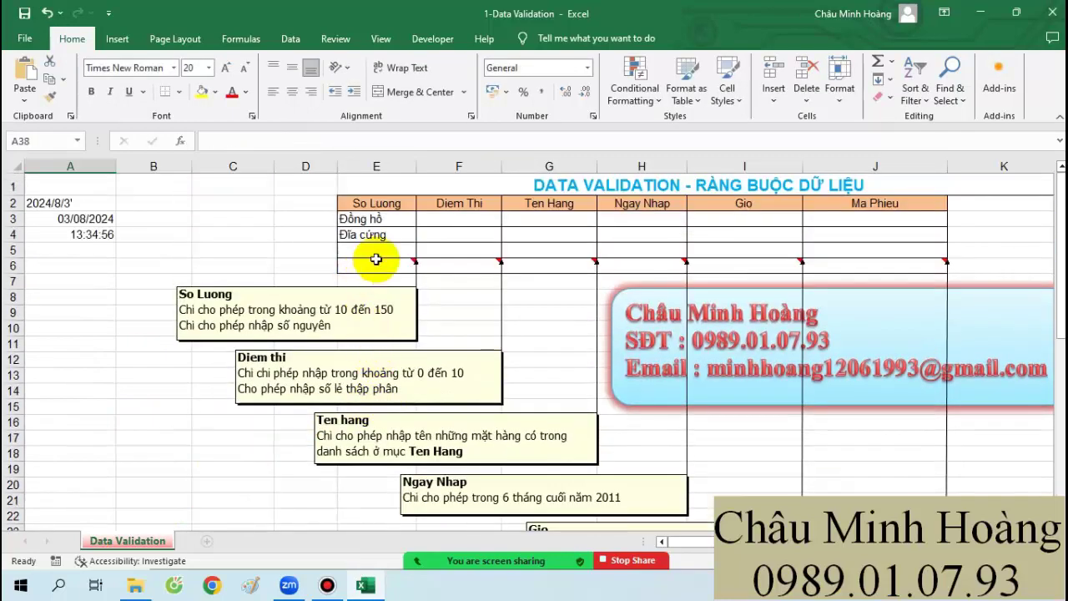
{"action": "left_click_drag", "start_coordinate": [376, 220], "coordinate": [386, 265]}
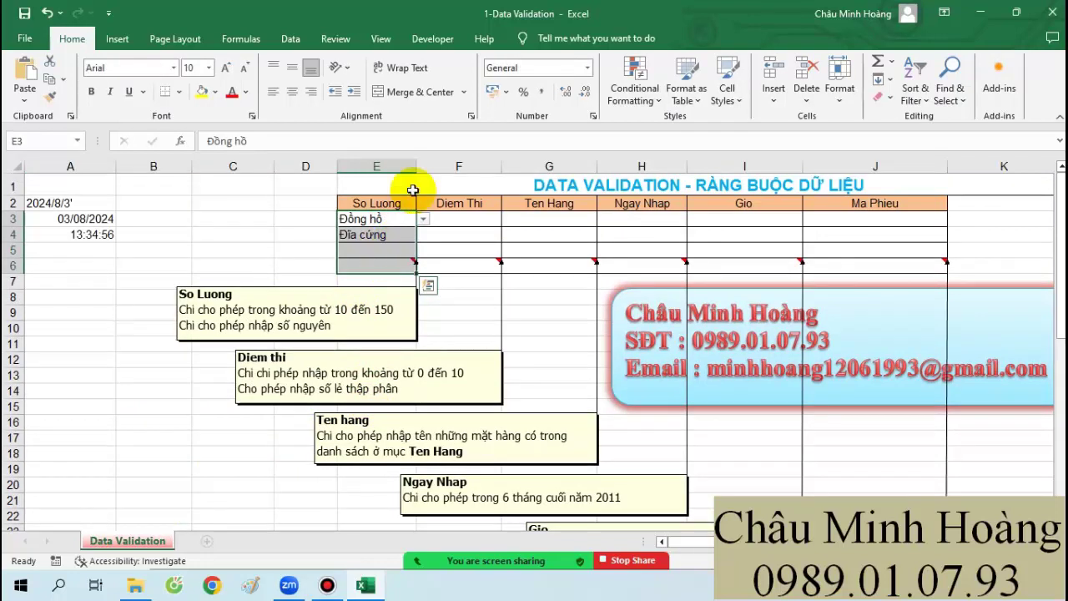
{"action": "left_click", "coordinate": [290, 38]}
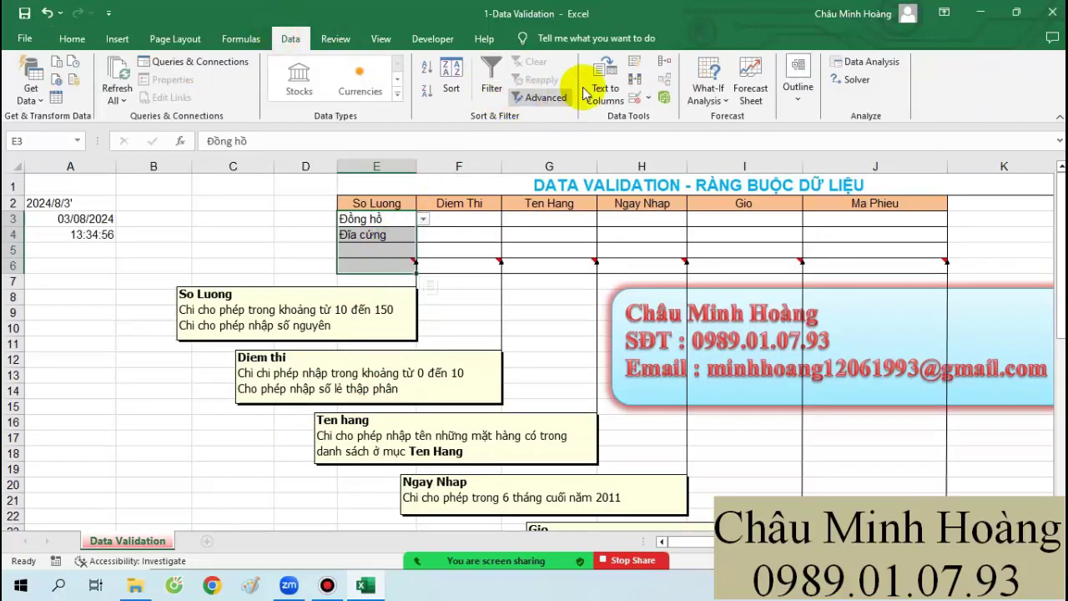
{"action": "left_click", "coordinate": [634, 97]}
{"action": "left_click", "coordinate": [598, 289]}
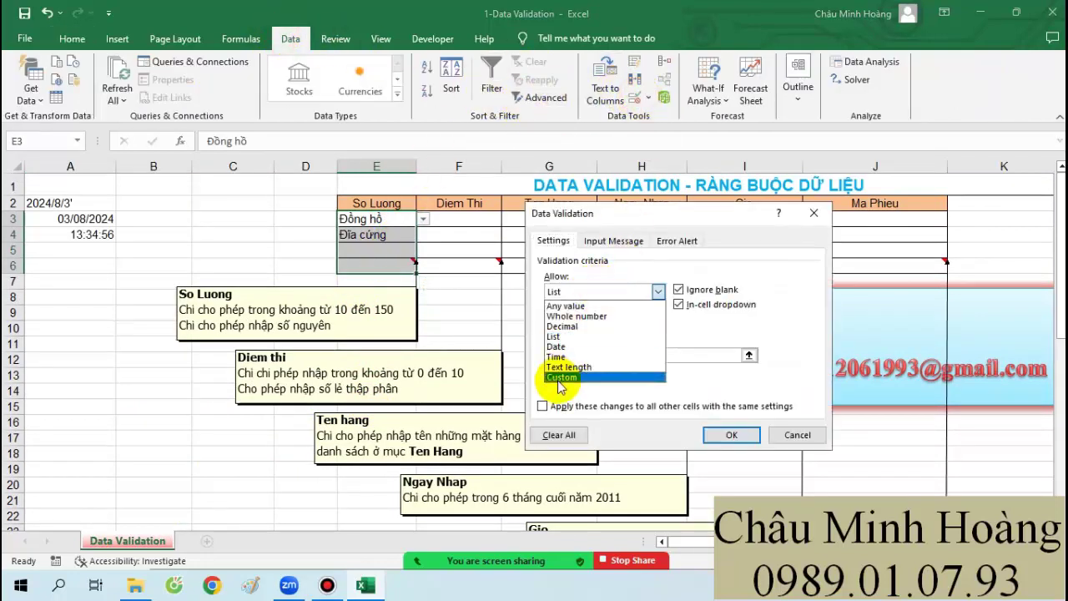
{"action": "left_click", "coordinate": [584, 374]}
{"action": "left_click", "coordinate": [613, 356]}
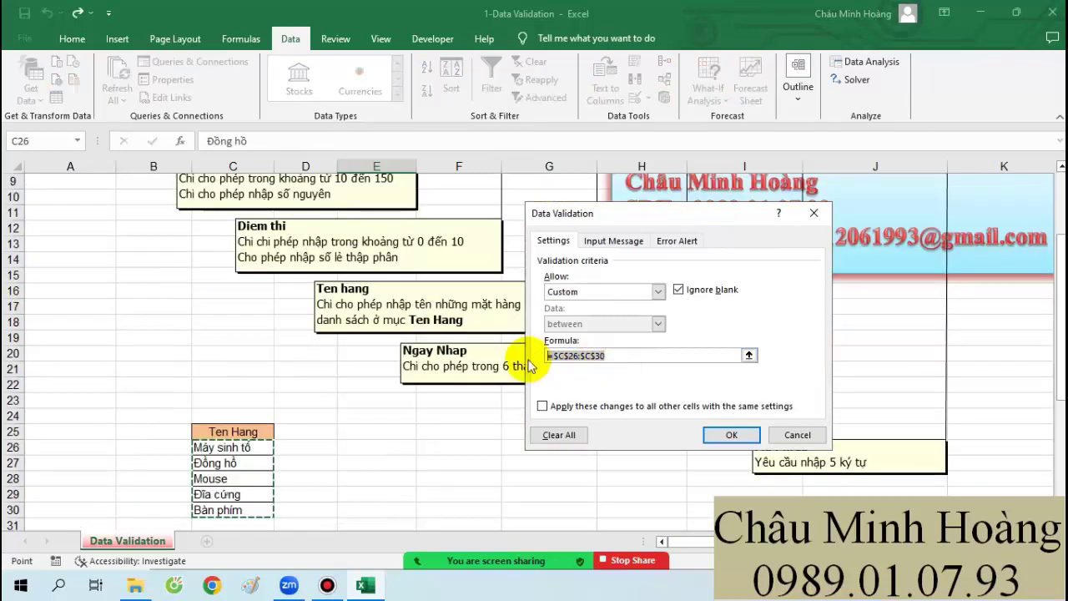
{"action": "key", "text": "ctrl+v"}
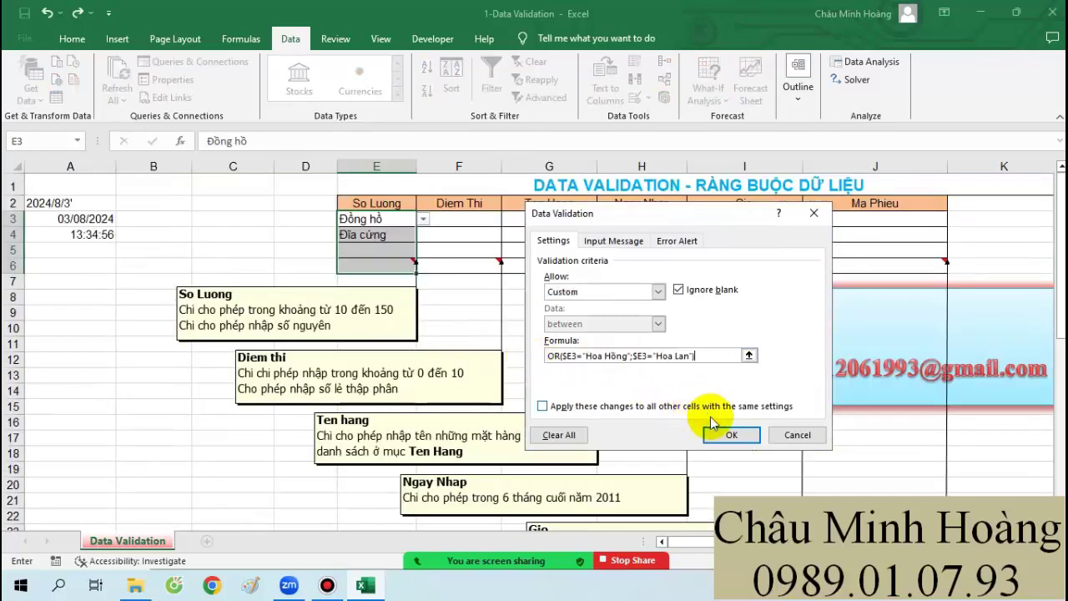
{"action": "left_click", "coordinate": [548, 355]}
{"action": "type", "text": "="}
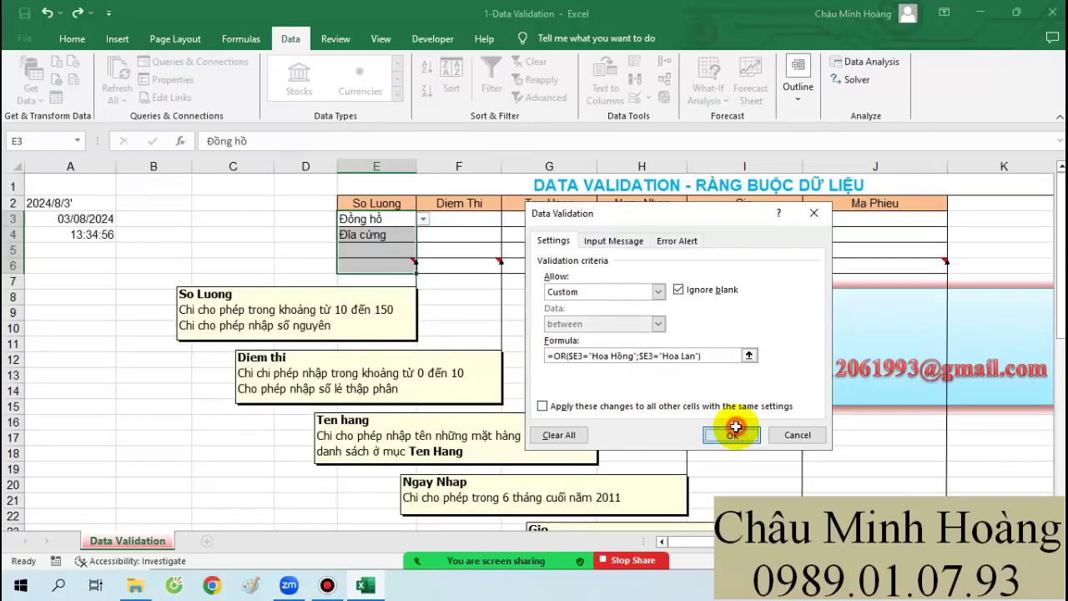
{"action": "left_click", "coordinate": [731, 434]}
Step: Enter "hoa hồng" in cell E4 and "hoa lan" in cell E5
{"action": "left_click", "coordinate": [397, 232]}
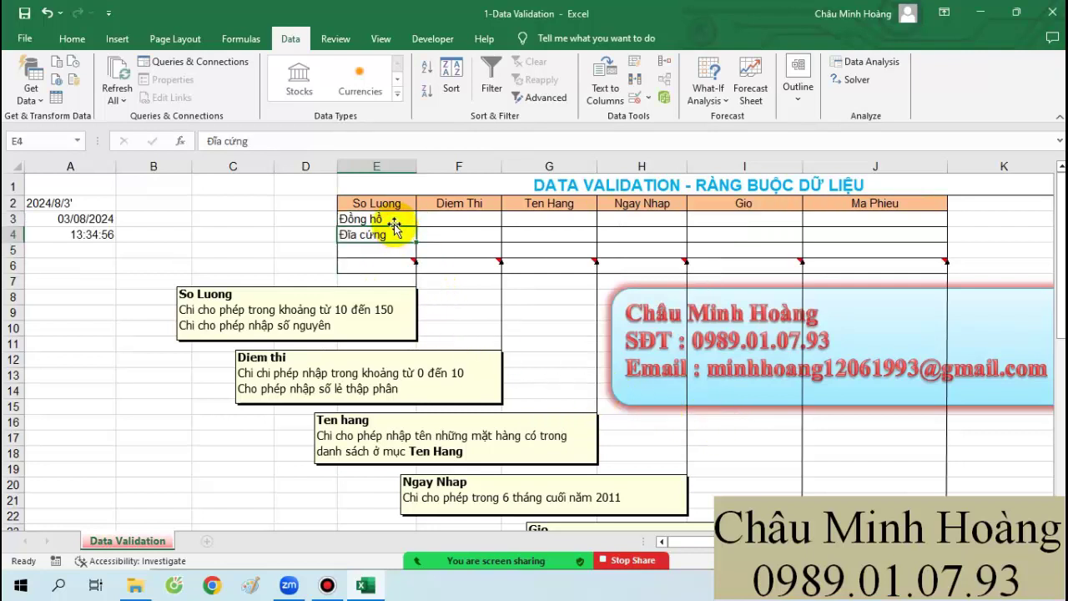
{"action": "type", "text": "hoa hồng"}
{"action": "key", "text": "Return"}
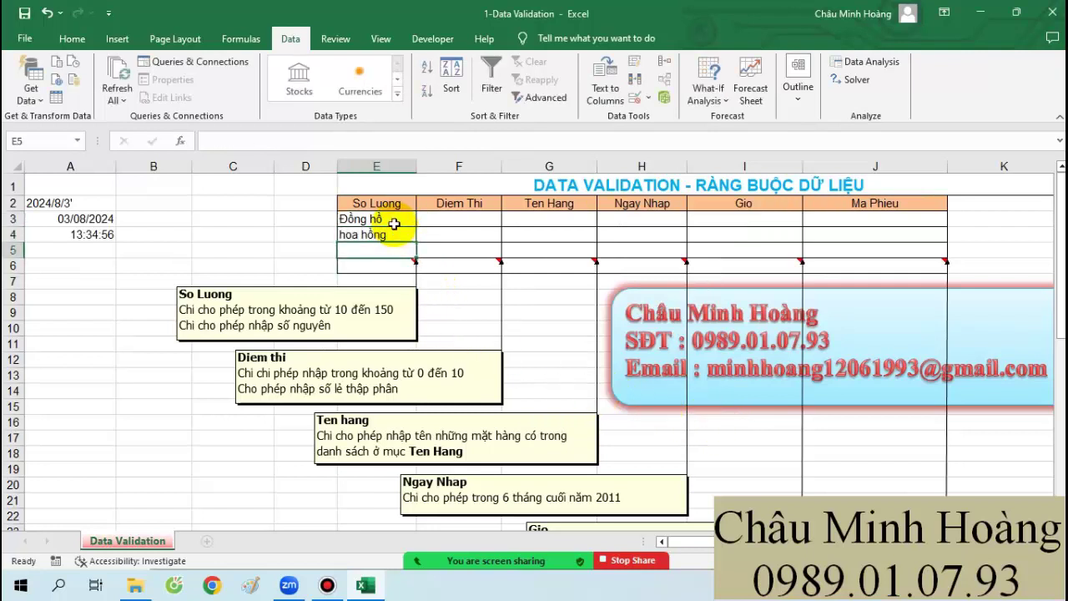
{"action": "type", "text": "hoa lan"}
{"action": "key", "text": "Return"}
Step: Try to enter "hoa huệ" in cell E6 to test the custom validation rule
{"action": "type", "text": "ho"}
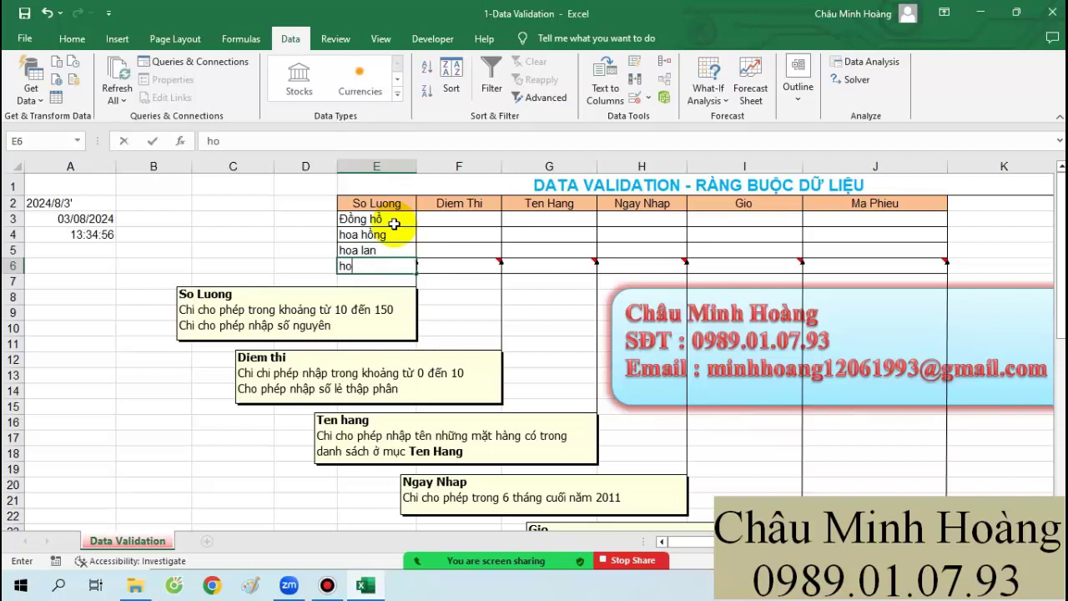
{"action": "type", "text": "a hueệ"}
{"action": "key", "text": "Return"}
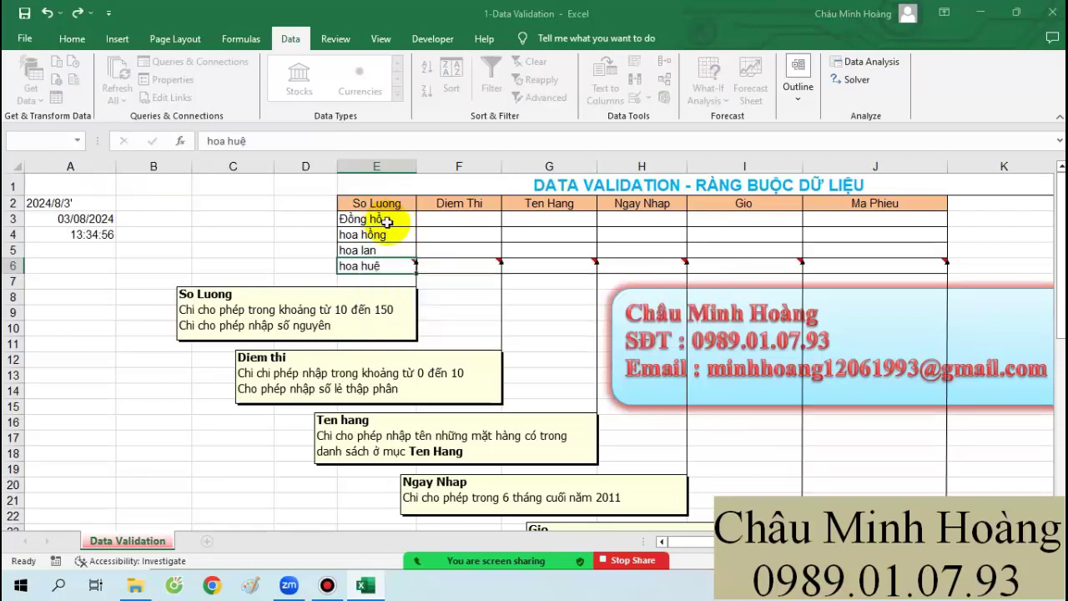
{"action": "key", "text": "Escape"}
Step: Set the validation error message for cells E3:E6 to "chỉ nhập hoa hồng và hoa lan", keeping the Stop style
{"action": "left_click_drag", "start_coordinate": [388, 218], "coordinate": [379, 265]}
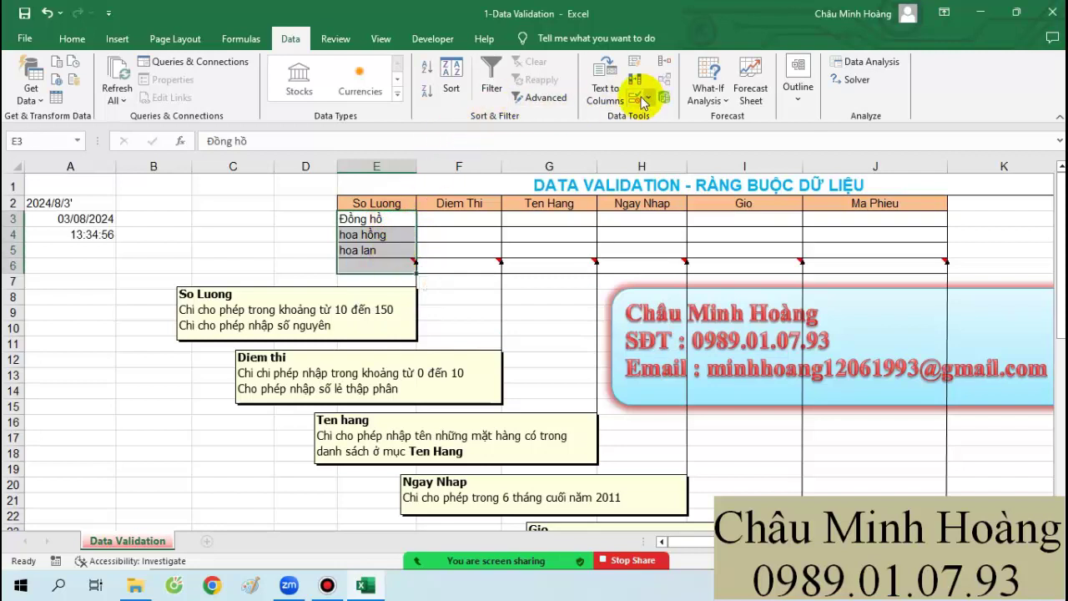
{"action": "left_click", "coordinate": [636, 98]}
{"action": "left_click", "coordinate": [676, 240]}
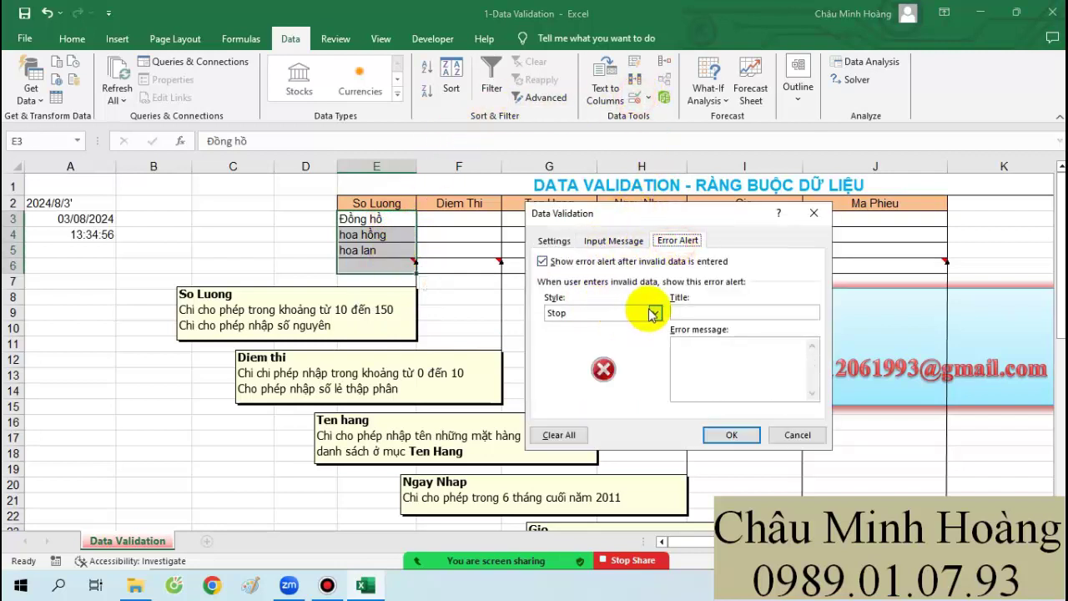
{"action": "left_click", "coordinate": [711, 346]}
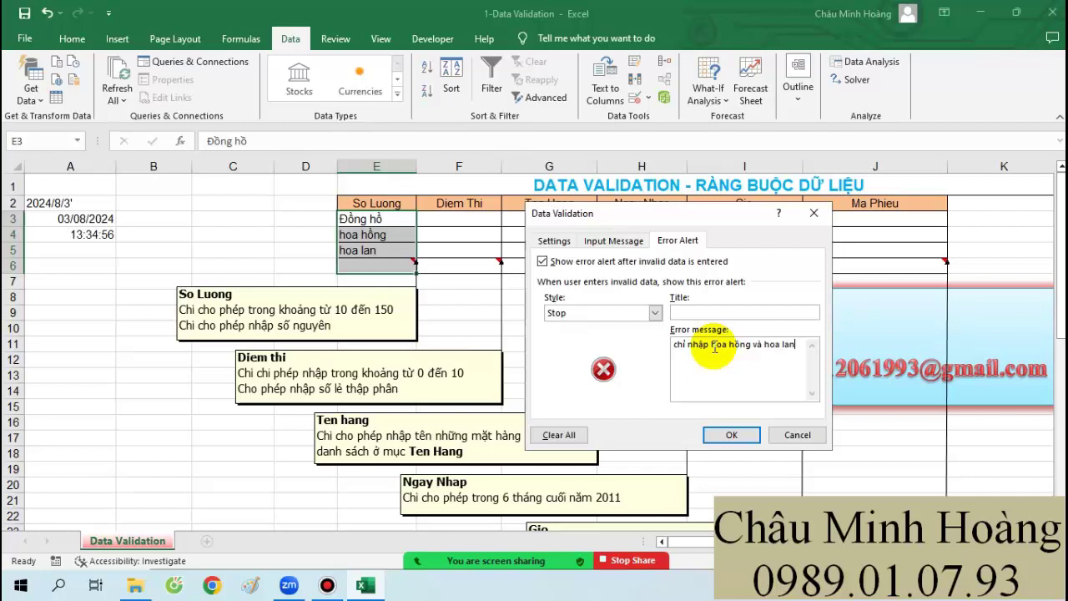
{"action": "left_click", "coordinate": [731, 435]}
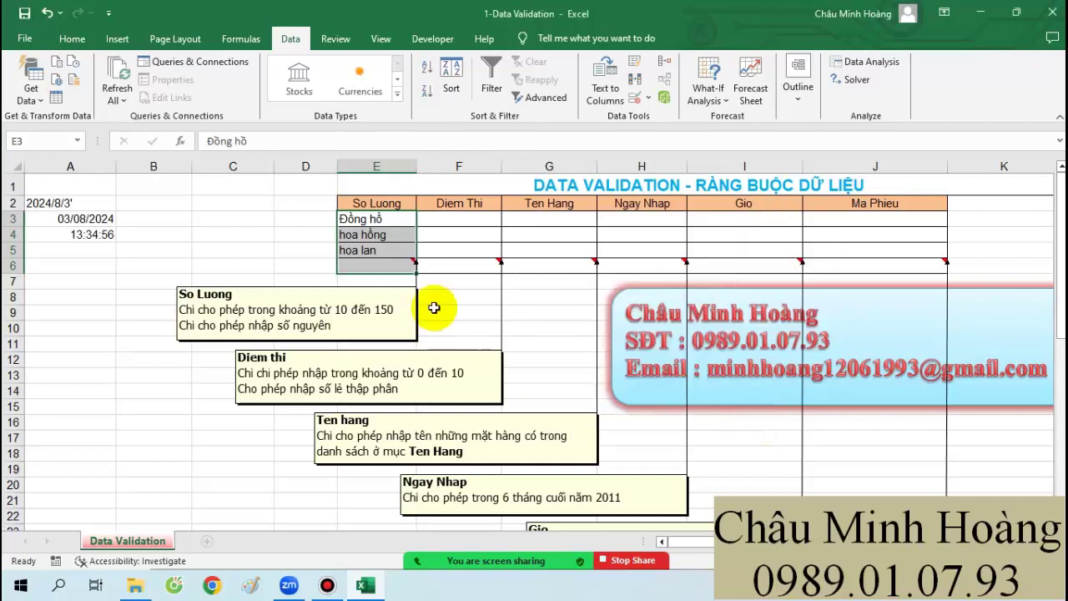
Step: Try to enter "adGH" in cell E6 to test the custom error alert, and dismiss the alert
{"action": "left_click", "coordinate": [362, 261]}
{"action": "type", "text": "adGH"}
{"action": "key", "text": "Return"}
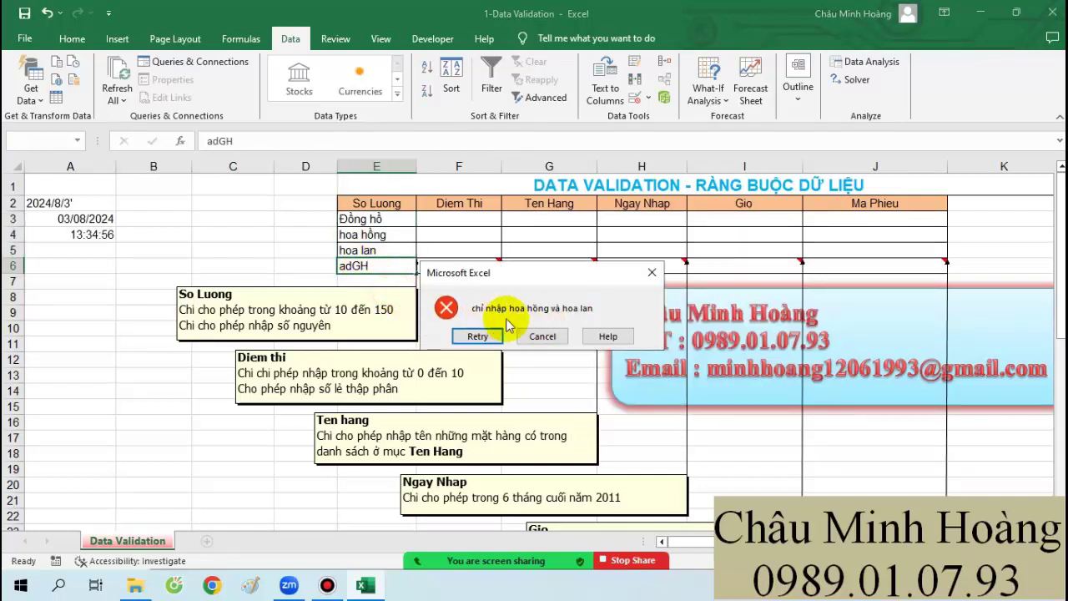
{"action": "left_click", "coordinate": [651, 273]}
Step: Set the validation input message for cells E3:E6 to "CHI CHO PHEP NHAP" and check the prompt on E5 and E4
{"action": "left_click_drag", "start_coordinate": [407, 221], "coordinate": [392, 265]}
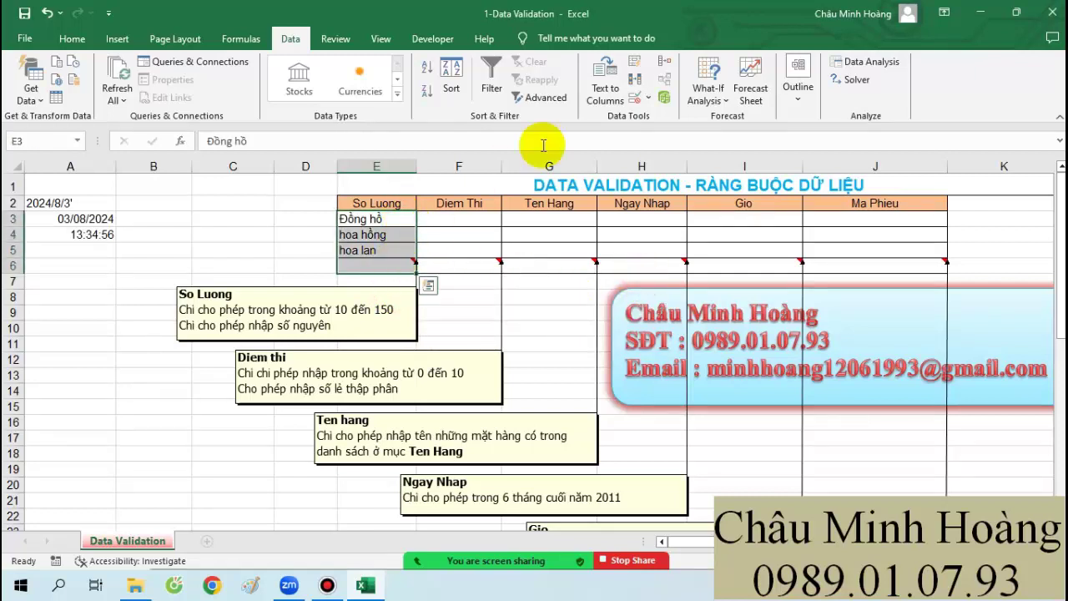
{"action": "left_click", "coordinate": [635, 98]}
{"action": "left_click", "coordinate": [596, 241]}
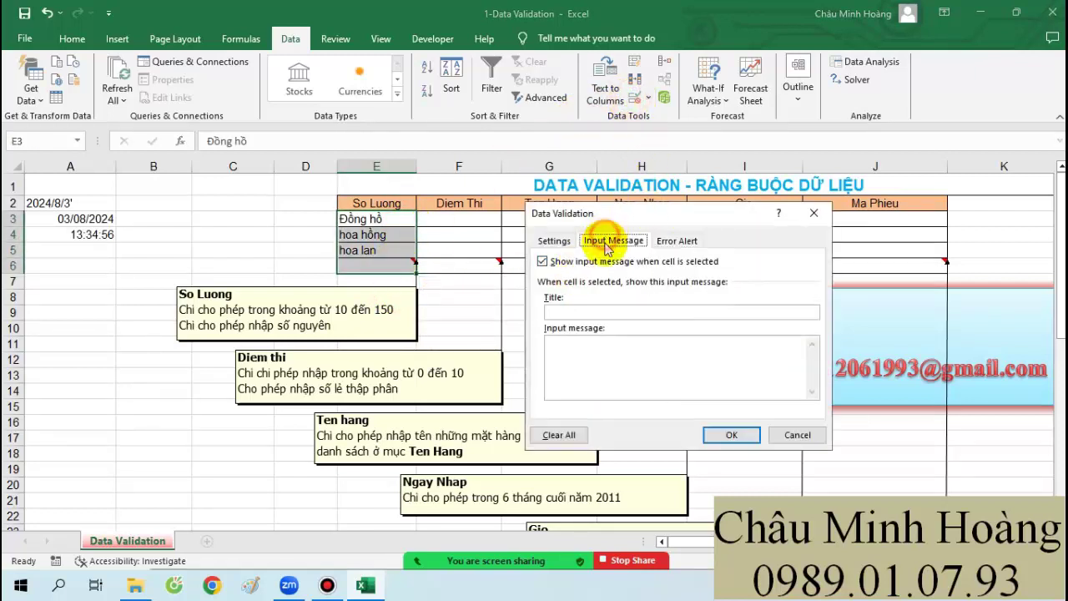
{"action": "left_click", "coordinate": [607, 310]}
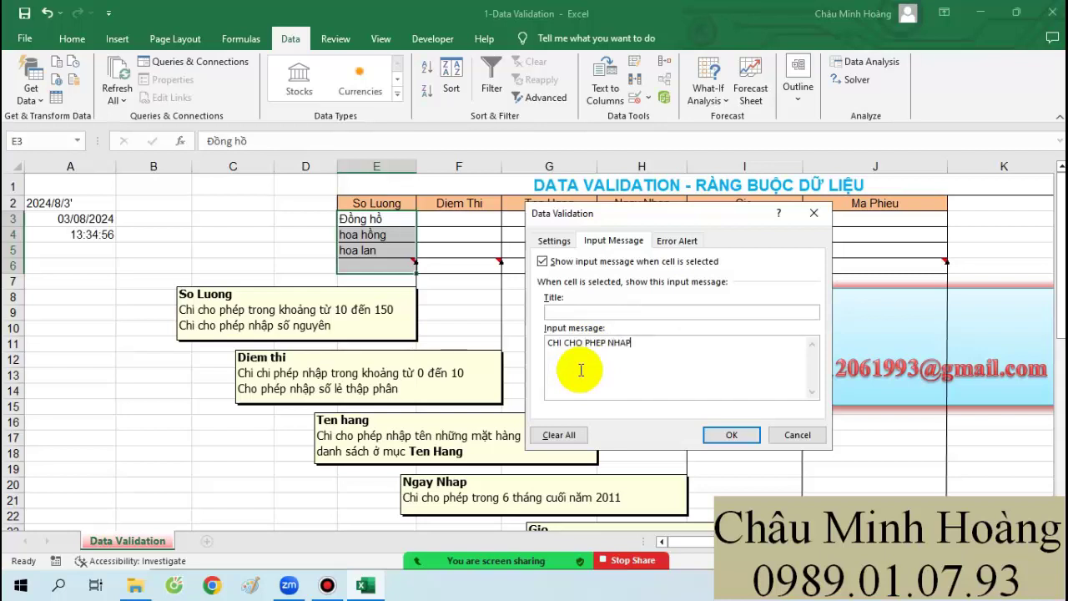
{"action": "left_click", "coordinate": [725, 434]}
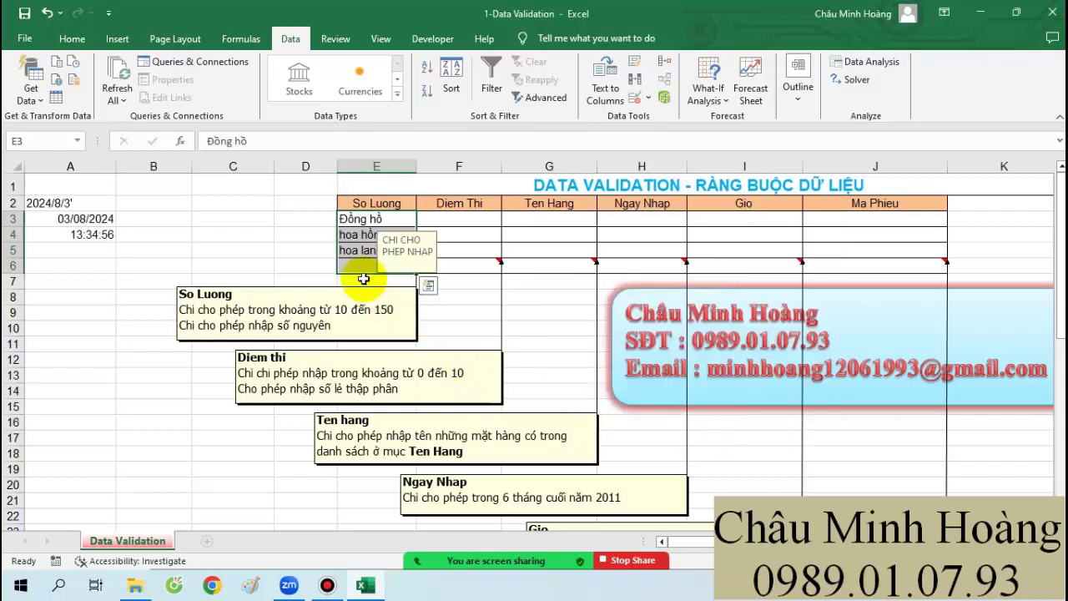
{"action": "left_click", "coordinate": [372, 250]}
{"action": "left_click", "coordinate": [375, 234]}
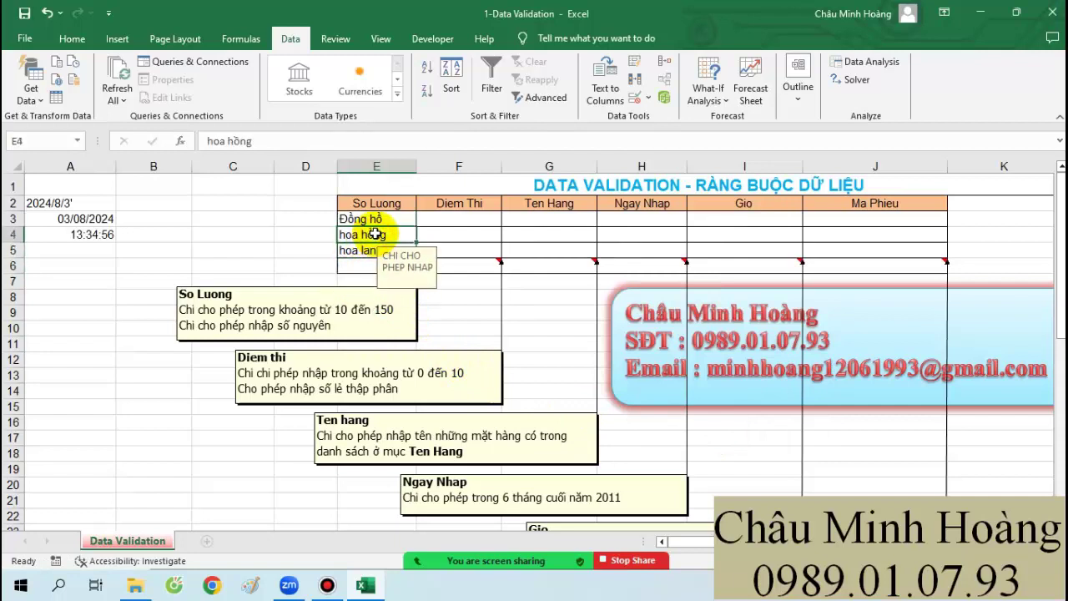
Step: Review the input message, error alert and custom OR formula in the data validation of cells E3:E6, and close the dialog without changes
{"action": "left_click_drag", "start_coordinate": [372, 218], "coordinate": [376, 265]}
{"action": "left_click", "coordinate": [634, 100]}
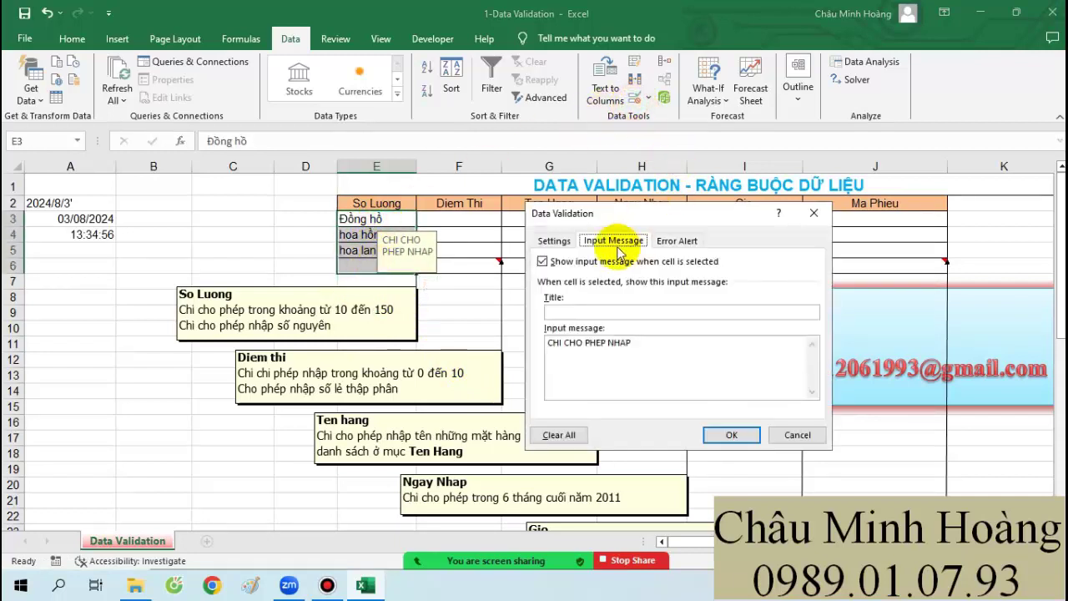
{"action": "left_click", "coordinate": [676, 241]}
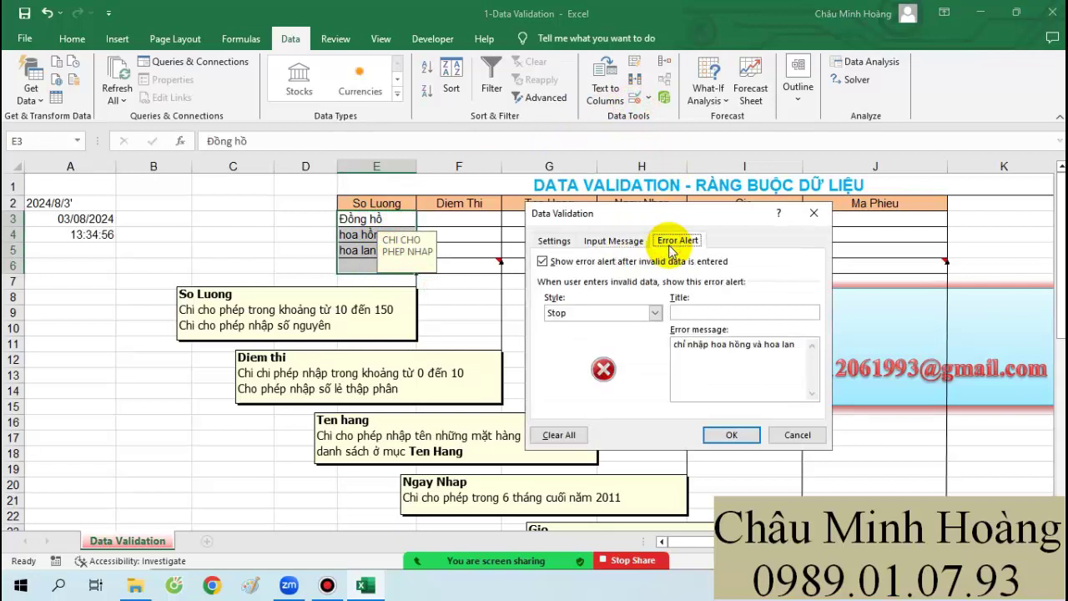
{"action": "left_click", "coordinate": [747, 349]}
{"action": "left_click", "coordinate": [554, 240]}
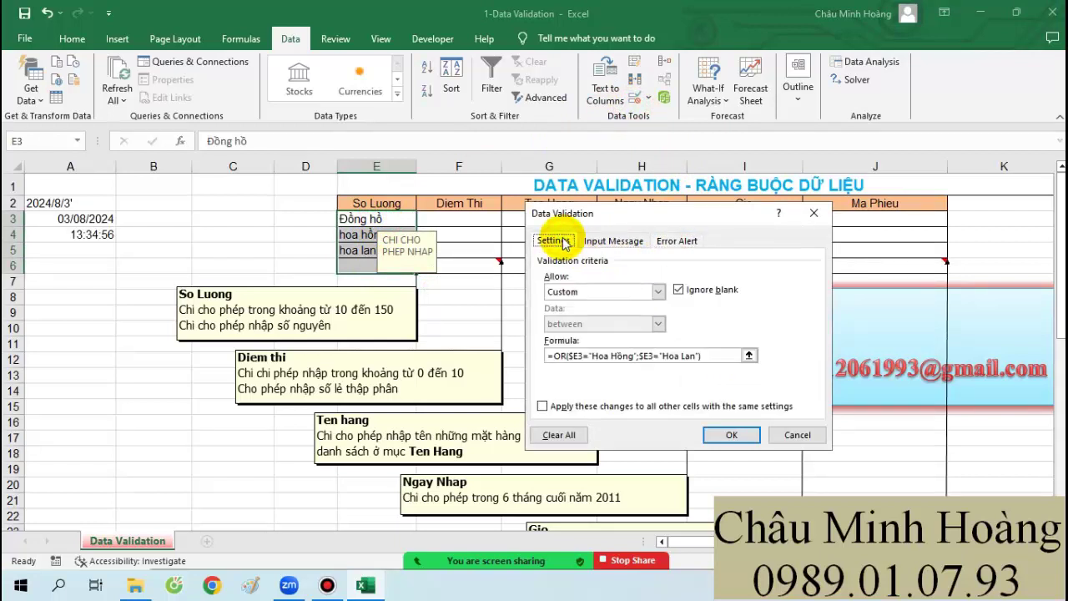
{"action": "left_click_drag", "start_coordinate": [722, 355], "coordinate": [568, 342]}
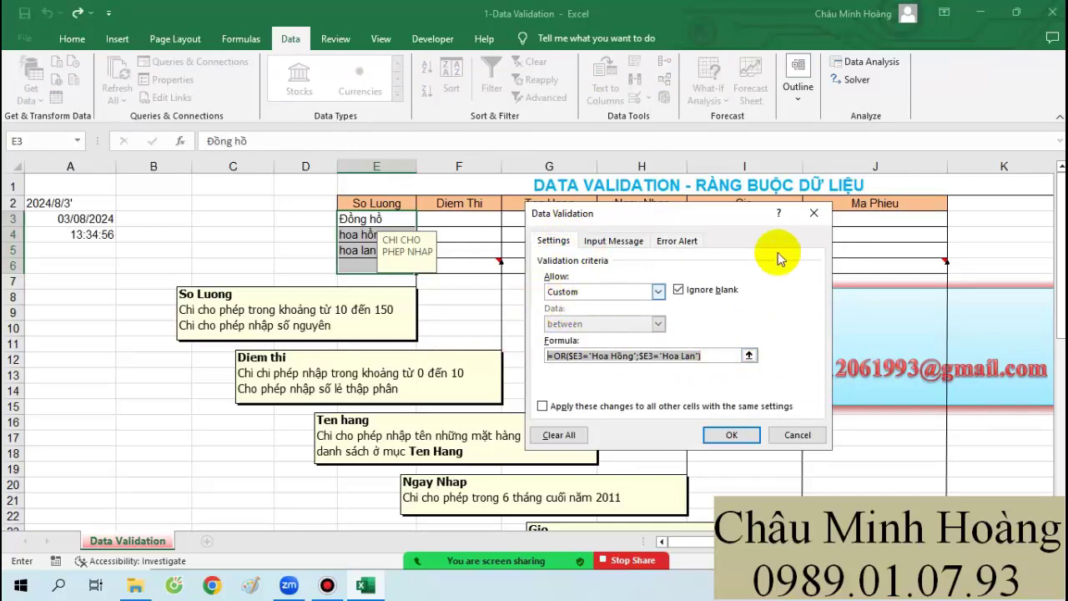
{"action": "left_click", "coordinate": [813, 213]}
Step: Review the notes on relative, mixed and absolute references and the OR formula in rows 32 to 37
{"action": "scroll", "coordinate": [348, 409], "scroll_direction": "down", "scroll_amount": 6}
{"action": "scroll", "coordinate": [348, 409], "scroll_direction": "down", "scroll_amount": 5}
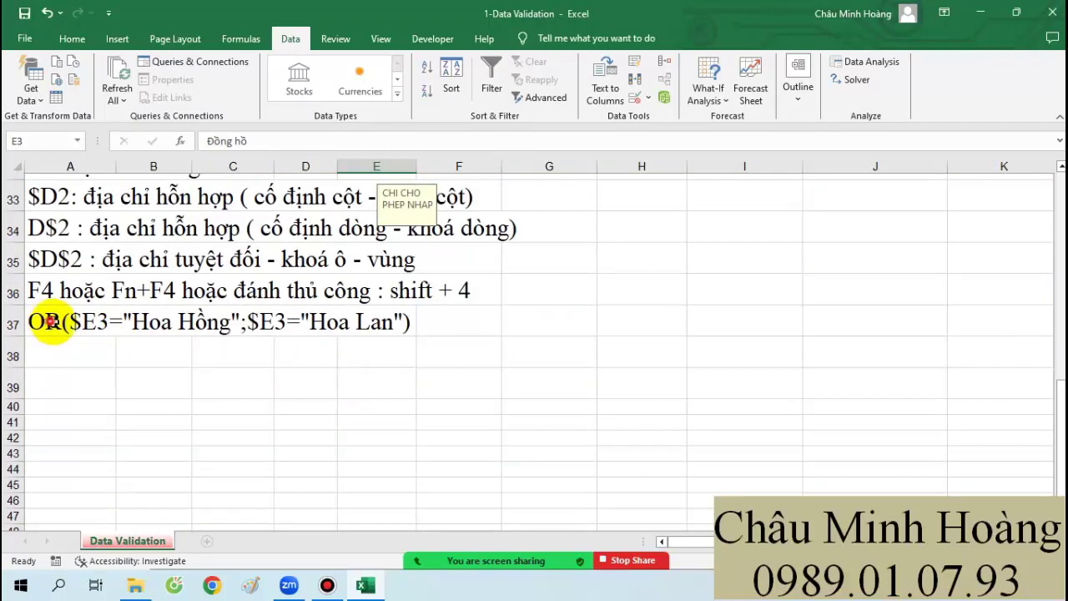
{"action": "left_click_drag", "start_coordinate": [52, 320], "coordinate": [376, 324]}
{"action": "scroll", "coordinate": [427, 348], "scroll_direction": "up", "scroll_amount": 1}
{"action": "scroll", "coordinate": [427, 349], "scroll_direction": "up", "scroll_amount": 1}
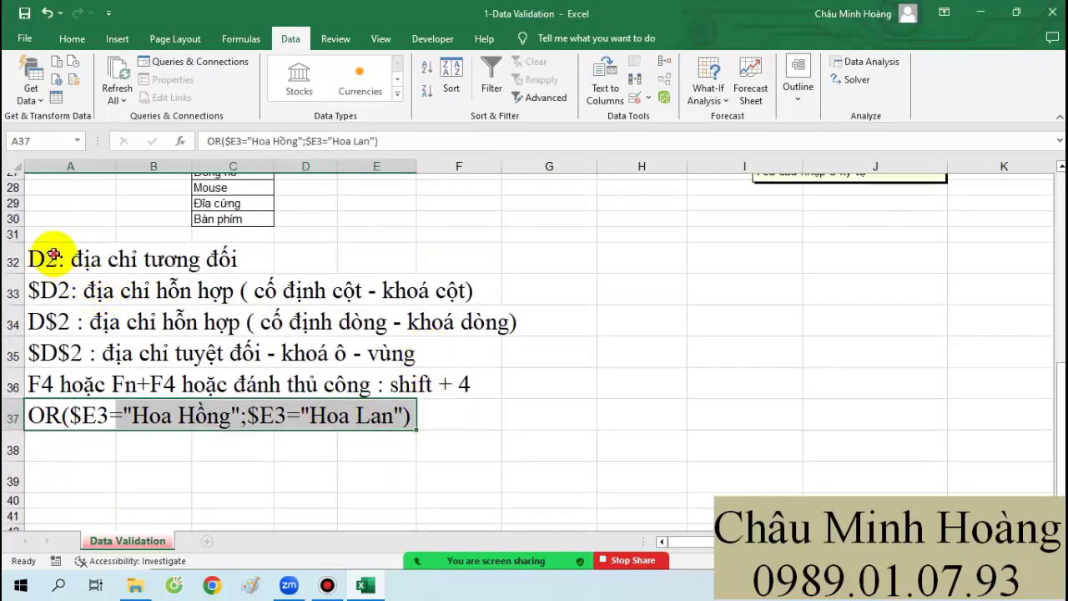
{"action": "left_click_drag", "start_coordinate": [51, 257], "coordinate": [591, 414]}
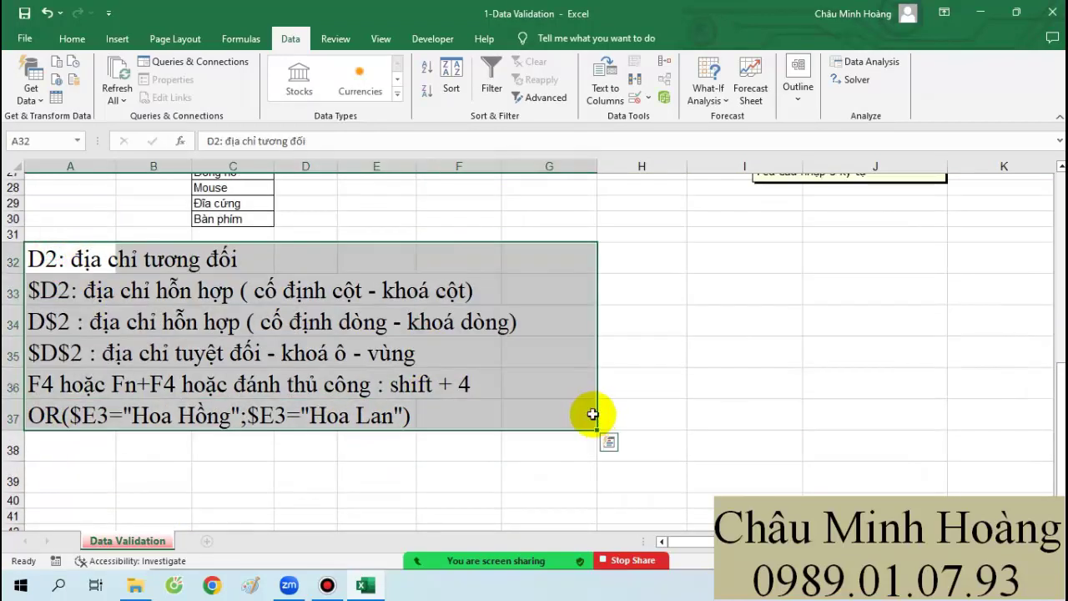
{"action": "scroll", "coordinate": [594, 417], "scroll_direction": "up", "scroll_amount": 9}
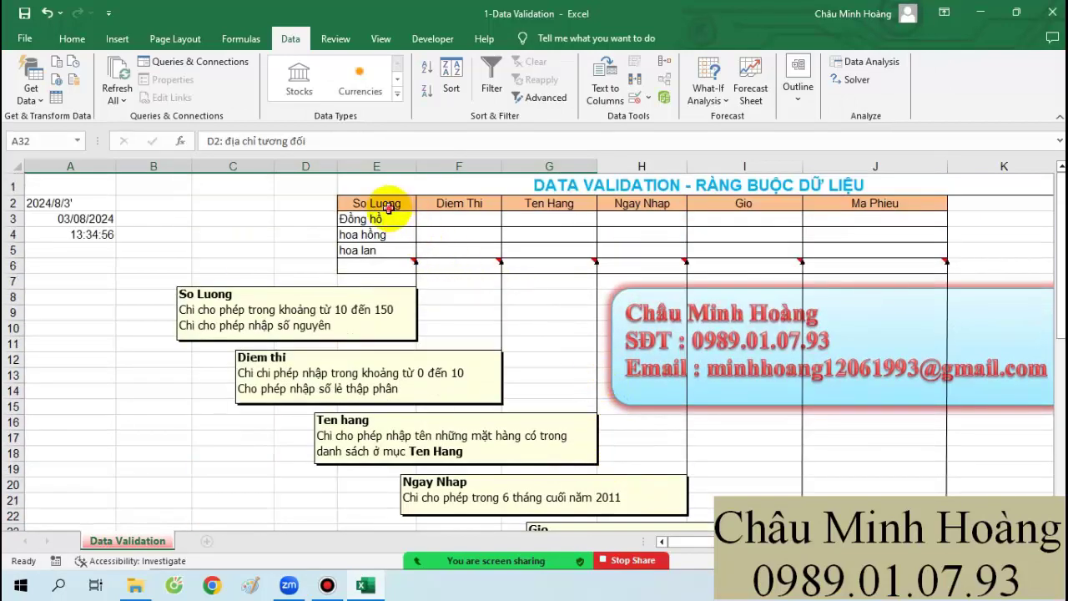
{"action": "left_click", "coordinate": [388, 208]}
{"action": "scroll", "coordinate": [483, 367], "scroll_direction": "down", "scroll_amount": 10}
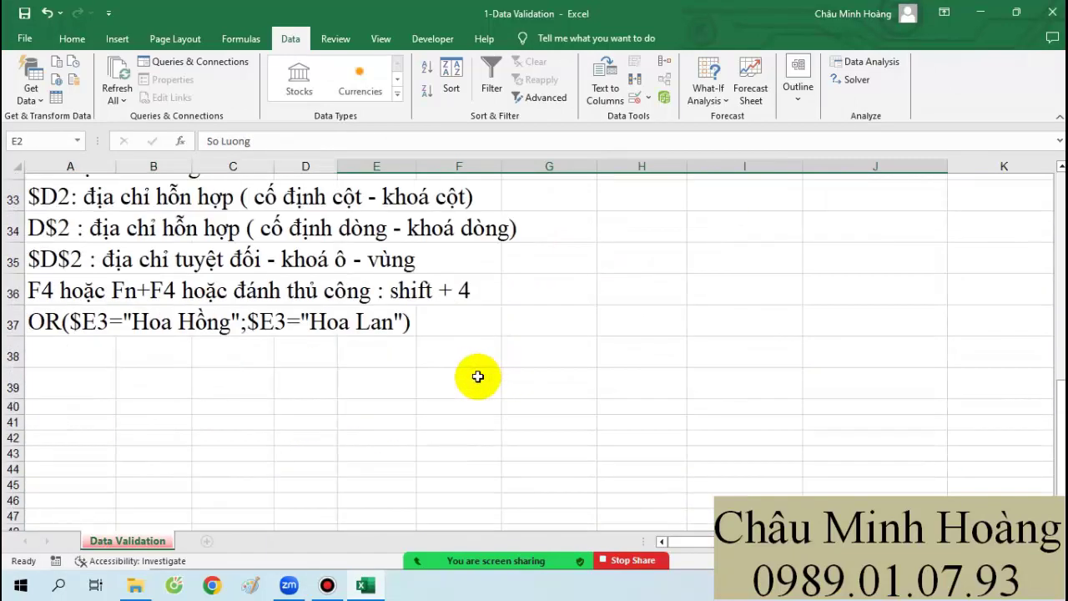
{"action": "scroll", "coordinate": [333, 357], "scroll_direction": "up", "scroll_amount": 2}
{"action": "left_click_drag", "start_coordinate": [100, 259], "coordinate": [565, 417]}
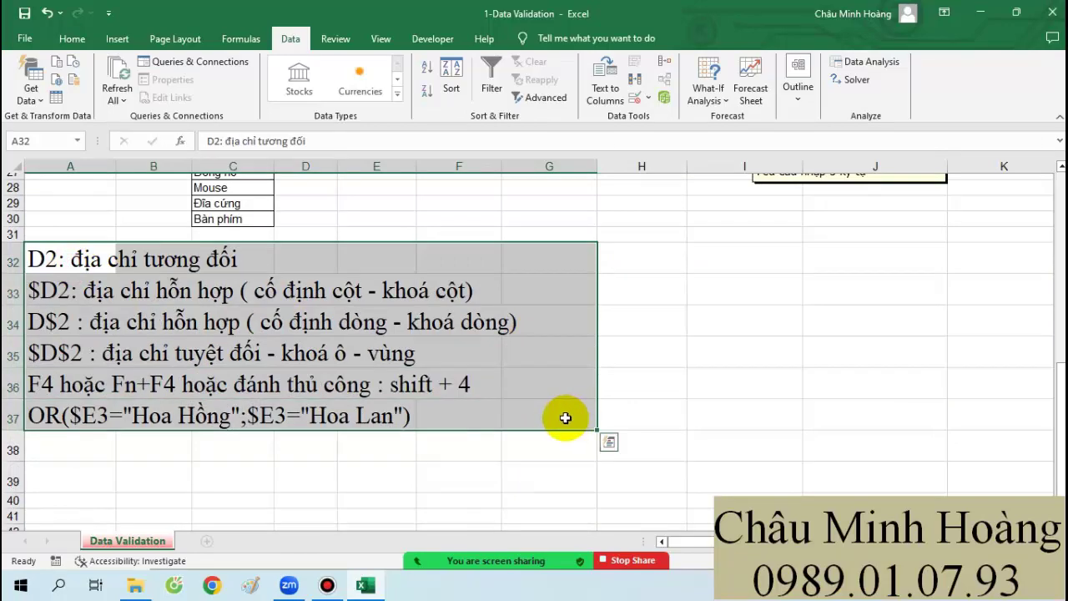
{"action": "left_click", "coordinate": [327, 585]}
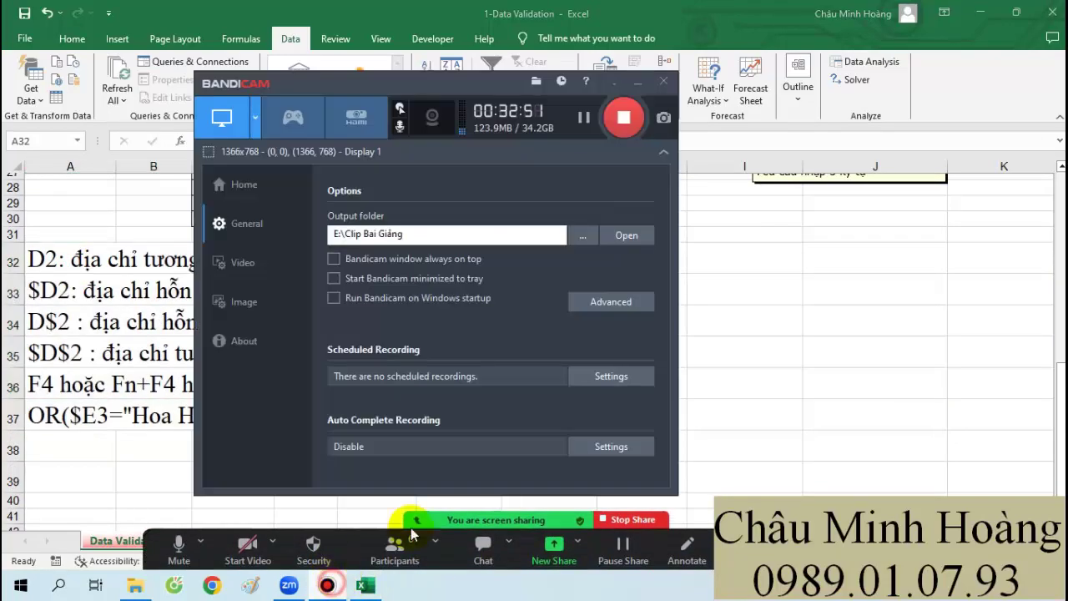
{"action": "left_click", "coordinate": [636, 82]}
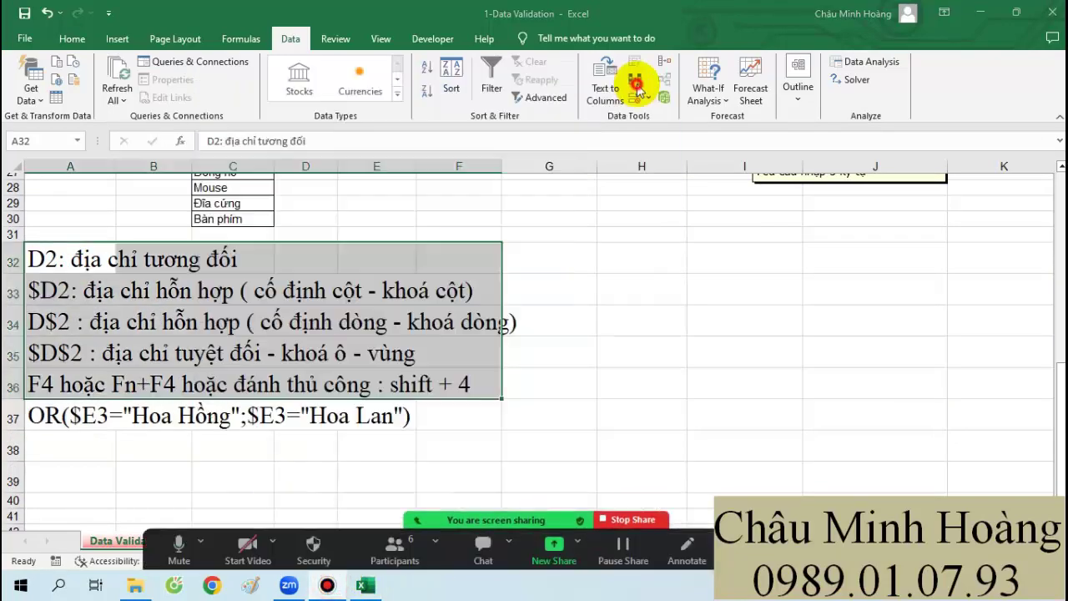
Step: Enter the example range "D3:F4" in cell A38 below the OR formula note
{"action": "left_click", "coordinate": [83, 450]}
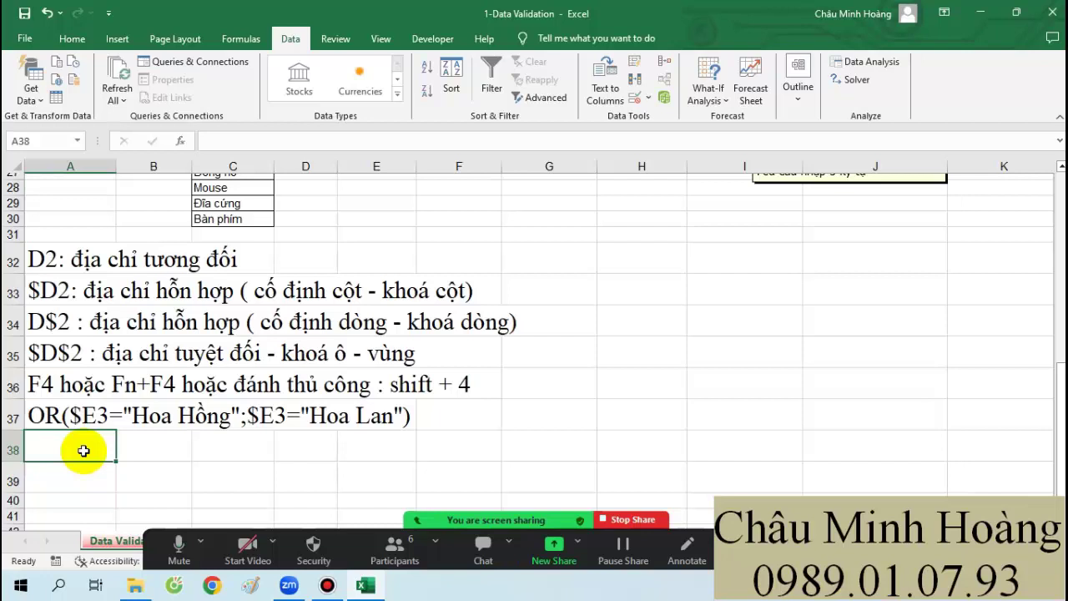
{"action": "type", "text": "d"}
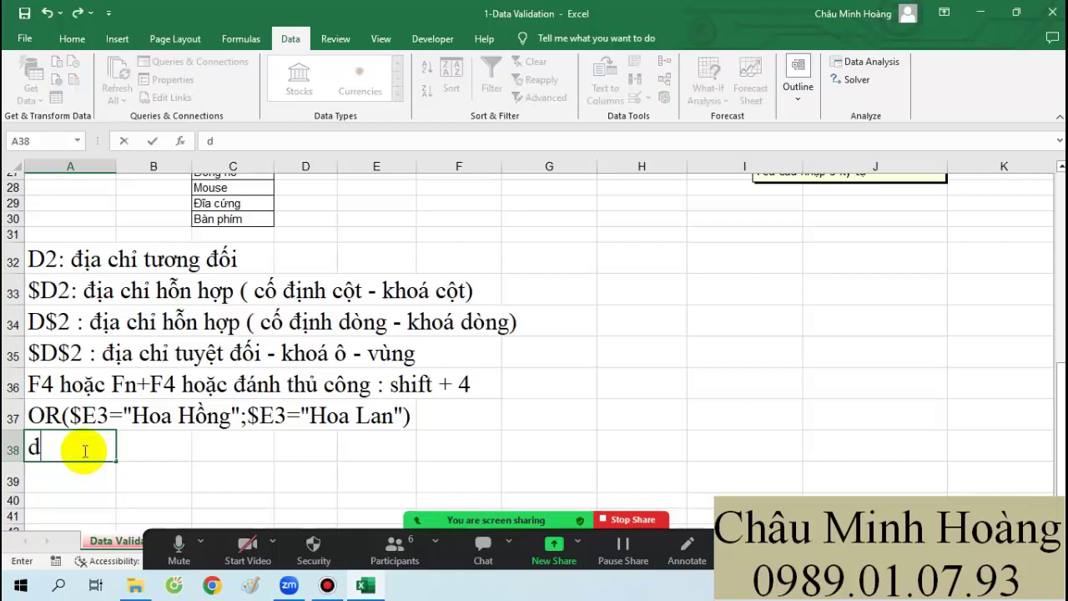
{"action": "type", "text": "D3:F4"}
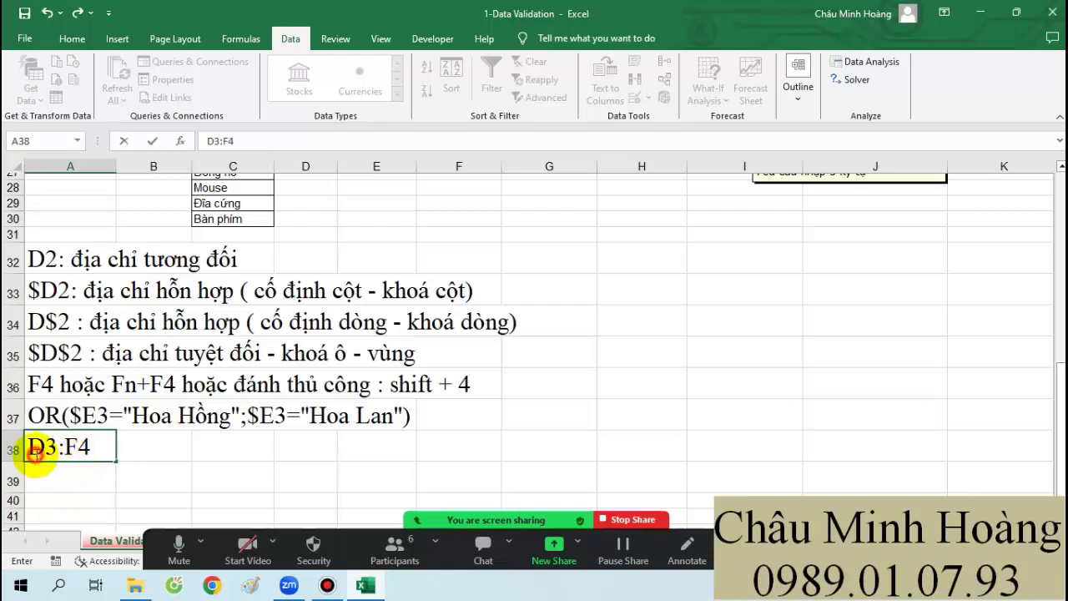
Step: Examine the start and end references of the range in A38 by highlighting their column letters and row numbers
{"action": "left_click", "coordinate": [60, 448]}
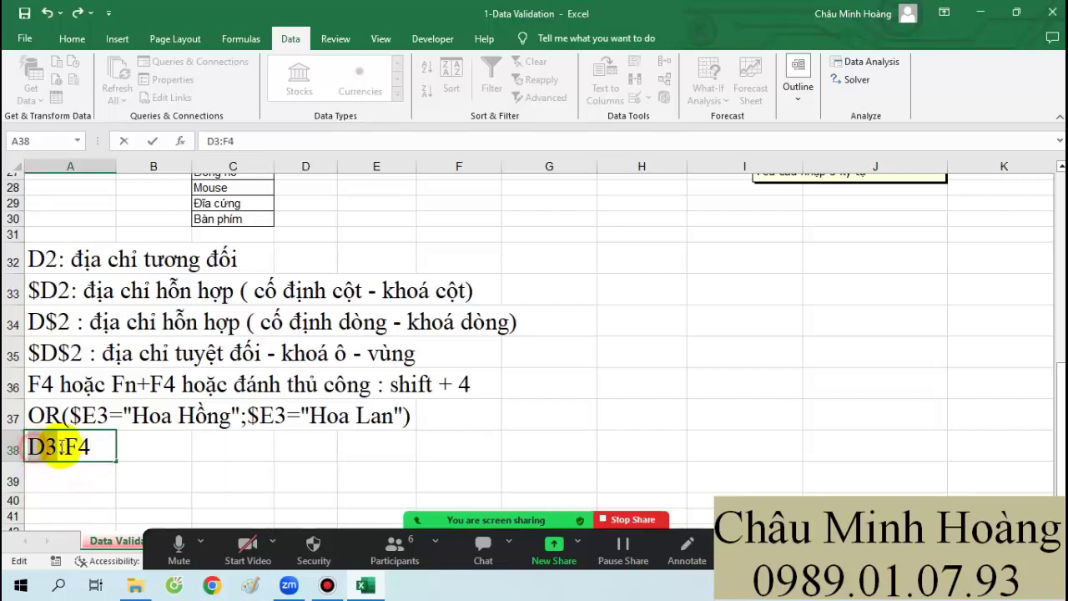
{"action": "double_click", "coordinate": [61, 448]}
{"action": "left_click", "coordinate": [90, 448]}
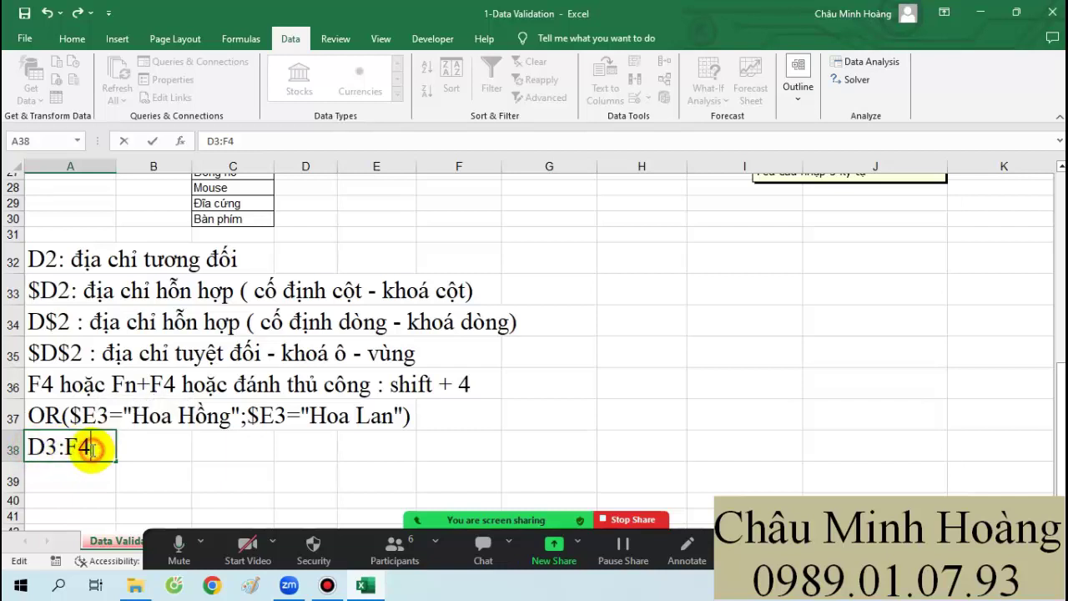
{"action": "left_click", "coordinate": [31, 446]}
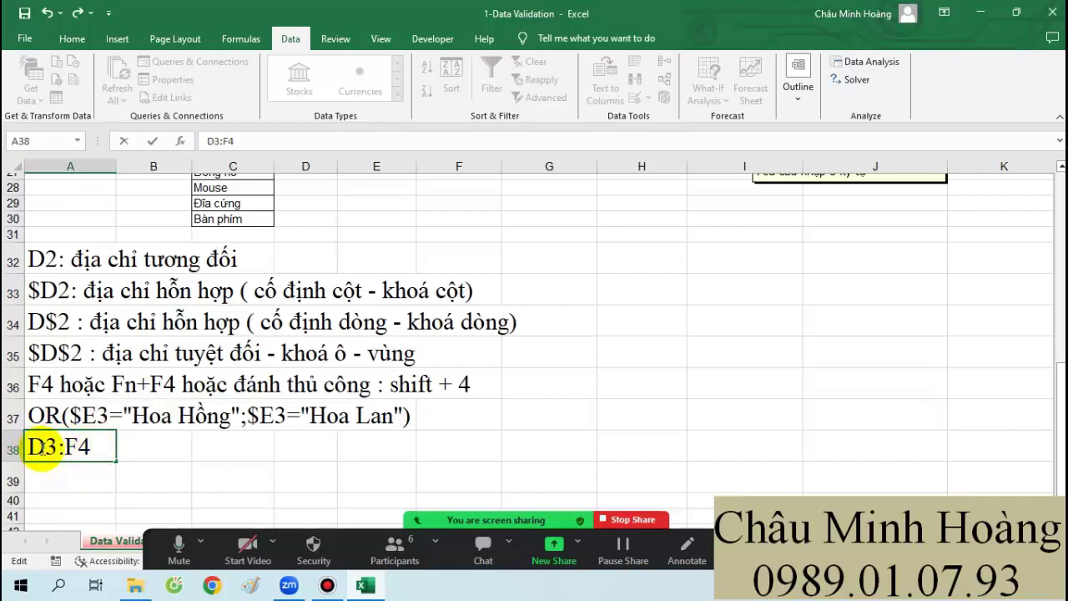
{"action": "mouse_move", "coordinate": [41, 448]}
{"action": "left_mouse_down"}
{"action": "mouse_move", "coordinate": [74, 445]}
{"action": "mouse_move", "coordinate": [55, 448]}
{"action": "left_mouse_up"}
{"action": "left_click", "coordinate": [32, 446]}
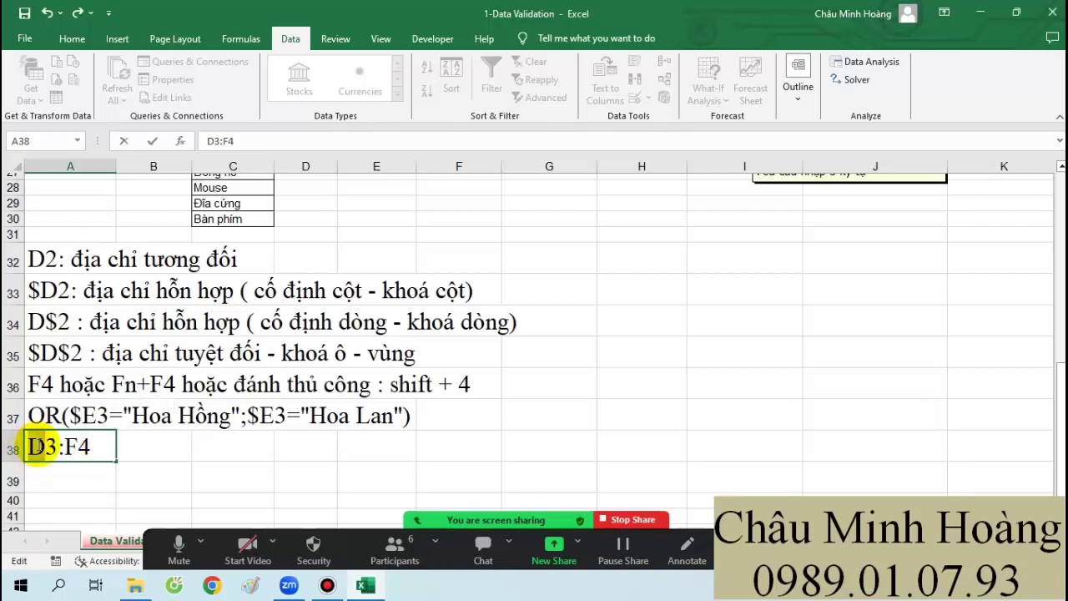
{"action": "left_click", "coordinate": [71, 448]}
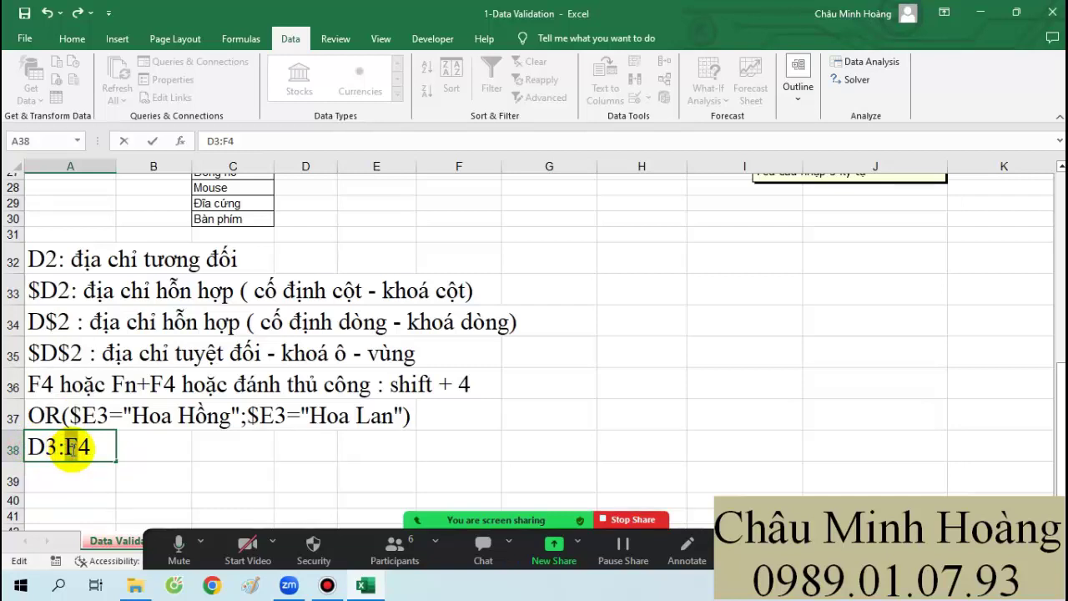
{"action": "double_click", "coordinate": [72, 448]}
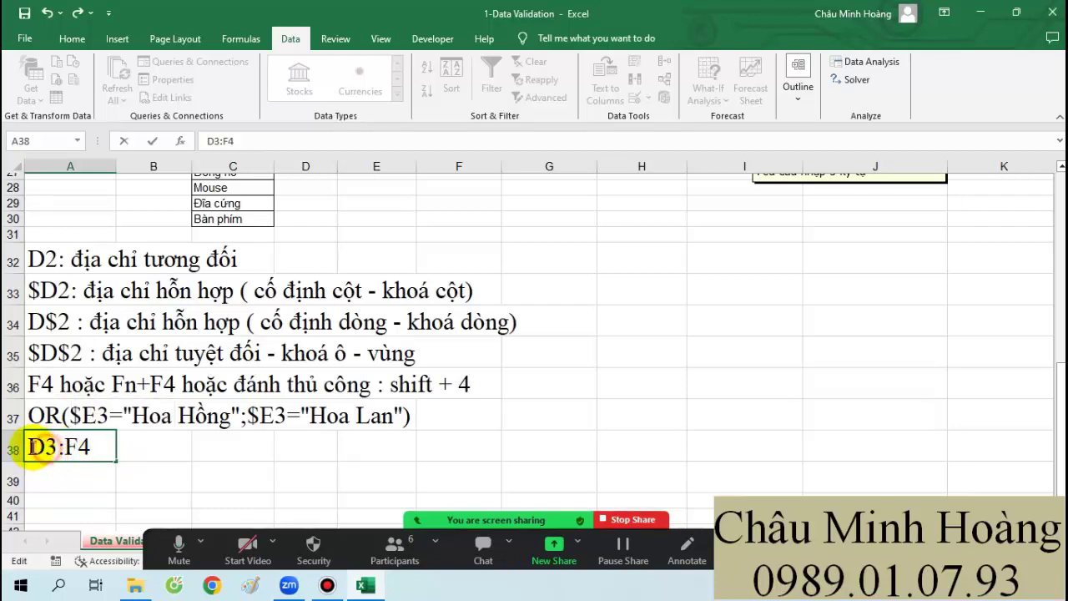
{"action": "double_click", "coordinate": [38, 450]}
{"action": "left_click", "coordinate": [73, 448]}
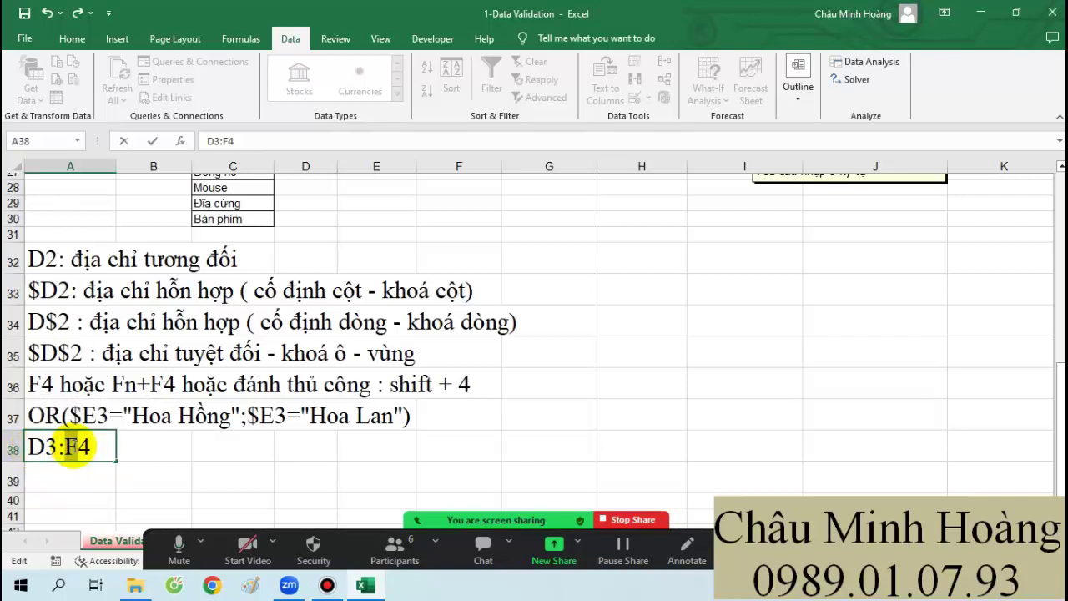
Step: Change the end column of the range in cell A38 to A, making the entry "D3:A4"
{"action": "mouse_move", "coordinate": [60, 447]}
{"action": "left_mouse_down"}
{"action": "mouse_move", "coordinate": [28, 447]}
{"action": "mouse_move", "coordinate": [75, 449]}
{"action": "left_mouse_up"}
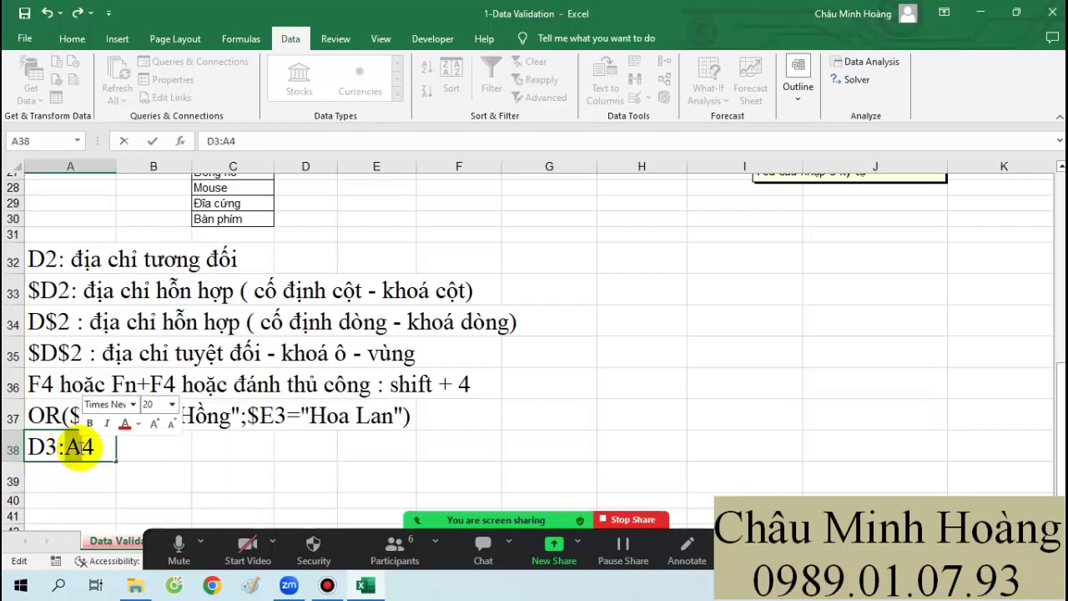
{"action": "double_click", "coordinate": [41, 450]}
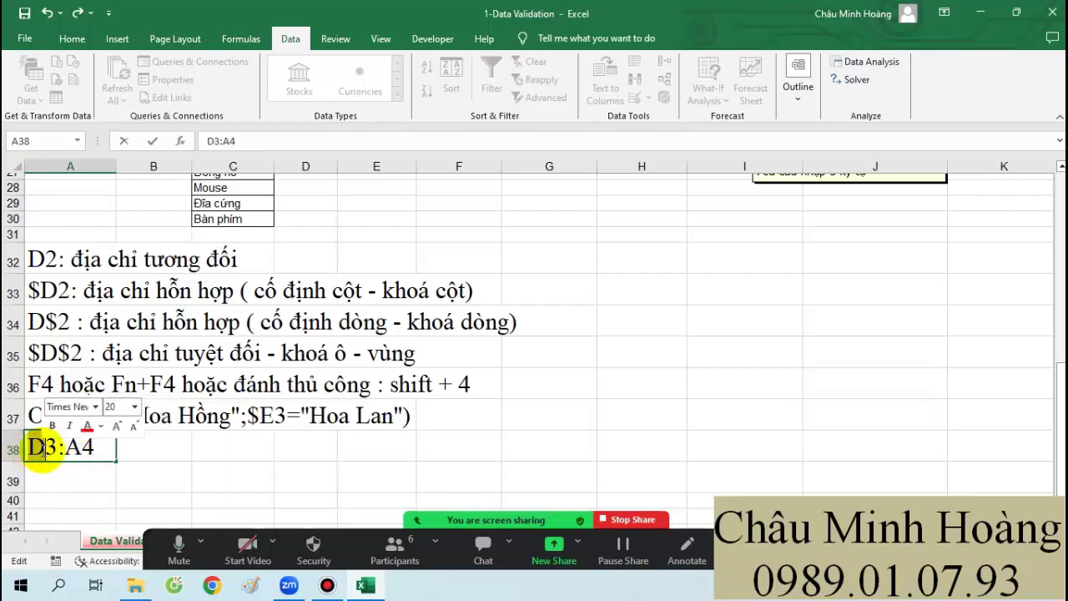
{"action": "left_click", "coordinate": [78, 452]}
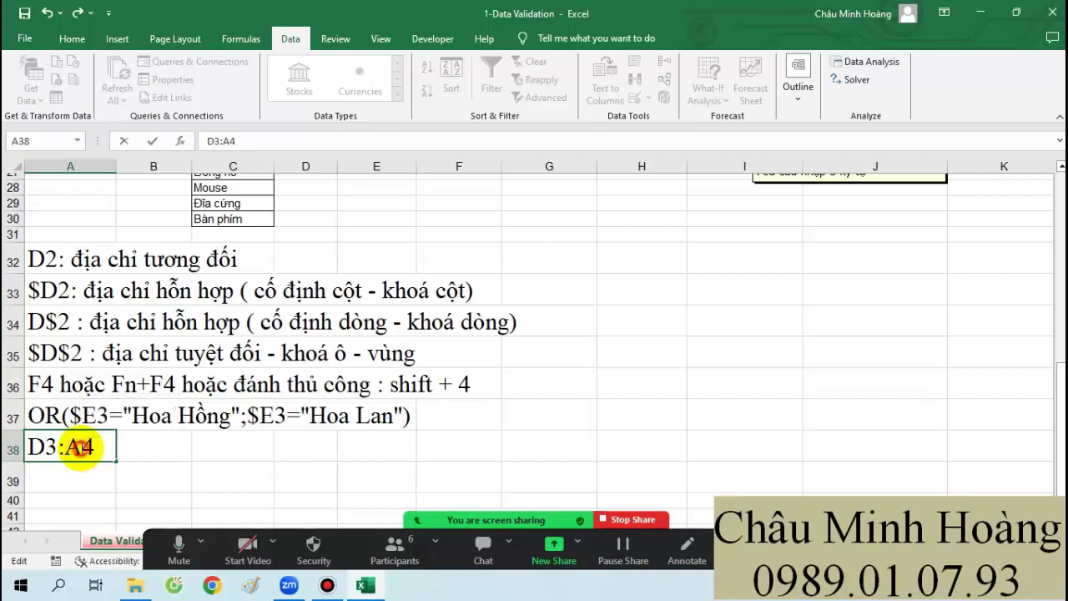
{"action": "left_click", "coordinate": [63, 448]}
{"action": "left_click_drag", "start_coordinate": [63, 448], "coordinate": [77, 447]}
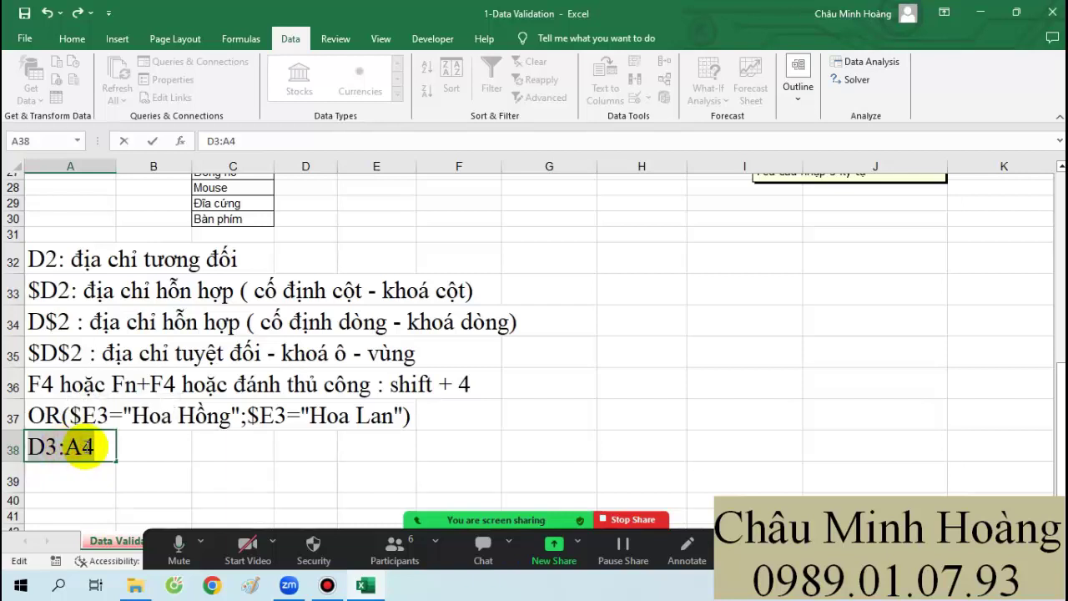
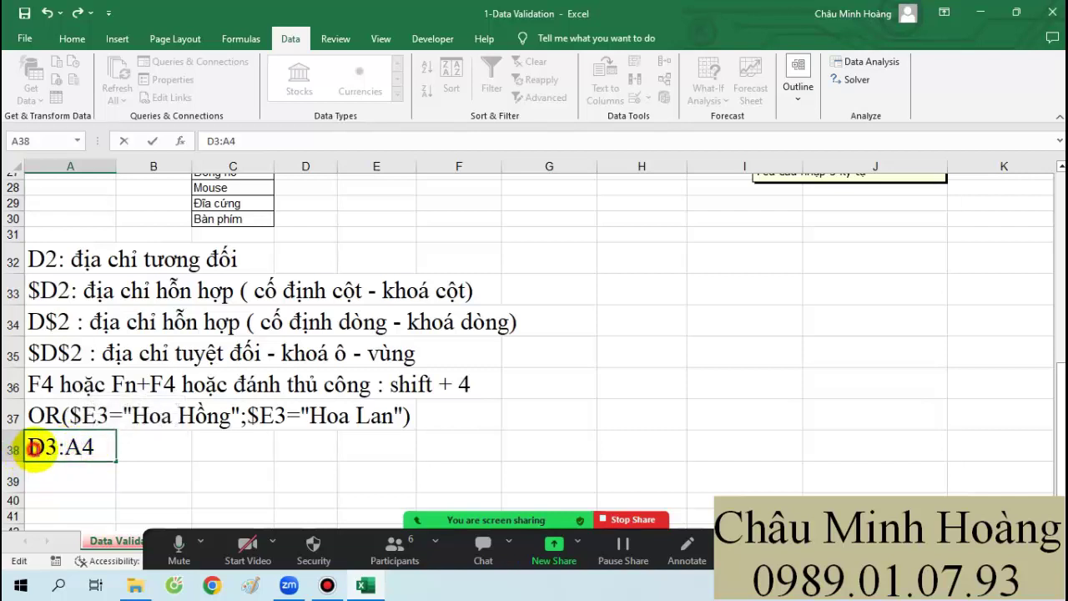
{"action": "left_click", "coordinate": [66, 449]}
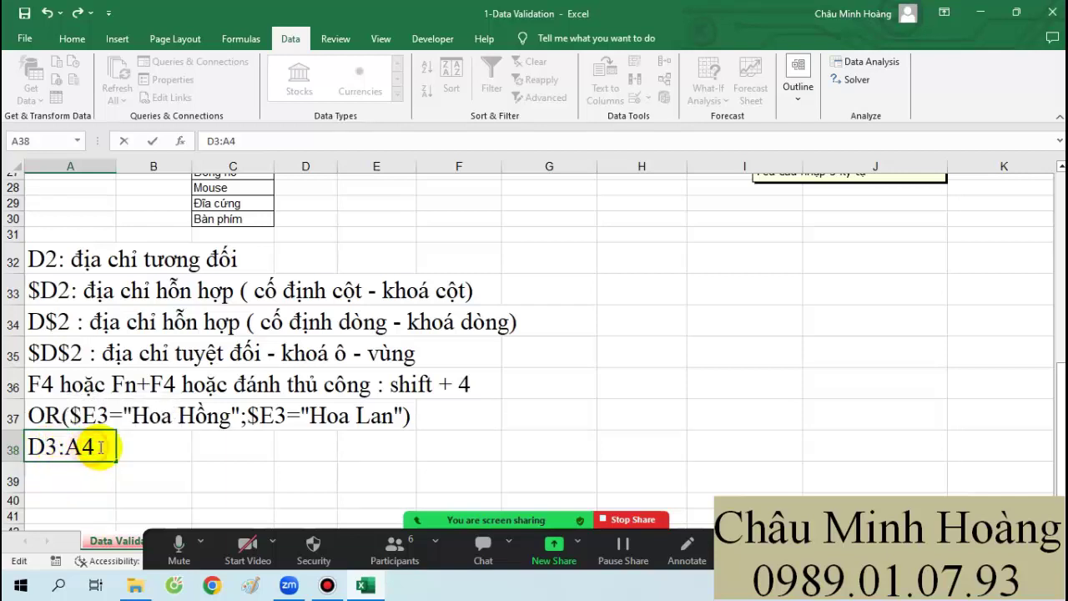
{"action": "left_click_drag", "start_coordinate": [95, 448], "coordinate": [83, 448]}
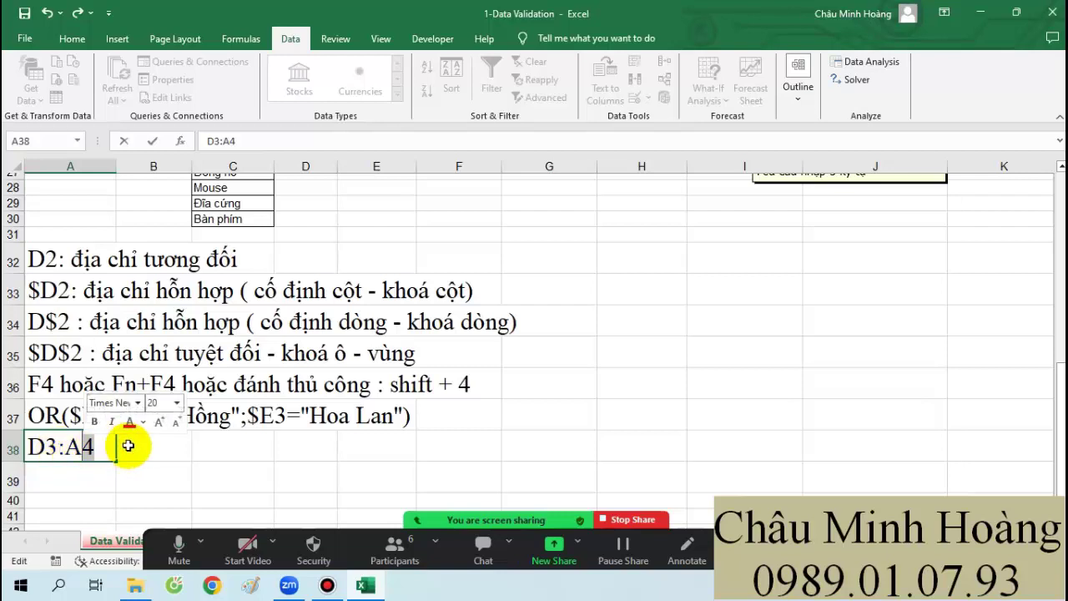
{"action": "key", "text": "Return"}
Step: Enter the example ranges "D3:F2" in cell B38 and "F6:A7" in cell C38
{"action": "left_click", "coordinate": [162, 446]}
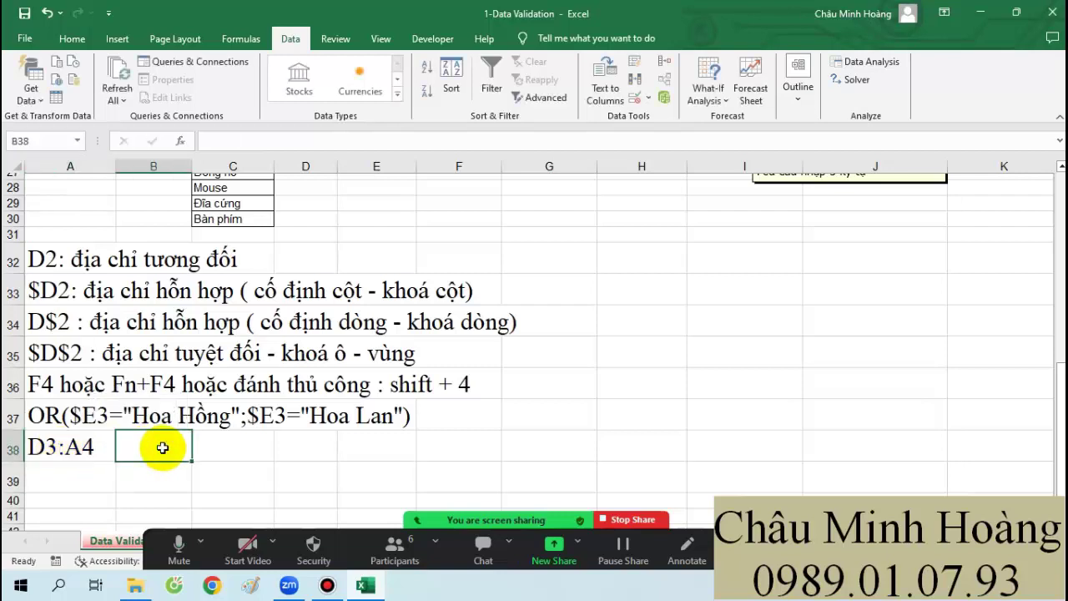
{"action": "type", "text": "D3:"}
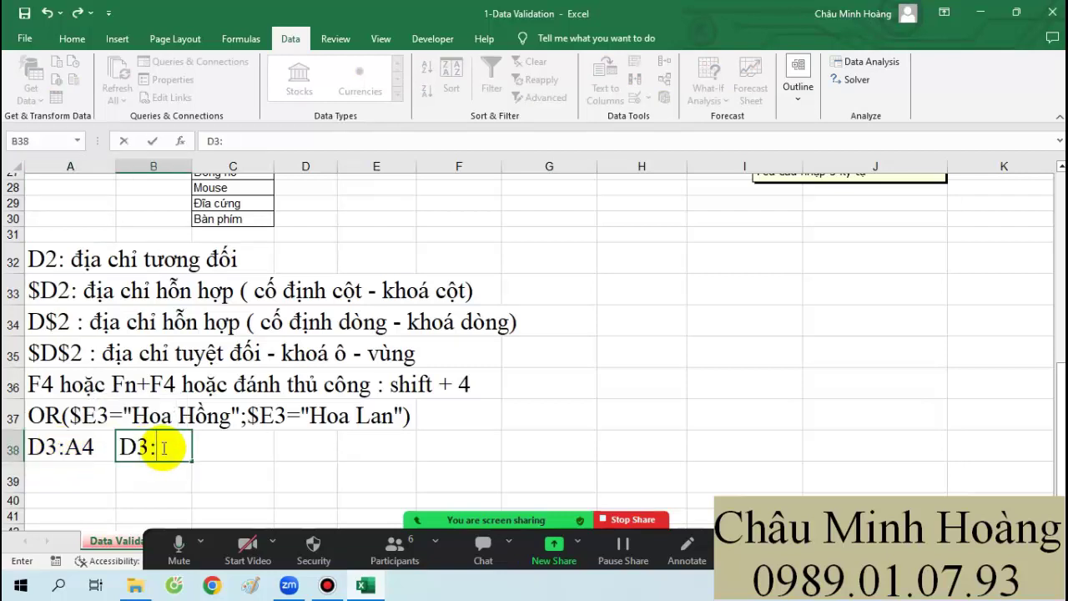
{"action": "type", "text": "F2"}
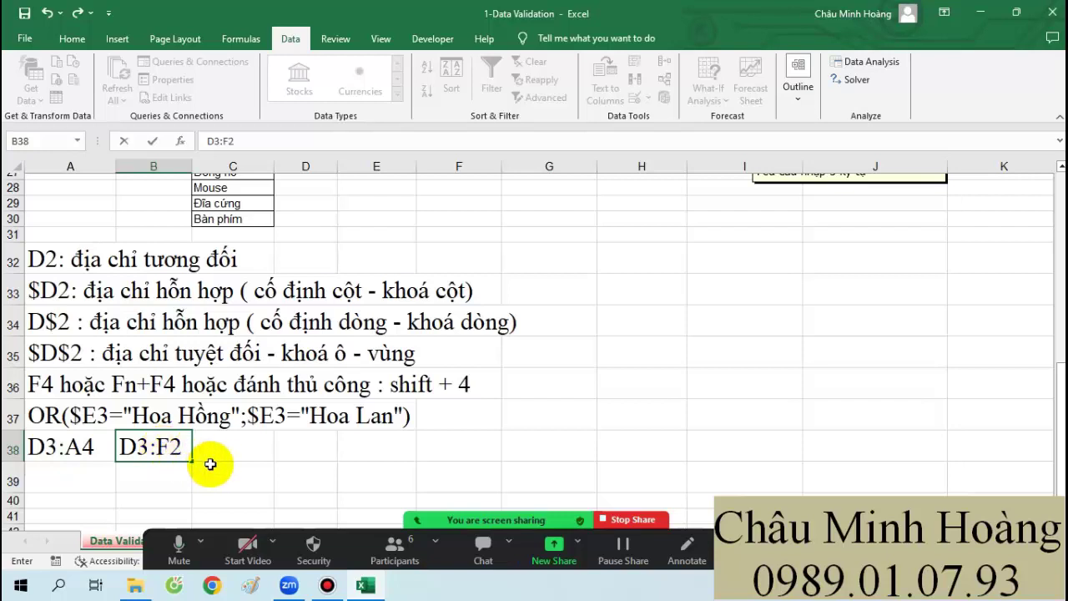
{"action": "left_click", "coordinate": [223, 456]}
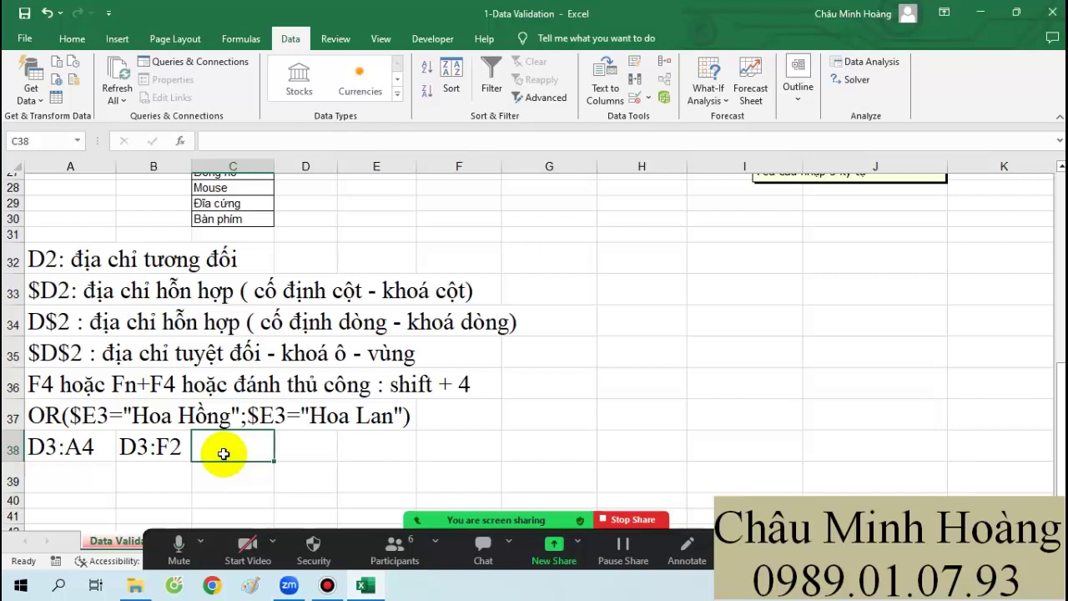
{"action": "type", "text": "F6"}
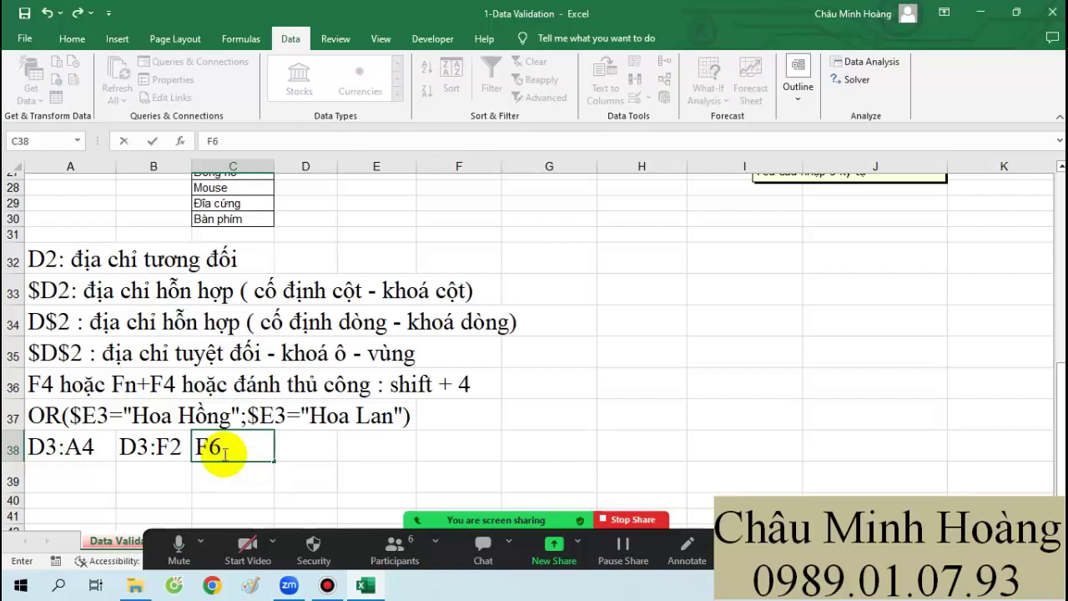
{"action": "type", "text": ":A7"}
{"action": "left_click", "coordinate": [330, 448]}
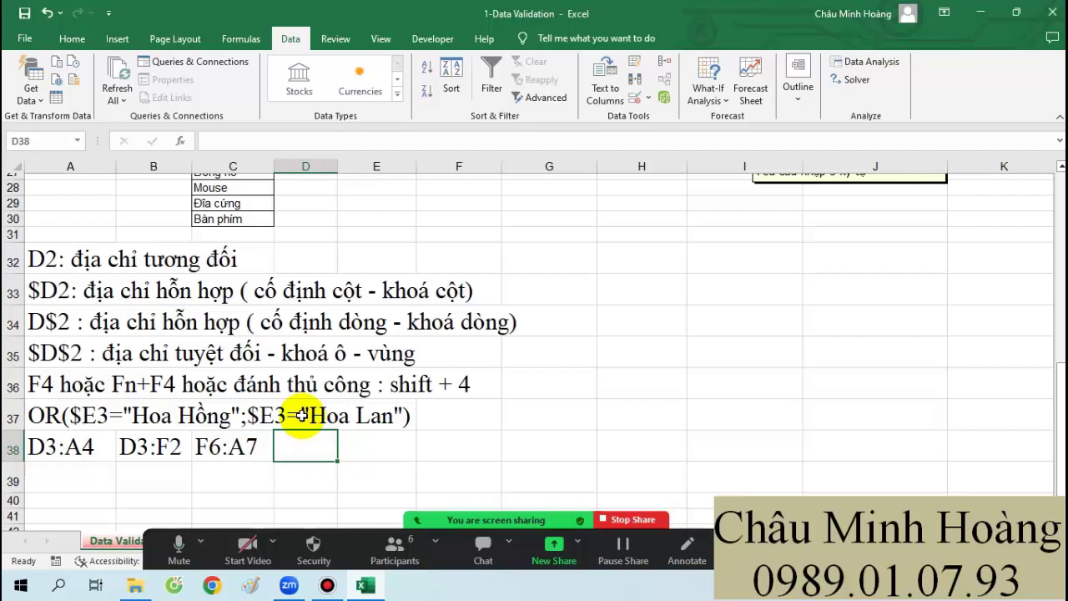
Step: Highlight the notes in A32:G38, and close the 1-Data Validation workbook without saving
{"action": "left_click_drag", "start_coordinate": [75, 262], "coordinate": [513, 452]}
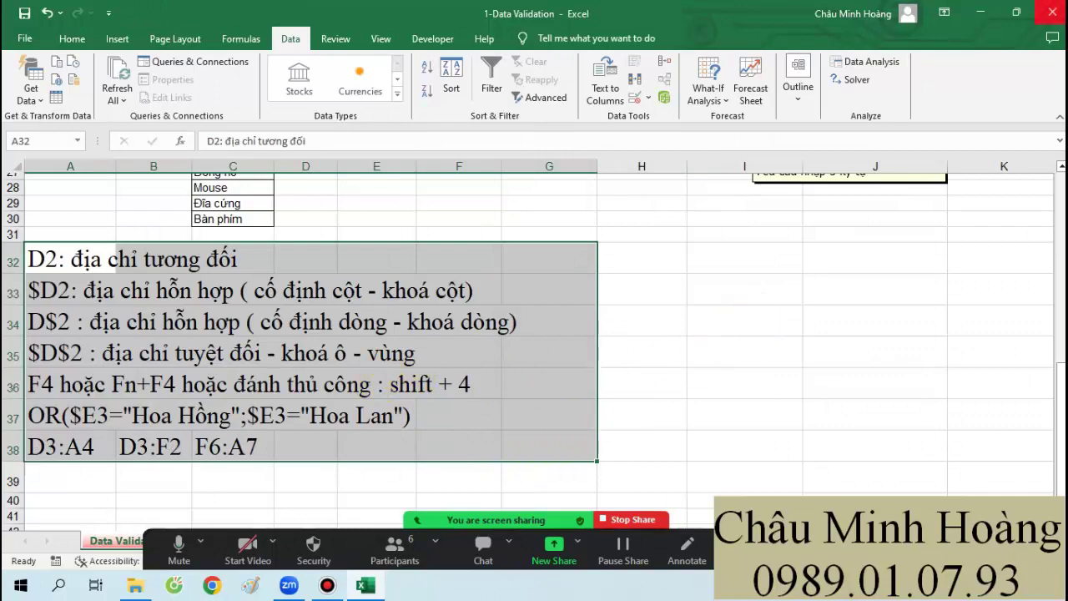
{"action": "left_click", "coordinate": [1051, 12]}
{"action": "left_click", "coordinate": [623, 326]}
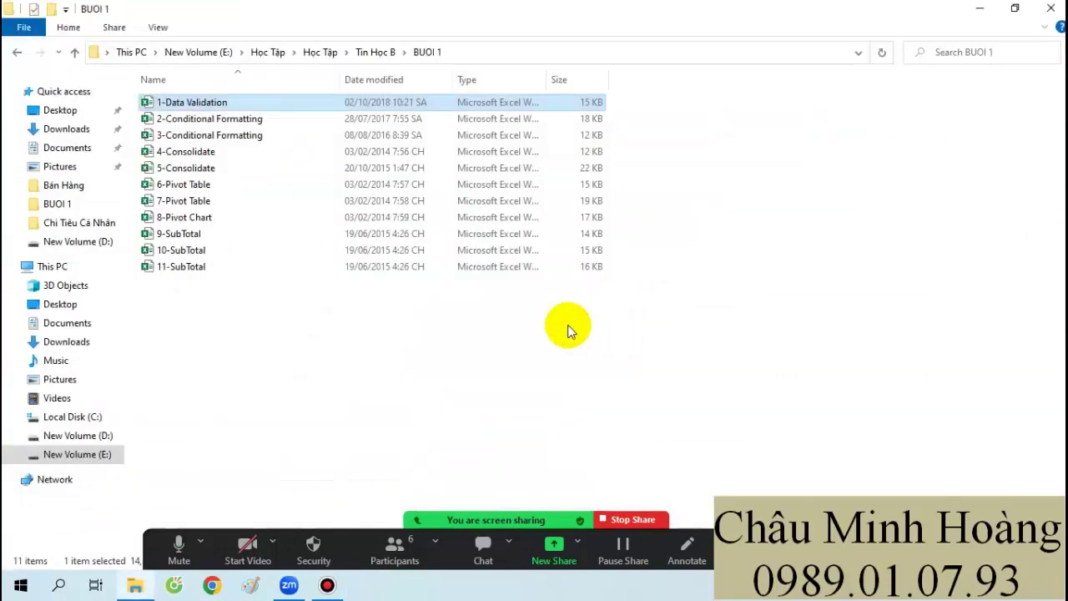
Step: Open the workbook 2-Conditional Formatting from the BUOI 1 folder and go to the "Yeu cau 1" sheet
{"action": "left_click", "coordinate": [215, 121]}
{"action": "double_click", "coordinate": [216, 121]}
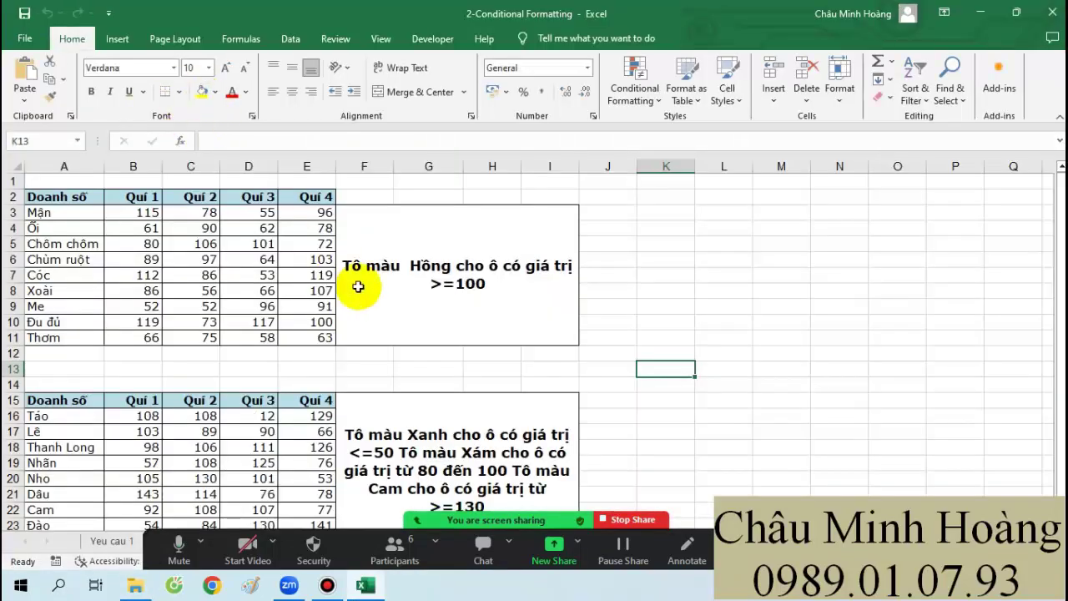
{"action": "left_click", "coordinate": [701, 368]}
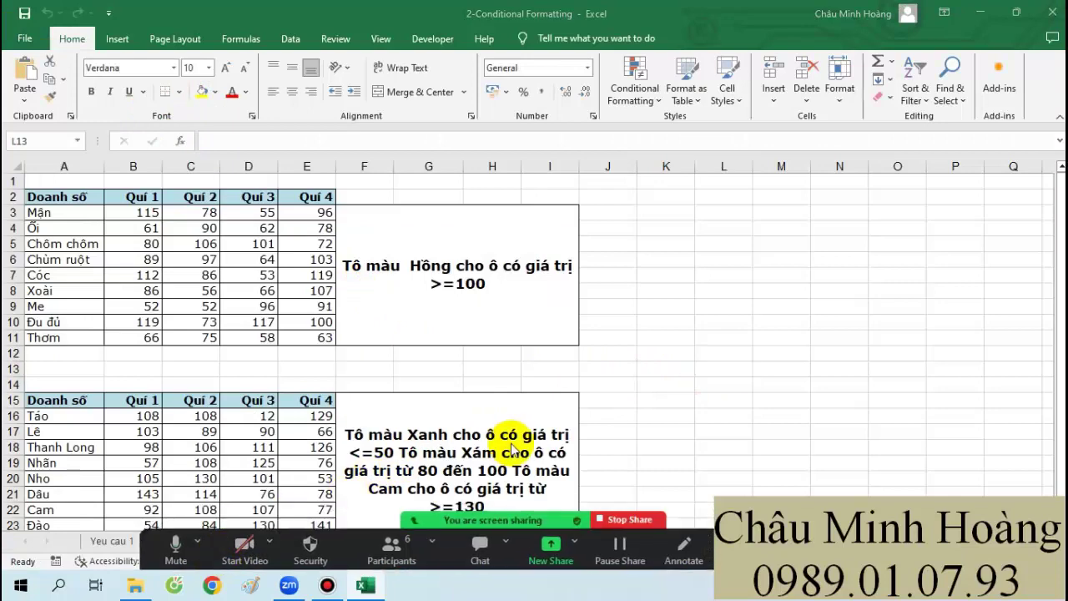
{"action": "left_click", "coordinate": [121, 541]}
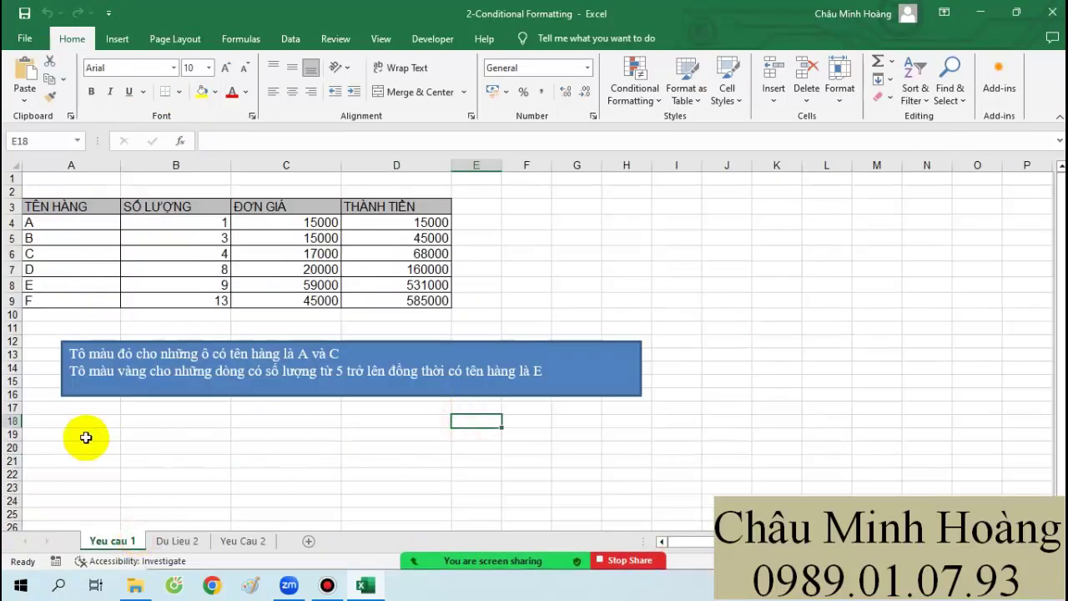
Step: Format the empty range A18:K33 below the blue instruction box with Times New Roman at size 20
{"action": "scroll", "coordinate": [71, 376], "scroll_direction": "down", "scroll_amount": 3}
{"action": "left_click_drag", "start_coordinate": [52, 302], "coordinate": [775, 494]}
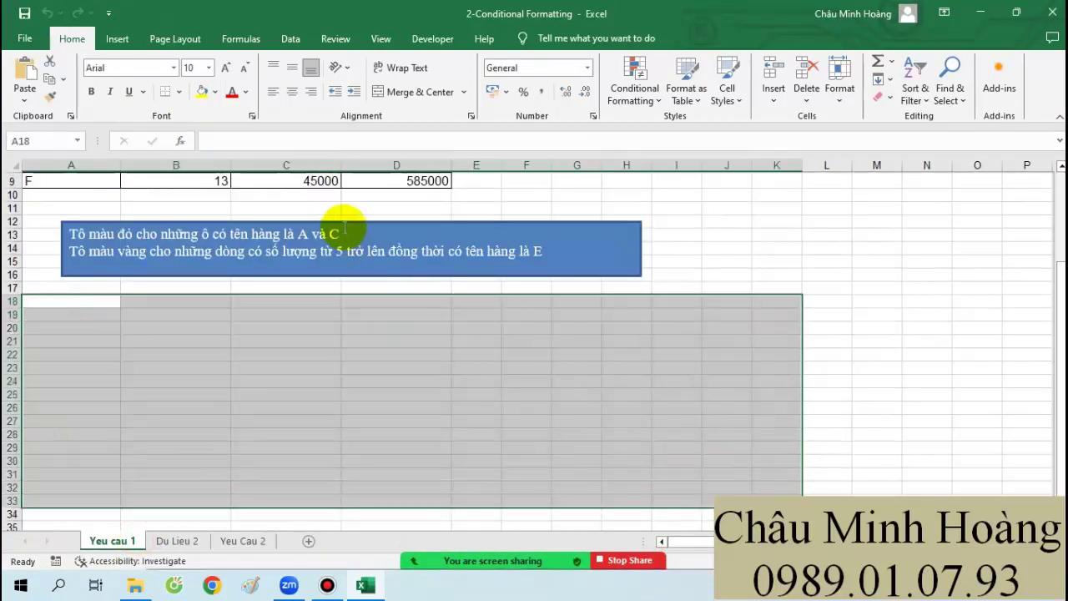
{"action": "left_click", "coordinate": [153, 70]}
{"action": "type", "text": "Times New Roman"}
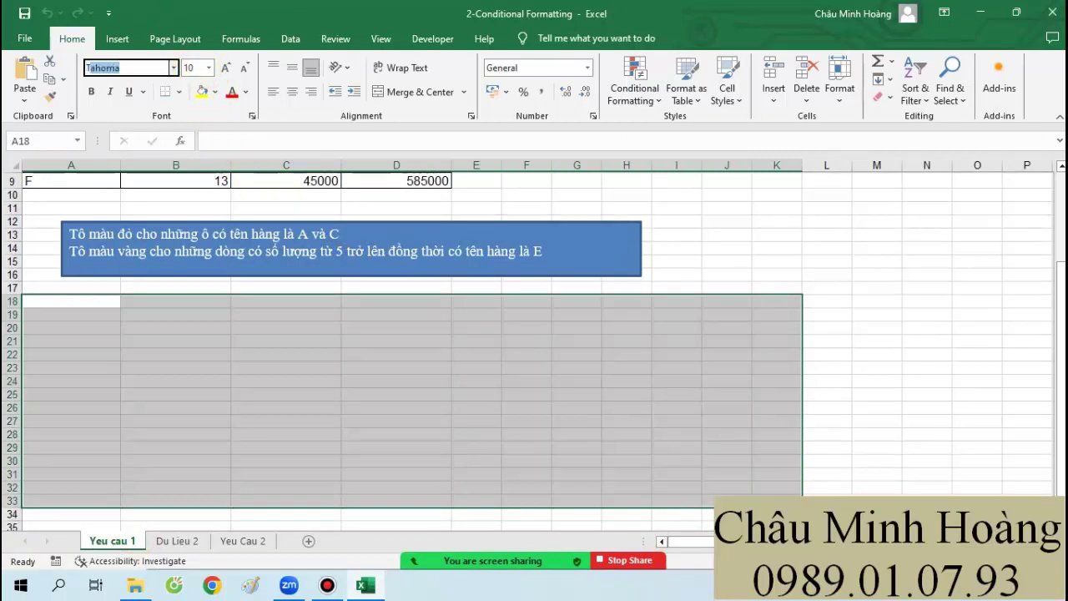
{"action": "key", "text": "Return"}
{"action": "left_click", "coordinate": [195, 68]}
{"action": "type", "text": "20"}
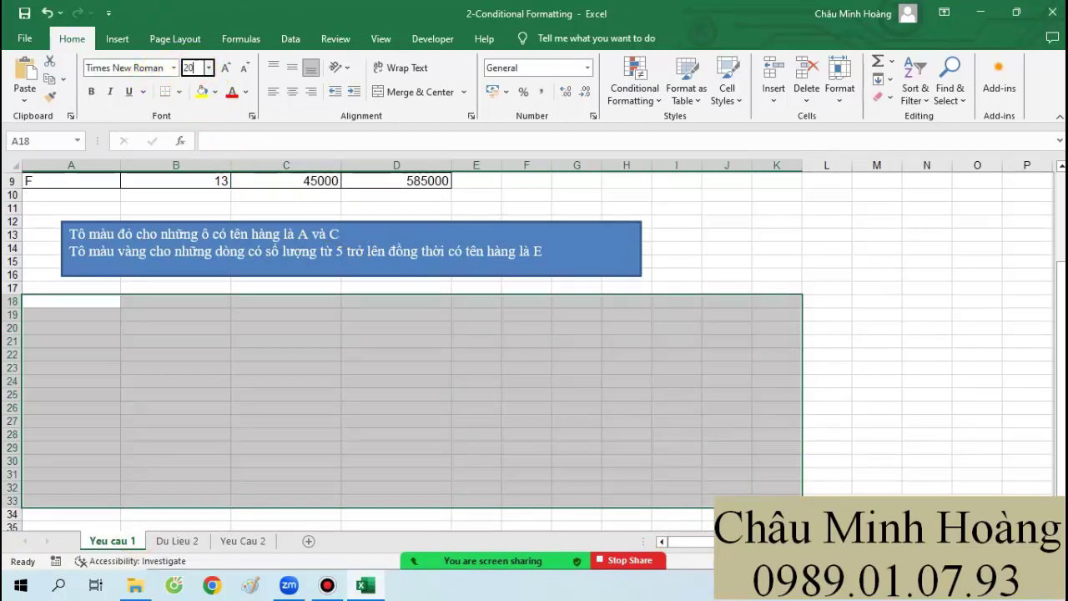
{"action": "key", "text": "Return"}
Step: Enter the note "tô màu cho ô : quét cột" in cell A18
{"action": "left_click", "coordinate": [74, 309]}
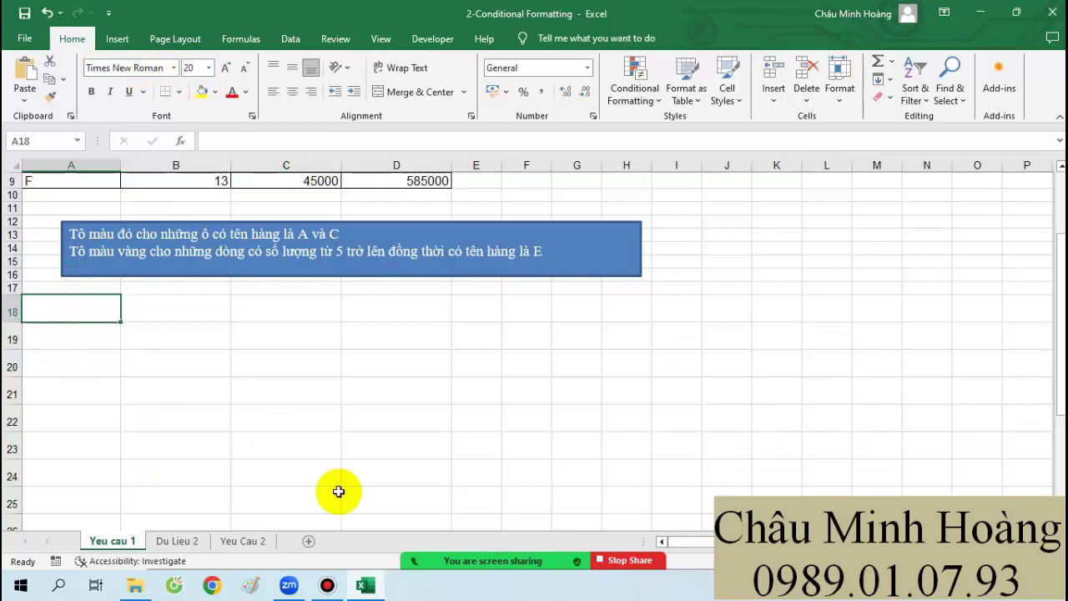
{"action": "left_click", "coordinate": [325, 585]}
{"action": "left_click", "coordinate": [321, 586]}
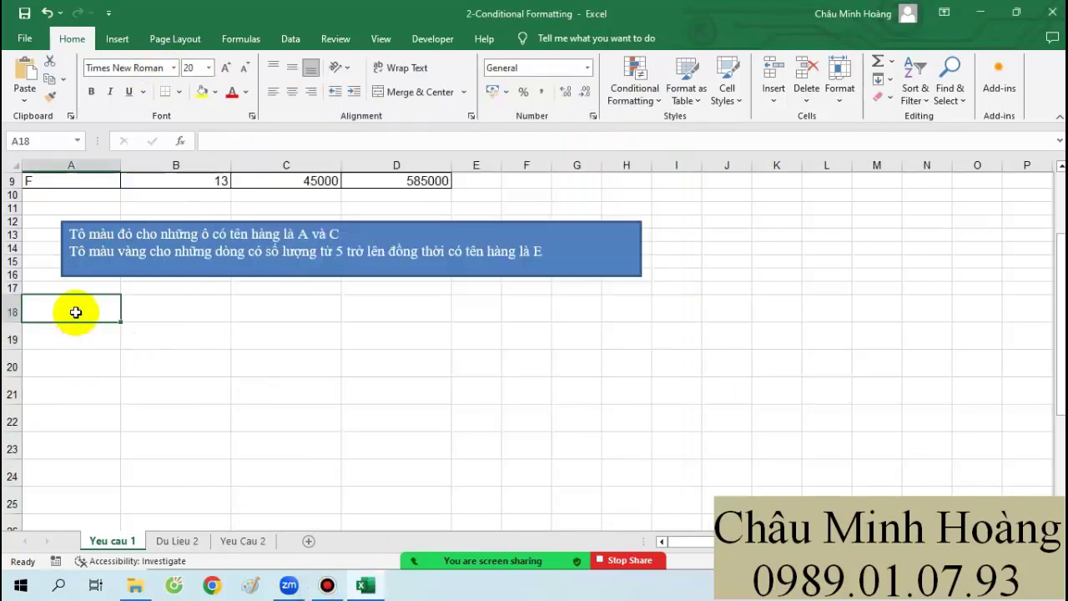
{"action": "type", "text": "tô ma"}
{"action": "type", "text": "u cho ô"}
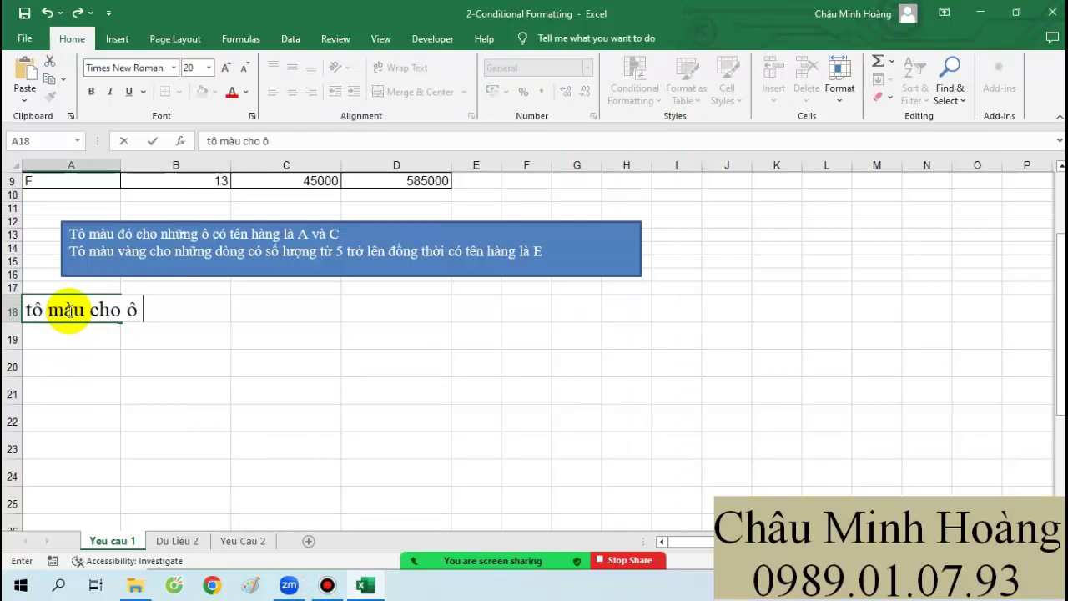
{"action": "type", "text": " : quét"}
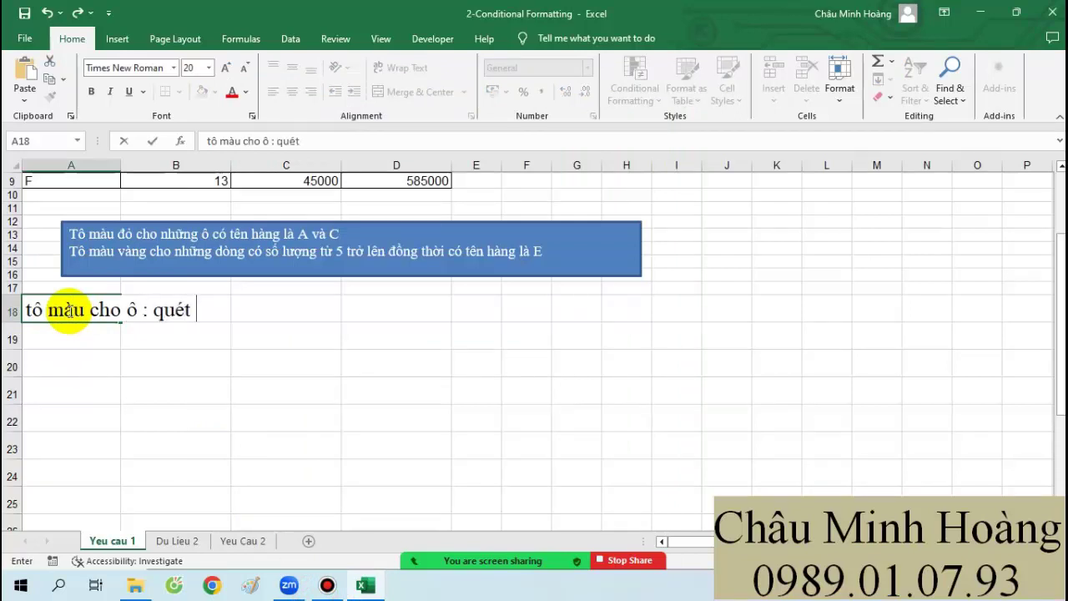
{"action": "type", "text": " cột"}
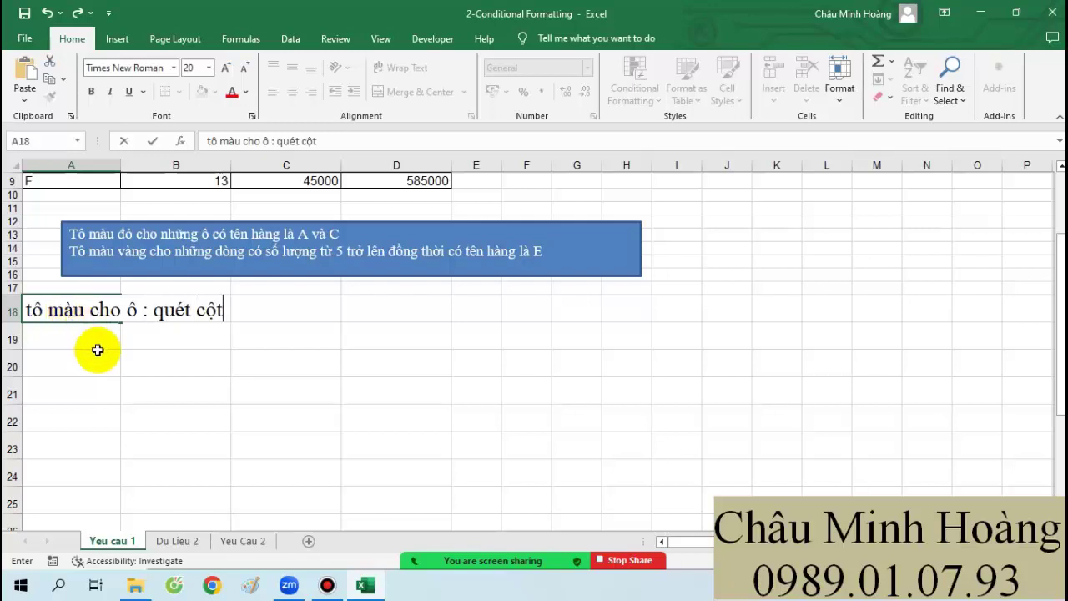
Step: Enter the note "tô màu cho dòng : quét hết bảng - không quét tiêu đề" in cell A19
{"action": "left_click", "coordinate": [72, 346]}
{"action": "type", "text": "tô màu cho"}
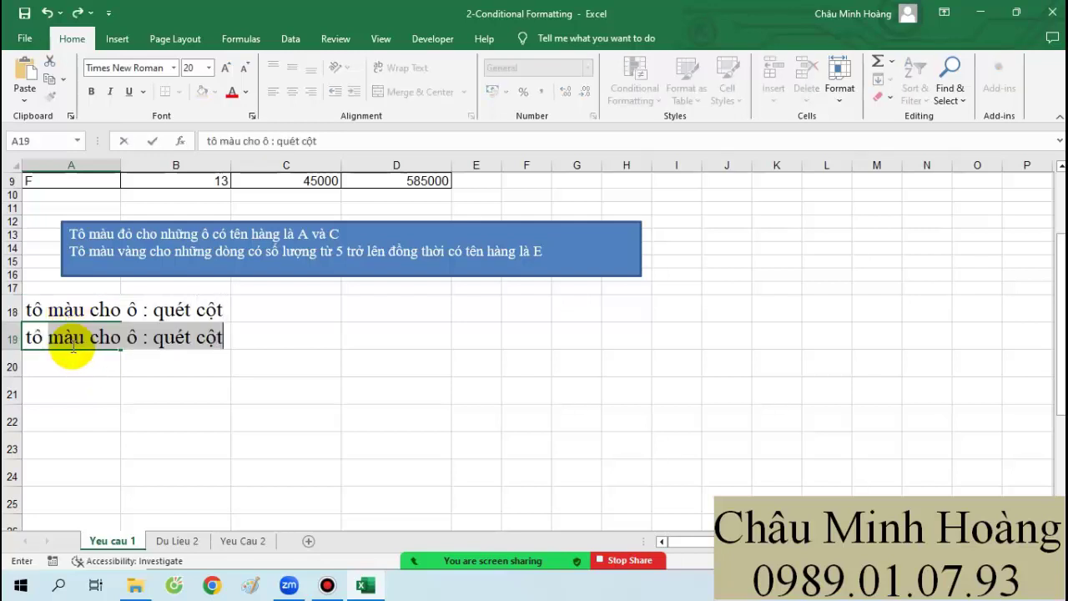
{"action": "type", "text": " dòng"}
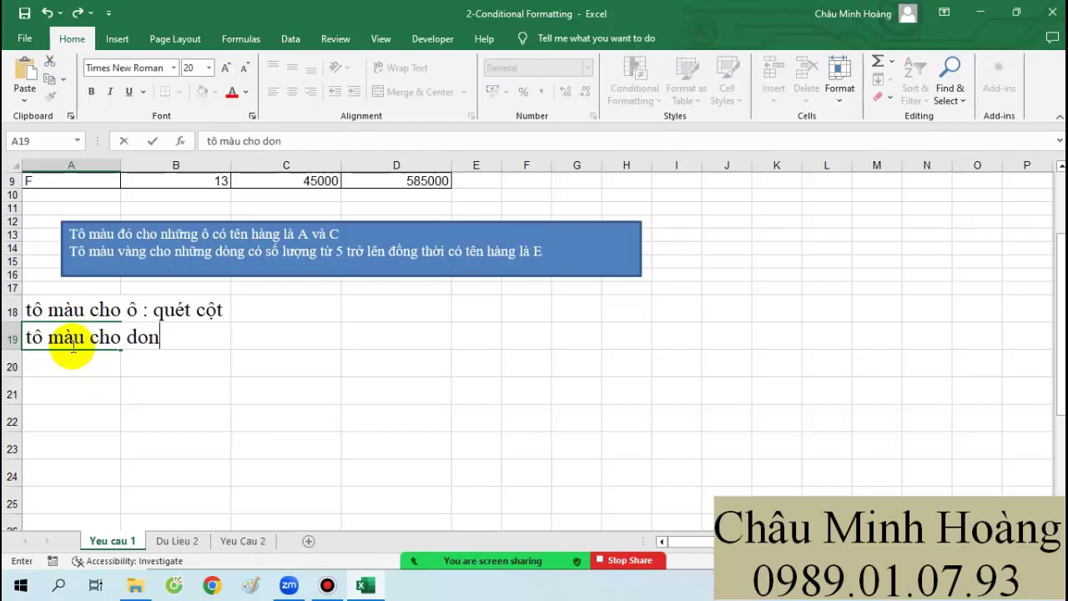
{"action": "type", "text": " : quét"}
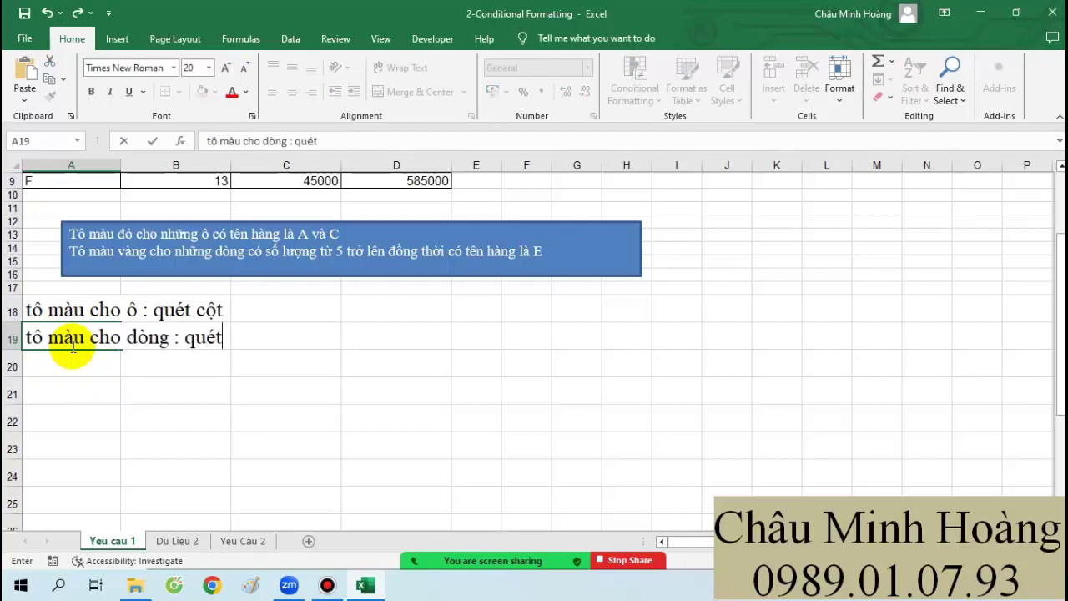
{"action": "type", "text": " hết h"}
{"action": "key", "text": "BackSpace"}
{"action": "type", "text": "bangef"}
{"action": "key", "text": "BackSpace"}
{"action": "key", "text": "BackSpace"}
{"action": "key", "text": "BackSpace"}
{"action": "type", "text": "r"}
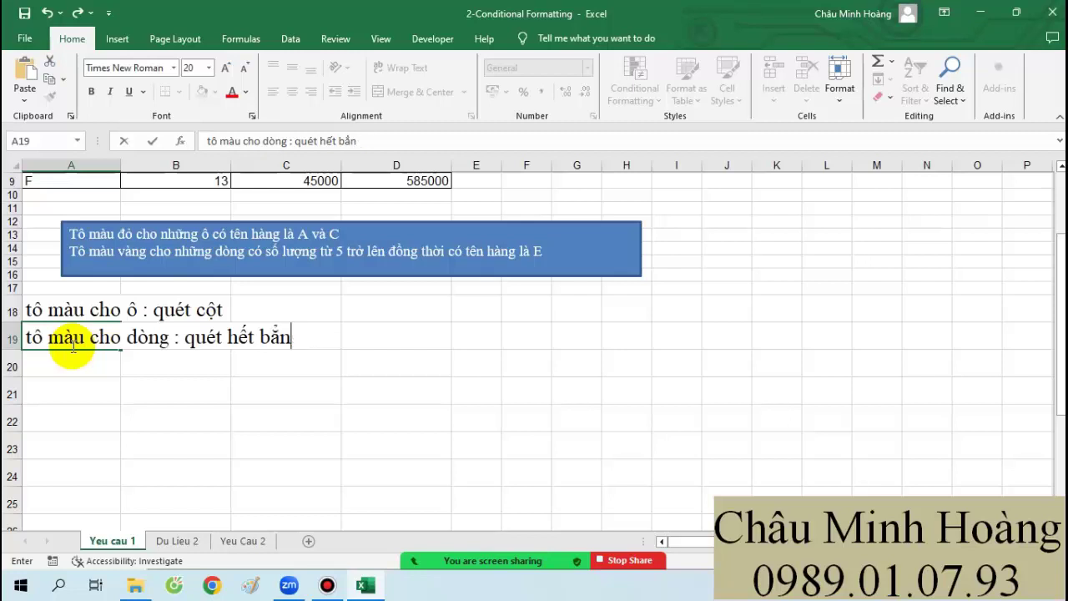
{"action": "key", "text": "BackSpace"}
{"action": "key", "text": "BackSpace"}
{"action": "type", "text": "ảng - không "}
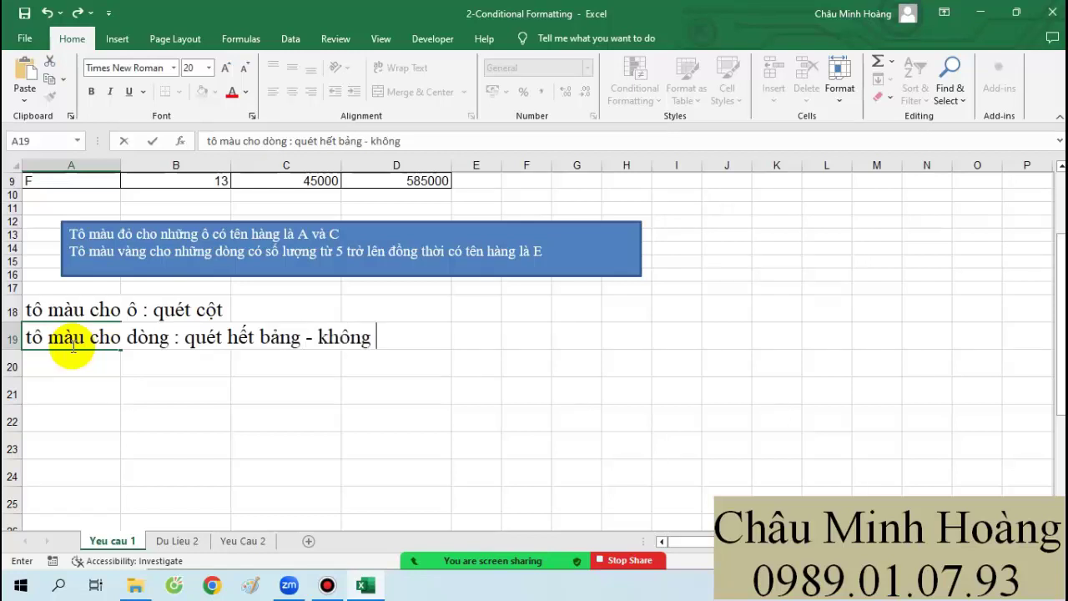
{"action": "type", "text": "quét tiêu đề"}
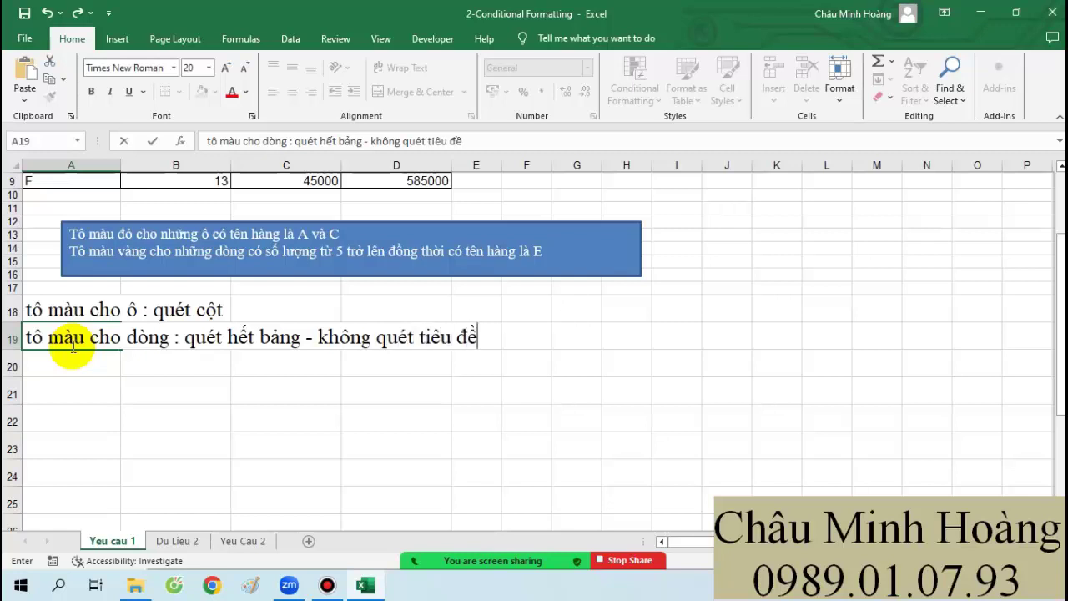
{"action": "key", "text": "Return"}
Step: Enter the note "tô mau cho vùng : quét vùng cần tô" in cell A20
{"action": "type", "text": "tô"}
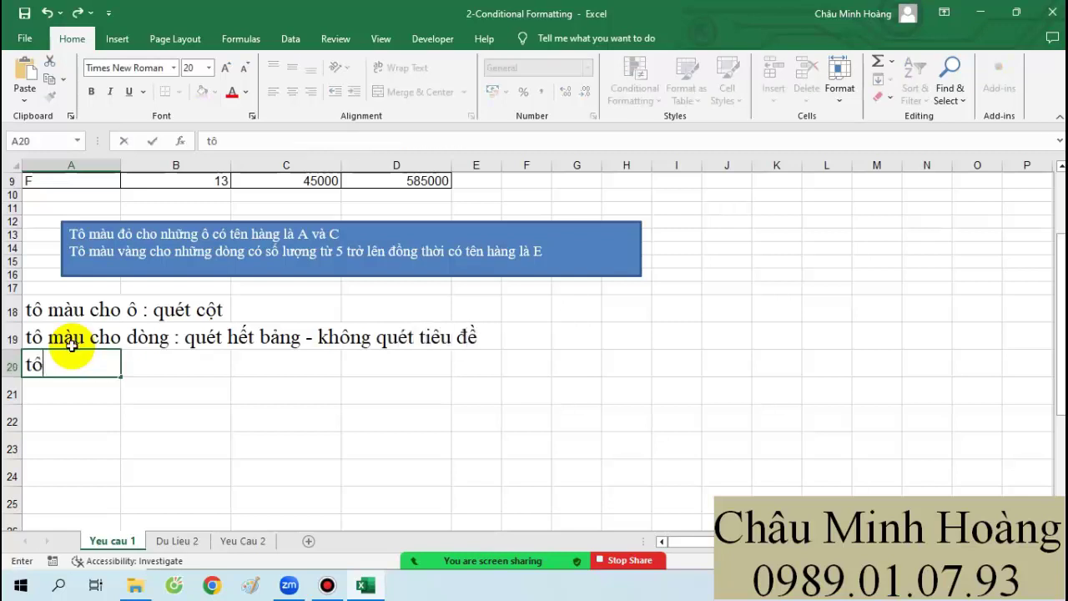
{"action": "type", "text": " mau cho vùng "}
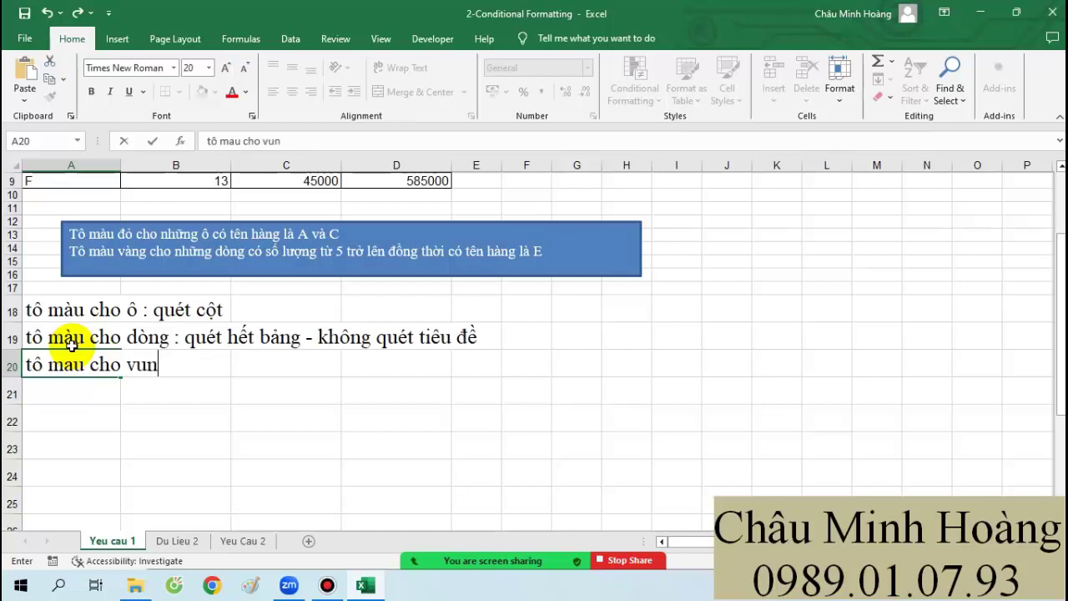
{"action": "type", "text": ": quét vùng"}
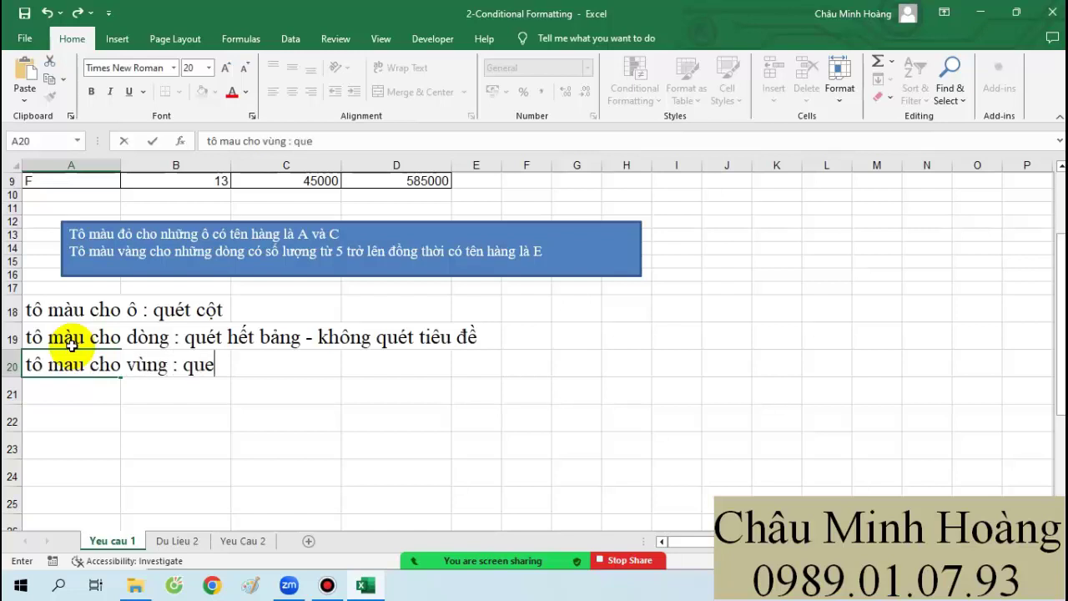
{"action": "type", "text": " c"}
{"action": "key", "text": "BackSpace"}
{"action": "key", "text": "BackSpace"}
{"action": "type", "text": "g caần tpoo"}
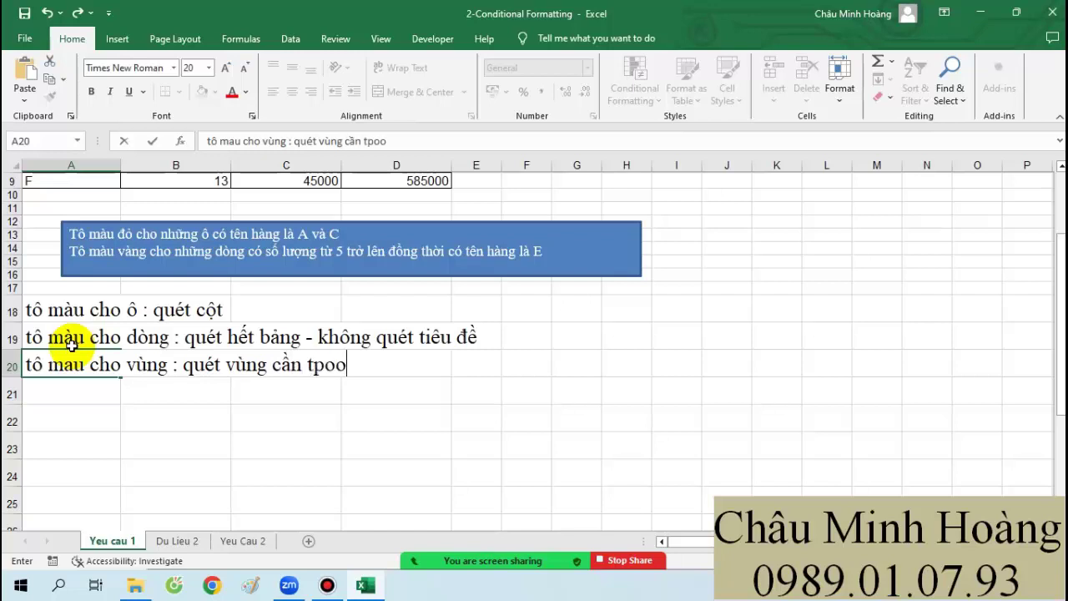
{"action": "key", "text": "BackSpace"}
{"action": "key", "text": "BackSpace"}
{"action": "key", "text": "BackSpace"}
{"action": "type", "text": "ô"}
{"action": "key", "text": "Return"}
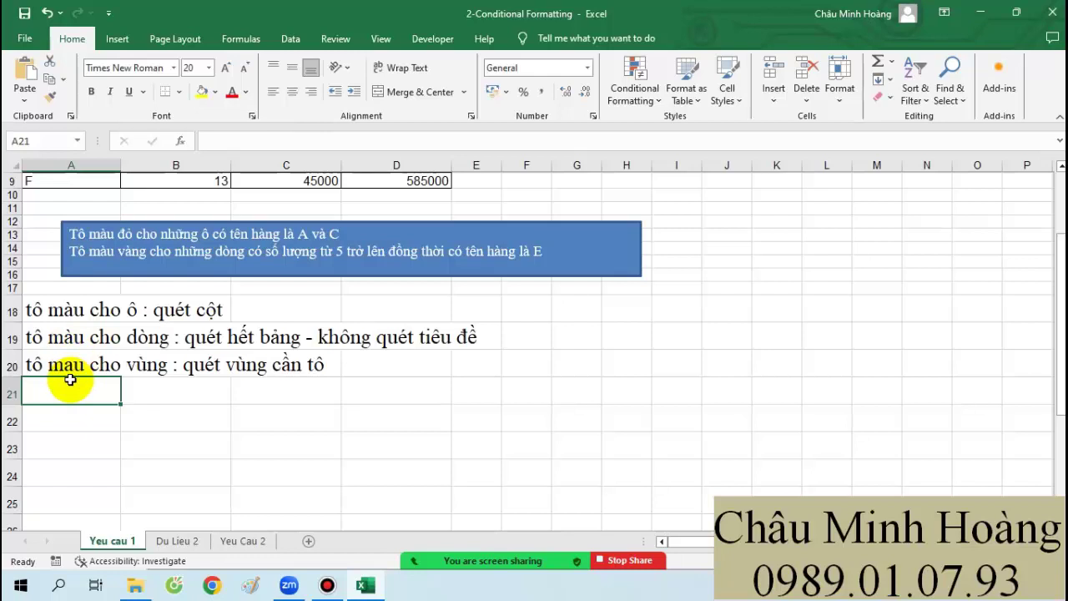
Step: Enter the note "ràng buộc , tô màu không quét tiêu đề" in cell A21
{"action": "type", "text": "ràng buô"}
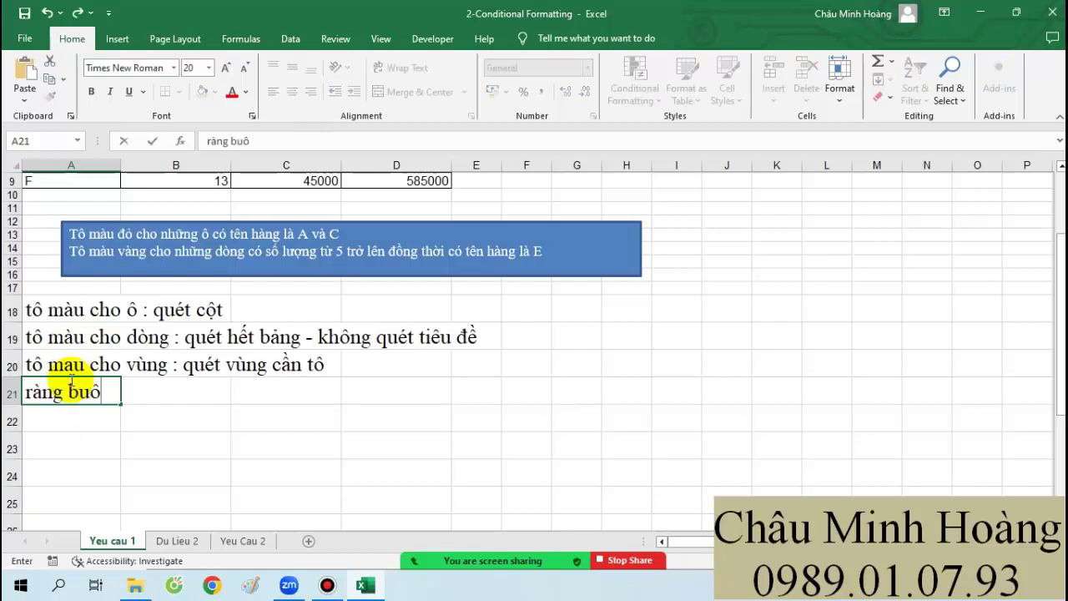
{"action": "type", "text": "ộc , ô"}
{"action": "key", "text": "BackSpace"}
{"action": "type", "text": "toô mauaf"}
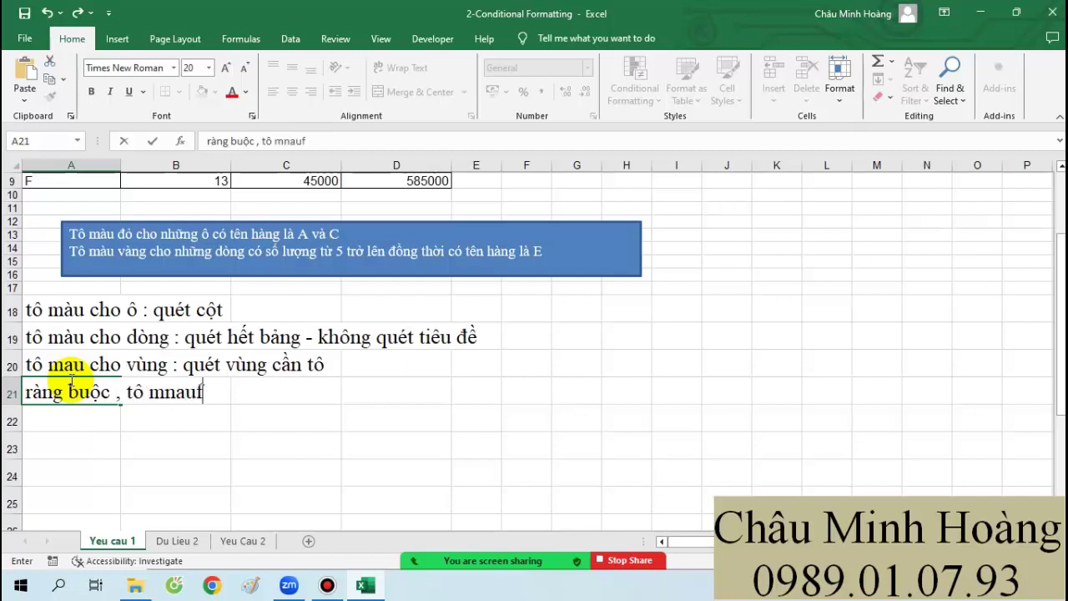
{"action": "key", "text": "BackSpace"}
{"action": "key", "text": "BackSpace"}
{"action": "key", "text": "BackSpace"}
{"action": "key", "text": "BackSpace"}
{"action": "type", "text": "aàu không que"}
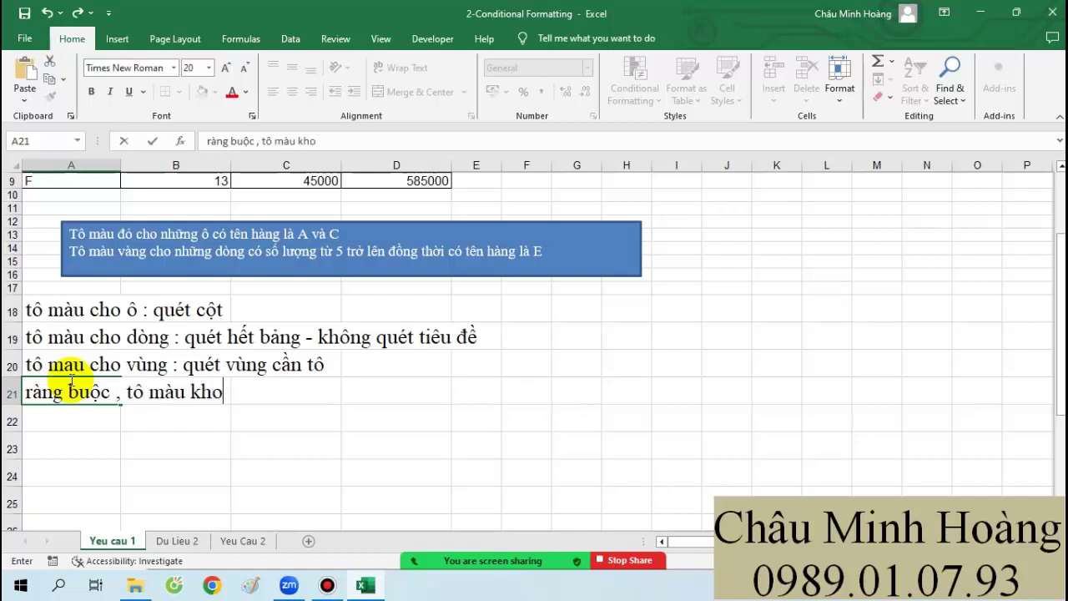
{"action": "type", "text": "t tiêu đề"}
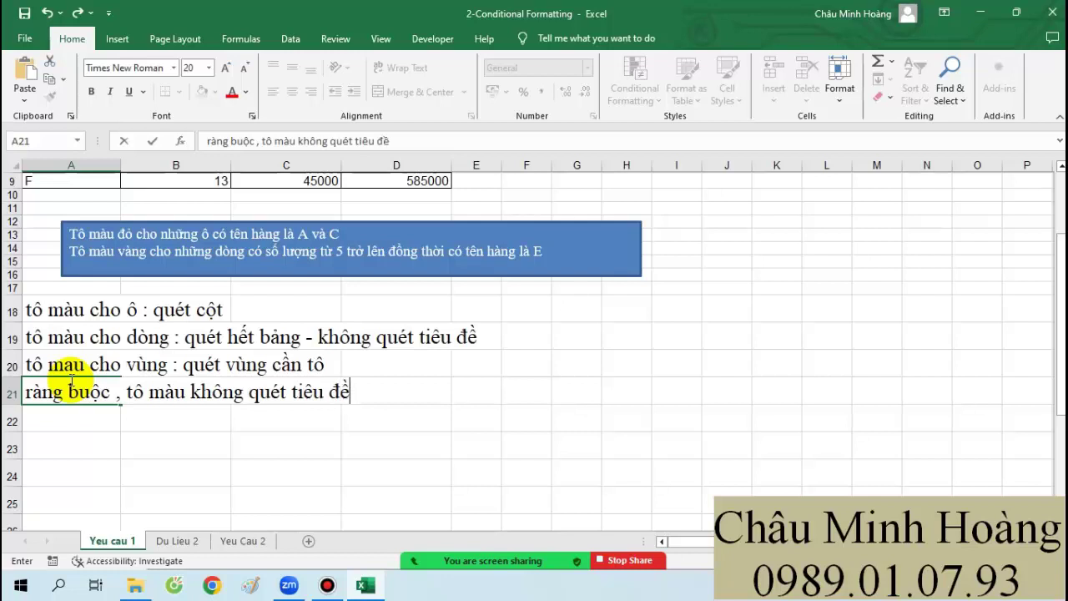
{"action": "key", "text": "Return"}
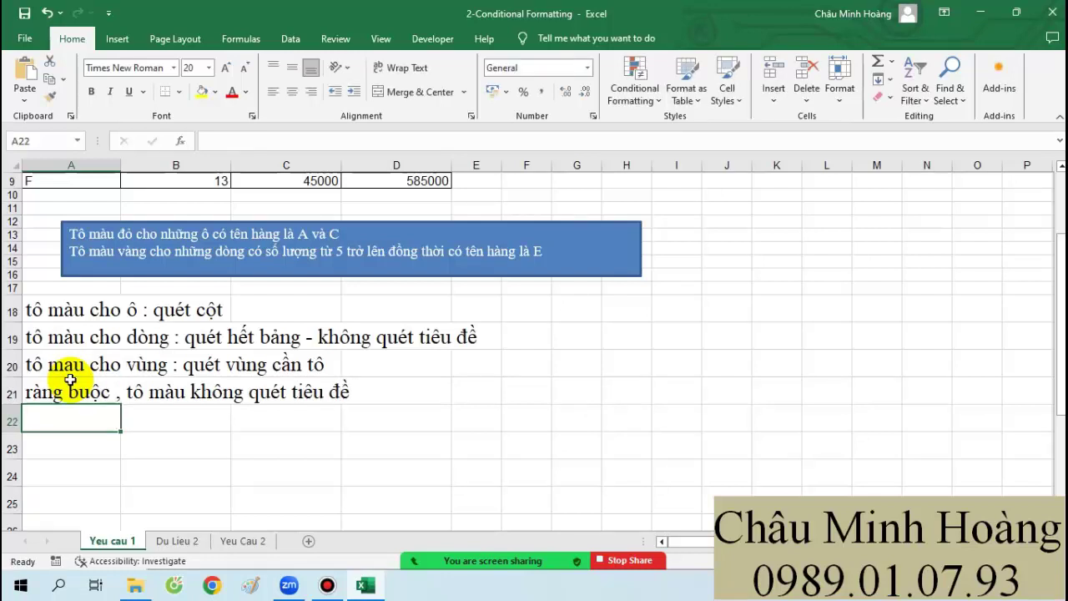
Step: Enter the note "pivot, subtotal, consolidate : phải có tiêu đề" in cell A22
{"action": "type", "text": "po"}
{"action": "key", "text": "BackSpace"}
{"action": "type", "text": "i"}
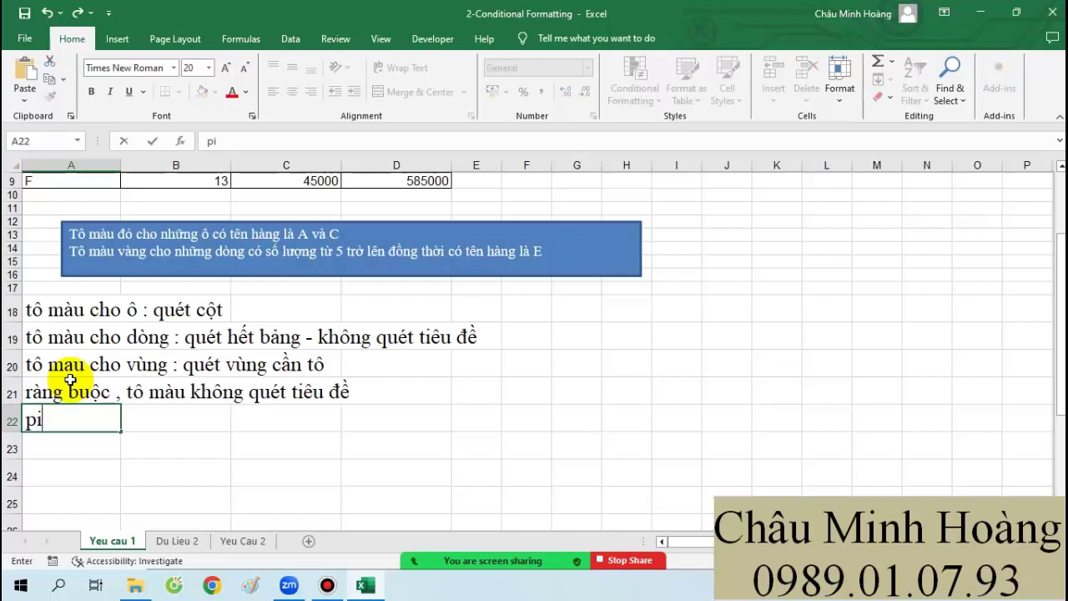
{"action": "type", "text": "vot, sub"}
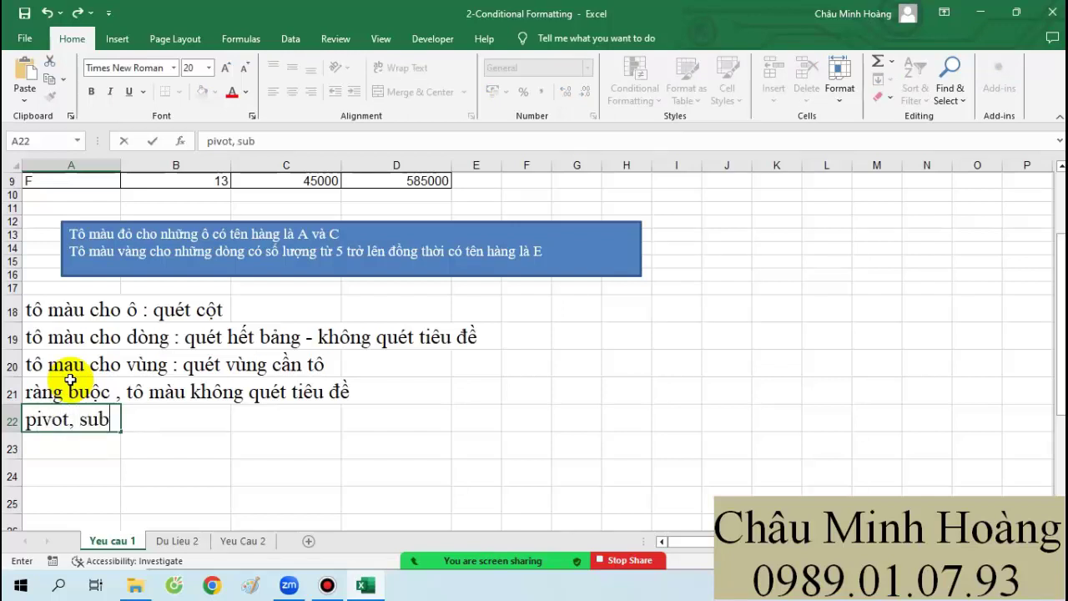
{"action": "type", "text": "total"}
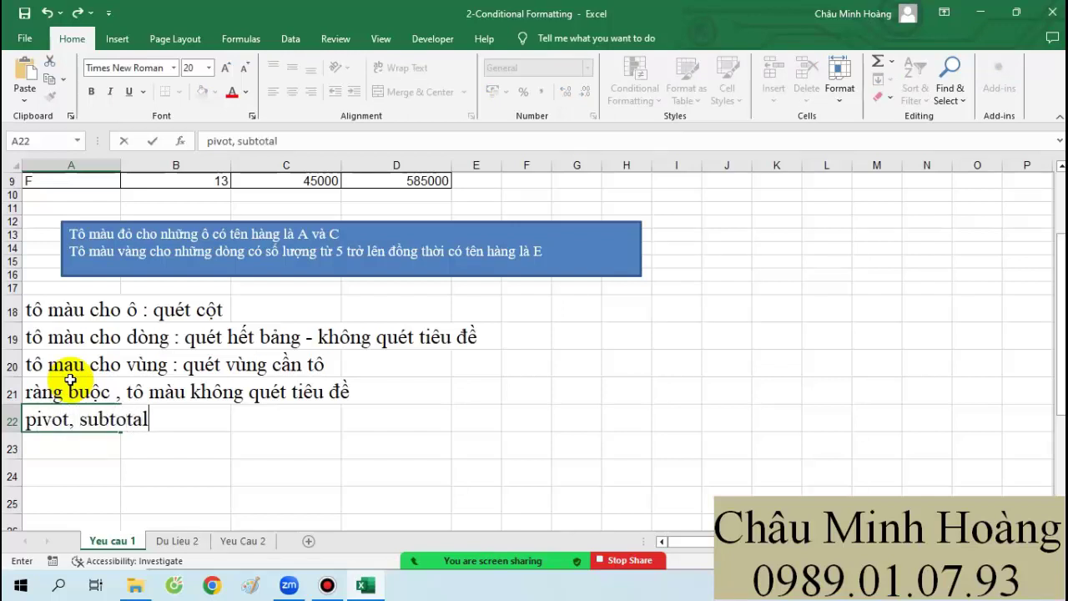
{"action": "type", "text": ", consol"}
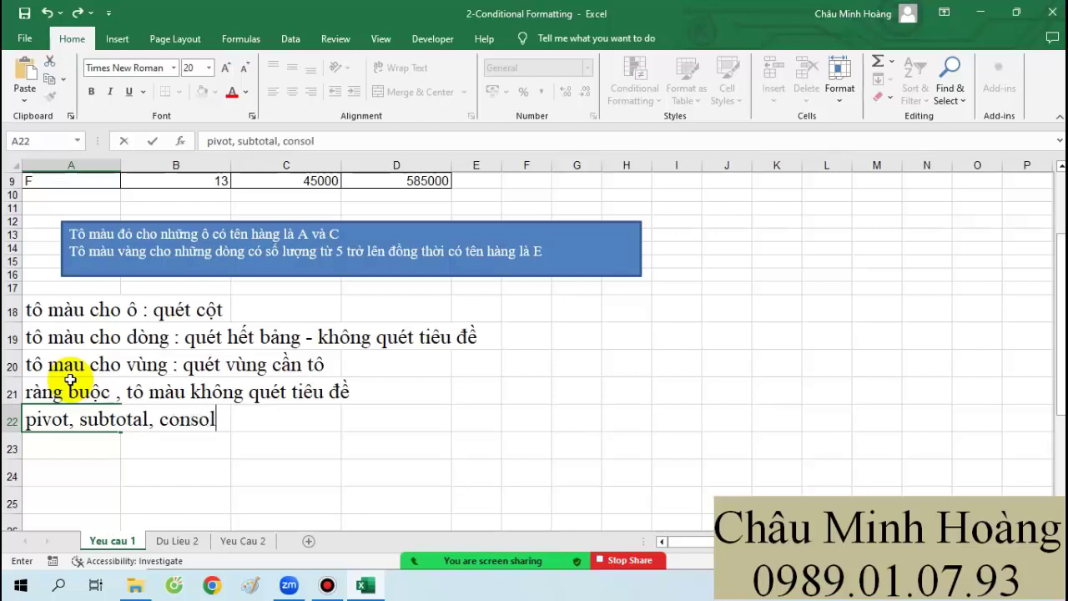
{"action": "type", "text": "idate : "}
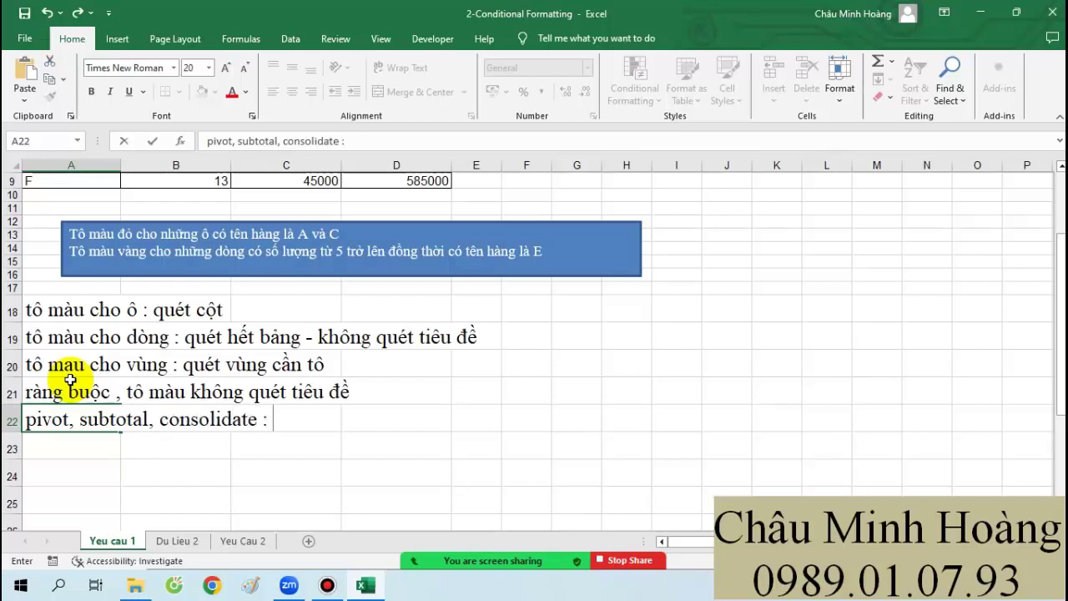
{"action": "type", "text": "phải có tiêu"}
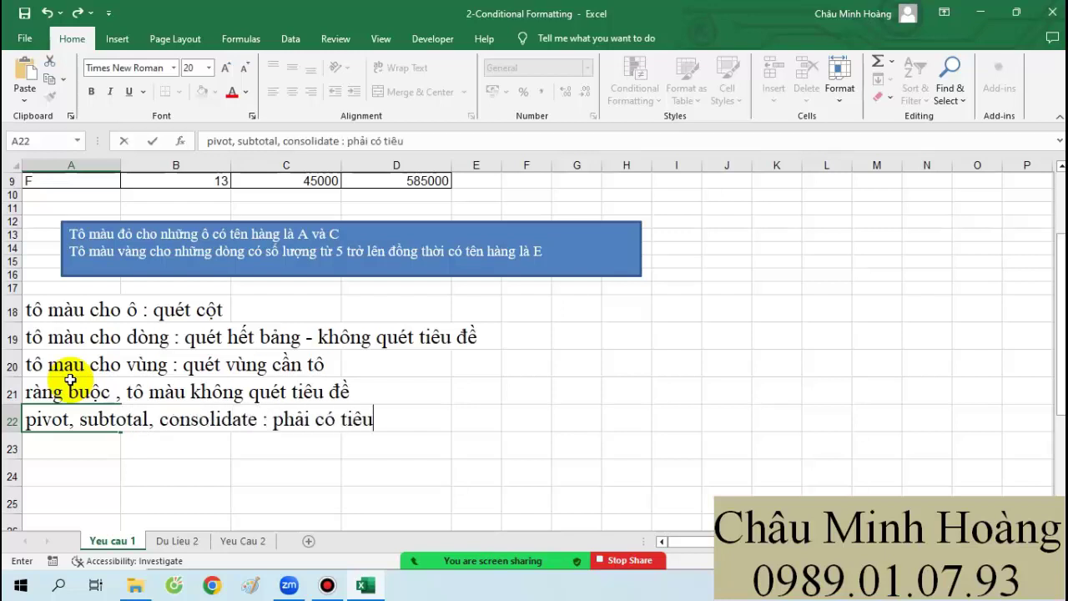
{"action": "type", "text": " đe"}
{"action": "key", "text": "Return"}
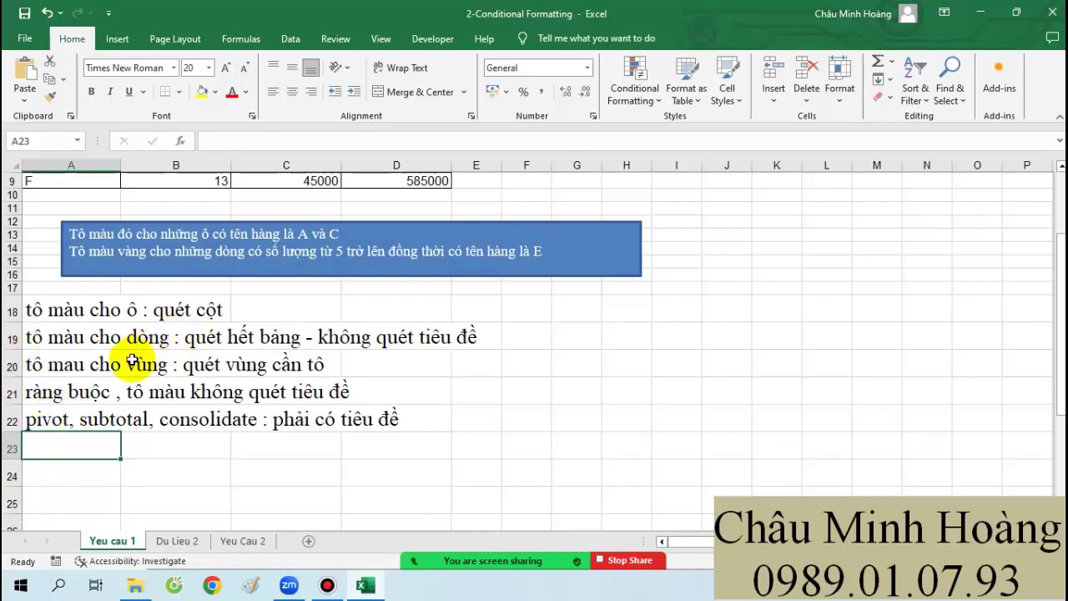
Step: Select the SỐ LƯỢNG values in B4:B9, leaving out the column header
{"action": "left_click_drag", "start_coordinate": [86, 368], "coordinate": [285, 372]}
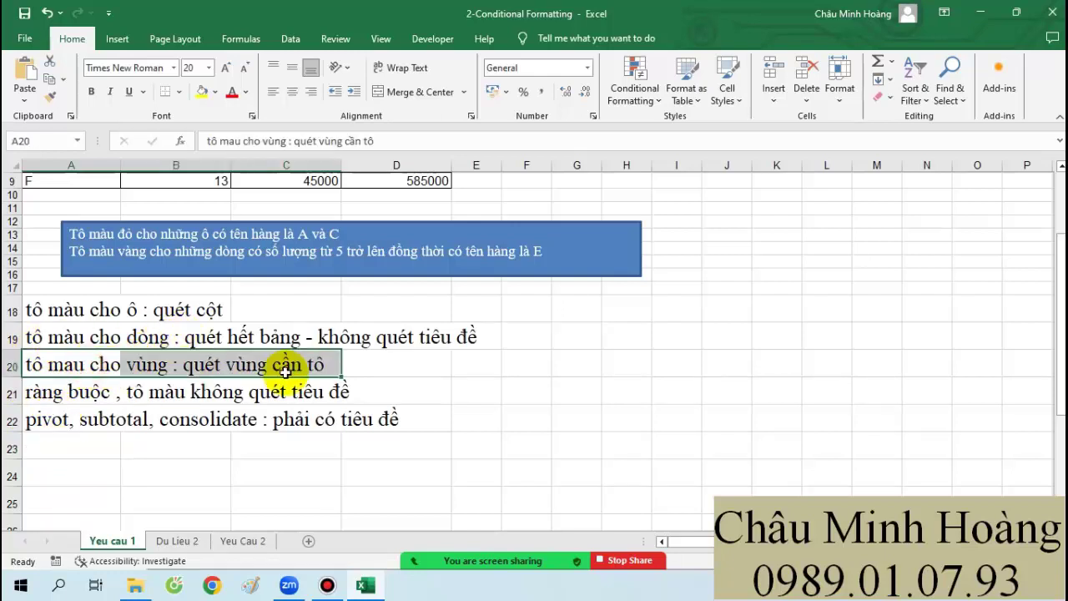
{"action": "scroll", "coordinate": [470, 363], "scroll_direction": "up", "scroll_amount": 3}
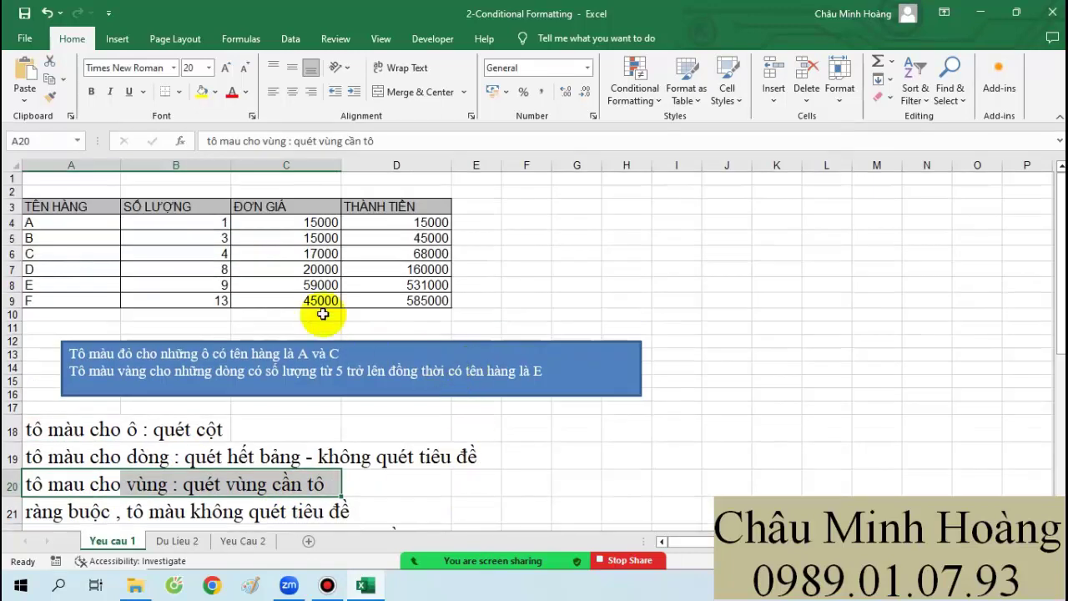
{"action": "left_click_drag", "start_coordinate": [171, 225], "coordinate": [178, 304]}
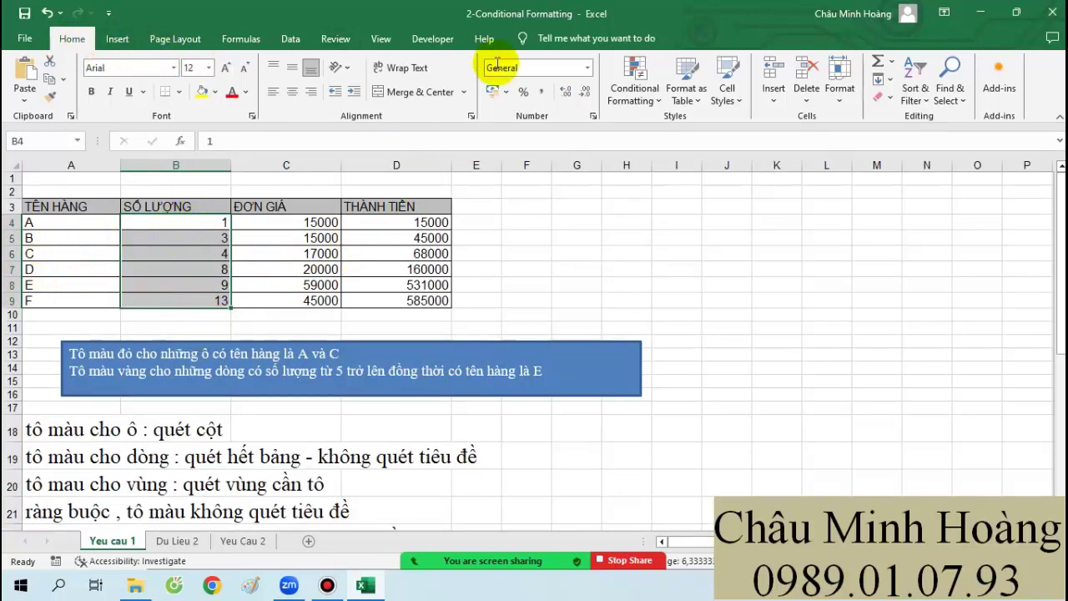
{"action": "left_click", "coordinate": [641, 99]}
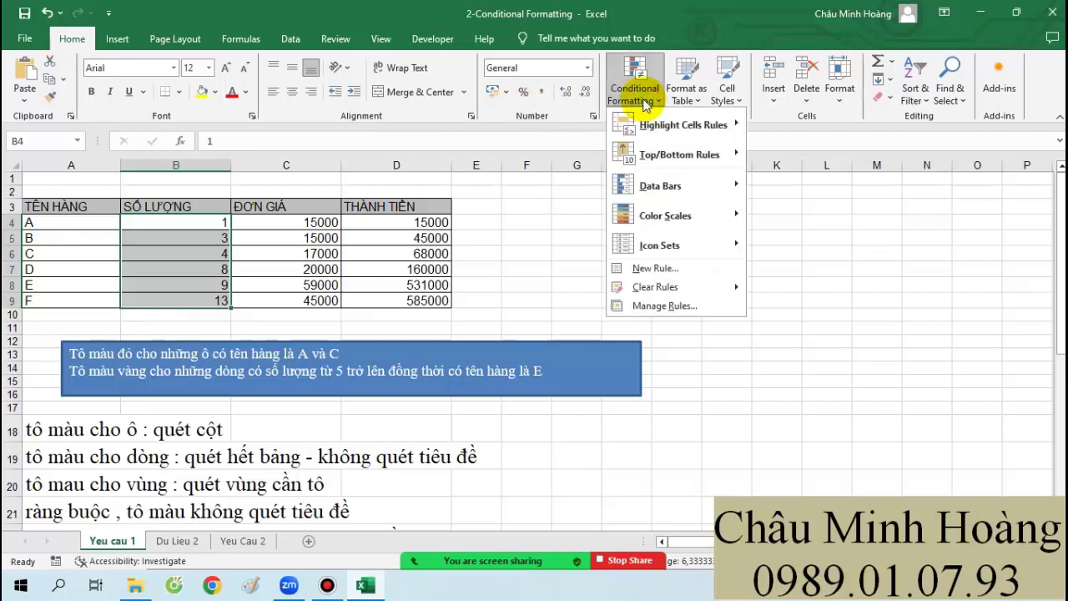
{"action": "left_click", "coordinate": [650, 269]}
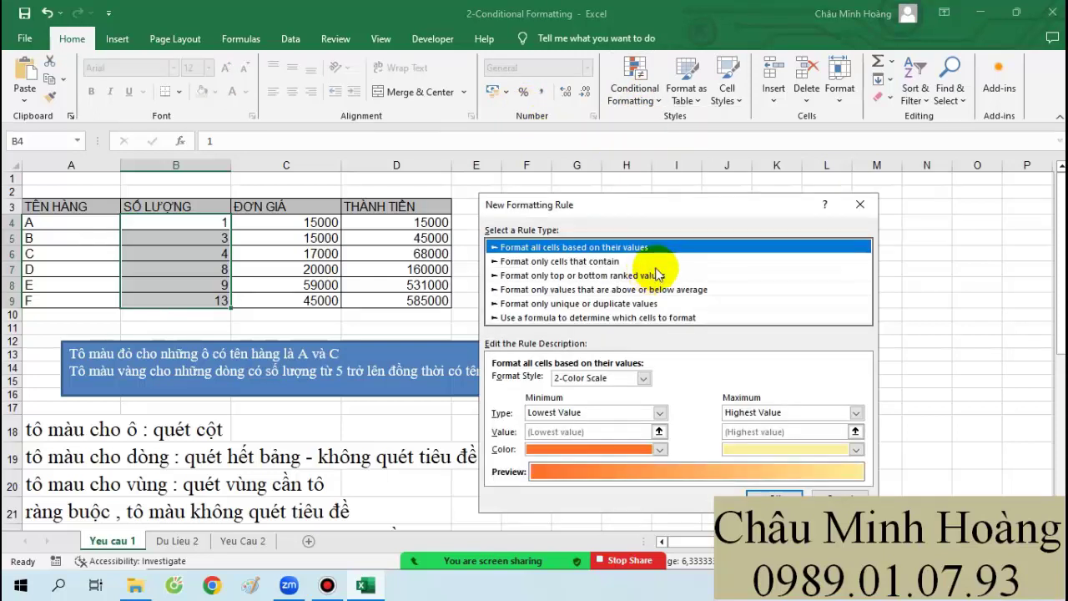
{"action": "left_click", "coordinate": [853, 204]}
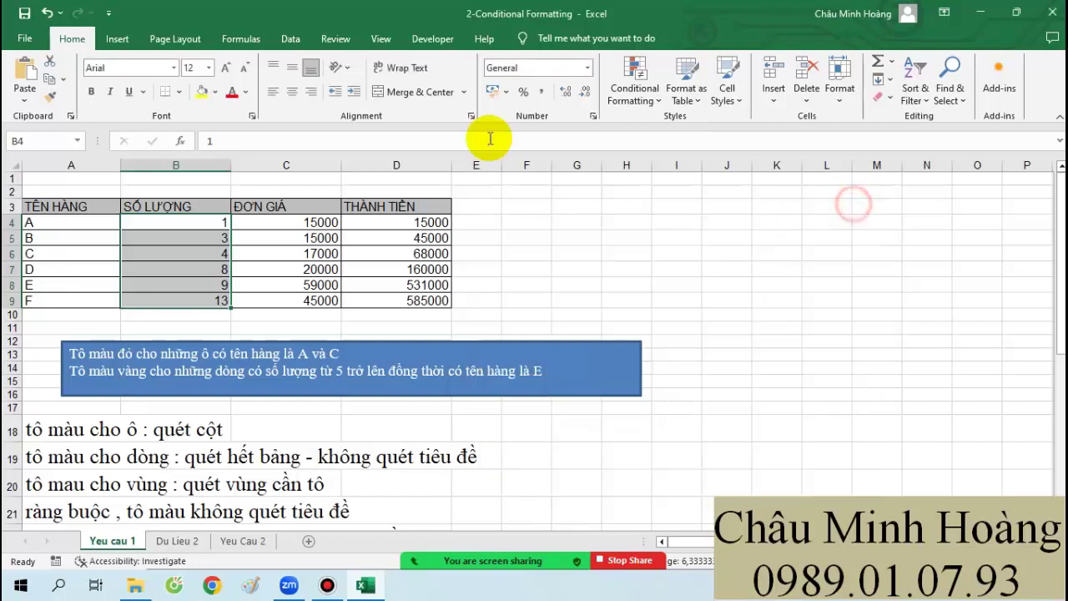
Step: Start a new conditional formatting rule for B4:B9 from the rules manager, using the 2-Color Scale format style
{"action": "left_click", "coordinate": [632, 99]}
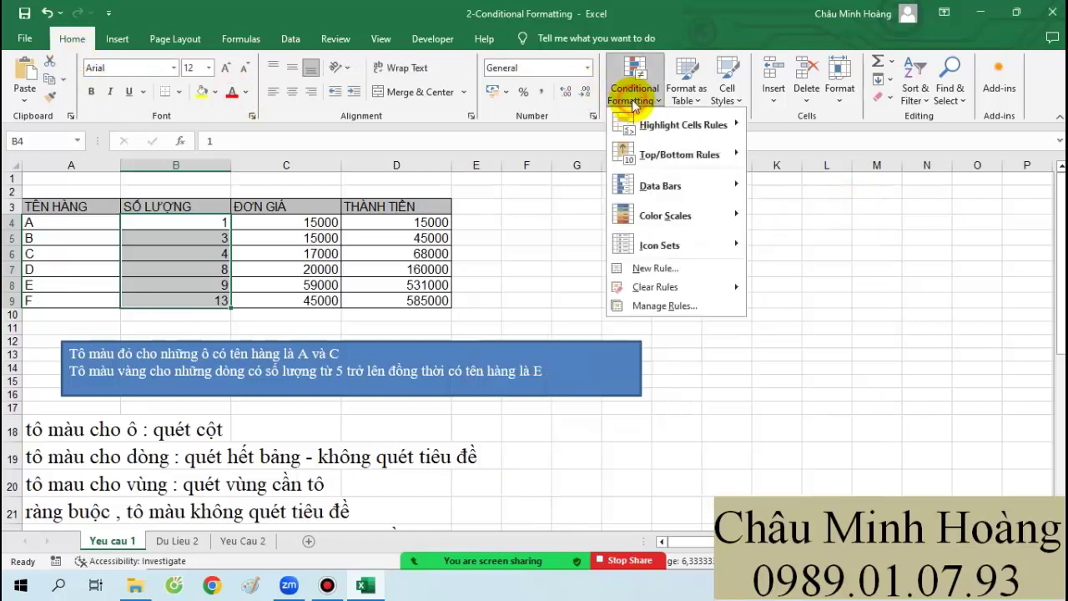
{"action": "left_click", "coordinate": [668, 307]}
{"action": "left_click", "coordinate": [404, 303]}
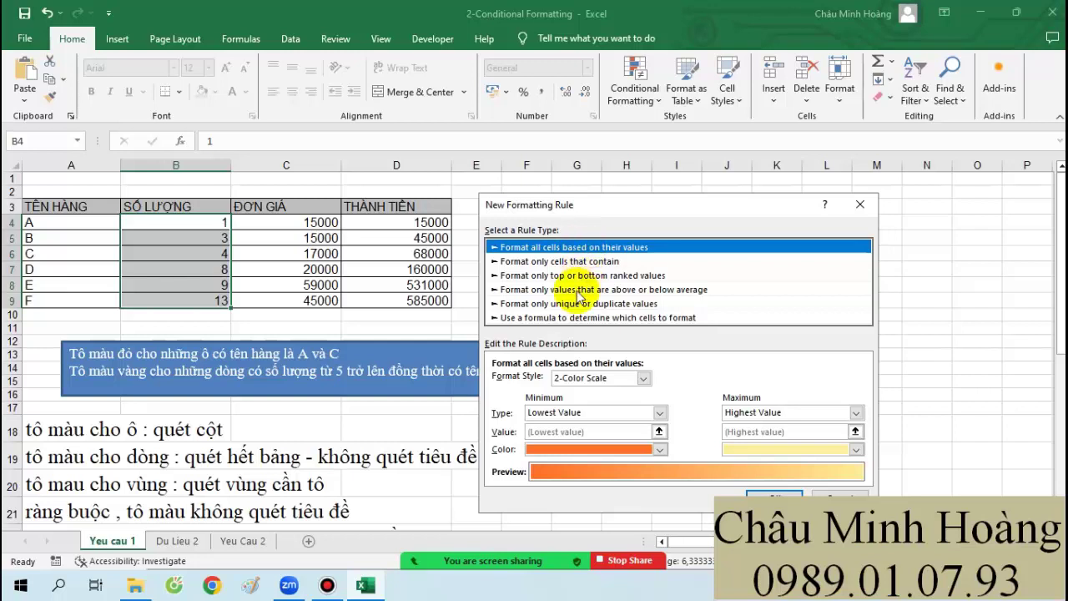
{"action": "left_click", "coordinate": [582, 377]}
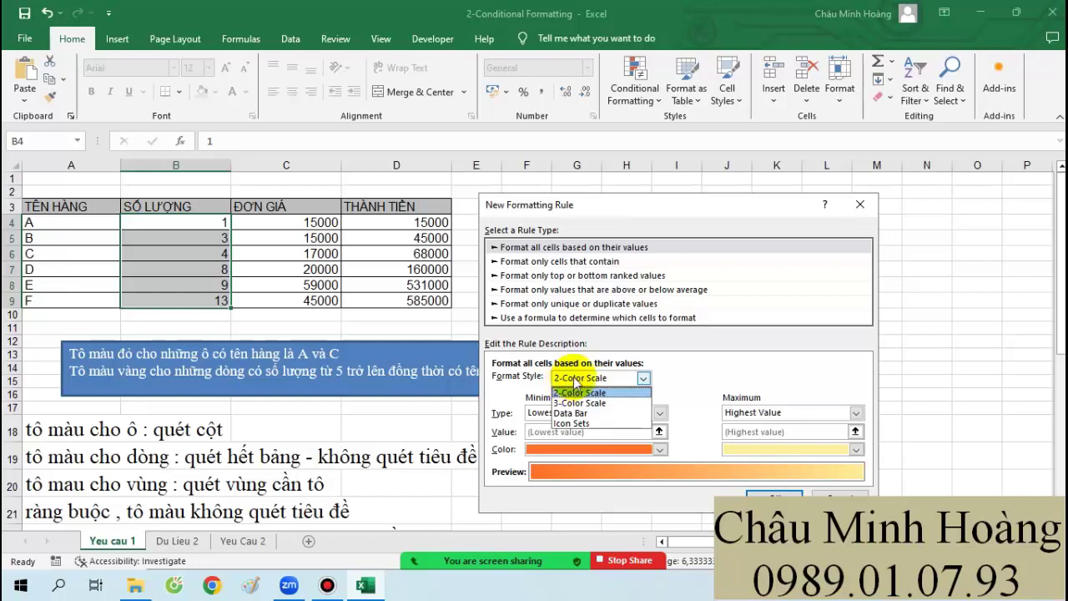
{"action": "left_click", "coordinate": [582, 394]}
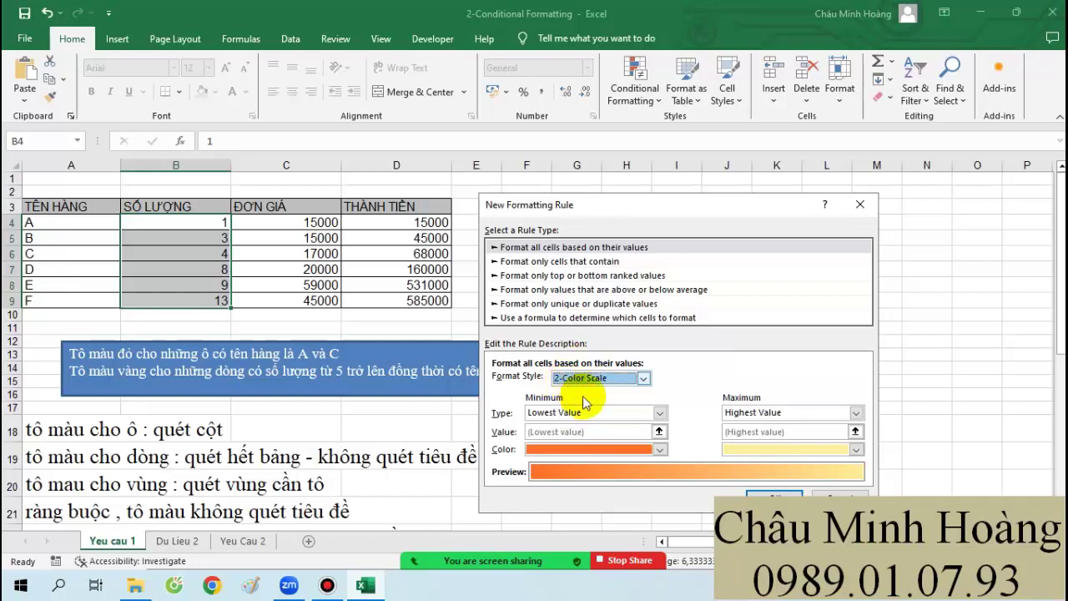
Step: Set the scale's minimum color to dark olive green and its maximum to red, and apply the rule to B4:B9
{"action": "left_click", "coordinate": [659, 449]}
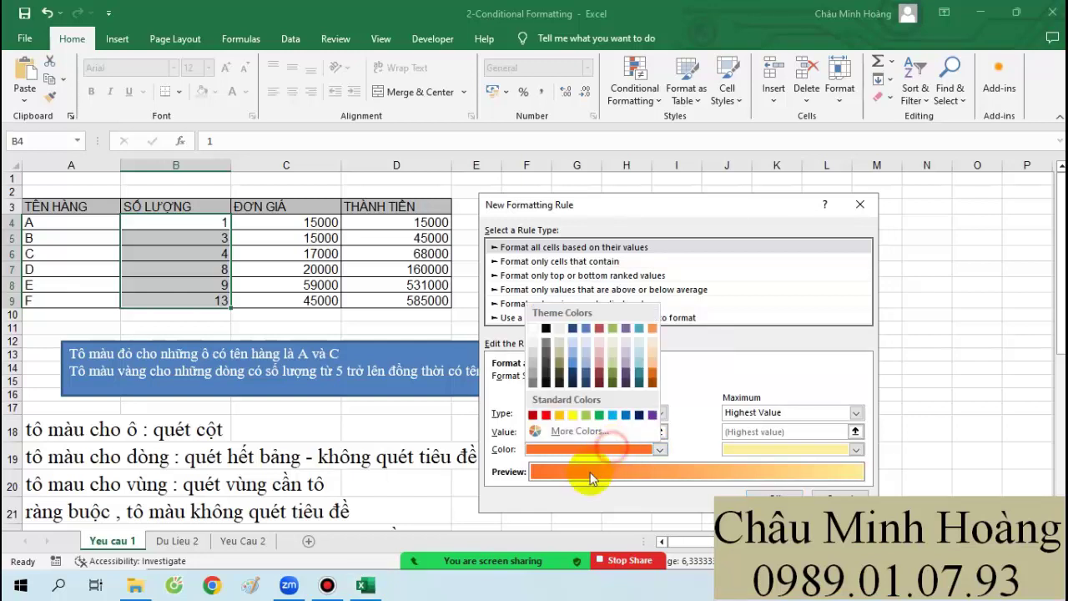
{"action": "left_click", "coordinate": [614, 370]}
{"action": "left_click", "coordinate": [756, 449]}
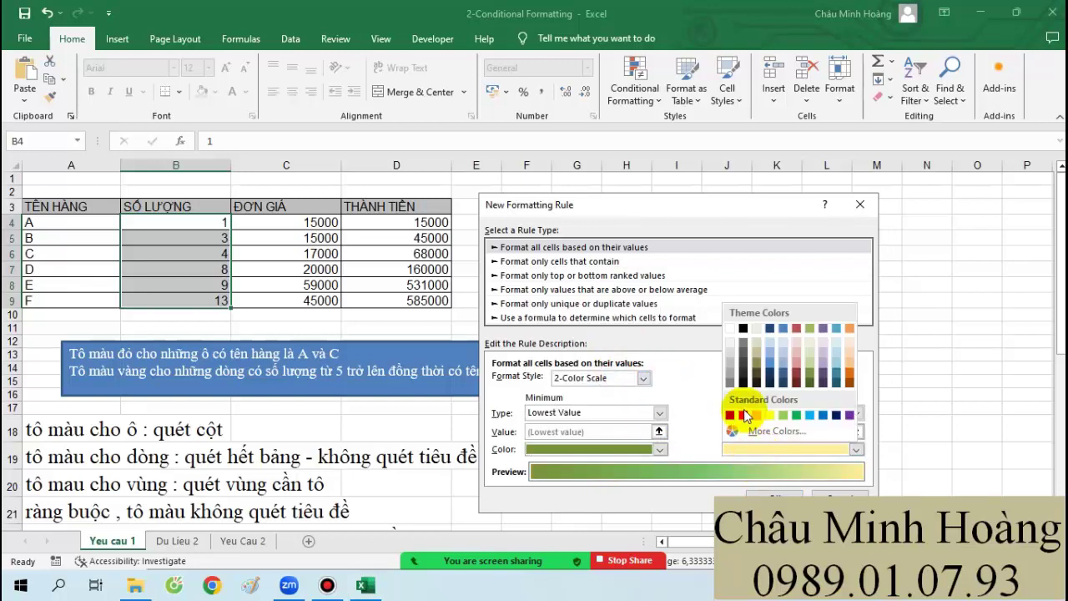
{"action": "left_click", "coordinate": [730, 415]}
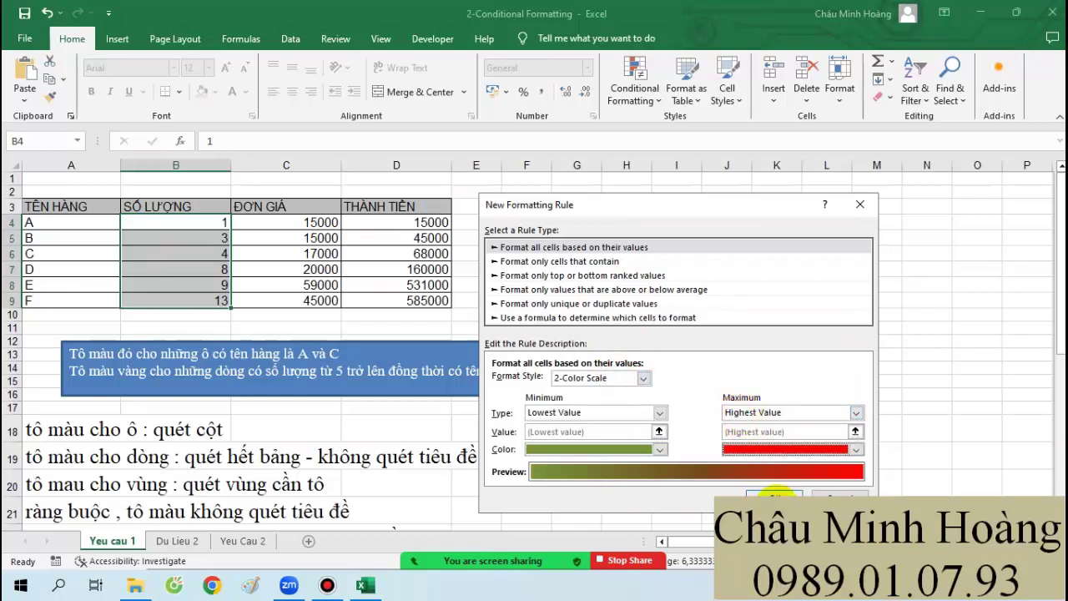
{"action": "left_click", "coordinate": [775, 496]}
{"action": "left_click", "coordinate": [952, 461]}
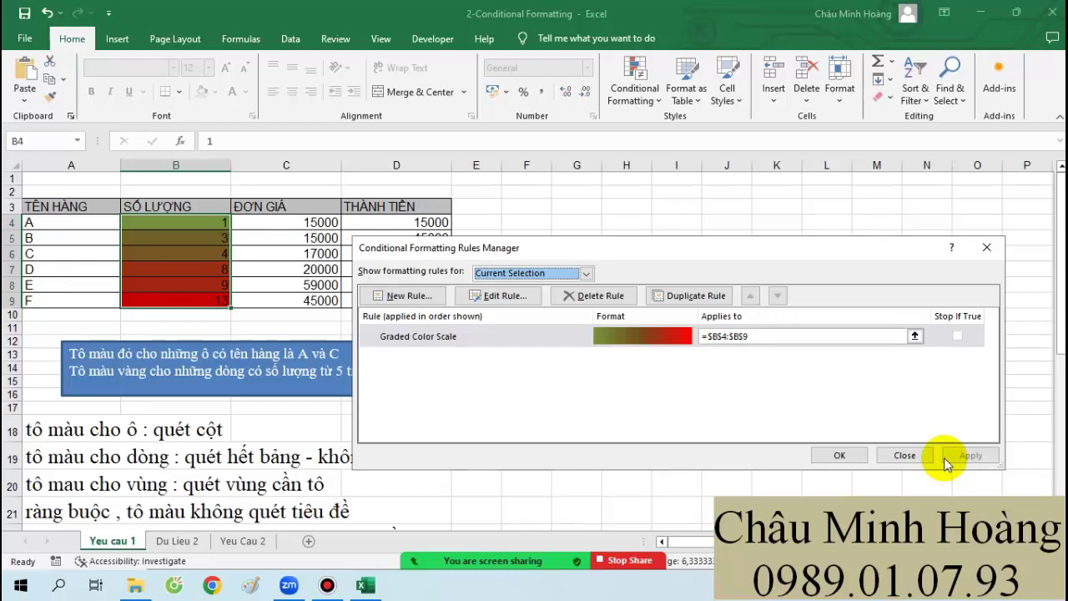
Step: Open the color scale rule for editing and examine the Specific Text condition choices under Format only cells that contain
{"action": "left_click", "coordinate": [570, 338]}
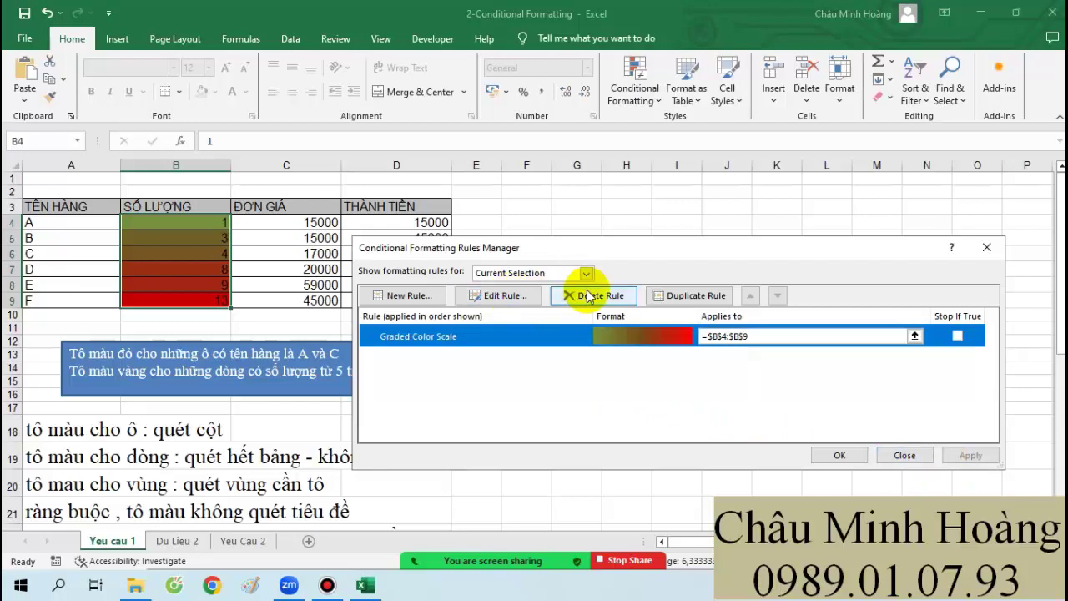
{"action": "left_click", "coordinate": [492, 296]}
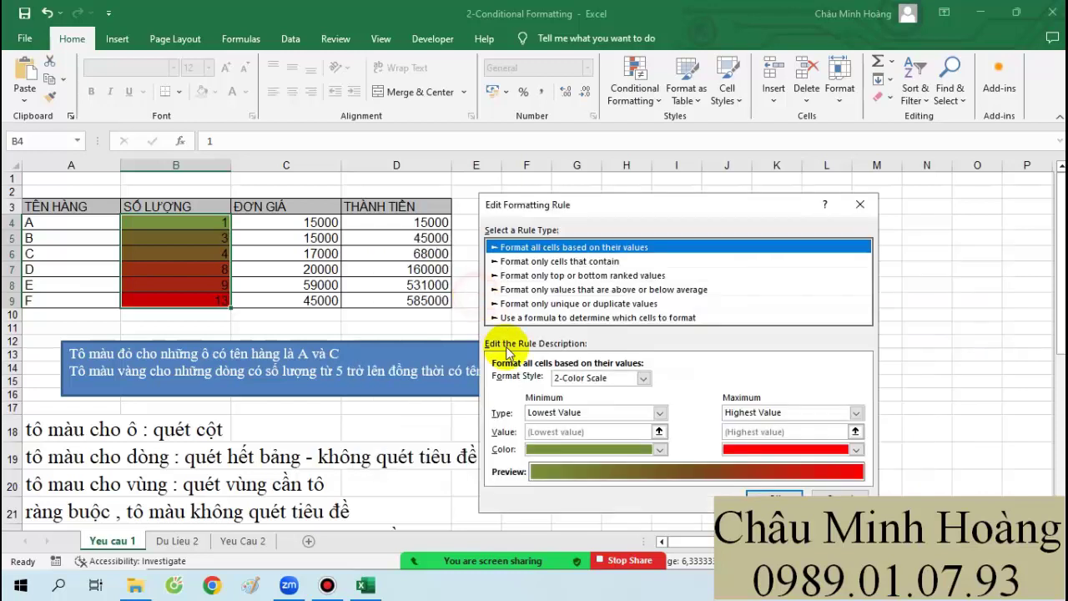
{"action": "left_click", "coordinate": [572, 262]}
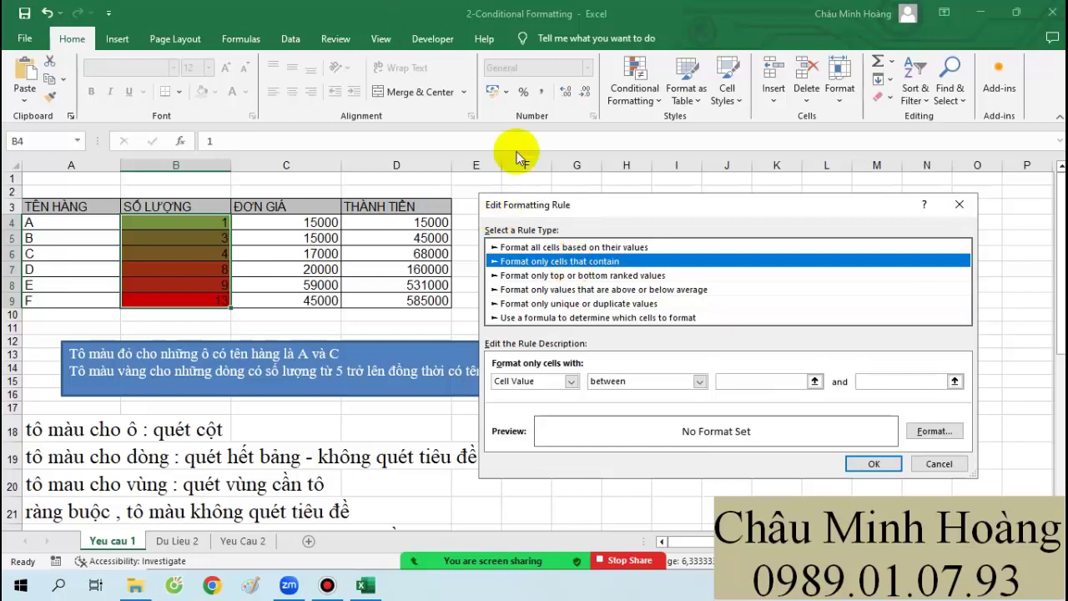
{"action": "left_click", "coordinate": [550, 383]}
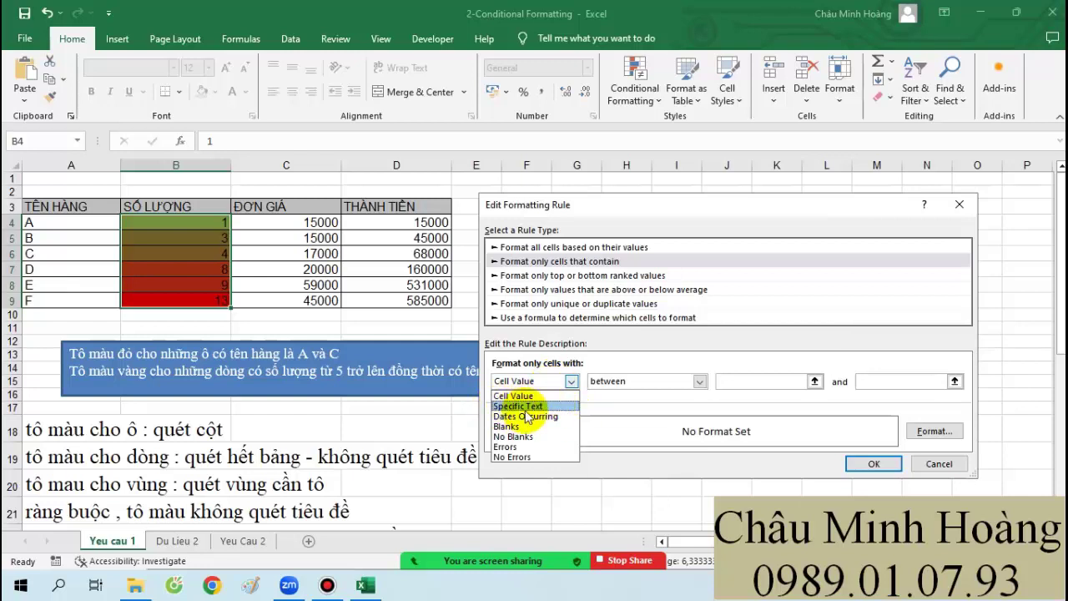
{"action": "left_click", "coordinate": [526, 407]}
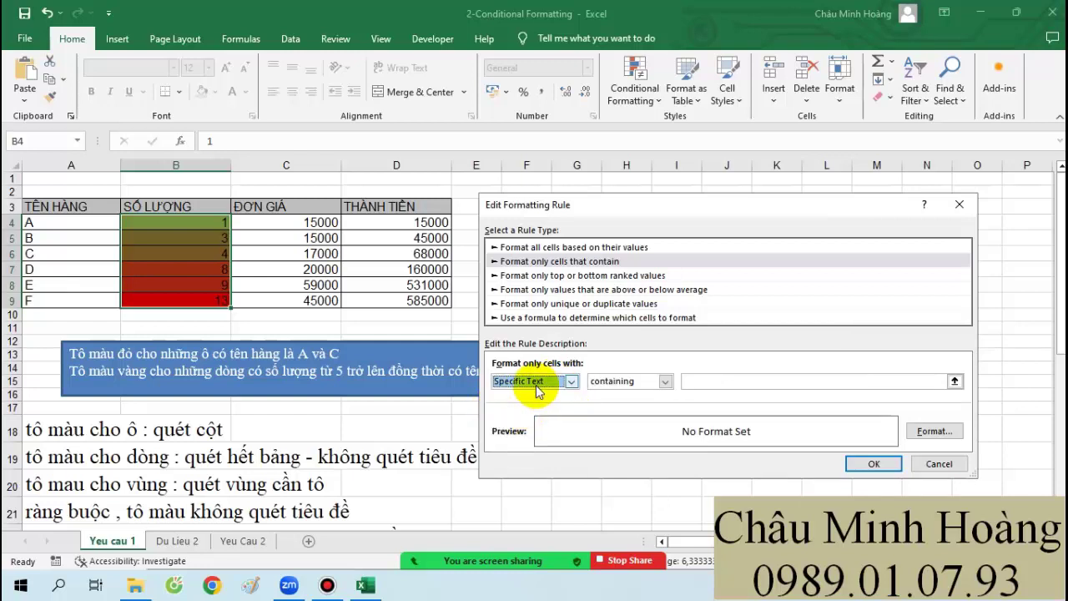
{"action": "left_click", "coordinate": [617, 381]}
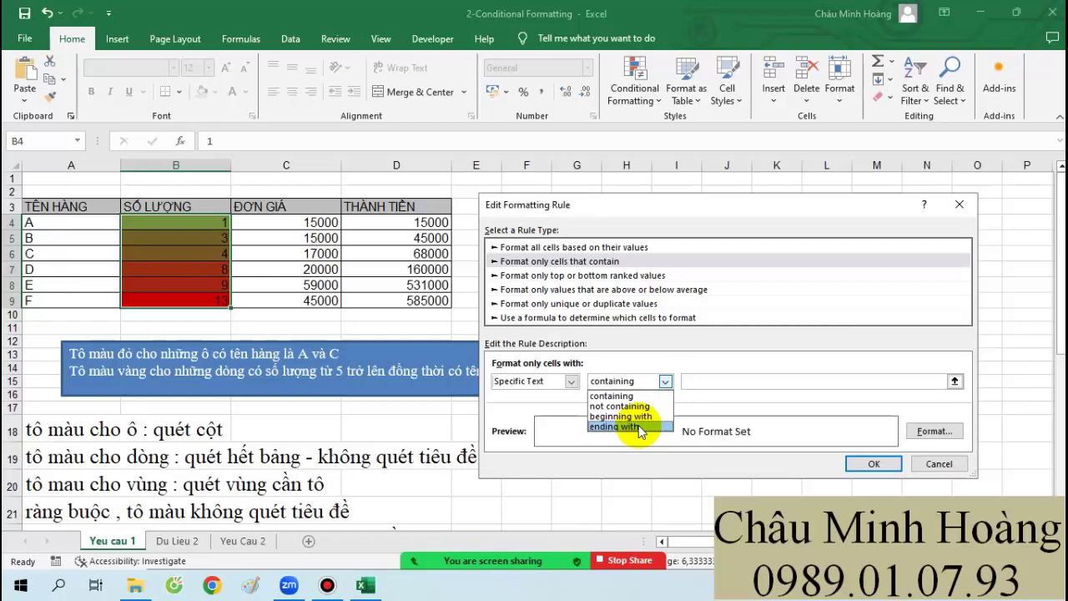
Step: Examine the Dates Occurring periods and the remaining condition kinds for the Format only cells that contain rule type
{"action": "left_click", "coordinate": [557, 381]}
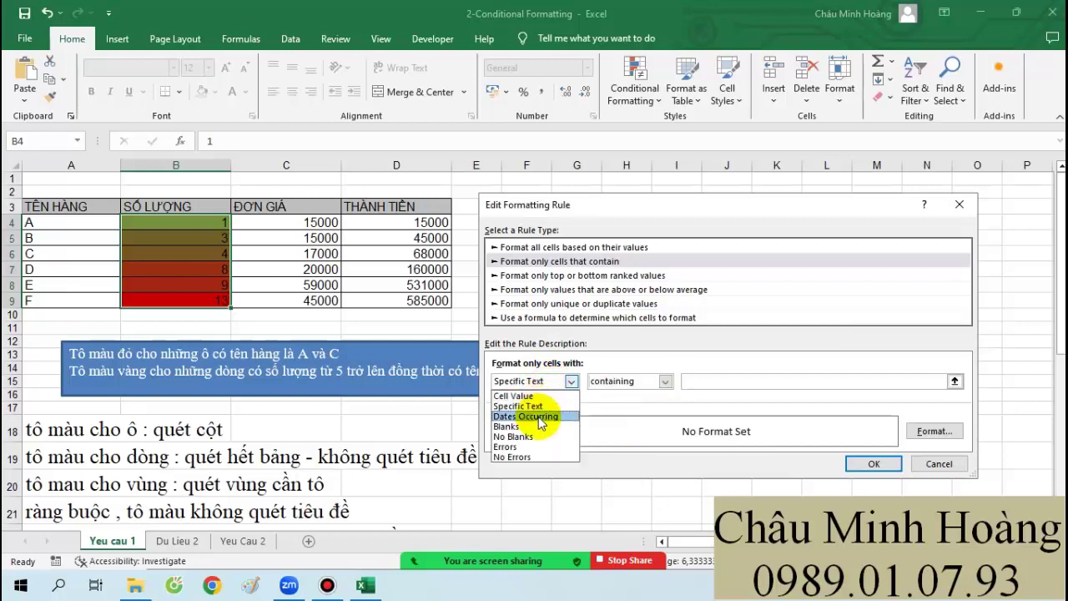
{"action": "left_click", "coordinate": [539, 416]}
{"action": "left_click", "coordinate": [669, 381]}
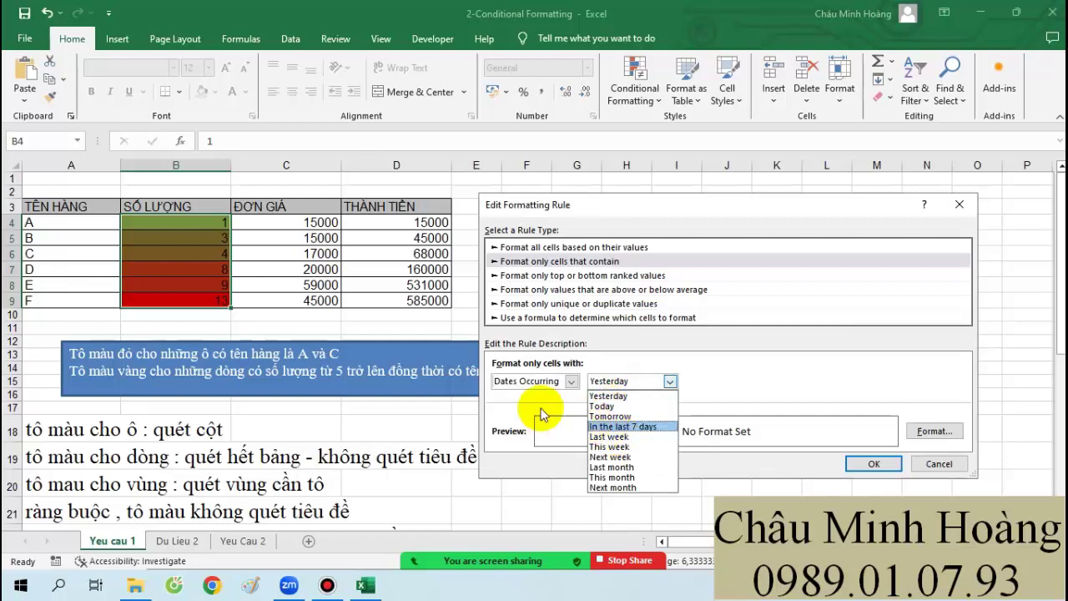
{"action": "left_click", "coordinate": [511, 392]}
{"action": "left_click", "coordinate": [517, 381]}
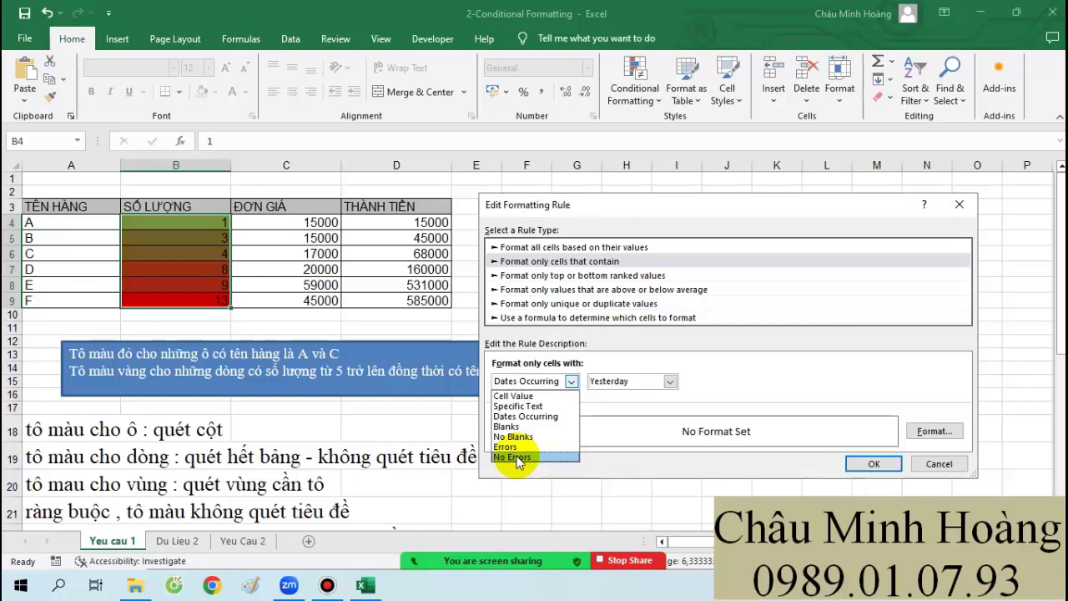
{"action": "left_click", "coordinate": [575, 263]}
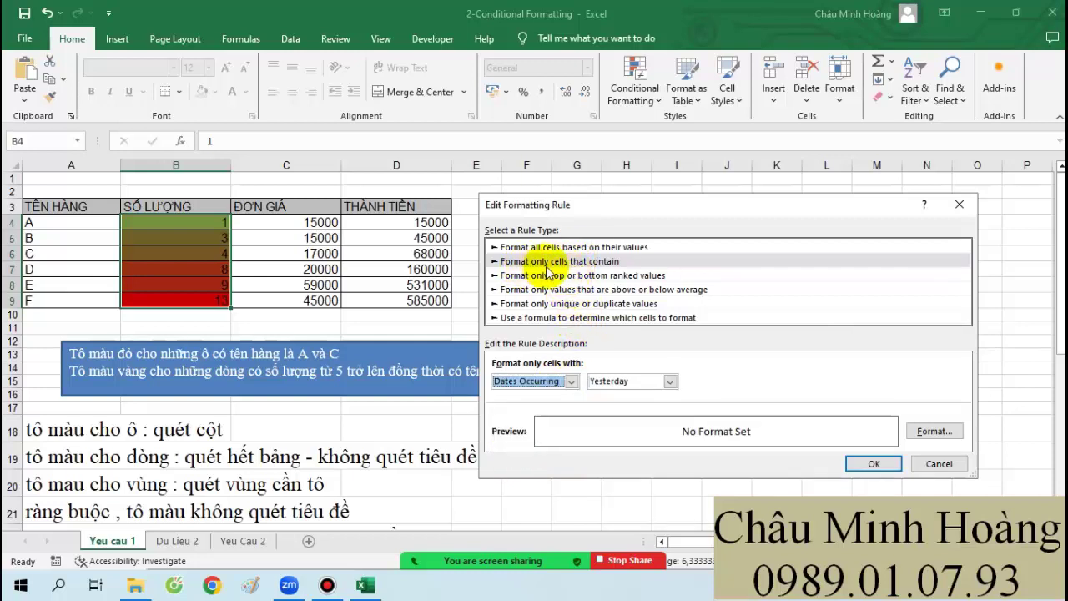
Step: Examine the settings of the top or bottom ranked, above or below average, unique or duplicate, and formula rule types
{"action": "left_click", "coordinate": [599, 277]}
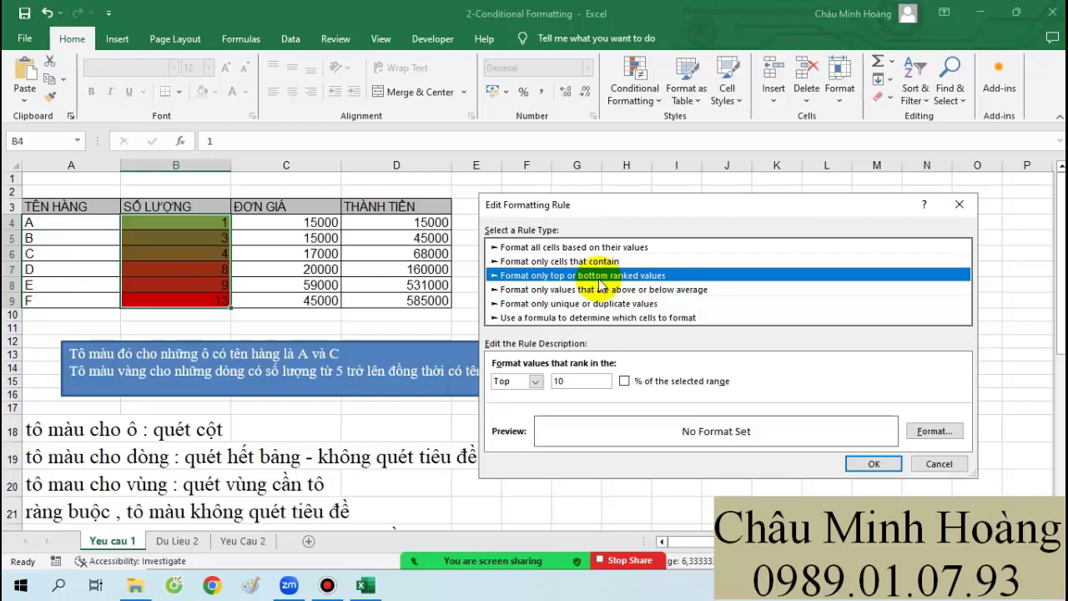
{"action": "left_click", "coordinate": [617, 292]}
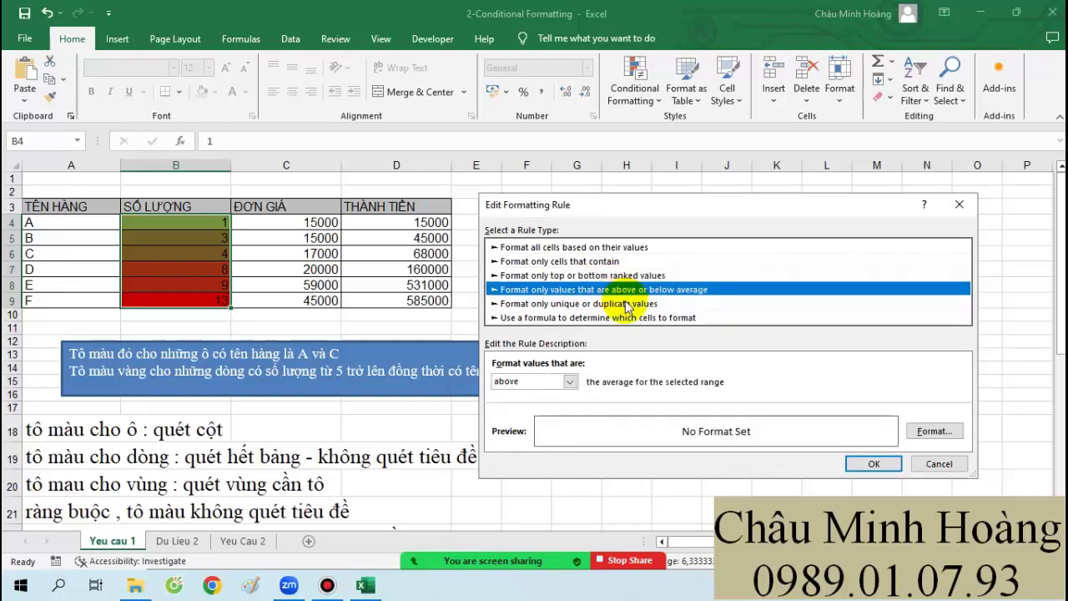
{"action": "left_click", "coordinate": [626, 303]}
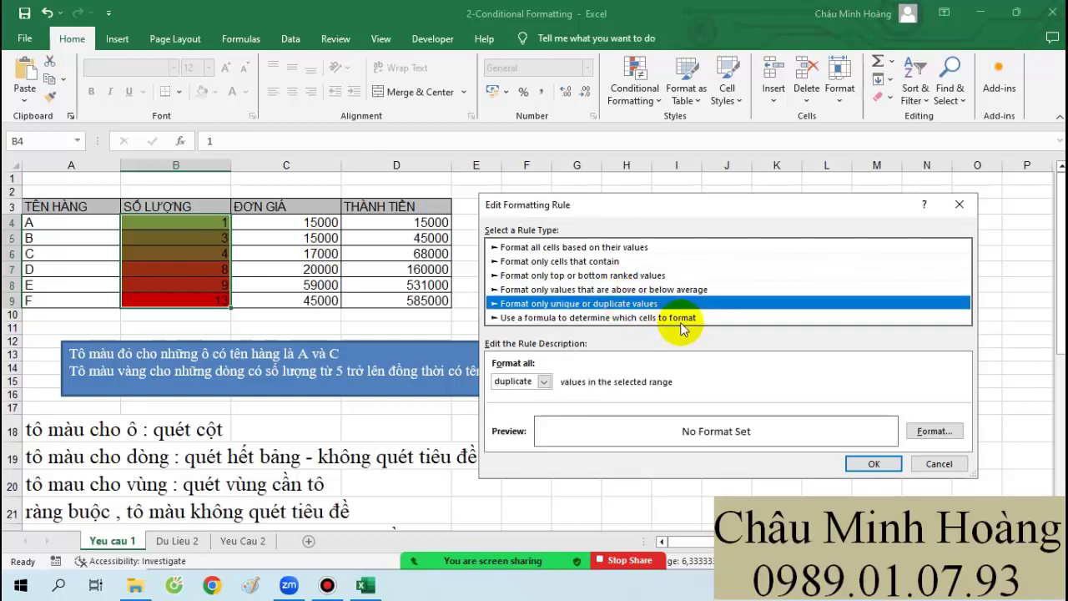
{"action": "left_click", "coordinate": [680, 318]}
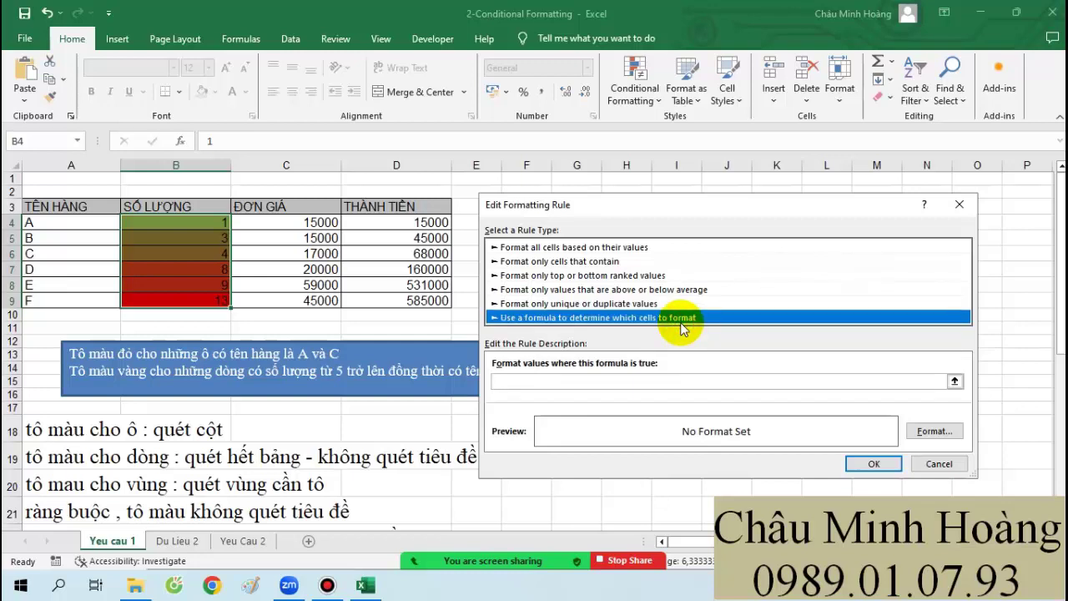
Step: Compare the settings offered by the rule types from Format all cells based on their values through unique or duplicate values
{"action": "left_click", "coordinate": [573, 247]}
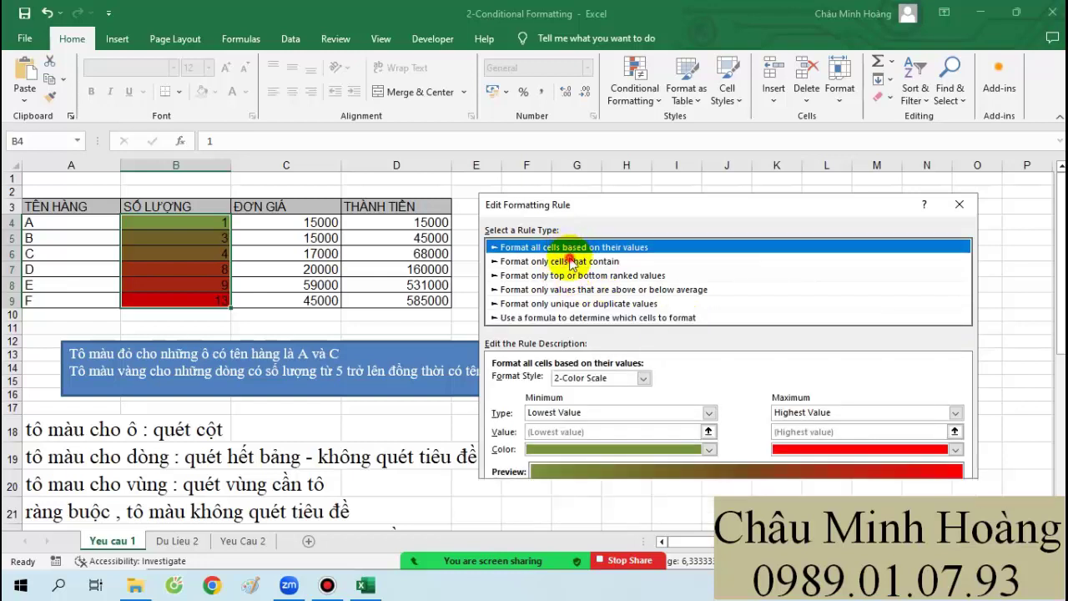
{"action": "left_click", "coordinate": [572, 262]}
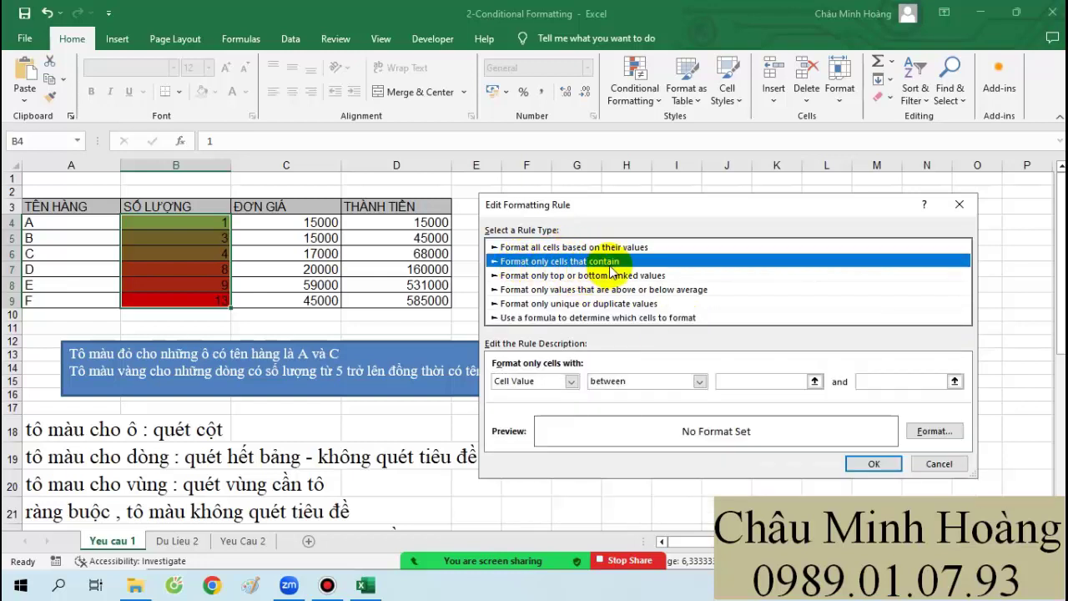
{"action": "left_click", "coordinate": [578, 277]}
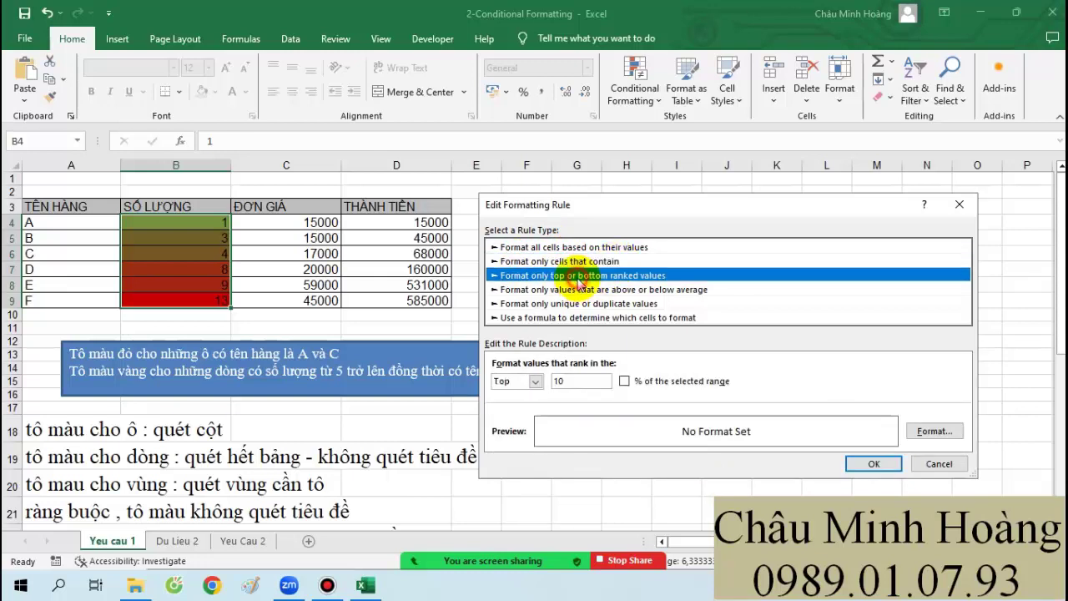
{"action": "left_click", "coordinate": [680, 290]}
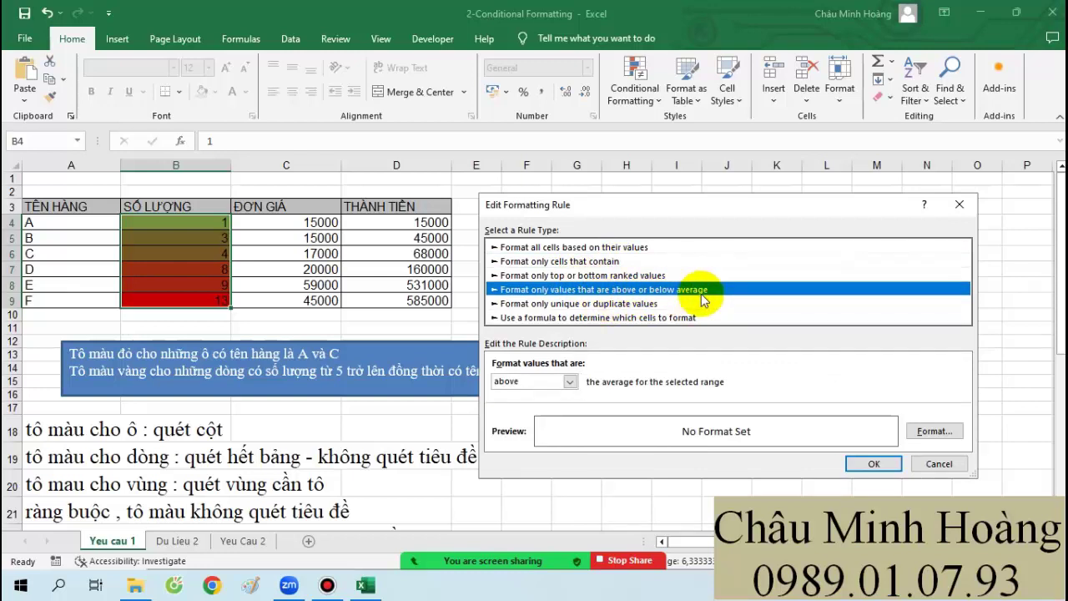
{"action": "left_click", "coordinate": [575, 305]}
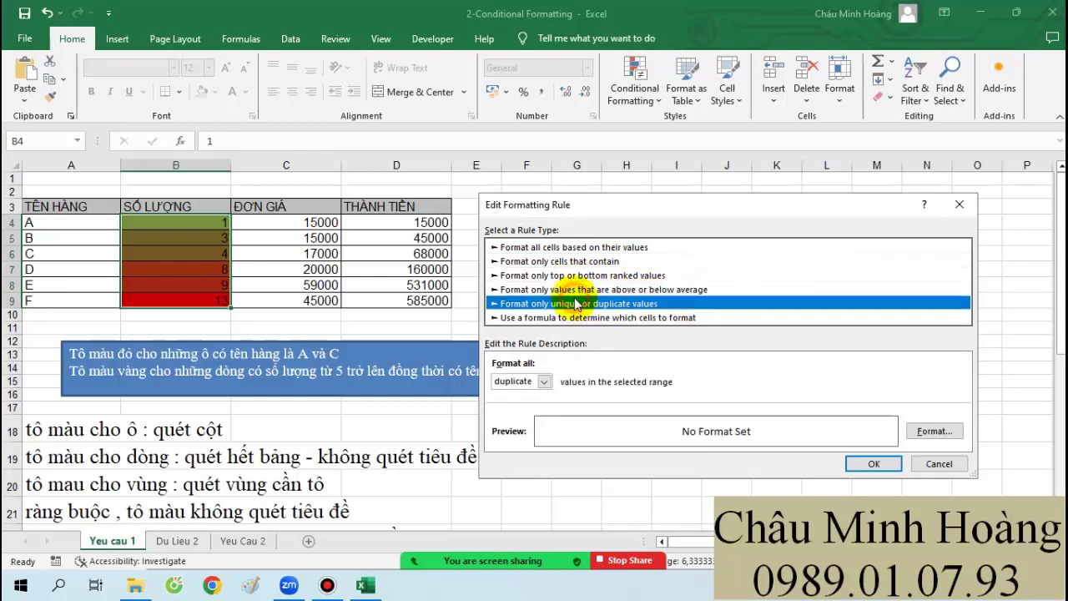
Step: Examine the above or below average comparison choices and the formula rule type's entry, and leave the rule editing without saving
{"action": "left_click", "coordinate": [646, 290]}
{"action": "left_click", "coordinate": [538, 380]}
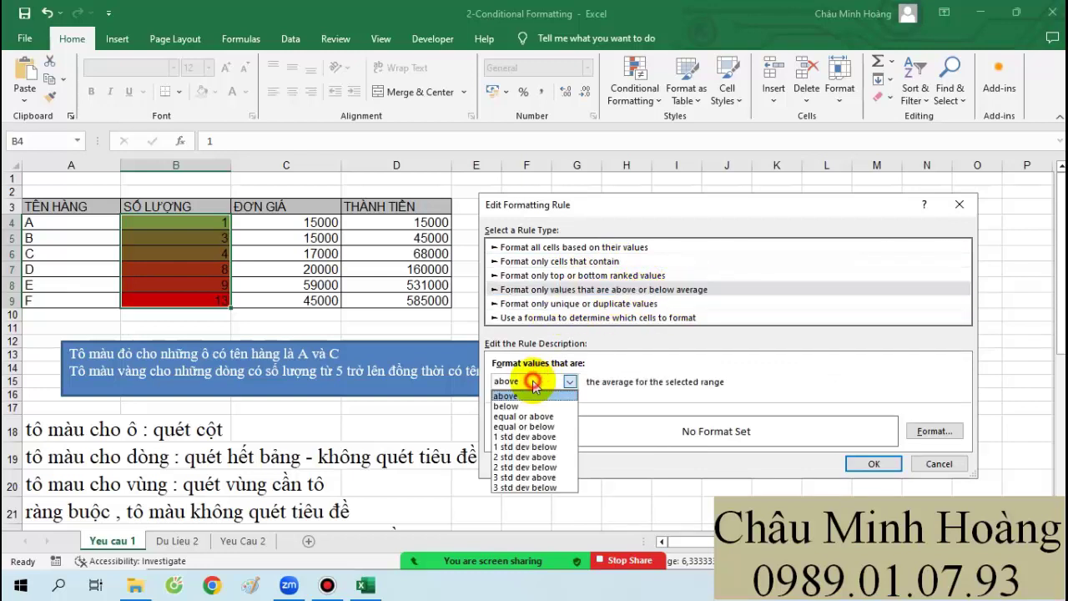
{"action": "left_click", "coordinate": [555, 284]}
{"action": "left_click", "coordinate": [554, 304]}
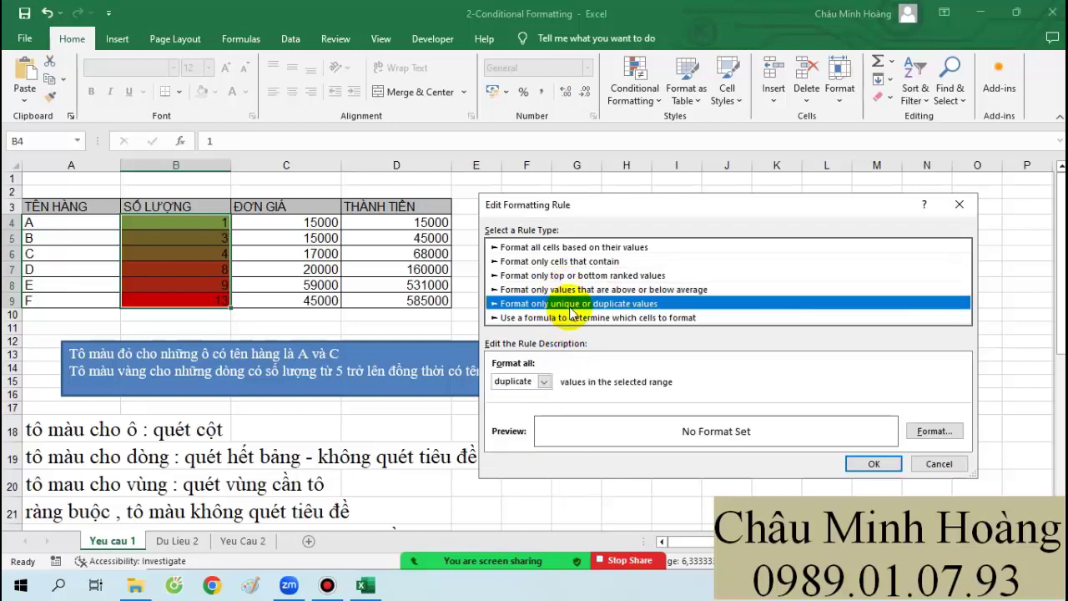
{"action": "left_click", "coordinate": [574, 318]}
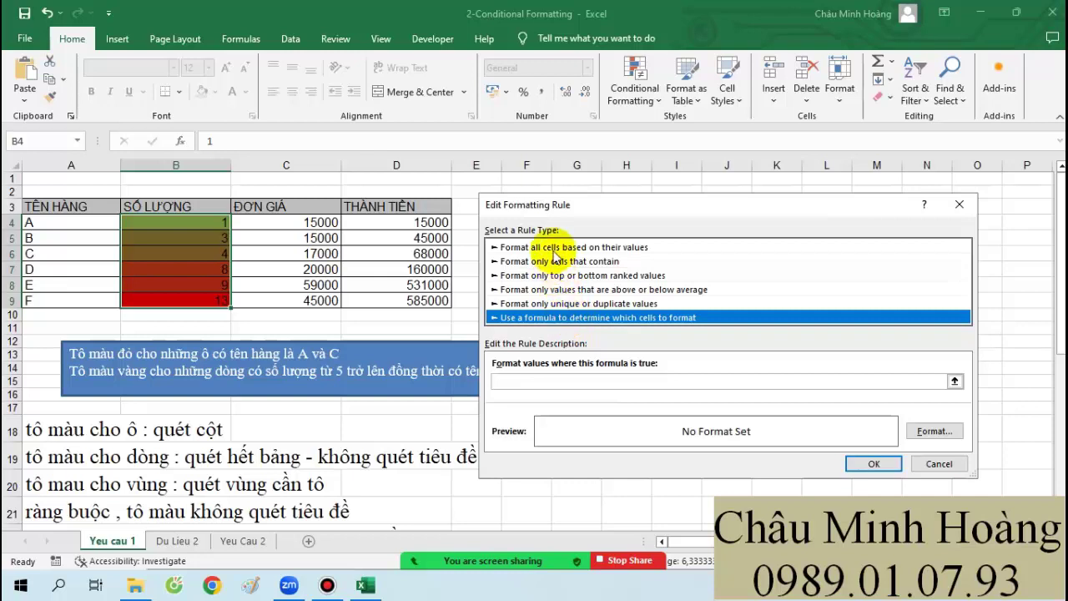
{"action": "left_click", "coordinate": [590, 381]}
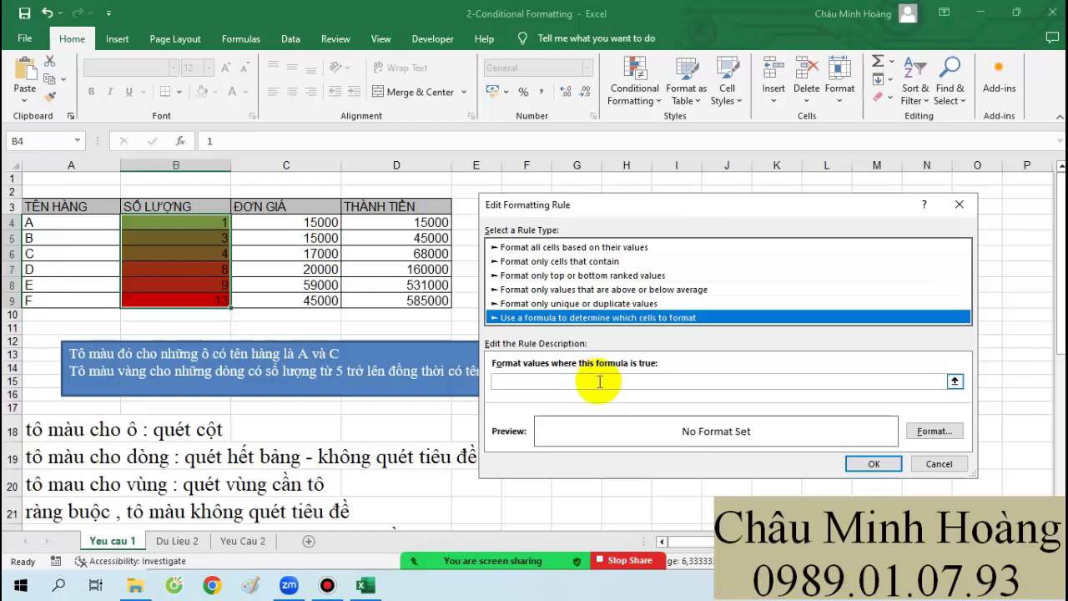
{"action": "left_click", "coordinate": [926, 467]}
{"action": "left_click", "coordinate": [900, 454]}
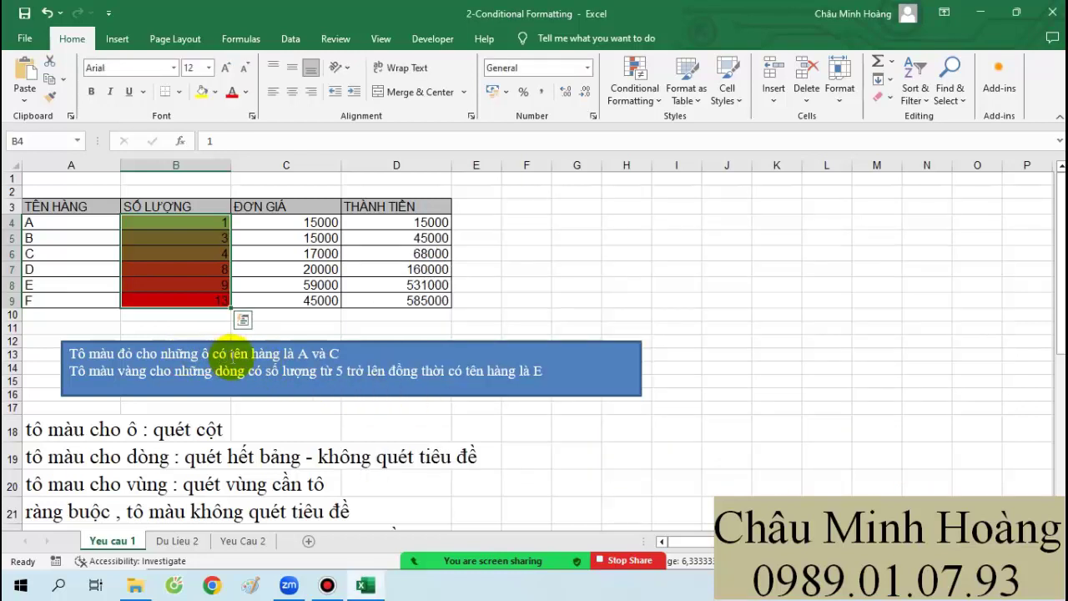
Step: Set the font size of cell F4 to 22
{"action": "left_click", "coordinate": [527, 221]}
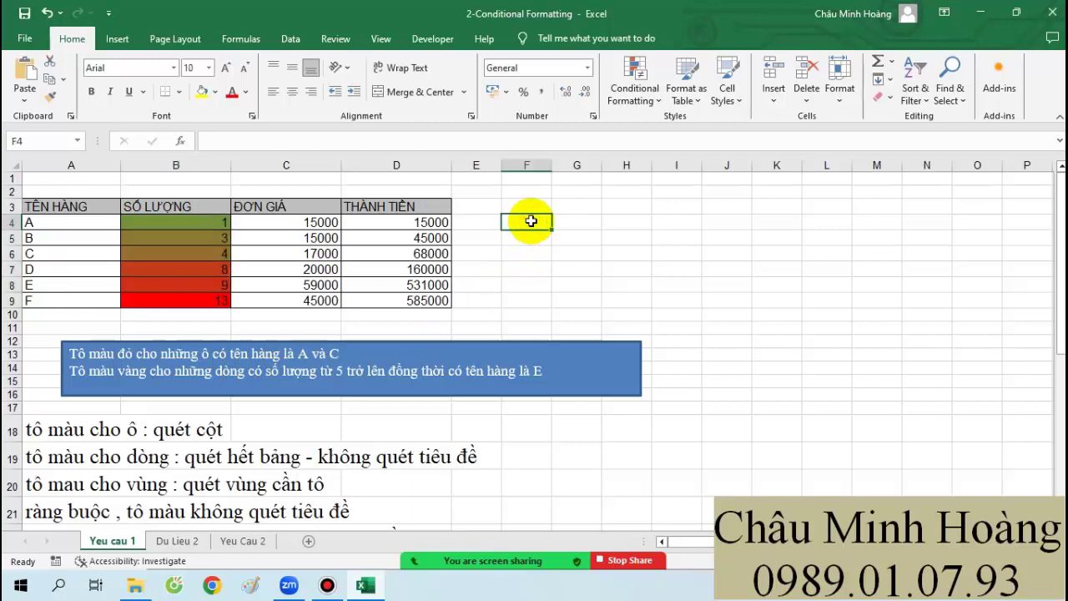
{"action": "left_click", "coordinate": [209, 68]}
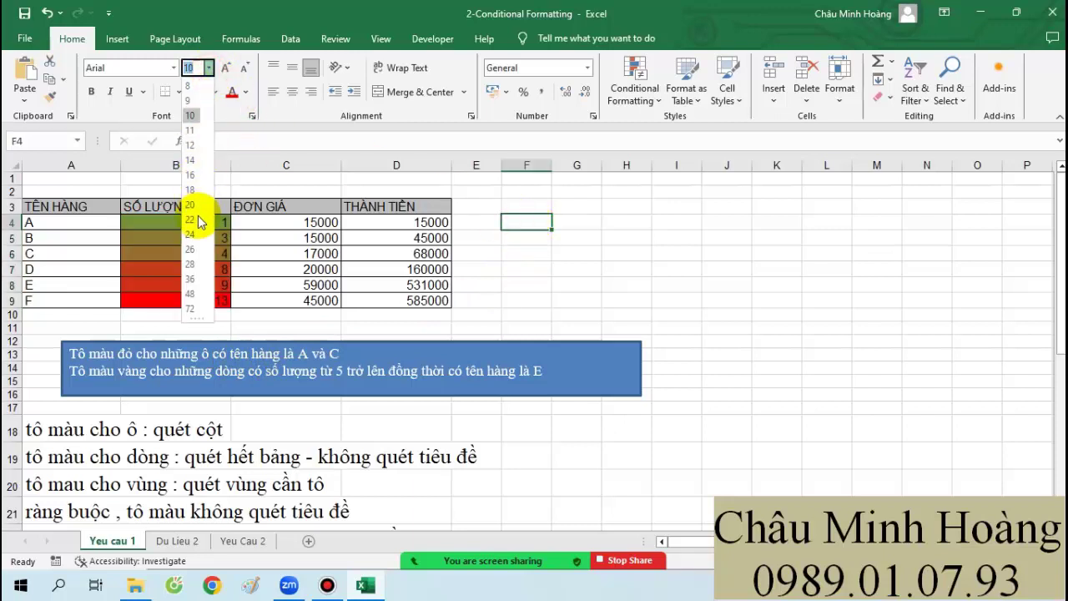
{"action": "left_click", "coordinate": [196, 224]}
Step: Start an OR formula in F4 with the column-locked first condition $A4="A"
{"action": "type", "text": "="}
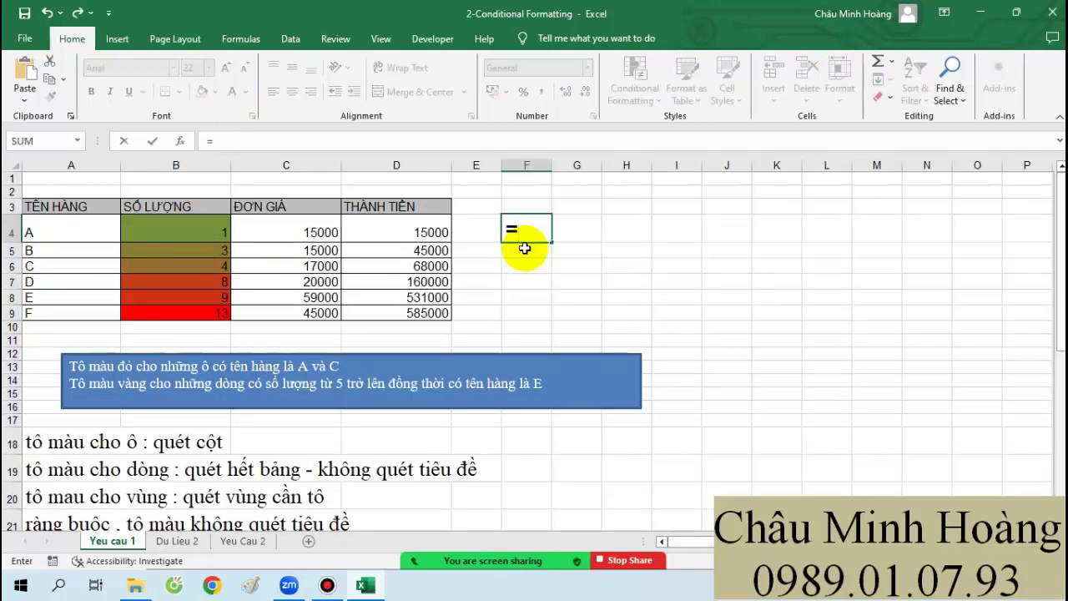
{"action": "type", "text": "or("}
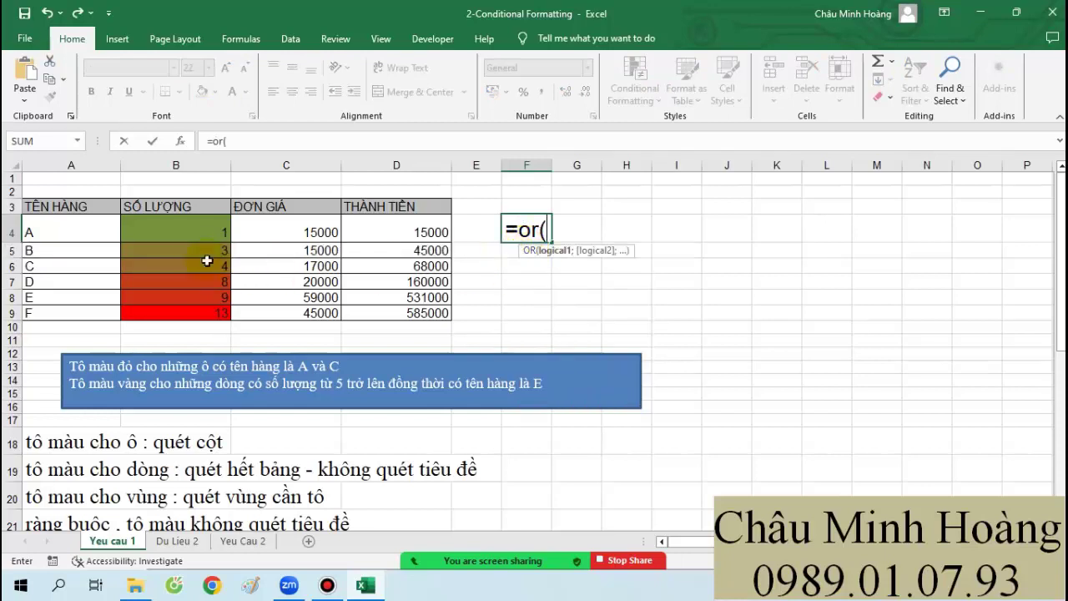
{"action": "left_click", "coordinate": [116, 234]}
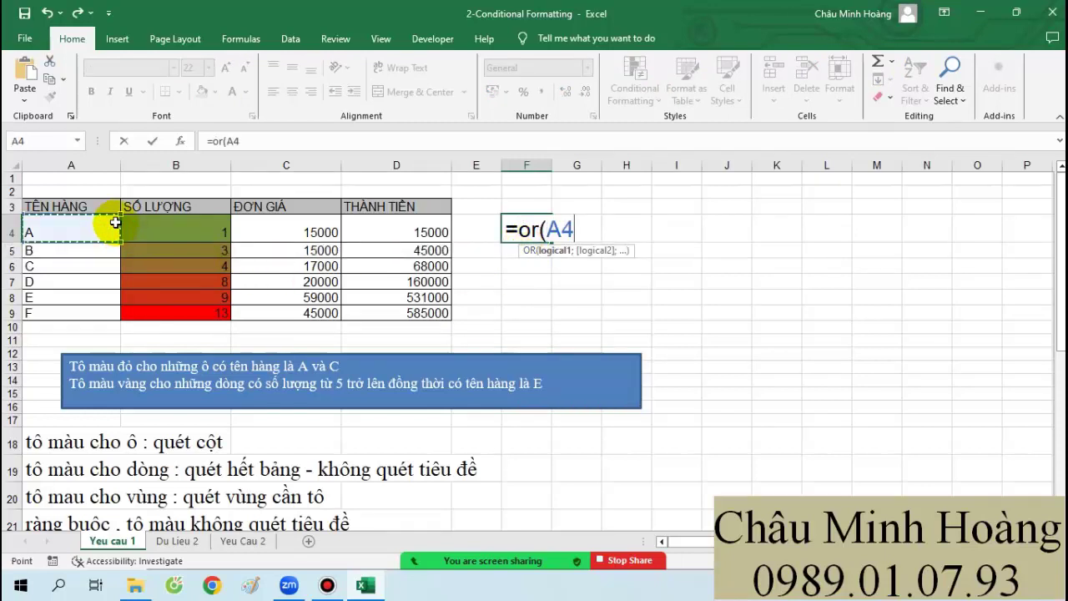
{"action": "key", "text": "F4"}
{"action": "key", "text": "F4"}
{"action": "key", "text": "F4"}
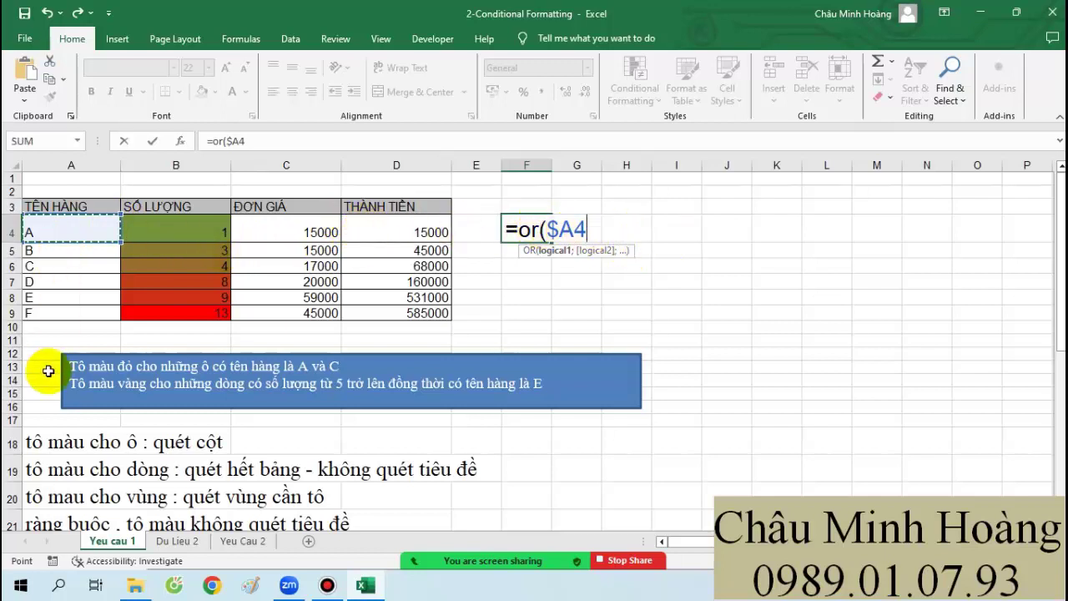
{"action": "type", "text": "="}
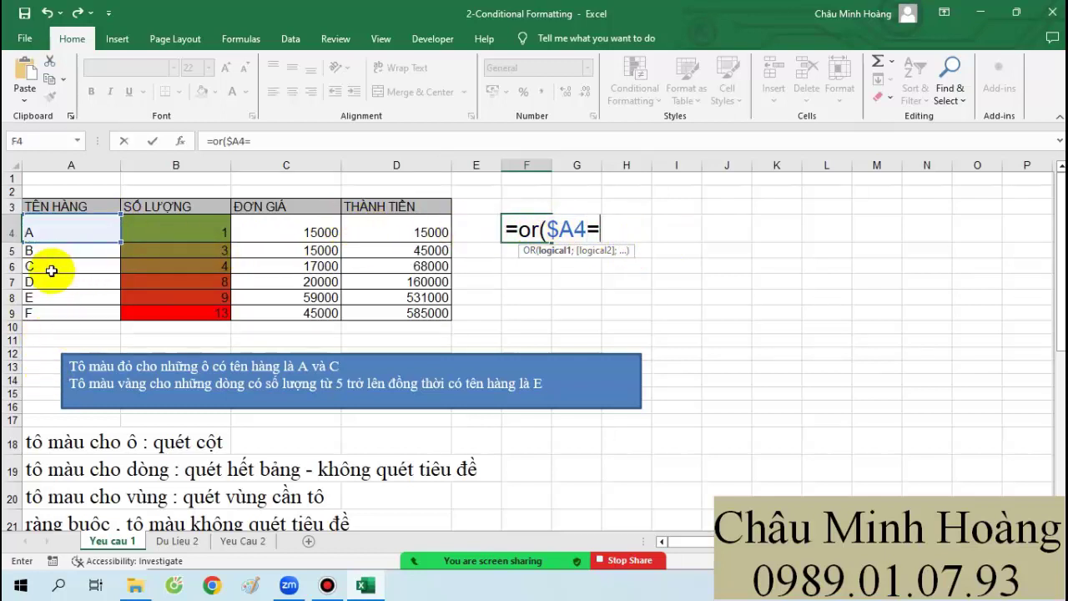
{"action": "type", "text": "\"A\";"}
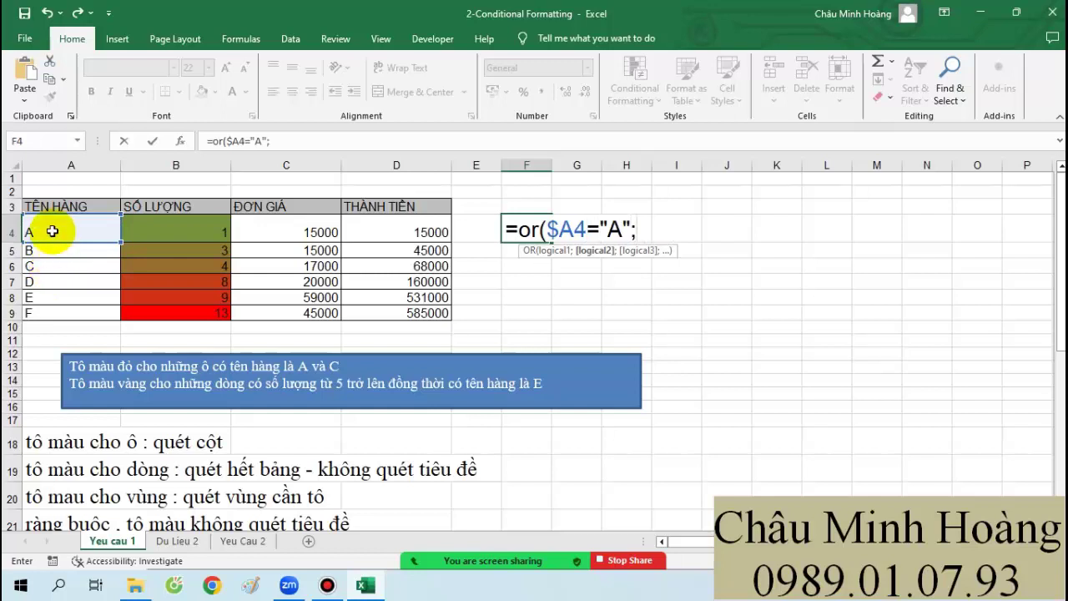
Step: Add the second condition A4="C" to the OR formula in F4 and complete the formula
{"action": "left_click", "coordinate": [52, 231]}
{"action": "type", "text": ";"}
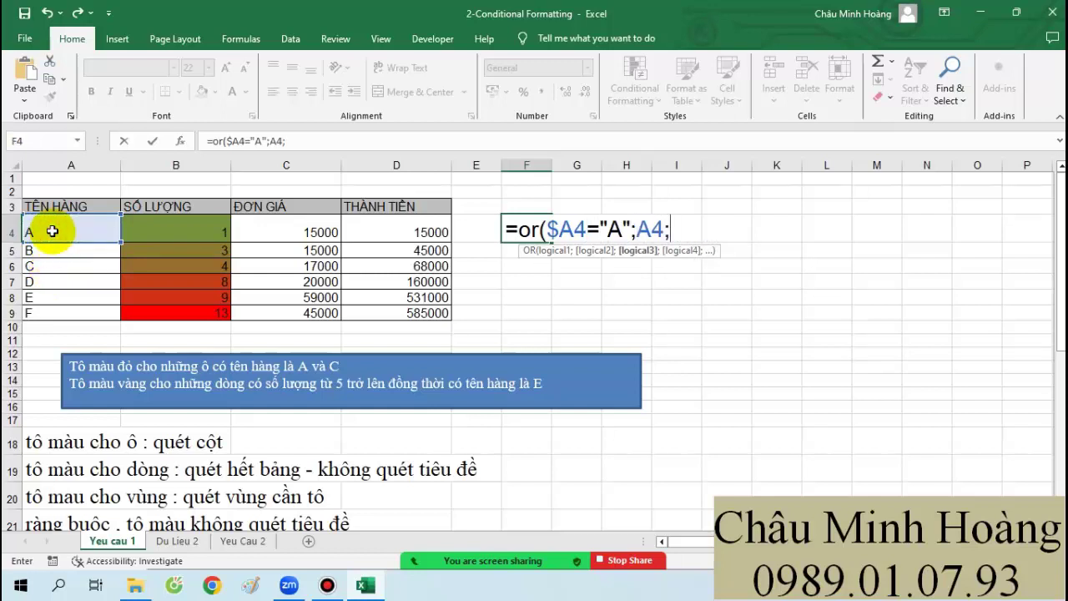
{"action": "key", "text": "BackSpace"}
{"action": "type", "text": "=\"C\""}
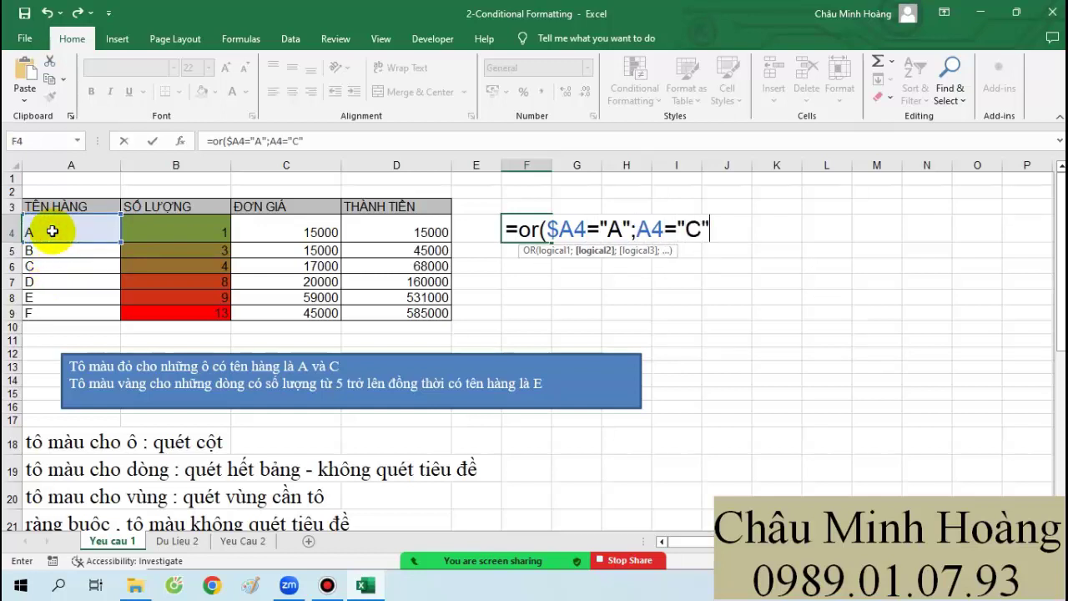
{"action": "type", "text": ")"}
{"action": "key", "text": "Return"}
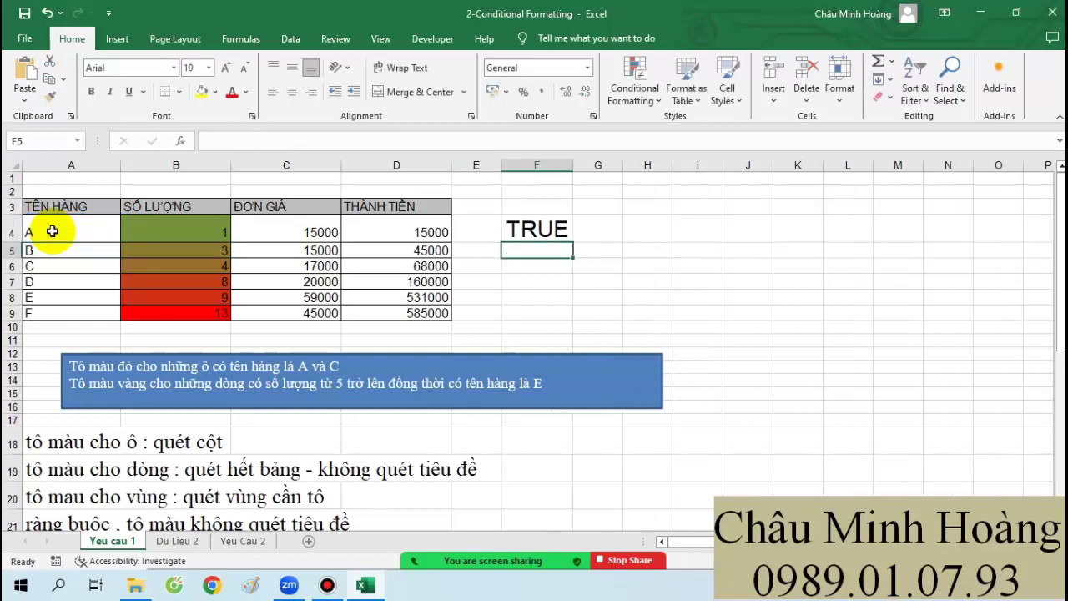
Step: Turn the formula in F4 into plain text by removing its leading equals sign
{"action": "left_click", "coordinate": [529, 228]}
{"action": "double_click", "coordinate": [529, 229]}
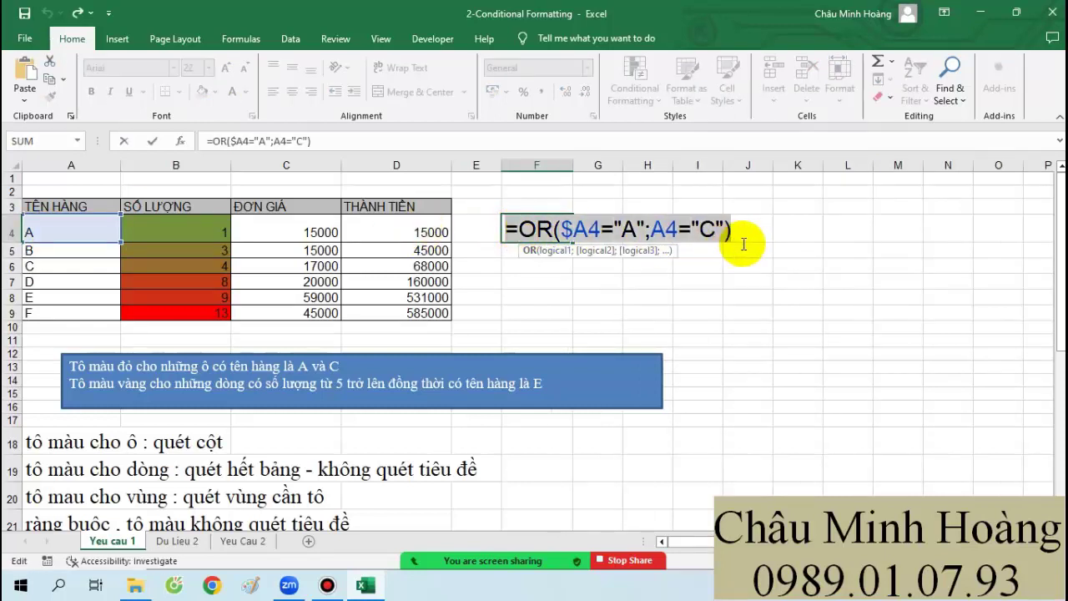
{"action": "left_click_drag", "start_coordinate": [686, 234], "coordinate": [530, 236]}
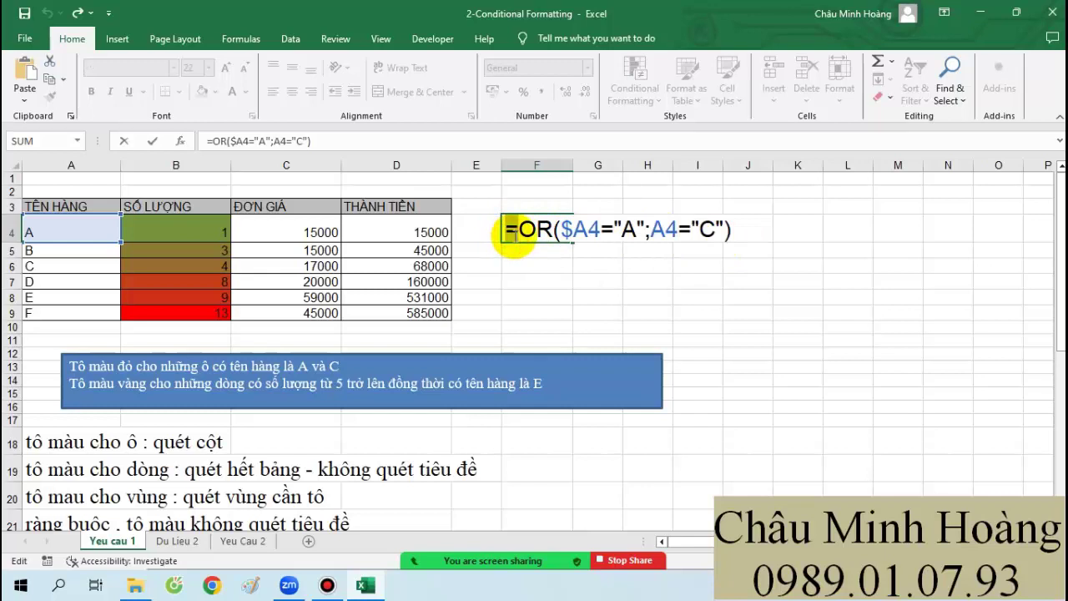
{"action": "key", "text": "Delete"}
{"action": "key", "text": "Return"}
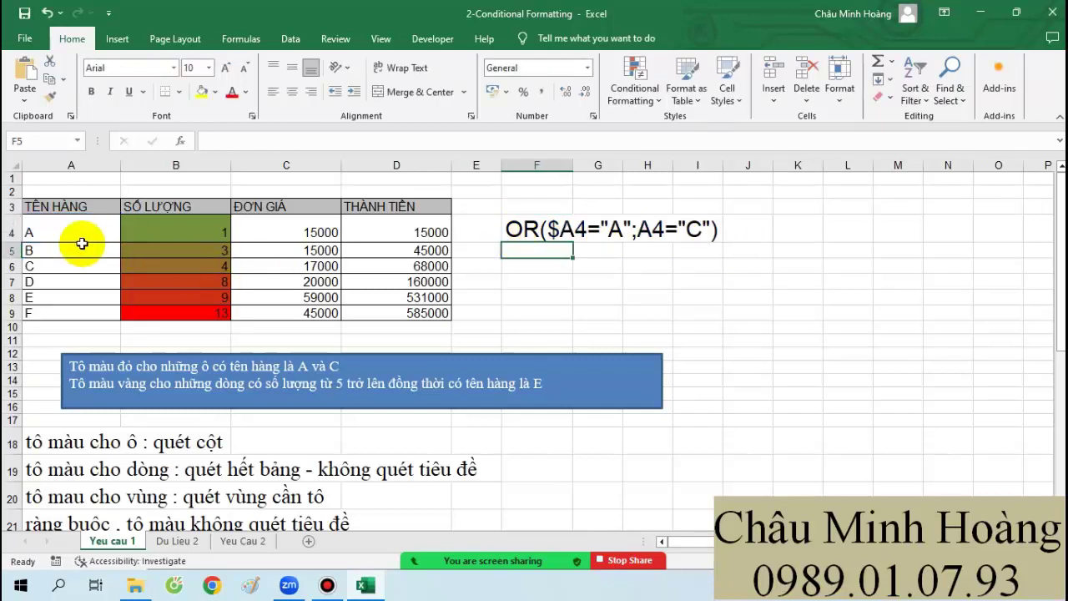
Step: Start a new formula-based conditional formatting rule for A4:A9 with =OR($A4="A";A4="C")
{"action": "left_click_drag", "start_coordinate": [82, 233], "coordinate": [75, 298]}
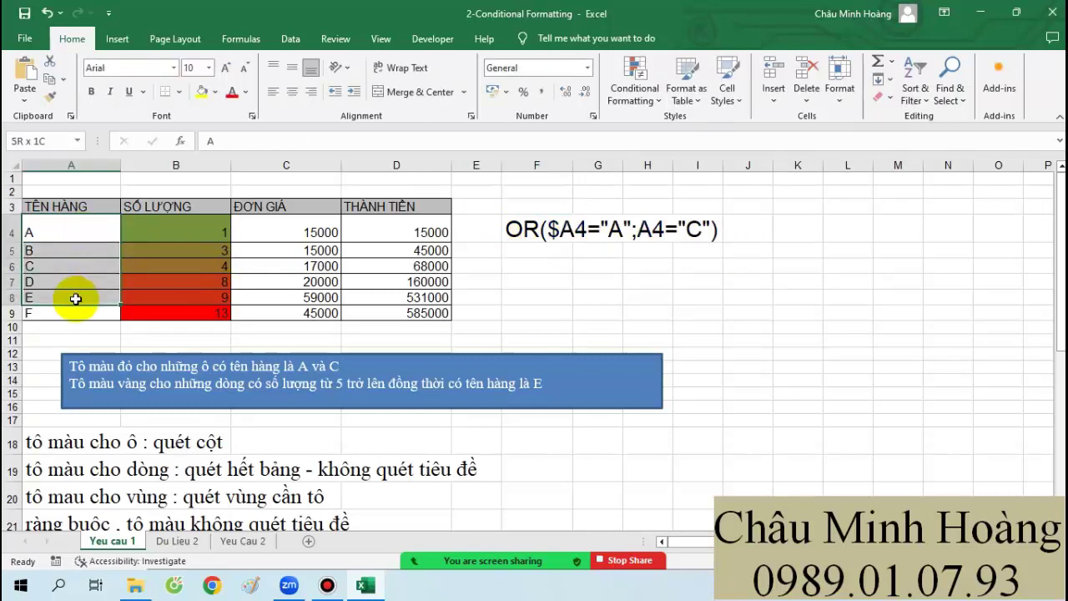
{"action": "left_click_drag", "start_coordinate": [78, 231], "coordinate": [82, 313]}
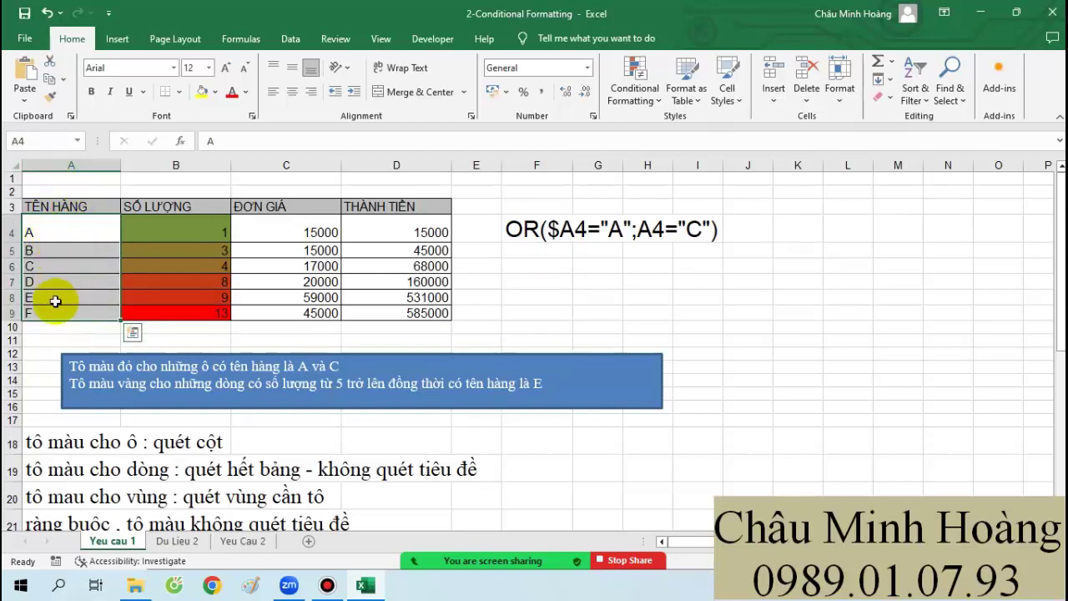
{"action": "left_click_drag", "start_coordinate": [81, 231], "coordinate": [82, 306]}
{"action": "left_click", "coordinate": [644, 69]}
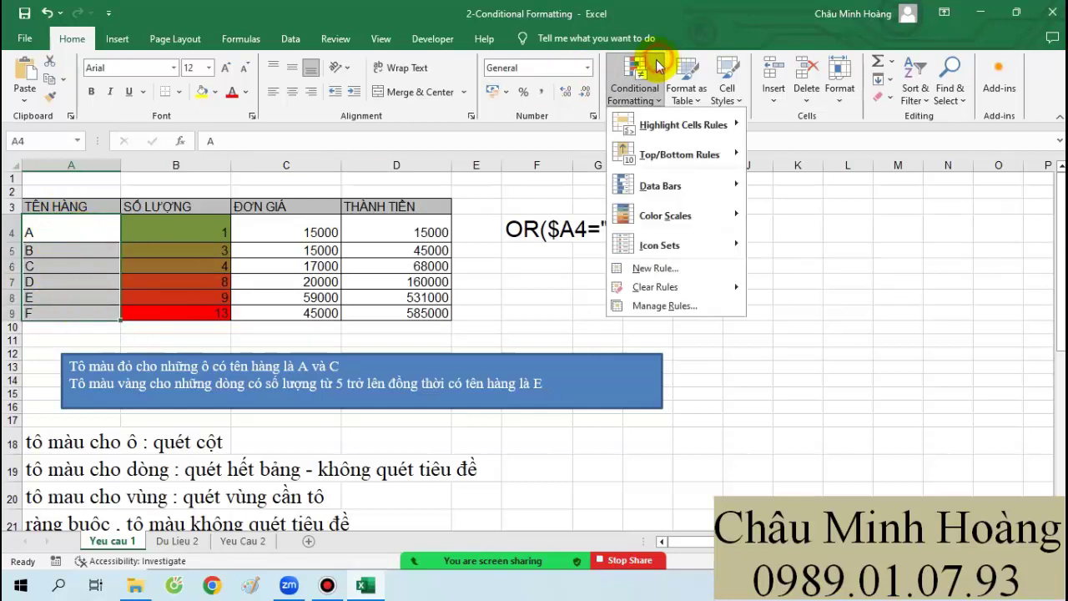
{"action": "left_click", "coordinate": [655, 304]}
{"action": "left_click", "coordinate": [397, 292]}
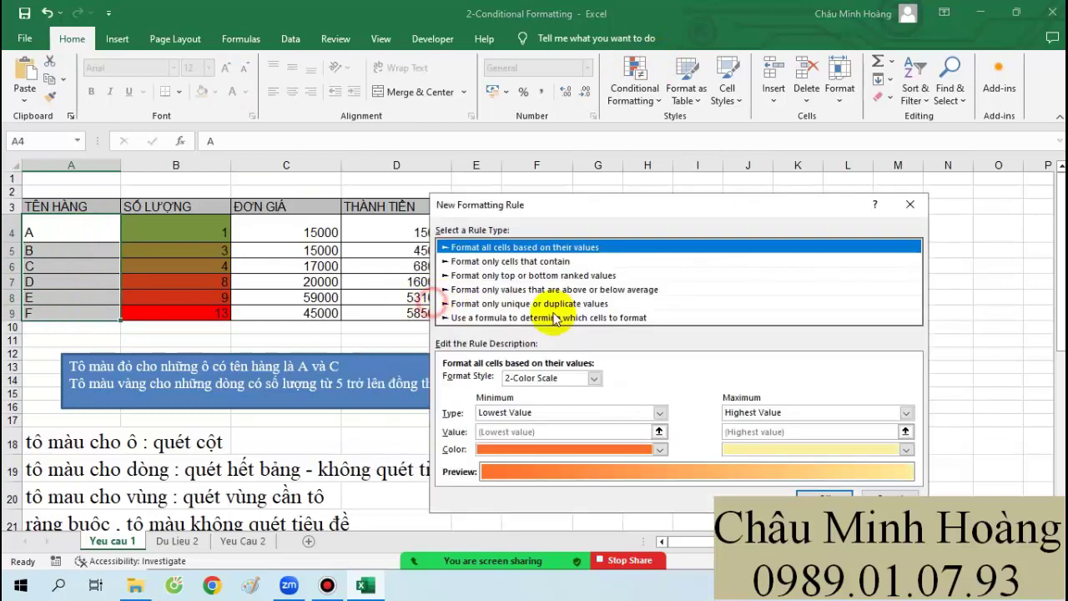
{"action": "left_click", "coordinate": [547, 317]}
{"action": "left_click", "coordinate": [529, 382]}
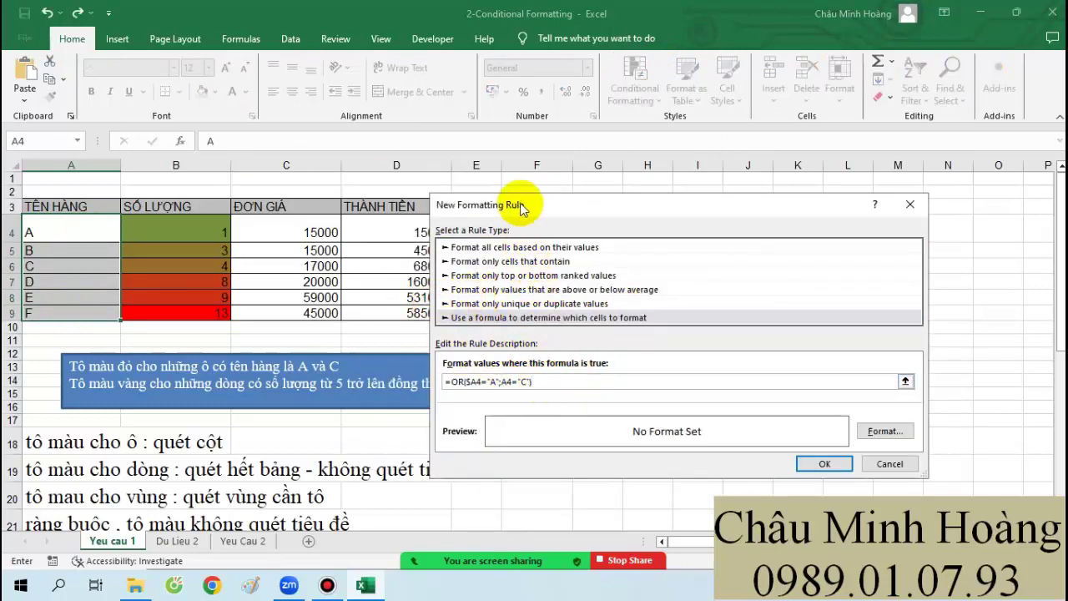
{"action": "left_click_drag", "start_coordinate": [520, 204], "coordinate": [605, 184]}
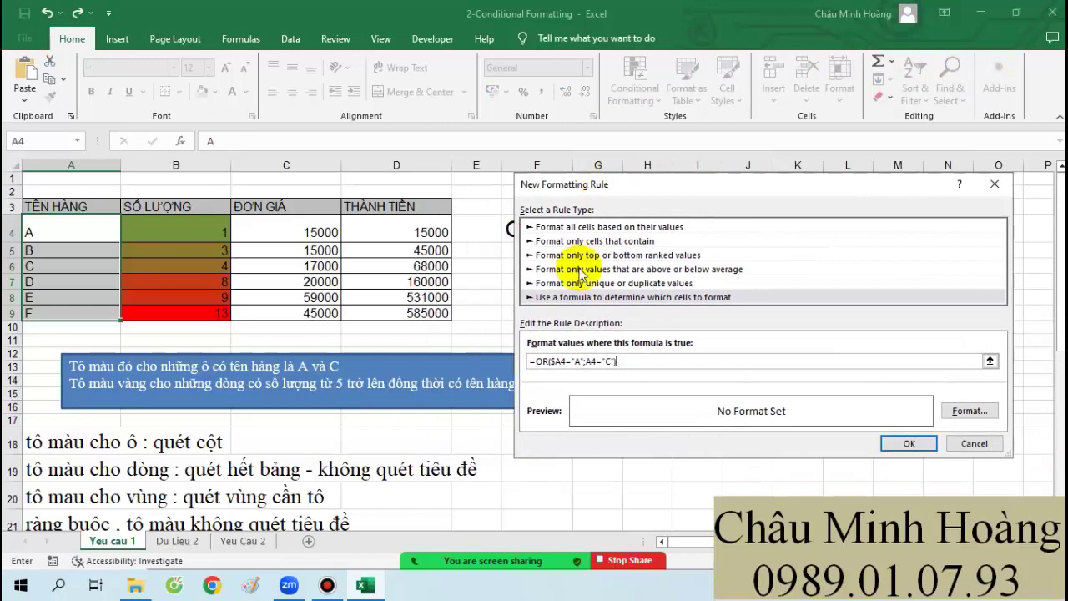
Step: Look through the format categories for the new OR rule and choose a green background fill
{"action": "left_click", "coordinate": [948, 413]}
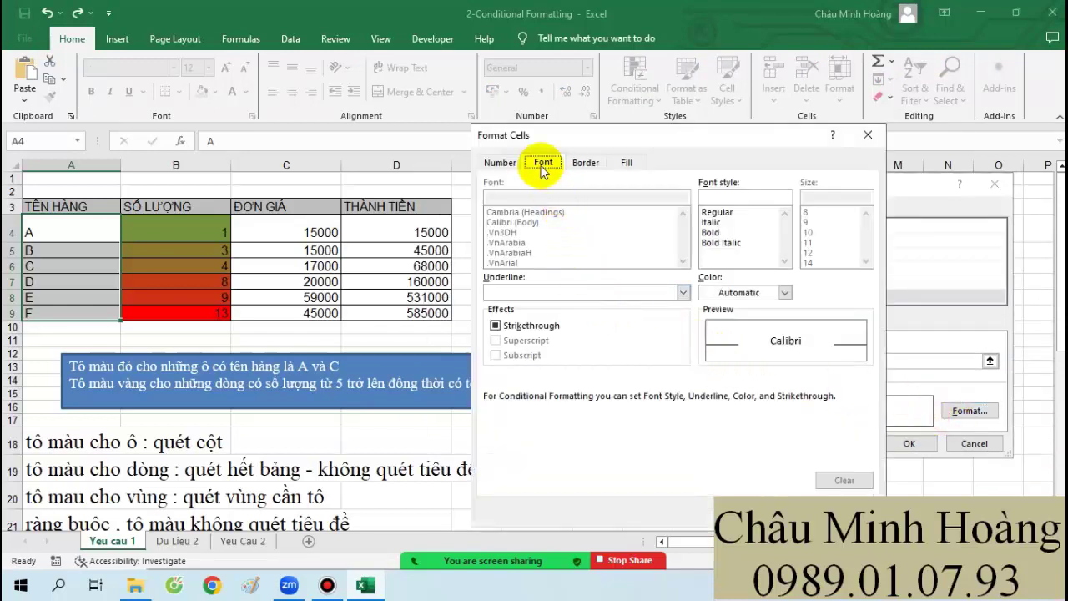
{"action": "left_click", "coordinate": [585, 165]}
{"action": "left_click", "coordinate": [626, 164]}
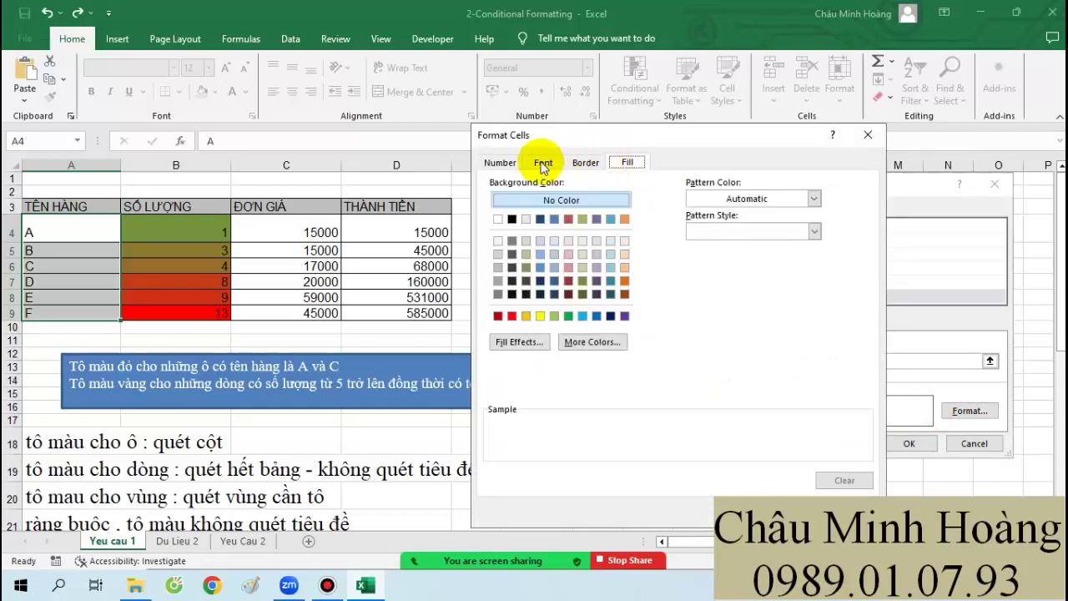
{"action": "left_click", "coordinate": [542, 165]}
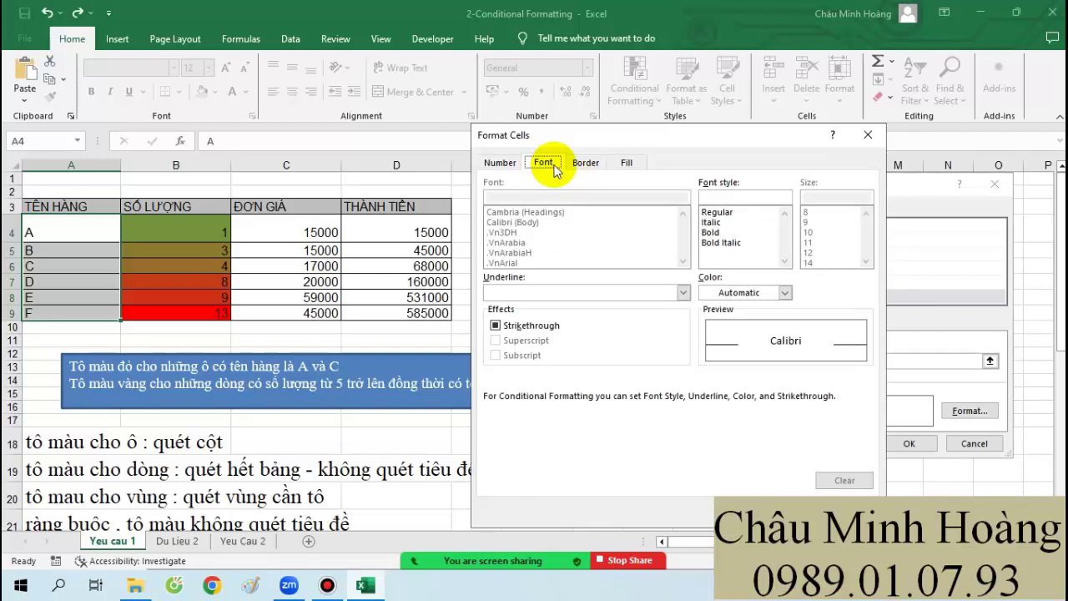
{"action": "left_click", "coordinate": [597, 167]}
{"action": "left_click", "coordinate": [639, 167]}
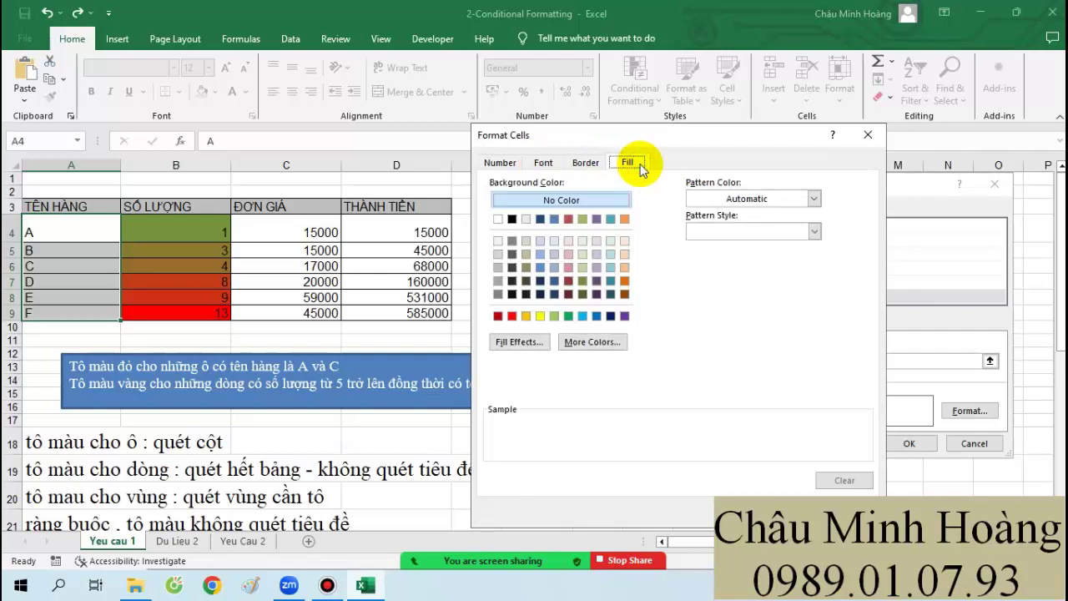
{"action": "left_click", "coordinate": [569, 315]}
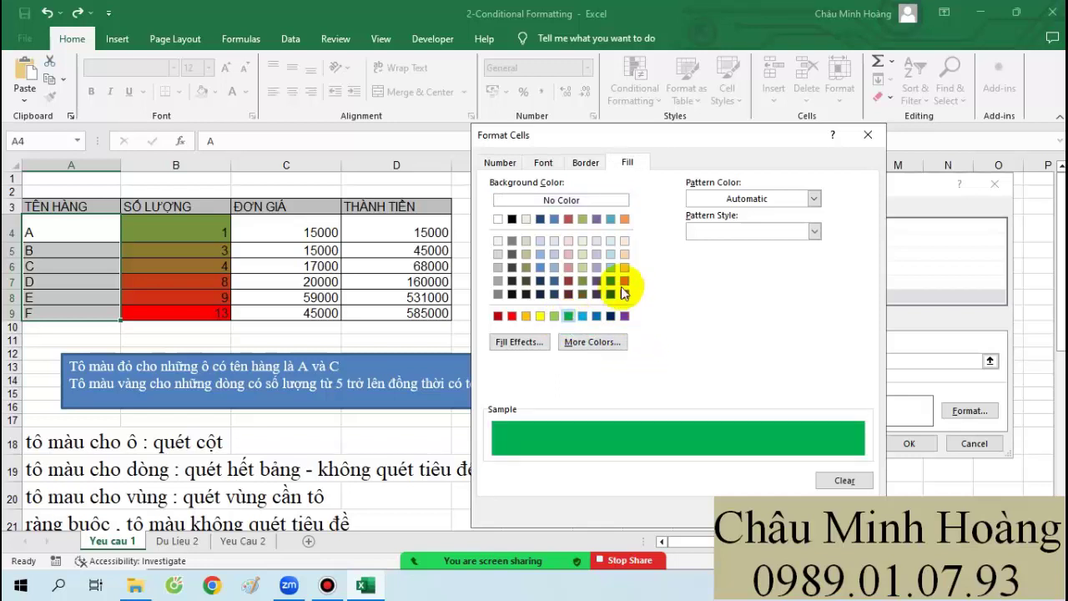
Step: Recheck the font, border and fill settings, accept the format, and apply the OR rule to A4:A9
{"action": "left_click", "coordinate": [542, 162]}
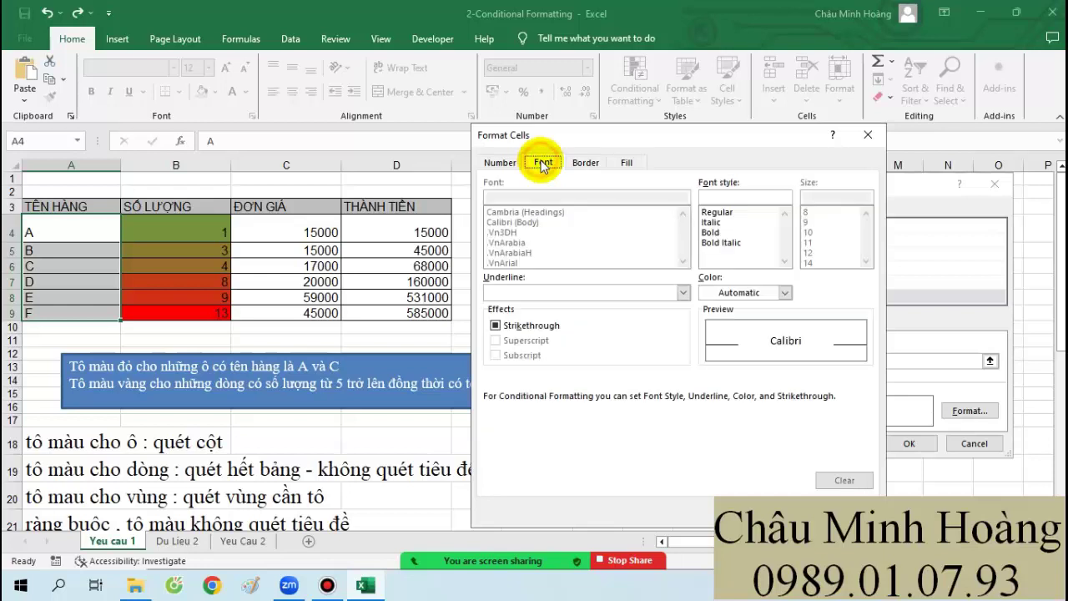
{"action": "left_click", "coordinate": [584, 163]}
{"action": "left_click", "coordinate": [627, 164]}
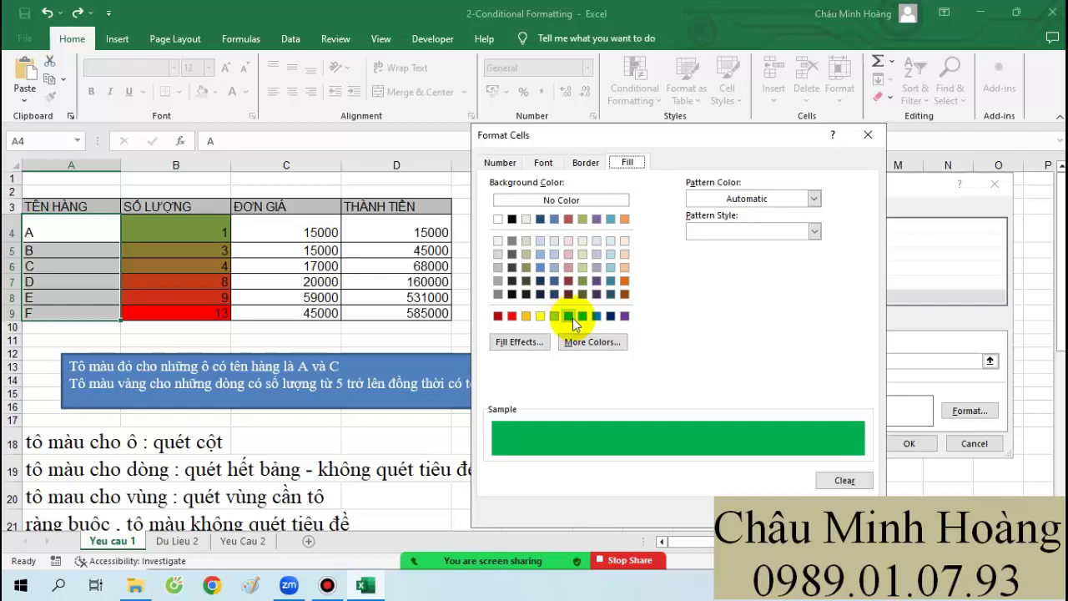
{"action": "left_click", "coordinate": [789, 506]}
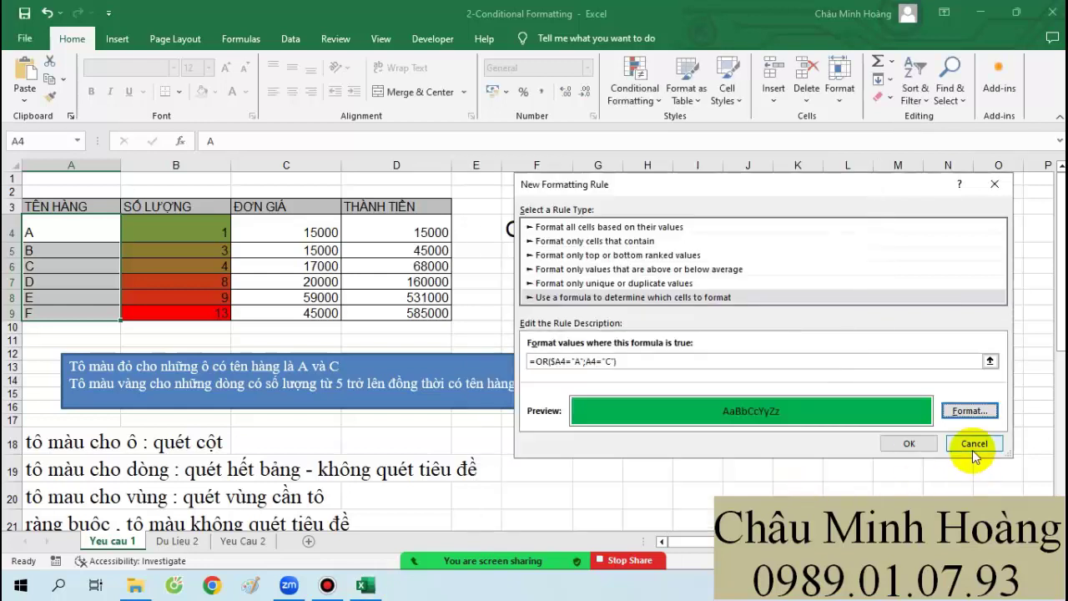
{"action": "left_click", "coordinate": [897, 446]}
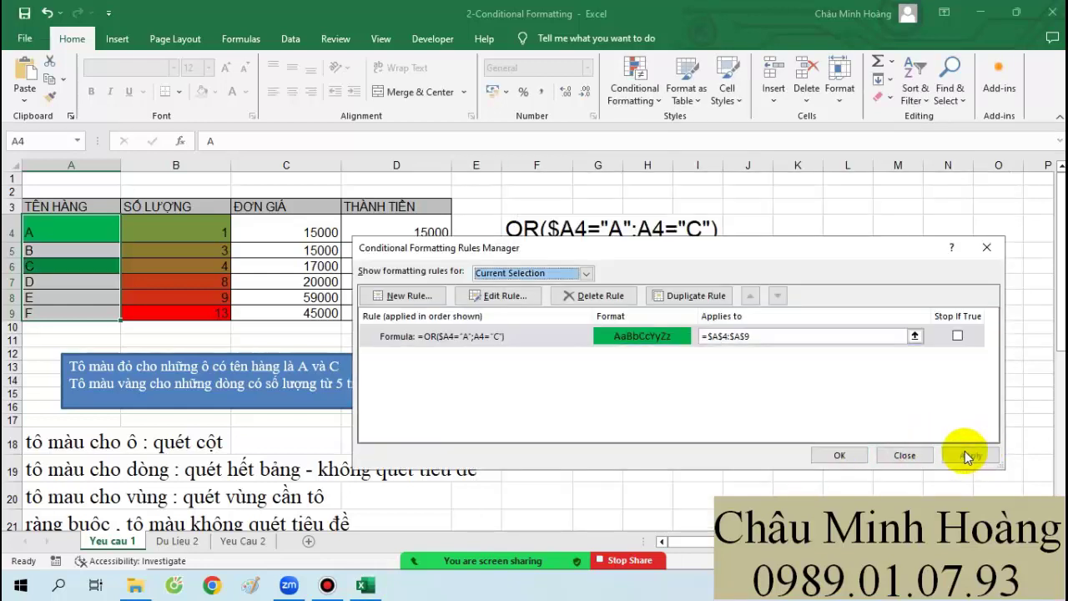
{"action": "left_click", "coordinate": [840, 455]}
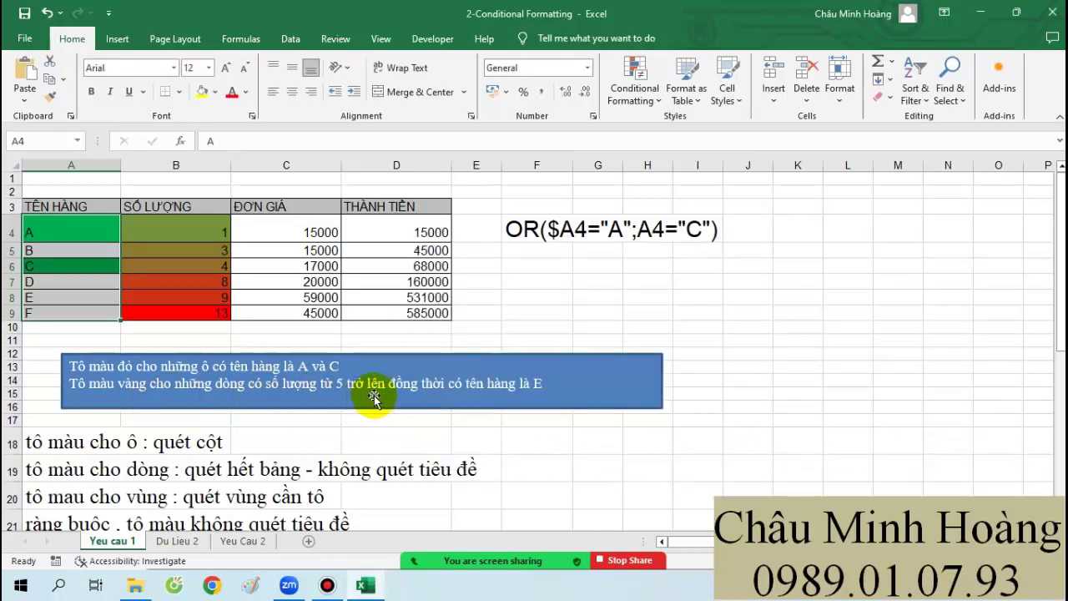
Step: Fill F4 down to F5, then replace F5 with the start of an AND formula whose first condition is $B4>=5
{"action": "left_click", "coordinate": [535, 233]}
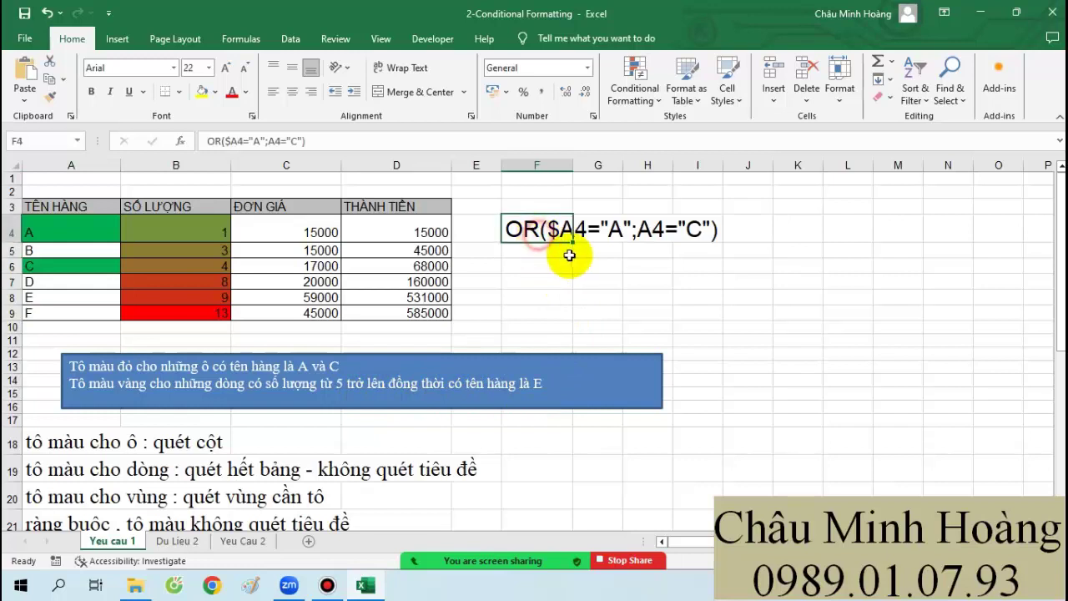
{"action": "left_click_drag", "start_coordinate": [573, 240], "coordinate": [564, 255]}
{"action": "left_click", "coordinate": [560, 255]}
{"action": "type", "text": "="}
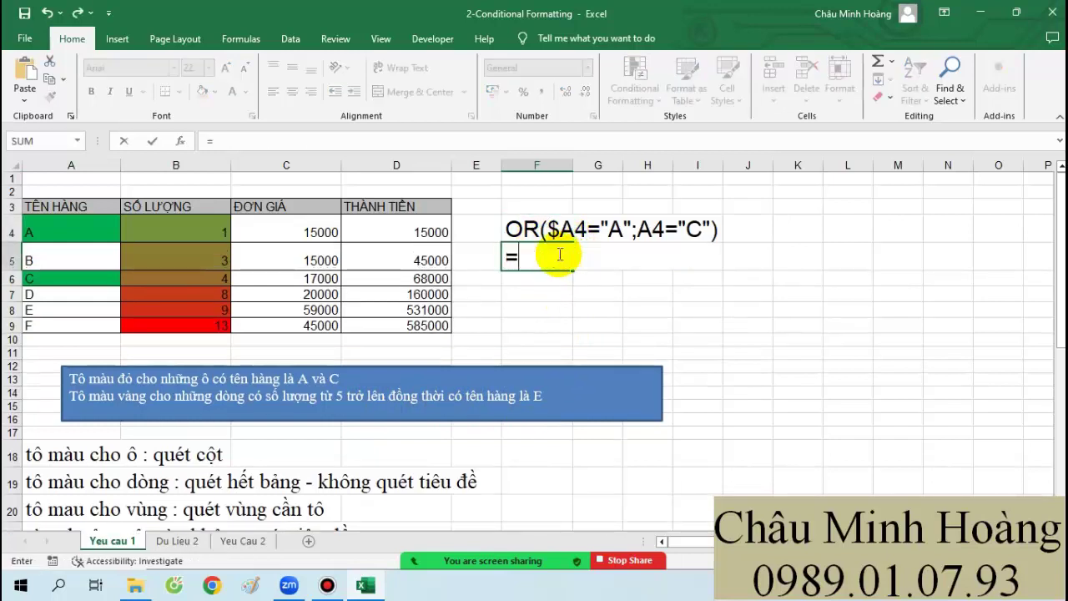
{"action": "type", "text": "and("}
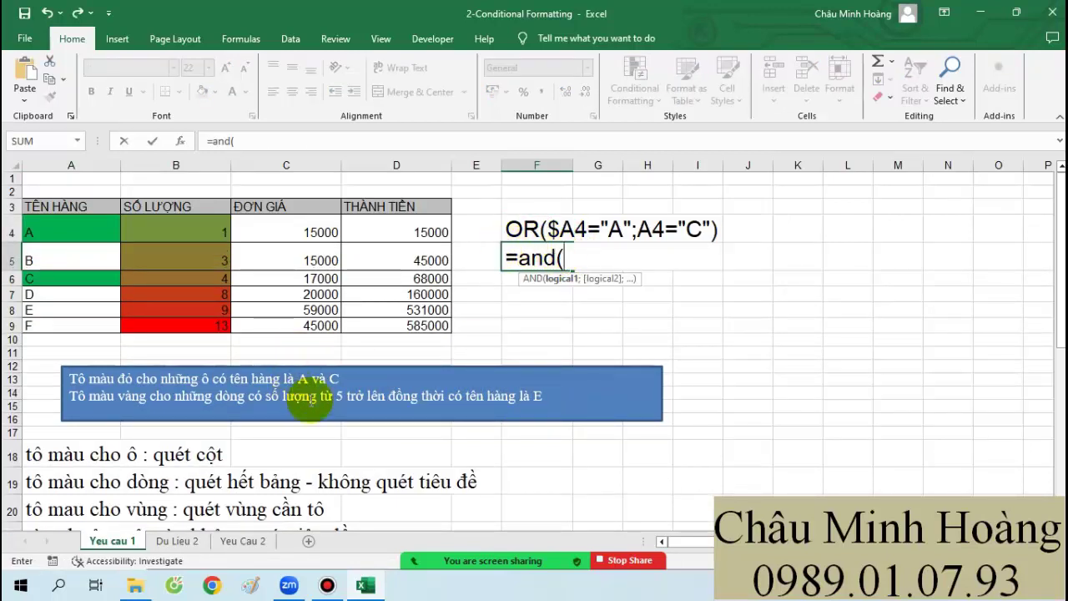
{"action": "left_click", "coordinate": [379, 233]}
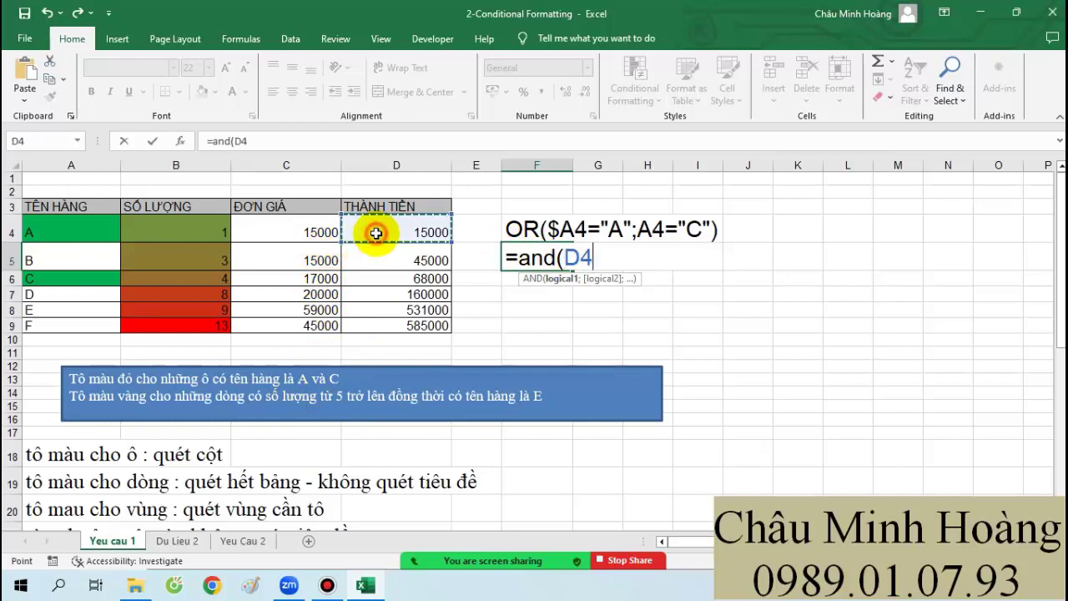
{"action": "left_click", "coordinate": [219, 230]}
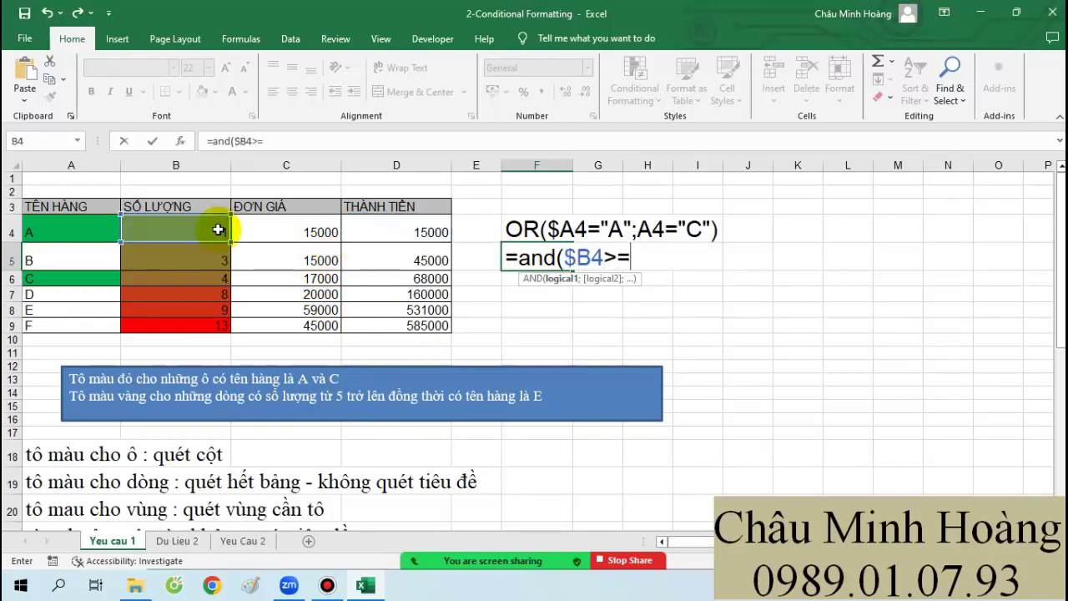
{"action": "type", "text": ">=5;"}
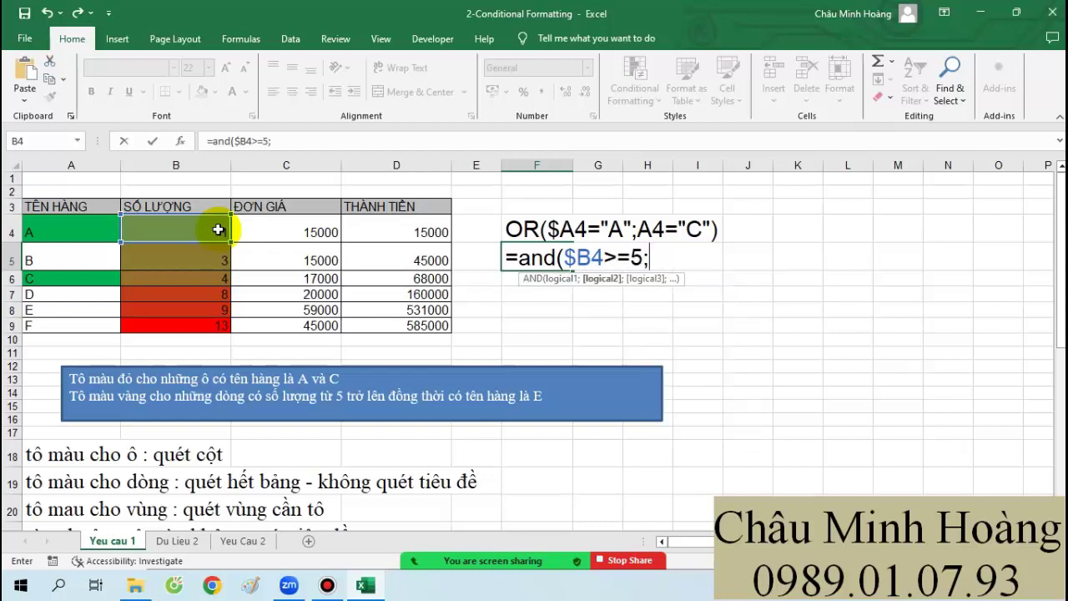
Step: Add the second condition $A4="E" to the AND formula in F5 and complete the formula
{"action": "left_click", "coordinate": [88, 233]}
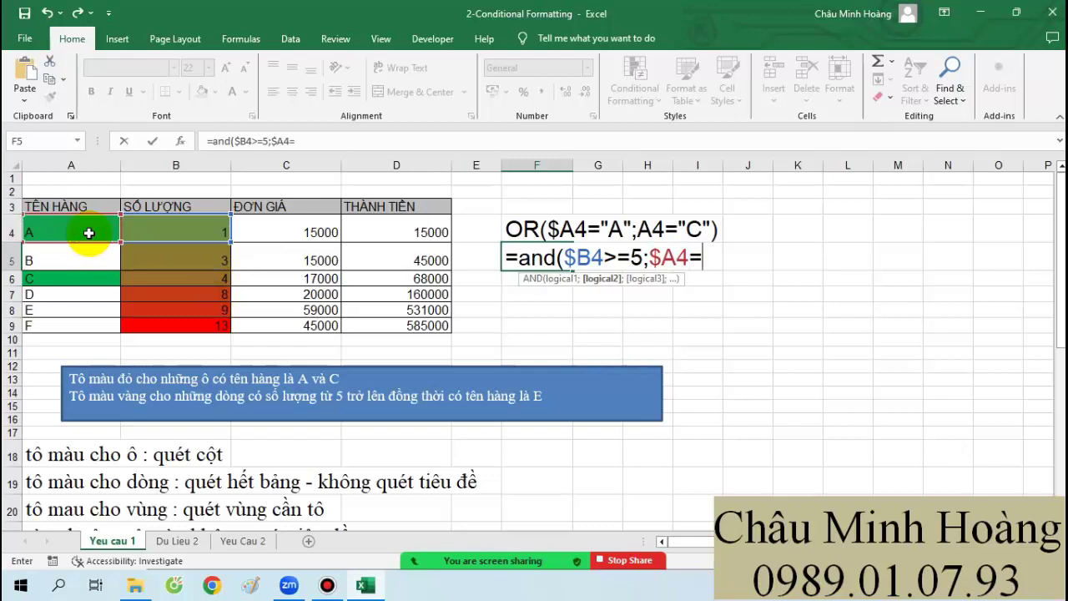
{"action": "type", "text": "=\"E\""}
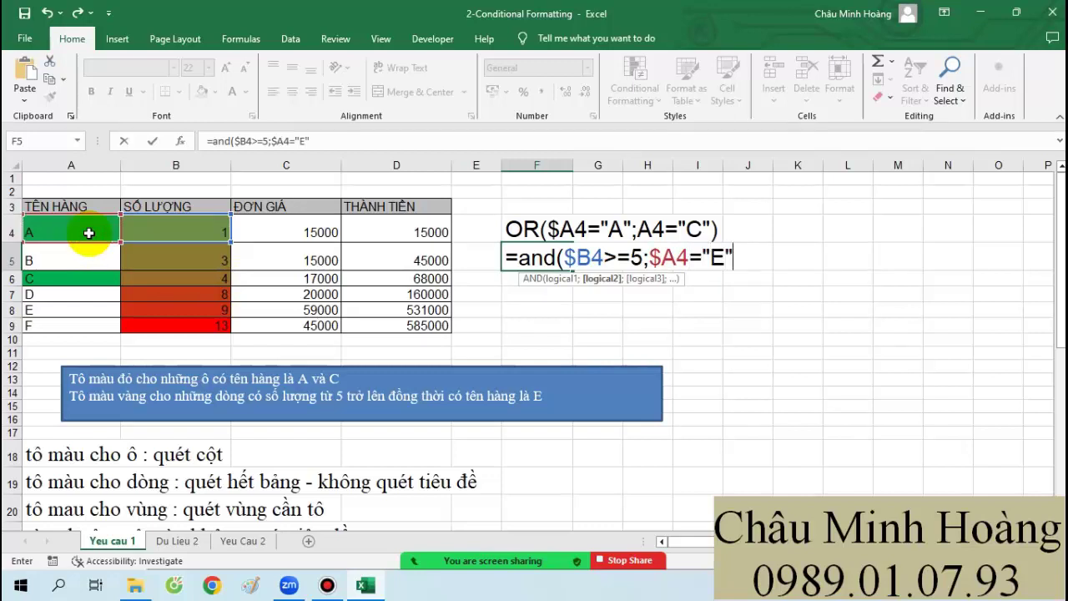
{"action": "type", "text": ")"}
{"action": "left_click", "coordinate": [470, 238]}
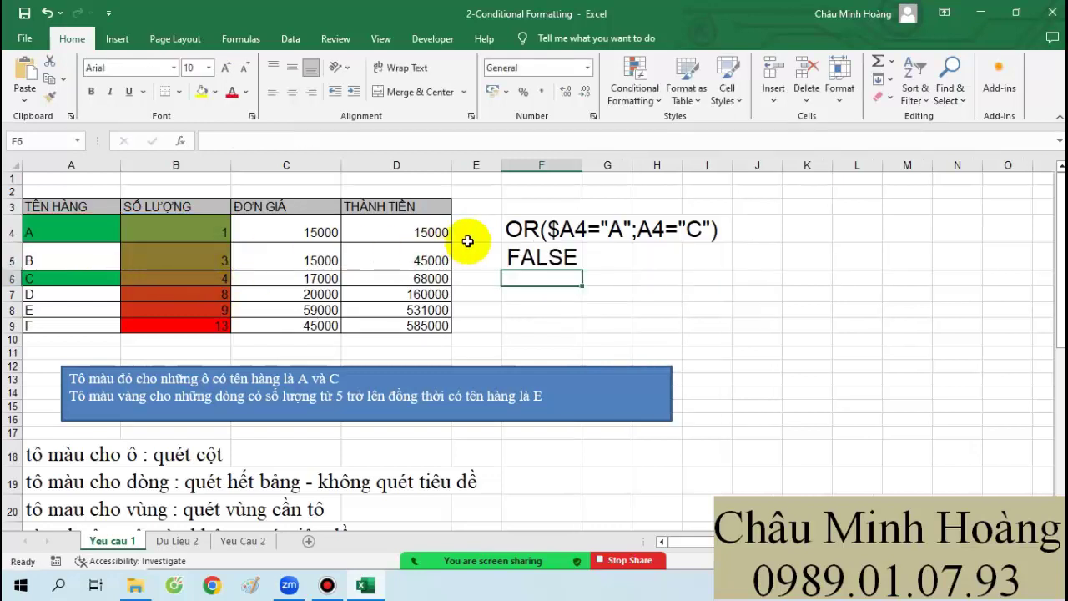
Step: Turn the AND formula in F5 into plain text by removing its leading equals sign
{"action": "double_click", "coordinate": [517, 257]}
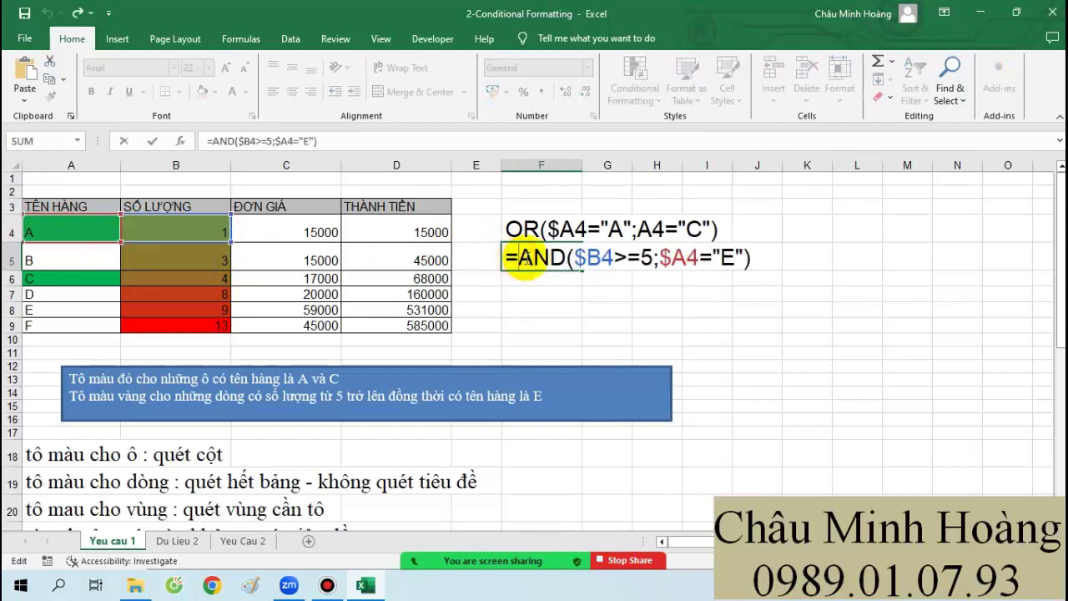
{"action": "left_click_drag", "start_coordinate": [500, 257], "coordinate": [763, 281]}
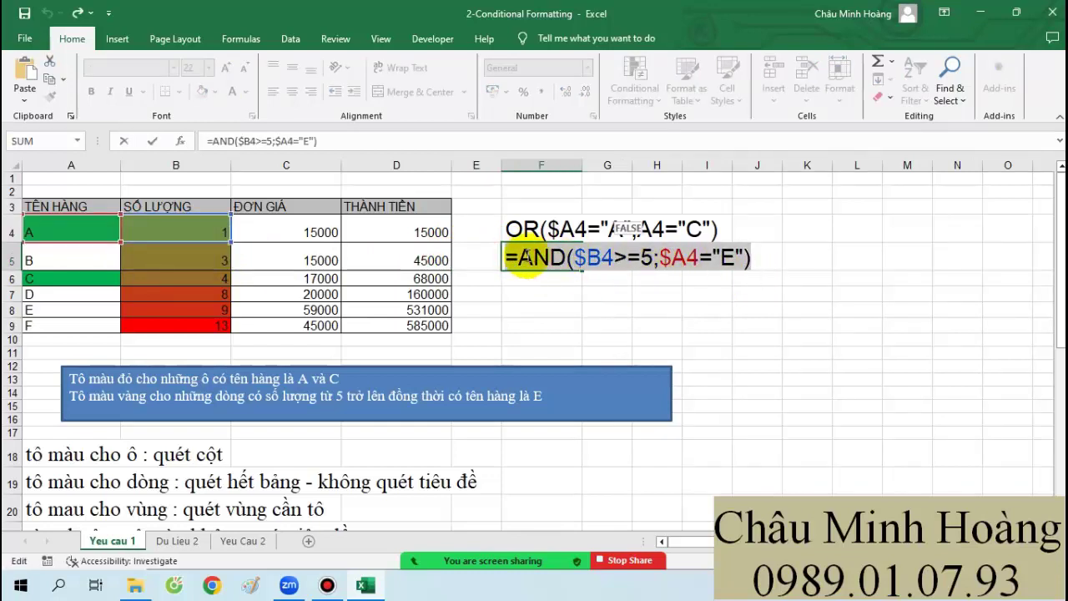
{"action": "left_click", "coordinate": [501, 257]}
{"action": "key", "text": "Delete"}
{"action": "key", "text": "ctrl+Return"}
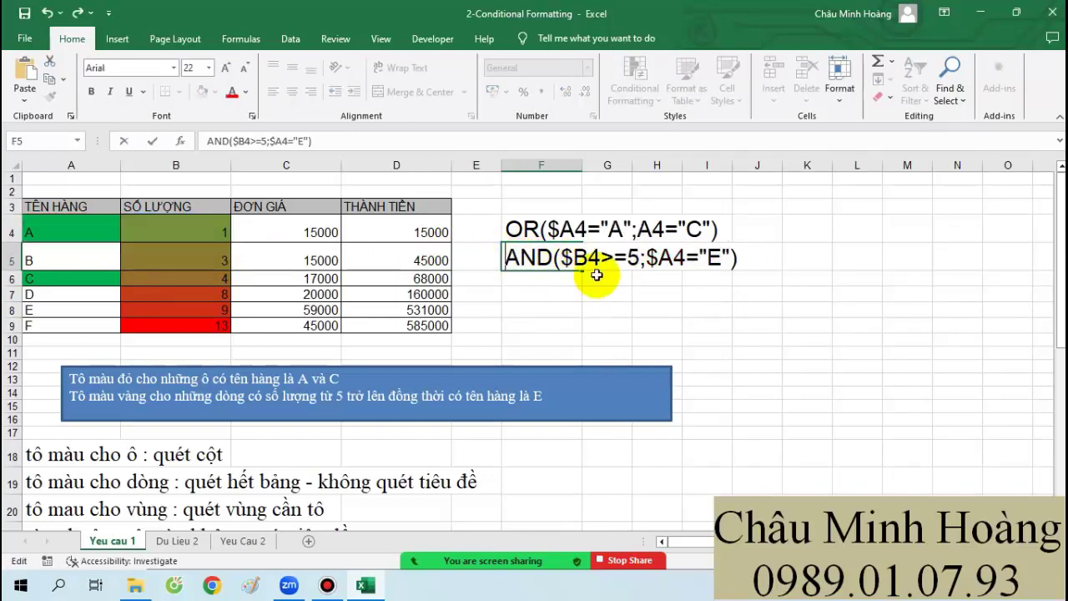
{"action": "left_click", "coordinate": [621, 324]}
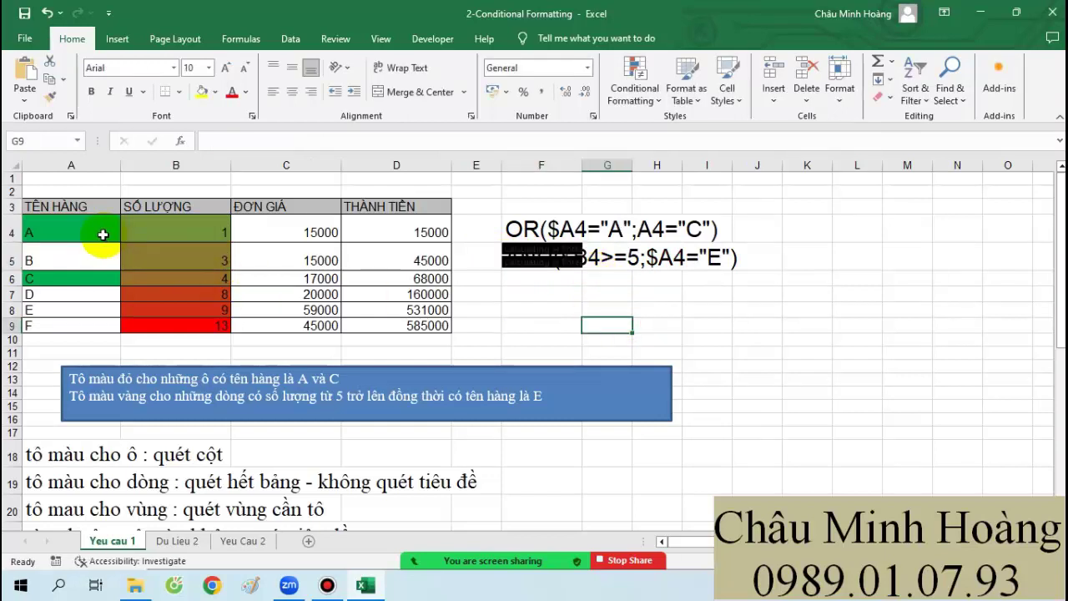
{"action": "left_click", "coordinate": [521, 325]}
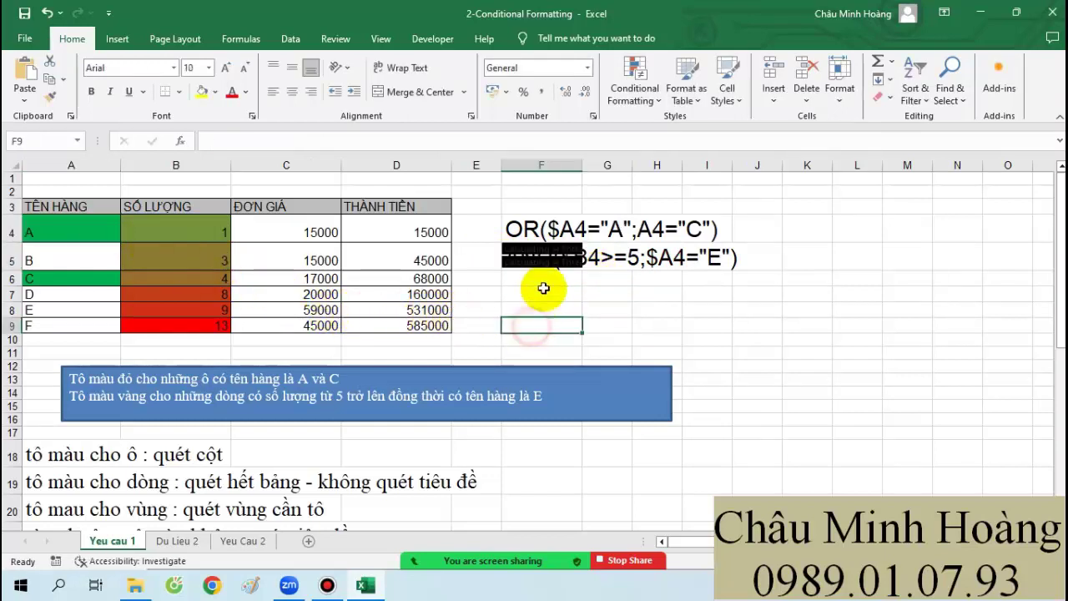
{"action": "left_click", "coordinate": [555, 254]}
{"action": "left_click", "coordinate": [542, 292]}
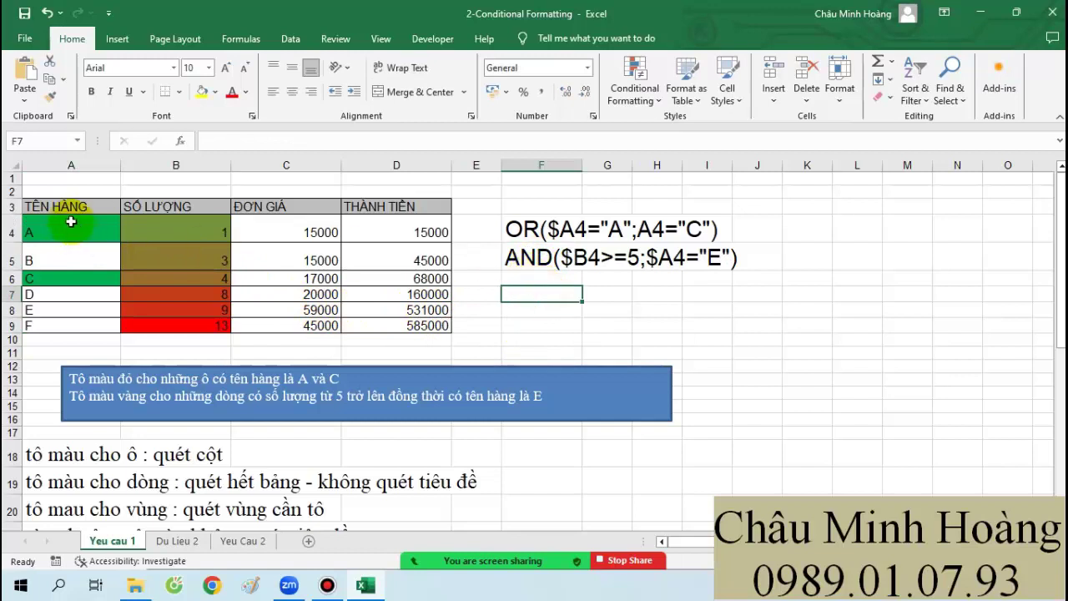
Step: Start a new formula-based conditional formatting rule for A4:D9 with =AND($B4>=5;$A4="E")
{"action": "left_click_drag", "start_coordinate": [71, 221], "coordinate": [353, 321]}
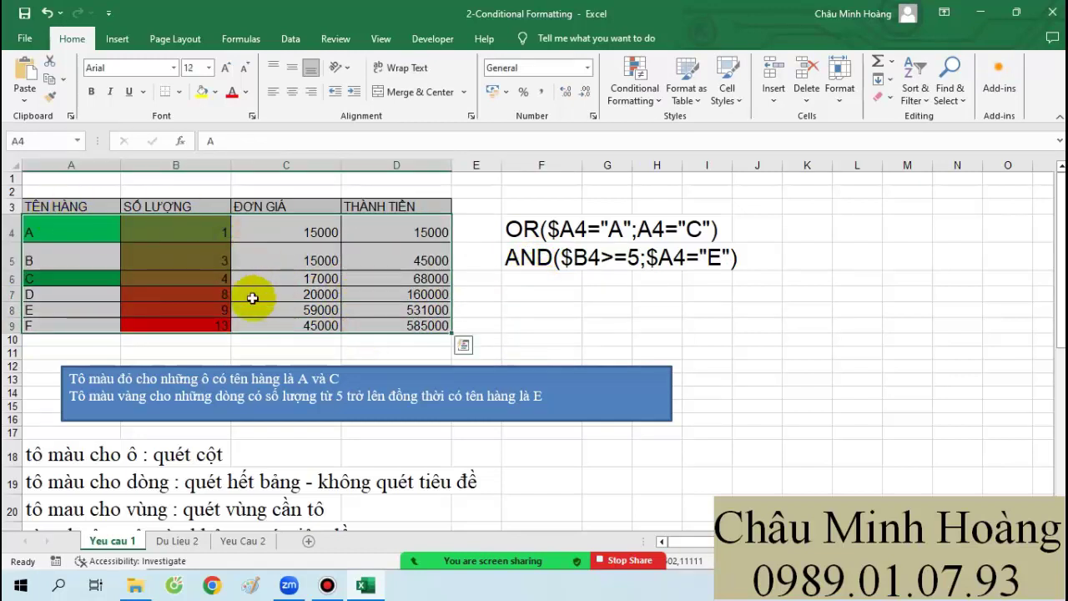
{"action": "left_click", "coordinate": [648, 96]}
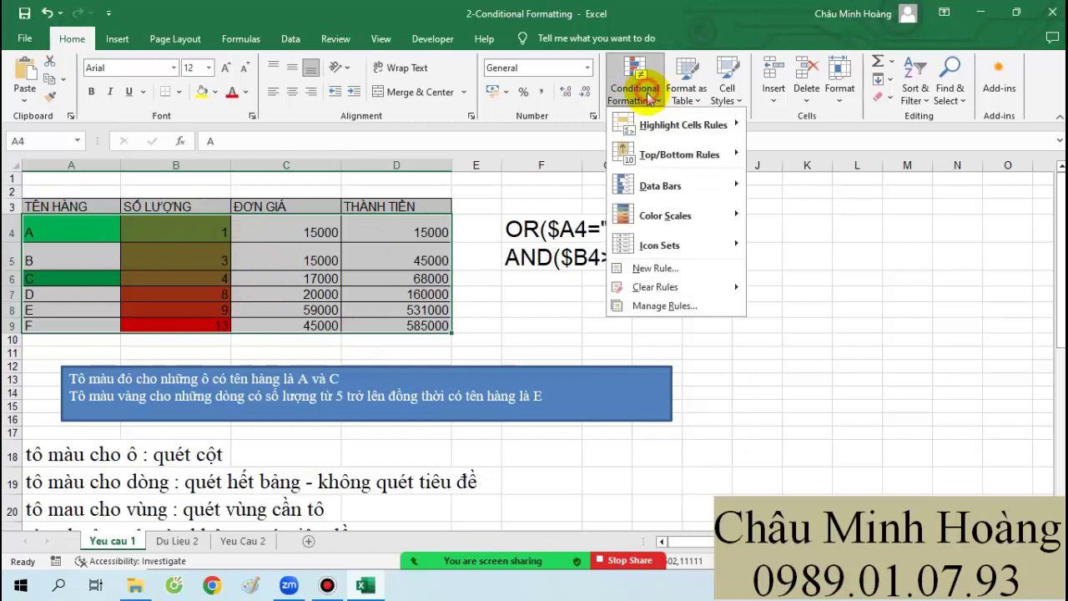
{"action": "left_click", "coordinate": [664, 305]}
{"action": "left_click", "coordinate": [419, 296]}
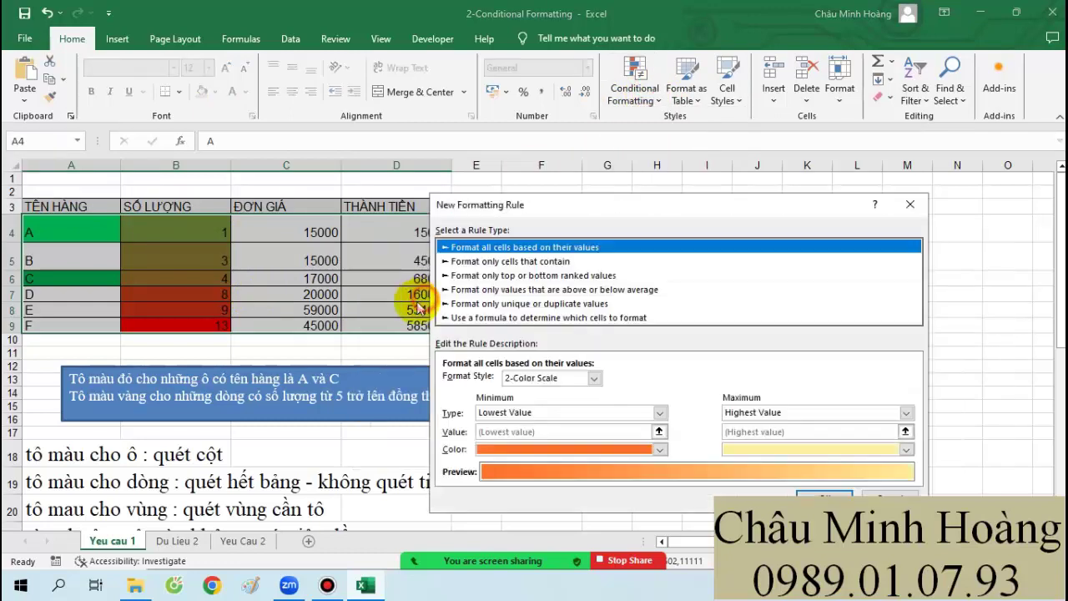
{"action": "left_click", "coordinate": [505, 318]}
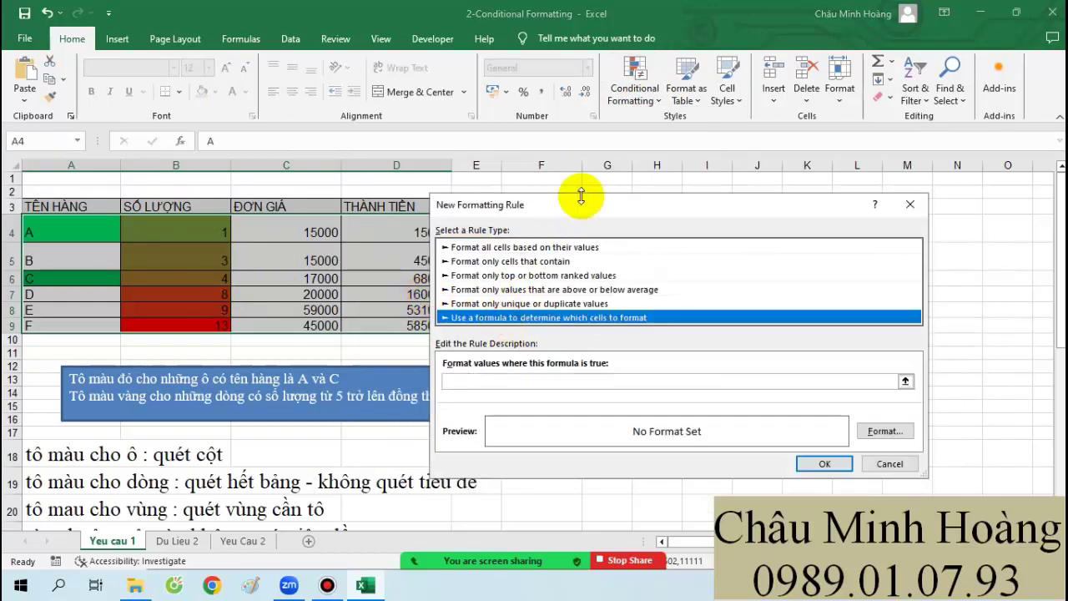
{"action": "left_click_drag", "start_coordinate": [584, 200], "coordinate": [826, 147]}
{"action": "left_click", "coordinate": [707, 327]}
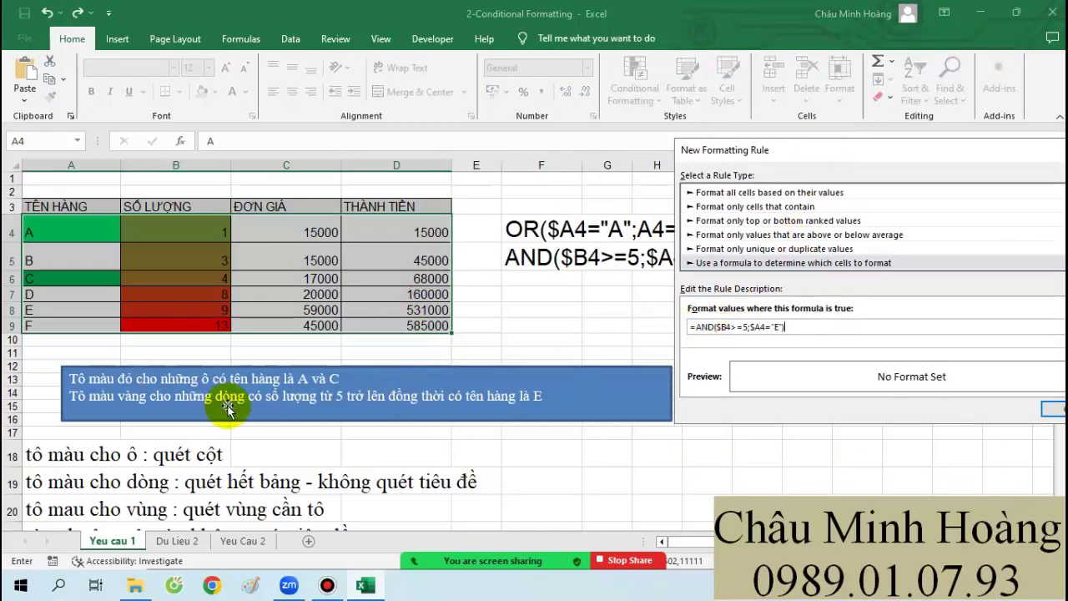
Step: Give the AND rule a yellow background fill and apply it to A4:D9
{"action": "left_click_drag", "start_coordinate": [765, 152], "coordinate": [523, 137]}
{"action": "left_click", "coordinate": [880, 359]}
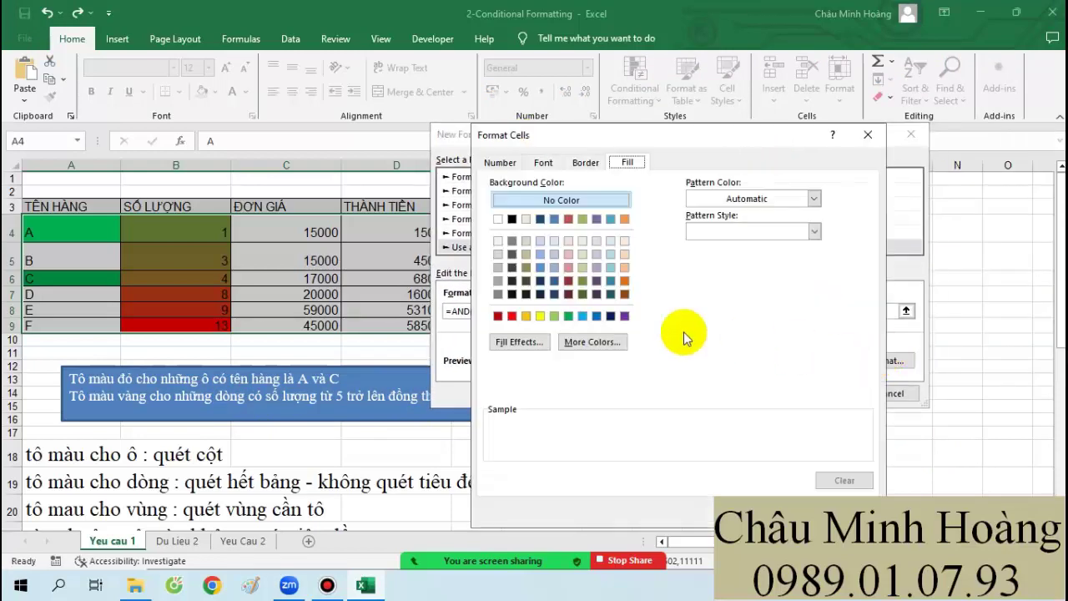
{"action": "left_click", "coordinate": [540, 315]}
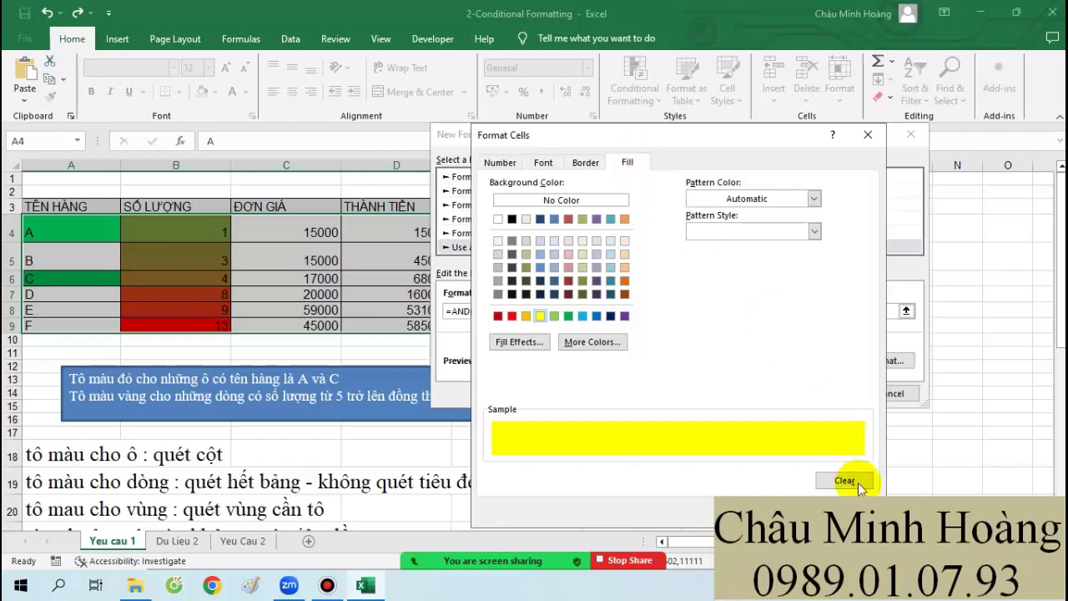
{"action": "left_click", "coordinate": [788, 508]}
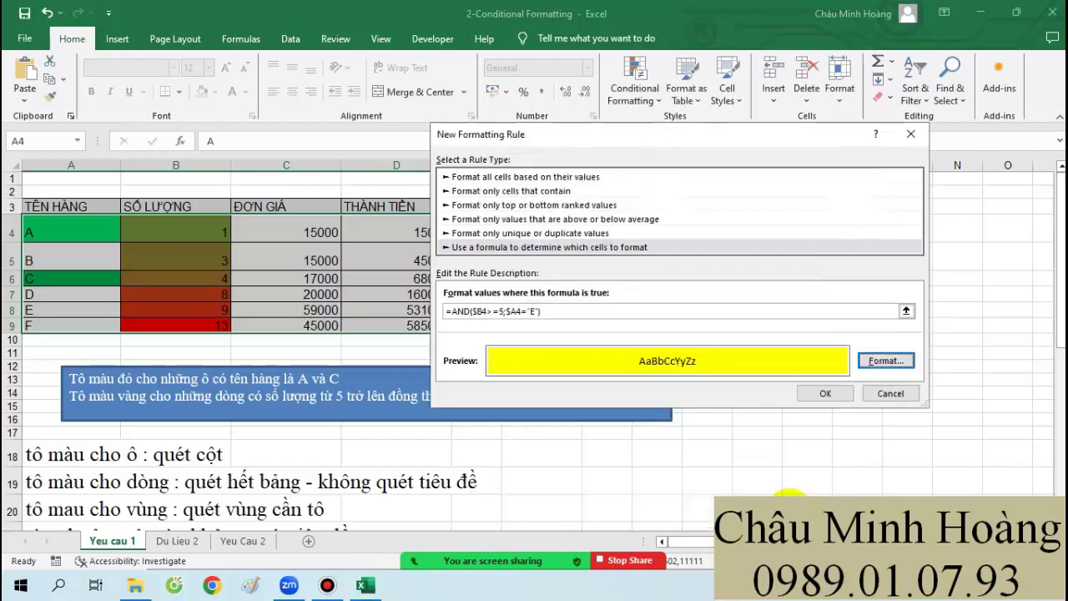
{"action": "left_click", "coordinate": [824, 395]}
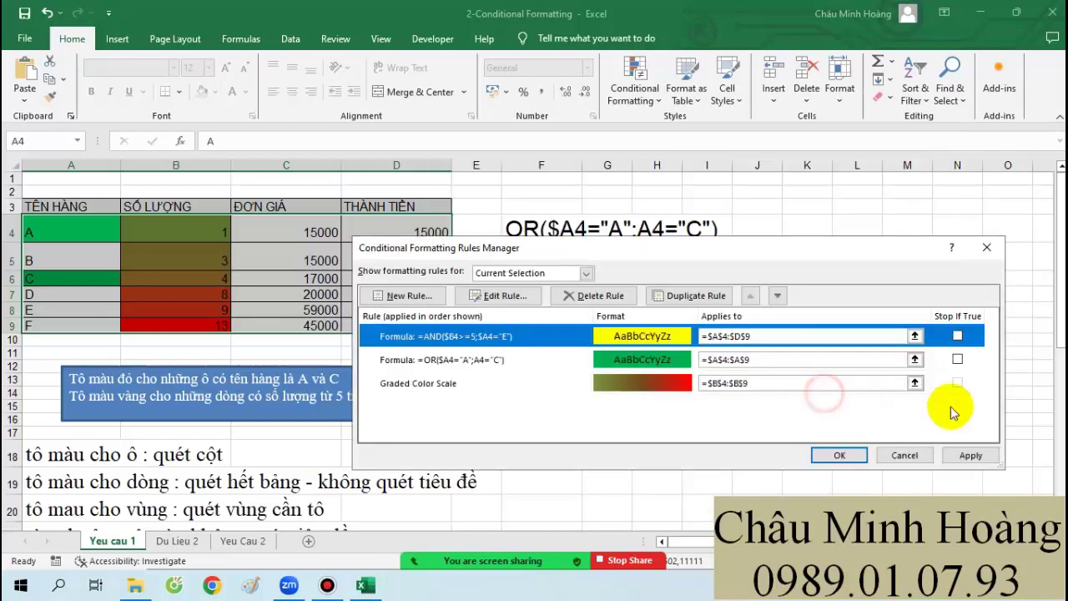
{"action": "left_click", "coordinate": [970, 461]}
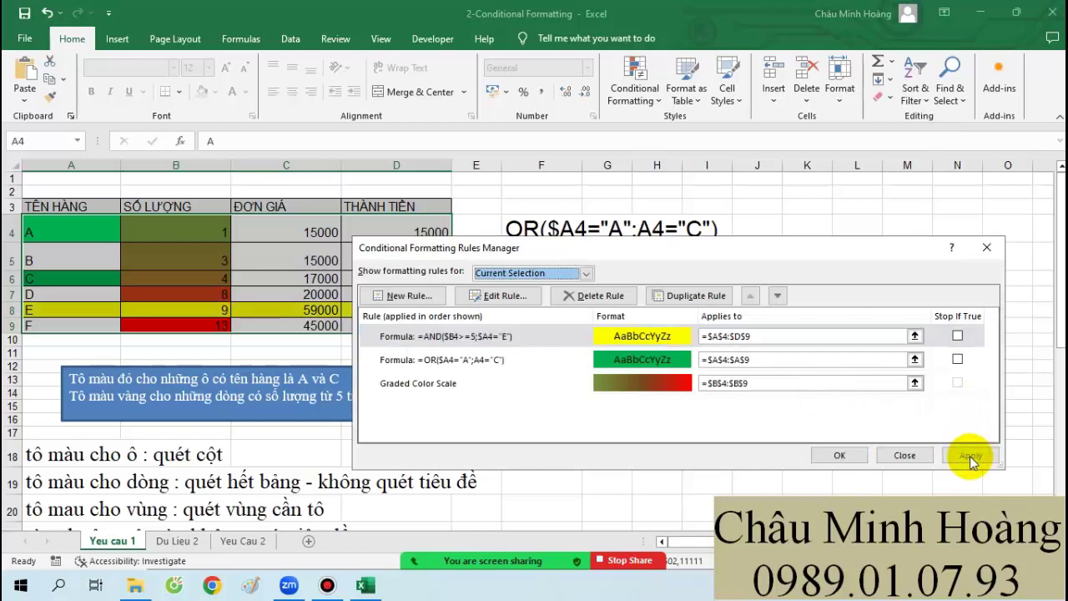
Step: Confirm the conditional formatting rules for A4:D9 and select the formula notes in F4:K9
{"action": "left_click", "coordinate": [838, 455]}
{"action": "left_click_drag", "start_coordinate": [506, 230], "coordinate": [820, 319]}
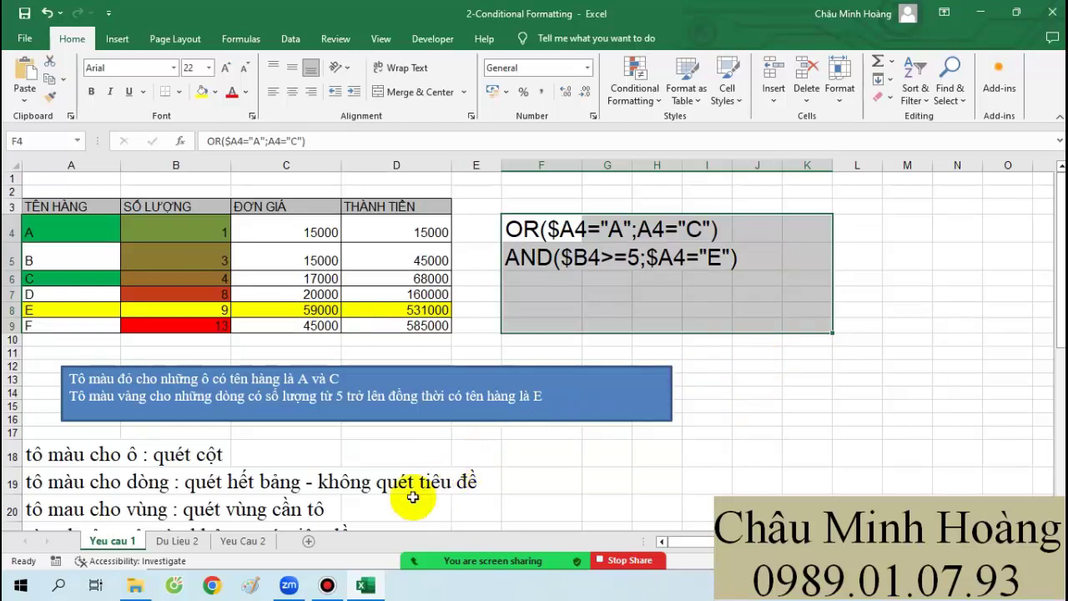
{"action": "left_click", "coordinate": [331, 588]}
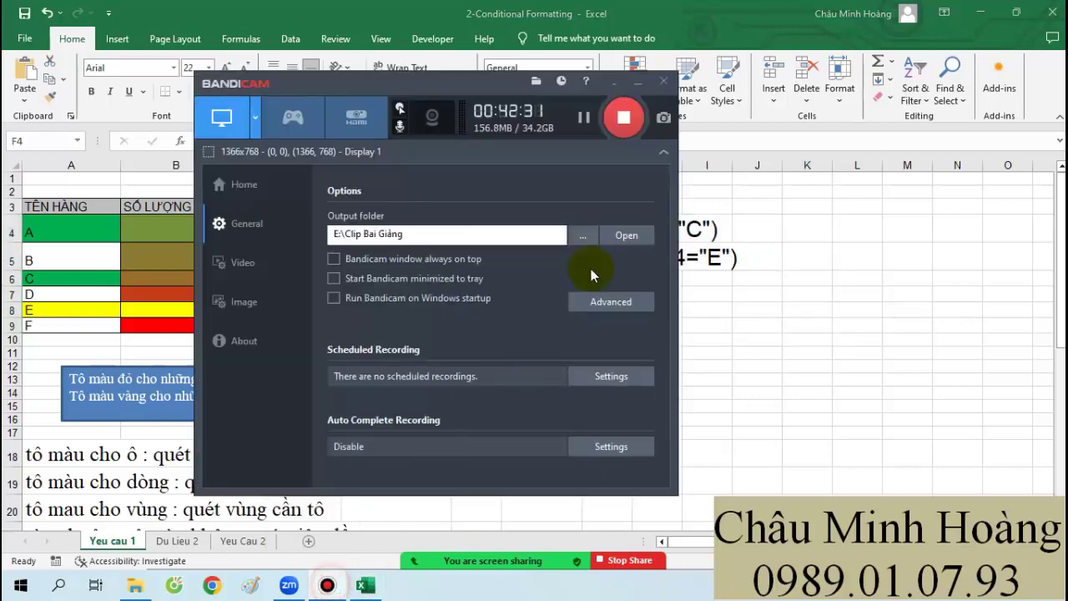
{"action": "left_click", "coordinate": [584, 117]}
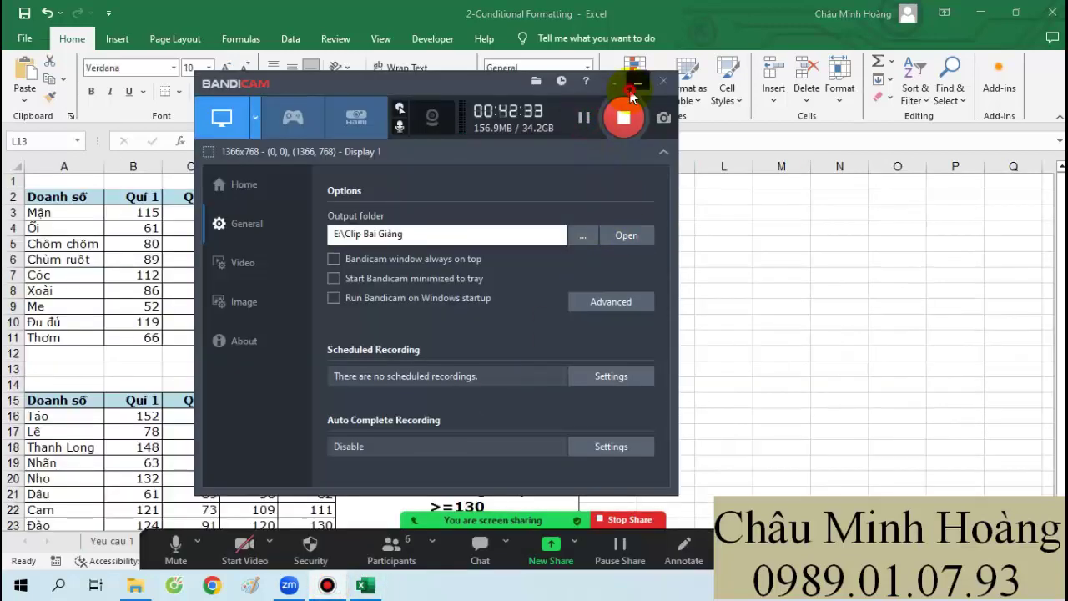
{"action": "left_click", "coordinate": [633, 88]}
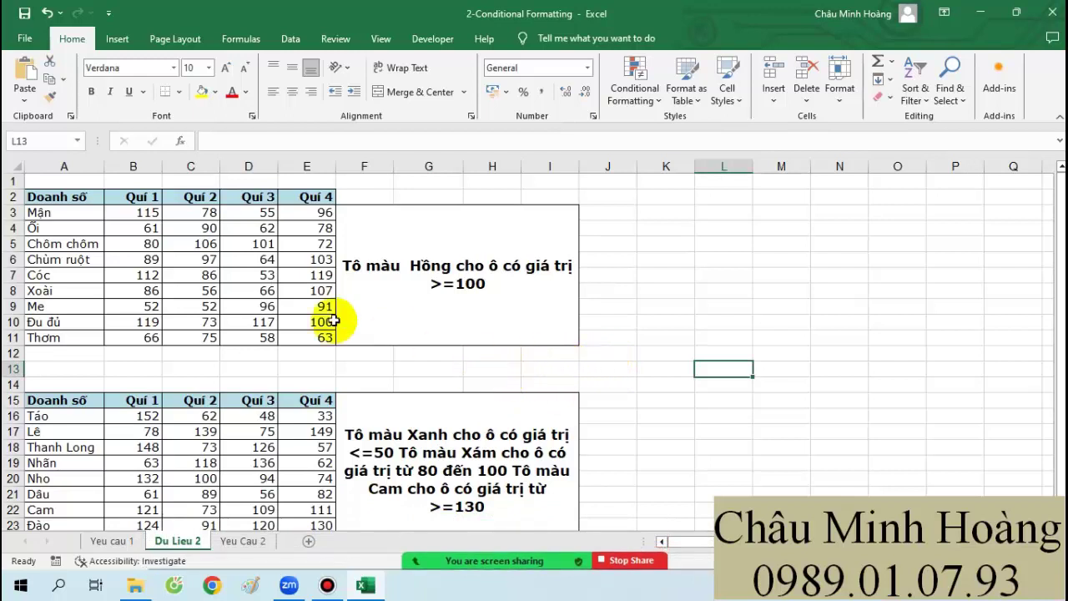
Step: Start a new conditional formatting rule for B3:E11 of the type that formats only cells that contain a given value
{"action": "left_click_drag", "start_coordinate": [127, 212], "coordinate": [295, 334]}
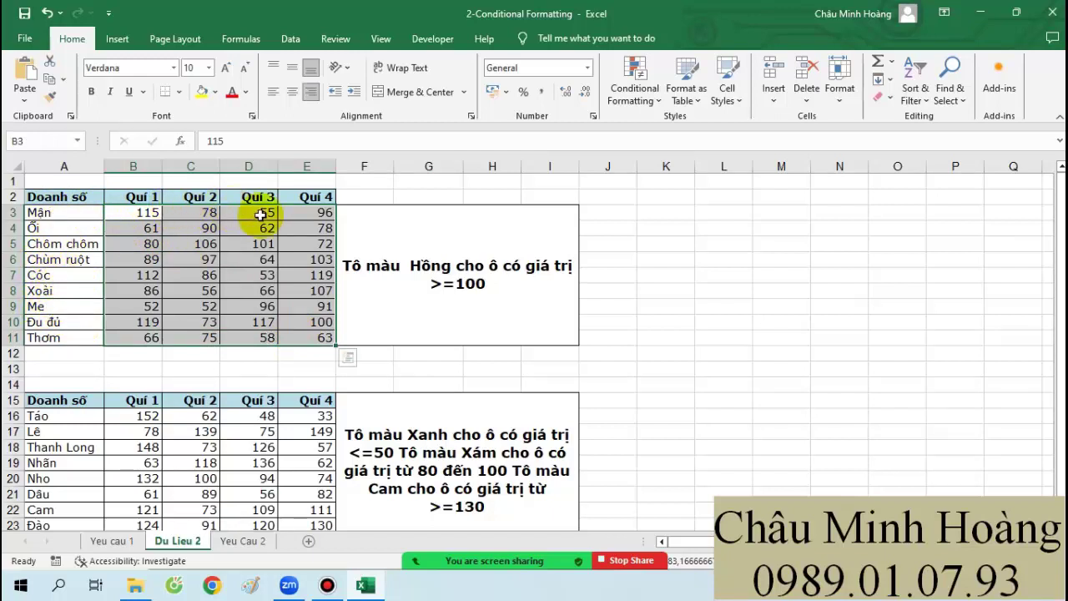
{"action": "left_click", "coordinate": [634, 84]}
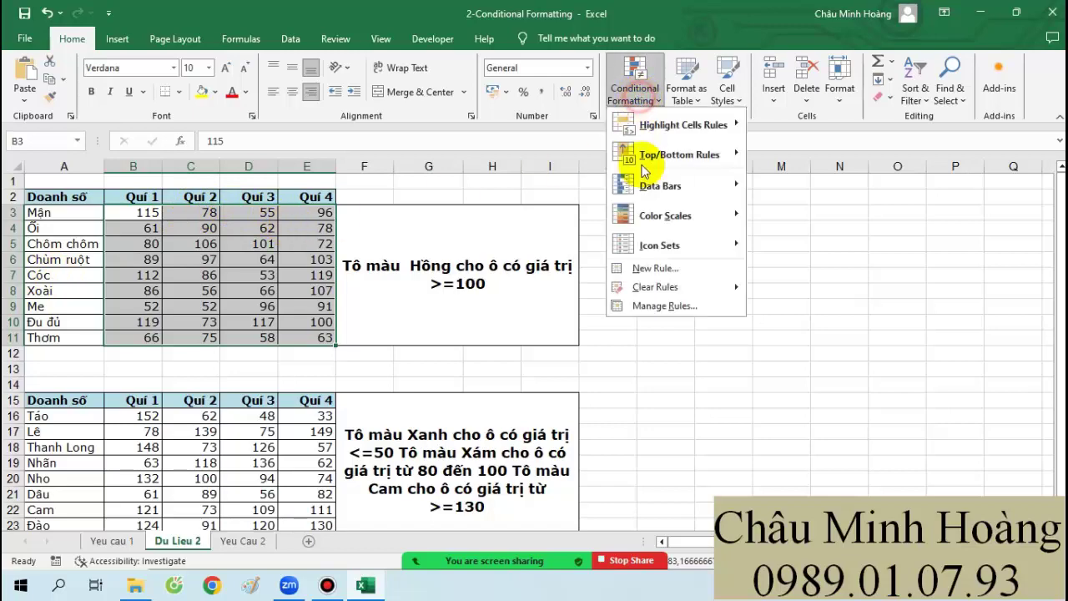
{"action": "left_click", "coordinate": [635, 304]}
{"action": "left_click_drag", "start_coordinate": [477, 247], "coordinate": [784, 214]}
{"action": "left_click", "coordinate": [717, 262]}
{"action": "left_click", "coordinate": [636, 227]}
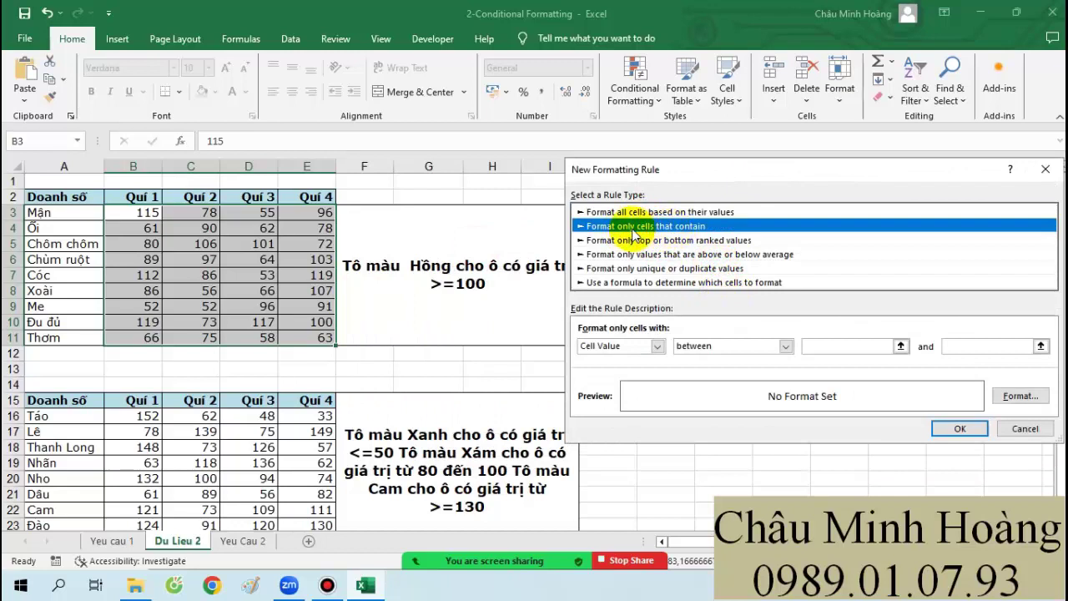
Step: Set the rule's condition to cell value greater than or equal to 100
{"action": "left_click", "coordinate": [716, 346]}
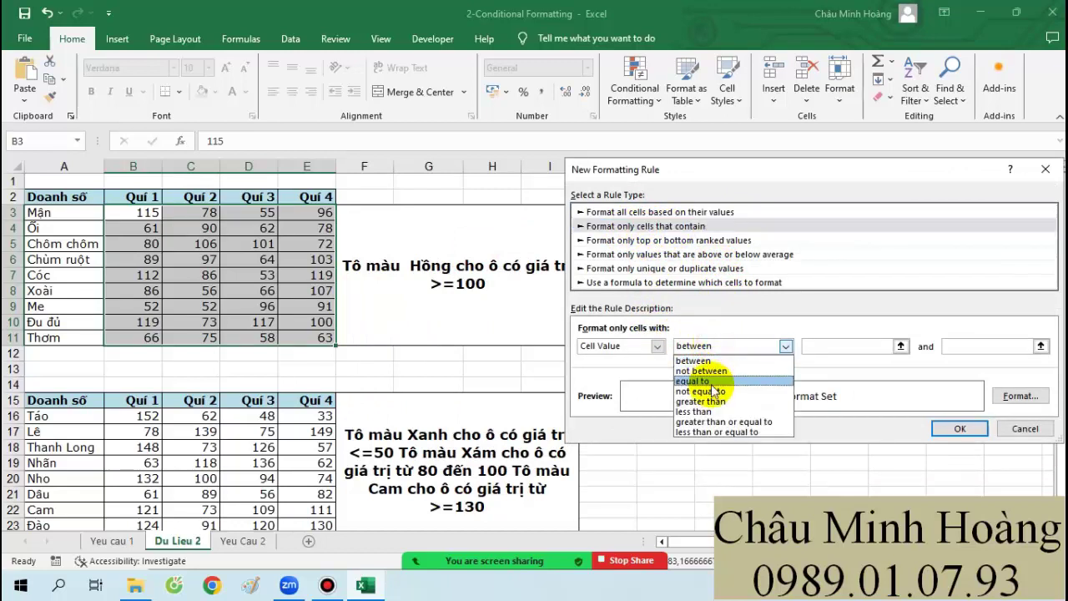
{"action": "left_click", "coordinate": [722, 421]}
{"action": "left_click", "coordinate": [848, 349]}
{"action": "type", "text": "1"}
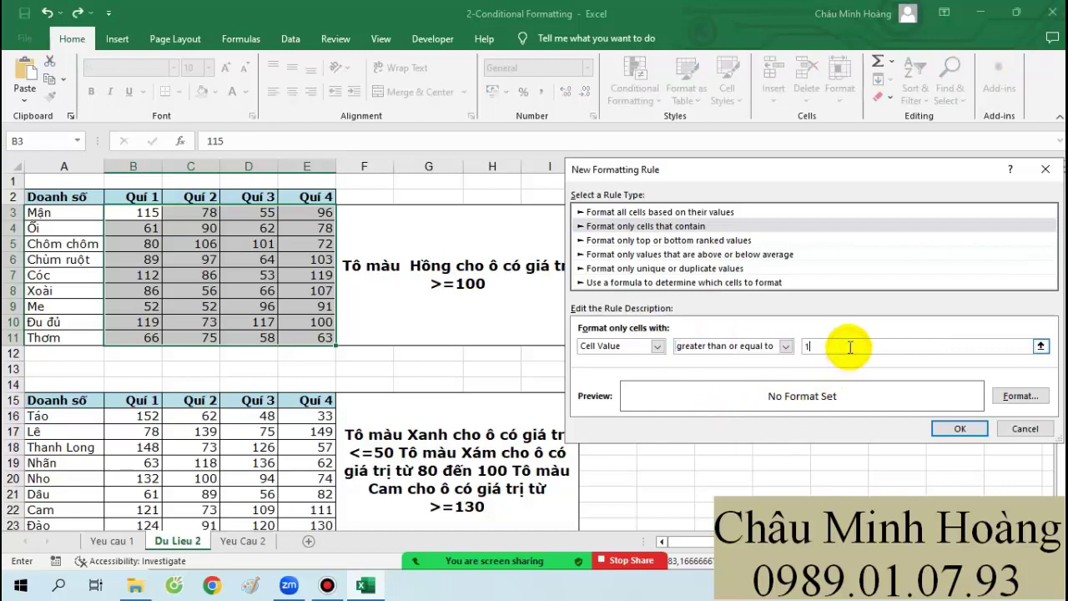
{"action": "type", "text": "00"}
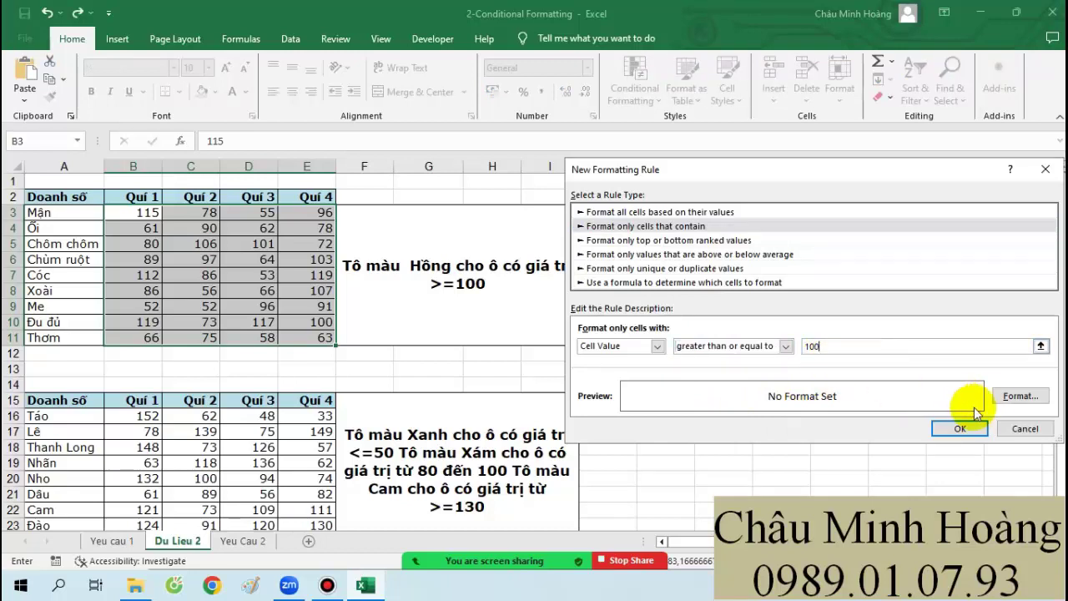
Step: Give the >=100 rule a light orange background fill
{"action": "left_click", "coordinate": [1018, 395]}
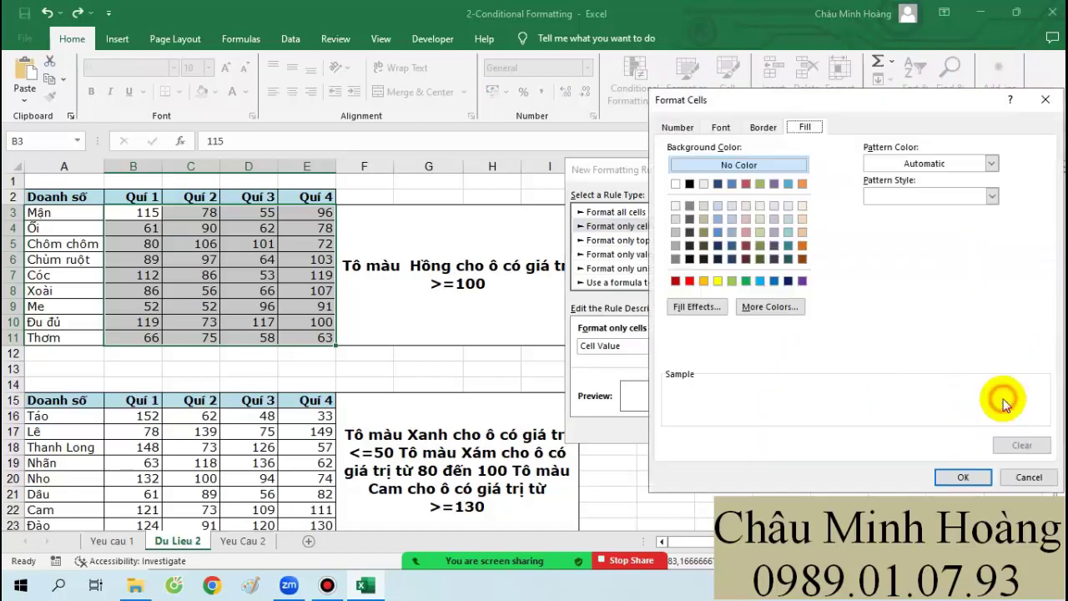
{"action": "left_click", "coordinate": [800, 233]}
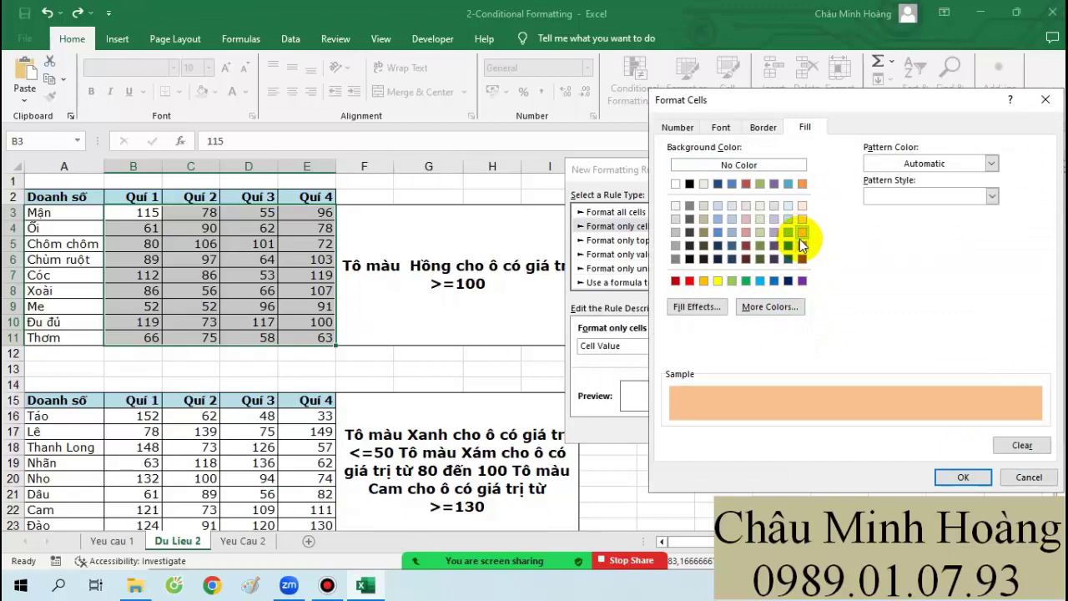
{"action": "left_click", "coordinate": [957, 476]}
Step: Give the >=100 rule a custom pink background fill, #F694DA, and apply it to B3:E11
{"action": "left_click", "coordinate": [1020, 395]}
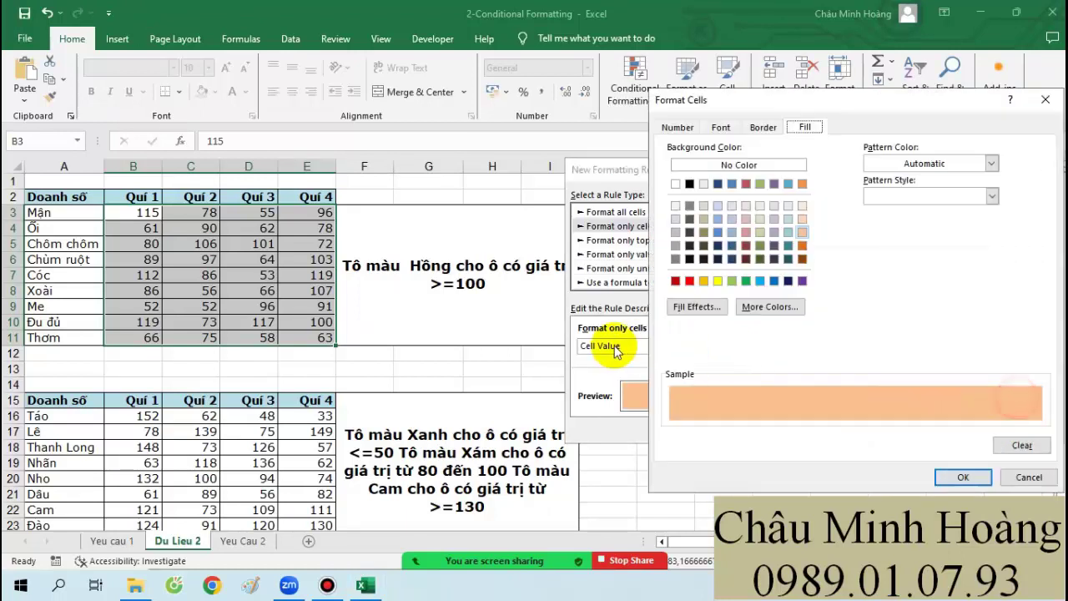
{"action": "left_click", "coordinate": [765, 308]}
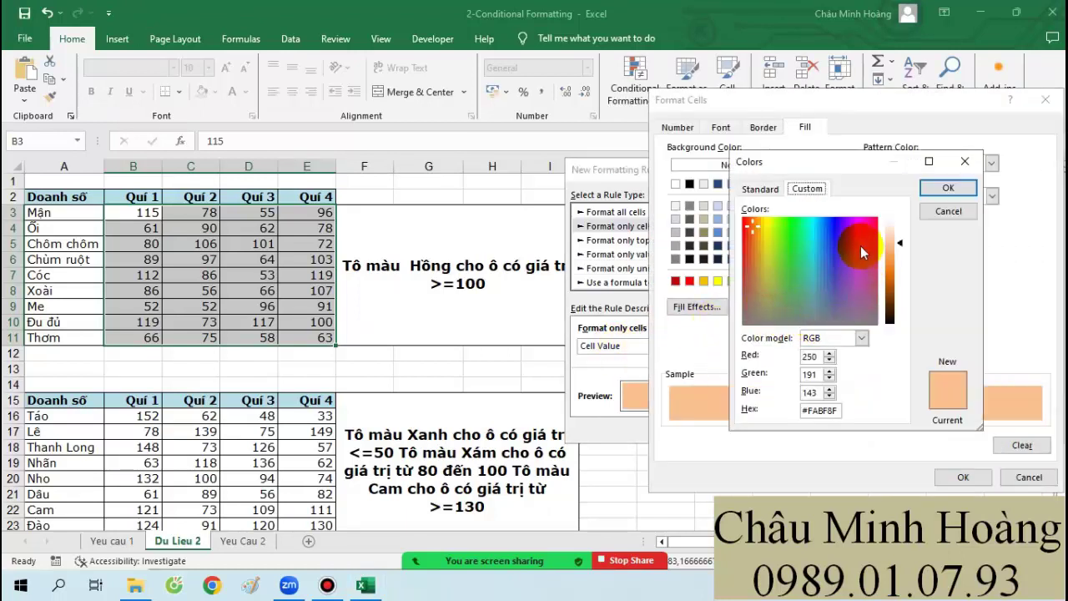
{"action": "left_click_drag", "start_coordinate": [860, 245], "coordinate": [860, 234]}
{"action": "left_click", "coordinate": [948, 188]}
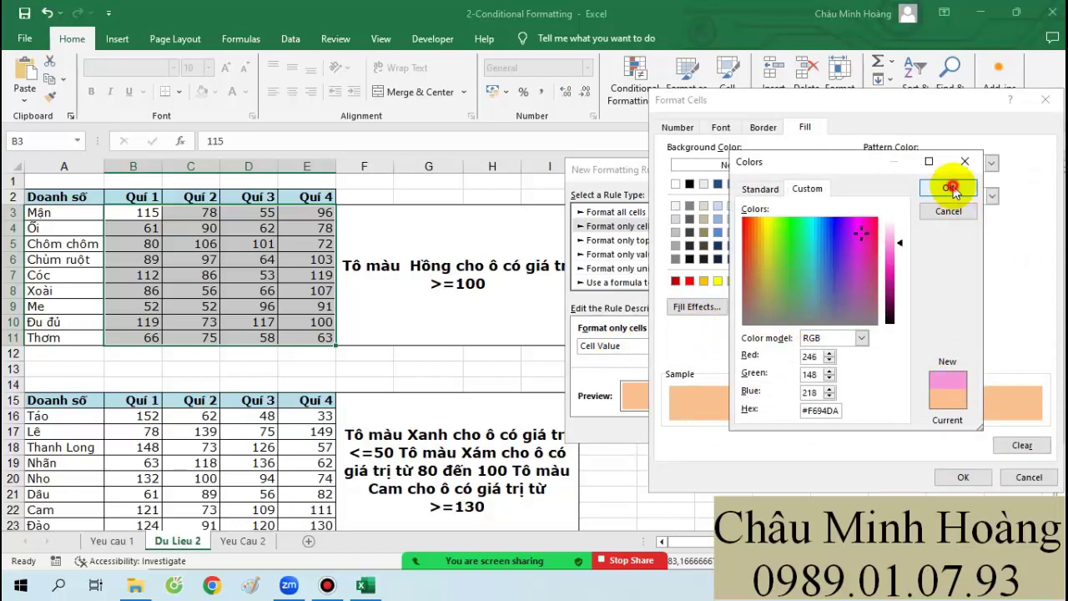
{"action": "left_click", "coordinate": [962, 476]}
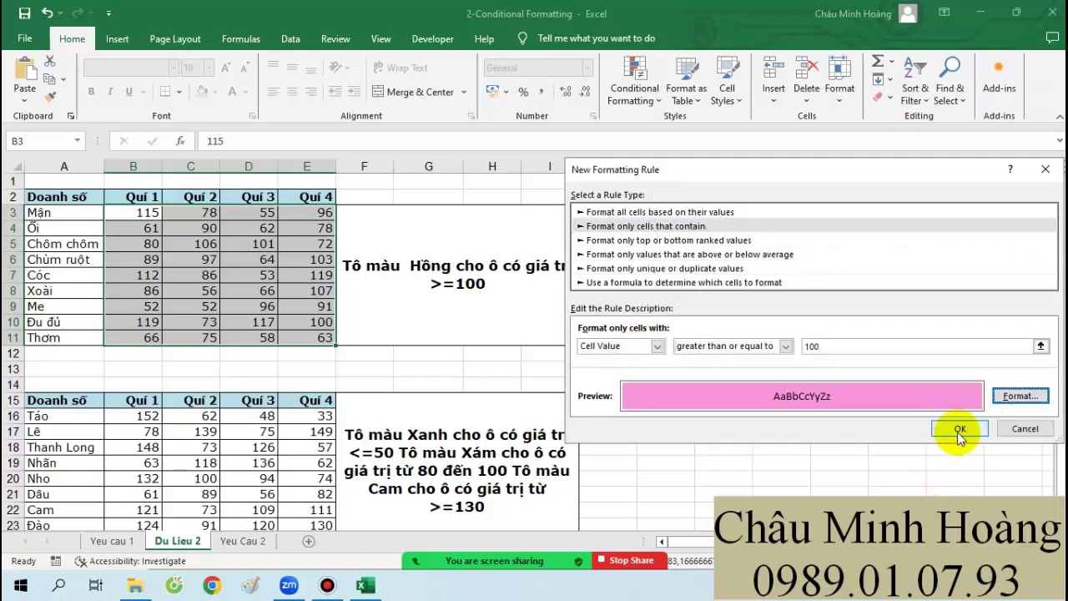
{"action": "left_click", "coordinate": [958, 432]}
{"action": "left_click", "coordinate": [851, 222]}
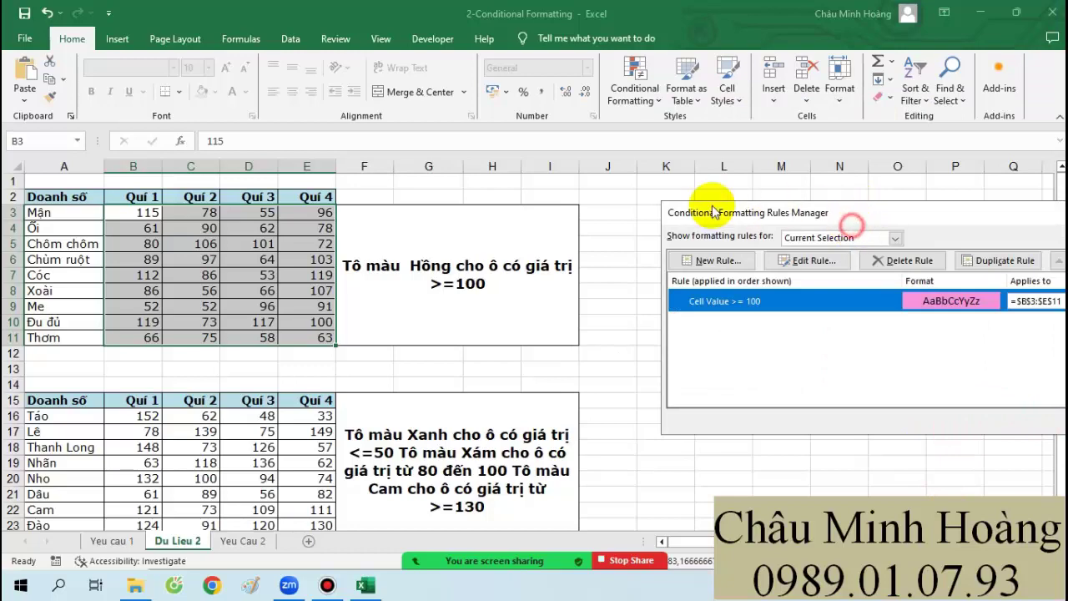
{"action": "left_click_drag", "start_coordinate": [713, 212], "coordinate": [501, 182]}
{"action": "left_click", "coordinate": [954, 392]}
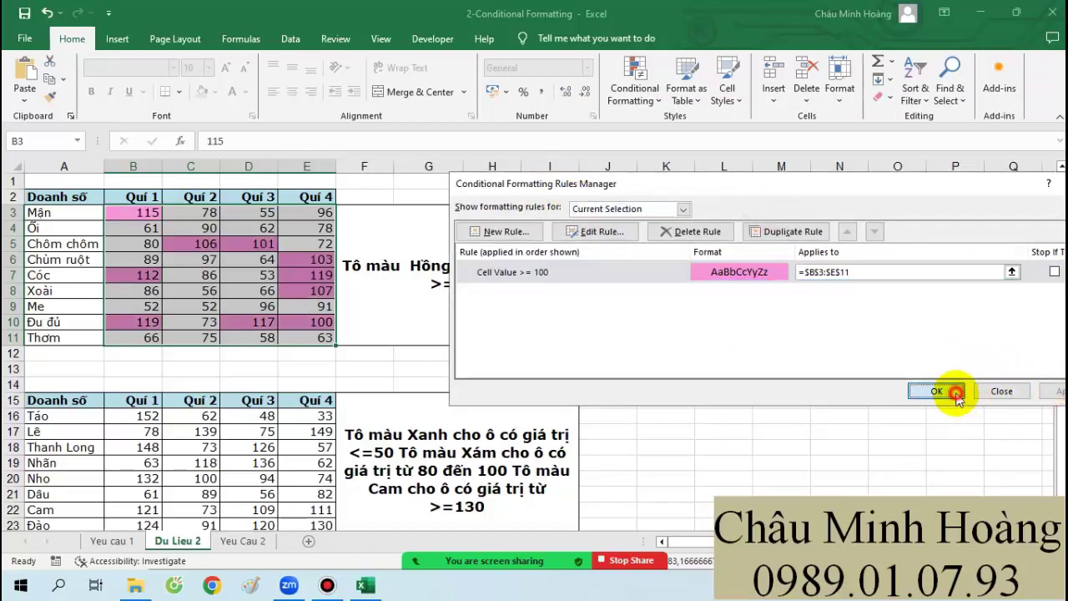
Step: Start a formula-based conditional formatting rule for B16:E24 with the formula =B16<50
{"action": "scroll", "coordinate": [513, 367], "scroll_direction": "down", "scroll_amount": 3}
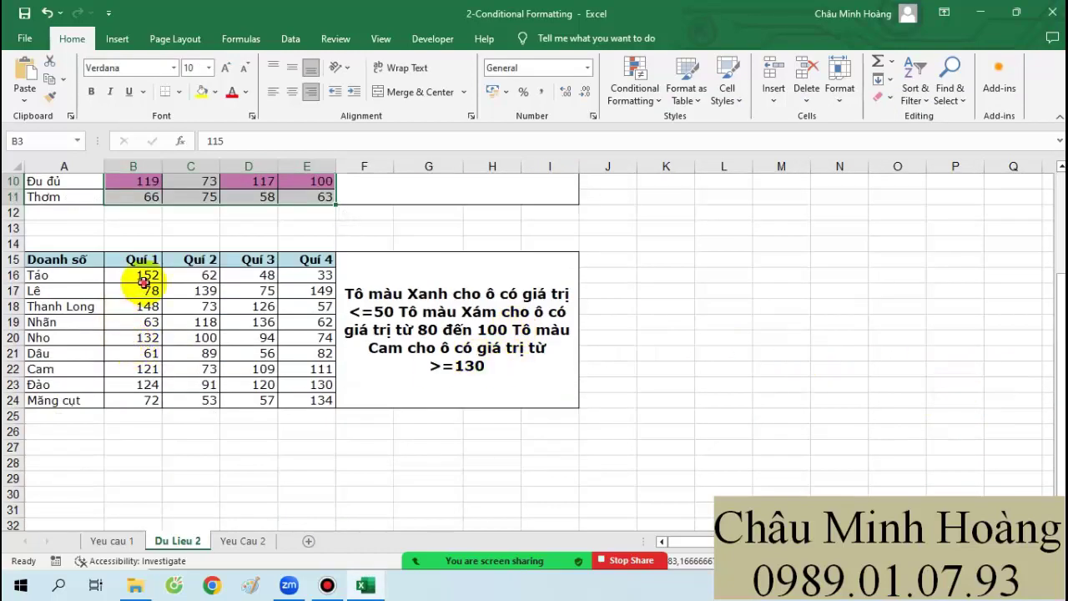
{"action": "left_click_drag", "start_coordinate": [142, 282], "coordinate": [310, 399]}
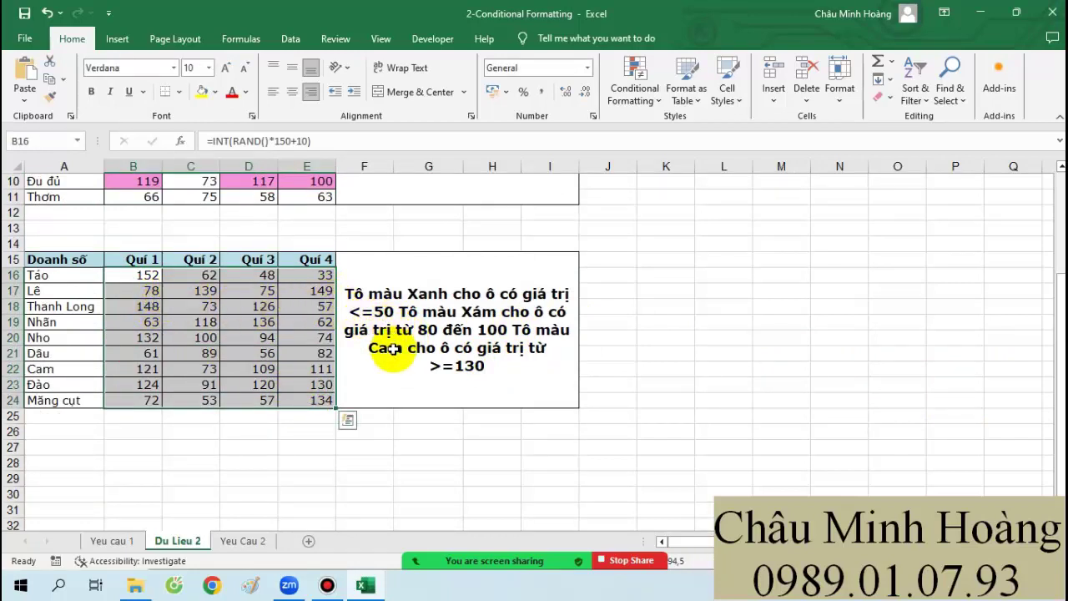
{"action": "left_click", "coordinate": [632, 94]}
{"action": "left_click", "coordinate": [628, 306]}
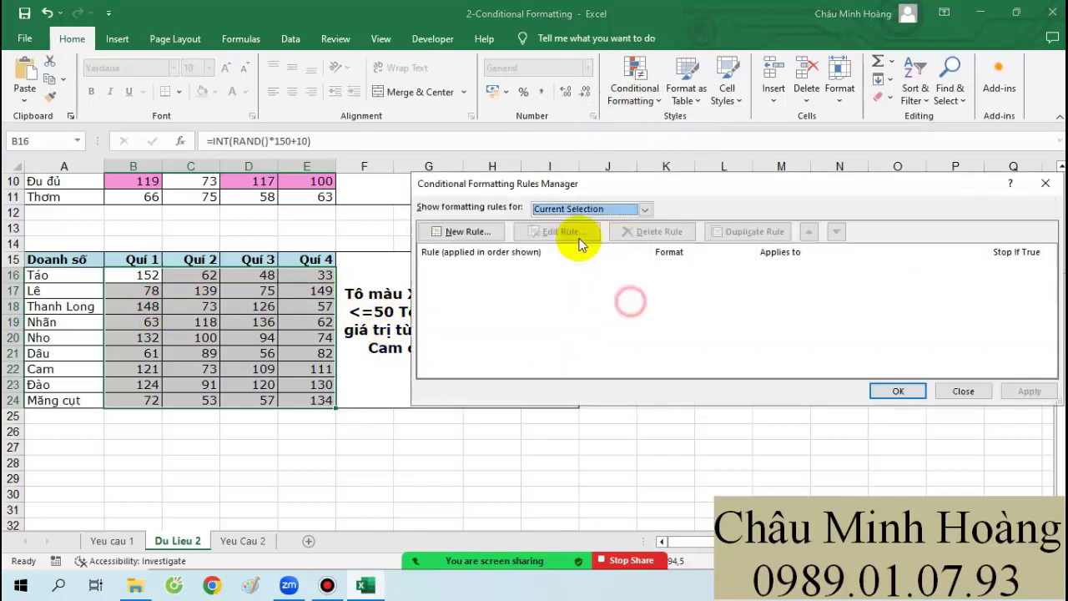
{"action": "left_click", "coordinate": [468, 231]}
{"action": "left_click", "coordinate": [563, 253]}
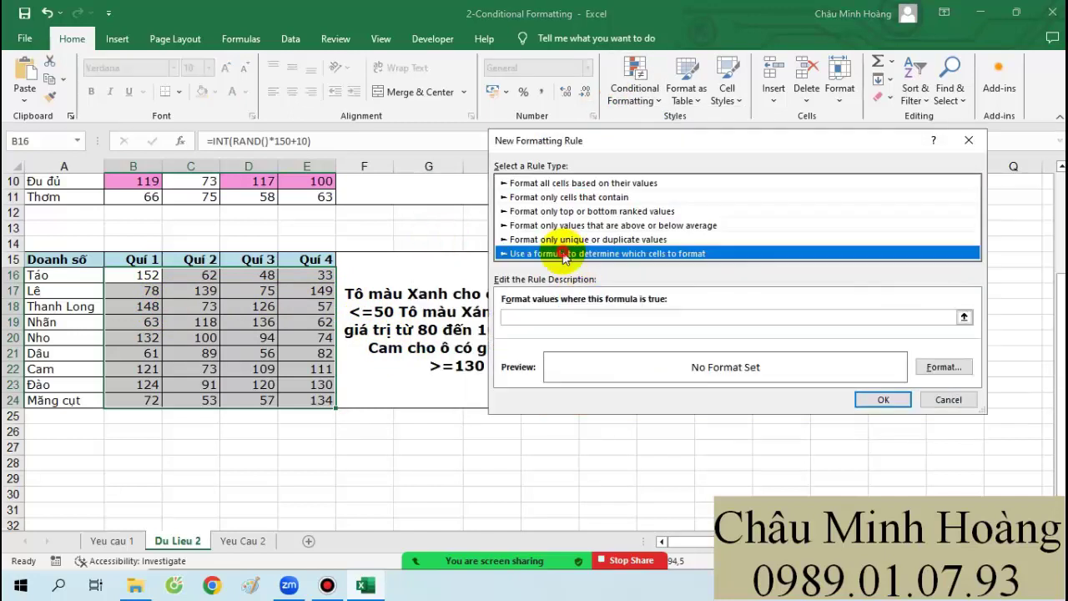
{"action": "left_click", "coordinate": [558, 318]}
{"action": "type", "text": "="}
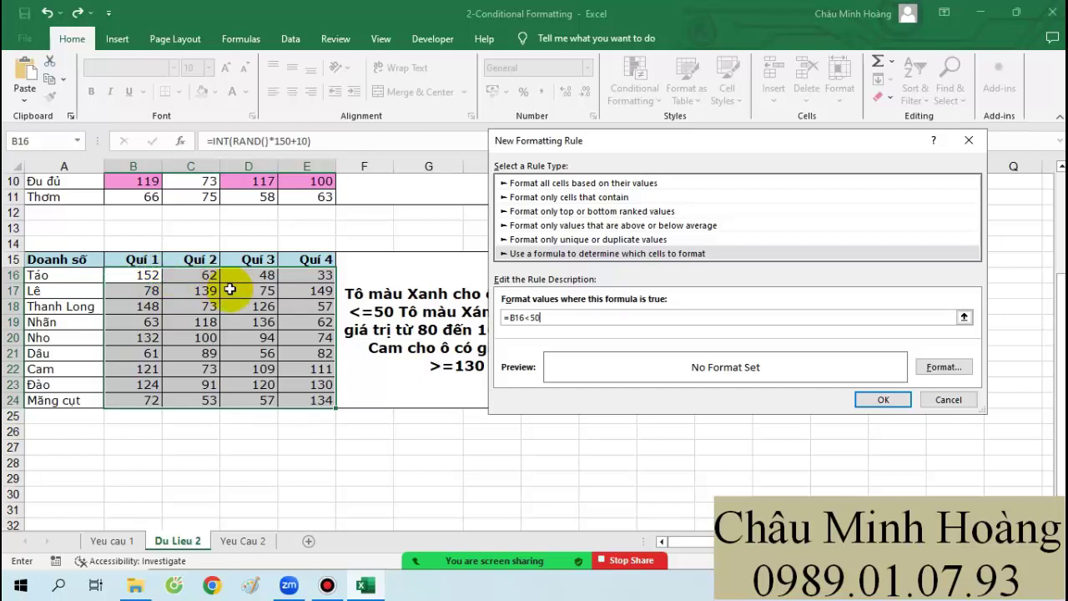
Step: Give the =B16<50 rule a light green background fill and apply it to B16:E24
{"action": "left_click", "coordinate": [939, 367]}
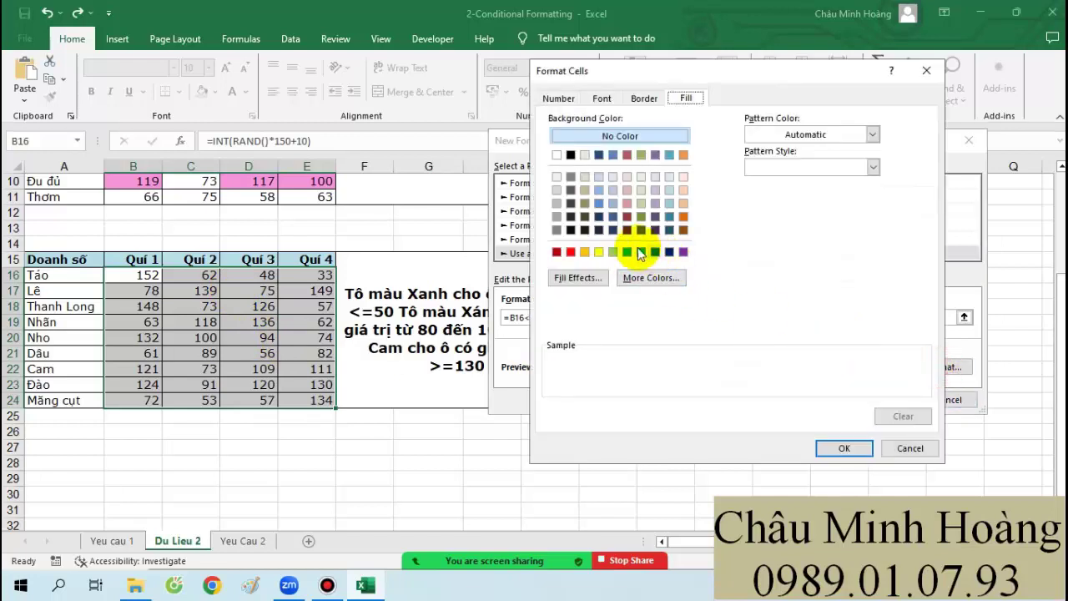
{"action": "left_click", "coordinate": [612, 251]}
{"action": "left_click", "coordinate": [842, 448]}
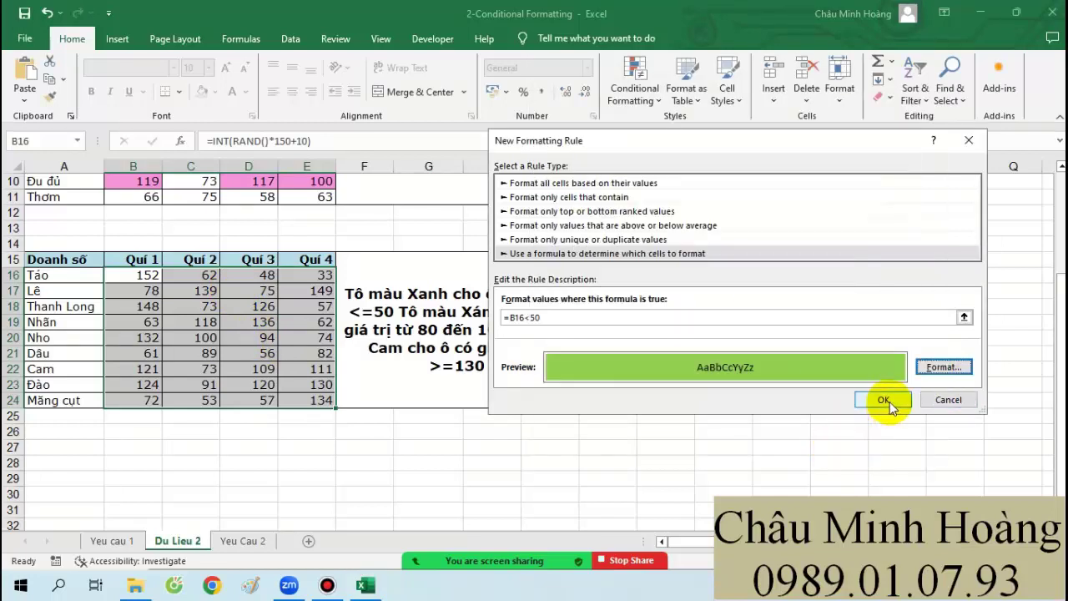
{"action": "left_click_drag", "start_coordinate": [567, 319], "coordinate": [494, 315]}
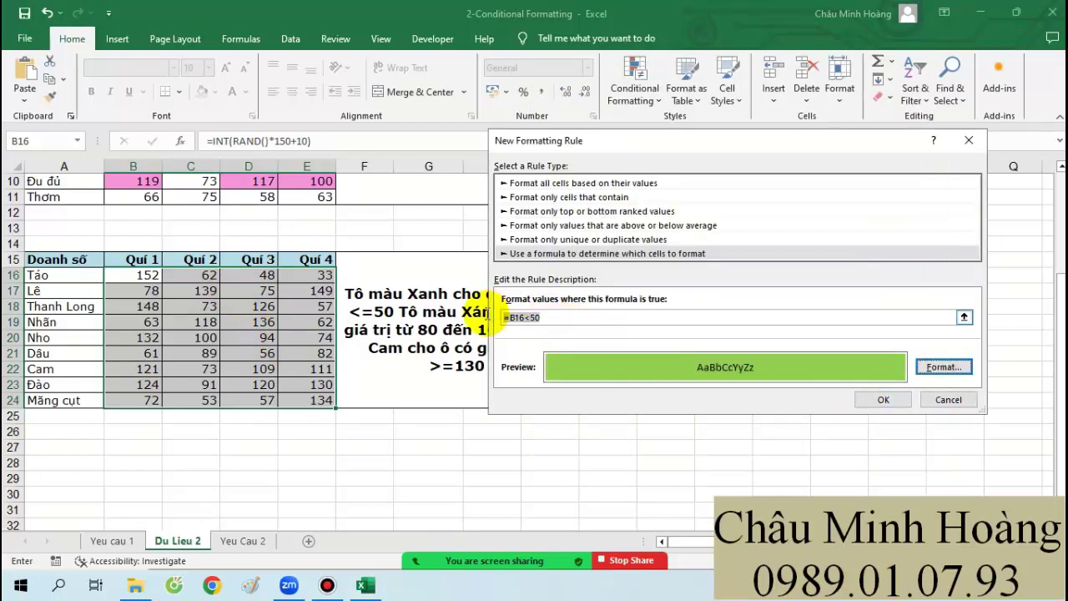
{"action": "left_click", "coordinate": [877, 404]}
{"action": "left_click", "coordinate": [1014, 397]}
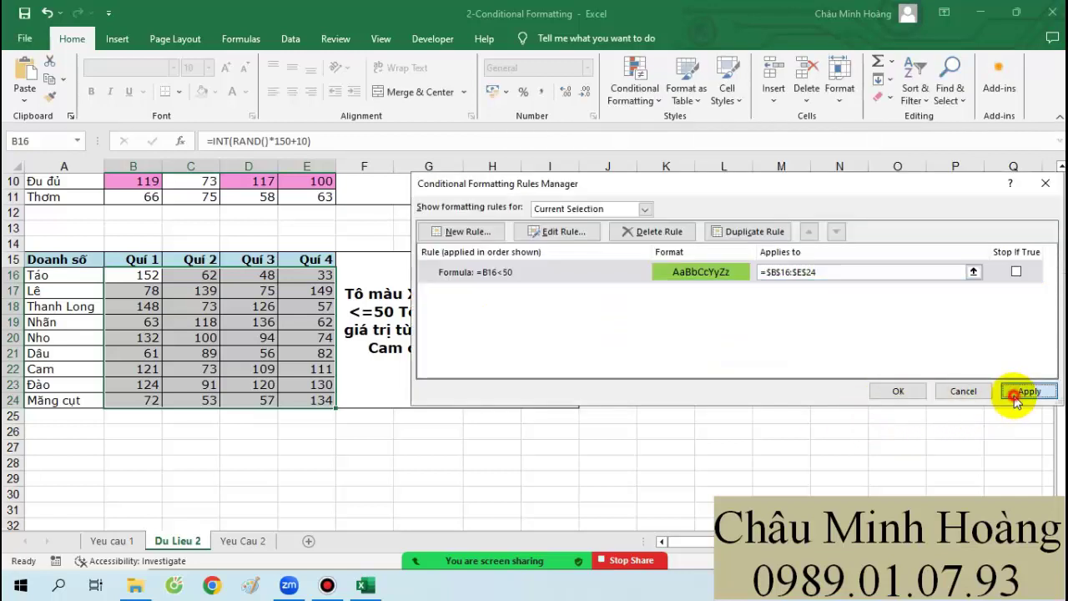
{"action": "left_click", "coordinate": [898, 391]}
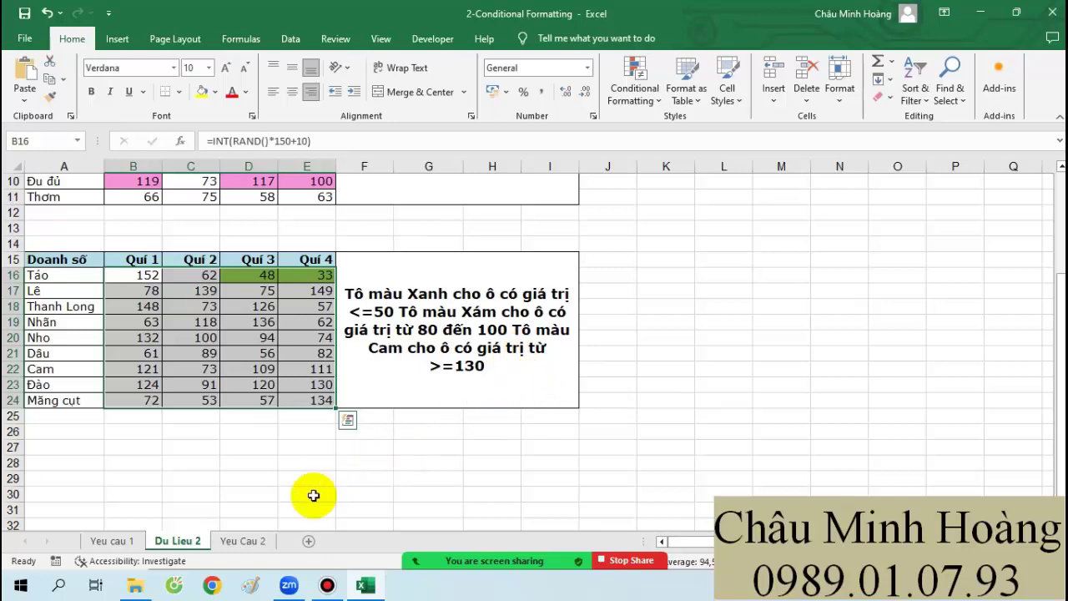
{"action": "left_click", "coordinate": [244, 541]}
{"action": "left_click", "coordinate": [190, 540]}
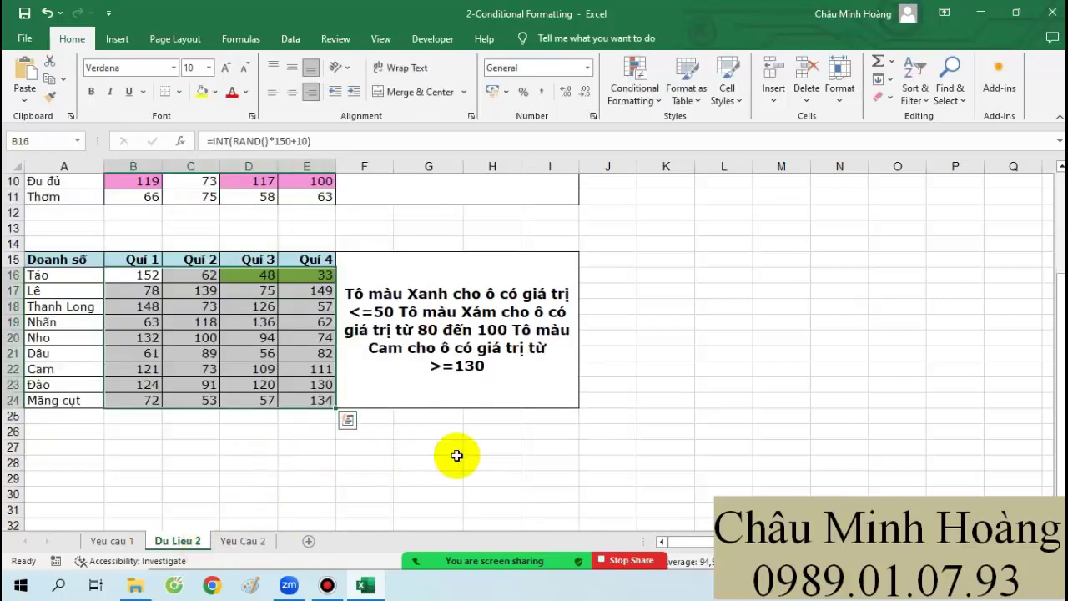
{"action": "left_click_drag", "start_coordinate": [550, 462], "coordinate": [344, 332]}
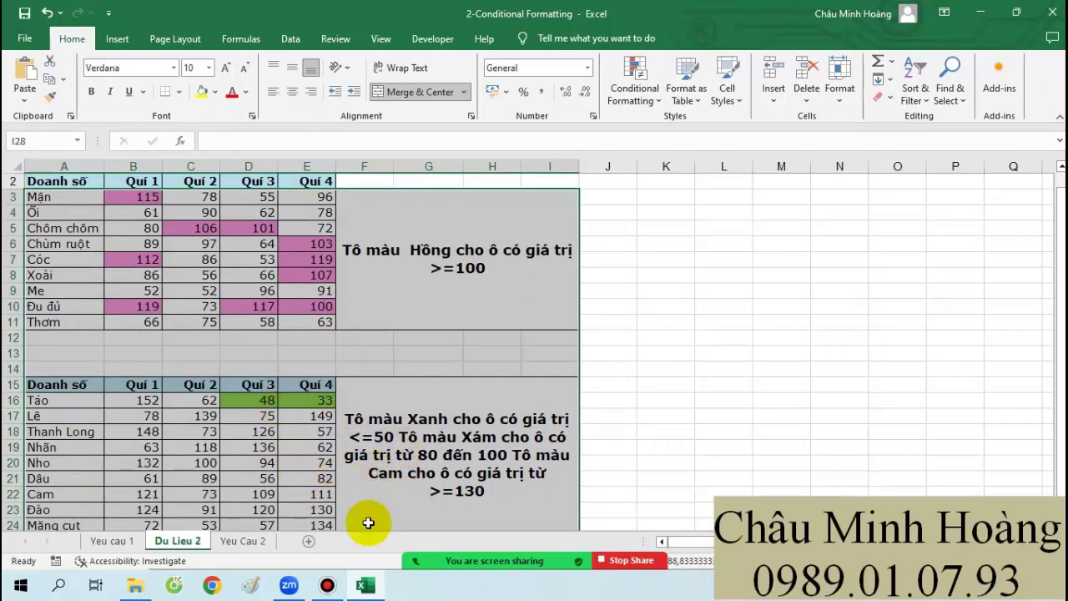
{"action": "left_click", "coordinate": [327, 584]}
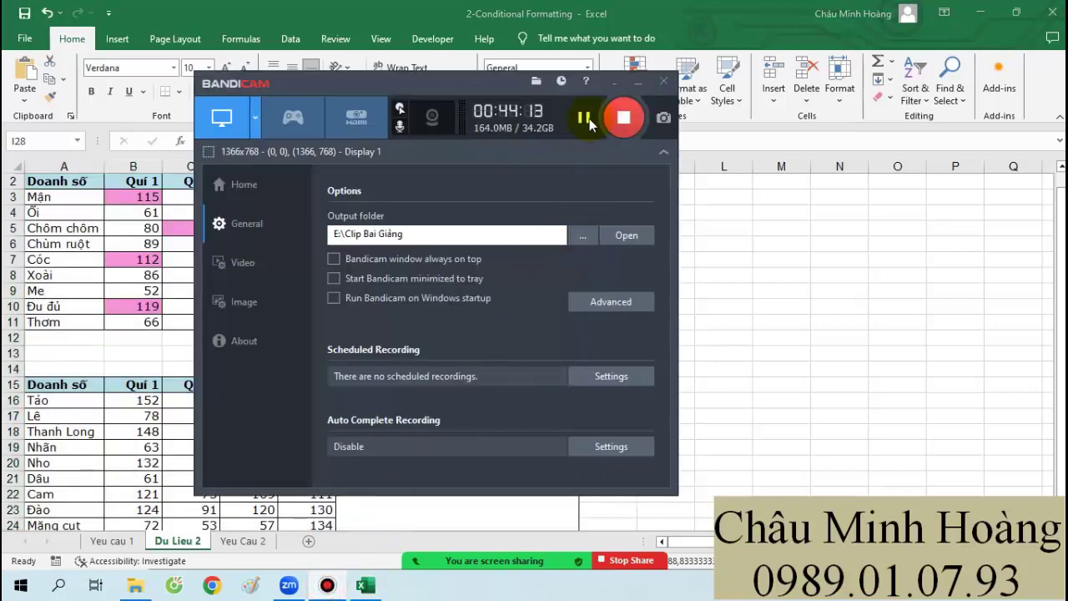
{"action": "left_click", "coordinate": [584, 118]}
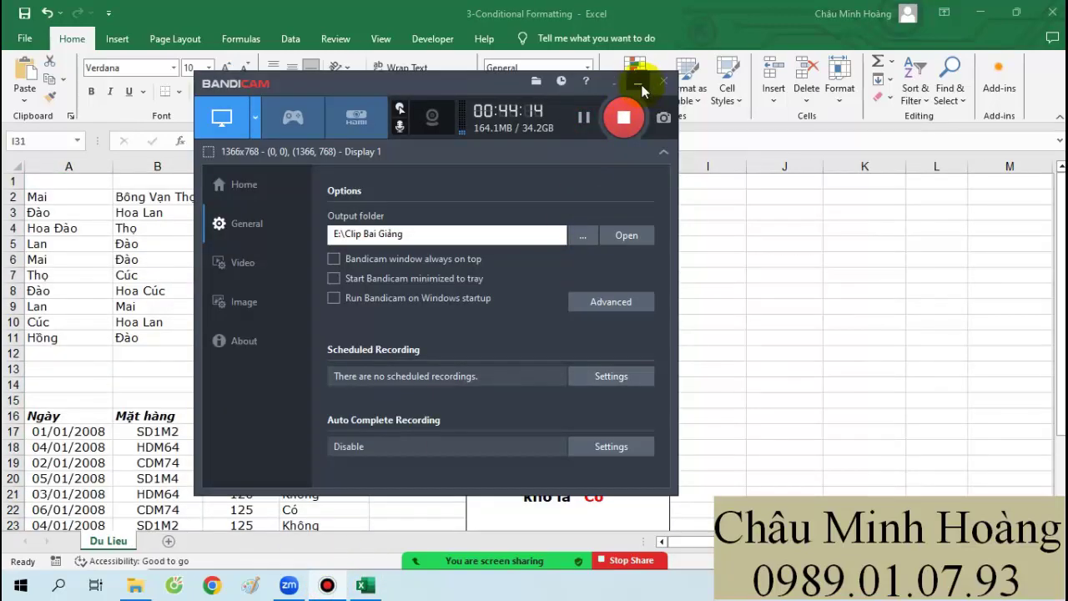
{"action": "left_click", "coordinate": [638, 81]}
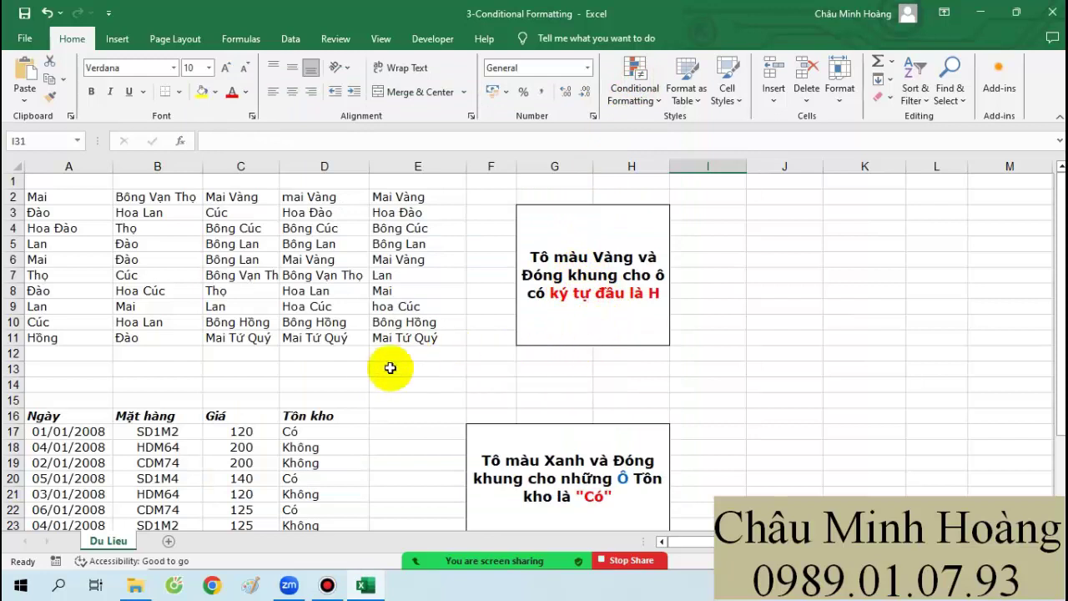
Step: Start a new conditional formatting rule for A2:E11 that formats only cells that contain a given value
{"action": "left_click_drag", "start_coordinate": [38, 199], "coordinate": [399, 341]}
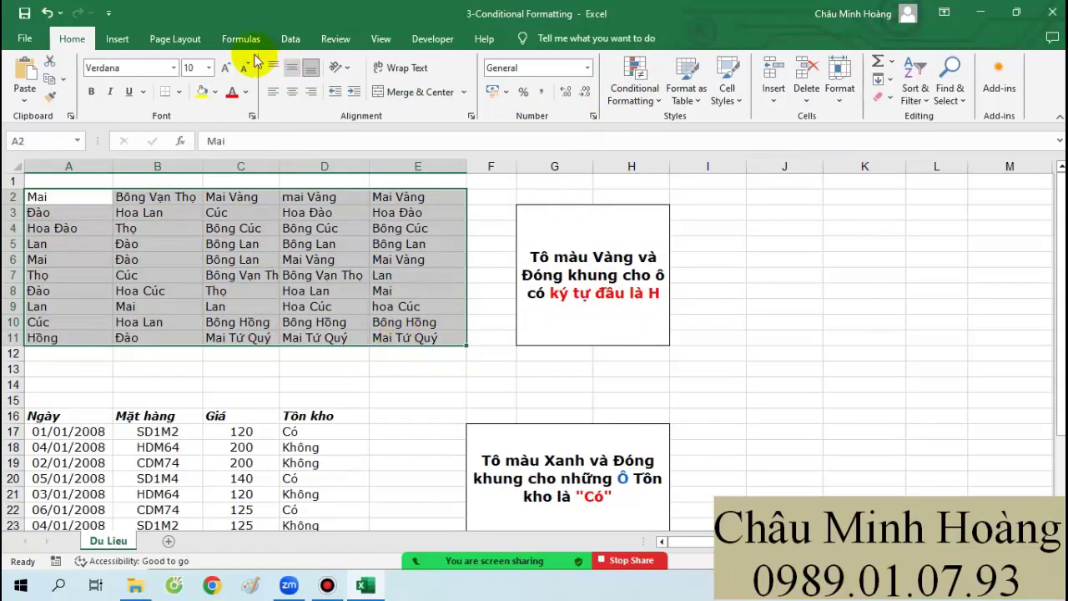
{"action": "left_click", "coordinate": [627, 93]}
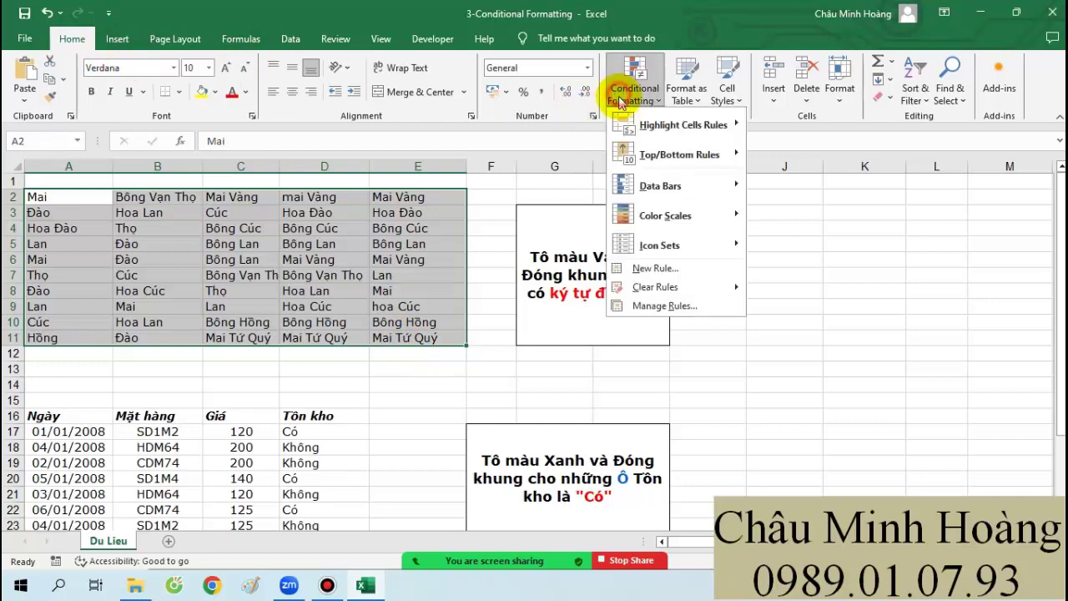
{"action": "left_click", "coordinate": [649, 305]}
{"action": "left_click", "coordinate": [457, 232]}
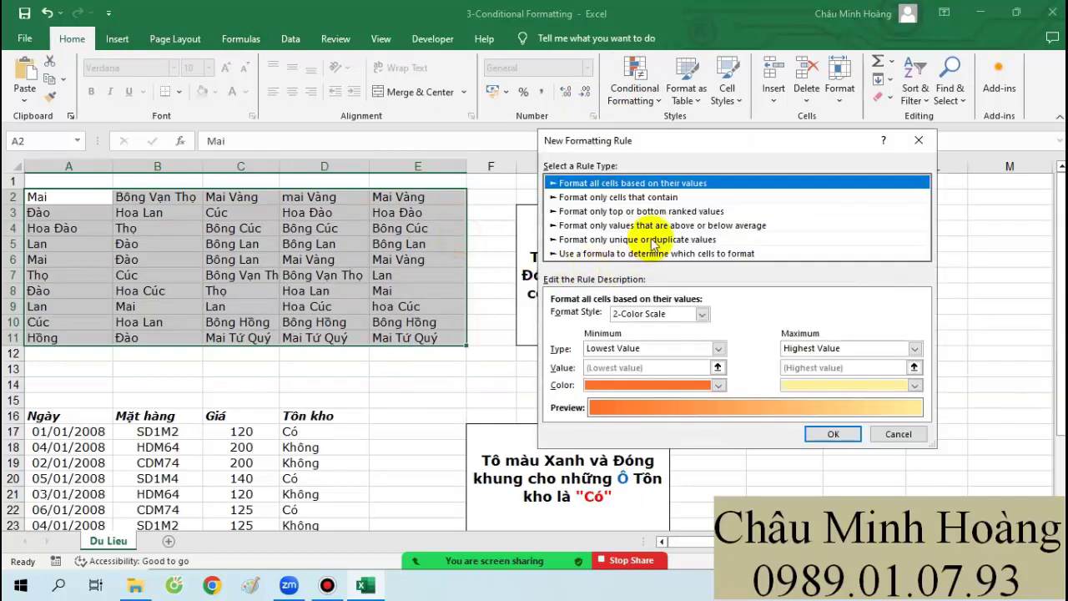
{"action": "left_click", "coordinate": [618, 253]}
{"action": "left_click", "coordinate": [605, 321]}
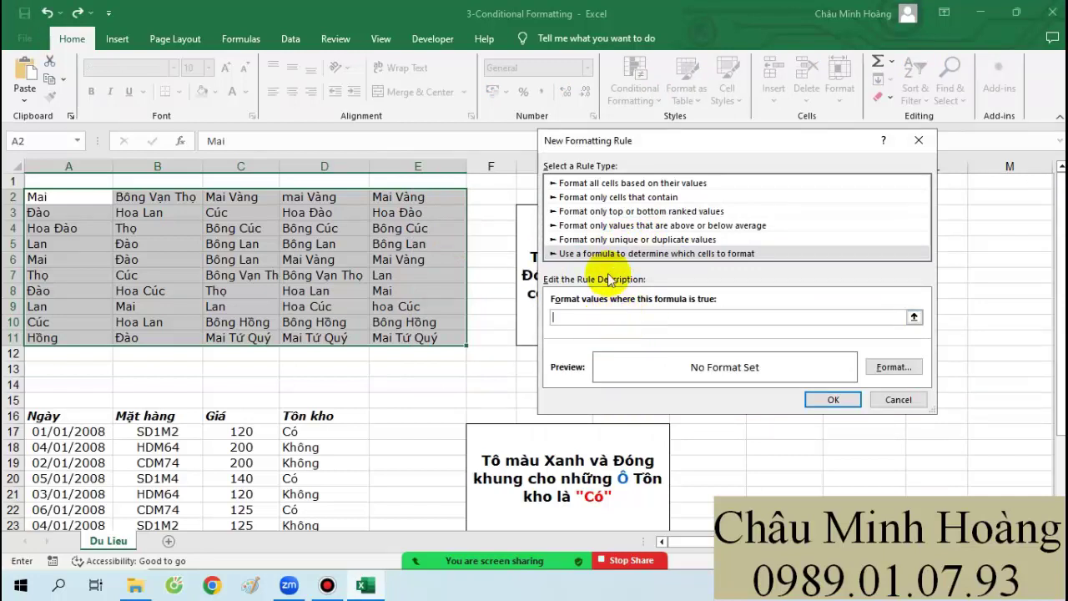
{"action": "left_click", "coordinate": [612, 197]}
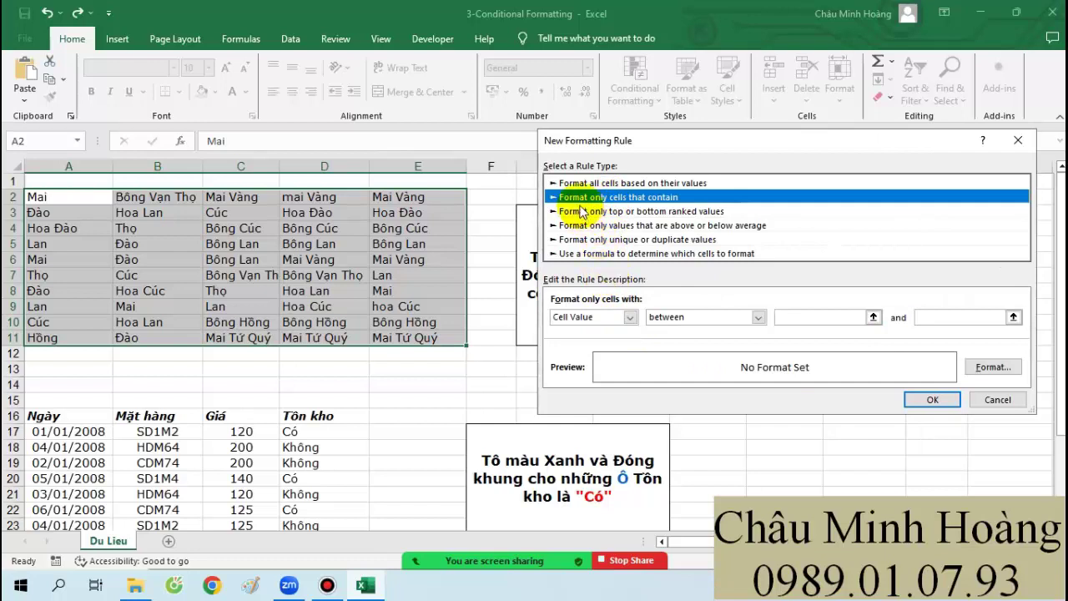
Step: Set the rule's condition to specific text beginning with H
{"action": "left_click", "coordinate": [595, 317]}
{"action": "left_click", "coordinate": [597, 342]}
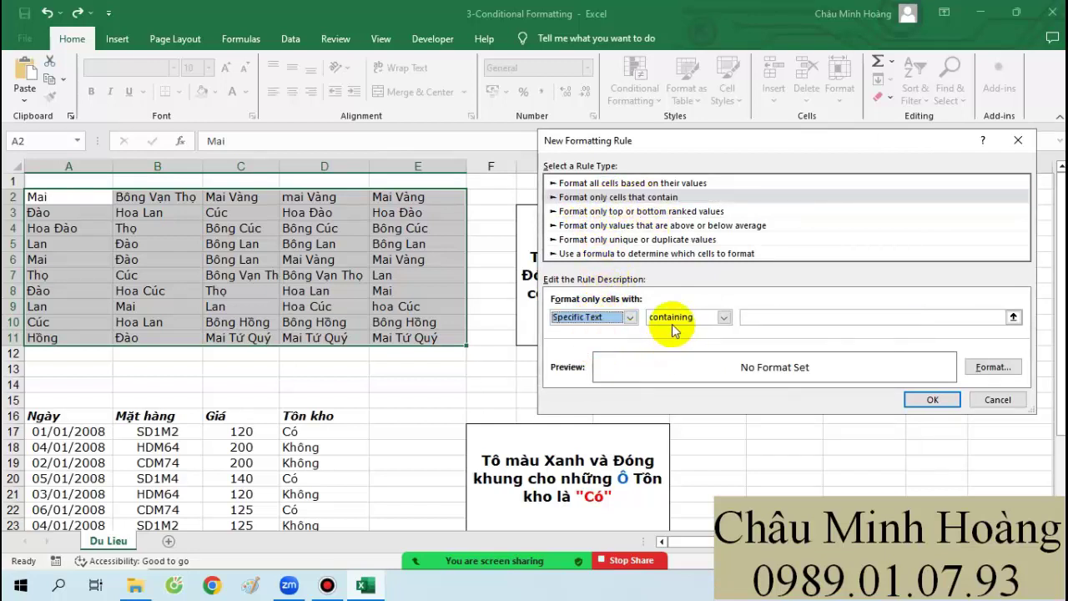
{"action": "left_click", "coordinate": [674, 318]}
{"action": "left_click", "coordinate": [676, 352]}
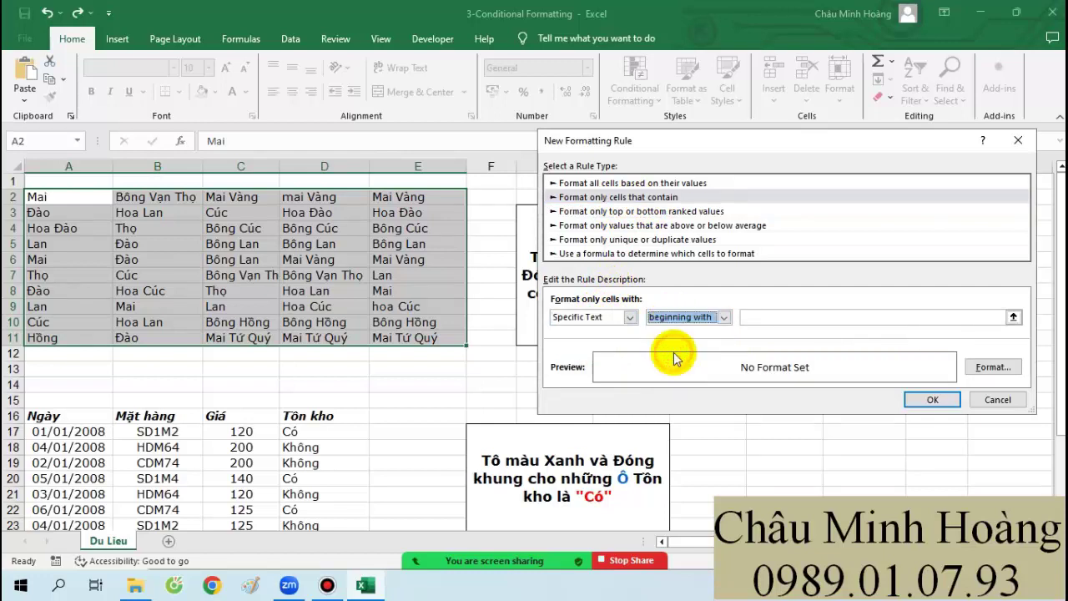
{"action": "left_click", "coordinate": [786, 316]}
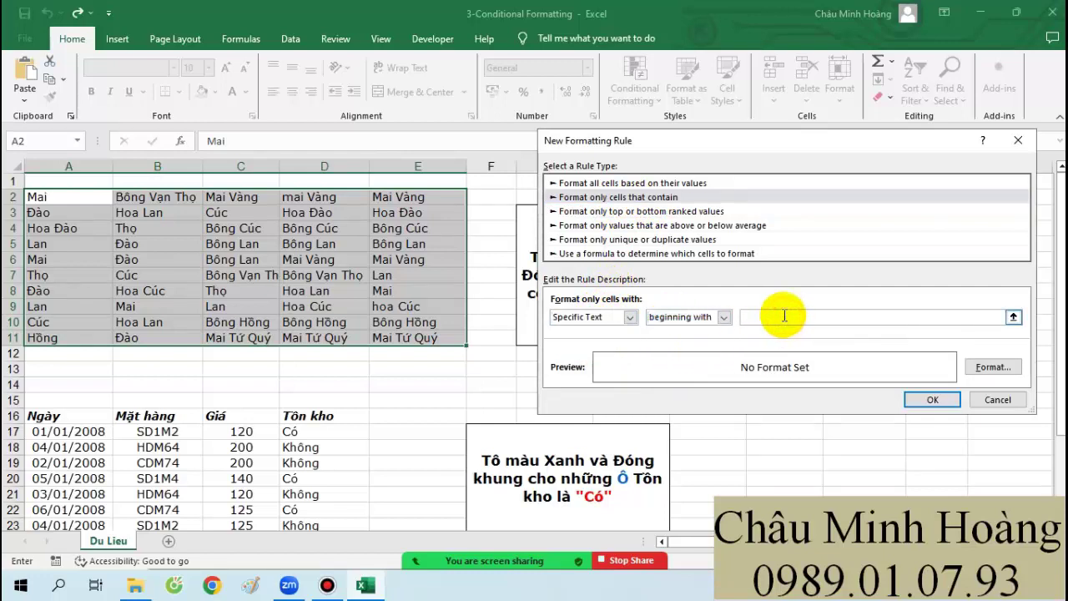
{"action": "type", "text": "H"}
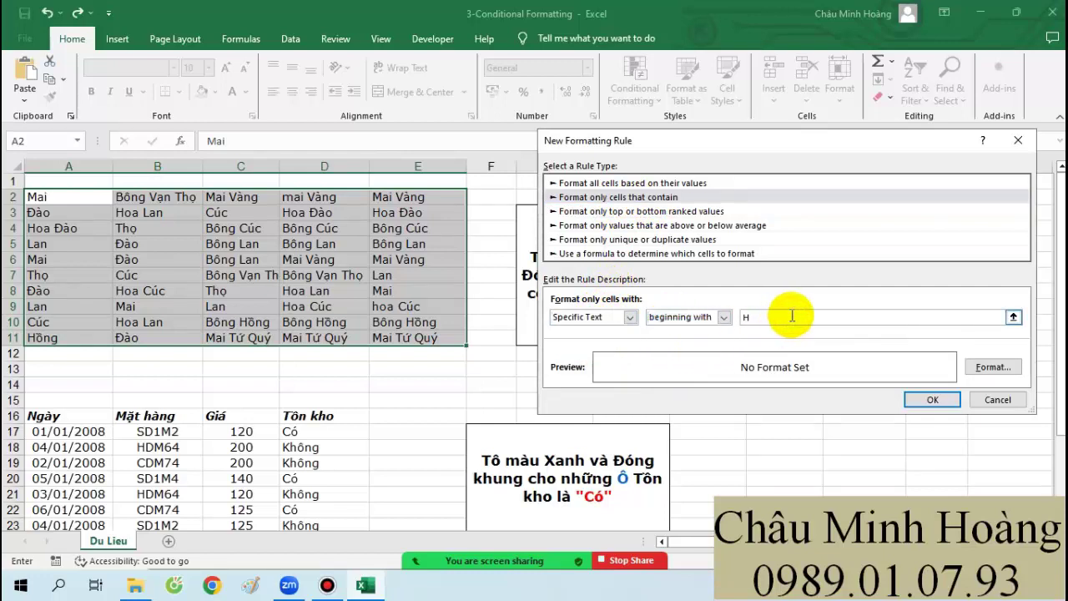
Step: Give the text rule a red background fill and apply it to A2:E11
{"action": "left_click", "coordinate": [984, 367]}
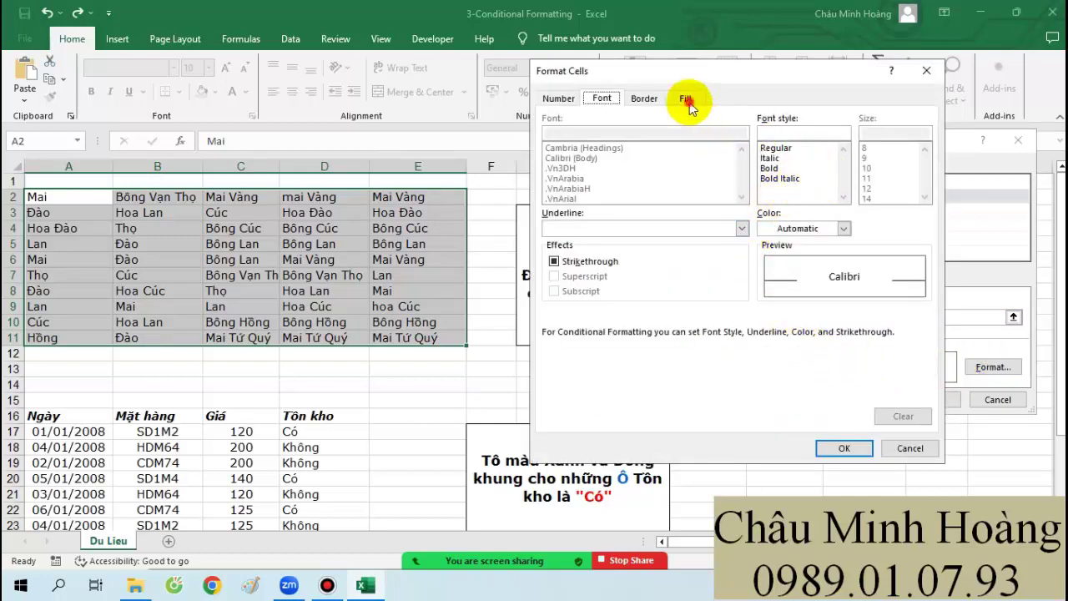
{"action": "left_click", "coordinate": [687, 98]}
{"action": "left_click", "coordinate": [571, 251]}
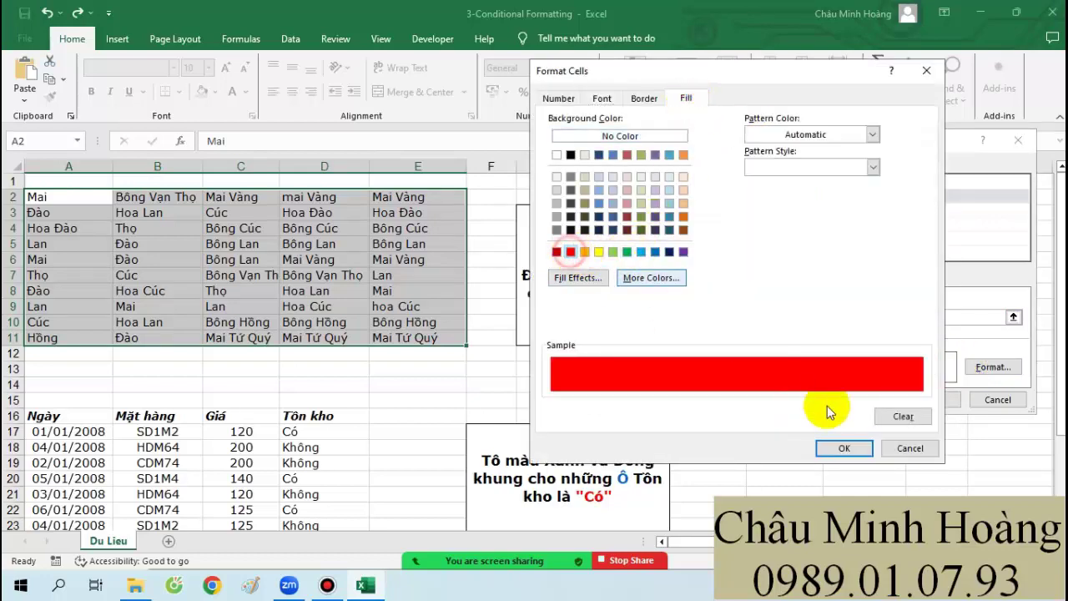
{"action": "left_click", "coordinate": [841, 447]}
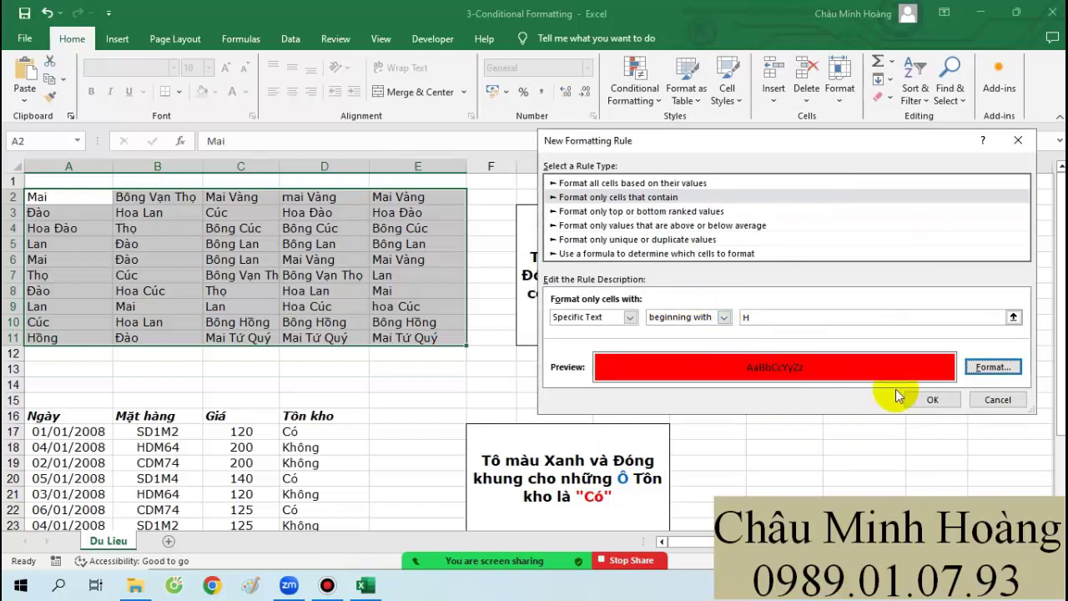
{"action": "left_click", "coordinate": [928, 399]}
{"action": "left_click", "coordinate": [1031, 391]}
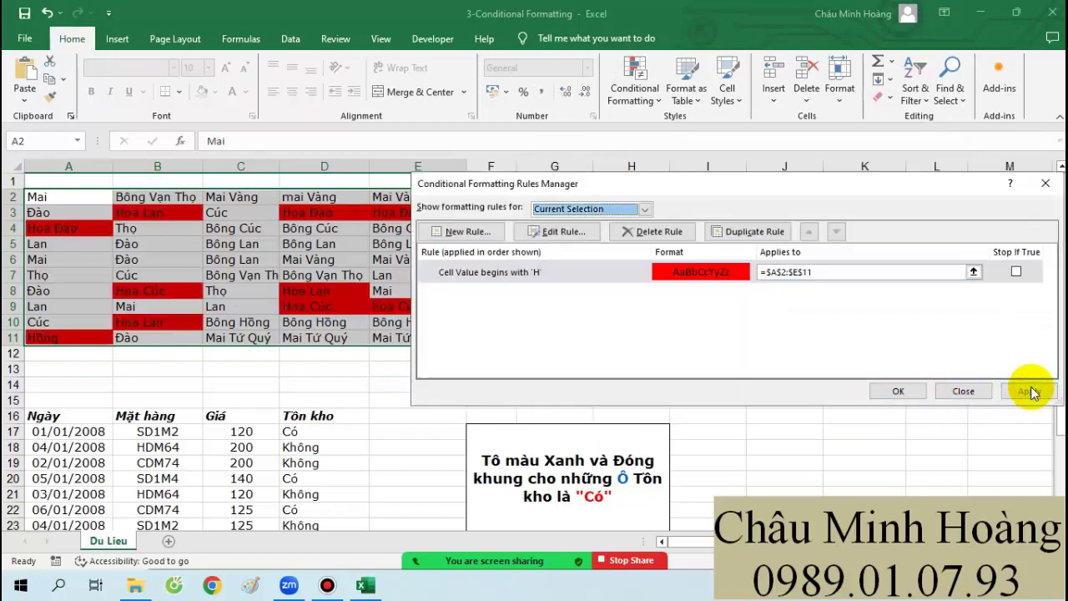
Step: Change the "begins with H" rule to a formula-based rule using =left(A2;1)="H"
{"action": "double_click", "coordinate": [543, 272]}
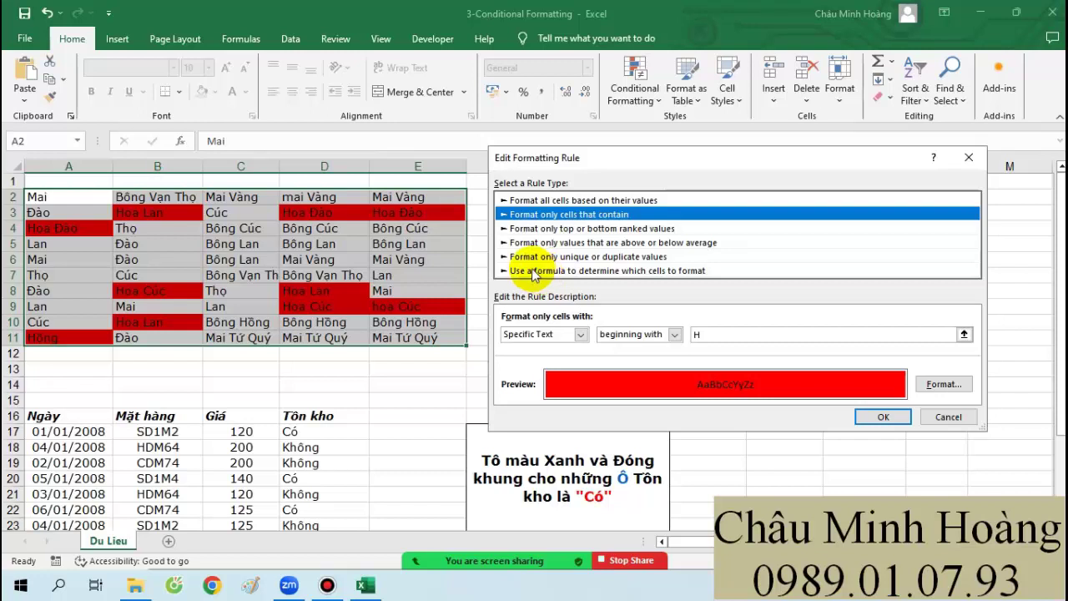
{"action": "left_click", "coordinate": [538, 271]}
{"action": "left_click", "coordinate": [547, 333]}
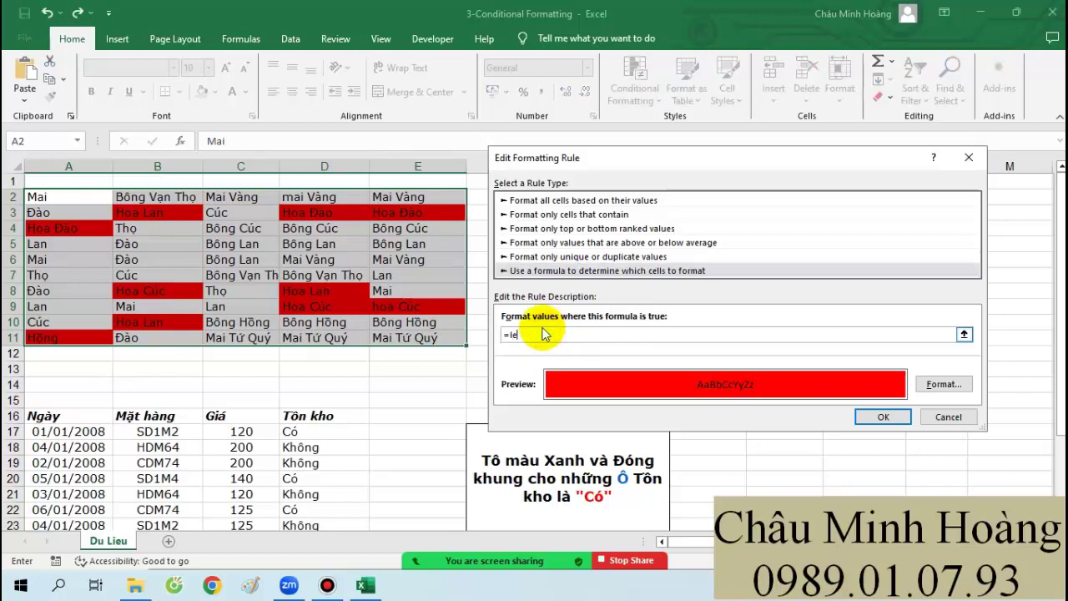
{"action": "type", "text": "=left("}
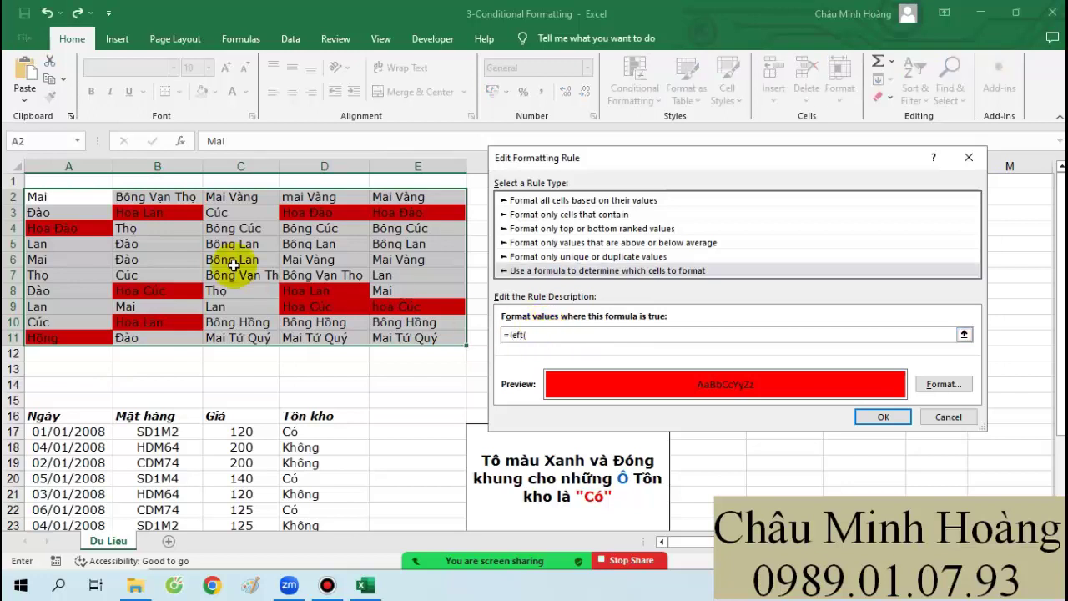
{"action": "left_click", "coordinate": [85, 200]}
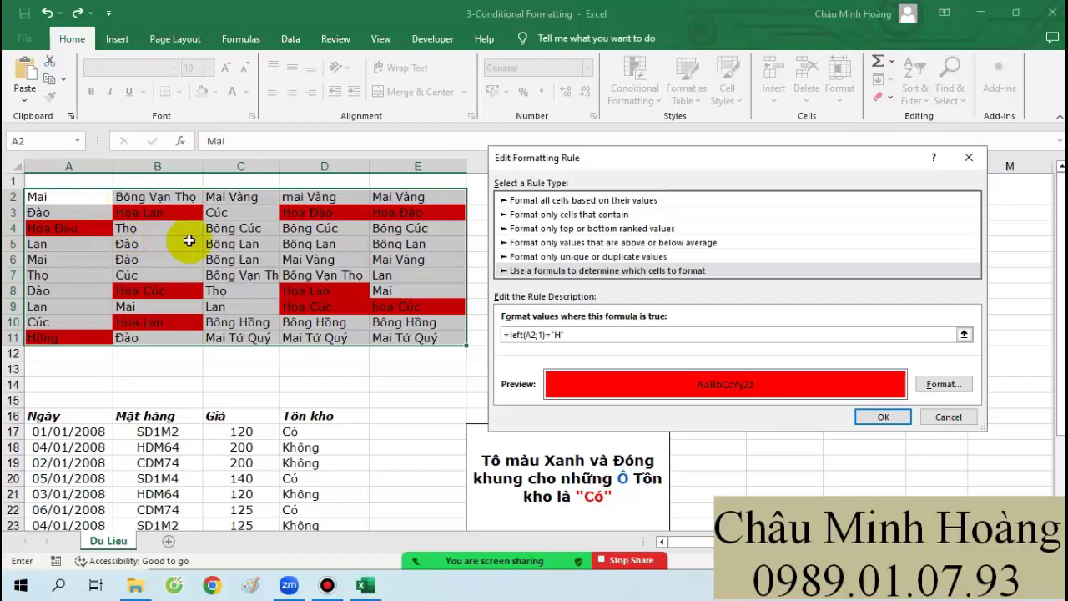
Step: Change the formula rule's background fill to green, apply it to A2:E11 and close the rules manager
{"action": "left_click", "coordinate": [943, 383]}
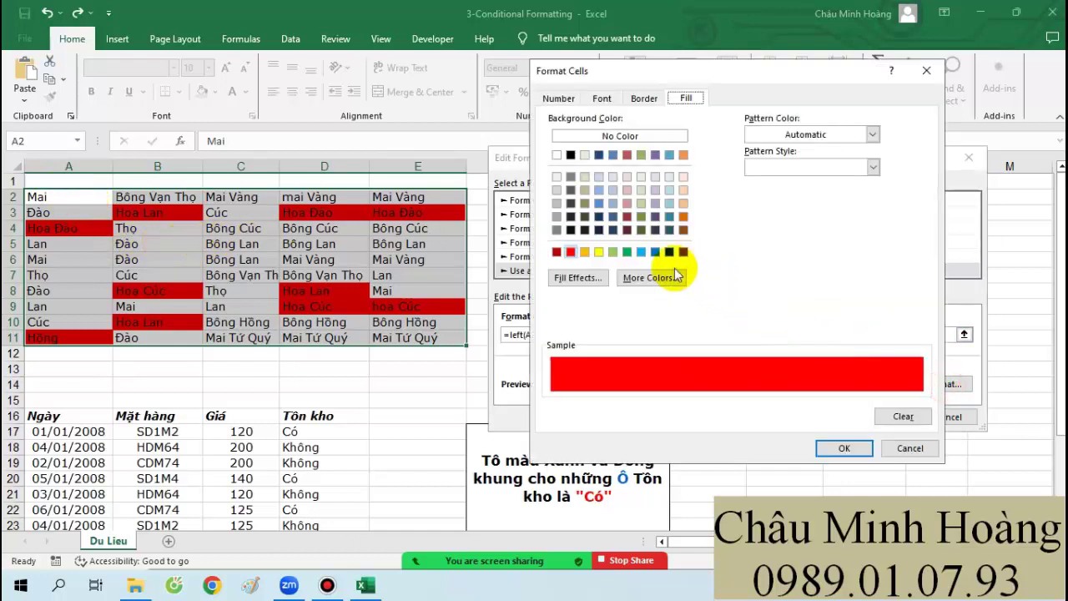
{"action": "left_click", "coordinate": [626, 251]}
{"action": "left_click", "coordinate": [843, 448]}
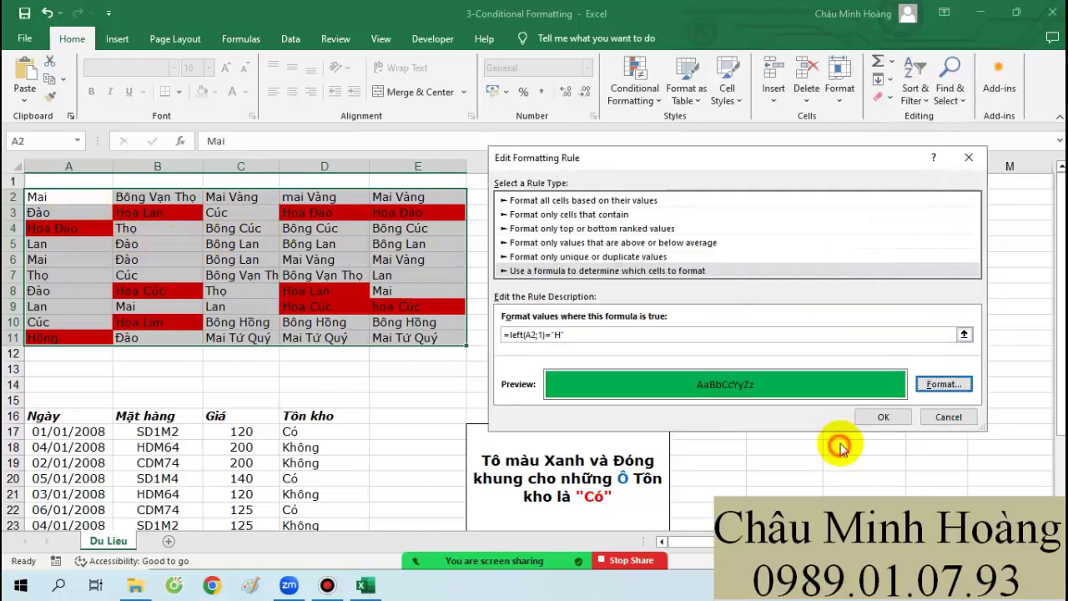
{"action": "left_click", "coordinate": [876, 417]}
{"action": "left_click", "coordinate": [1025, 390]}
{"action": "left_click", "coordinate": [899, 392]}
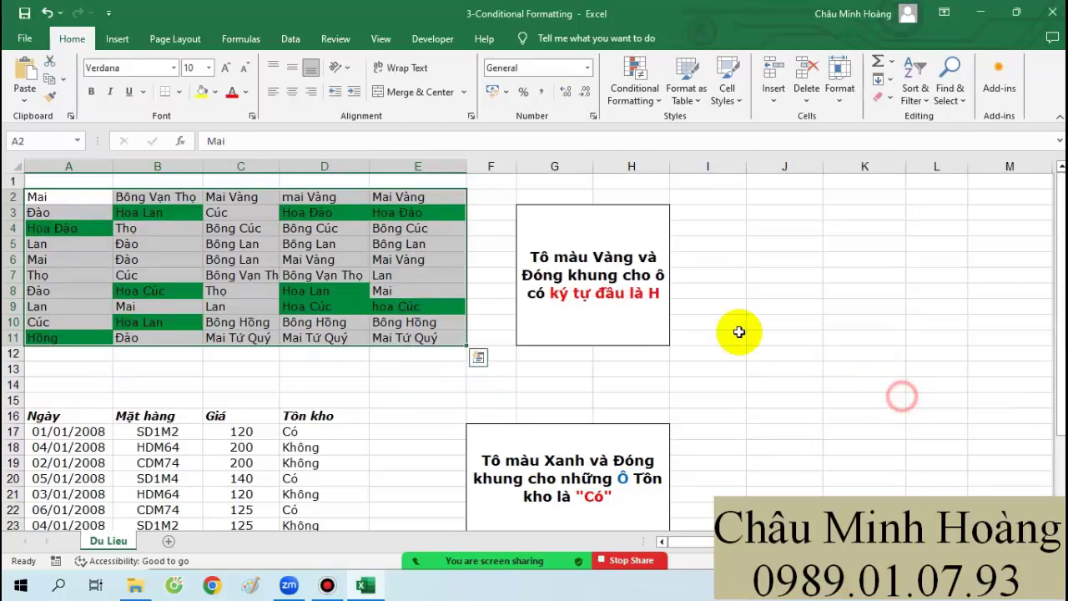
Step: Write the formula as a plain-text note, left(A2;1)="H", in cell B13
{"action": "left_click", "coordinate": [150, 371]}
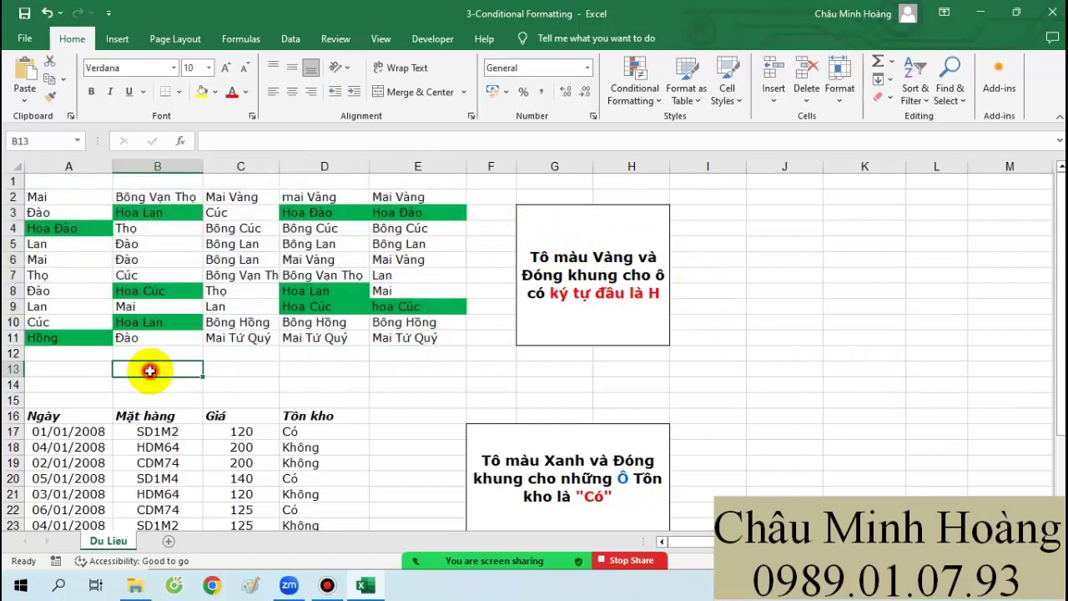
{"action": "type", "text": "left(A2;1"}
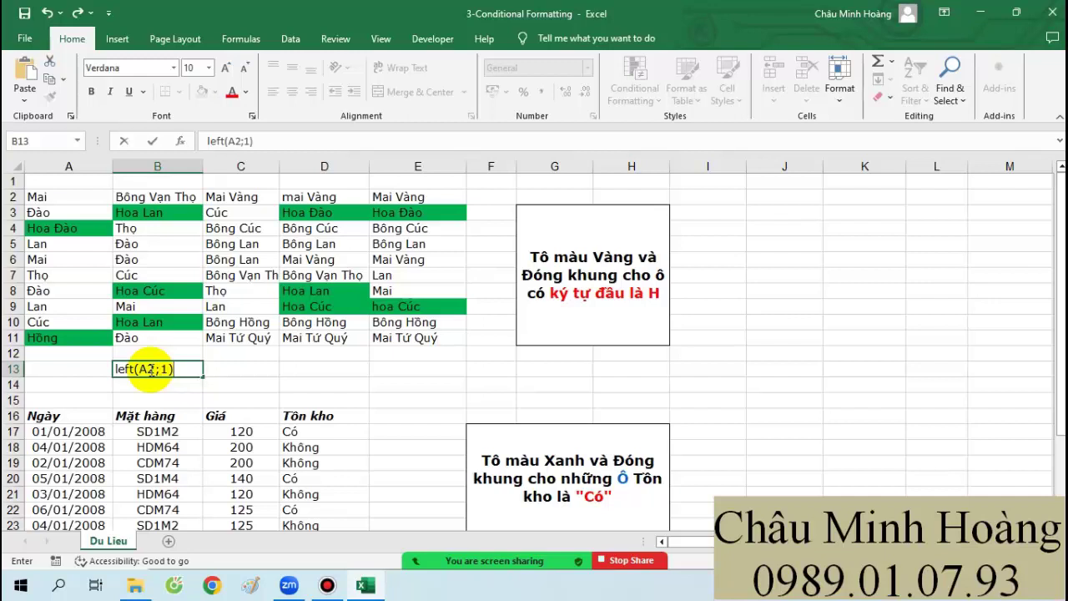
{"action": "type", "text": ")=\"H\""}
{"action": "key", "text": "Return"}
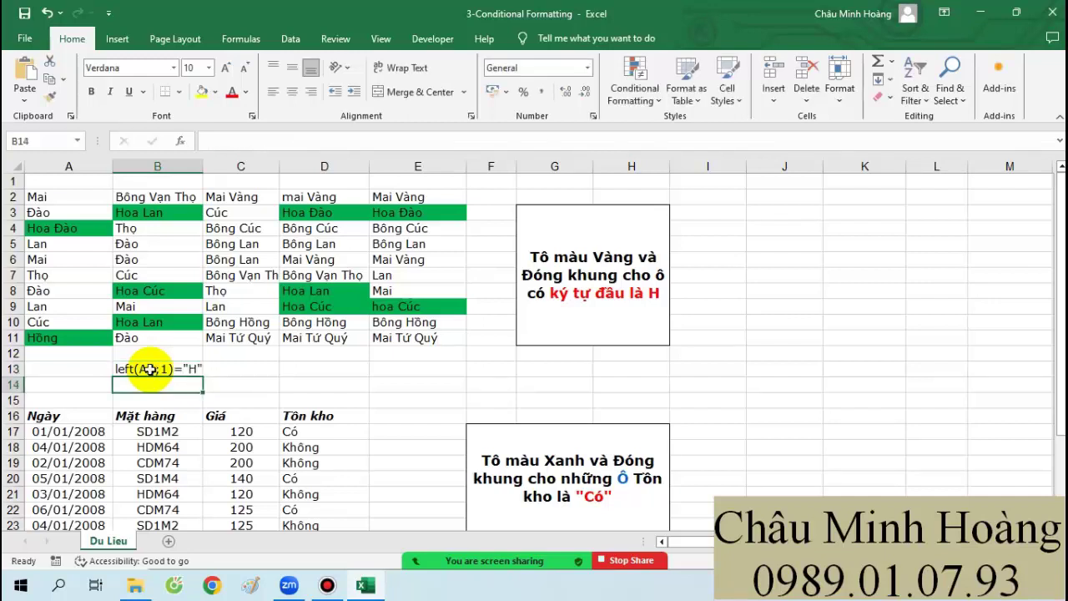
Step: Enlarge the formula note in B13 to font size 16
{"action": "left_click", "coordinate": [147, 369]}
{"action": "left_click", "coordinate": [226, 68]}
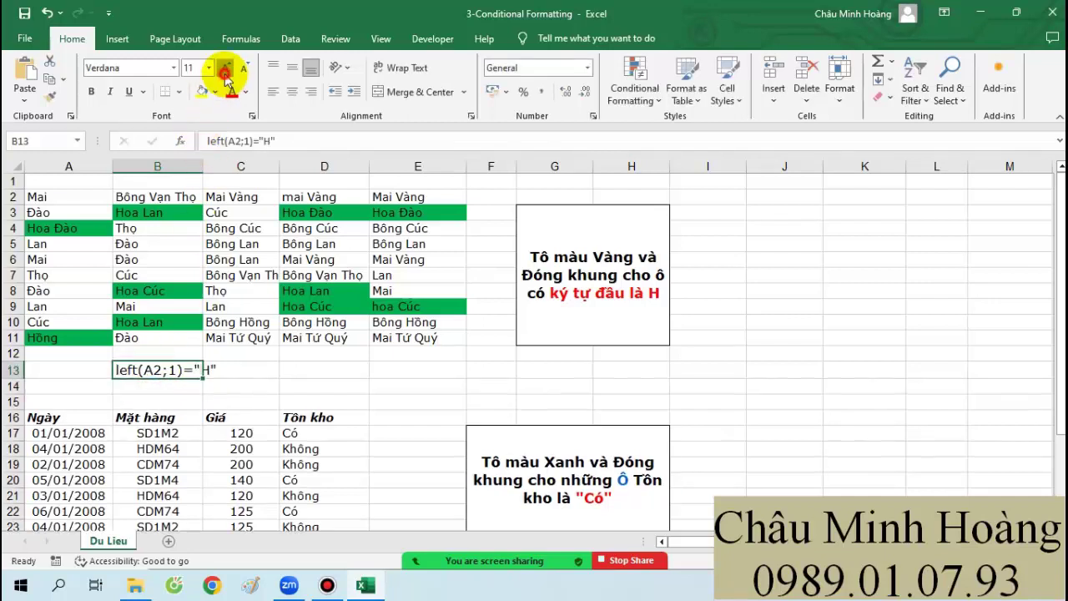
{"action": "left_click", "coordinate": [225, 68]}
{"action": "left_click", "coordinate": [225, 68]}
{"action": "left_click", "coordinate": [225, 67]}
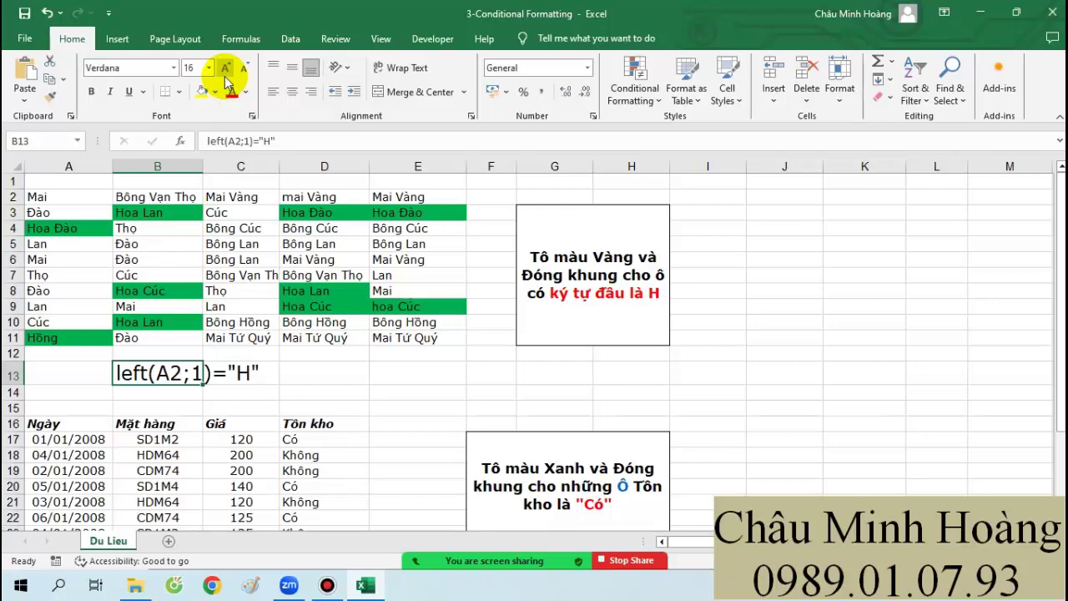
Step: Start a new conditional formatting rule for the Tồn kho values in D17:D25
{"action": "scroll", "coordinate": [284, 104], "scroll_direction": "down", "scroll_amount": 2}
{"action": "scroll", "coordinate": [467, 309], "scroll_direction": "down", "scroll_amount": 2}
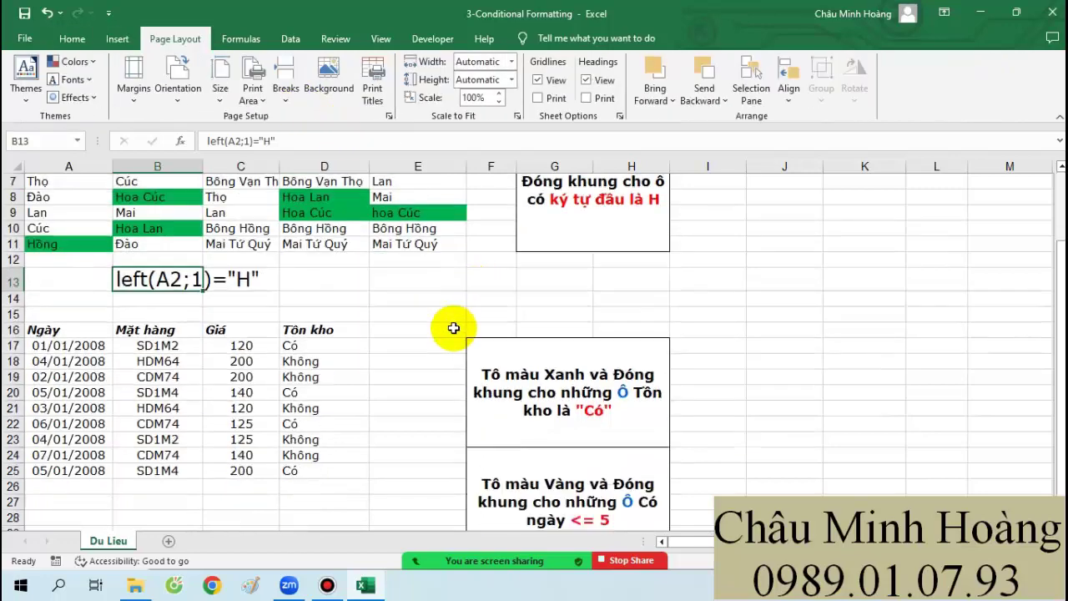
{"action": "scroll", "coordinate": [452, 327], "scroll_direction": "down", "scroll_amount": 1}
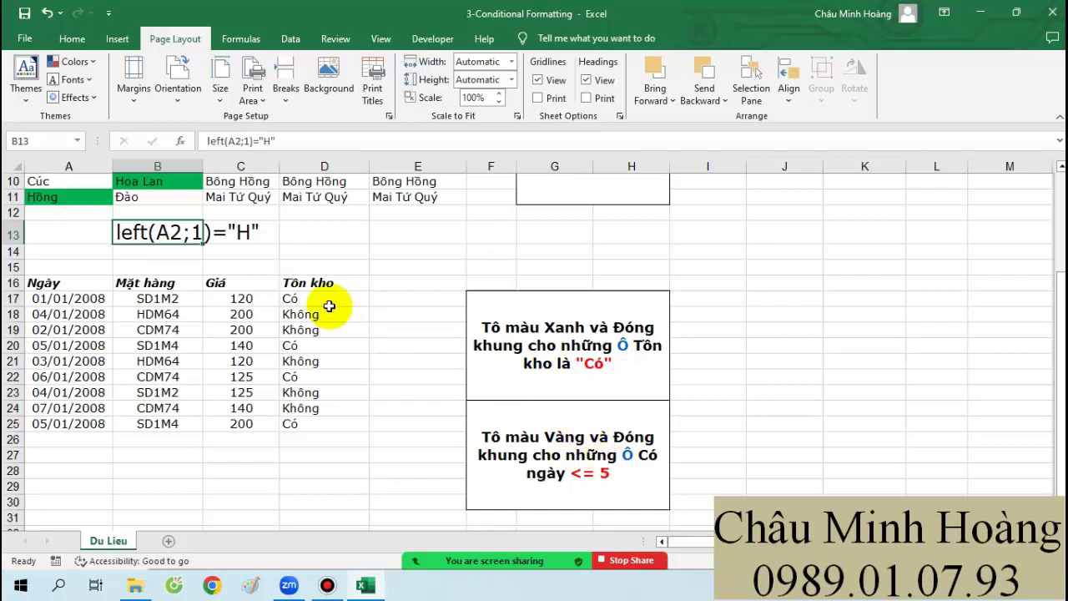
{"action": "left_click_drag", "start_coordinate": [332, 298], "coordinate": [337, 419]}
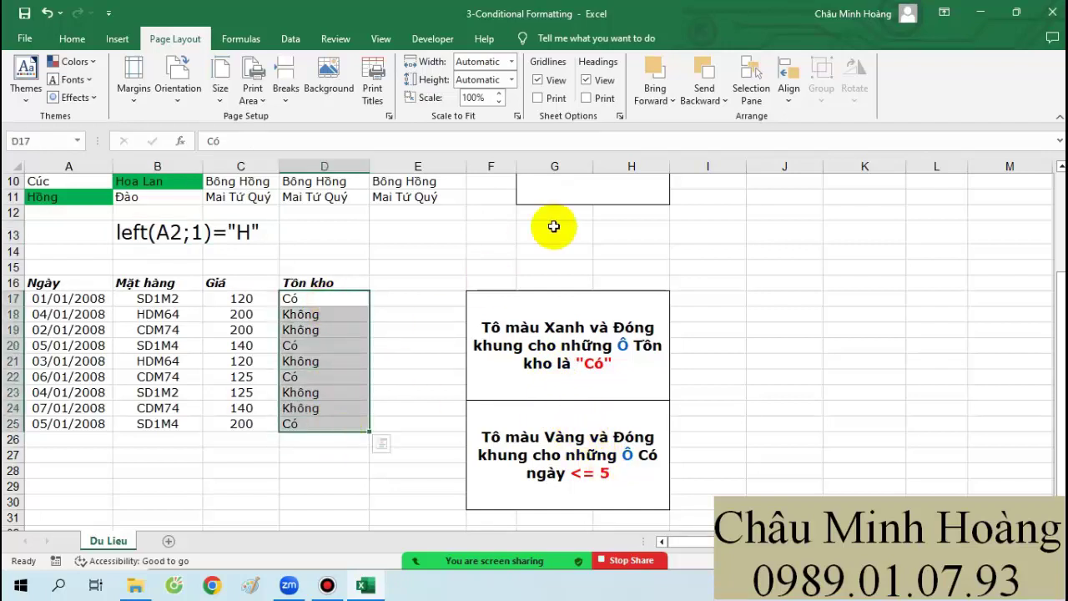
{"action": "left_click", "coordinate": [74, 38]}
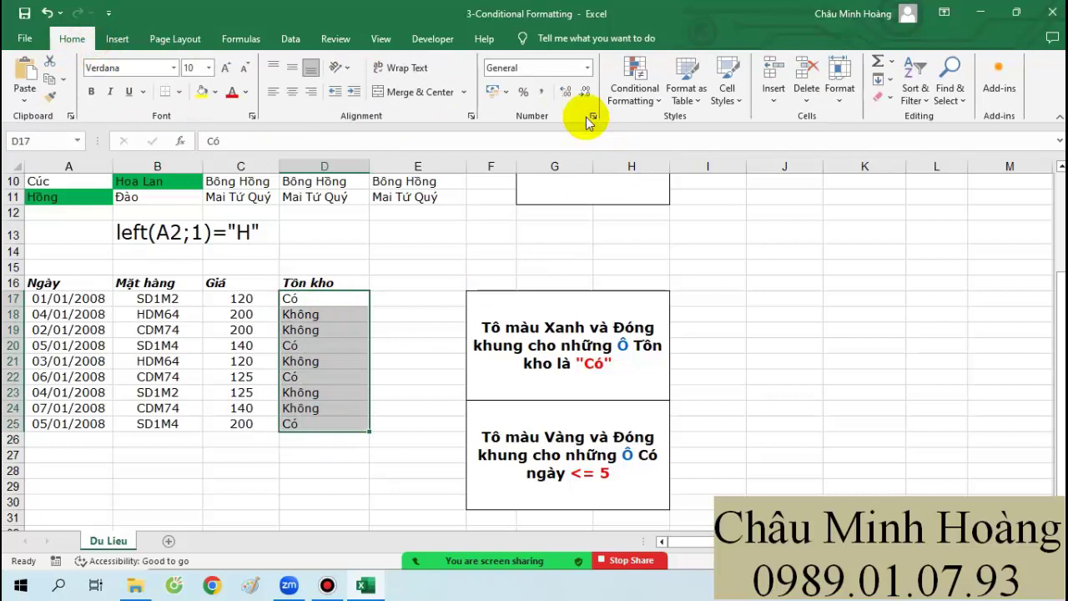
{"action": "left_click", "coordinate": [634, 88]}
{"action": "left_click", "coordinate": [647, 307]}
{"action": "left_click", "coordinate": [457, 232]}
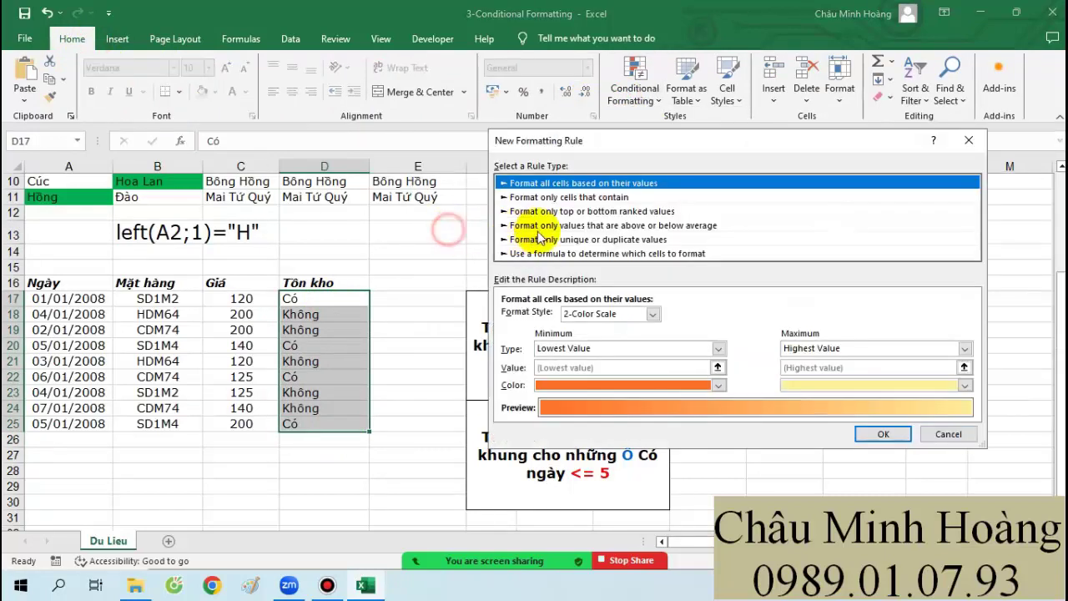
{"action": "left_click", "coordinate": [542, 213]}
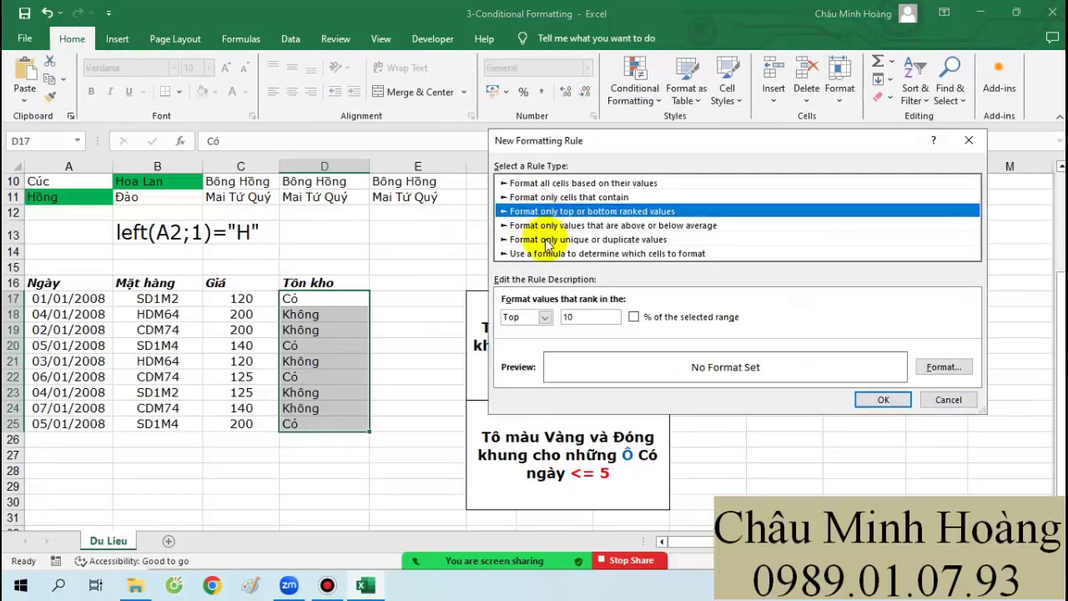
{"action": "left_click", "coordinate": [542, 197]}
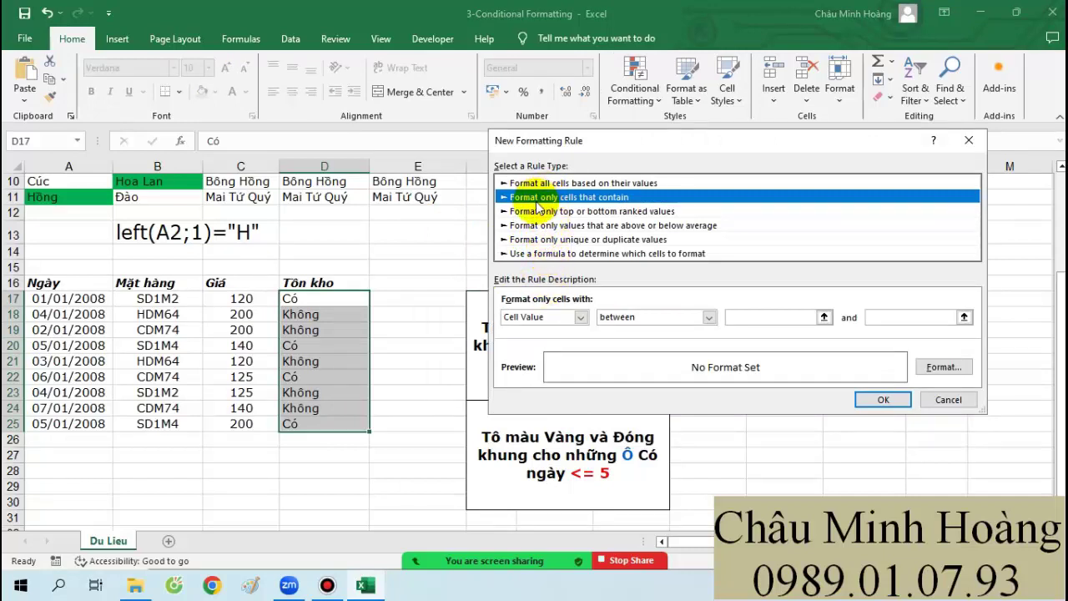
{"action": "left_click", "coordinate": [542, 252]}
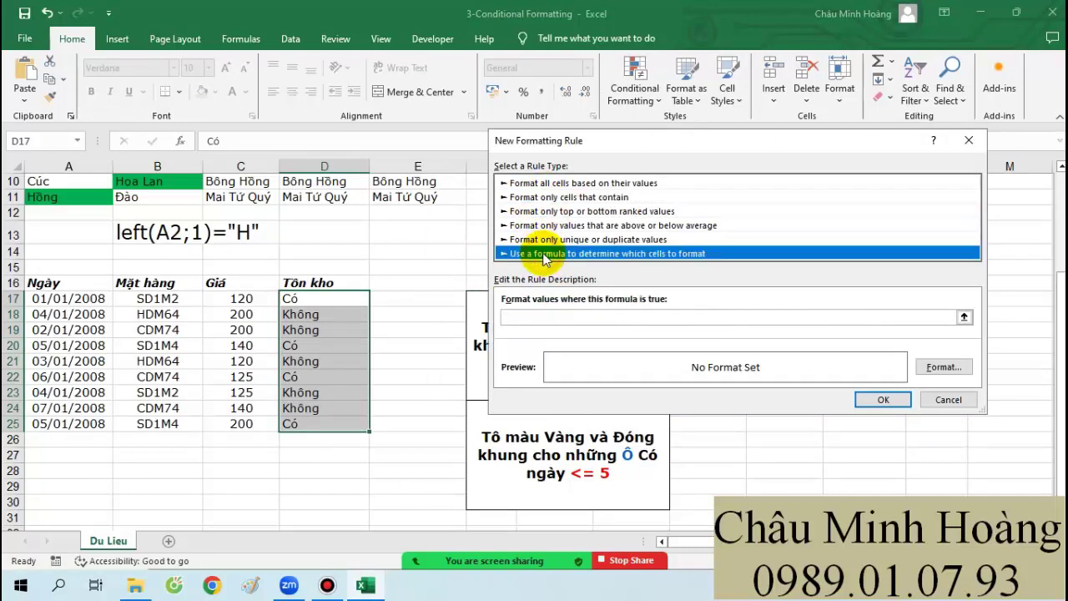
{"action": "left_click", "coordinate": [542, 211]}
{"action": "left_click", "coordinate": [538, 197]}
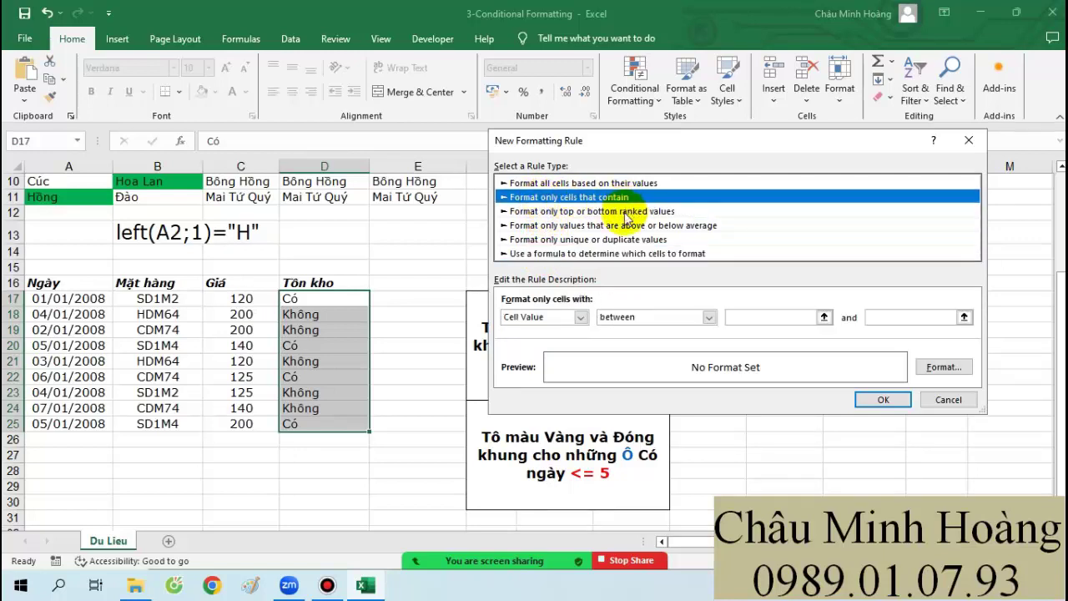
{"action": "left_click", "coordinate": [614, 253]}
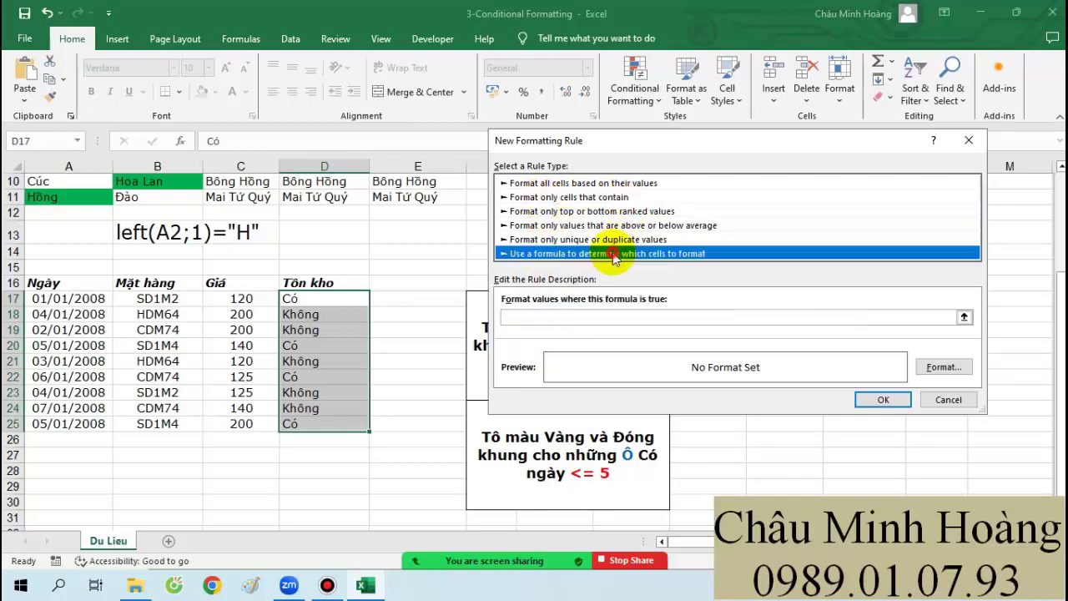
Step: Set the new rule to format only cells with specific text containing "Có"
{"action": "left_click", "coordinate": [584, 197]}
{"action": "left_click", "coordinate": [663, 319]}
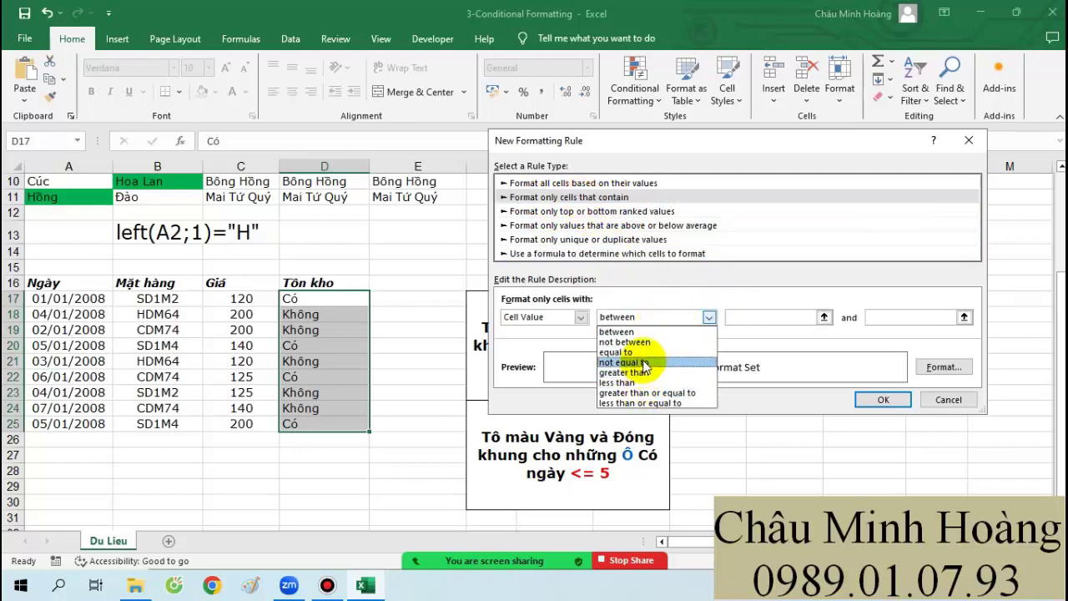
{"action": "left_click", "coordinate": [517, 317]}
{"action": "left_click", "coordinate": [576, 317]}
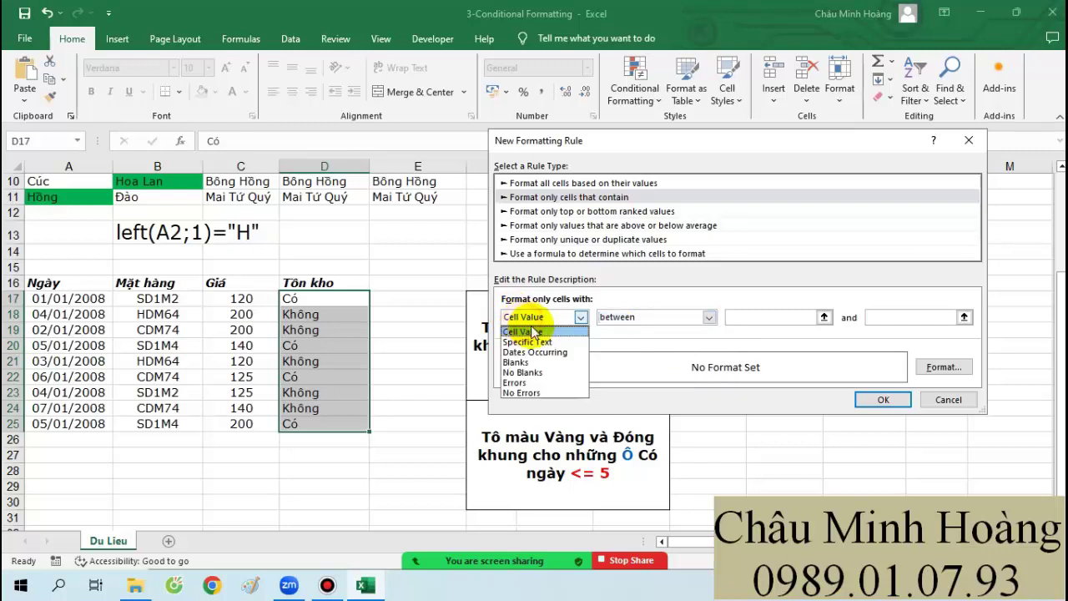
{"action": "left_click", "coordinate": [540, 343]}
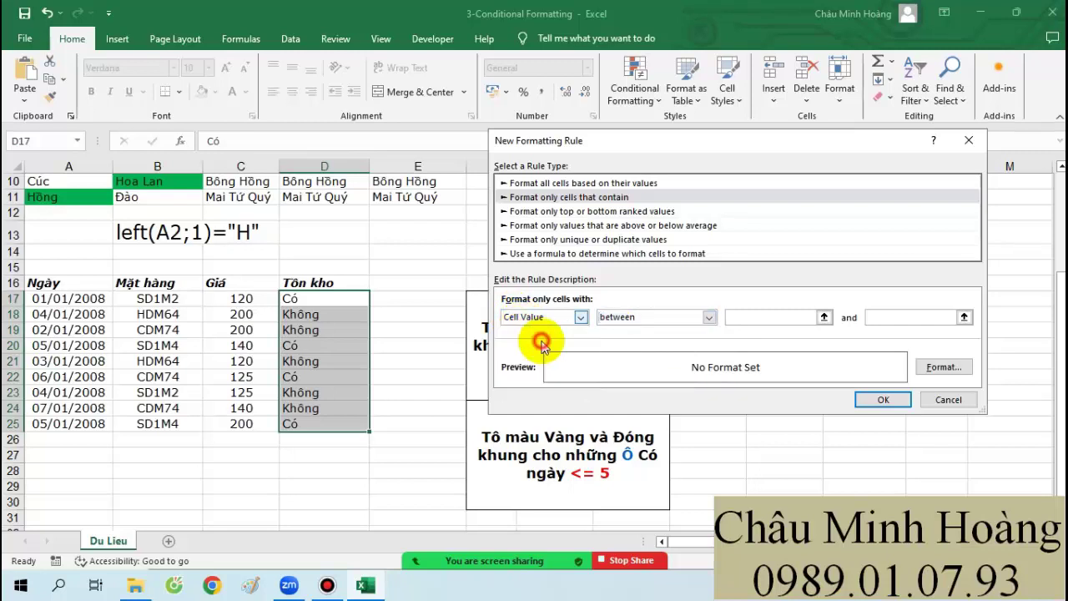
{"action": "left_click", "coordinate": [732, 317]}
{"action": "type", "text": "Co"}
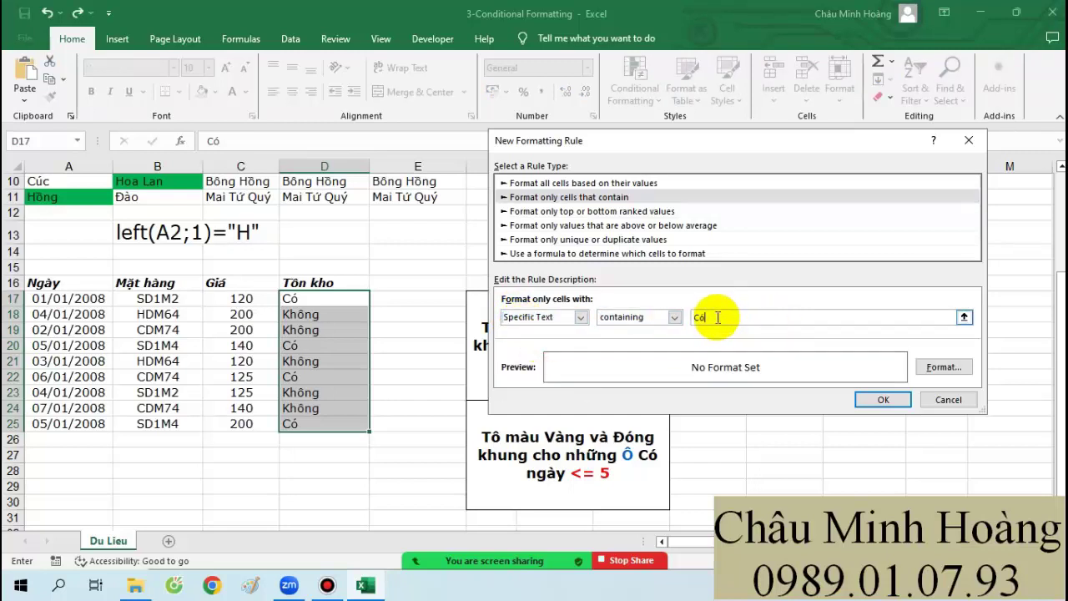
Step: Give the "Có" rule a light green background fill, apply it to D17:D25 and close the rules manager
{"action": "left_click", "coordinate": [941, 367]}
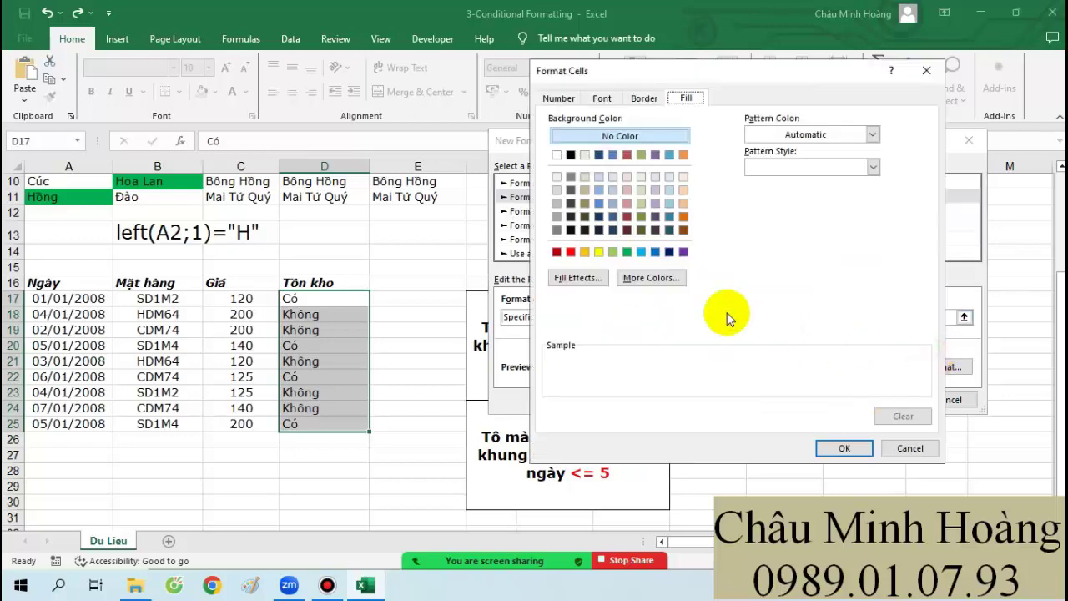
{"action": "left_click", "coordinate": [613, 251]}
{"action": "left_click", "coordinate": [842, 448]}
{"action": "left_click", "coordinate": [882, 400]}
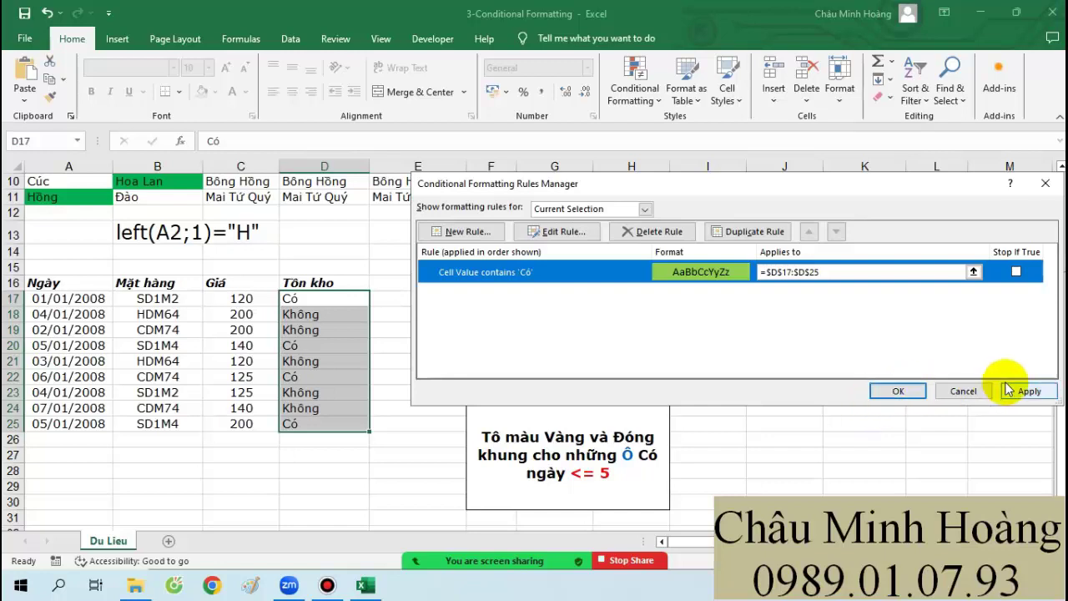
{"action": "left_click", "coordinate": [1025, 390]}
{"action": "left_click", "coordinate": [894, 389]}
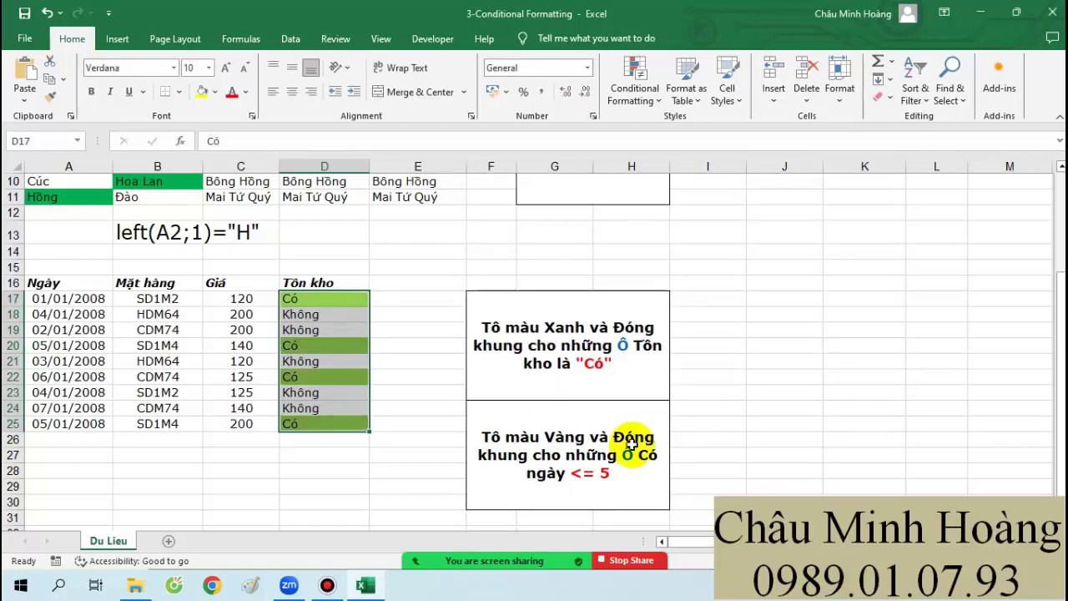
Step: Set cell E19 to font size 24 and write the day-condition formula =day($A17)<=5 in it
{"action": "left_click", "coordinate": [427, 325]}
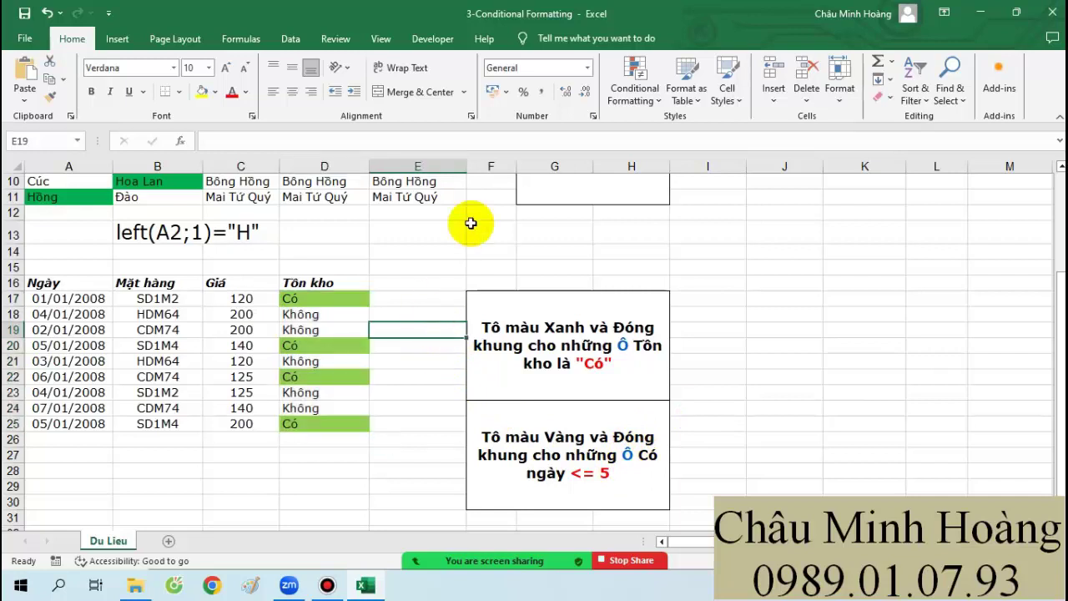
{"action": "left_click", "coordinate": [208, 68]}
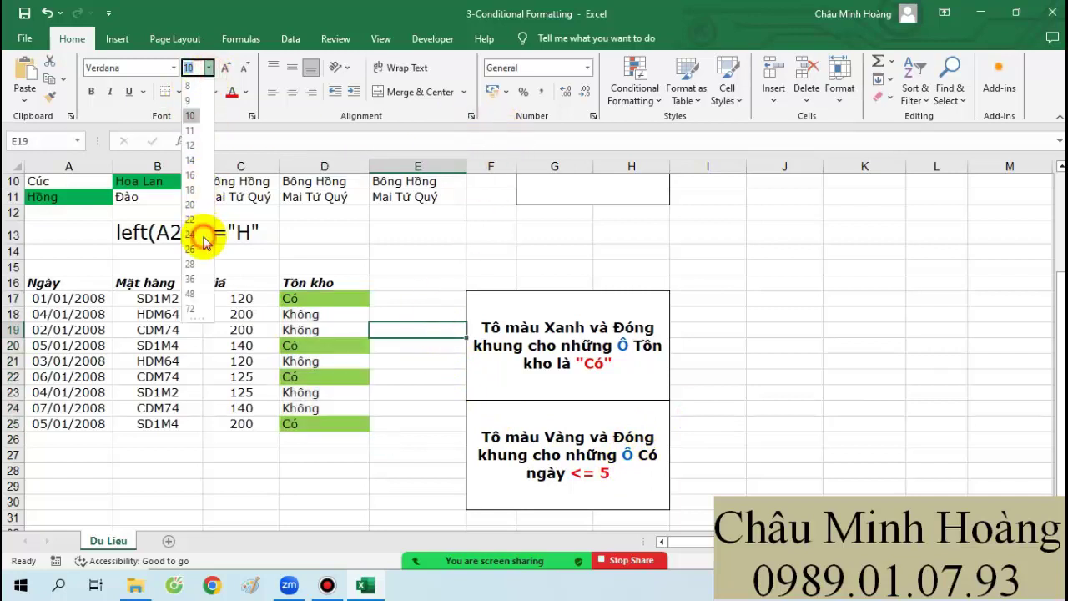
{"action": "left_click", "coordinate": [193, 234]}
{"action": "type", "text": "=day("}
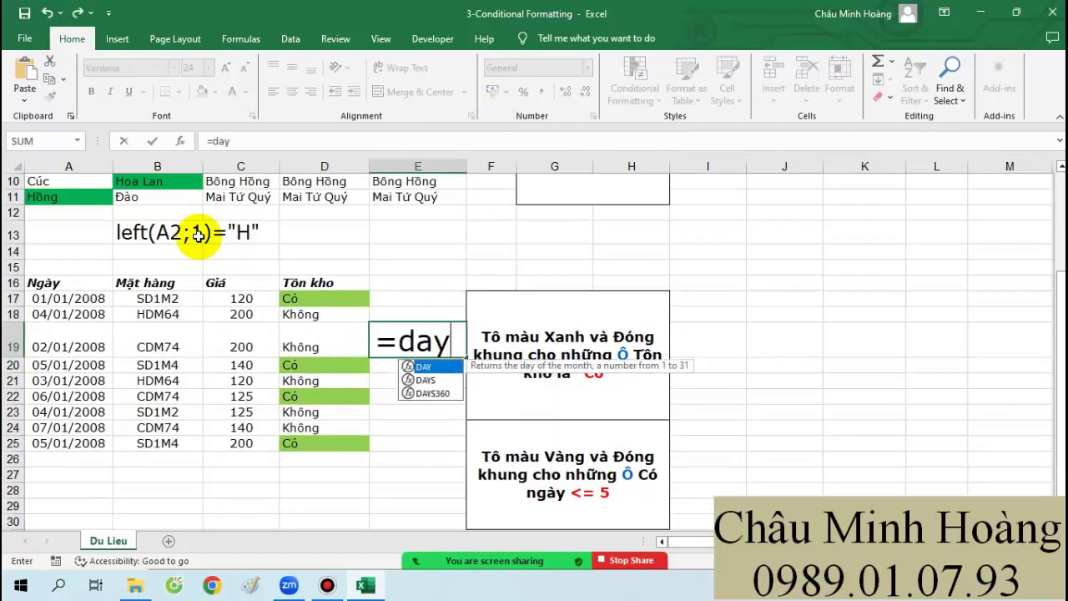
{"action": "left_click", "coordinate": [45, 307]}
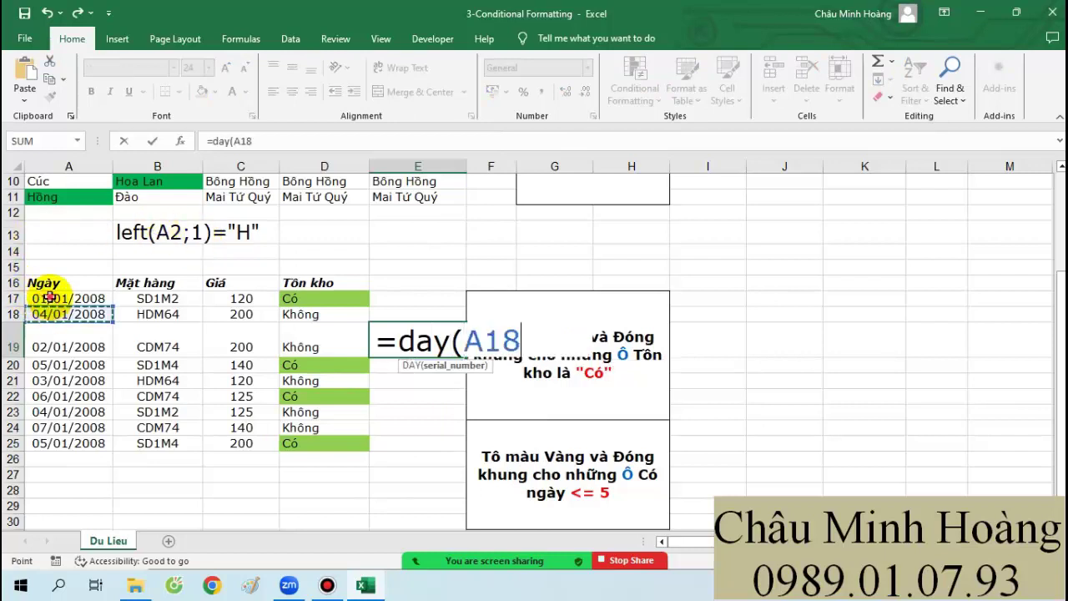
{"action": "left_click", "coordinate": [50, 298]}
{"action": "key", "text": "F4"}
{"action": "key", "text": "F4"}
{"action": "key", "text": "F4"}
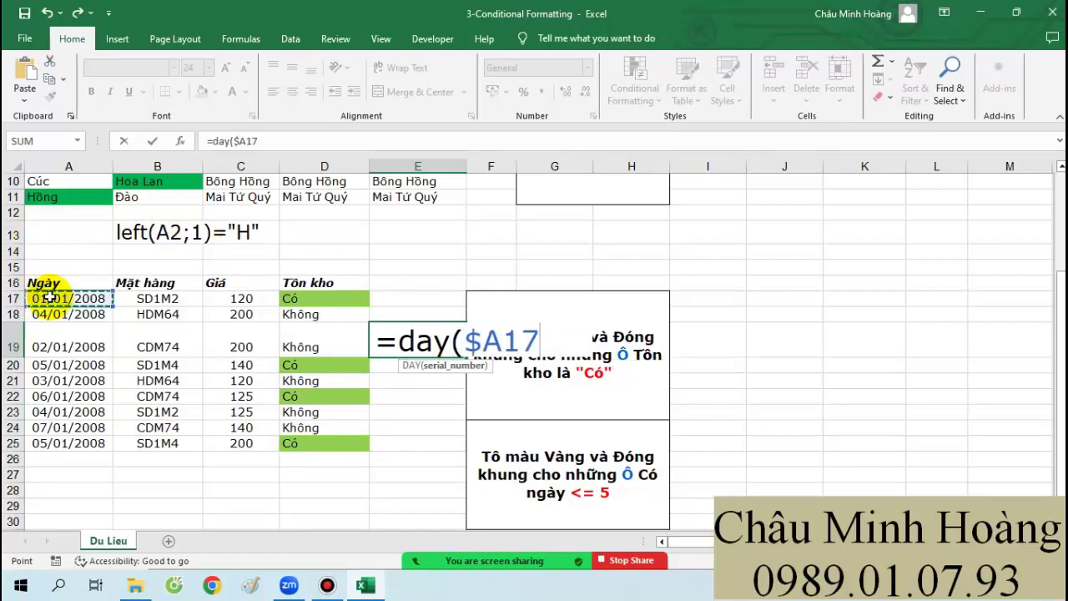
{"action": "type", "text": ")<=5"}
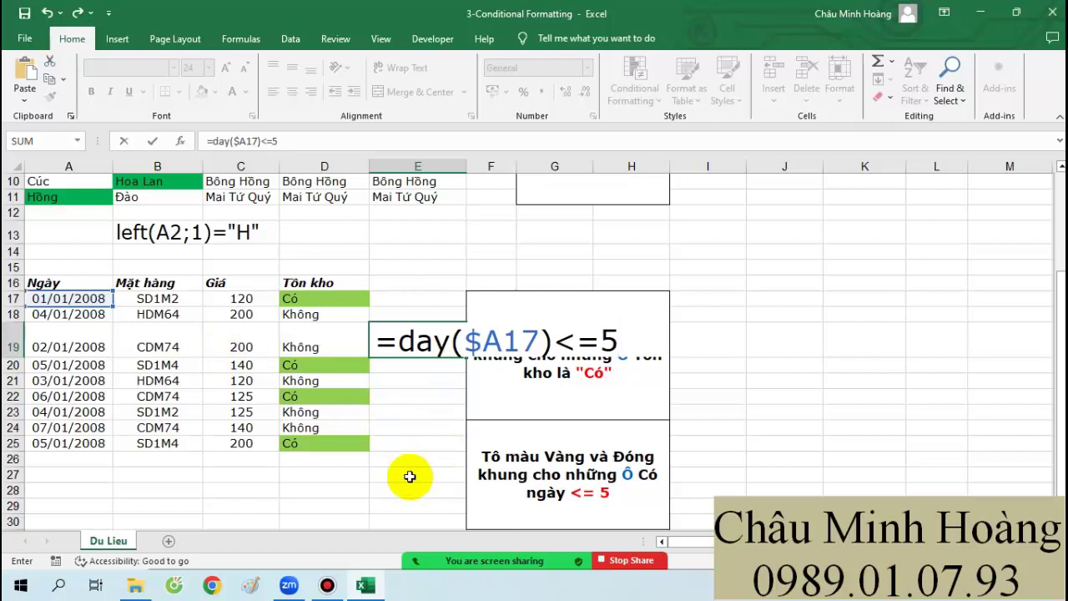
{"action": "left_click", "coordinate": [327, 584]}
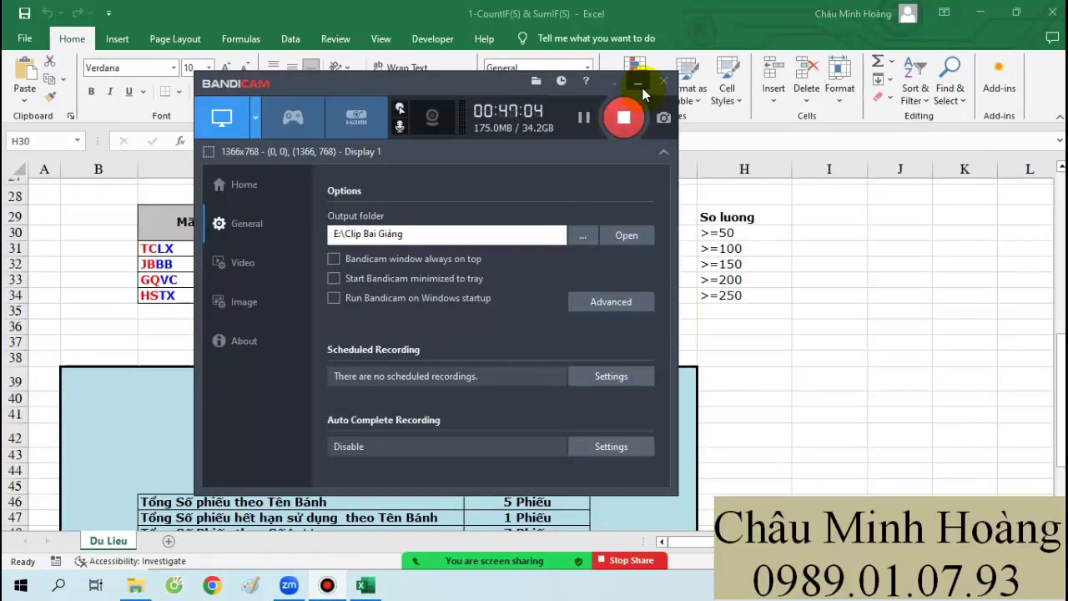
{"action": "left_click", "coordinate": [638, 83]}
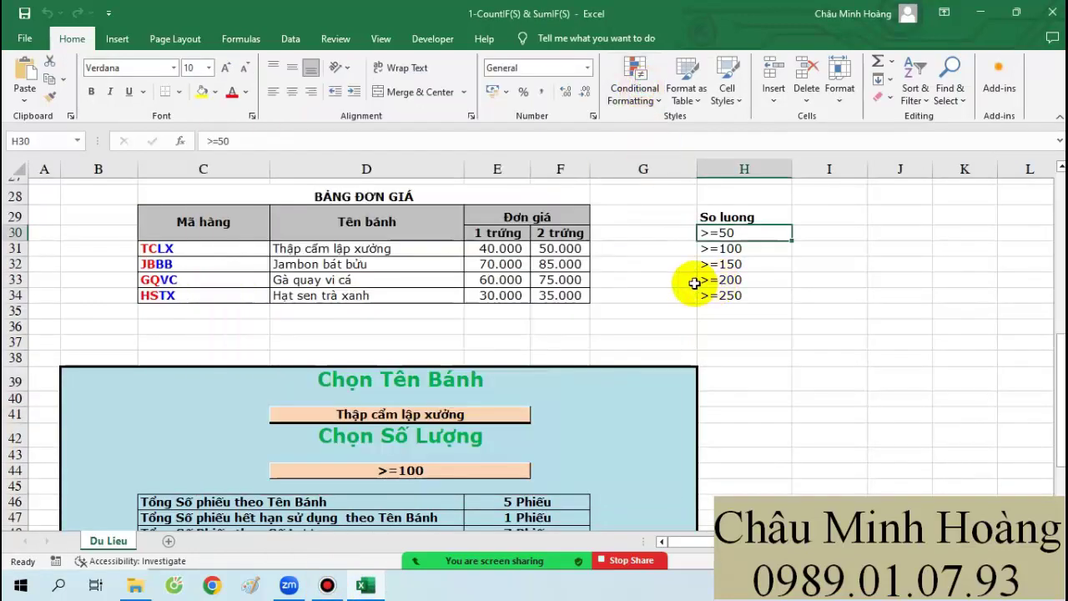
{"action": "scroll", "coordinate": [666, 357], "scroll_direction": "up", "scroll_amount": 2}
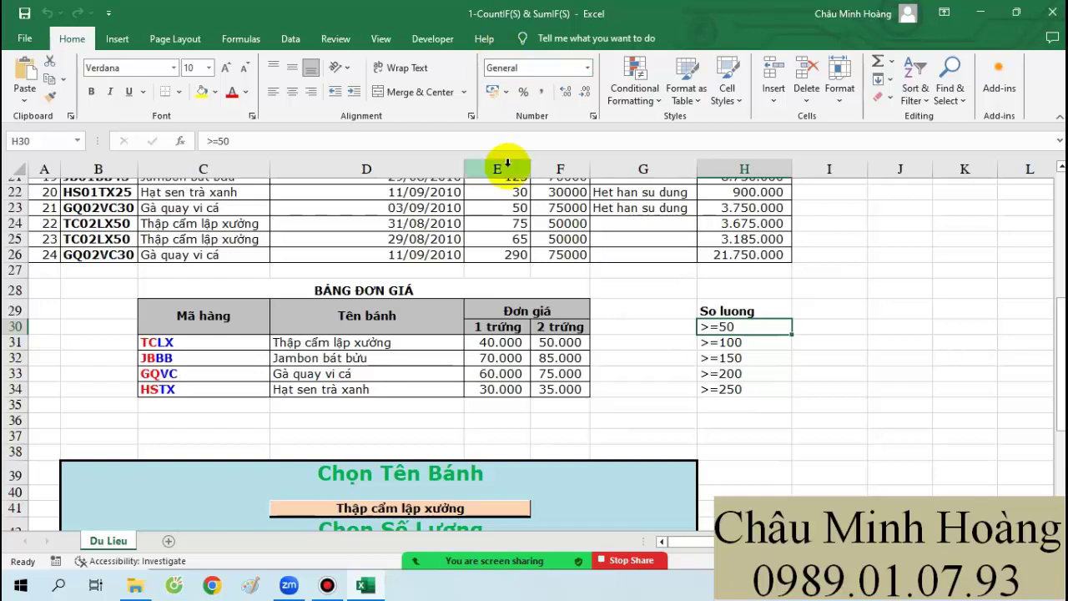
{"action": "mouse_move", "coordinate": [256, 555]}
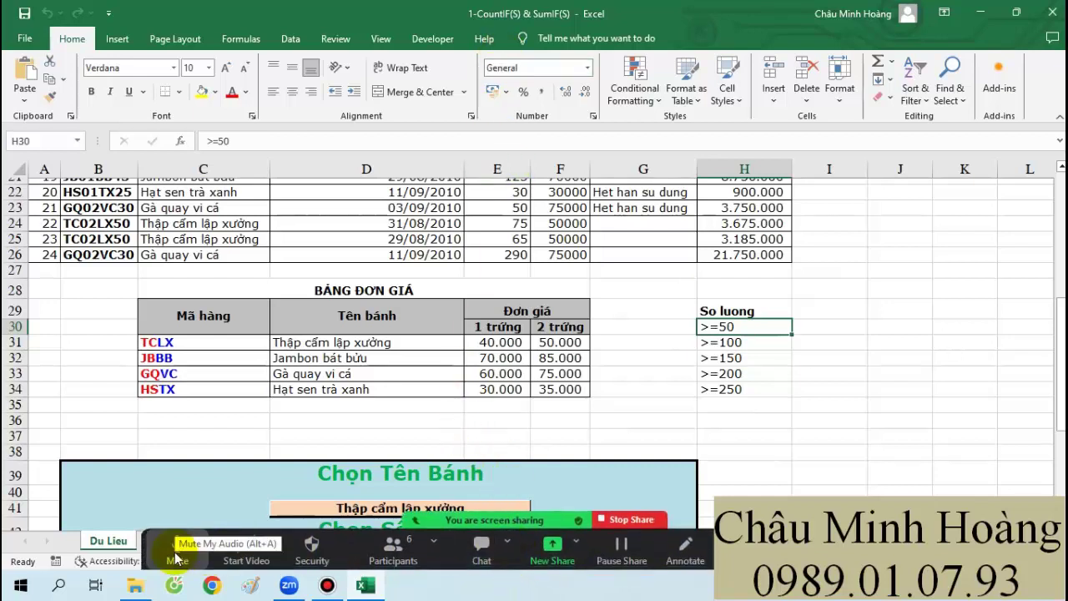
{"action": "left_click", "coordinate": [505, 421]}
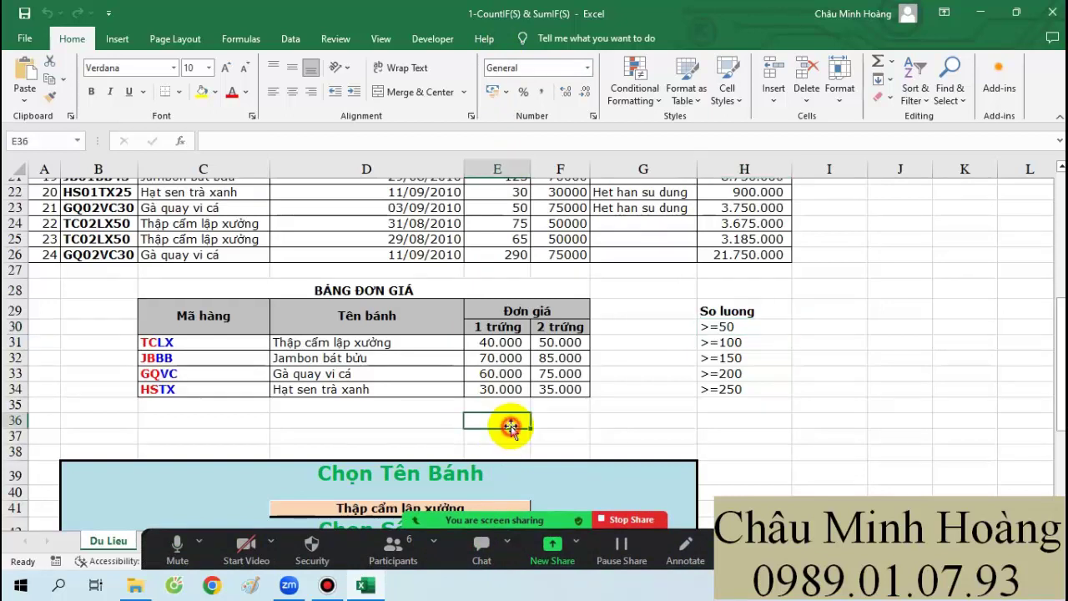
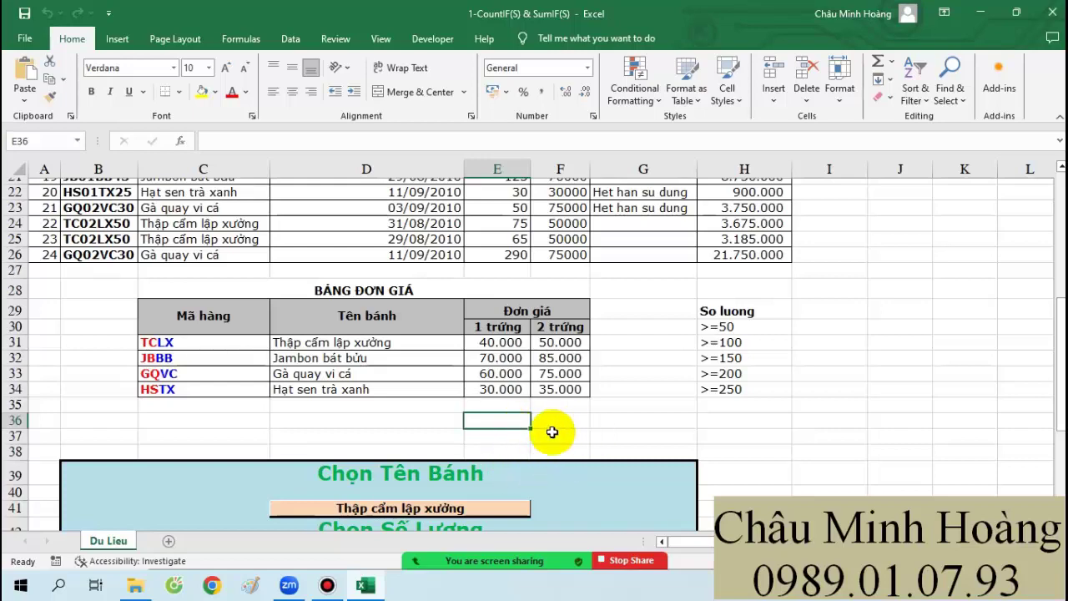
{"action": "left_click", "coordinate": [330, 586]}
{"action": "left_click", "coordinate": [328, 584]}
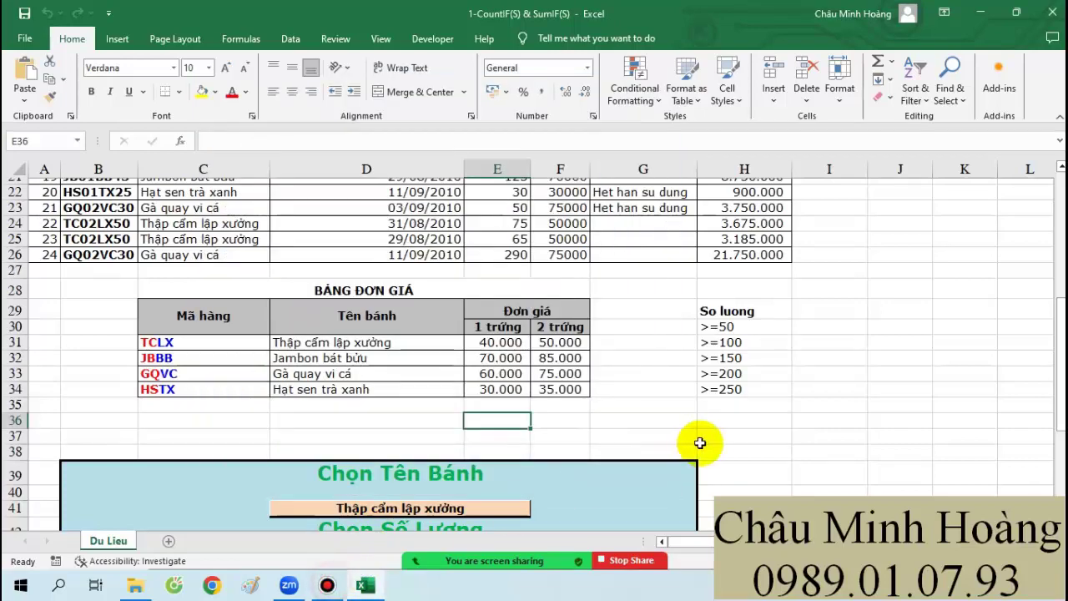
{"action": "left_click", "coordinate": [703, 435]}
{"action": "scroll", "coordinate": [634, 430], "scroll_direction": "up", "scroll_amount": 6}
{"action": "scroll", "coordinate": [510, 414], "scroll_direction": "up", "scroll_amount": 1}
{"action": "scroll", "coordinate": [507, 451], "scroll_direction": "down", "scroll_amount": 10}
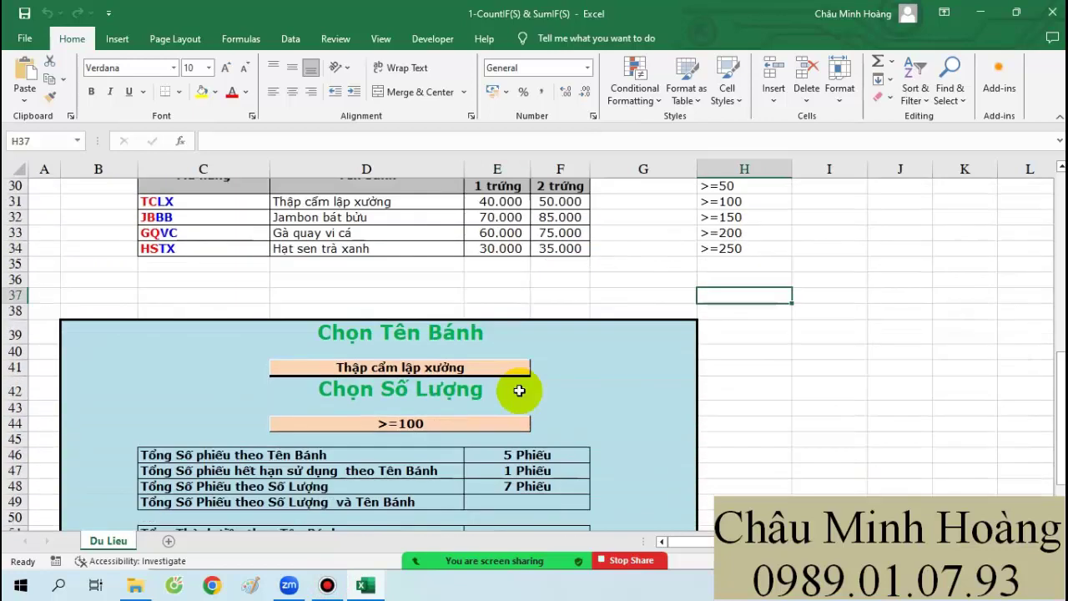
{"action": "scroll", "coordinate": [519, 390], "scroll_direction": "up", "scroll_amount": 1}
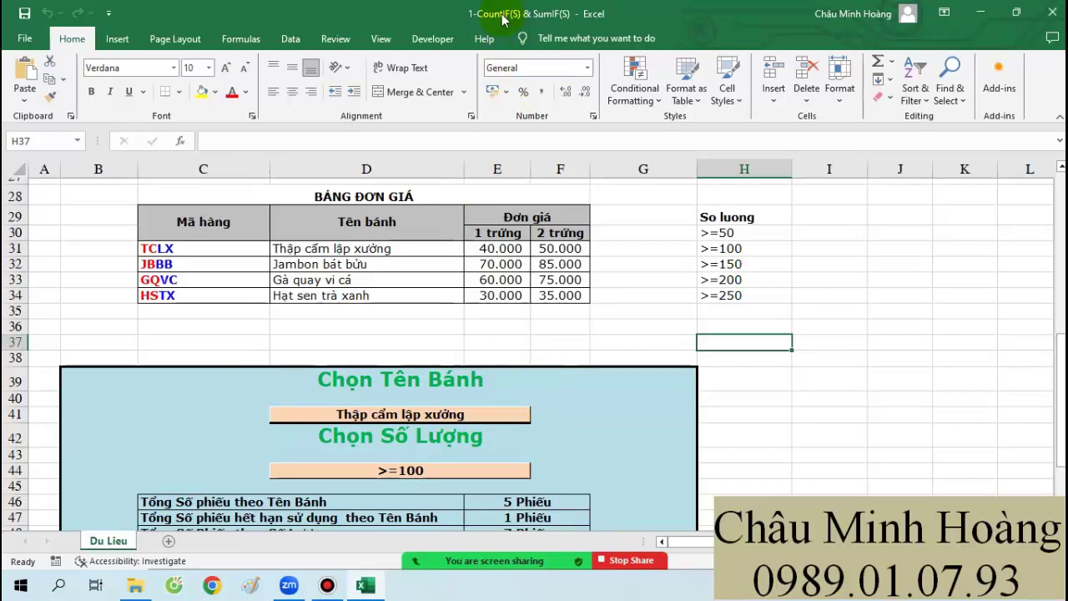
Step: Format the empty range B57:G63 below the summary box as Times New Roman, size 22
{"action": "scroll", "coordinate": [592, 251], "scroll_direction": "down", "scroll_amount": 5}
{"action": "left_click_drag", "start_coordinate": [105, 410], "coordinate": [587, 428]}
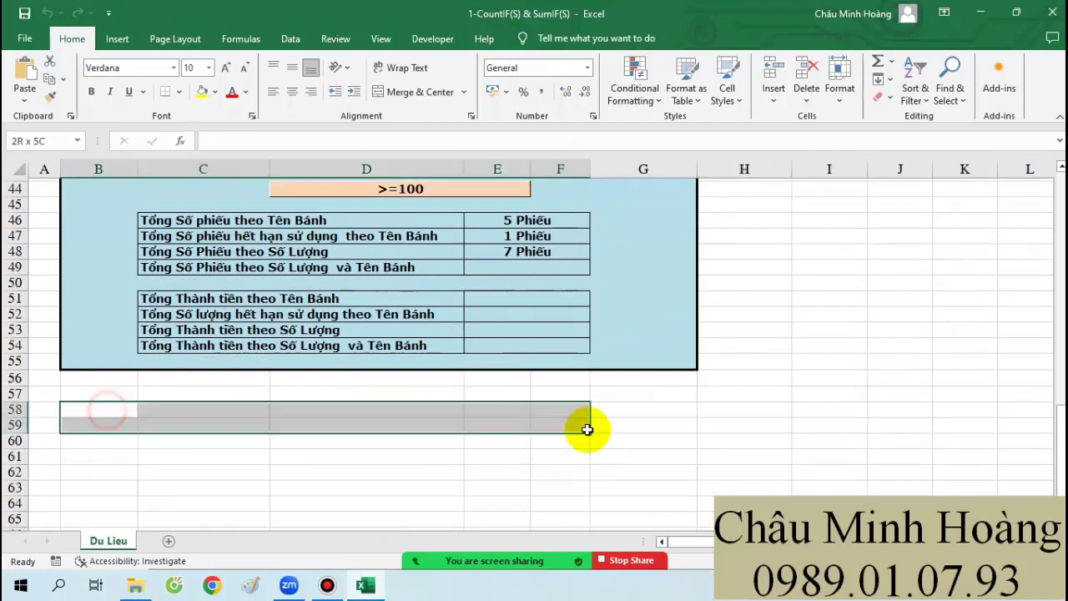
{"action": "left_click_drag", "start_coordinate": [115, 404], "coordinate": [668, 491]}
{"action": "left_click", "coordinate": [208, 67]}
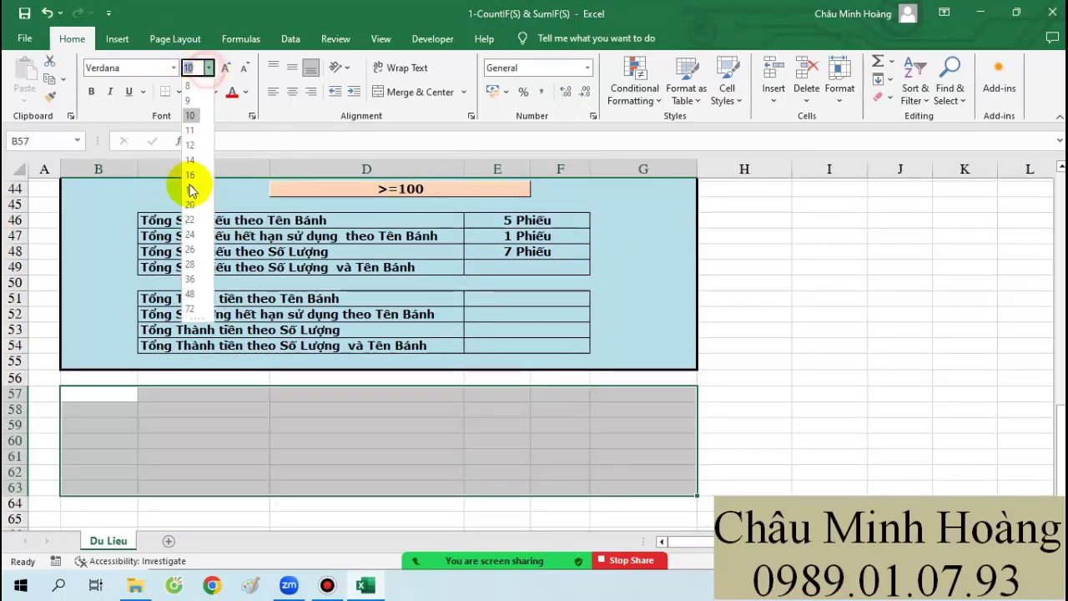
{"action": "left_click", "coordinate": [190, 219]}
{"action": "left_click", "coordinate": [131, 68]}
{"action": "type", "text": "ti"}
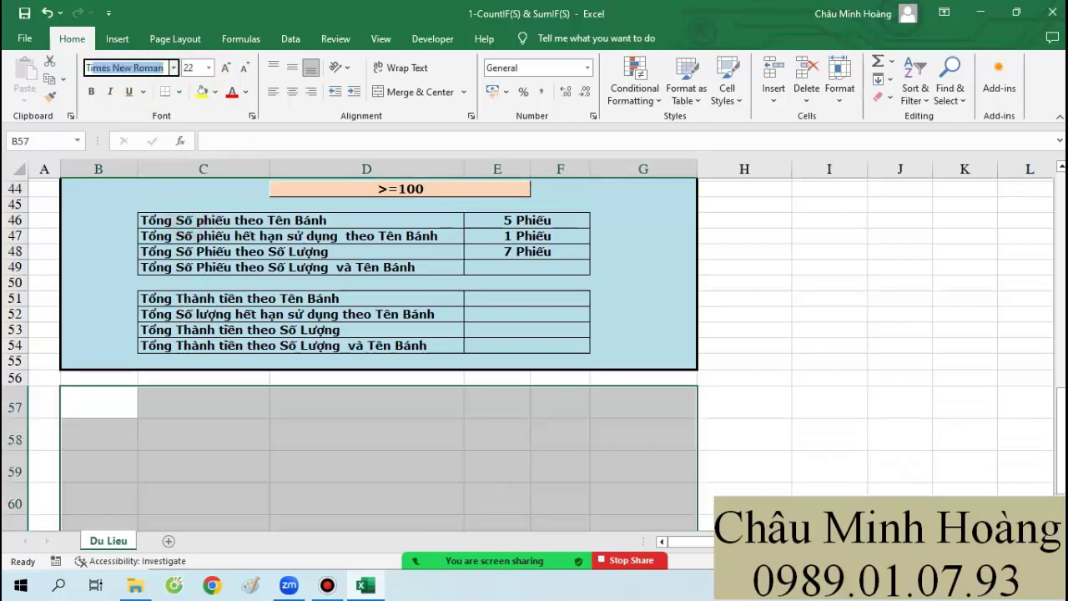
{"action": "key", "text": "Return"}
Step: Begin a plain-text note in cell B57 with "cou"
{"action": "left_click", "coordinate": [105, 398]}
{"action": "type", "text": "cou"}
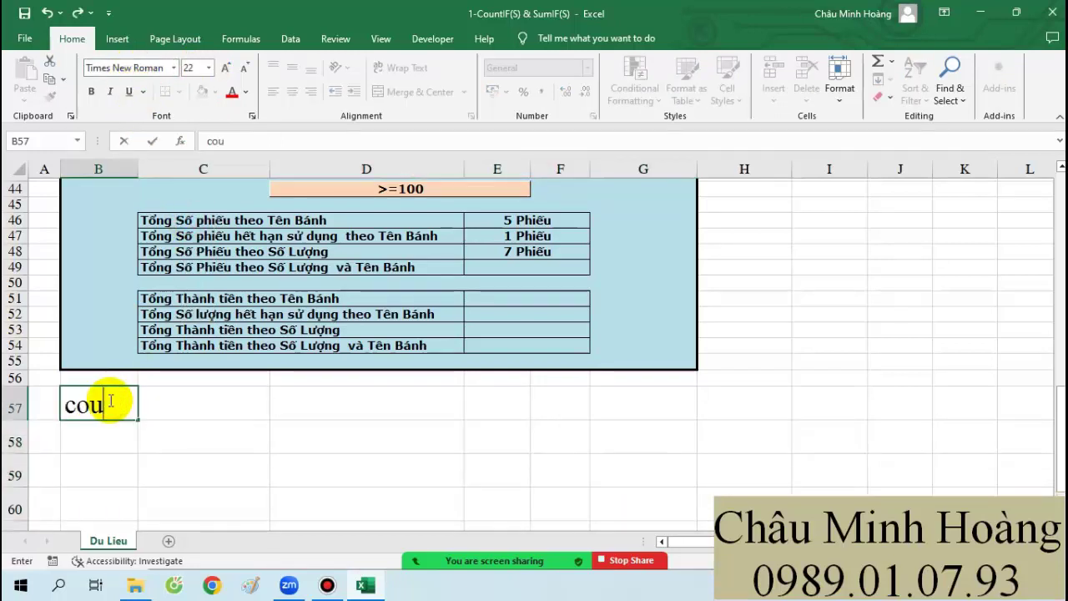
Step: Complete the note in cell B57 so it reads "countif : đếm theo 1 đk"
{"action": "type", "text": "ntif"}
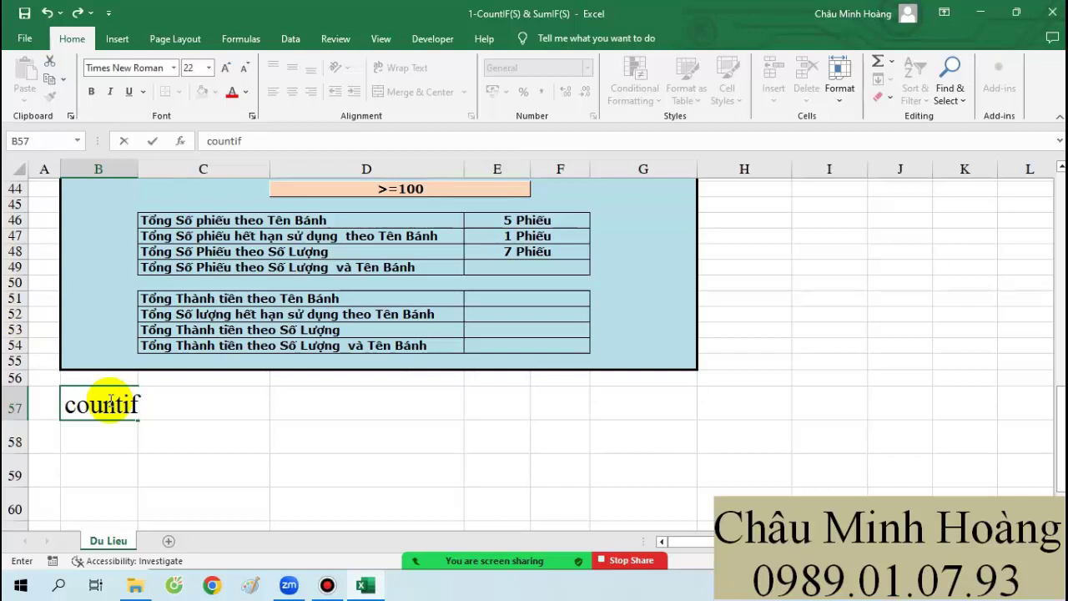
{"action": "type", "text": " : đêm thưo"}
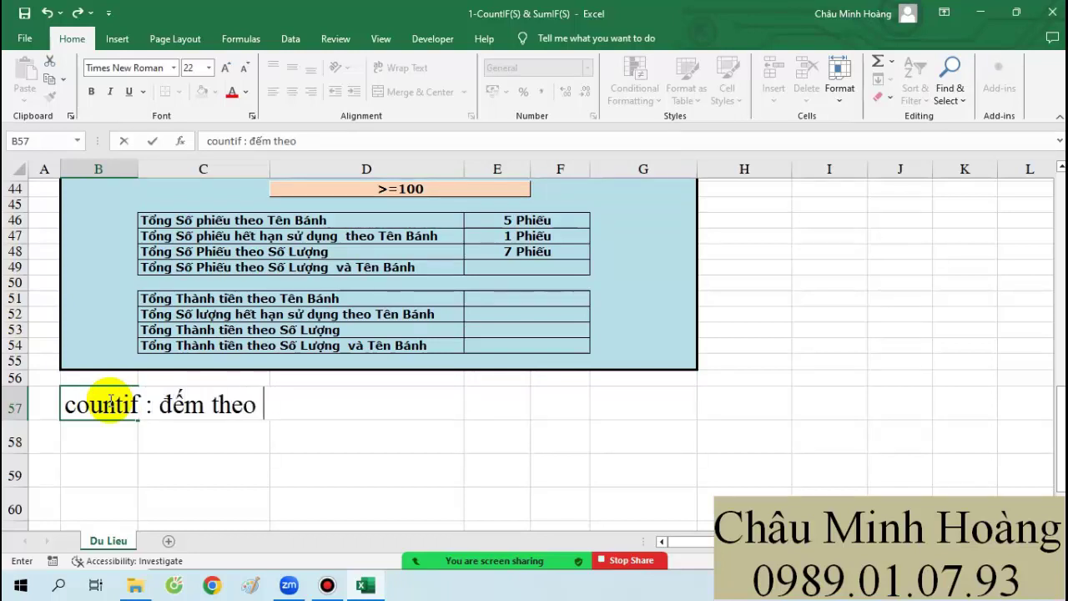
{"action": "type", "text": "dk"}
{"action": "key", "text": "Return"}
Step: Enter the note "countifs : đếm theo 1 hoặc nhiều đk đồng thời xảy ra" in cell B58
{"action": "type", "text": "countif"}
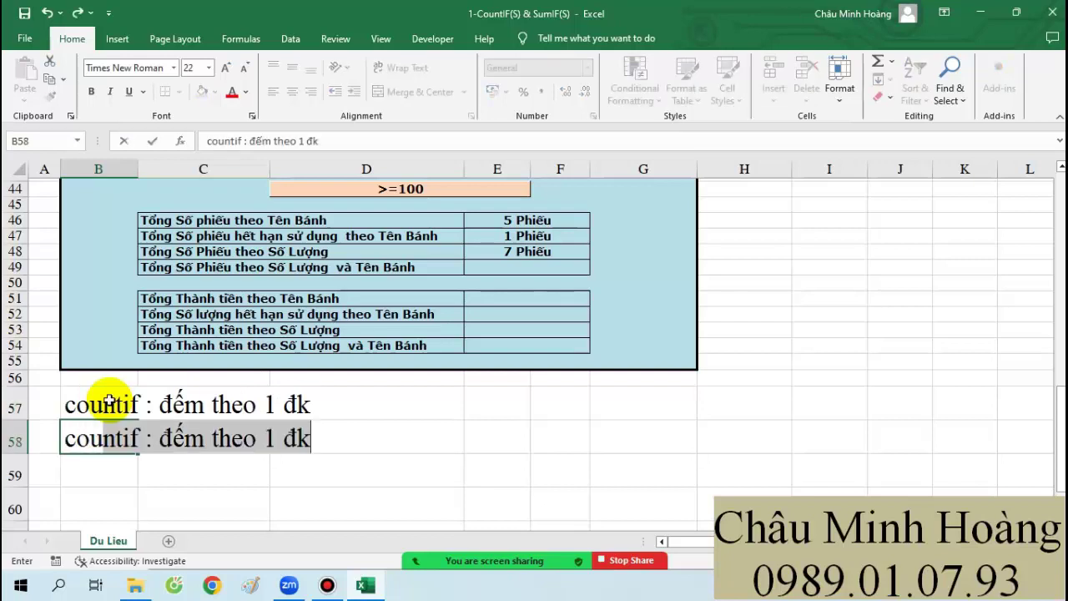
{"action": "type", "text": "s"}
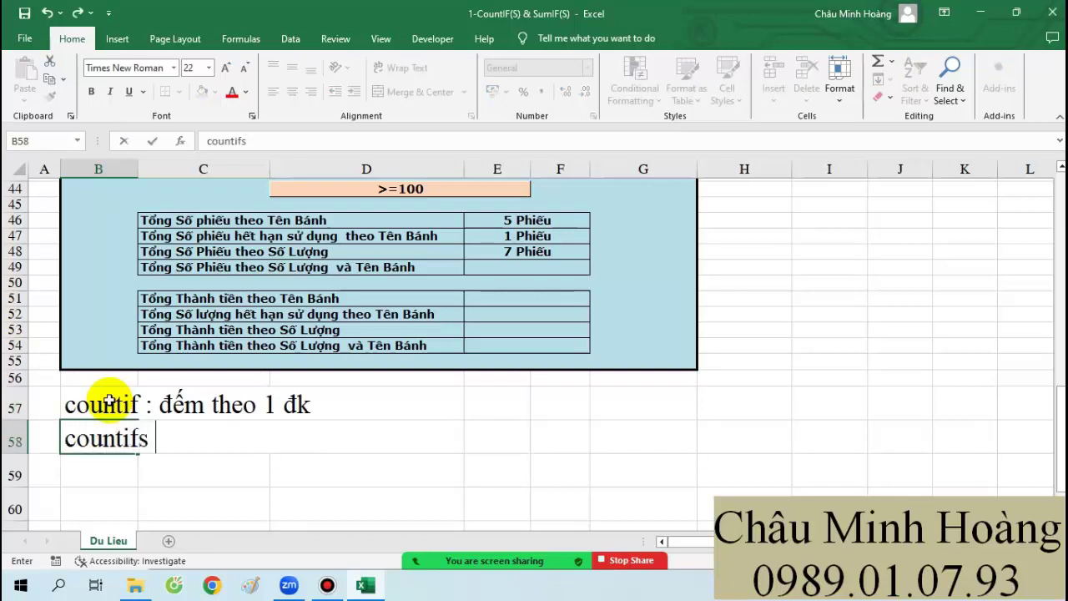
{"action": "type", "text": " : dếm theo "}
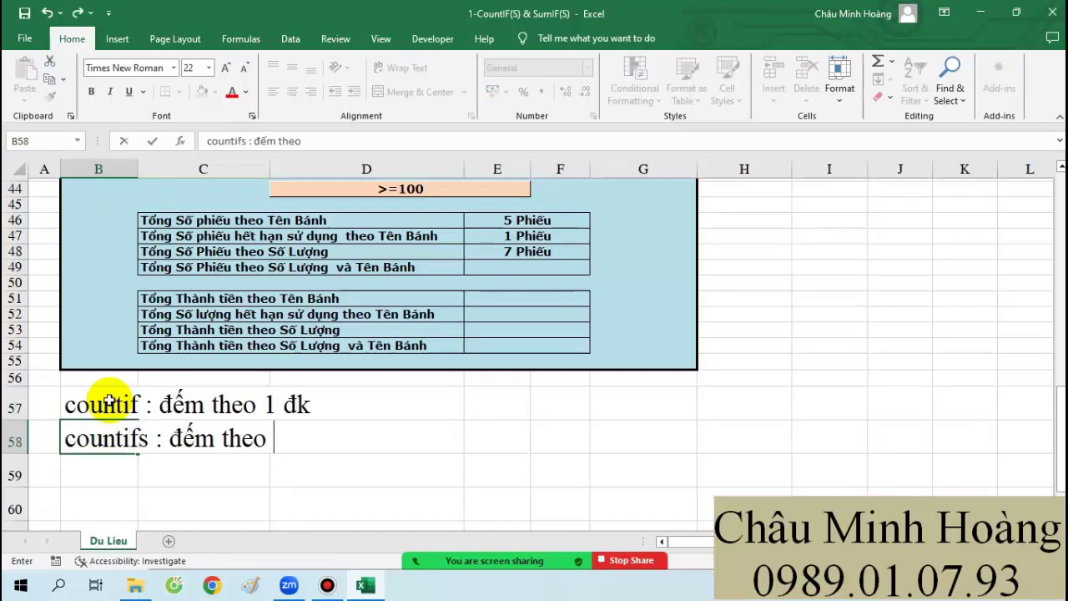
{"action": "type", "text": "1 hoặc nhiều"}
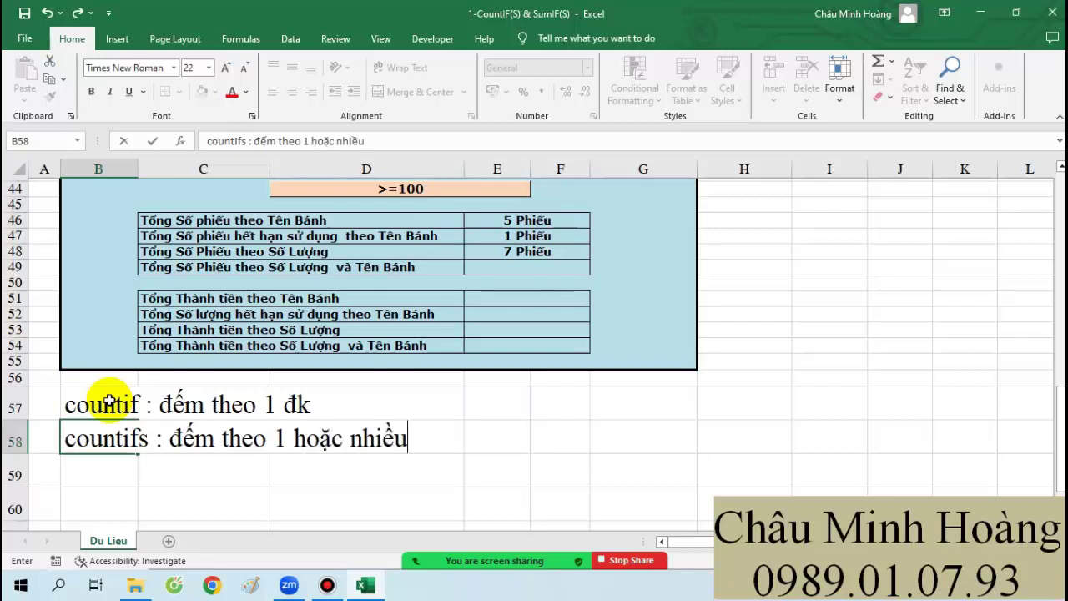
{"action": "type", "text": " đk đô"}
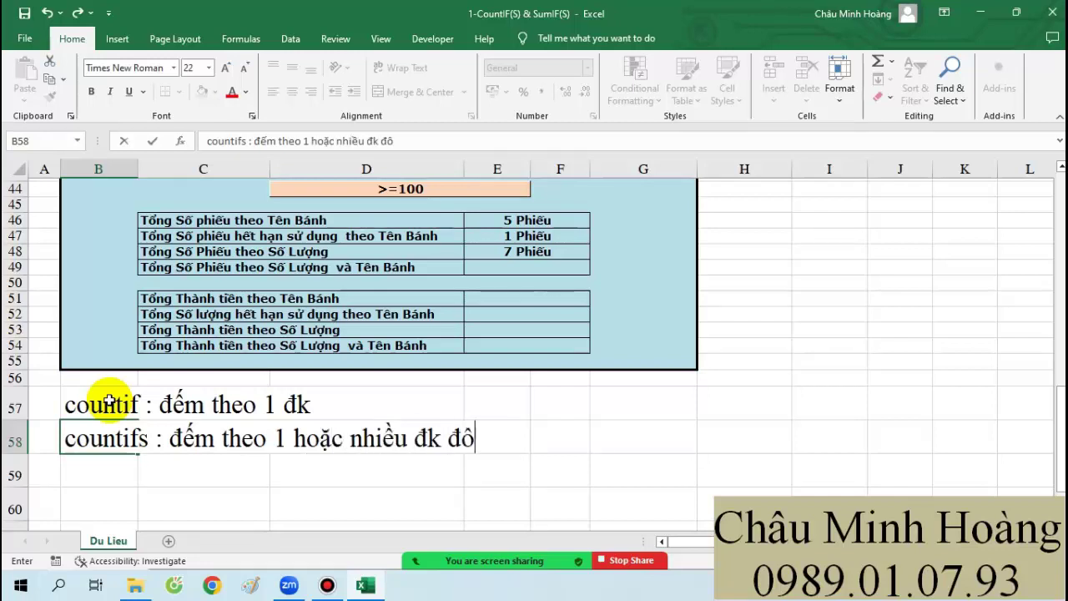
{"action": "type", "text": "ng thời"}
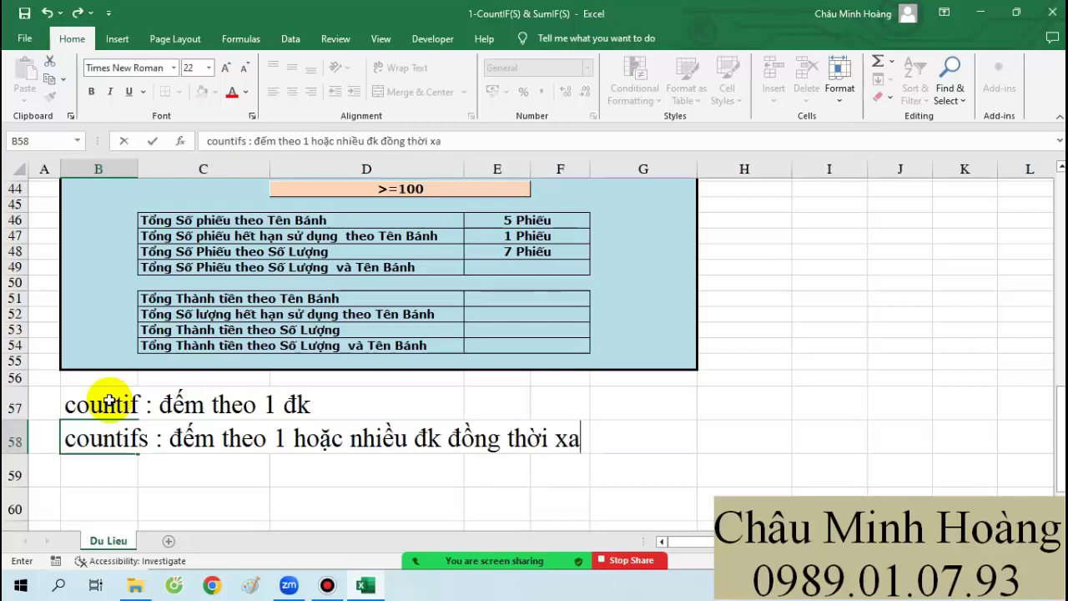
{"action": "type", "text": " xảy ra"}
{"action": "key", "text": "Return"}
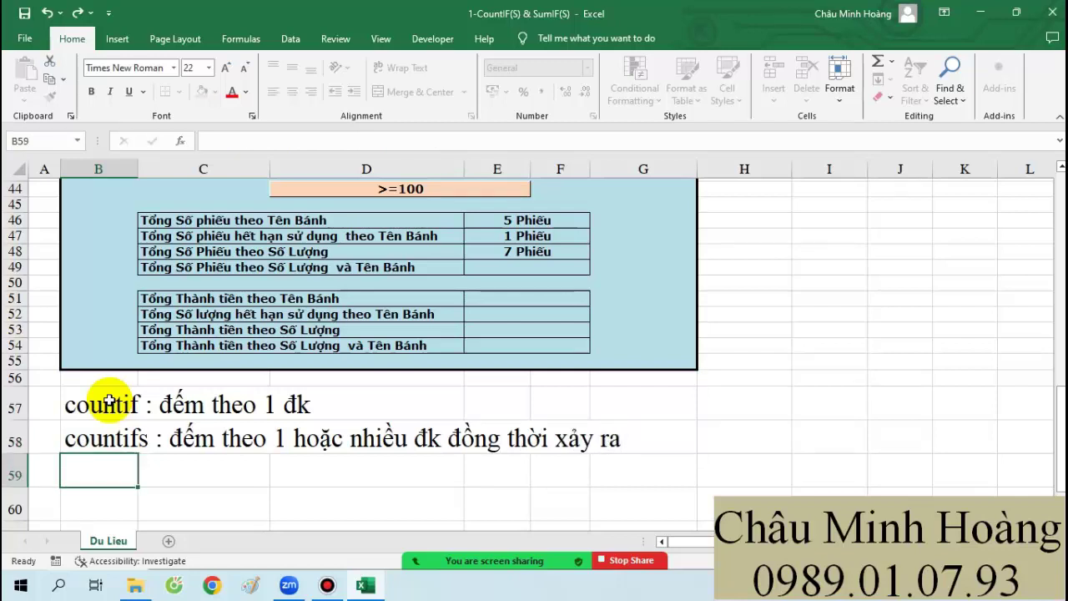
Step: Add the note "sumif : tính tổng theo 1 đk" in cell B59
{"action": "type", "text": "sumif : tính t"}
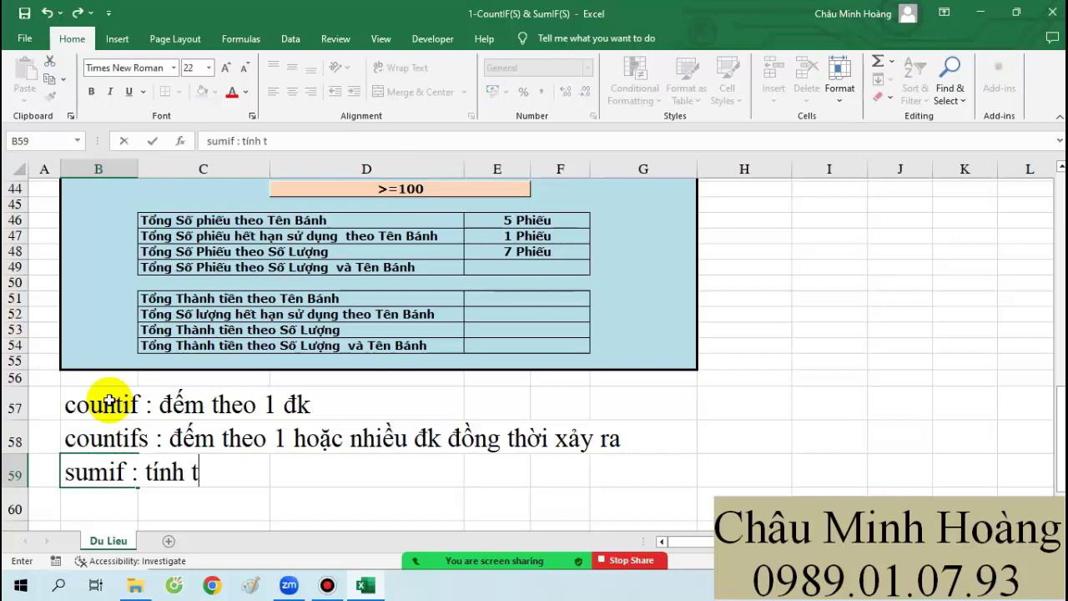
{"action": "type", "text": "ổng theo 1 đk"}
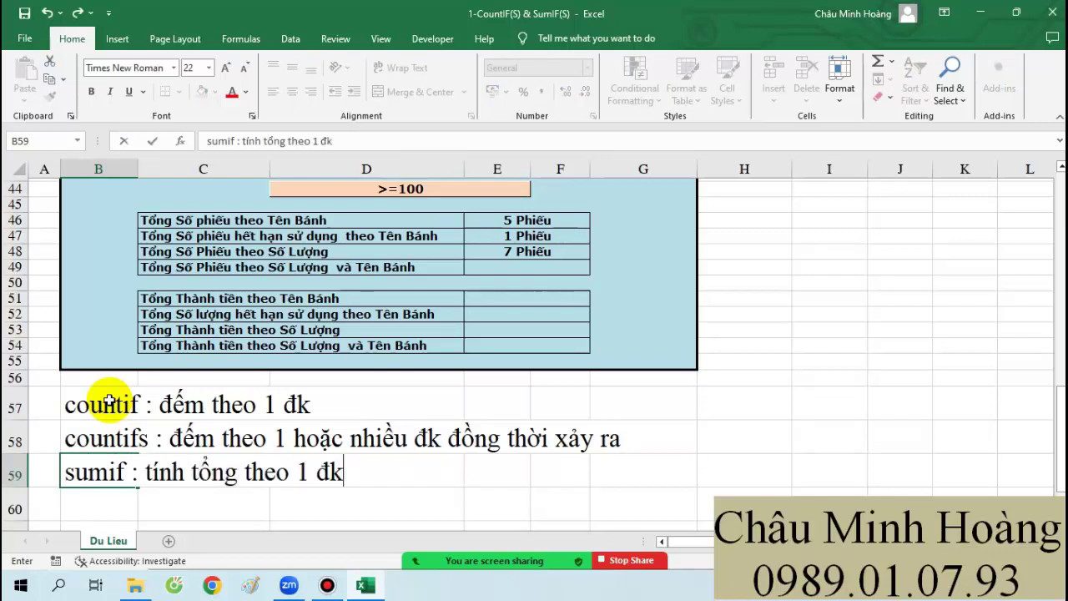
{"action": "key", "text": "Return"}
Step: Write the note "sumifs : tính tổng theo 1 hoặc nhiều đk đồng thời xảy ra" in cell B60
{"action": "type", "text": "sumiff"}
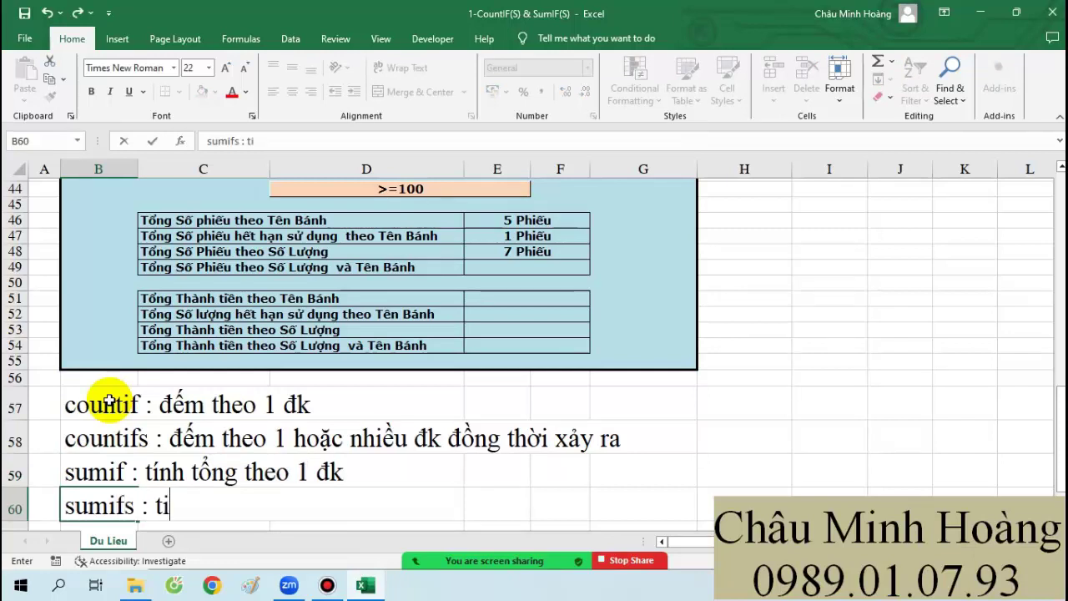
{"action": "type", "text": "heo"}
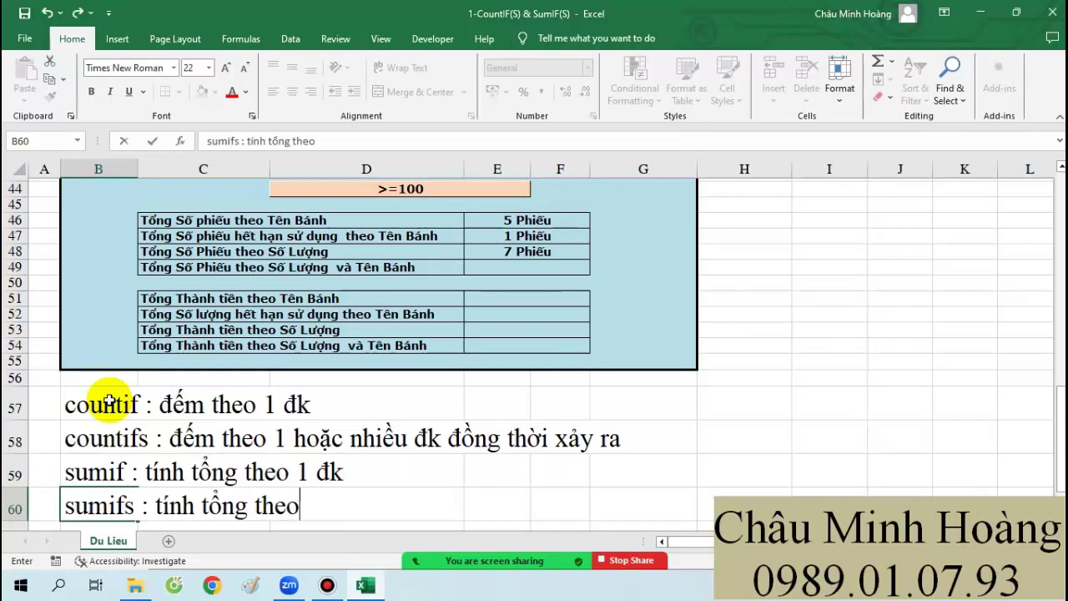
{"action": "type", "text": " 1 hoăc"}
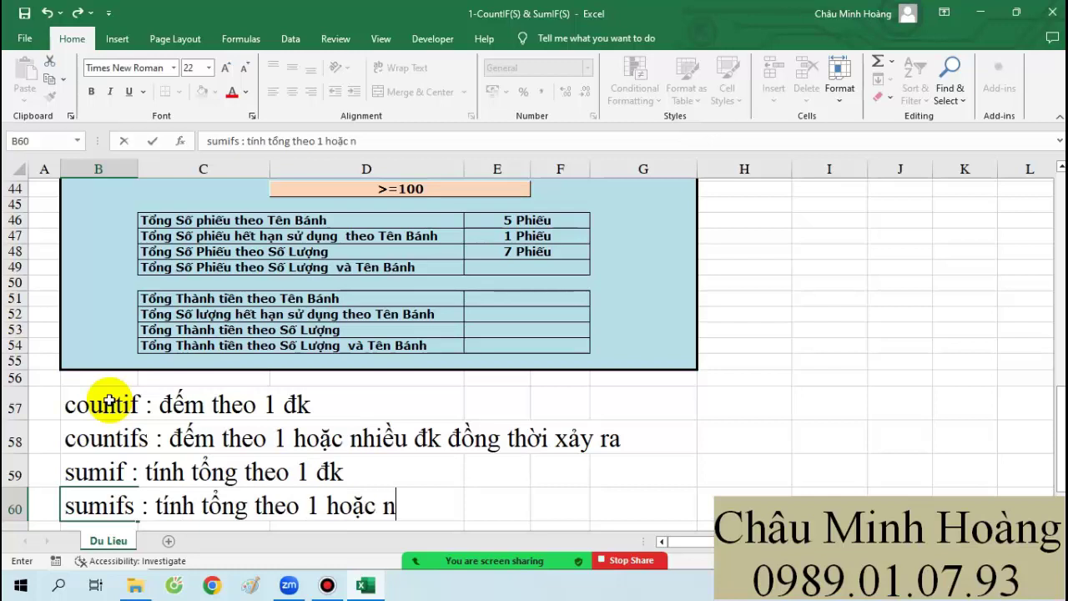
{"action": "type", "text": "đk đồng thoiuf "}
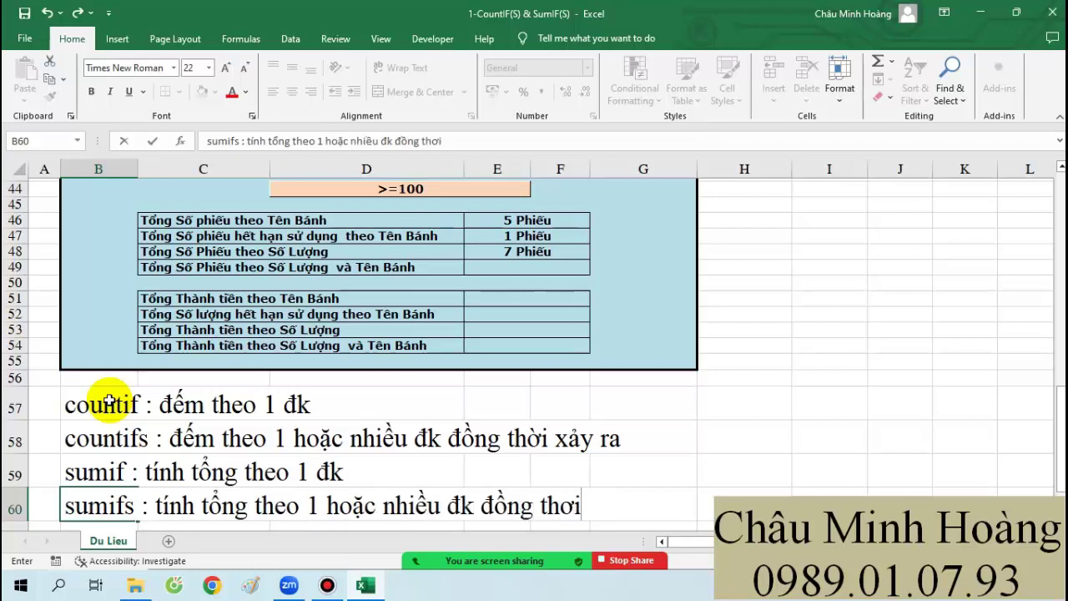
{"action": "type", "text": "xayr ra"}
{"action": "key", "text": "Return"}
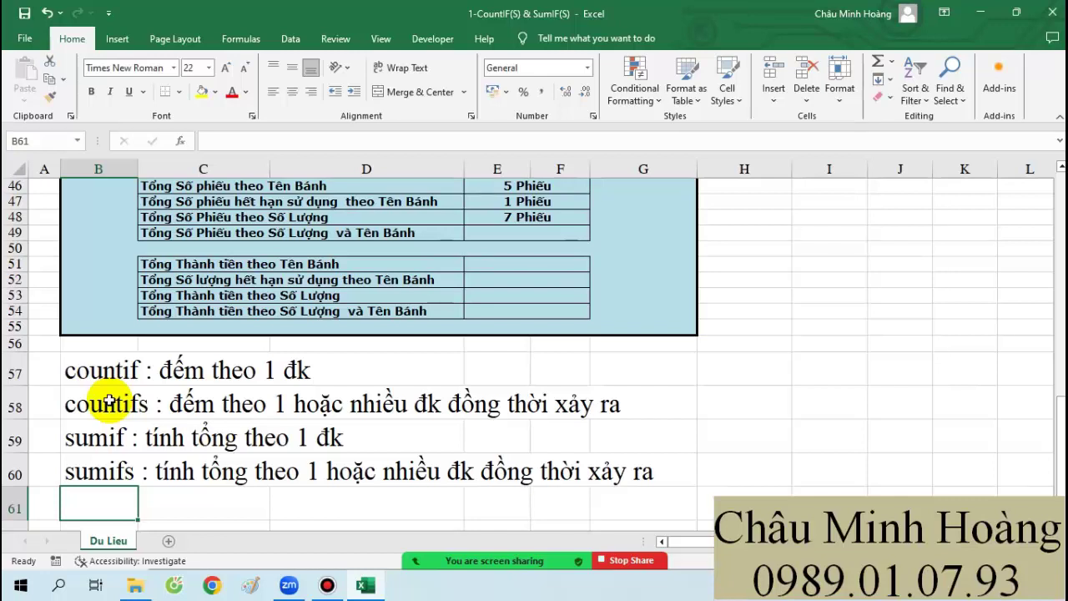
Step: Format the result cells E46:F54 as 22-point Times New Roman without bold
{"action": "scroll", "coordinate": [109, 400], "scroll_direction": "up", "scroll_amount": 3}
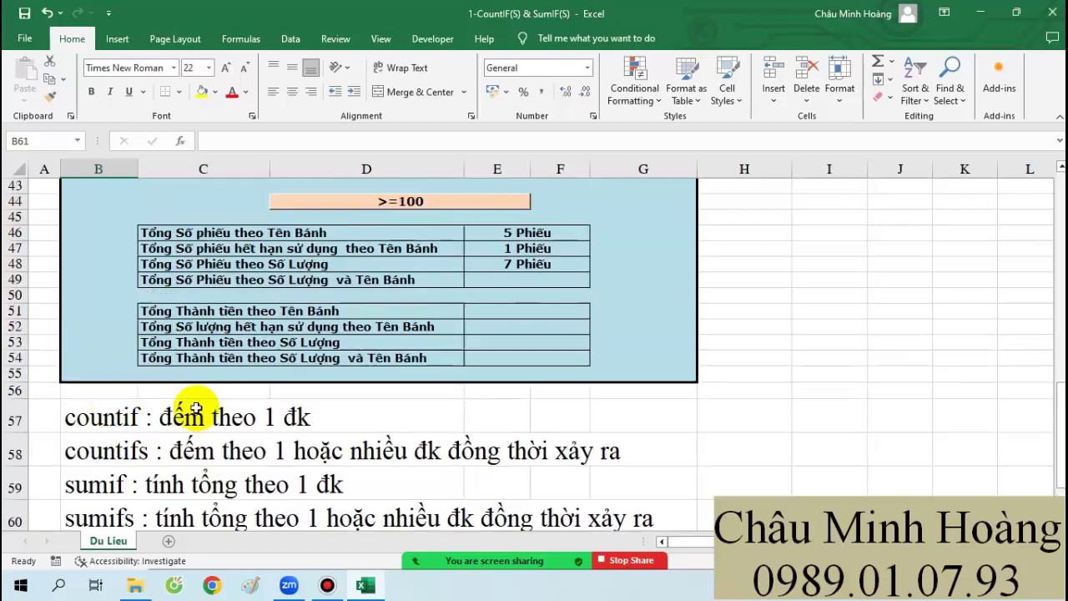
{"action": "left_click_drag", "start_coordinate": [524, 329], "coordinate": [520, 453]}
{"action": "left_click", "coordinate": [205, 68]}
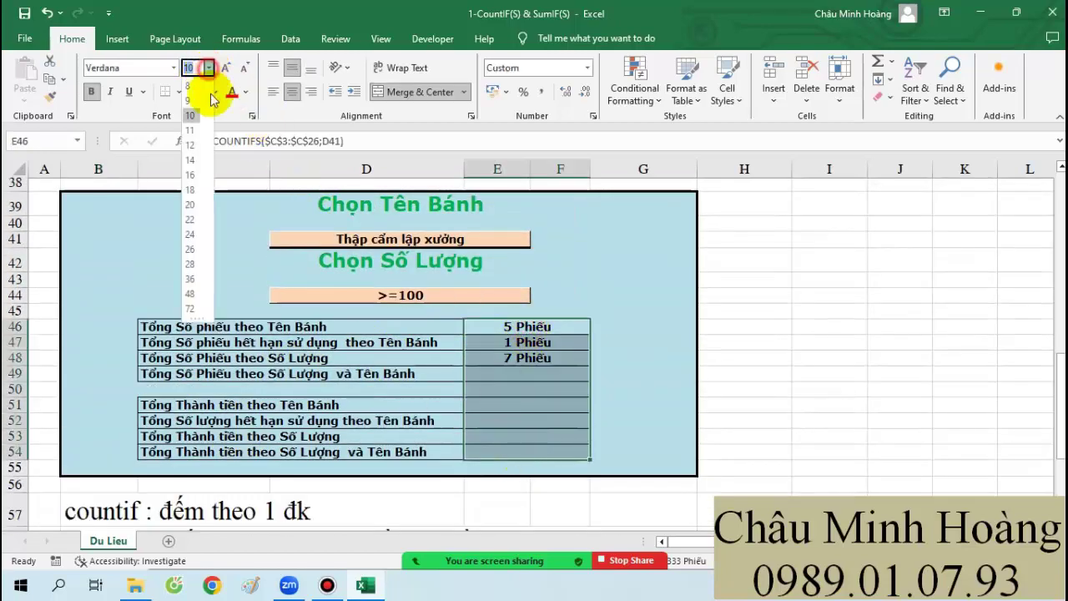
{"action": "left_click", "coordinate": [191, 226]}
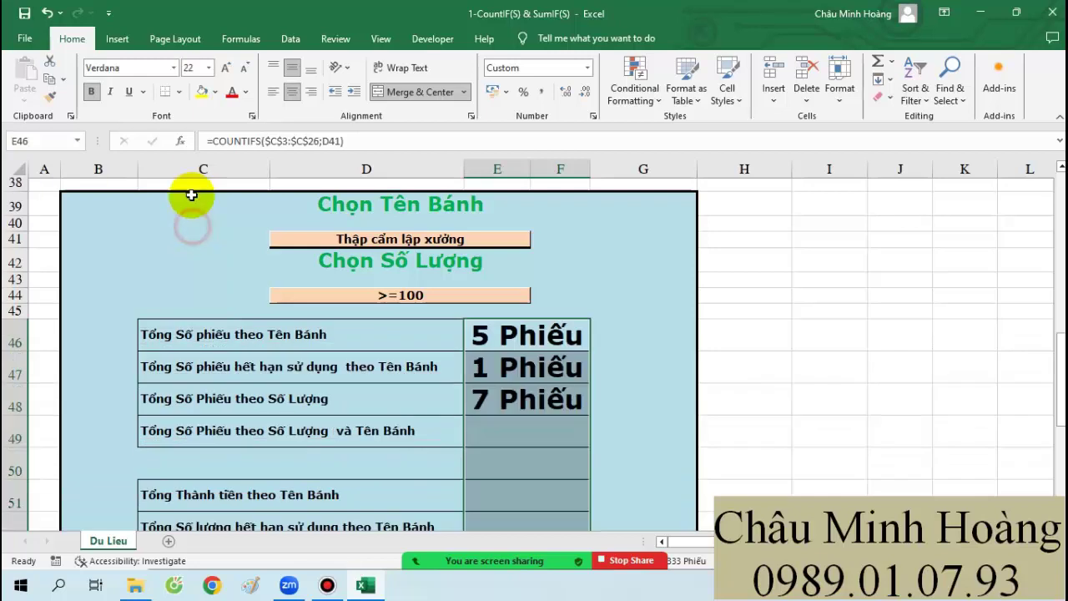
{"action": "left_click", "coordinate": [91, 92]}
{"action": "left_click", "coordinate": [125, 68]}
{"action": "type", "text": "Times New Roman"}
{"action": "key", "text": "Return"}
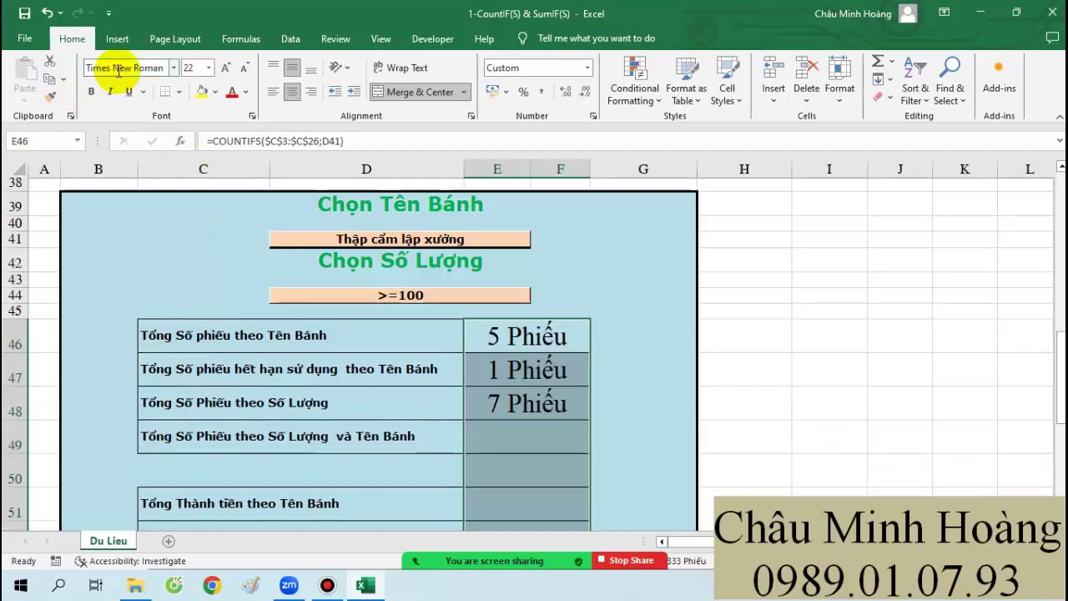
Step: Add list data validation to the "Chọn Tên Bánh" cell D41, using the cake names in D31:D34 as the source
{"action": "scroll", "coordinate": [477, 343], "scroll_direction": "up", "scroll_amount": 2}
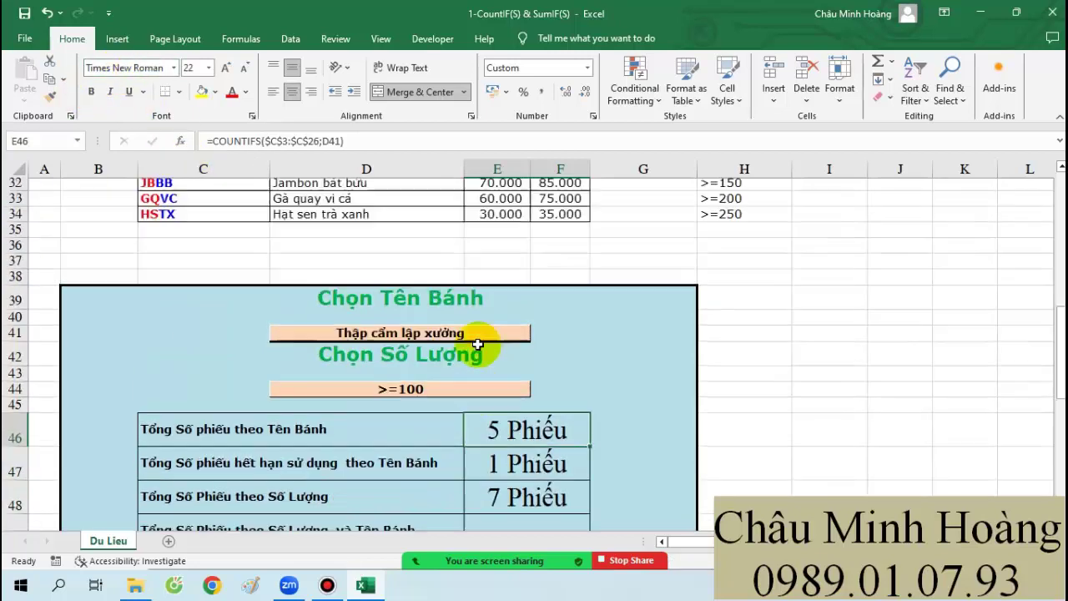
{"action": "left_click", "coordinate": [435, 329]}
{"action": "left_click", "coordinate": [441, 385]}
{"action": "left_click", "coordinate": [443, 327]}
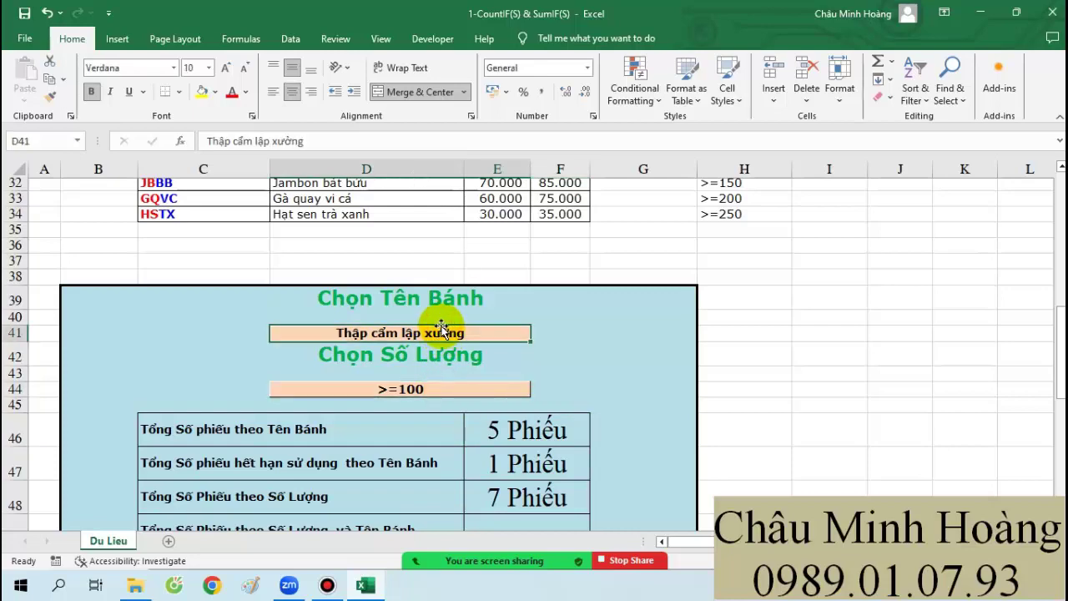
{"action": "scroll", "coordinate": [425, 357], "scroll_direction": "up", "scroll_amount": 2}
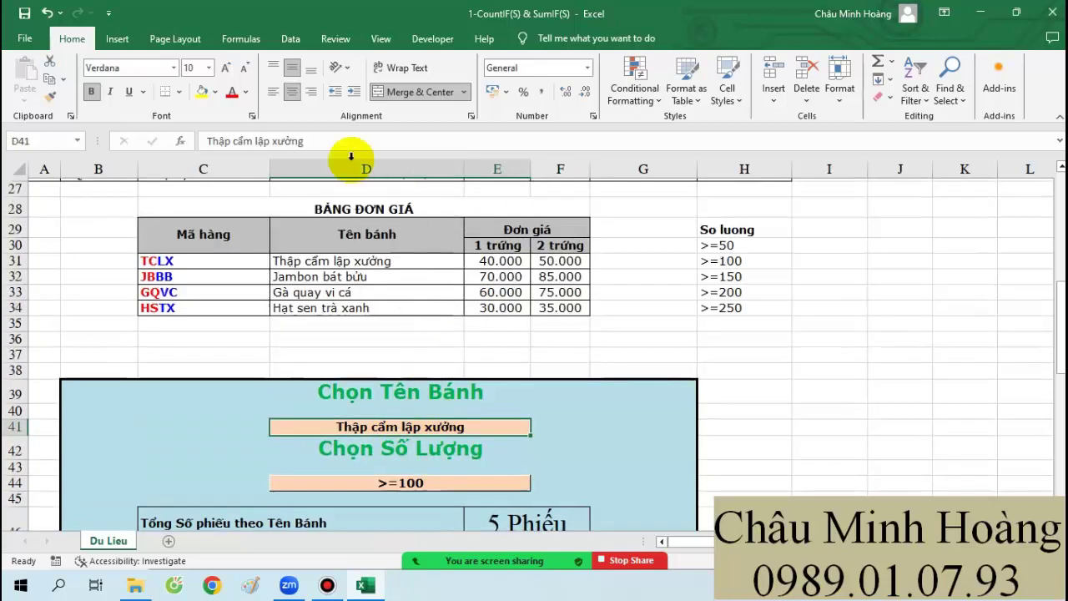
{"action": "left_click", "coordinate": [290, 38]}
{"action": "left_click", "coordinate": [636, 98]}
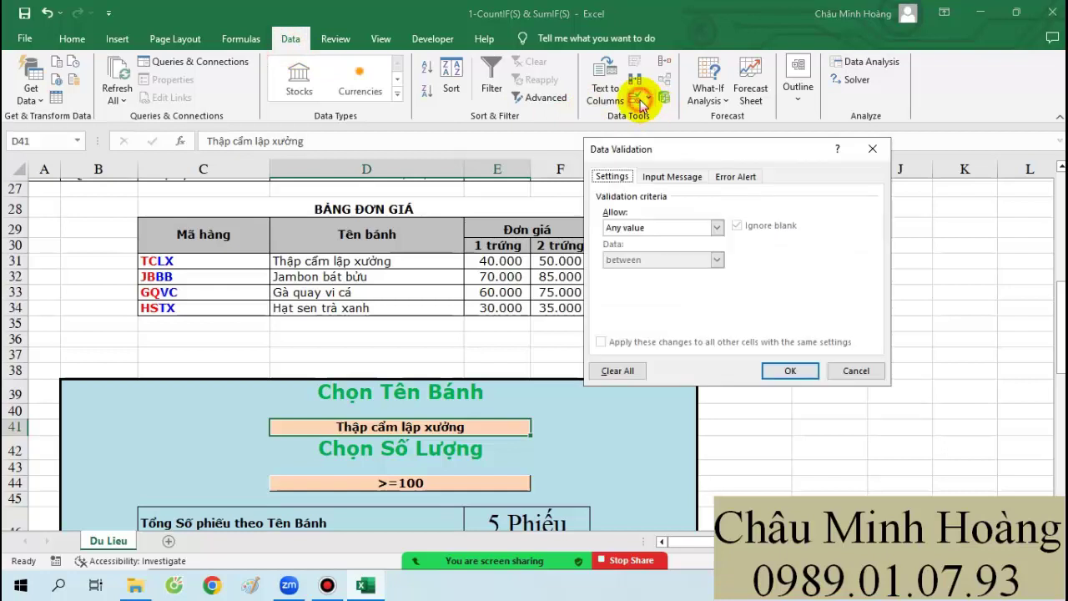
{"action": "left_click", "coordinate": [715, 227]}
{"action": "left_click", "coordinate": [613, 272]}
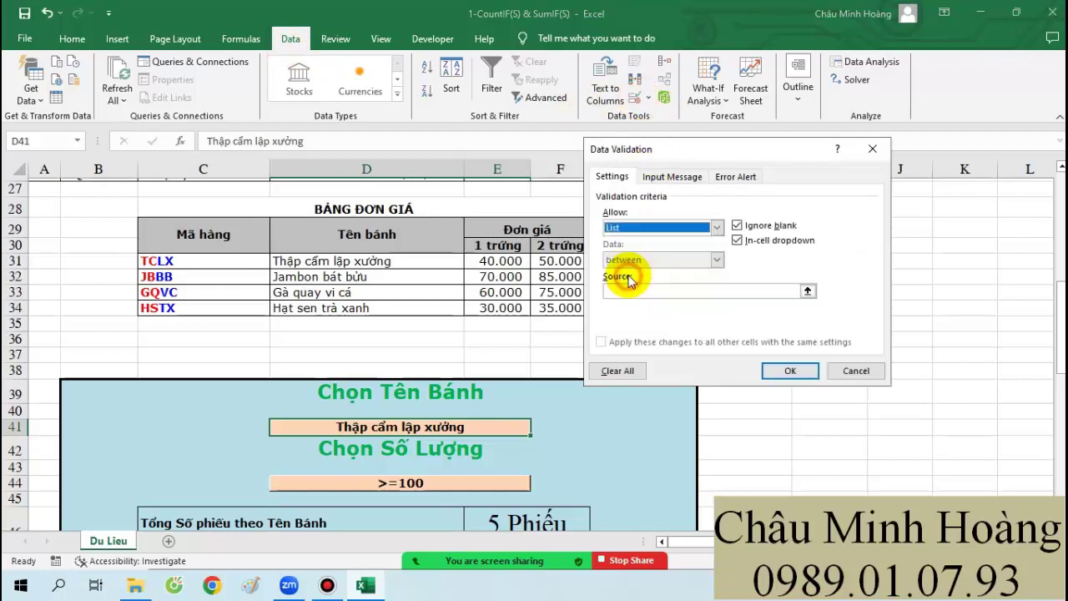
{"action": "left_click", "coordinate": [649, 291]}
{"action": "left_click_drag", "start_coordinate": [357, 260], "coordinate": [354, 306]}
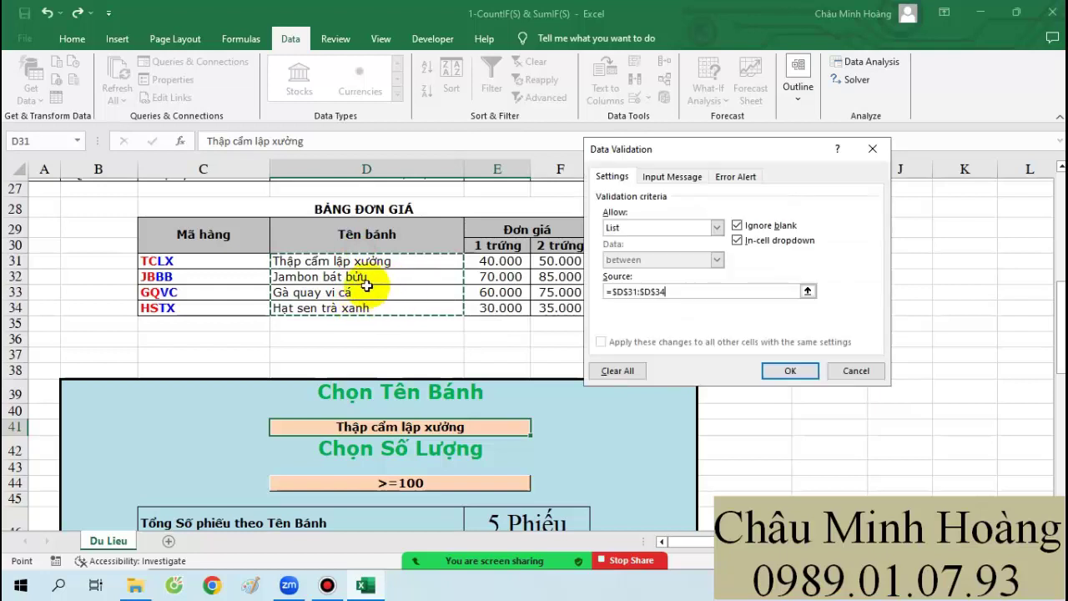
{"action": "left_click", "coordinate": [788, 371]}
{"action": "left_click", "coordinate": [538, 428]}
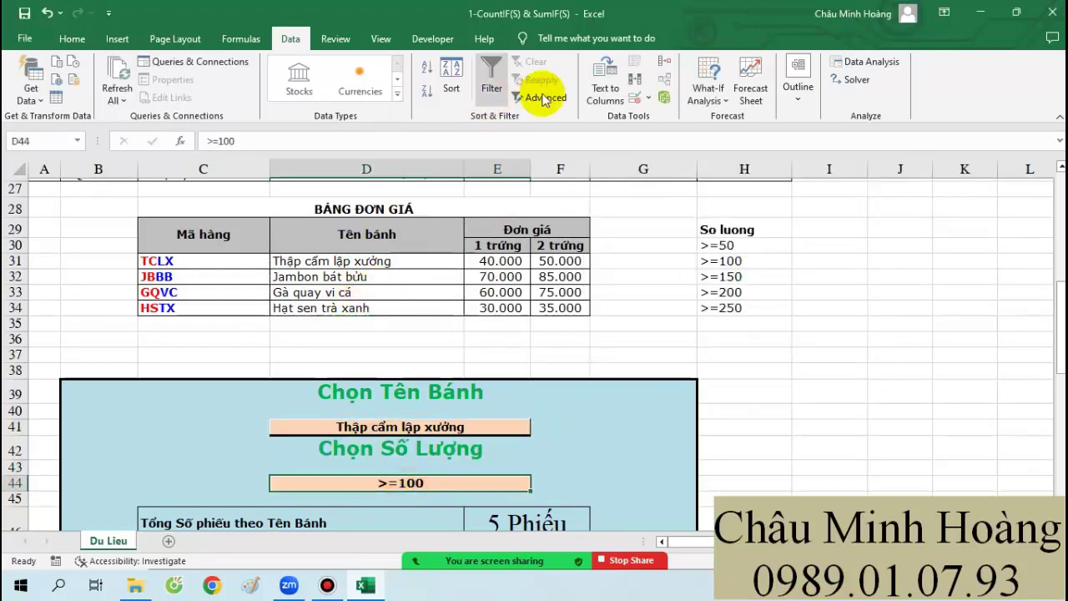
Step: Add list data validation to the "Chọn Số Lượng" cell D44 with source H30:H34, and check its choices without changing the selection
{"action": "left_click", "coordinate": [634, 97]}
{"action": "left_click", "coordinate": [652, 226]}
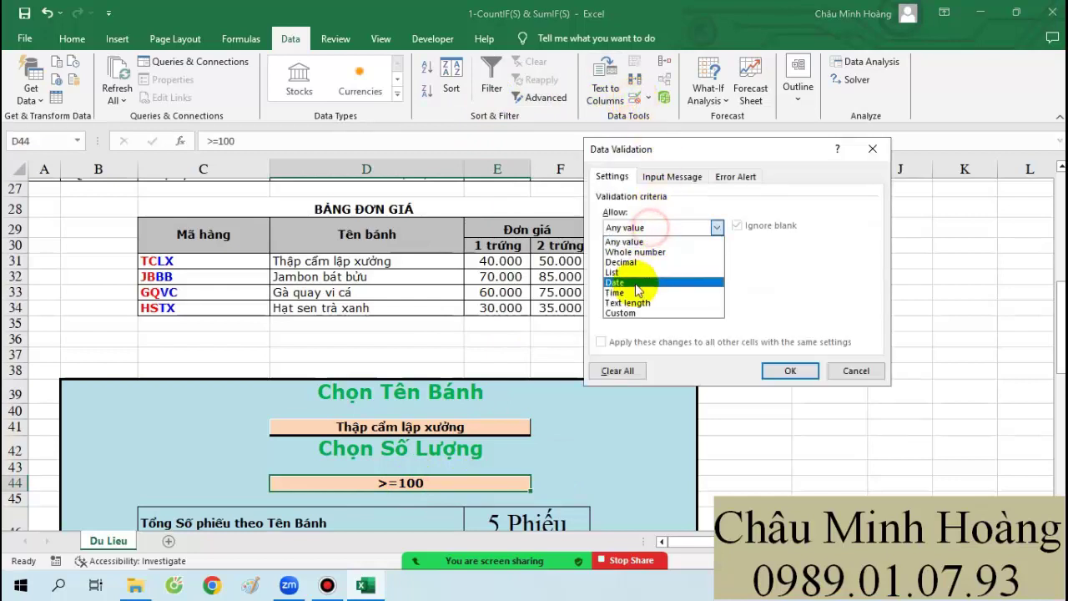
{"action": "left_click", "coordinate": [642, 279]}
{"action": "left_click", "coordinate": [675, 291]}
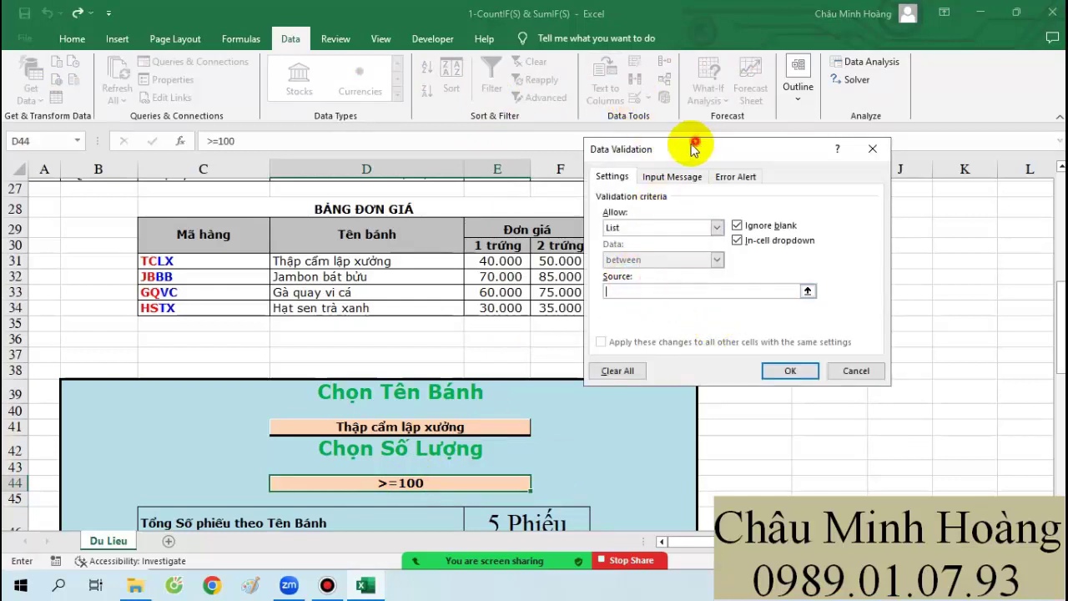
{"action": "left_click_drag", "start_coordinate": [693, 148], "coordinate": [360, 149]}
{"action": "left_click_drag", "start_coordinate": [716, 246], "coordinate": [731, 304]}
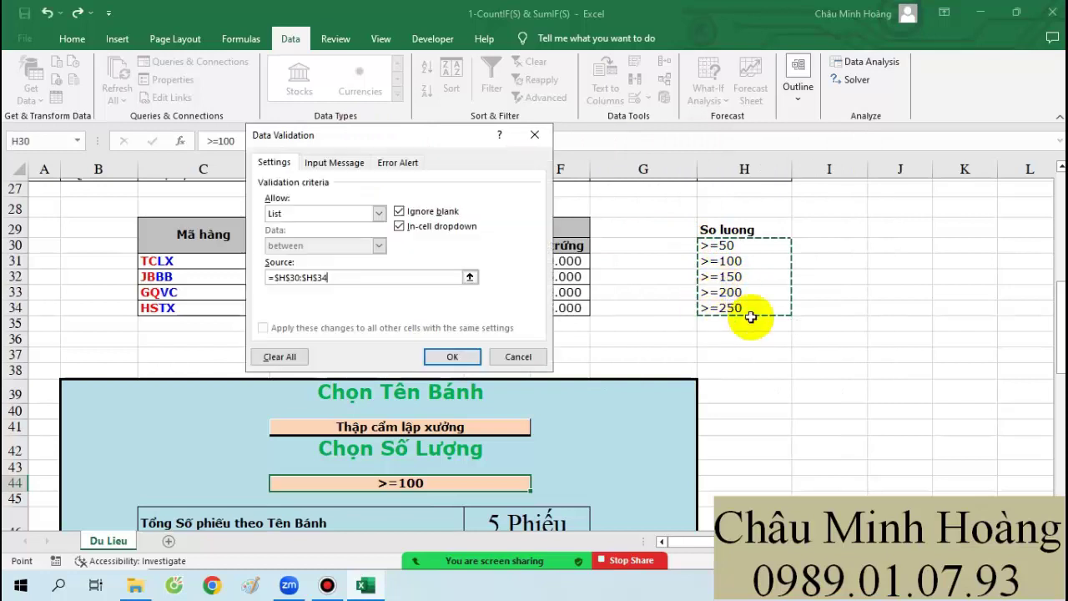
{"action": "left_click", "coordinate": [447, 353]}
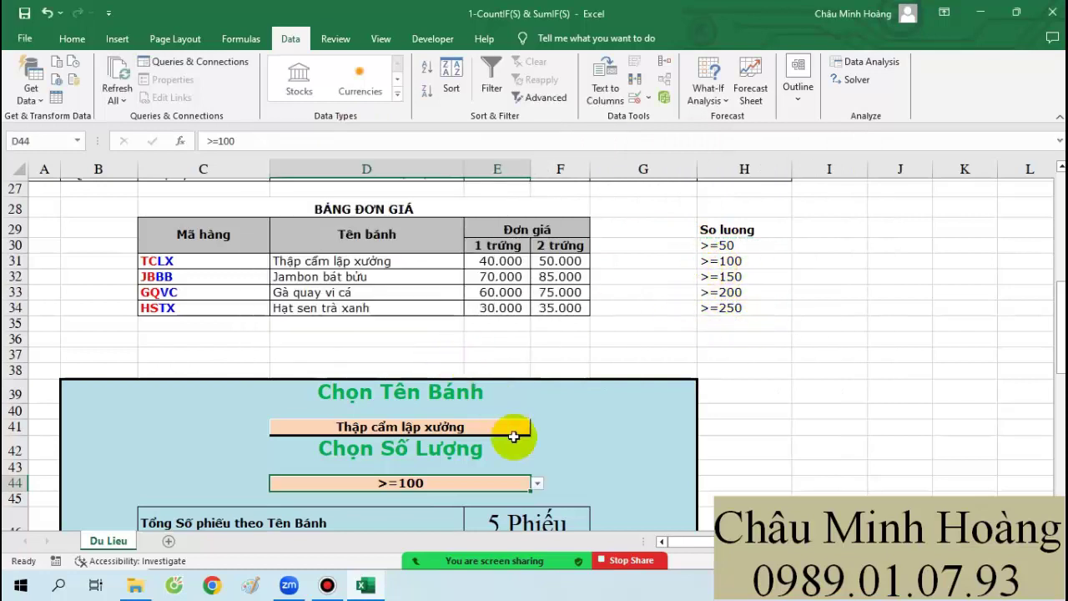
{"action": "scroll", "coordinate": [508, 431], "scroll_direction": "down", "scroll_amount": 3}
{"action": "left_click", "coordinate": [537, 342]}
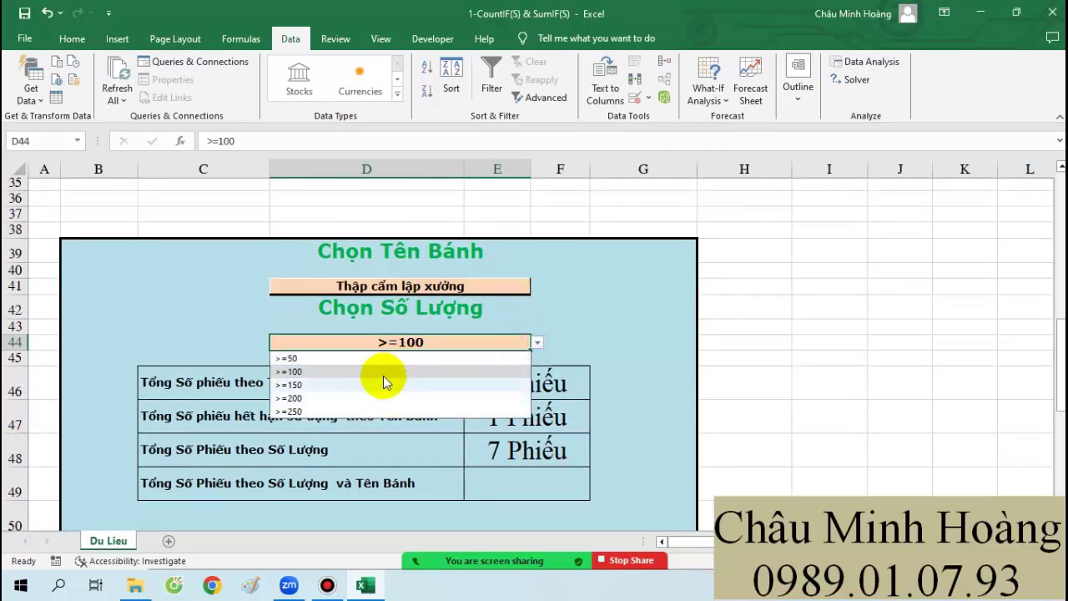
{"action": "left_click", "coordinate": [592, 309]}
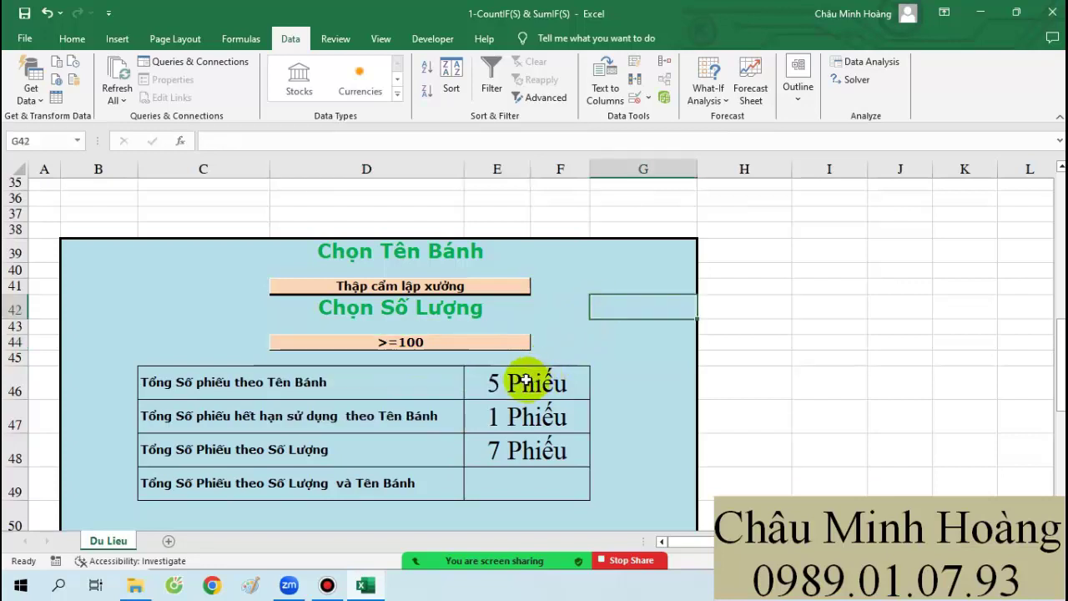
Step: Clear the contents of the voucher count result cells E46:F49
{"action": "left_click_drag", "start_coordinate": [525, 377], "coordinate": [520, 481]}
{"action": "key", "text": "Delete"}
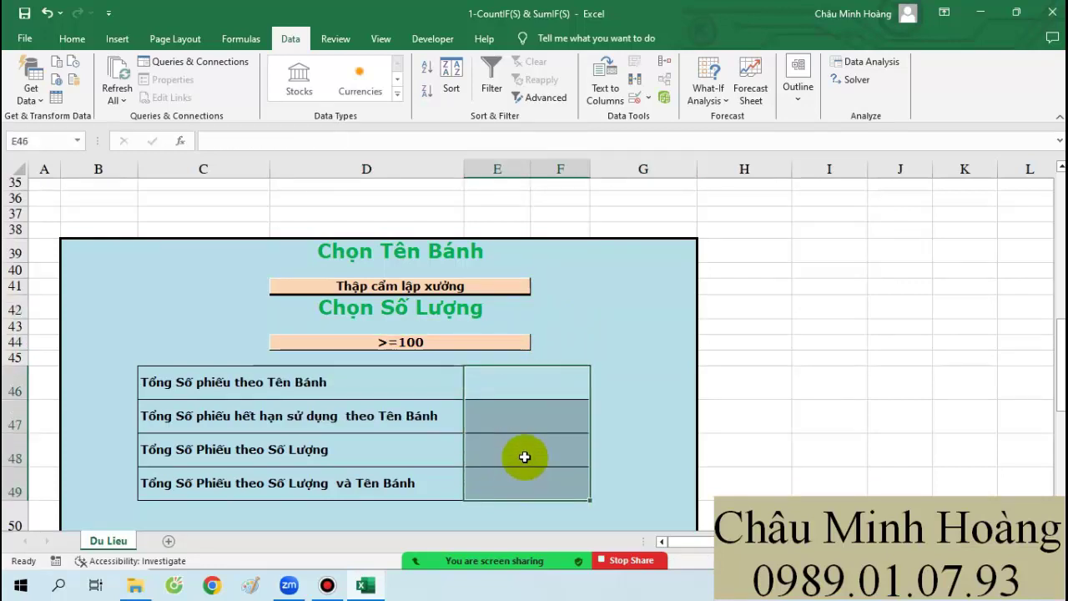
Step: Adjust the cell format of the voucher count result cells E46:F49
{"action": "right_click", "coordinate": [524, 455]}
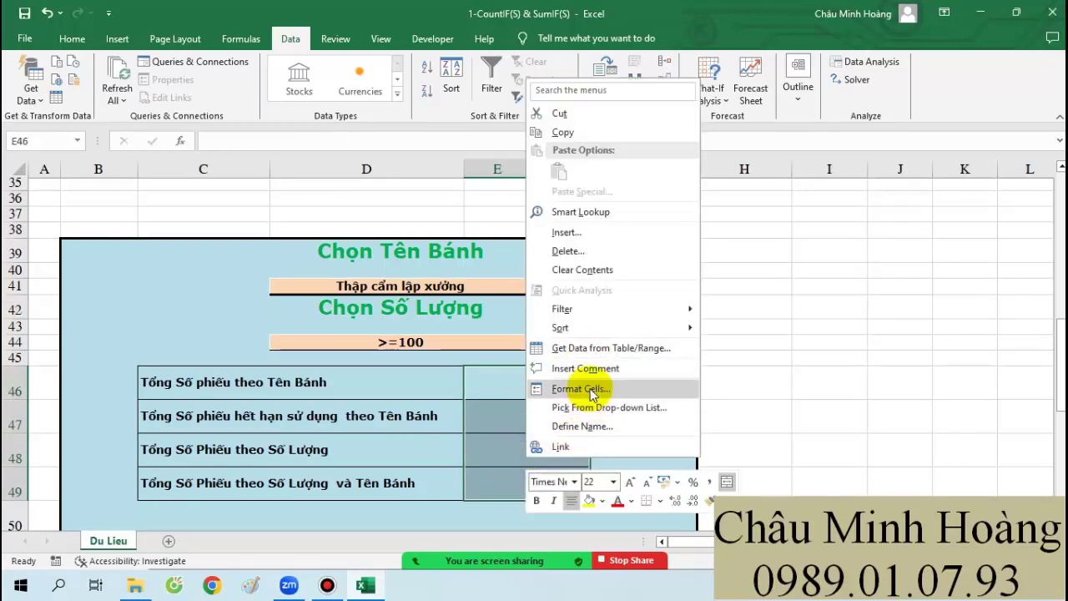
{"action": "left_click", "coordinate": [588, 388]}
{"action": "left_click", "coordinate": [412, 258]}
{"action": "left_click", "coordinate": [696, 547]}
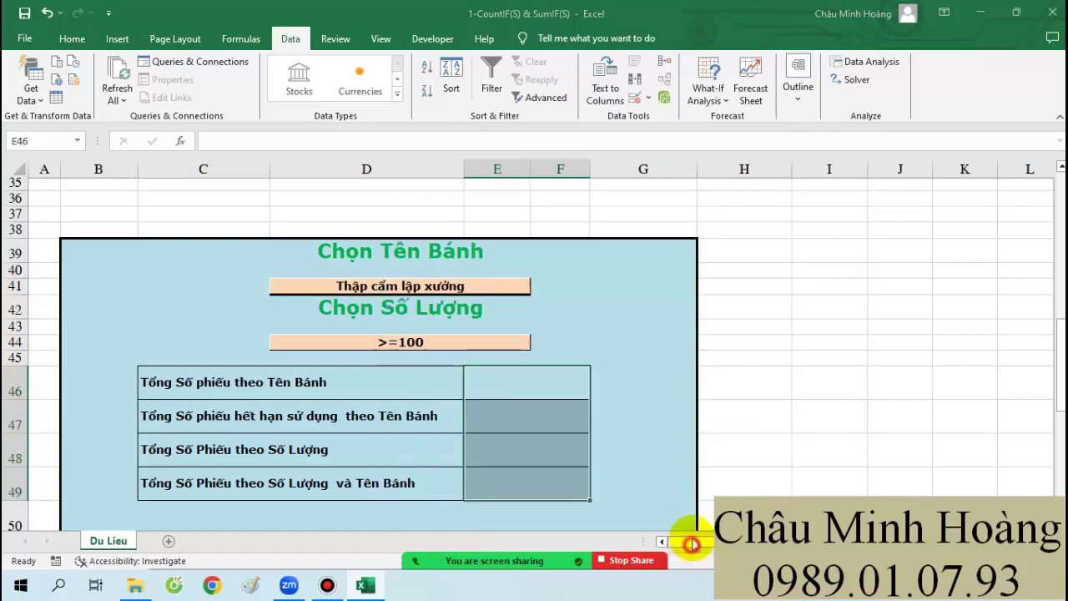
{"action": "left_click", "coordinate": [781, 463]}
Step: Start a COUNTIF formula in E46 with the cake names C3:C26 as its range
{"action": "left_click", "coordinate": [529, 393]}
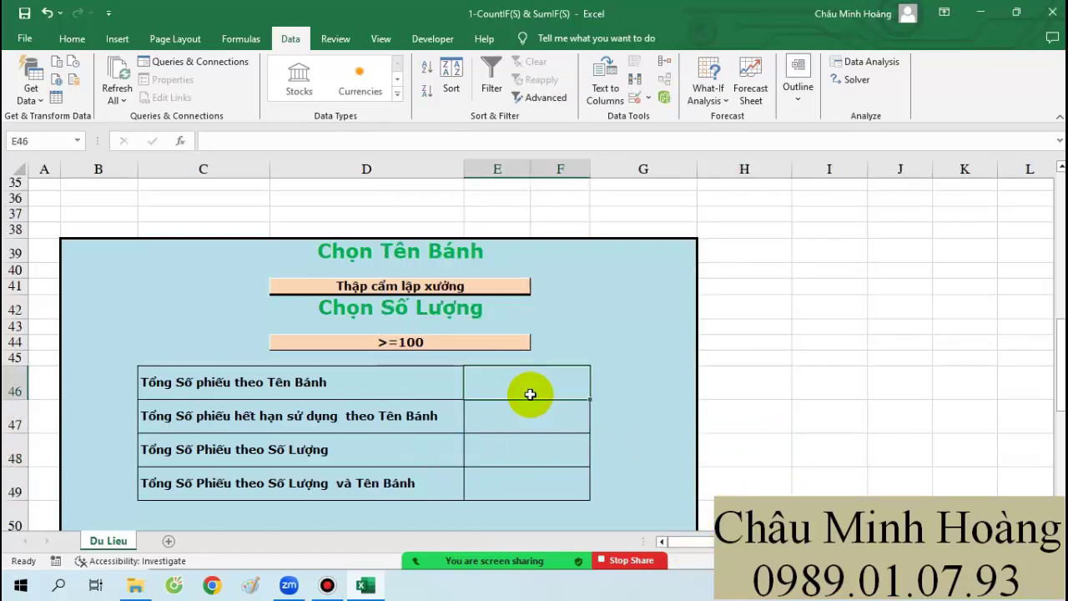
{"action": "type", "text": "=counti"}
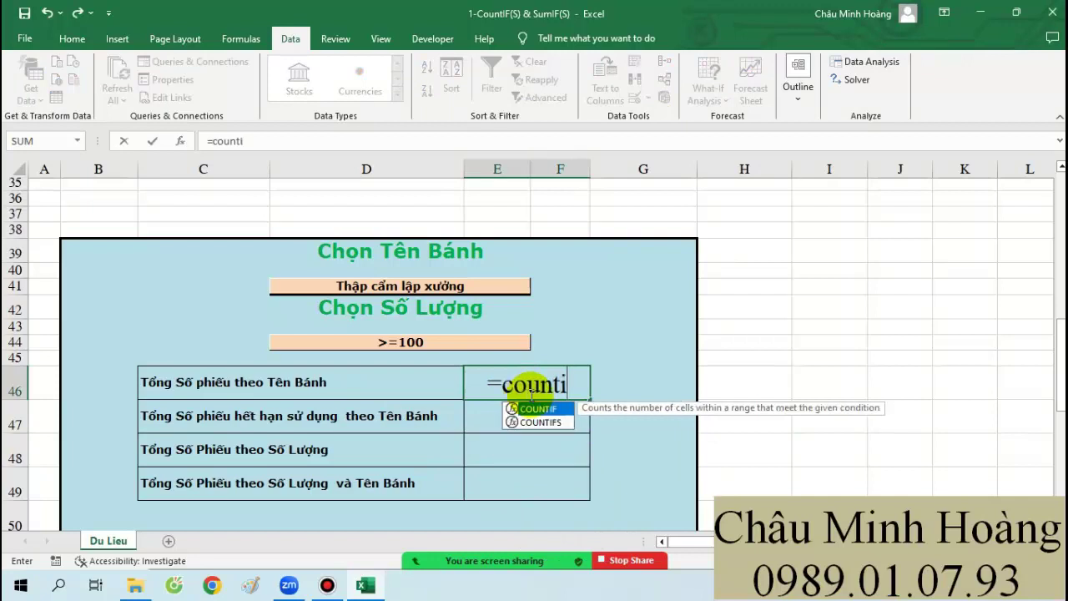
{"action": "type", "text": "f"}
{"action": "key", "text": "Tab"}
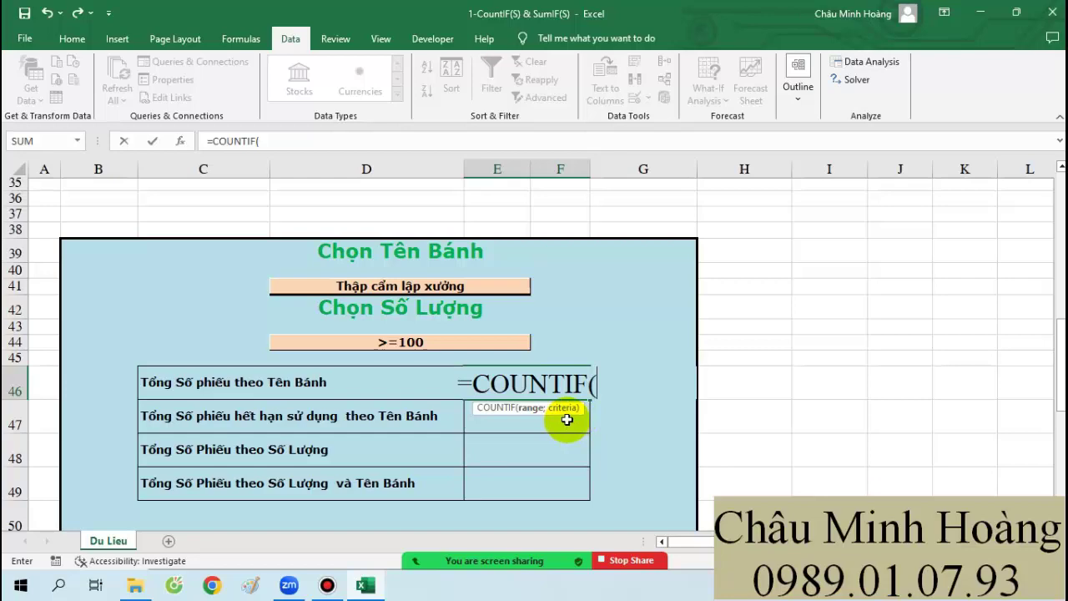
{"action": "scroll", "coordinate": [482, 440], "scroll_direction": "up", "scroll_amount": 5}
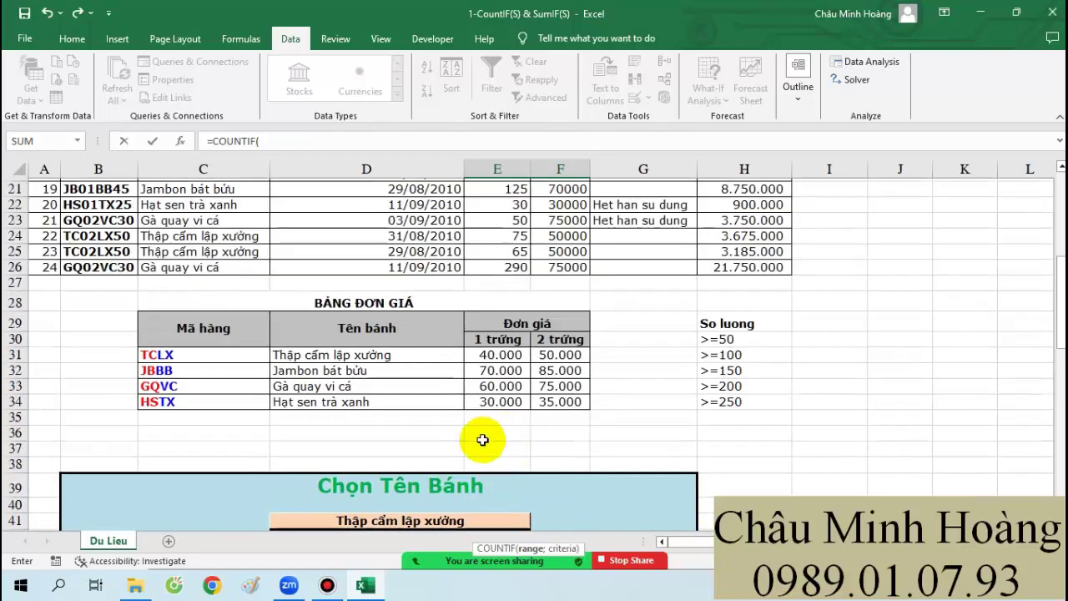
{"action": "scroll", "coordinate": [482, 439], "scroll_direction": "up", "scroll_amount": 7}
{"action": "left_click", "coordinate": [227, 225]}
{"action": "scroll", "coordinate": [233, 263], "scroll_direction": "down", "scroll_amount": 3}
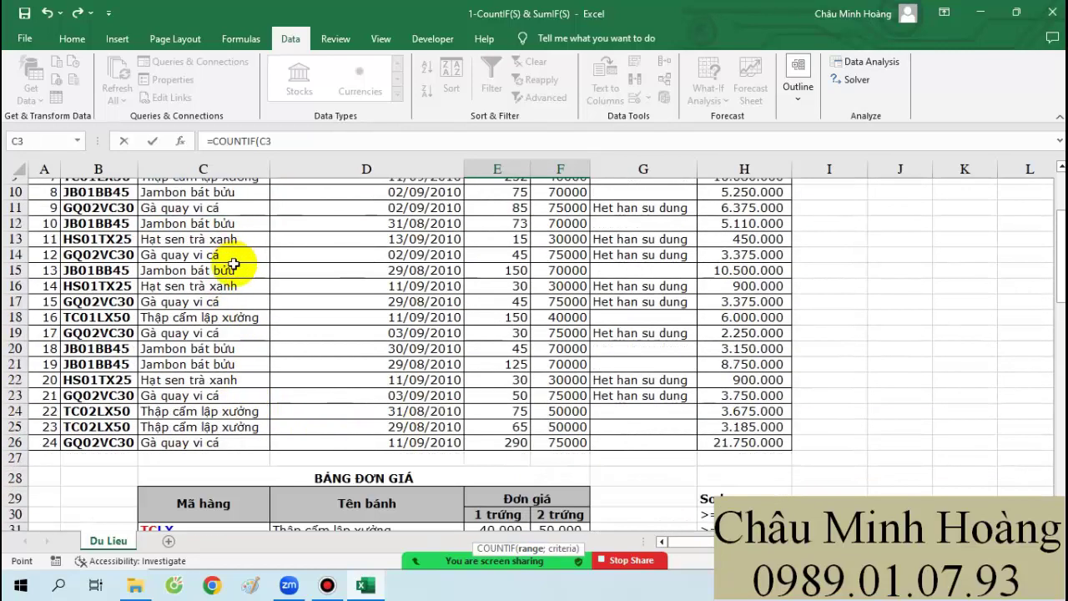
{"action": "scroll", "coordinate": [233, 264], "scroll_direction": "down", "scroll_amount": 1}
{"action": "left_click", "coordinate": [258, 375], "text": "shift"}
Step: Make the COUNTIF range absolute as $C$3:$C$26, add D41 as the criterion, and complete the formula
{"action": "scroll", "coordinate": [267, 371], "scroll_direction": "down", "scroll_amount": 5}
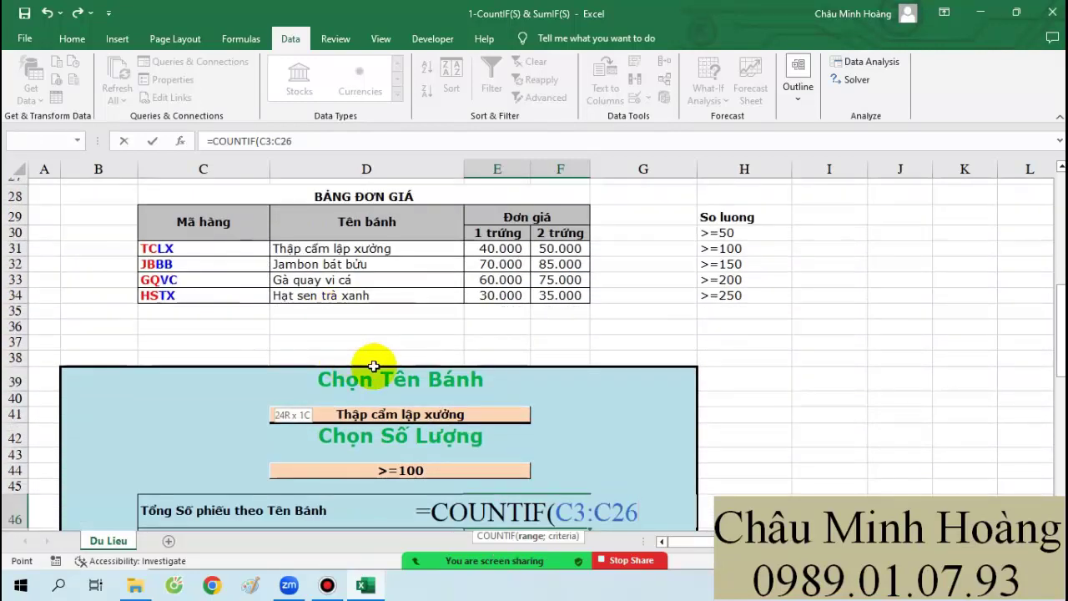
{"action": "key", "text": "super"}
{"action": "key", "text": "super"}
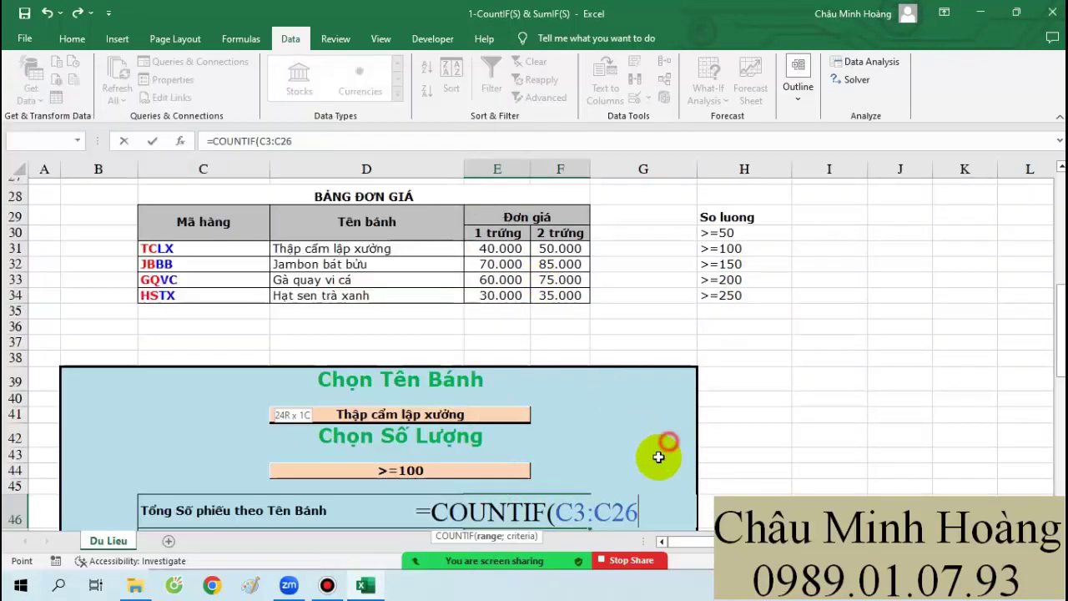
{"action": "left_click_drag", "start_coordinate": [639, 512], "coordinate": [557, 512]}
{"action": "key", "text": "F4"}
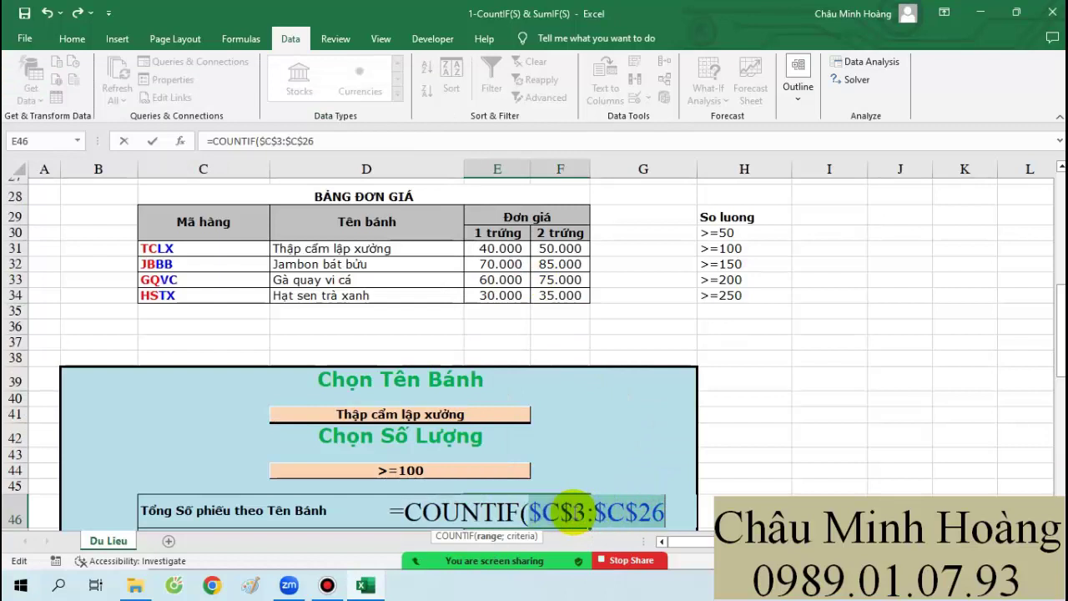
{"action": "left_click", "coordinate": [682, 512]}
{"action": "type", "text": ";"}
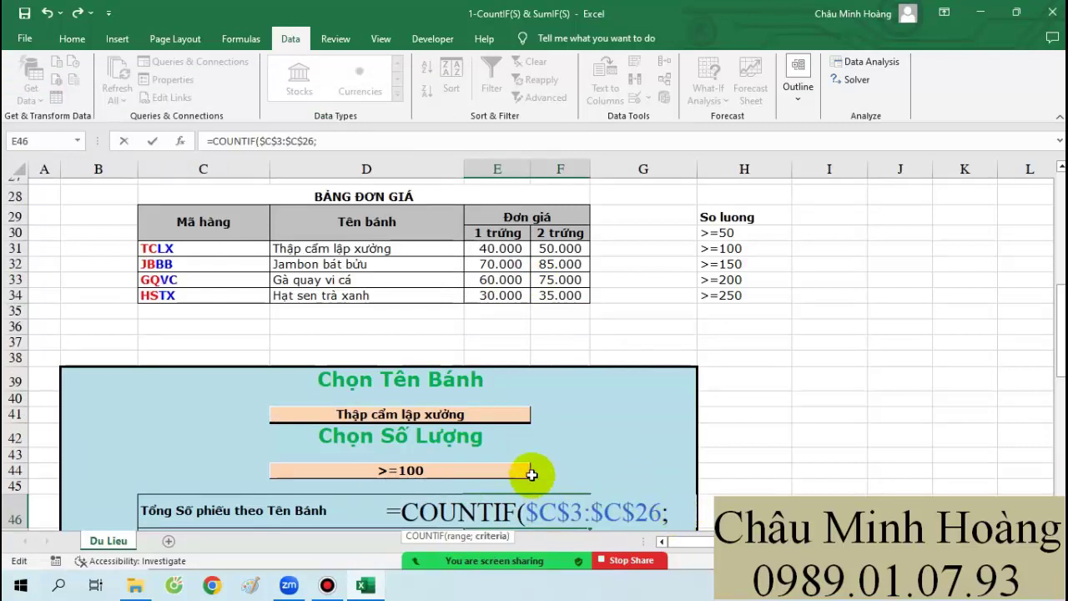
{"action": "left_click", "coordinate": [487, 414]}
{"action": "scroll", "coordinate": [517, 415], "scroll_direction": "down", "scroll_amount": 2}
{"action": "type", "text": ")"}
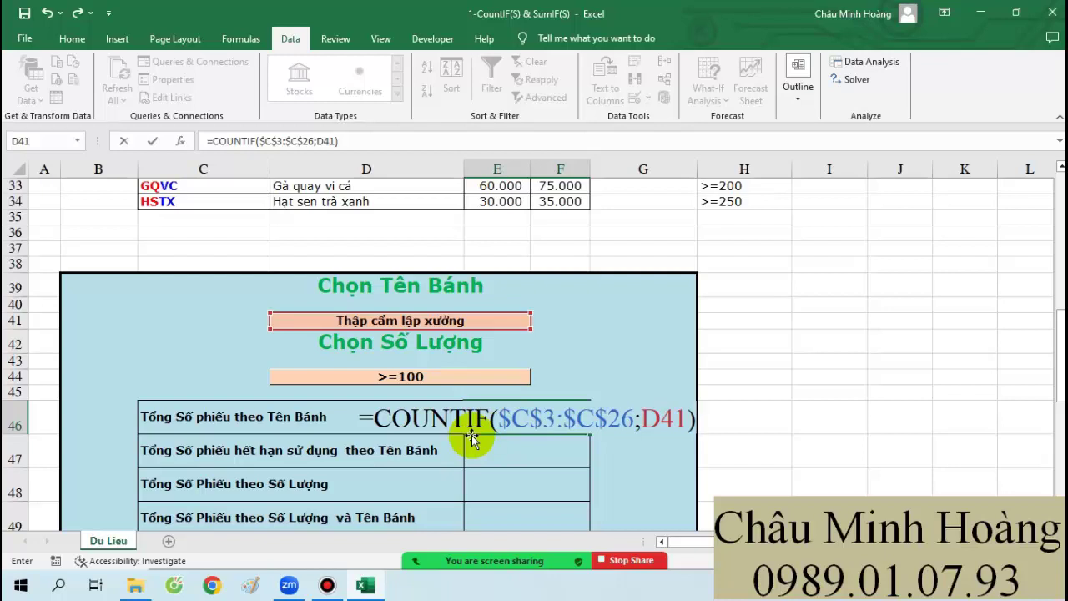
{"action": "key", "text": "Return"}
Step: Remove the equals sign from the COUNTIF formula in E46 so it displays as text, and widen column F to fit it
{"action": "double_click", "coordinate": [477, 428]}
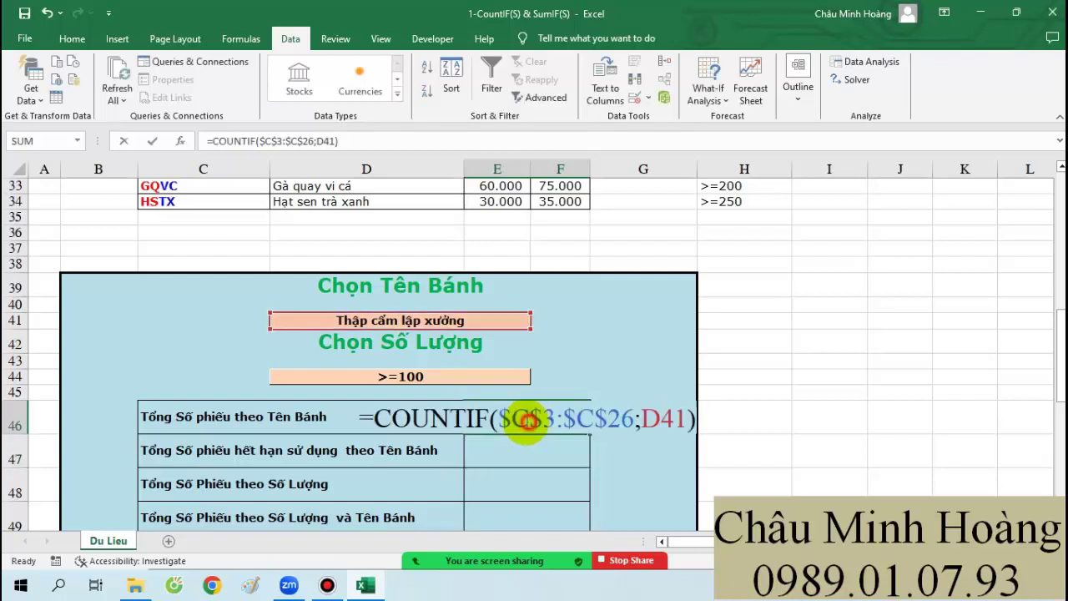
{"action": "left_click", "coordinate": [355, 418]}
{"action": "key", "text": "Delete"}
{"action": "key", "text": "Return"}
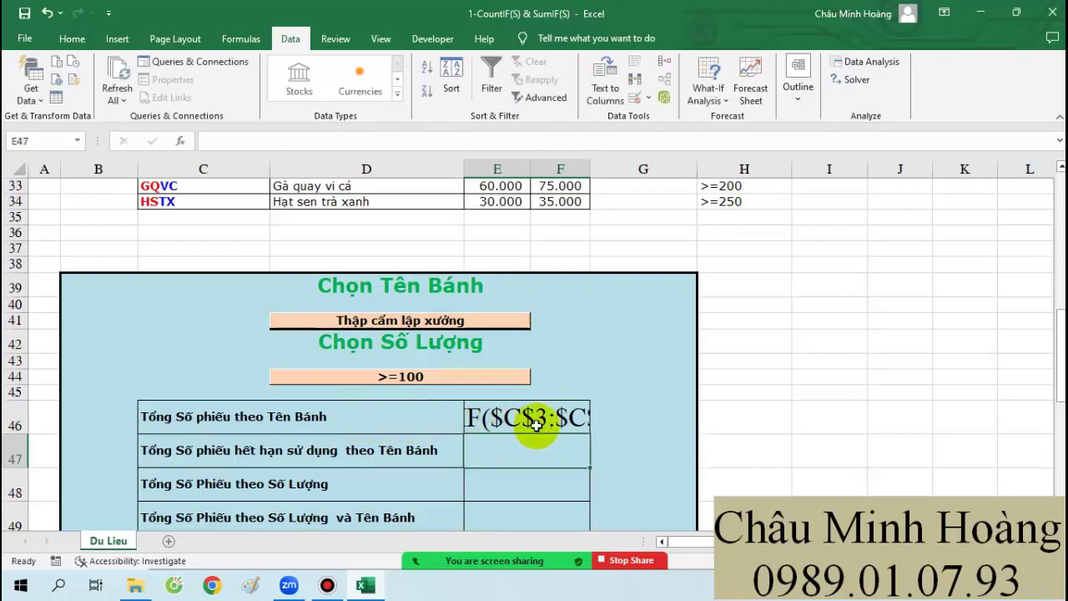
{"action": "left_click", "coordinate": [554, 417]}
{"action": "left_click_drag", "start_coordinate": [591, 169], "coordinate": [835, 209]}
{"action": "scroll", "coordinate": [742, 310], "scroll_direction": "down", "scroll_amount": 1}
{"action": "scroll", "coordinate": [743, 310], "scroll_direction": "down", "scroll_amount": 1}
Step: Start a COUNTIFS formula in E47 with the absolute Ghi chú range $G$3:$G$26 as the first criteria range
{"action": "left_click", "coordinate": [489, 354]}
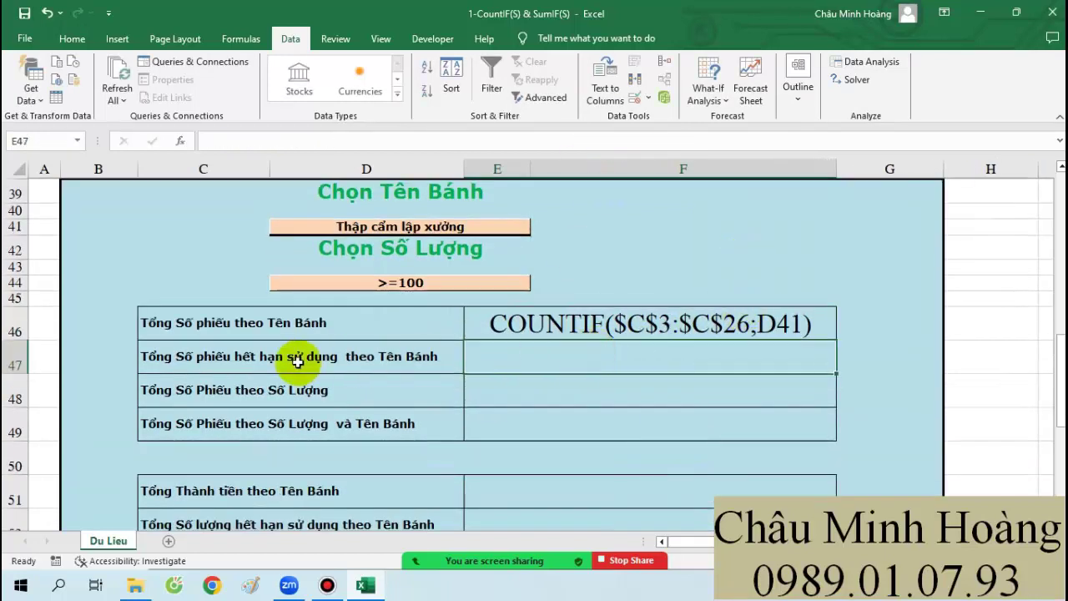
{"action": "type", "text": "=count"}
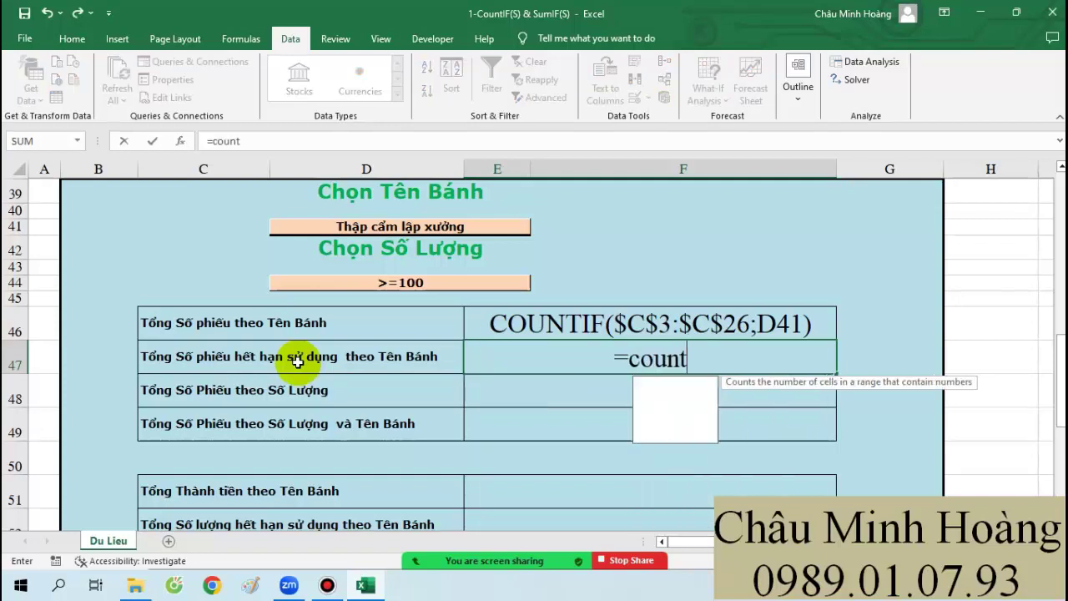
{"action": "type", "text": "if"}
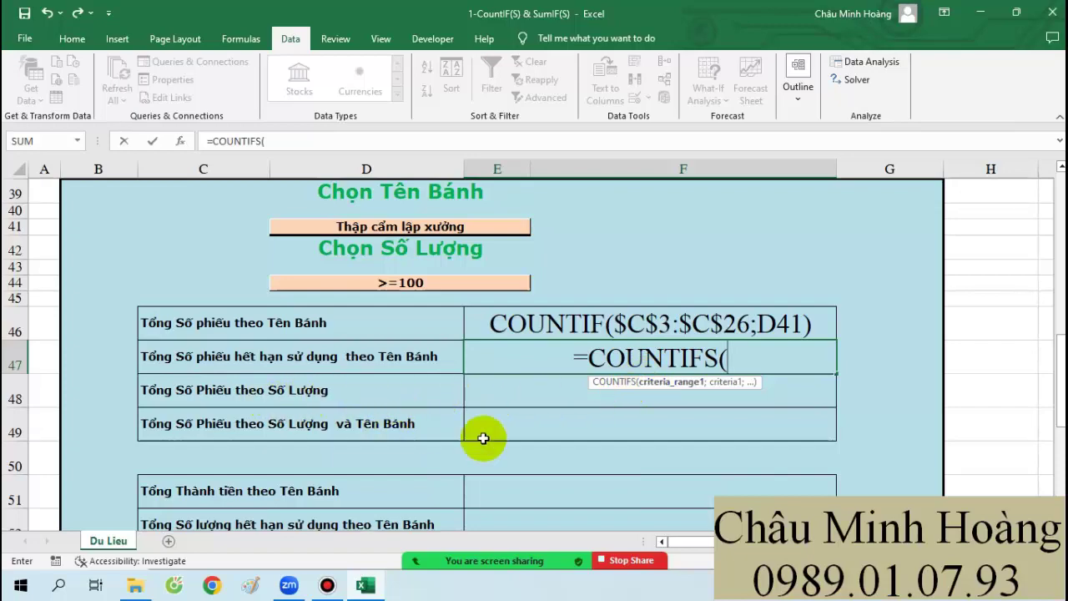
{"action": "scroll", "coordinate": [500, 430], "scroll_direction": "up", "scroll_amount": 13}
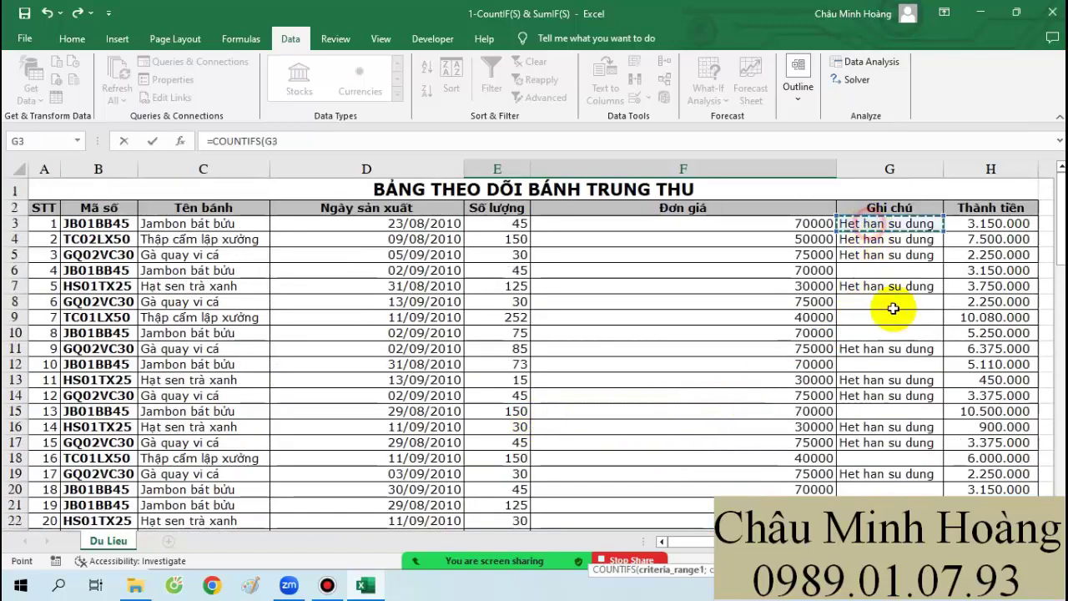
{"action": "scroll", "coordinate": [893, 308], "scroll_direction": "down", "scroll_amount": 4}
{"action": "left_click", "coordinate": [896, 394], "text": "shift"}
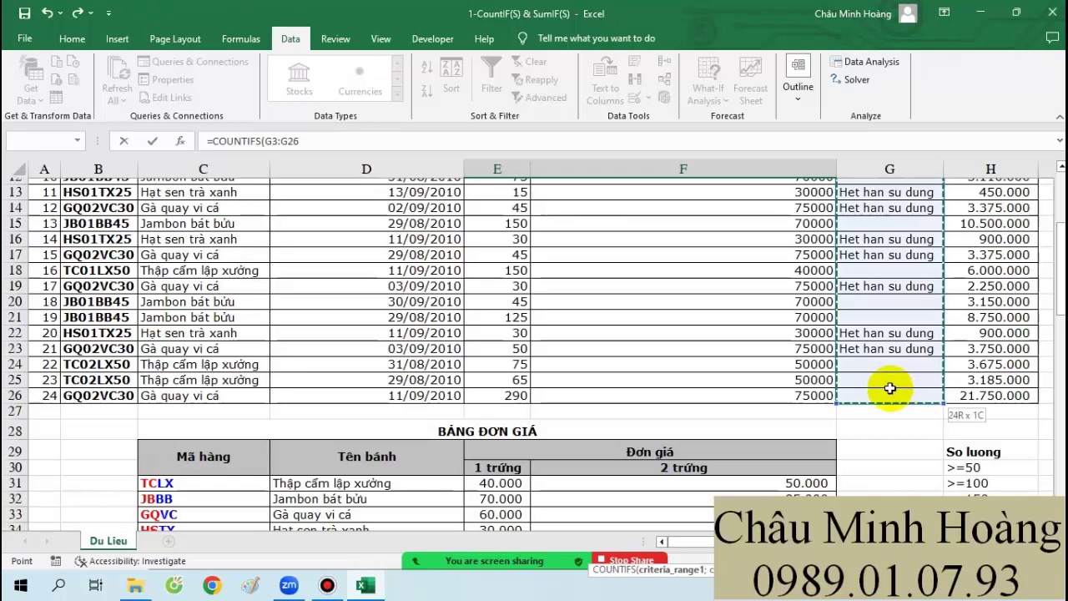
{"action": "scroll", "coordinate": [865, 375], "scroll_direction": "down", "scroll_amount": 6}
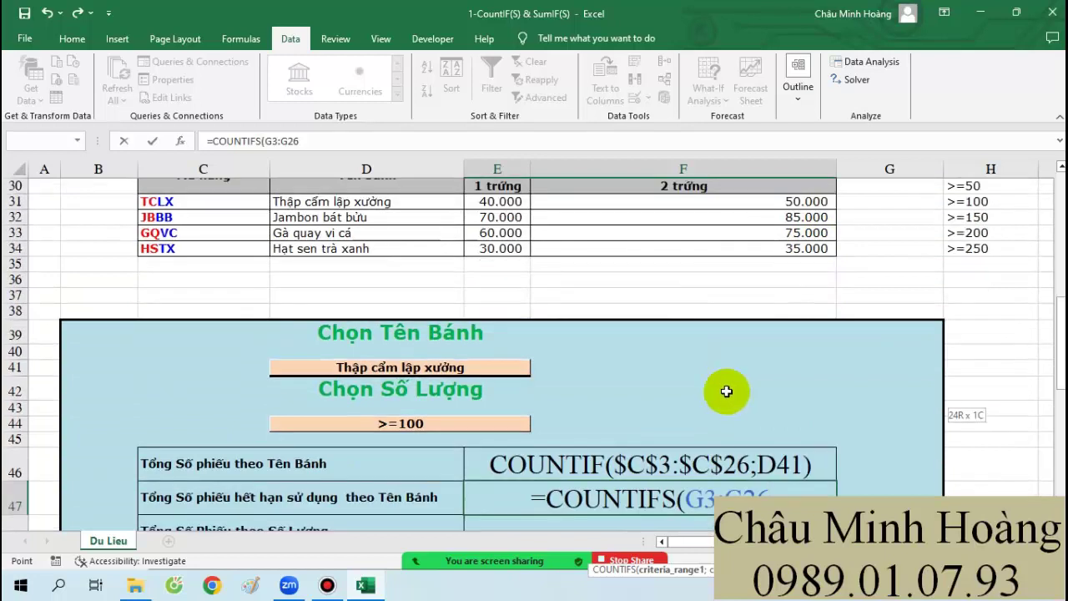
{"action": "scroll", "coordinate": [726, 391], "scroll_direction": "down", "scroll_amount": 1}
{"action": "key", "text": "F4"}
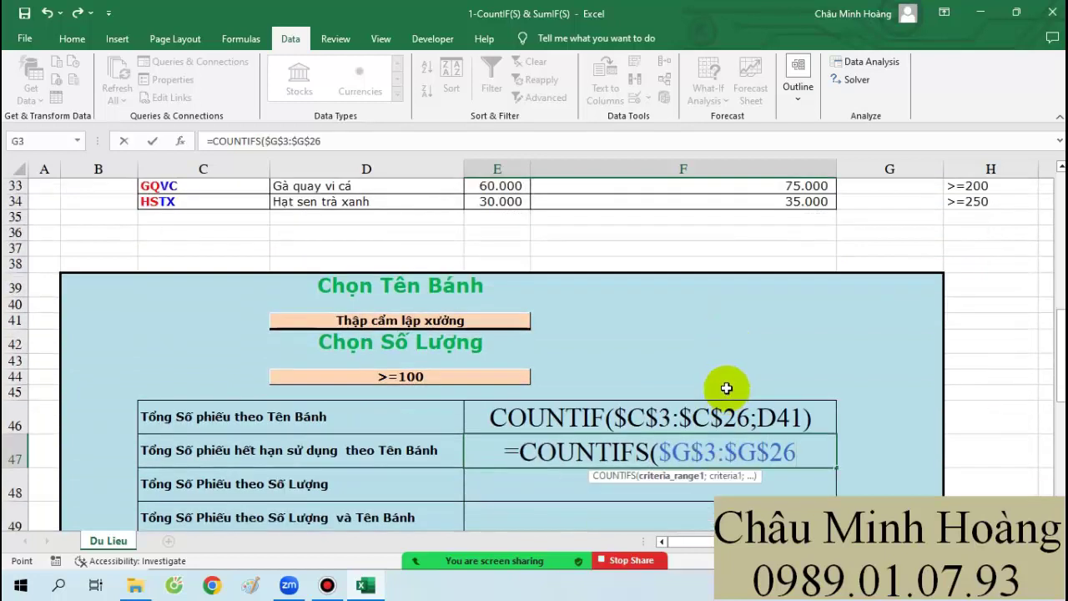
Step: Add "Het han su dung" as the first criterion of the COUNTIFS formula in E47
{"action": "type", "text": ";\"Het"}
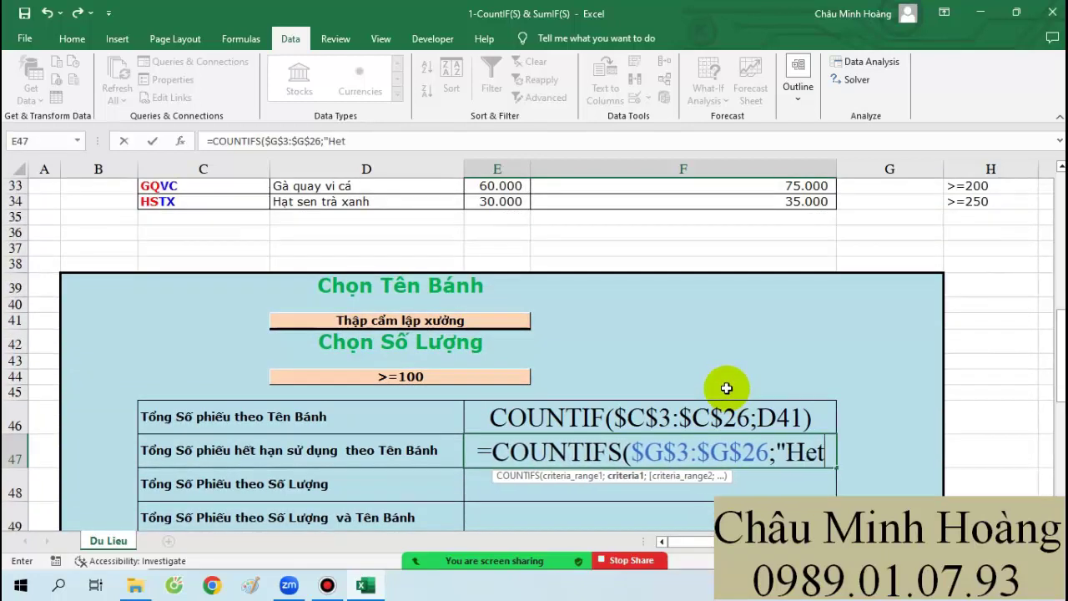
{"action": "type", "text": "han"}
{"action": "key", "text": "BackSpace"}
{"action": "key", "text": "BackSpace"}
{"action": "key", "text": "BackSpace"}
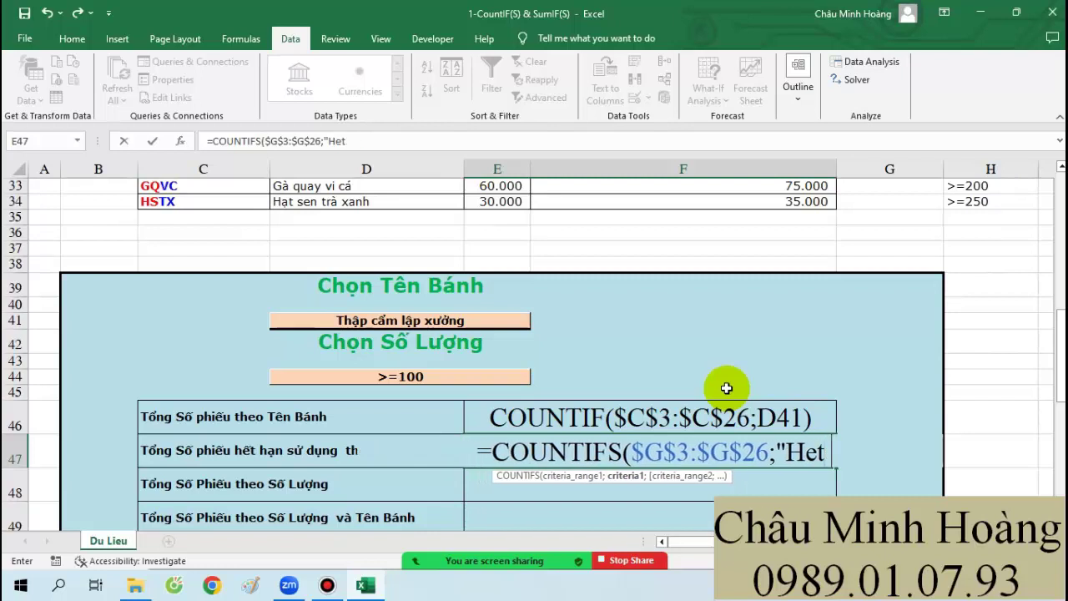
{"action": "type", "text": "han su dung"}
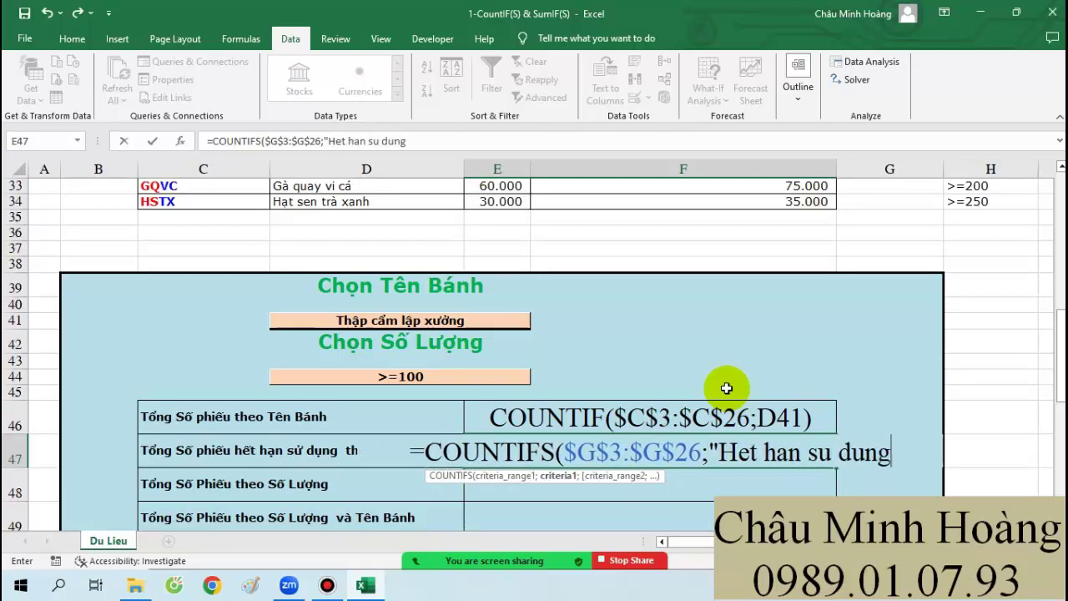
{"action": "type", "text": "\";"}
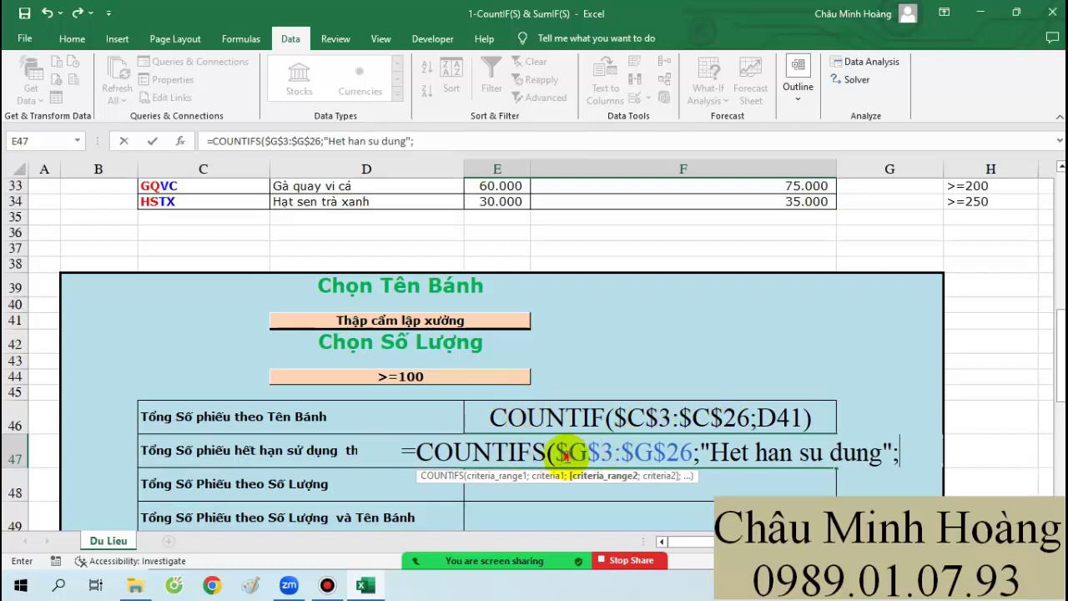
{"action": "left_click_drag", "start_coordinate": [564, 455], "coordinate": [906, 453]}
{"action": "left_click", "coordinate": [905, 459]}
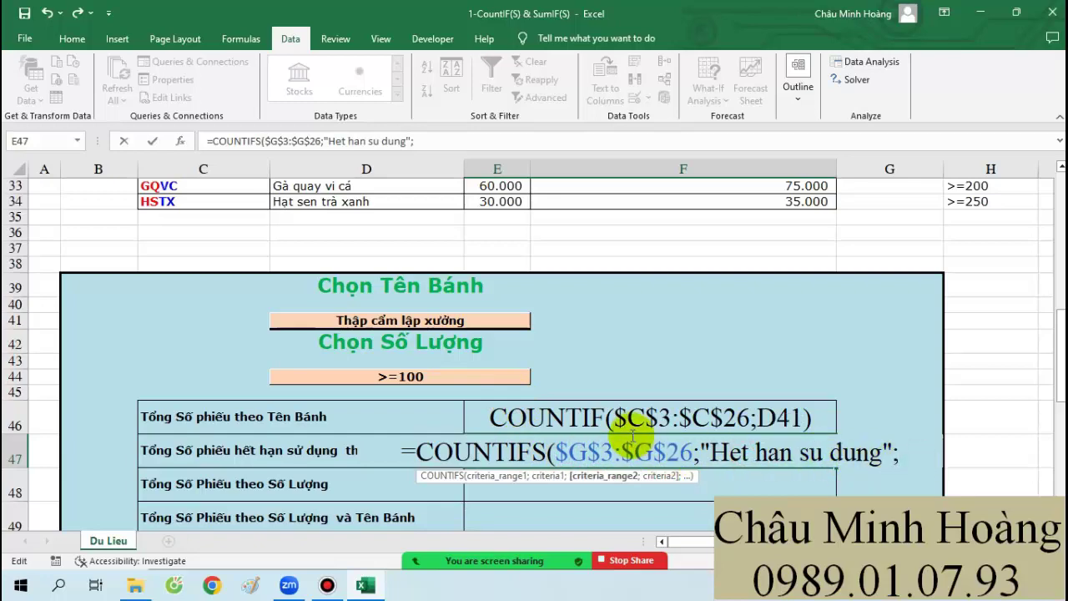
Step: Add $C$3:$C$26 as the second criteria range with $D$41 as its criterion, and complete the COUNTIFS formula in E47
{"action": "scroll", "coordinate": [371, 434], "scroll_direction": "up", "scroll_amount": 9}
{"action": "scroll", "coordinate": [225, 223], "scroll_direction": "up", "scroll_amount": 2}
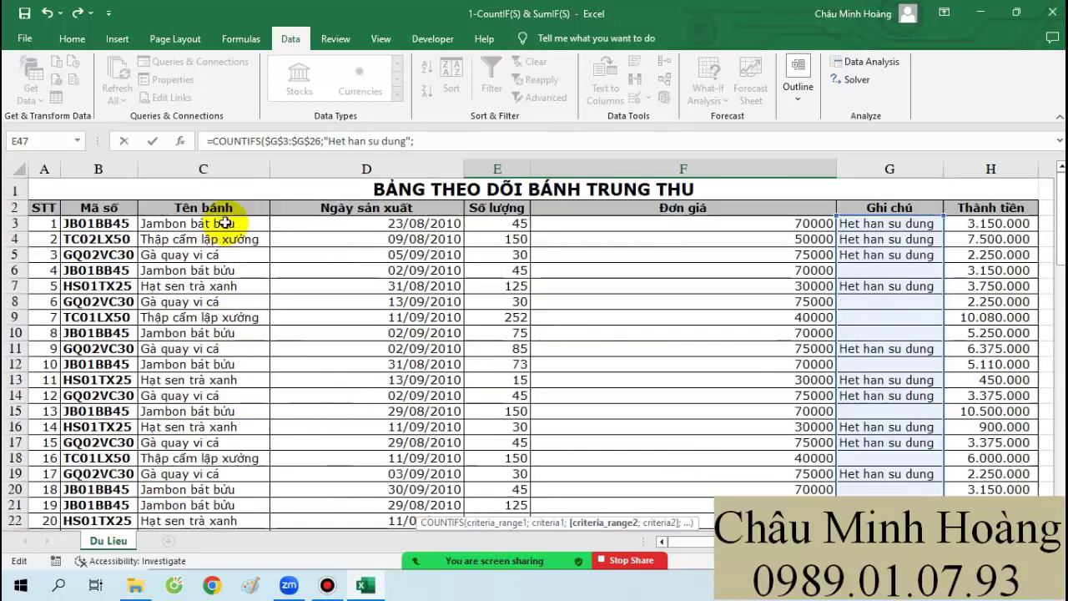
{"action": "scroll", "coordinate": [236, 277], "scroll_direction": "down", "scroll_amount": 4}
{"action": "left_click", "coordinate": [228, 399], "text": "shift"}
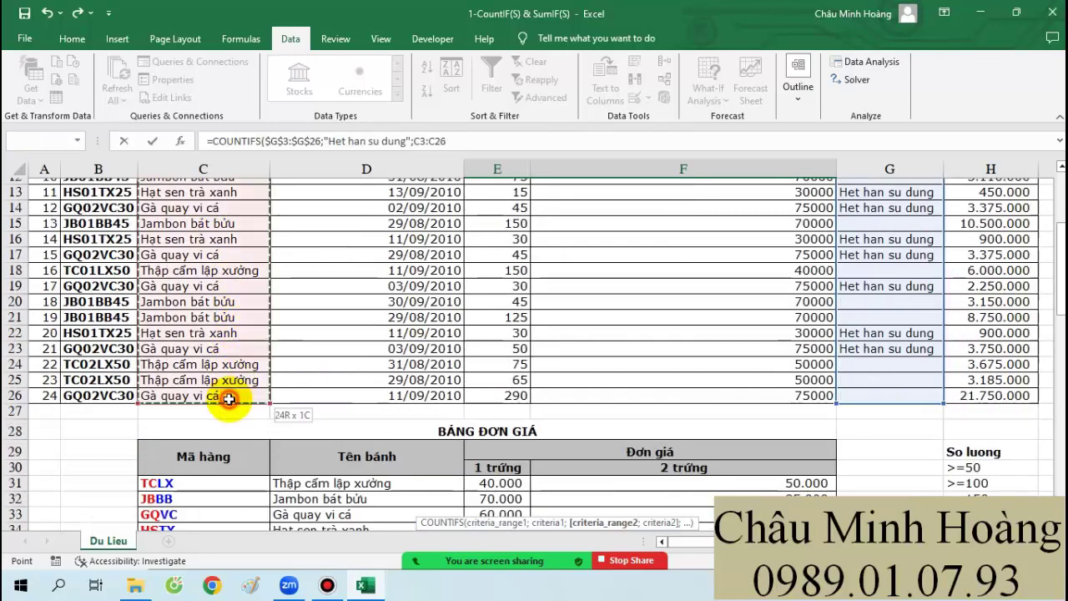
{"action": "key", "text": "F4"}
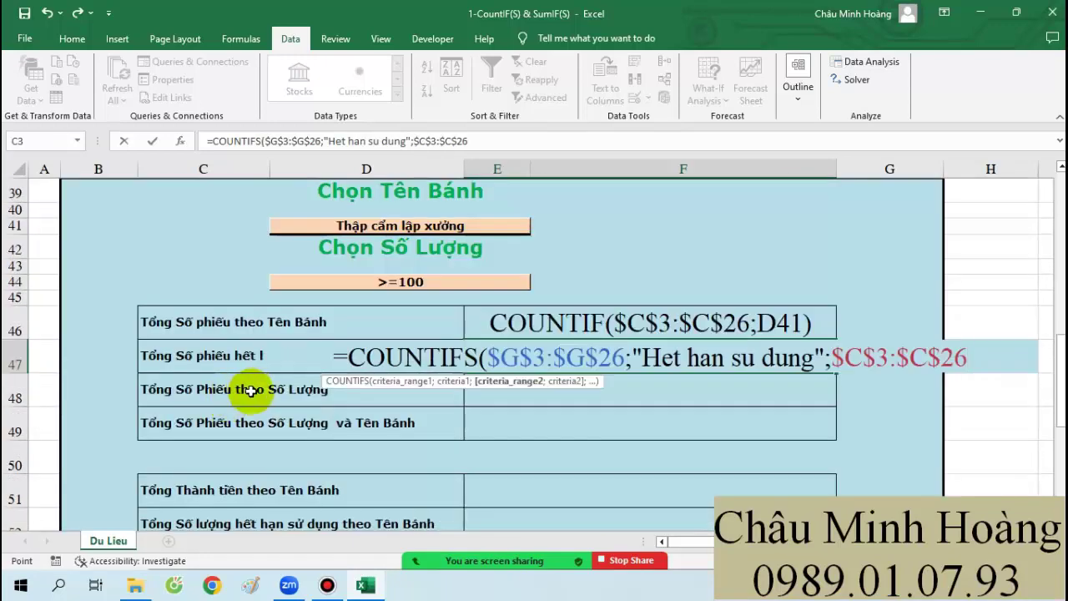
{"action": "type", "text": ";"}
{"action": "left_click", "coordinate": [378, 225]}
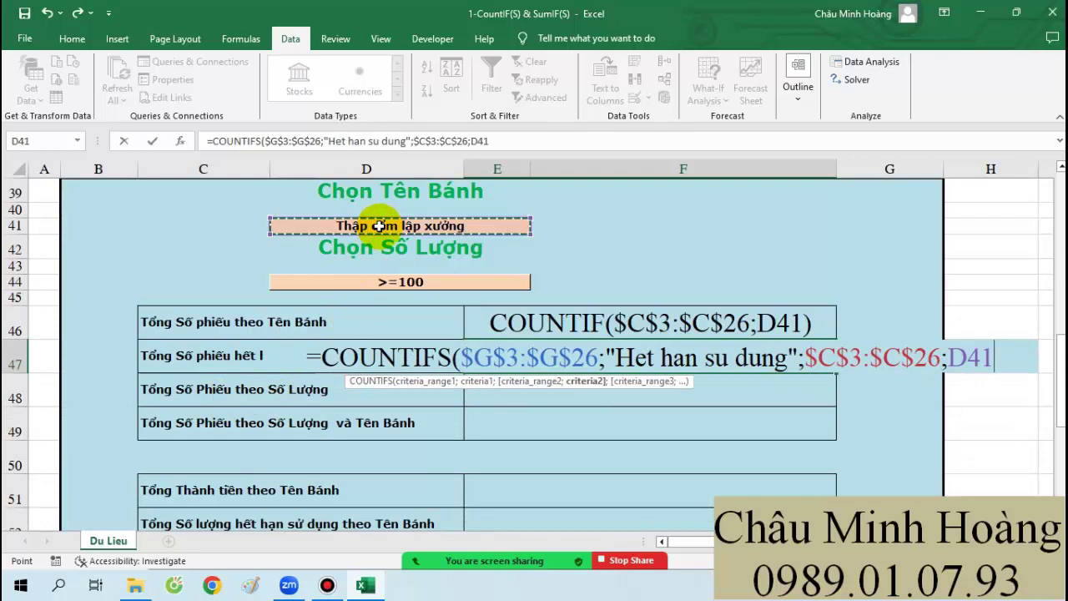
{"action": "key", "text": "F4"}
{"action": "type", "text": ")"}
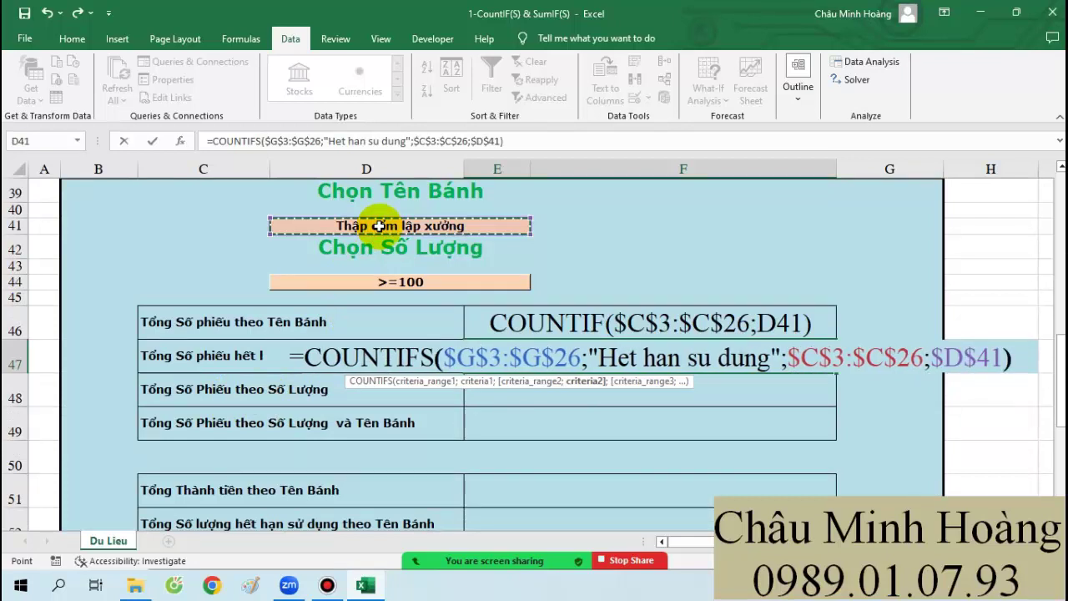
{"action": "key", "text": "Return"}
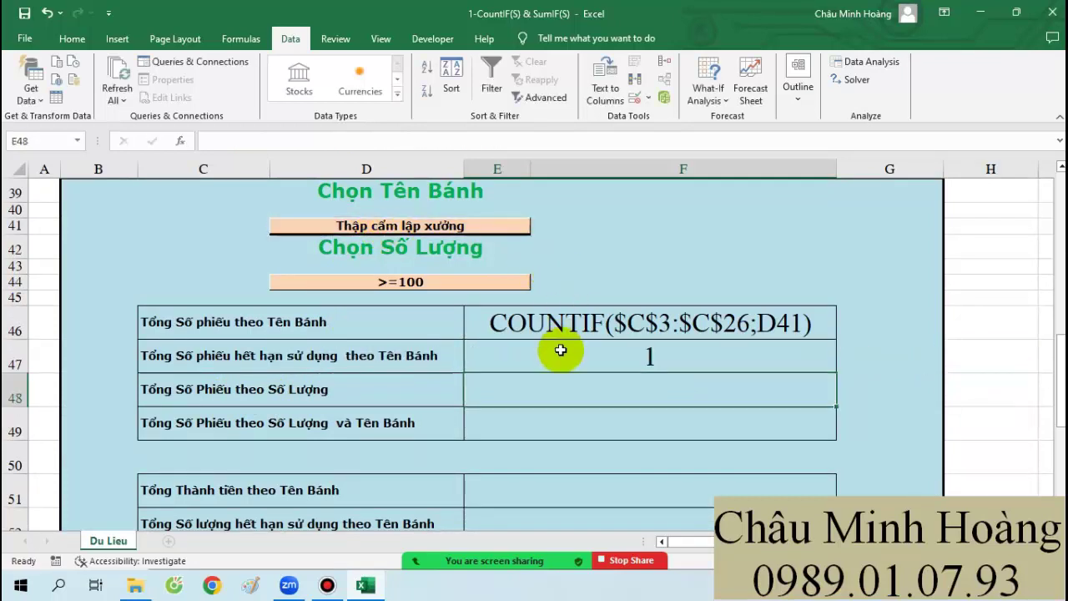
{"action": "double_click", "coordinate": [561, 350]}
{"action": "key", "text": "Escape"}
Step: Choose Gà quay vi cá as the cake name criterion in D41
{"action": "left_click", "coordinate": [464, 227]}
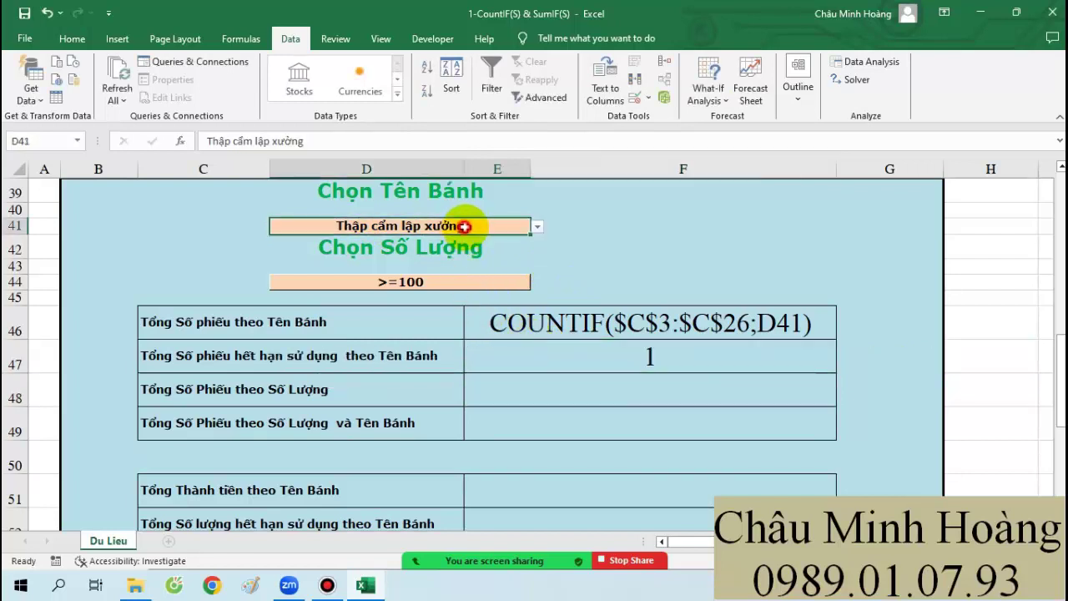
{"action": "left_click", "coordinate": [536, 224]}
{"action": "left_click", "coordinate": [434, 267]}
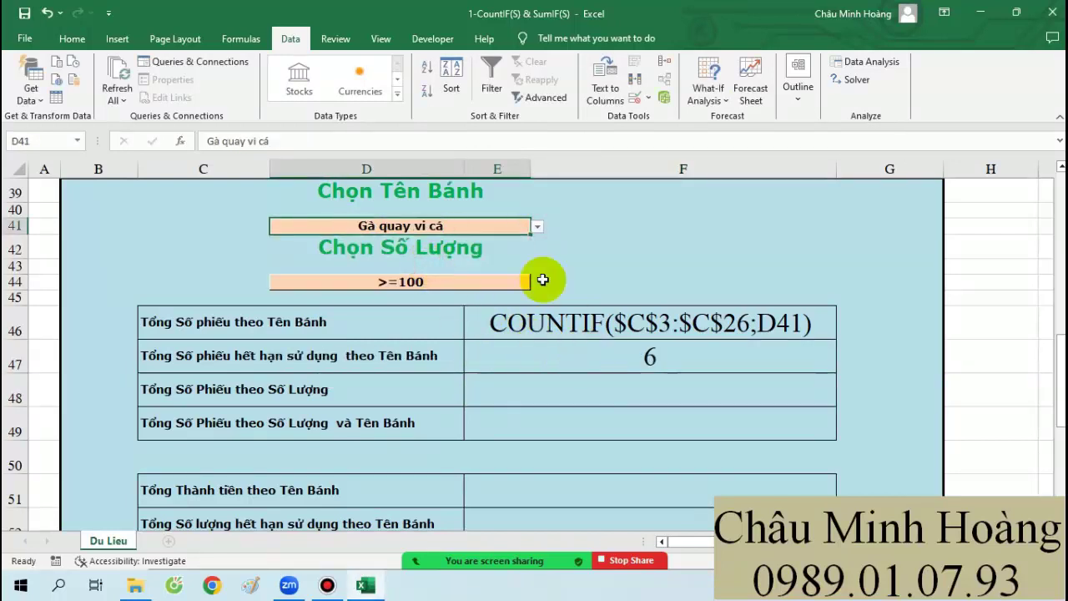
Step: Try the quantity criteria >=150 and >=250 in D44, and set the cell back to >=100
{"action": "left_click", "coordinate": [492, 280]}
{"action": "left_click", "coordinate": [537, 282]}
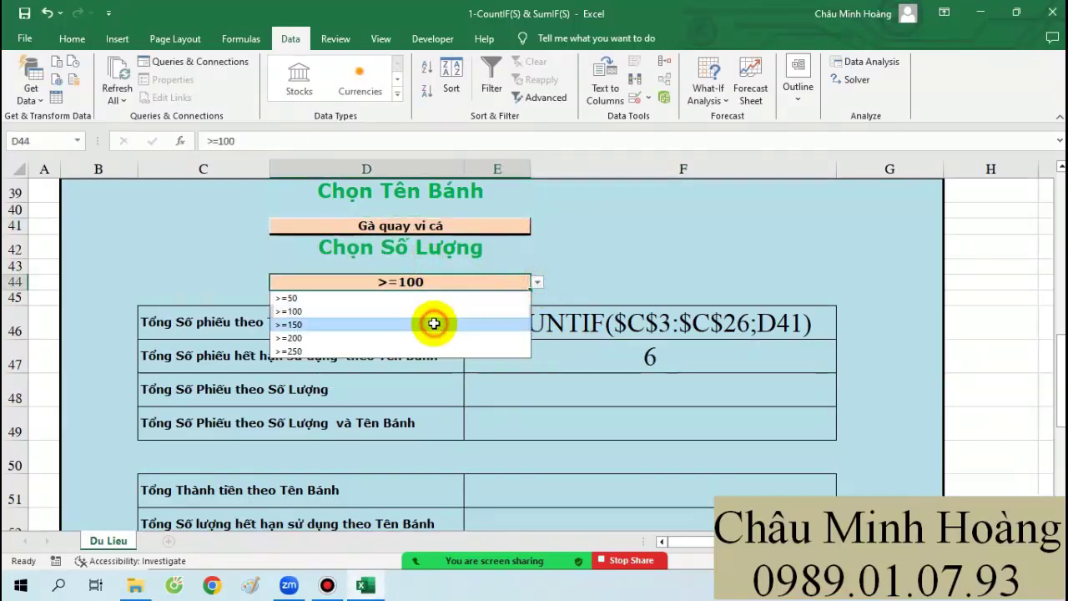
{"action": "left_click", "coordinate": [436, 322]}
{"action": "left_click", "coordinate": [538, 282]}
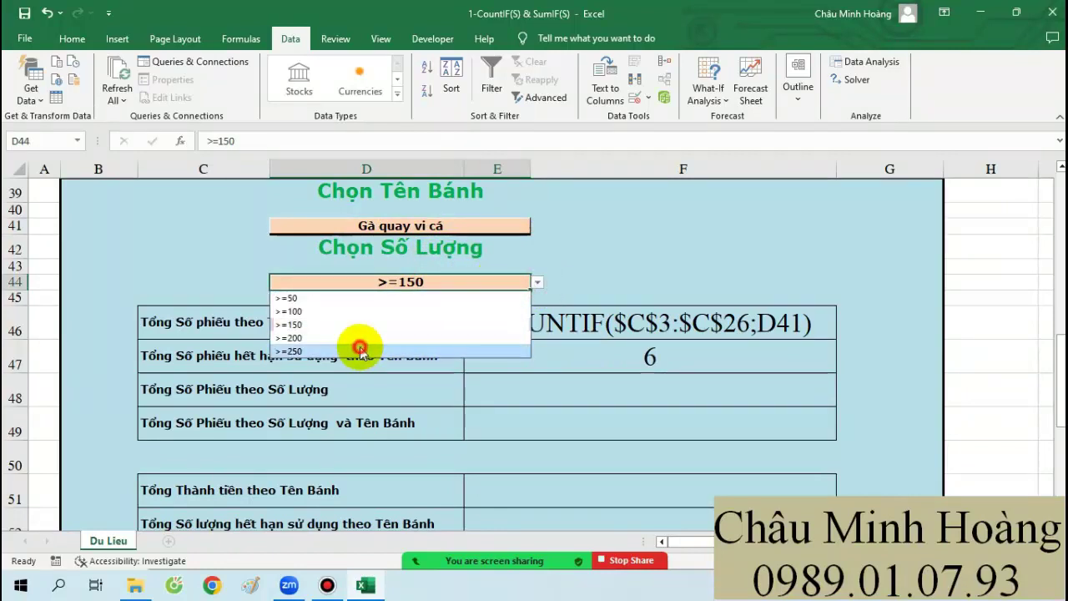
{"action": "left_click", "coordinate": [359, 345]}
{"action": "left_click", "coordinate": [538, 284]}
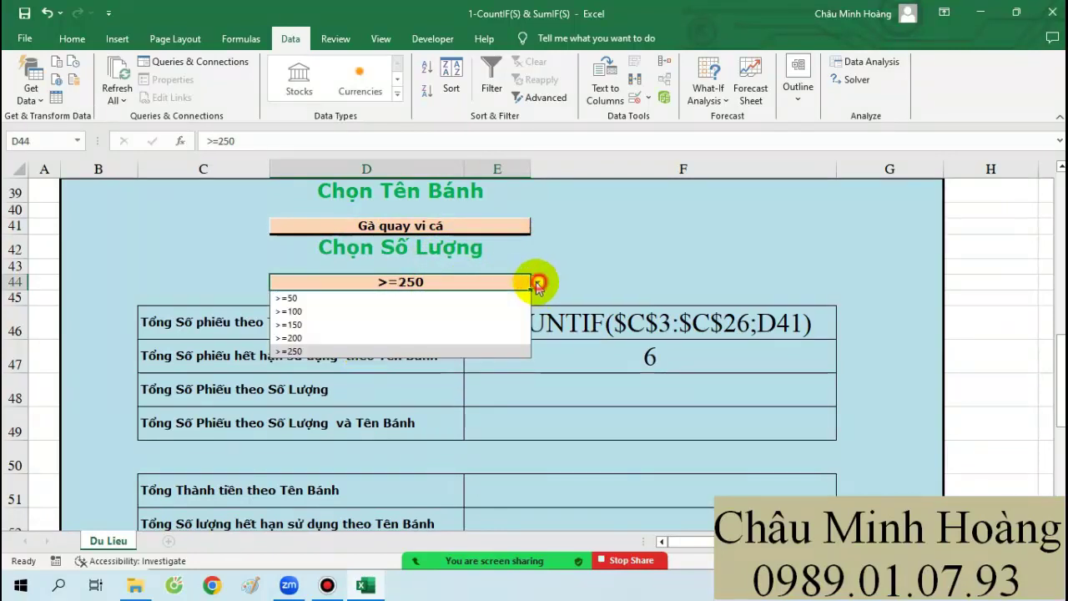
{"action": "left_click", "coordinate": [358, 312]}
{"action": "left_click", "coordinate": [545, 242]}
{"action": "left_click", "coordinate": [465, 222]}
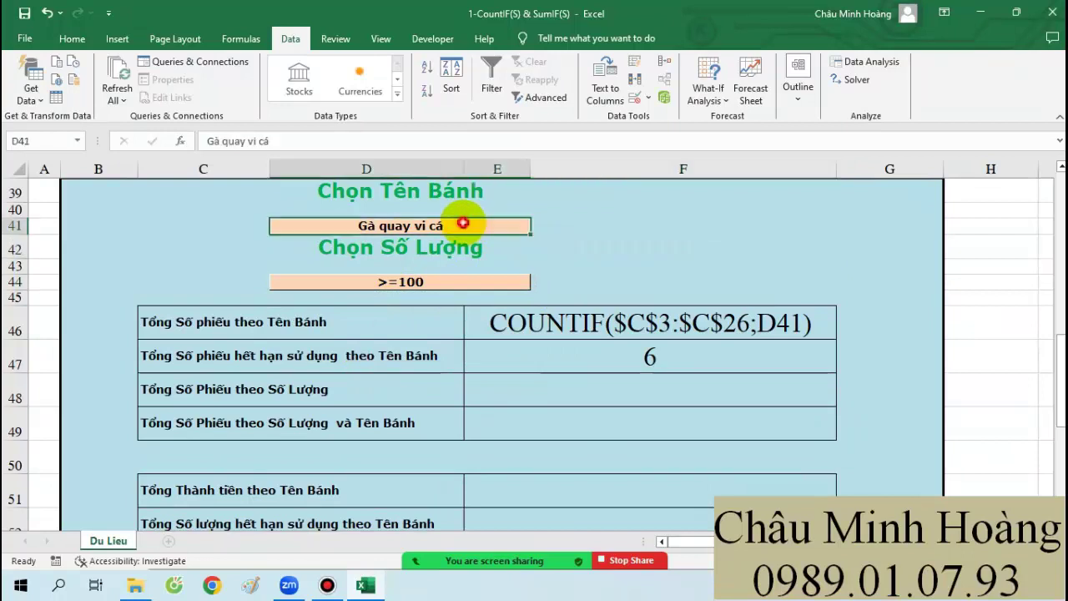
Step: Remove the equals sign from the COUNTIFS formula in E47 so it displays as text, and widen column F to fit it
{"action": "double_click", "coordinate": [577, 360]}
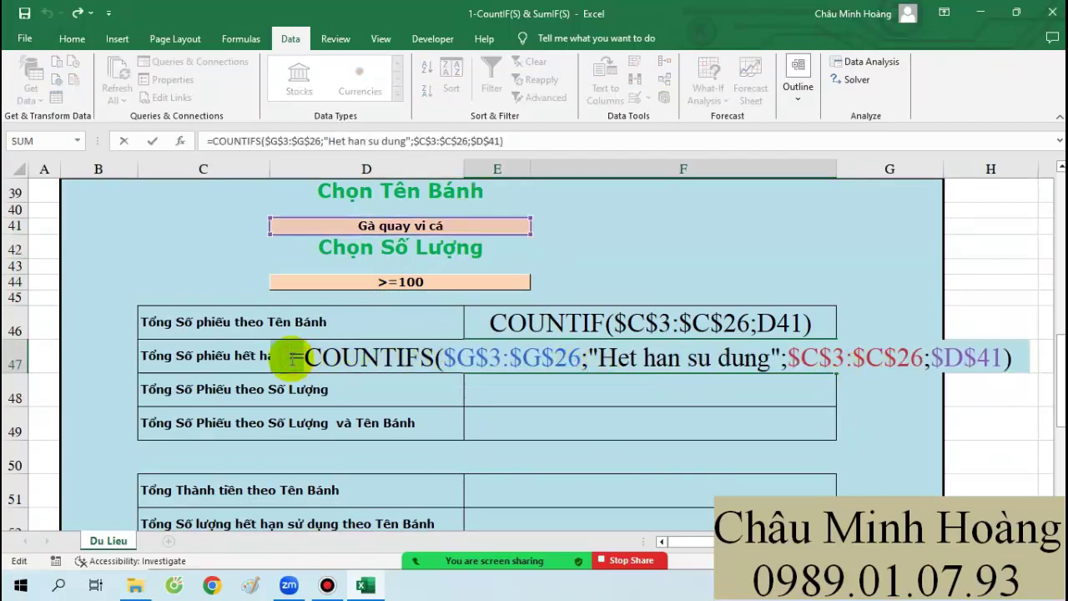
{"action": "key", "text": "Return"}
{"action": "left_click_drag", "start_coordinate": [818, 169], "coordinate": [937, 225]}
{"action": "left_click", "coordinate": [834, 332]}
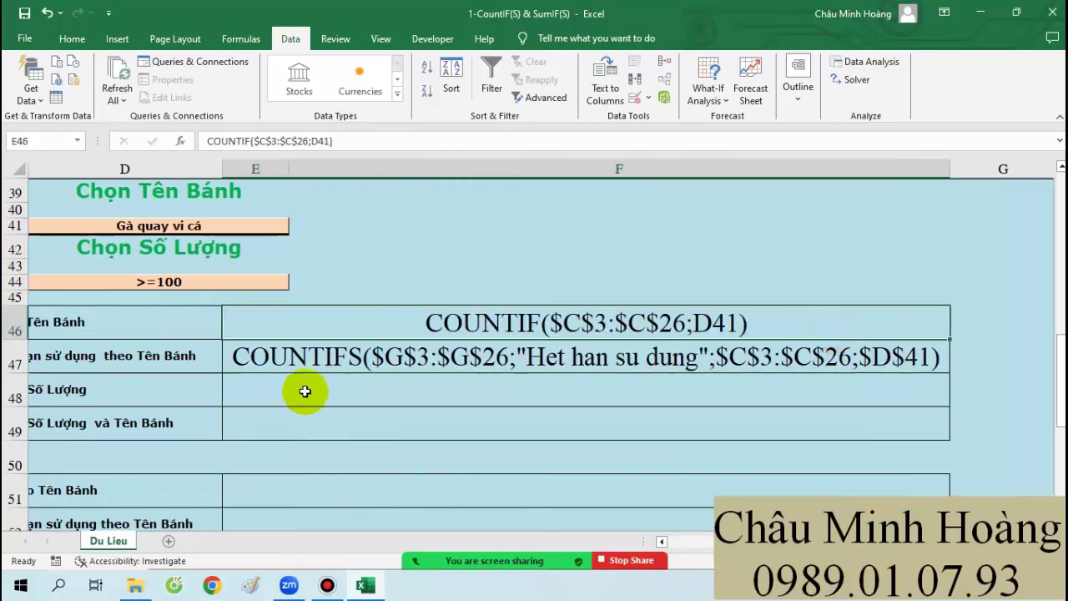
Step: Start a COUNTIF formula in E48 with the absolute Số lượng range $E$3:$E$26 as its range
{"action": "left_click", "coordinate": [191, 391]}
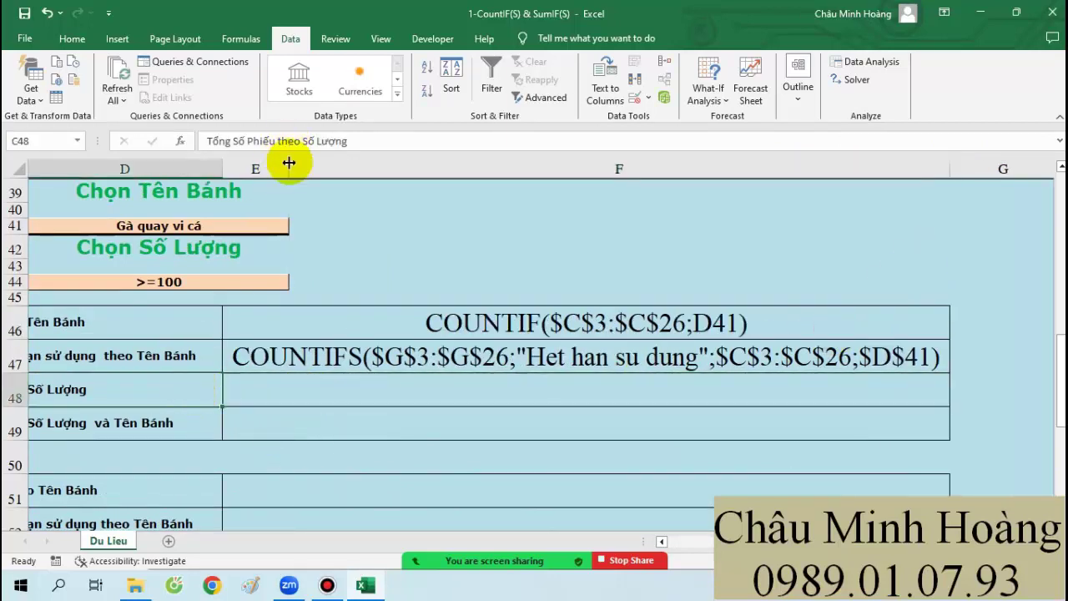
{"action": "left_click", "coordinate": [292, 386]}
{"action": "left_click", "coordinate": [198, 390]}
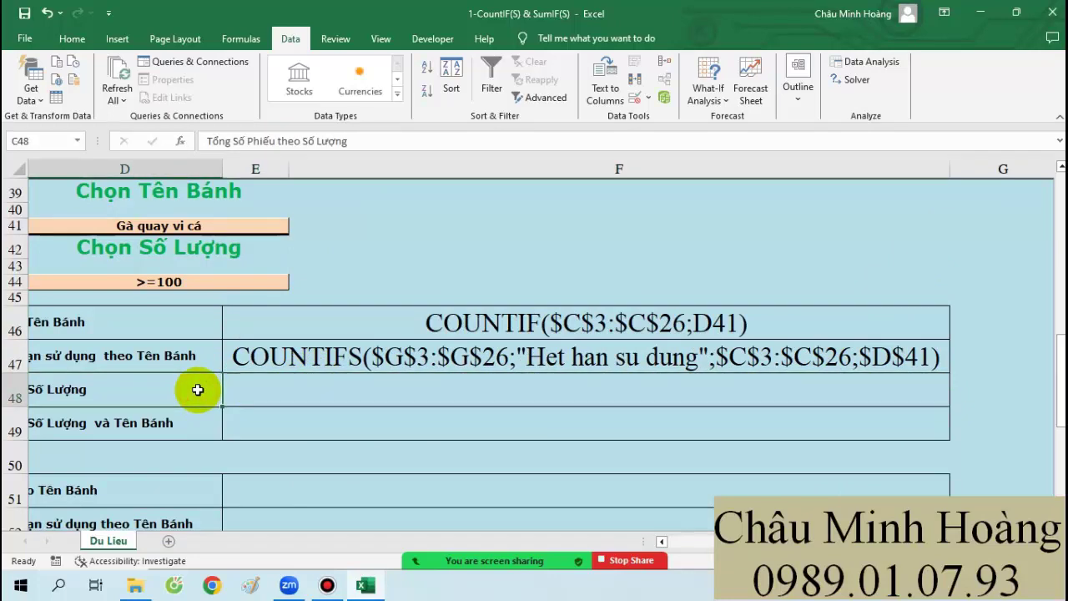
{"action": "left_click", "coordinate": [303, 396]}
{"action": "type", "text": "=count"}
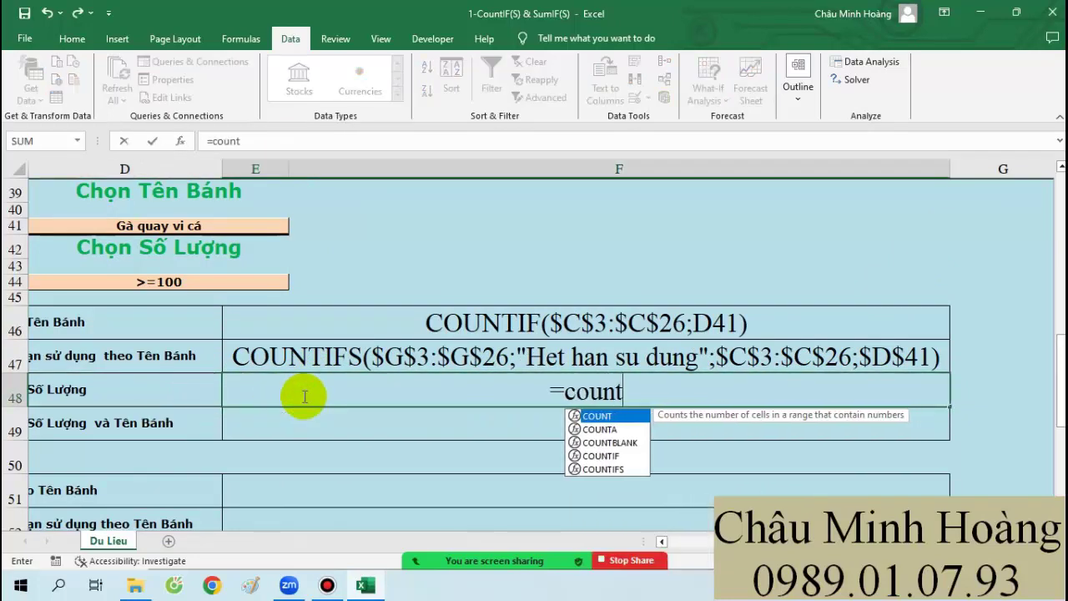
{"action": "double_click", "coordinate": [608, 455]}
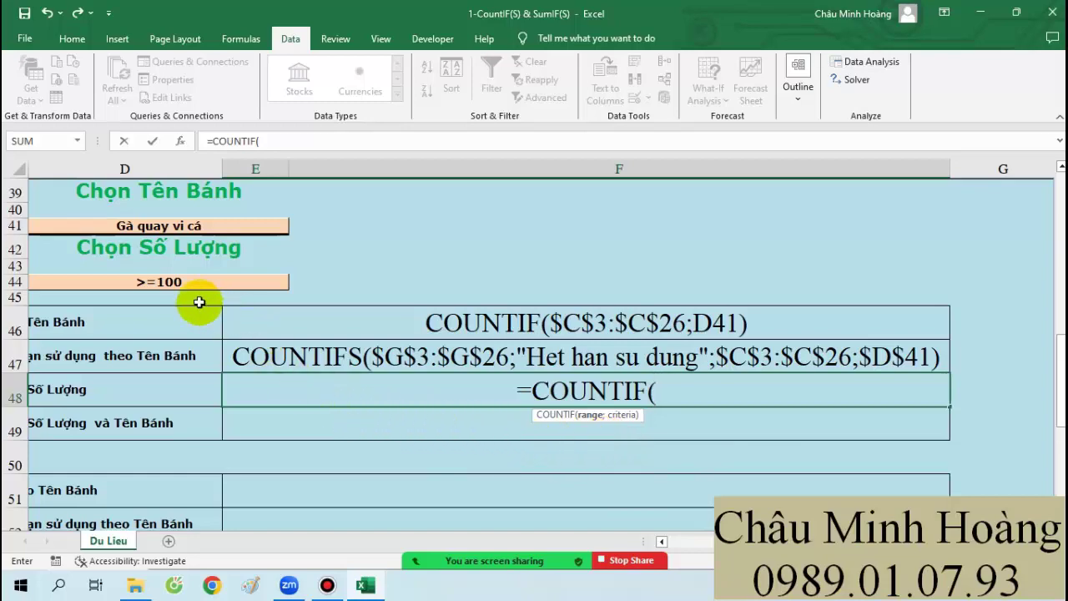
{"action": "scroll", "coordinate": [362, 362], "scroll_direction": "up", "scroll_amount": 10}
{"action": "scroll", "coordinate": [367, 375], "scroll_direction": "up", "scroll_amount": 3}
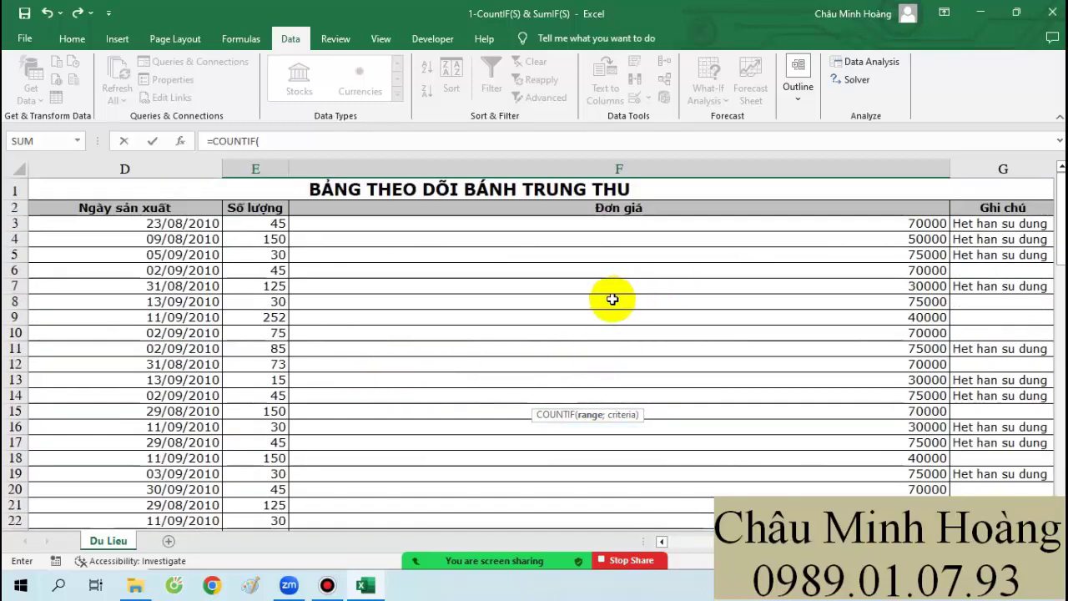
{"action": "scroll", "coordinate": [266, 325], "scroll_direction": "down", "scroll_amount": 6}
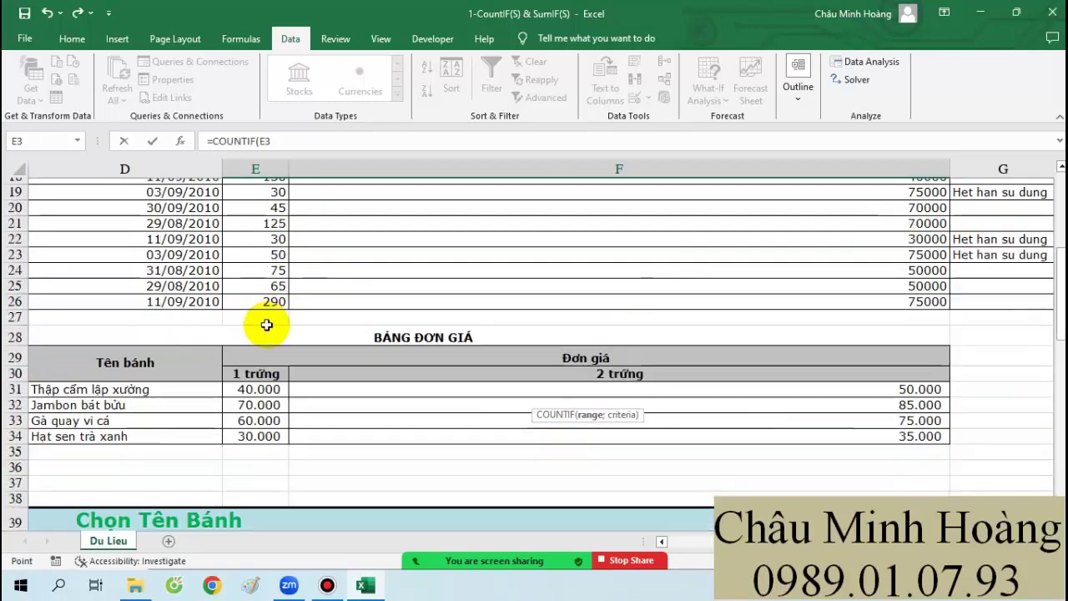
{"action": "left_click_drag", "start_coordinate": [266, 298], "coordinate": [277, 303]}
{"action": "scroll", "coordinate": [410, 338], "scroll_direction": "down", "scroll_amount": 5}
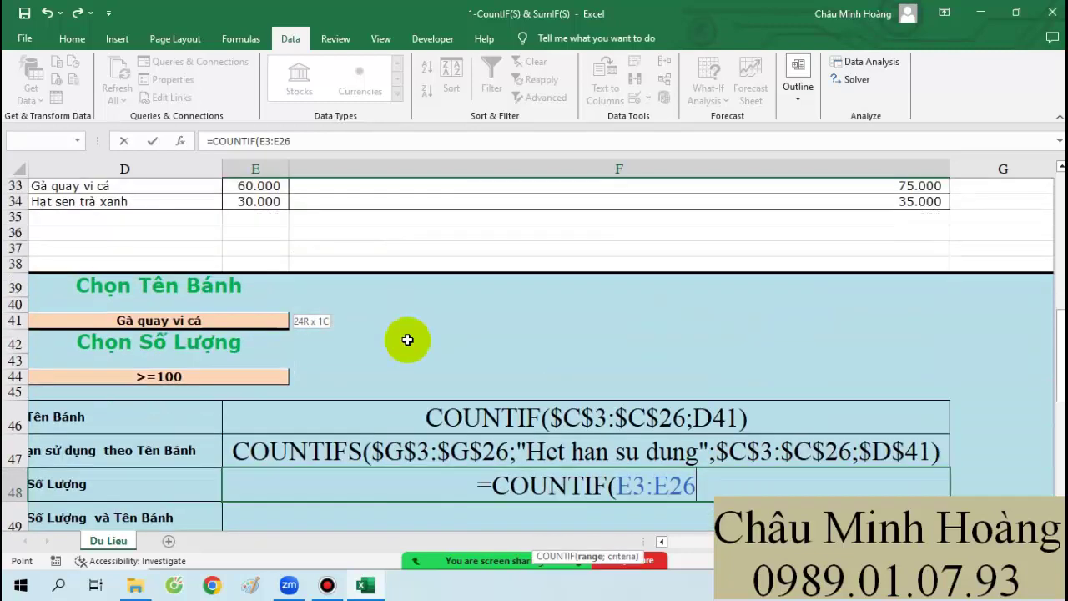
{"action": "key", "text": "F4"}
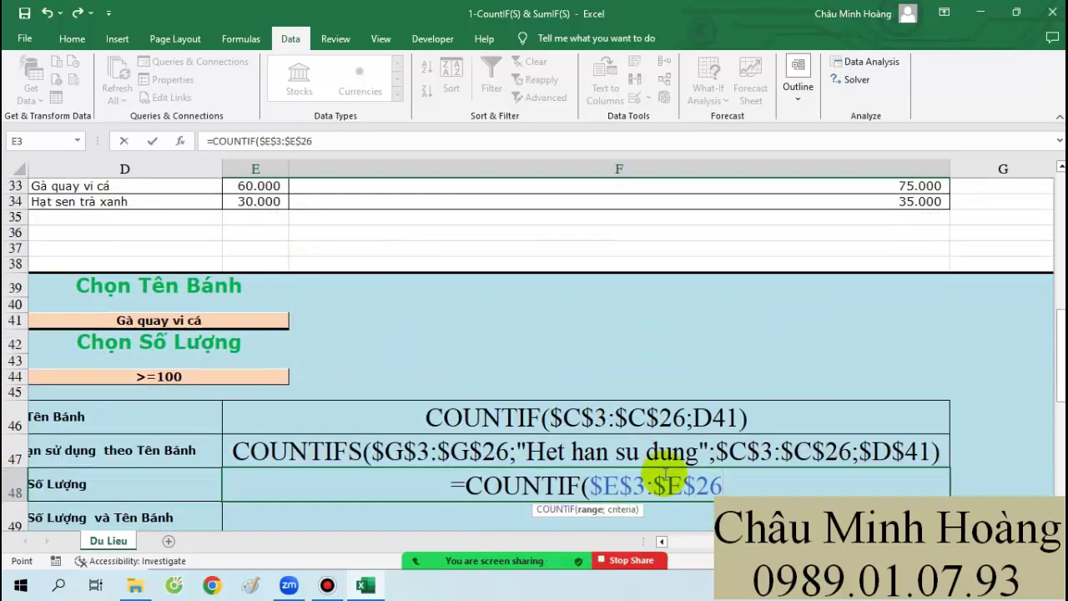
Step: Add D44 as the criterion of the COUNTIF formula in E48 and complete it
{"action": "type", "text": ";"}
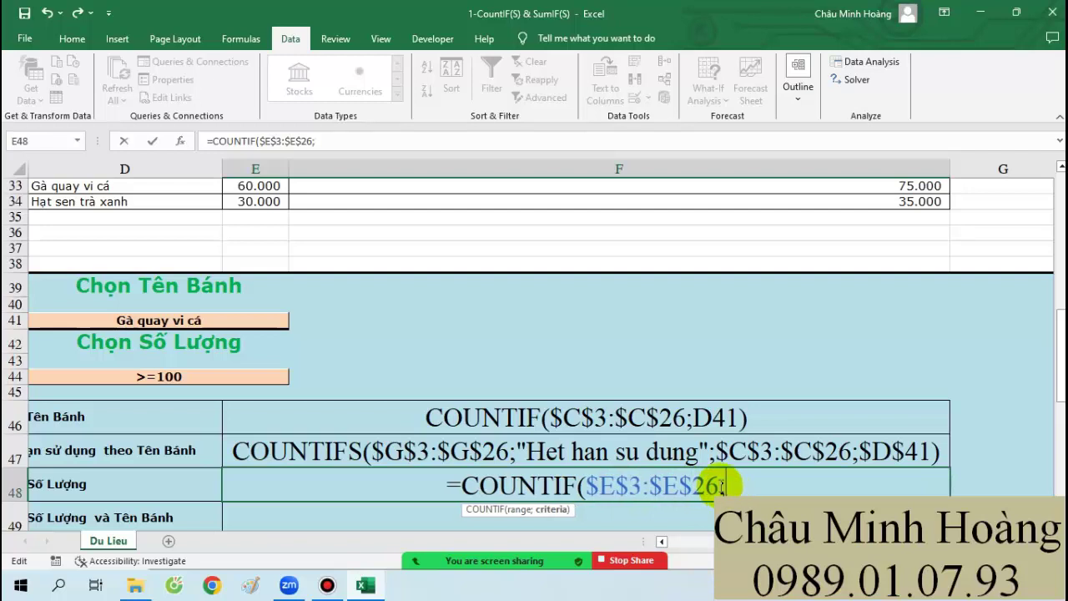
{"action": "left_click", "coordinate": [243, 369]}
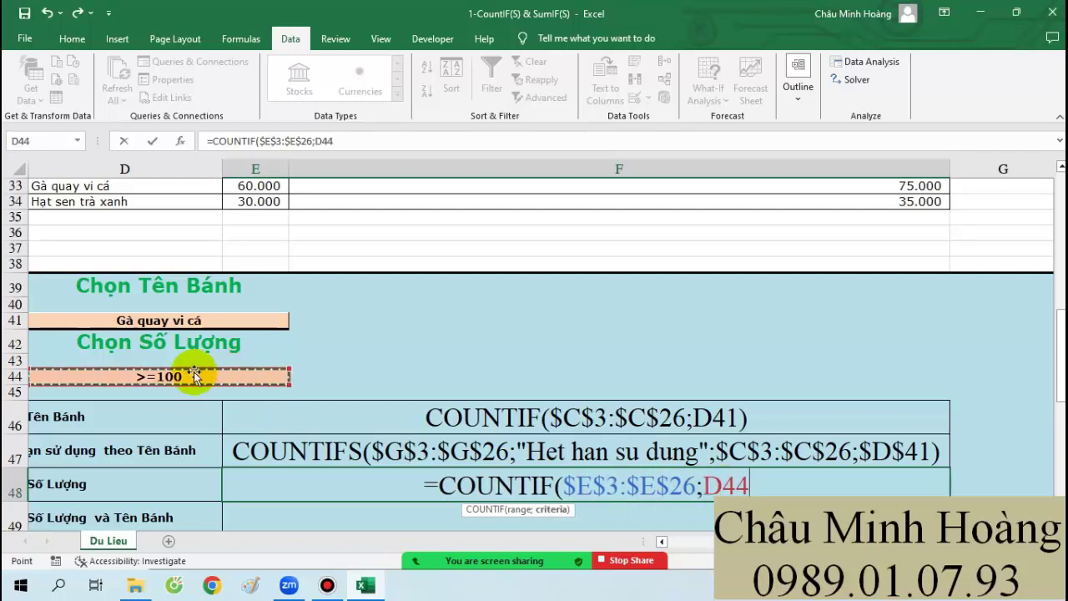
{"action": "key", "text": "Return"}
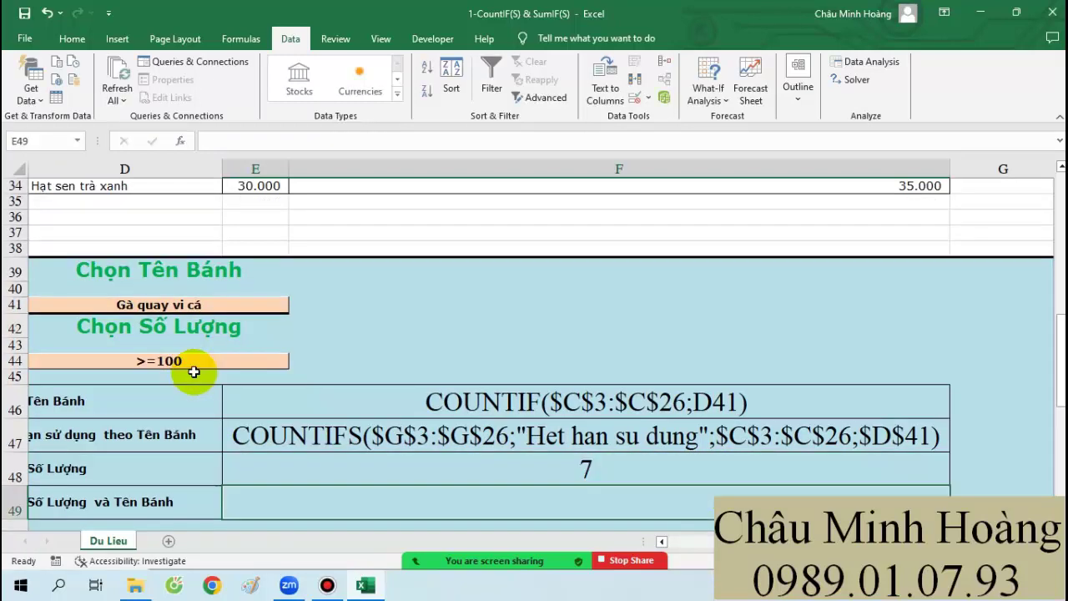
Step: Choose >=150 as the quantity criterion in D44
{"action": "left_click", "coordinate": [247, 364]}
{"action": "left_click", "coordinate": [298, 364]}
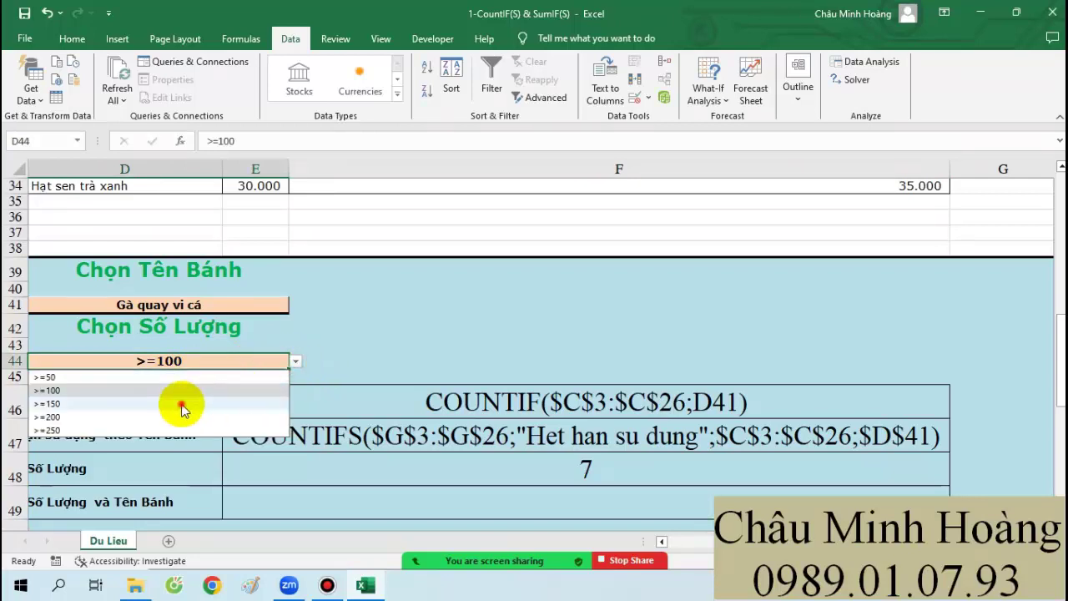
{"action": "left_click", "coordinate": [221, 388]}
Step: Remove the equals sign from the COUNTIF formula in E48 so it displays as text
{"action": "double_click", "coordinate": [529, 471]}
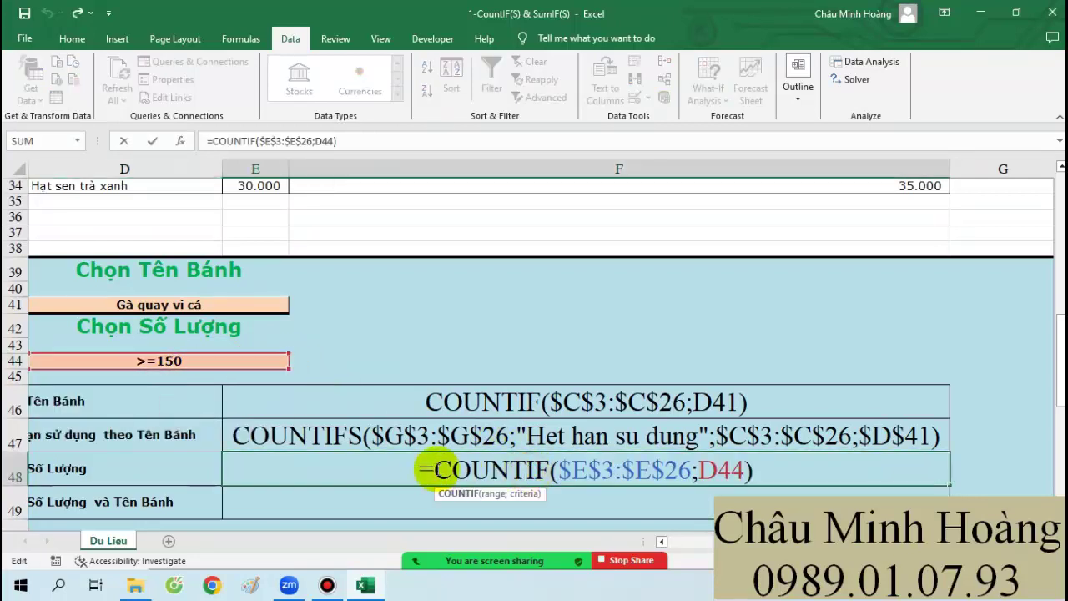
{"action": "left_click", "coordinate": [418, 470]}
{"action": "key", "text": "Delete"}
{"action": "key", "text": "Return"}
Step: Start a COUNTIFS formula in E49 with the absolute Số lượng range $E$3:$E$26 as the first criteria range
{"action": "left_click", "coordinate": [156, 501]}
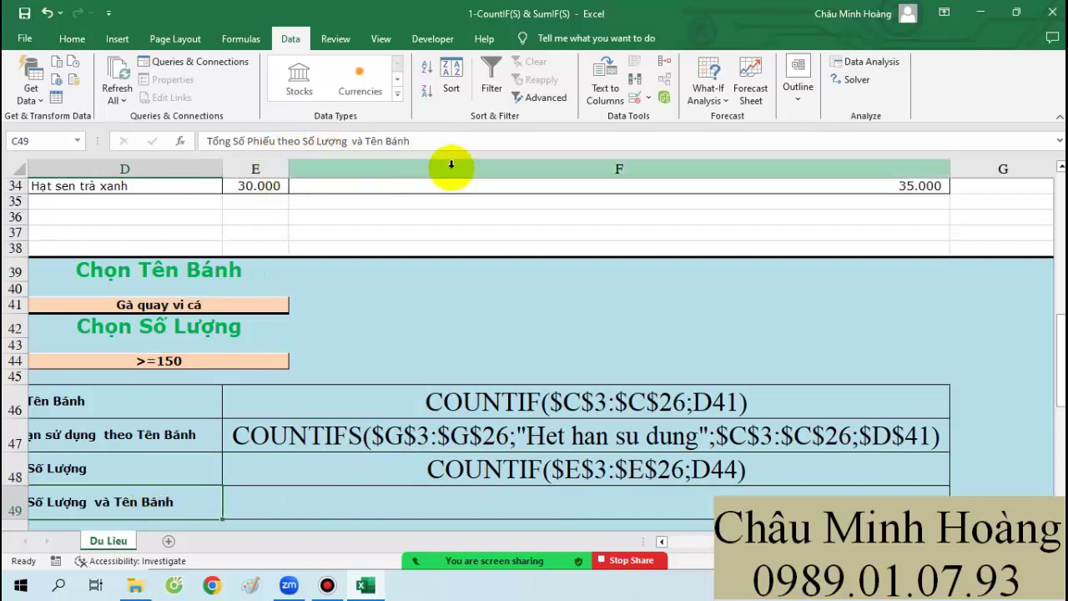
{"action": "left_click", "coordinate": [321, 503]}
{"action": "type", "text": "="}
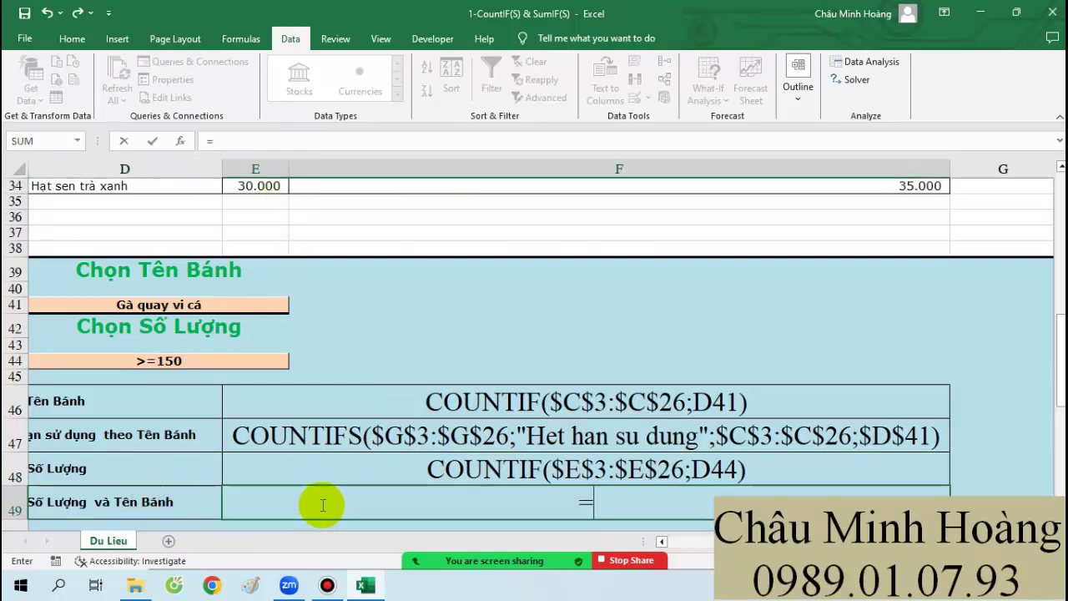
{"action": "type", "text": "countifs"}
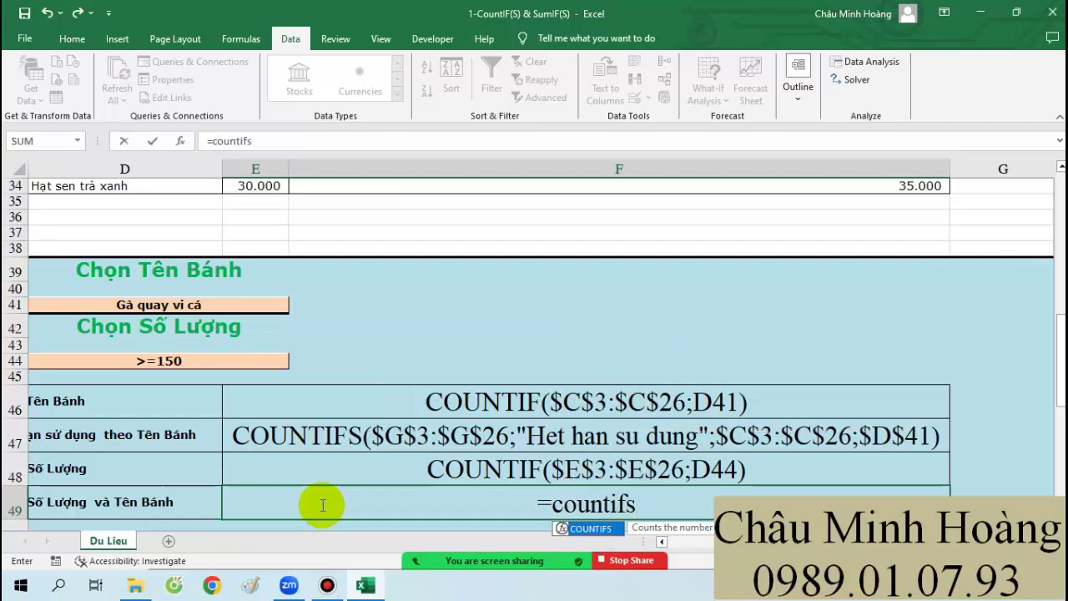
{"action": "key", "text": "Tab"}
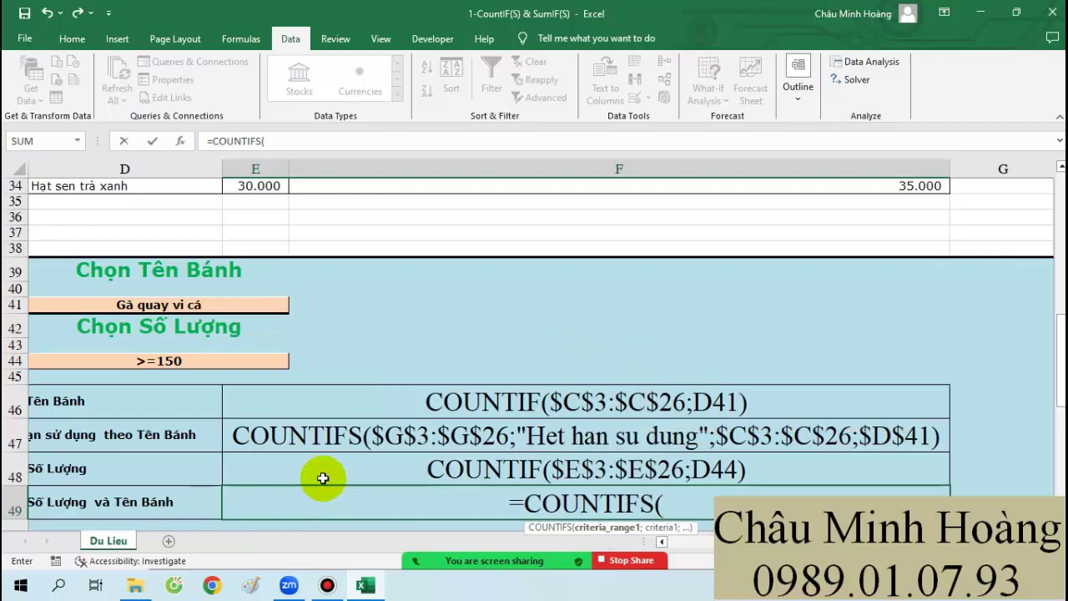
{"action": "scroll", "coordinate": [322, 477], "scroll_direction": "up", "scroll_amount": 11}
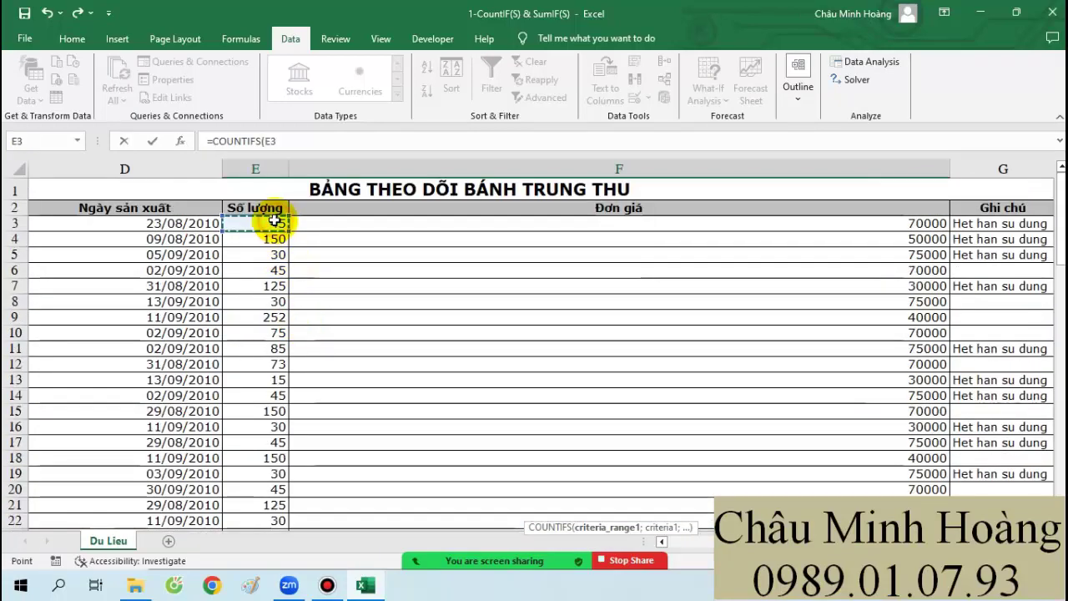
{"action": "scroll", "coordinate": [275, 221], "scroll_direction": "down", "scroll_amount": 6}
{"action": "left_click_drag", "start_coordinate": [275, 221], "coordinate": [375, 318]}
{"action": "scroll", "coordinate": [276, 303], "scroll_direction": "down", "scroll_amount": 7}
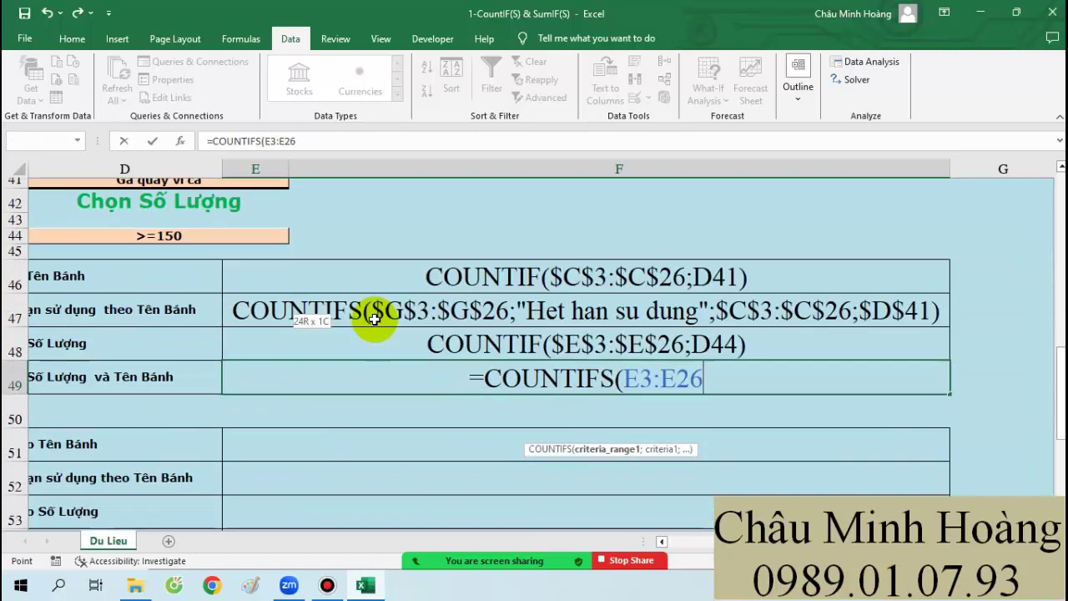
{"action": "key", "text": "F4"}
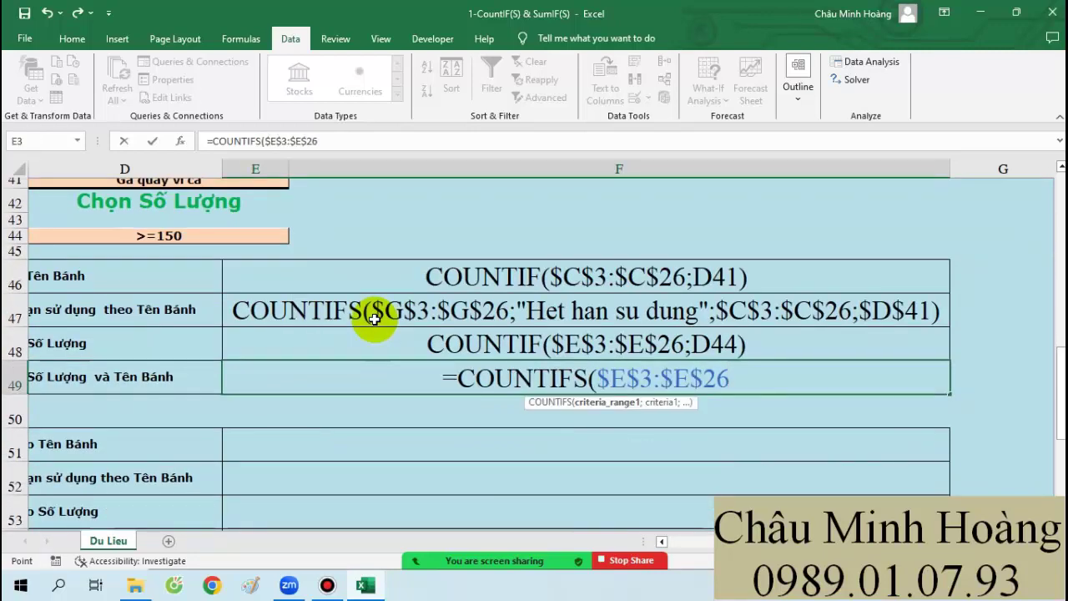
Step: Add the absolute reference $D$44 as the first criterion of the COUNTIFS formula in E49
{"action": "type", "text": ";"}
{"action": "left_click", "coordinate": [253, 241]}
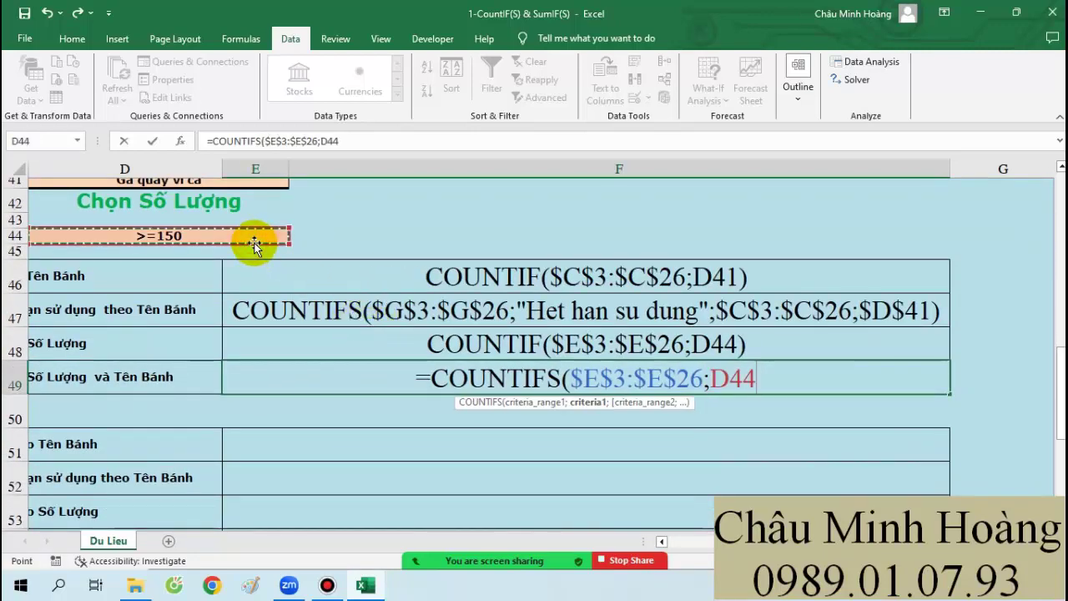
{"action": "key", "text": "F4"}
{"action": "type", "text": ";"}
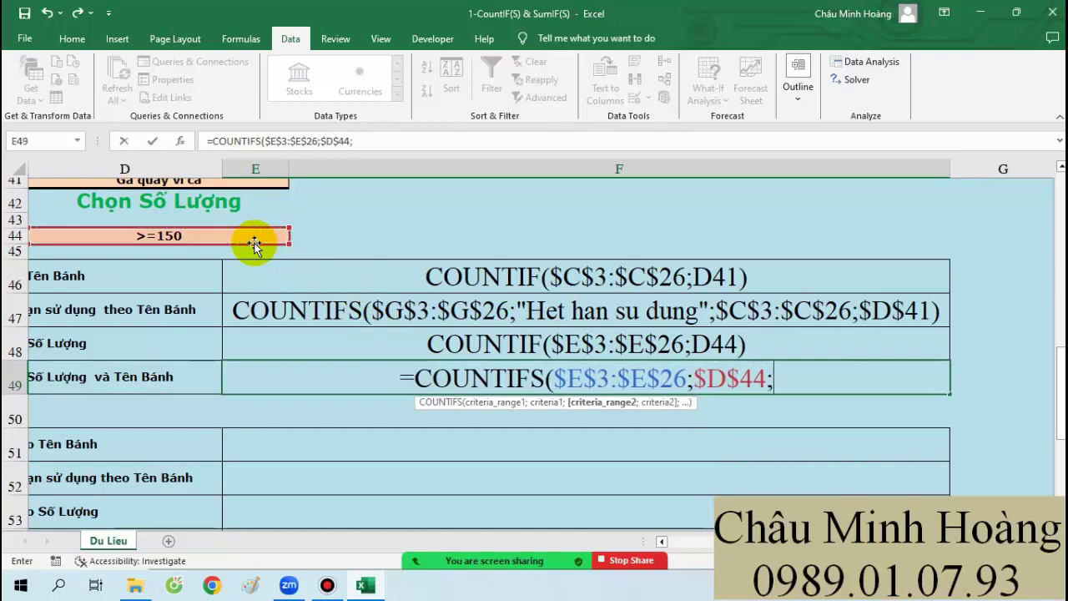
Step: Add the absolute Tên bánh range $C$3:$C$26 as the second criteria range of the COUNTIFS formula in E49
{"action": "scroll", "coordinate": [143, 345], "scroll_direction": "up", "scroll_amount": 13}
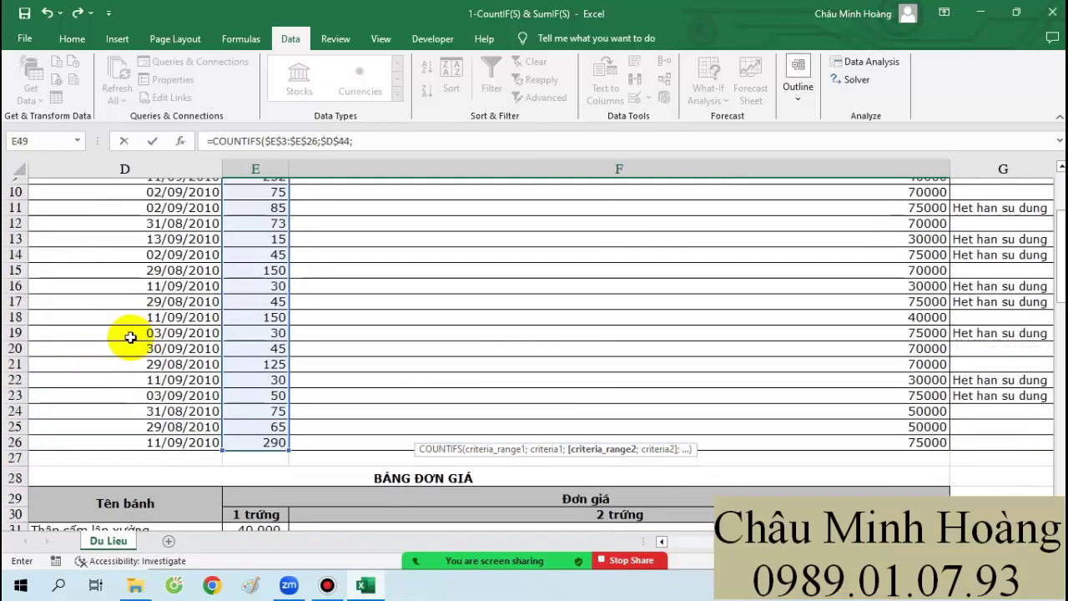
{"action": "scroll", "coordinate": [256, 243], "scroll_direction": "left", "scroll_amount": 3}
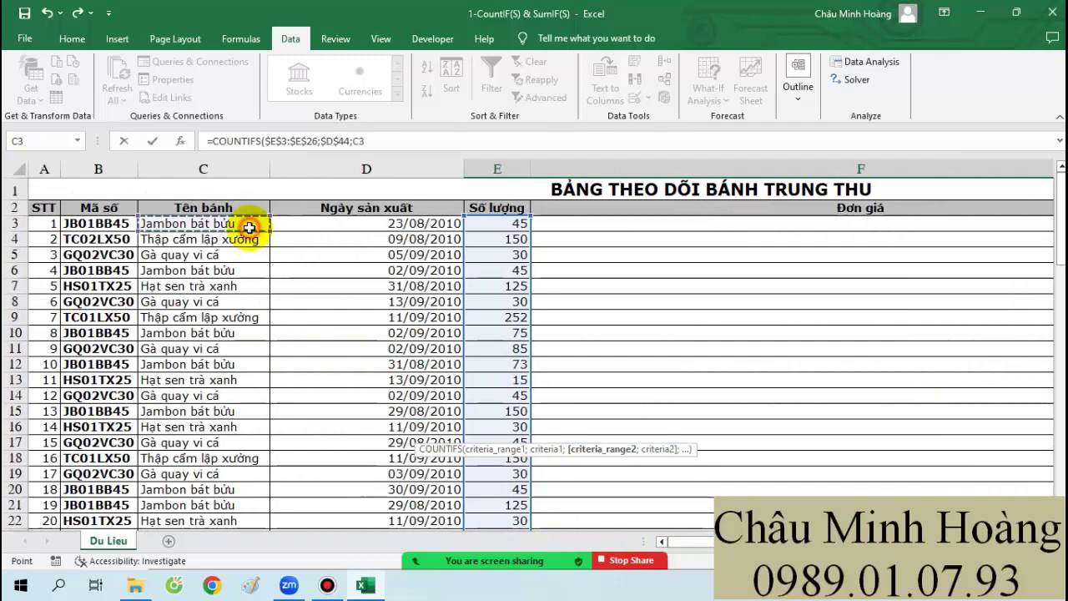
{"action": "scroll", "coordinate": [255, 253], "scroll_direction": "down", "scroll_amount": 6}
{"action": "left_click", "coordinate": [248, 300], "text": "shift"}
{"action": "scroll", "coordinate": [495, 353], "scroll_direction": "down", "scroll_amount": 7}
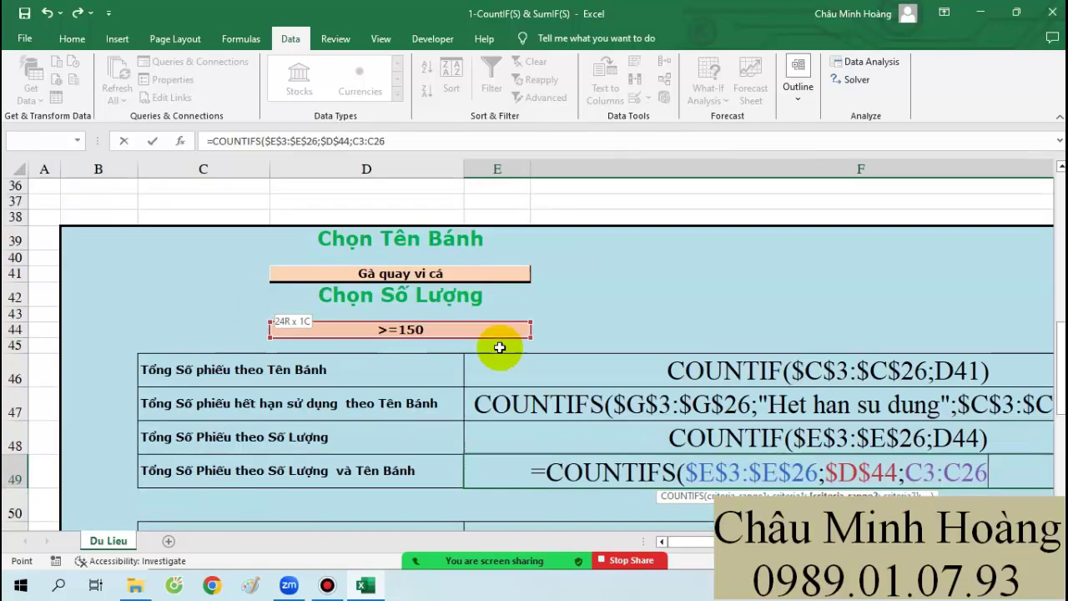
{"action": "key", "text": "F4"}
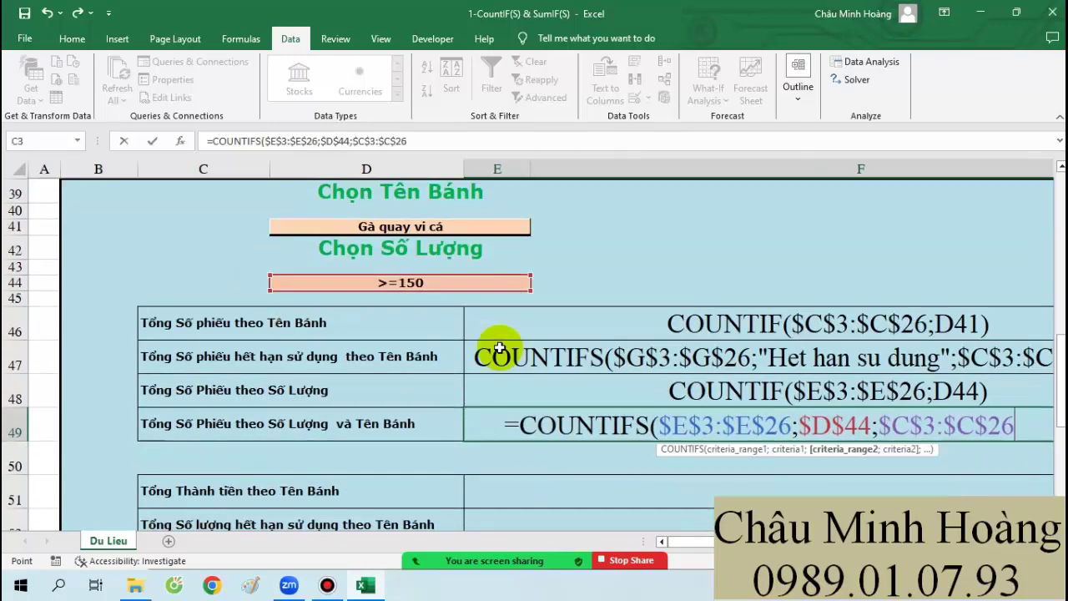
{"action": "type", "text": ";"}
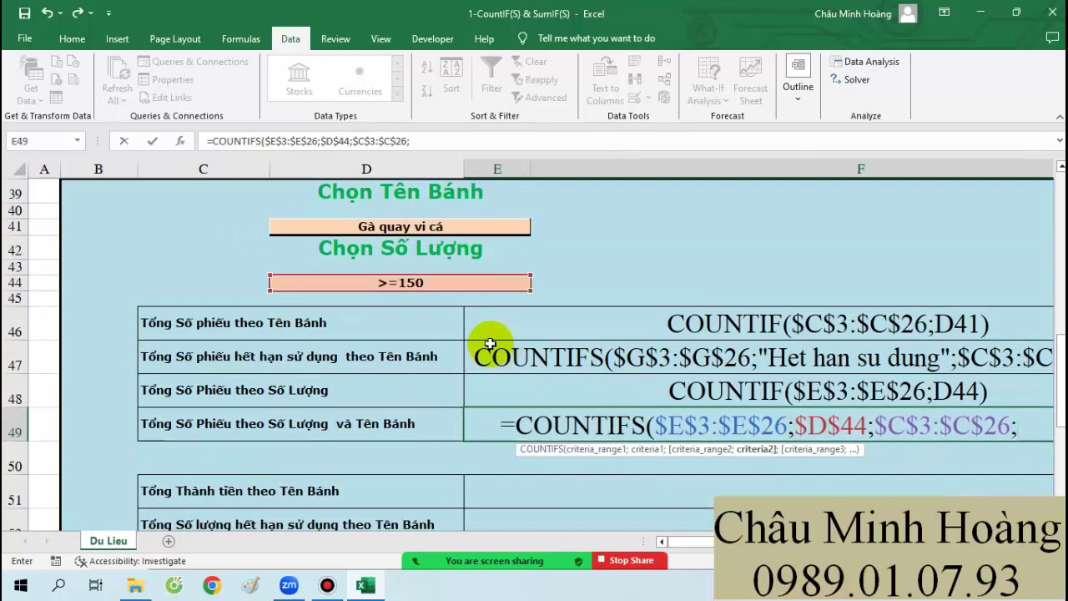
Step: Add the absolute reference $D$41 as the second criterion and complete the COUNTIFS formula in E49
{"action": "left_click", "coordinate": [471, 230]}
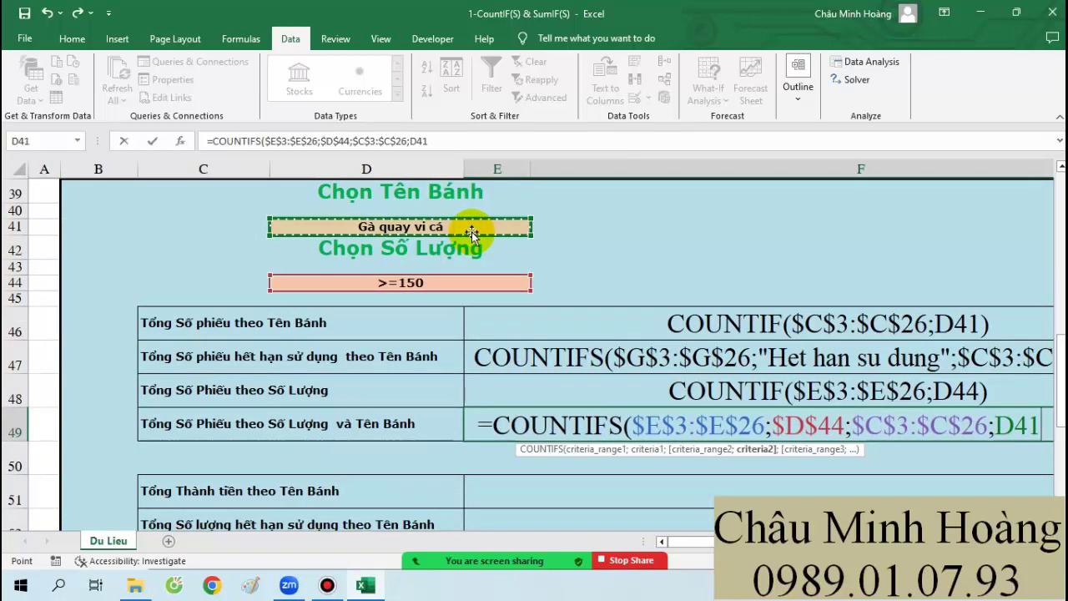
{"action": "key", "text": "F4"}
{"action": "key", "text": "Return"}
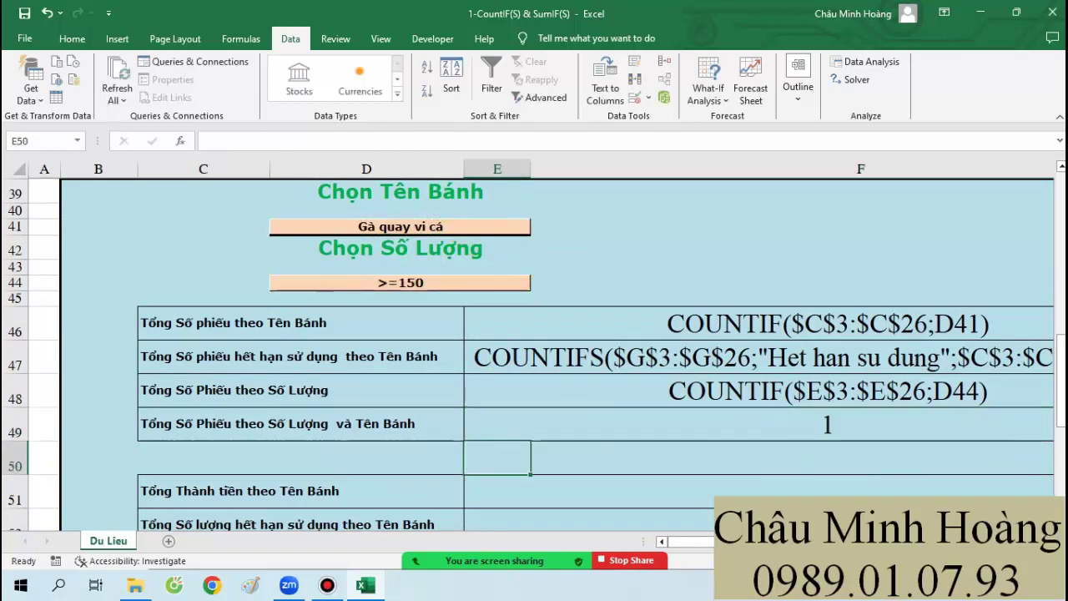
Step: Test the voucher count with the cake name in D41 set to Jambon bát bửu, followed by Hạt sen trà xanh
{"action": "scroll", "coordinate": [541, 350], "scroll_direction": "right", "scroll_amount": 2}
{"action": "left_click", "coordinate": [401, 233]}
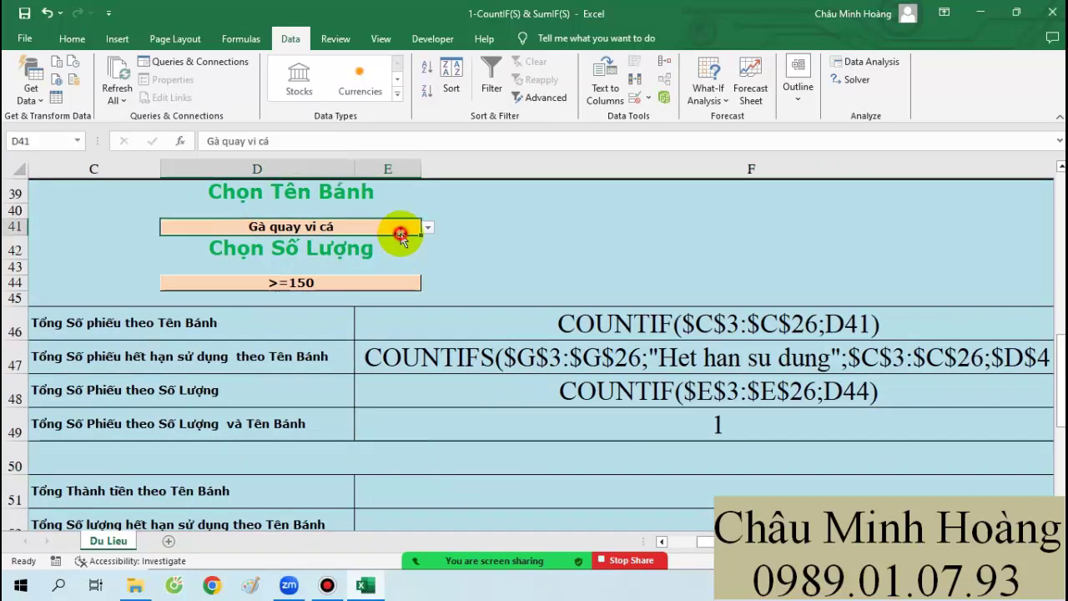
{"action": "left_click", "coordinate": [427, 231]}
{"action": "left_click", "coordinate": [311, 252]}
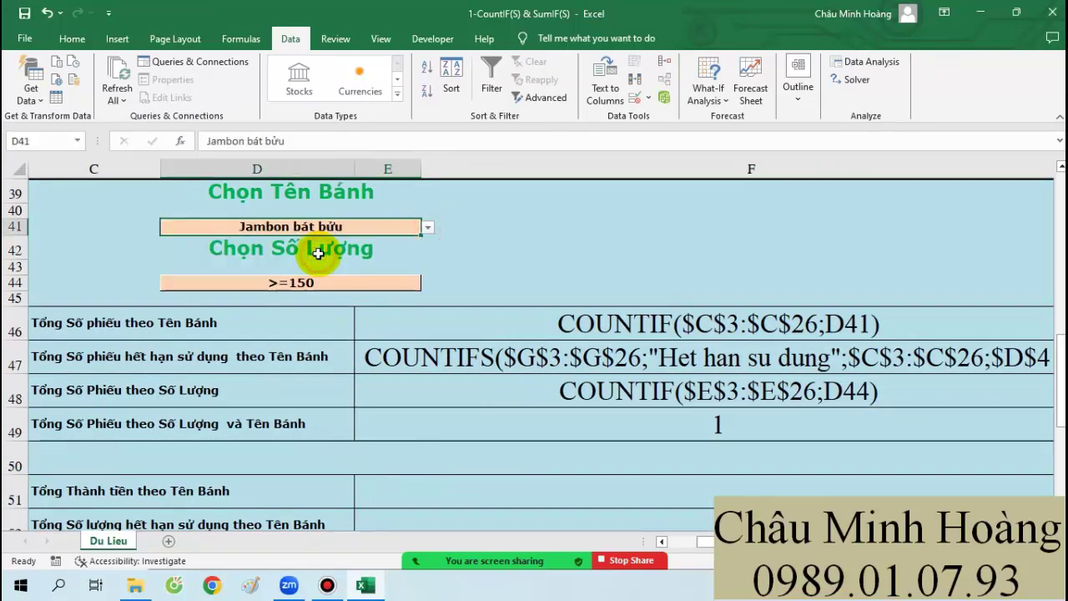
{"action": "left_click", "coordinate": [426, 227]}
{"action": "left_click", "coordinate": [255, 281]}
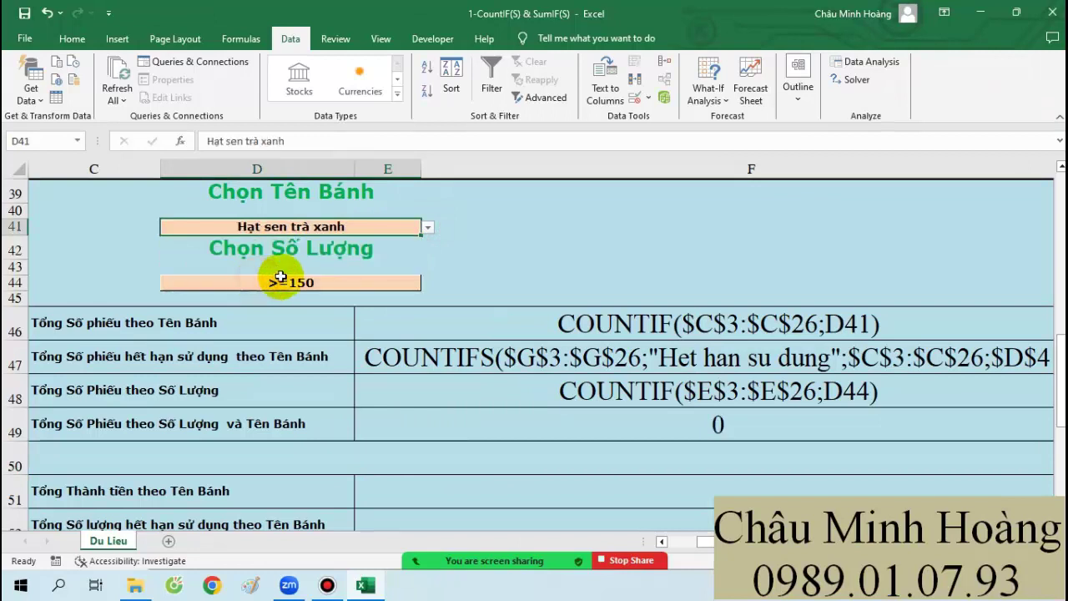
Step: Test the voucher count with the quantity condition in D44 set to >=250, followed by >=50
{"action": "left_click", "coordinate": [343, 278]}
{"action": "left_click", "coordinate": [426, 283]}
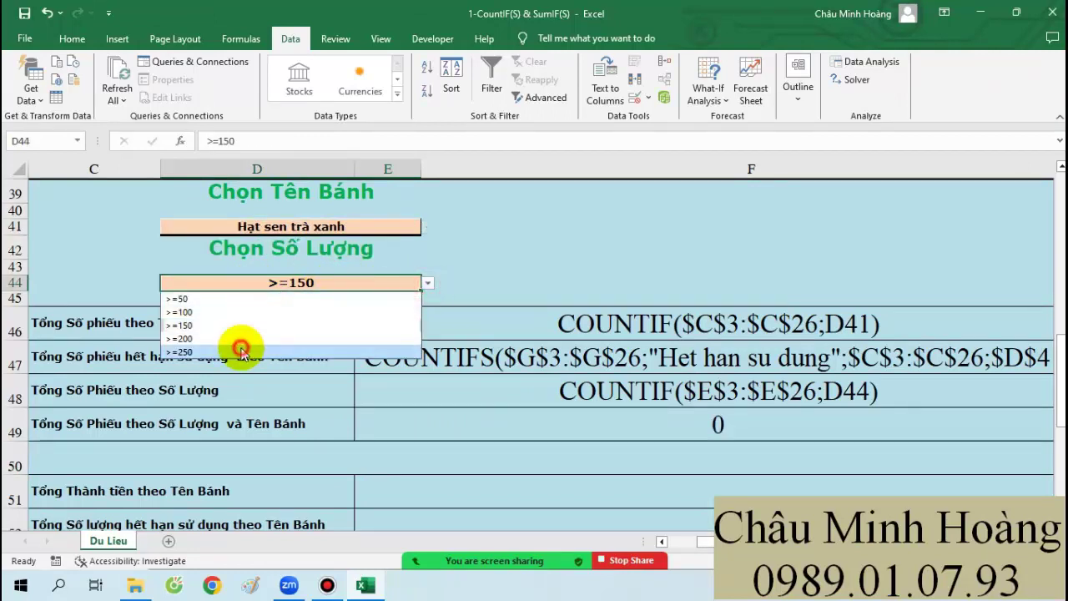
{"action": "left_click", "coordinate": [251, 345]}
{"action": "left_click", "coordinate": [427, 282]}
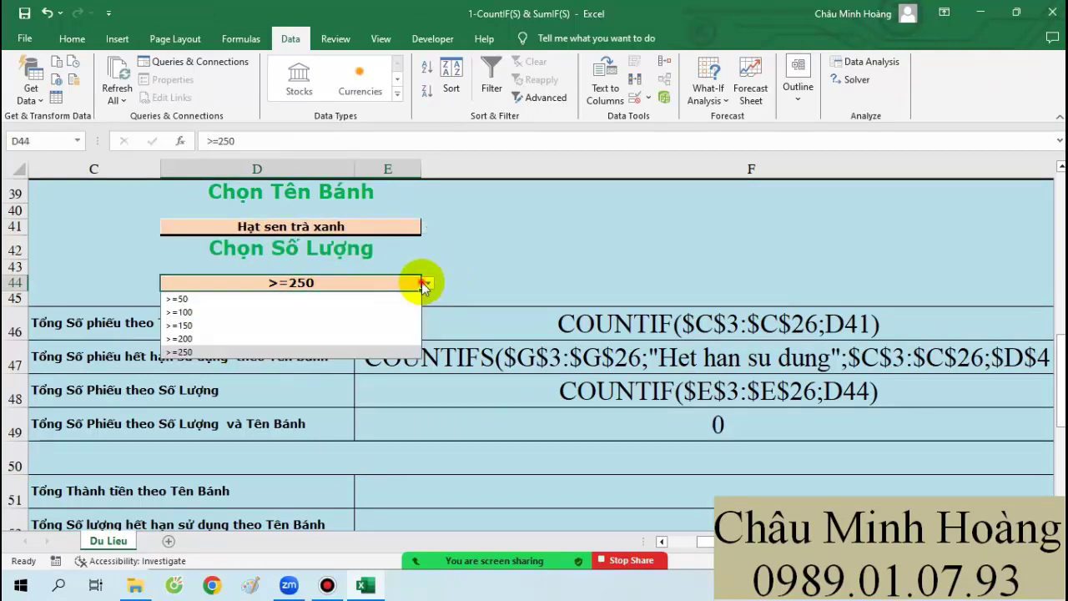
{"action": "left_click", "coordinate": [235, 301]}
Step: Remove the equals sign from the COUNTIFS formula in E49 so it displays as text
{"action": "double_click", "coordinate": [565, 411]}
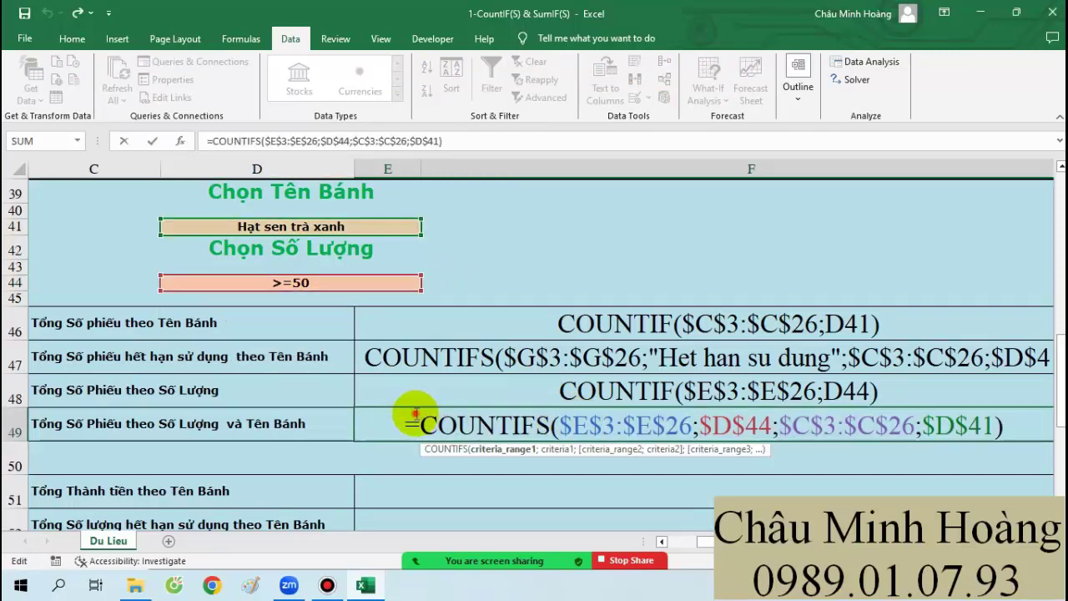
{"action": "key", "text": "Return"}
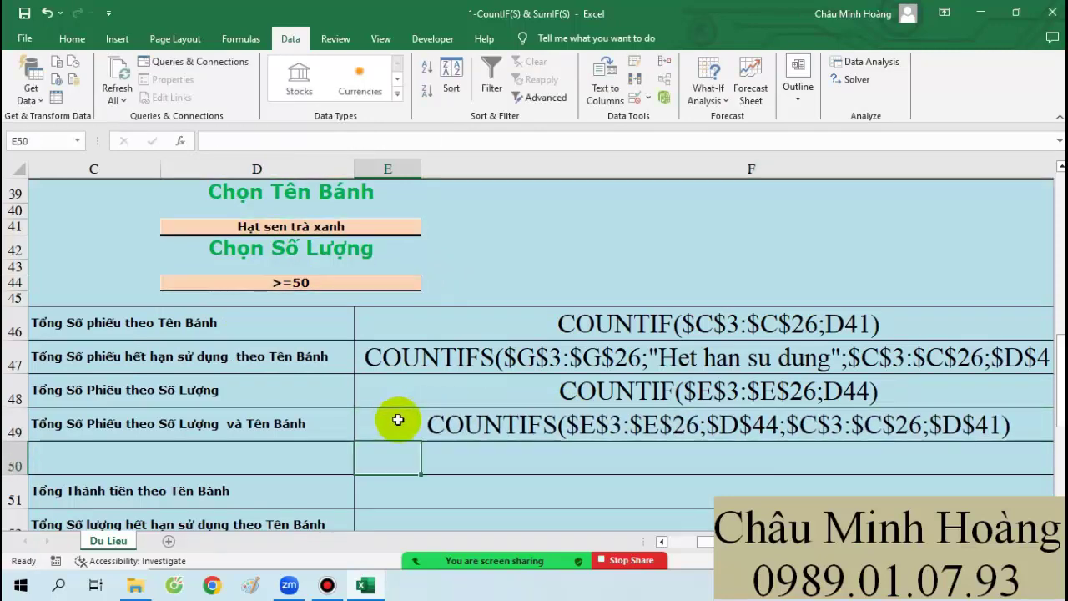
Step: Start a SUMIF formula in E51 for the Tổng Thành tiền theo Tên Bánh row
{"action": "scroll", "coordinate": [398, 420], "scroll_direction": "down", "scroll_amount": 2}
{"action": "scroll", "coordinate": [534, 350], "scroll_direction": "right", "scroll_amount": 3}
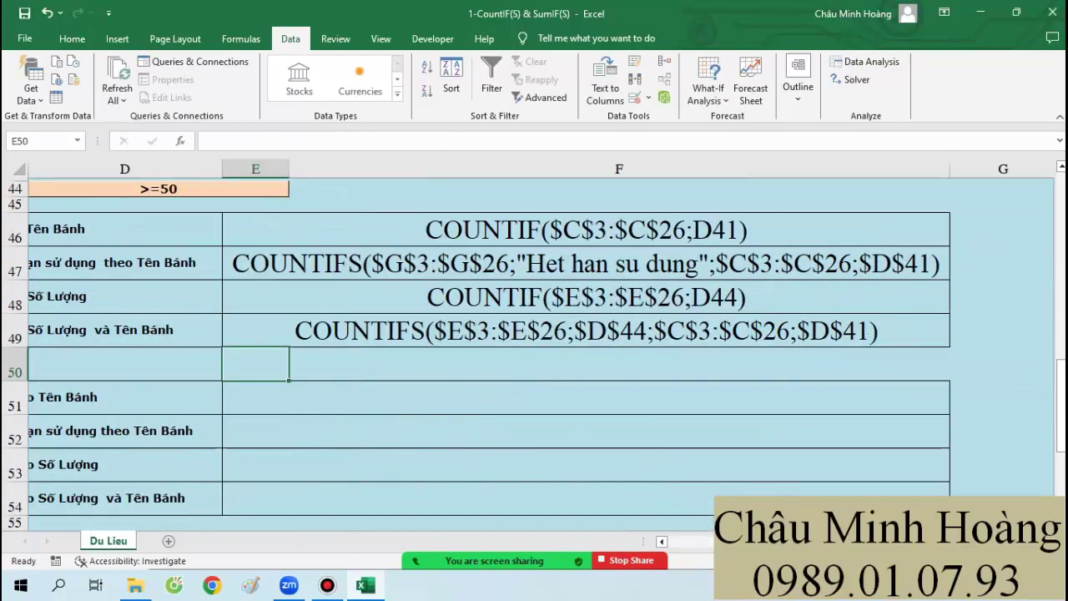
{"action": "scroll", "coordinate": [533, 350], "scroll_direction": "left", "scroll_amount": 1}
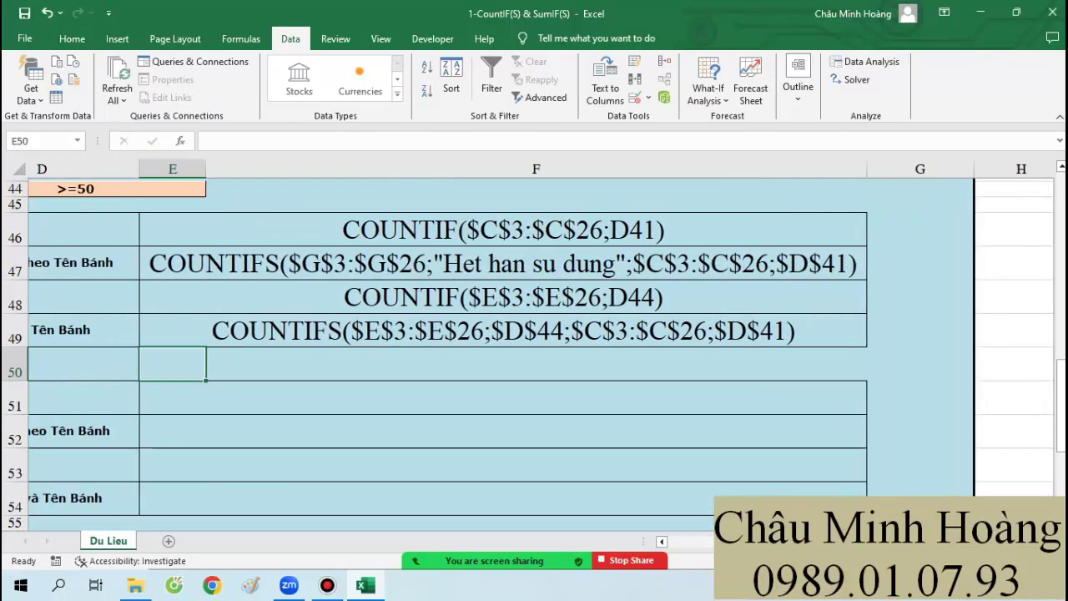
{"action": "scroll", "coordinate": [209, 412], "scroll_direction": "right", "scroll_amount": 1}
{"action": "left_click", "coordinate": [125, 435]}
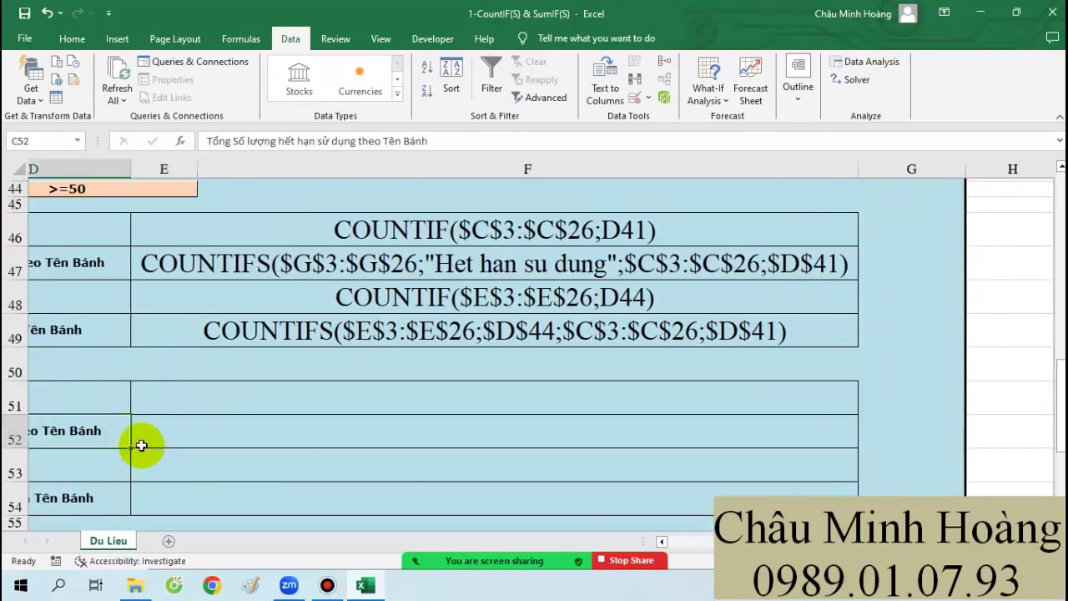
{"action": "left_click", "coordinate": [87, 407]}
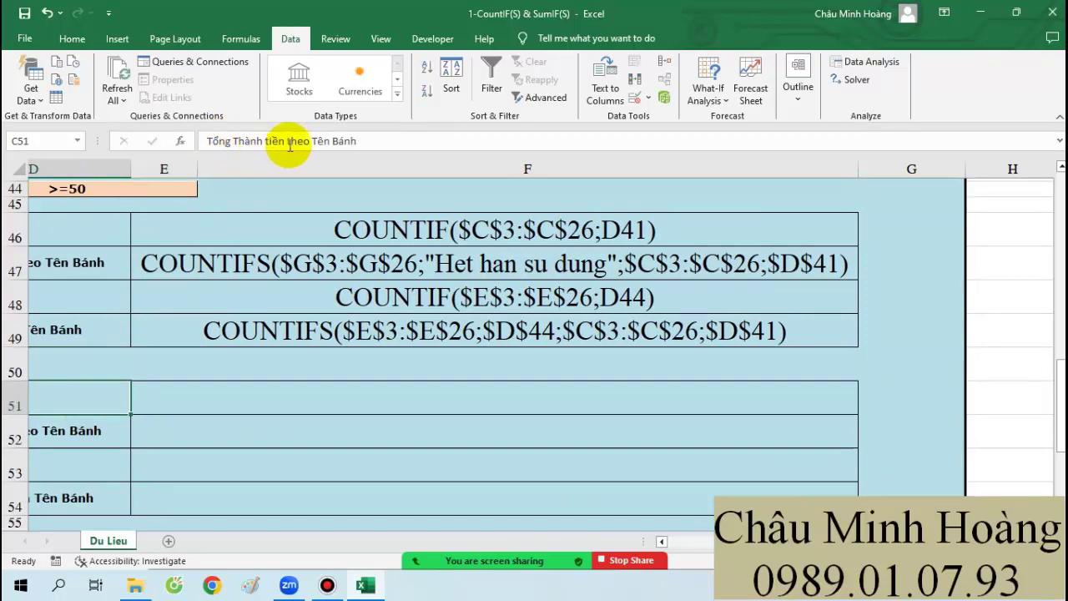
{"action": "left_click", "coordinate": [230, 407]}
{"action": "type", "text": "=sumif"}
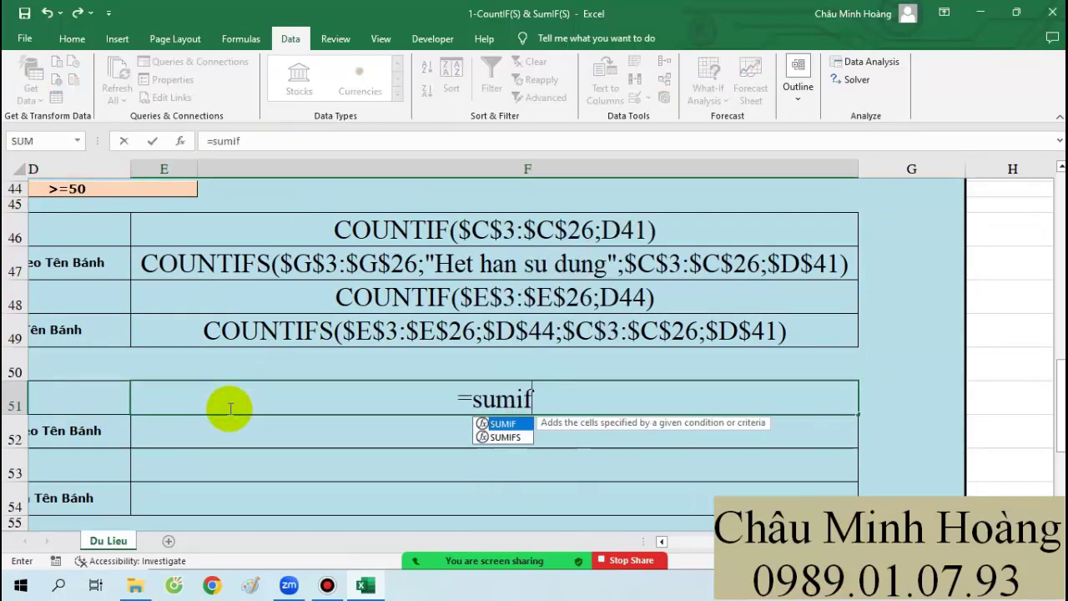
{"action": "key", "text": "Tab"}
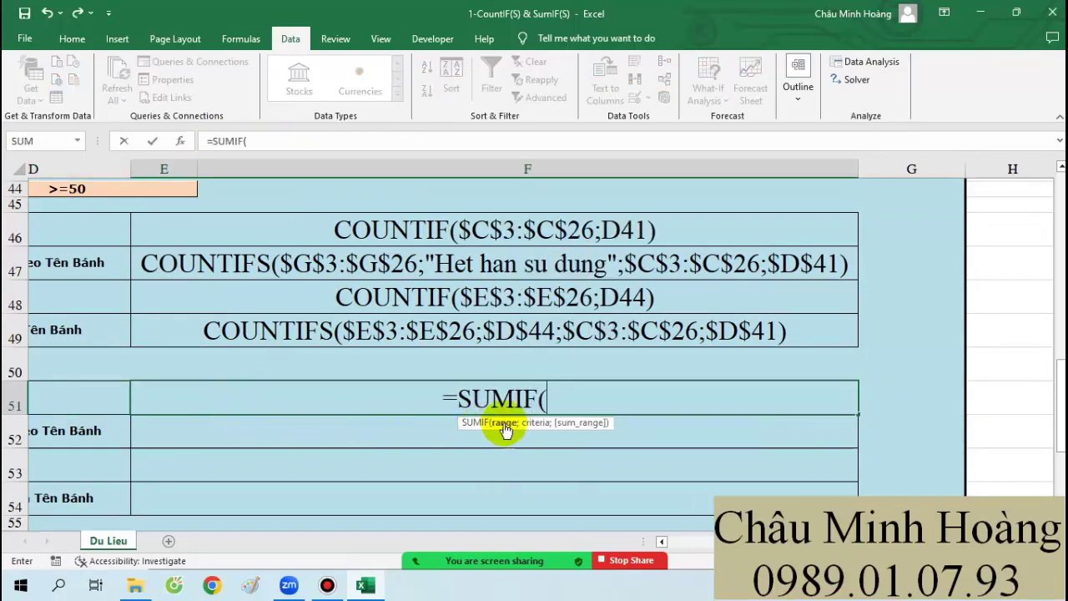
Step: Add the absolute Tên bánh range $C$3:$C$26 as the criteria range of the SUMIF formula in E51
{"action": "scroll", "coordinate": [388, 408], "scroll_direction": "left", "scroll_amount": 2}
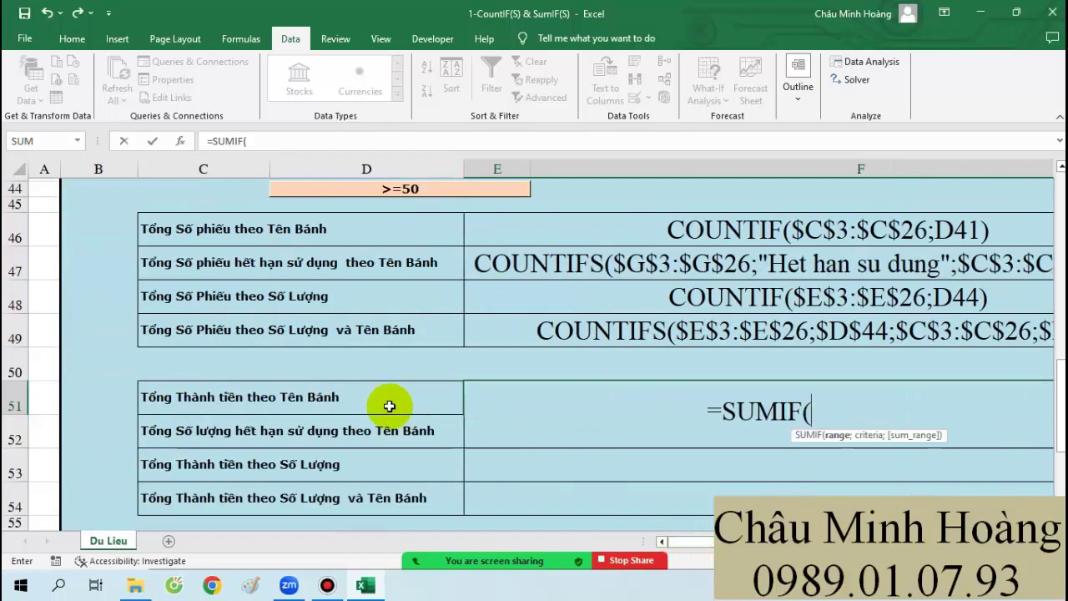
{"action": "scroll", "coordinate": [389, 408], "scroll_direction": "up", "scroll_amount": 10}
{"action": "scroll", "coordinate": [345, 394], "scroll_direction": "up", "scroll_amount": 5}
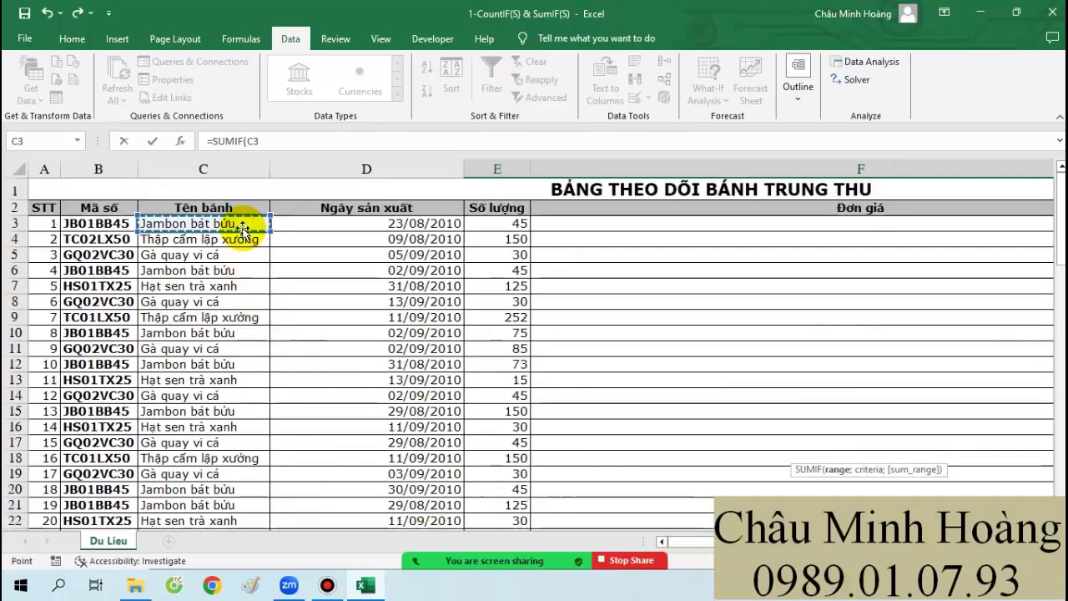
{"action": "scroll", "coordinate": [234, 284], "scroll_direction": "down", "scroll_amount": 3}
{"action": "left_click_drag", "start_coordinate": [219, 444], "coordinate": [223, 395]}
{"action": "scroll", "coordinate": [223, 394], "scroll_direction": "up", "scroll_amount": 3}
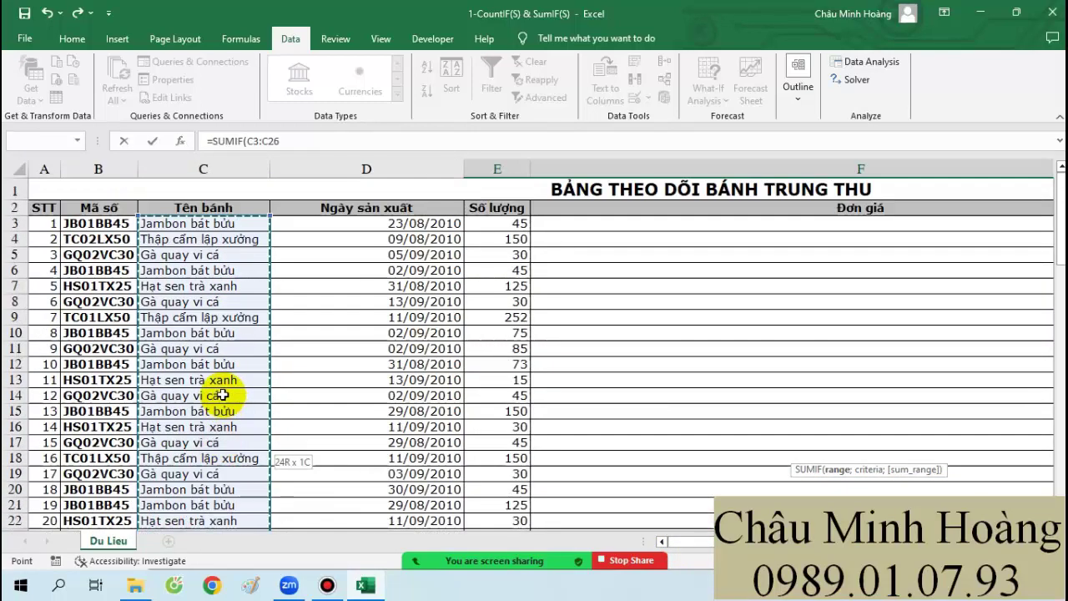
{"action": "scroll", "coordinate": [221, 380], "scroll_direction": "down", "scroll_amount": 4}
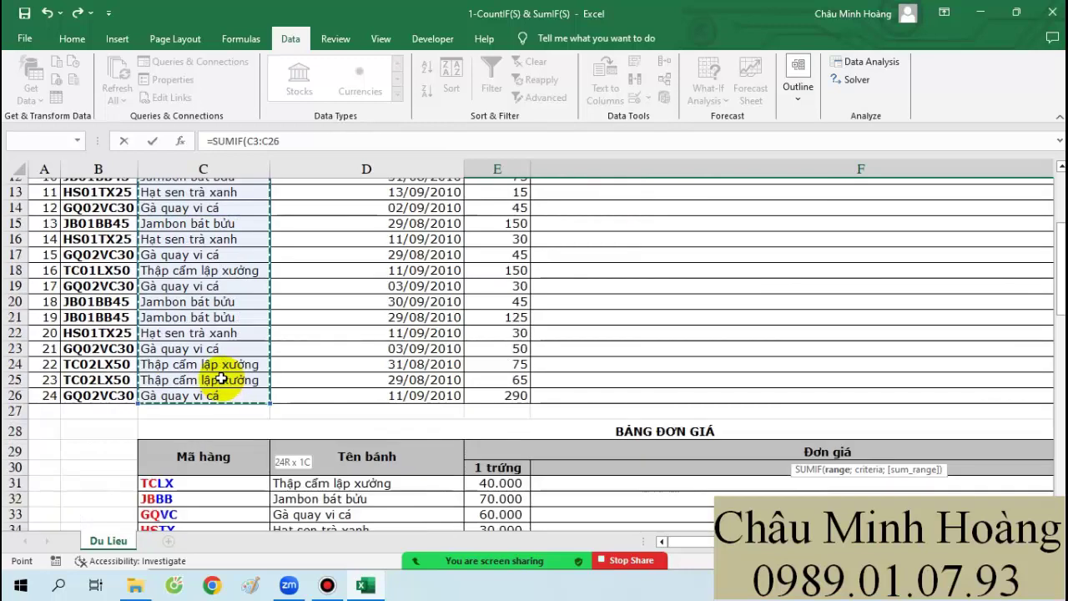
{"action": "key", "text": "F4"}
{"action": "type", "text": ";"}
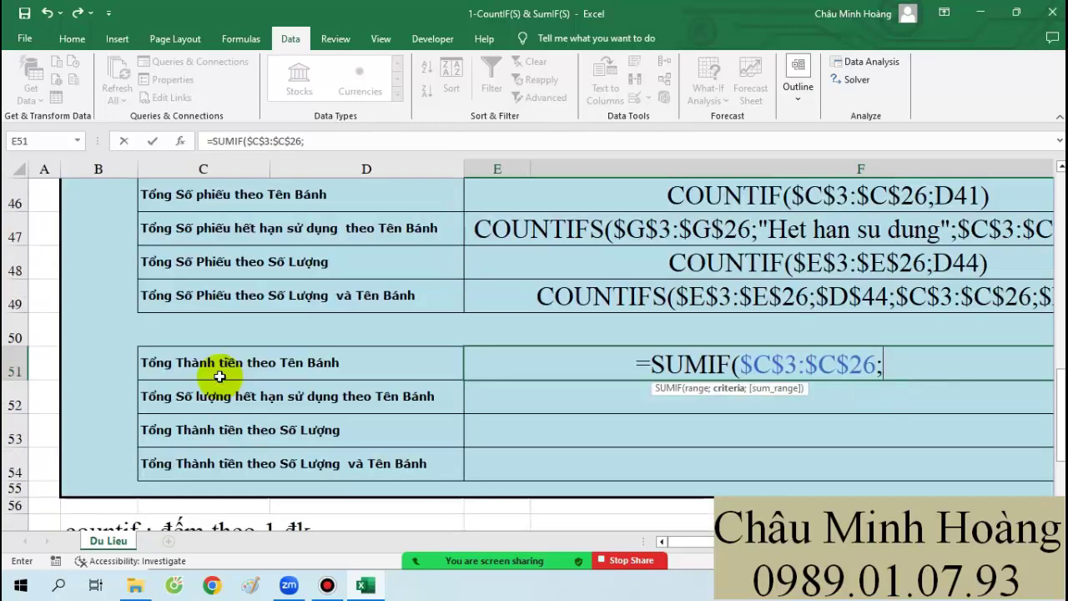
Step: Add the absolute reference $D$41 as the criterion of the SUMIF formula in E51
{"action": "scroll", "coordinate": [675, 386], "scroll_direction": "up", "scroll_amount": 4}
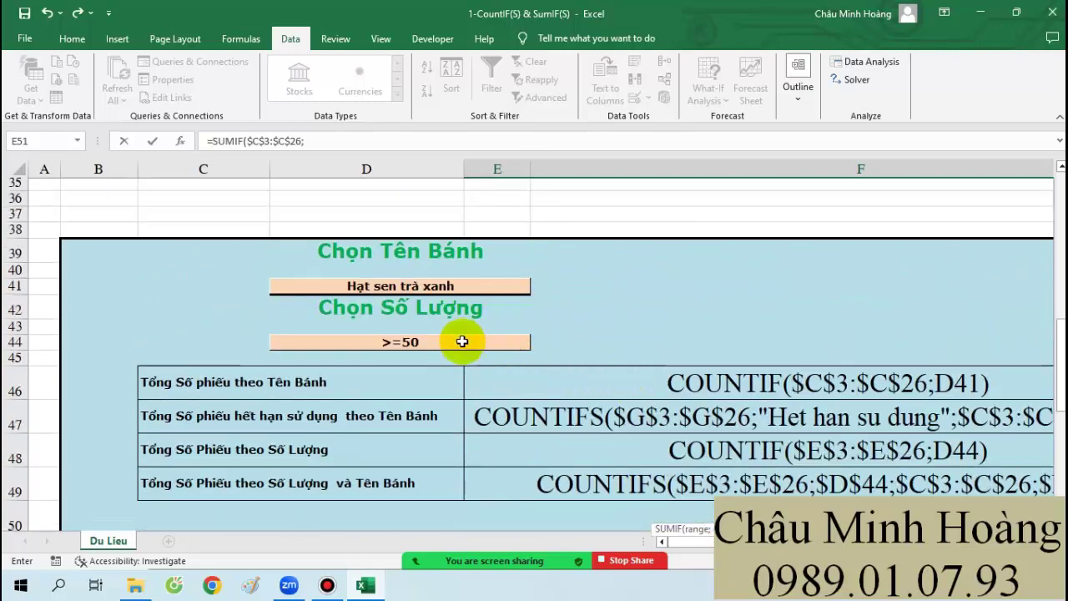
{"action": "left_click", "coordinate": [466, 286]}
{"action": "scroll", "coordinate": [726, 367], "scroll_direction": "down", "scroll_amount": 4}
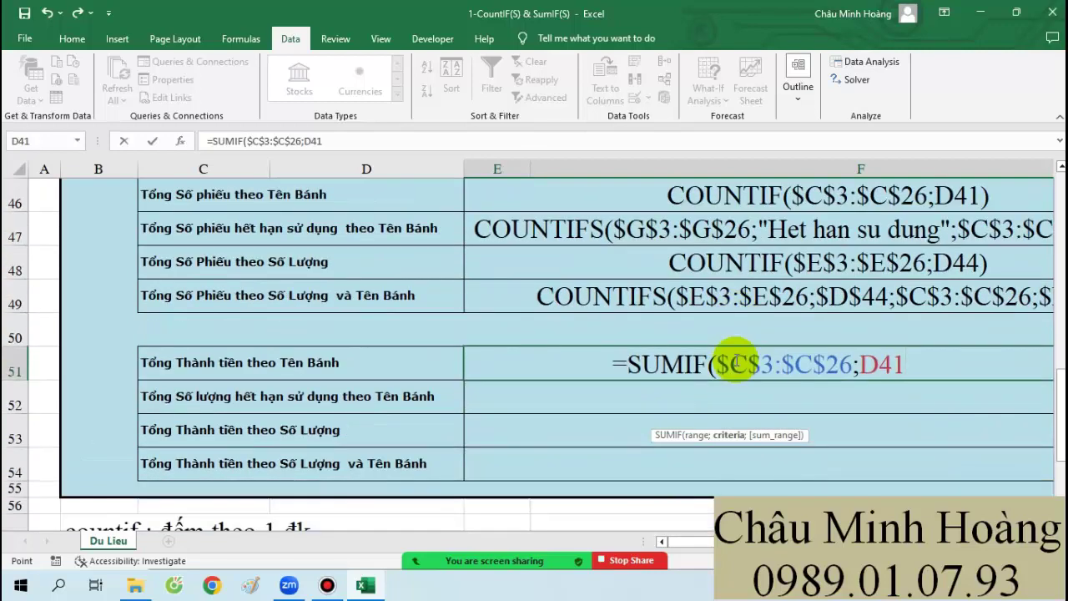
{"action": "key", "text": "F4"}
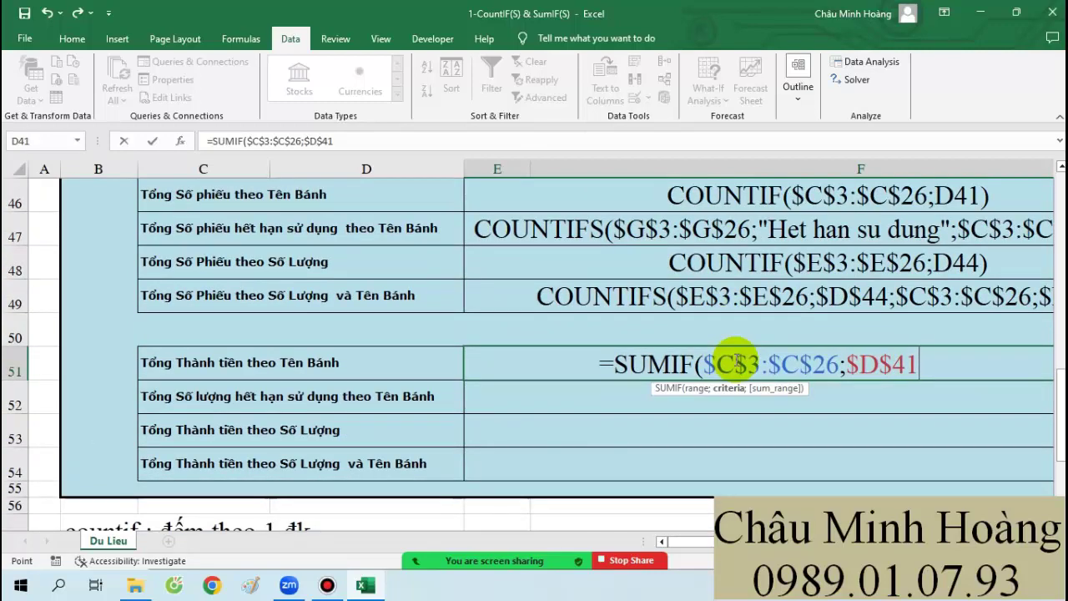
{"action": "type", "text": ";"}
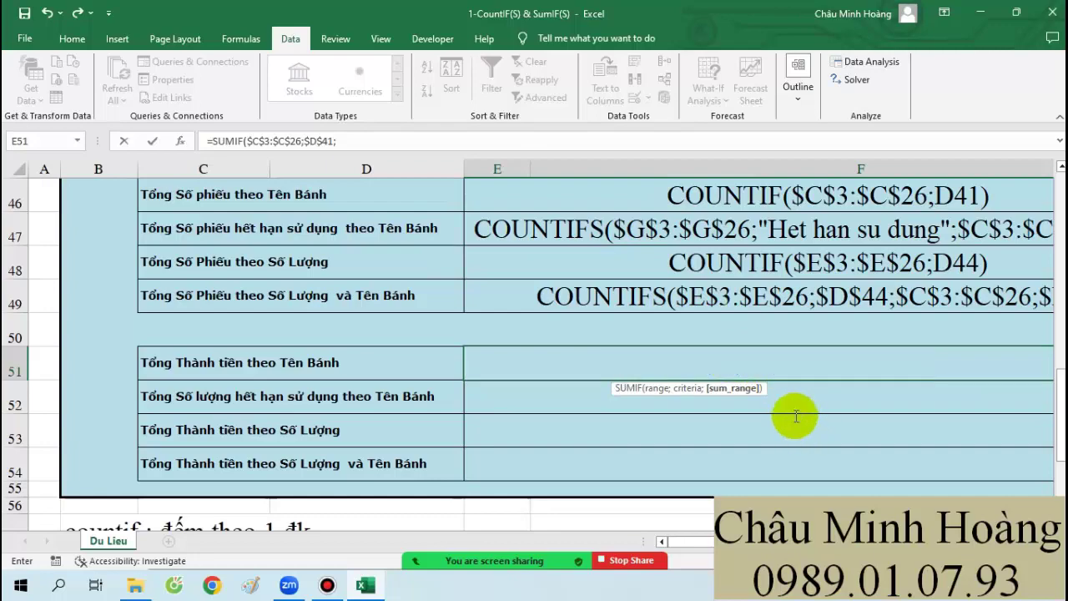
Step: Add the absolute Thành tiền range $H$3:$H$26 as the sum range and complete the SUMIF formula in E51
{"action": "scroll", "coordinate": [794, 417], "scroll_direction": "up", "scroll_amount": 2}
{"action": "scroll", "coordinate": [599, 428], "scroll_direction": "down", "scroll_amount": 1}
{"action": "scroll", "coordinate": [891, 273], "scroll_direction": "up", "scroll_amount": 14}
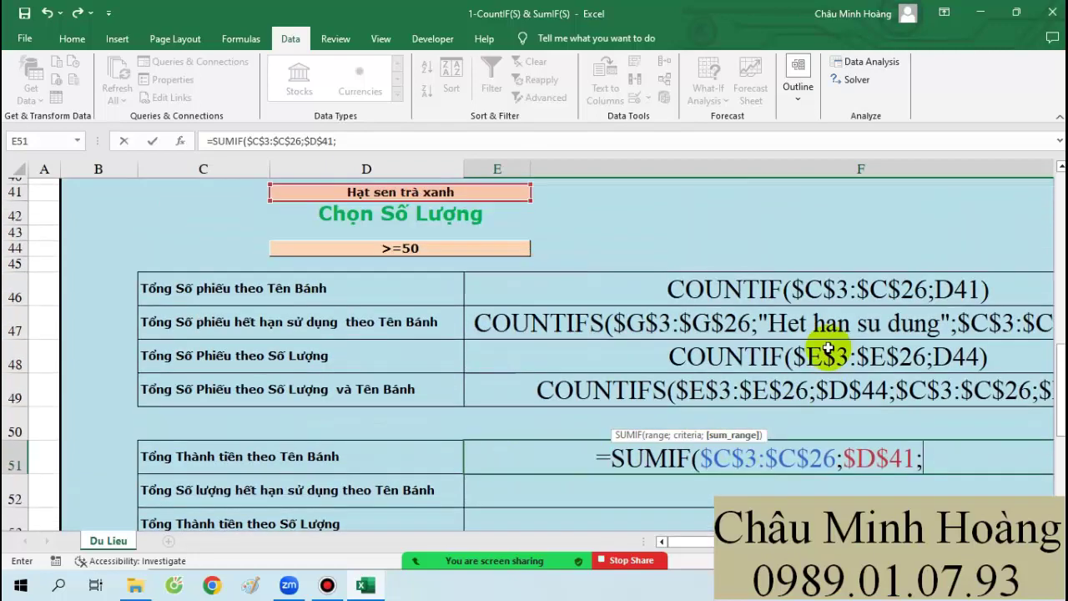
{"action": "left_click", "coordinate": [906, 226]}
{"action": "scroll", "coordinate": [934, 231], "scroll_direction": "right", "scroll_amount": 2}
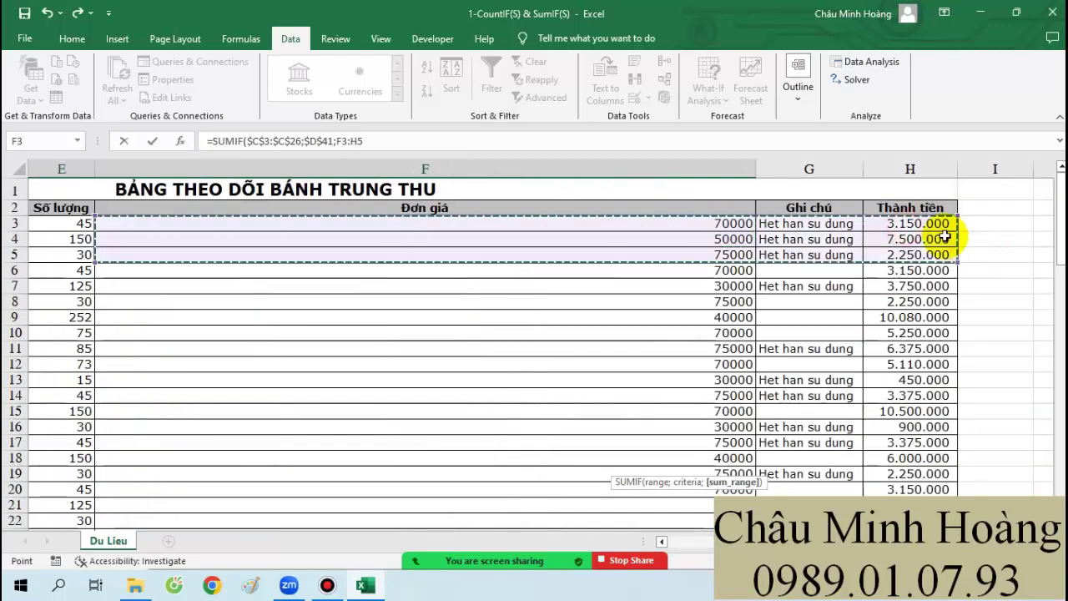
{"action": "left_click", "coordinate": [920, 223]}
{"action": "scroll", "coordinate": [919, 316], "scroll_direction": "down", "scroll_amount": 3}
{"action": "left_click", "coordinate": [913, 443], "text": "shift"}
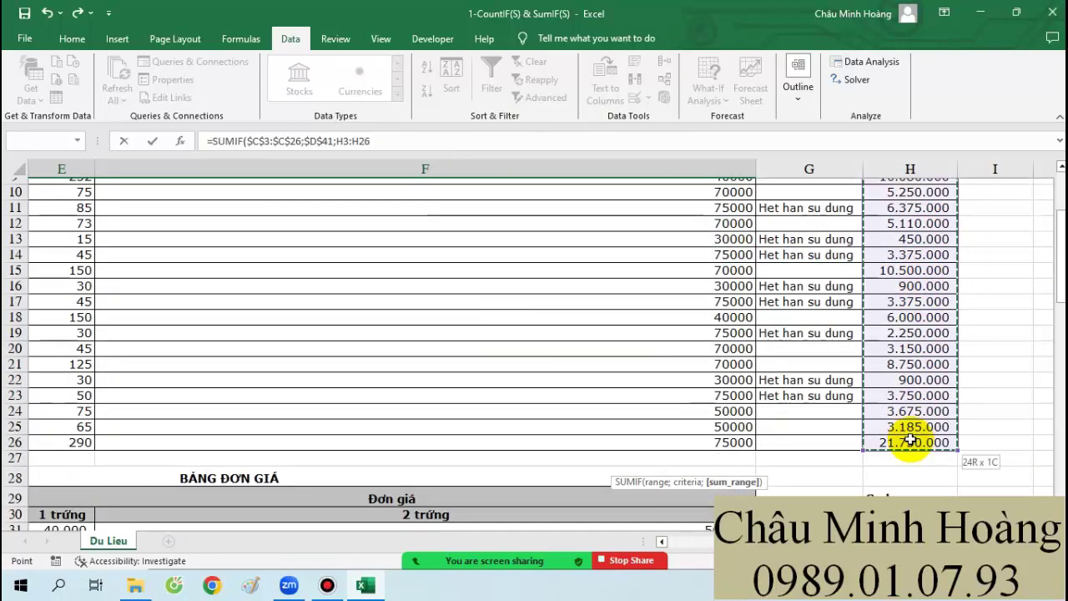
{"action": "key", "text": "F4"}
{"action": "type", "text": ")"}
{"action": "key", "text": "Return"}
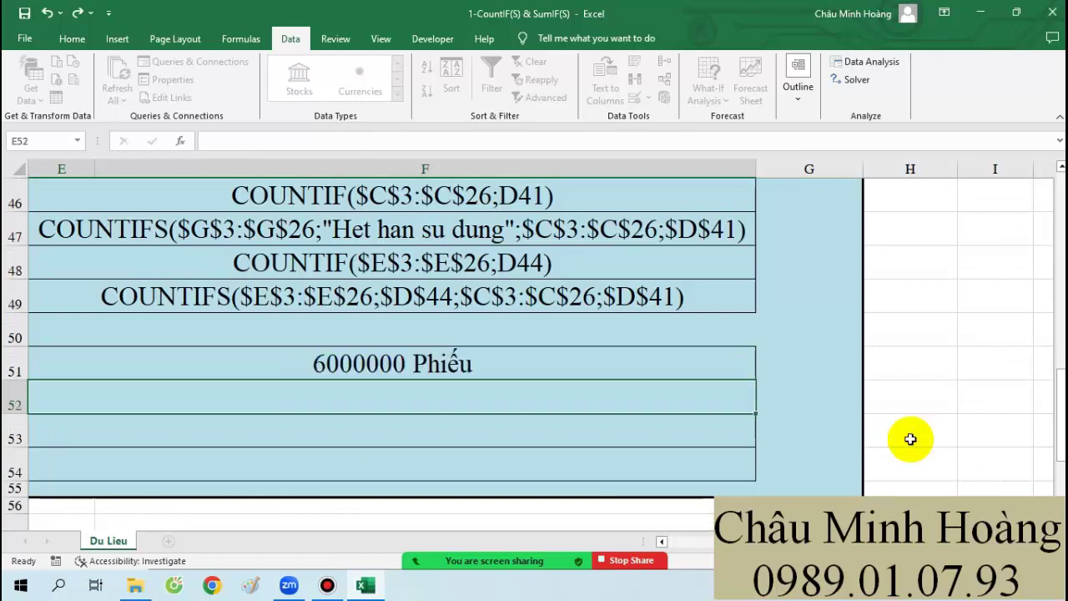
Step: Remove the equals sign from the SUMIF formula in E51 so it displays as text
{"action": "left_click", "coordinate": [458, 367]}
{"action": "double_click", "coordinate": [155, 367]}
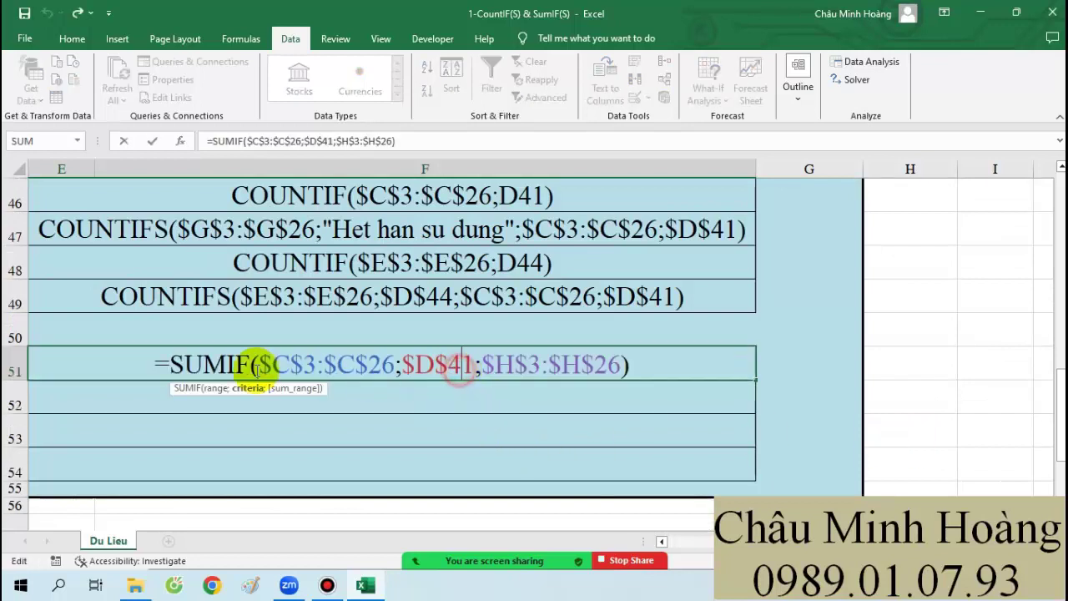
{"action": "type", "text": "'"}
{"action": "key", "text": "Return"}
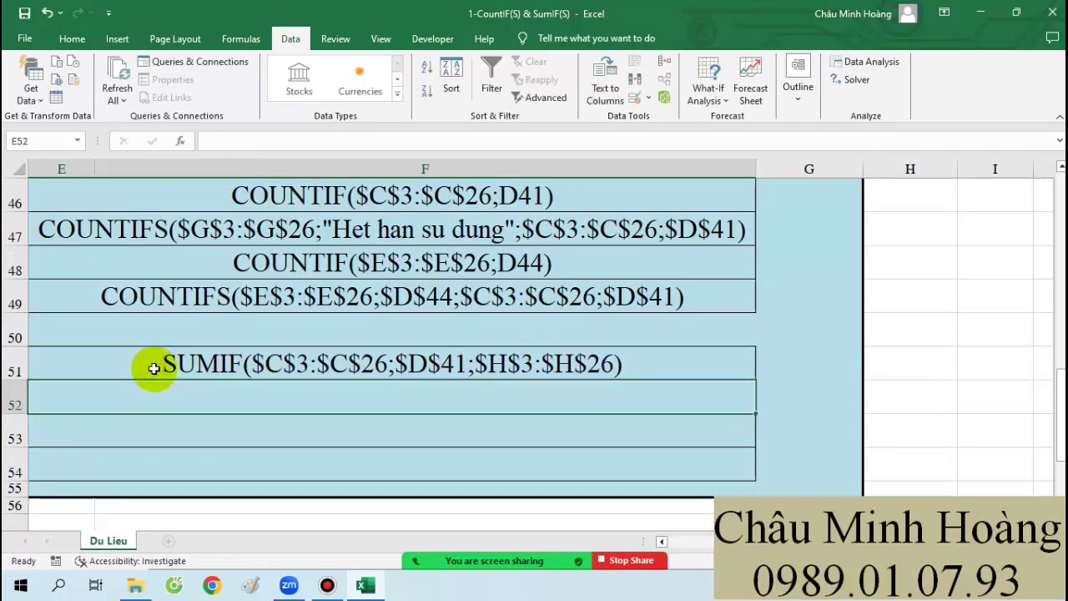
Step: Start a SUMIFS formula in E52 with the absolute Số lượng range $E$3:$E$26 as its sum range
{"action": "scroll", "coordinate": [164, 469], "scroll_direction": "left", "scroll_amount": 3}
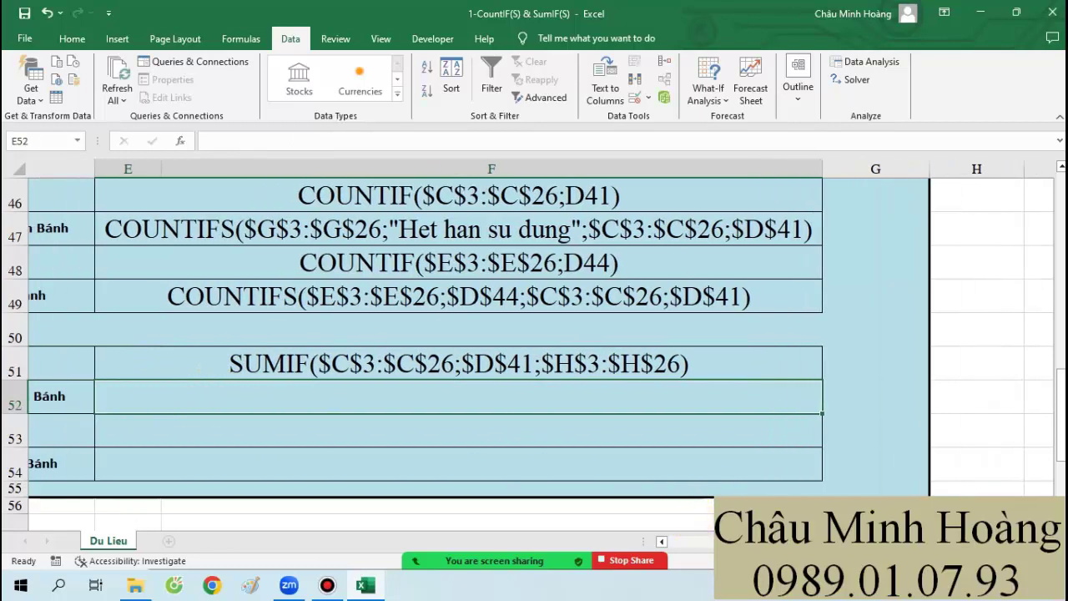
{"action": "left_click", "coordinate": [86, 397]}
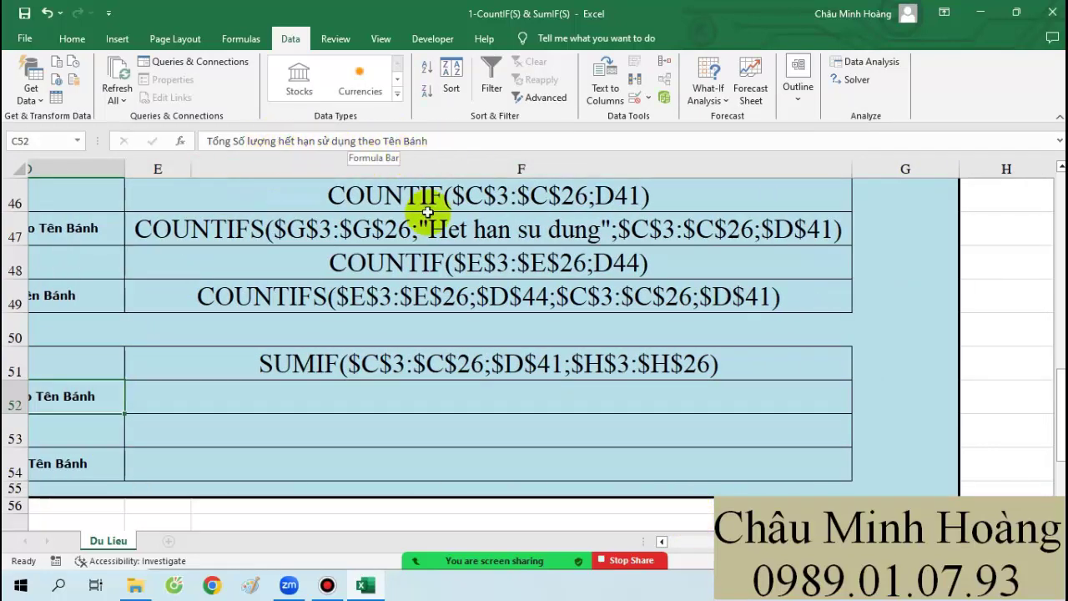
{"action": "left_click", "coordinate": [383, 397]}
{"action": "type", "text": "=sum"}
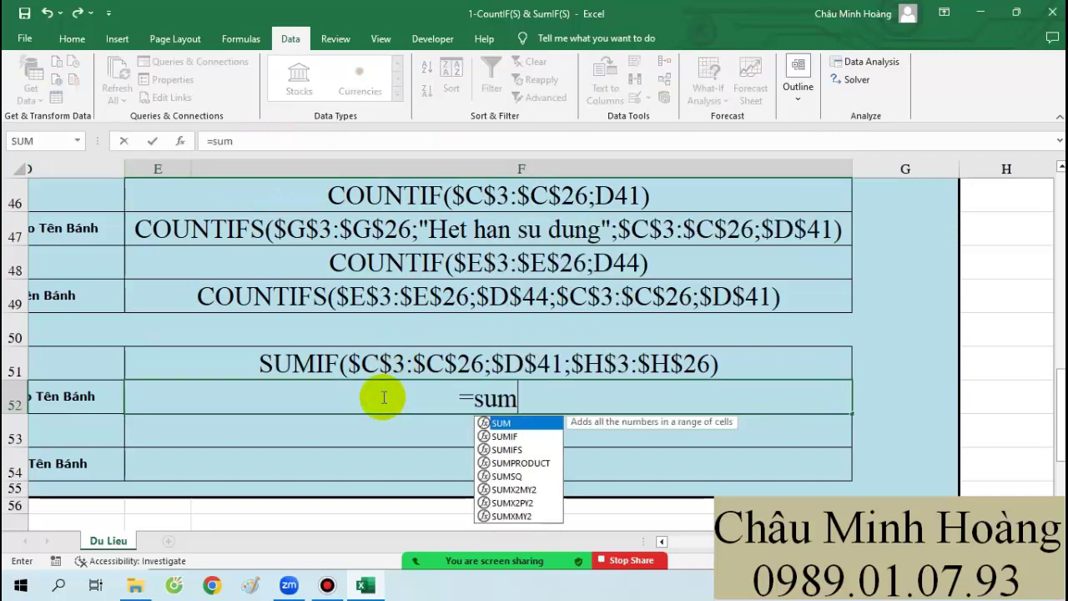
{"action": "type", "text": "ifs("}
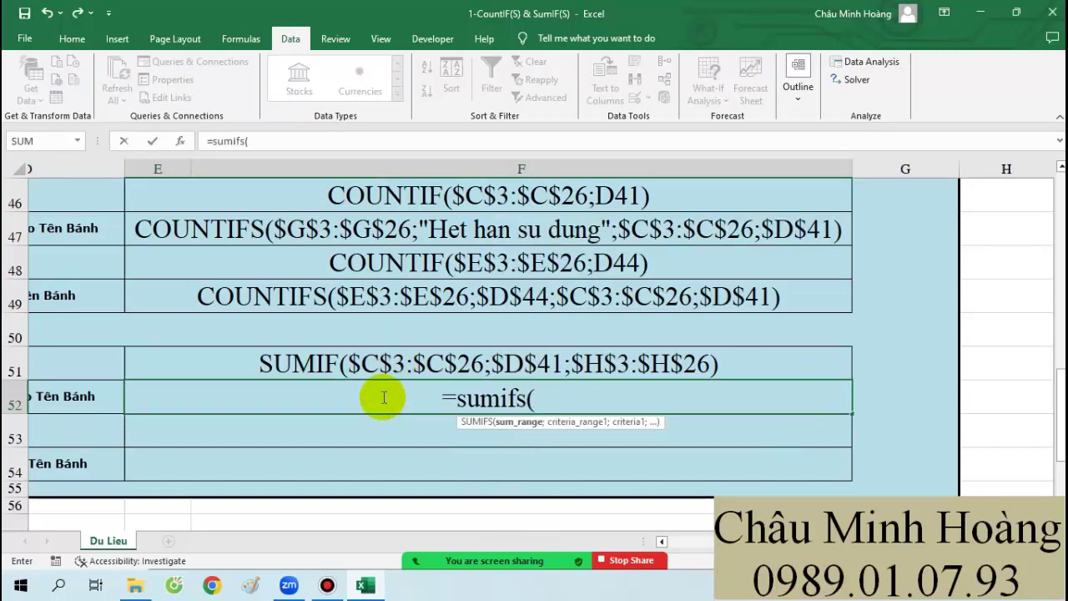
{"action": "scroll", "coordinate": [291, 392], "scroll_direction": "up", "scroll_amount": 5}
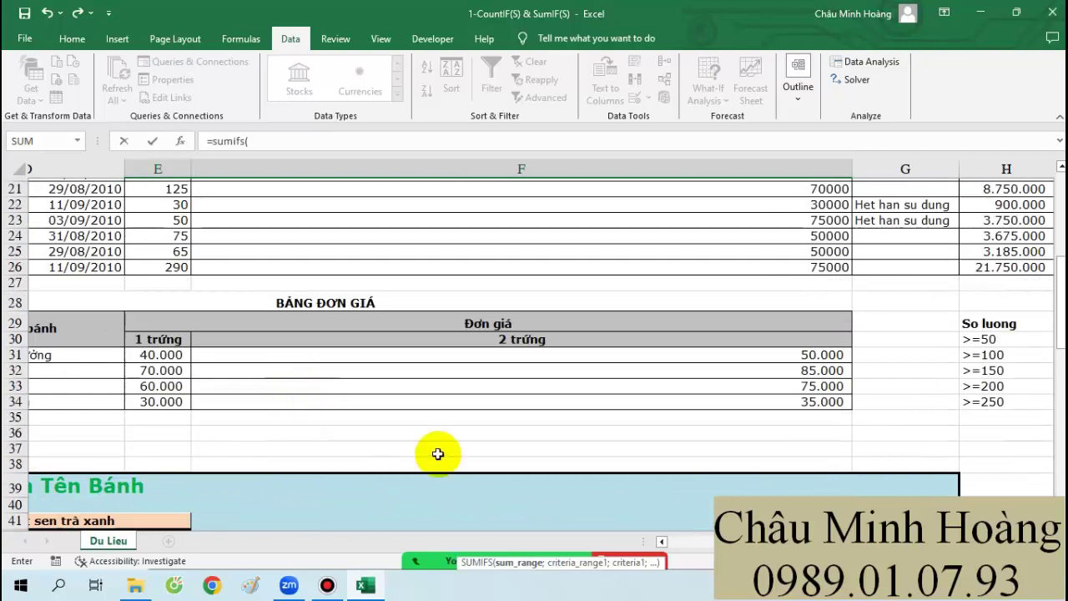
{"action": "scroll", "coordinate": [679, 489], "scroll_direction": "down", "scroll_amount": 4}
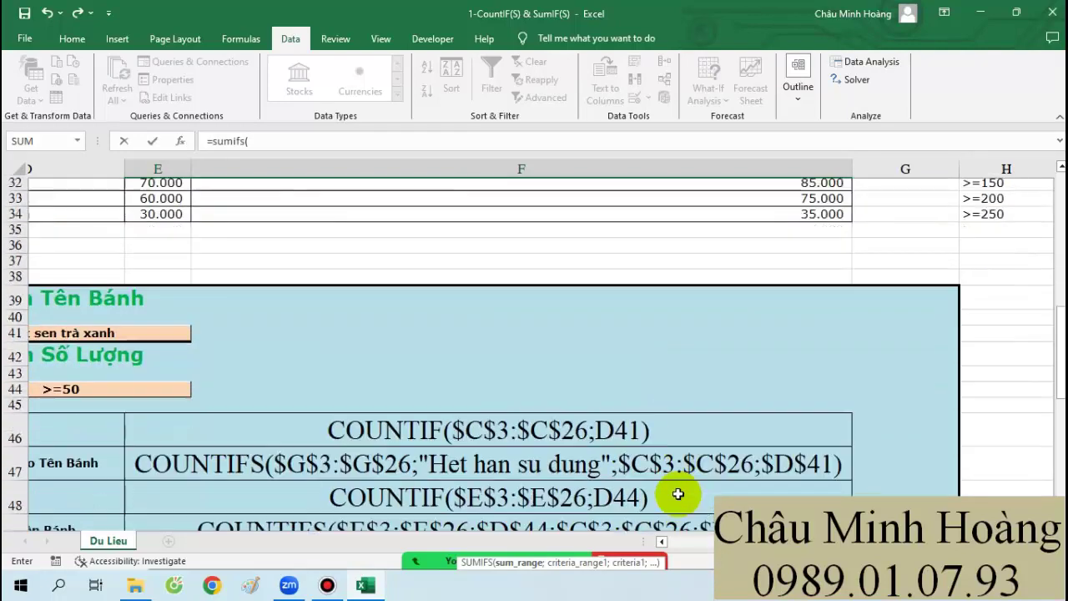
{"action": "scroll", "coordinate": [686, 474], "scroll_direction": "up", "scroll_amount": 10}
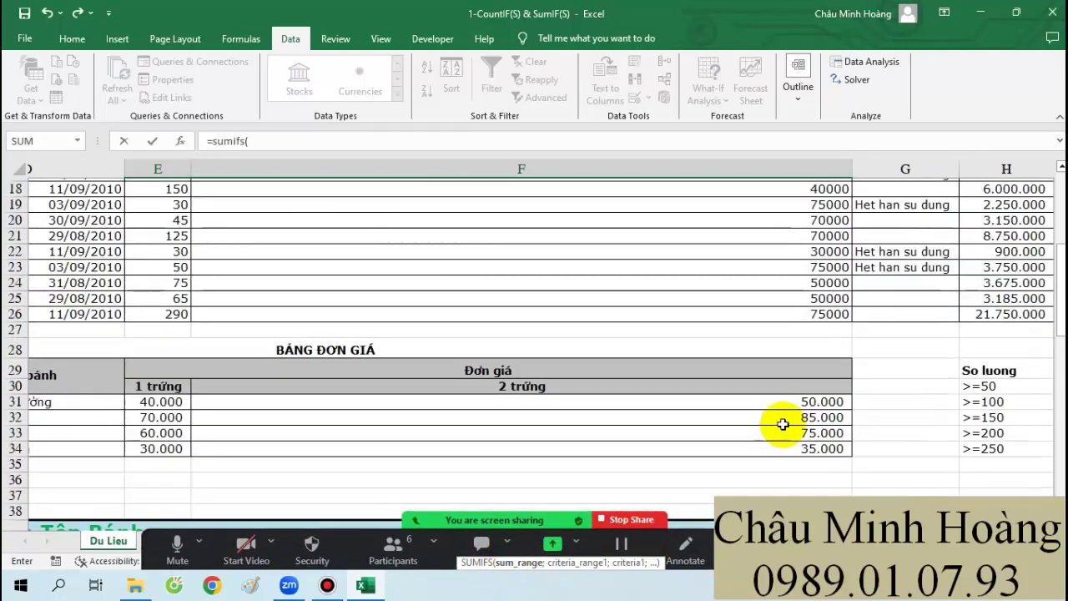
{"action": "left_click", "coordinate": [171, 223]}
{"action": "left_click_drag", "start_coordinate": [171, 250], "coordinate": [158, 393]}
{"action": "scroll", "coordinate": [420, 362], "scroll_direction": "down", "scroll_amount": 9}
{"action": "scroll", "coordinate": [425, 358], "scroll_direction": "down", "scroll_amount": 2}
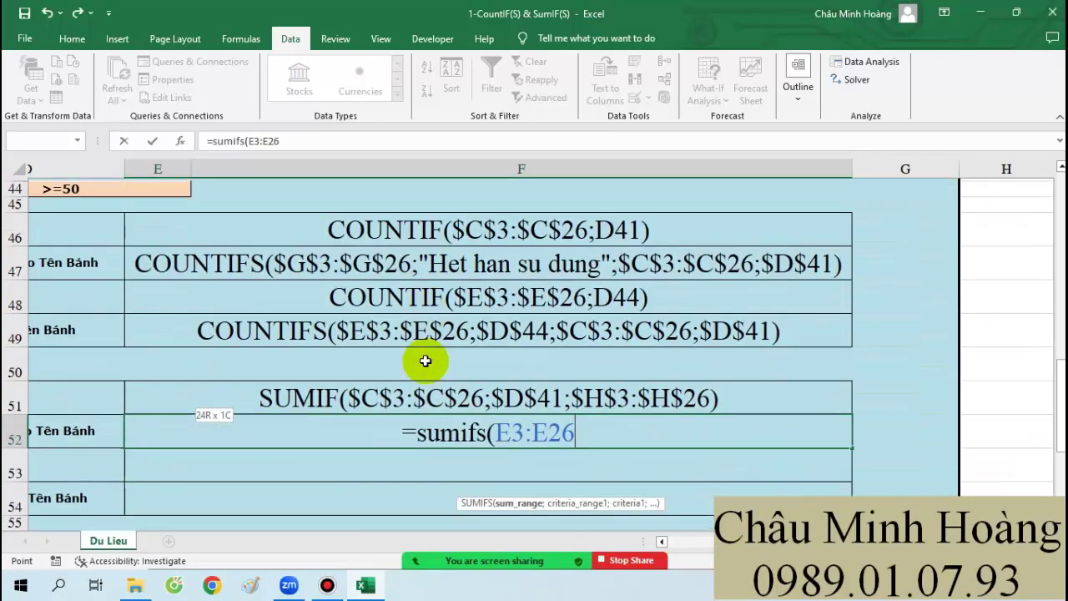
{"action": "key", "text": "F4"}
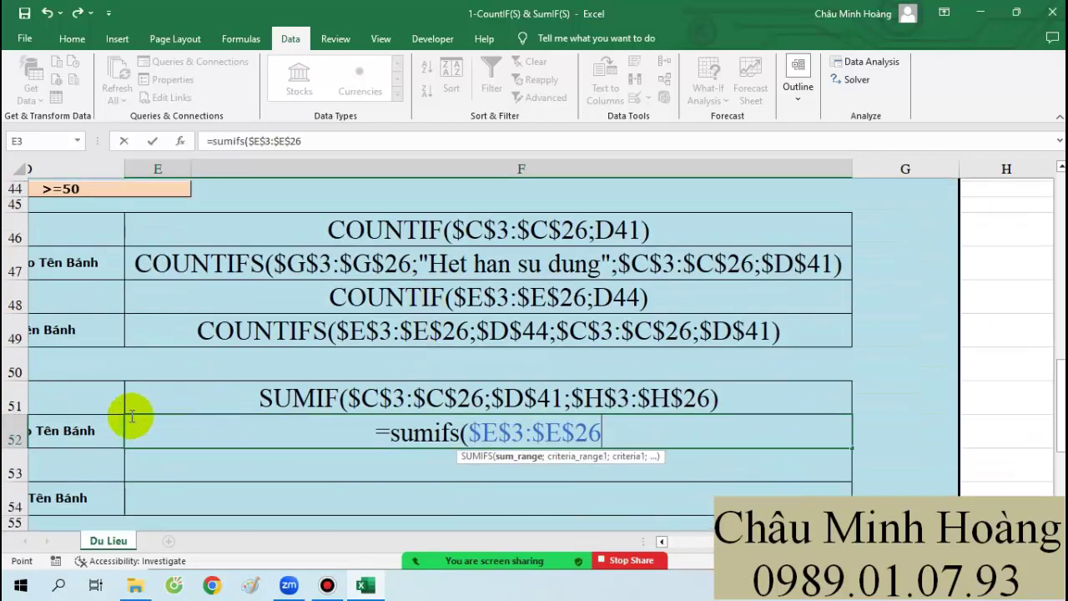
{"action": "type", "text": ";"}
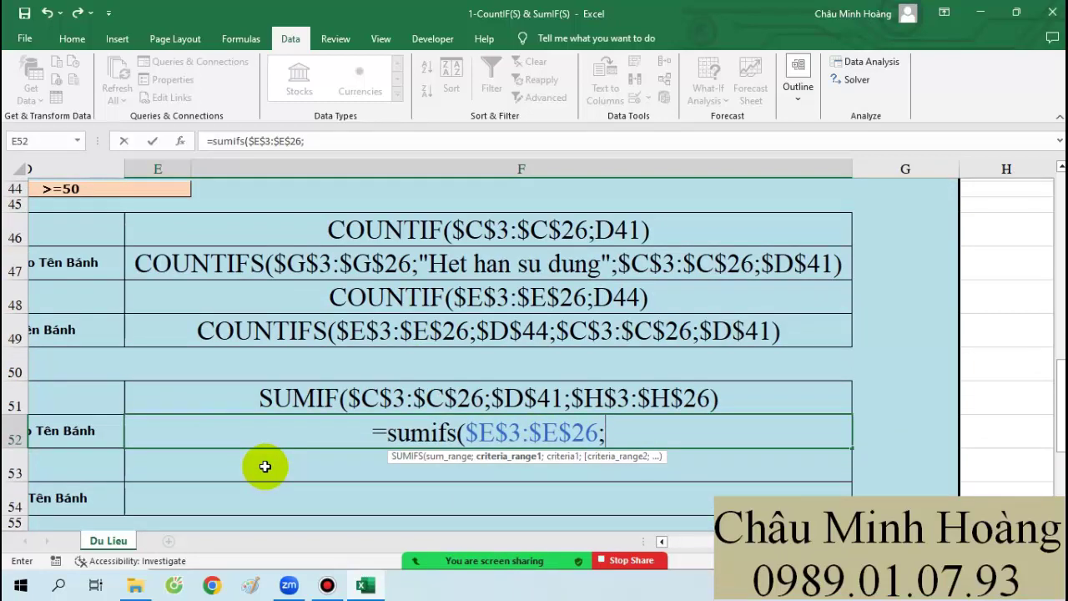
Step: Add the absolute Ghi chú range $G$3:$G$26 as the first criteria range of the SUMIFS formula in E52
{"action": "scroll", "coordinate": [639, 362], "scroll_direction": "up", "scroll_amount": 14}
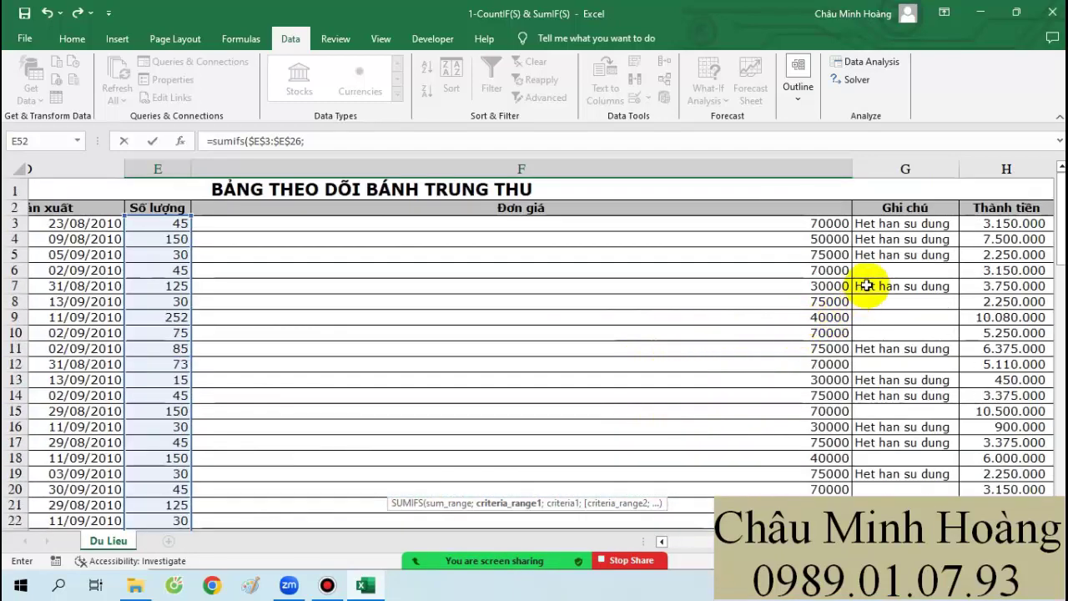
{"action": "left_click_drag", "start_coordinate": [905, 221], "coordinate": [904, 346]}
{"action": "scroll", "coordinate": [900, 292], "scroll_direction": "down", "scroll_amount": 5}
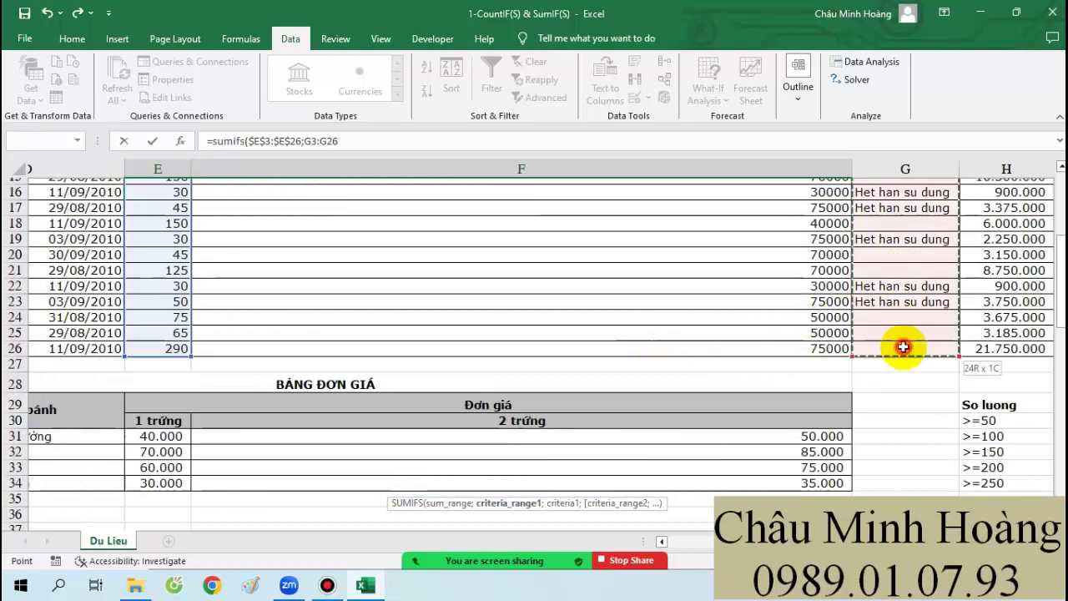
{"action": "scroll", "coordinate": [715, 351], "scroll_direction": "down", "scroll_amount": 10}
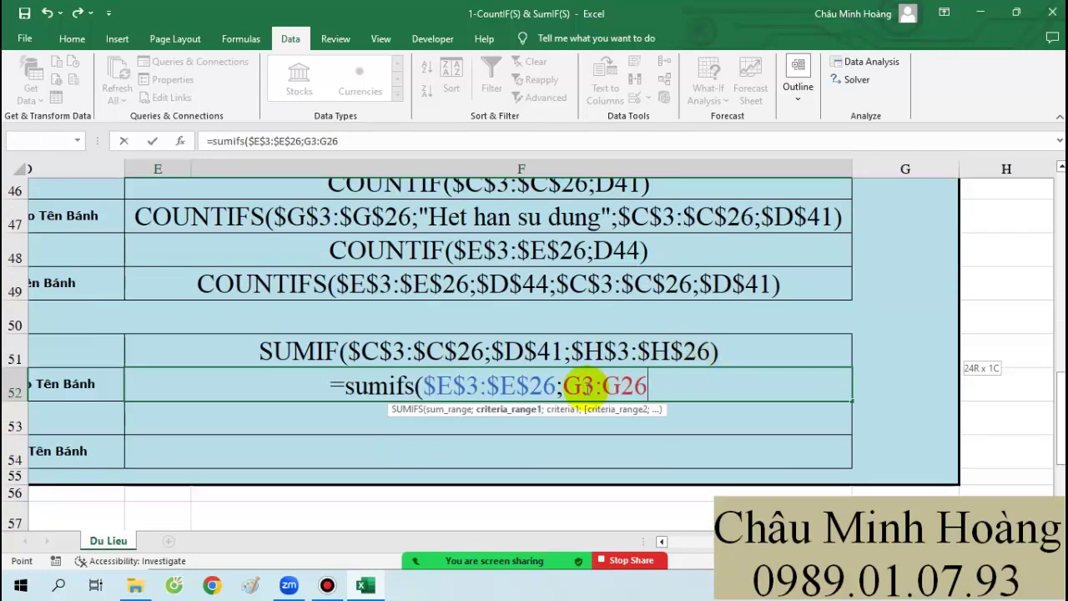
{"action": "key", "text": "F4"}
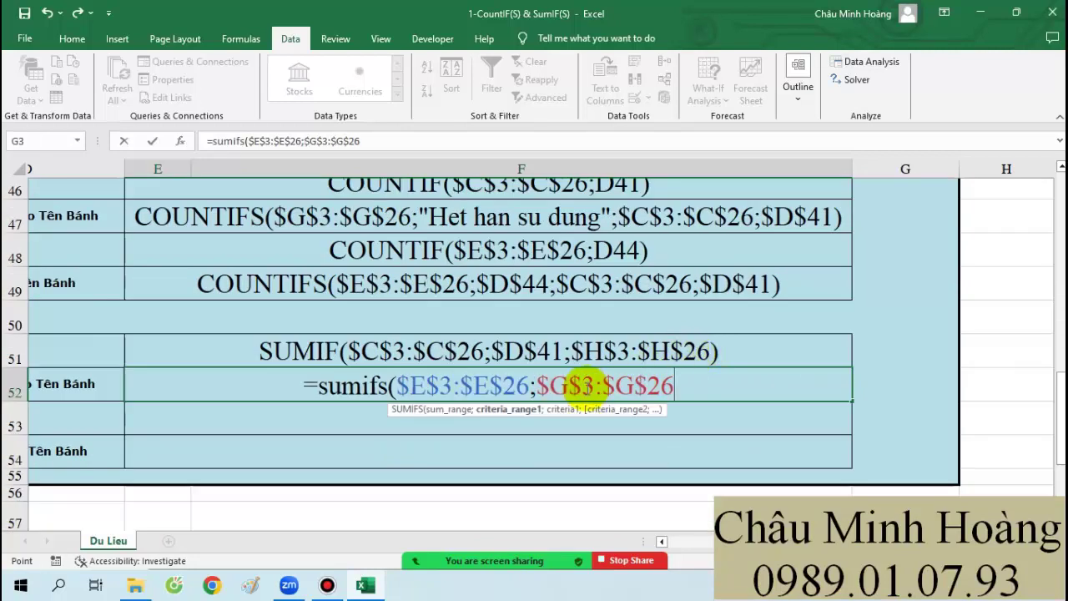
Step: Enter "Het han su dung" as the first criterion of the SUMIFS formula in E52
{"action": "type", "text": ";\"Het H"}
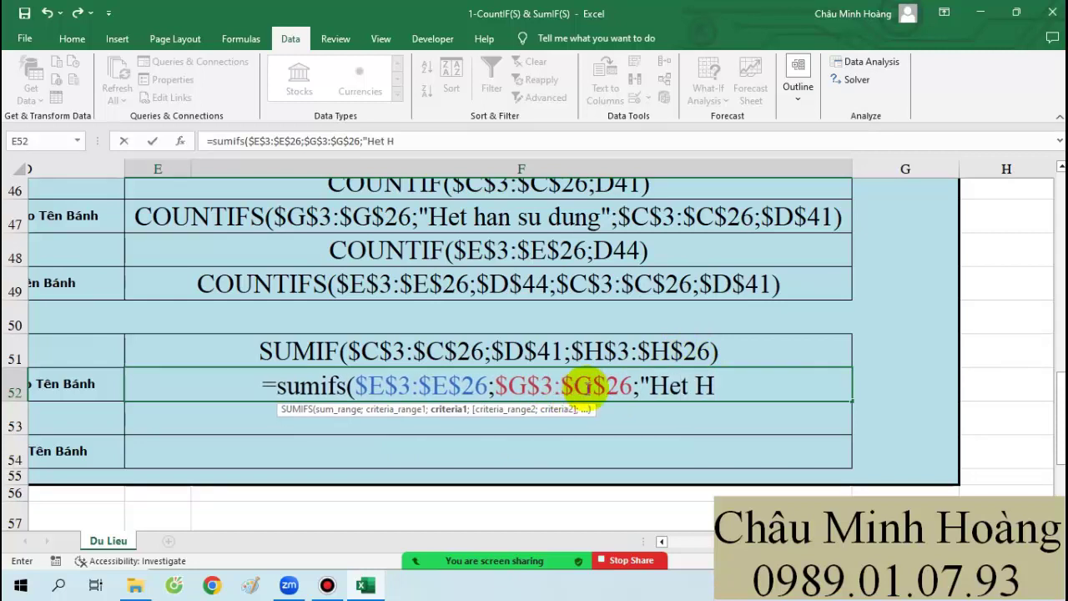
{"action": "key", "text": "BackSpace"}
{"action": "type", "text": "han "}
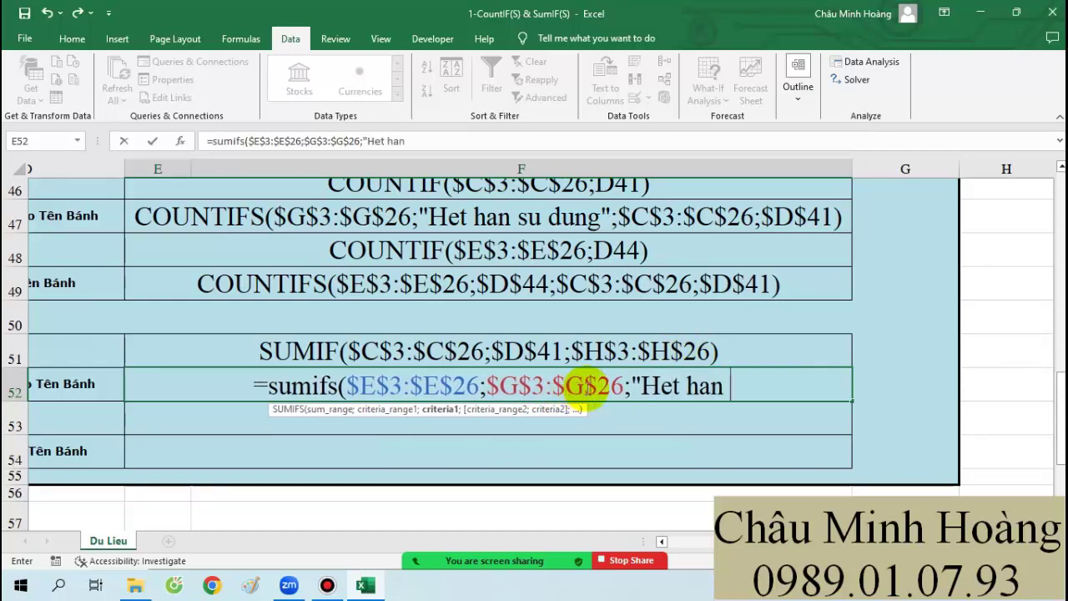
{"action": "type", "text": "su dung\";"}
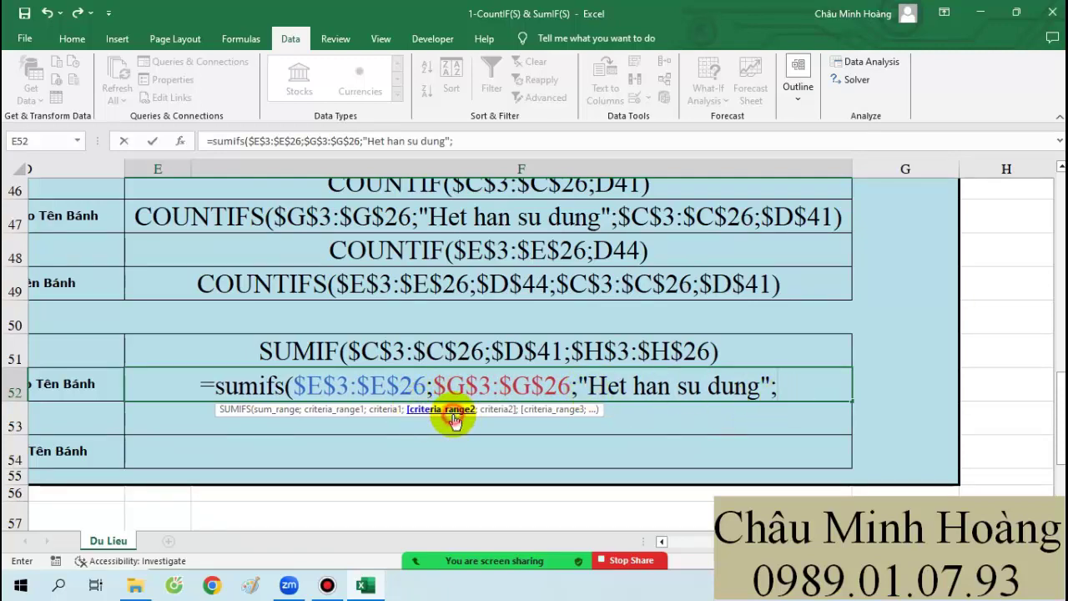
Step: Add the absolute Tên bánh range $C$3:$C$26 as the second criteria range of the SUMIFS formula in E52
{"action": "scroll", "coordinate": [251, 359], "scroll_direction": "up", "scroll_amount": 12}
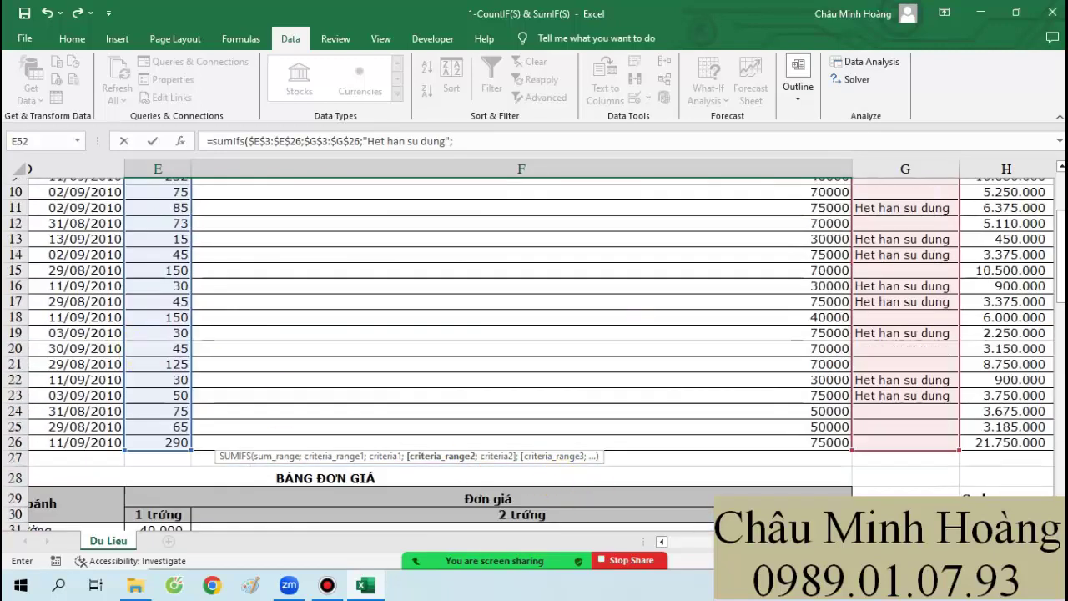
{"action": "scroll", "coordinate": [238, 303], "scroll_direction": "left", "scroll_amount": 3}
{"action": "scroll", "coordinate": [238, 302], "scroll_direction": "up", "scroll_amount": 3}
{"action": "left_click", "coordinate": [232, 223]}
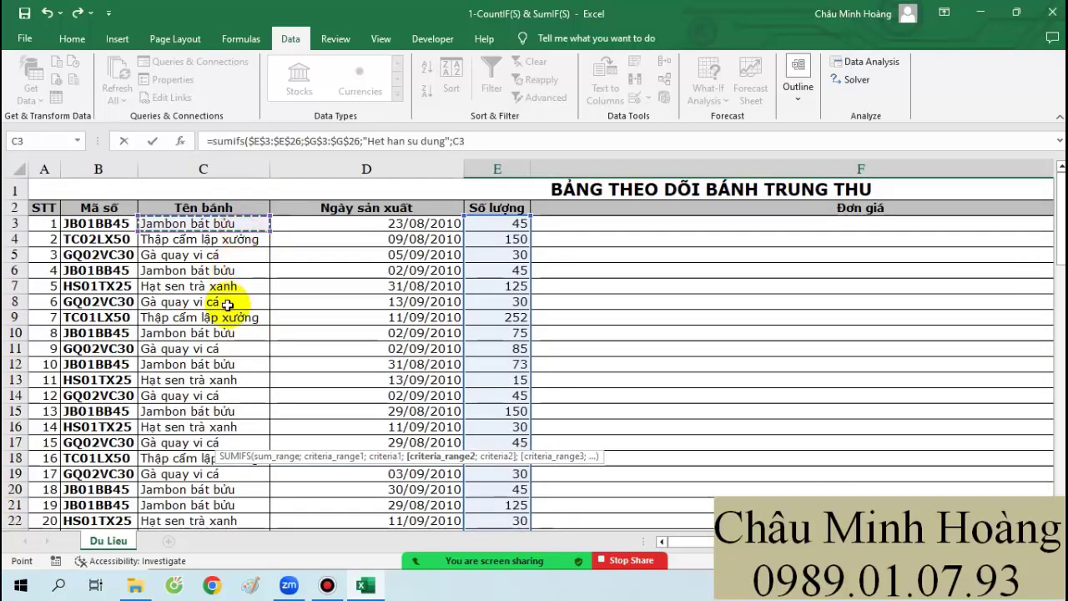
{"action": "scroll", "coordinate": [227, 367], "scroll_direction": "down", "scroll_amount": 3}
{"action": "left_click", "coordinate": [223, 399], "text": "shift"}
{"action": "scroll", "coordinate": [359, 367], "scroll_direction": "down", "scroll_amount": 6}
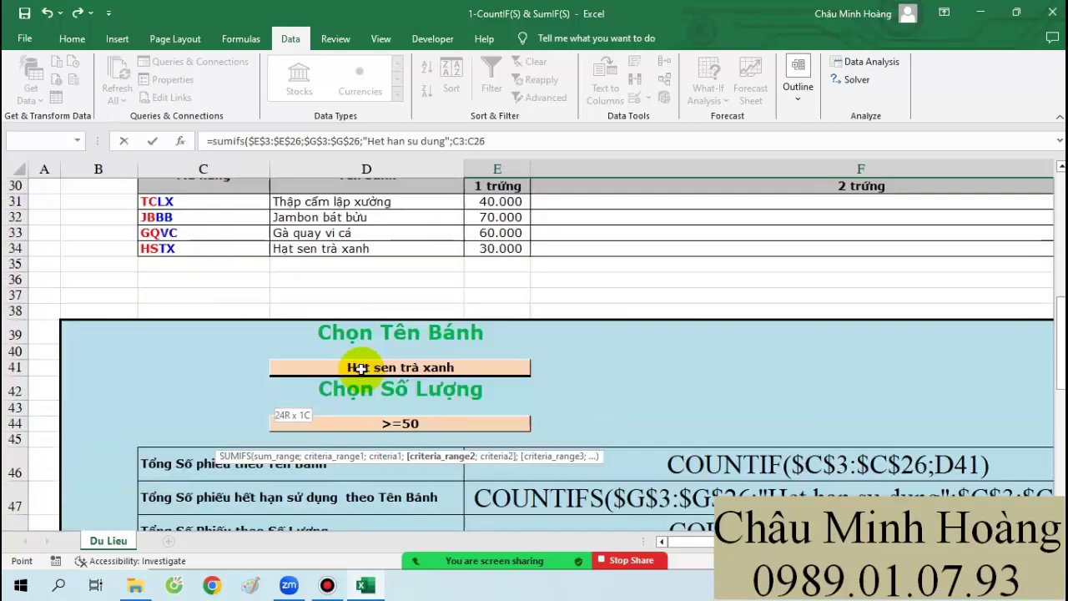
{"action": "key", "text": "F4"}
{"action": "scroll", "coordinate": [359, 367], "scroll_direction": "down", "scroll_amount": 6}
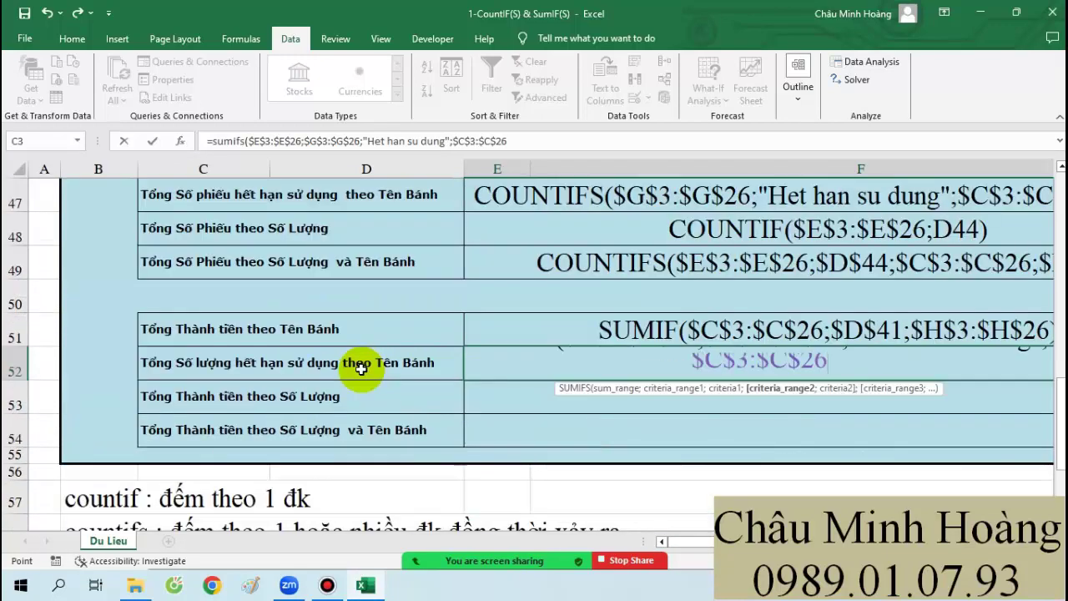
{"action": "type", "text": ";"}
Step: Add the chosen cake name cell D41 as the second criterion and complete the SUMIFS formula in E52
{"action": "scroll", "coordinate": [362, 368], "scroll_direction": "up", "scroll_amount": 4}
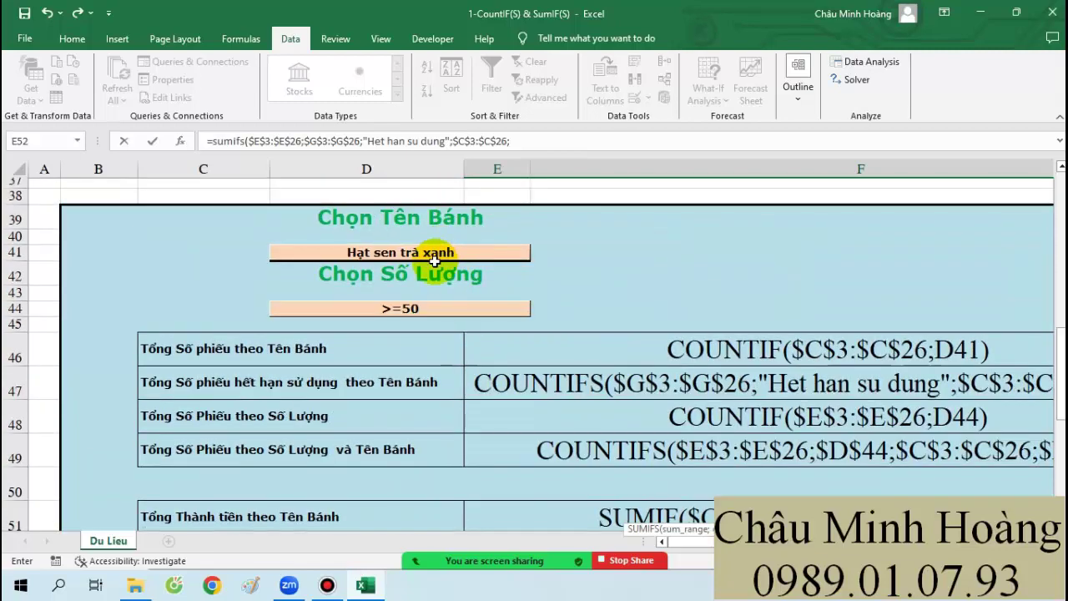
{"action": "left_click", "coordinate": [435, 253]}
{"action": "key", "text": "Return"}
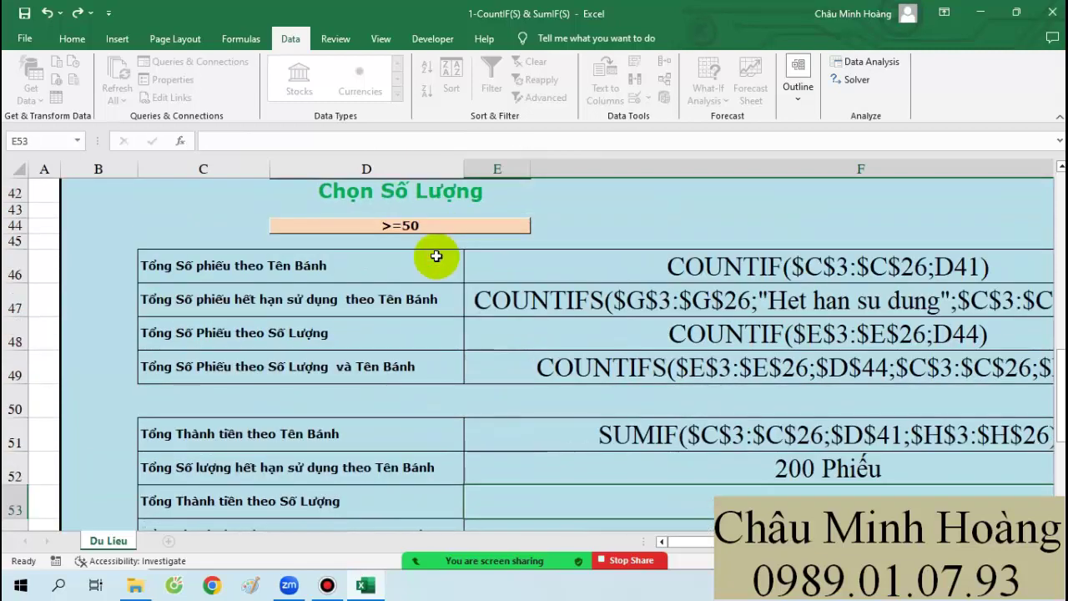
Step: Remove the equals sign from the SUMIFS formula in E52 so it displays as text, and widen column F to fit it
{"action": "double_click", "coordinate": [699, 463]}
{"action": "left_click", "coordinate": [640, 469]}
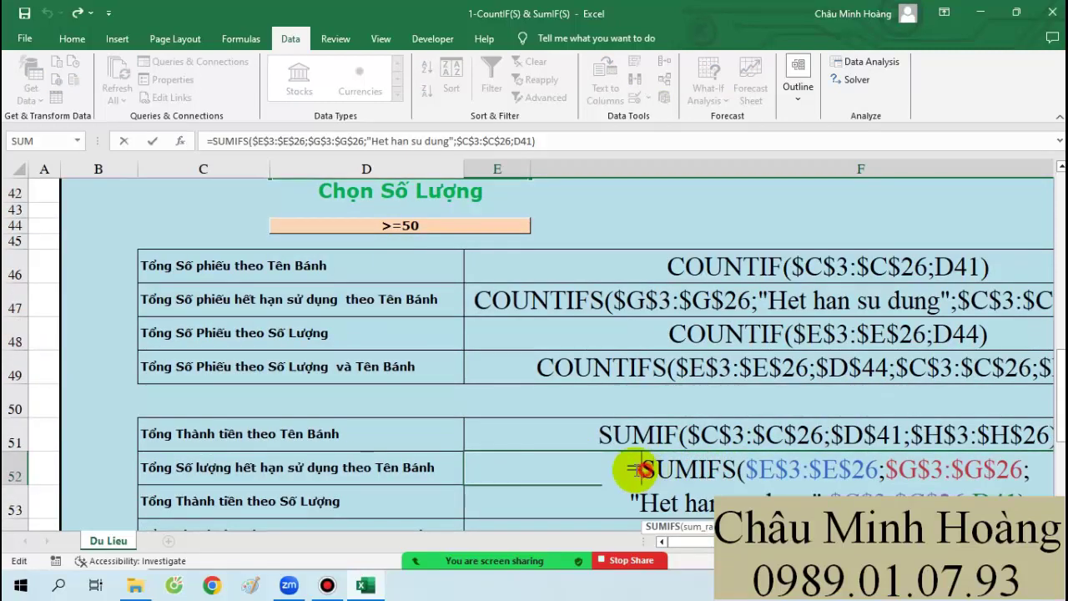
{"action": "key", "text": "BackSpace"}
{"action": "key", "text": "Return"}
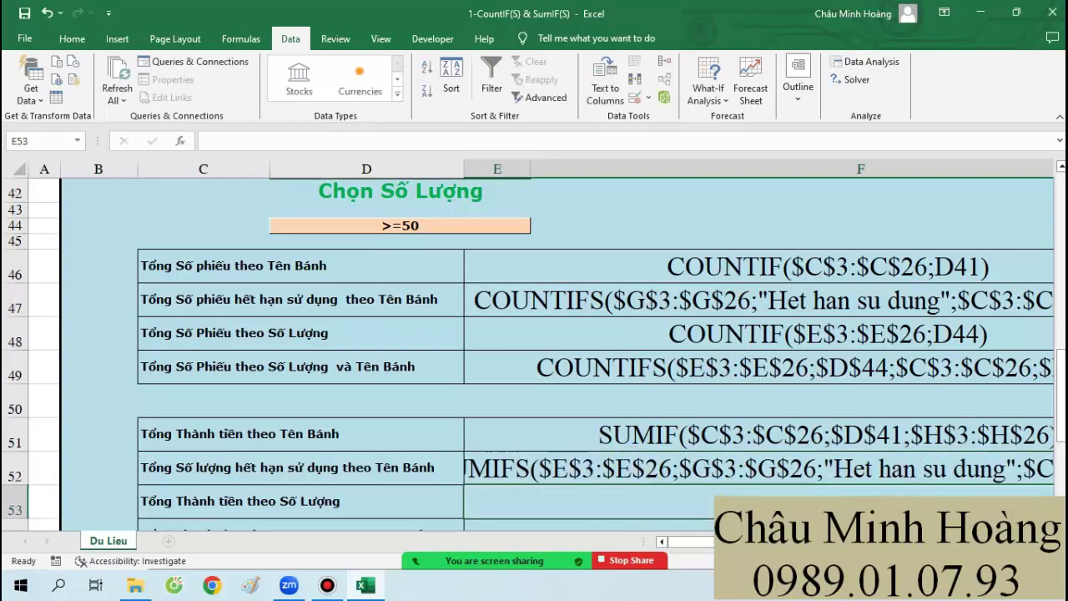
{"action": "scroll", "coordinate": [965, 284], "scroll_direction": "right", "scroll_amount": 3}
{"action": "left_click_drag", "start_coordinate": [952, 172], "coordinate": [1029, 186]}
Step: Colour the criteria ranges $G$3:$G$26 and $C$3:$C$26 red within the SUMIFS text in E52
{"action": "double_click", "coordinate": [344, 468]}
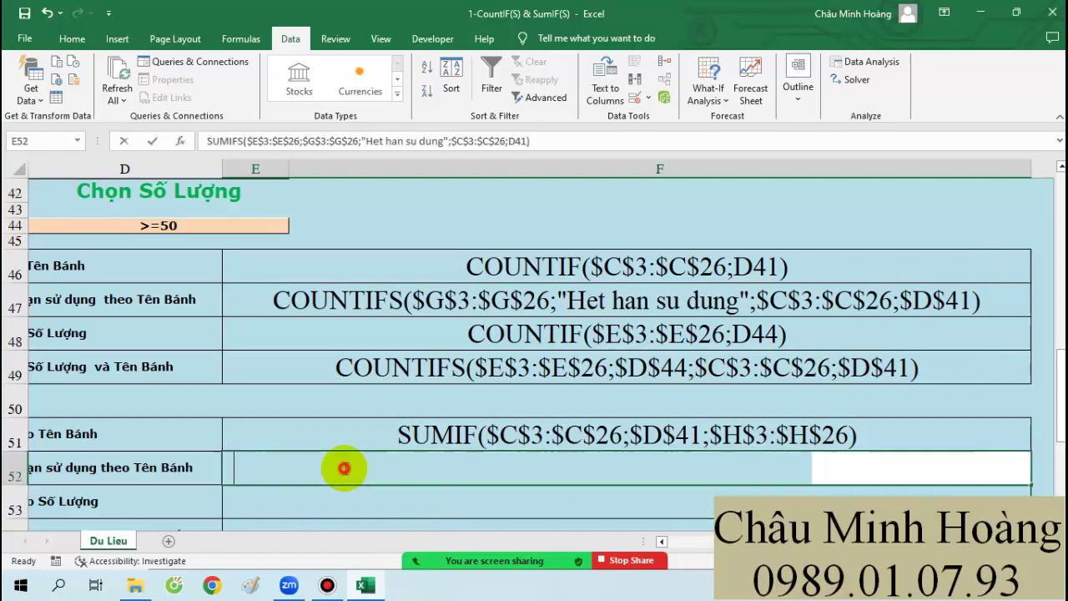
{"action": "left_click_drag", "start_coordinate": [347, 469], "coordinate": [1030, 473]}
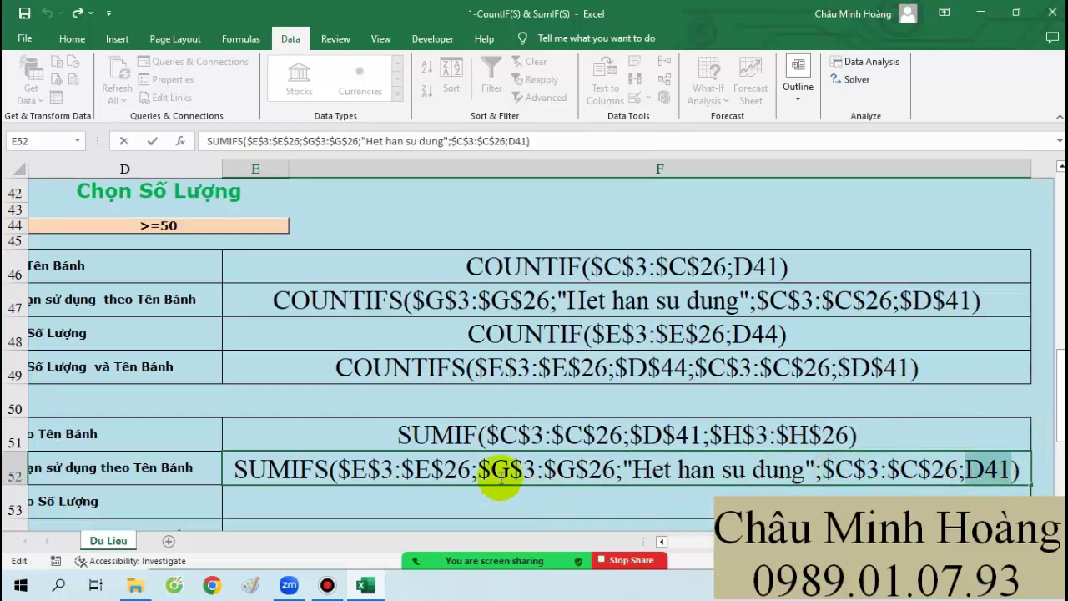
{"action": "left_click_drag", "start_coordinate": [479, 470], "coordinate": [616, 475]}
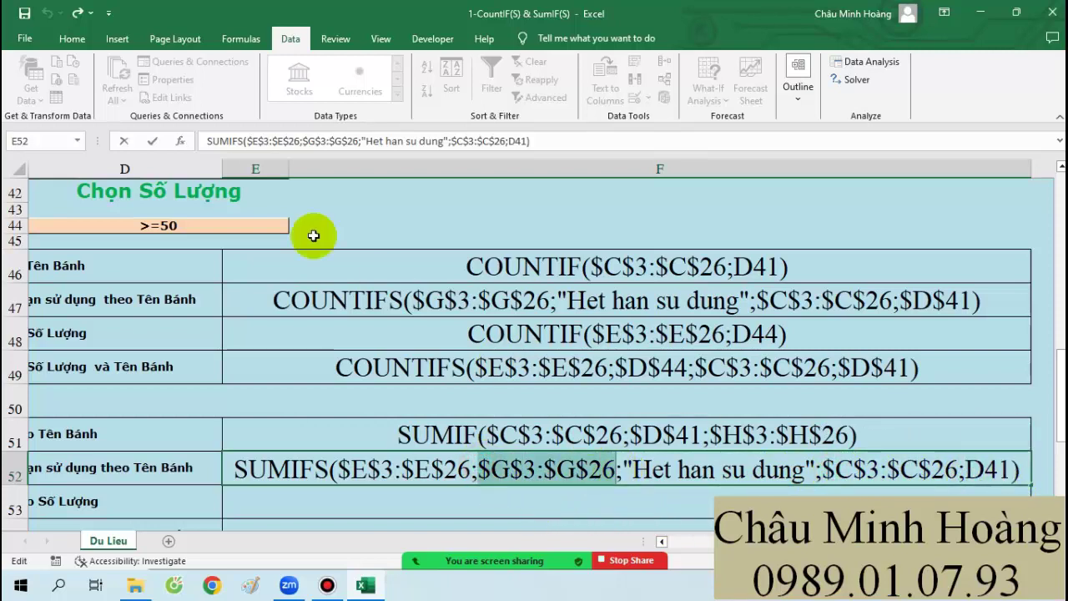
{"action": "left_click", "coordinate": [72, 38]}
{"action": "left_click", "coordinate": [233, 92]}
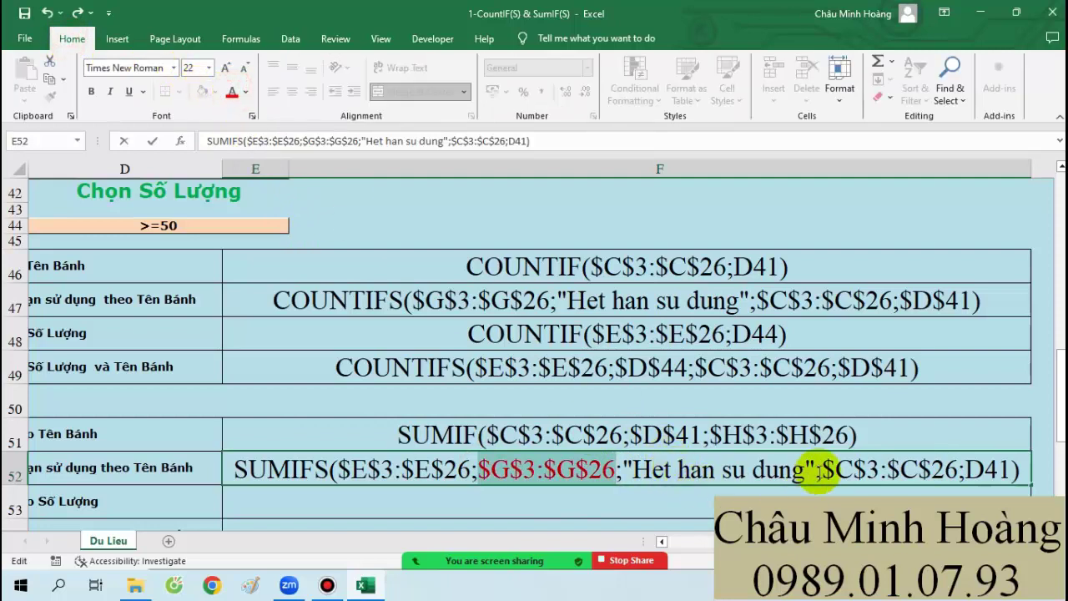
{"action": "left_click_drag", "start_coordinate": [822, 469], "coordinate": [961, 474]}
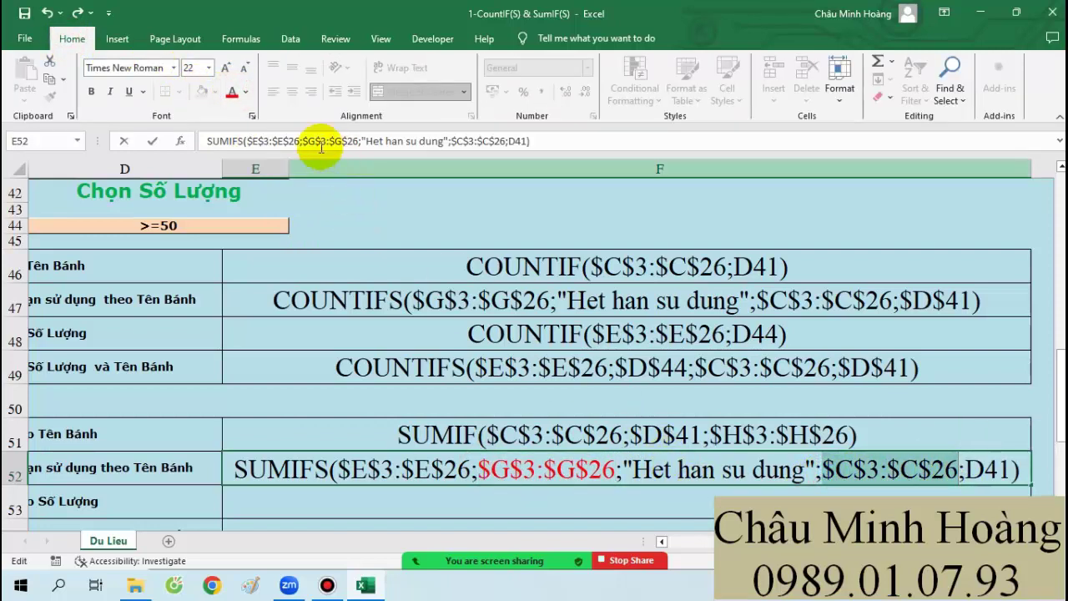
{"action": "left_click", "coordinate": [233, 92]}
{"action": "left_click", "coordinate": [147, 503]}
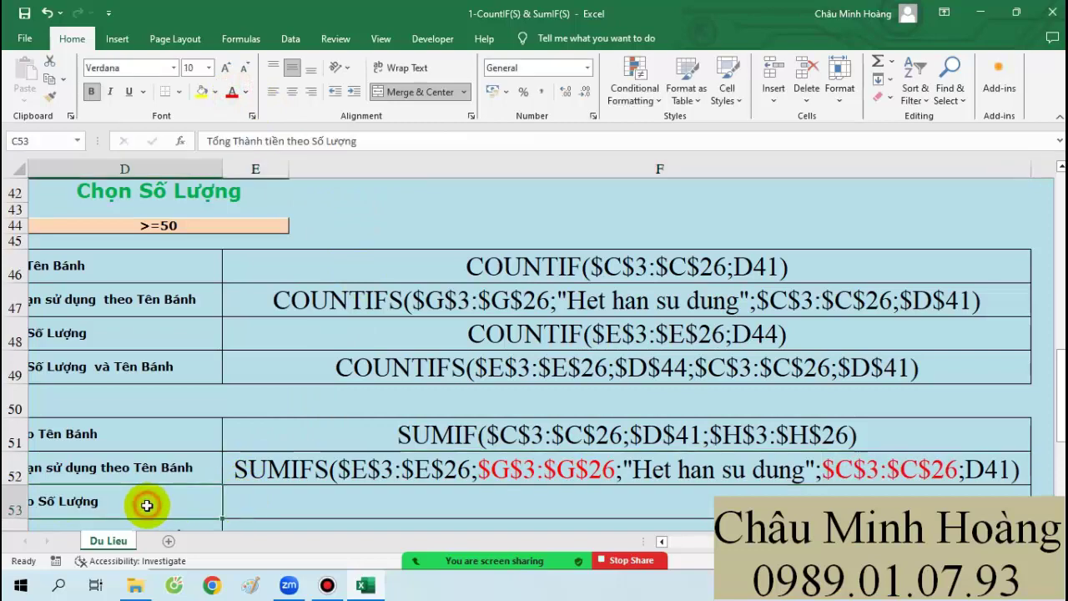
Step: Start a SUMIF formula in E53 with the absolute Số lượng range $E$3:$E$26 as its criteria range
{"action": "left_click", "coordinate": [318, 512]}
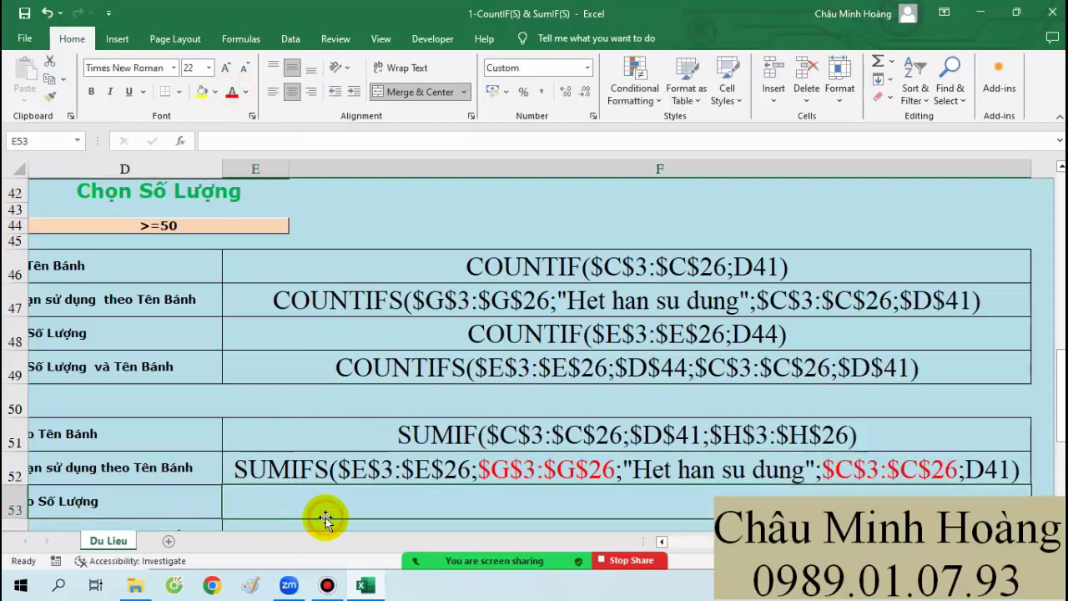
{"action": "type", "text": "=sumif("}
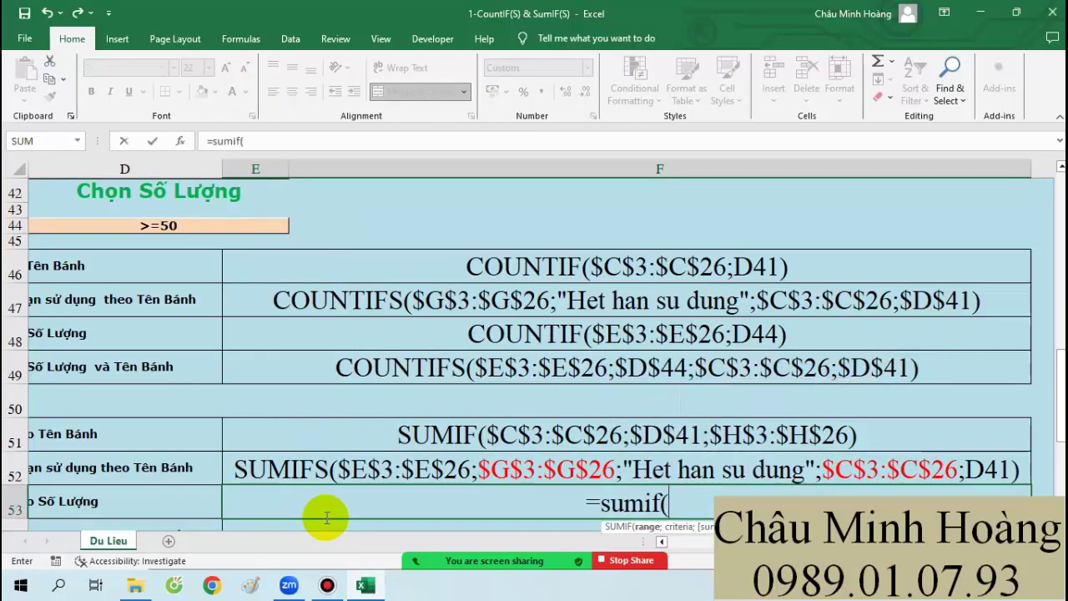
{"action": "scroll", "coordinate": [345, 406], "scroll_direction": "up", "scroll_amount": 9}
{"action": "scroll", "coordinate": [513, 434], "scroll_direction": "up", "scroll_amount": 5}
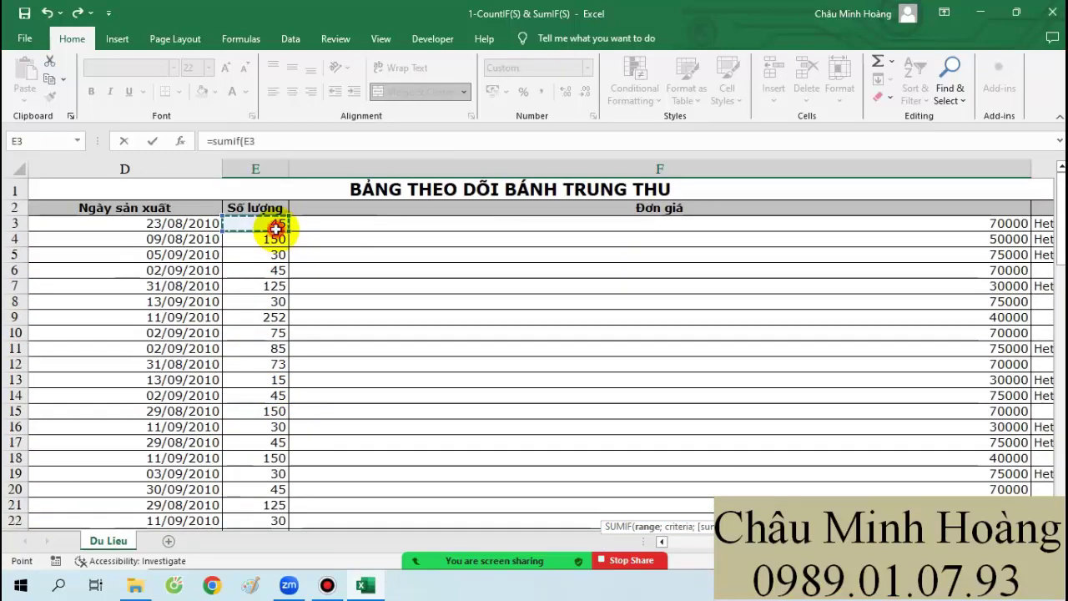
{"action": "left_click_drag", "start_coordinate": [276, 227], "coordinate": [263, 342]}
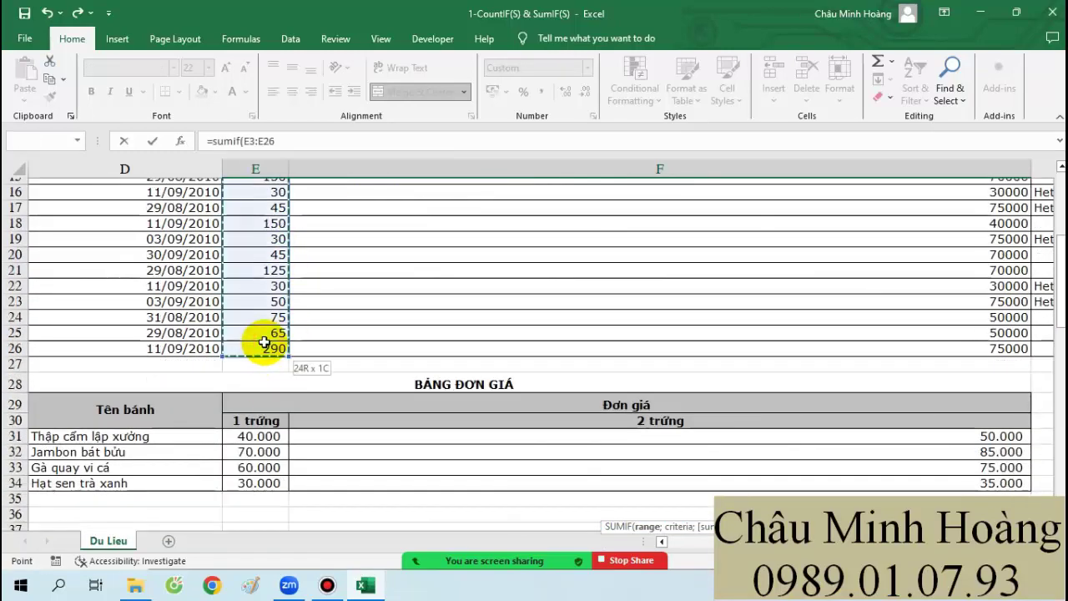
{"action": "key", "text": "F4"}
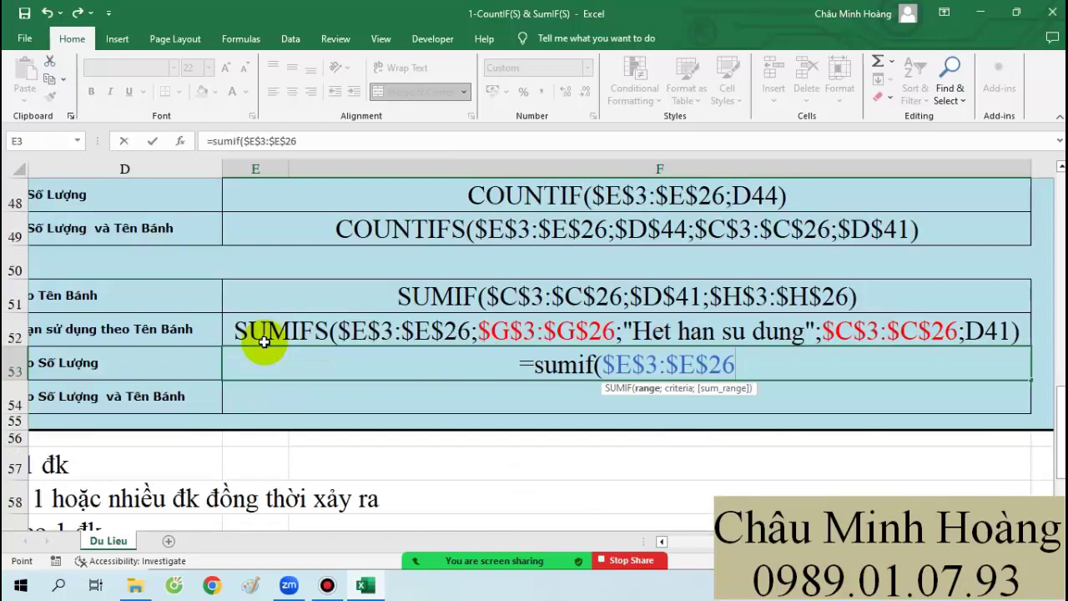
{"action": "type", "text": ";"}
Step: Add the chosen quantity cell as the absolute reference $D$44 for the criterion of the SUMIF formula in E53
{"action": "scroll", "coordinate": [263, 342], "scroll_direction": "up", "scroll_amount": 2}
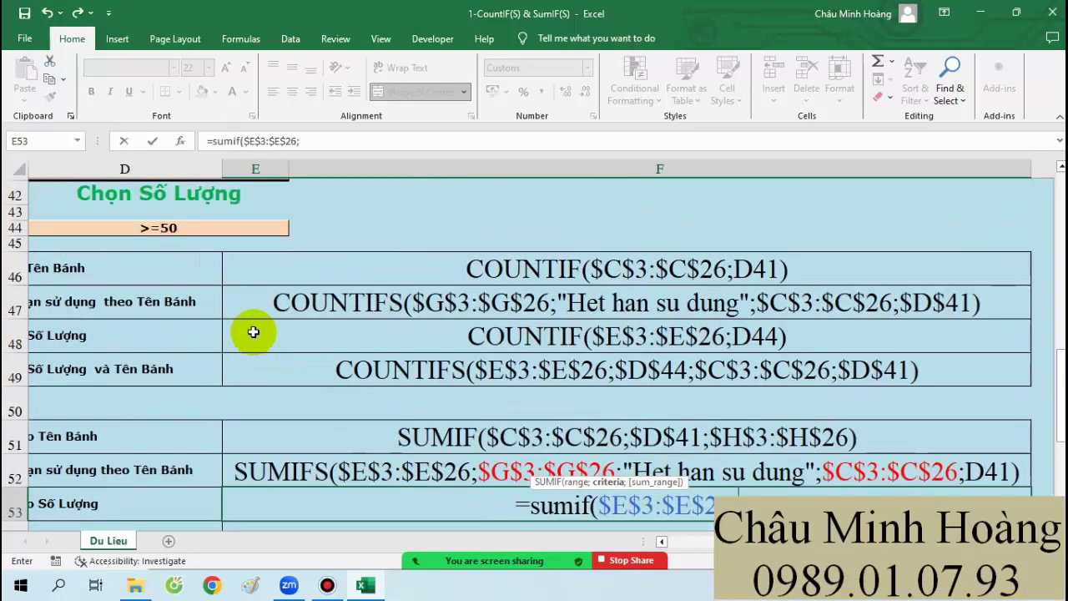
{"action": "left_click", "coordinate": [232, 226]}
{"action": "scroll", "coordinate": [414, 310], "scroll_direction": "down", "scroll_amount": 1}
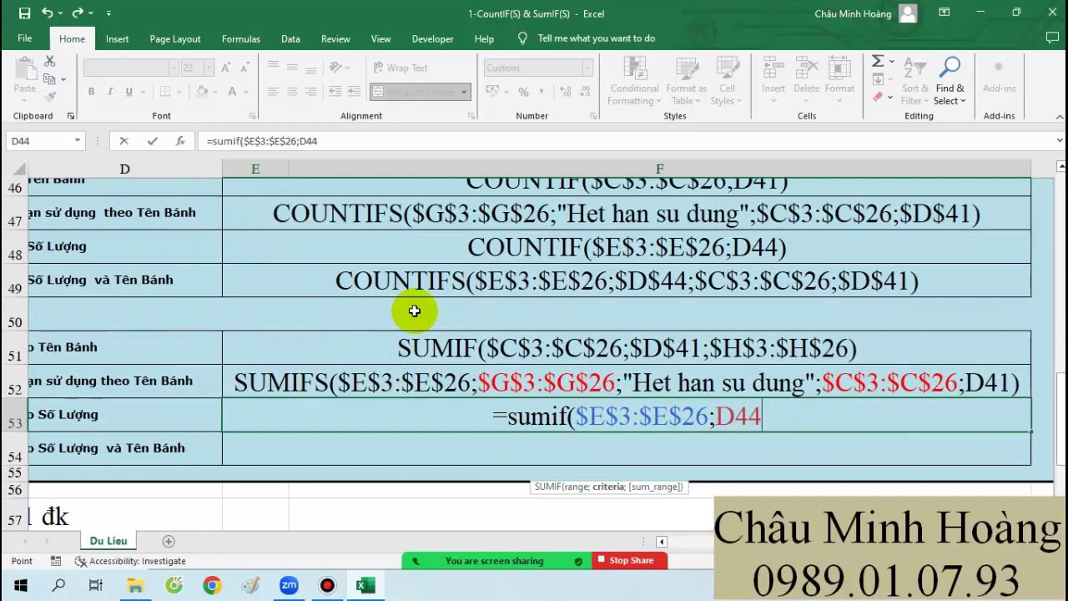
{"action": "key", "text": "F4"}
{"action": "type", "text": ";"}
Step: Add the absolute Thành tiền range $H$3:$H$26 as the sum range and complete the SUMIF formula in E53
{"action": "scroll", "coordinate": [414, 311], "scroll_direction": "up", "scroll_amount": 7}
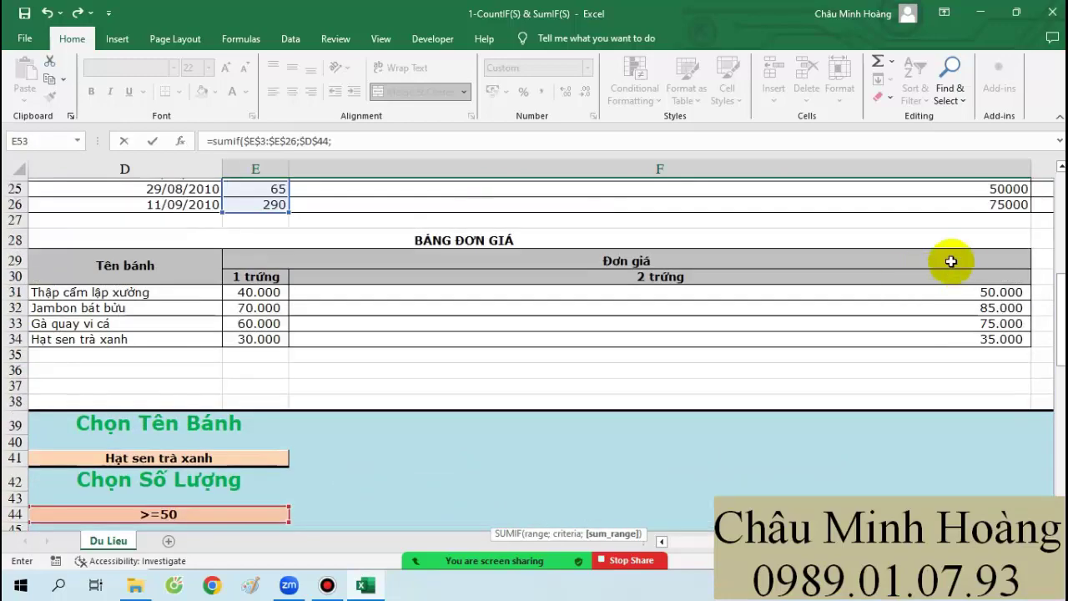
{"action": "scroll", "coordinate": [1004, 313], "scroll_direction": "up", "scroll_amount": 3}
{"action": "scroll", "coordinate": [1031, 342], "scroll_direction": "right", "scroll_amount": 1}
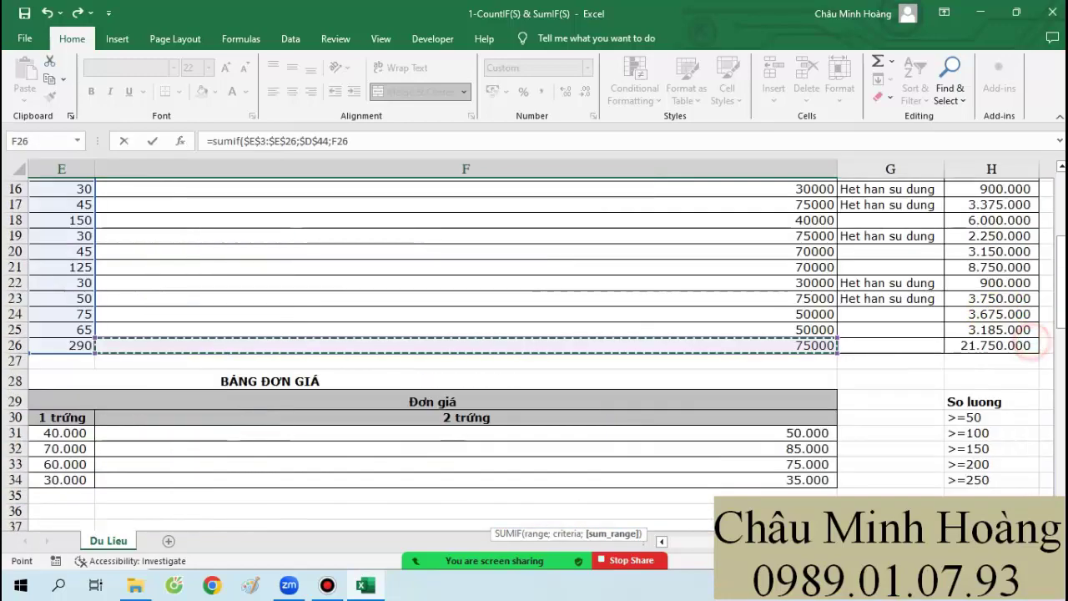
{"action": "left_click", "coordinate": [986, 343]}
{"action": "scroll", "coordinate": [993, 284], "scroll_direction": "up", "scroll_amount": 5}
{"action": "left_click", "coordinate": [993, 222], "text": "shift"}
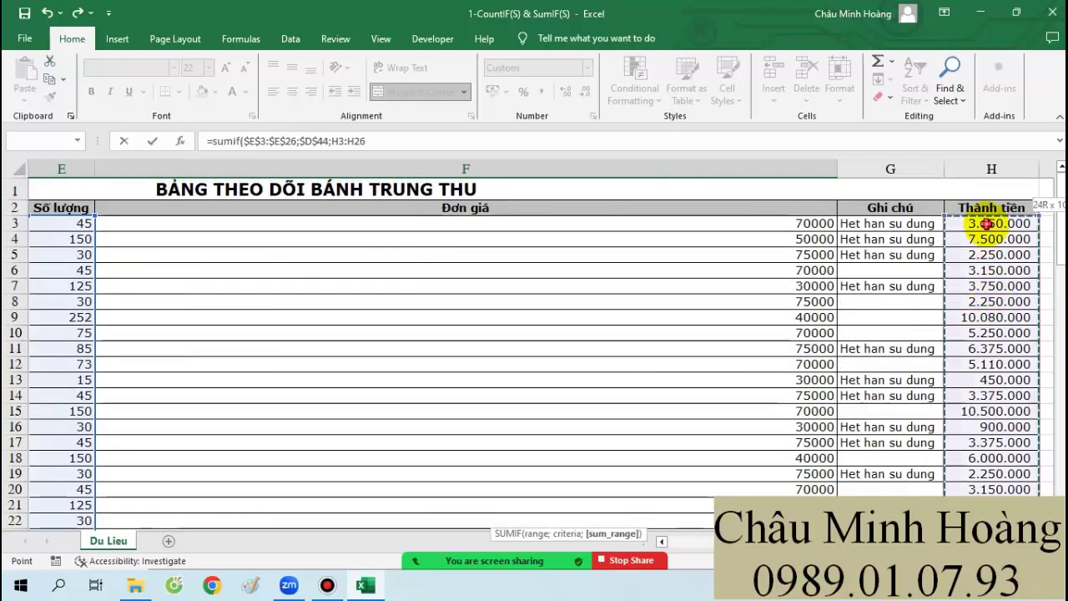
{"action": "scroll", "coordinate": [991, 274], "scroll_direction": "down", "scroll_amount": 15}
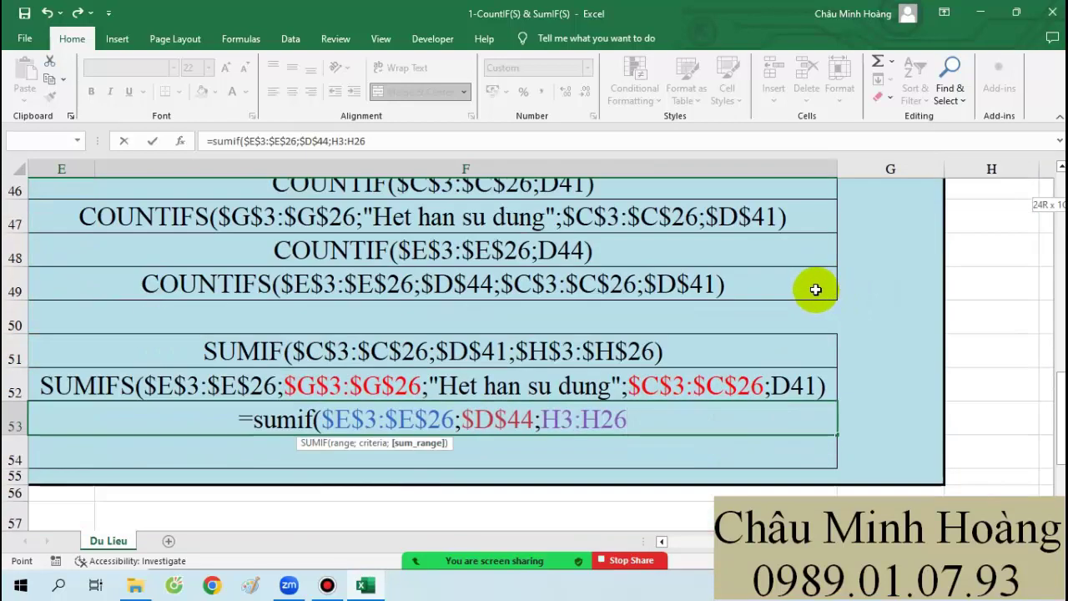
{"action": "key", "text": "F4"}
{"action": "key", "text": "Return"}
Step: Remove the equals sign from the SUMIF formula in E53 so it displays as text
{"action": "left_click", "coordinate": [317, 409]}
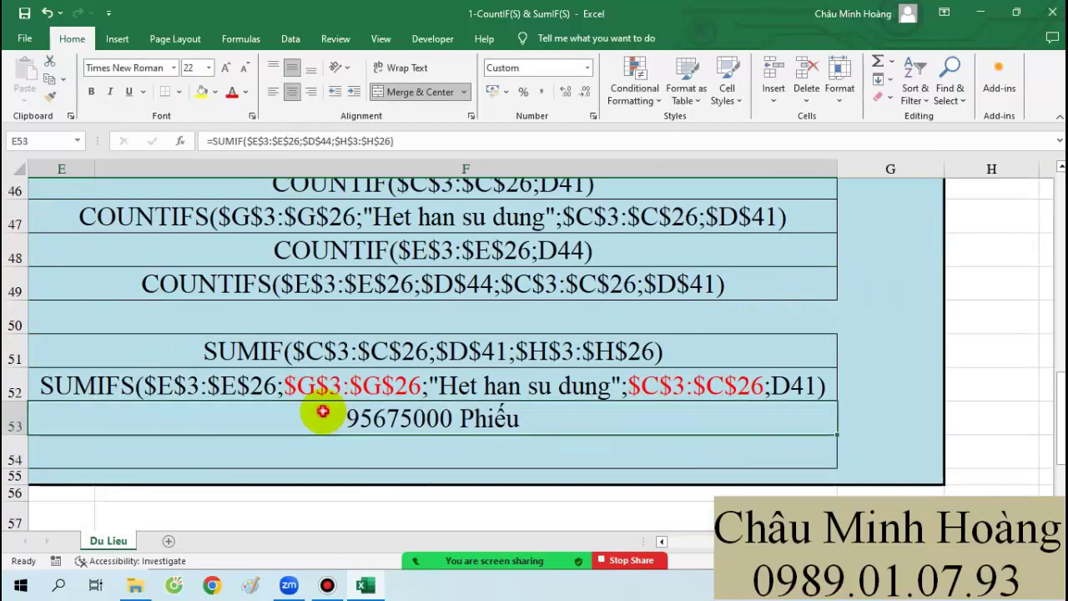
{"action": "double_click", "coordinate": [317, 410]}
{"action": "left_click", "coordinate": [186, 415]}
{"action": "key", "text": "Delete"}
{"action": "key", "text": "Return"}
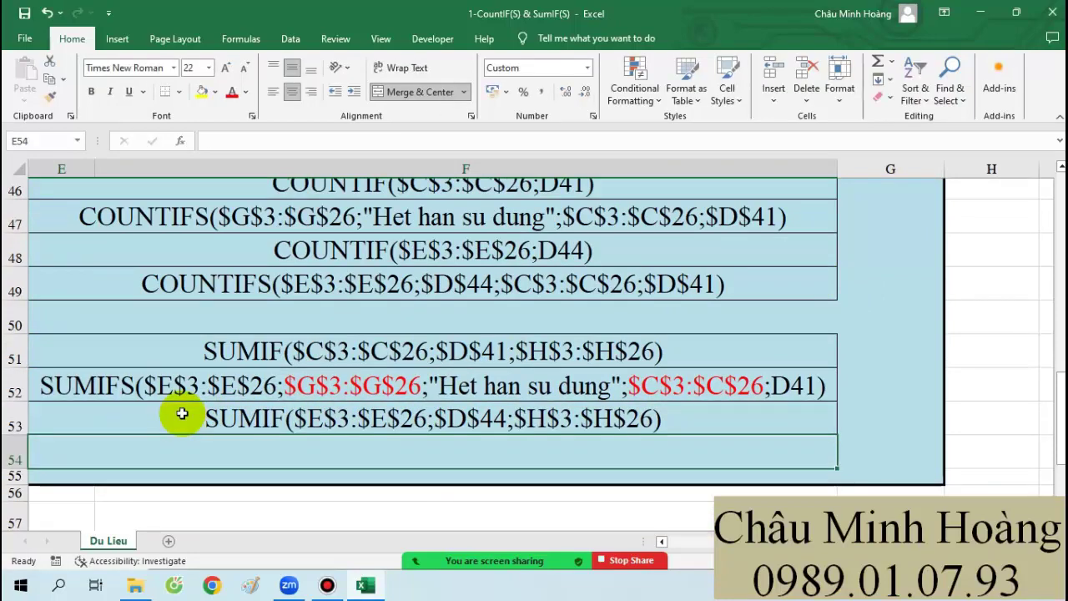
Step: Start a SUMIFS formula in E54 with the absolute Thành tiền range $H$3:$H$26 as its sum range
{"action": "scroll", "coordinate": [147, 463], "scroll_direction": "left", "scroll_amount": 2}
{"action": "left_click", "coordinate": [140, 453]}
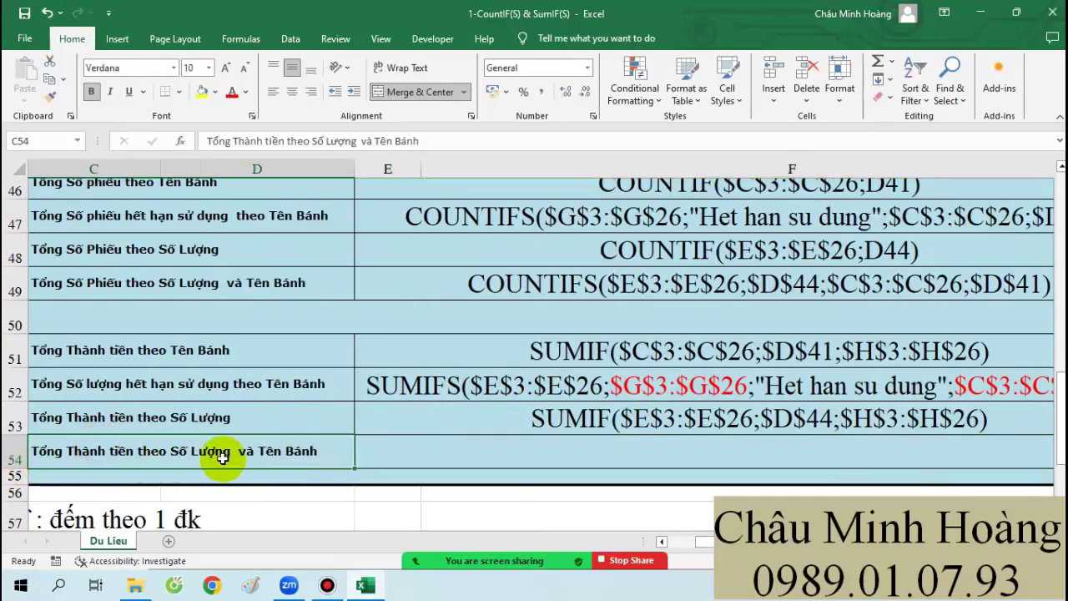
{"action": "left_click", "coordinate": [405, 455]}
{"action": "type", "text": "=sumi"}
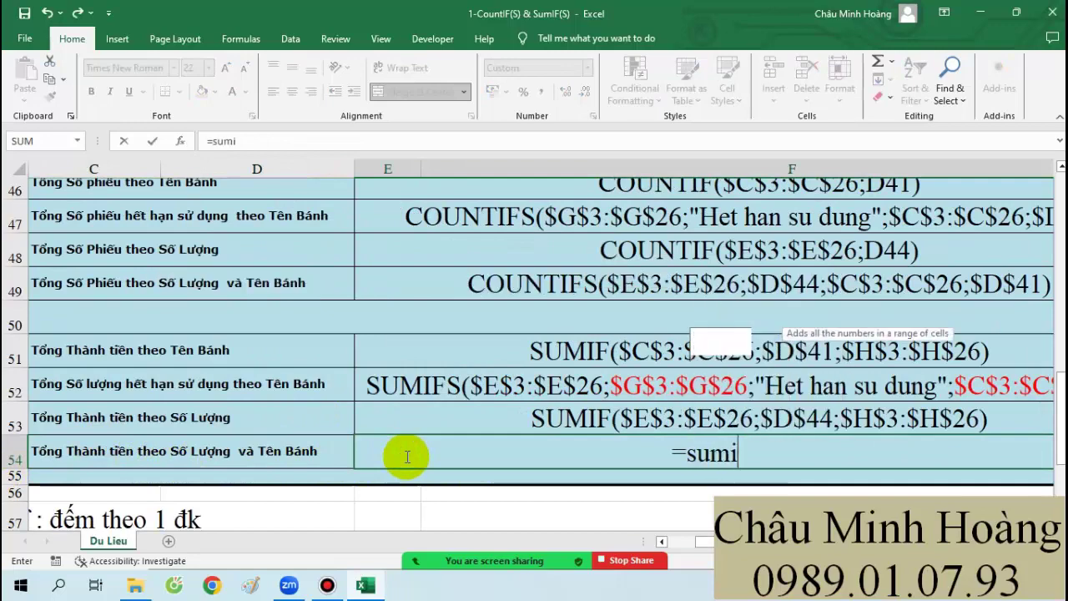
{"action": "type", "text": "fs("}
{"action": "scroll", "coordinate": [715, 509], "scroll_direction": "up", "scroll_amount": 4}
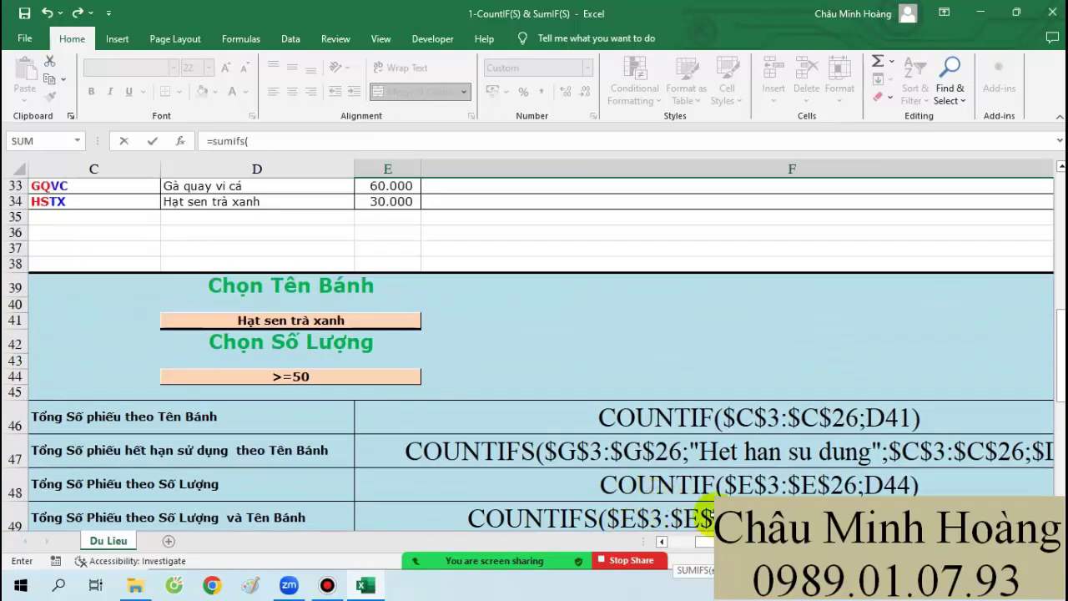
{"action": "scroll", "coordinate": [542, 350], "scroll_direction": "right", "scroll_amount": 3}
{"action": "scroll", "coordinate": [941, 412], "scroll_direction": "up", "scroll_amount": 11}
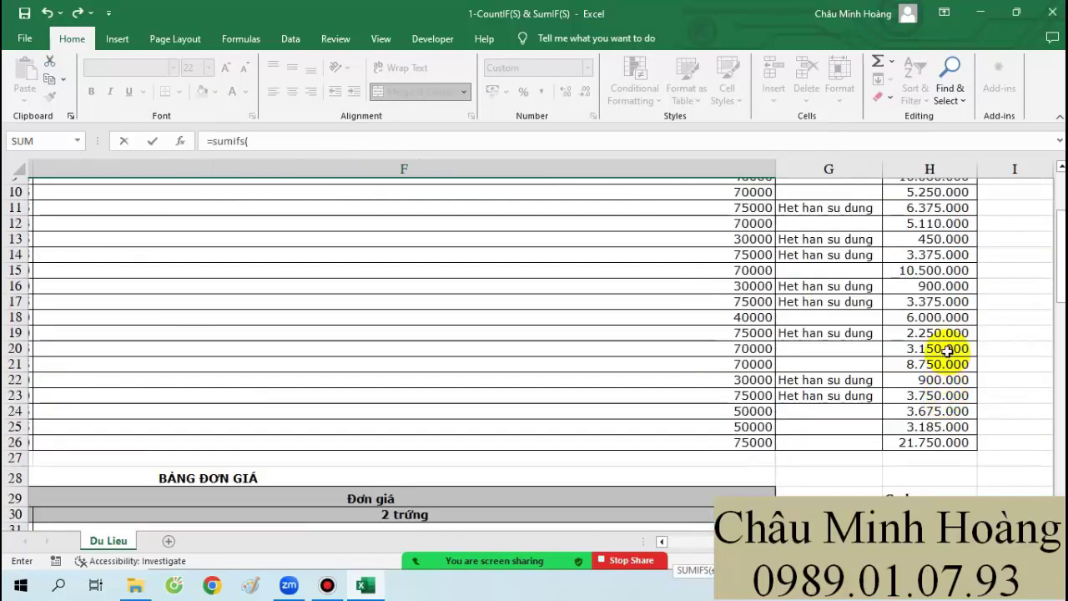
{"action": "left_click_drag", "start_coordinate": [929, 227], "coordinate": [647, 410]}
{"action": "scroll", "coordinate": [431, 439], "scroll_direction": "down", "scroll_amount": 2}
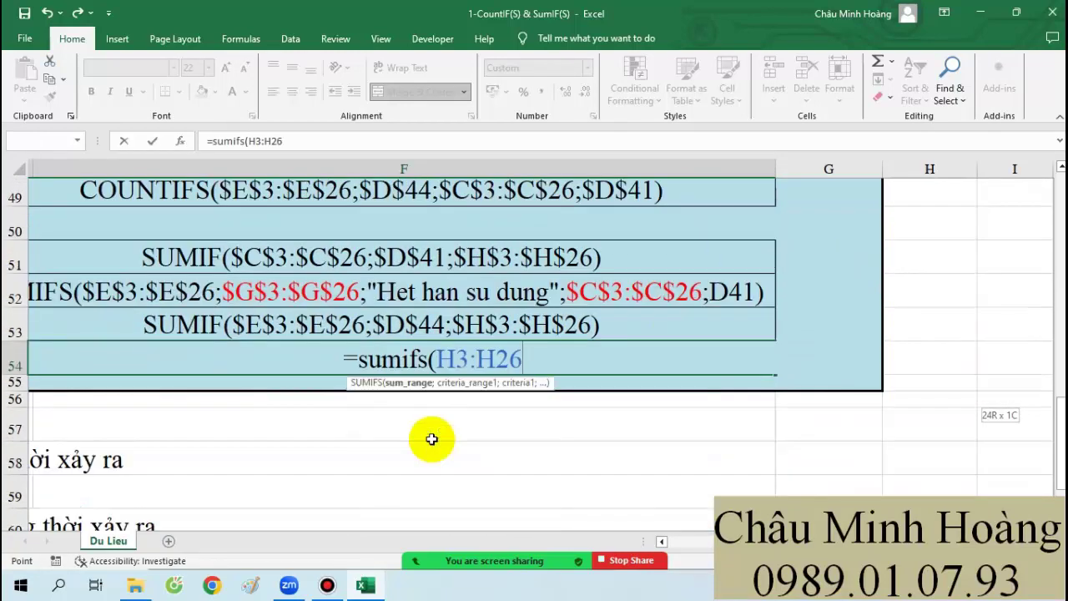
{"action": "key", "text": "F4"}
{"action": "type", "text": ";"}
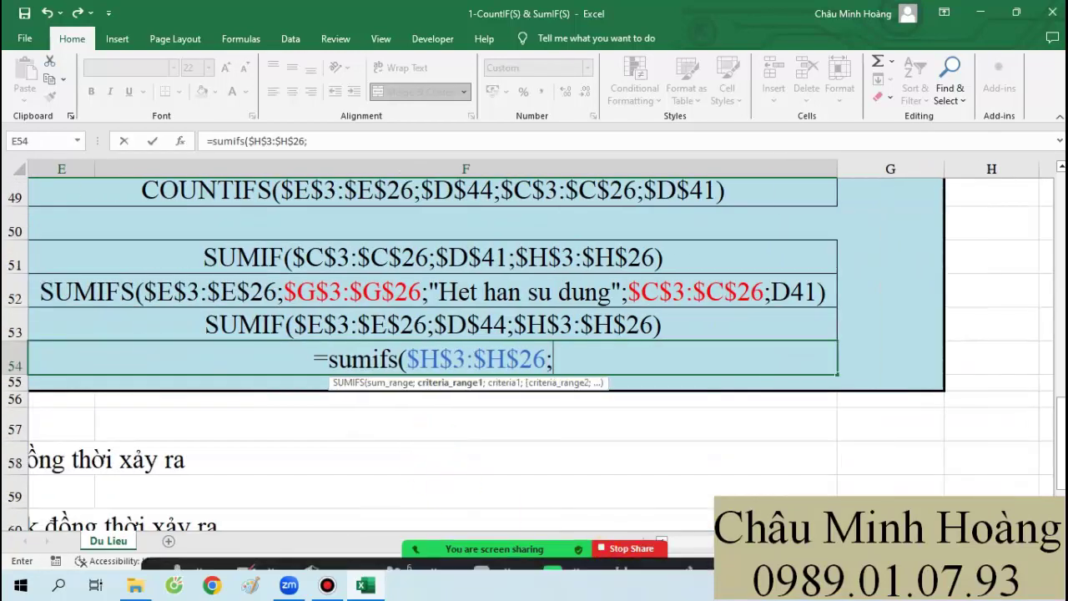
Step: Add the absolute Số lượng range $E$3:$E$26 as the first criteria range of the SUMIFS formula in E54
{"action": "scroll", "coordinate": [534, 334], "scroll_direction": "left", "scroll_amount": 3}
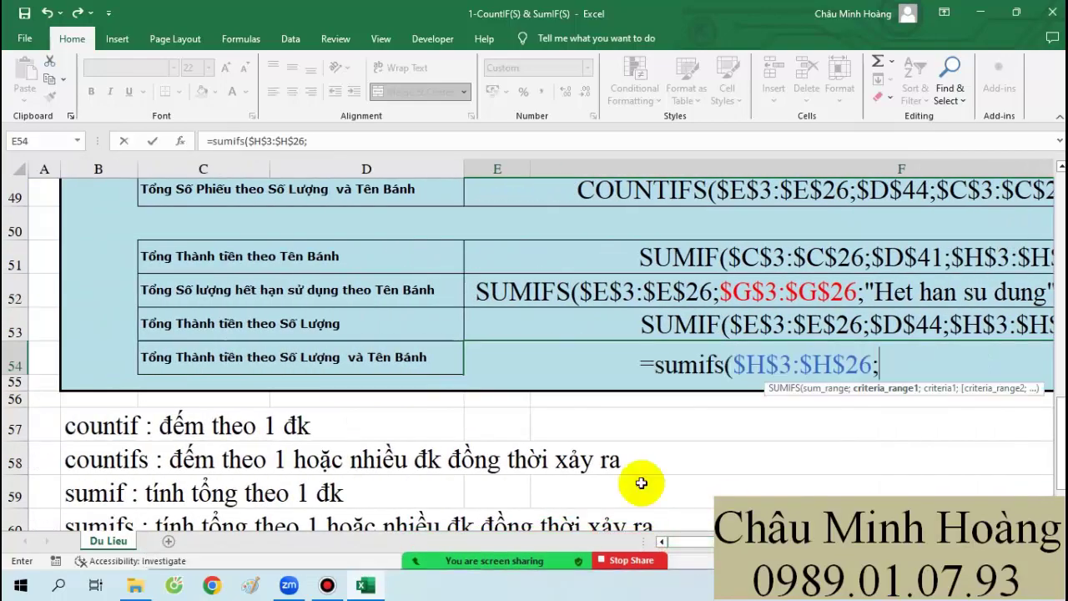
{"action": "scroll", "coordinate": [709, 401], "scroll_direction": "up", "scroll_amount": 15}
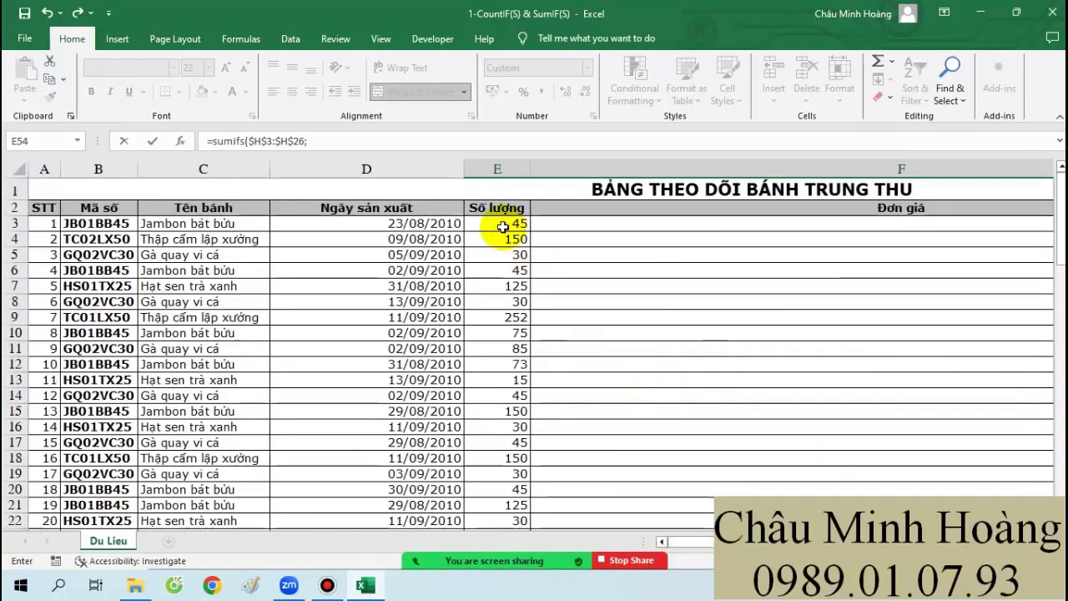
{"action": "left_click_drag", "start_coordinate": [497, 224], "coordinate": [497, 348]}
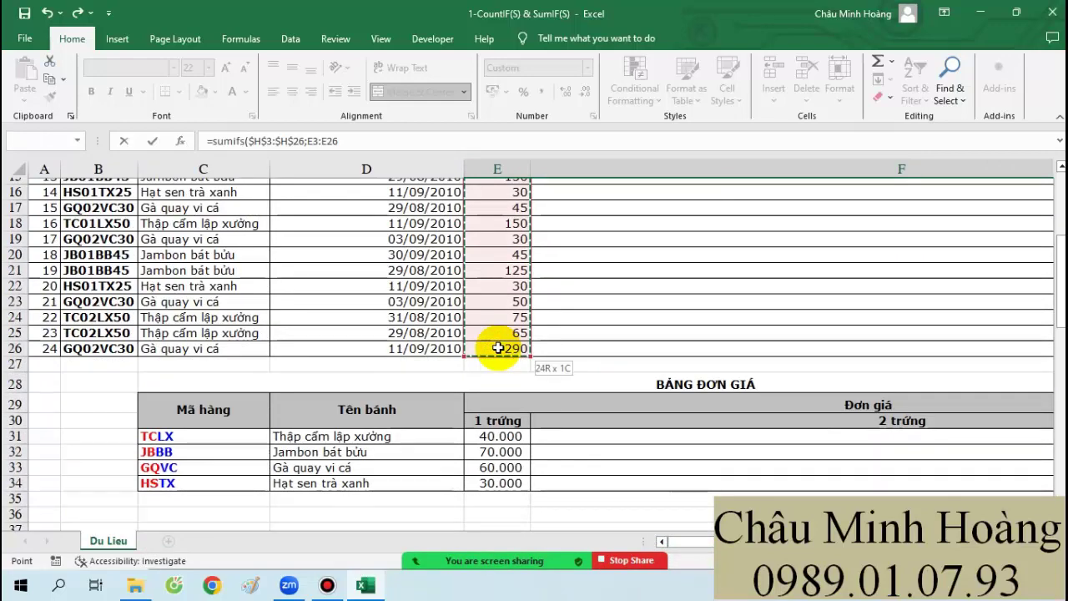
{"action": "key", "text": "F4"}
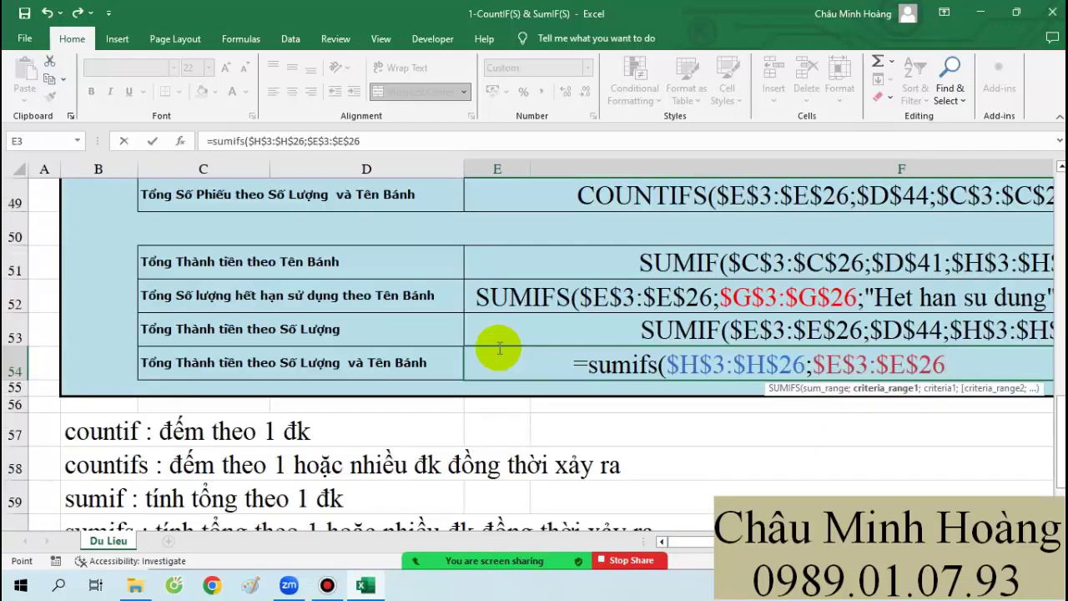
{"action": "type", "text": ";"}
Step: Add the chosen quantity cell D44 as the first criterion of the SUMIFS formula in E54
{"action": "scroll", "coordinate": [517, 338], "scroll_direction": "up", "scroll_amount": 5}
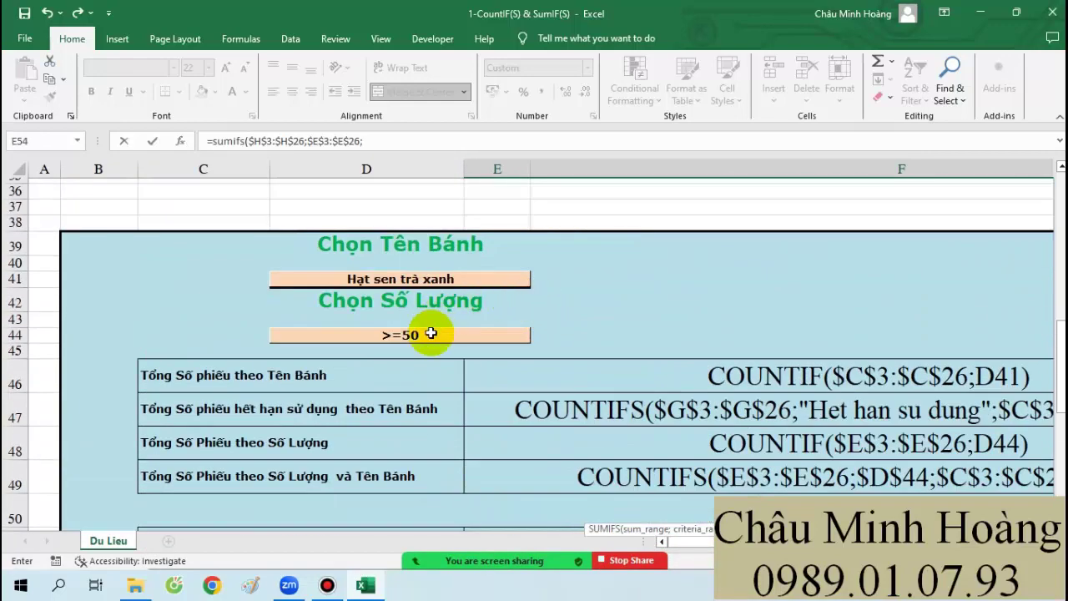
{"action": "left_click", "coordinate": [430, 334]}
{"action": "scroll", "coordinate": [493, 314], "scroll_direction": "down", "scroll_amount": 4}
{"action": "type", "text": ";"}
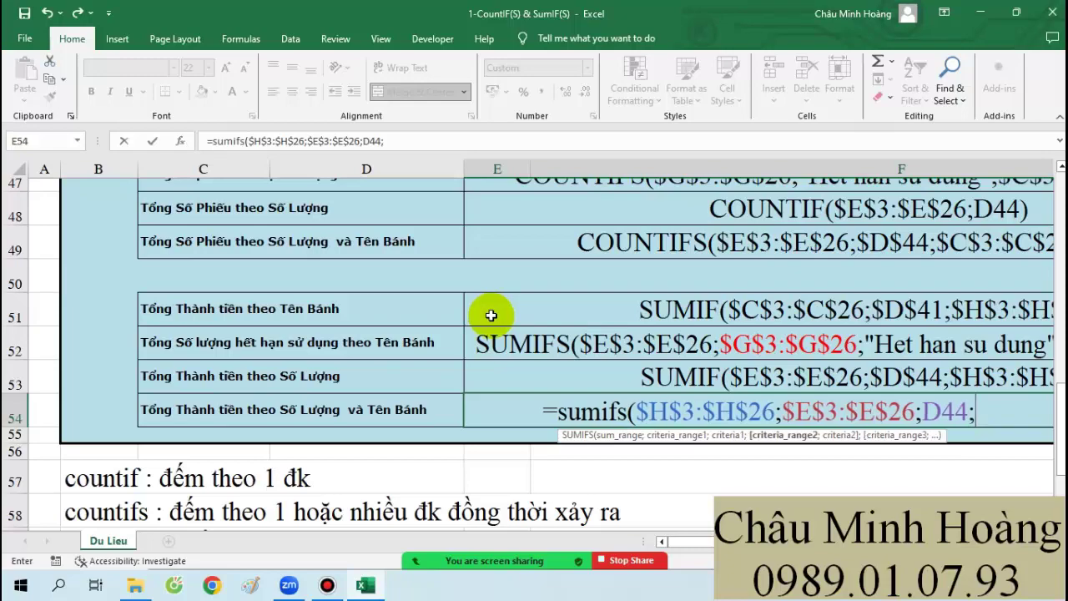
Step: Add the absolute Tên bánh range $C$3:$C$26 as the second criteria range of the SUMIFS formula in E54
{"action": "scroll", "coordinate": [491, 312], "scroll_direction": "up", "scroll_amount": 15}
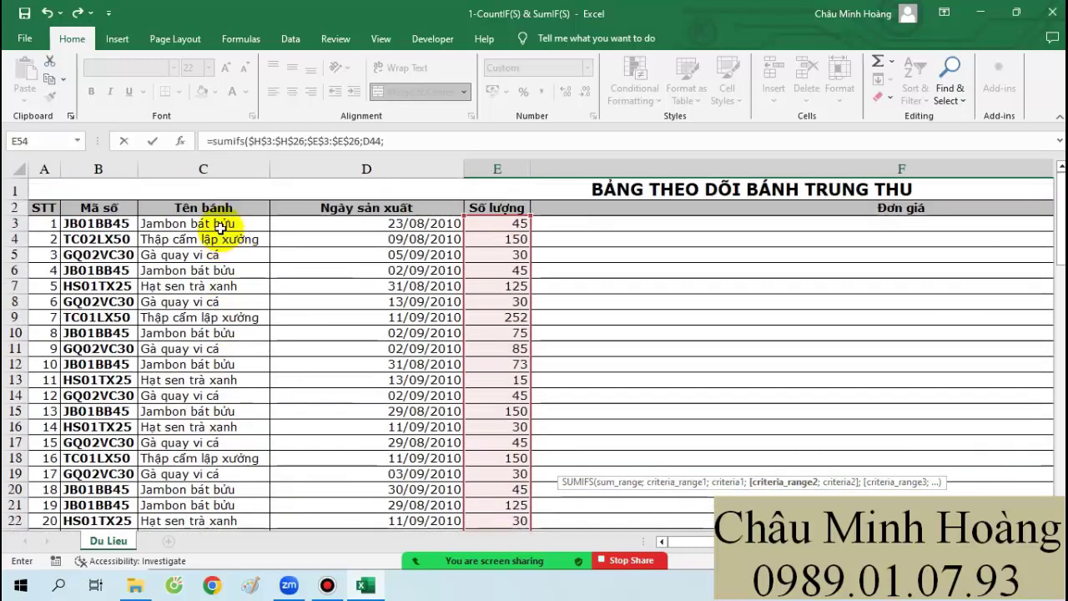
{"action": "left_click_drag", "start_coordinate": [221, 227], "coordinate": [274, 351]}
{"action": "scroll", "coordinate": [429, 322], "scroll_direction": "down", "scroll_amount": 7}
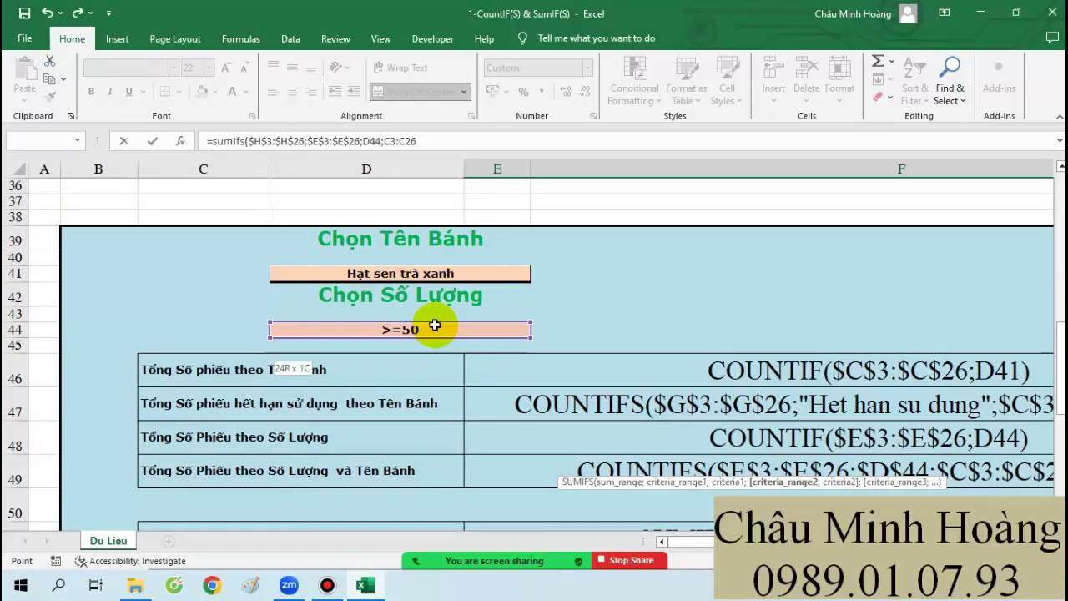
{"action": "scroll", "coordinate": [435, 325], "scroll_direction": "down", "scroll_amount": 4}
{"action": "key", "text": "F4"}
{"action": "type", "text": ";"}
Step: Add the chosen cake name cell D41 as the second criterion and complete the SUMIFS formula in E54
{"action": "scroll", "coordinate": [426, 322], "scroll_direction": "up", "scroll_amount": 5}
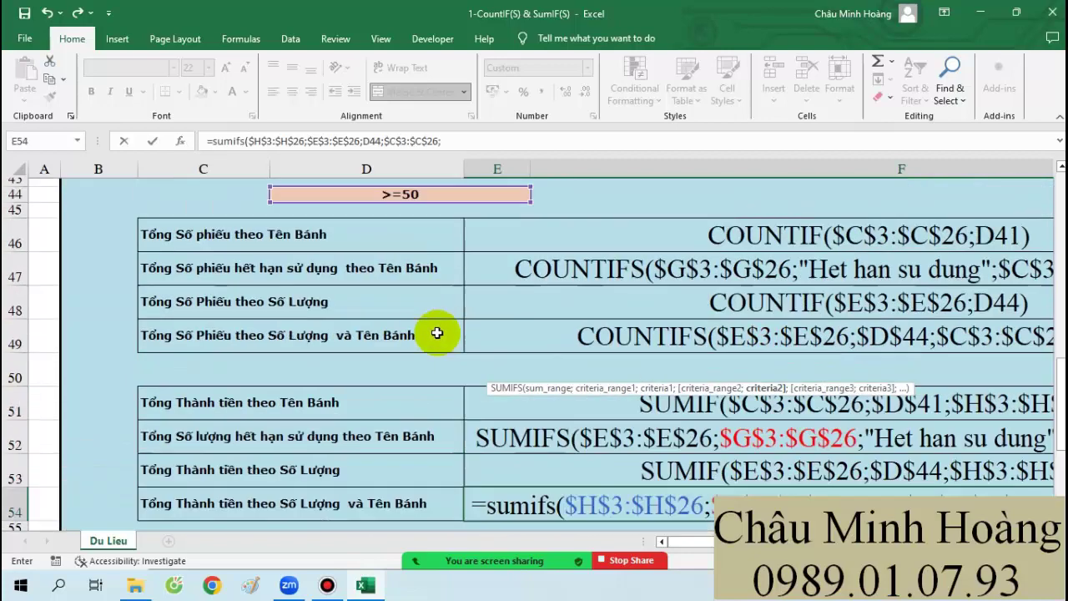
{"action": "left_click", "coordinate": [409, 325]}
{"action": "key", "text": "Return"}
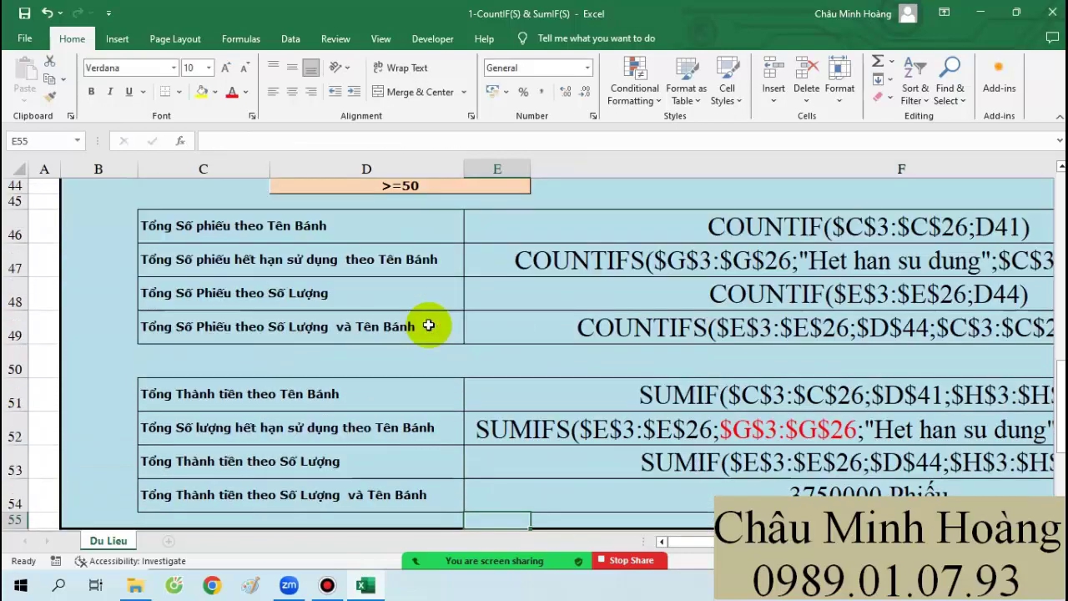
Step: Remove the equals sign from the SUMIFS formula in E54 so it displays as text
{"action": "scroll", "coordinate": [622, 430], "scroll_direction": "down", "scroll_amount": 1}
{"action": "double_click", "coordinate": [646, 401]}
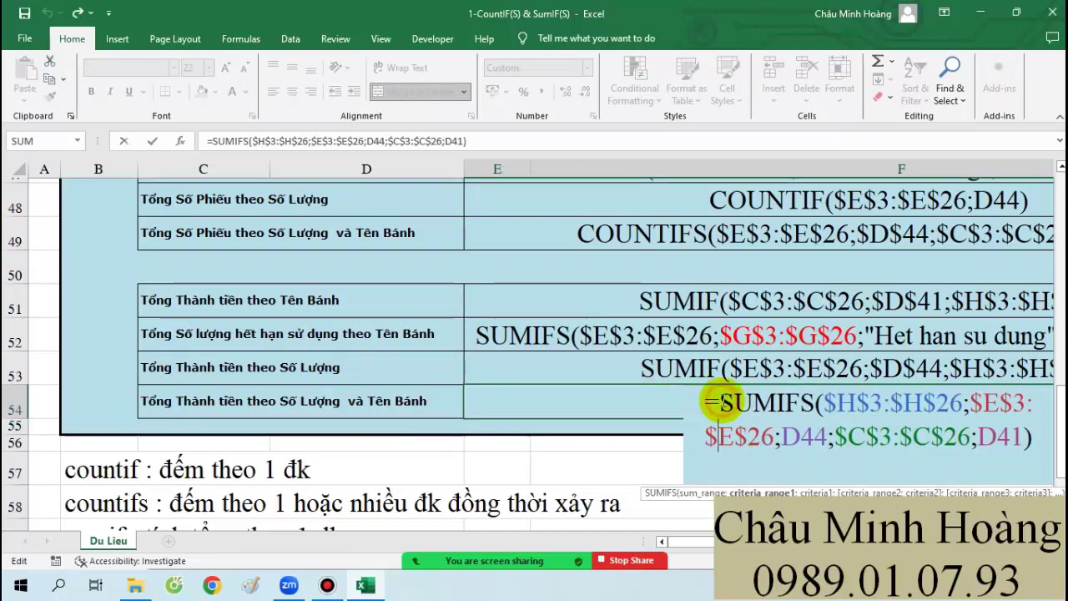
{"action": "key", "text": "Escape"}
{"action": "key", "text": "shift+Right"}
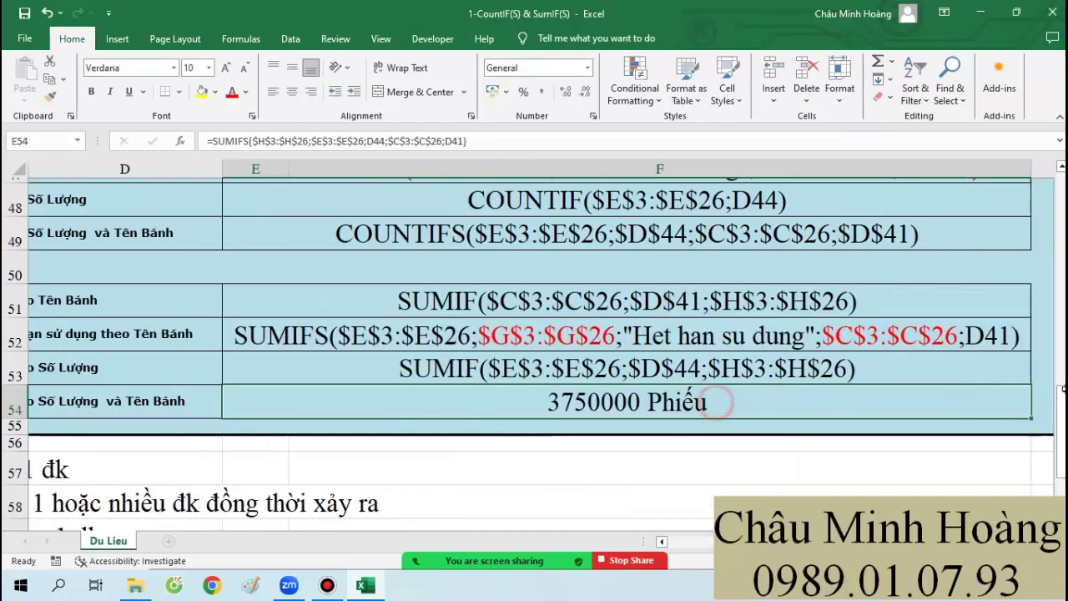
{"action": "scroll", "coordinate": [678, 426], "scroll_direction": "up", "scroll_amount": 1}
{"action": "double_click", "coordinate": [353, 451]}
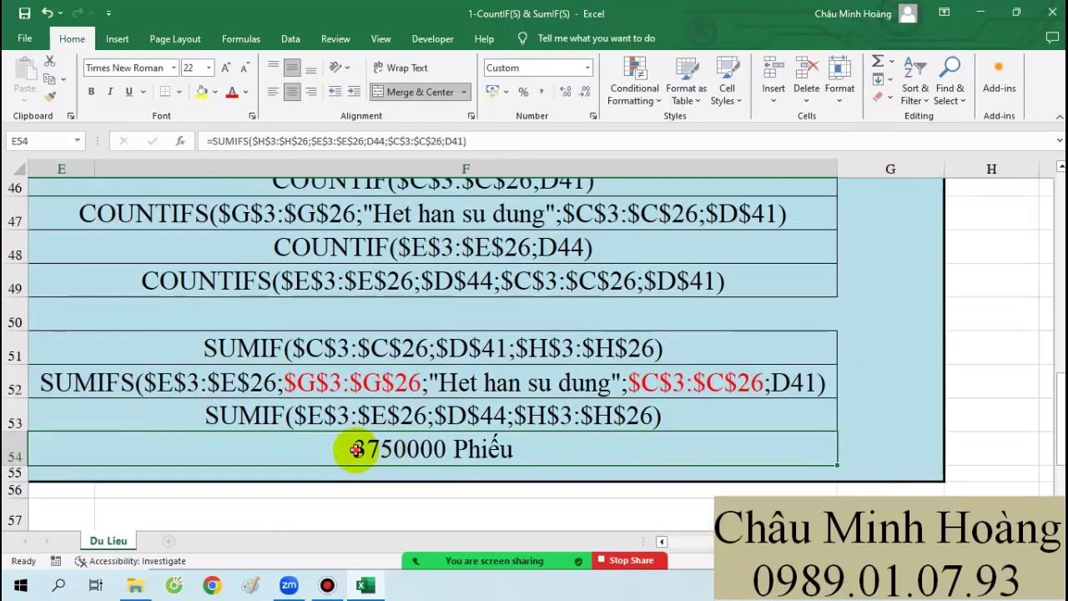
{"action": "left_click", "coordinate": [115, 450]}
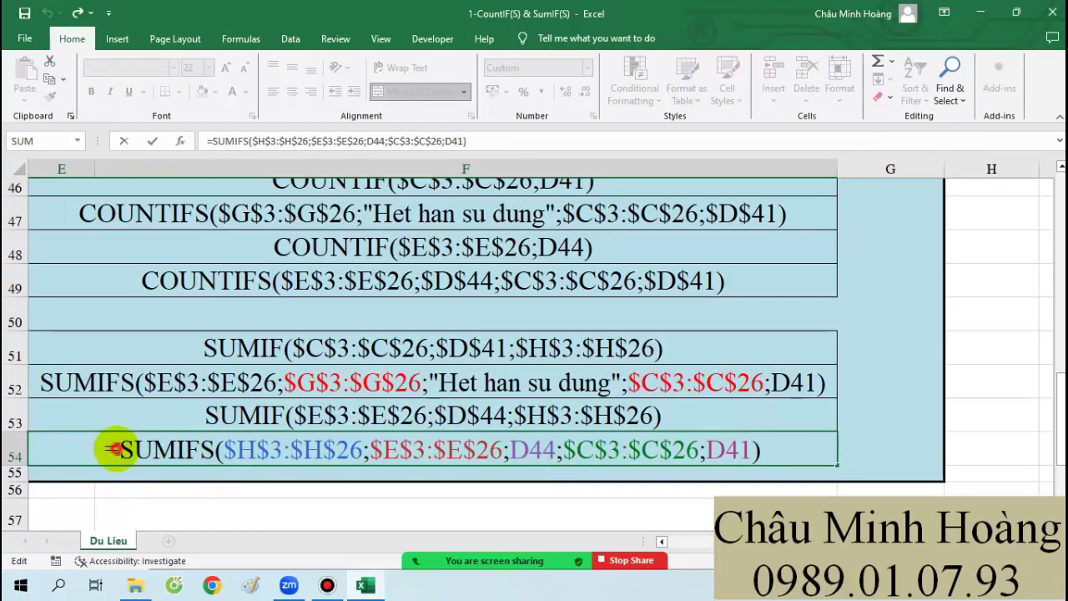
{"action": "key", "text": "BackSpace"}
{"action": "key", "text": "Return"}
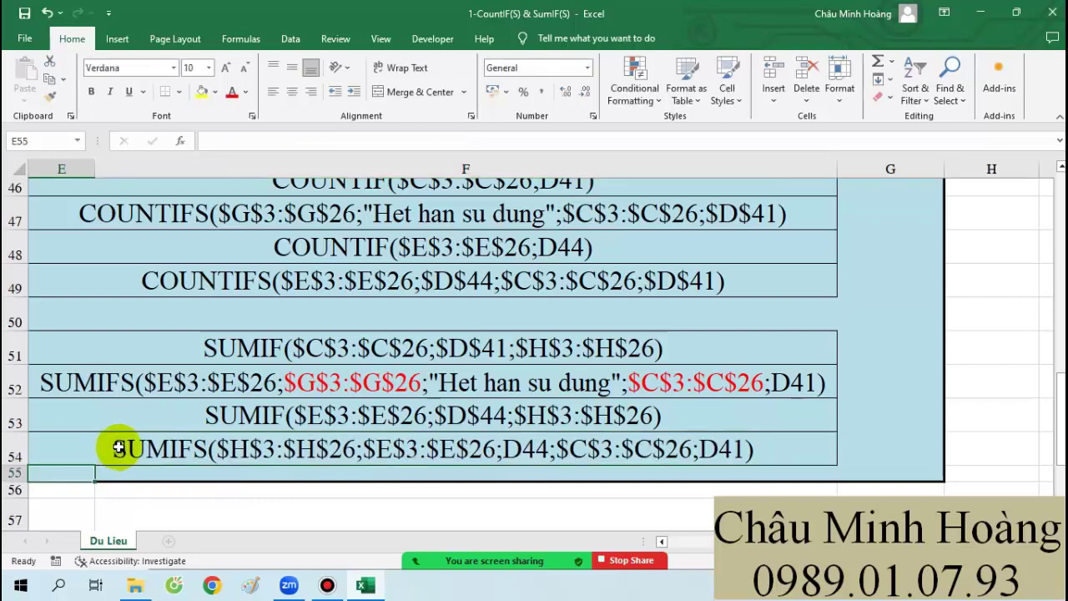
Step: Color the two criteria ranges $E$3:$E$26 and $C$3:$C$26 red within the SUMIFS text in E54
{"action": "double_click", "coordinate": [320, 450]}
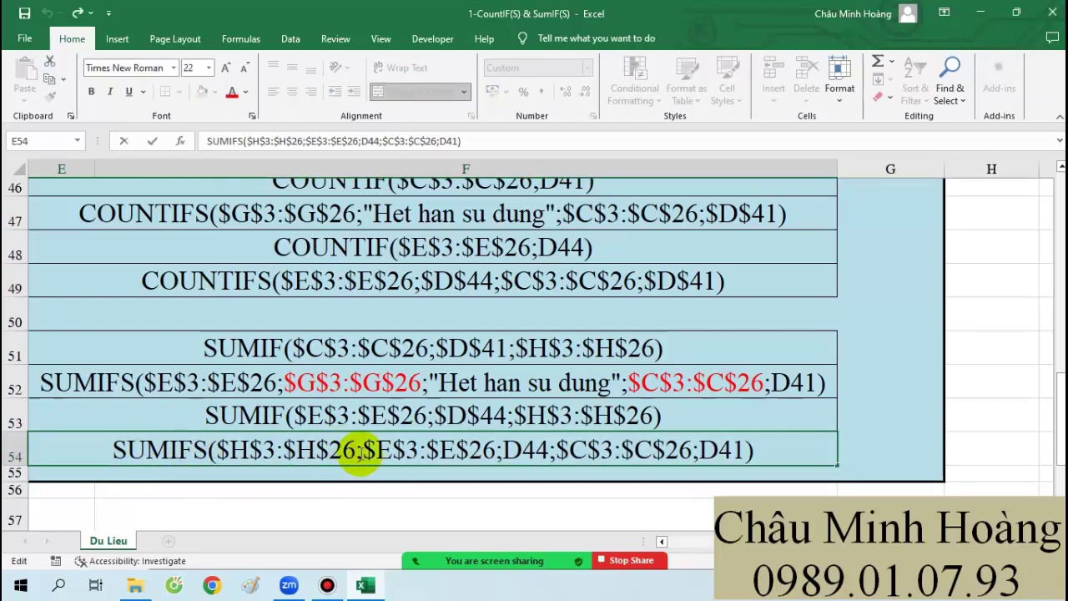
{"action": "double_click", "coordinate": [476, 450]}
{"action": "left_click", "coordinate": [483, 451]}
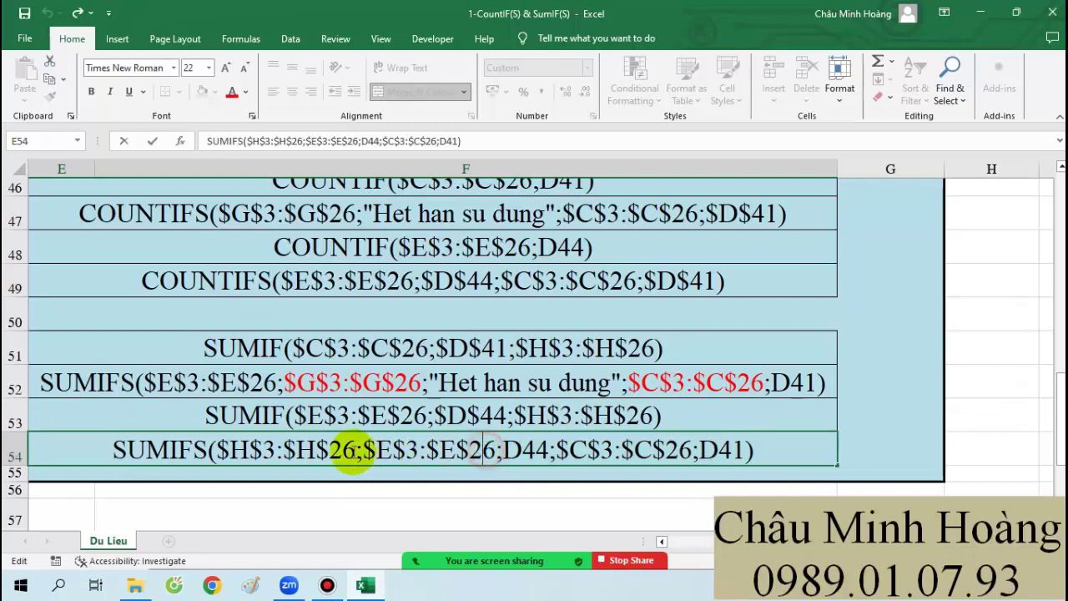
{"action": "left_click_drag", "start_coordinate": [367, 451], "coordinate": [488, 450]}
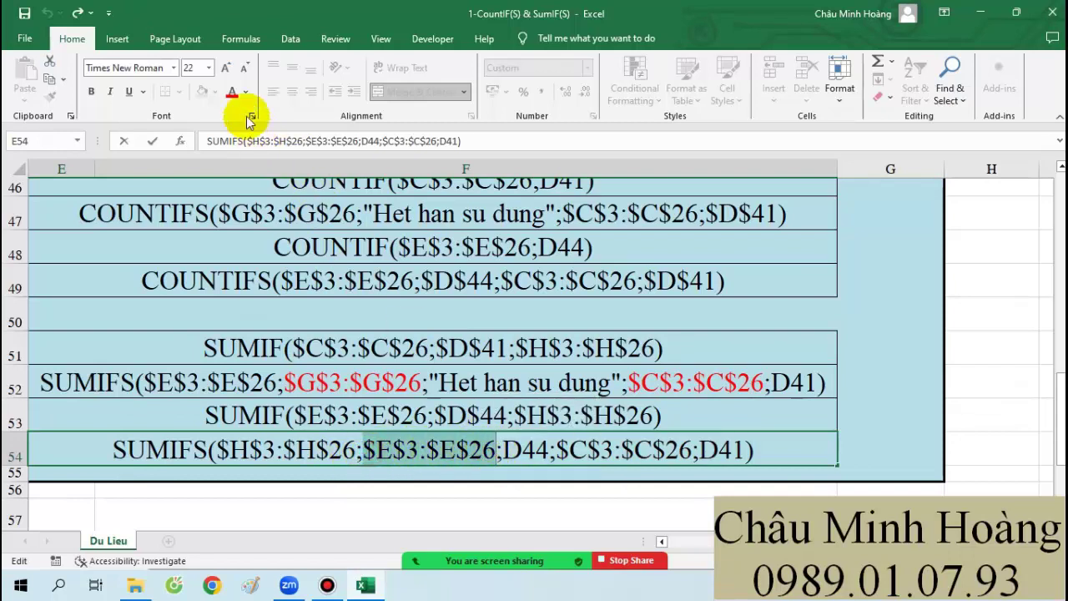
{"action": "left_click", "coordinate": [233, 93]}
{"action": "left_click", "coordinate": [558, 452]}
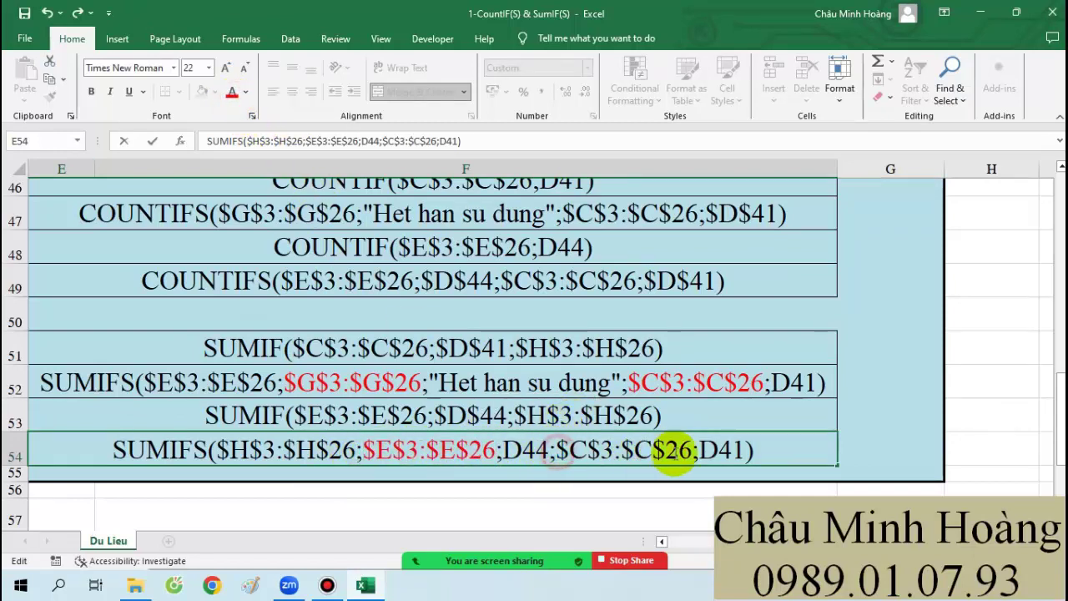
{"action": "left_click_drag", "start_coordinate": [690, 450], "coordinate": [570, 451]}
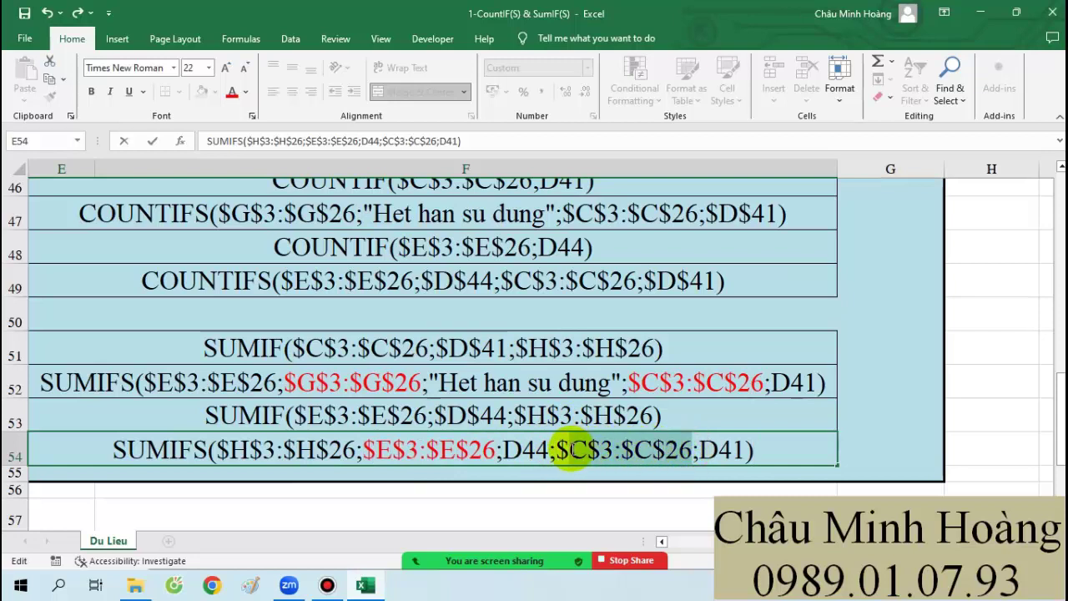
{"action": "left_click", "coordinate": [232, 93]}
{"action": "scroll", "coordinate": [345, 254], "scroll_direction": "up", "scroll_amount": 1}
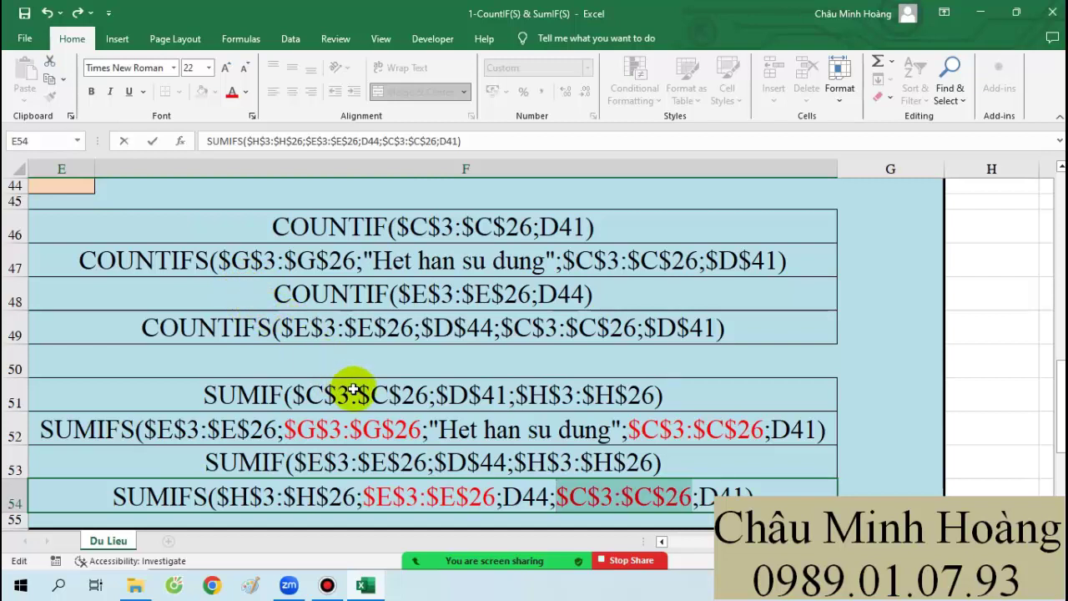
{"action": "left_click", "coordinate": [327, 585]}
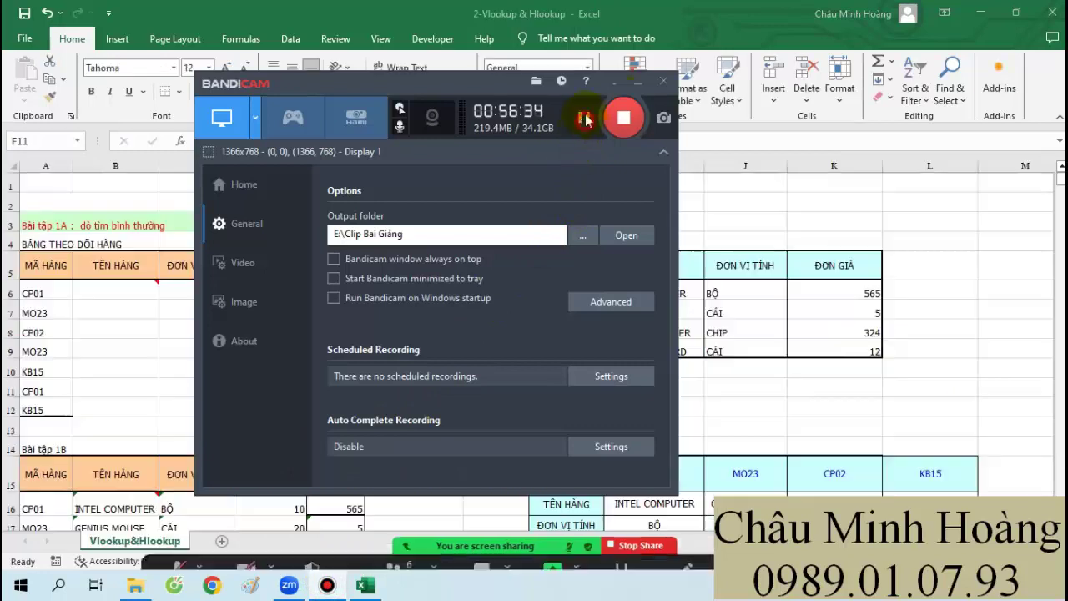
{"action": "left_click", "coordinate": [638, 81]}
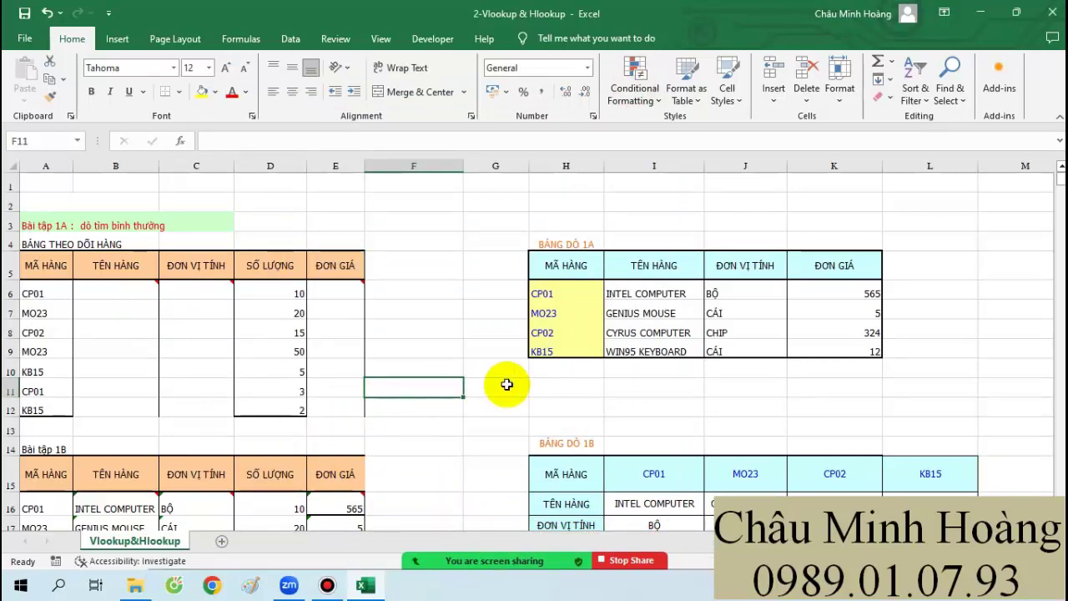
{"action": "scroll", "coordinate": [504, 382], "scroll_direction": "down", "scroll_amount": 4}
{"action": "scroll", "coordinate": [506, 385], "scroll_direction": "down", "scroll_amount": 6}
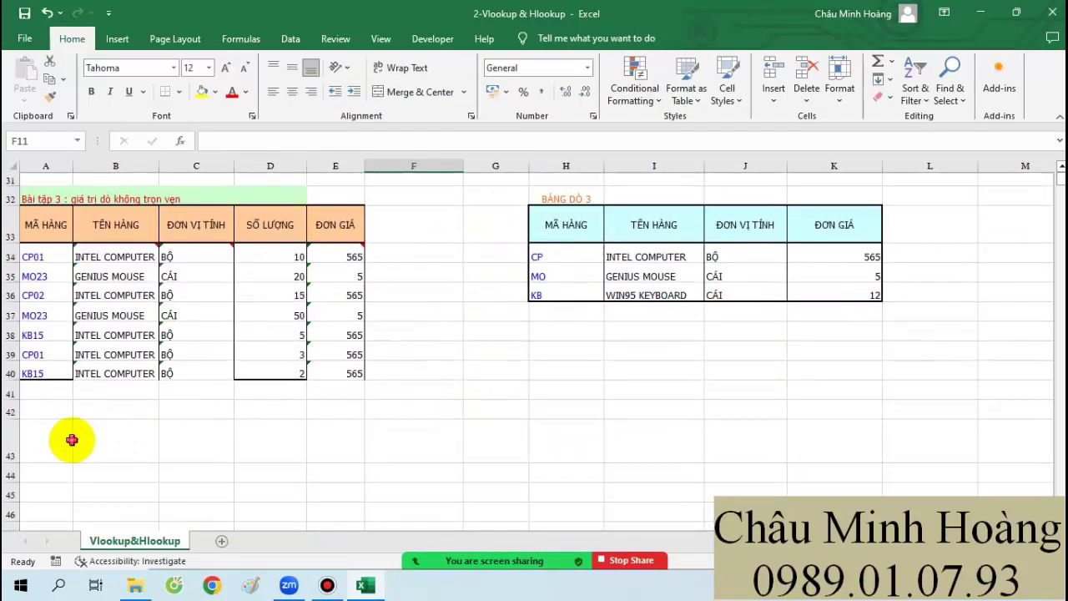
{"action": "left_click", "coordinate": [72, 441]}
{"action": "type", "text": "vl"}
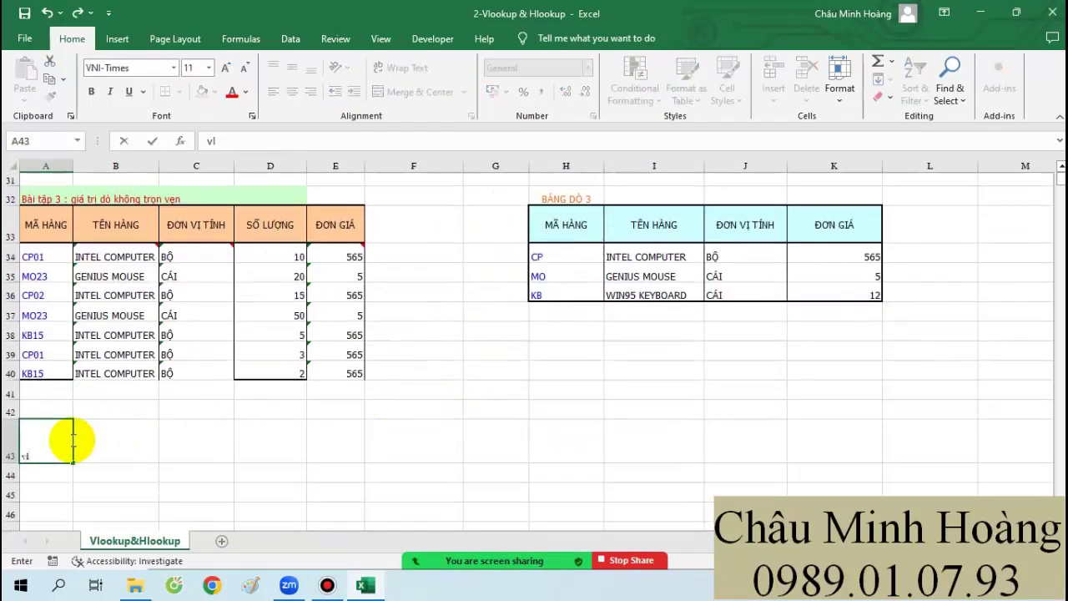
{"action": "key", "text": "Escape"}
Step: Format the empty range A43:H46 below the Bài tập 3 table in Times New Roman, size 20
{"action": "left_click_drag", "start_coordinate": [52, 441], "coordinate": [535, 505]}
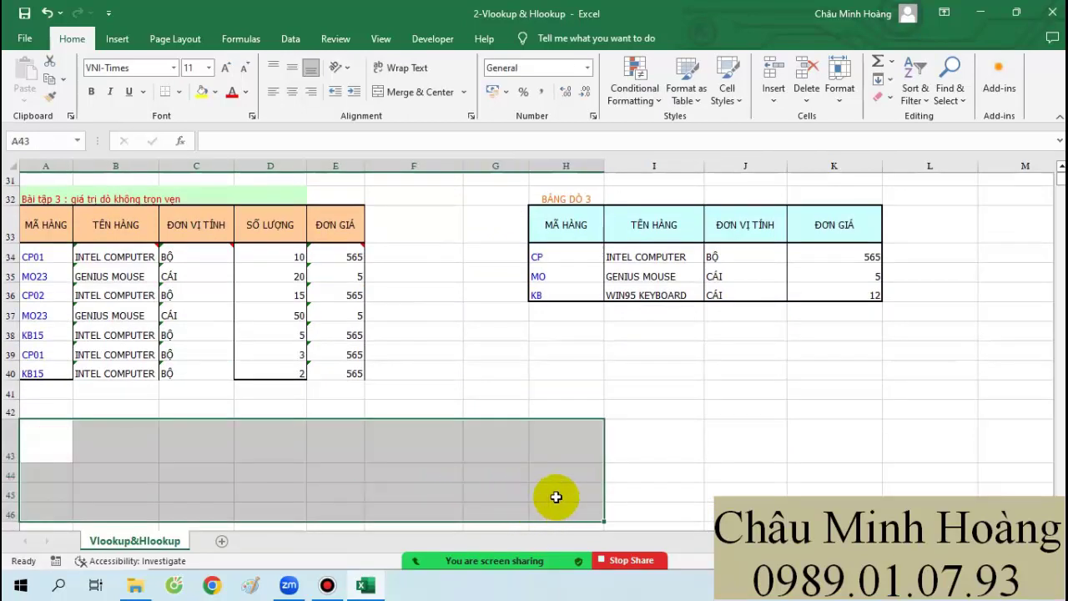
{"action": "scroll", "coordinate": [556, 497], "scroll_direction": "up", "scroll_amount": 2}
{"action": "left_click", "coordinate": [162, 69]}
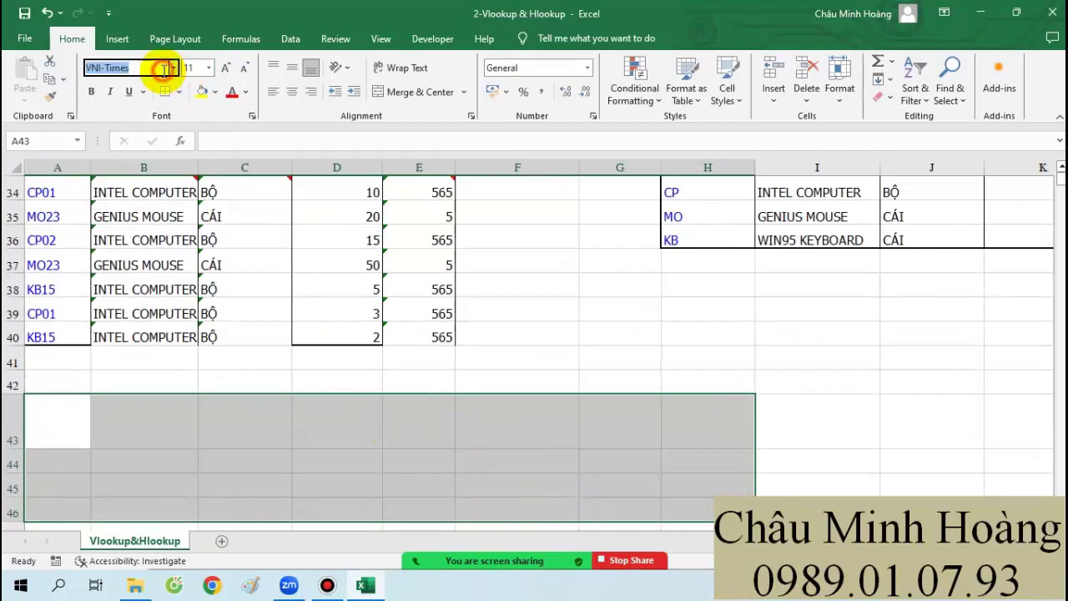
{"action": "left_click", "coordinate": [203, 69]}
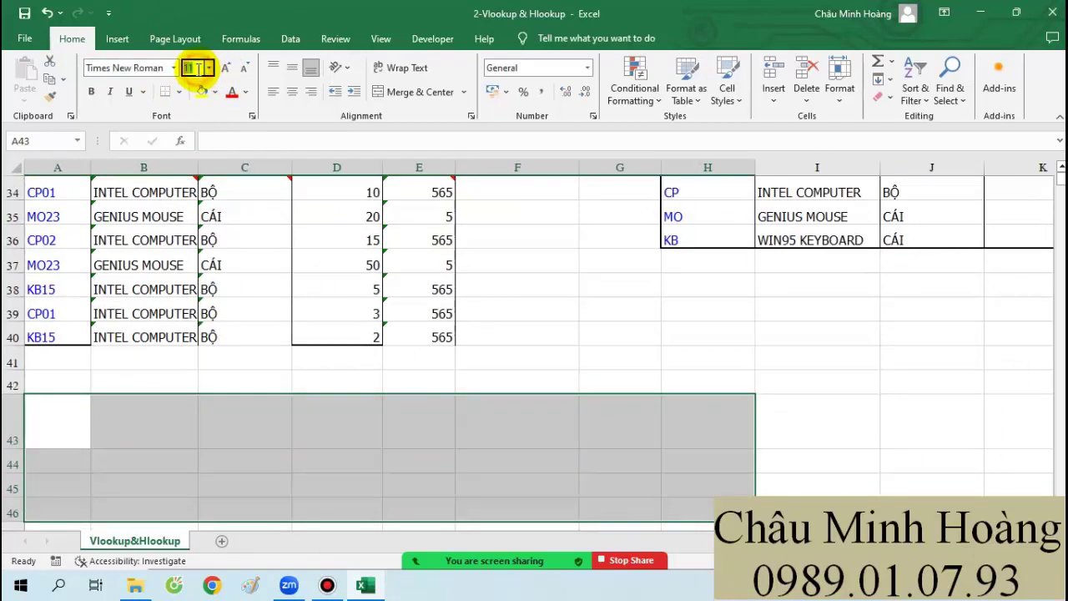
{"action": "type", "text": "20"}
{"action": "key", "text": "Return"}
Step: Enter the note "vlookup : dò theo cột" in A43 and "hlookup dò theo hàng" in A44
{"action": "left_click", "coordinate": [74, 429]}
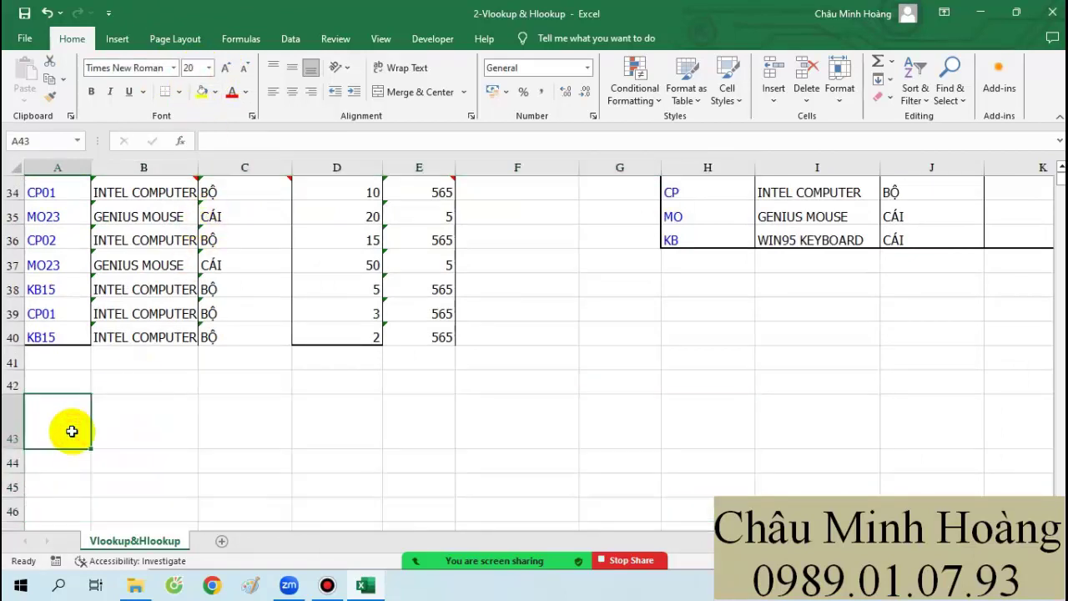
{"action": "type", "text": "dò theo cột"}
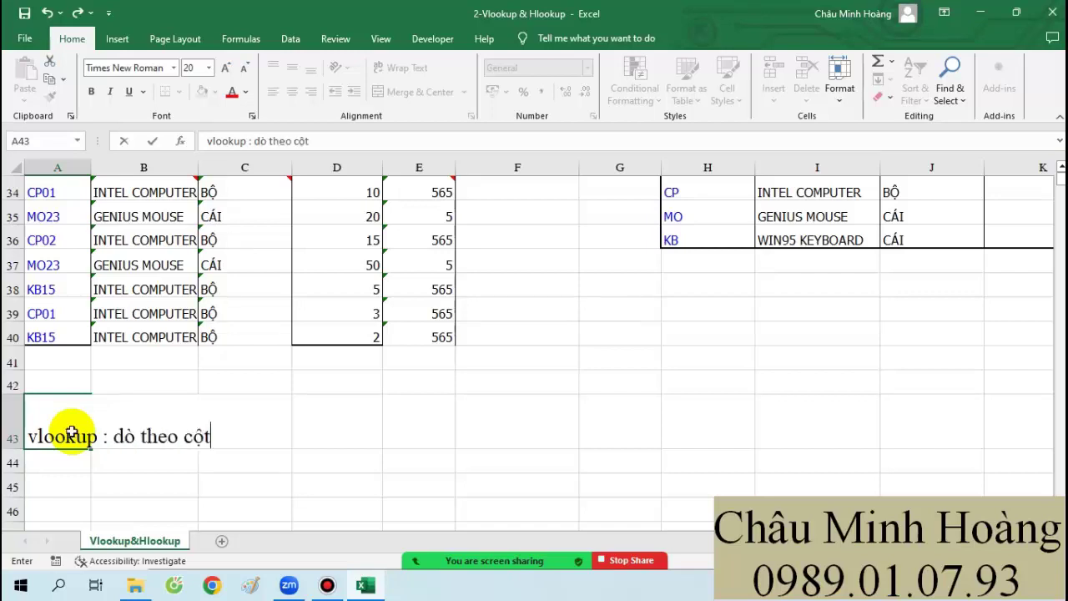
{"action": "key", "text": "Return"}
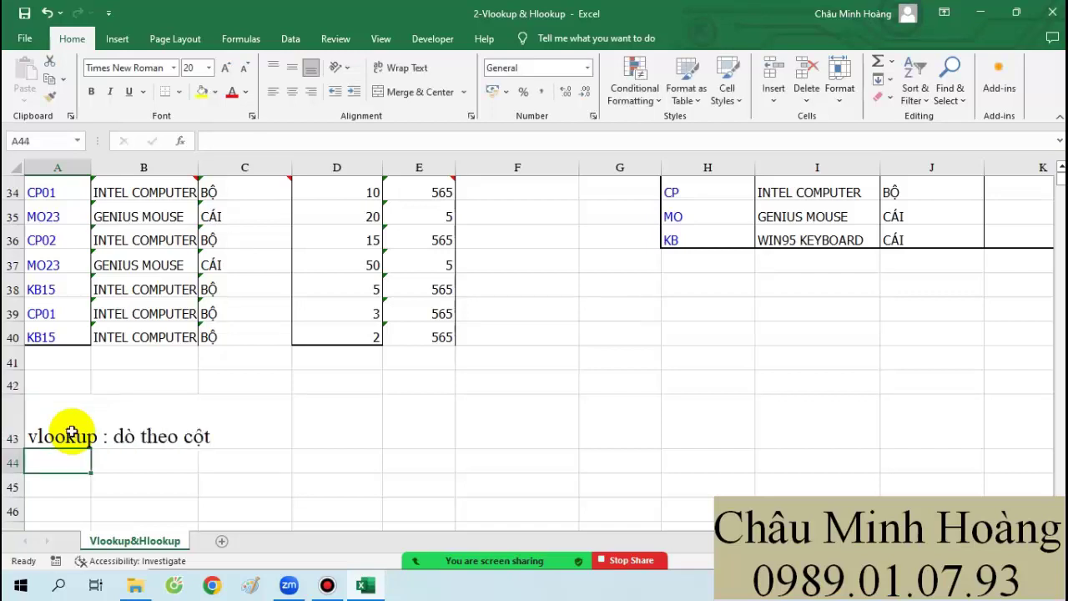
{"action": "type", "text": "hlookup dò theo hàng"}
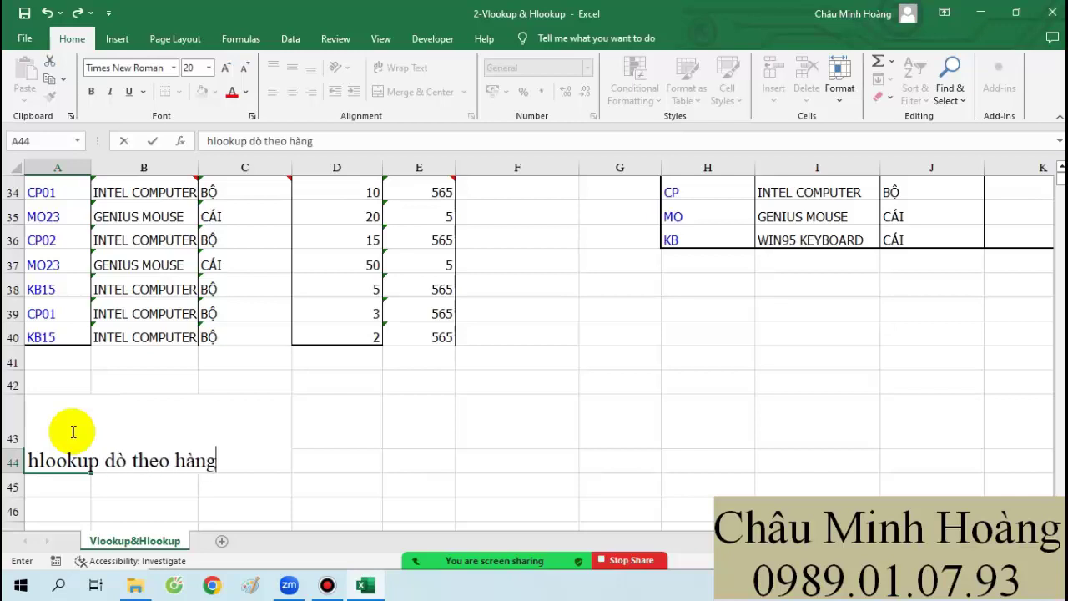
{"action": "key", "text": "Return"}
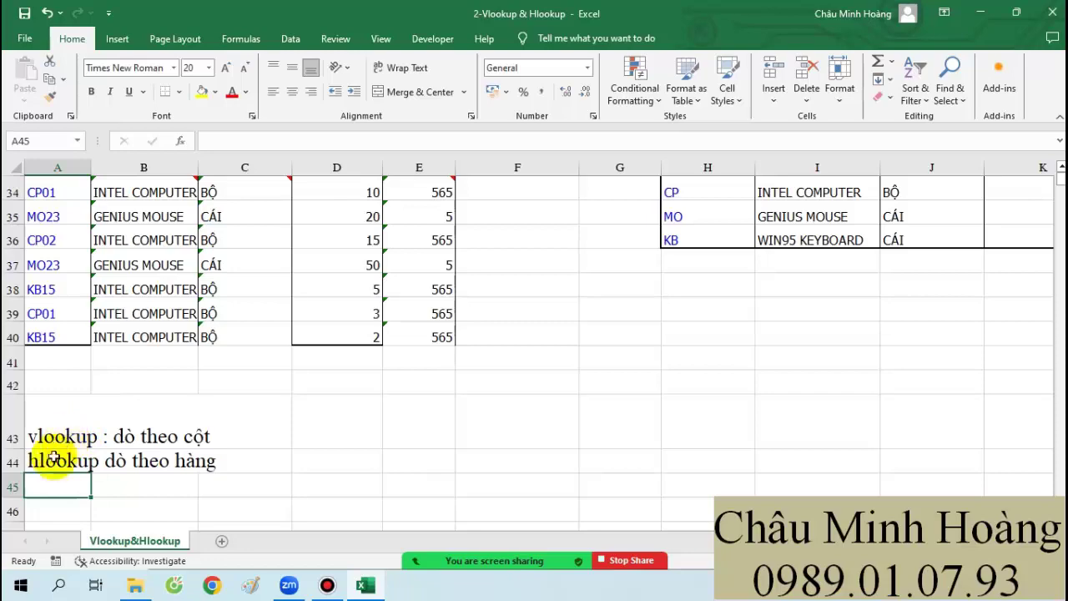
{"action": "left_click_drag", "start_coordinate": [42, 435], "coordinate": [145, 450]}
{"action": "scroll", "coordinate": [334, 422], "scroll_direction": "up", "scroll_amount": 8}
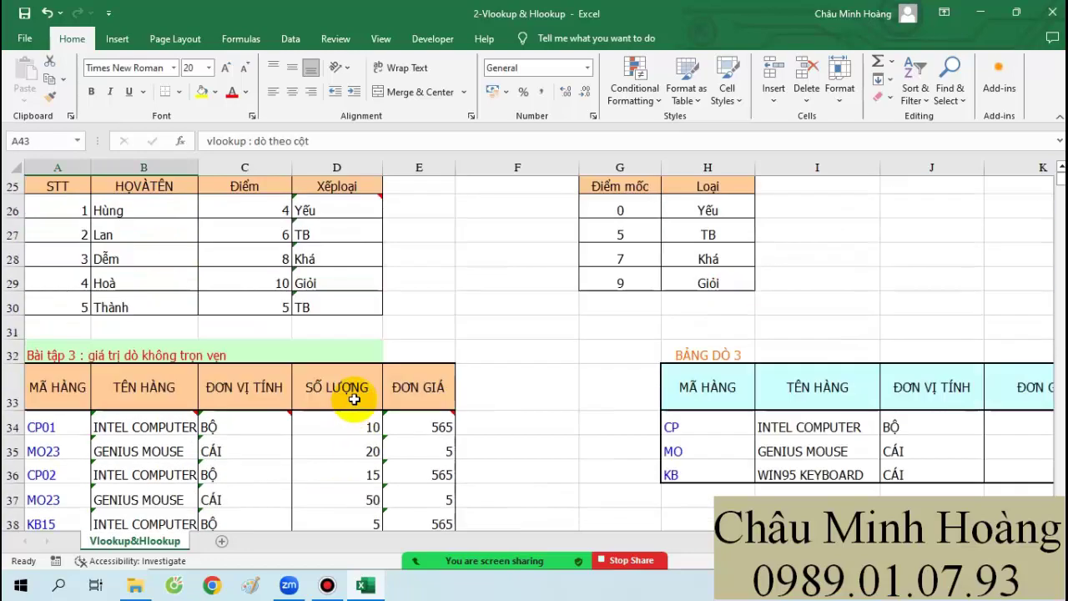
{"action": "scroll", "coordinate": [242, 348], "scroll_direction": "up", "scroll_amount": 2}
{"action": "scroll", "coordinate": [283, 358], "scroll_direction": "down", "scroll_amount": 11}
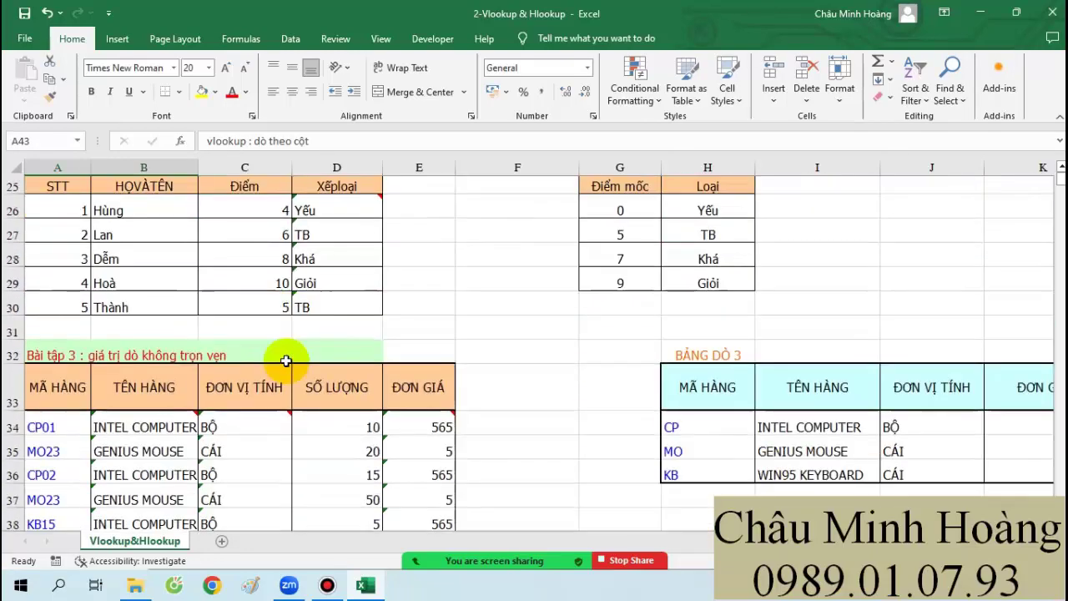
Step: Enter the lookup argument labels "trị dò" in D43 and "bảng dò" in E43
{"action": "left_click", "coordinate": [317, 332]}
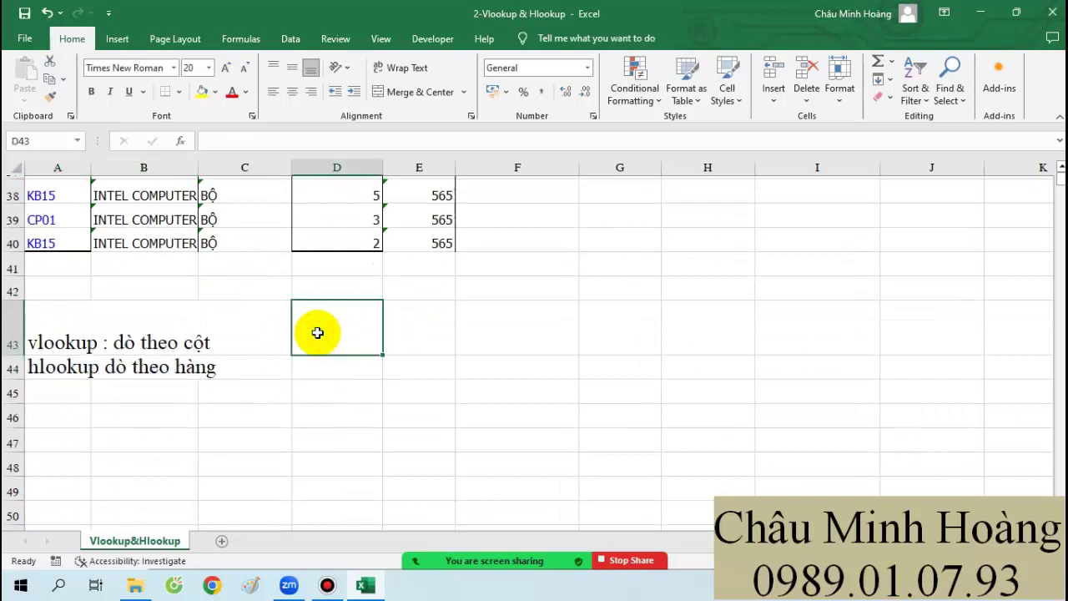
{"action": "type", "text": "trị dò"}
{"action": "key", "text": "Tab"}
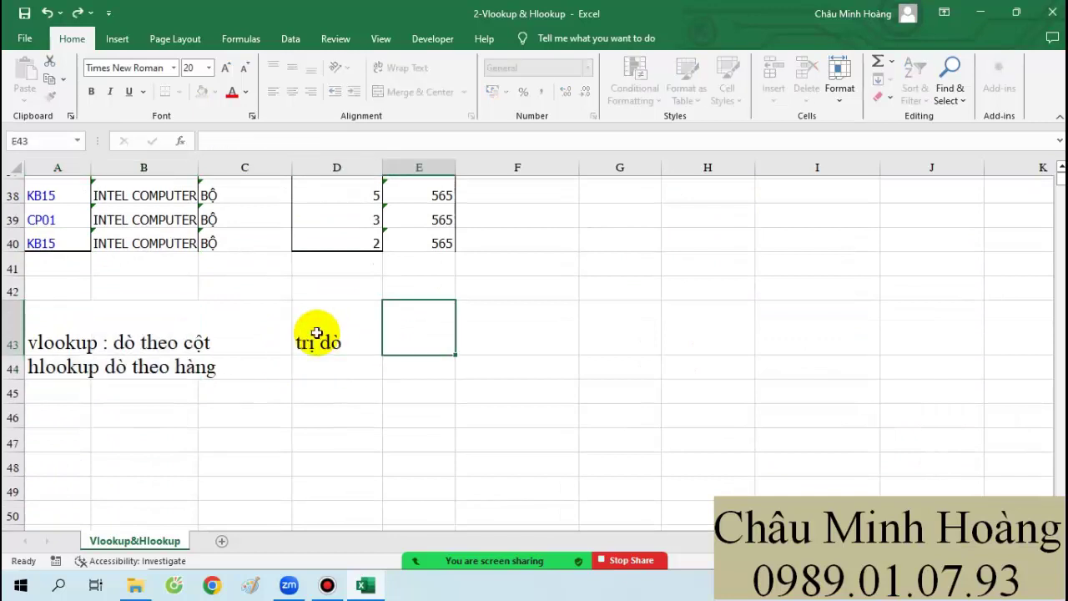
{"action": "type", "text": "bảng doò"}
{"action": "key", "text": "Tab"}
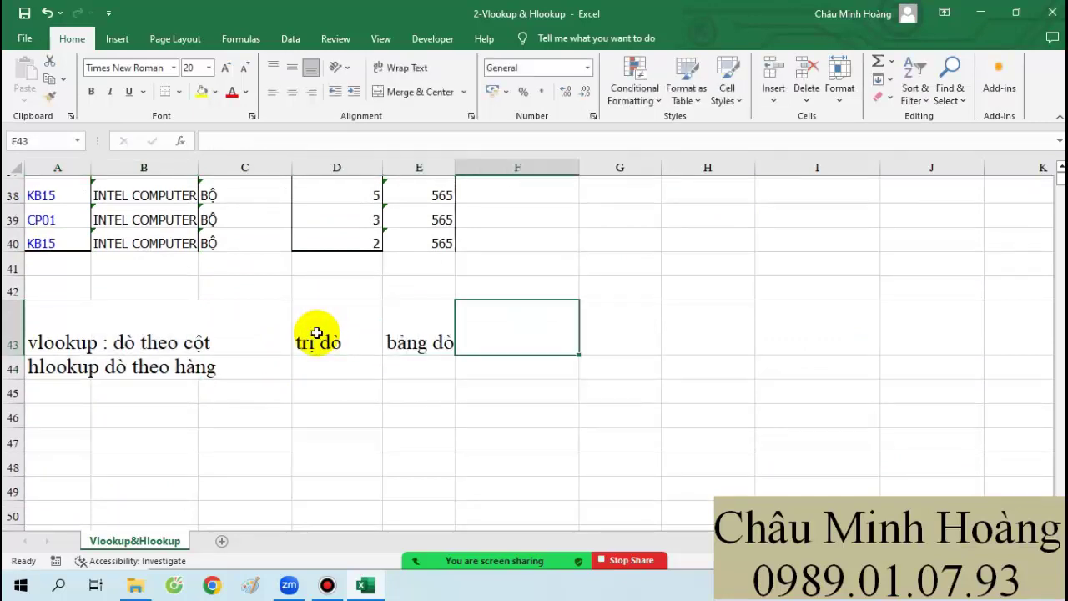
Step: Enter "vị trí hàng/cột trả về" in F43 and "cách dò" in G43, and widen column F to fit its text
{"action": "type", "text": "vị trí hàng/cột t"}
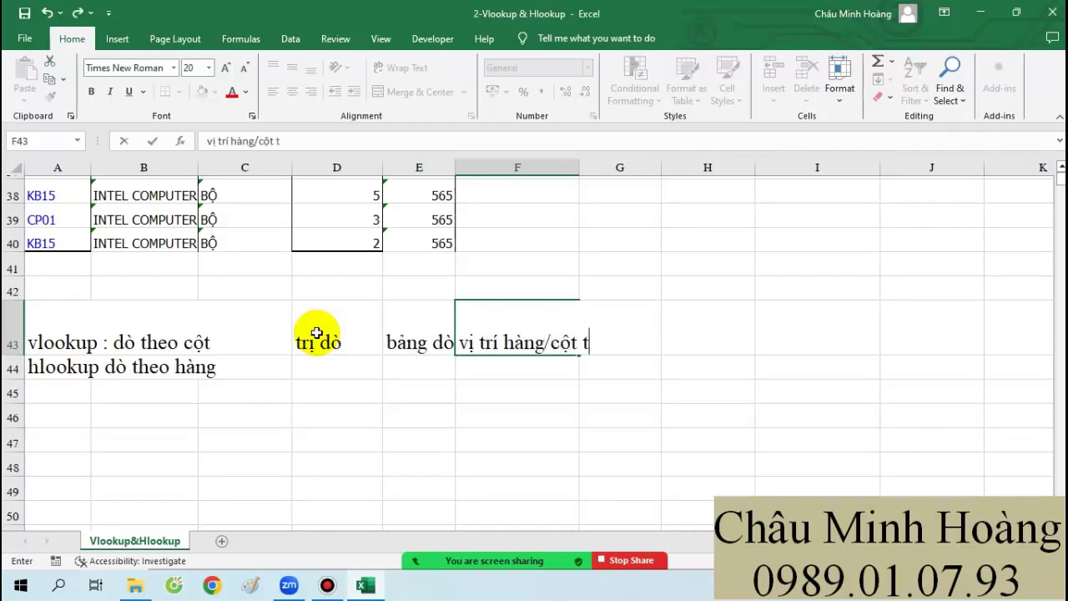
{"action": "type", "text": "rả veề"}
{"action": "key", "text": "Tab"}
{"action": "type", "text": "cac"}
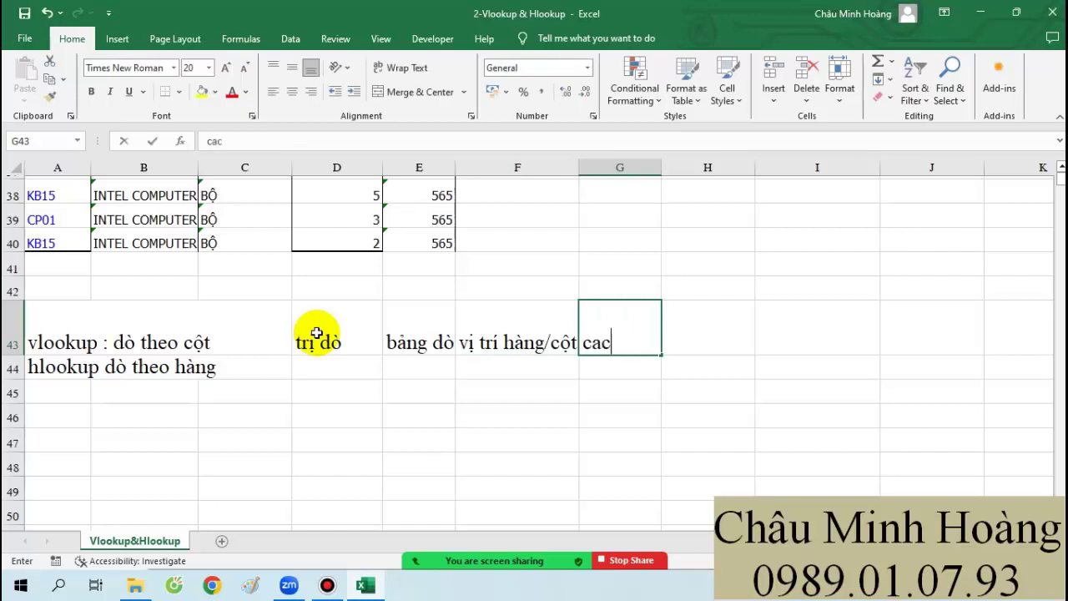
{"action": "type", "text": "h dò"}
{"action": "key", "text": "Return"}
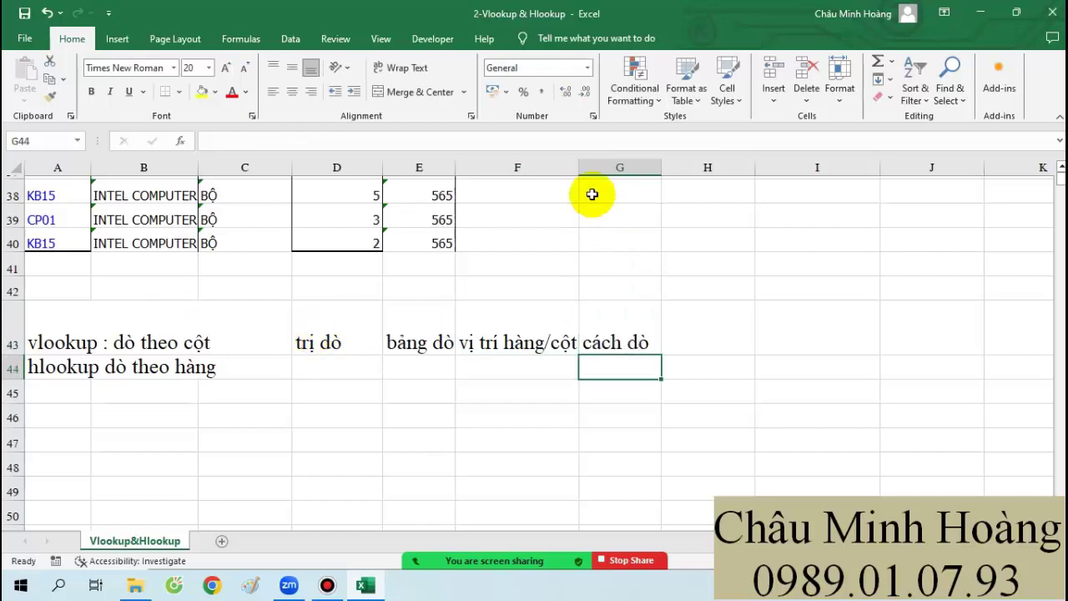
{"action": "left_click_drag", "start_coordinate": [579, 172], "coordinate": [654, 175]}
{"action": "left_click", "coordinate": [529, 410]}
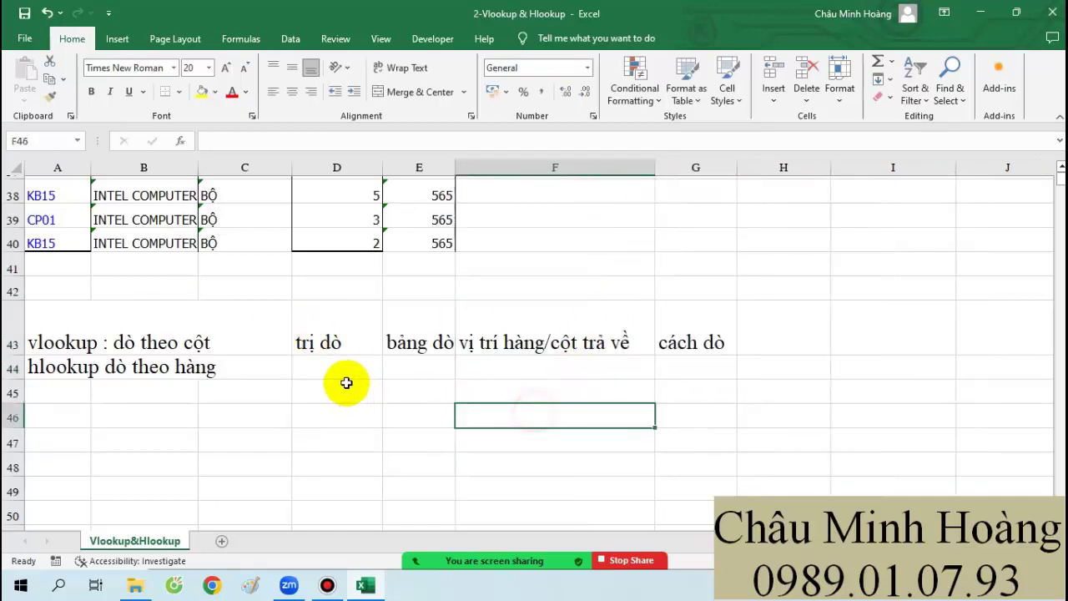
Step: Enter "bảng chính" in D44 and "bảng phụ" in E44, and widen columns D and E to fit their text
{"action": "left_click", "coordinate": [347, 369]}
{"action": "type", "text": "ba"}
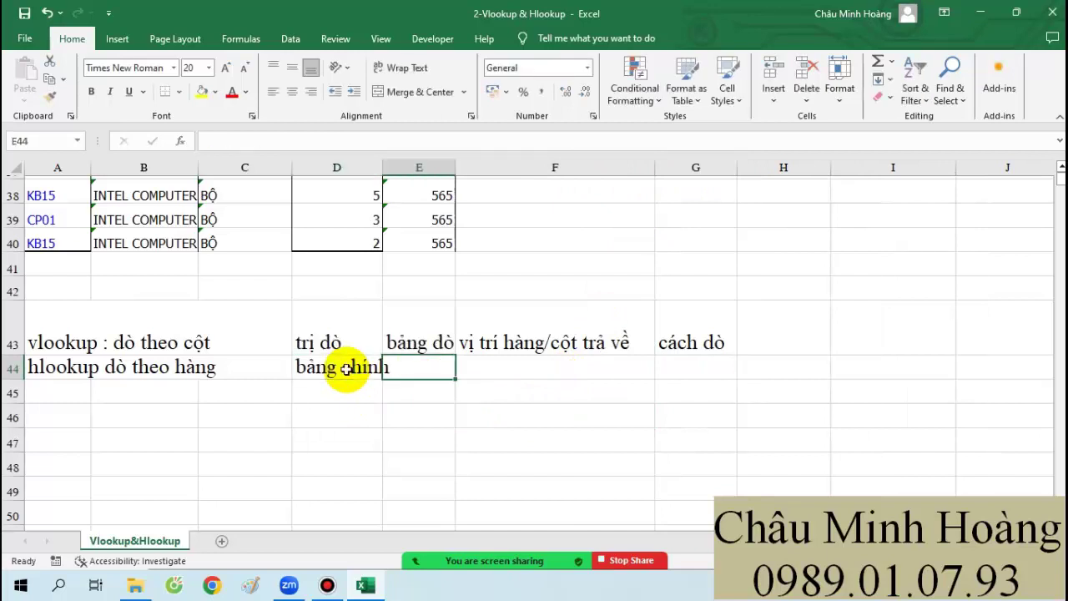
{"action": "type", "text": "bảng ph"}
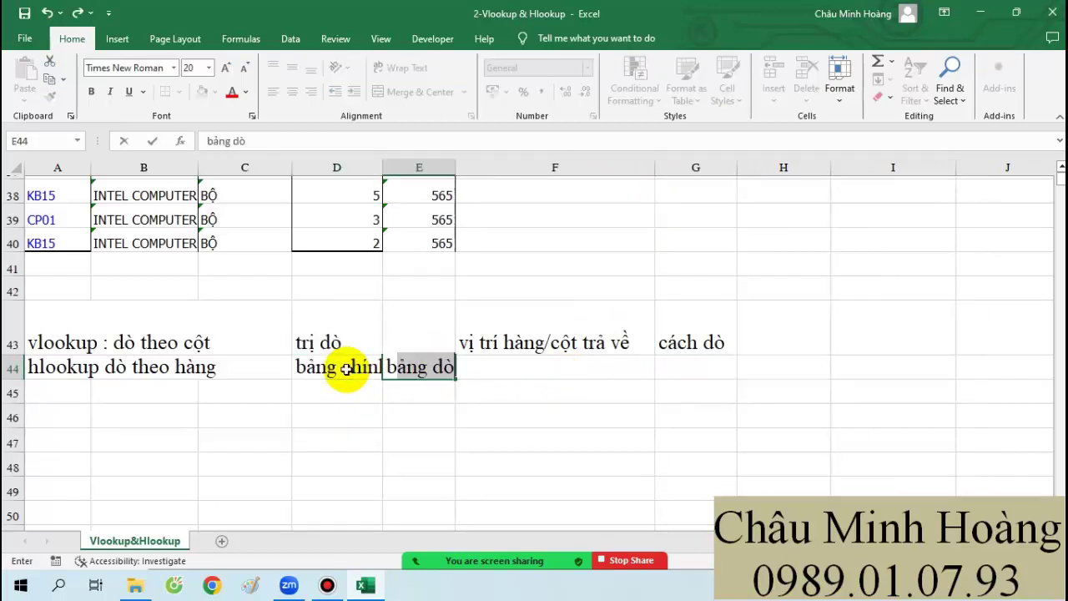
{"action": "type", "text": "ụ"}
{"action": "key", "text": "Return"}
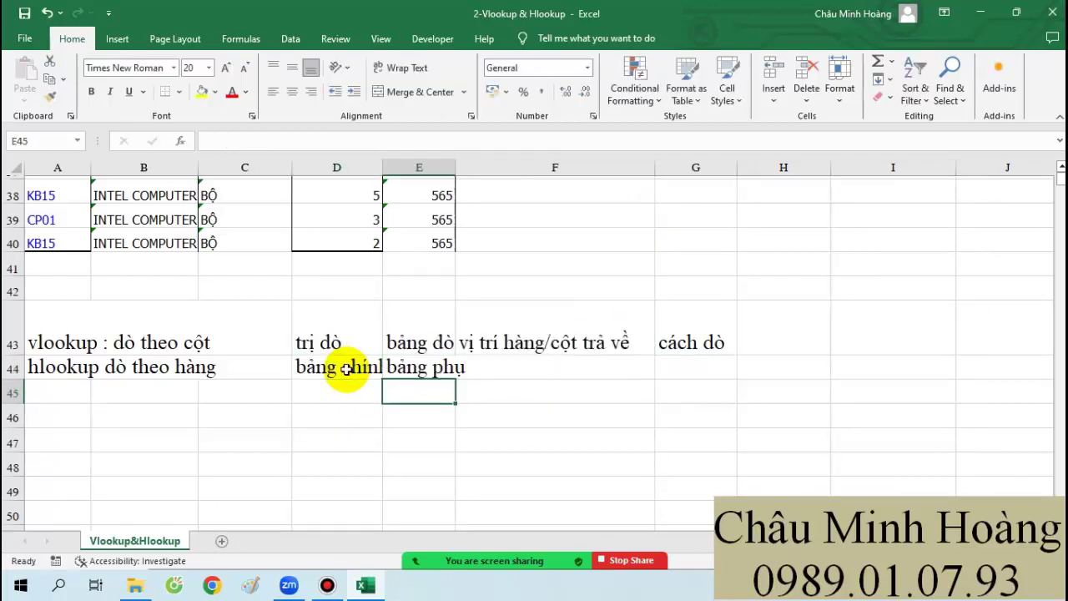
{"action": "left_click_drag", "start_coordinate": [392, 168], "coordinate": [527, 168]}
Step: Enter "int>1" in F44 under the return position label and "1: dò gần đúng, tương đối" in G44 under cách dò
{"action": "left_click", "coordinate": [576, 374]}
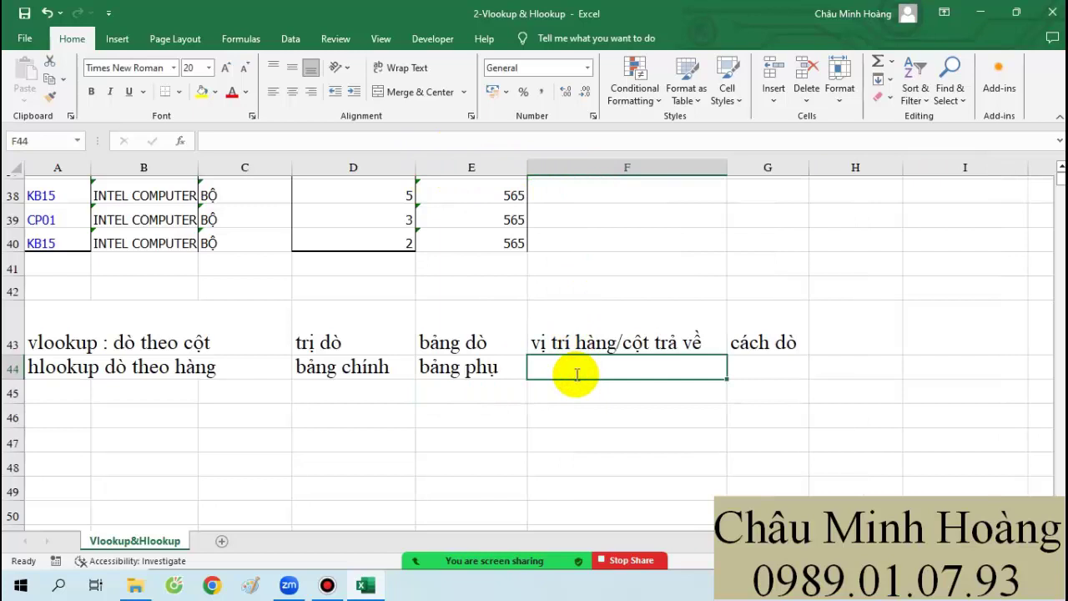
{"action": "type", "text": "int>1"}
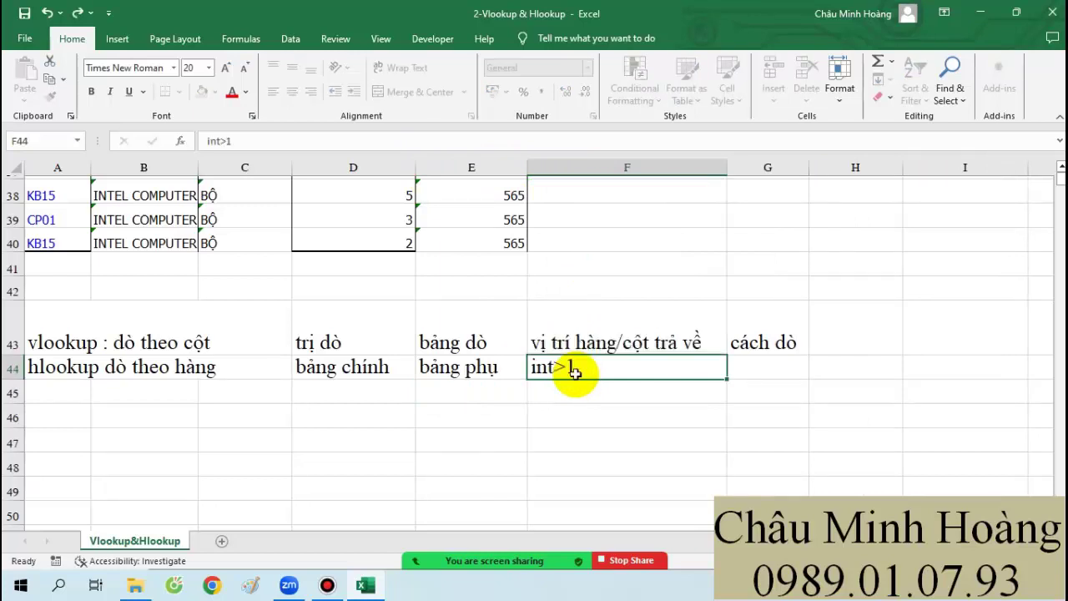
{"action": "key", "text": "Return"}
{"action": "left_click", "coordinate": [763, 371]}
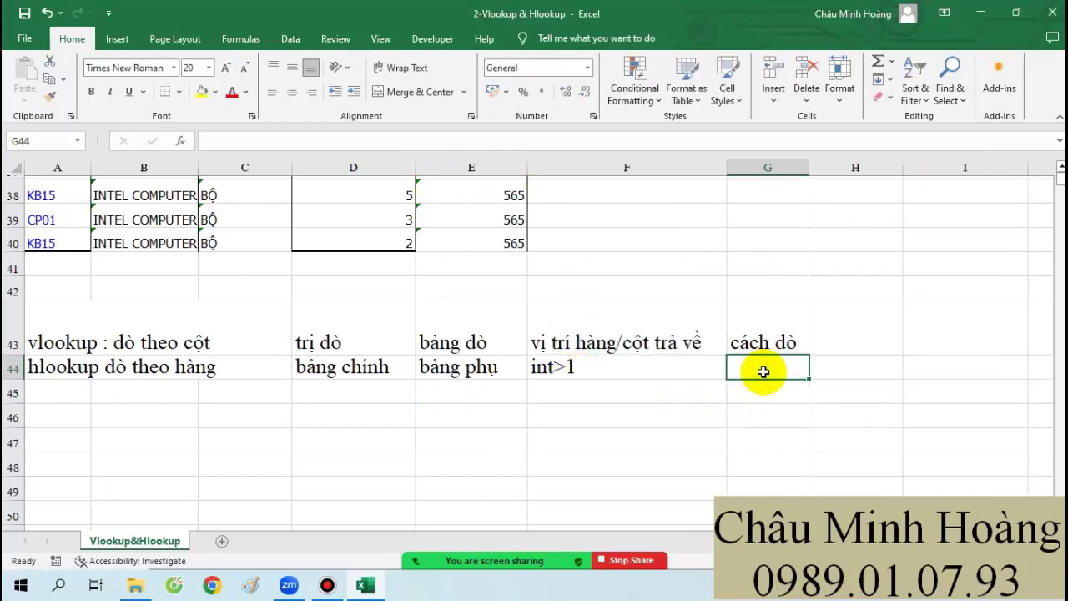
{"action": "type", "text": "1: dò gần đúng"}
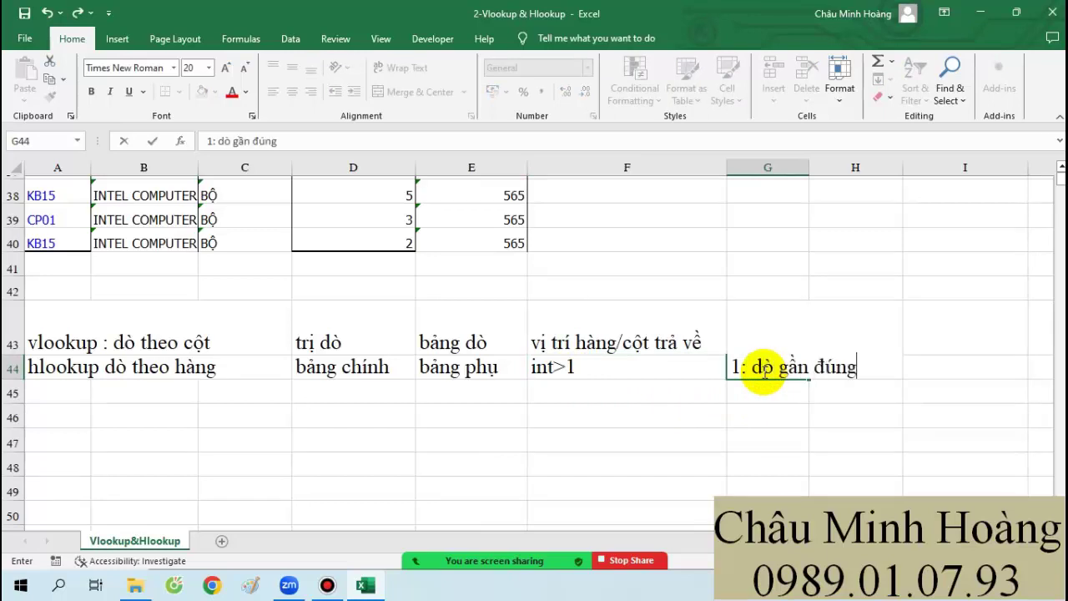
{"action": "type", "text": "ối"}
{"action": "key", "text": "Return"}
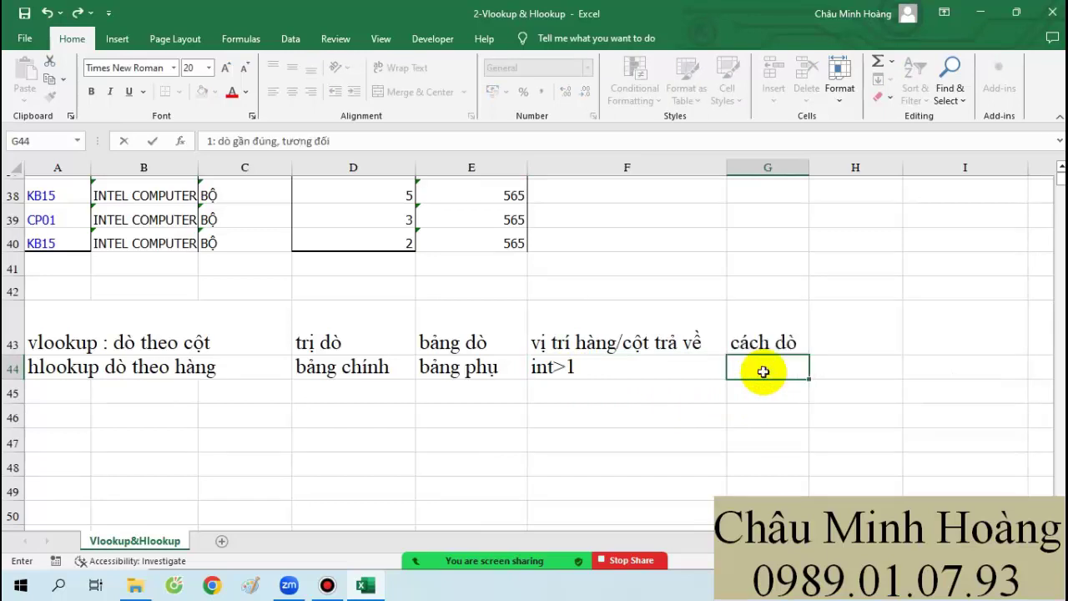
Step: Enter "0: dò chính xác, tuyệt đối" in G45 as the second cách dò option
{"action": "type", "text": "0"}
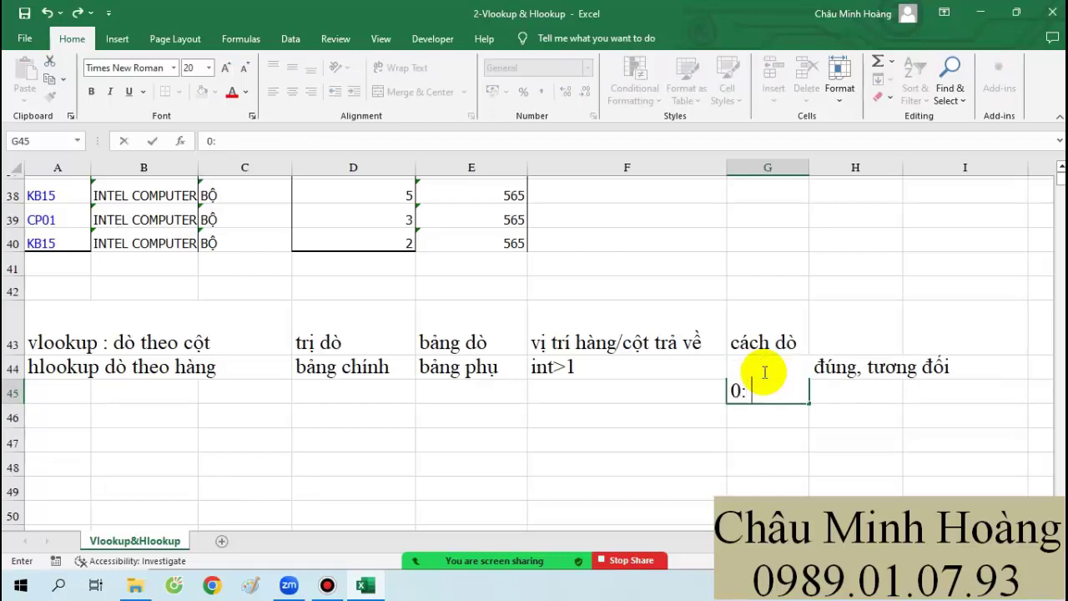
{"action": "type", "text": ": dò chinh xác, tuyệt đo"}
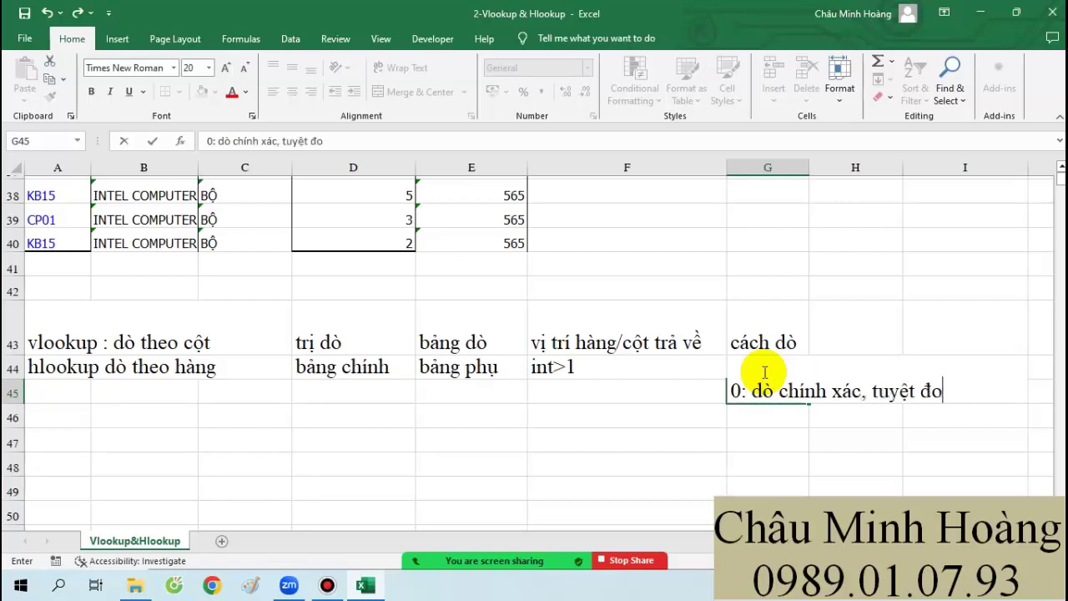
{"action": "key", "text": "BackSpace"}
{"action": "type", "text": "ối"}
{"action": "key", "text": "Return"}
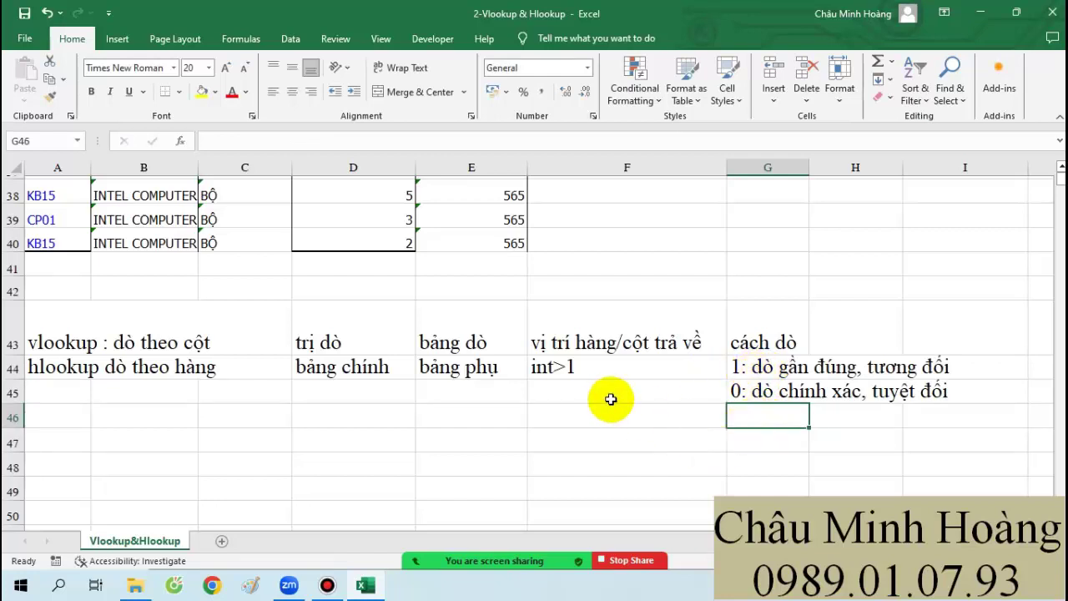
Step: Review the VLOOKUP and HLOOKUP argument notes from row 43 down and the item names in BẢNG DÒ 1A
{"action": "left_click", "coordinate": [64, 350]}
{"action": "left_click_drag", "start_coordinate": [250, 347], "coordinate": [952, 411]}
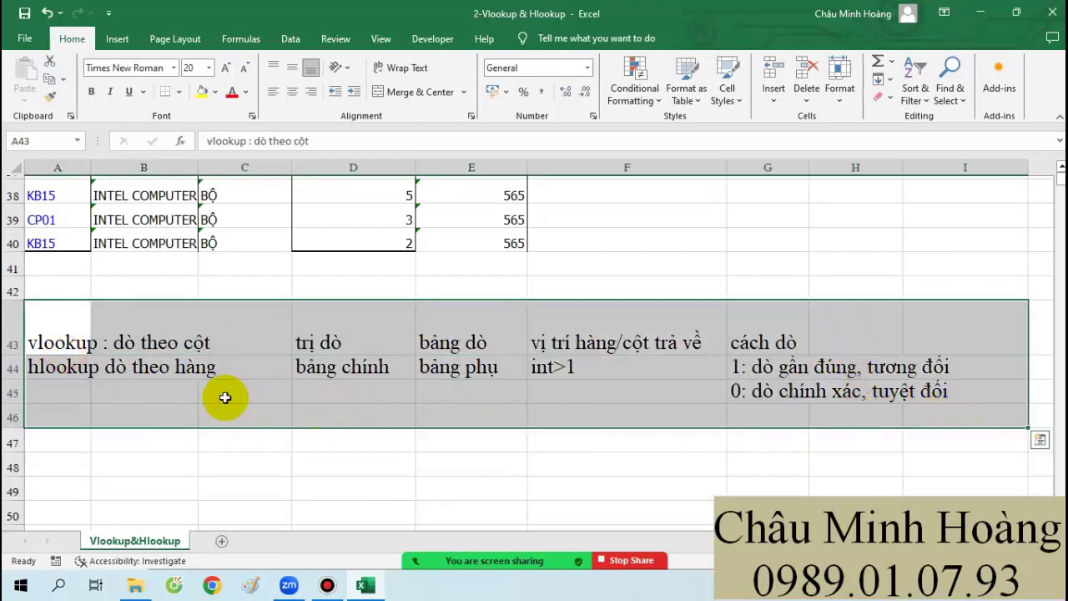
{"action": "left_click_drag", "start_coordinate": [528, 366], "coordinate": [798, 364]}
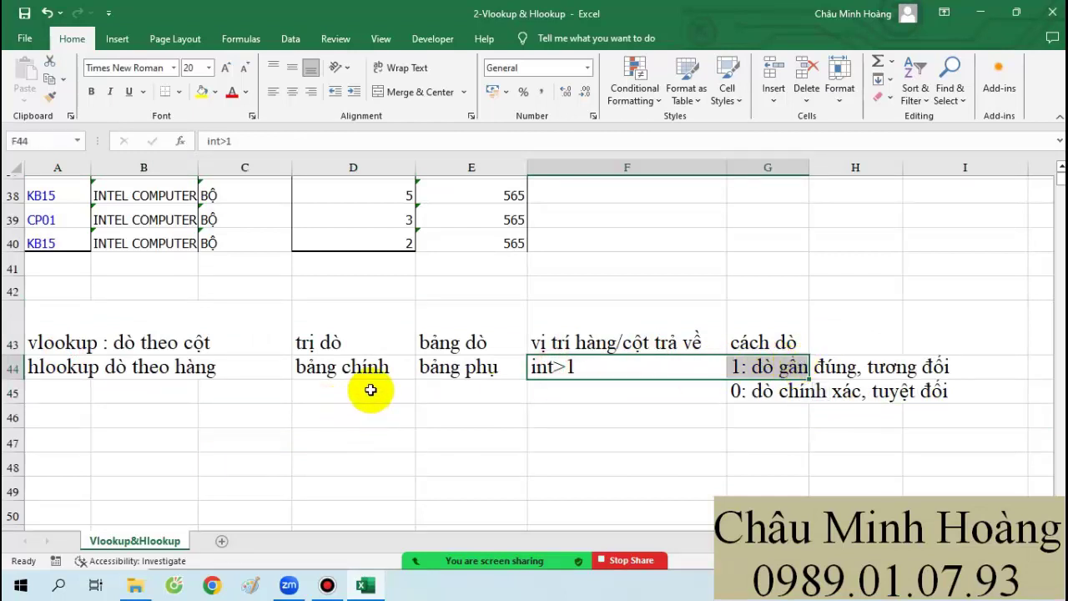
{"action": "scroll", "coordinate": [367, 387], "scroll_direction": "up", "scroll_amount": 11}
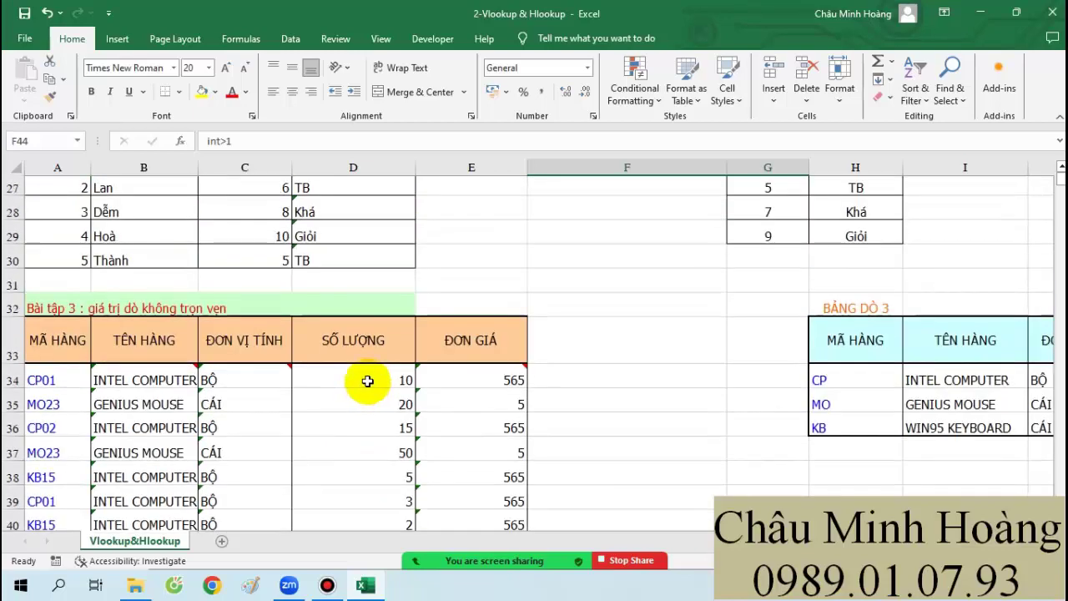
{"action": "scroll", "coordinate": [370, 372], "scroll_direction": "up", "scroll_amount": 1}
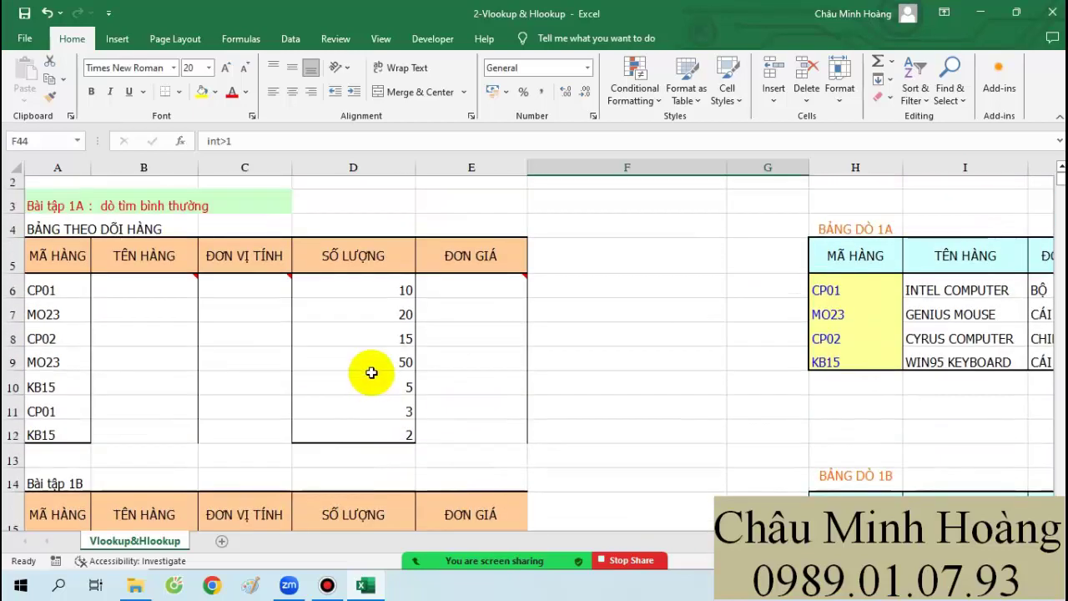
{"action": "left_click", "coordinate": [839, 290]}
{"action": "left_click_drag", "start_coordinate": [839, 290], "coordinate": [917, 396]}
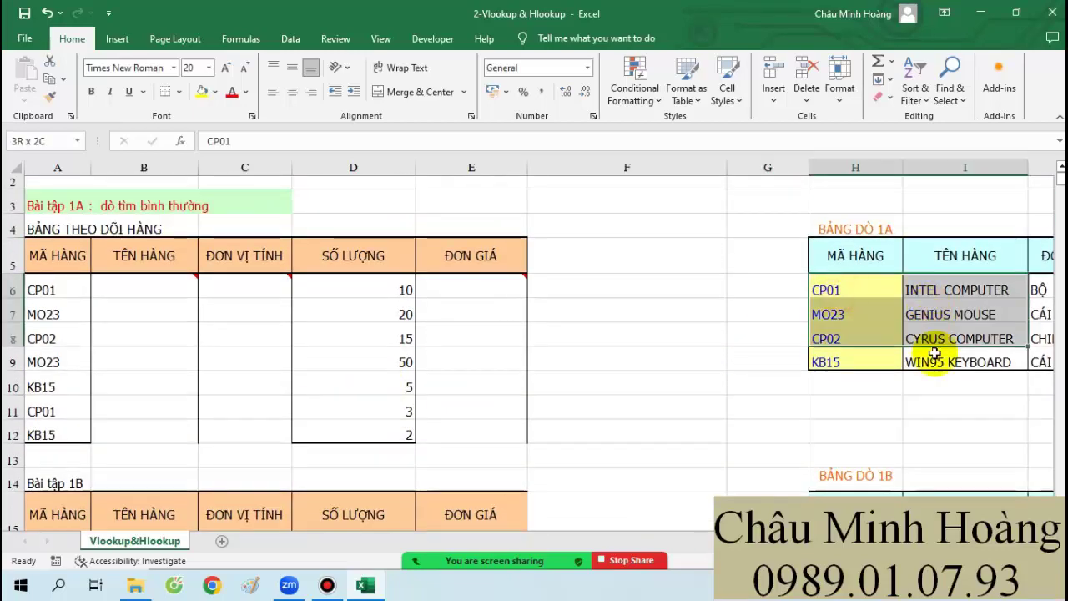
{"action": "left_click_drag", "start_coordinate": [926, 286], "coordinate": [930, 365]}
{"action": "scroll", "coordinate": [928, 362], "scroll_direction": "down", "scroll_amount": 7}
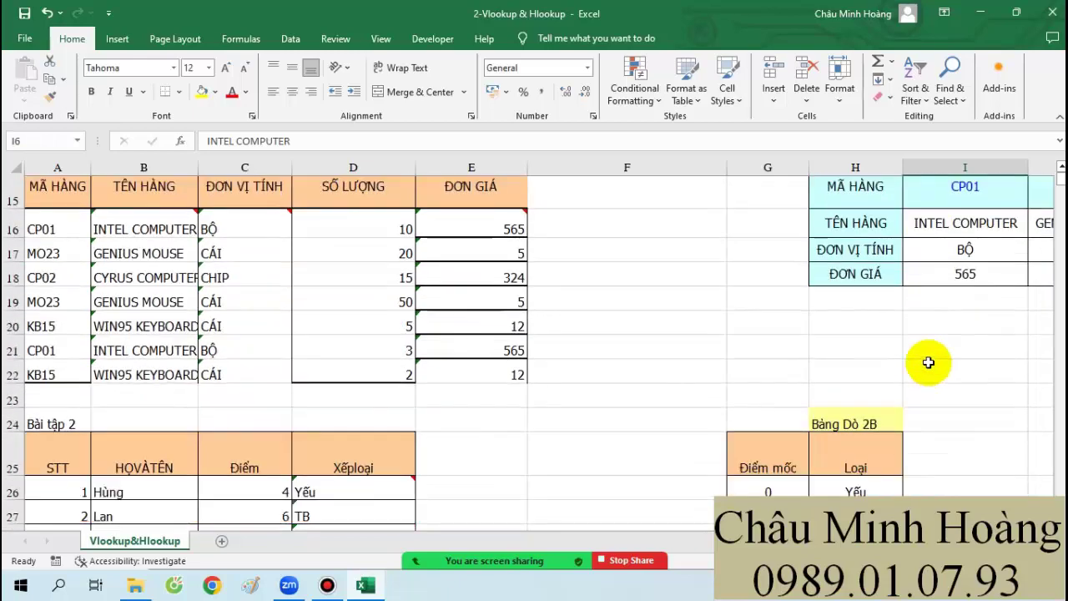
{"action": "scroll", "coordinate": [887, 362], "scroll_direction": "down", "scroll_amount": 2}
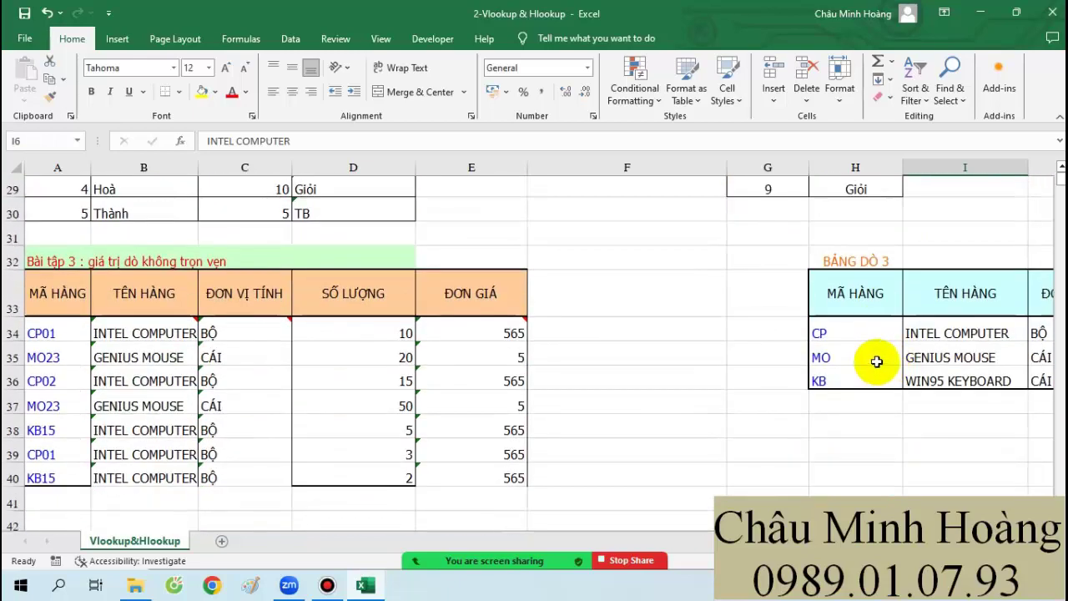
Step: Compare how item names are laid out in BẢNG DÒ 3, BẢNG DÒ 1B and BẢNG DÒ 1A
{"action": "left_click_drag", "start_coordinate": [980, 327], "coordinate": [978, 376]}
{"action": "scroll", "coordinate": [978, 376], "scroll_direction": "right", "scroll_amount": 3}
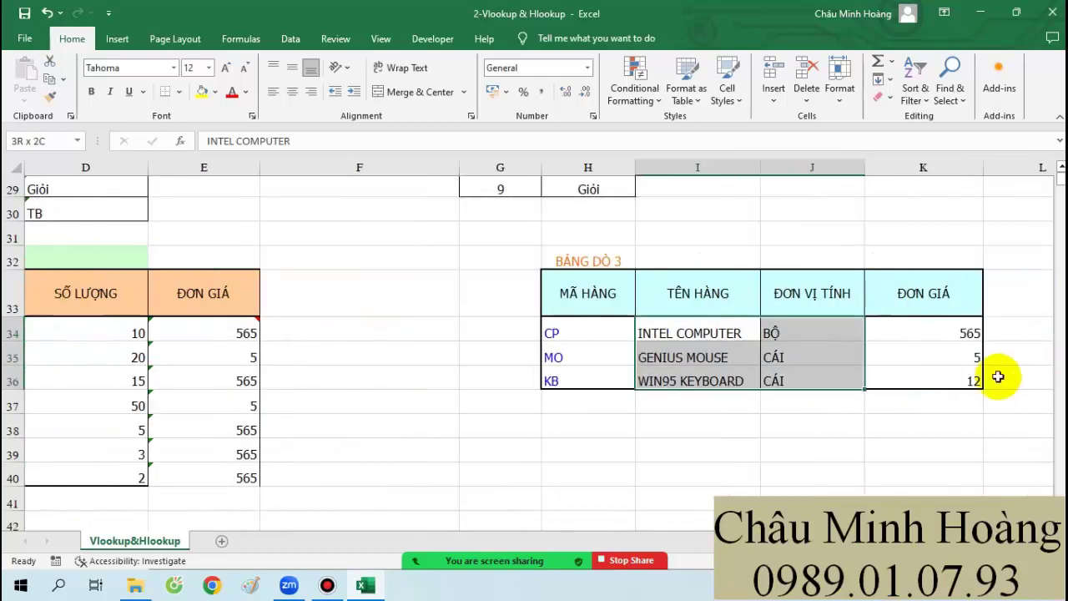
{"action": "left_click_drag", "start_coordinate": [706, 333], "coordinate": [705, 364]}
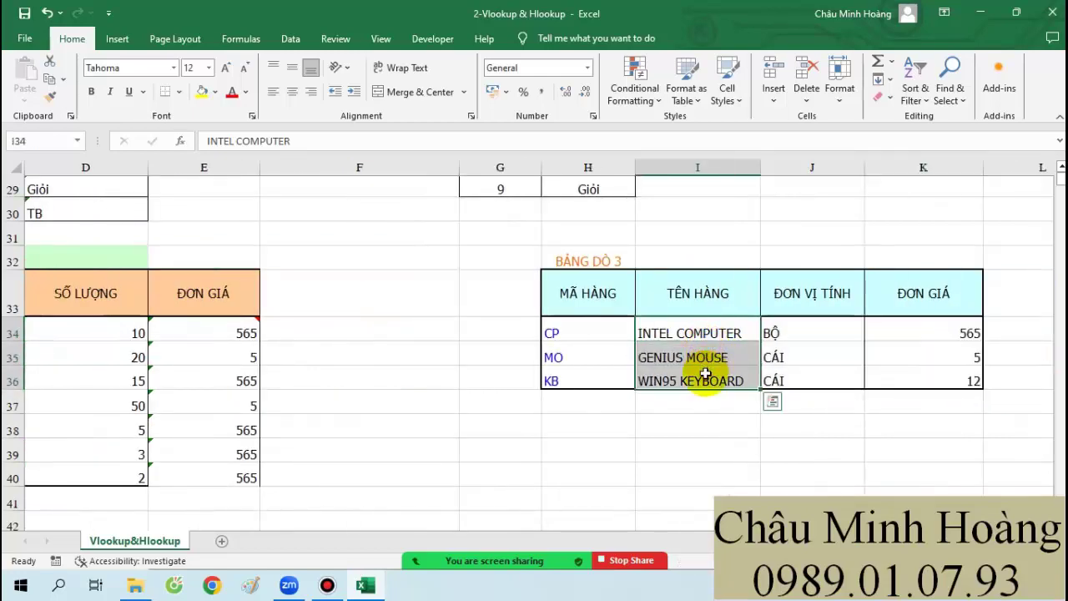
{"action": "scroll", "coordinate": [676, 375], "scroll_direction": "up", "scroll_amount": 5}
{"action": "scroll", "coordinate": [668, 375], "scroll_direction": "up", "scroll_amount": 2}
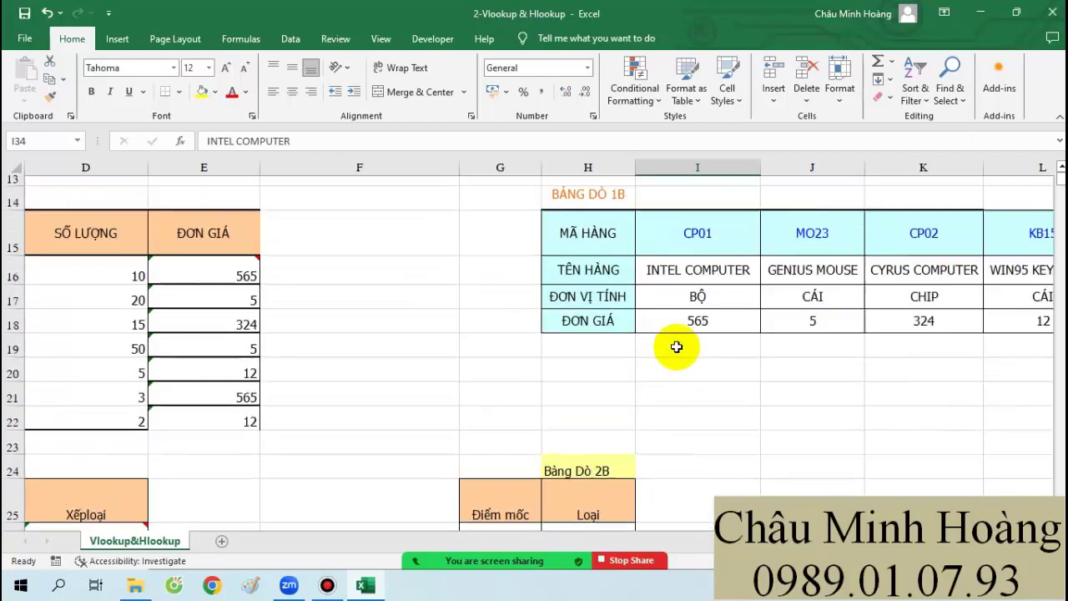
{"action": "left_click_drag", "start_coordinate": [691, 315], "coordinate": [1013, 317]}
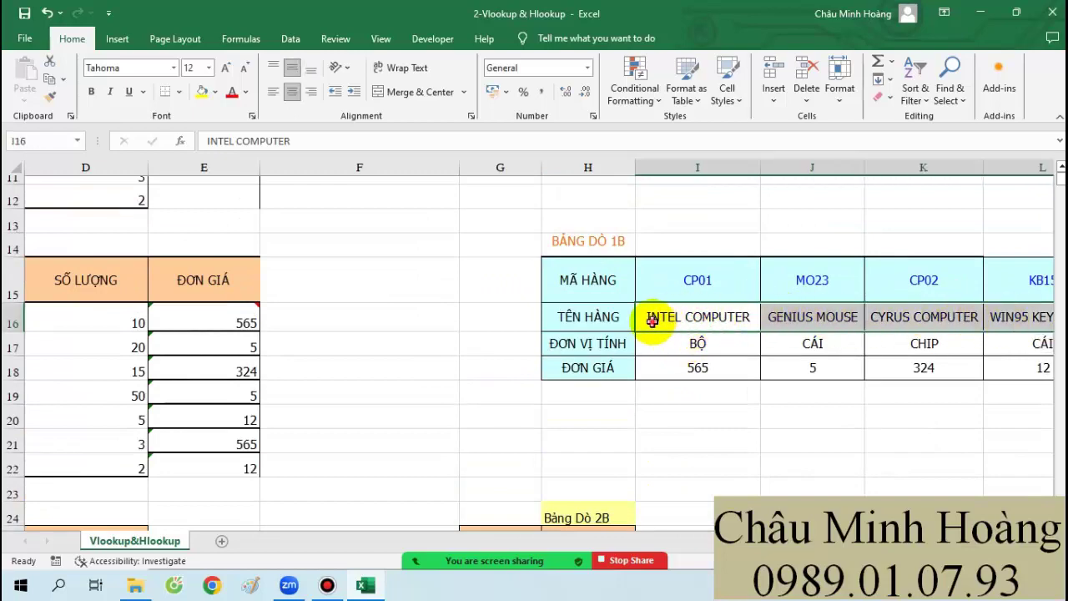
{"action": "left_click_drag", "start_coordinate": [651, 317], "coordinate": [985, 321]}
{"action": "scroll", "coordinate": [746, 334], "scroll_direction": "up", "scroll_amount": 3}
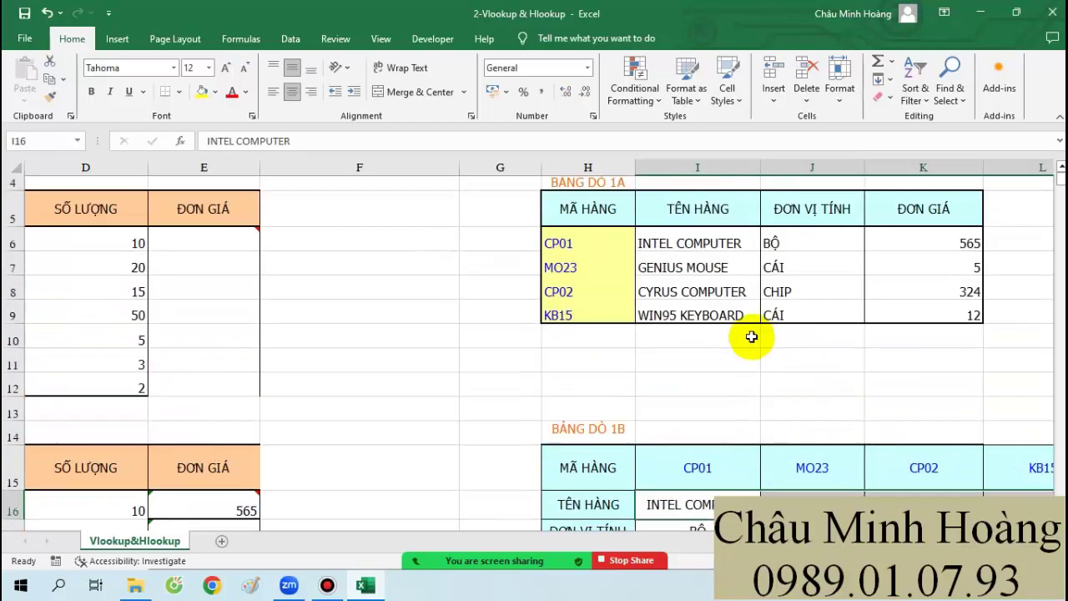
{"action": "left_click_drag", "start_coordinate": [689, 291], "coordinate": [703, 358]}
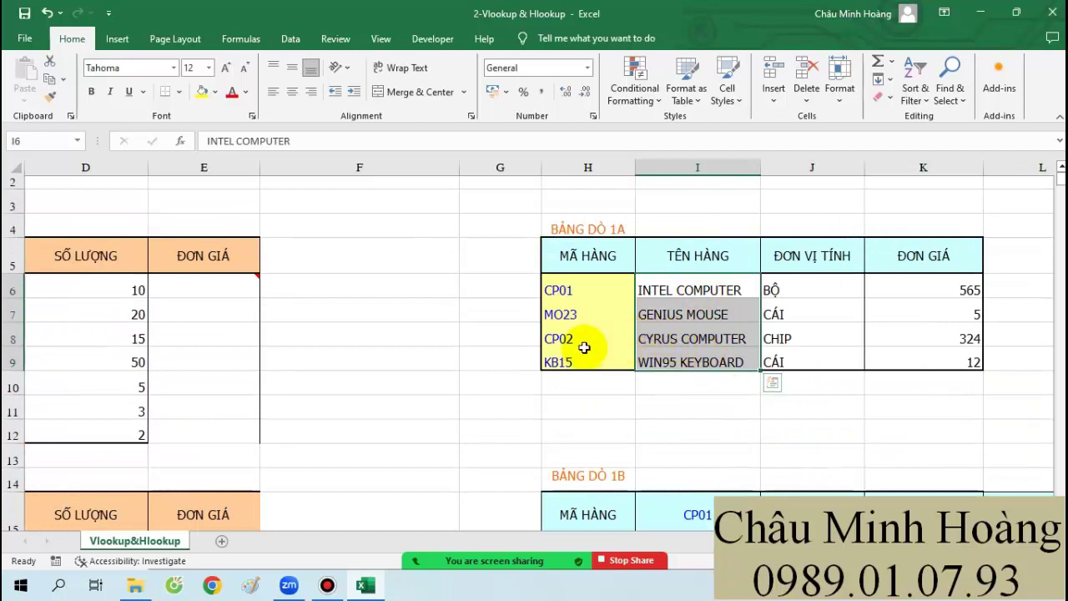
Step: Start a VLOOKUP formula in B6 of Bài tập 1A with A6 as the lookup value
{"action": "scroll", "coordinate": [507, 389], "scroll_direction": "left", "scroll_amount": 2}
{"action": "left_click_drag", "start_coordinate": [507, 389], "coordinate": [177, 367]}
{"action": "left_click", "coordinate": [87, 292]}
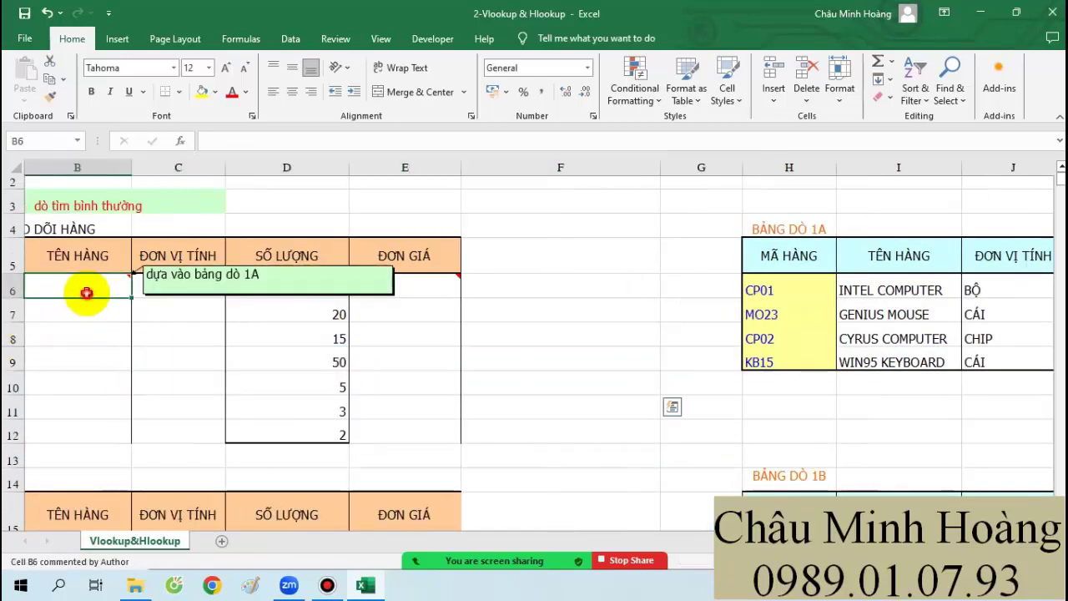
{"action": "type", "text": "=vl"}
{"action": "key", "text": "Tab"}
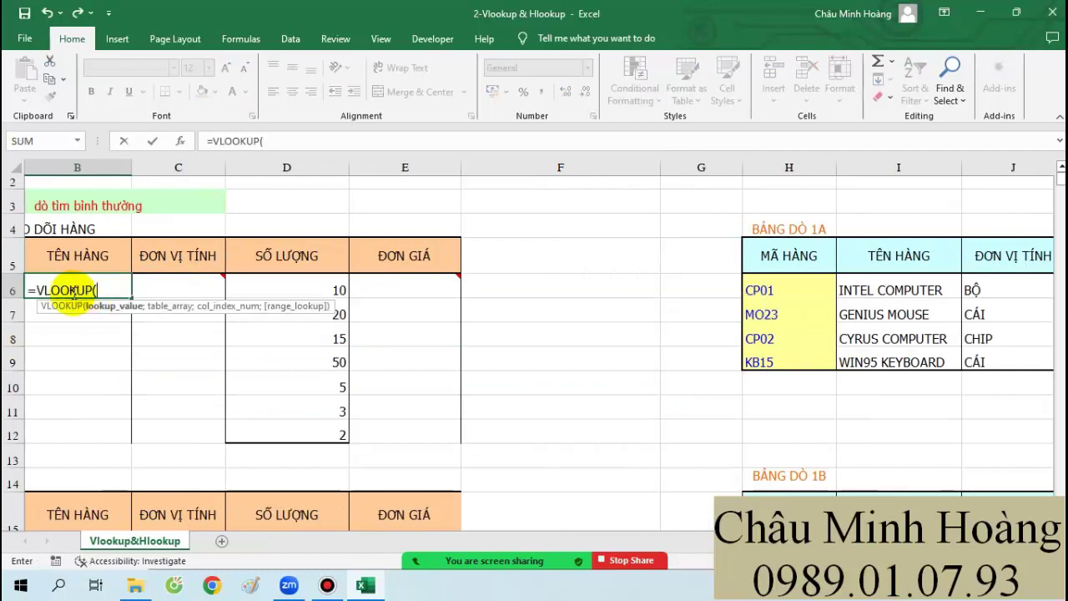
{"action": "left_click_drag", "start_coordinate": [887, 292], "coordinate": [890, 365]}
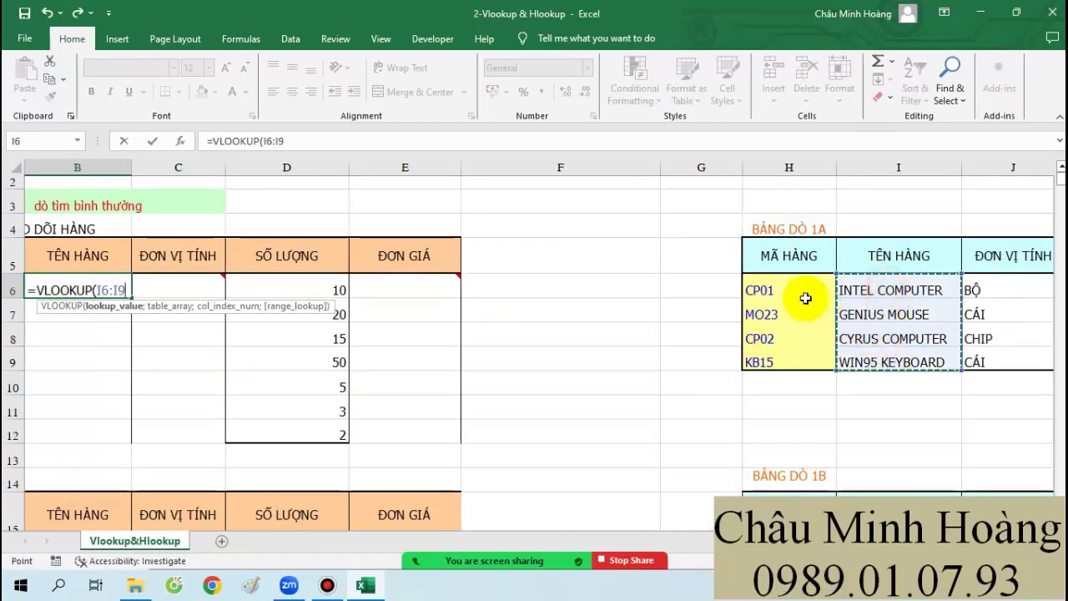
{"action": "left_click_drag", "start_coordinate": [801, 296], "coordinate": [798, 352]}
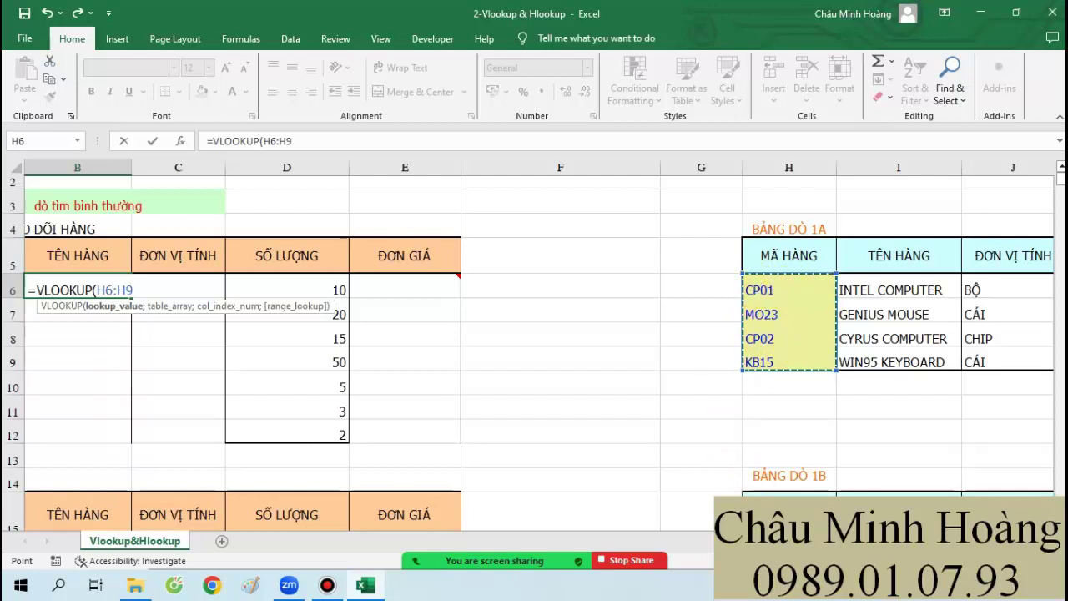
{"action": "scroll", "coordinate": [539, 344], "scroll_direction": "left", "scroll_amount": 1}
{"action": "left_click", "coordinate": [63, 289]}
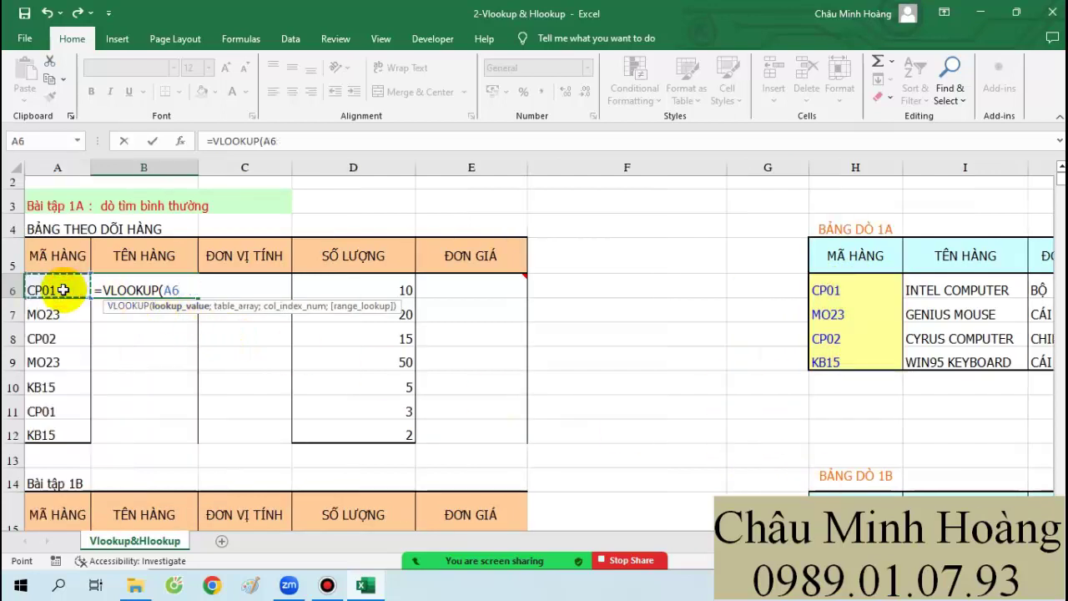
{"action": "type", "text": ";"}
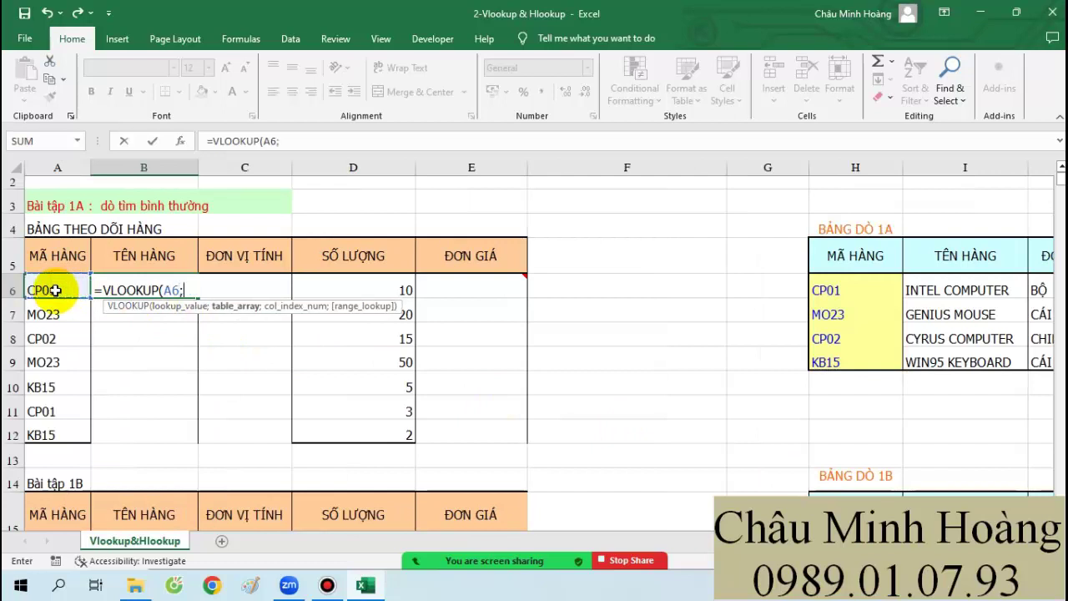
Step: Complete the B6 formula with the absolute table range $H$6:$I$9, return column 2 and match type 0
{"action": "left_click", "coordinate": [847, 292]}
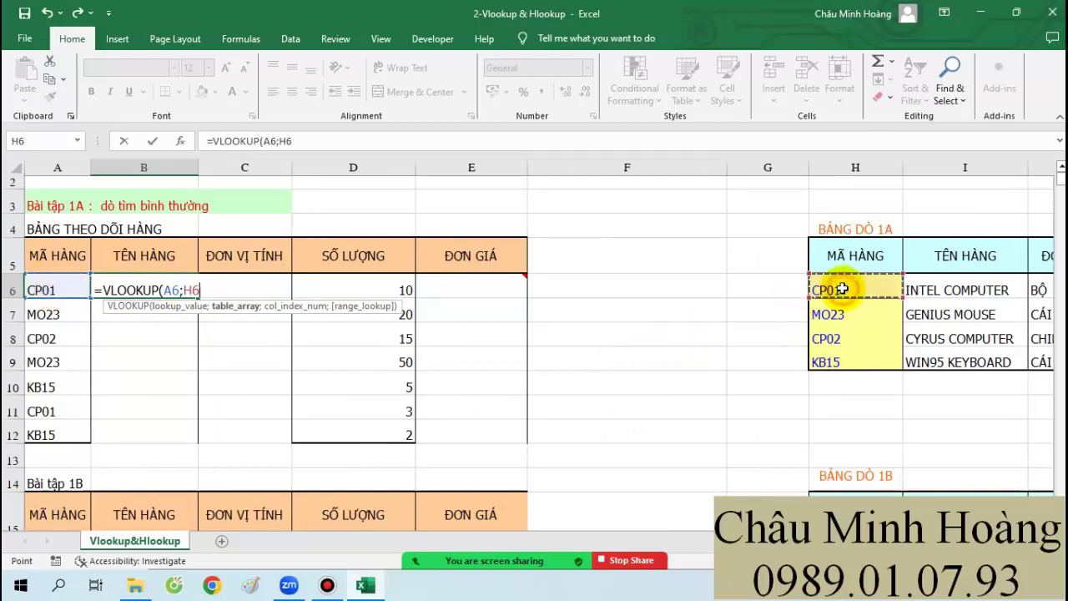
{"action": "left_click_drag", "start_coordinate": [900, 293], "coordinate": [953, 362]}
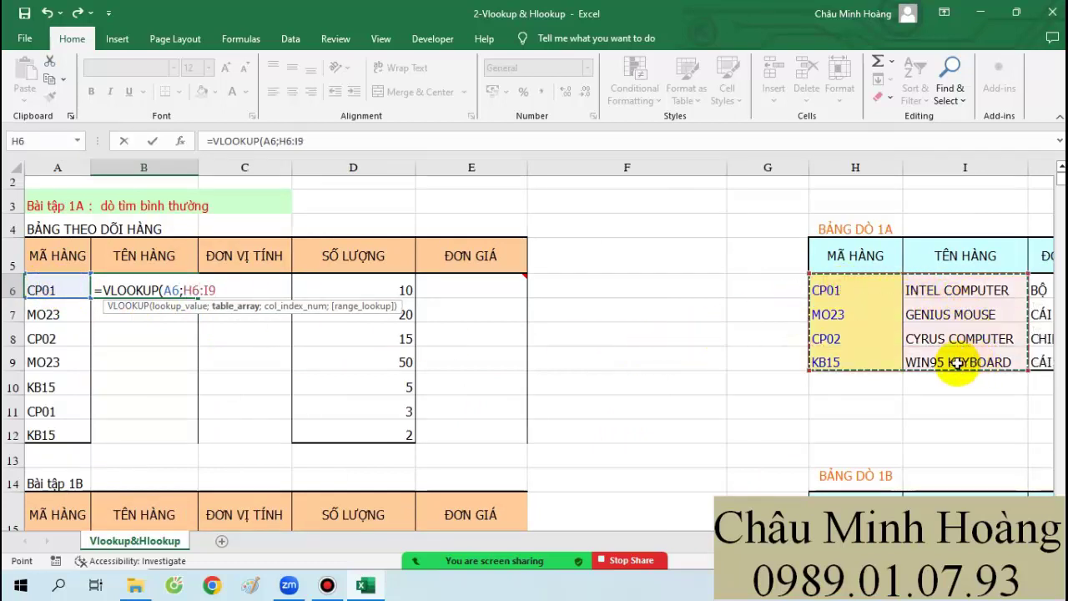
{"action": "mouse_move", "coordinate": [846, 291]}
{"action": "left_mouse_down"}
{"action": "mouse_move", "coordinate": [947, 310]}
{"action": "mouse_move", "coordinate": [990, 369]}
{"action": "mouse_move", "coordinate": [995, 362]}
{"action": "left_mouse_up"}
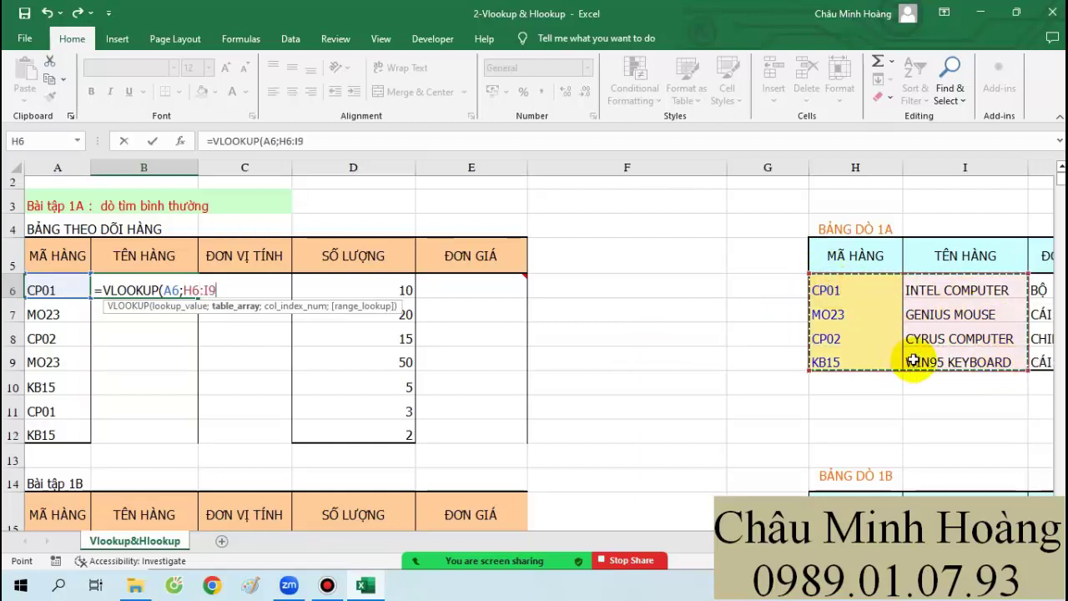
{"action": "type", "text": ";2;"}
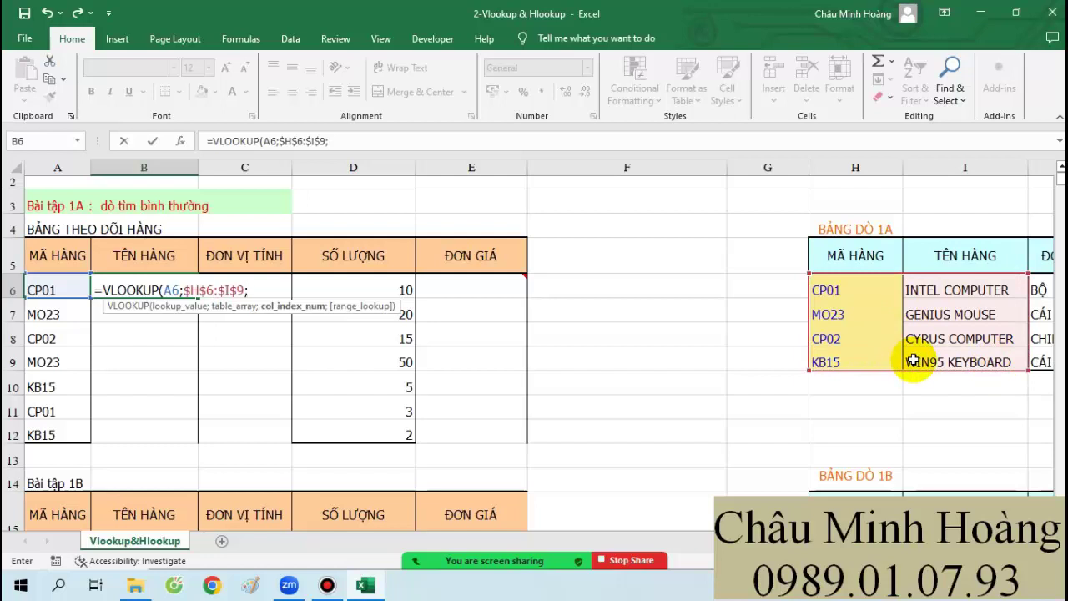
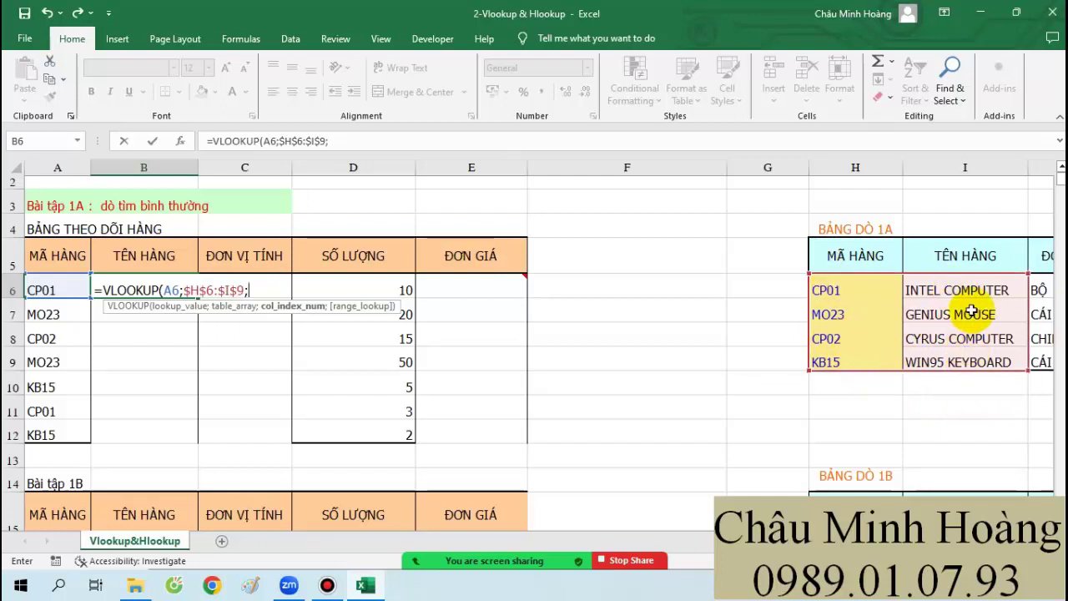
{"action": "key", "text": "BackSpace"}
{"action": "type", "text": ";0"}
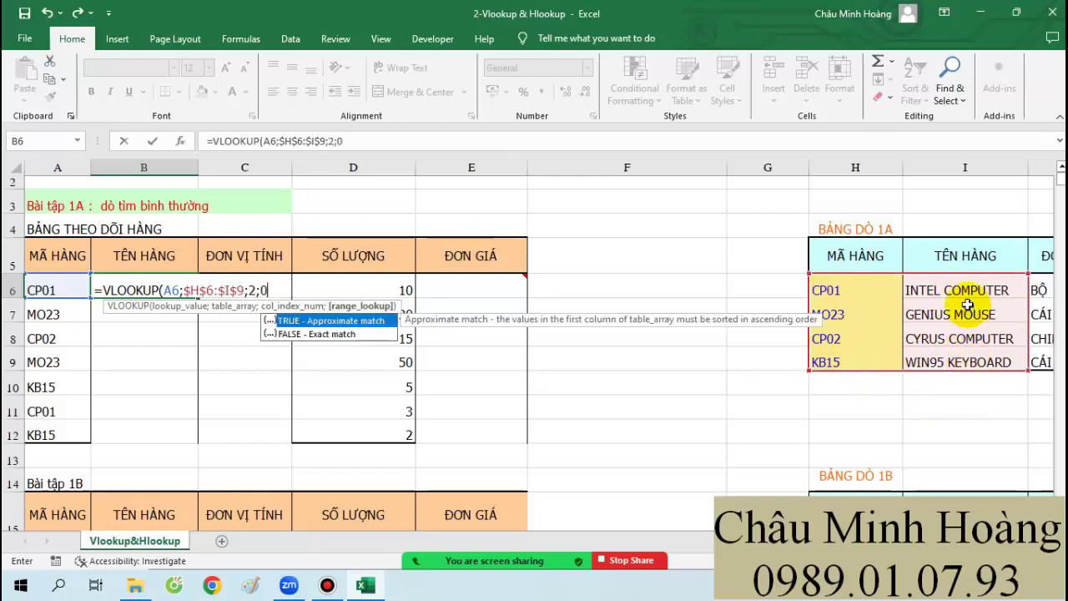
{"action": "key", "text": "Return"}
Step: Copy the B6 formula text without its equals sign and paste it into A47 below the notes
{"action": "double_click", "coordinate": [171, 290]}
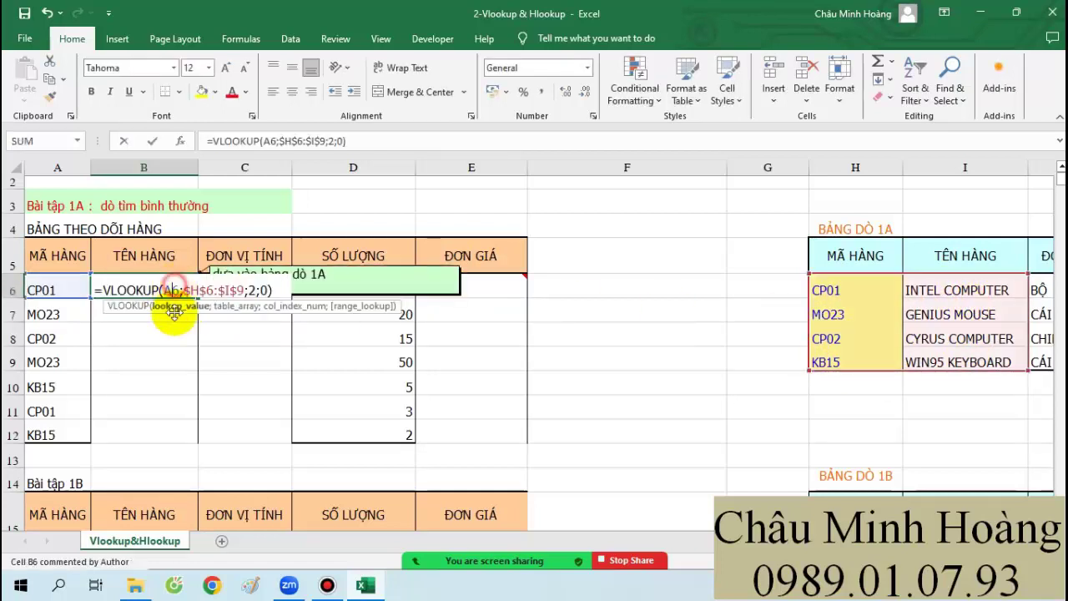
{"action": "left_click", "coordinate": [282, 298]}
{"action": "left_click_drag", "start_coordinate": [281, 297], "coordinate": [99, 289]}
{"action": "key", "text": "ctrl+c"}
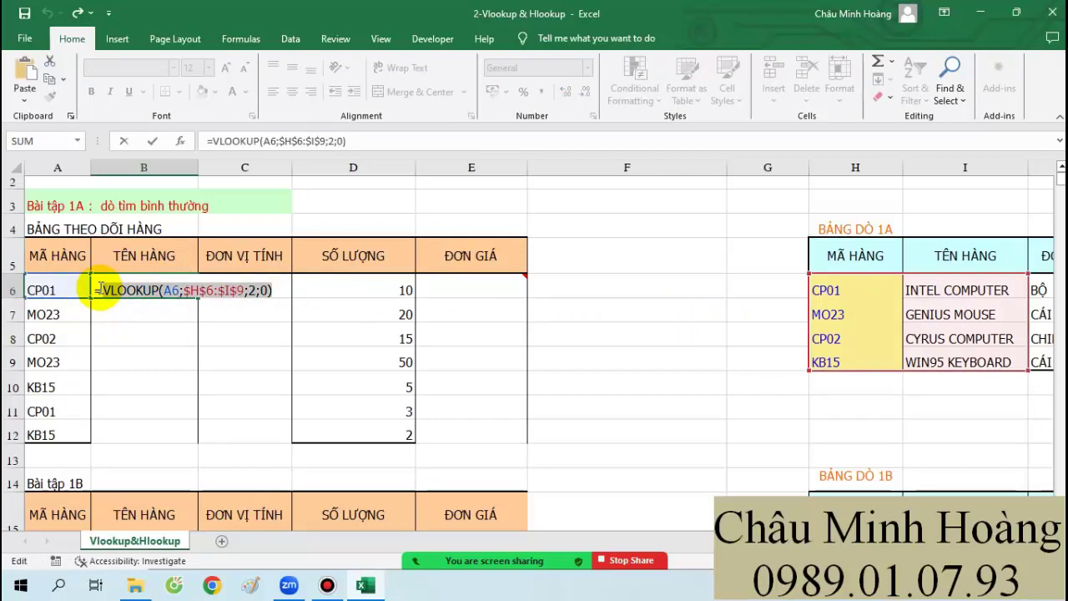
{"action": "key", "text": "Return"}
{"action": "scroll", "coordinate": [196, 381], "scroll_direction": "down", "scroll_amount": 12}
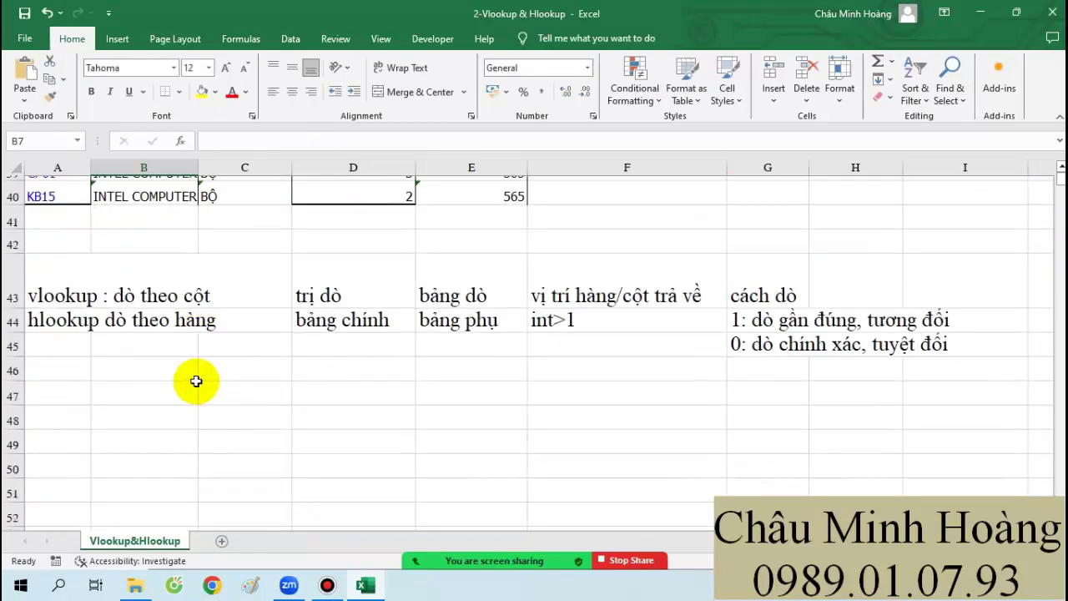
{"action": "left_click", "coordinate": [70, 400]}
{"action": "key", "text": "ctrl+v"}
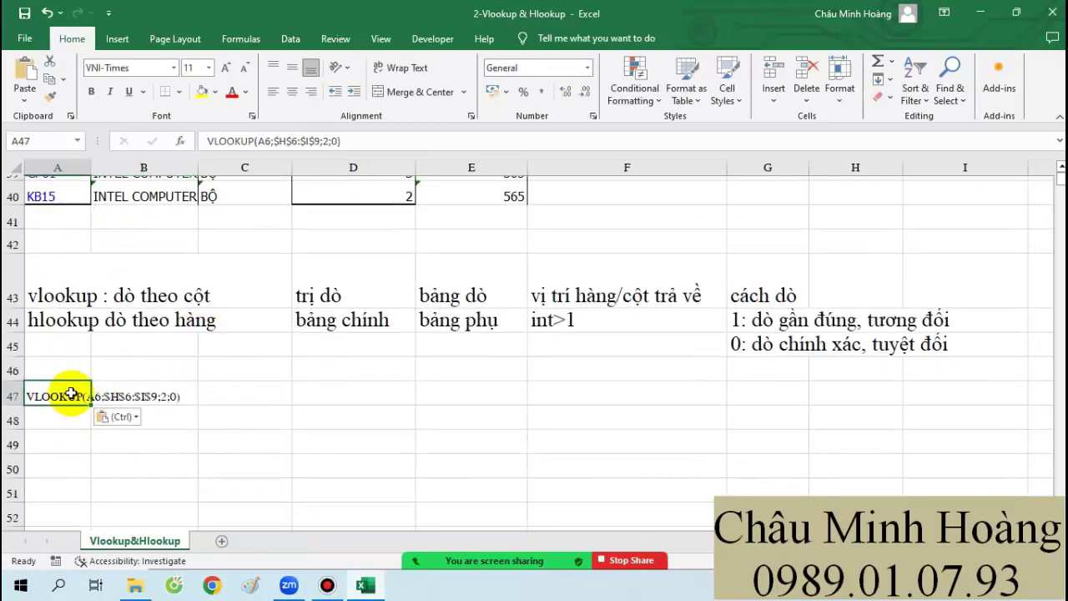
Step: Format the range A47:H75 in Times New Roman at size 20
{"action": "left_click_drag", "start_coordinate": [47, 395], "coordinate": [859, 484]}
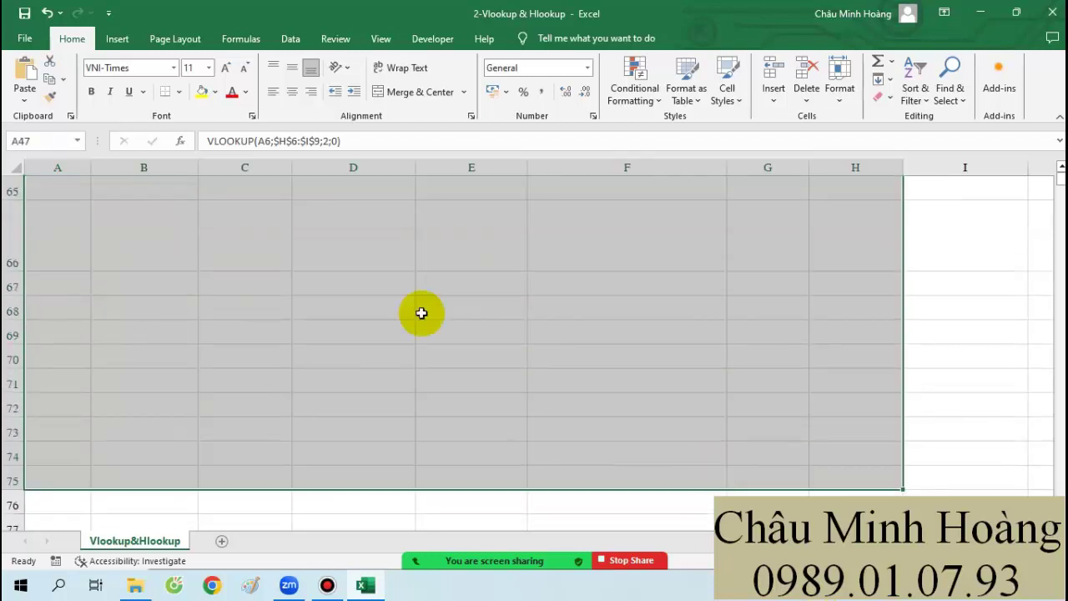
{"action": "left_click", "coordinate": [133, 69]}
{"action": "key", "text": "BackSpace"}
{"action": "type", "text": "Times New Roman"}
{"action": "left_click", "coordinate": [186, 73]}
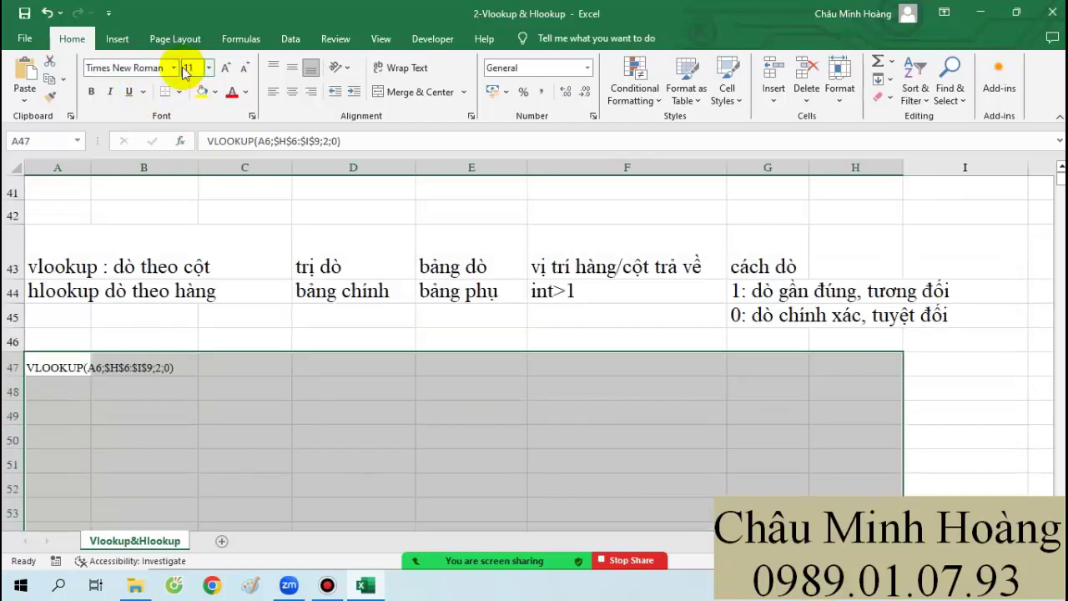
{"action": "type", "text": "20"}
{"action": "key", "text": "Return"}
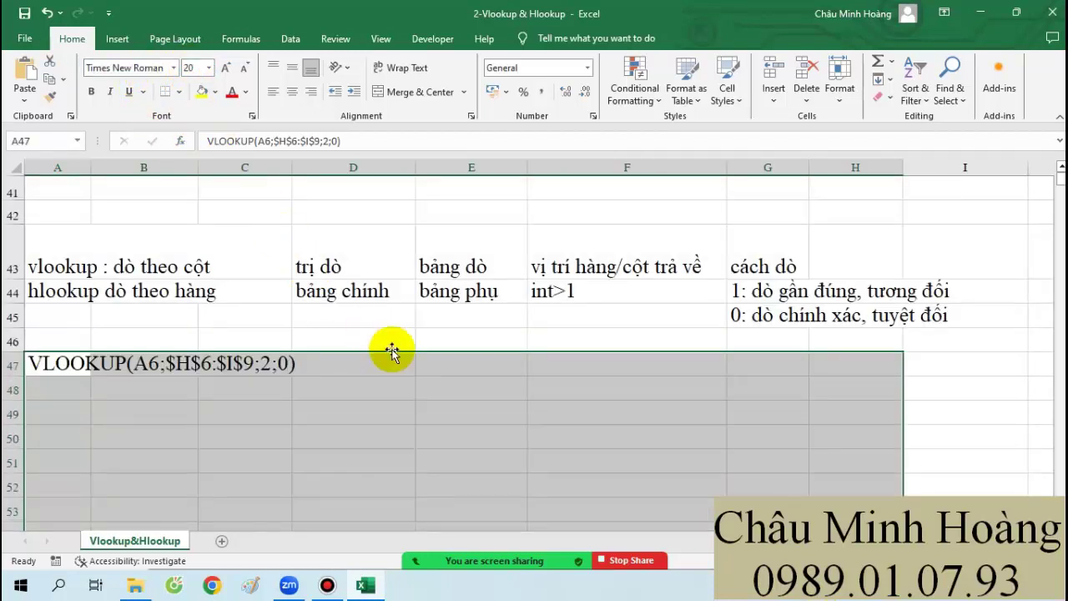
Step: Start a VLOOKUP formula in C6 of Bài tập 1A with A6 as the lookup value
{"action": "scroll", "coordinate": [397, 359], "scroll_direction": "up", "scroll_amount": 3}
{"action": "scroll", "coordinate": [397, 359], "scroll_direction": "up", "scroll_amount": 11}
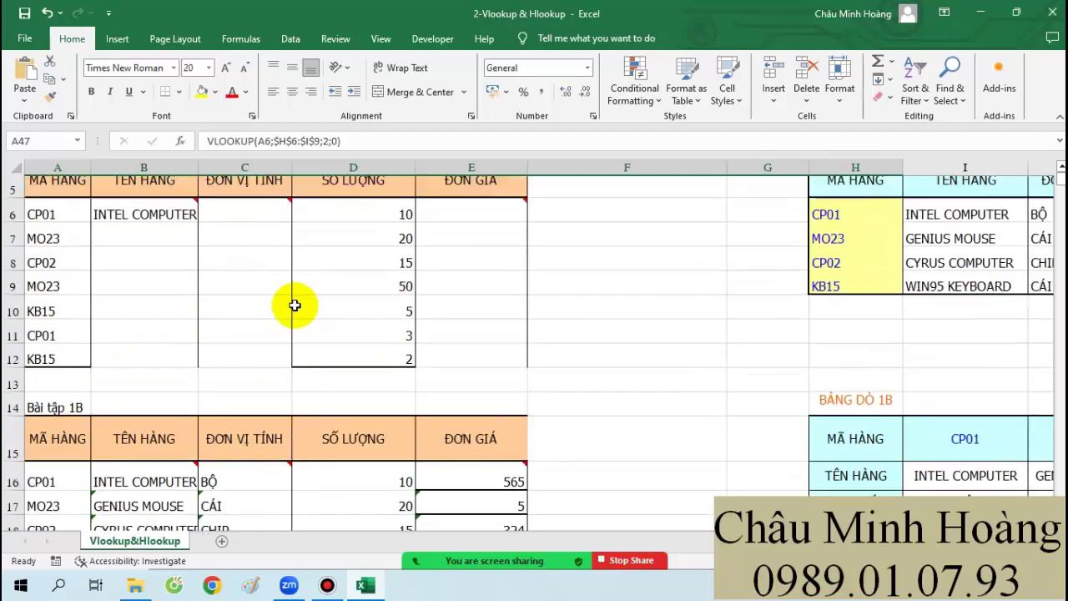
{"action": "left_click", "coordinate": [230, 323]}
{"action": "type", "text": "=vl"}
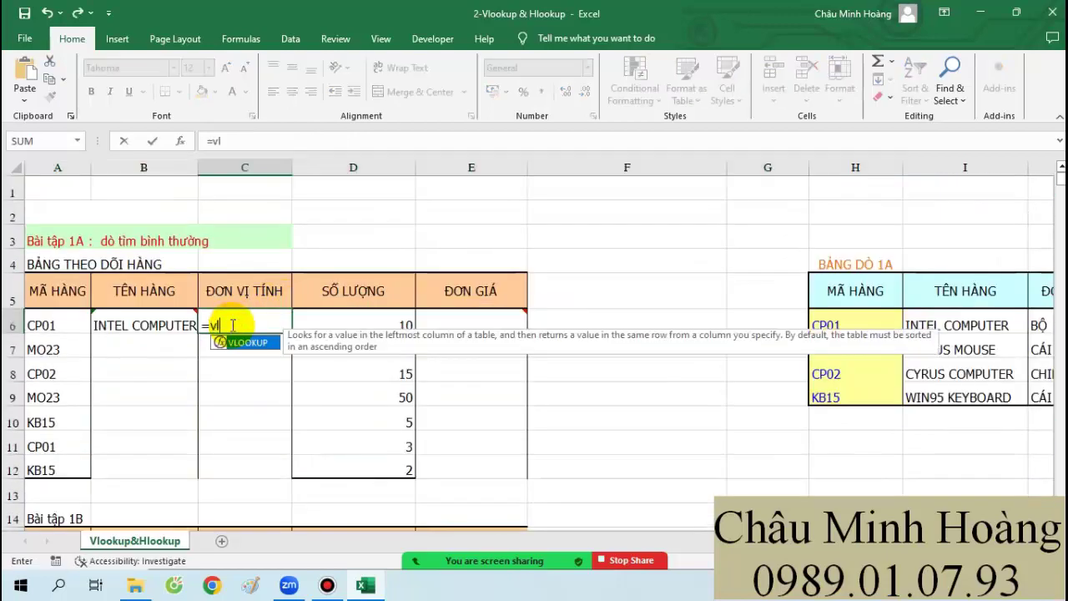
{"action": "key", "text": "Tab"}
{"action": "left_click_drag", "start_coordinate": [1041, 324], "coordinate": [818, 397]}
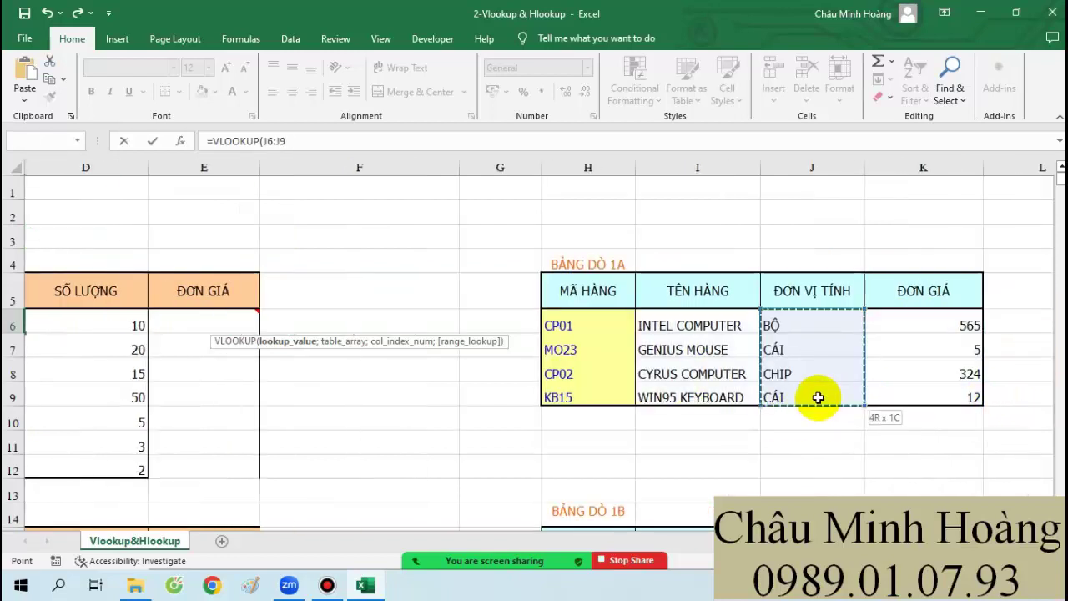
{"action": "left_click_drag", "start_coordinate": [558, 325], "coordinate": [568, 397]}
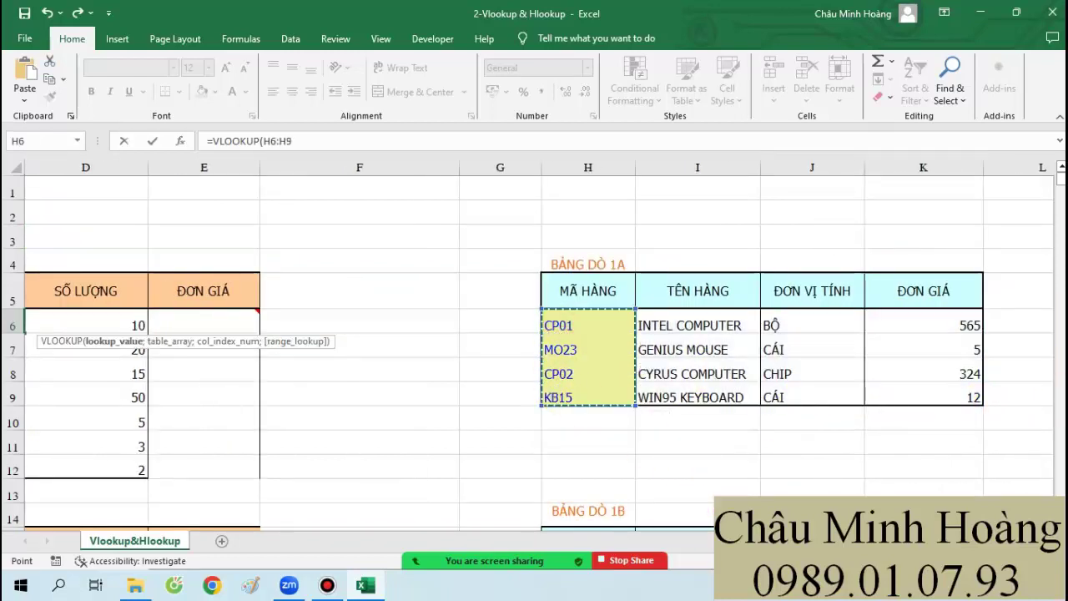
{"action": "scroll", "coordinate": [857, 441], "scroll_direction": "left", "scroll_amount": 3}
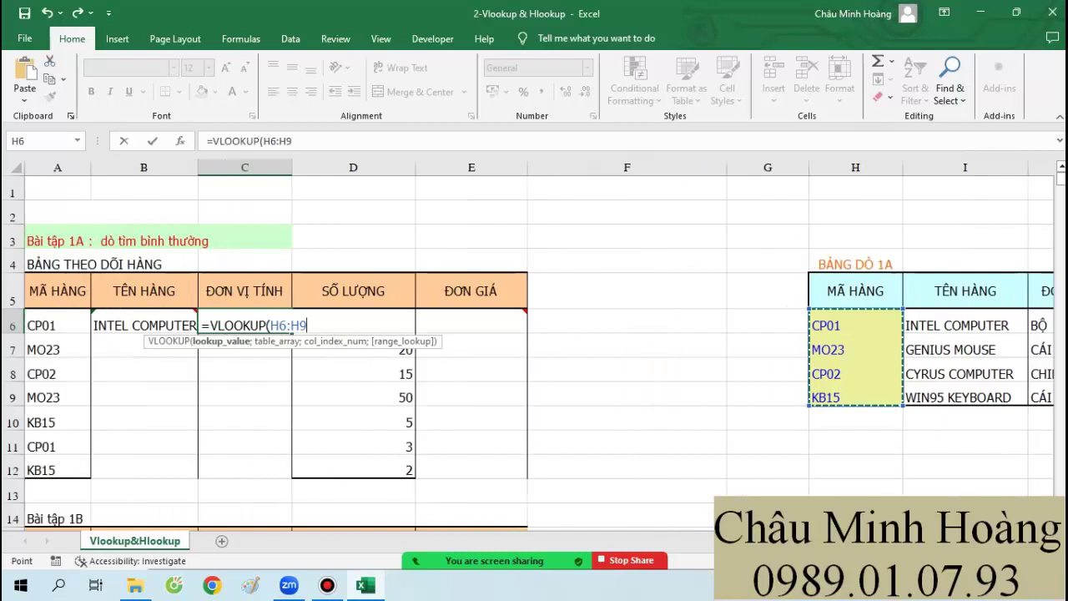
{"action": "left_click", "coordinate": [64, 325]}
{"action": "type", "text": ";"}
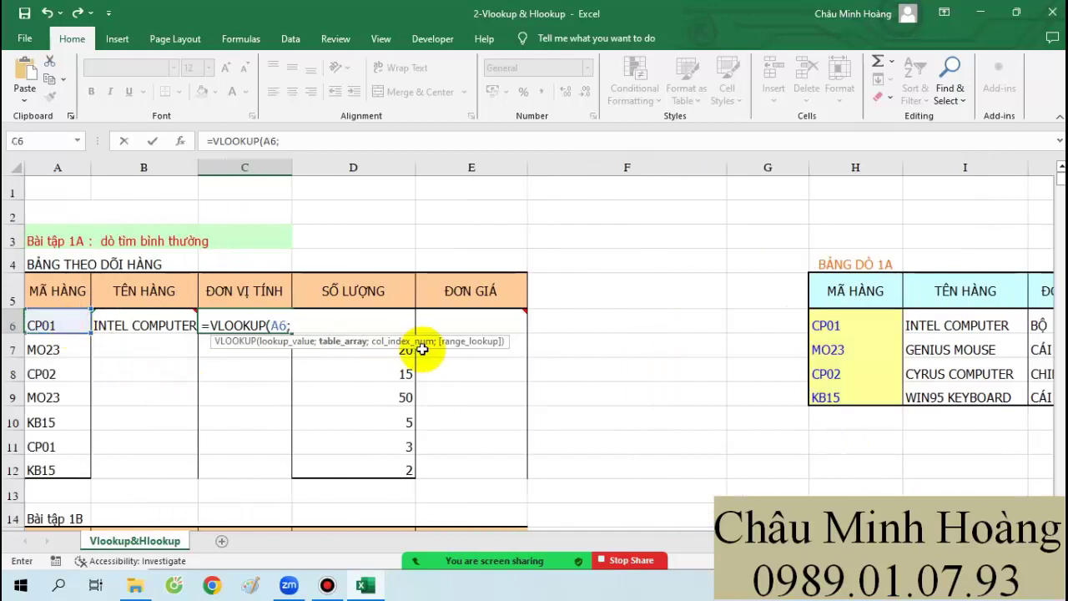
Step: Complete the C6 formula with the absolute table range $H$6:$J$9, return column 3 and match type 0
{"action": "left_click_drag", "start_coordinate": [858, 329], "coordinate": [1039, 404]}
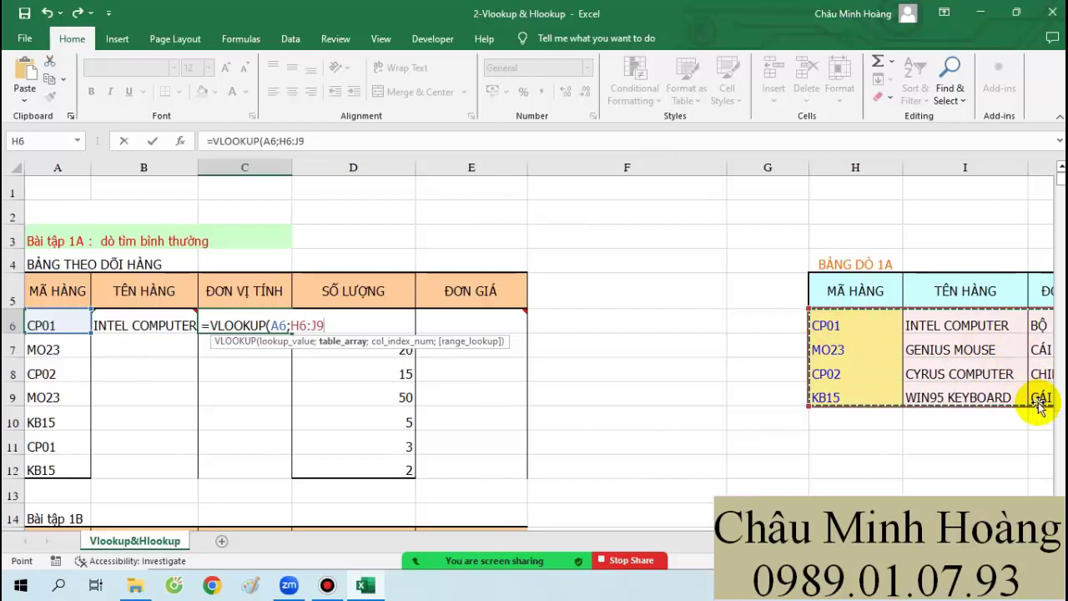
{"action": "type", "text": ";3"}
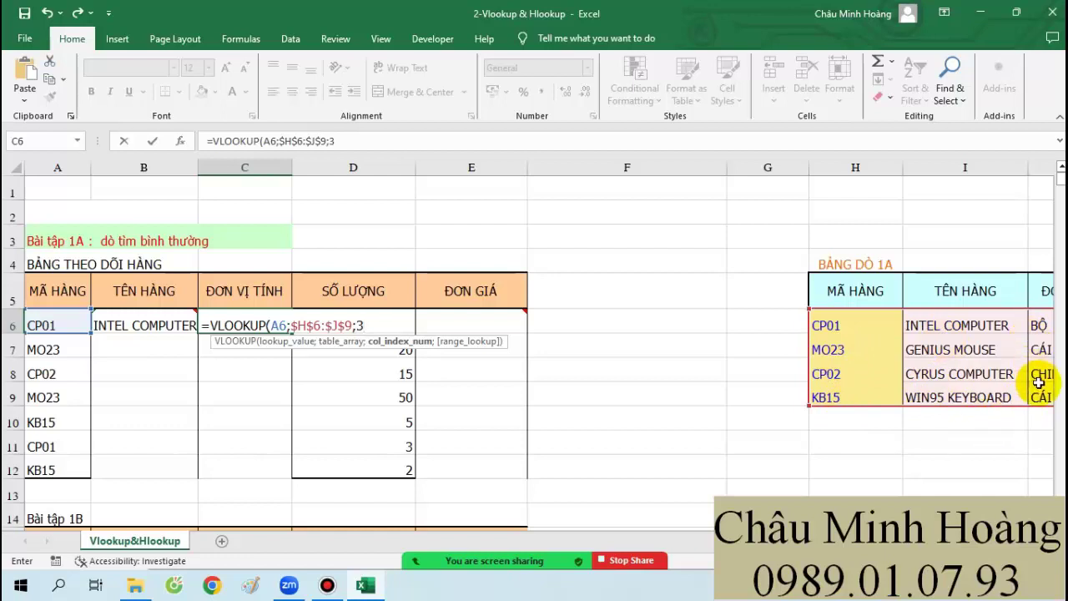
{"action": "type", "text": ";"}
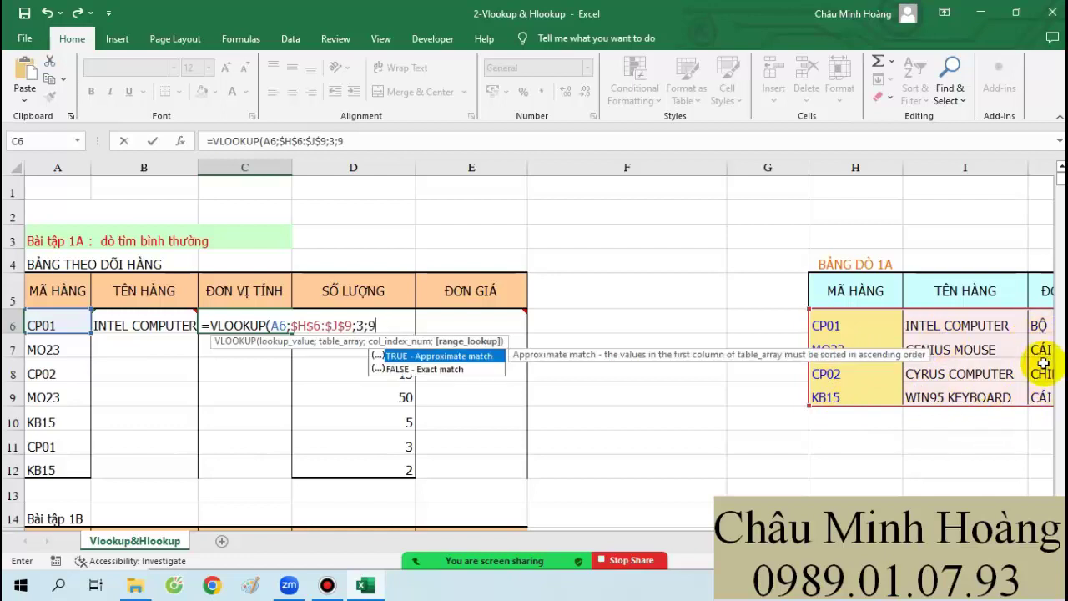
{"action": "type", "text": "0"}
{"action": "key", "text": "Return"}
Step: Copy the C6 formula text without its equals sign and paste it into A48 below the first example
{"action": "left_click", "coordinate": [262, 326]}
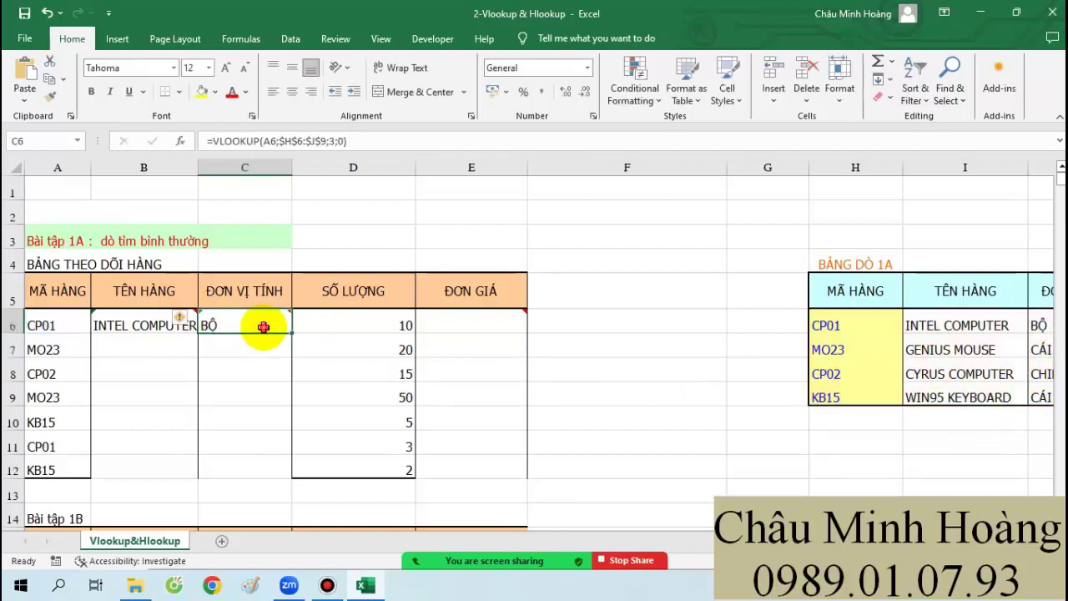
{"action": "double_click", "coordinate": [262, 326]}
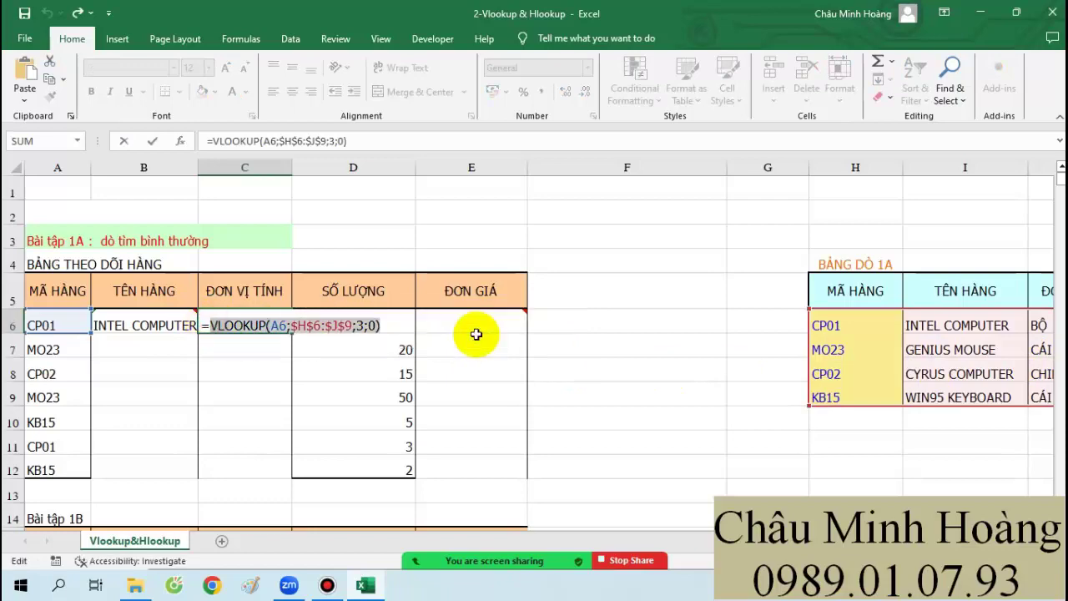
{"action": "scroll", "coordinate": [453, 375], "scroll_direction": "down", "scroll_amount": 3}
{"action": "key", "text": "Return"}
{"action": "scroll", "coordinate": [387, 425], "scroll_direction": "down", "scroll_amount": 11}
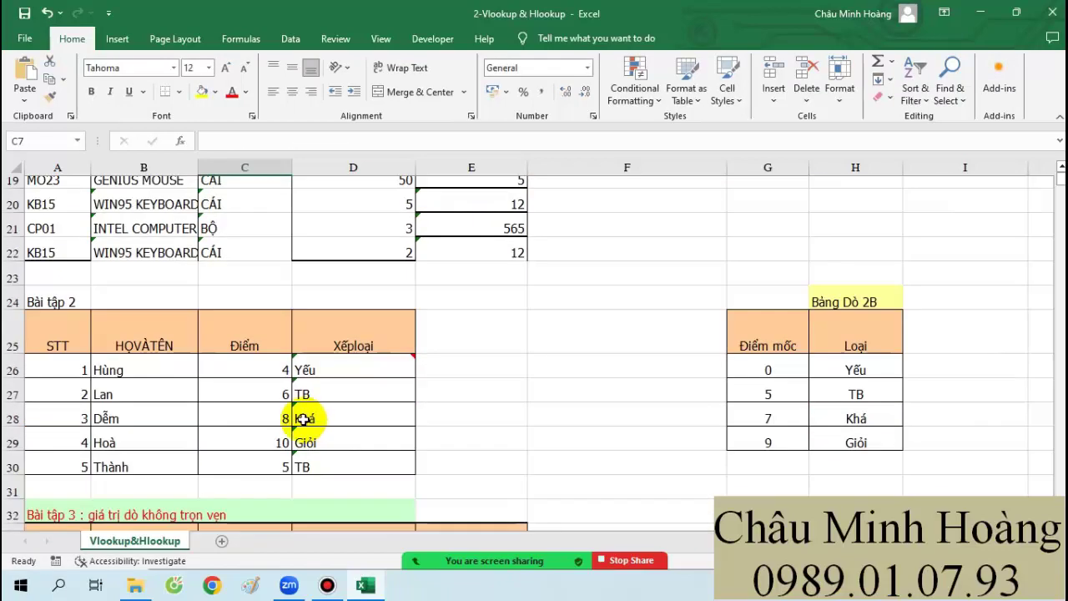
{"action": "left_click", "coordinate": [57, 441]}
{"action": "type", "text": "VLOOKUP(A6;$H$6:$J$9;3;0)"}
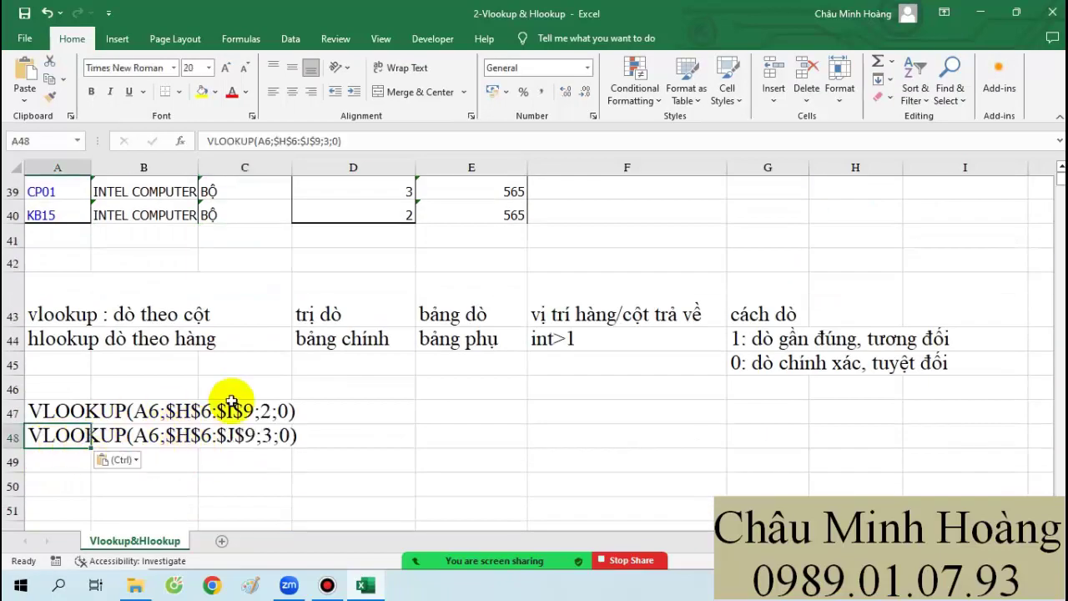
Step: Start a VLOOKUP formula in E6 of Bài tập 1A with A6 as the lookup value
{"action": "scroll", "coordinate": [425, 342], "scroll_direction": "up", "scroll_amount": 13}
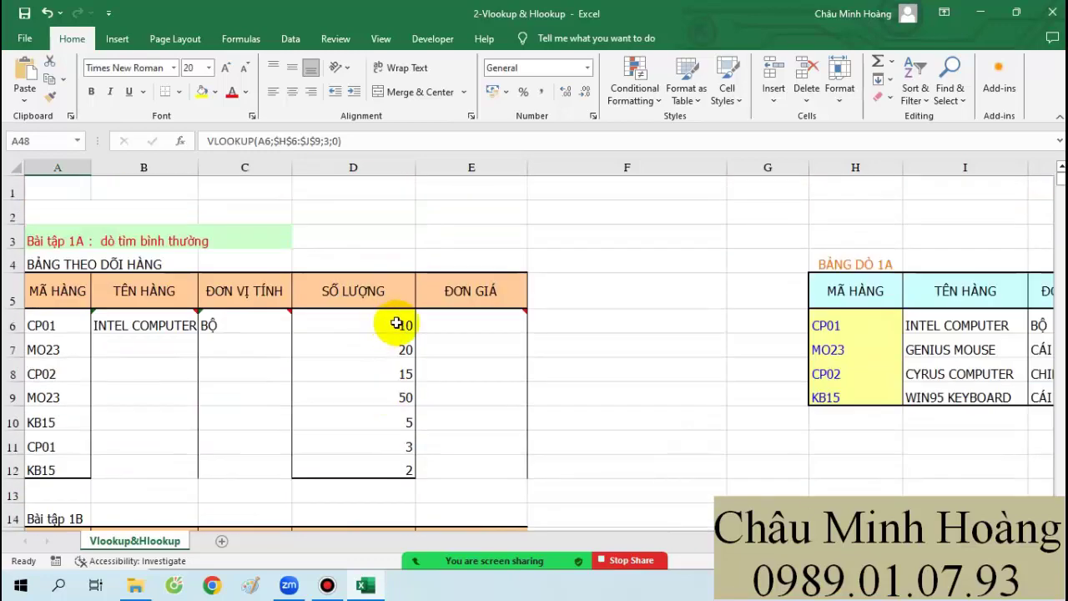
{"action": "left_click", "coordinate": [489, 314]}
{"action": "type", "text": "=vl"}
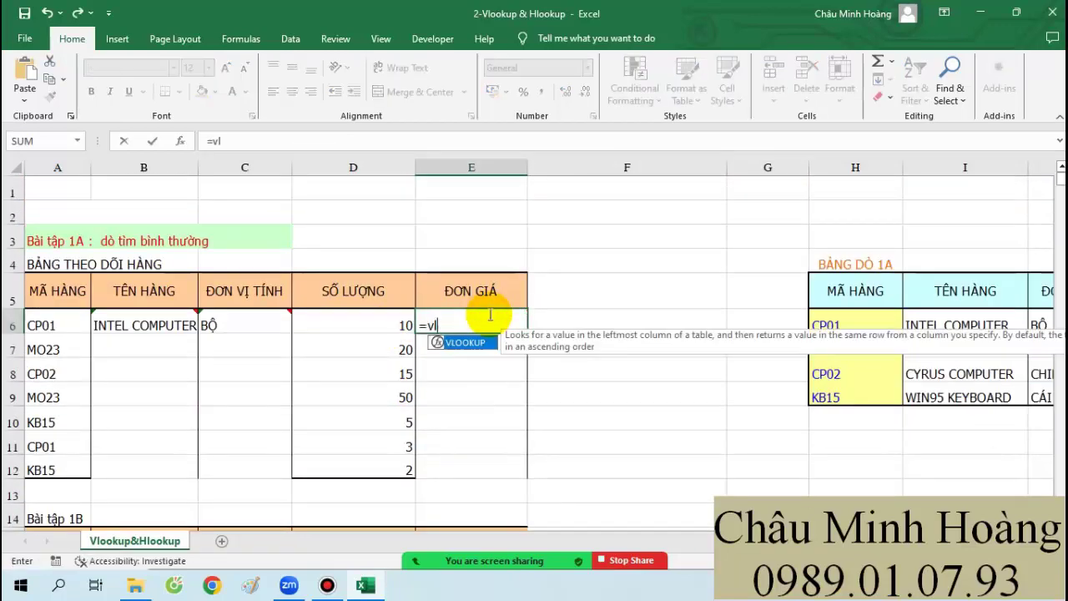
{"action": "key", "text": "Tab"}
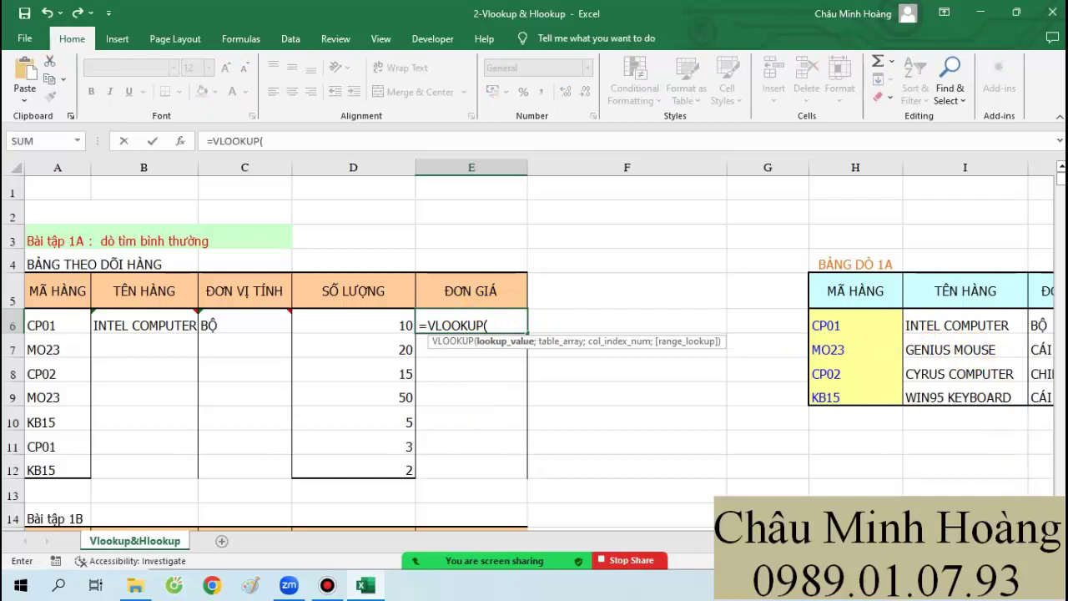
{"action": "scroll", "coordinate": [972, 350], "scroll_direction": "right", "scroll_amount": 2}
{"action": "left_click", "coordinate": [991, 328]}
{"action": "left_click_drag", "start_coordinate": [991, 368], "coordinate": [1005, 399]}
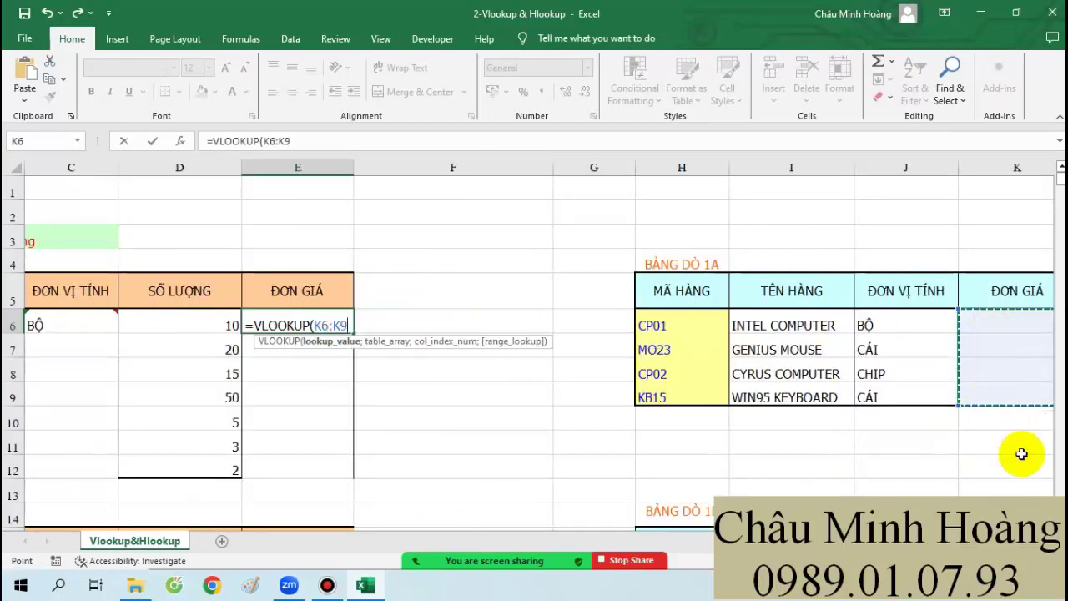
{"action": "scroll", "coordinate": [871, 394], "scroll_direction": "right", "scroll_amount": 2}
{"action": "left_click_drag", "start_coordinate": [469, 326], "coordinate": [467, 399]}
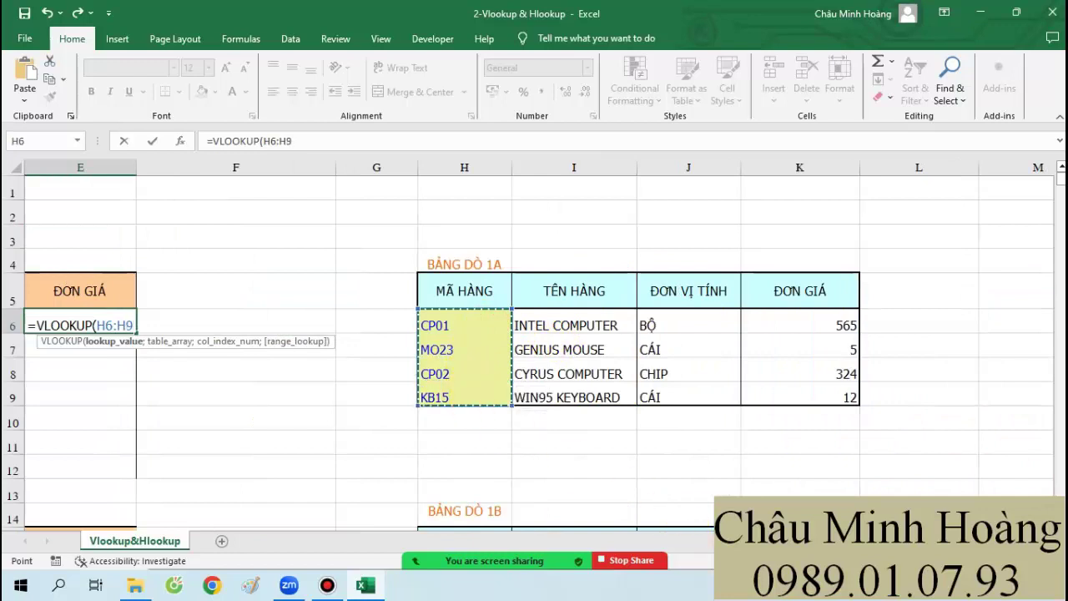
{"action": "scroll", "coordinate": [534, 334], "scroll_direction": "left", "scroll_amount": 3}
{"action": "left_click", "coordinate": [61, 326]}
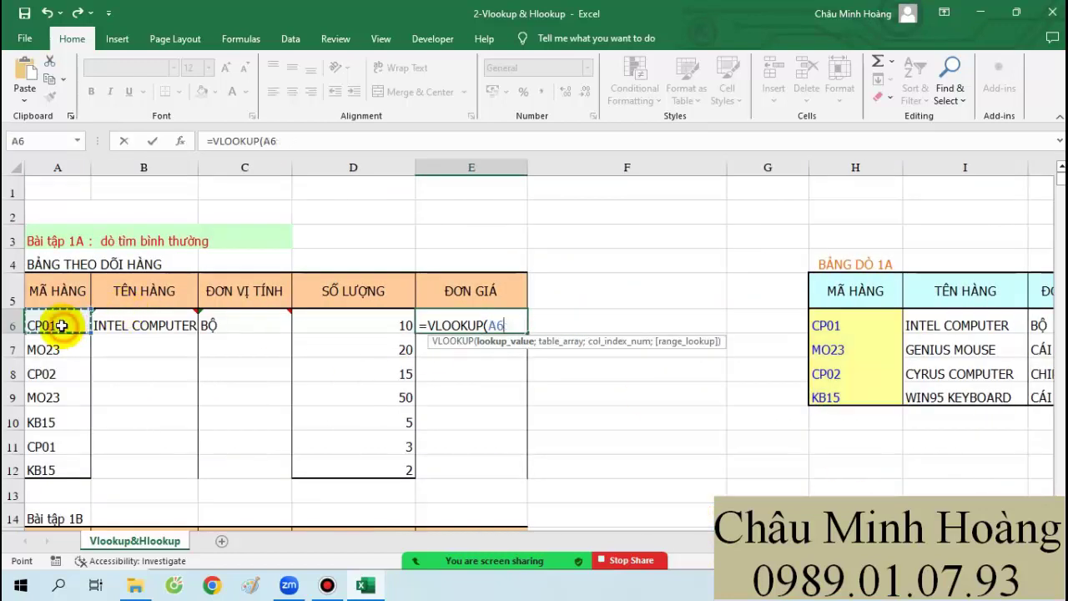
{"action": "type", "text": ";"}
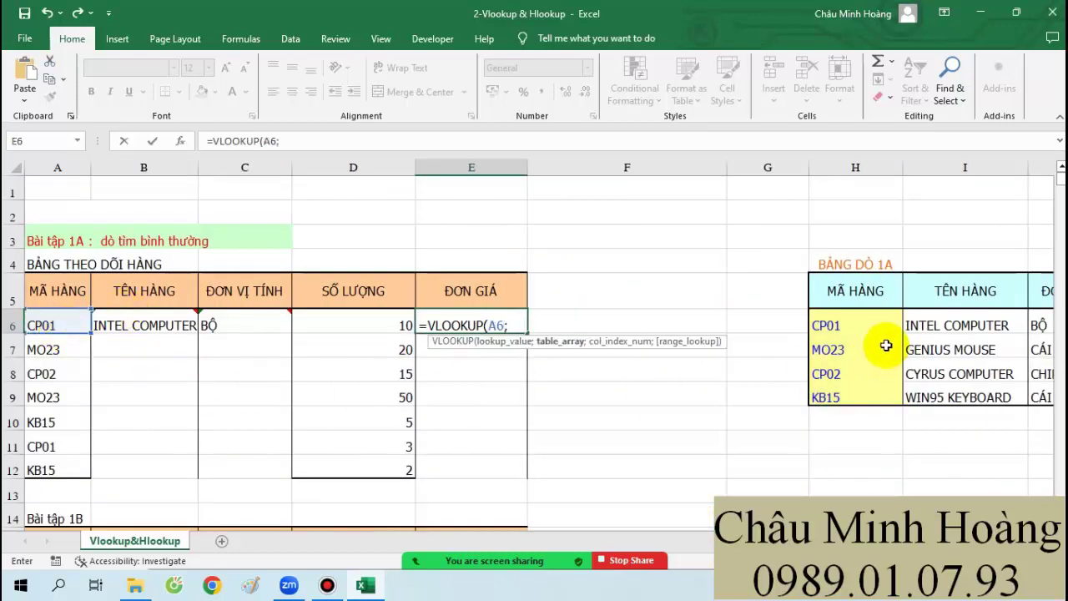
Step: Complete the E6 formula with the absolute table range $H$6:$K$9, return column 4 and match type 0
{"action": "left_click_drag", "start_coordinate": [884, 327], "coordinate": [951, 408]}
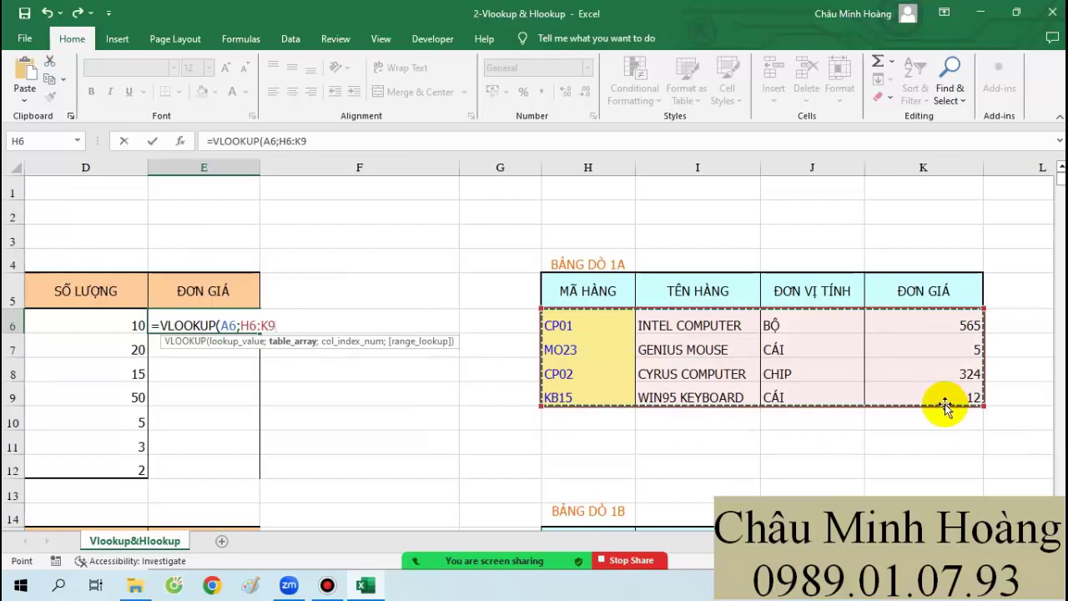
{"action": "key", "text": "F4"}
{"action": "type", "text": ";"}
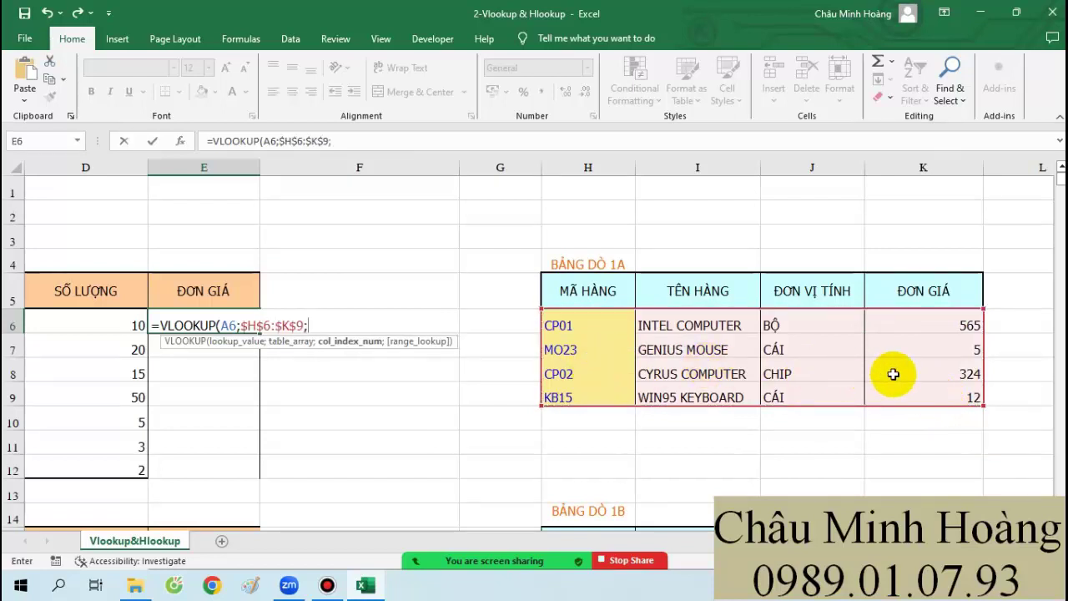
{"action": "type", "text": "4;"}
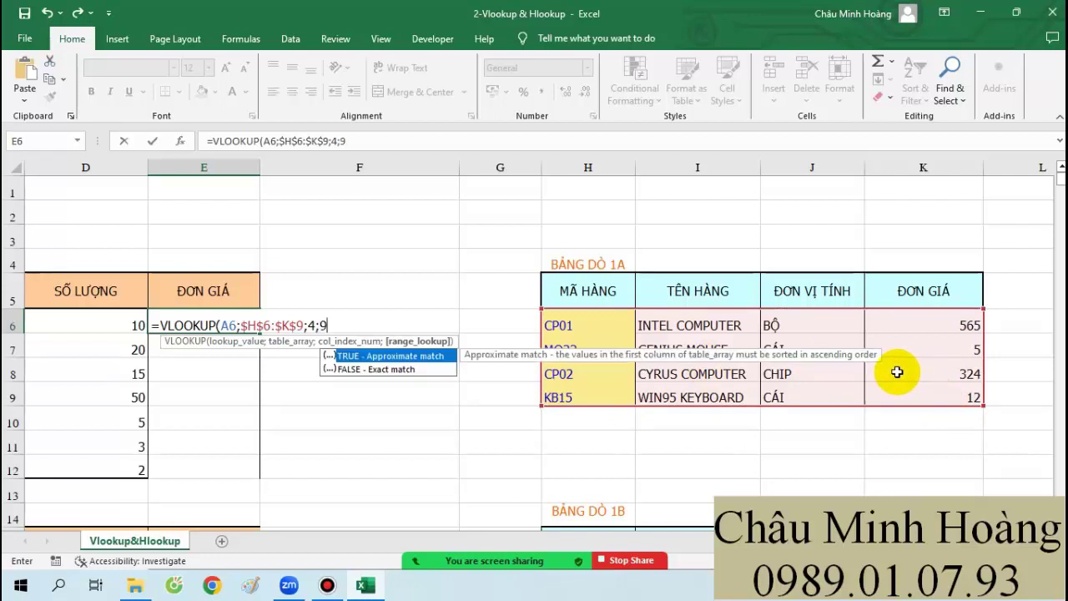
{"action": "type", "text": "0"}
{"action": "key", "text": "Return"}
Step: Copy the E6 formula text without its equals sign and paste it into A49 below the other examples
{"action": "left_click", "coordinate": [226, 325]}
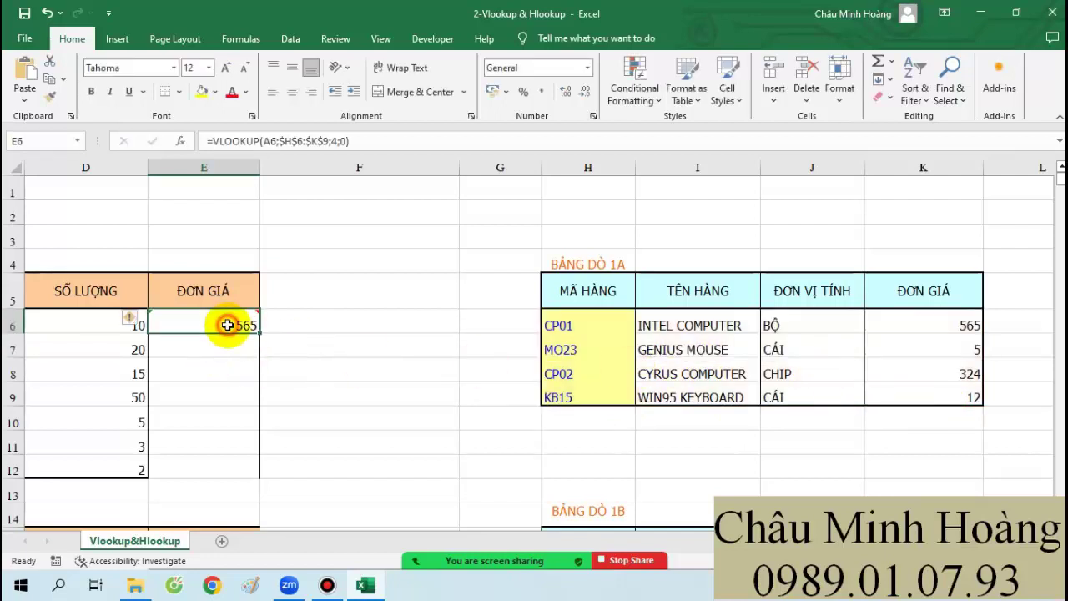
{"action": "double_click", "coordinate": [227, 325]}
{"action": "left_click_drag", "start_coordinate": [158, 326], "coordinate": [418, 333]}
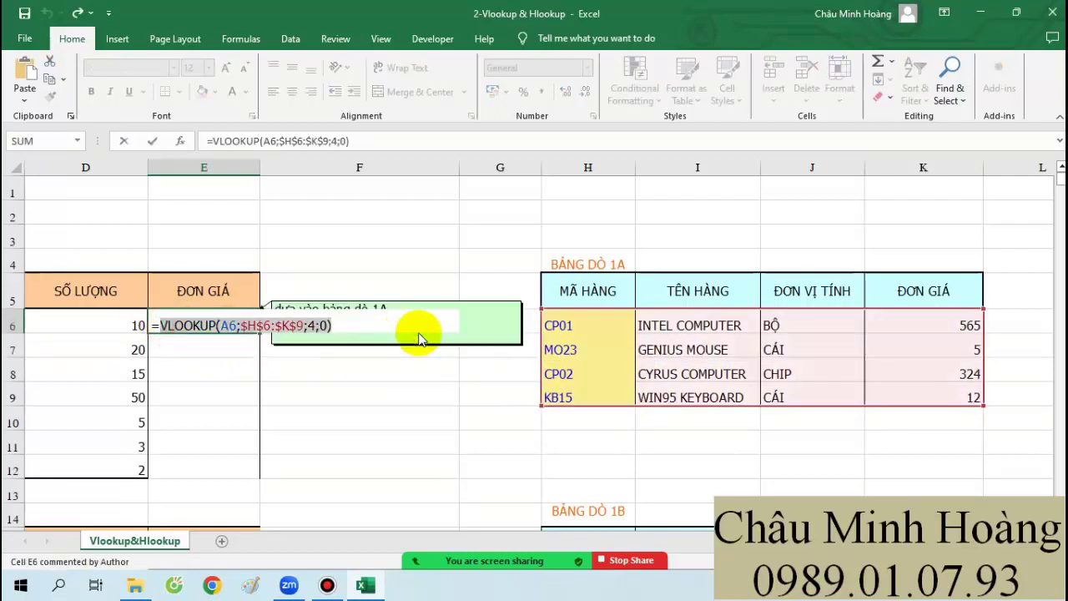
{"action": "key", "text": "Return"}
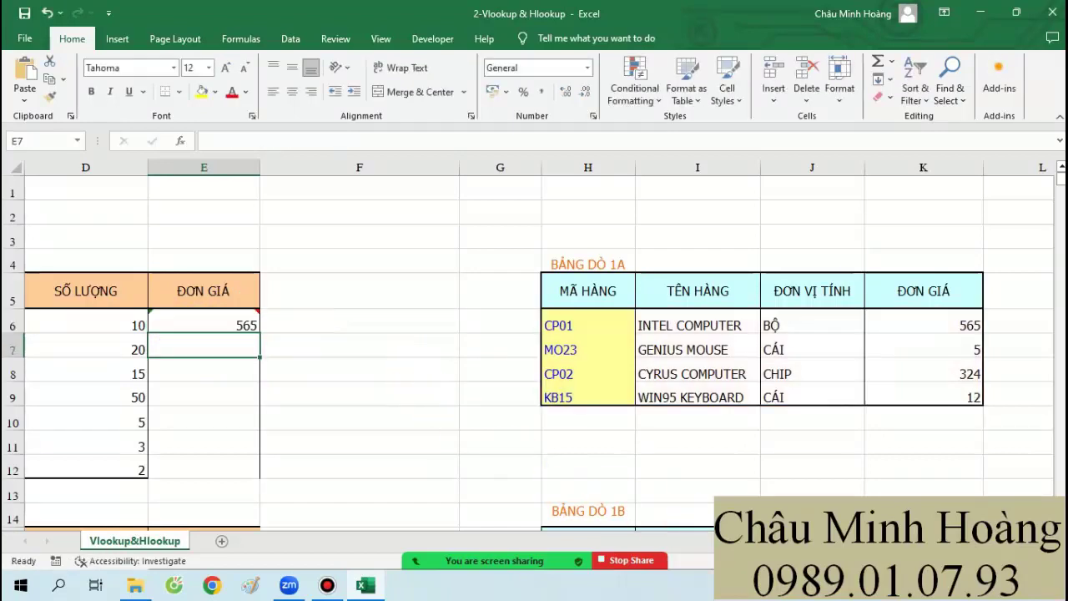
{"action": "scroll", "coordinate": [507, 476], "scroll_direction": "left", "scroll_amount": 3}
{"action": "scroll", "coordinate": [306, 410], "scroll_direction": "down", "scroll_amount": 11}
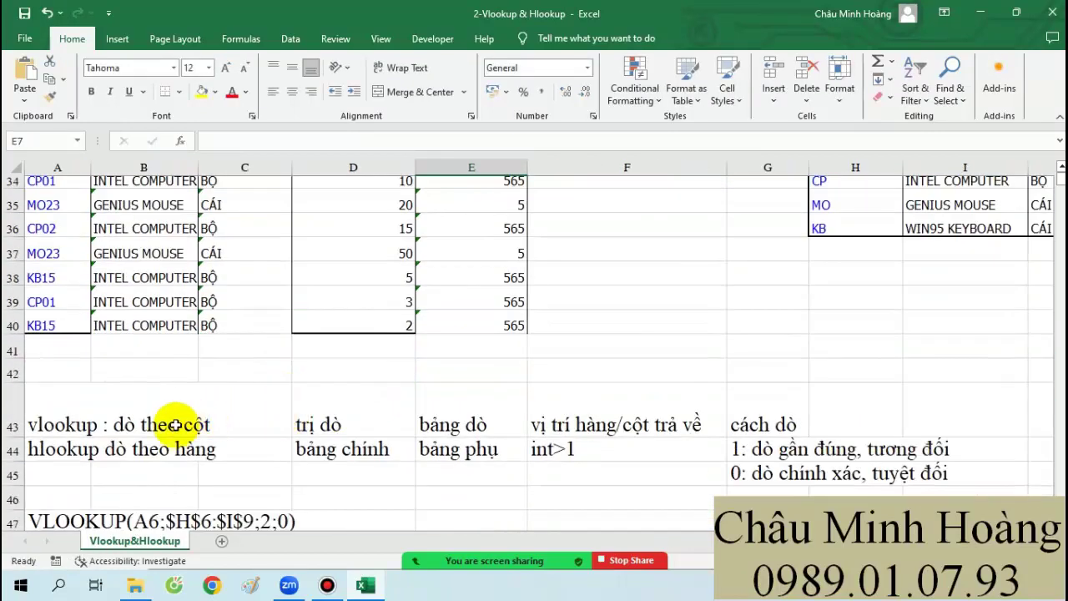
{"action": "scroll", "coordinate": [175, 424], "scroll_direction": "down", "scroll_amount": 3}
{"action": "left_click", "coordinate": [69, 331]}
{"action": "key", "text": "ctrl+v"}
Step: Clear the existing results in B16, C16 and E16 of Bài tập 1B
{"action": "scroll", "coordinate": [207, 364], "scroll_direction": "up", "scroll_amount": 5}
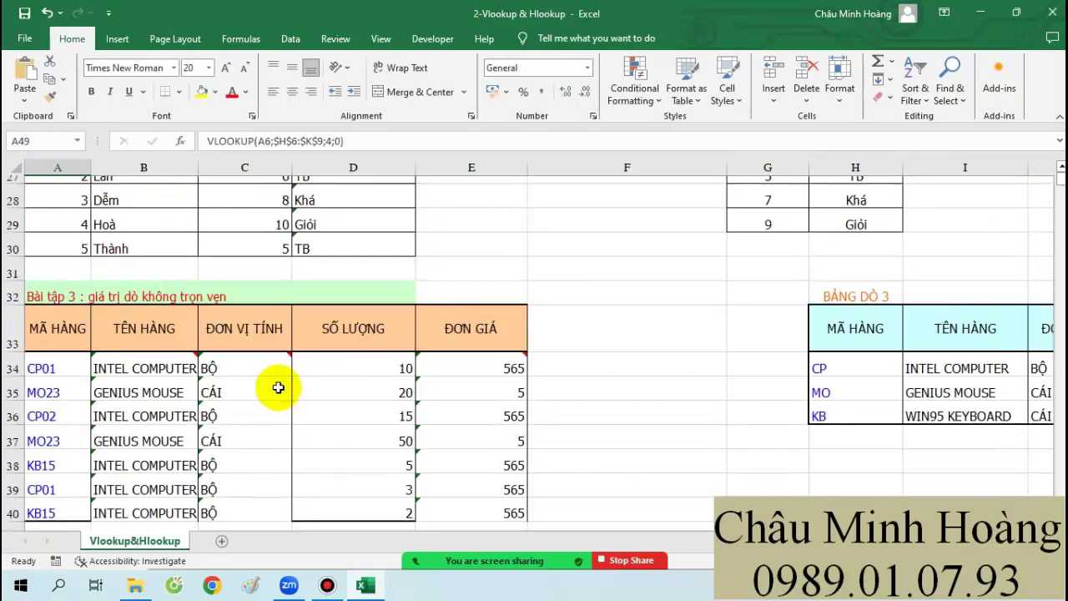
{"action": "scroll", "coordinate": [278, 387], "scroll_direction": "up", "scroll_amount": 5}
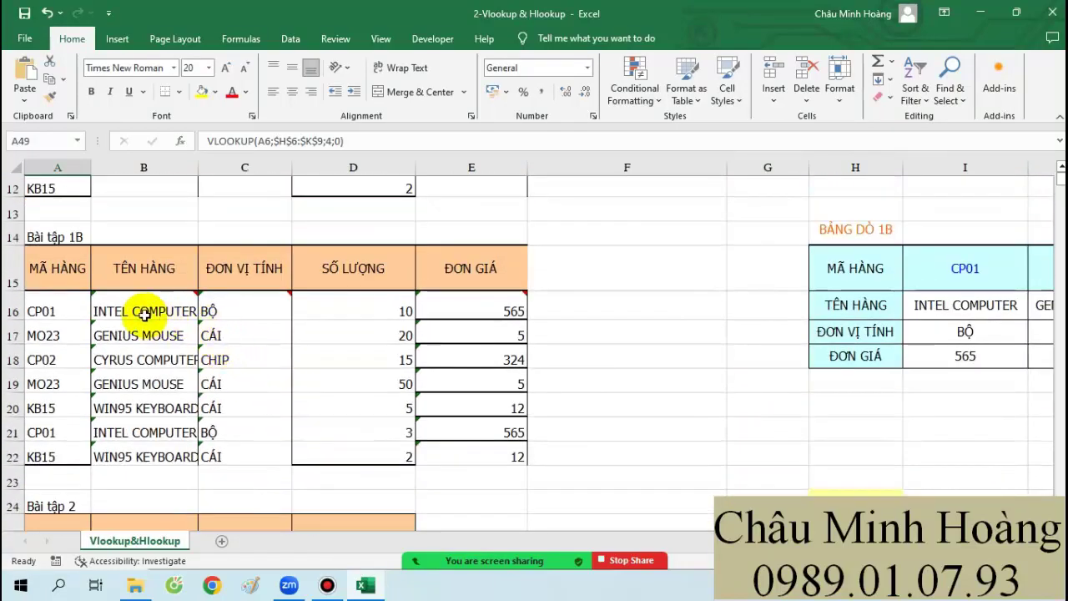
{"action": "left_click_drag", "start_coordinate": [145, 314], "coordinate": [257, 310]}
{"action": "key", "text": "Delete"}
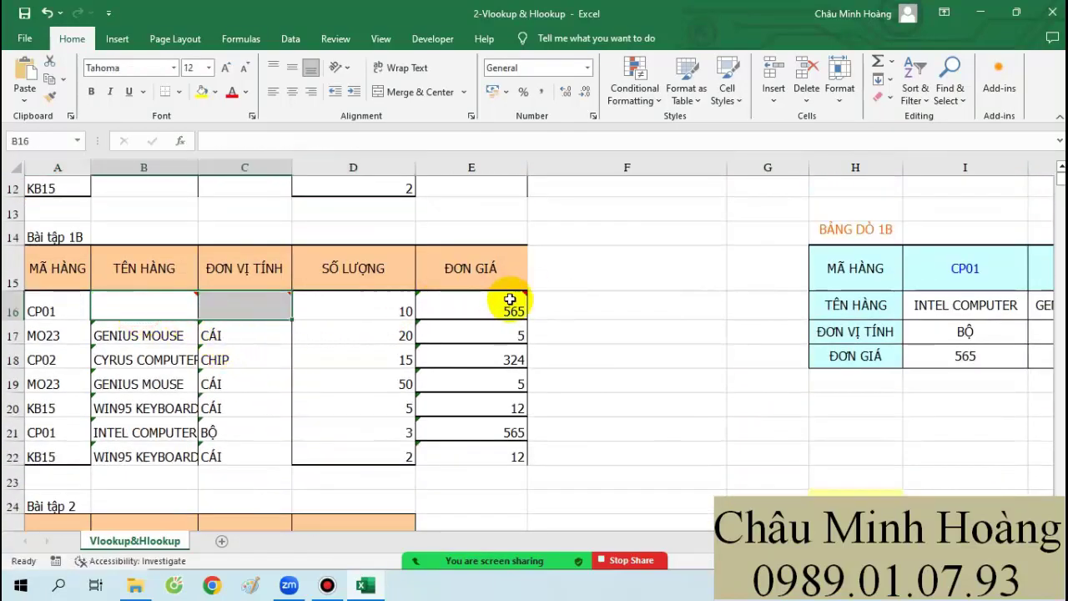
{"action": "left_click", "coordinate": [509, 299]}
{"action": "key", "text": "Delete"}
Step: Start an HLOOKUP formula in B16 of Bài tập 1B with A16 as the lookup value
{"action": "left_click_drag", "start_coordinate": [926, 307], "coordinate": [960, 314]}
{"action": "scroll", "coordinate": [334, 333], "scroll_direction": "left", "scroll_amount": 4}
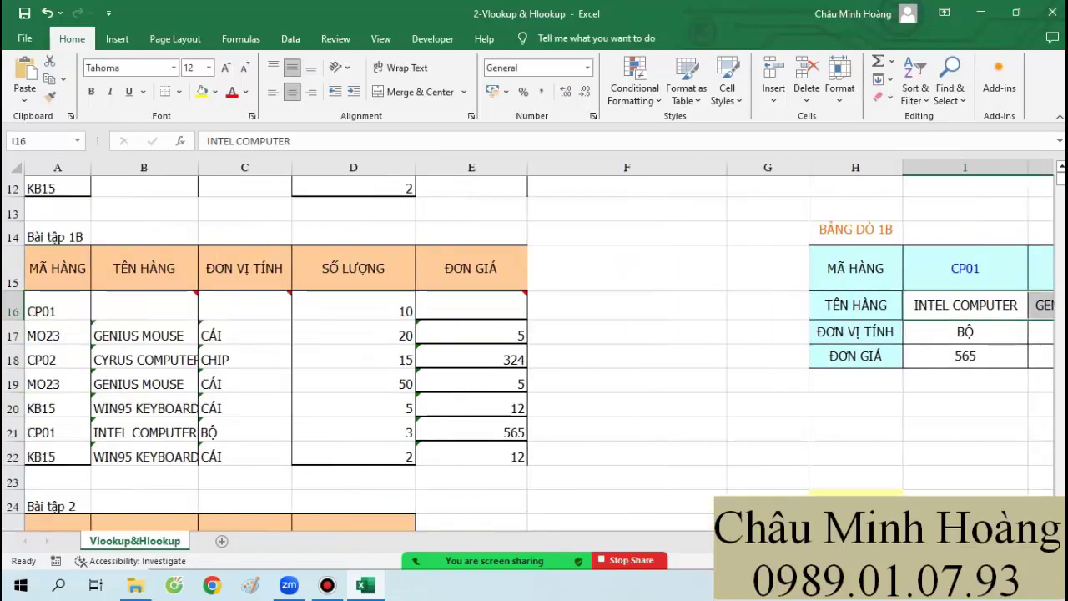
{"action": "left_click", "coordinate": [171, 302]}
{"action": "type", "text": "="}
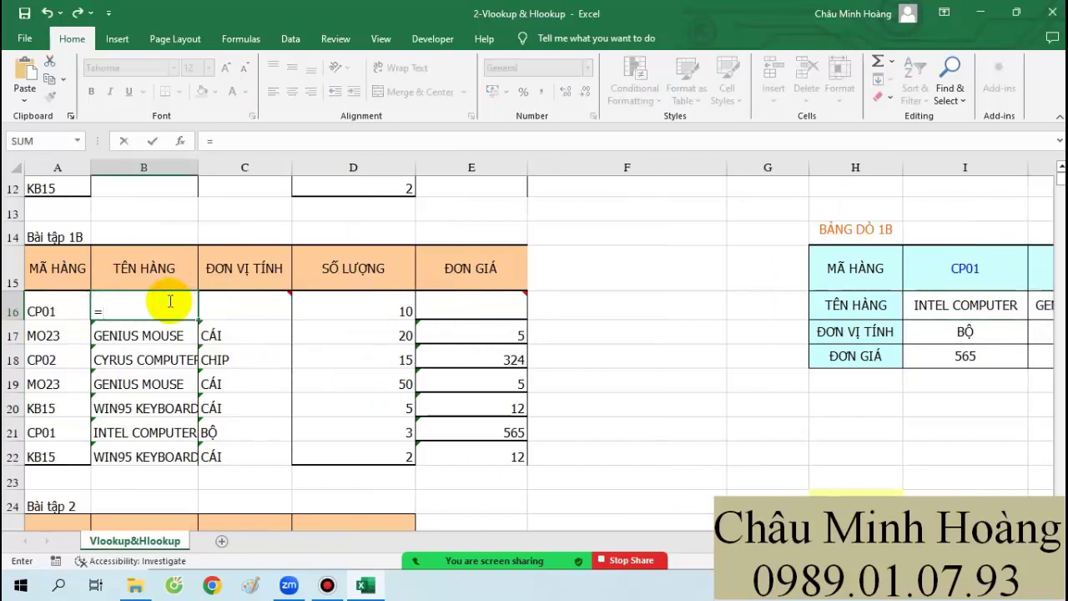
{"action": "type", "text": "hl"}
{"action": "key", "text": "Tab"}
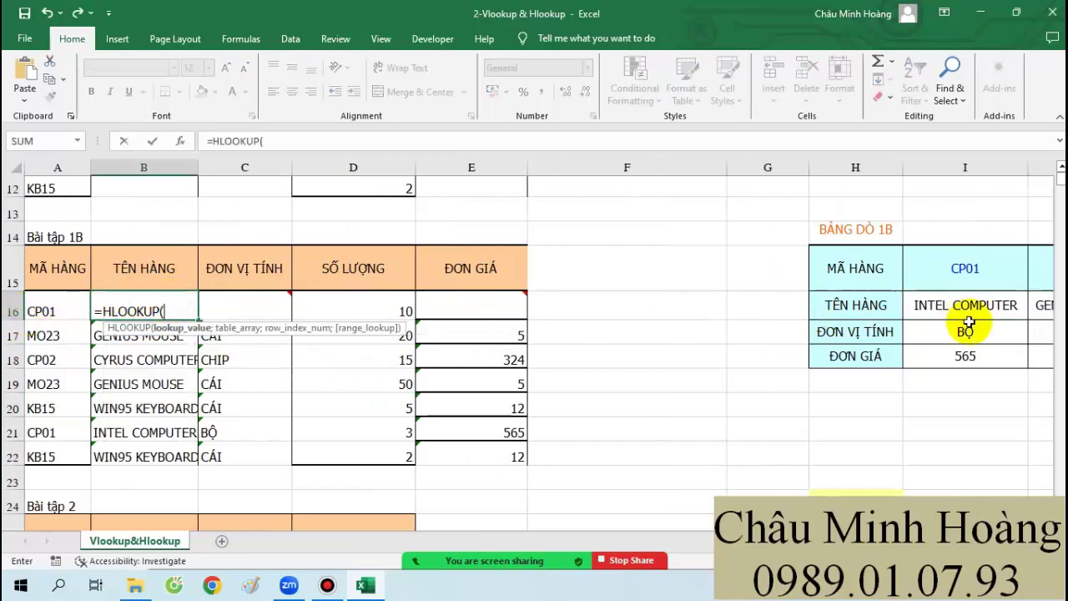
{"action": "left_click_drag", "start_coordinate": [951, 310], "coordinate": [1042, 306]}
{"action": "left_click", "coordinate": [962, 272]}
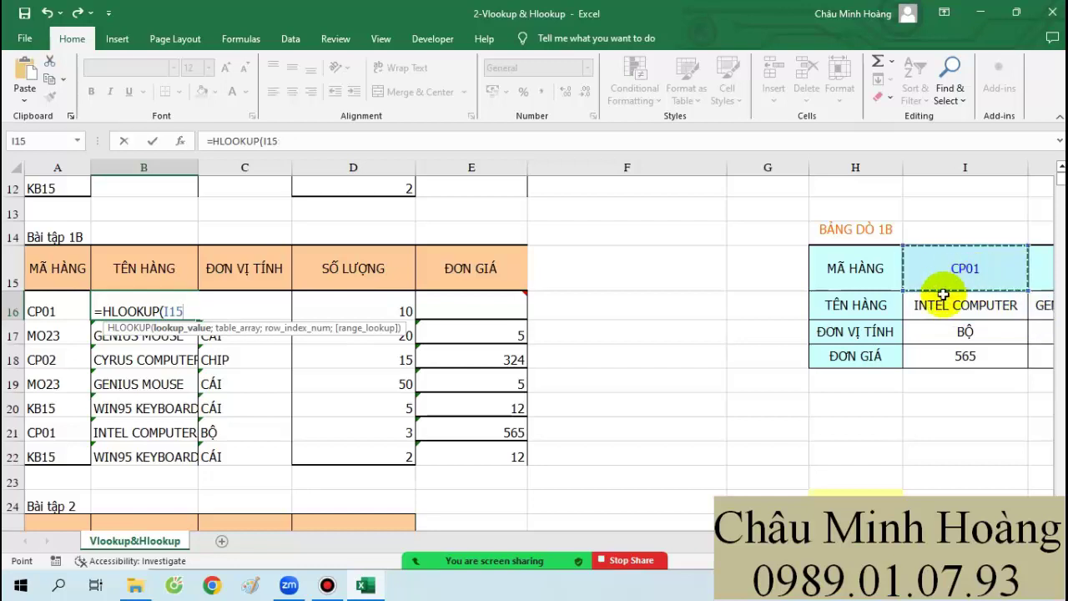
{"action": "left_click", "coordinate": [56, 309]}
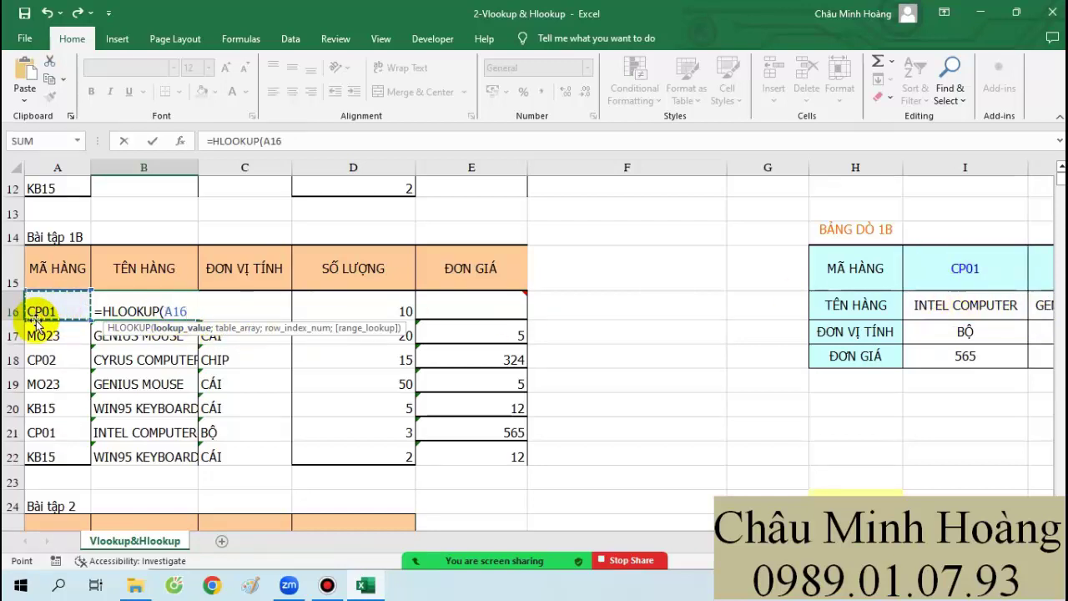
Step: Complete the B16 formula with the absolute table range $I$15:$L$16, return row 2 and match type 0
{"action": "left_click_drag", "start_coordinate": [916, 274], "coordinate": [841, 309]}
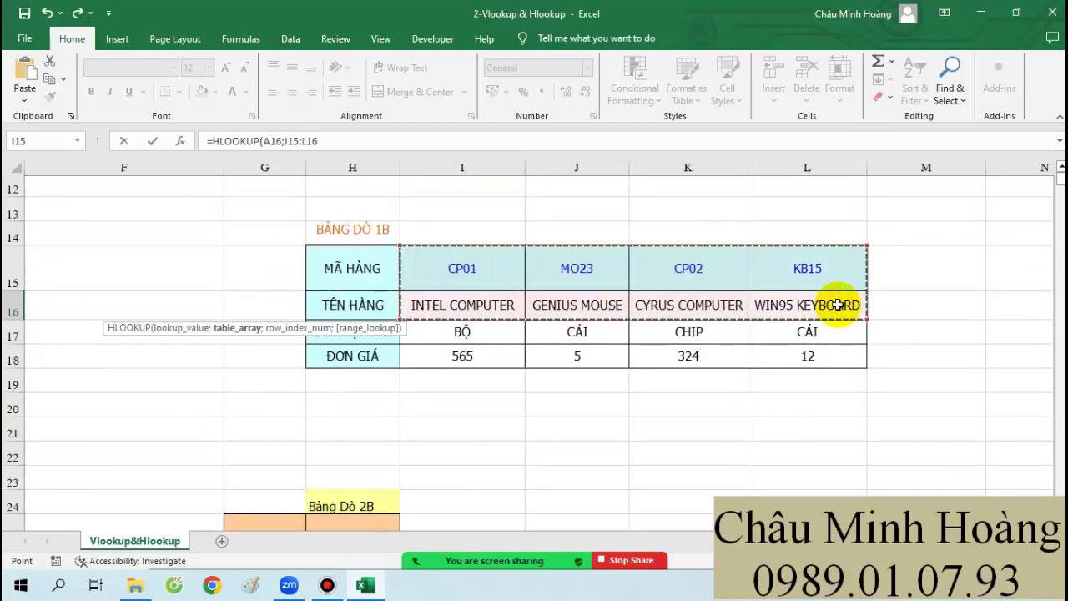
{"action": "key", "text": "F4"}
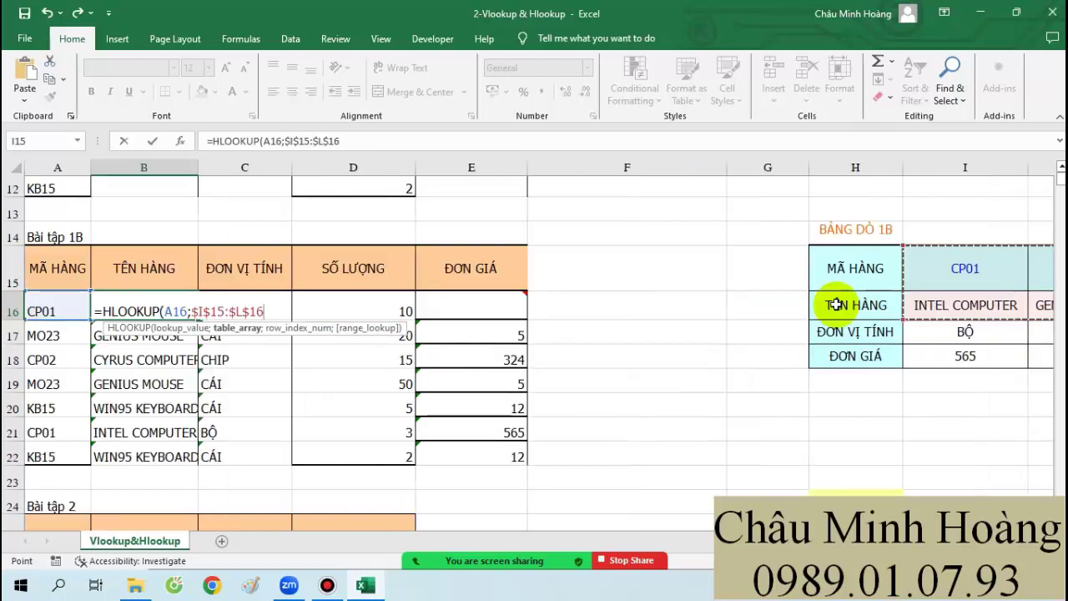
{"action": "type", "text": ";2;"}
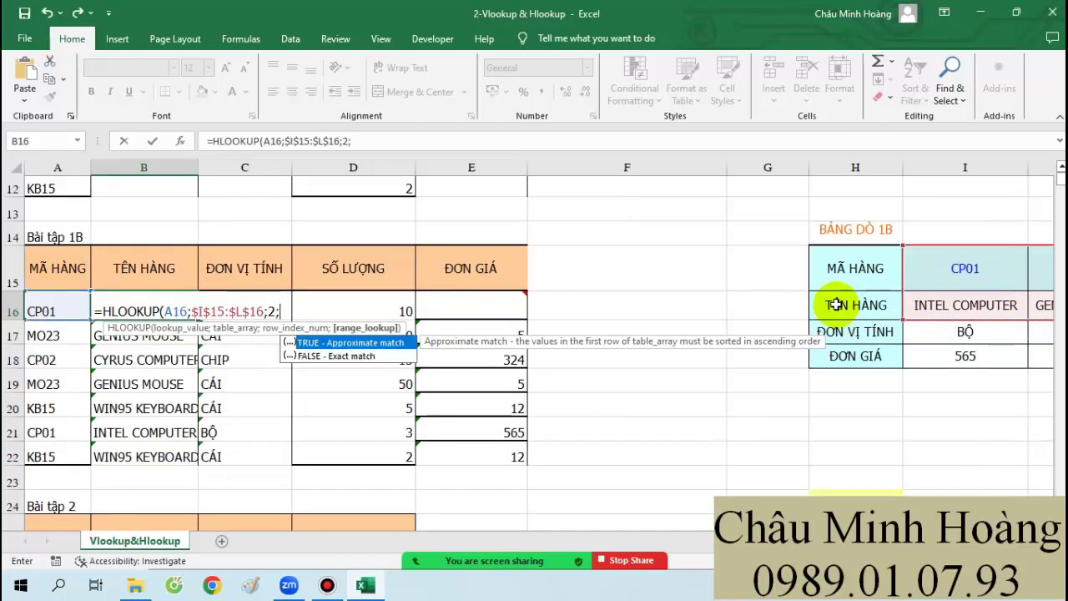
{"action": "type", "text": "0)"}
{"action": "key", "text": "Return"}
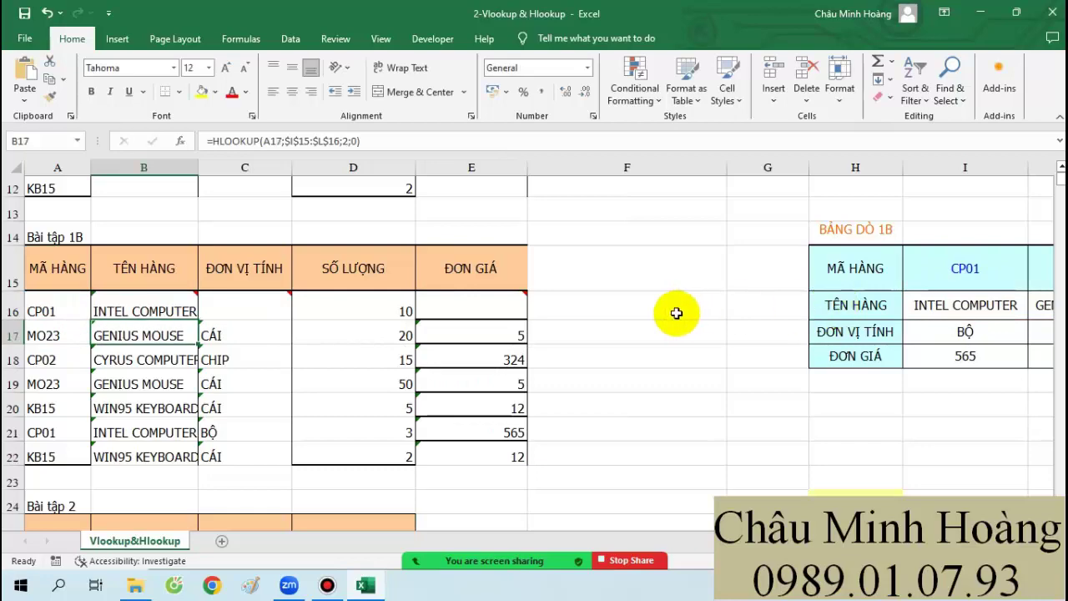
Step: Copy the B16 formula text without its equals sign and paste it into B50 below the VLOOKUP examples
{"action": "double_click", "coordinate": [154, 302]}
{"action": "left_click_drag", "start_coordinate": [101, 313], "coordinate": [349, 316]}
{"action": "key", "text": "ctrl+c"}
{"action": "key", "text": "Return"}
{"action": "scroll", "coordinate": [231, 345], "scroll_direction": "down", "scroll_amount": 11}
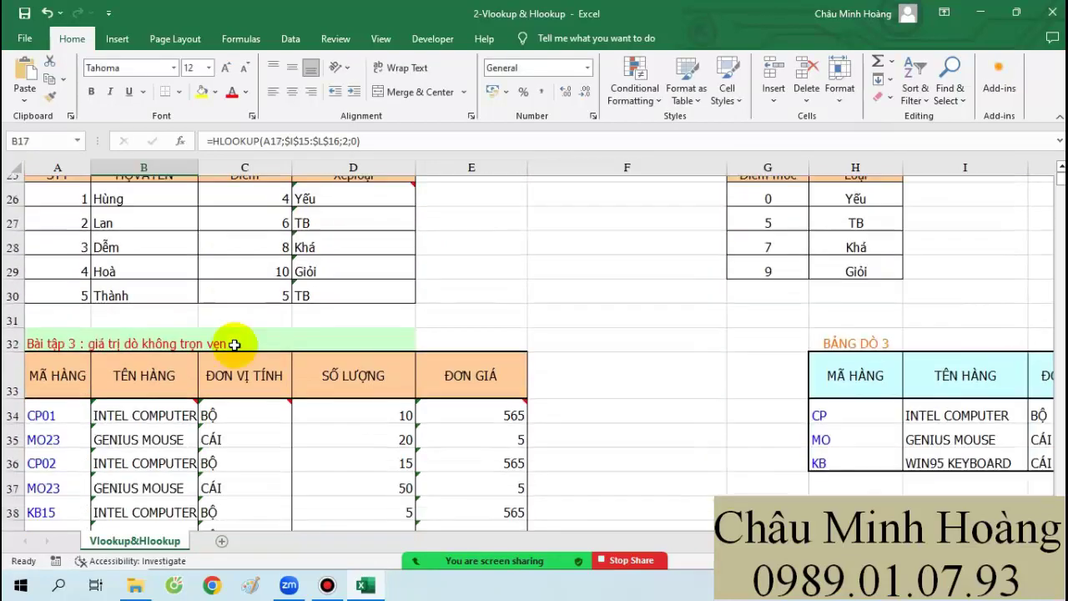
{"action": "left_click", "coordinate": [125, 317]}
{"action": "key", "text": "ctrl+v"}
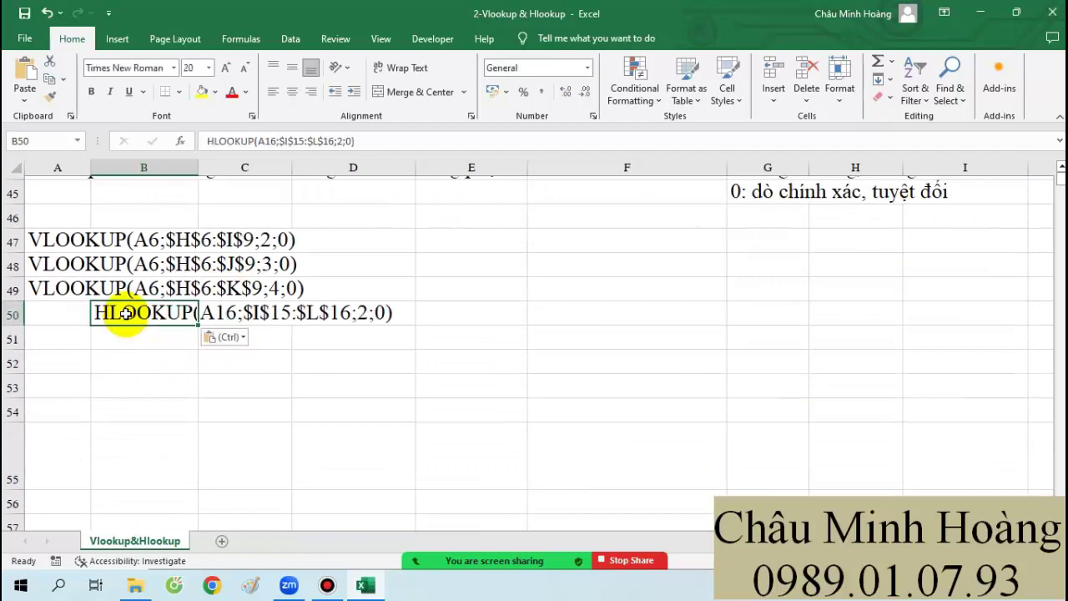
Step: Start an HLOOKUP formula in C16 of Bài tập 1B with A16 as the lookup value
{"action": "scroll", "coordinate": [370, 345], "scroll_direction": "up", "scroll_amount": 5}
{"action": "scroll", "coordinate": [370, 345], "scroll_direction": "up", "scroll_amount": 6}
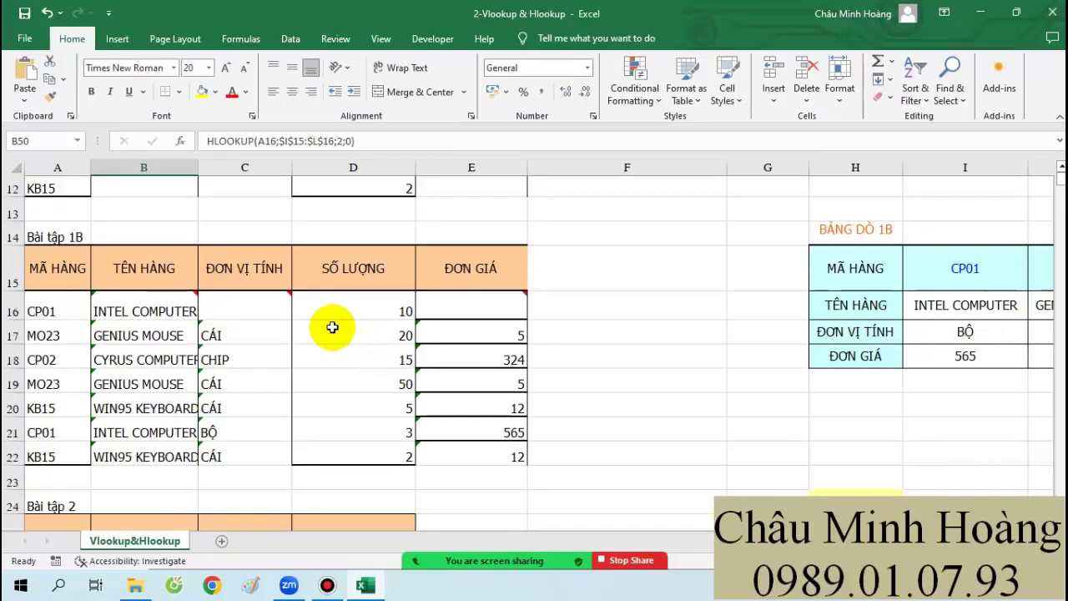
{"action": "left_click", "coordinate": [250, 305]}
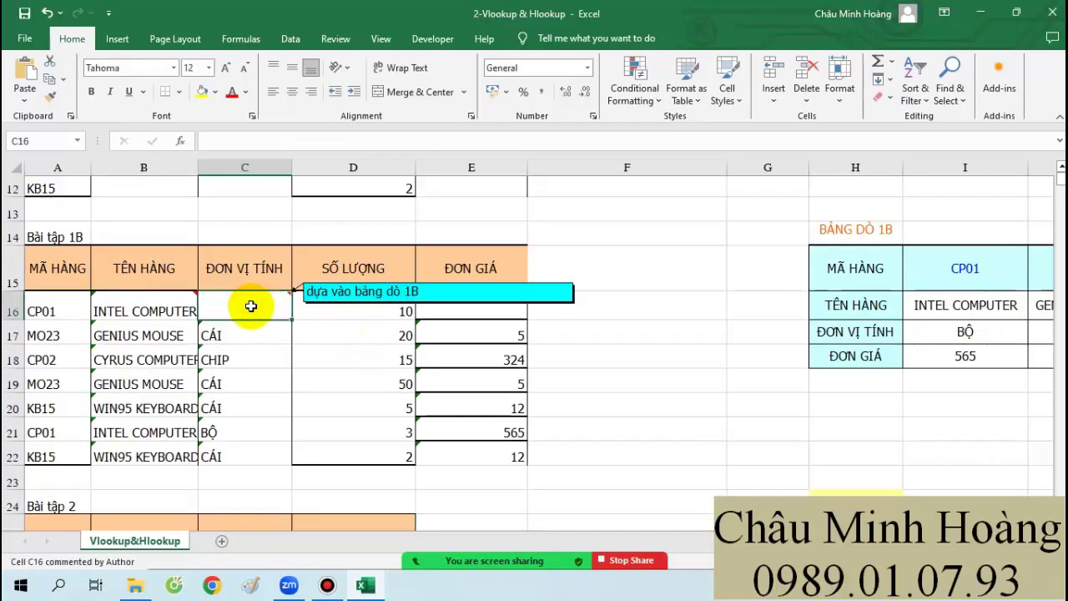
{"action": "type", "text": "=hl"}
{"action": "key", "text": "Tab"}
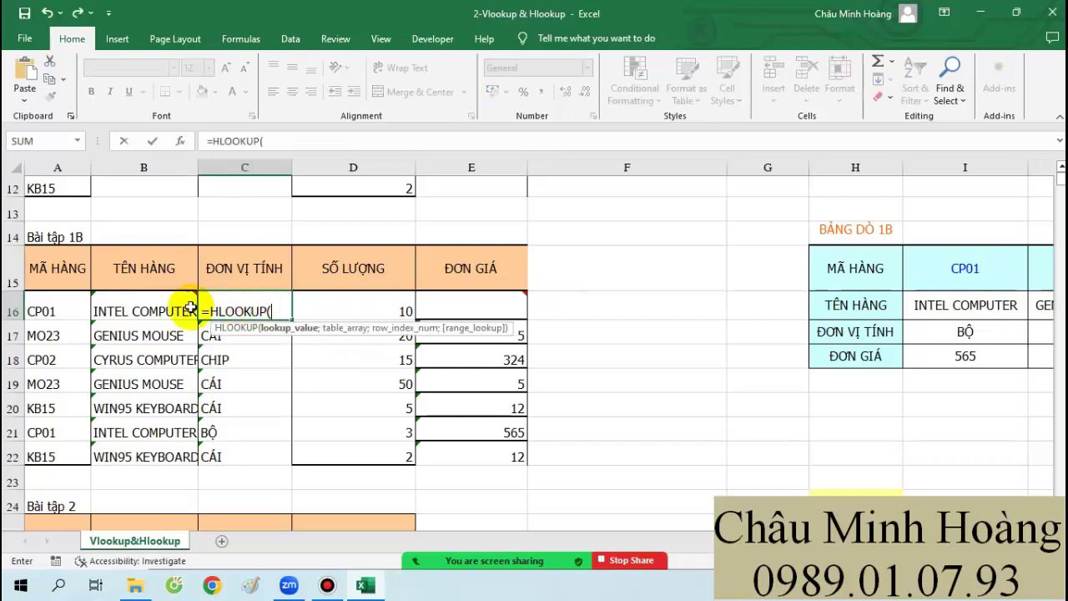
{"action": "left_click", "coordinate": [55, 310]}
{"action": "type", "text": ";"}
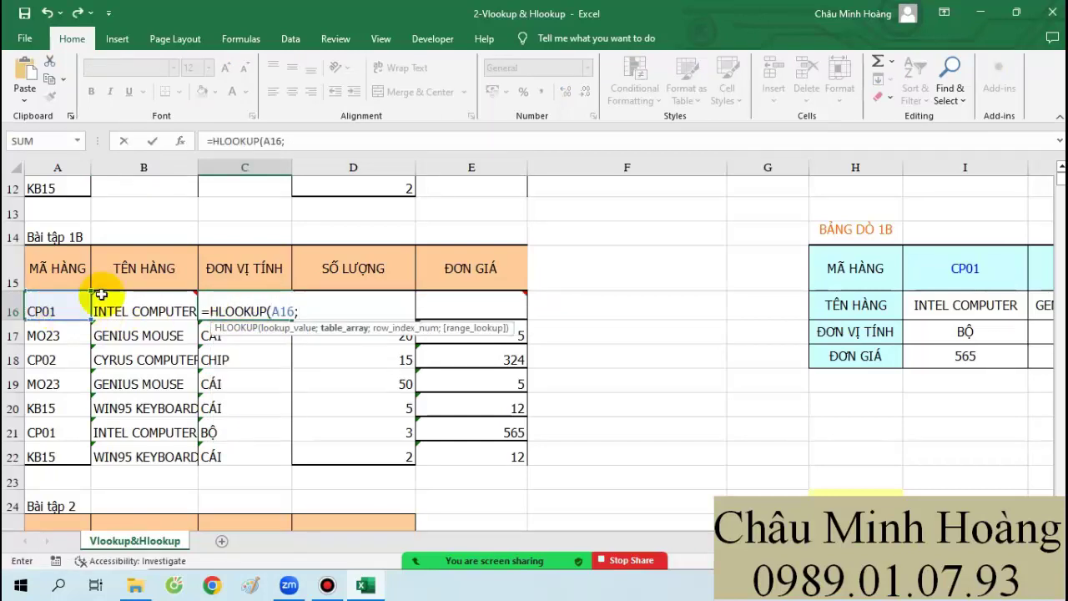
Step: Complete the C16 formula with the absolute table range $I$15:$L$17, return row 3 and match type 0
{"action": "left_click_drag", "start_coordinate": [963, 262], "coordinate": [641, 331]}
{"action": "key", "text": "F4"}
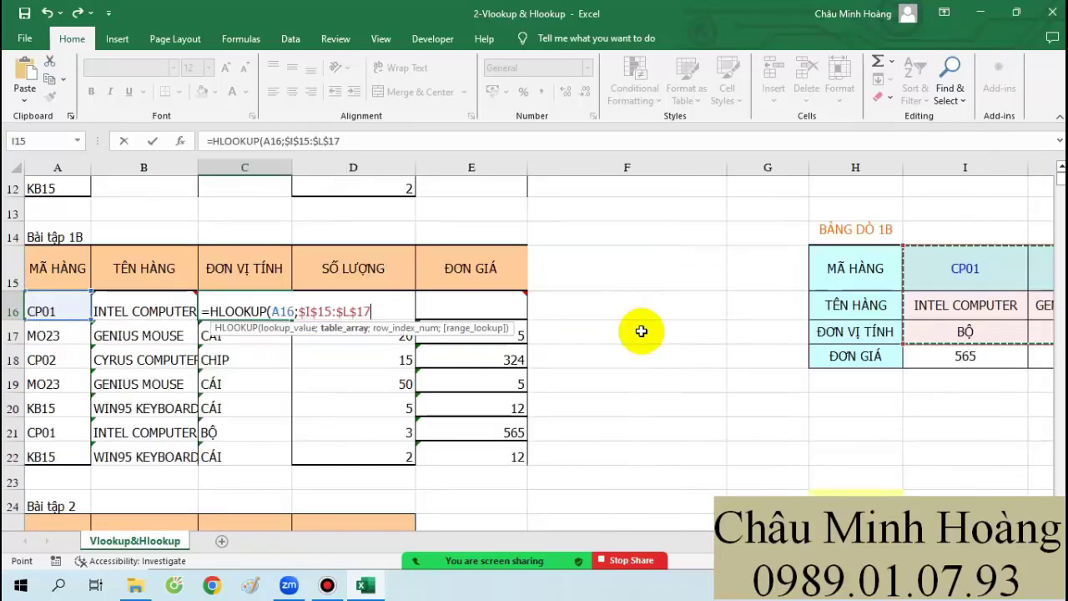
{"action": "type", "text": ";3;"}
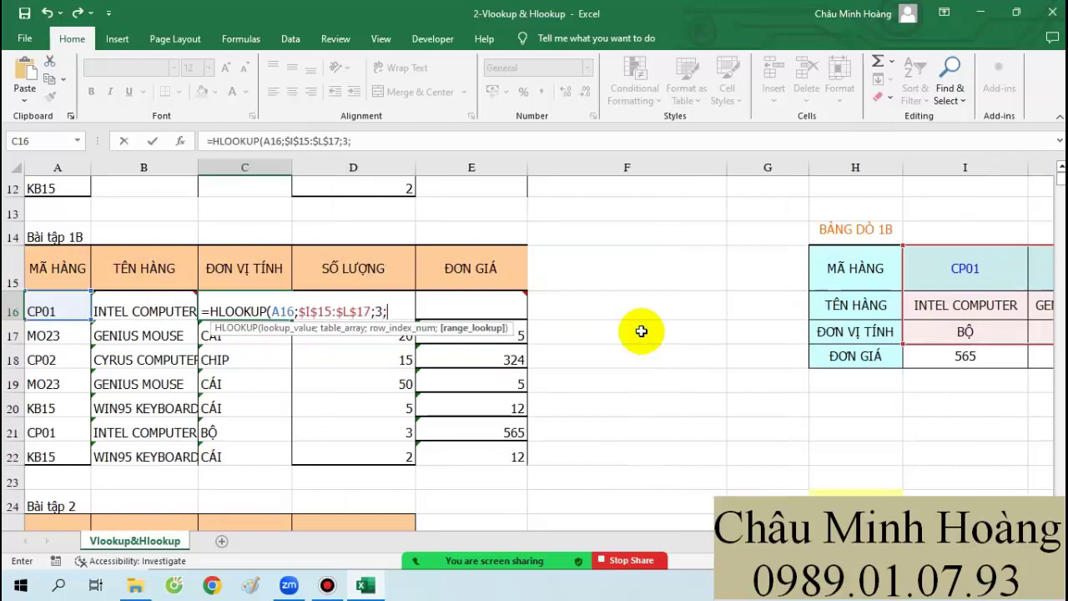
{"action": "type", "text": "0"}
{"action": "key", "text": "Return"}
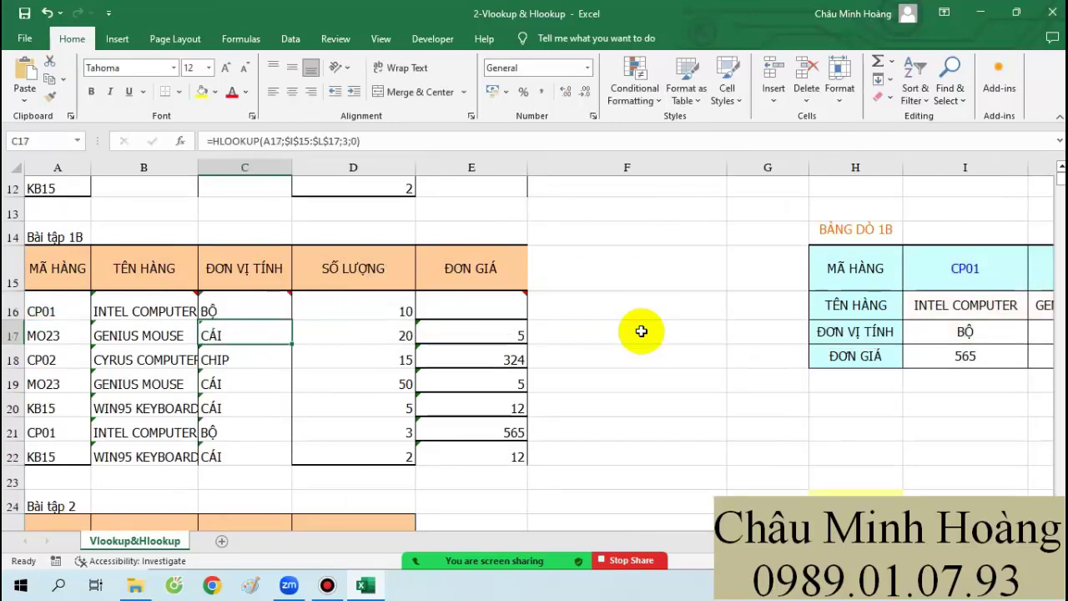
{"action": "left_click", "coordinate": [1007, 256]}
{"action": "left_click", "coordinate": [965, 305]}
{"action": "left_click", "coordinate": [959, 333]}
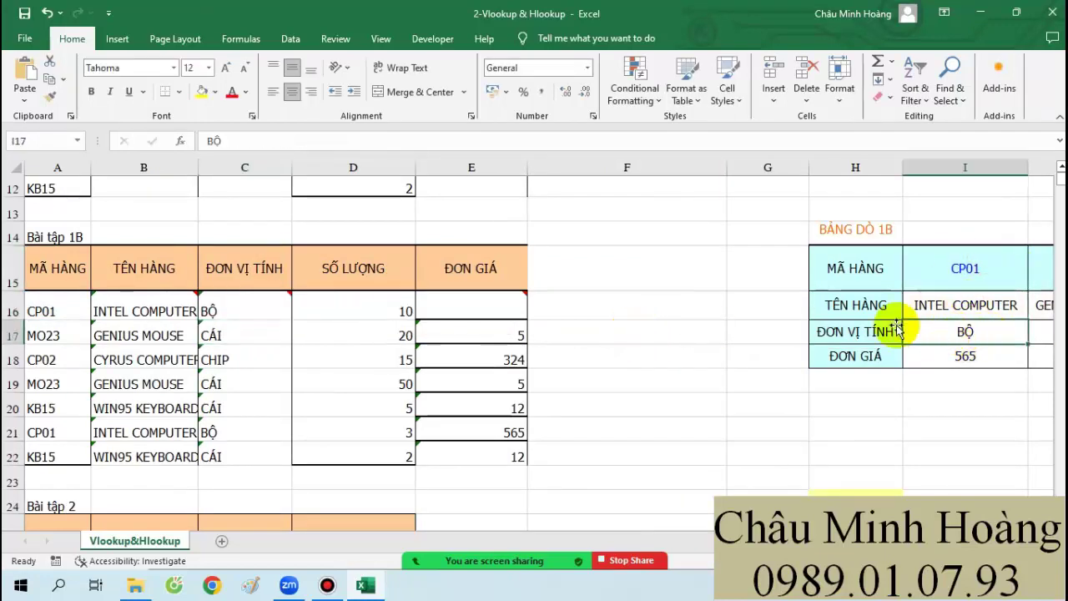
Step: Copy the C16 formula text without its equals sign and paste it into B51 below the first HLOOKUP example
{"action": "left_click", "coordinate": [234, 307]}
{"action": "double_click", "coordinate": [231, 305]}
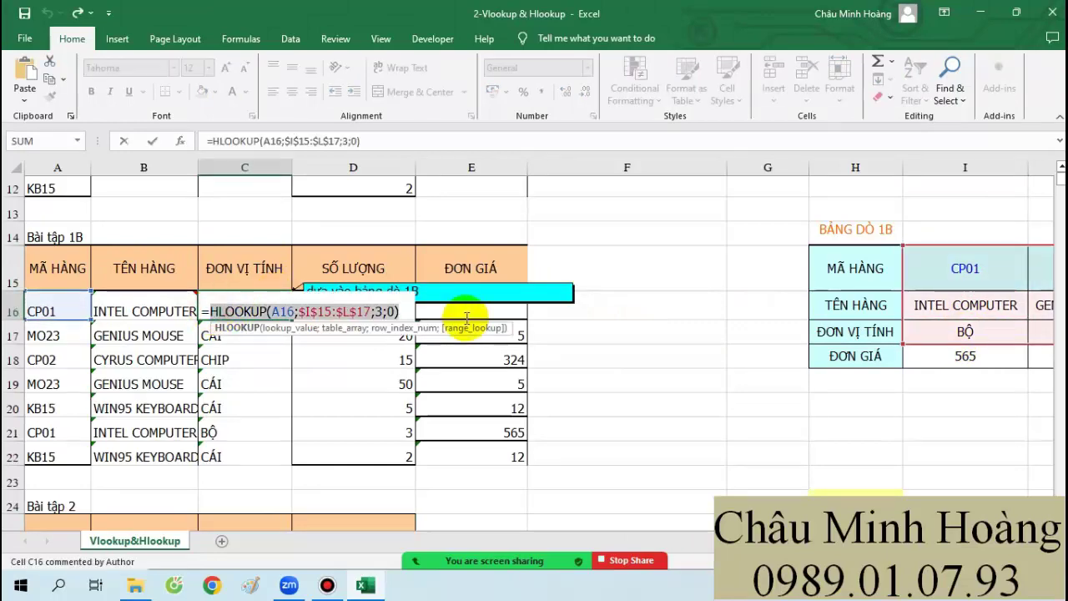
{"action": "key", "text": "Return"}
{"action": "scroll", "coordinate": [415, 339], "scroll_direction": "down", "scroll_amount": 4}
{"action": "scroll", "coordinate": [415, 339], "scroll_direction": "down", "scroll_amount": 8}
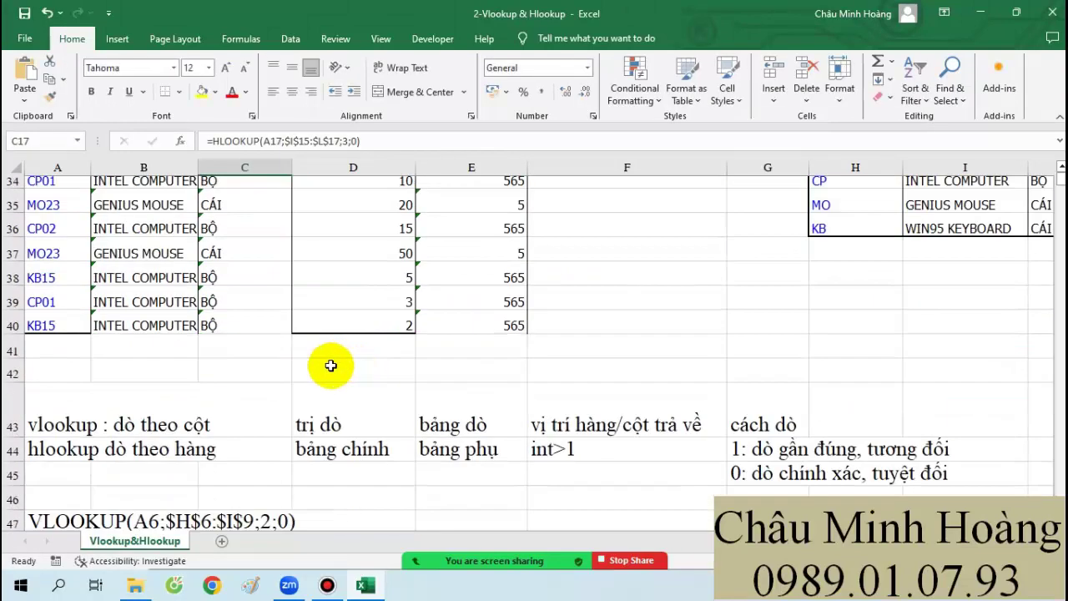
{"action": "left_click", "coordinate": [145, 291]}
{"action": "type", "text": "HLOOKUP(A16;$I$15:$L$17;3;0)"}
Step: Start an HLOOKUP formula in E16 of Bài tập 1B with A16 as the lookup value
{"action": "scroll", "coordinate": [353, 338], "scroll_direction": "up", "scroll_amount": 11}
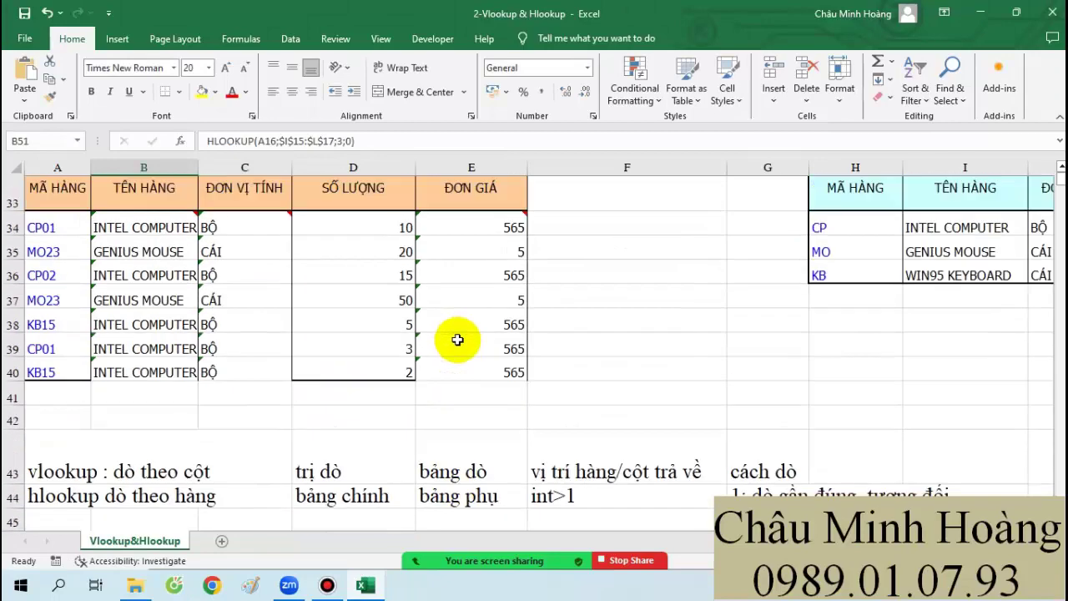
{"action": "left_click", "coordinate": [488, 267]}
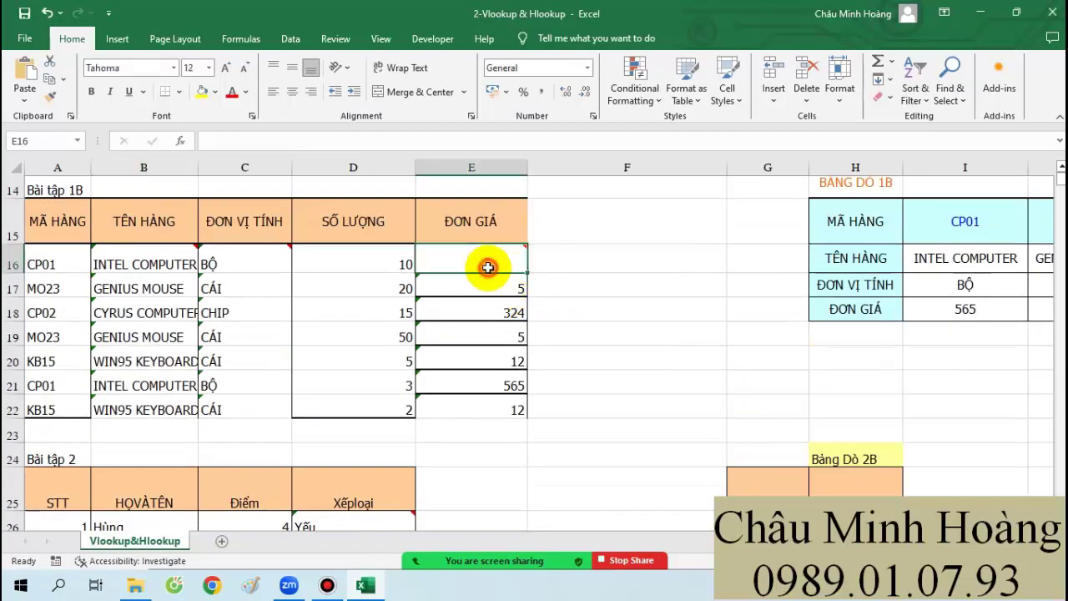
{"action": "type", "text": "=hl"}
{"action": "key", "text": "Tab"}
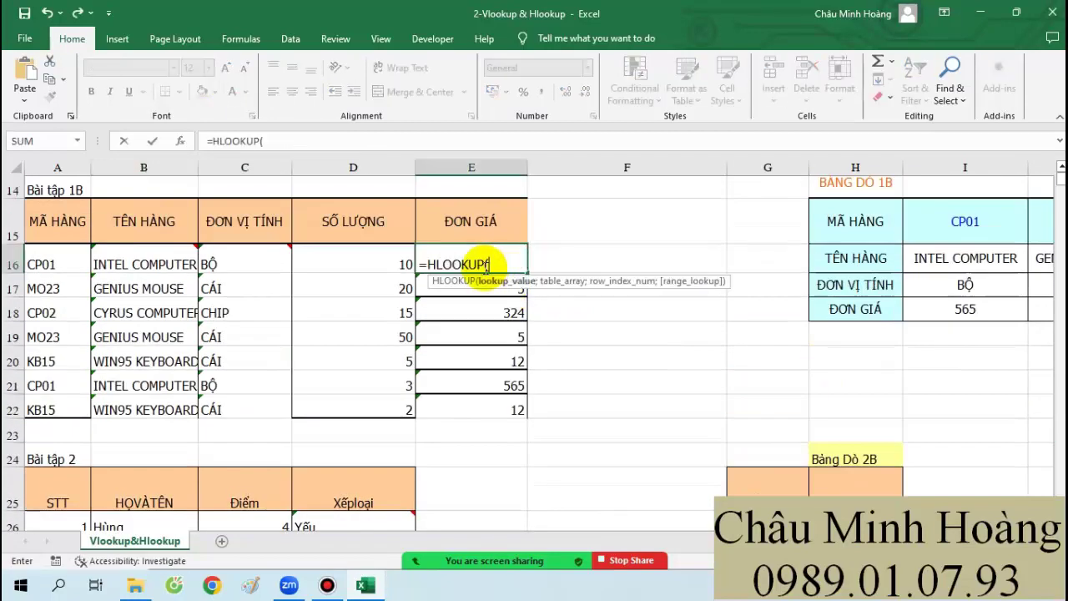
{"action": "left_click", "coordinate": [61, 252]}
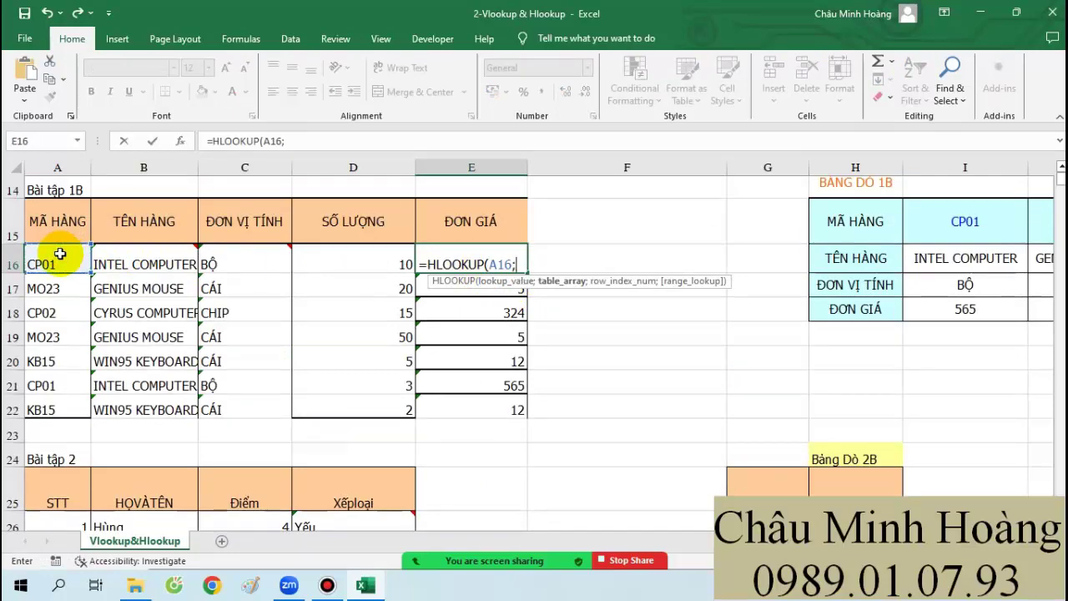
{"action": "type", "text": ";"}
Step: Complete the E16 formula with the absolute table range $I$15:$L$18, return row 4 and match type 0
{"action": "left_click_drag", "start_coordinate": [926, 227], "coordinate": [916, 324]}
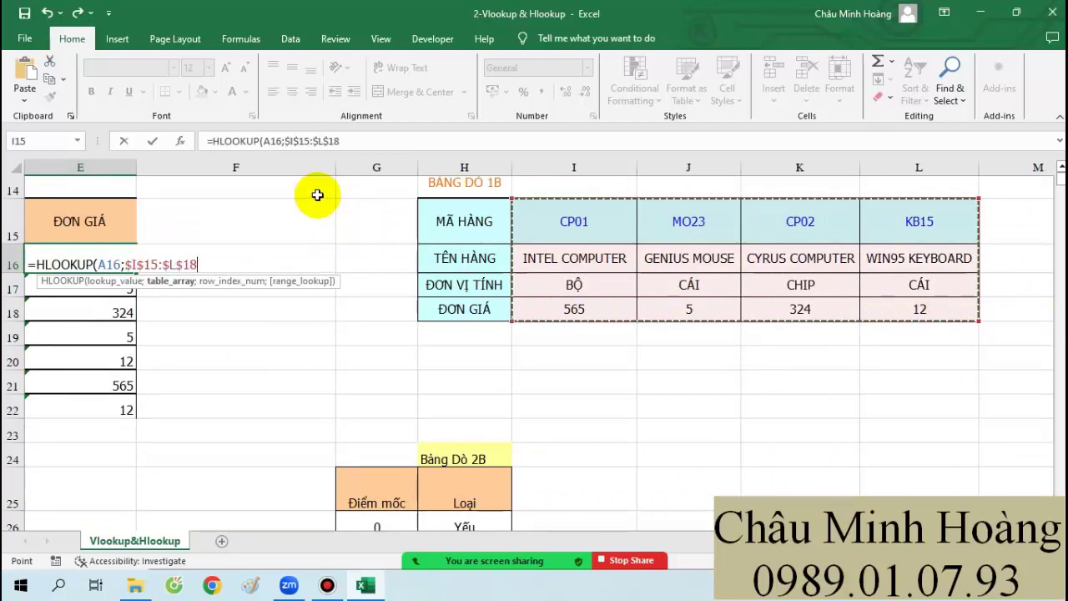
{"action": "type", "text": ";4"}
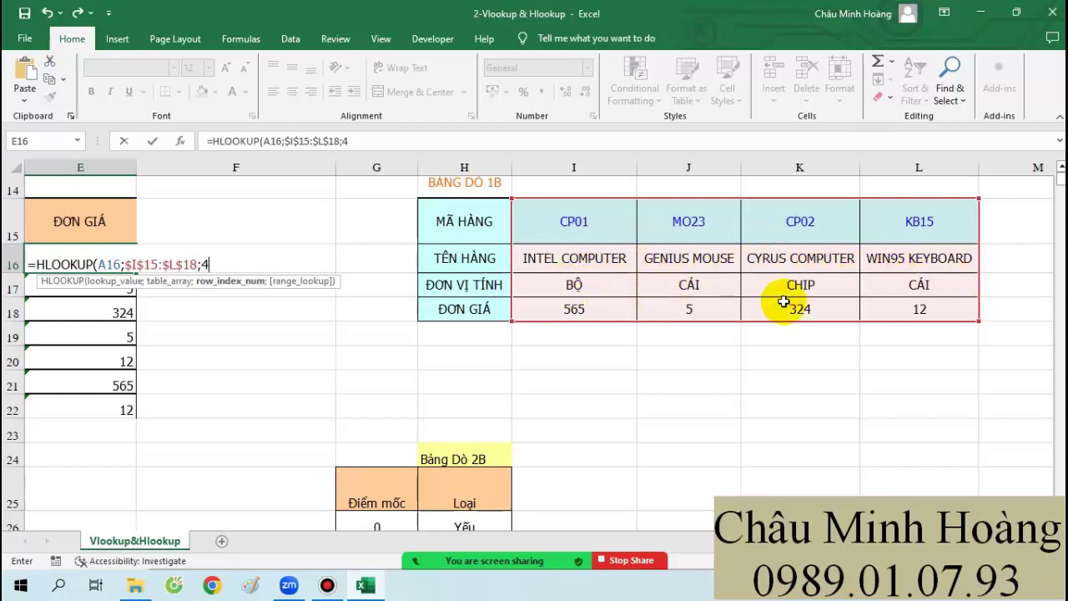
{"action": "type", "text": "0)"}
{"action": "key", "text": "Return"}
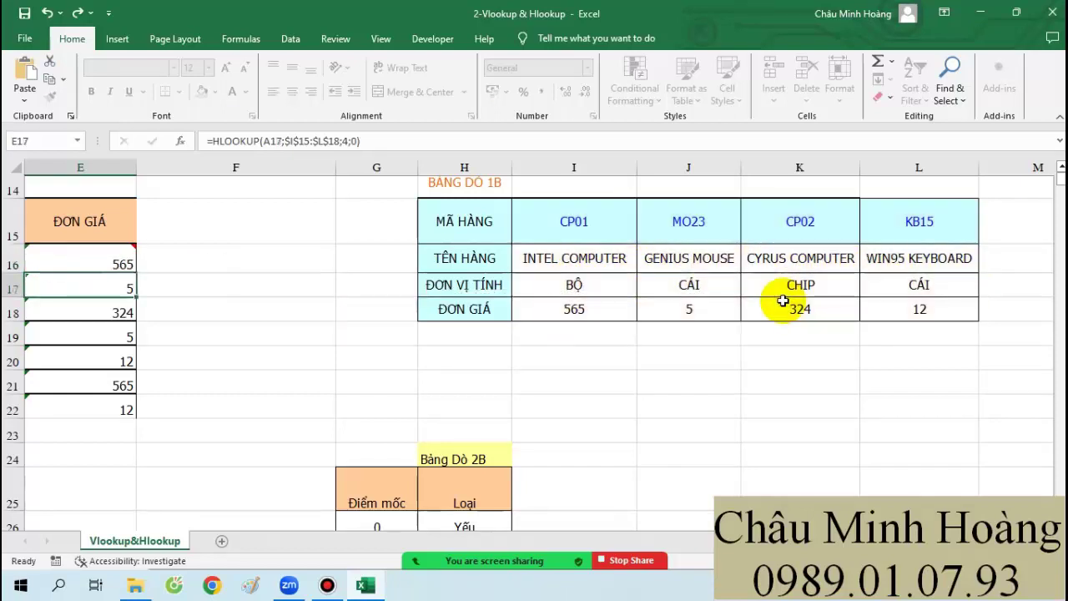
Step: Copy the E16 formula text without its equals sign and paste it into B52 below the other HLOOKUP examples
{"action": "left_click", "coordinate": [73, 263]}
{"action": "double_click", "coordinate": [48, 264]}
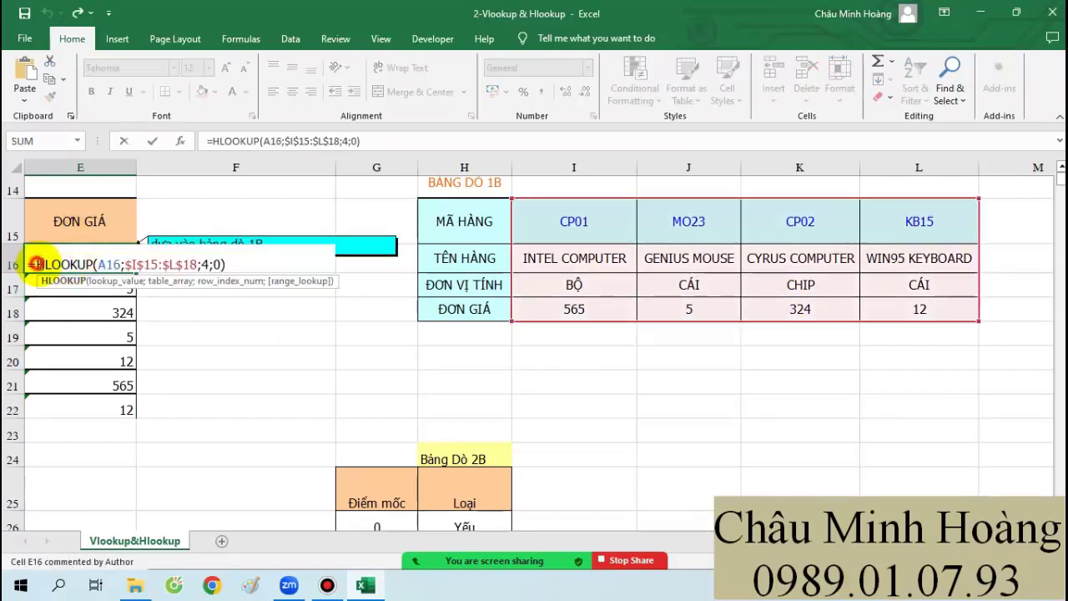
{"action": "key", "text": "Return"}
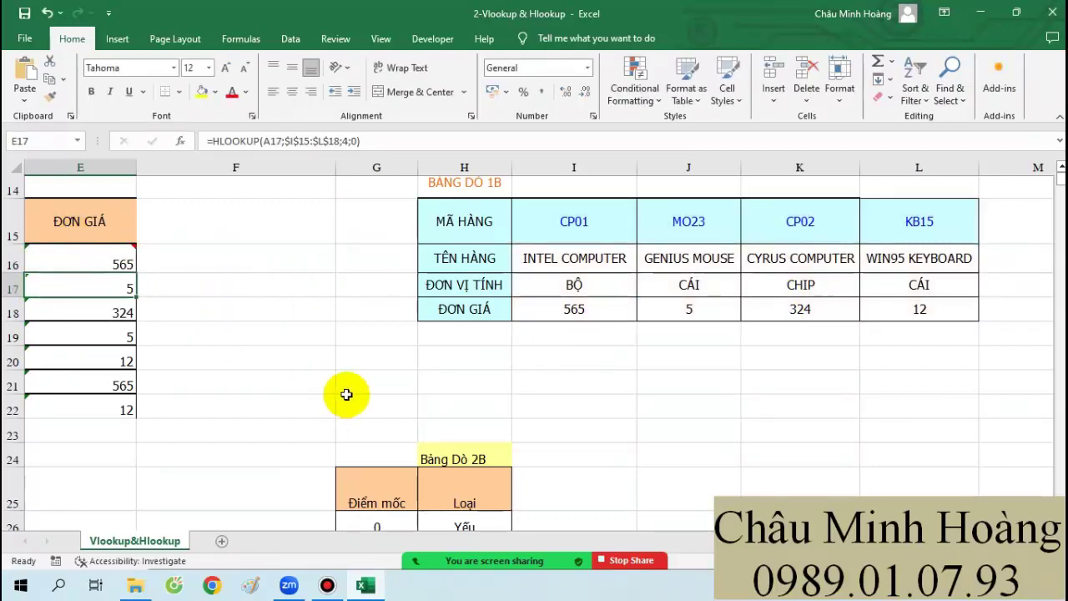
{"action": "left_click_drag", "start_coordinate": [346, 393], "coordinate": [13, 354]}
{"action": "scroll", "coordinate": [148, 340], "scroll_direction": "down", "scroll_amount": 7}
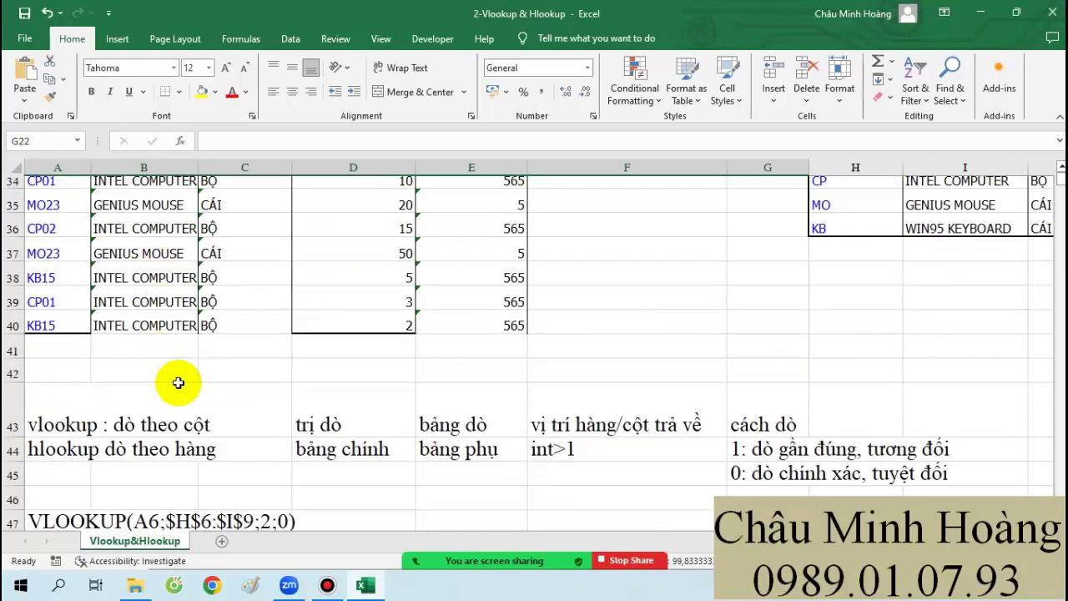
{"action": "scroll", "coordinate": [178, 382], "scroll_direction": "down", "scroll_amount": 3}
{"action": "left_click", "coordinate": [136, 453]}
{"action": "type", "text": "HLOOKUP(A16;$I$15:$L$18;4;0)"}
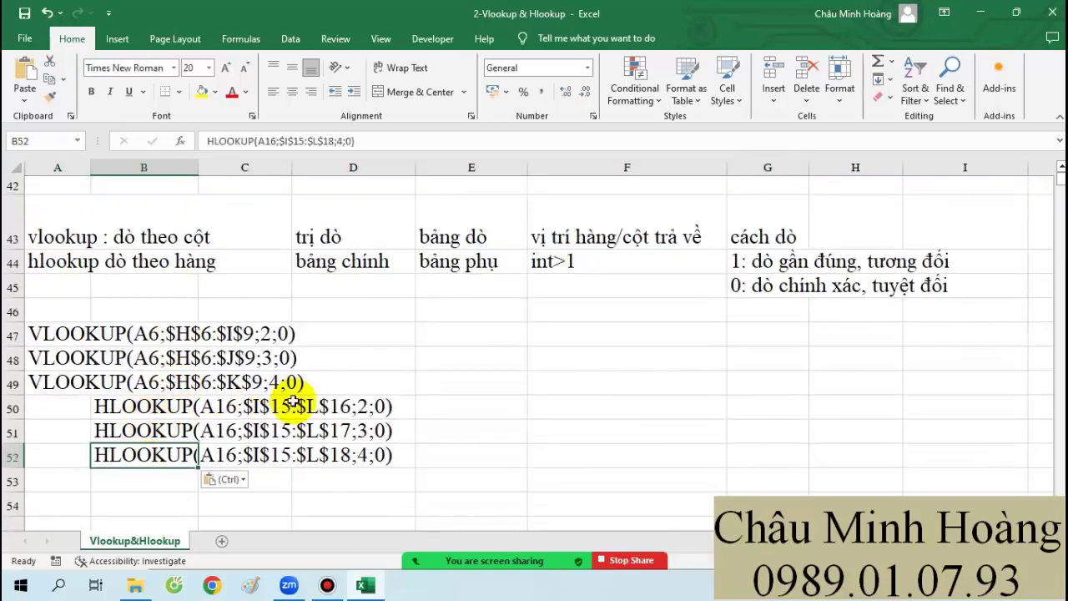
Step: Start a VLOOKUP formula in D26 of Bài tập 2 with the score in C26 as the lookup value
{"action": "scroll", "coordinate": [294, 404], "scroll_direction": "up", "scroll_amount": 7}
{"action": "left_click", "coordinate": [321, 351]}
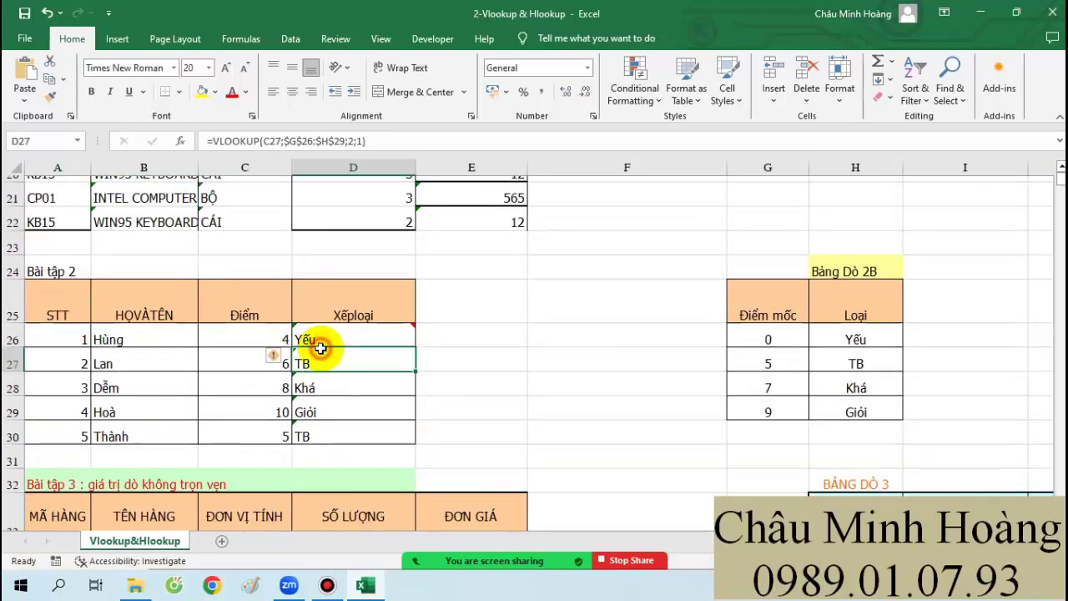
{"action": "left_click", "coordinate": [329, 340]}
{"action": "type", "text": "=VLOOKUP("}
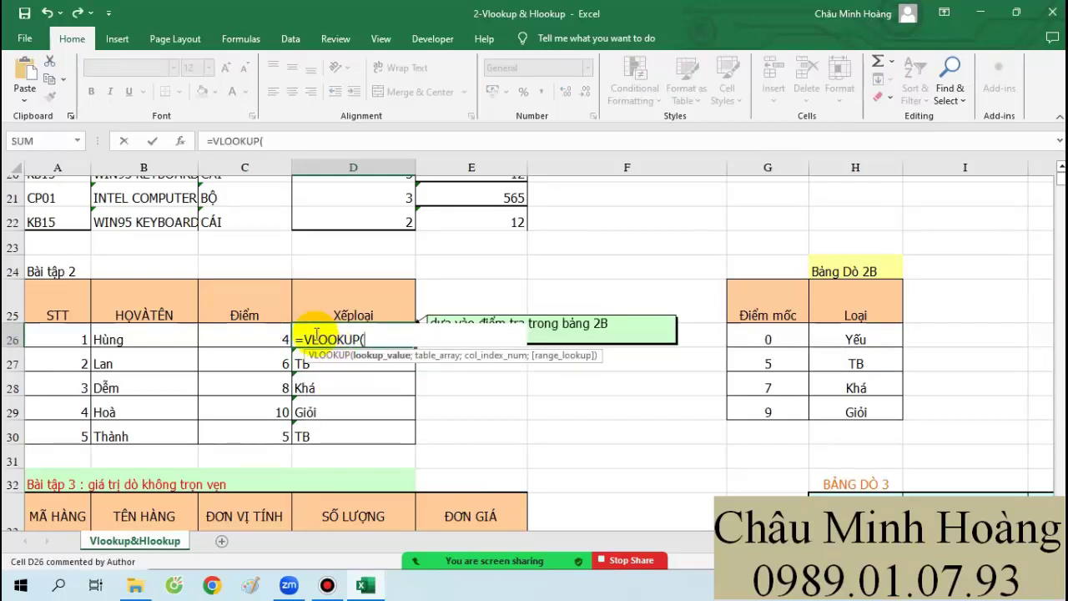
{"action": "left_click", "coordinate": [259, 338]}
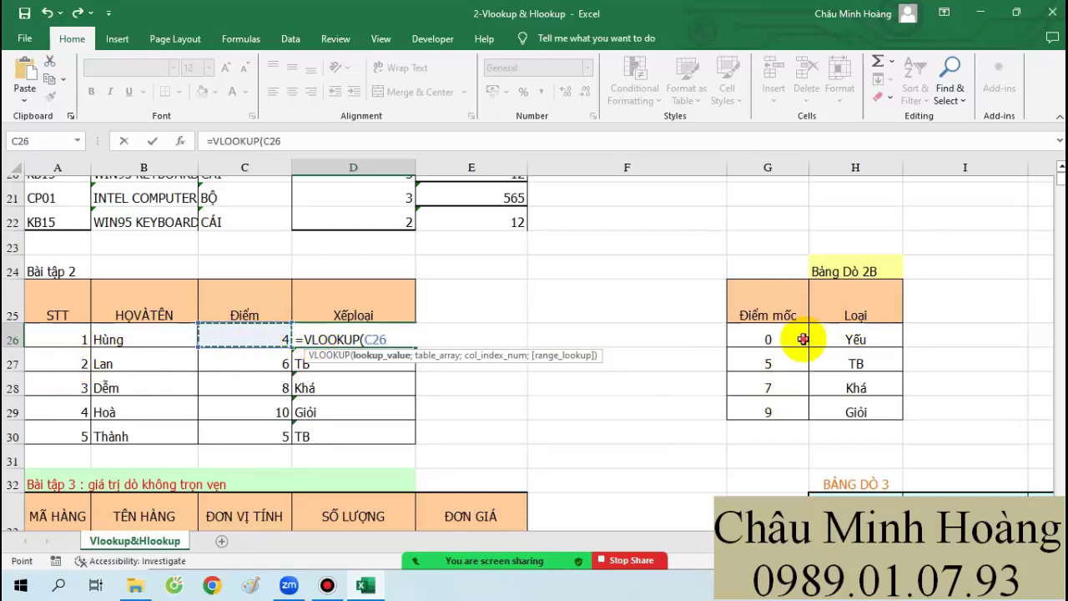
{"action": "left_click_drag", "start_coordinate": [788, 339], "coordinate": [799, 404]}
{"action": "left_click", "coordinate": [248, 342]}
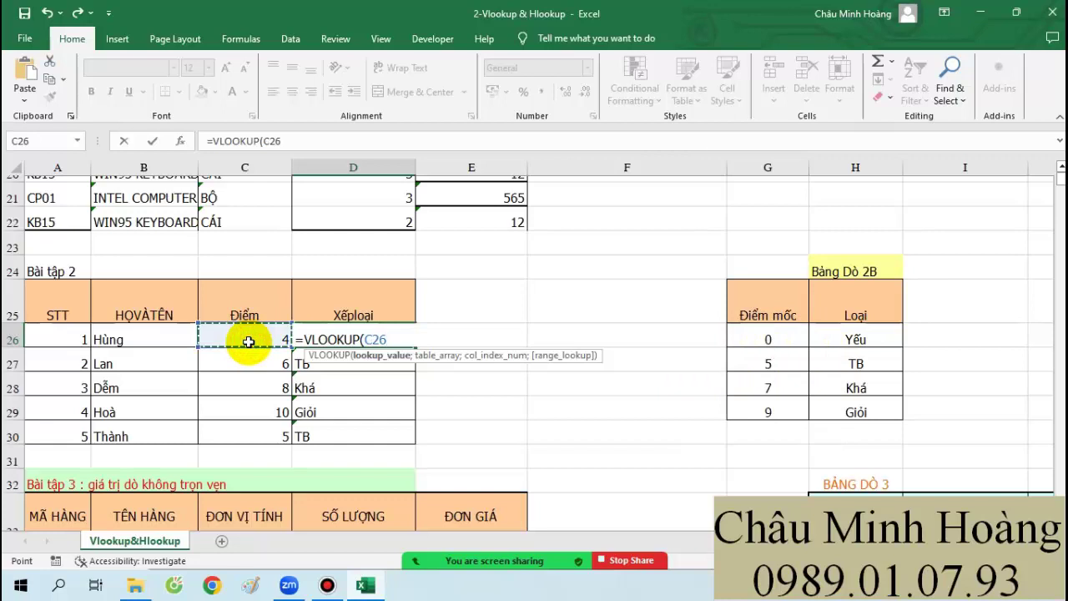
{"action": "type", "text": ";"}
Step: Complete the D26 formula with the absolute table range $G$26:$H$29, return column 2 and match type 1
{"action": "left_click_drag", "start_coordinate": [763, 342], "coordinate": [845, 417]}
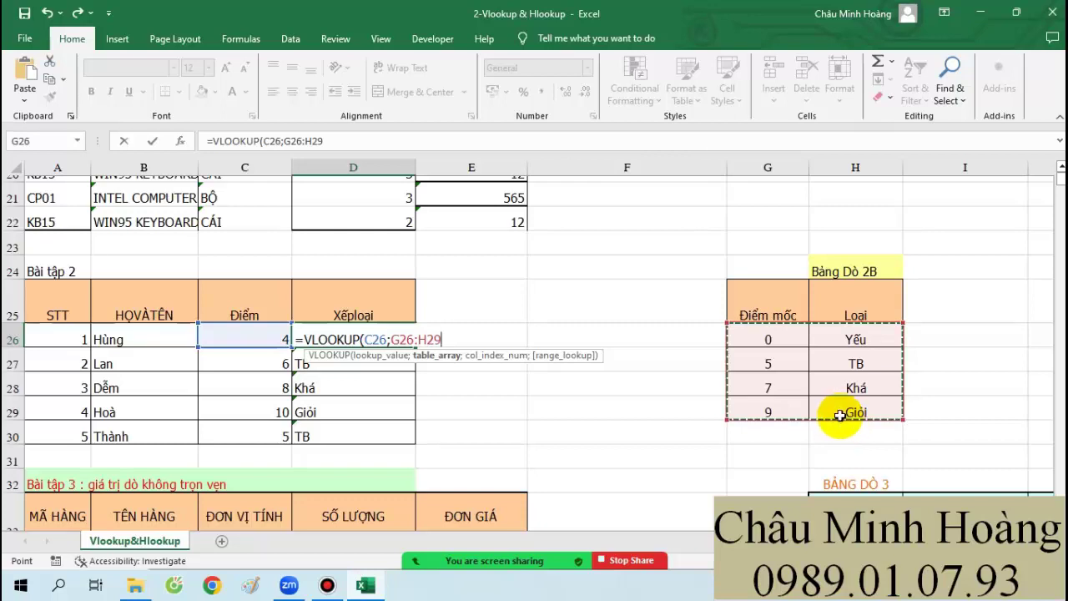
{"action": "type", "text": ";2;"}
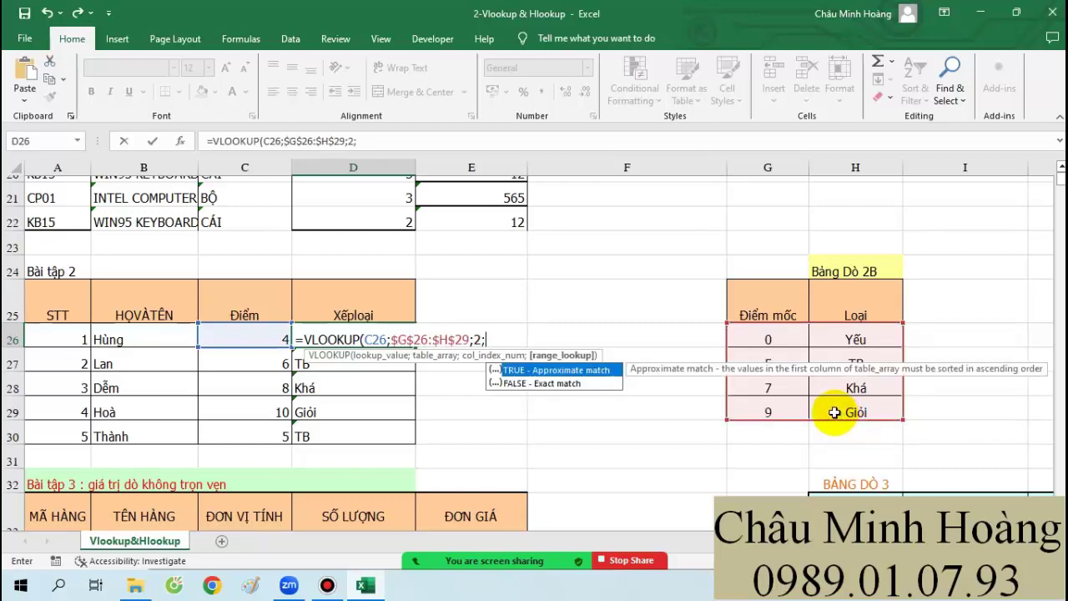
{"action": "type", "text": "1)"}
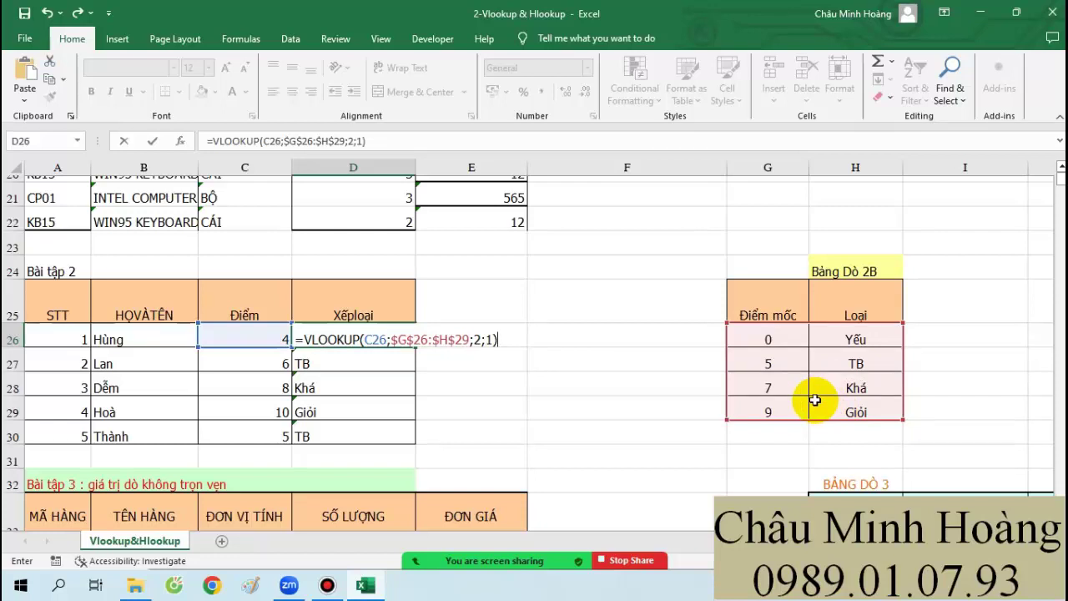
{"action": "key", "text": "Return"}
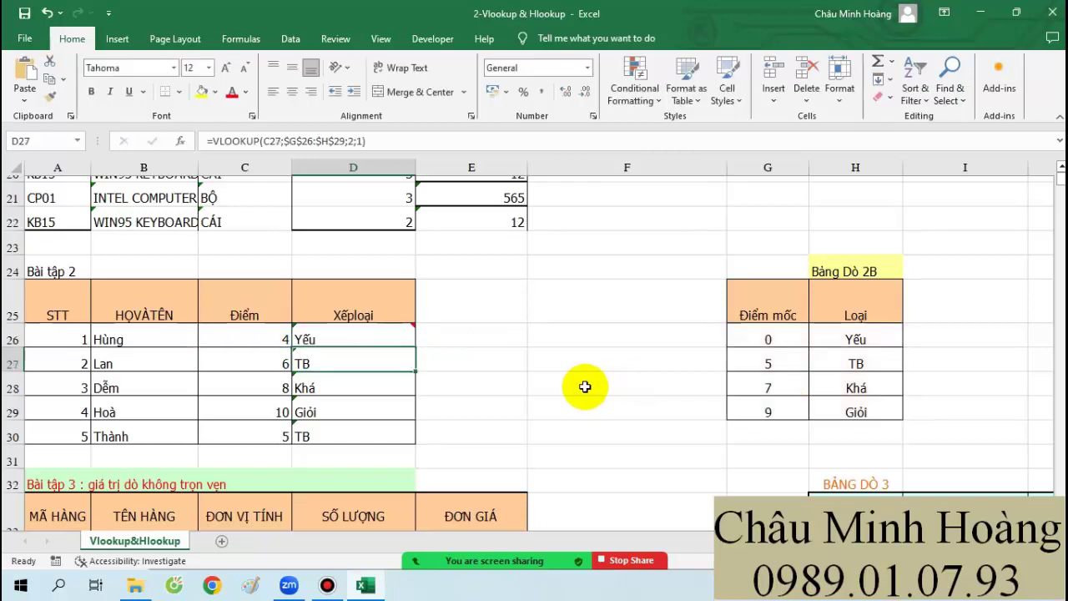
{"action": "left_click", "coordinate": [362, 336]}
{"action": "double_click", "coordinate": [350, 339]}
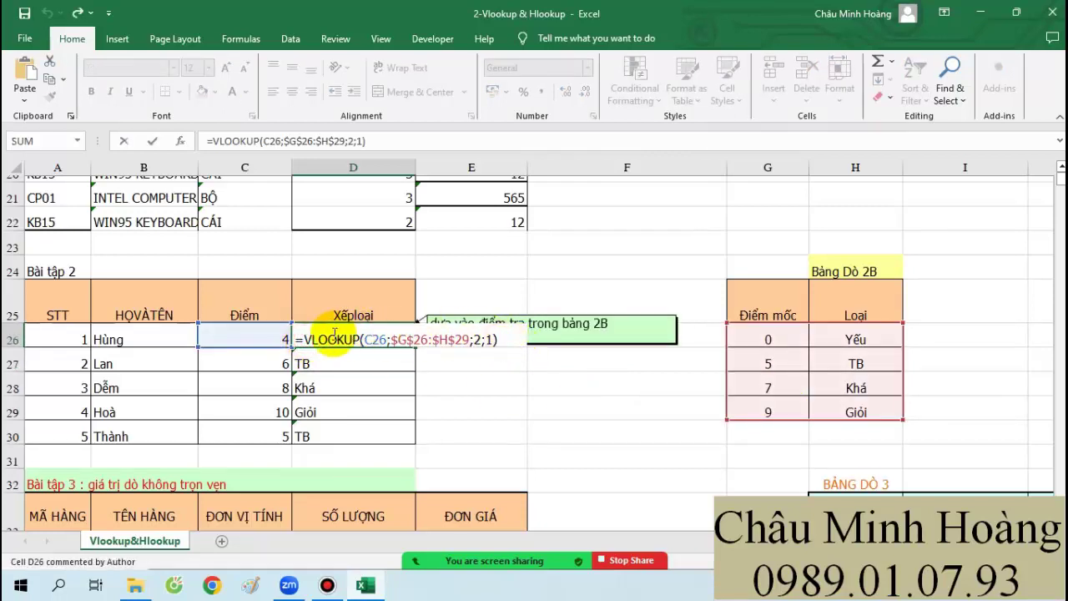
{"action": "left_click", "coordinate": [383, 342]}
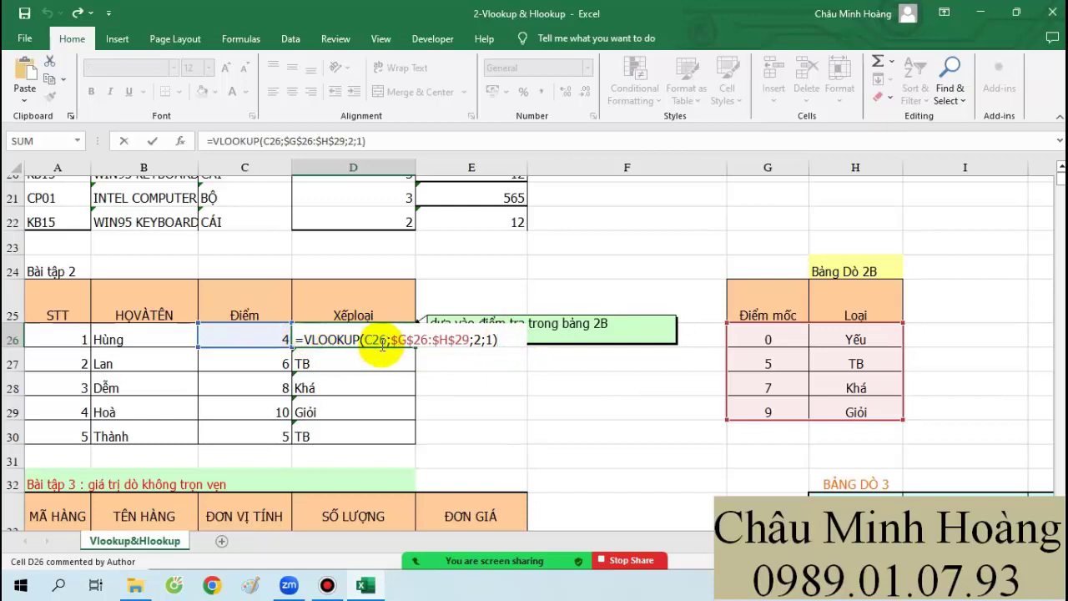
{"action": "key", "text": "Return"}
{"action": "double_click", "coordinate": [357, 335]}
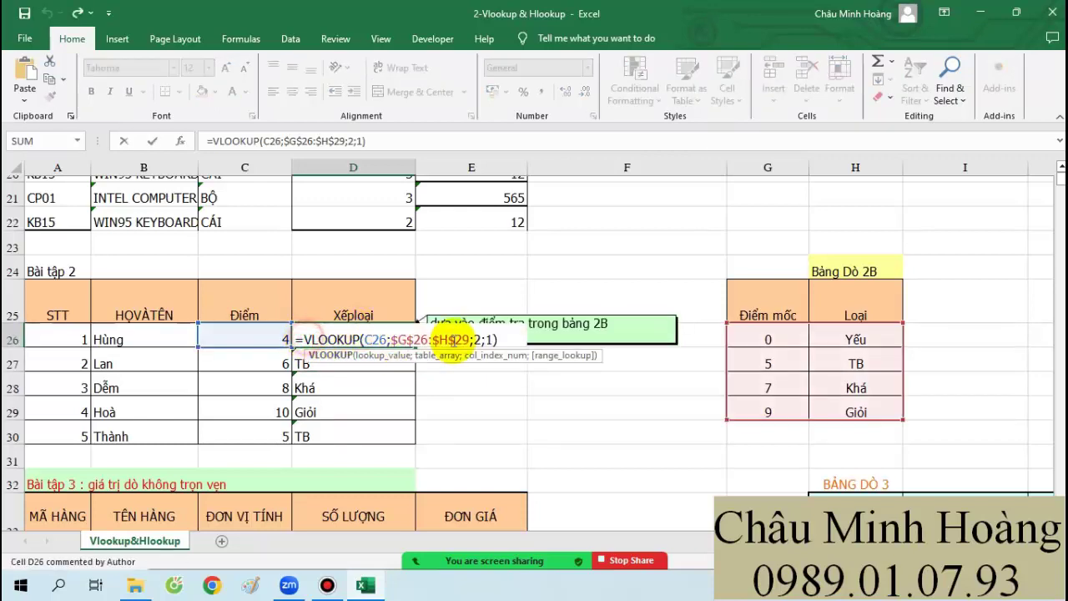
{"action": "left_click", "coordinate": [501, 341]}
{"action": "left_click", "coordinate": [429, 410]}
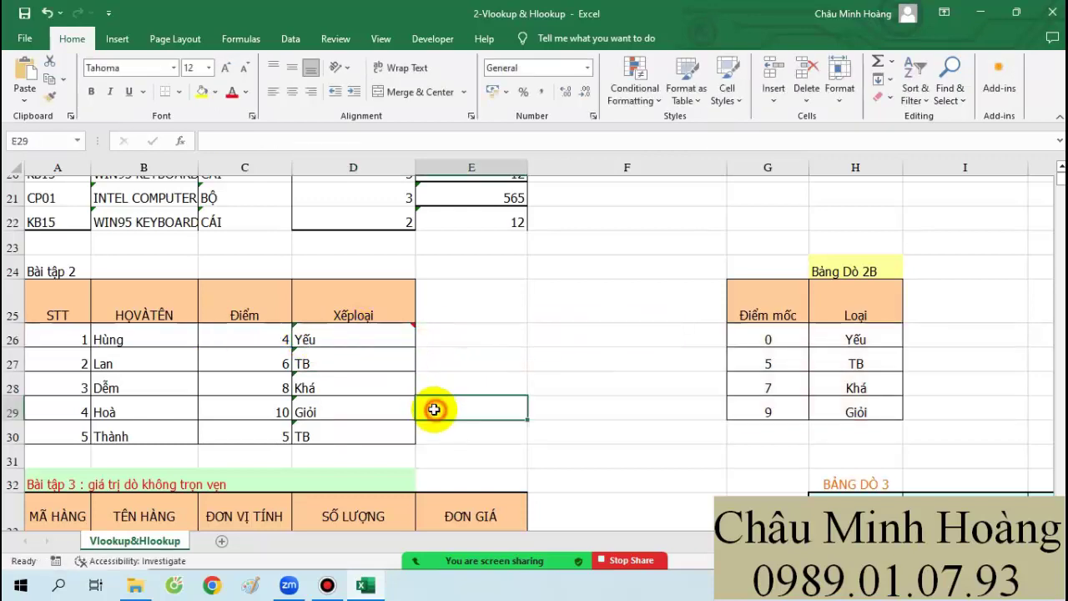
Step: Copy the D26 formula text without its equals sign and paste it into A53 below the HLOOKUP examples
{"action": "scroll", "coordinate": [429, 410], "scroll_direction": "down", "scroll_amount": 1}
{"action": "left_click", "coordinate": [351, 247]}
{"action": "double_click", "coordinate": [332, 245]}
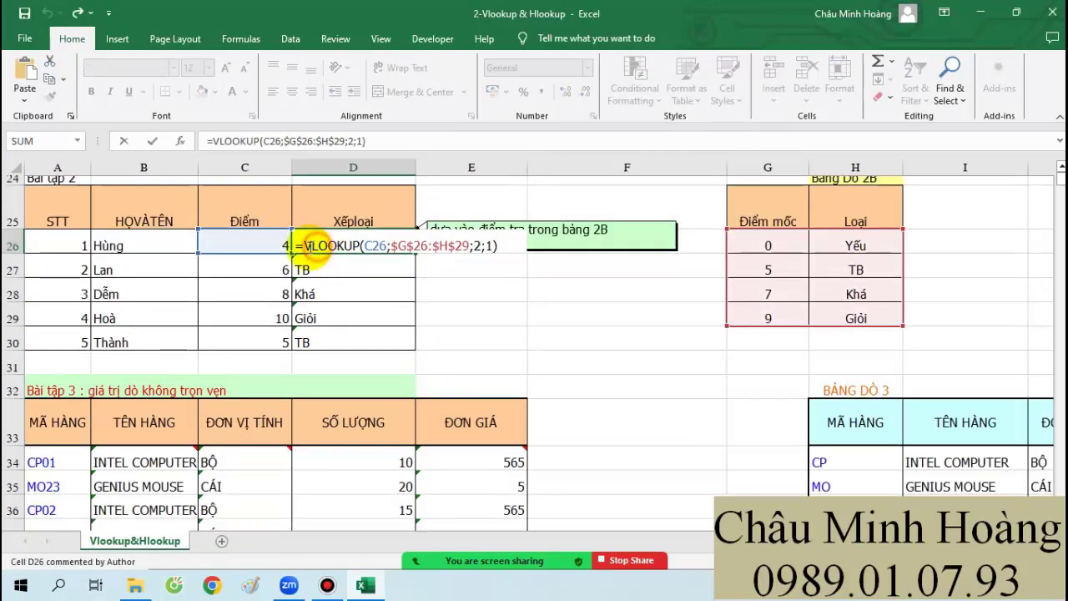
{"action": "double_click", "coordinate": [485, 246]}
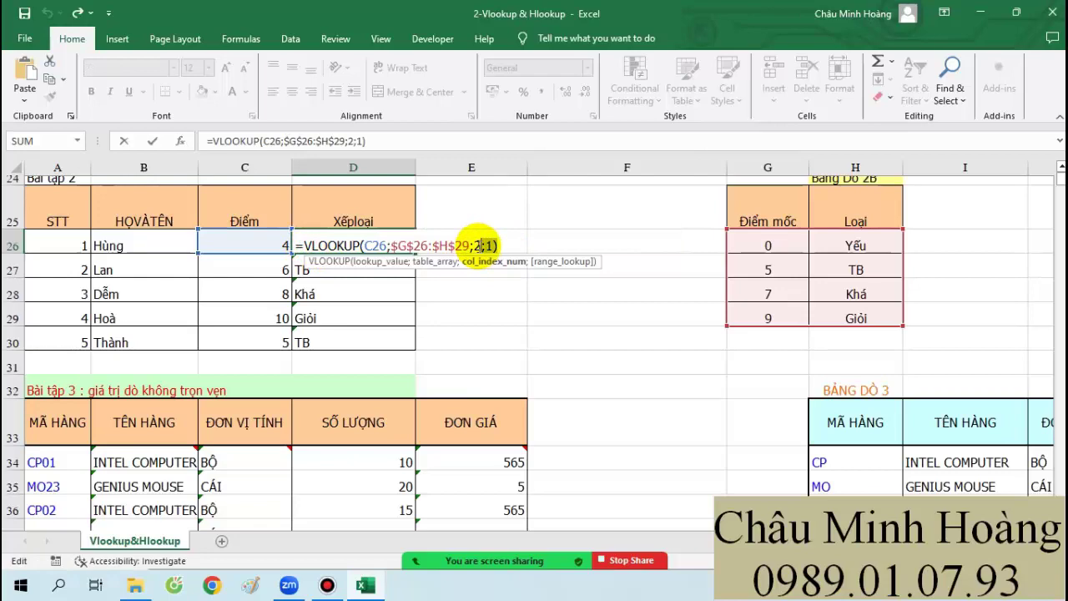
{"action": "triple_click", "coordinate": [484, 245]}
{"action": "key", "text": "ctrl+c"}
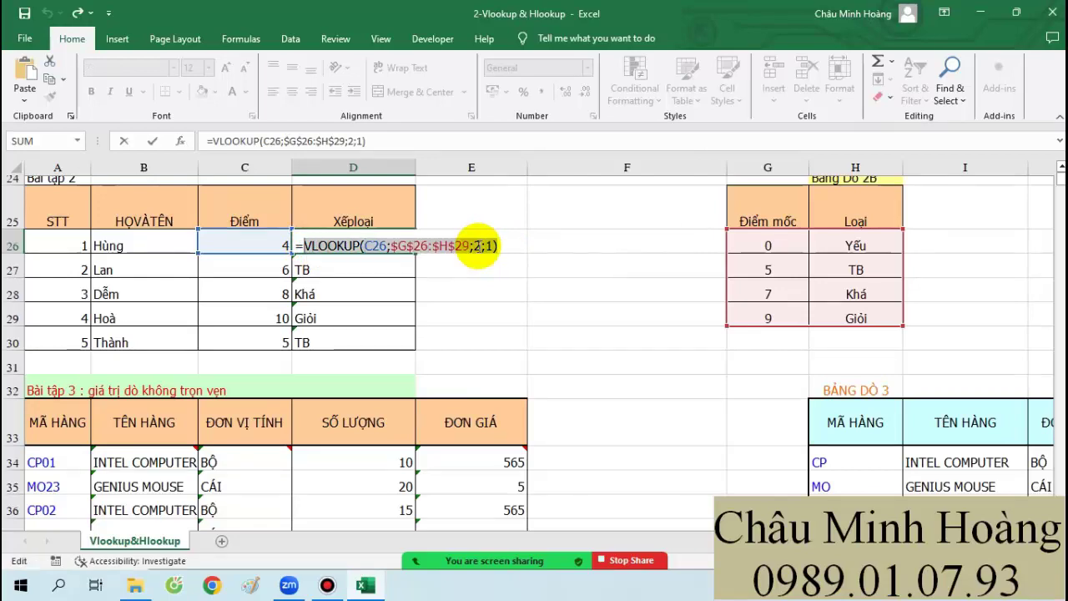
{"action": "key", "text": "Return"}
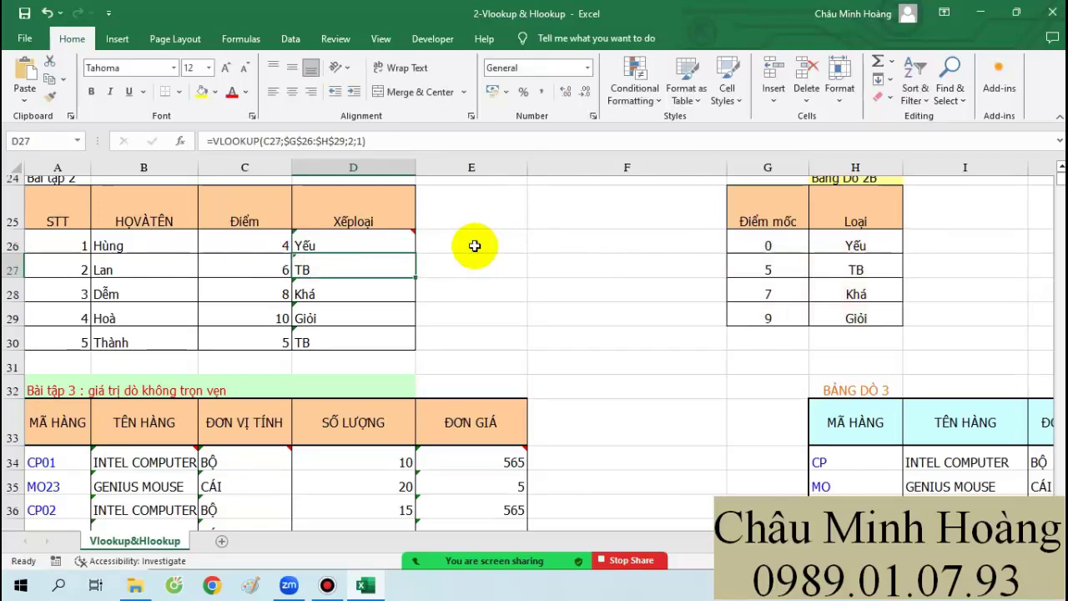
{"action": "scroll", "coordinate": [267, 375], "scroll_direction": "down", "scroll_amount": 7}
{"action": "left_click", "coordinate": [83, 389]}
{"action": "key", "text": "ctrl+v"}
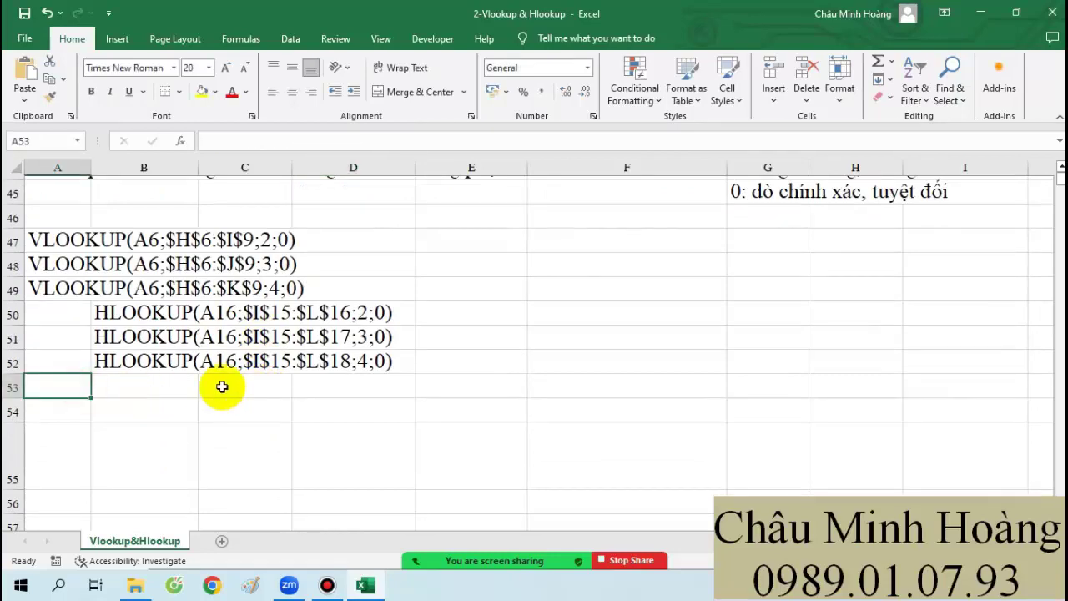
Step: Set the font size of cell B34 in Bài tập 3 to 26
{"action": "scroll", "coordinate": [381, 358], "scroll_direction": "up", "scroll_amount": 4}
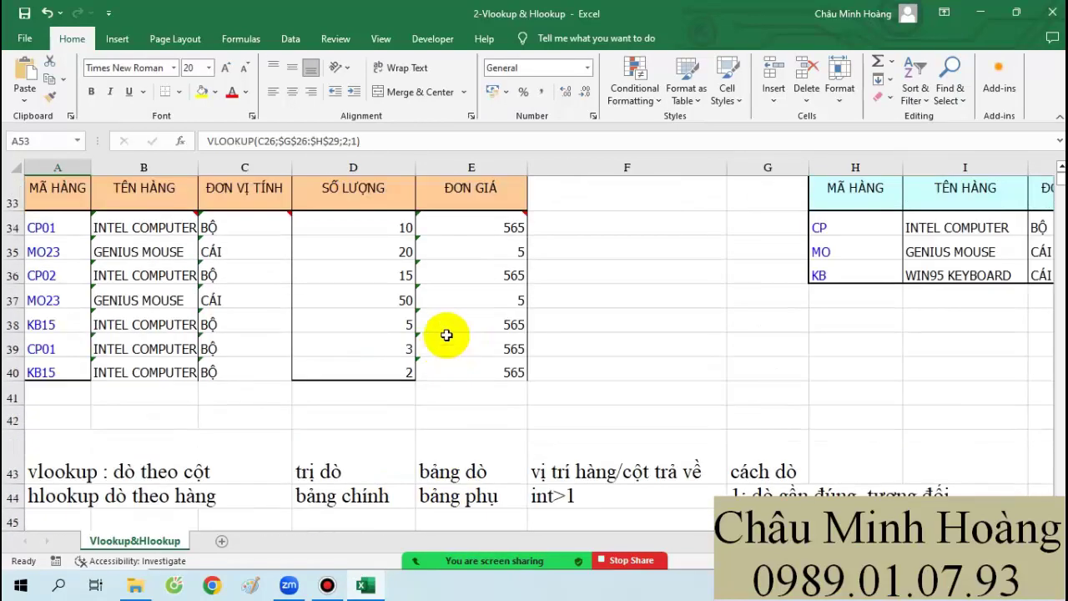
{"action": "scroll", "coordinate": [192, 278], "scroll_direction": "up", "scroll_amount": 1}
{"action": "double_click", "coordinate": [165, 277]}
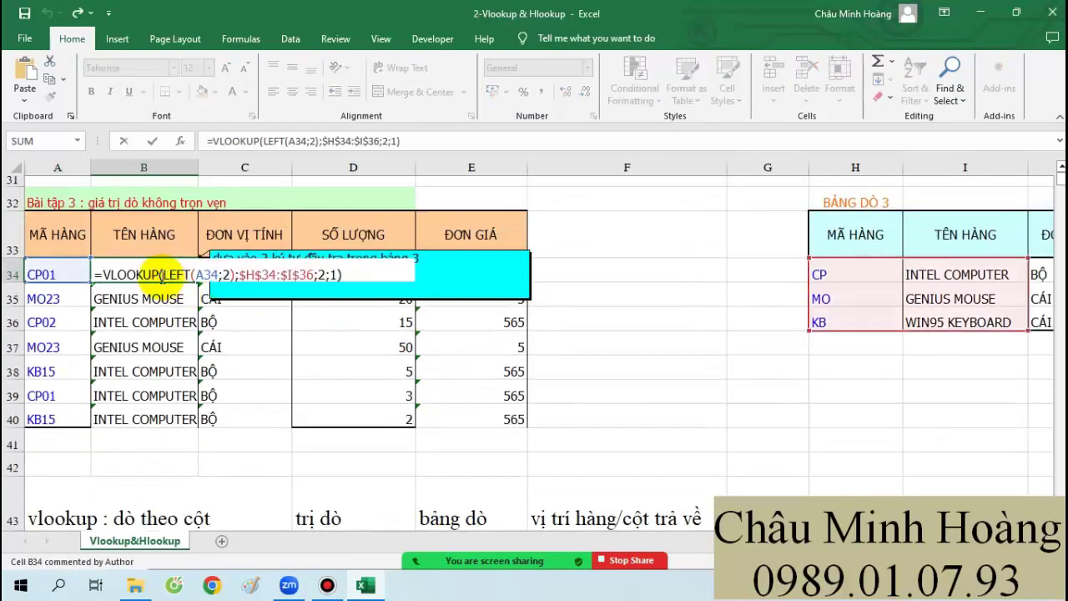
{"action": "key", "text": "Escape"}
{"action": "left_click", "coordinate": [208, 67]}
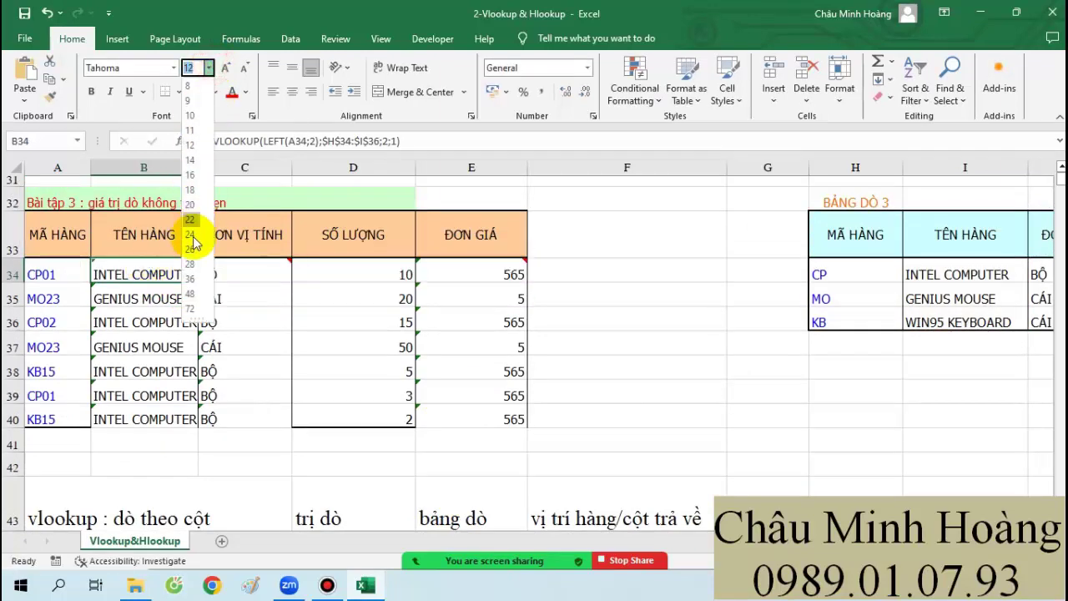
{"action": "left_click", "coordinate": [200, 221]}
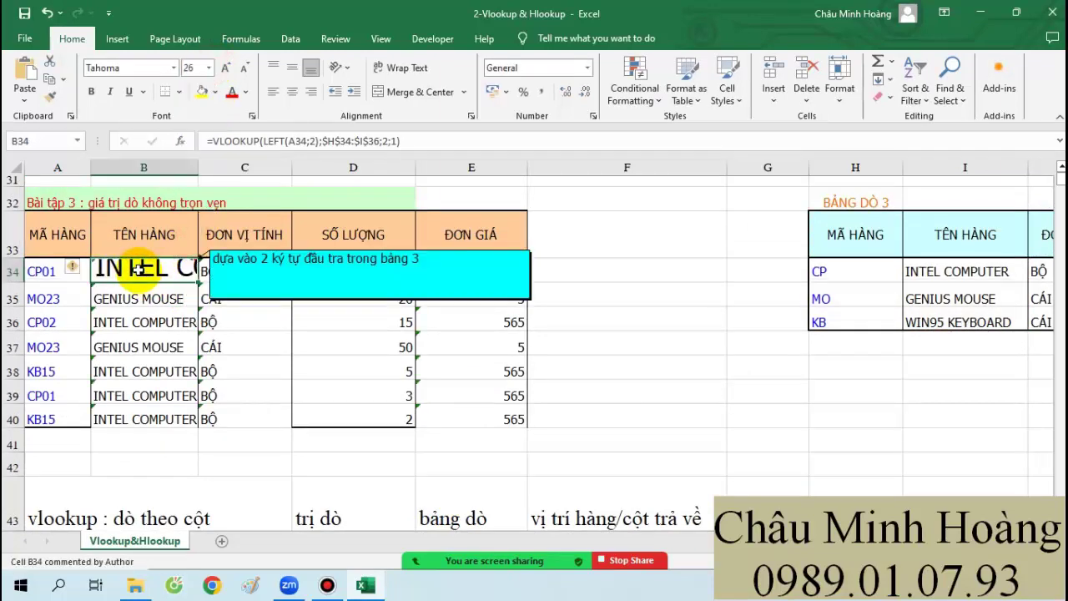
Step: Clear the existing formula in B34 of Bài tập 3 and start a new VLOOKUP formula there
{"action": "key", "text": "Delete"}
{"action": "type", "text": "=h"}
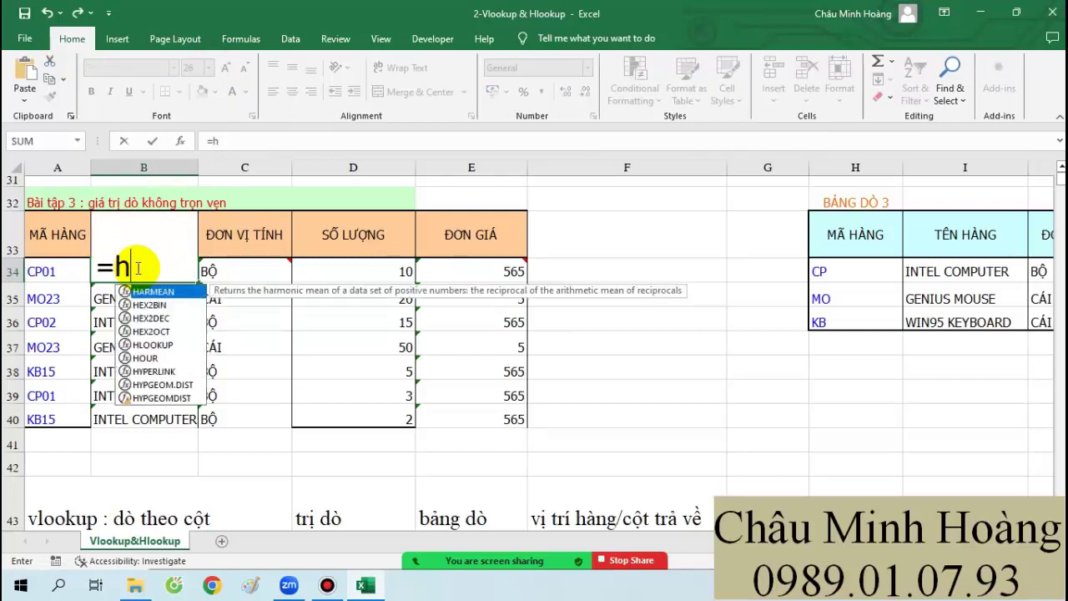
{"action": "key", "text": "BackSpace"}
{"action": "type", "text": "vl"}
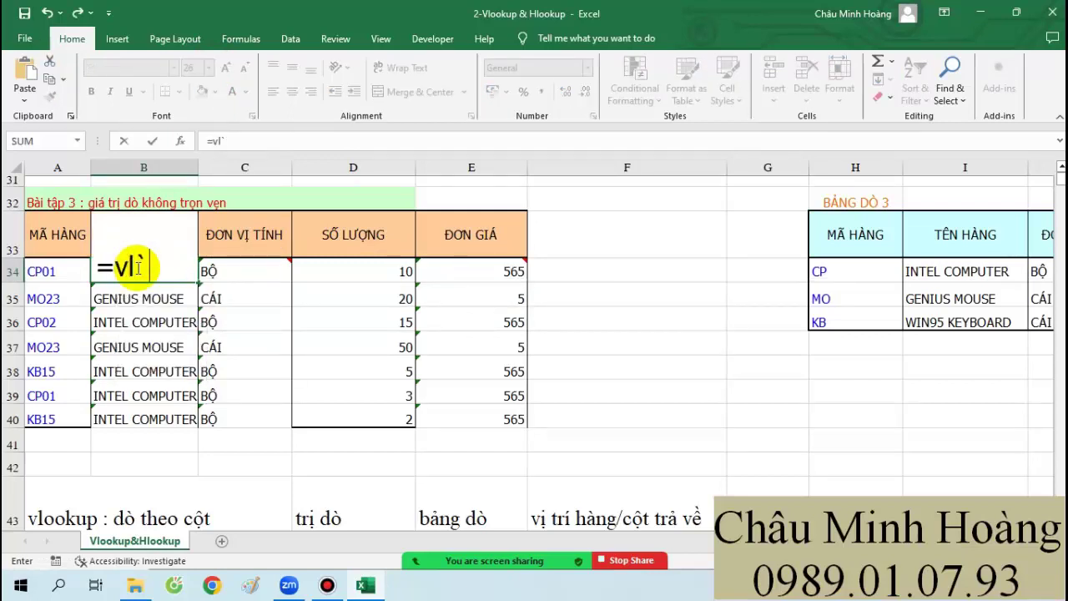
{"action": "key", "text": "Tab"}
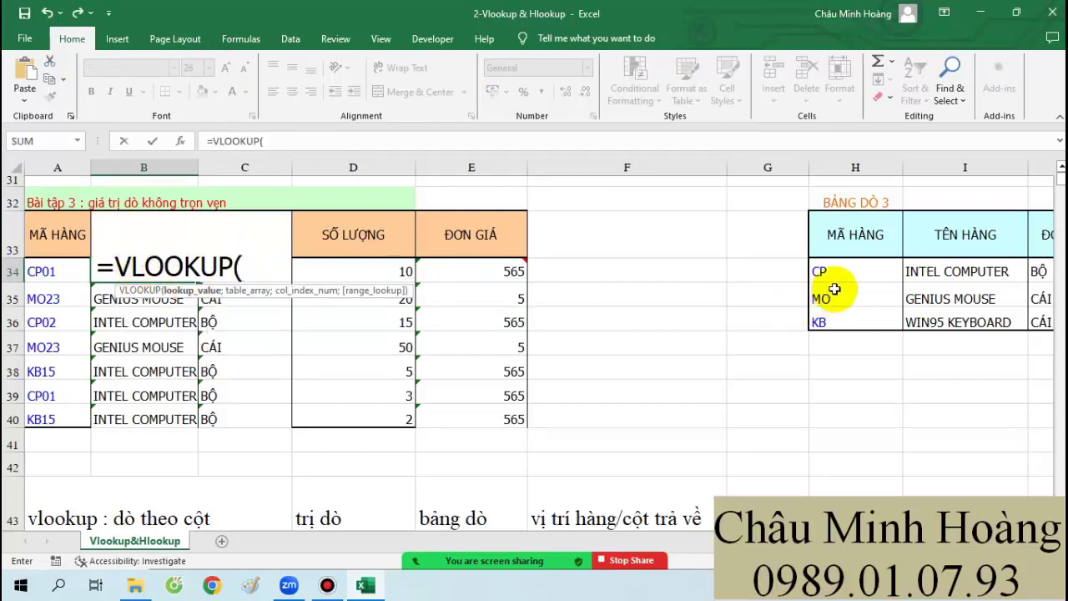
{"action": "left_click_drag", "start_coordinate": [838, 277], "coordinate": [860, 307]}
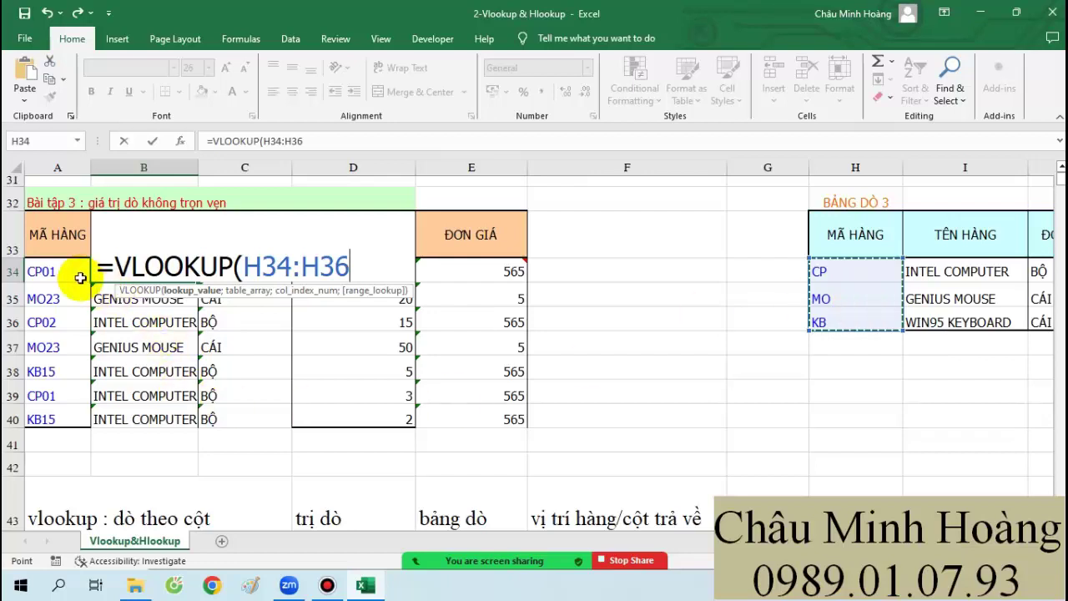
{"action": "left_click_drag", "start_coordinate": [72, 272], "coordinate": [72, 322]}
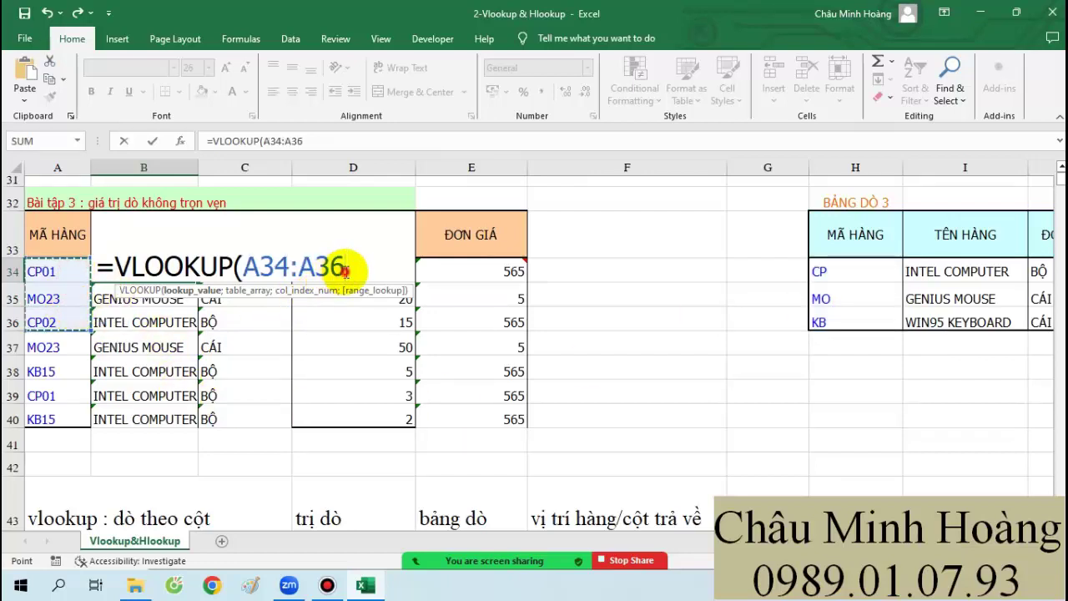
{"action": "left_click_drag", "start_coordinate": [344, 269], "coordinate": [263, 267]}
Step: Enter LEFT(A34;2) as the lookup value of the B34 VLOOKUP formula
{"action": "type", "text": "lef"}
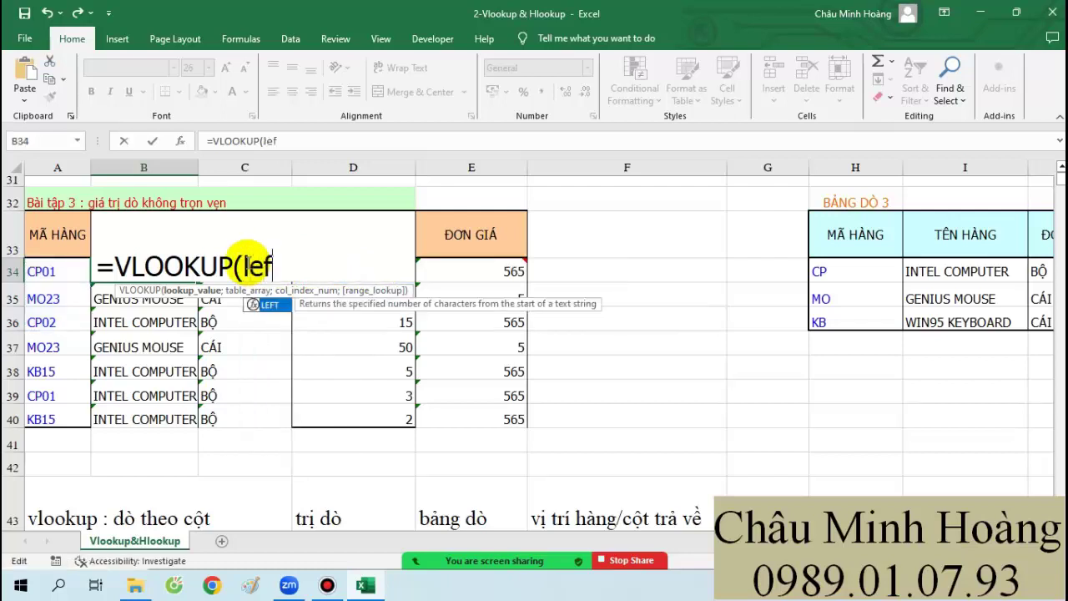
{"action": "key", "text": "Tab"}
{"action": "left_click", "coordinate": [31, 272]}
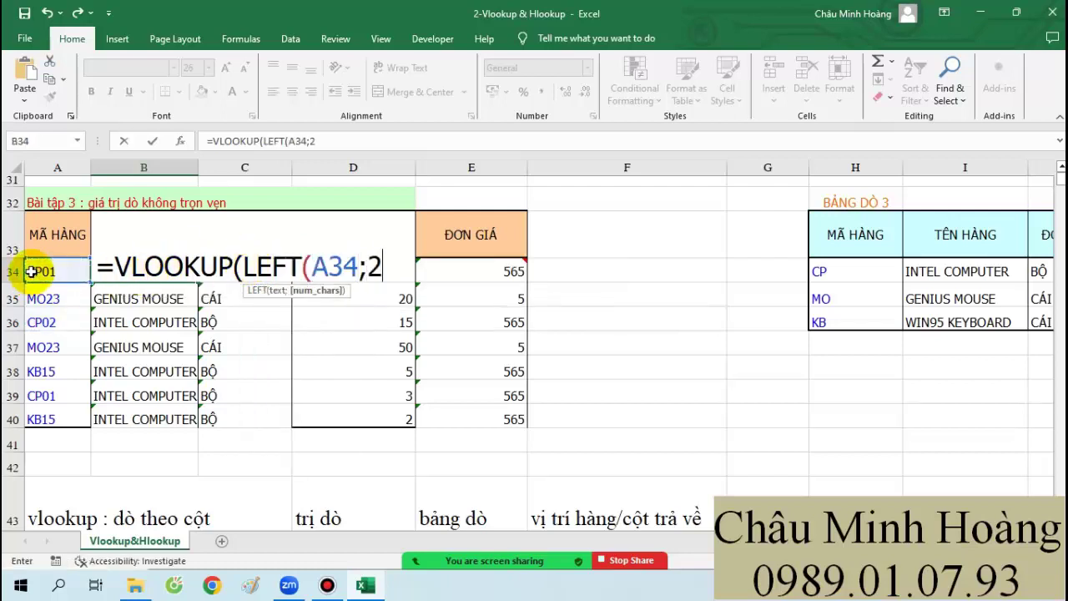
{"action": "type", "text": ";2);"}
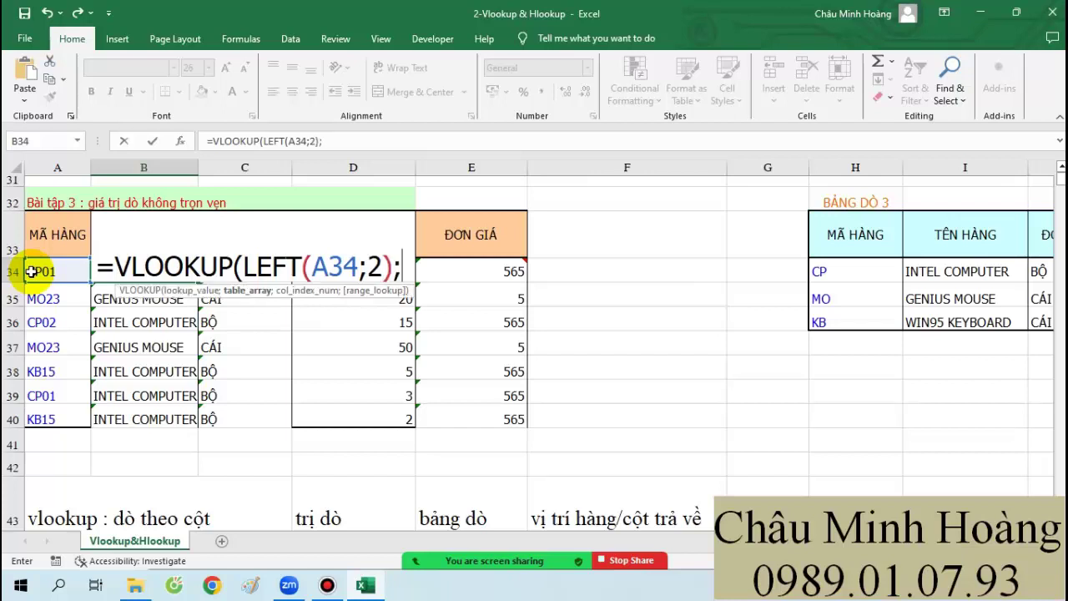
Step: Complete the B34 formula with the absolute table range $H$34:$I$36, return column 2 and match type 0
{"action": "left_click_drag", "start_coordinate": [834, 272], "coordinate": [940, 317]}
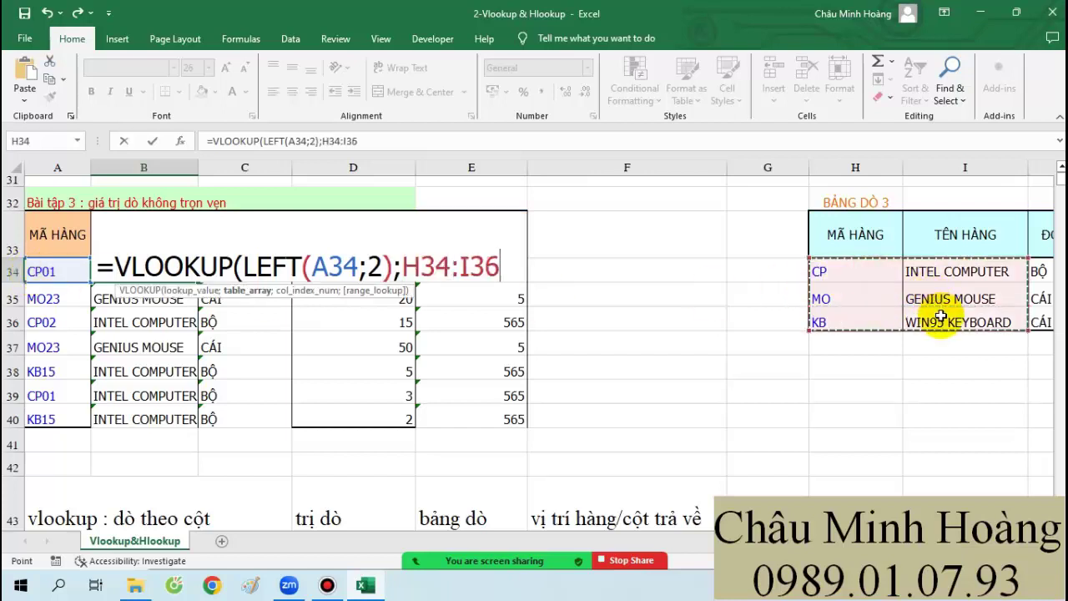
{"action": "key", "text": "F4"}
{"action": "type", "text": ";2;0)"}
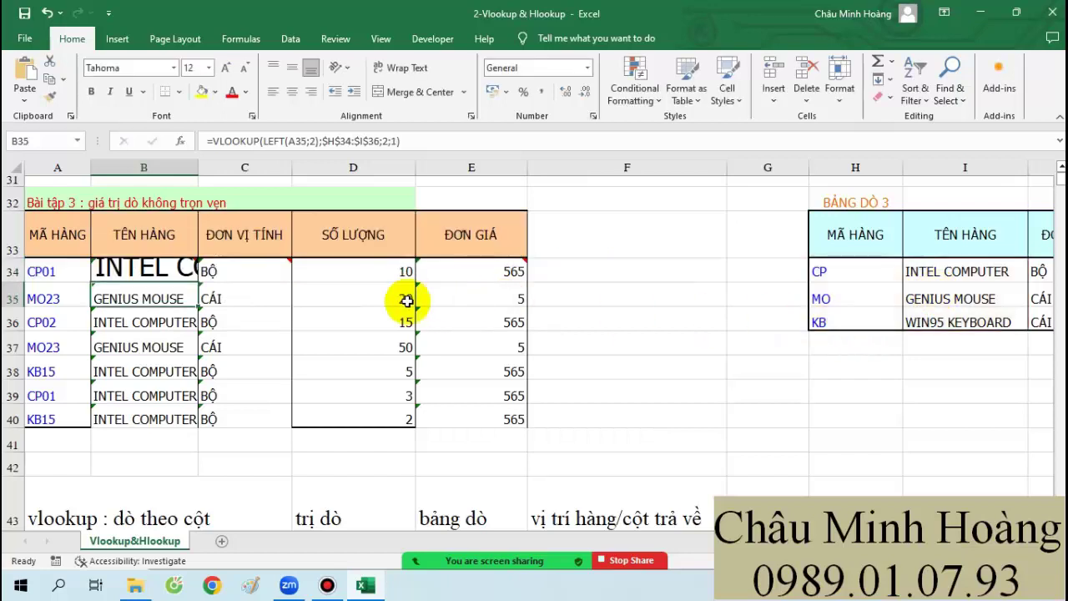
{"action": "key", "text": "Return"}
Step: Copy the B34 formula text without its equals sign and paste it into B54 below the other example formulas
{"action": "double_click", "coordinate": [189, 272]}
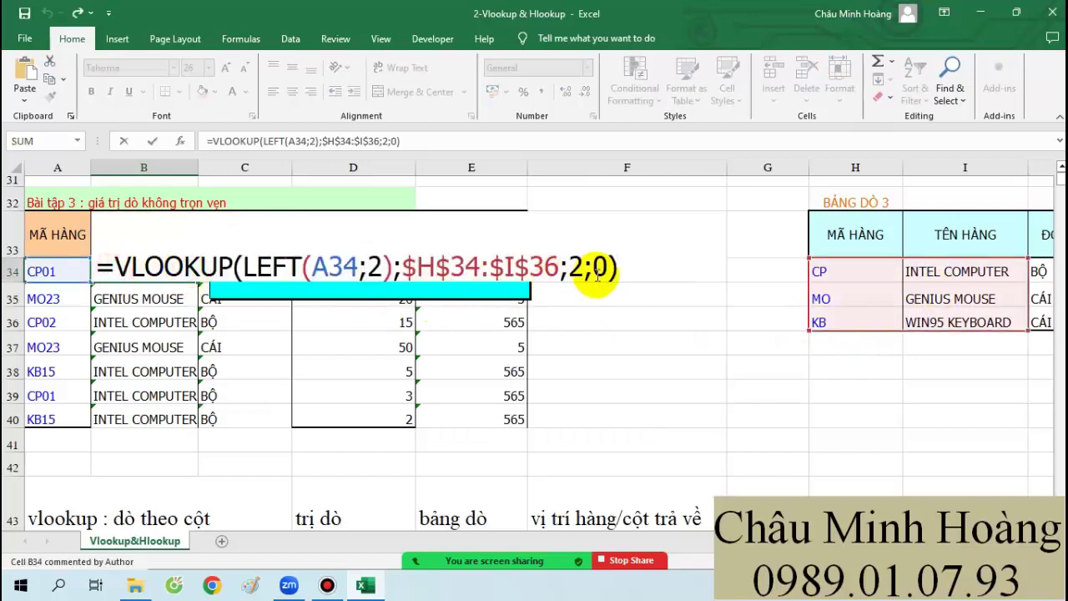
{"action": "left_click_drag", "start_coordinate": [619, 269], "coordinate": [130, 259]}
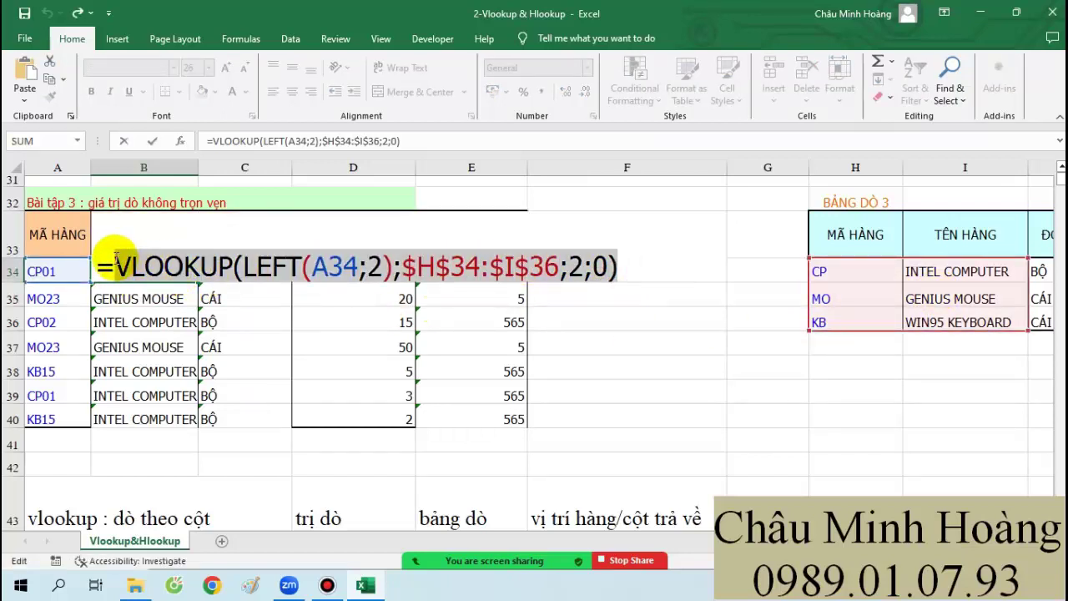
{"action": "key", "text": "Return"}
{"action": "scroll", "coordinate": [83, 420], "scroll_direction": "down", "scroll_amount": 4}
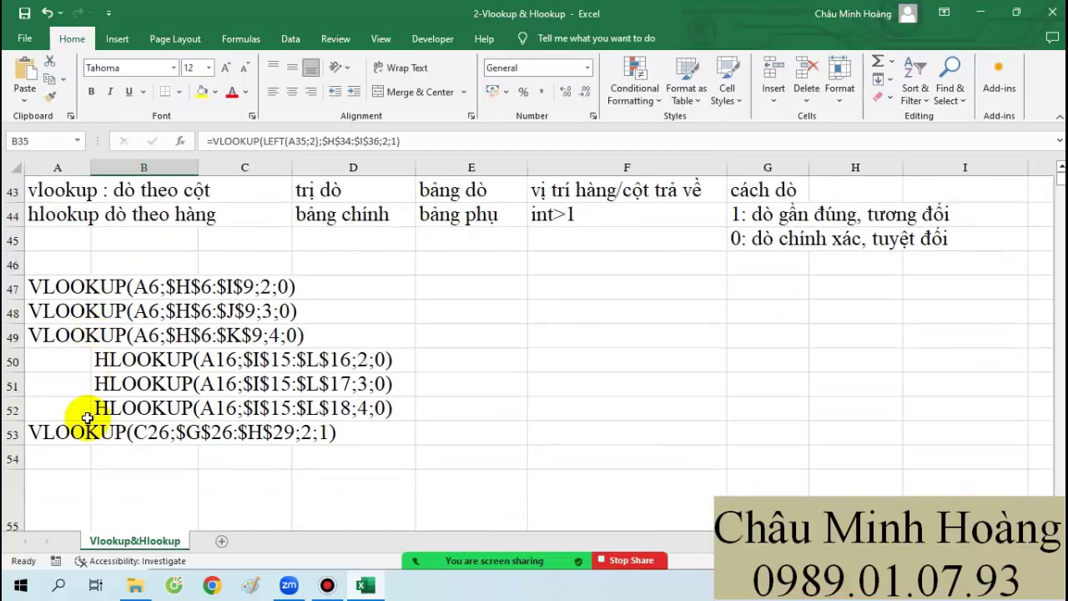
{"action": "left_click", "coordinate": [118, 464]}
{"action": "type", "text": "VLOOKUP(LEFT(A34;2);$H$34:$I$36;2;0)"}
{"action": "scroll", "coordinate": [305, 377], "scroll_direction": "up", "scroll_amount": 5}
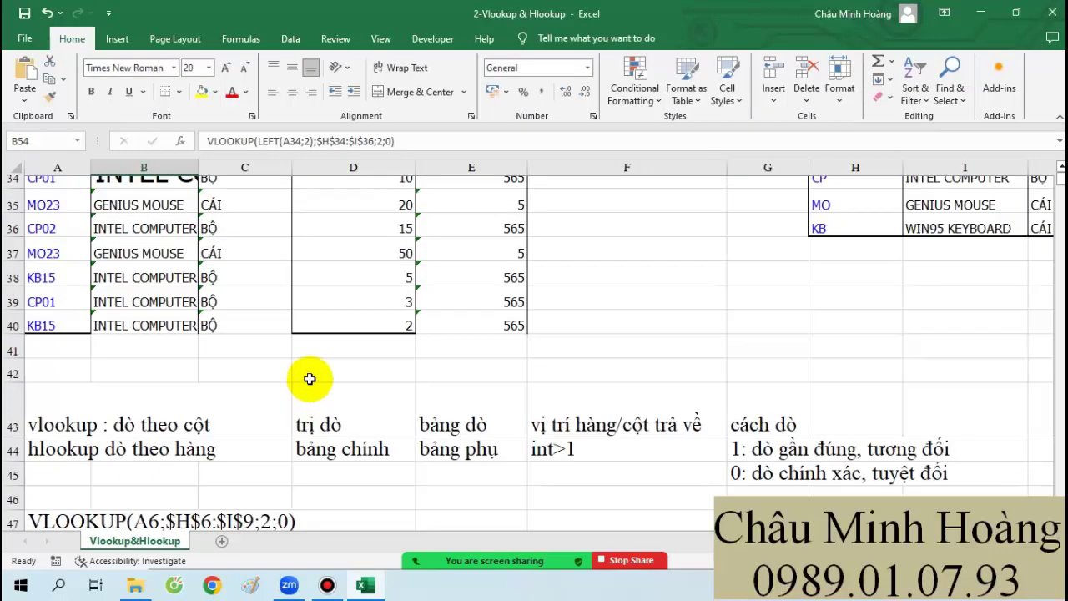
Step: Set the font size of cell C34 in the ĐƠN VỊ TÍNH column to 24
{"action": "double_click", "coordinate": [227, 369]}
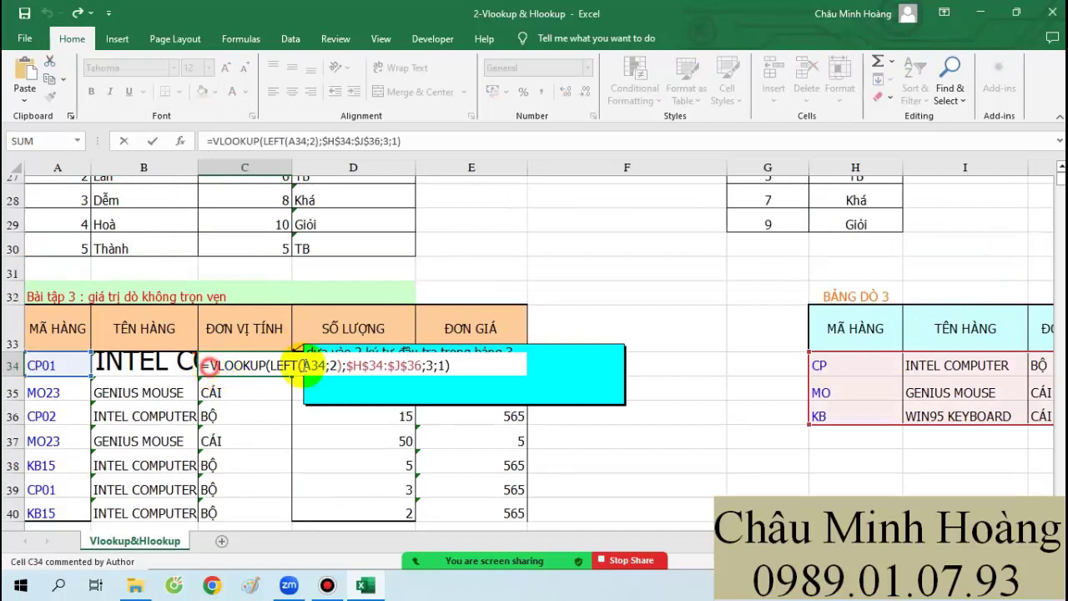
{"action": "key", "text": "Escape"}
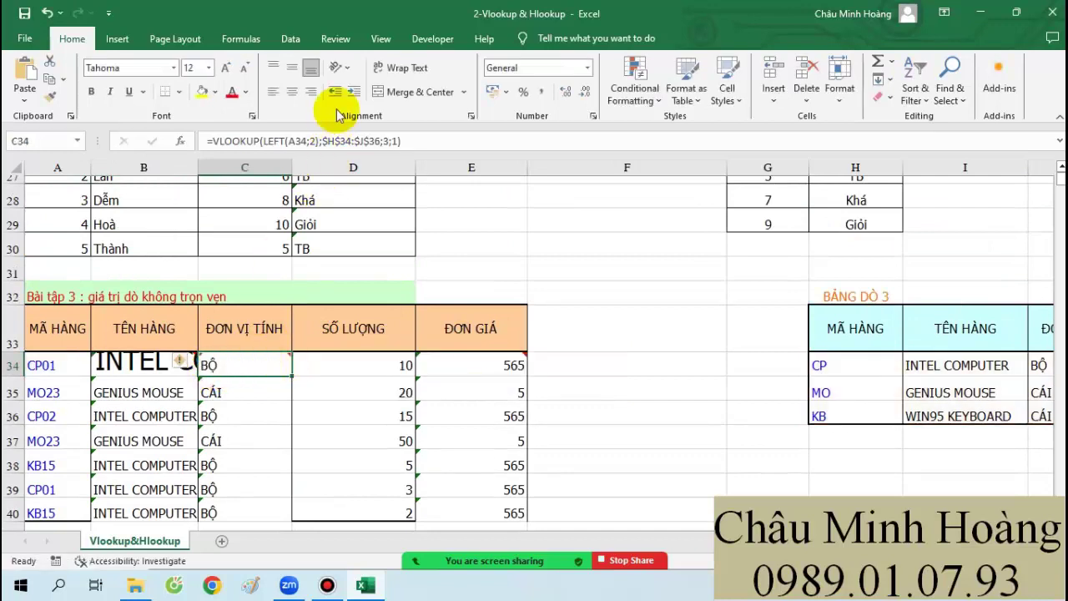
{"action": "left_click", "coordinate": [209, 68]}
{"action": "left_click", "coordinate": [198, 235]}
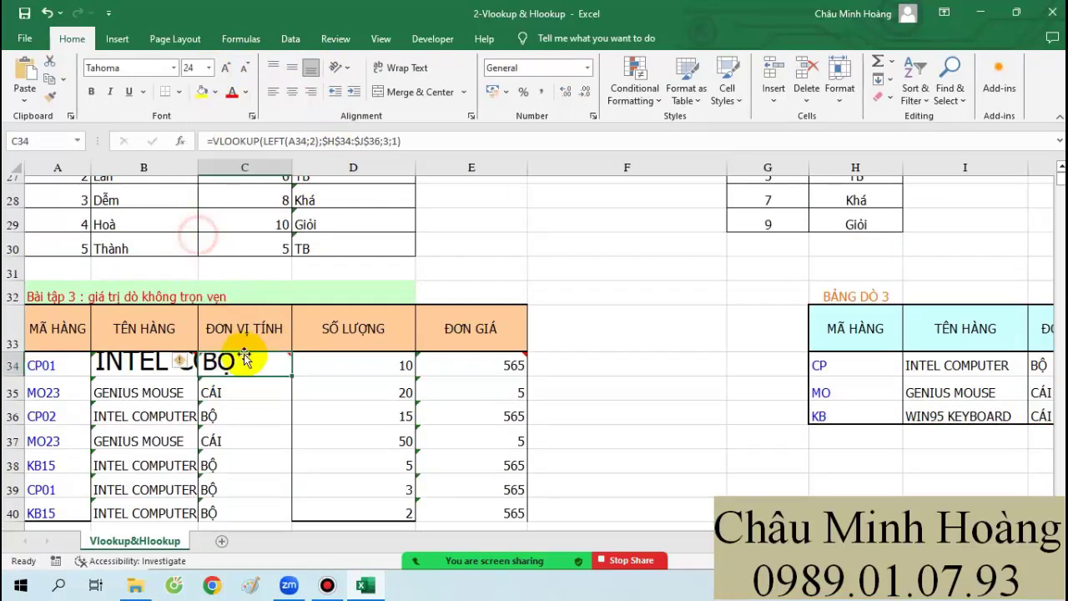
Step: Start a new VLOOKUP formula in C34 with LEFT(A34;2) as its lookup value
{"action": "type", "text": "=vl"}
{"action": "key", "text": "Tab"}
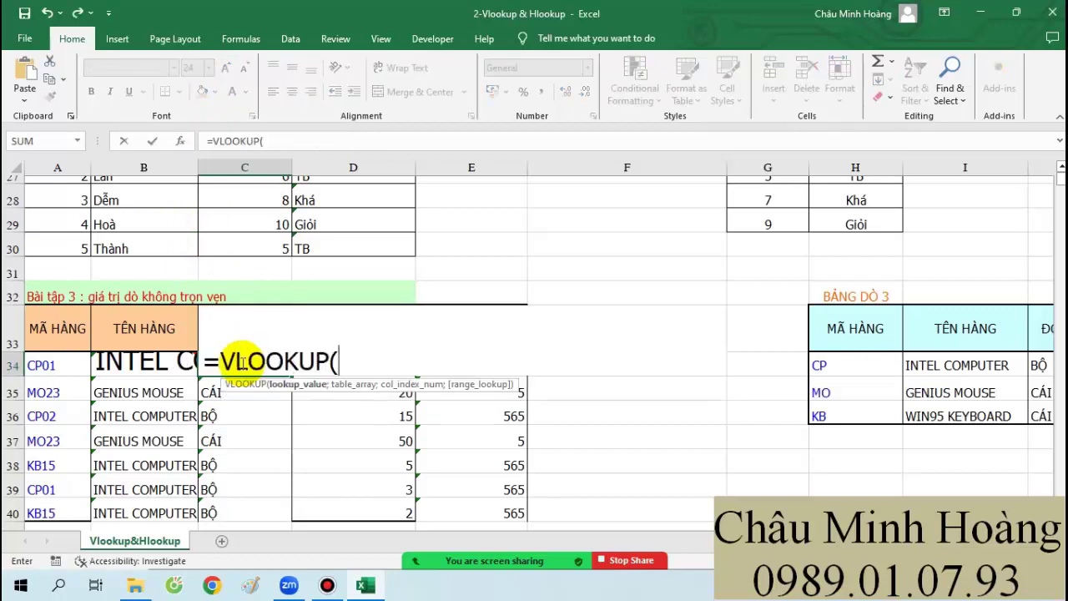
{"action": "type", "text": "lef"}
{"action": "key", "text": "Tab"}
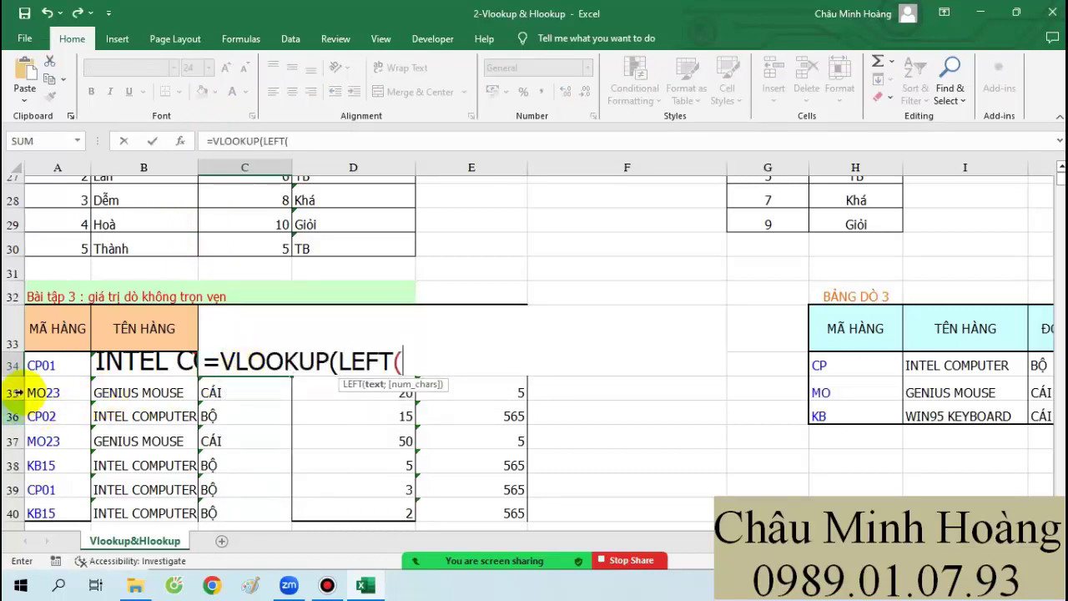
{"action": "left_click", "coordinate": [60, 368]}
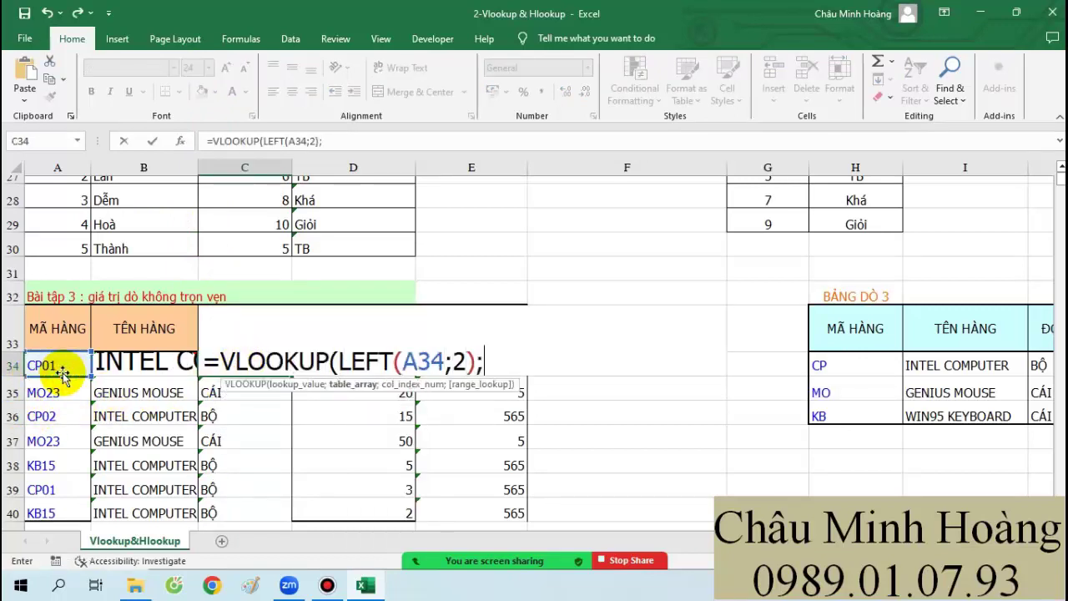
{"action": "type", "text": ";2);"}
Step: Complete the C34 formula with the absolute table range $H$34:$J$36, return column 3 and match type 0
{"action": "left_click_drag", "start_coordinate": [841, 375], "coordinate": [897, 406]}
{"action": "type", "text": ";"}
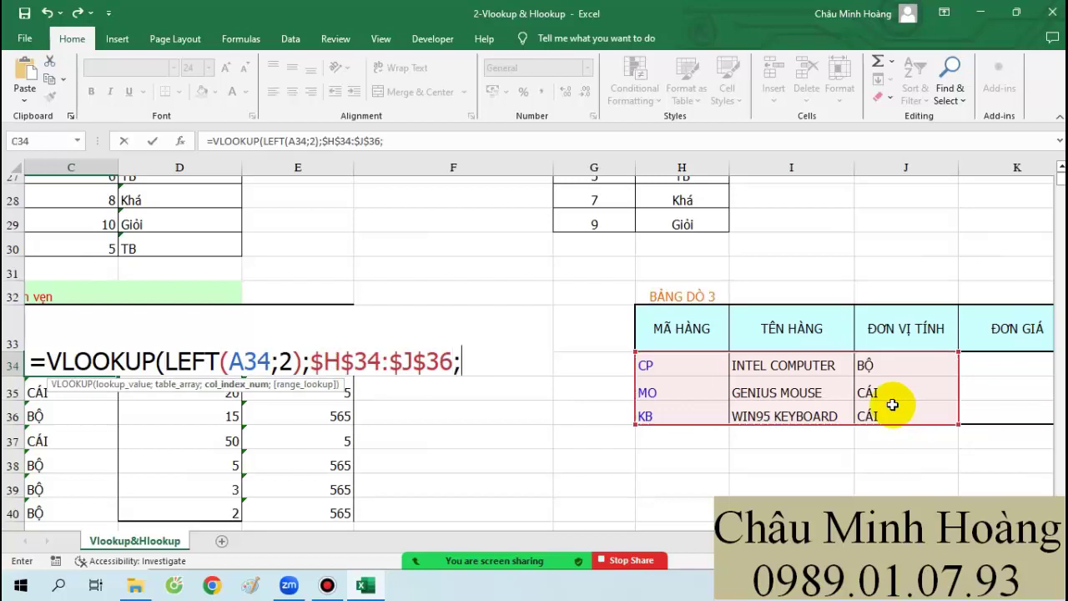
{"action": "type", "text": "3;0)"}
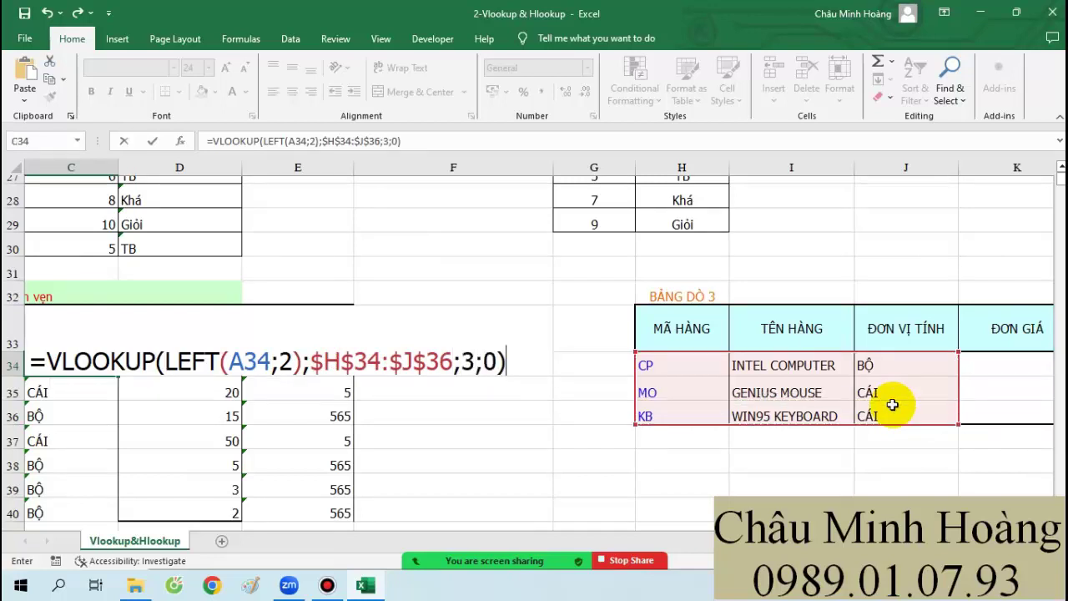
{"action": "key", "text": "Return"}
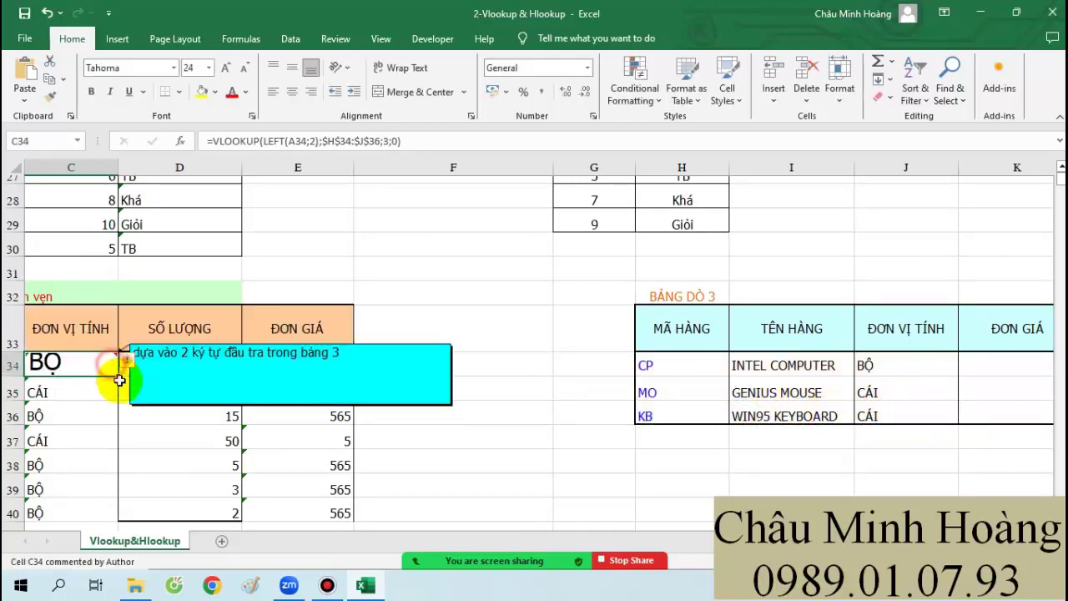
Step: Copy the C34 formula text without its equals sign into B55 and fit row 55's height to its content
{"action": "left_click", "coordinate": [98, 370]}
{"action": "double_click", "coordinate": [94, 366]}
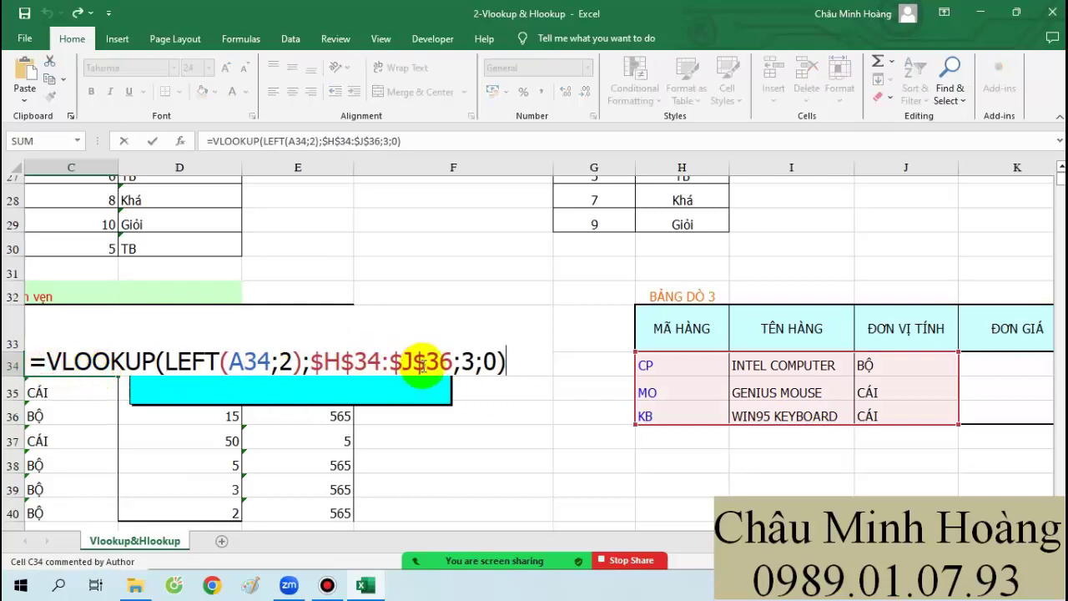
{"action": "left_click", "coordinate": [48, 359], "text": "shift"}
{"action": "key", "text": "ctrl+c"}
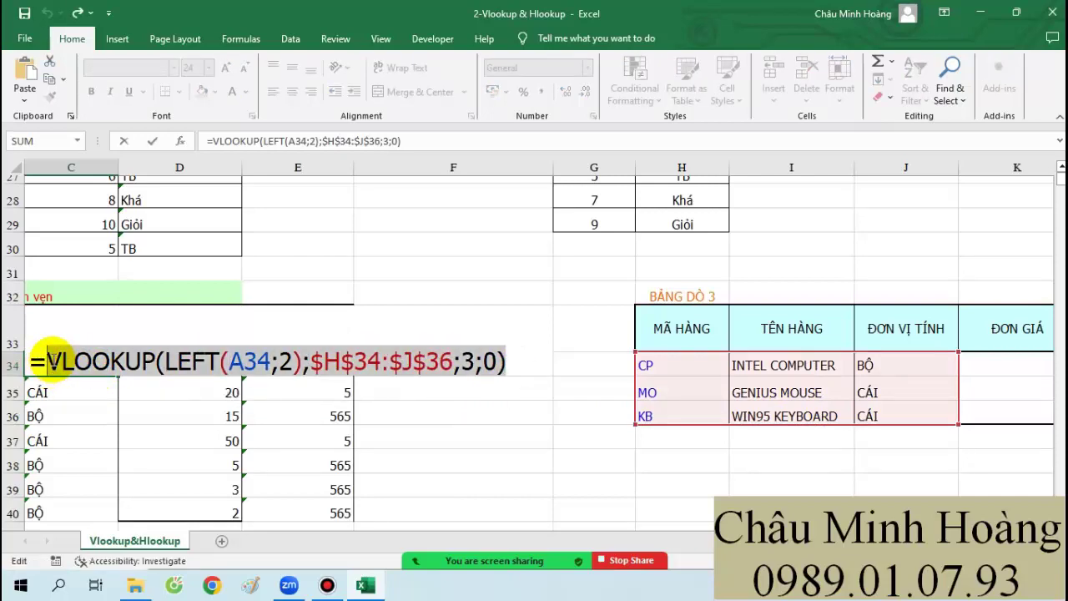
{"action": "key", "text": "Return"}
{"action": "scroll", "coordinate": [217, 442], "scroll_direction": "down", "scroll_amount": 7}
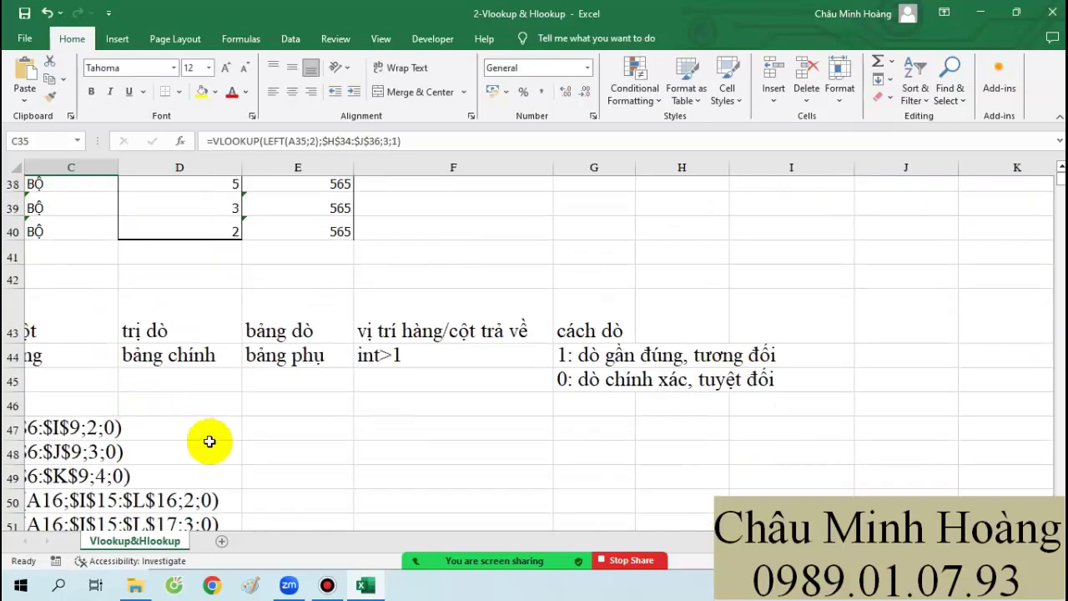
{"action": "left_click_drag", "start_coordinate": [236, 443], "coordinate": [124, 365]}
{"action": "left_click", "coordinate": [154, 366]}
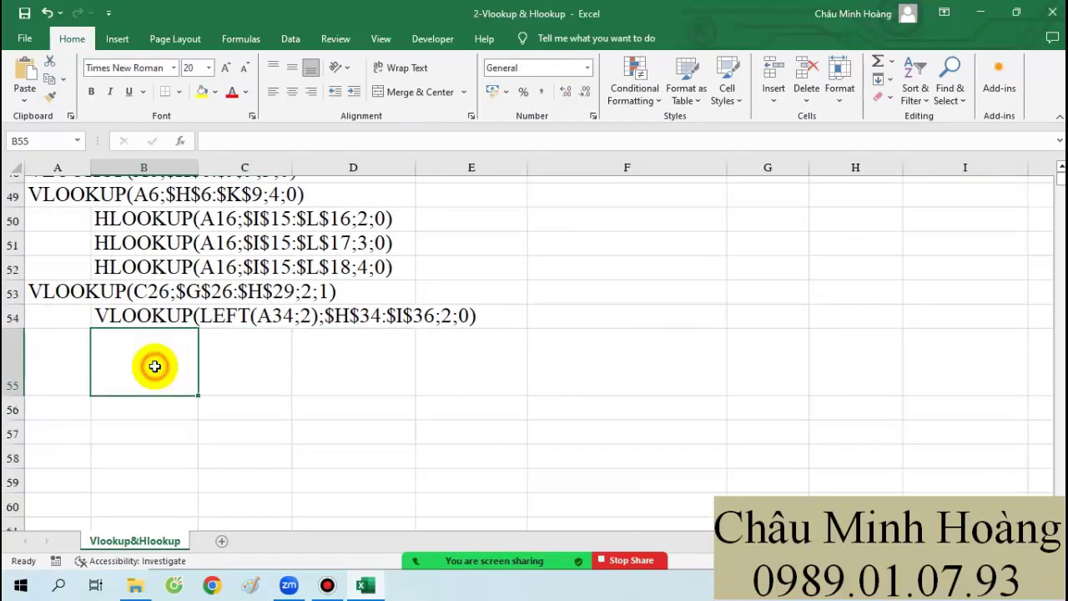
{"action": "key", "text": "ctrl+v"}
{"action": "double_click", "coordinate": [17, 394]}
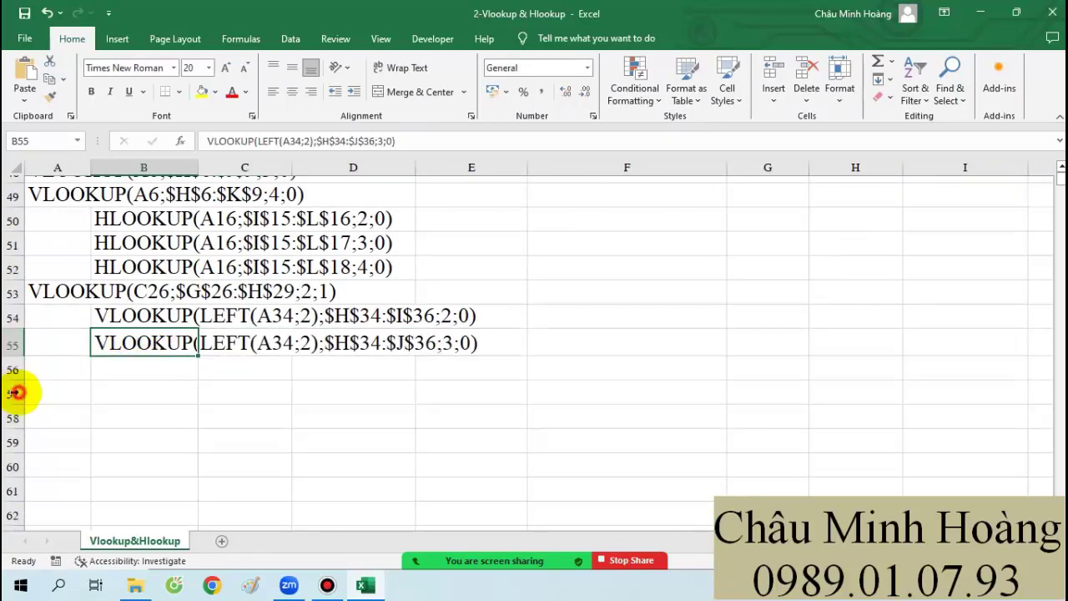
{"action": "left_click", "coordinate": [159, 368]}
Step: Set the font size of cell E34 in the ĐƠN GIÁ column of Bài tập 3 to 24
{"action": "scroll", "coordinate": [619, 370], "scroll_direction": "up", "scroll_amount": 7}
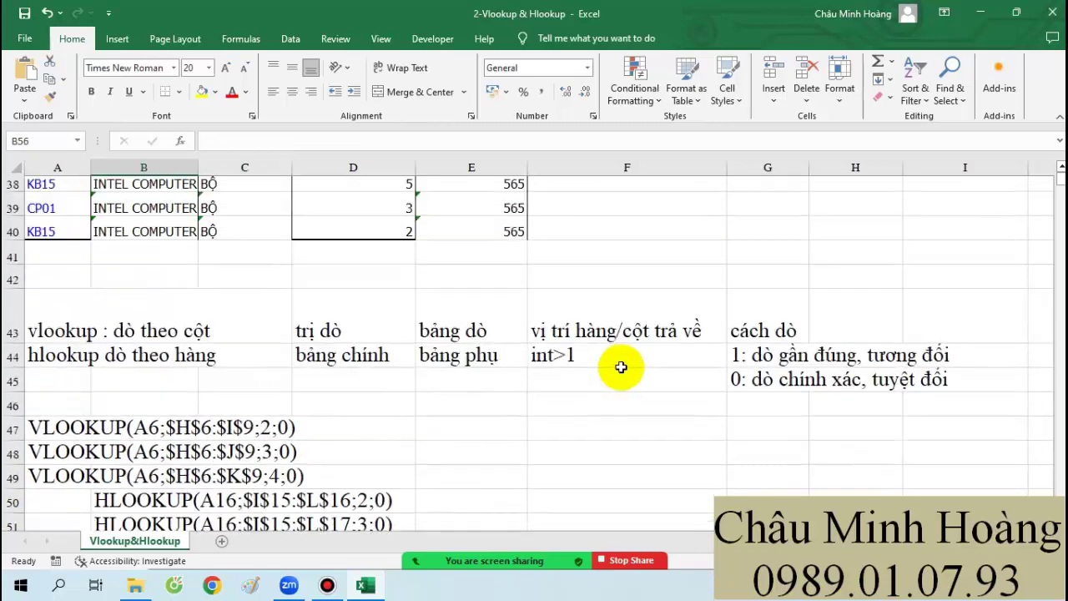
{"action": "left_click", "coordinate": [458, 319]}
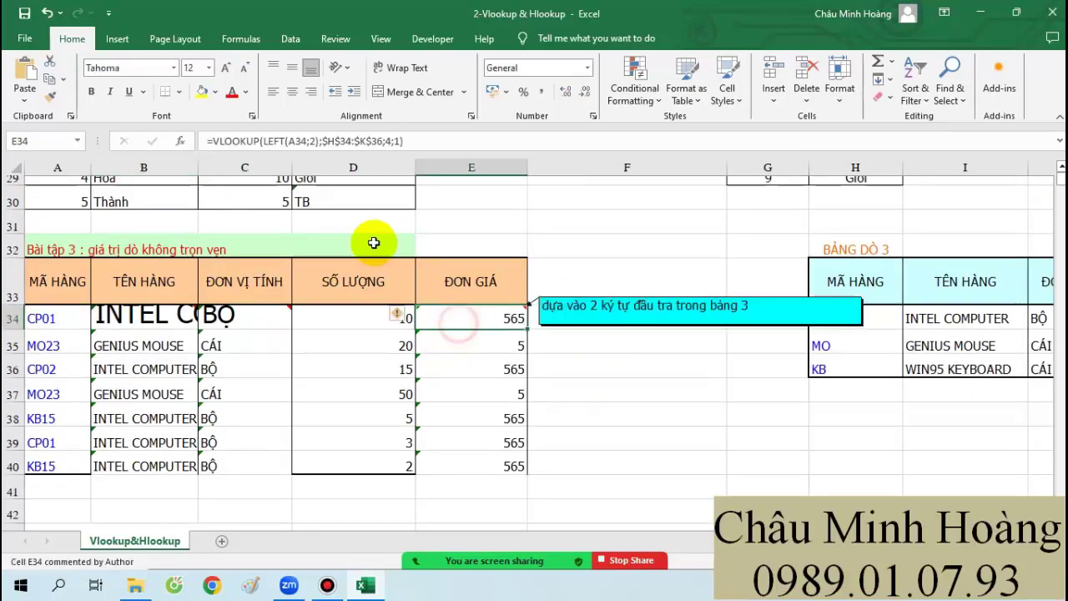
{"action": "left_click", "coordinate": [208, 67]}
{"action": "left_click", "coordinate": [190, 233]}
Step: Replace the E34 formula with a new VLOOKUP that uses LEFT(A34;2) as its lookup value
{"action": "type", "text": "="}
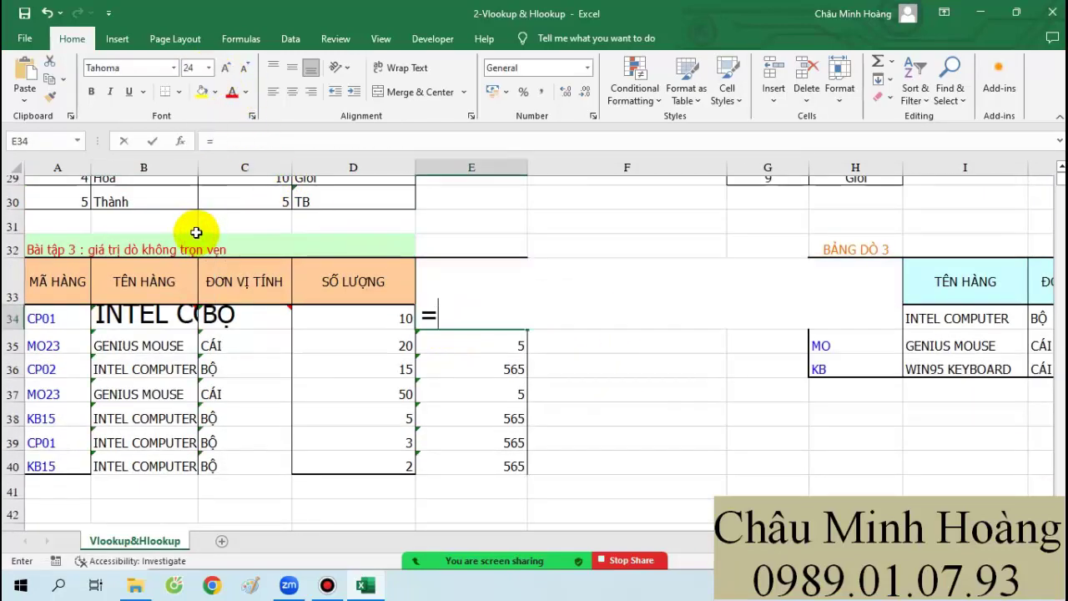
{"action": "type", "text": "vl"}
{"action": "key", "text": "Tab"}
{"action": "type", "text": "lef"}
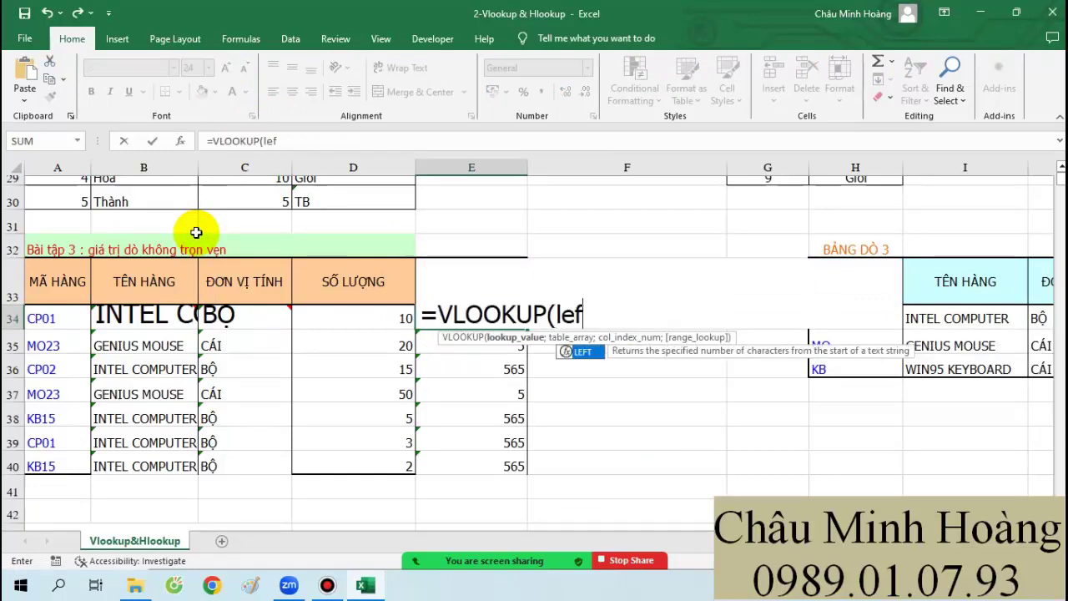
{"action": "key", "text": "Tab"}
{"action": "left_click", "coordinate": [64, 315]}
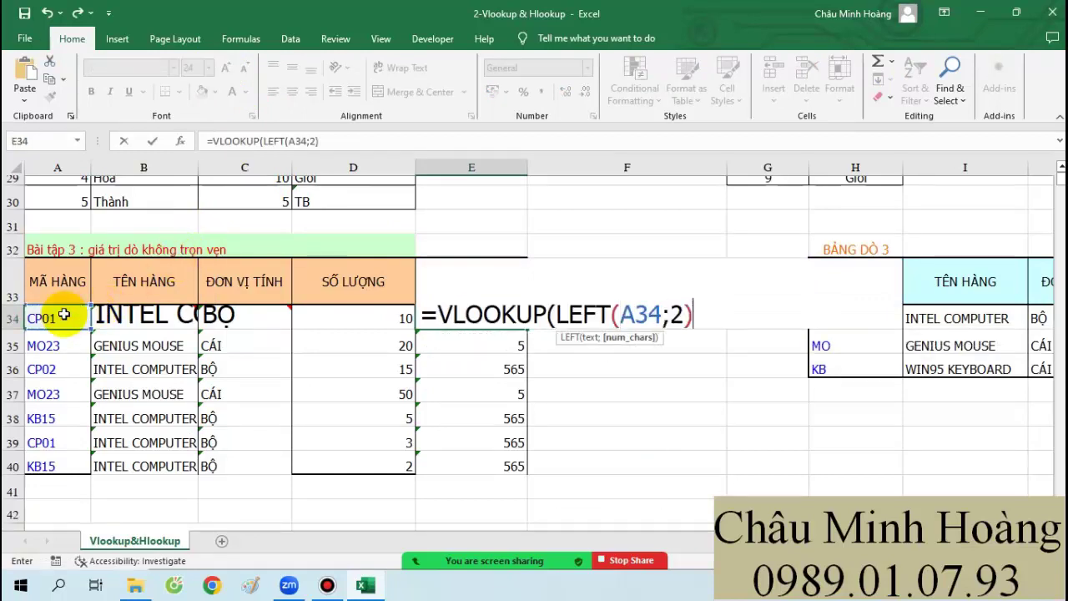
{"action": "type", "text": ";2);"}
Step: Complete the E34 formula with the absolute table range $H$34:$K$36, return column 4 and match type 0
{"action": "left_click_drag", "start_coordinate": [846, 367], "coordinate": [936, 327]}
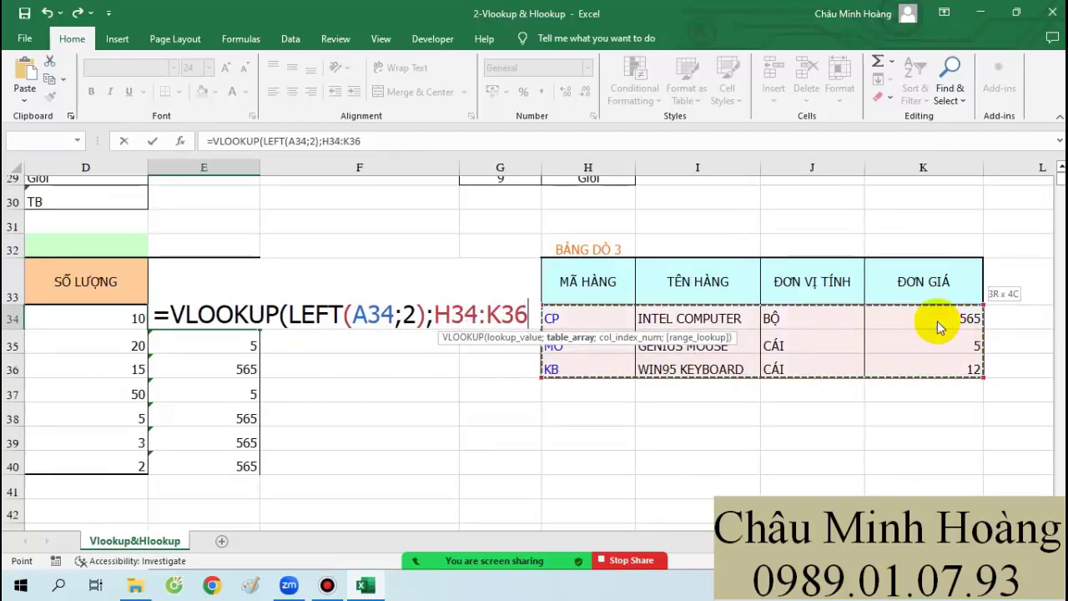
{"action": "left_click_drag", "start_coordinate": [936, 321], "coordinate": [937, 320]}
{"action": "key", "text": "F4"}
{"action": "type", "text": ";"}
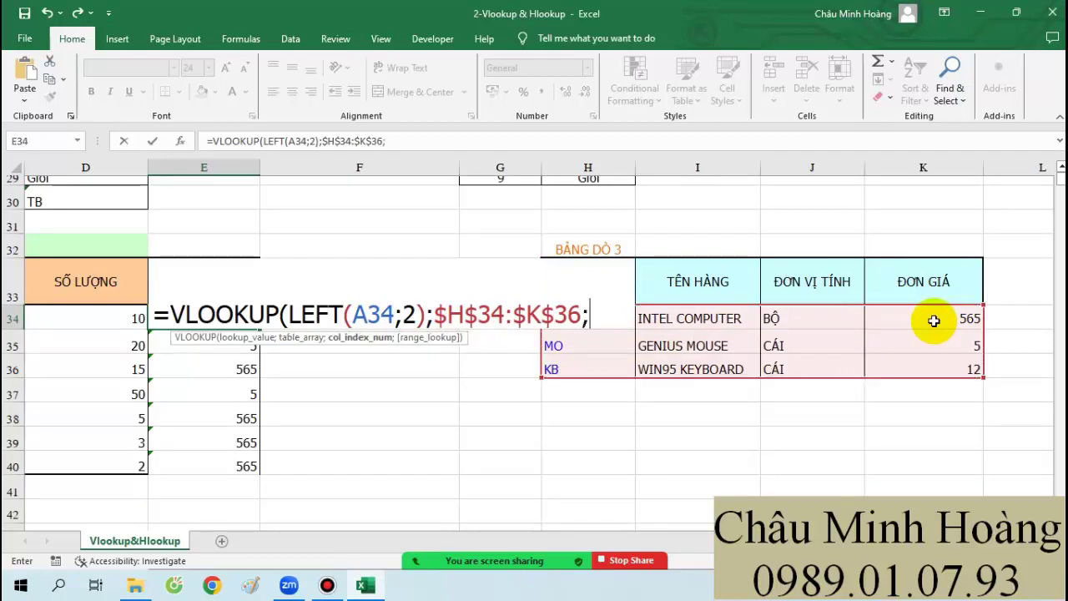
{"action": "type", "text": "4"}
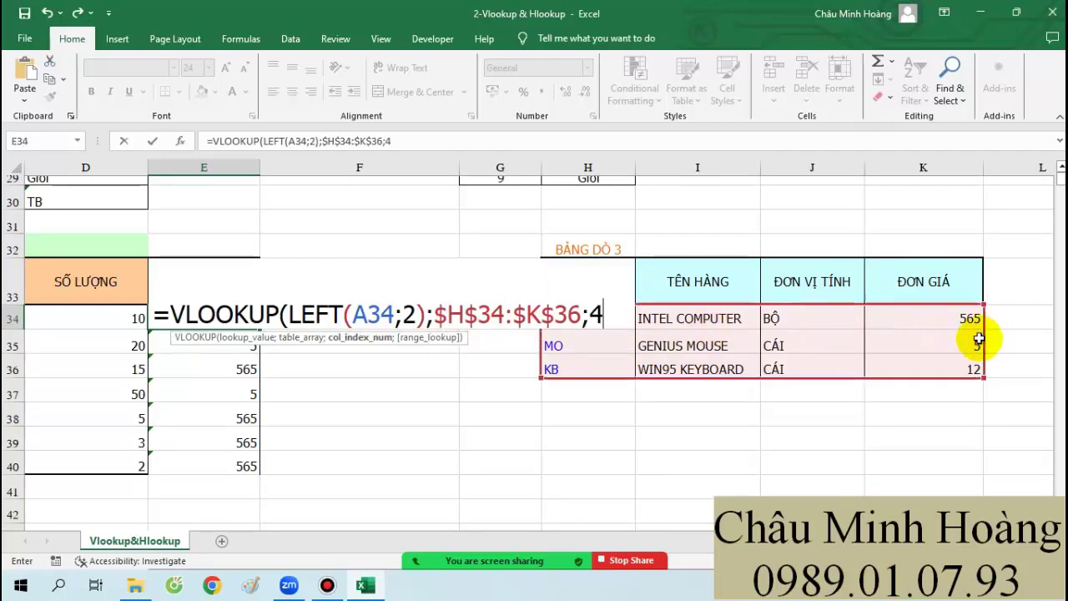
{"action": "type", "text": "/0"}
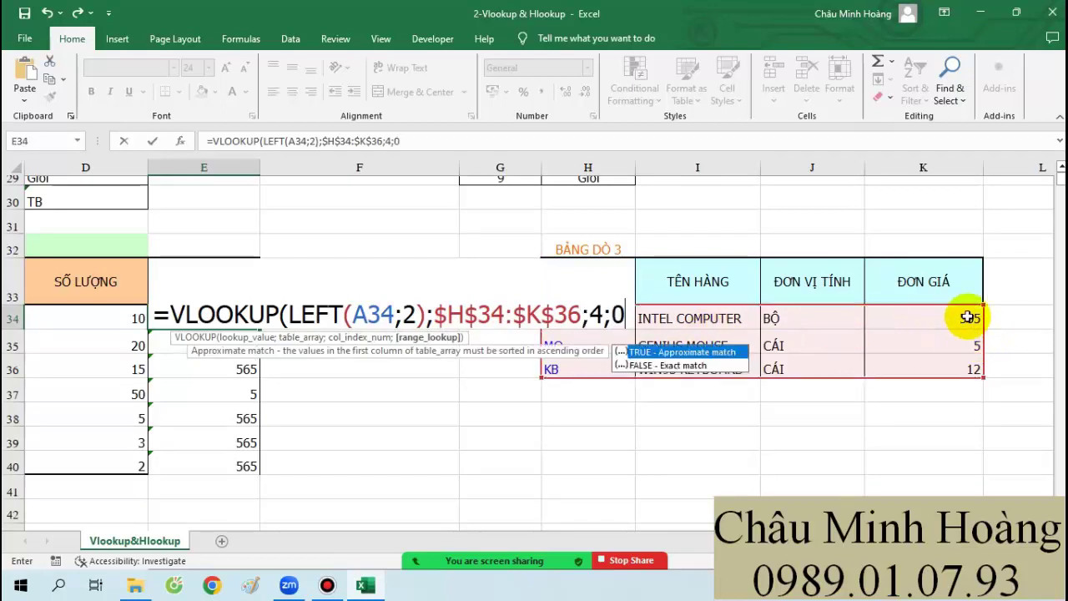
{"action": "key", "text": "Return"}
Step: Copy the E34 formula text without its equals sign and paste it into B56 below the other example formulas
{"action": "left_click", "coordinate": [198, 313]}
{"action": "double_click", "coordinate": [199, 313]}
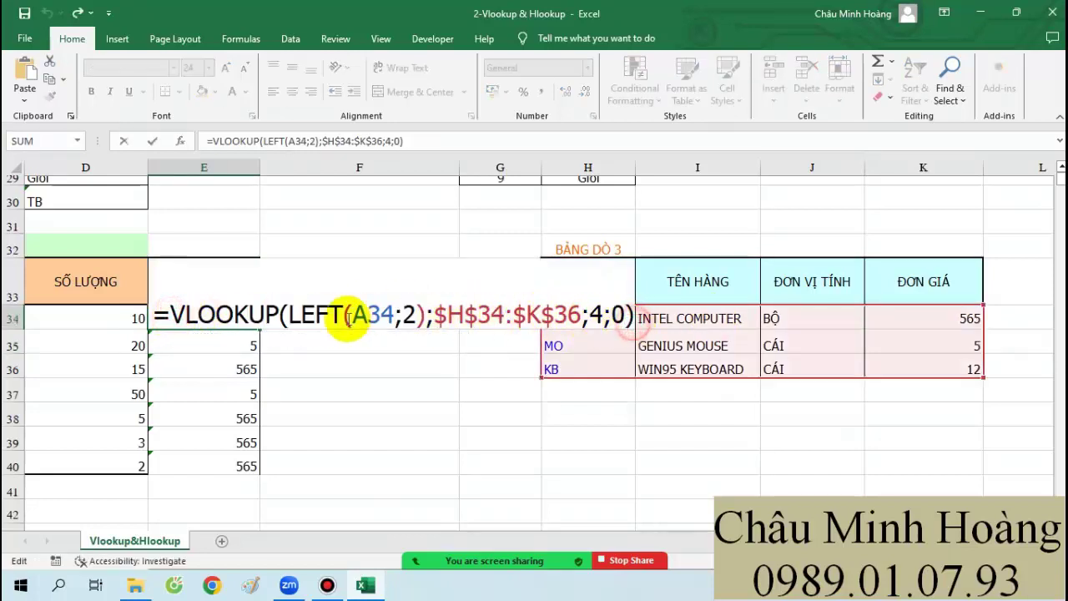
{"action": "left_click", "coordinate": [474, 315]}
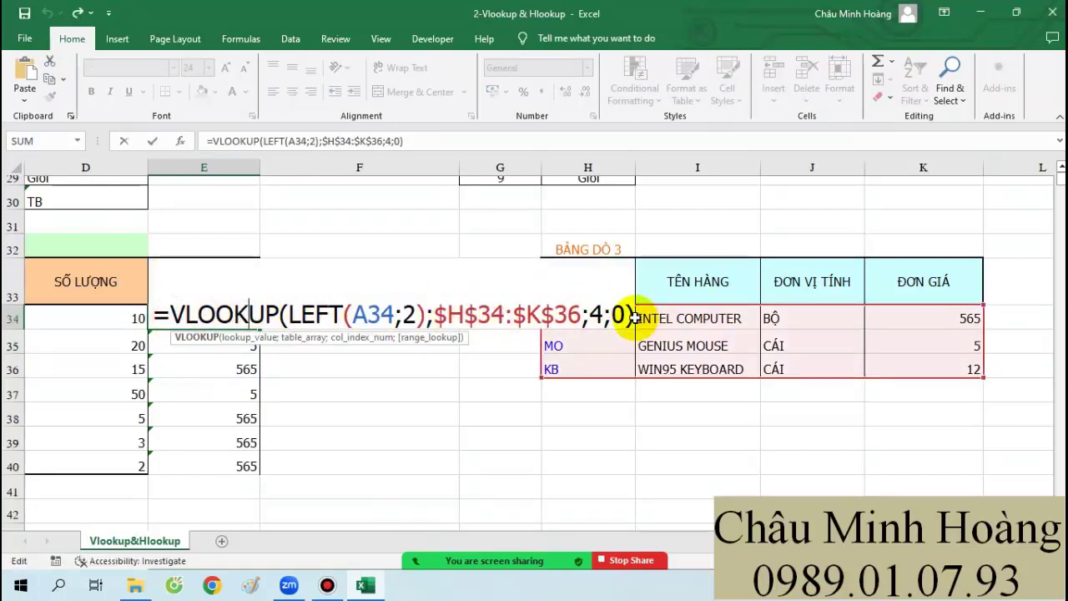
{"action": "left_click_drag", "start_coordinate": [634, 318], "coordinate": [171, 314]}
{"action": "key", "text": "ctrl+c"}
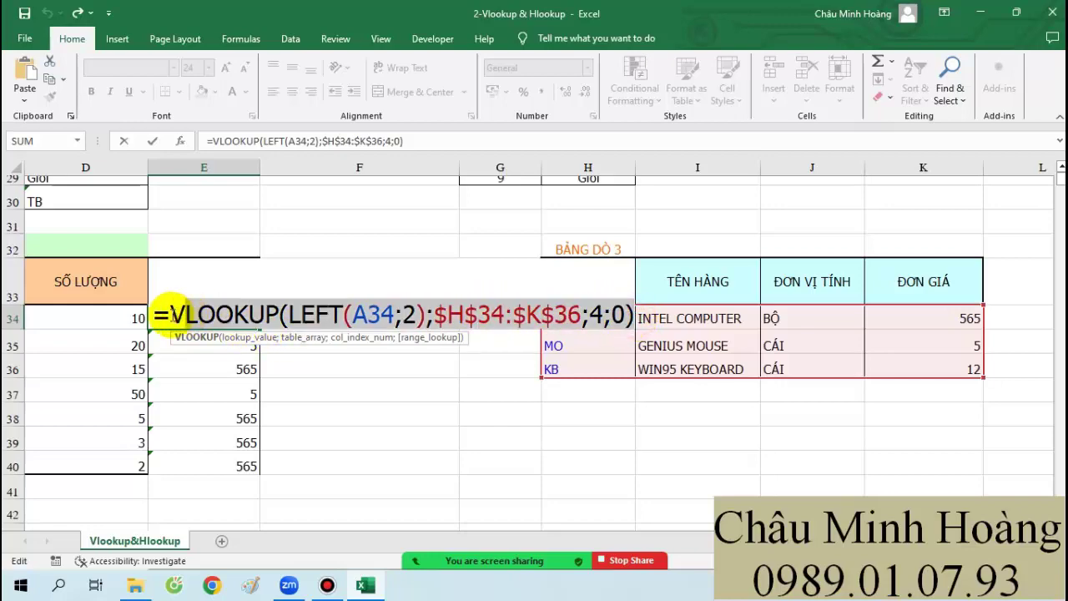
{"action": "key", "text": "Escape"}
{"action": "scroll", "coordinate": [209, 364], "scroll_direction": "down", "scroll_amount": 6}
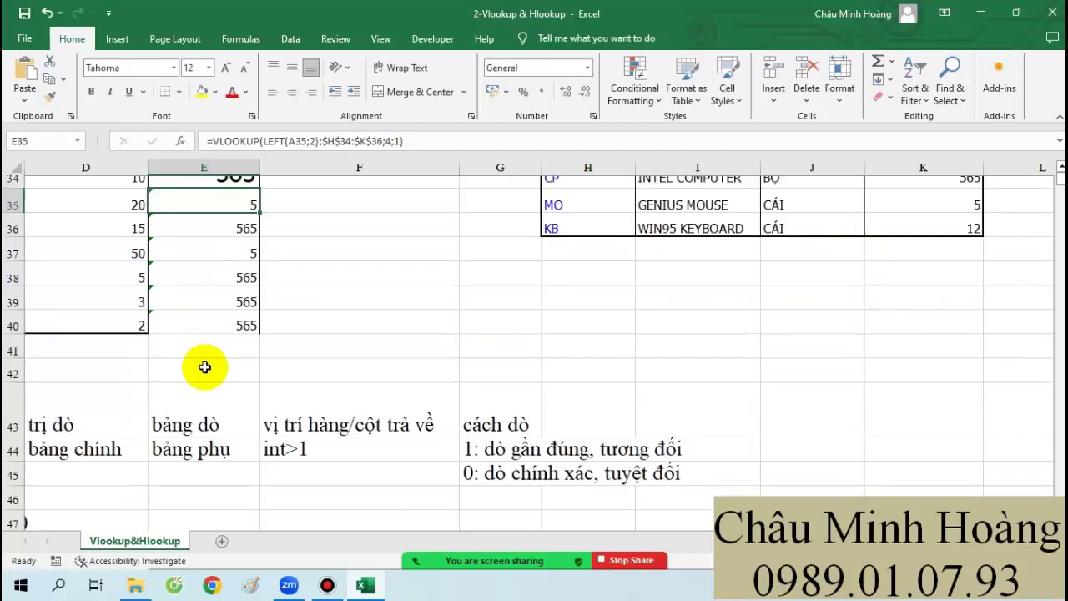
{"action": "left_click", "coordinate": [64, 397]}
{"action": "scroll", "coordinate": [64, 397], "scroll_direction": "left", "scroll_amount": 1}
{"action": "scroll", "coordinate": [4, 373], "scroll_direction": "left", "scroll_amount": 2}
{"action": "left_click", "coordinate": [127, 375]}
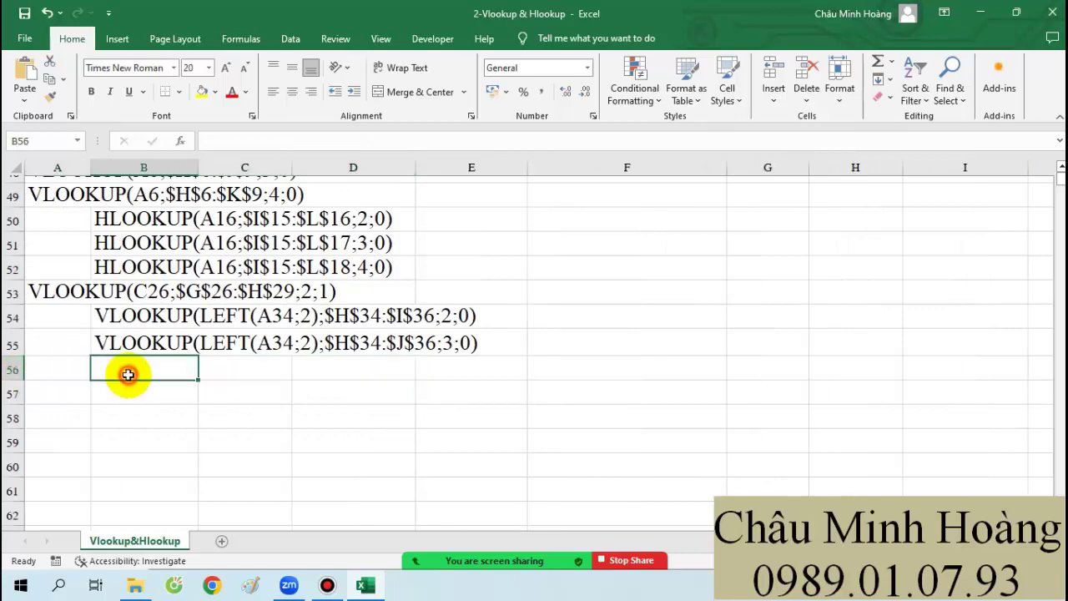
{"action": "key", "text": "ctrl+v"}
Step: Select the list of example formulas in A47:F57 for review, and switch to the Bandicam window
{"action": "scroll", "coordinate": [125, 375], "scroll_direction": "up", "scroll_amount": 1}
{"action": "left_click_drag", "start_coordinate": [38, 241], "coordinate": [572, 477]}
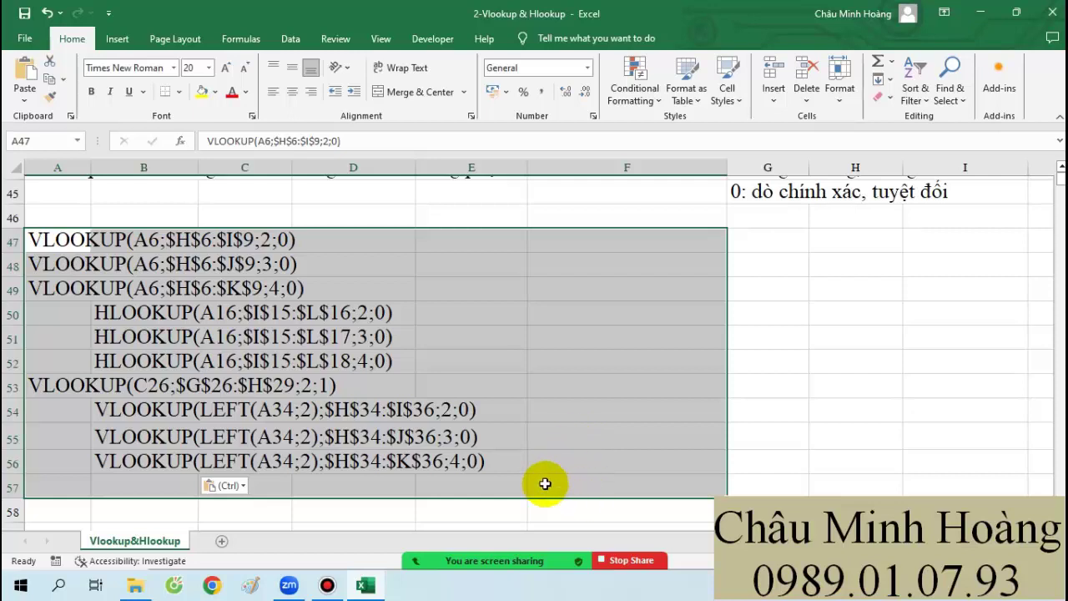
{"action": "left_click", "coordinate": [329, 586]}
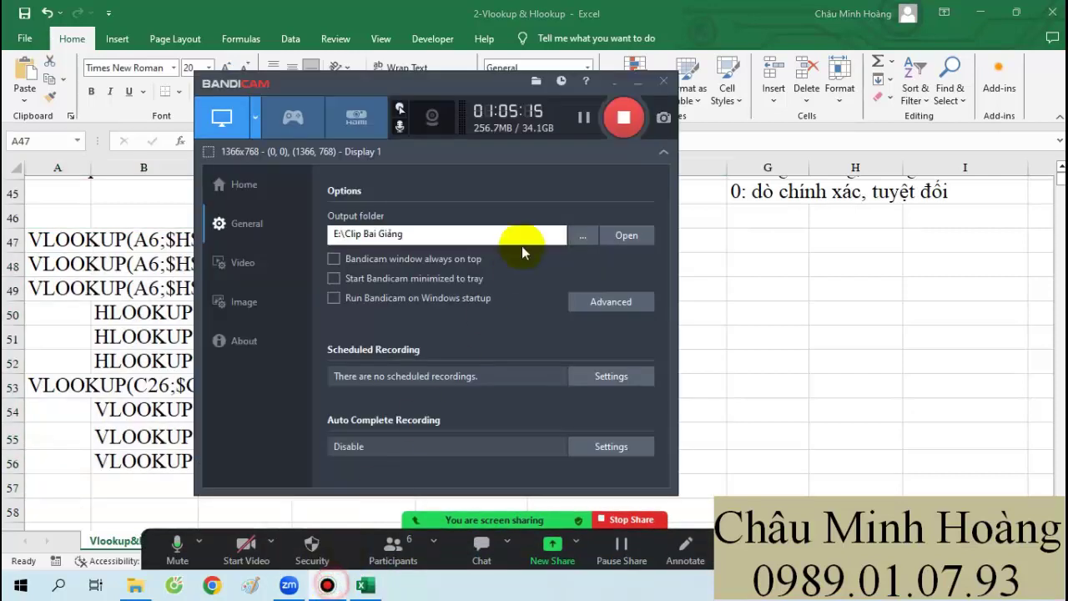